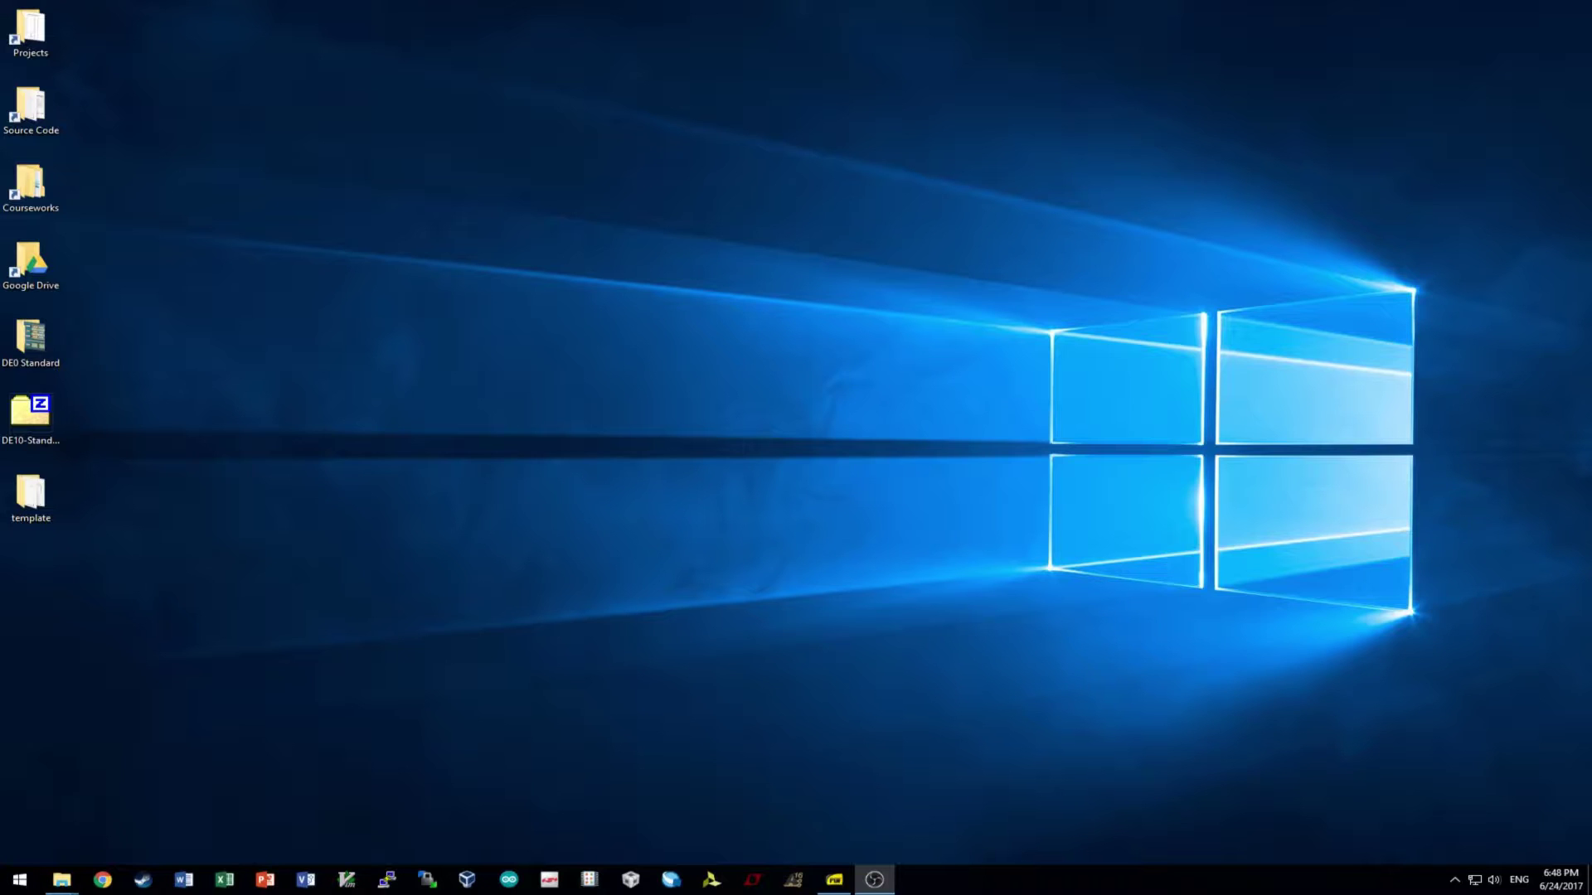
# - Launch Quartus Prime Lite and minimize it once the Home page with recent projects appears
pyautogui.click(834, 880)
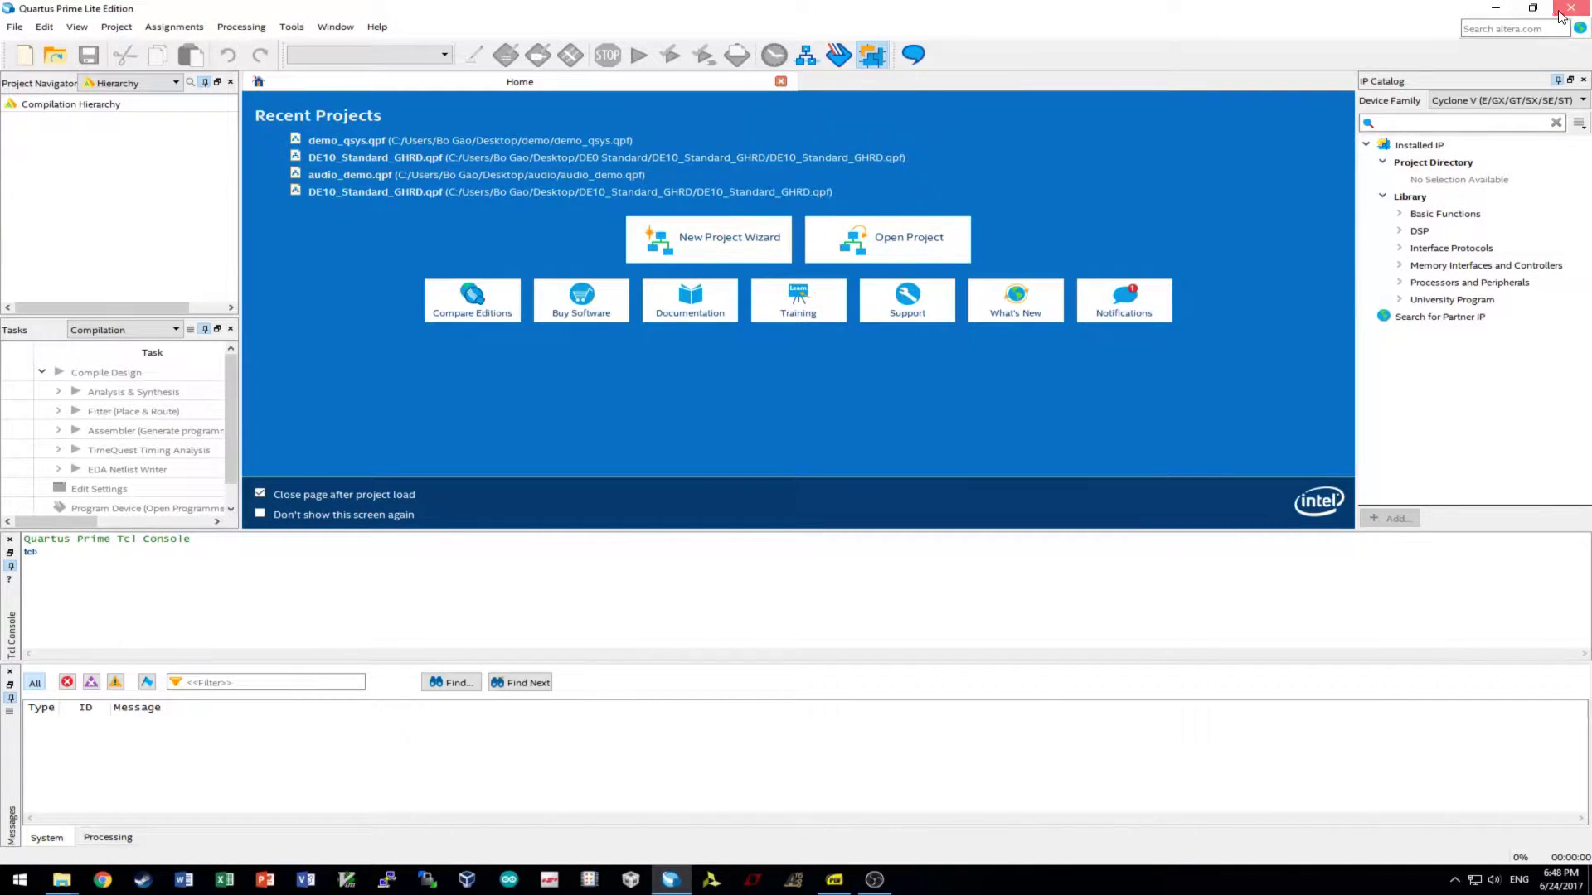
pyautogui.click(1498, 10)
# - Maximize the SystemBuilder folder and run DE10_Standard_SystemBuilder.exe
pyautogui.moveTo(1591, 16); pyautogui.dragTo(784, 3)
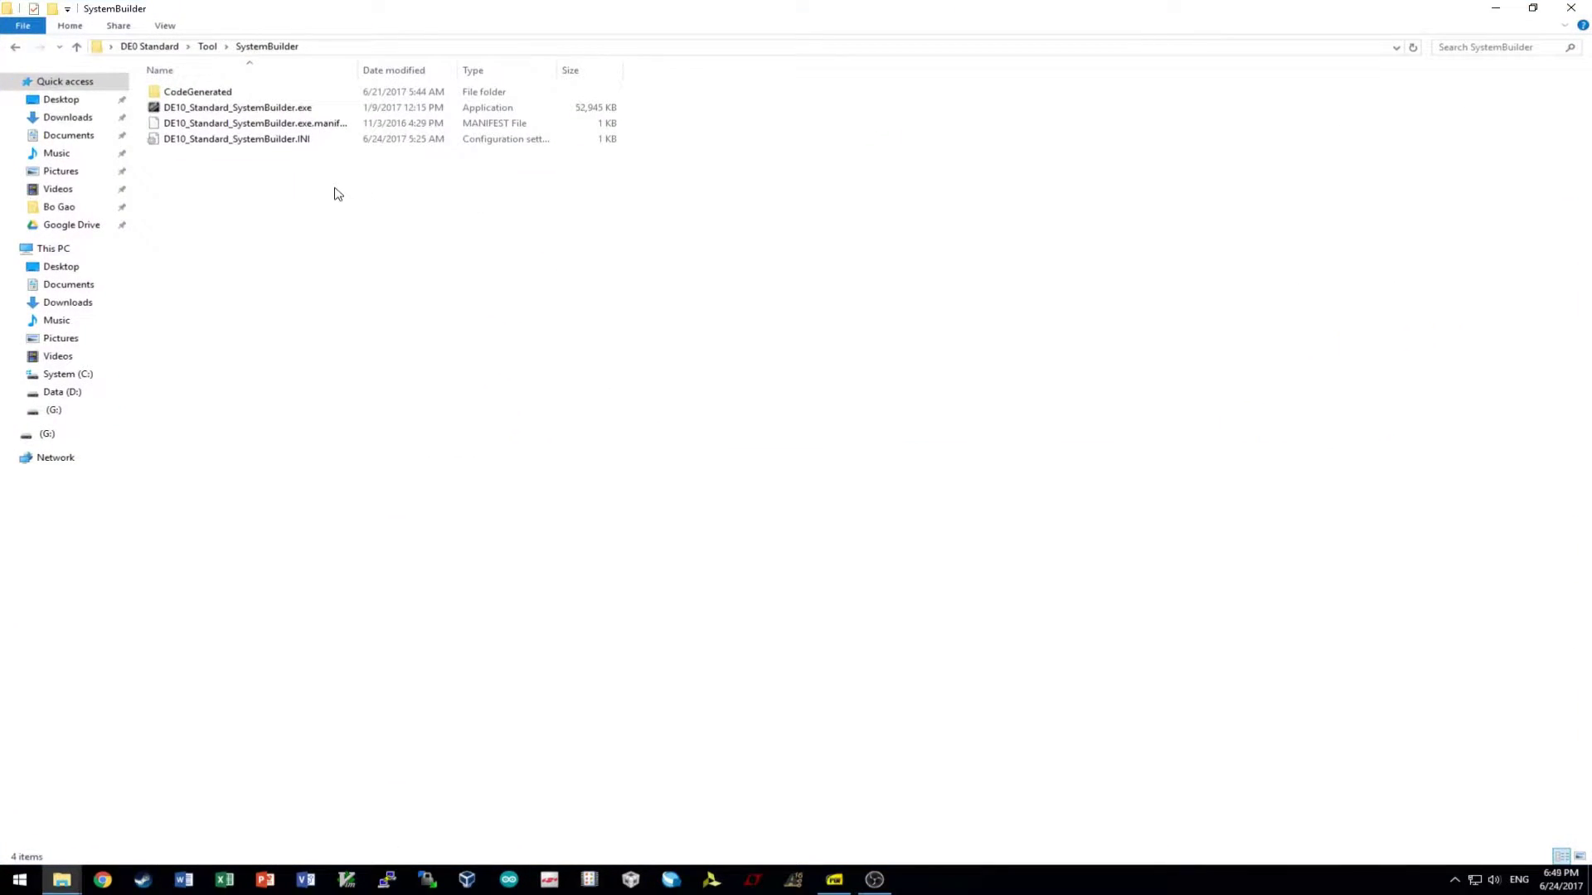
pyautogui.doubleClick(295, 110)
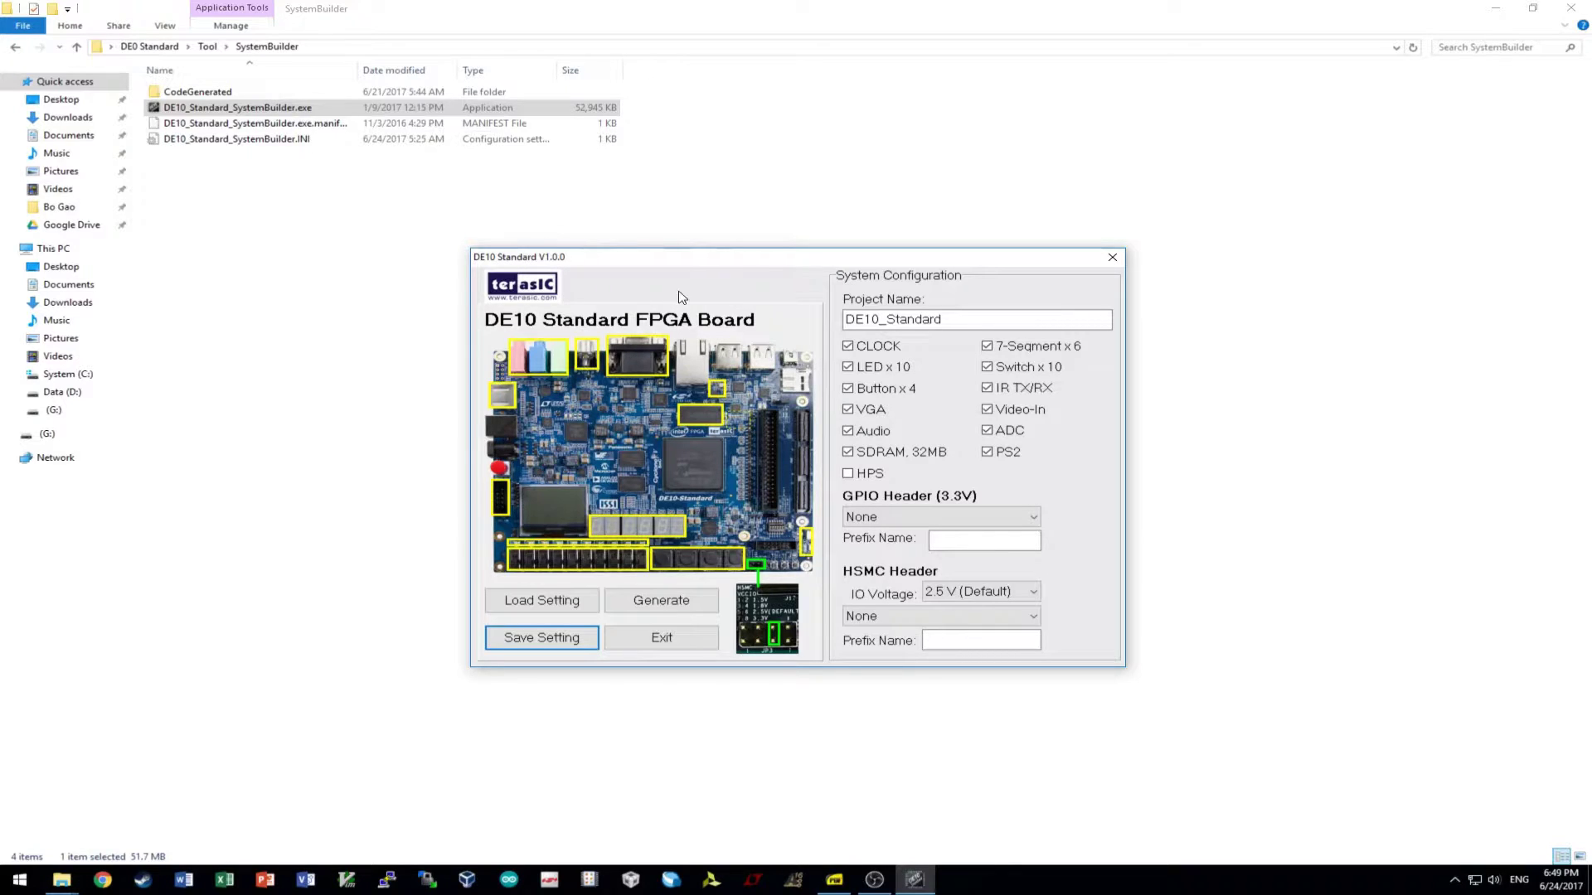
# - Replace the project name with demo_led
pyautogui.moveTo(696, 261); pyautogui.dragTo(711, 220)
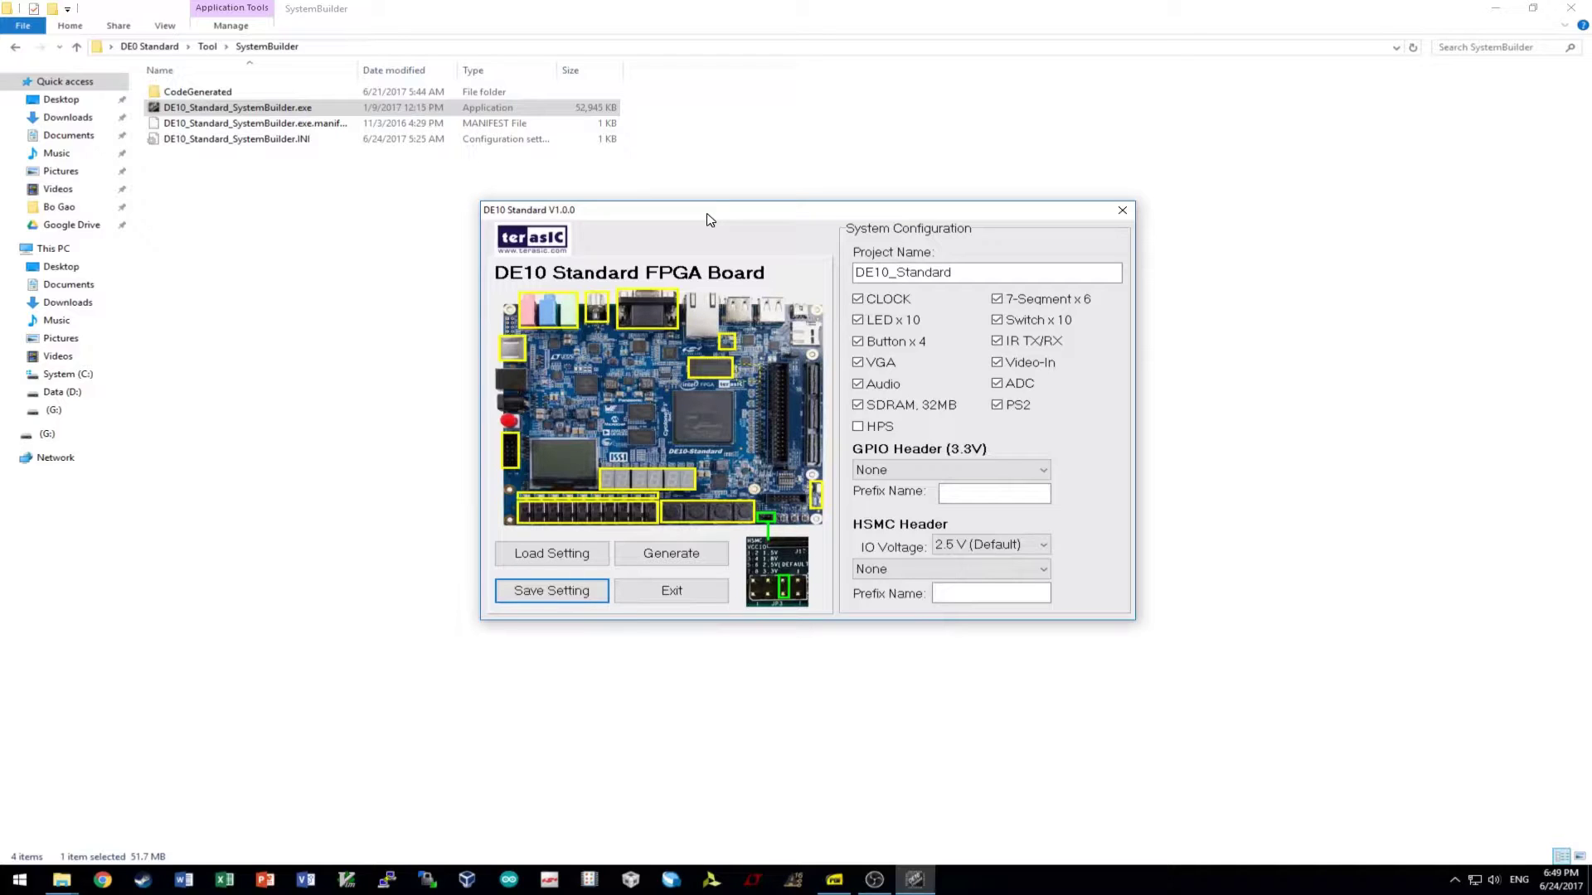
pyautogui.moveTo(985, 275); pyautogui.dragTo(647, 272)
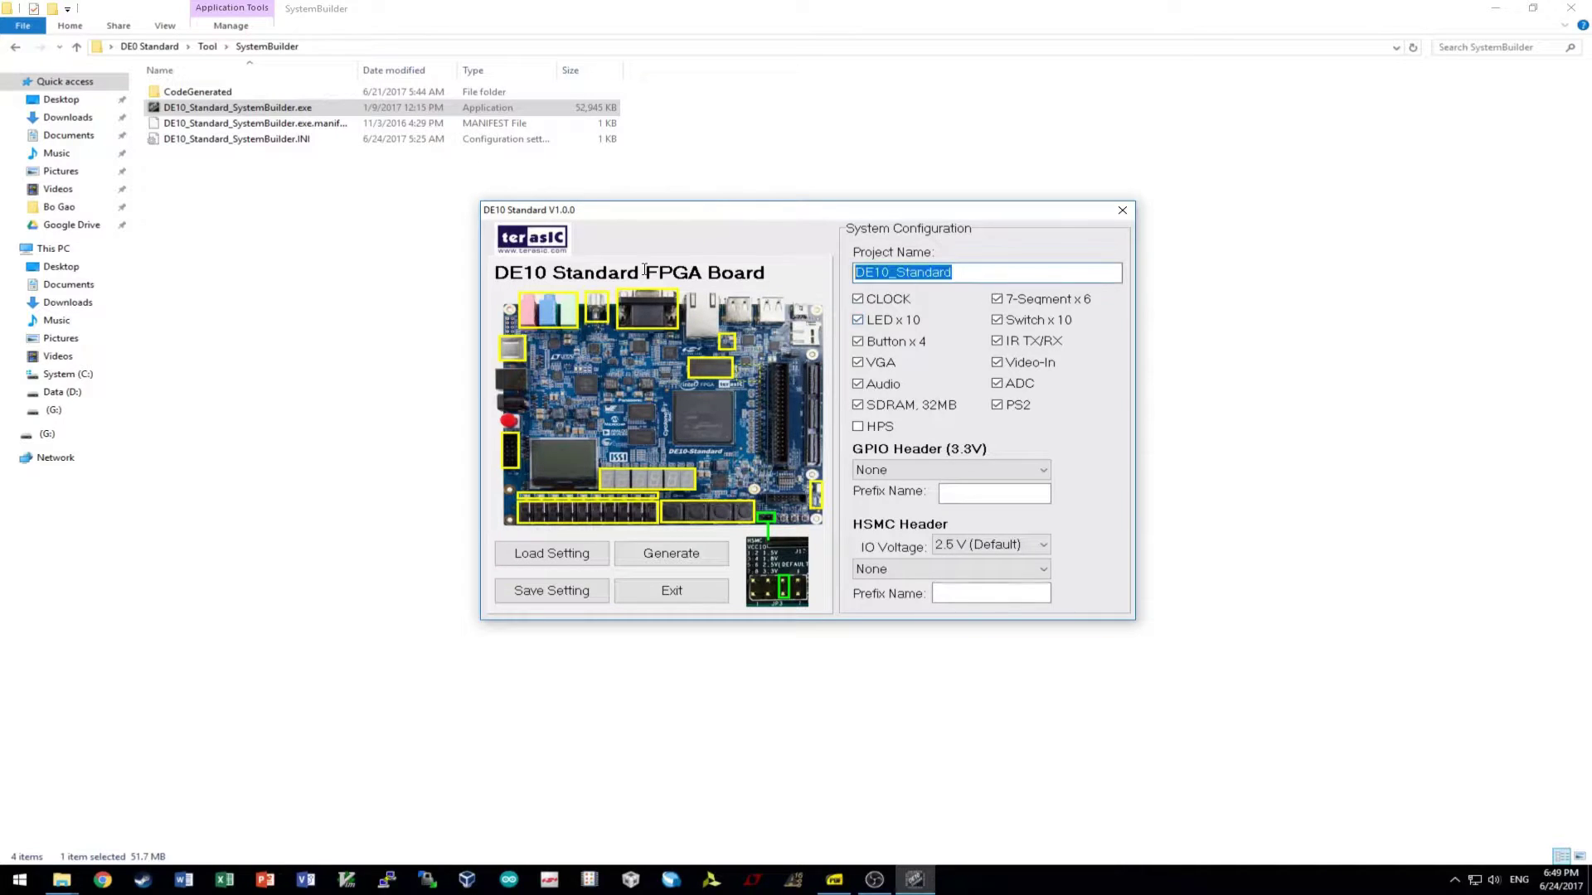
pyautogui.write('demo')
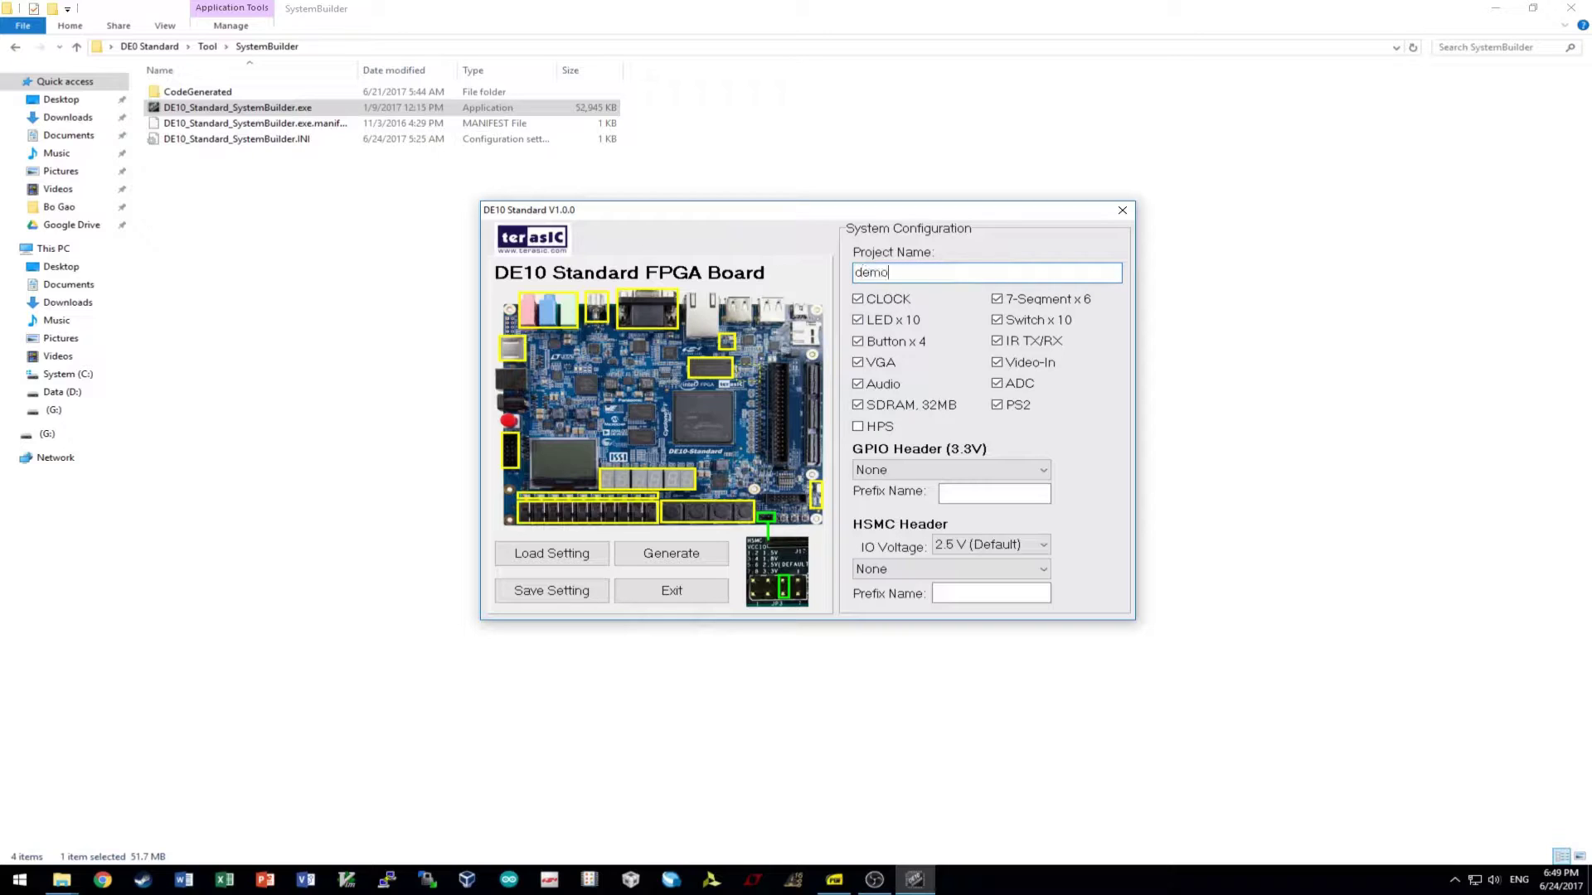
pyautogui.write(')de')
pyautogui.press('BackSpace')
pyautogui.press('BackSpace')
pyautogui.write('led')
# - Untick buttons, VGA, audio, SDRAM, 7-segment, switches, IR, video-in, ADC and PS2, and tick HPS
pyautogui.click(859, 342)
pyautogui.click(859, 363)
pyautogui.click(859, 384)
pyautogui.click(858, 405)
pyautogui.click(997, 298)
pyautogui.click(997, 320)
pyautogui.click(997, 341)
pyautogui.click(997, 363)
pyautogui.click(996, 383)
pyautogui.click(997, 405)
pyautogui.click(859, 426)
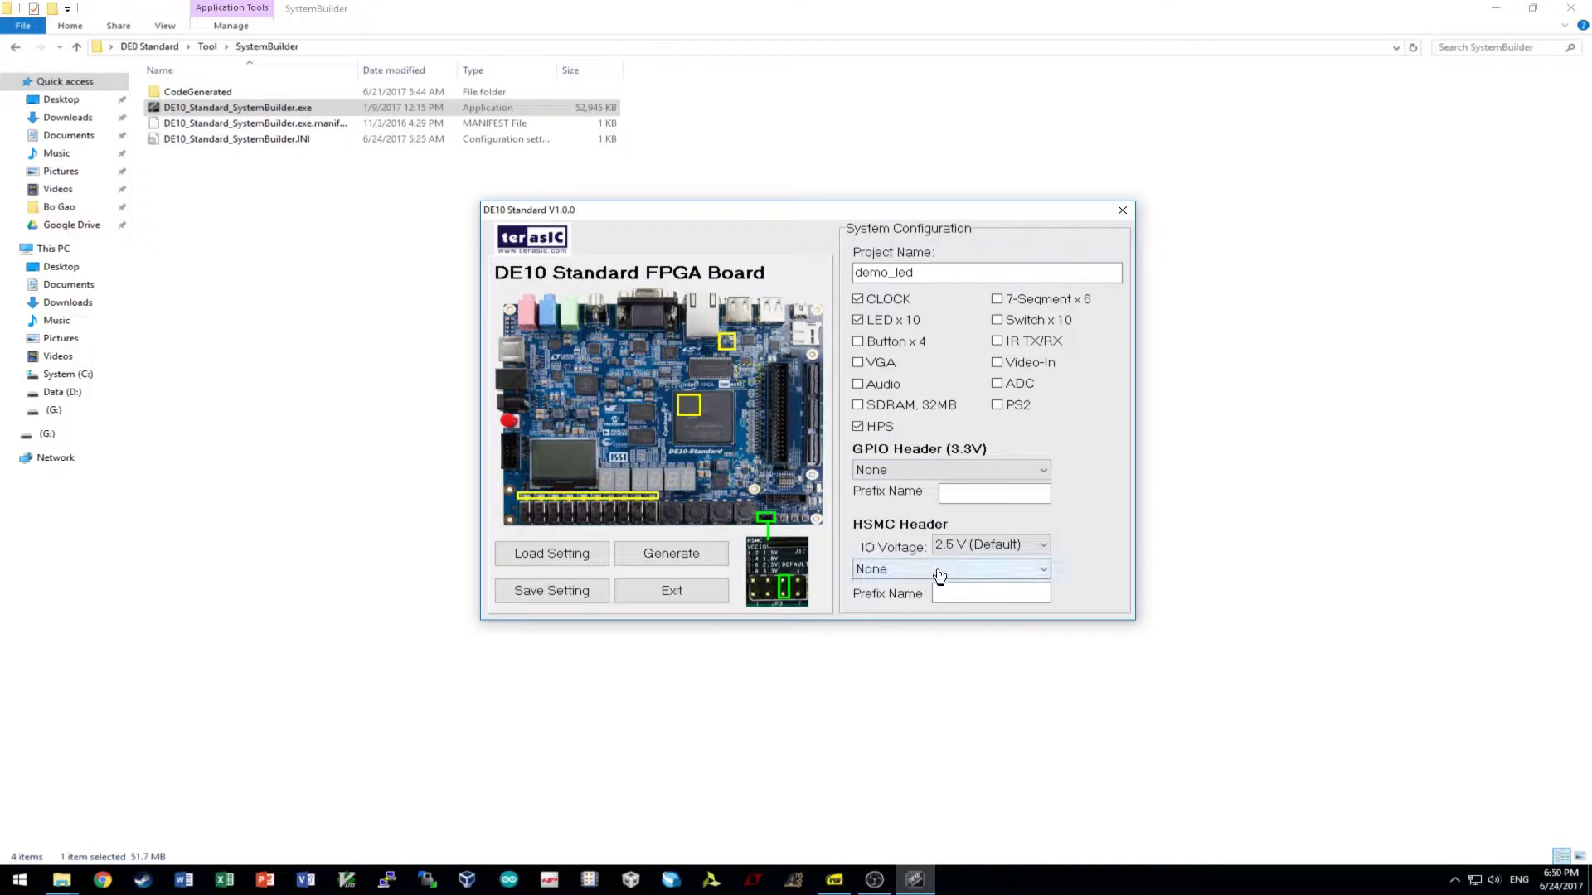
pyautogui.click(918, 273)
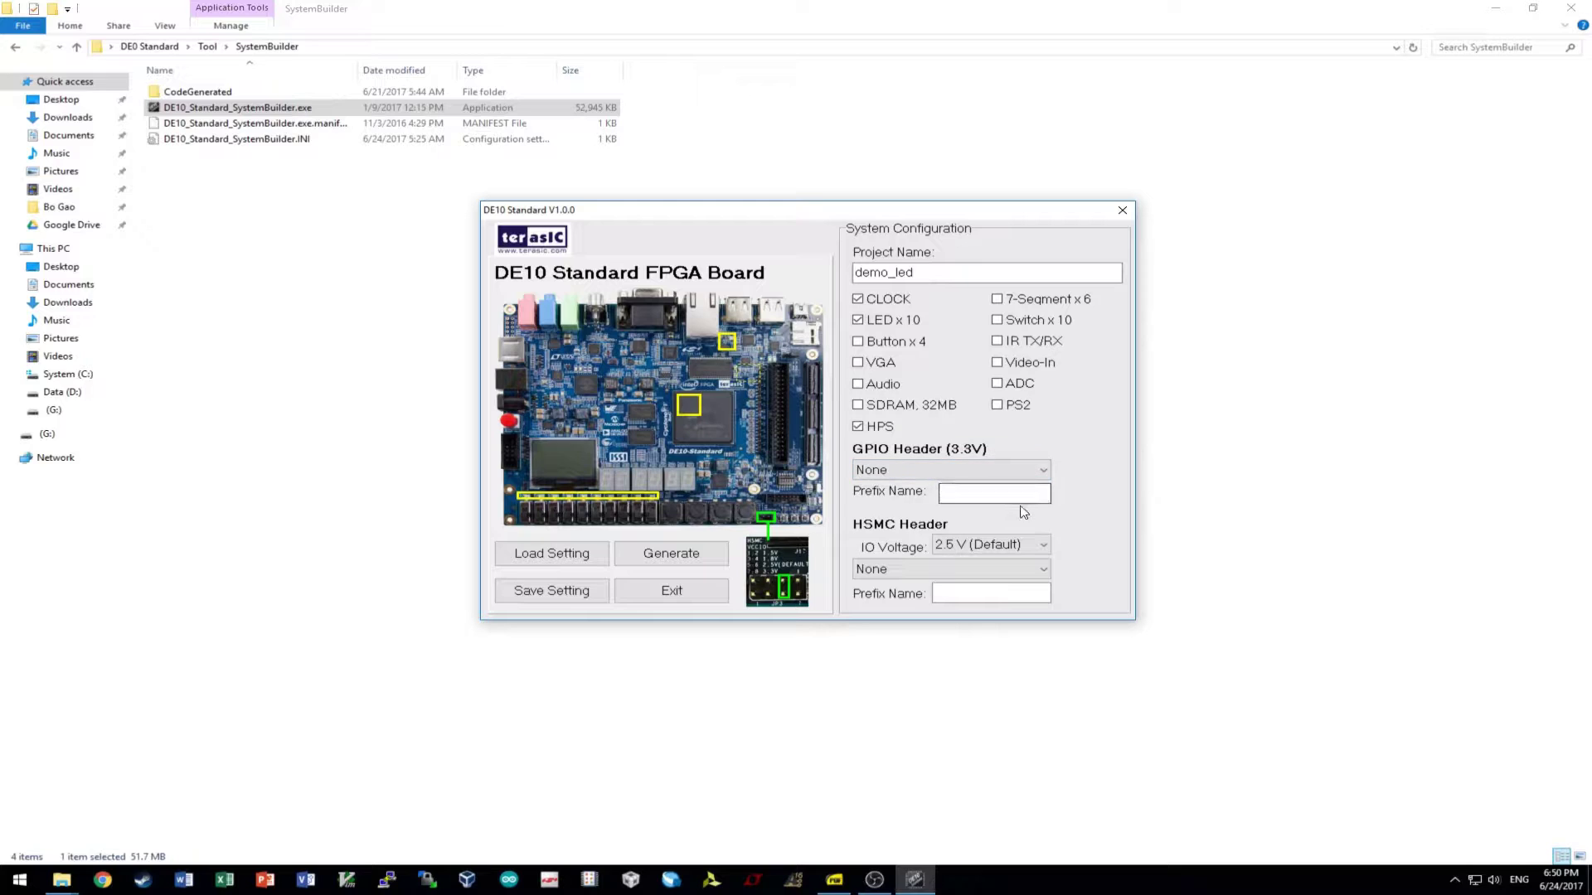
# - Start generating and create a new demo_led folder on the Desktop as the save location
pyautogui.click(699, 559)
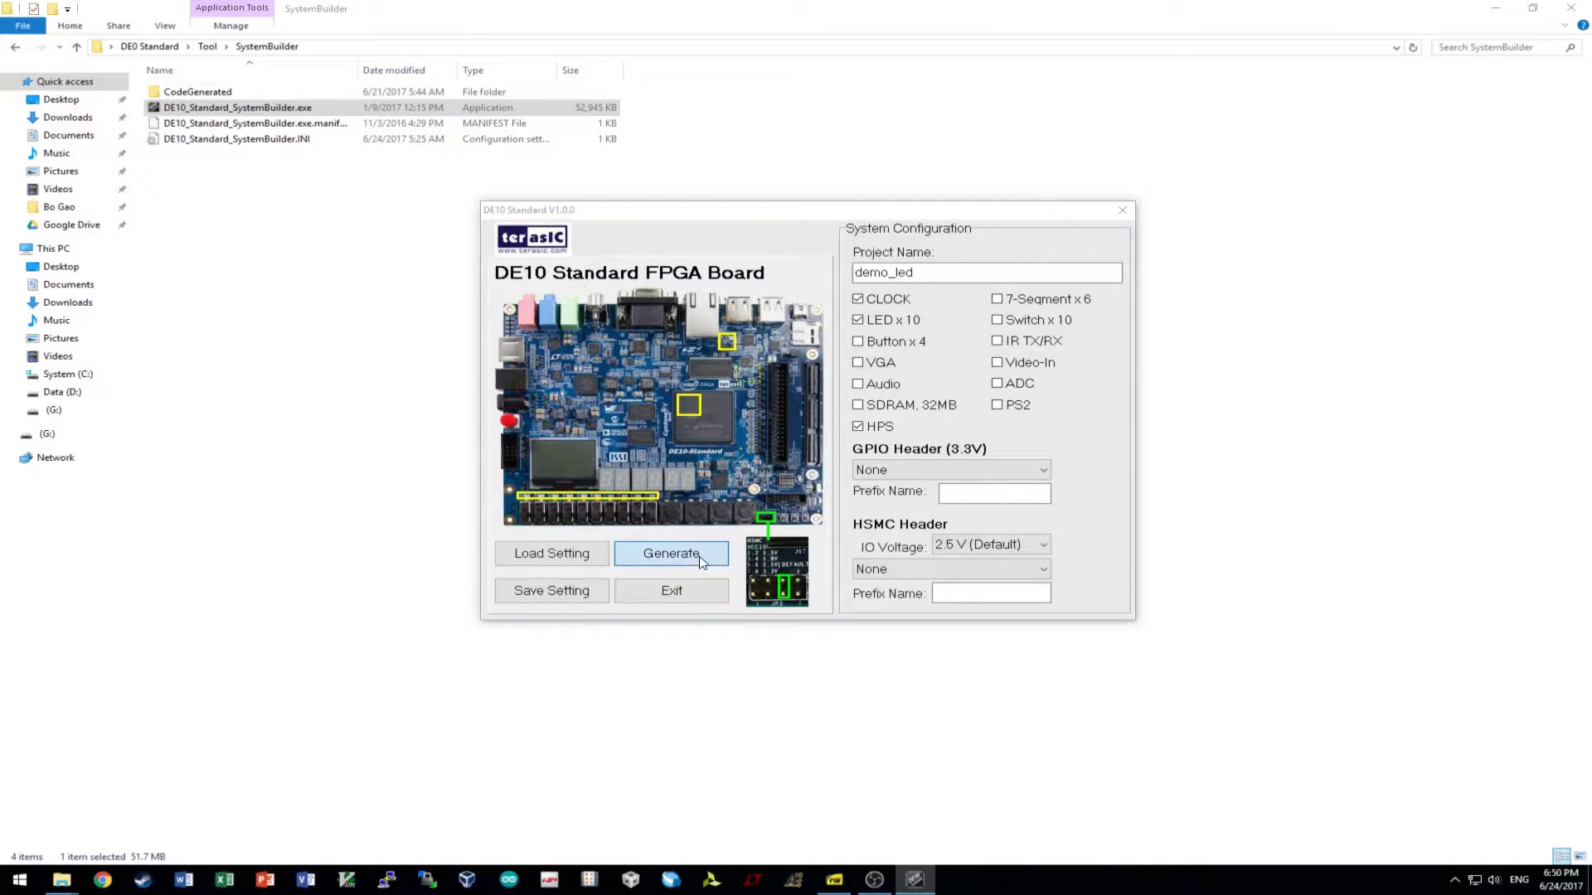
pyautogui.click(779, 229)
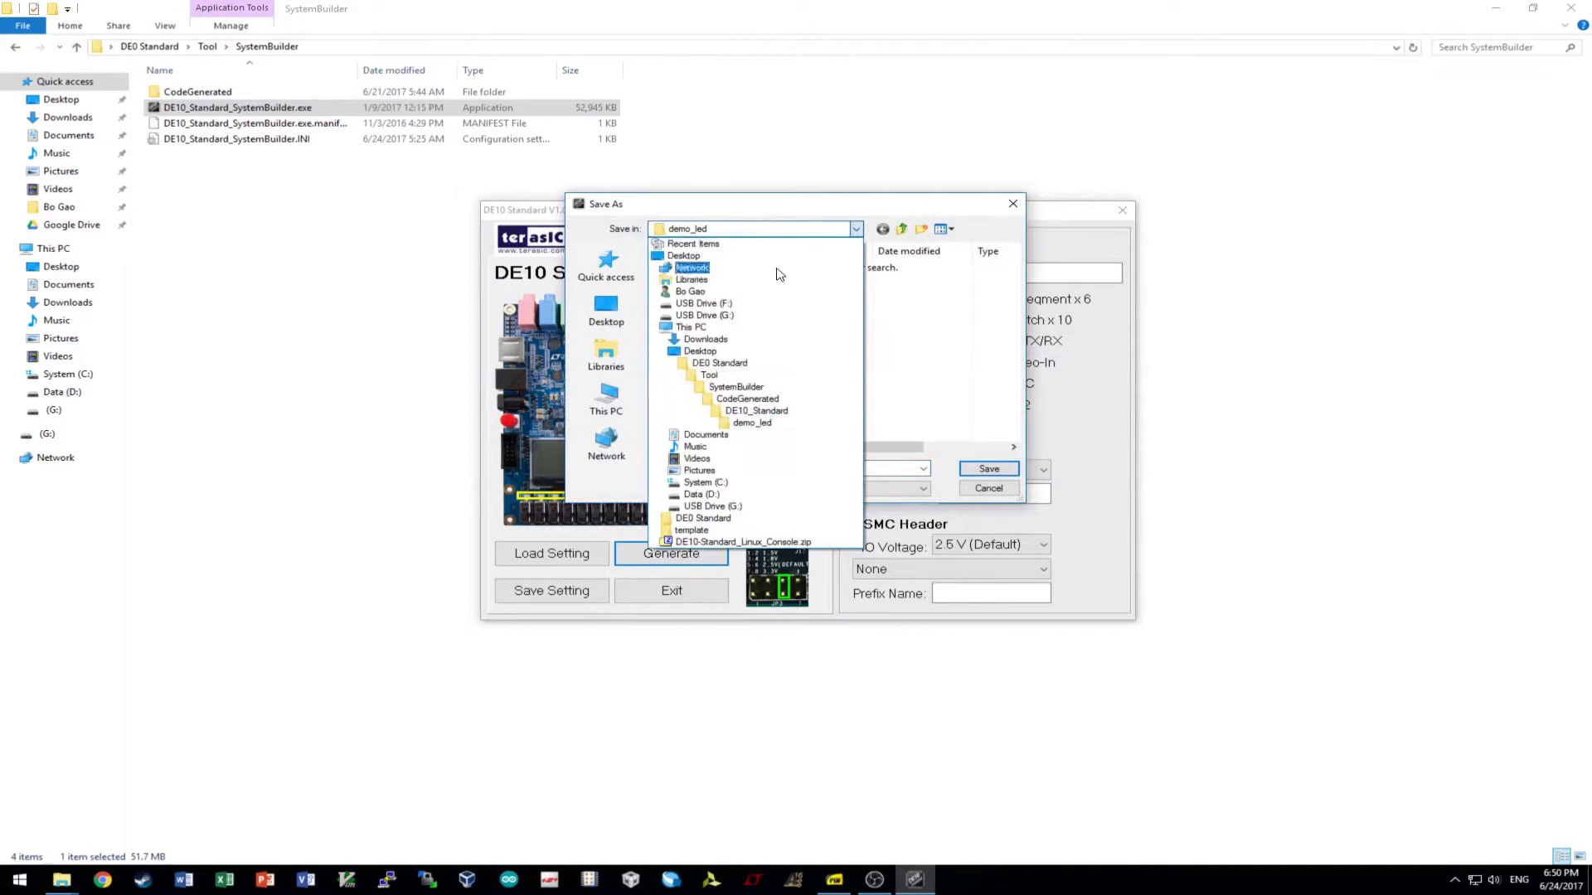
pyautogui.click(780, 257)
pyautogui.scroll(-5, 962, 359)
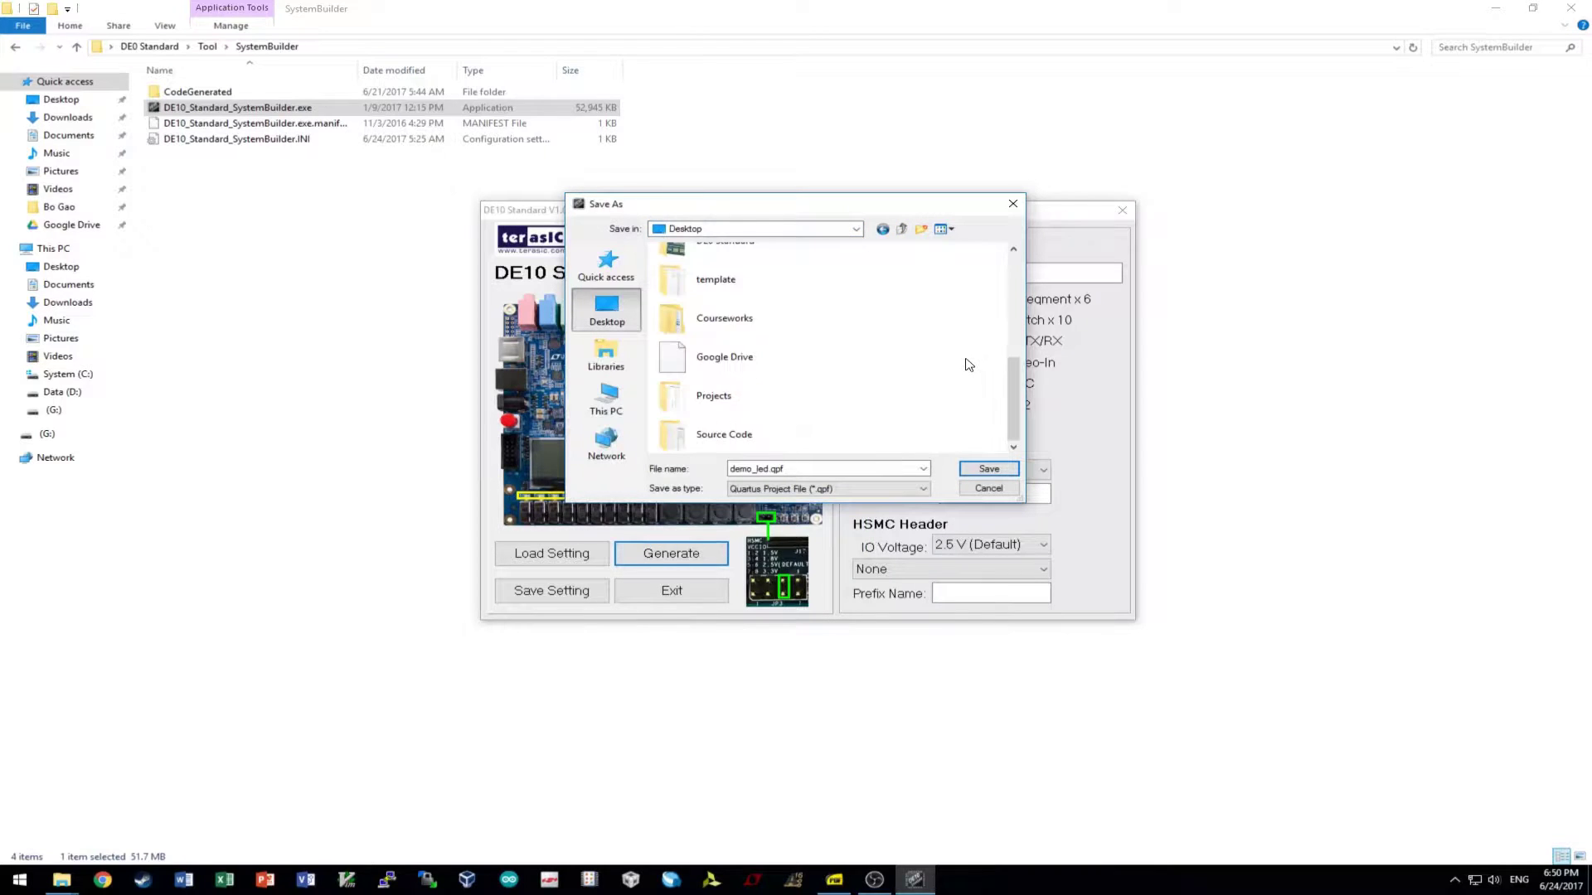
pyautogui.rightClick(942, 372)
pyautogui.moveTo(1037, 490)
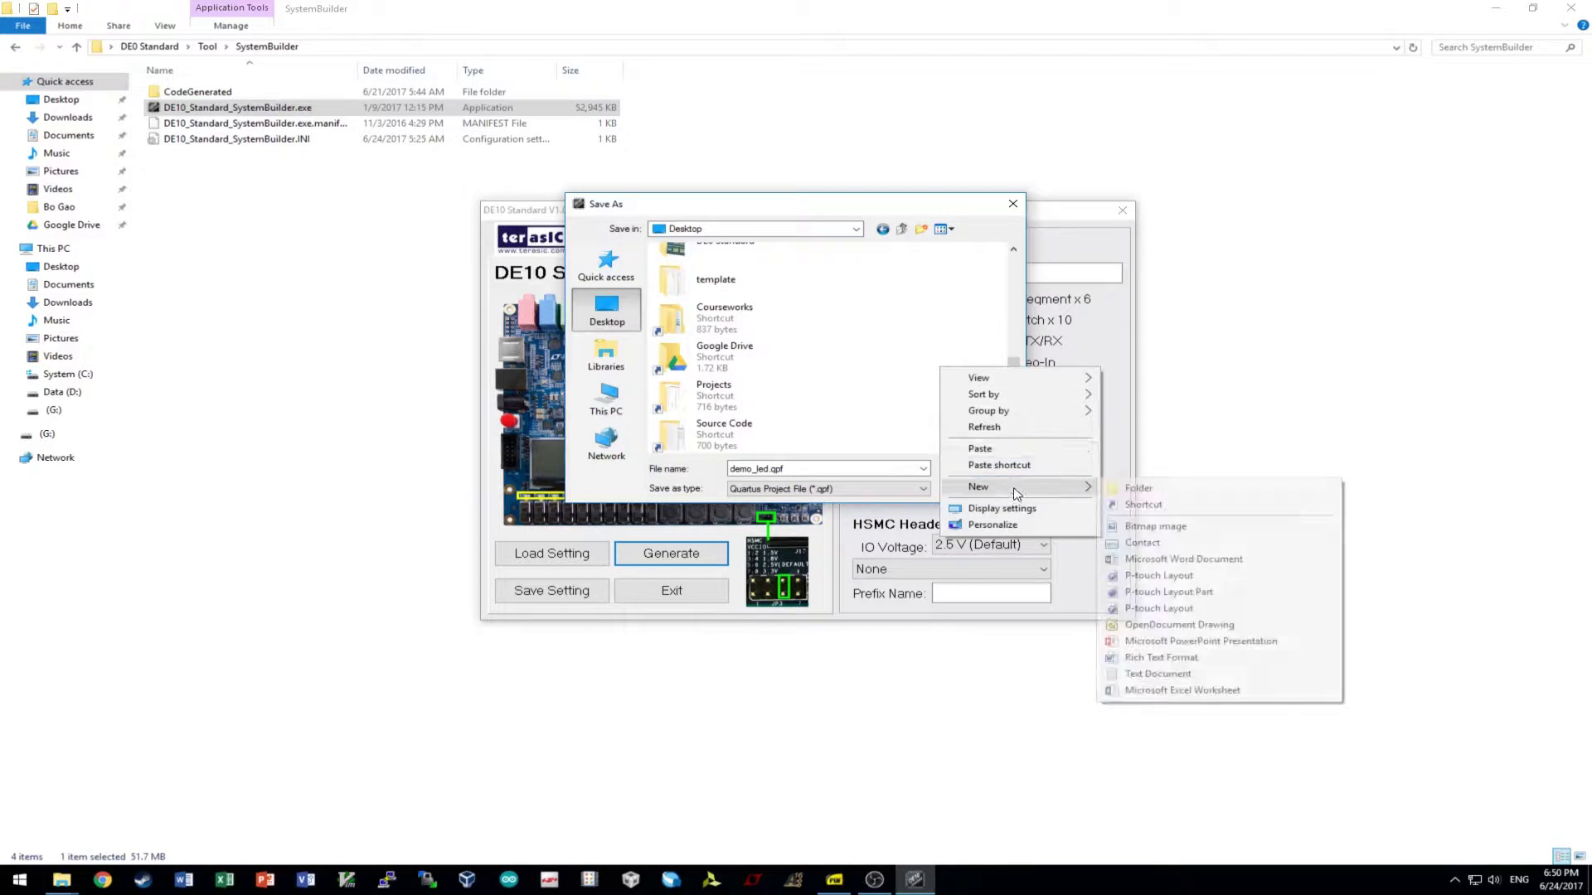
pyautogui.click(1149, 490)
pyautogui.write('demo_')
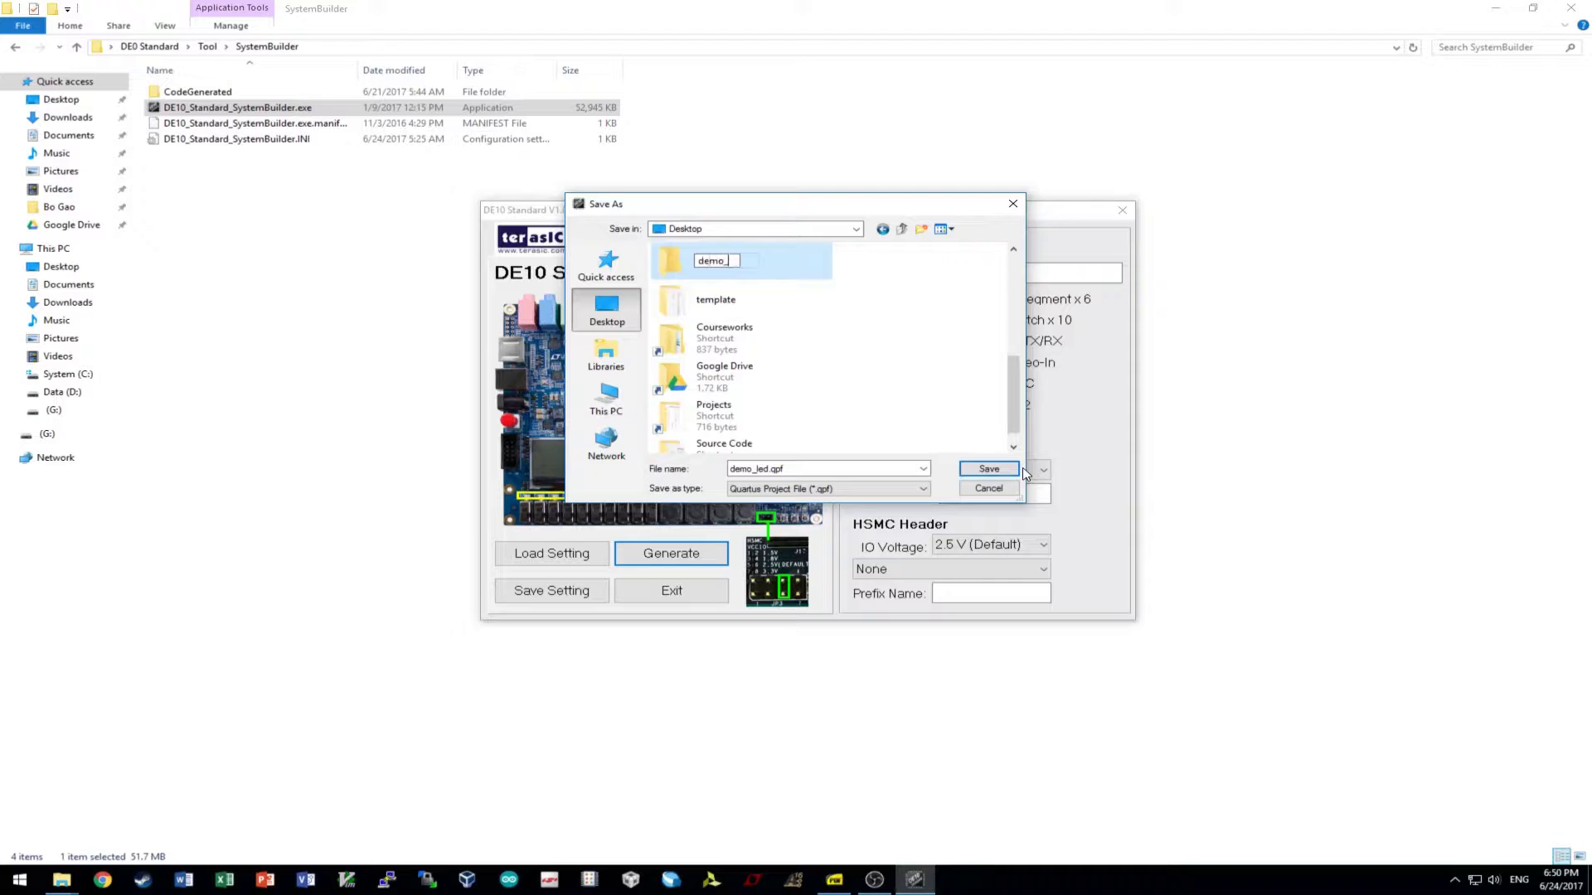
pyautogui.write('led')
pyautogui.press('Return')
pyautogui.press('Return')
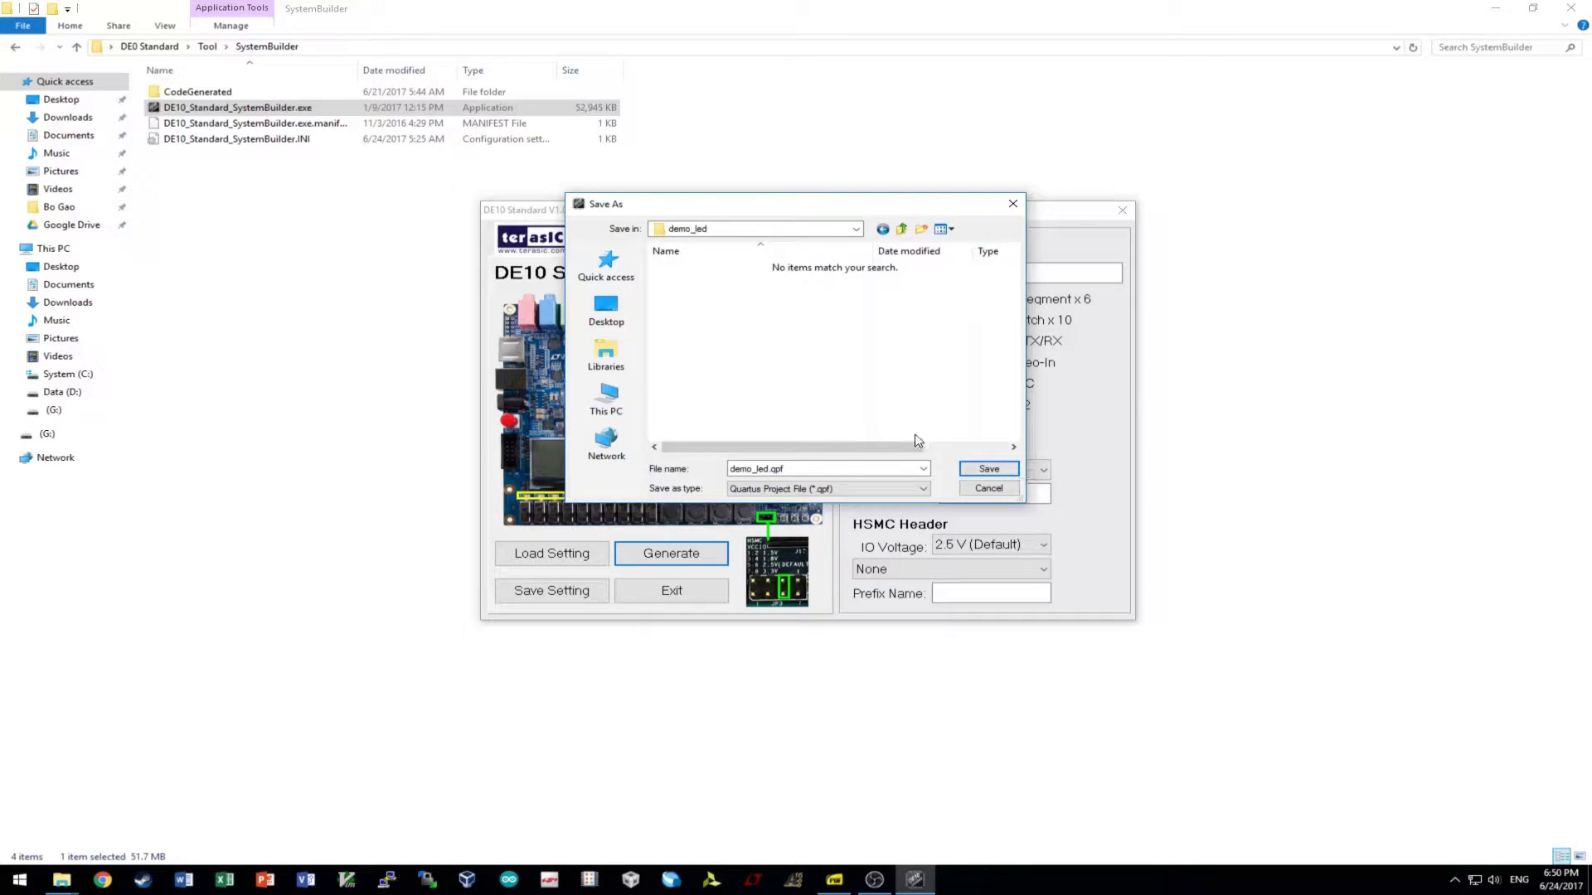
# - Save demo_led.qpf there, acknowledge both messages, and close the builder and Explorer window
pyautogui.click(1002, 473)
pyautogui.click(794, 477)
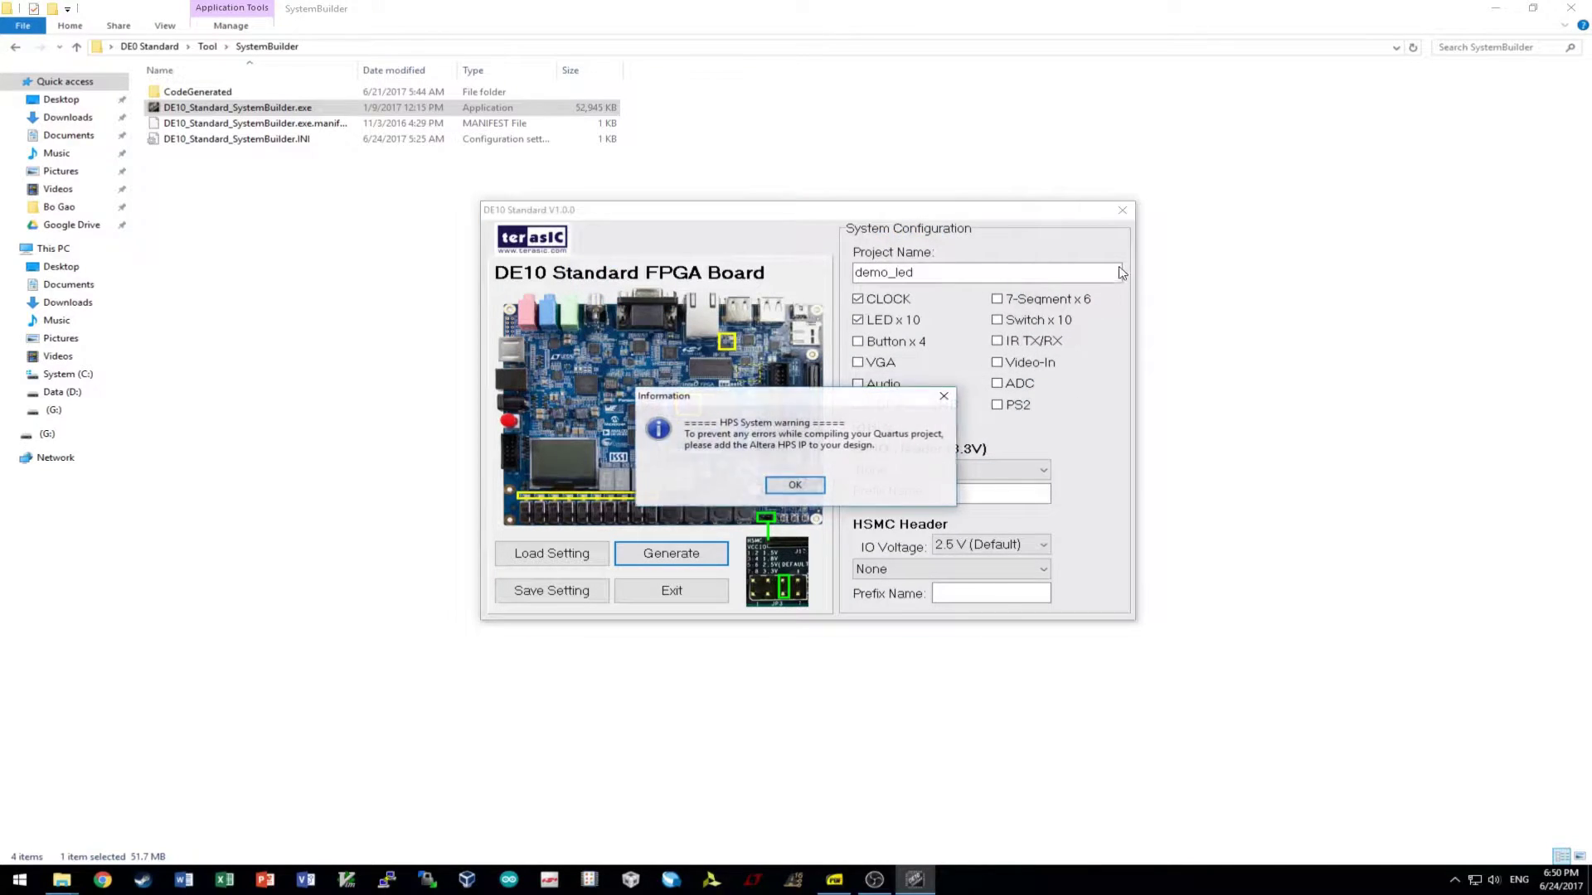
pyautogui.click(794, 485)
pyautogui.click(1122, 210)
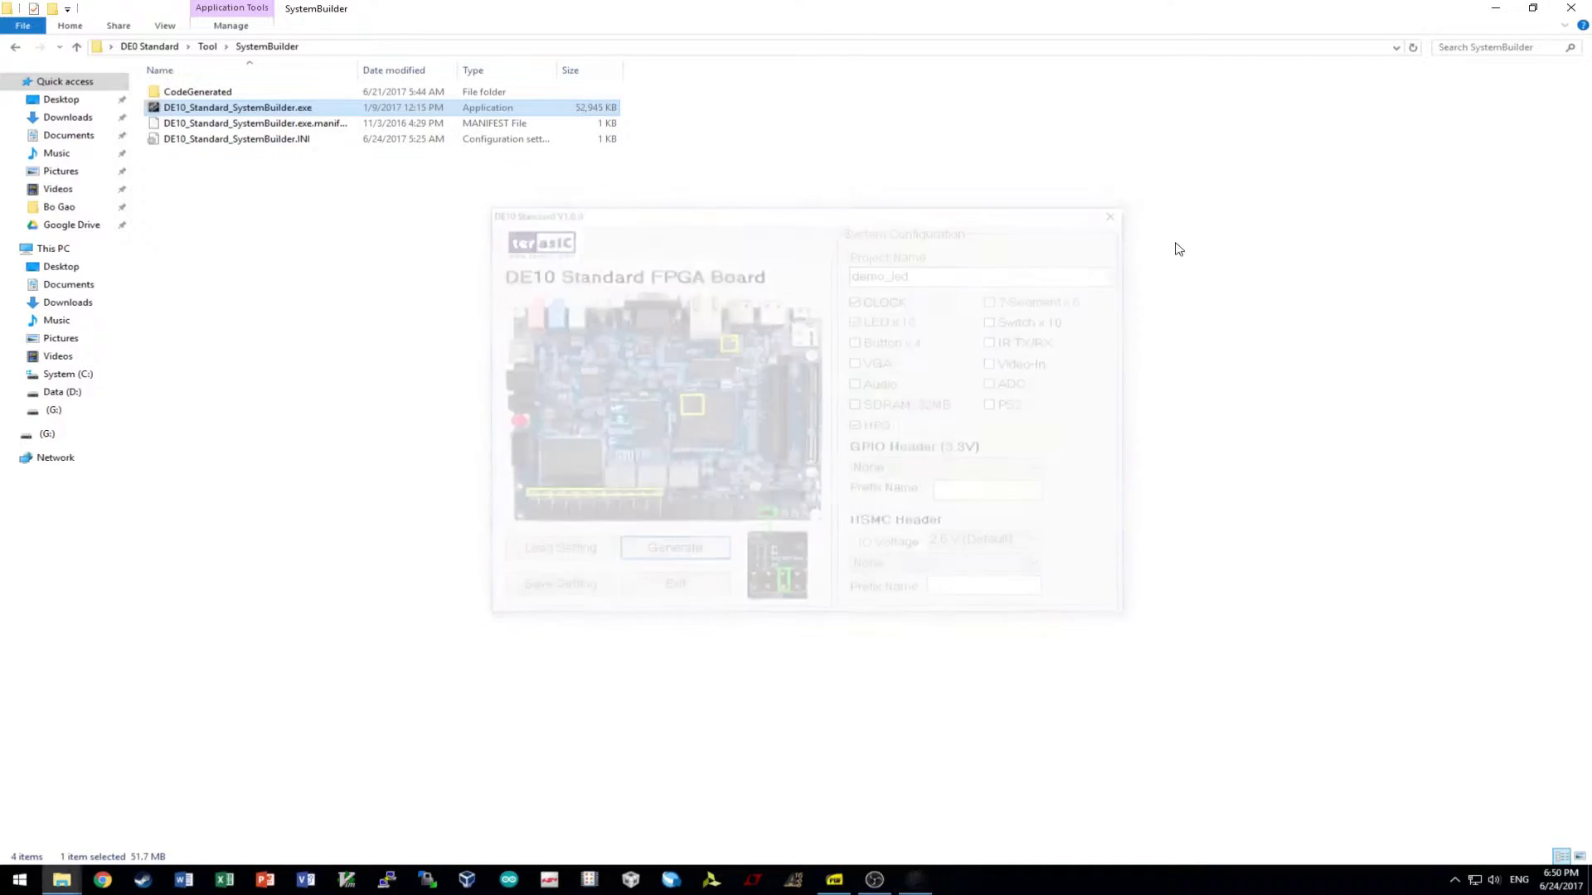
pyautogui.click(1572, 8)
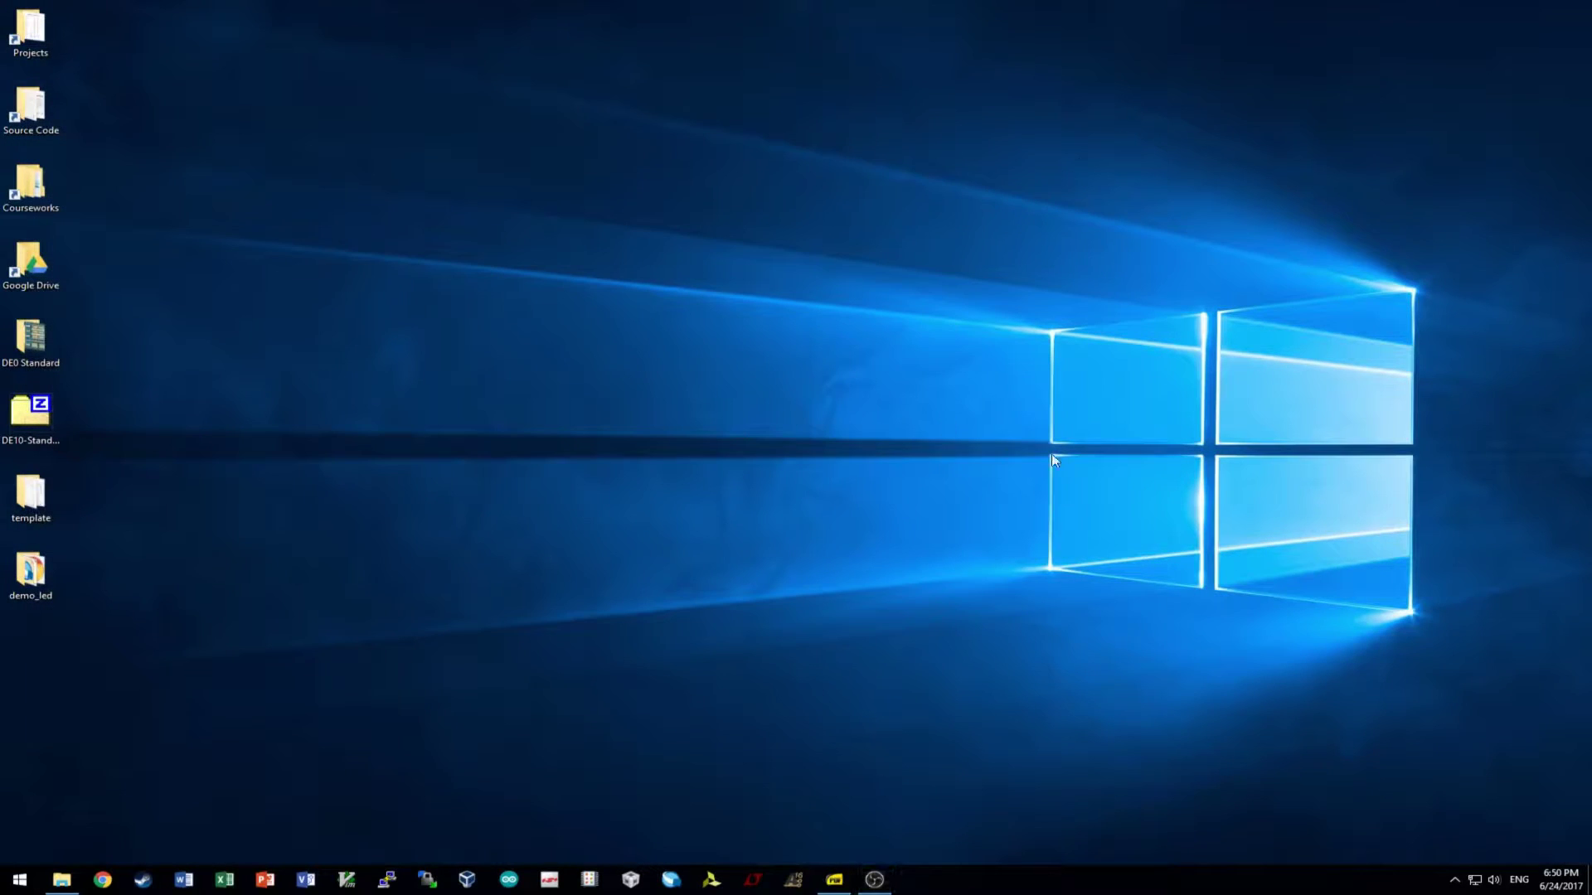
# - Open demo_led.qpf from the Desktop demo_led folder and open demo_led.v from the Hierarchy
pyautogui.doubleClick(50, 584)
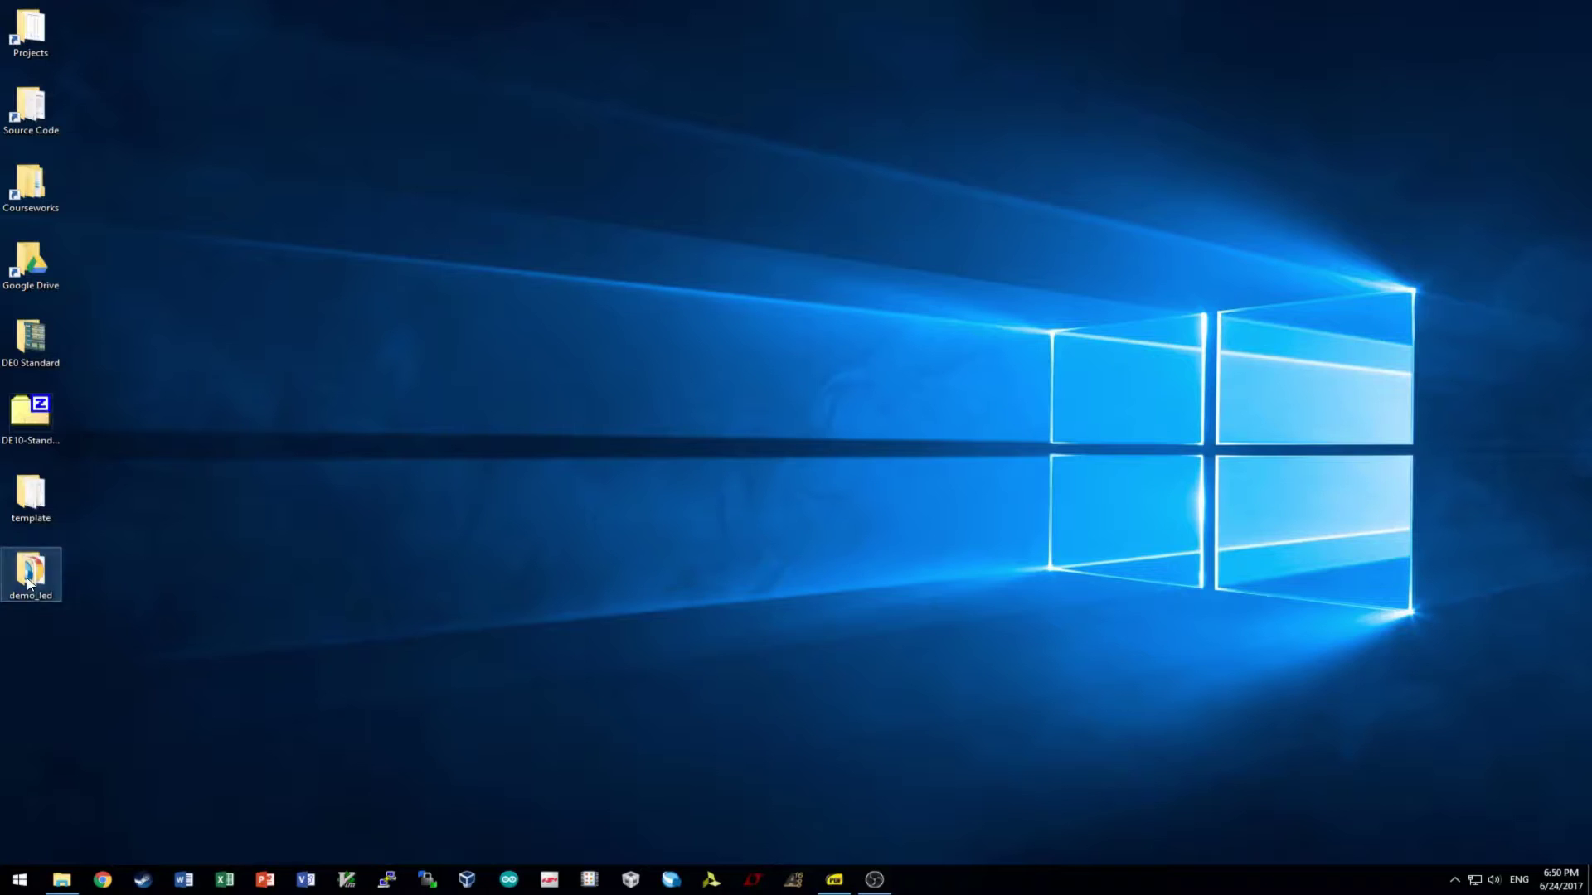
pyautogui.doubleClick(258, 108)
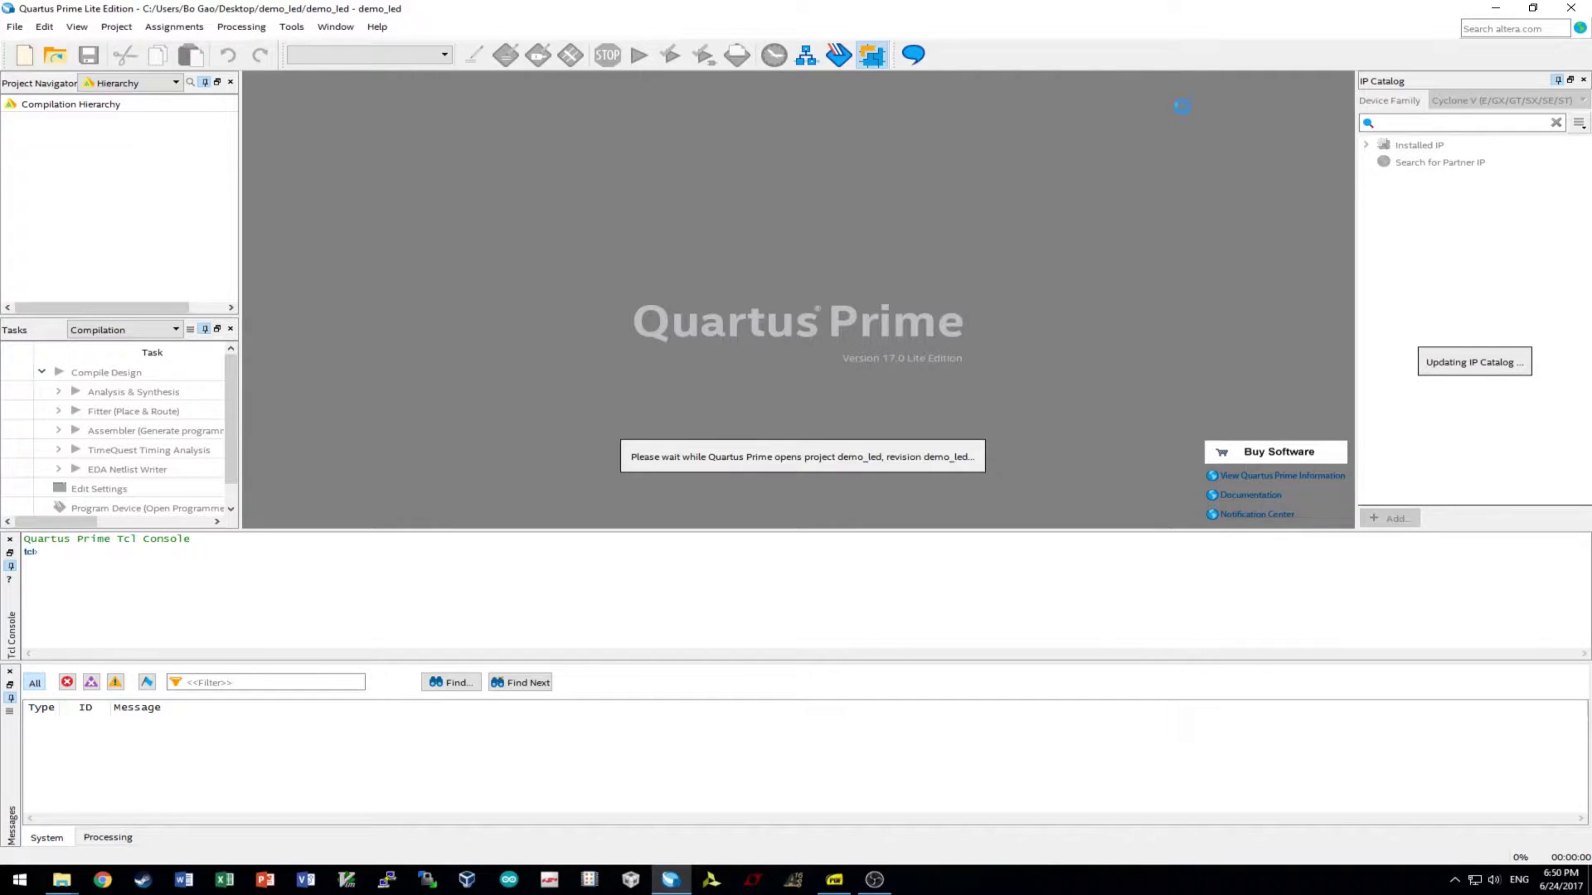
pyautogui.doubleClick(60, 141)
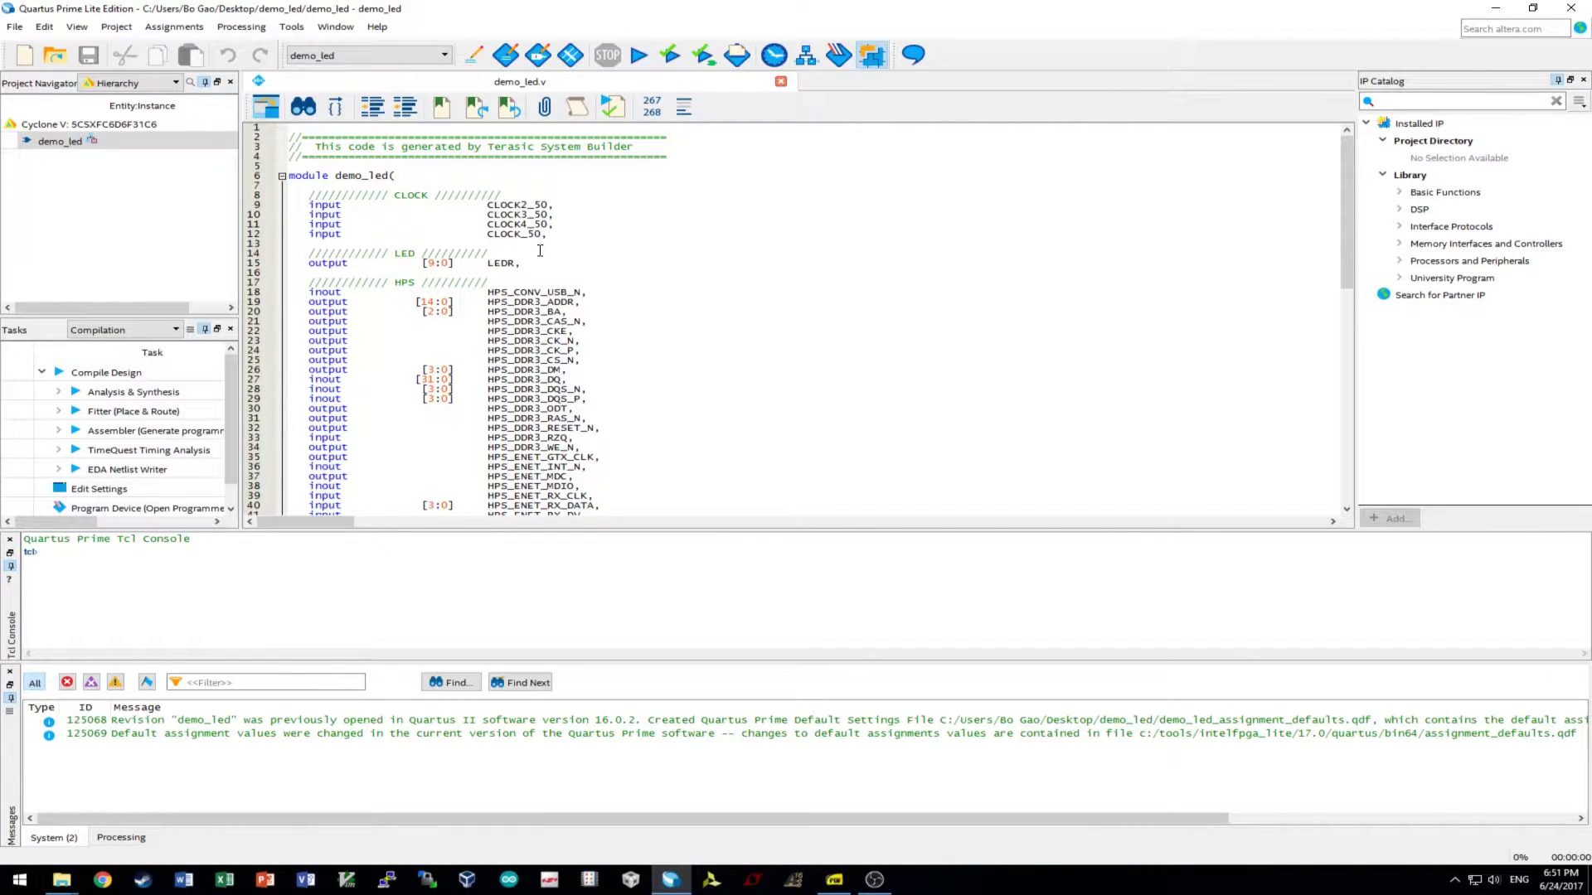
# - Delete the CLOCK2_50–CLOCK4_50 inputs and change LEDR's width to [7:0]
pyautogui.moveTo(563, 225); pyautogui.dragTo(238, 205)
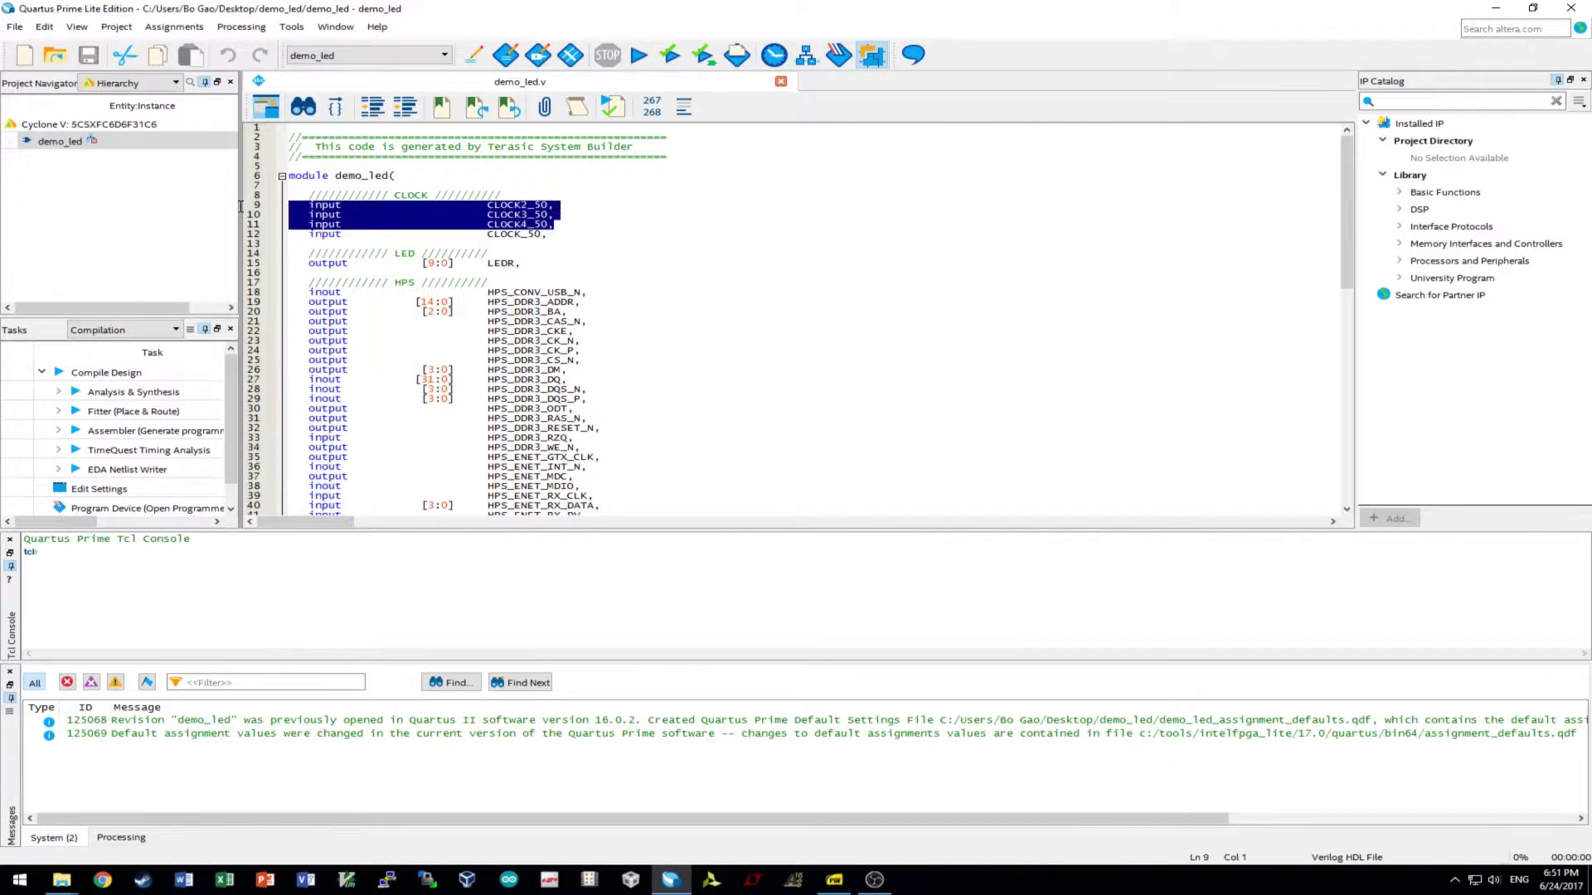
pyautogui.press('Delete')
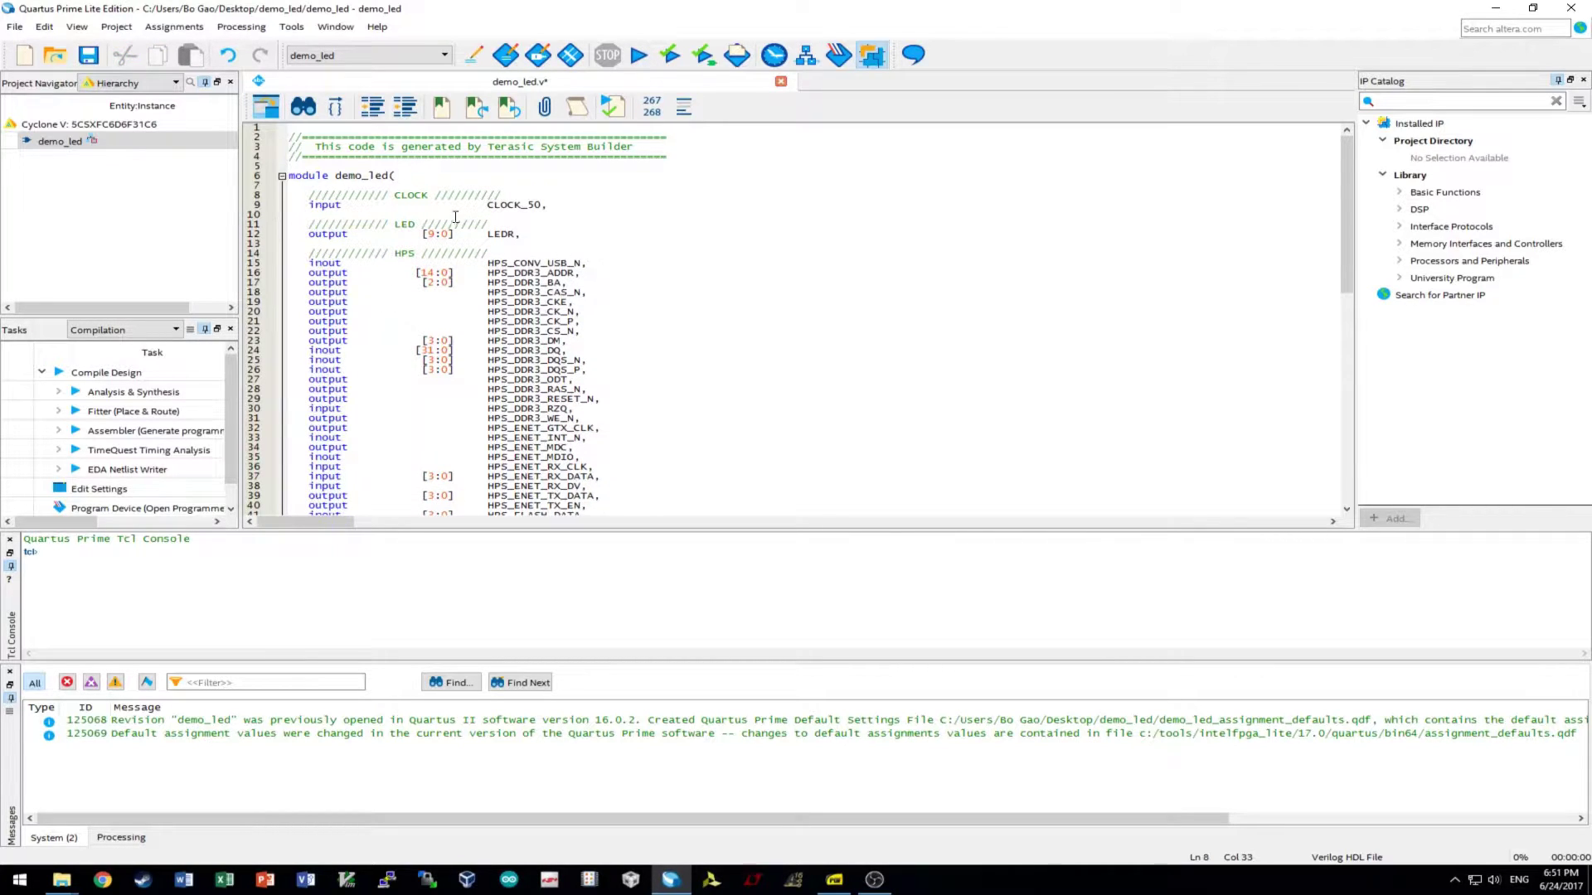
pyautogui.click(431, 235)
pyautogui.press('BackSpace')
pyautogui.write('7')
# - Delete the four HPS_SPIM port lines (CLK, MISO, MOSI, SS)
pyautogui.scroll(-14, 508, 340)
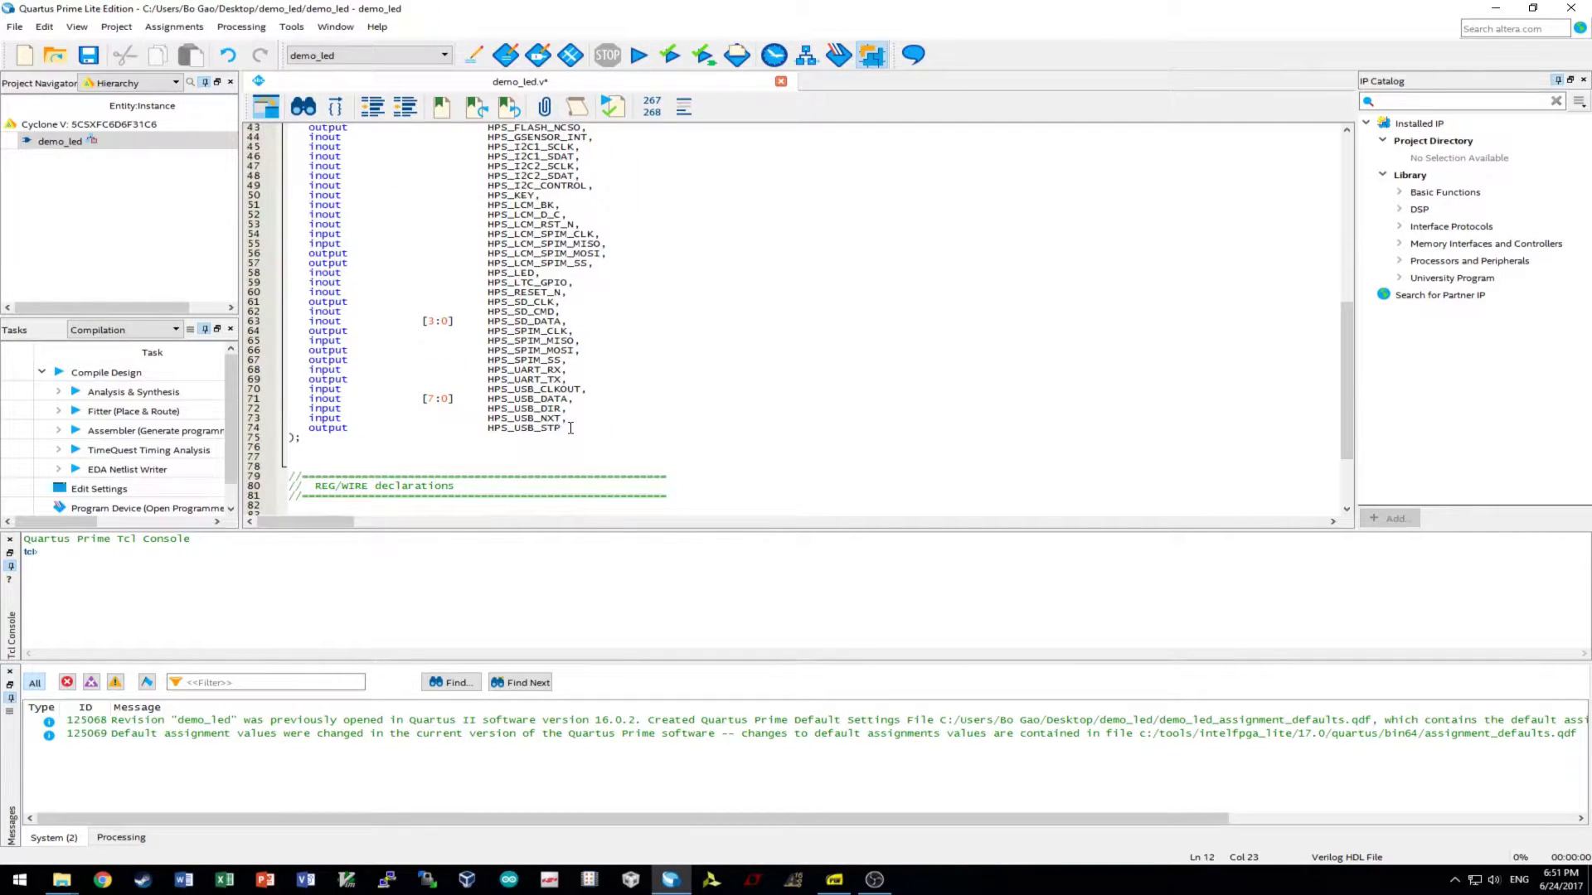
pyautogui.moveTo(572, 428); pyautogui.dragTo(241, 362)
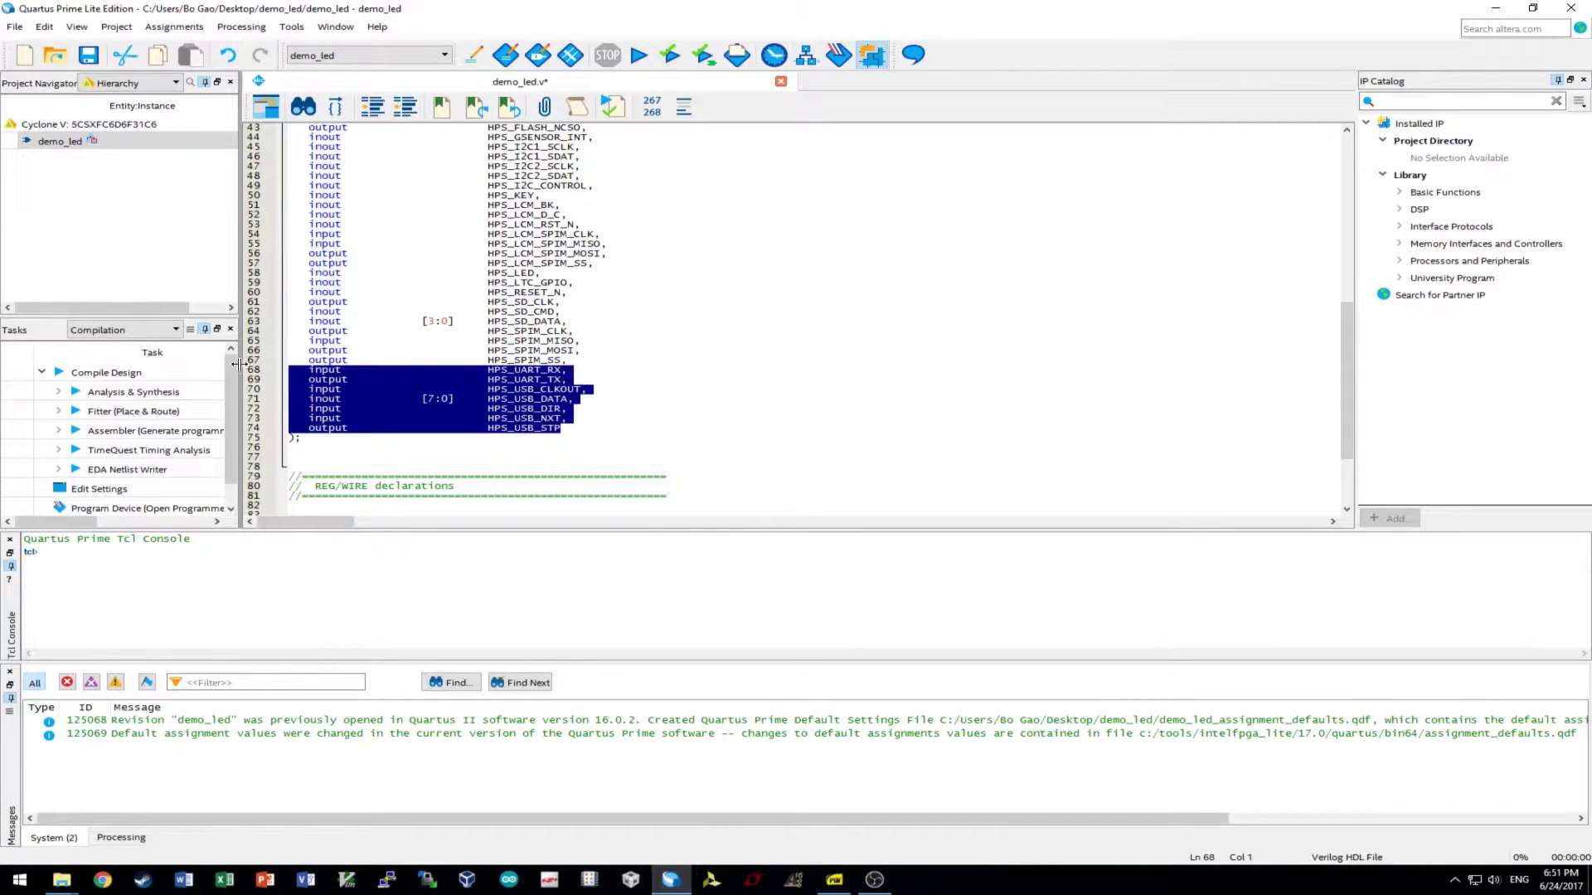
pyautogui.moveTo(241, 365); pyautogui.dragTo(258, 331)
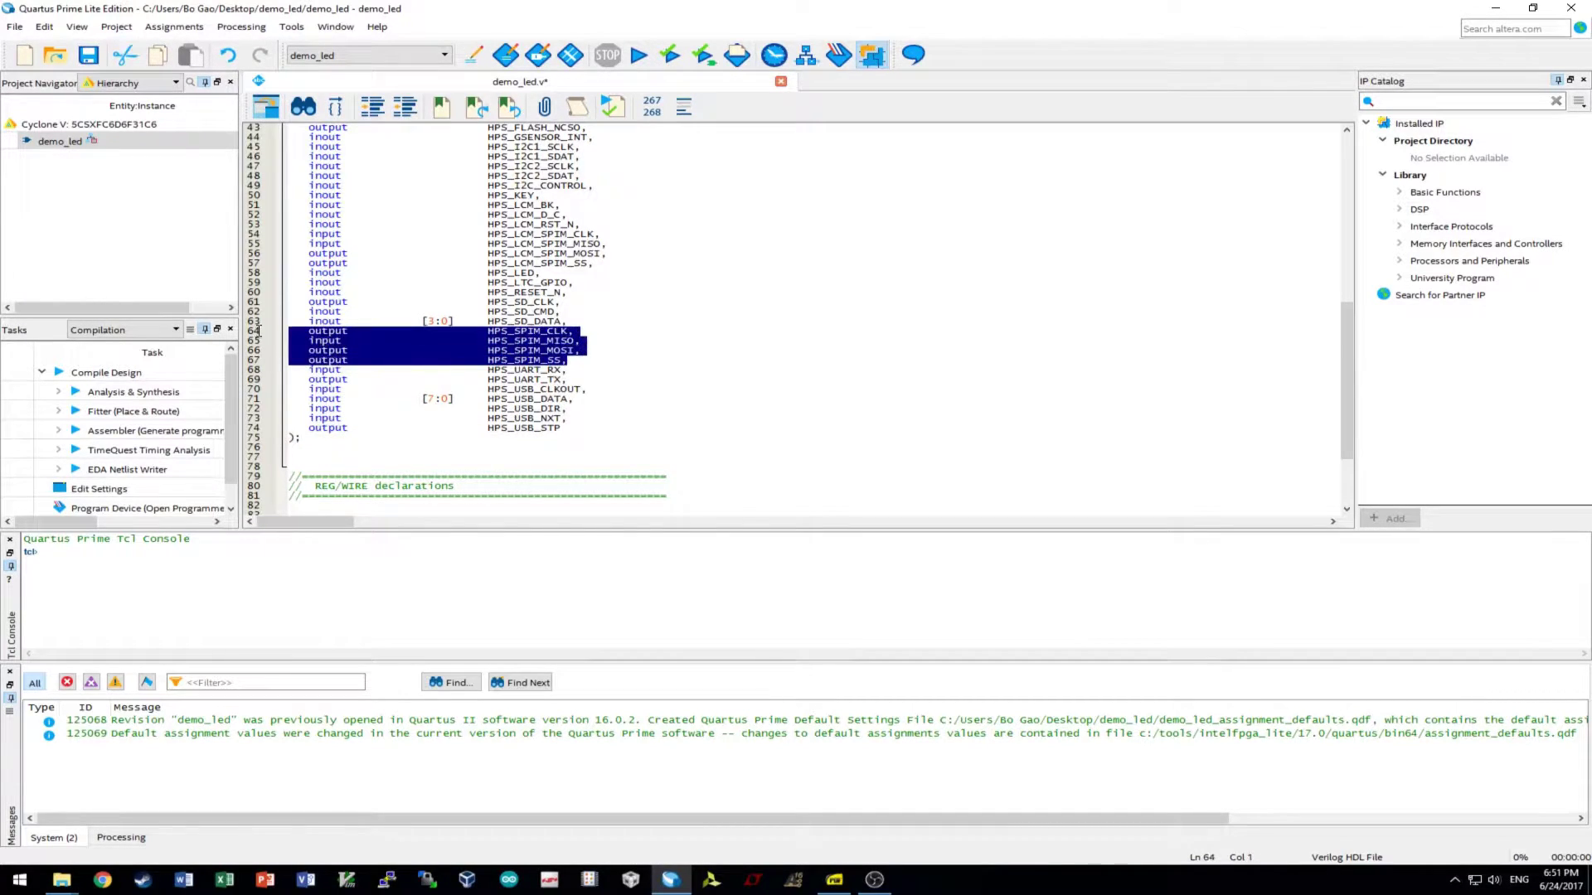
pyautogui.click(259, 332)
pyautogui.click(572, 355)
pyautogui.moveTo(572, 359); pyautogui.dragTo(193, 328)
pyautogui.press('BackSpace')
pyautogui.press('BackSpace')
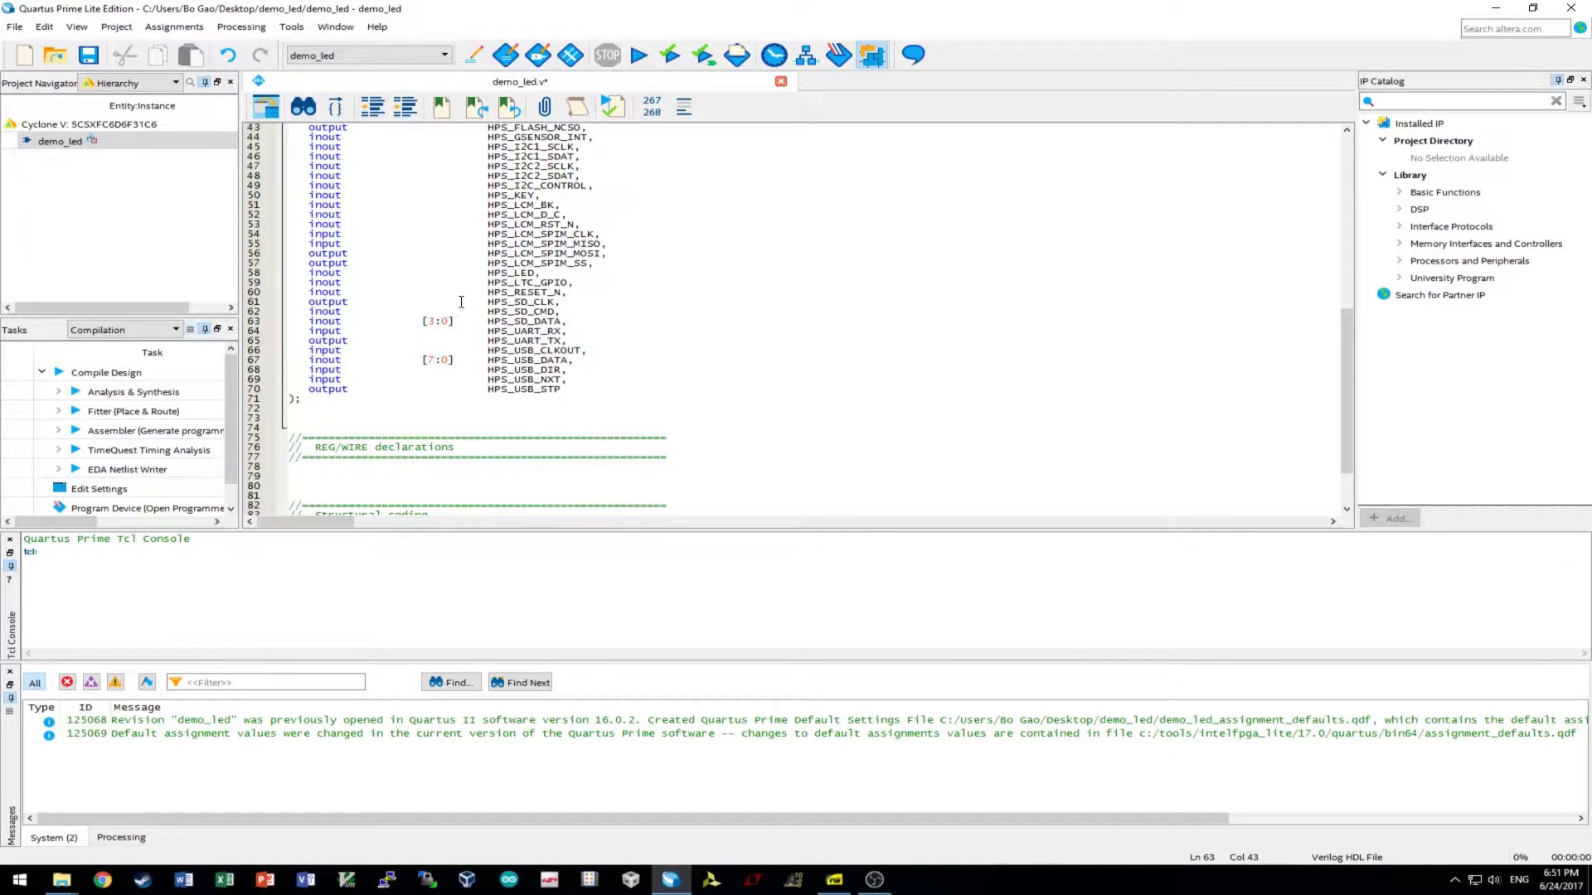
pyautogui.scroll(1, 583, 319)
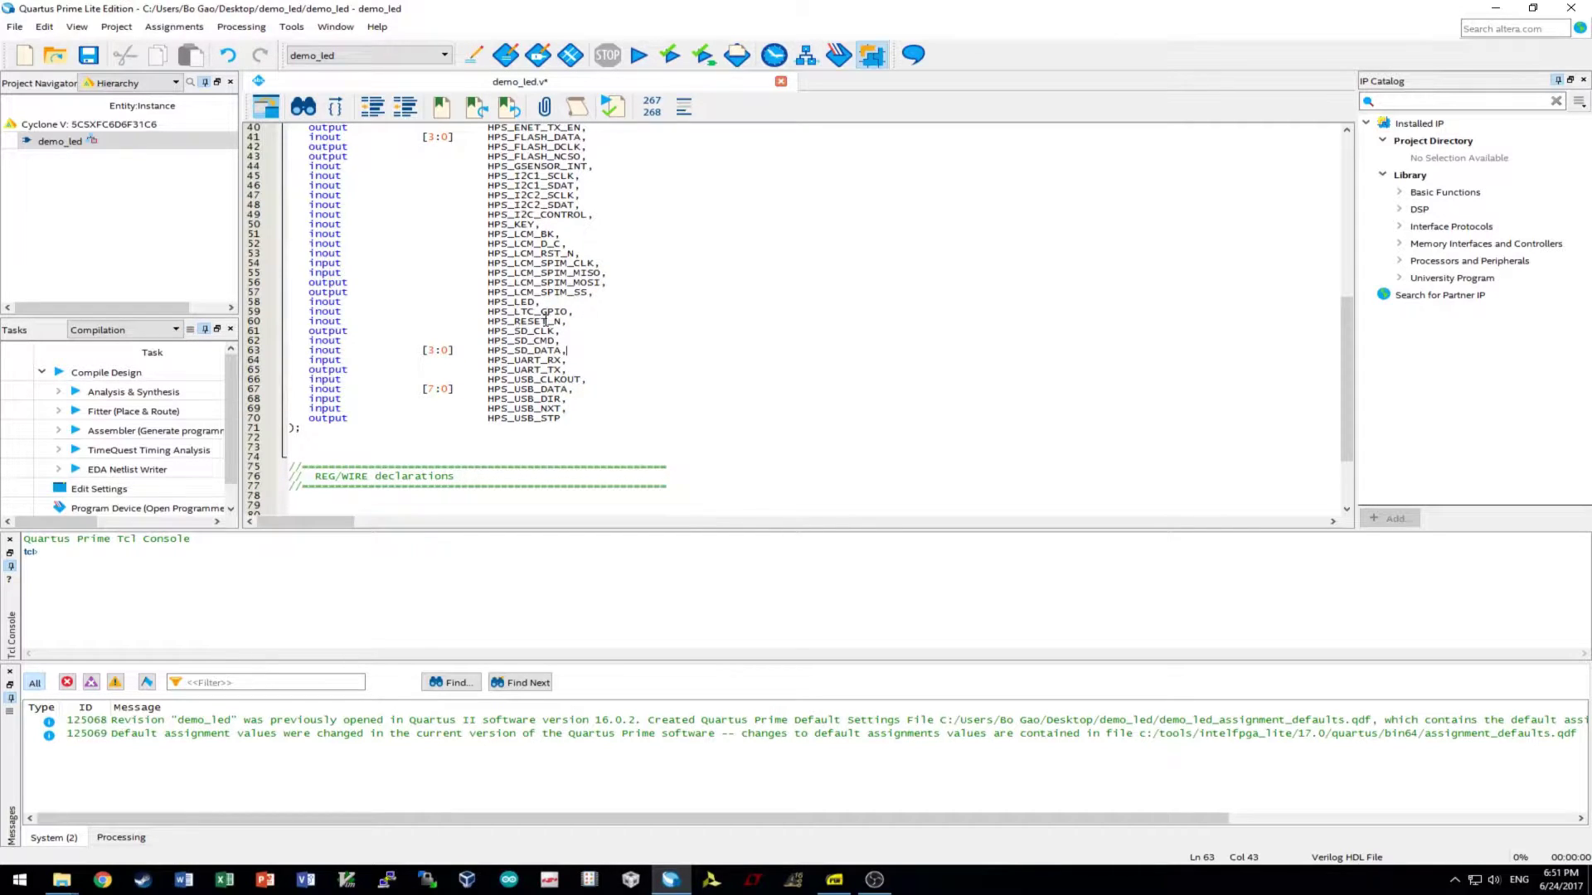
# - Delete the HPS_GSENSOR_INT through HPS_RESET_N port lines
pyautogui.moveTo(577, 320); pyautogui.dragTo(222, 168)
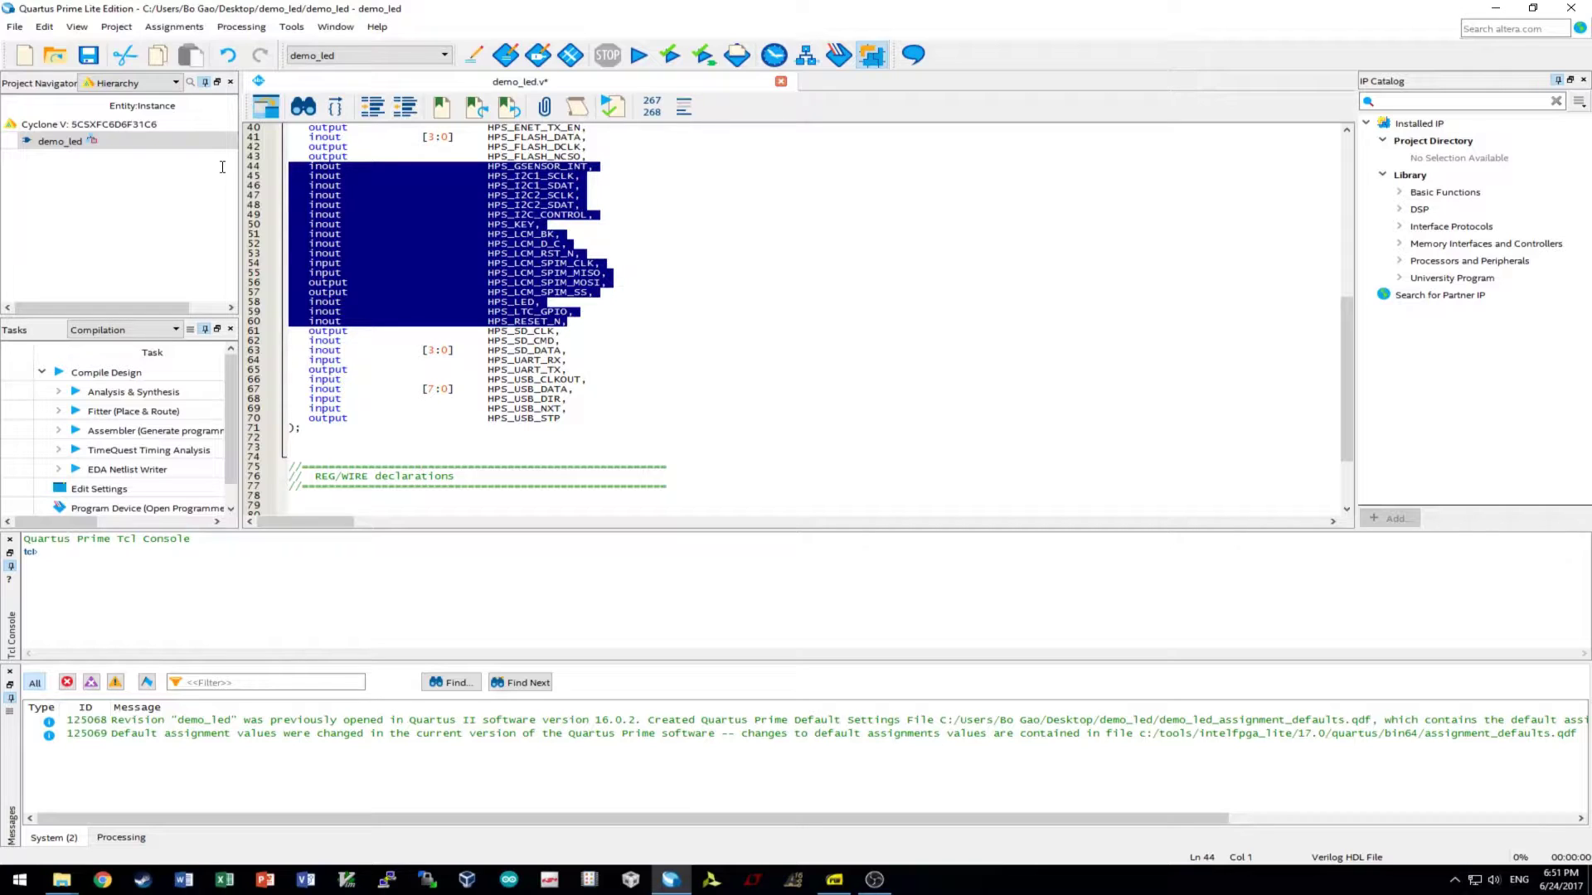
pyautogui.scroll(3, 713, 308)
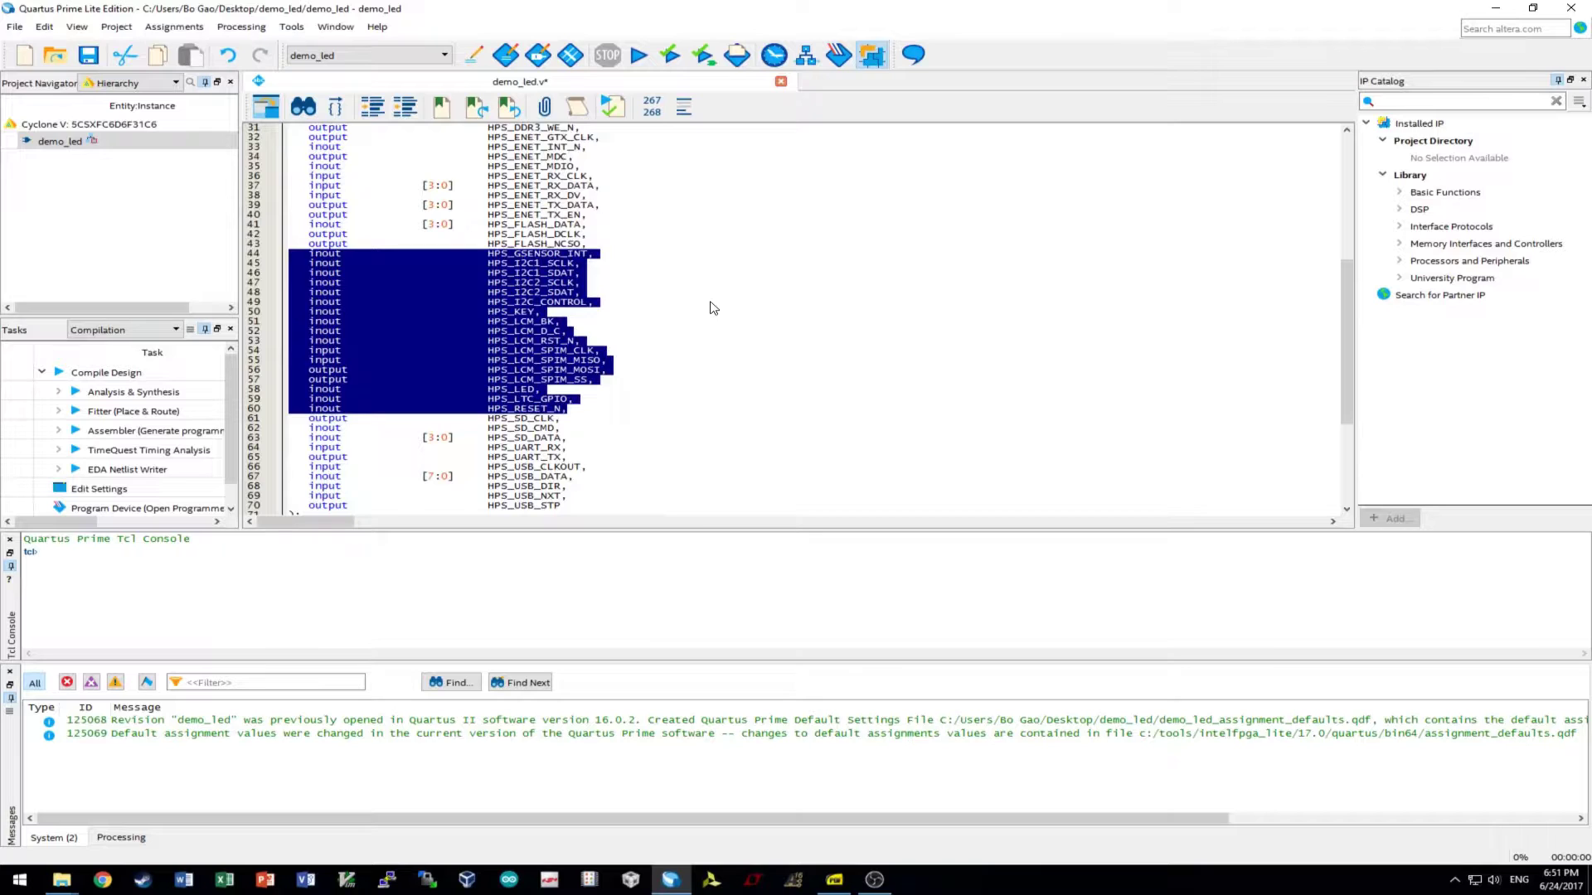
pyautogui.press('Delete')
pyautogui.scroll(4, 704, 302)
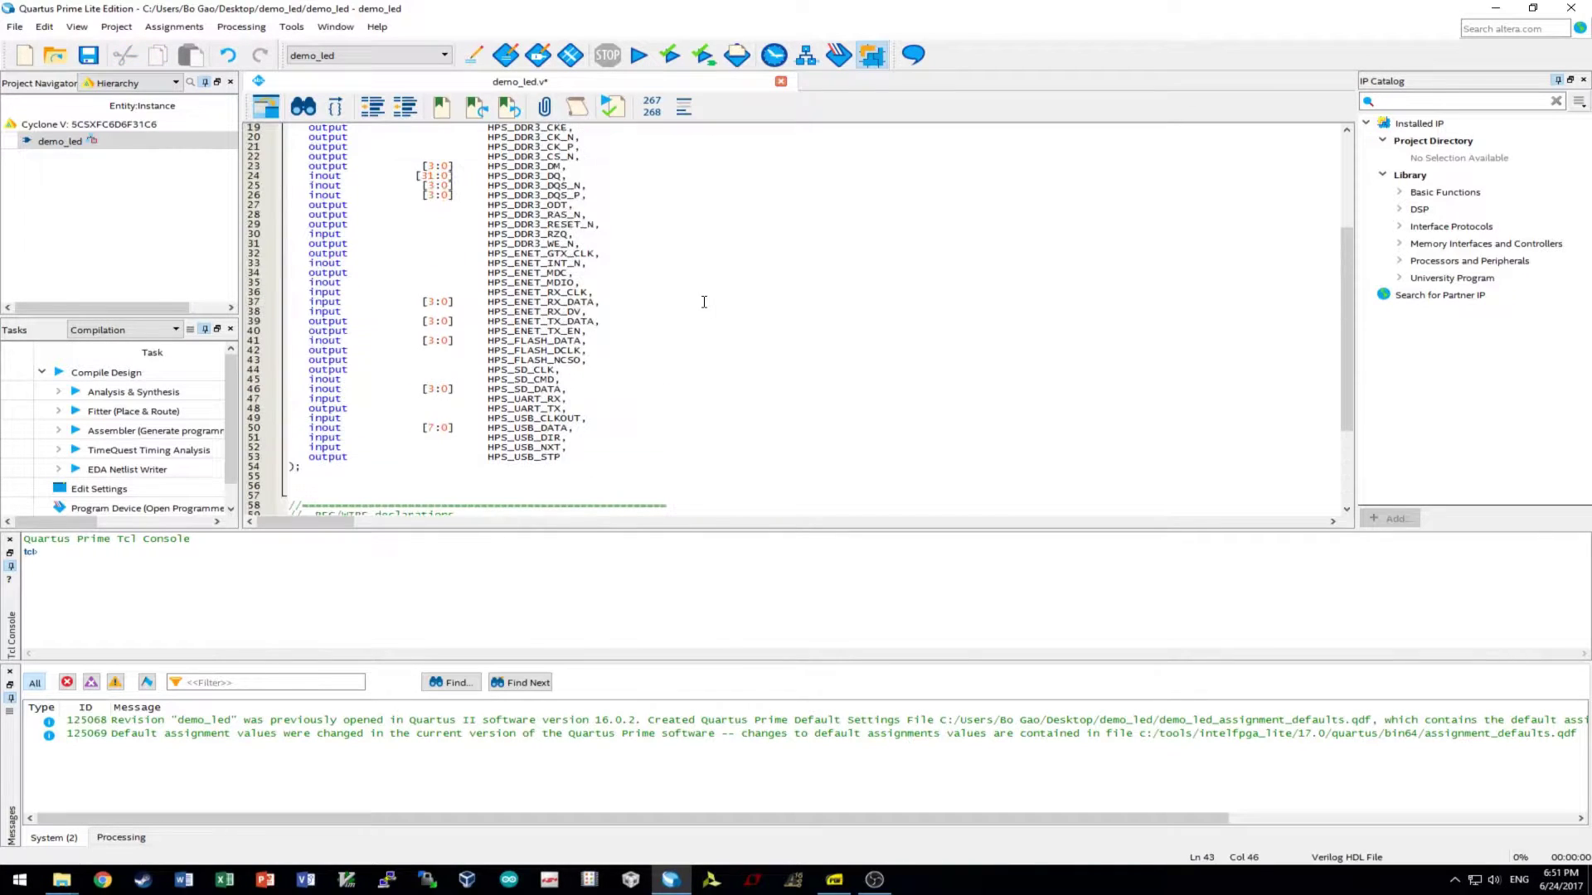
# - Delete the three HPS_FLASH port lines
pyautogui.moveTo(607, 362); pyautogui.dragTo(161, 342)
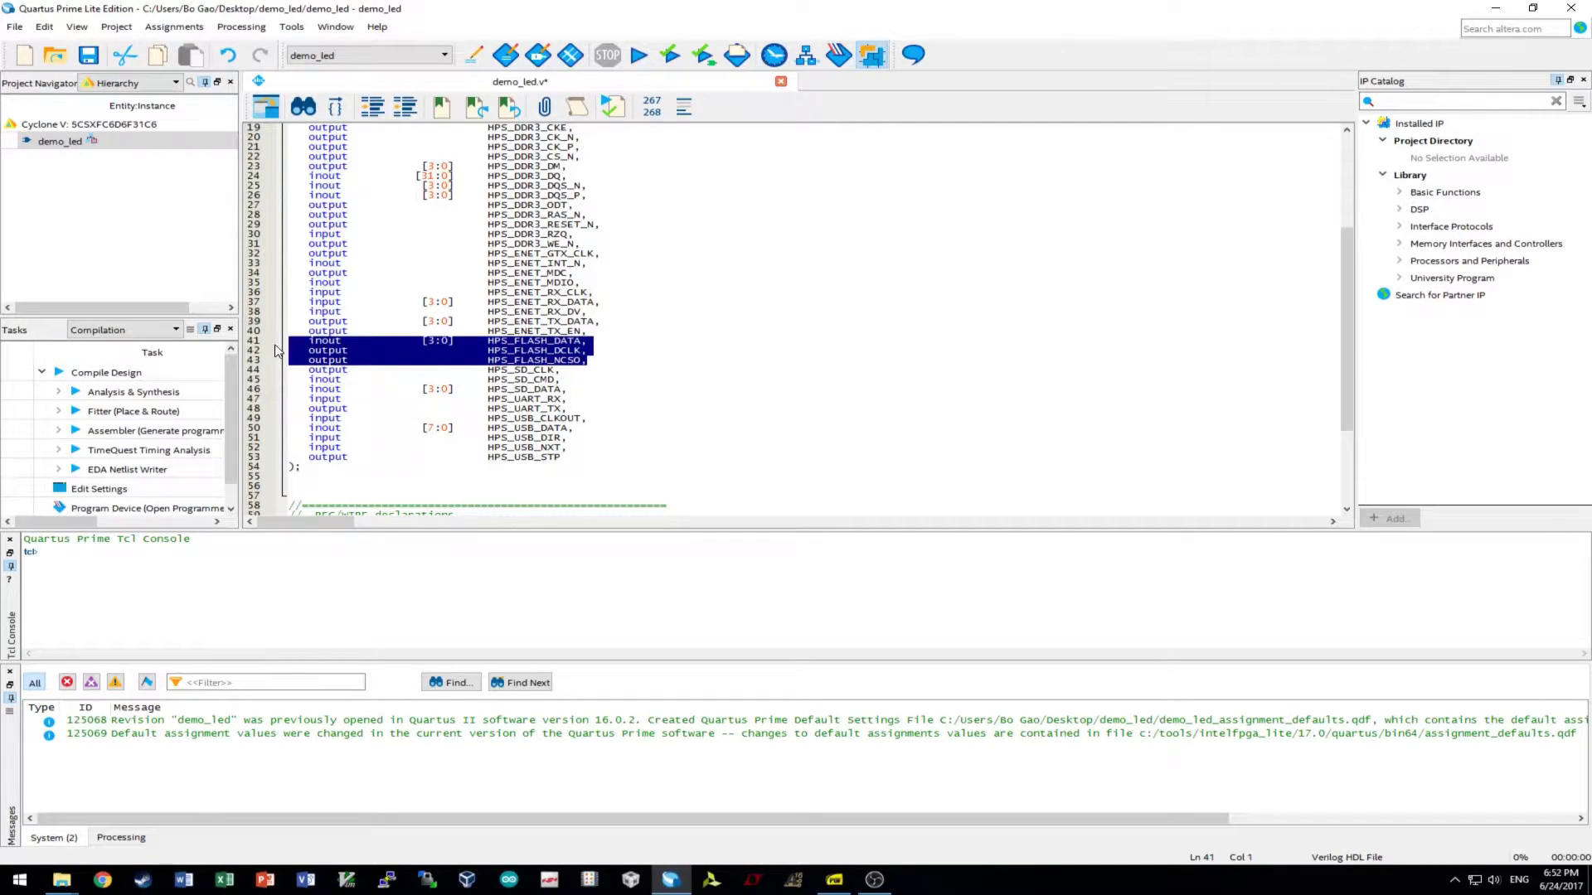
pyautogui.press('Delete')
pyautogui.press('BackSpace')
pyautogui.scroll(5, 458, 320)
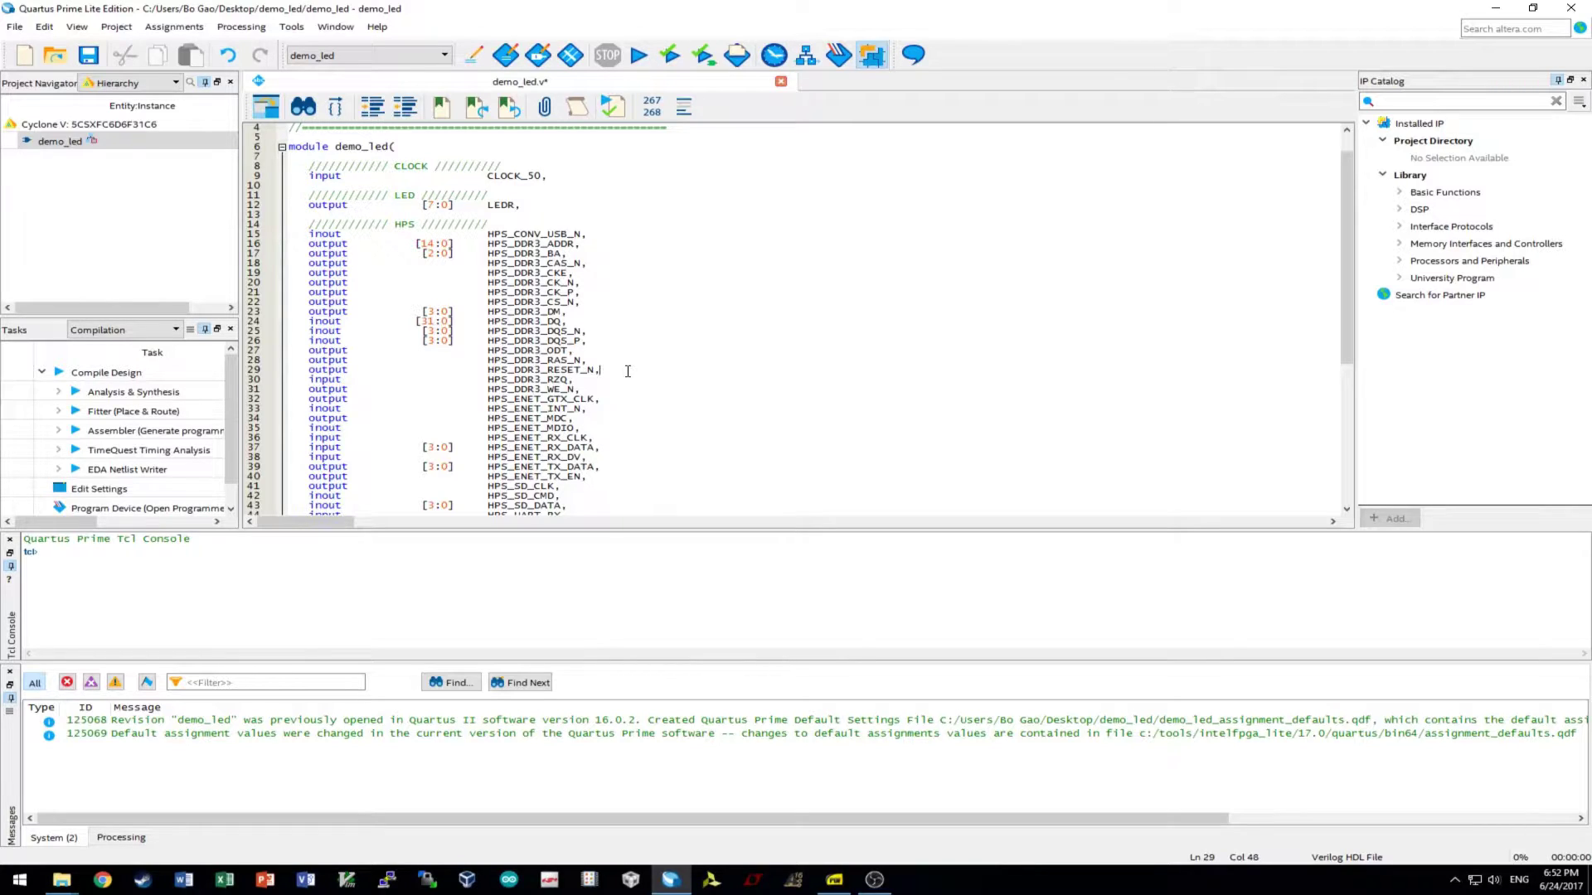
# - Delete the HPS_CONV_USB_N port line and save demo_led.v
pyautogui.scroll(1, 627, 371)
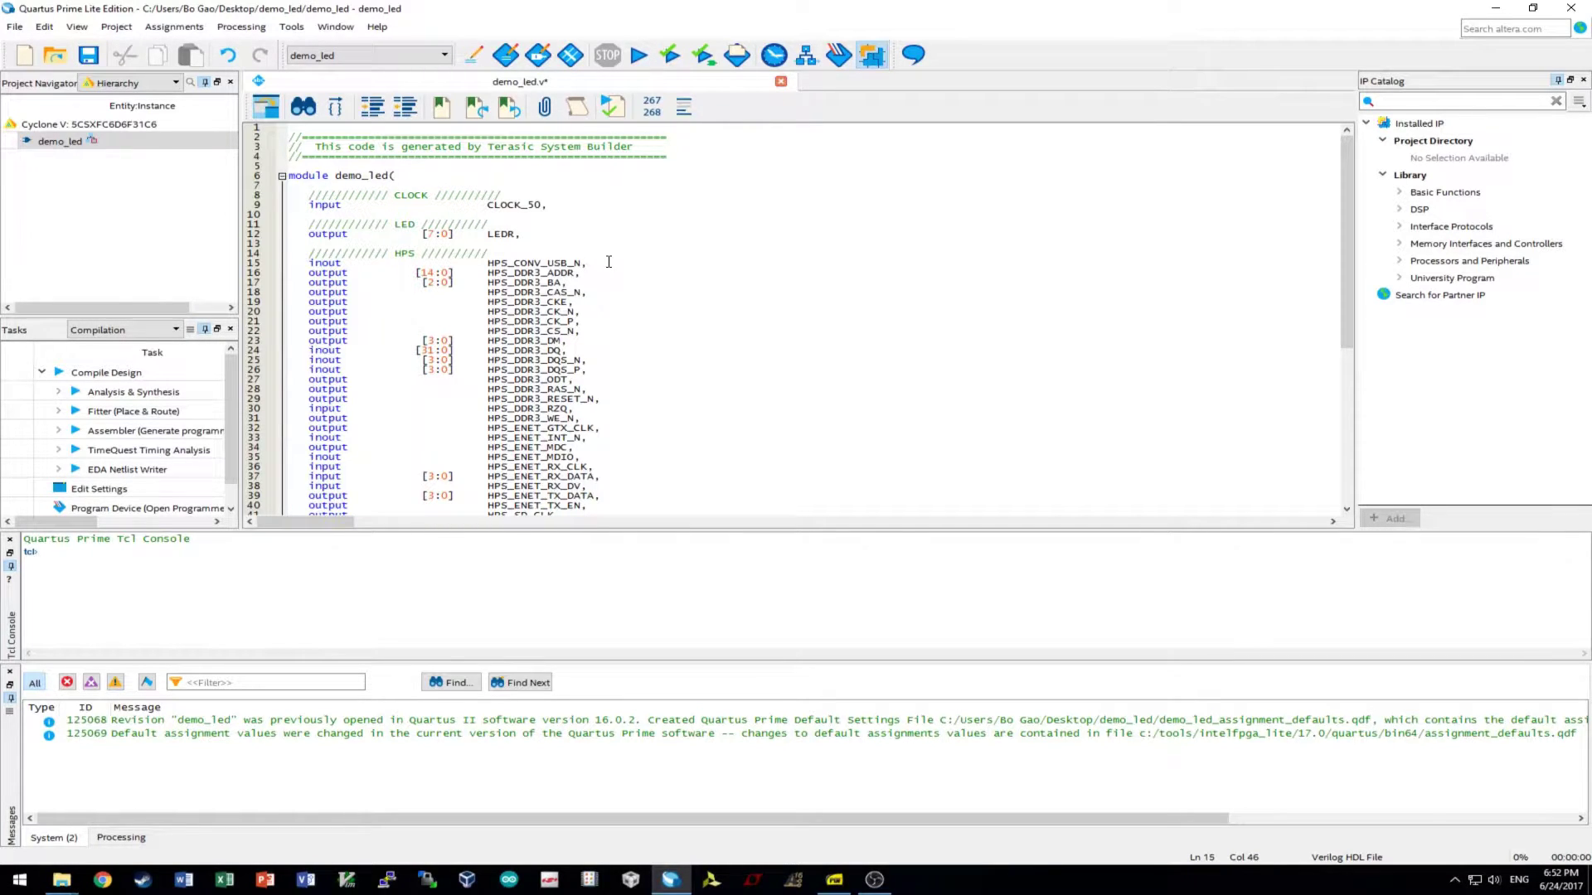
pyautogui.moveTo(607, 262); pyautogui.dragTo(283, 263)
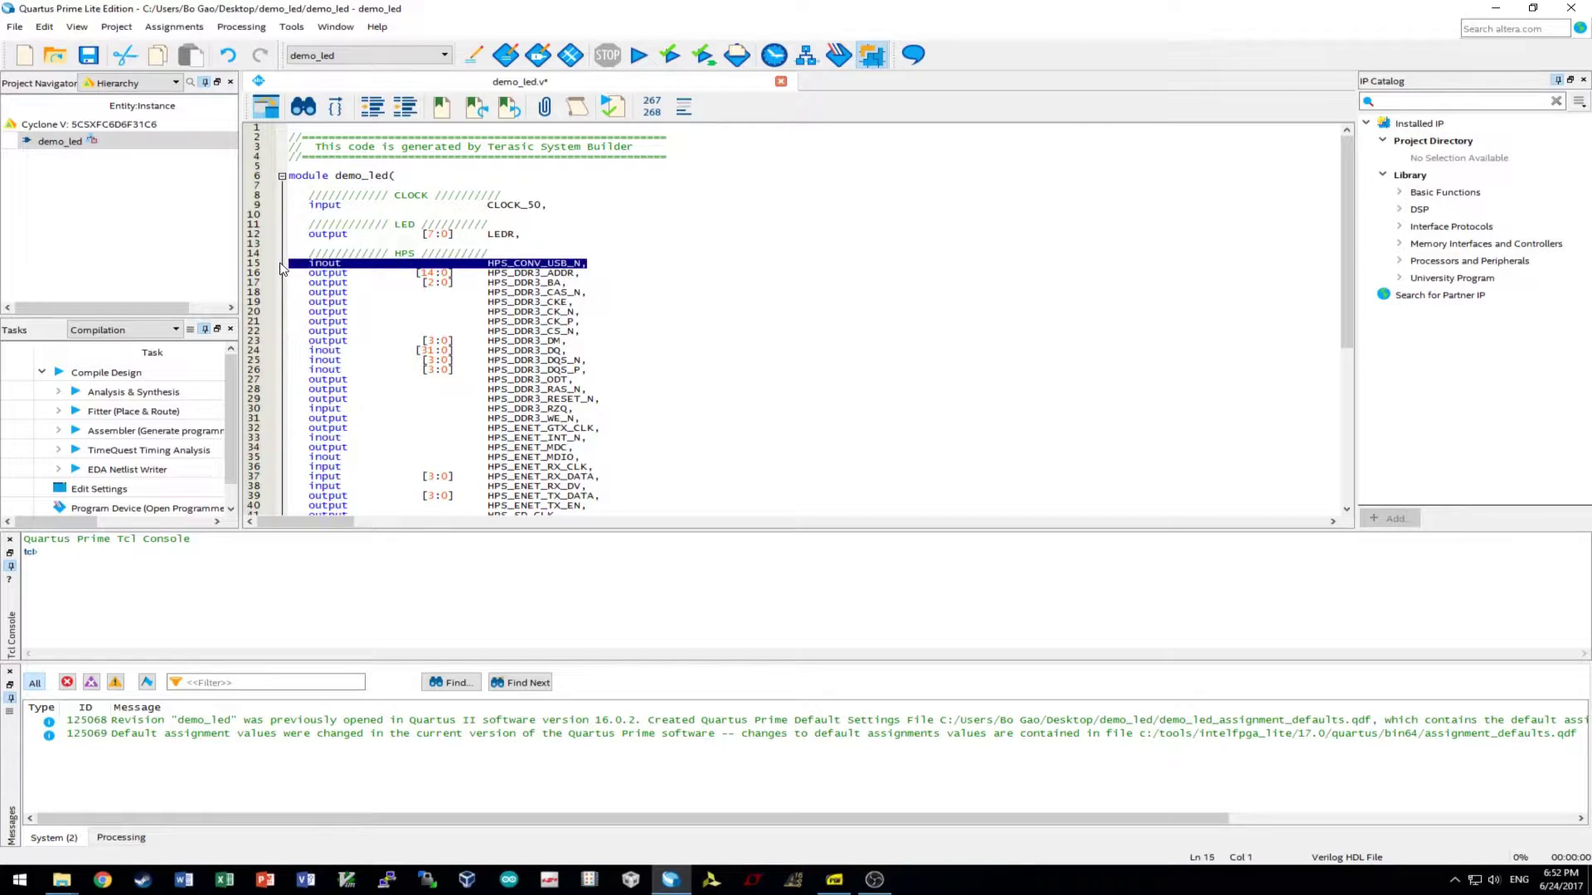
pyautogui.press('BackSpace')
pyautogui.press('BackSpace')
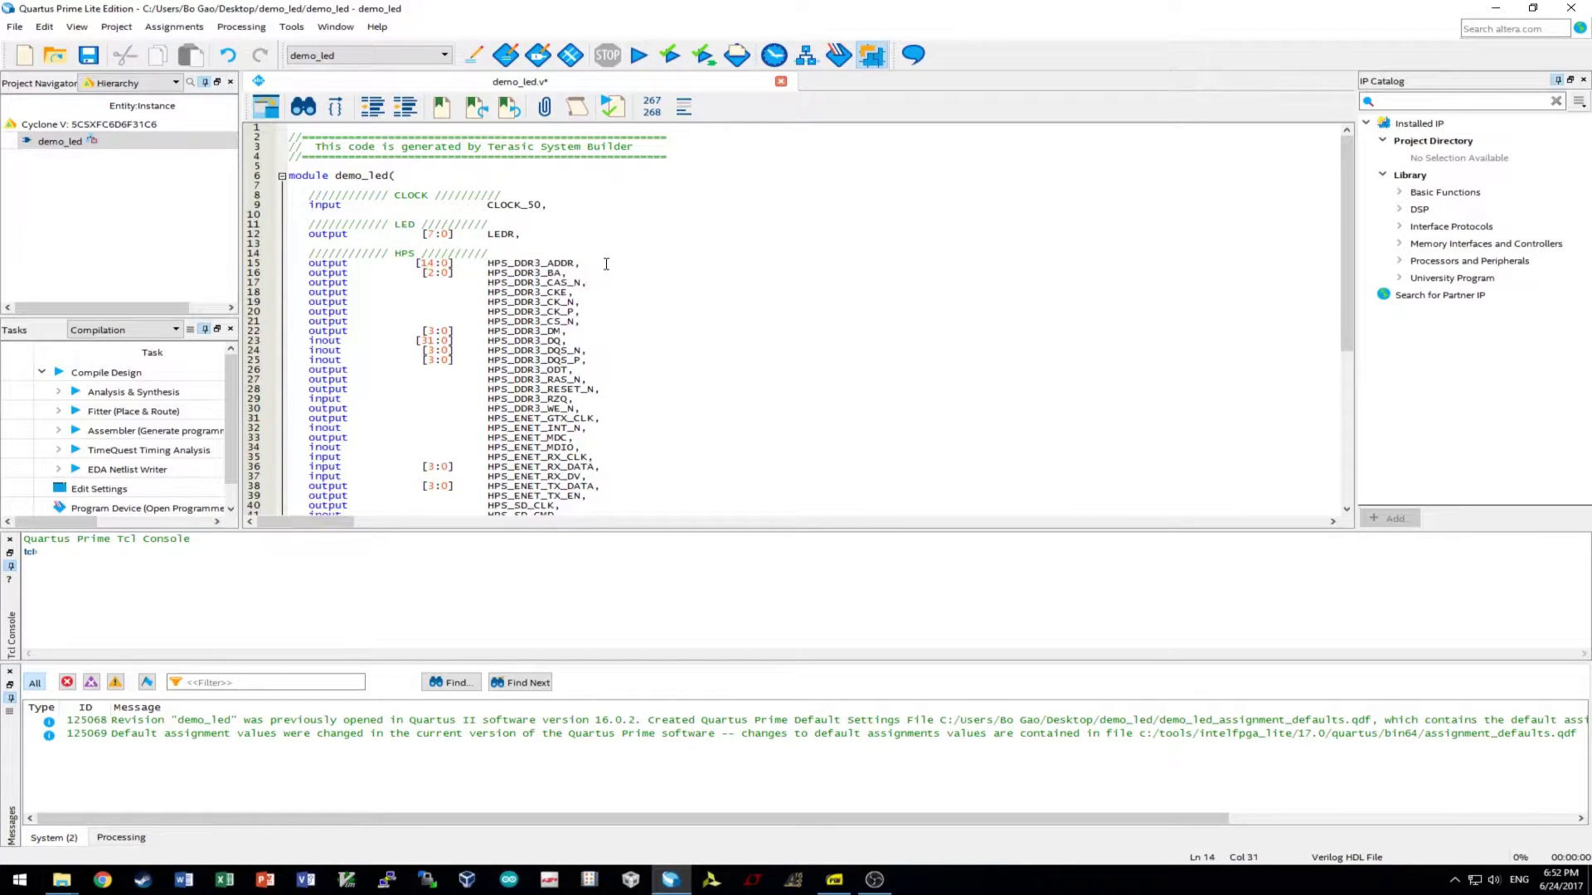
pyautogui.scroll(-9, 514, 230)
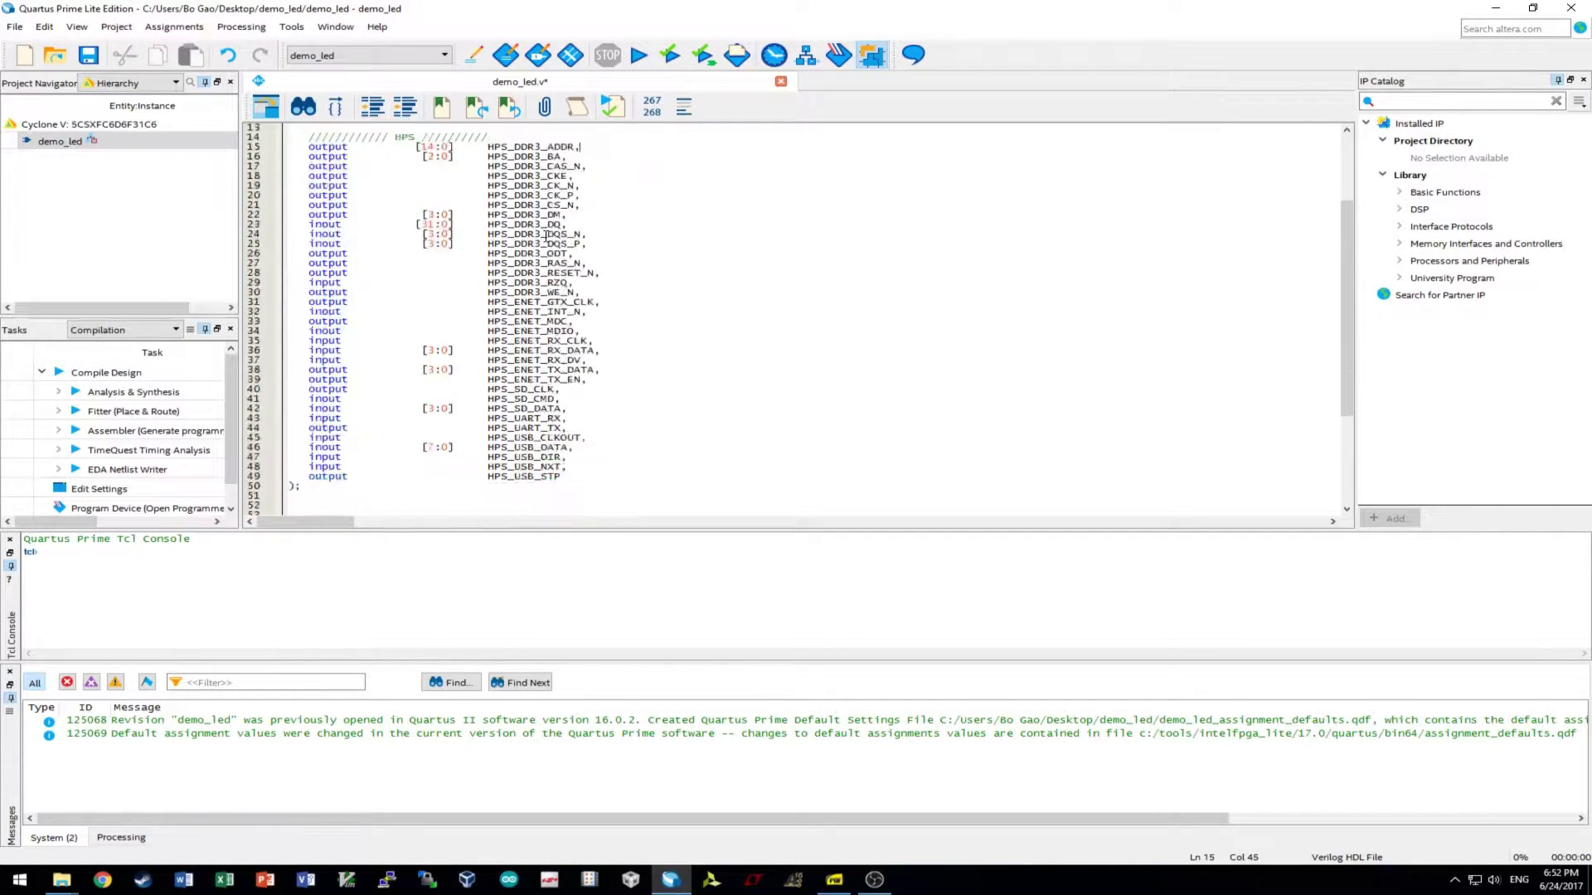
pyautogui.scroll(6, 548, 282)
pyautogui.scroll(-5, 574, 320)
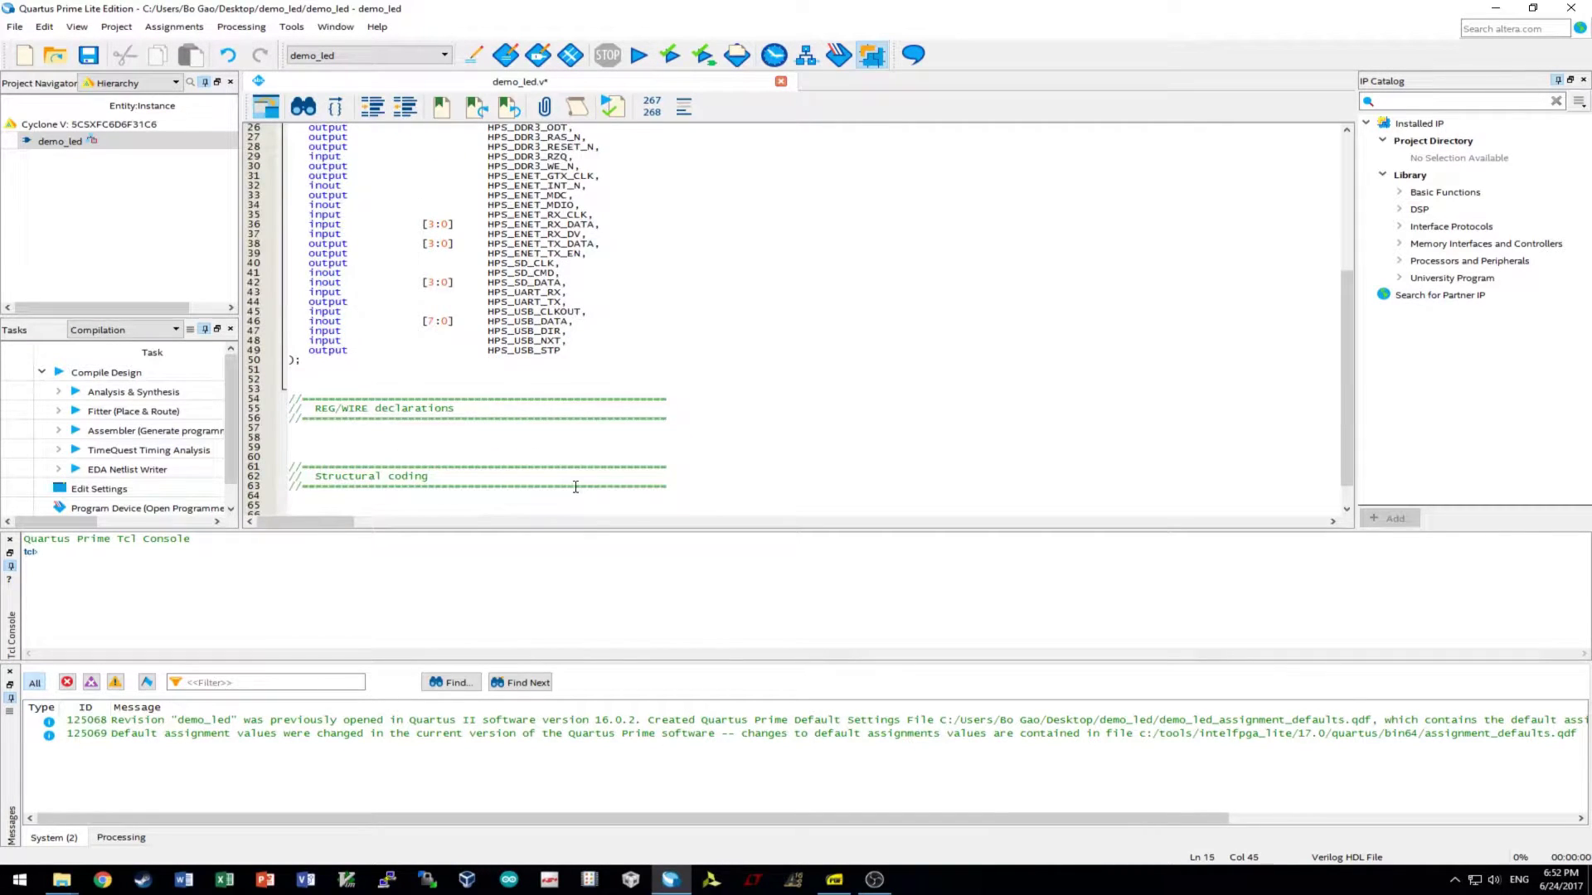
pyautogui.scroll(-1, 575, 487)
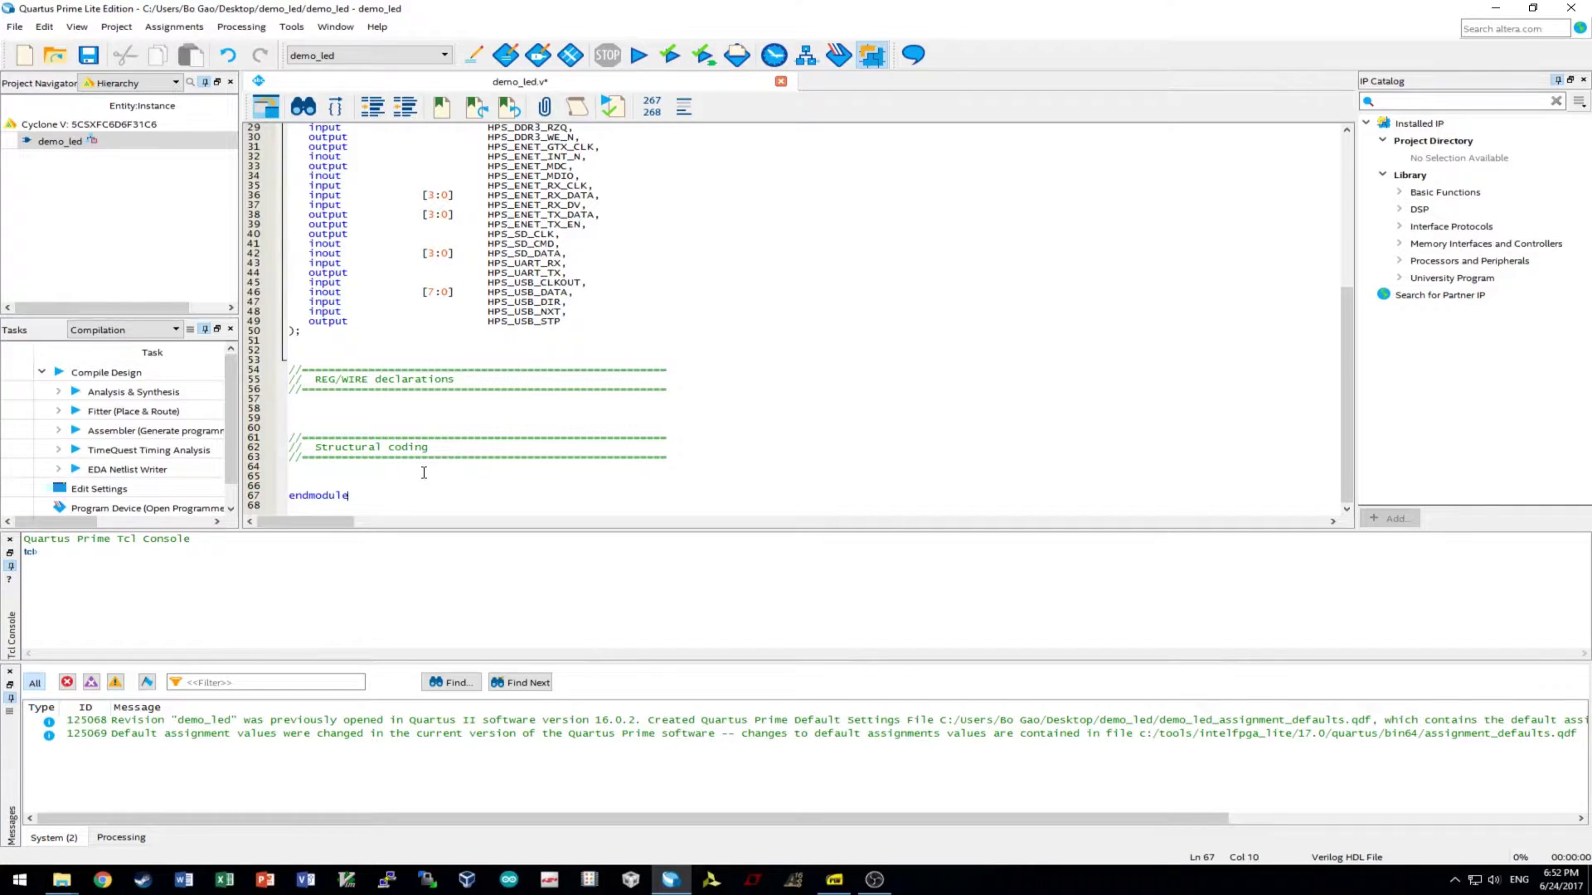
pyautogui.scroll(10, 423, 473)
pyautogui.click(89, 58)
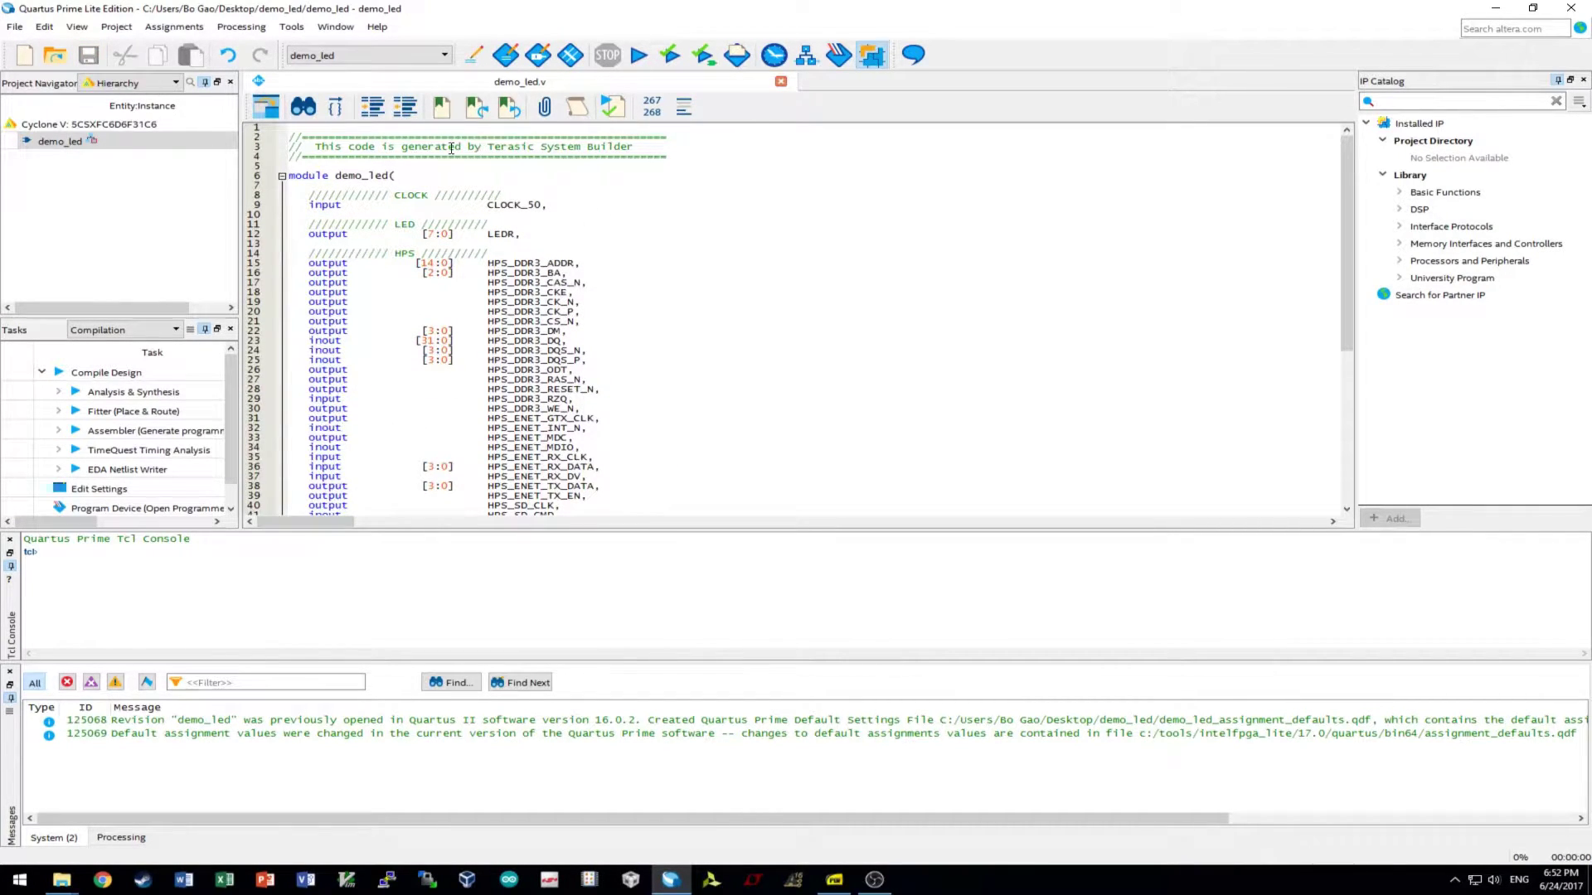
pyautogui.click(241, 26)
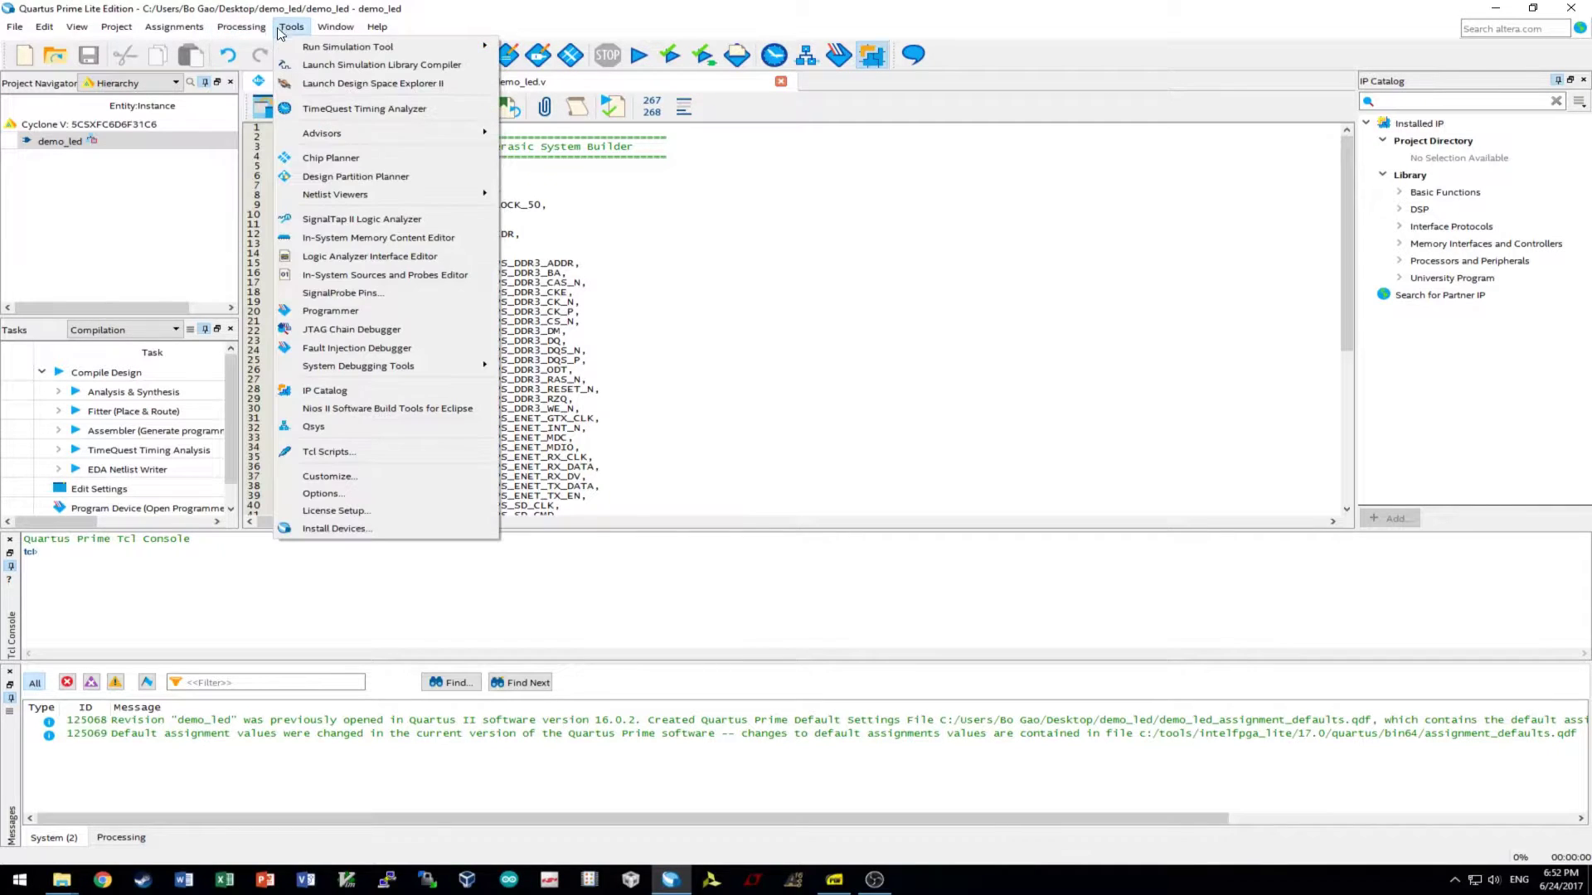
# - Launch Qsys maximized and save the new system as hps.qsys
pyautogui.click(333, 426)
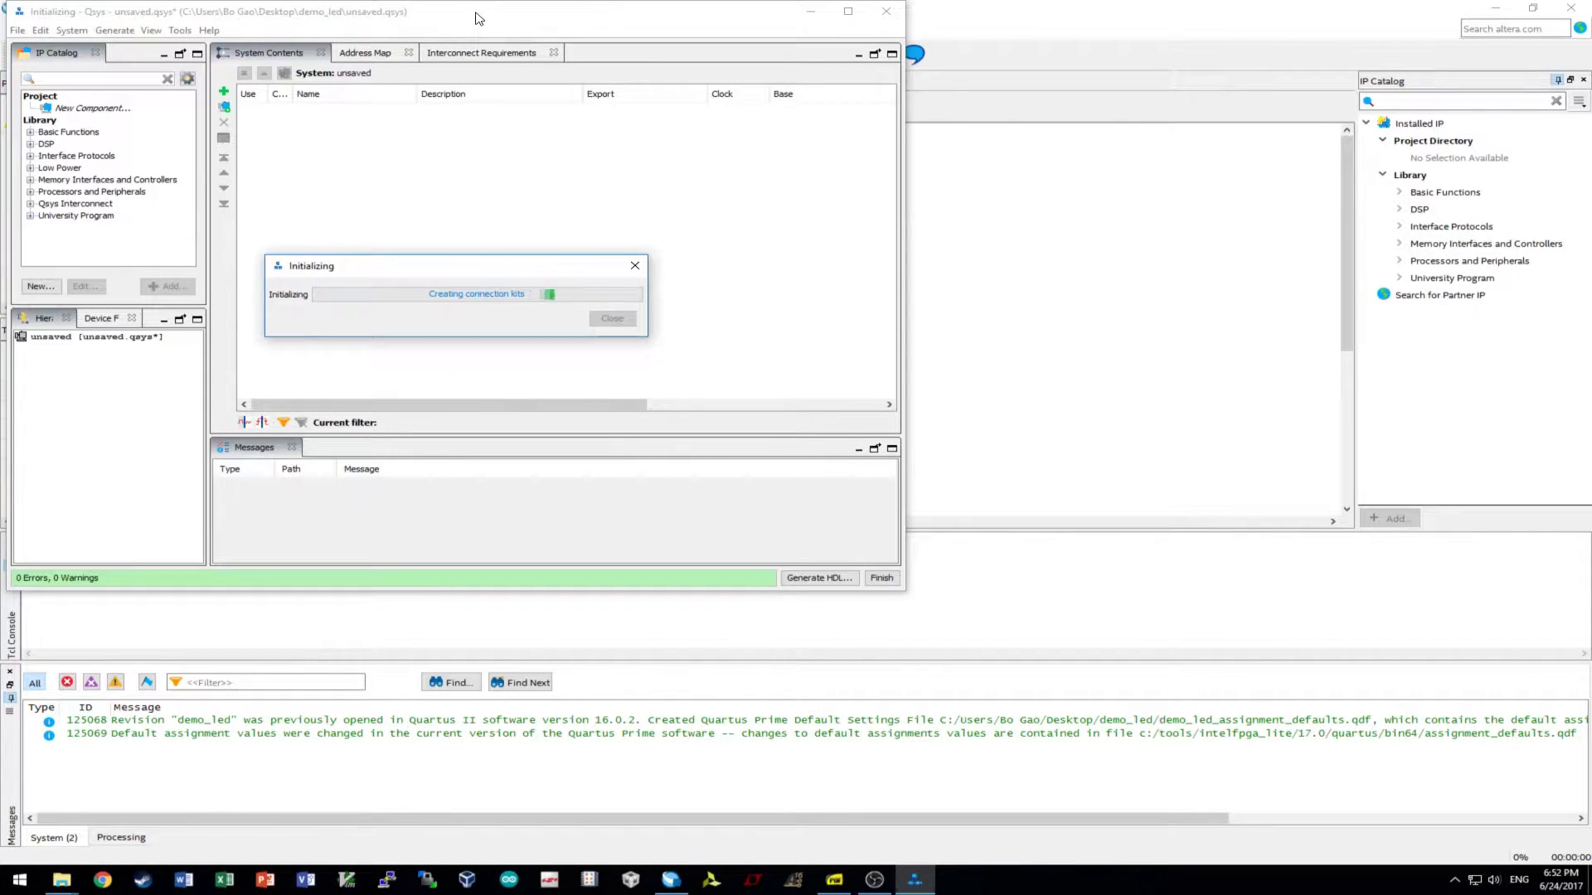
pyautogui.moveTo(476, 13); pyautogui.dragTo(779, 0)
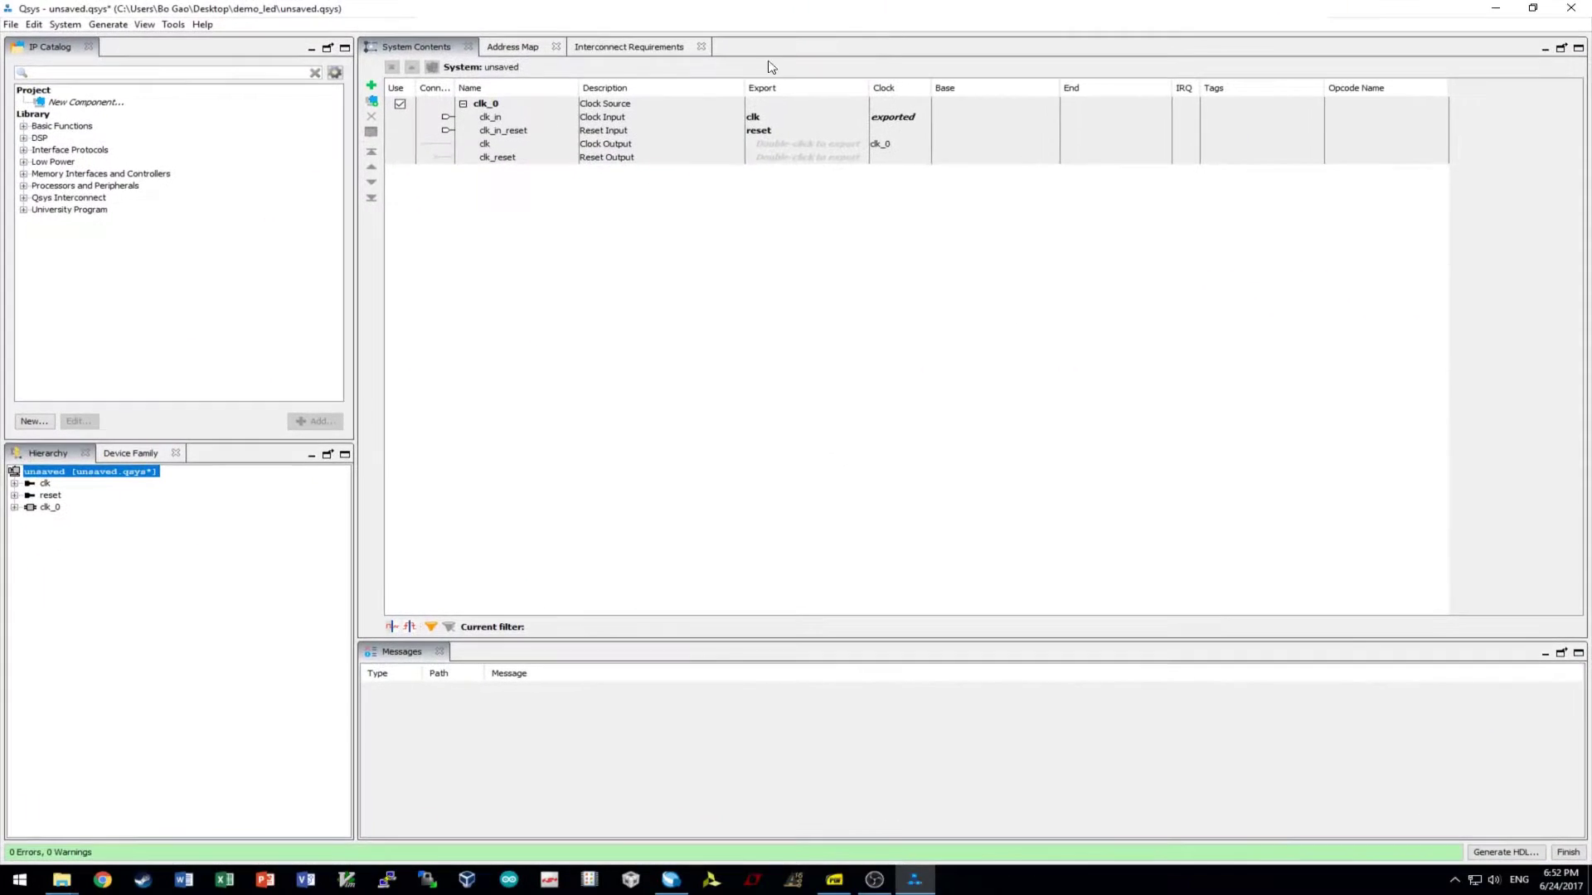
pyautogui.click(12, 24)
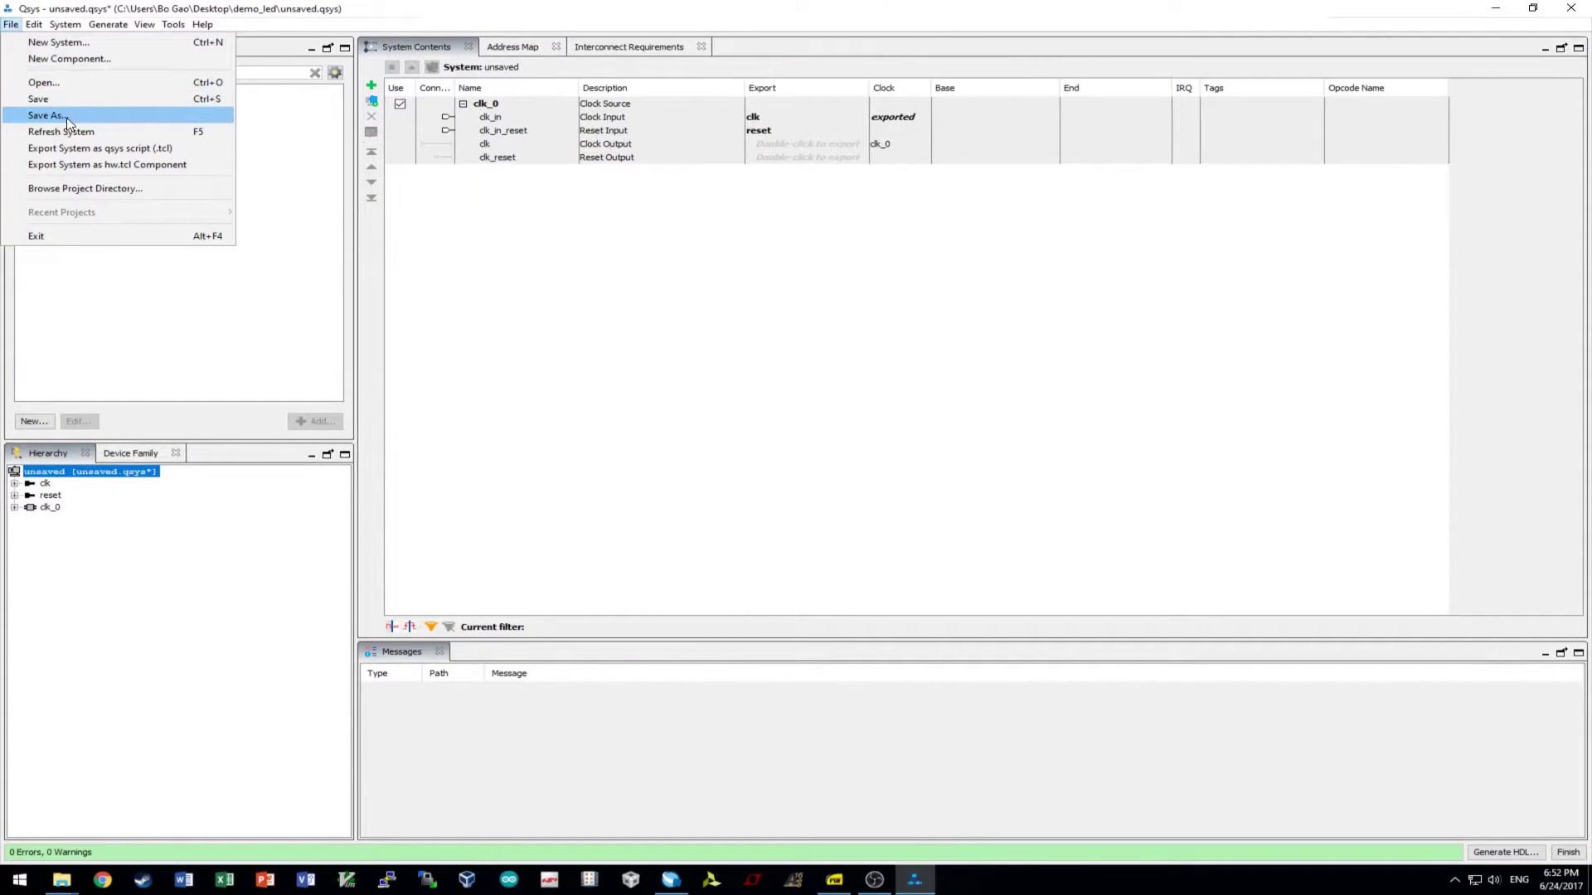
pyautogui.click(66, 118)
pyautogui.write('hps')
pyautogui.press('Return')
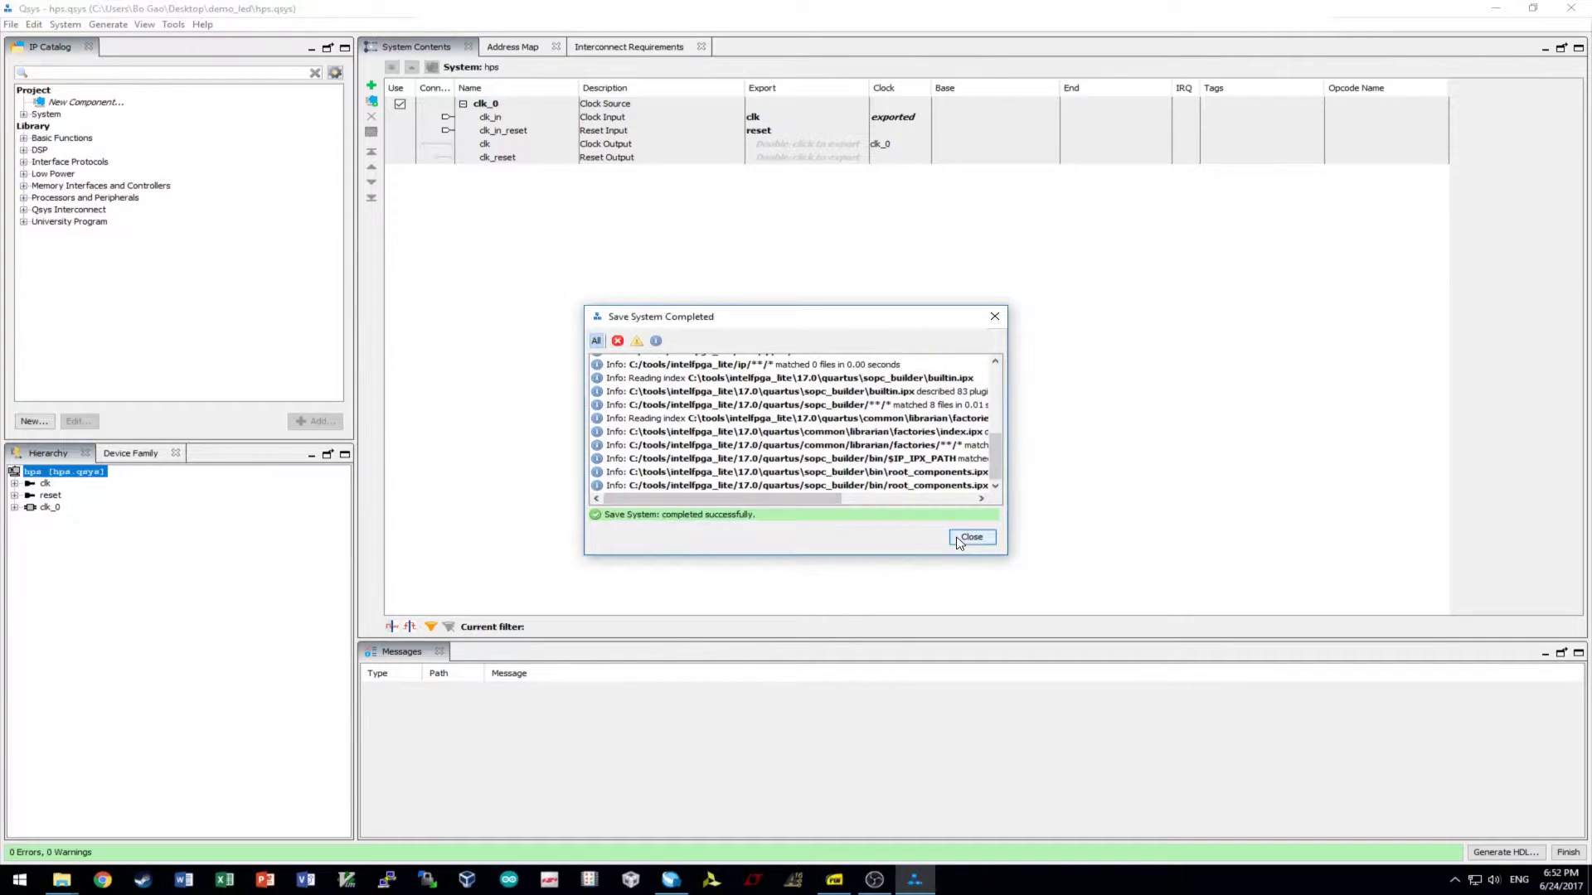
# - Add the Arria V/Cyclone V Hard Processor System from the IP Catalog, then switch to File Explorer
pyautogui.click(962, 539)
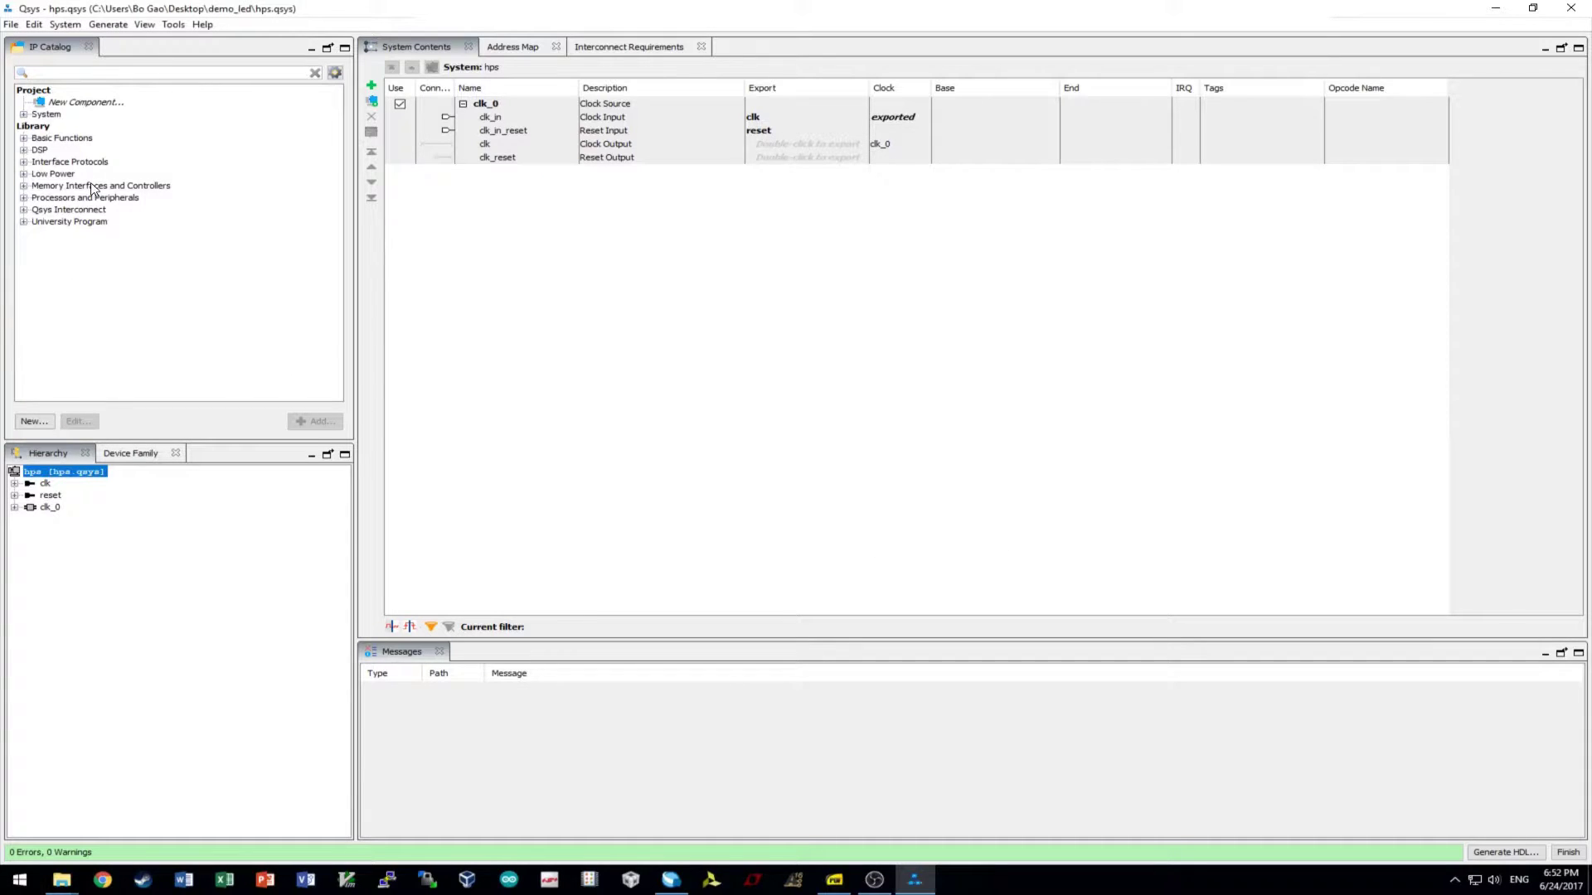
pyautogui.click(25, 198)
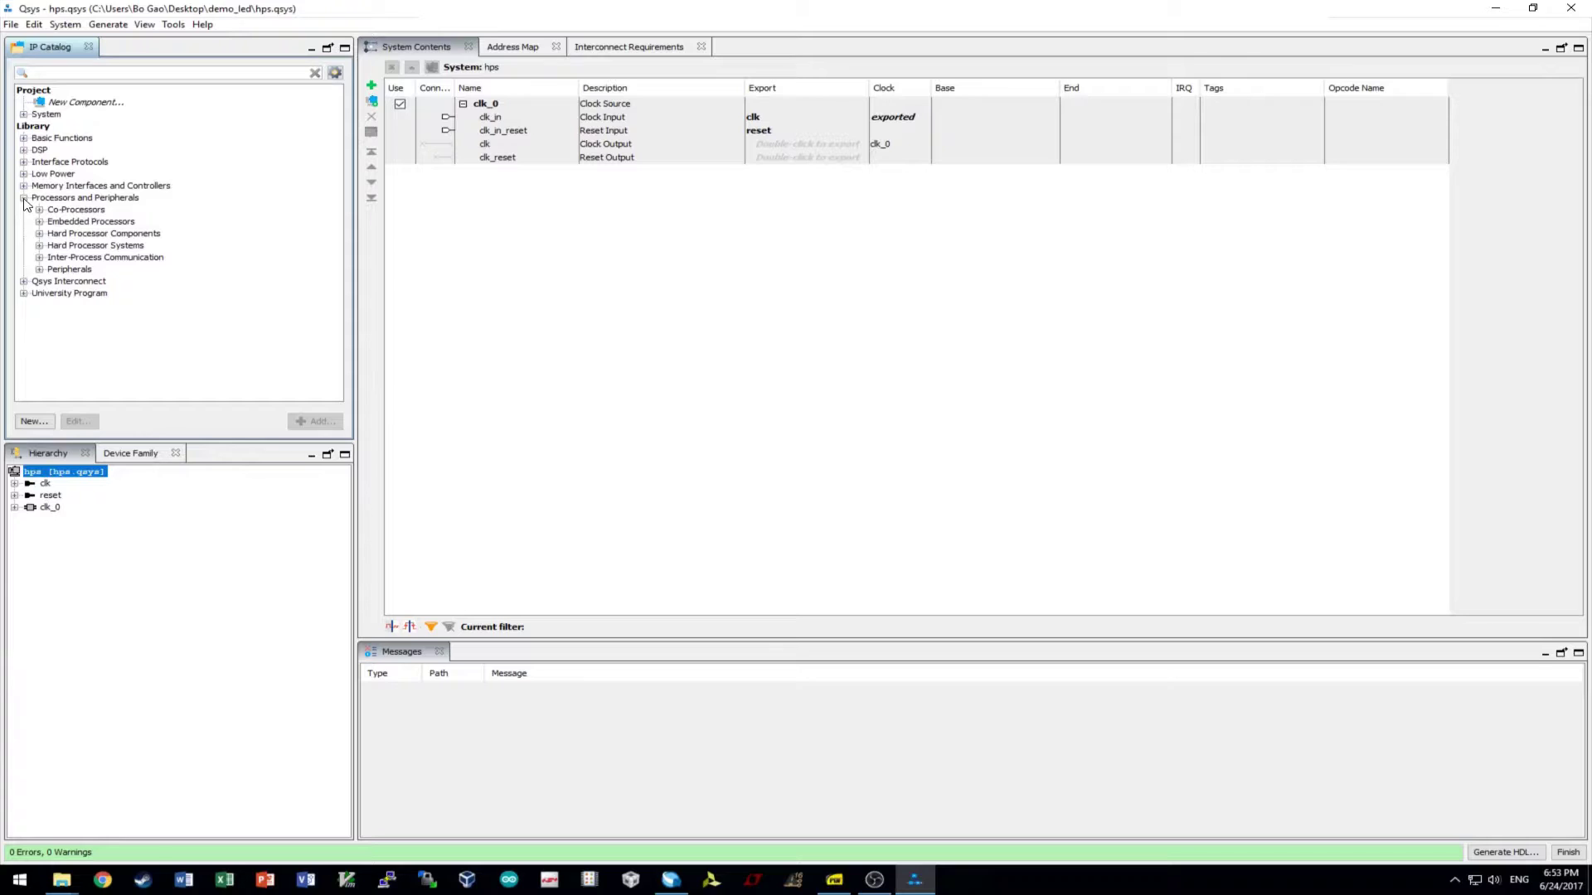
pyautogui.click(39, 246)
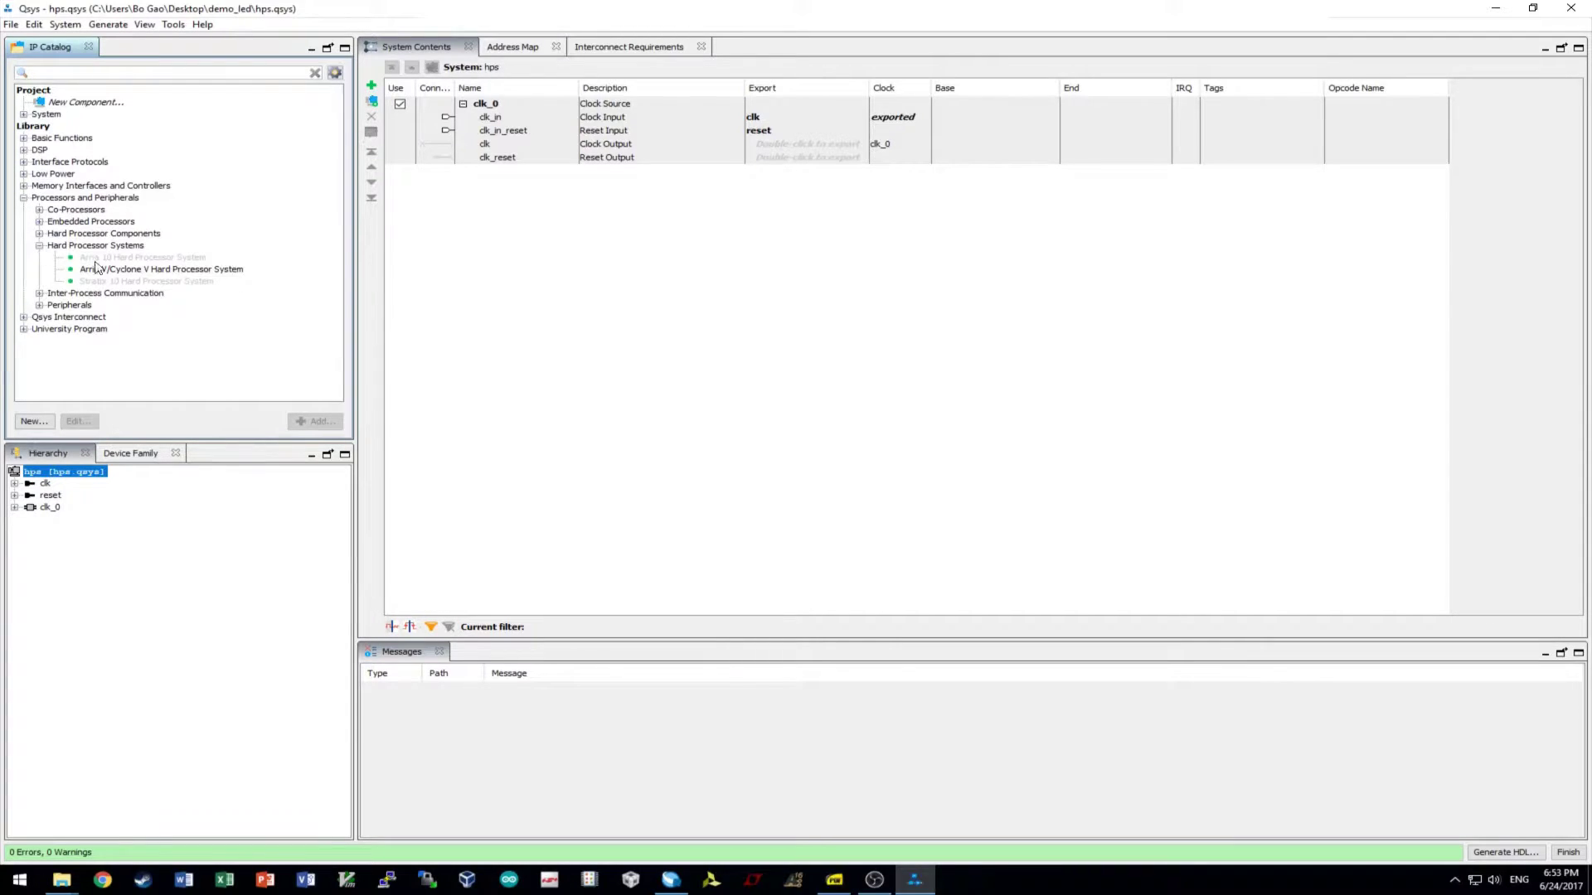
pyautogui.click(135, 270)
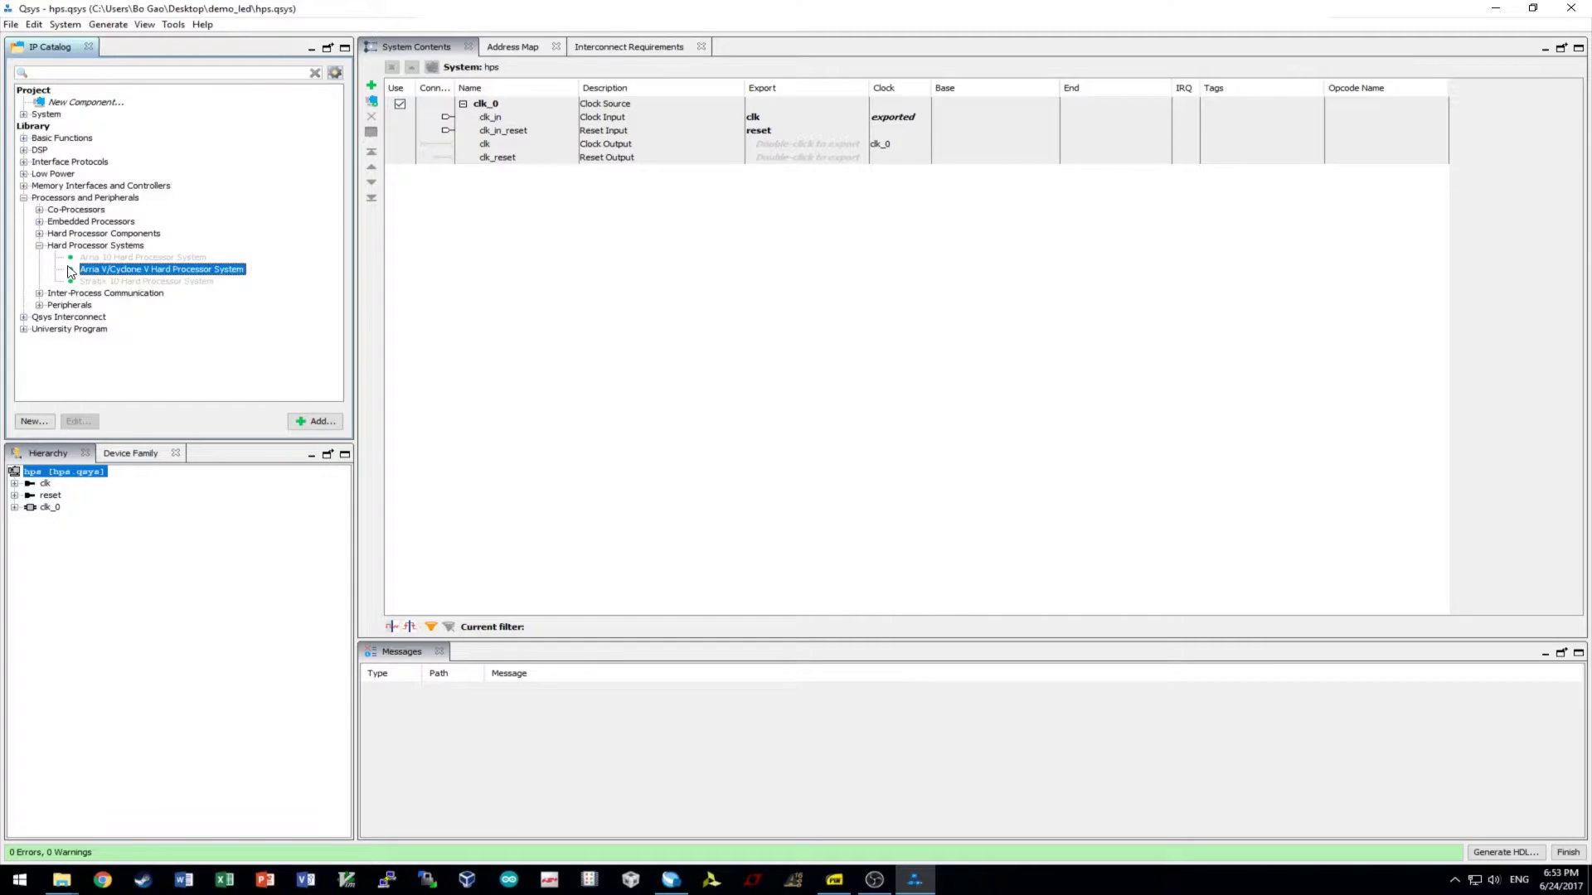
pyautogui.doubleClick(106, 268)
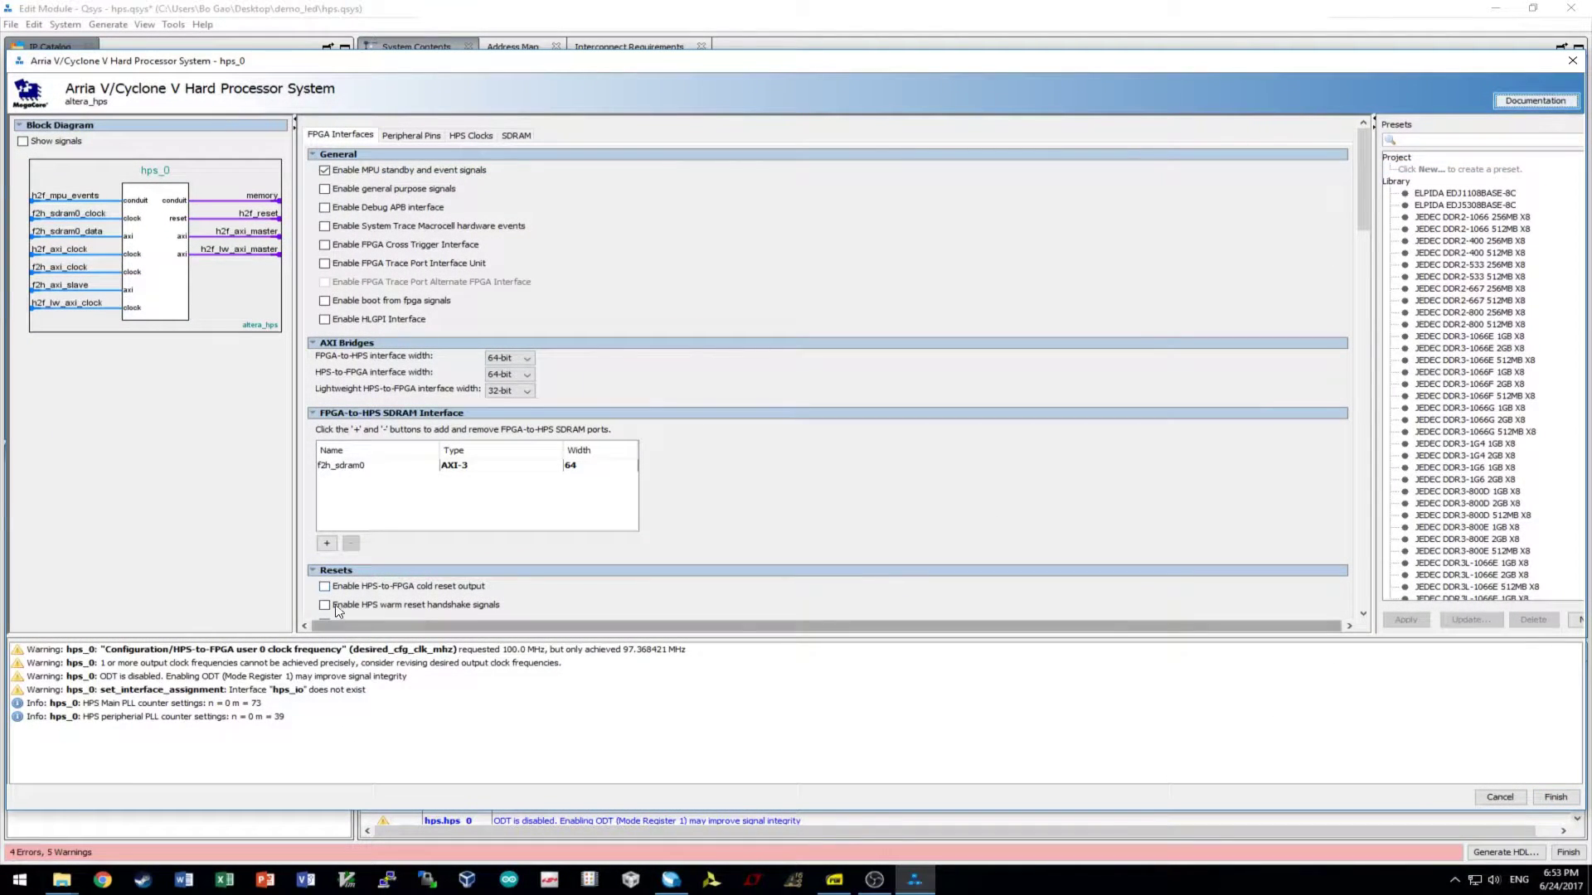
pyautogui.click(62, 880)
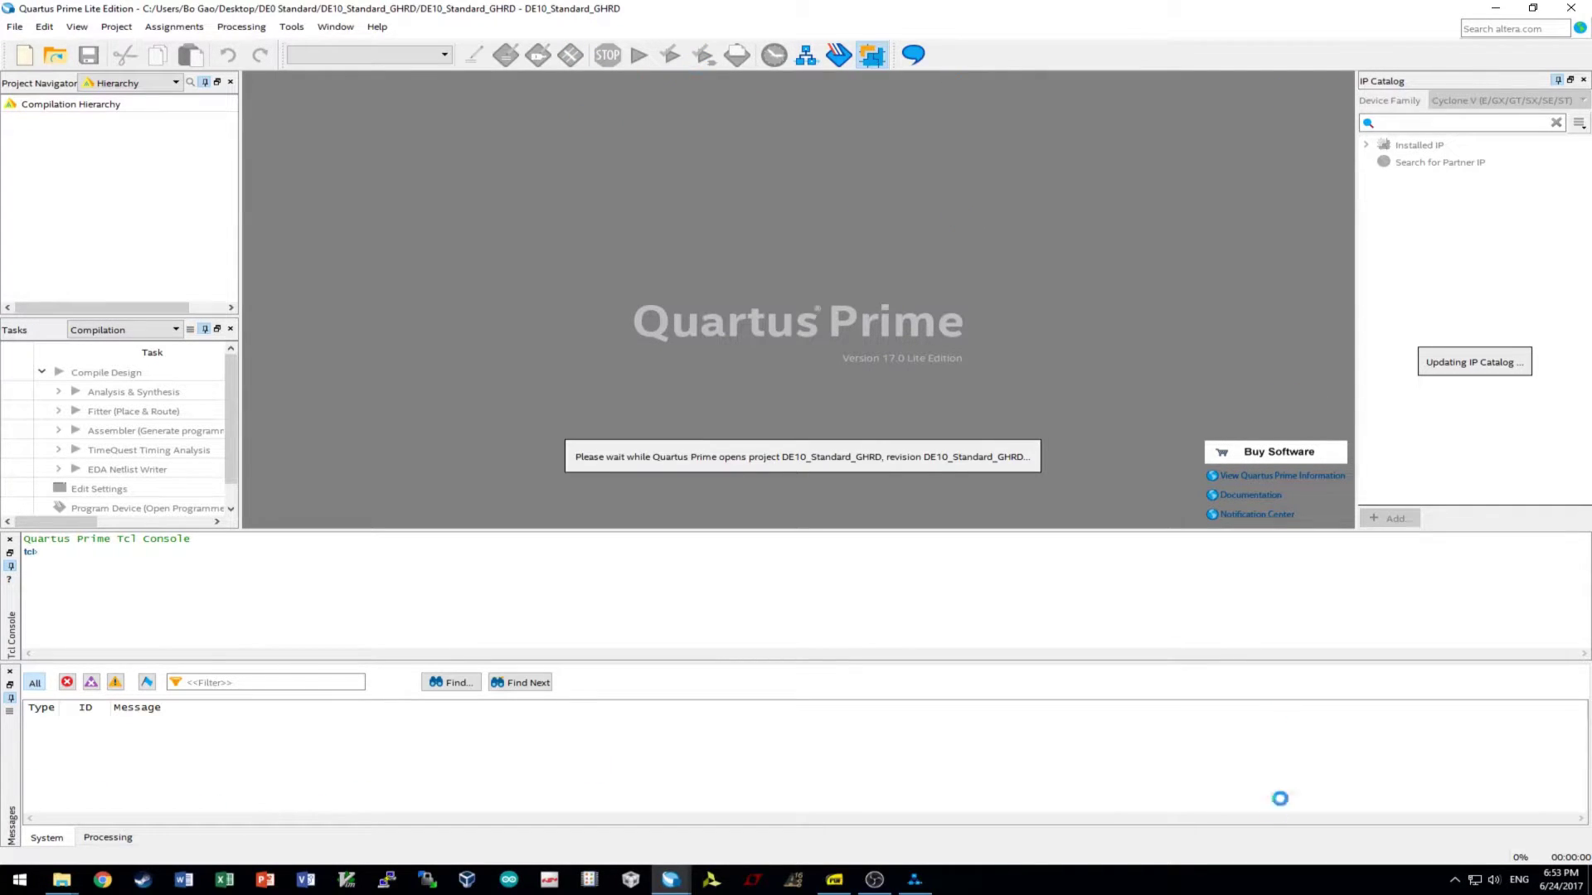
# - Open the GHRD's soc_system.qsys in Qsys and dismiss the 16.1-to-17.0 upgrade report
pyautogui.click(291, 27)
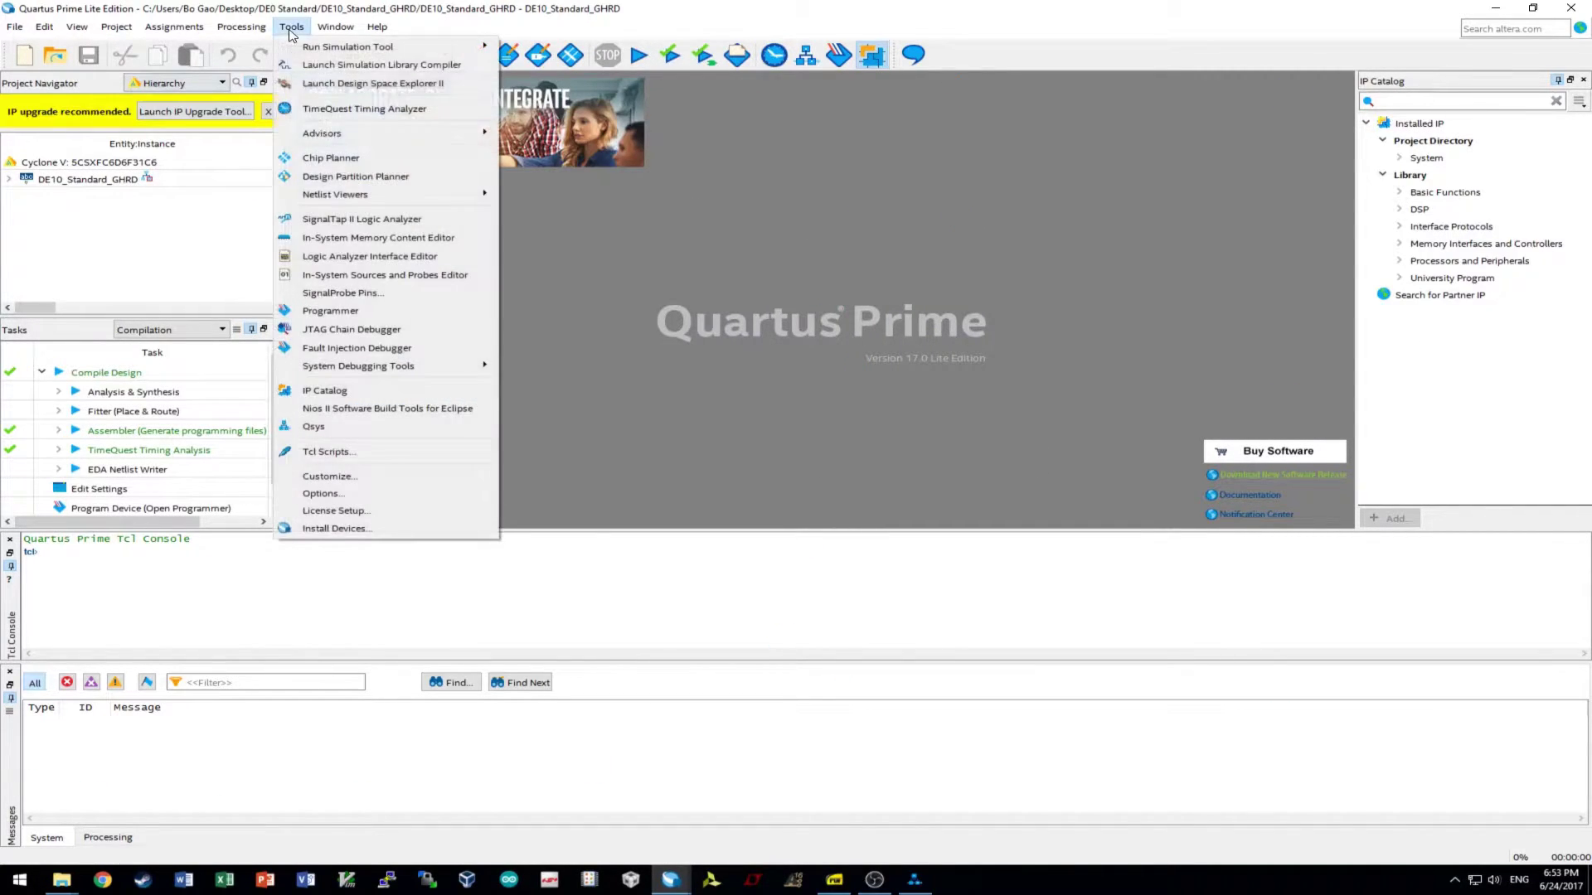
pyautogui.click(314, 426)
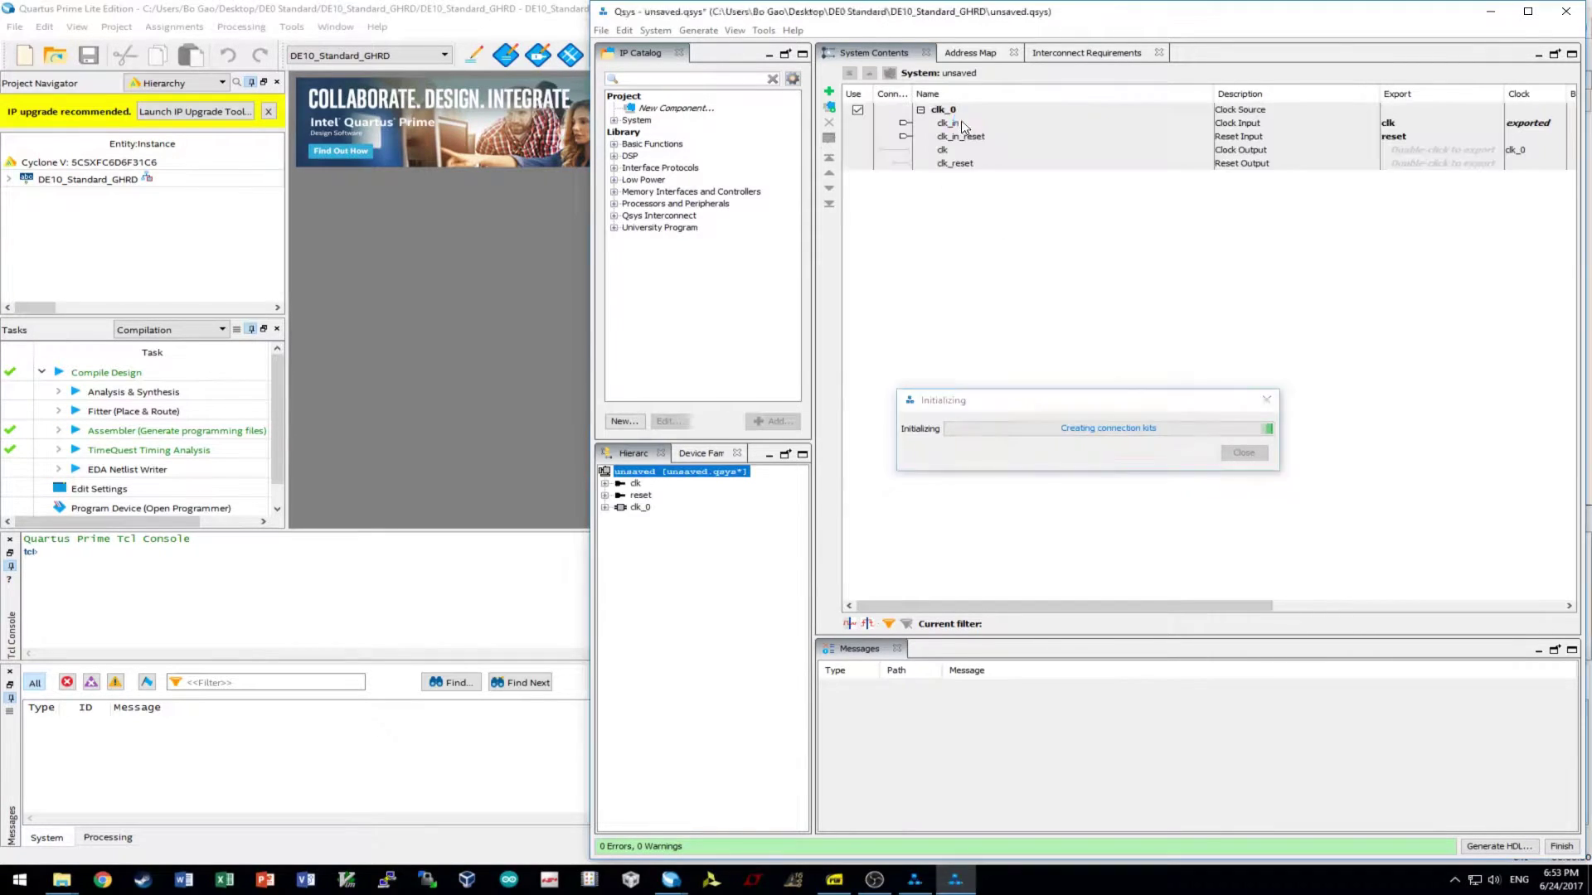
pyautogui.doubleClick(1017, 438)
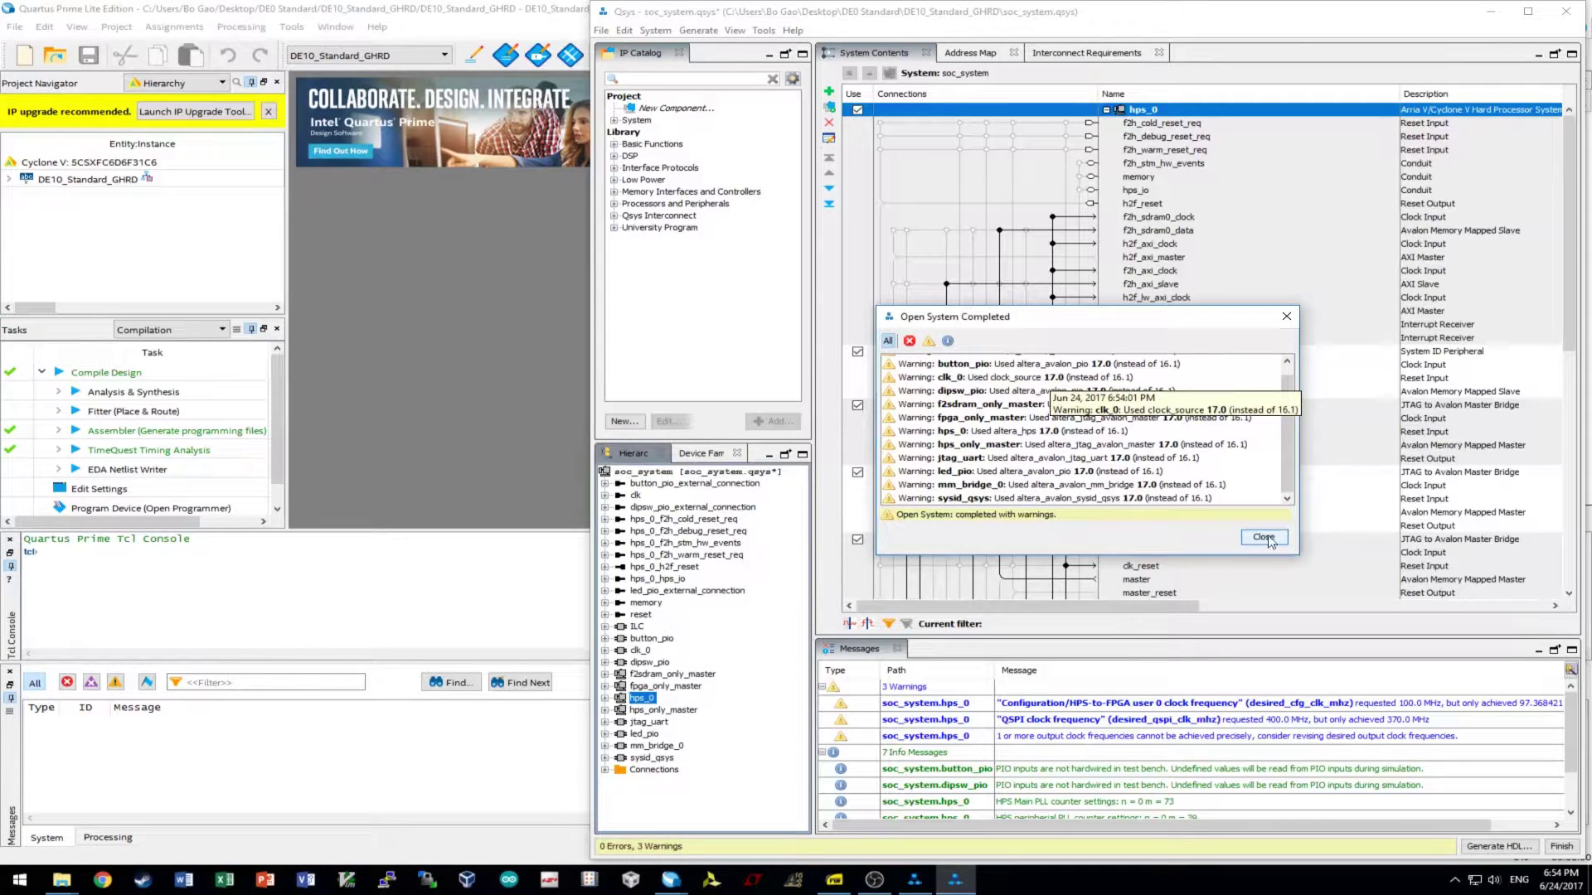
pyautogui.click(1263, 538)
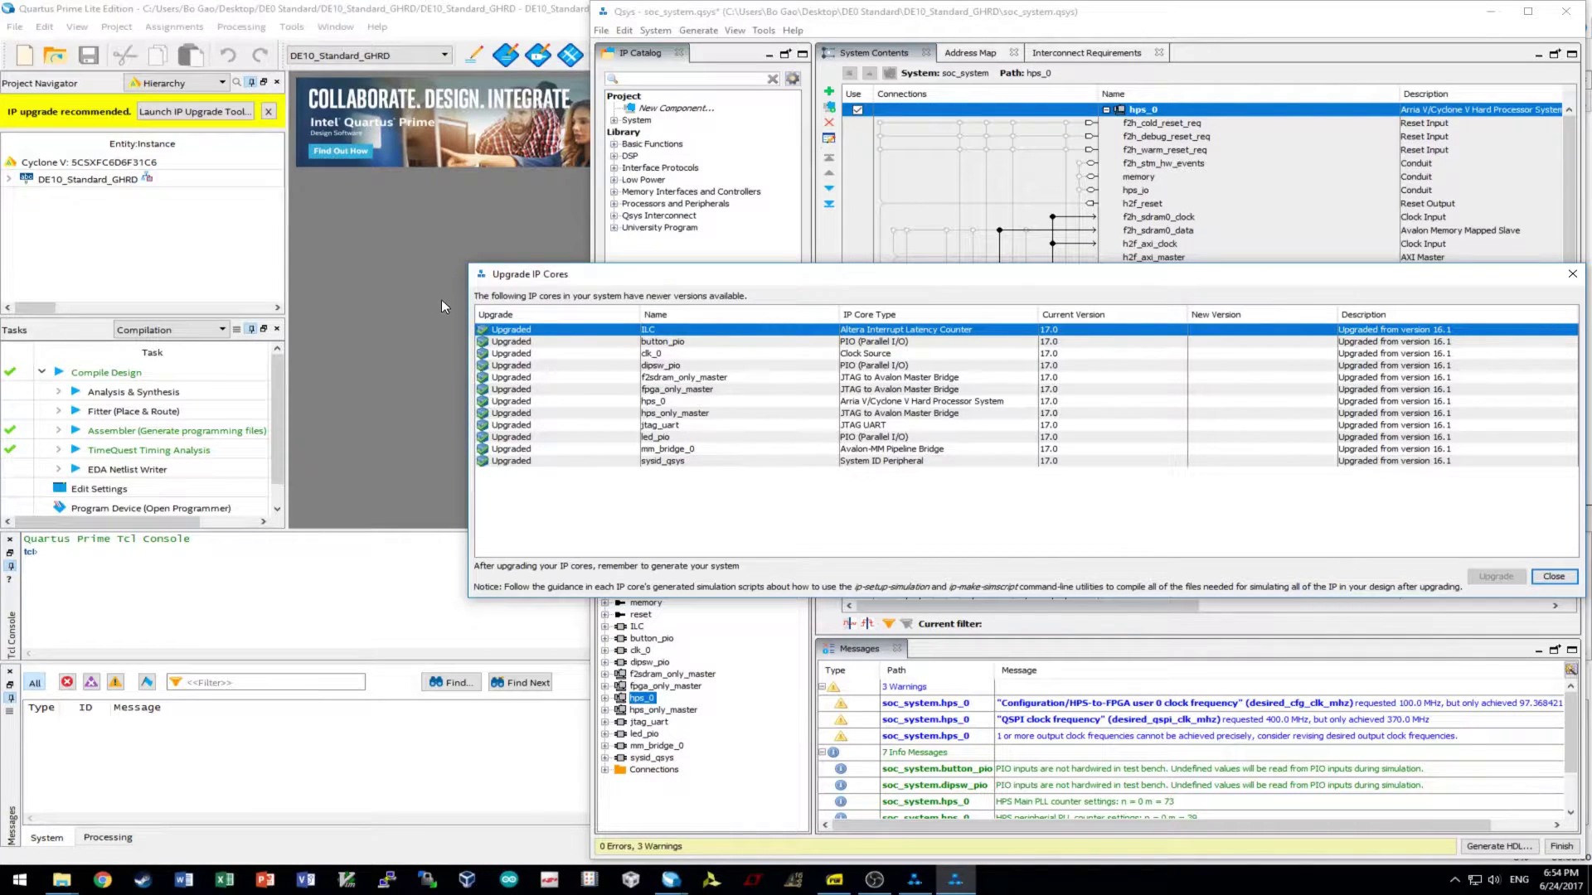
# - Review the reference soc_system hps_0 SDRAM PHY, memory, timing and board pages, then minimize that window
pyautogui.click(1572, 273)
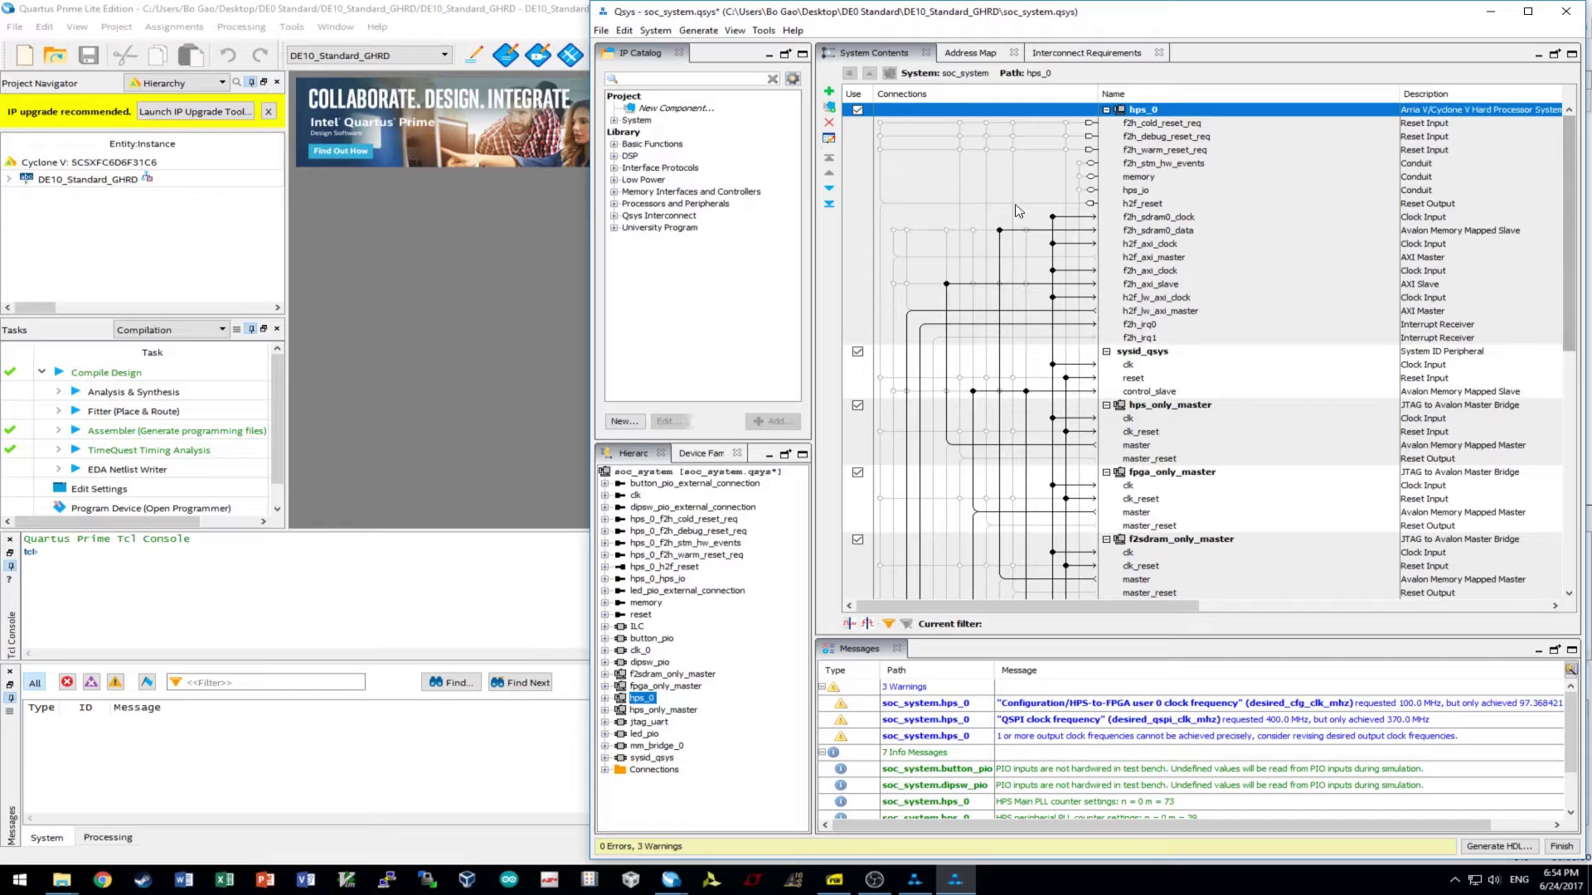
pyautogui.doubleClick(1190, 116)
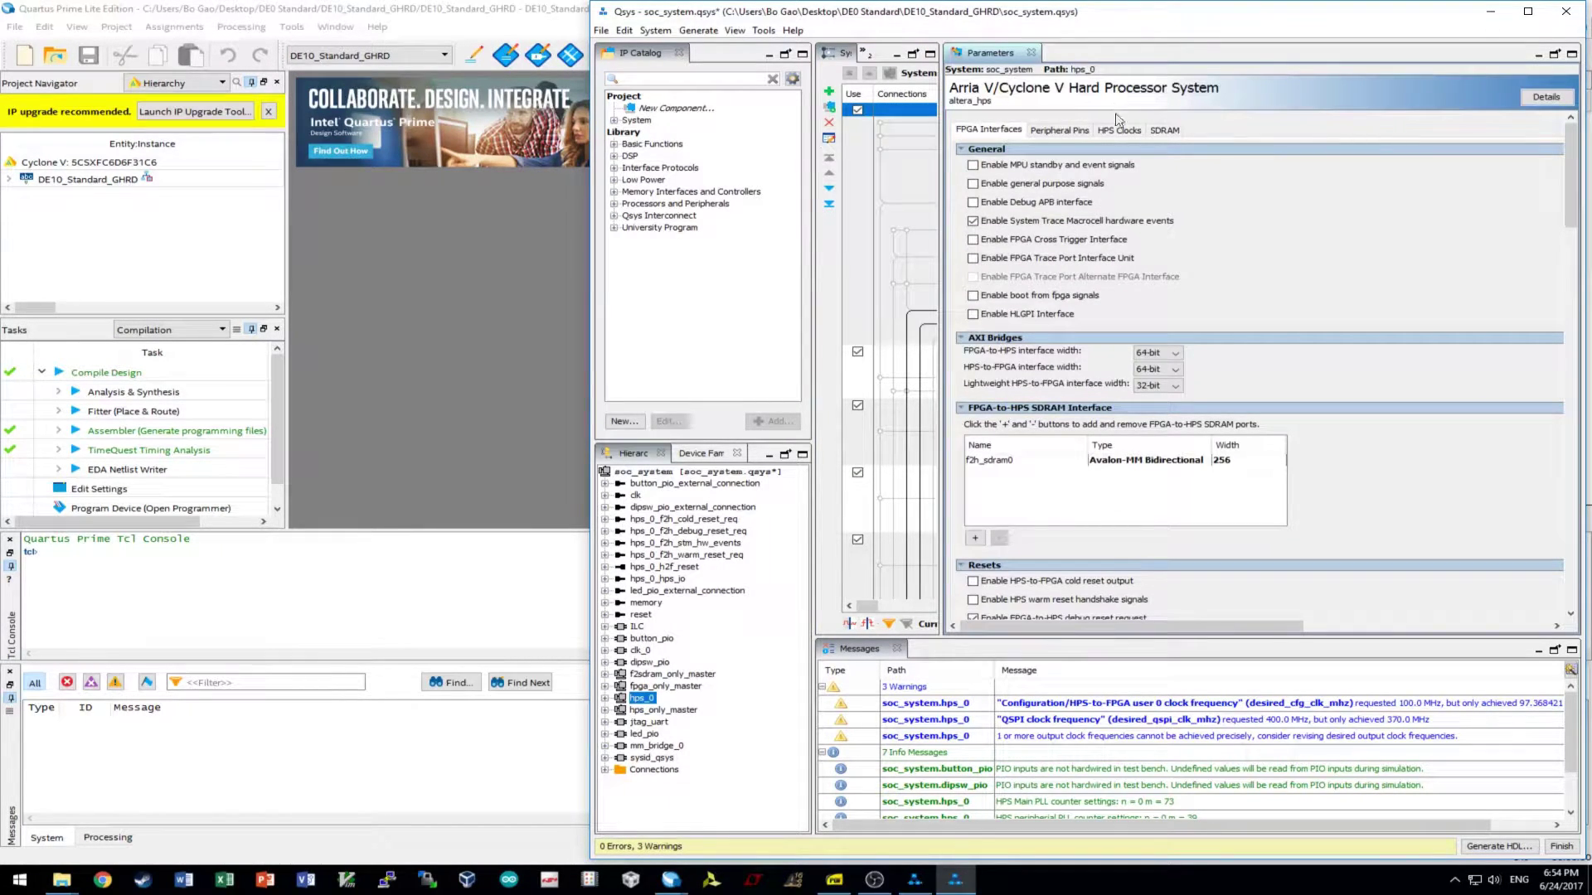
pyautogui.click(1164, 131)
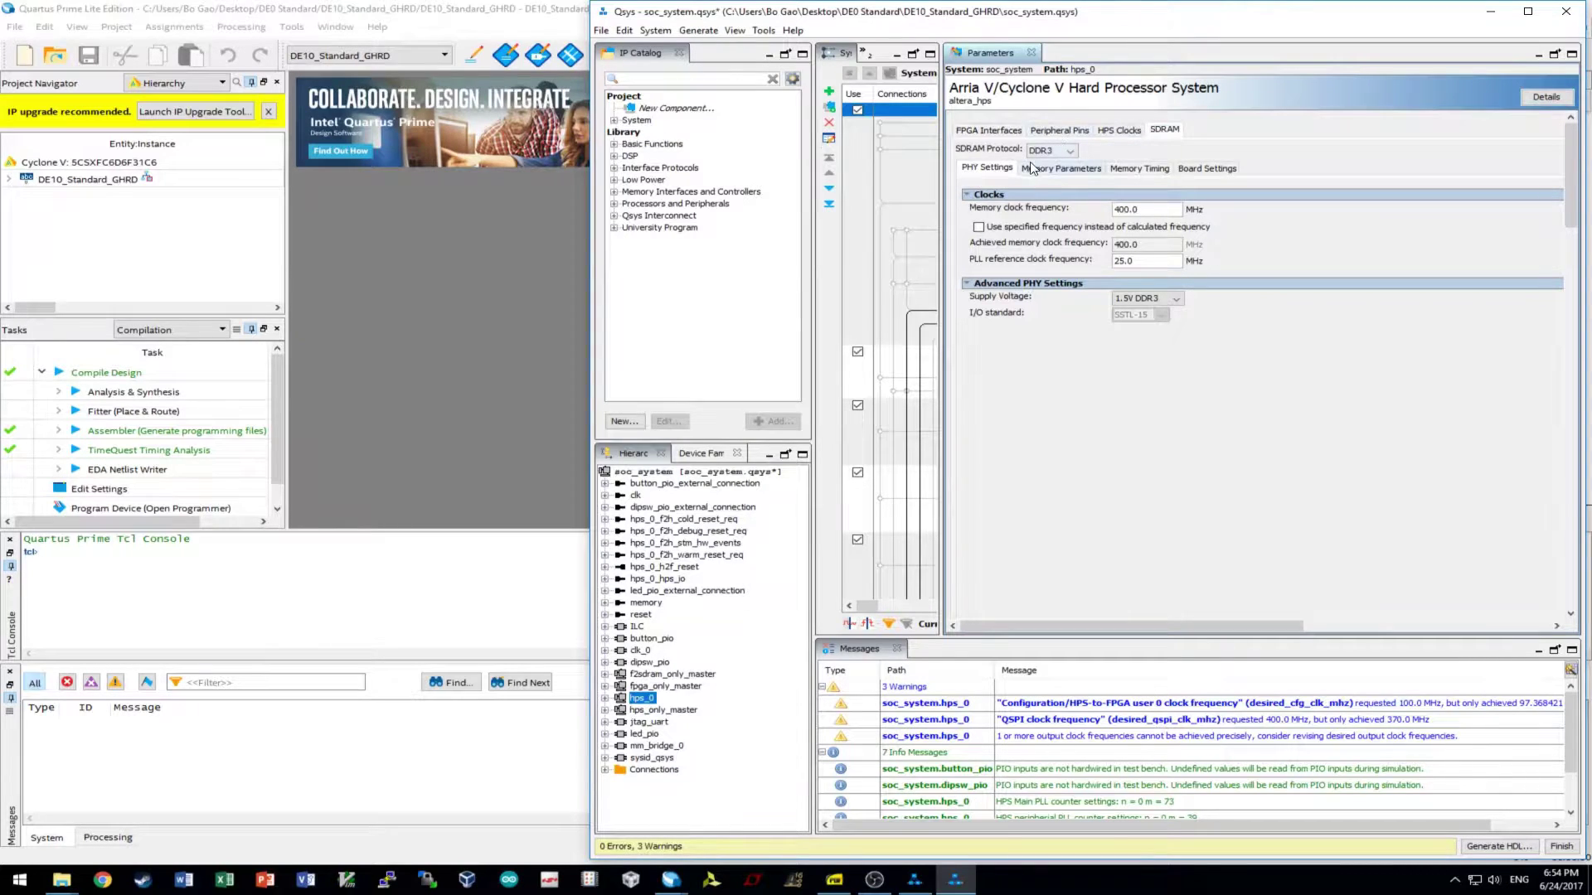
pyautogui.click(1037, 169)
pyautogui.click(1149, 169)
pyautogui.click(1200, 169)
pyautogui.click(986, 169)
pyautogui.click(1490, 12)
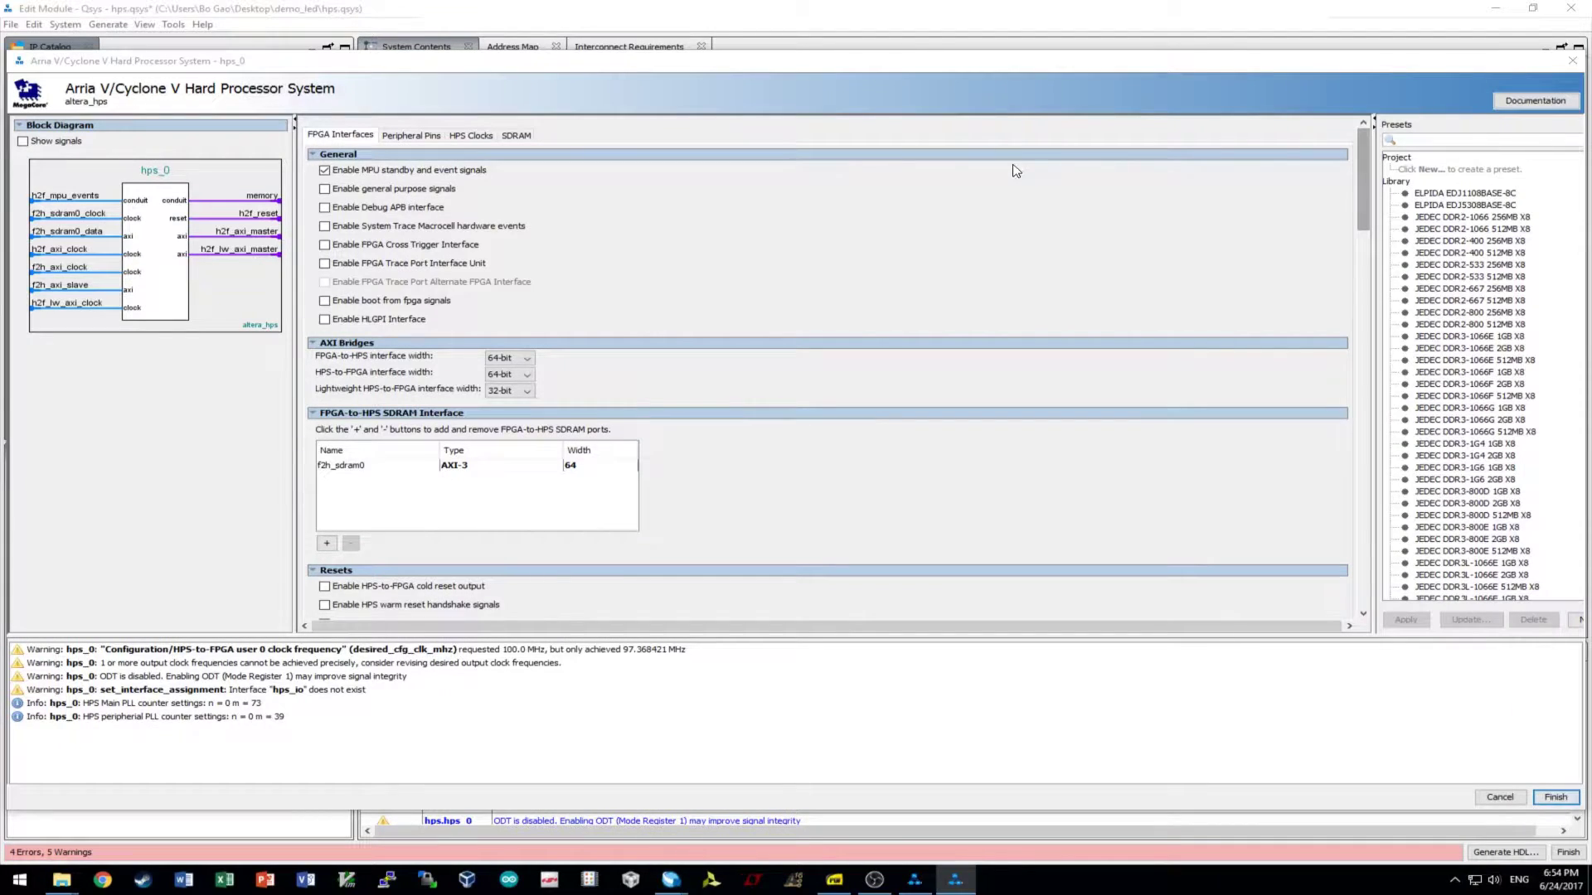
# - Move the hps_0 settings window to the top and disable MPU standby and event signals
pyautogui.click(863, 233)
pyautogui.moveTo(445, 60); pyautogui.dragTo(432, 12)
pyautogui.doubleClick(313, 123)
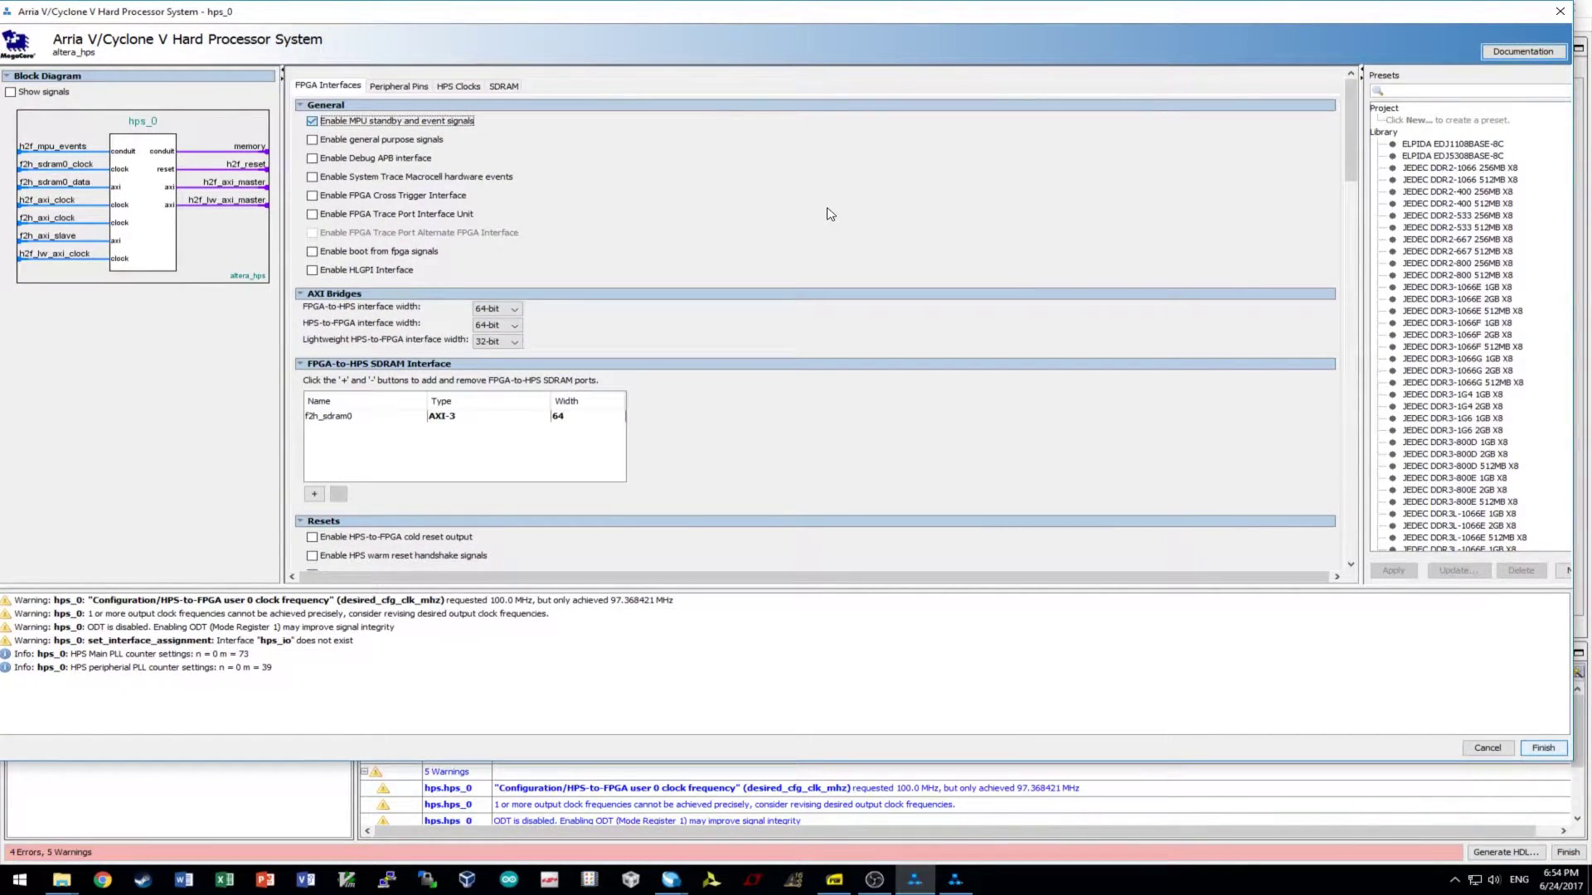
pyautogui.press('space')
# - Set both the FPGA-to-HPS and HPS-to-FPGA bridge widths to Unused
pyautogui.click(498, 309)
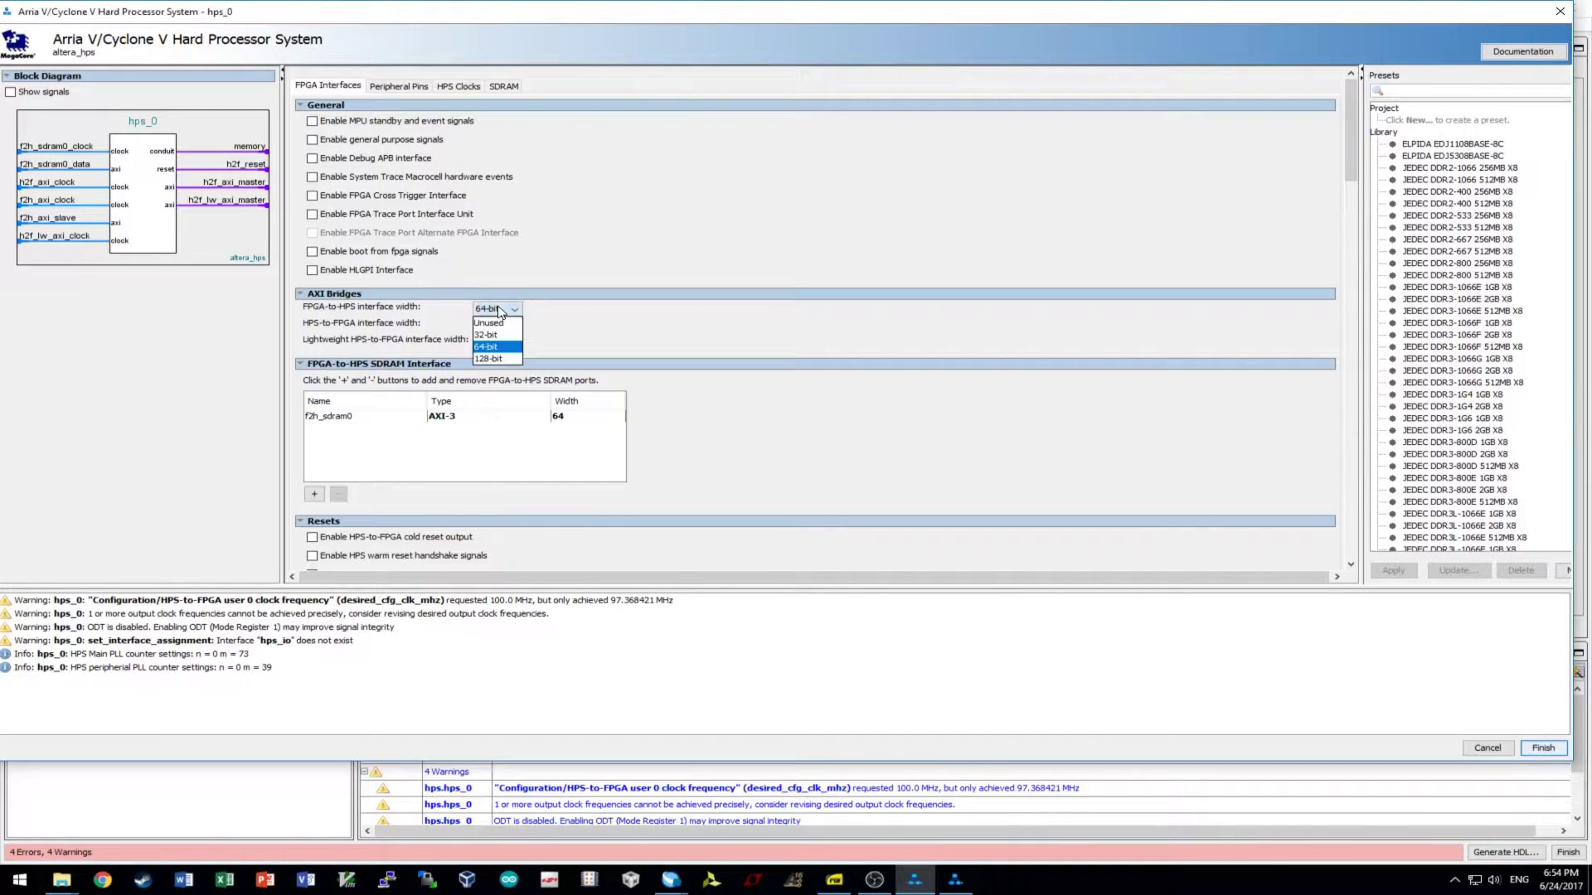
pyautogui.click(489, 322)
pyautogui.click(500, 326)
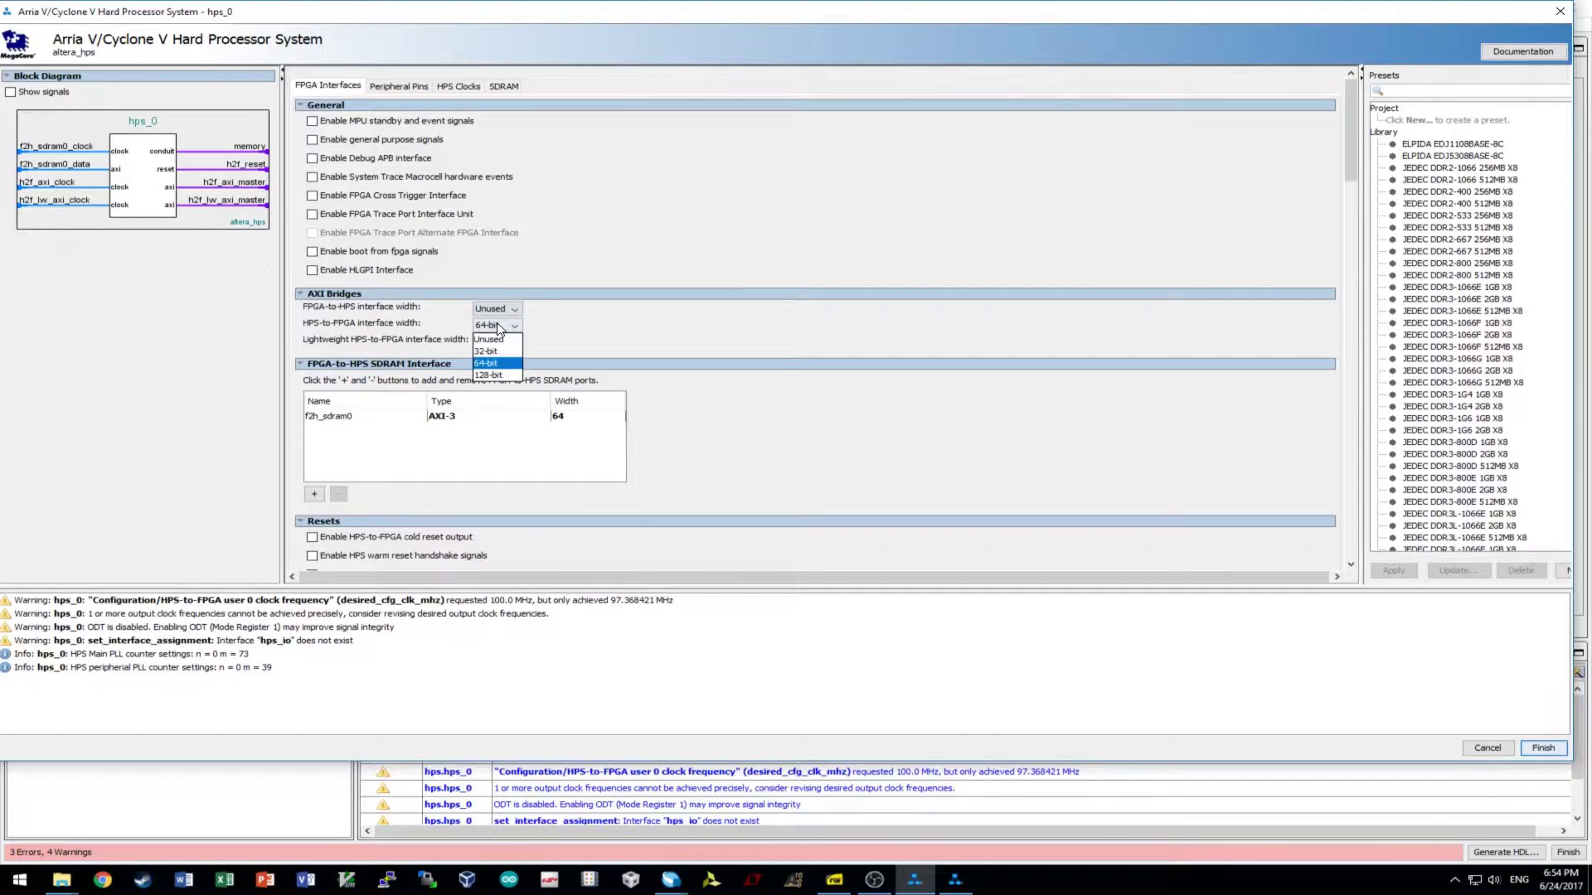
pyautogui.click(491, 339)
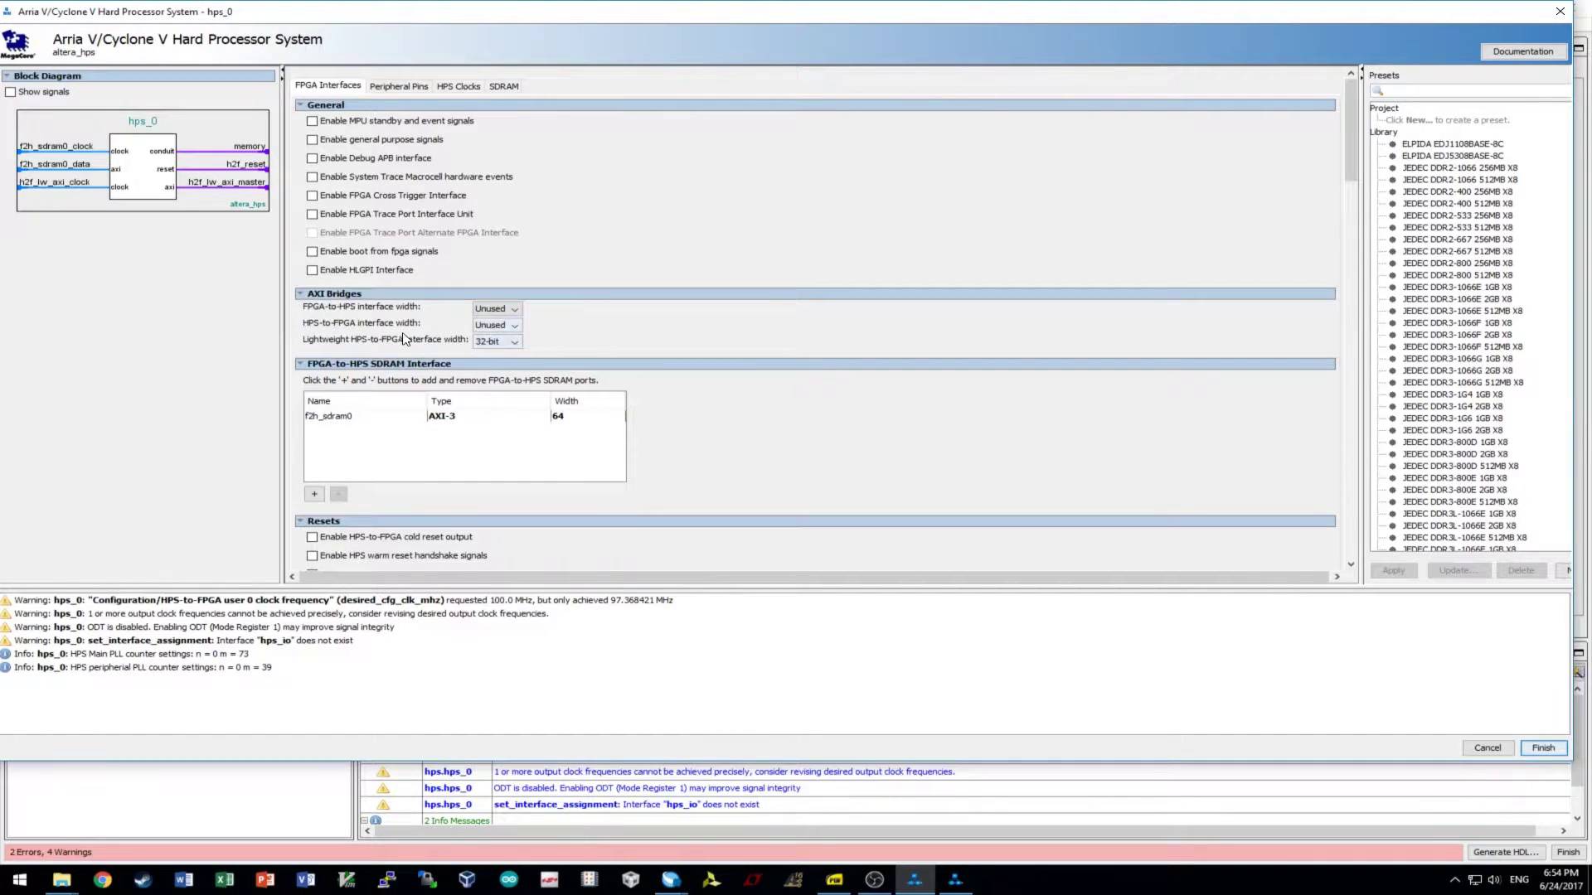
# - Remove the f2h_sdram0 FPGA-to-HPS SDRAM port
pyautogui.click(348, 420)
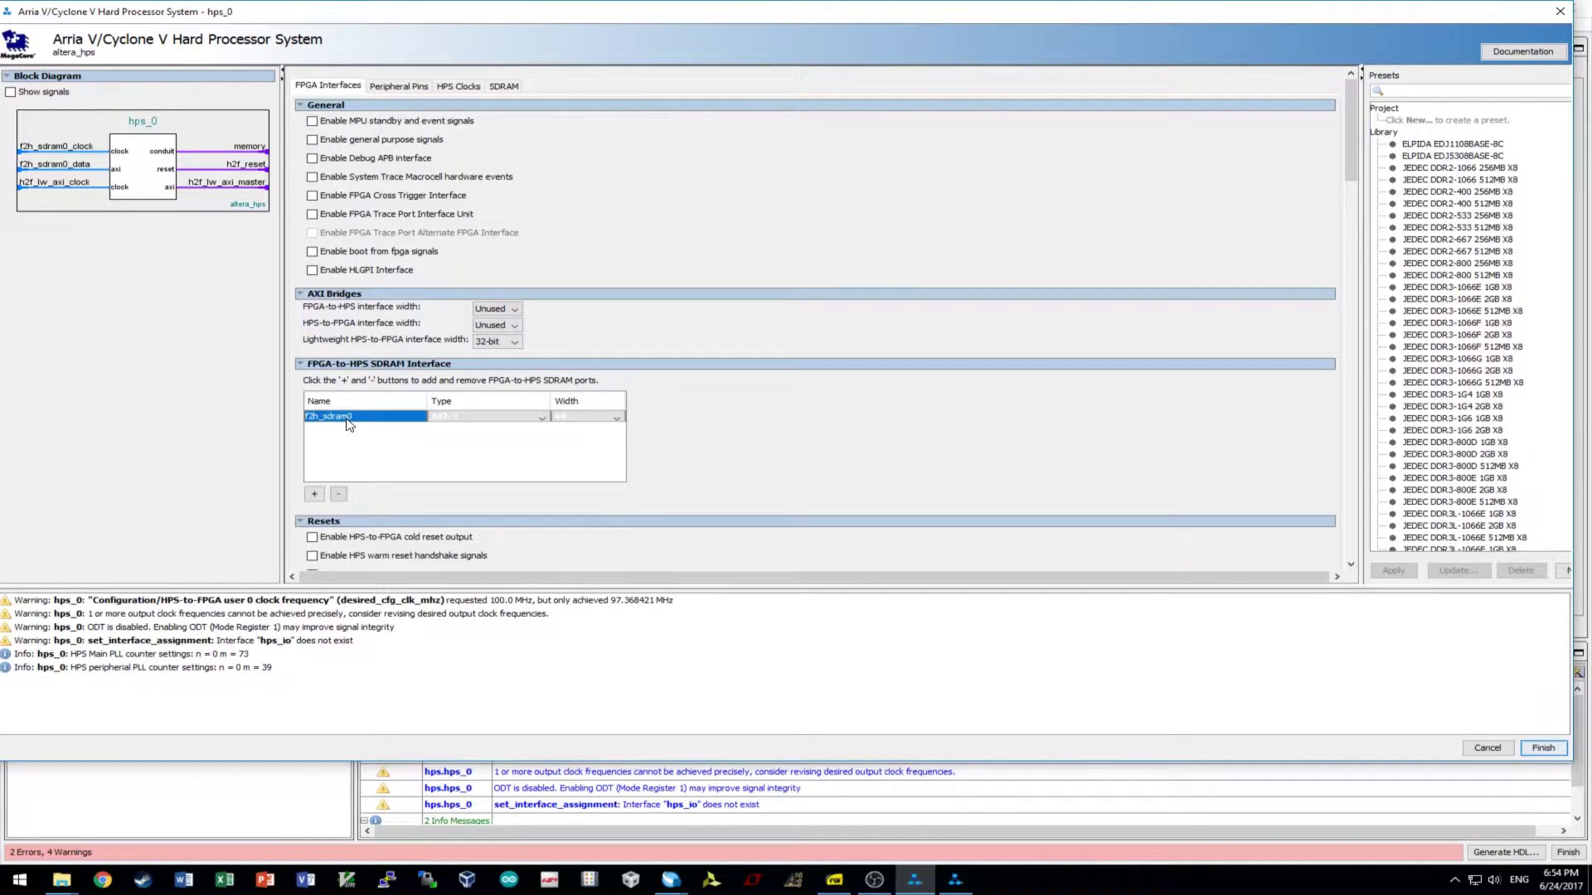
pyautogui.click(339, 494)
pyautogui.click(339, 495)
pyautogui.scroll(-3, 766, 461)
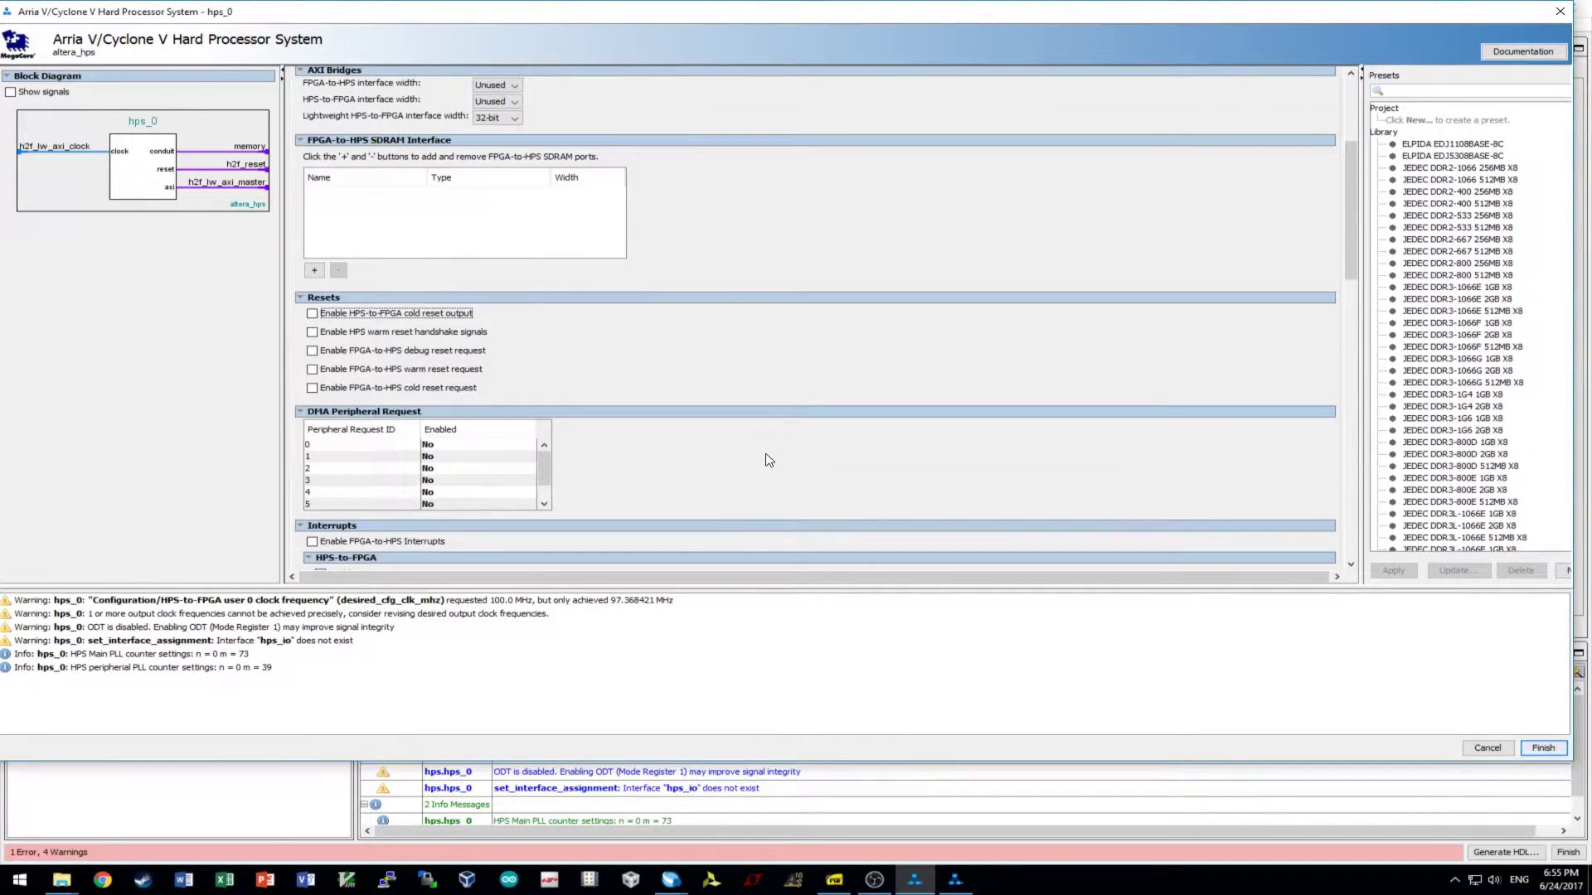
pyautogui.scroll(-4, 760, 456)
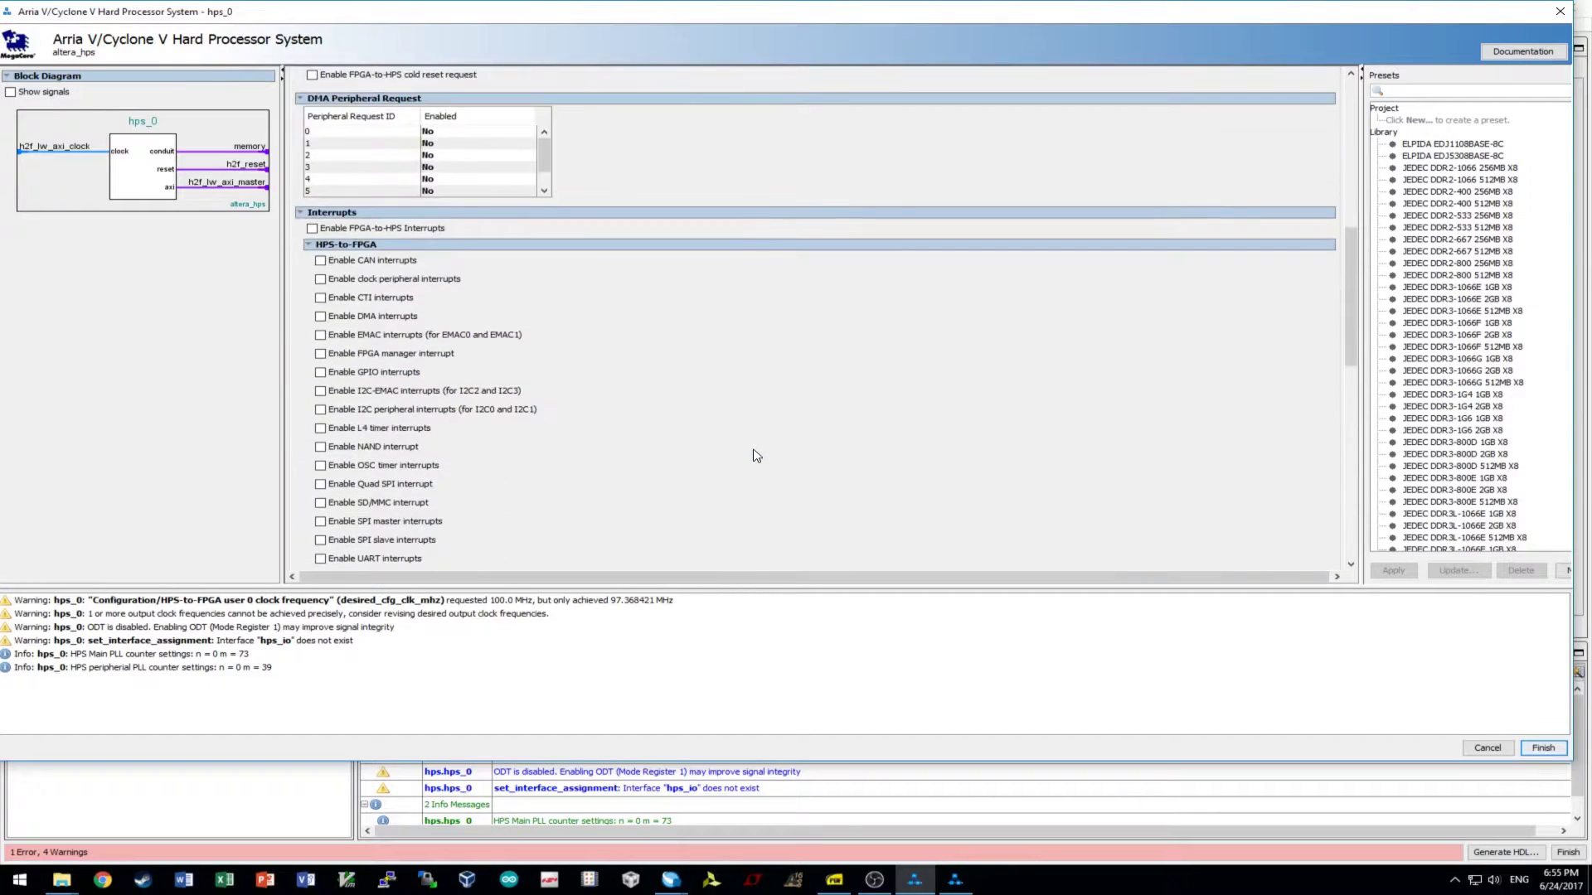
pyautogui.scroll(-3, 736, 457)
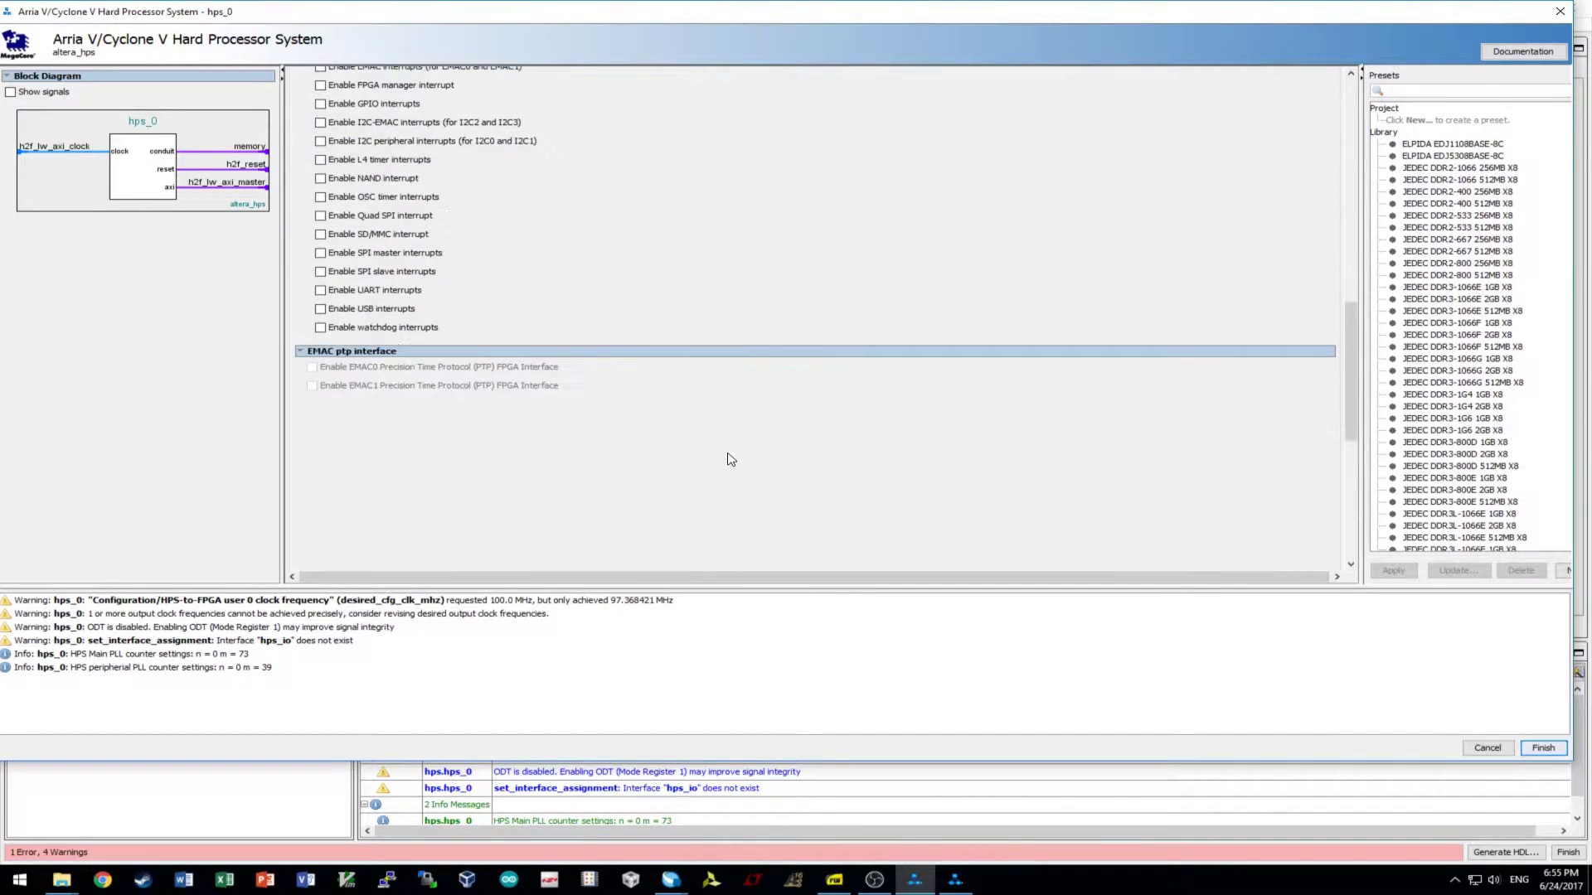
pyautogui.scroll(12, 726, 457)
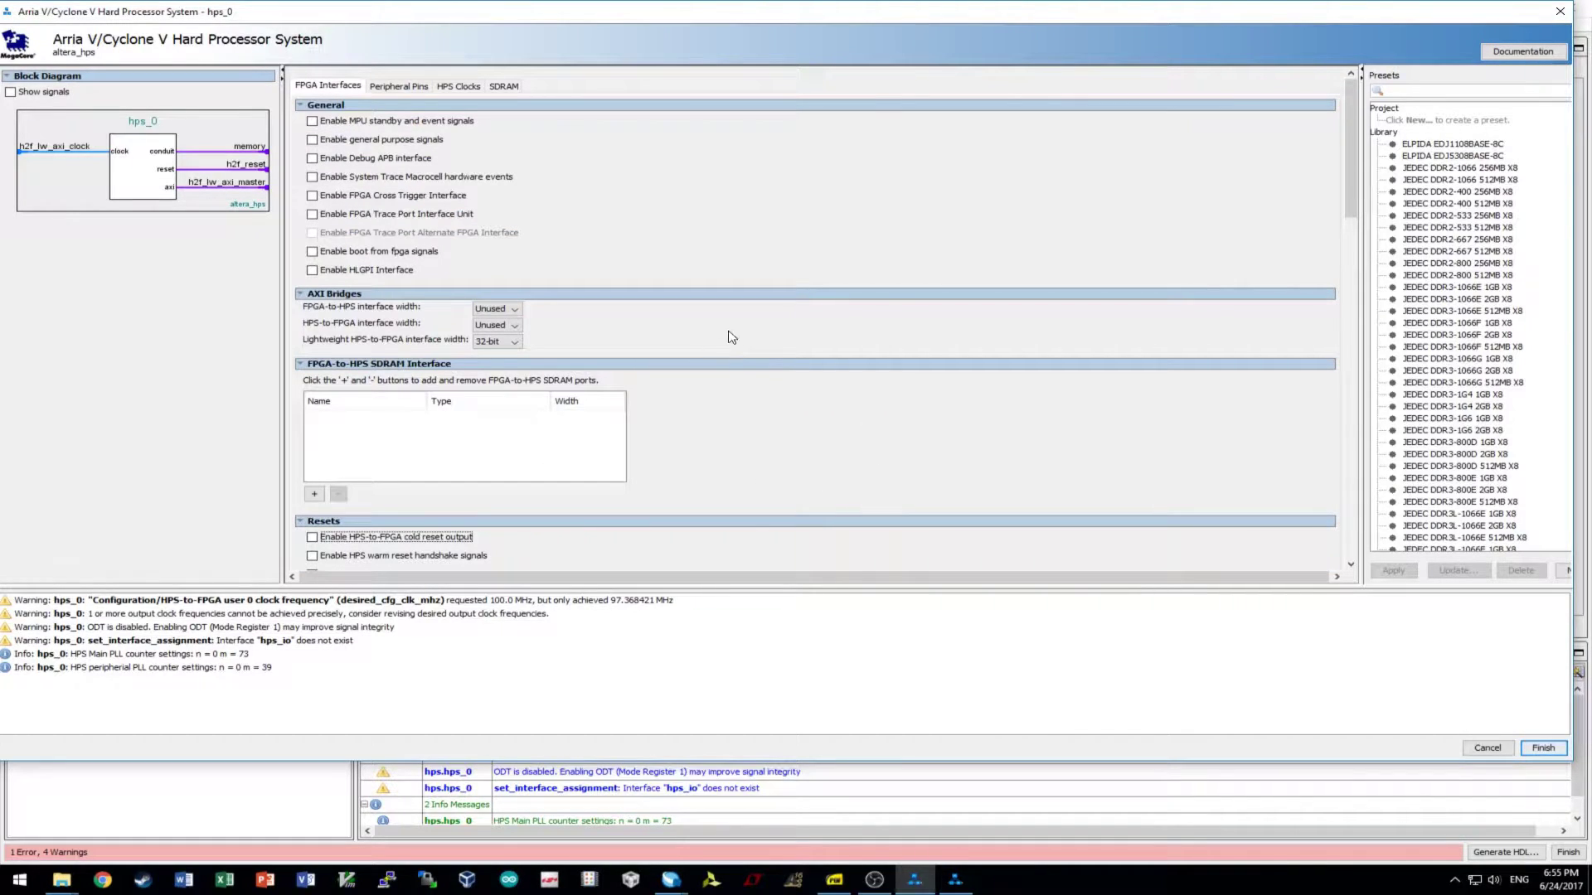
# - On Peripheral Pins, route EMAC1 (RGMII) to HPS I/O Set 0
pyautogui.click(411, 88)
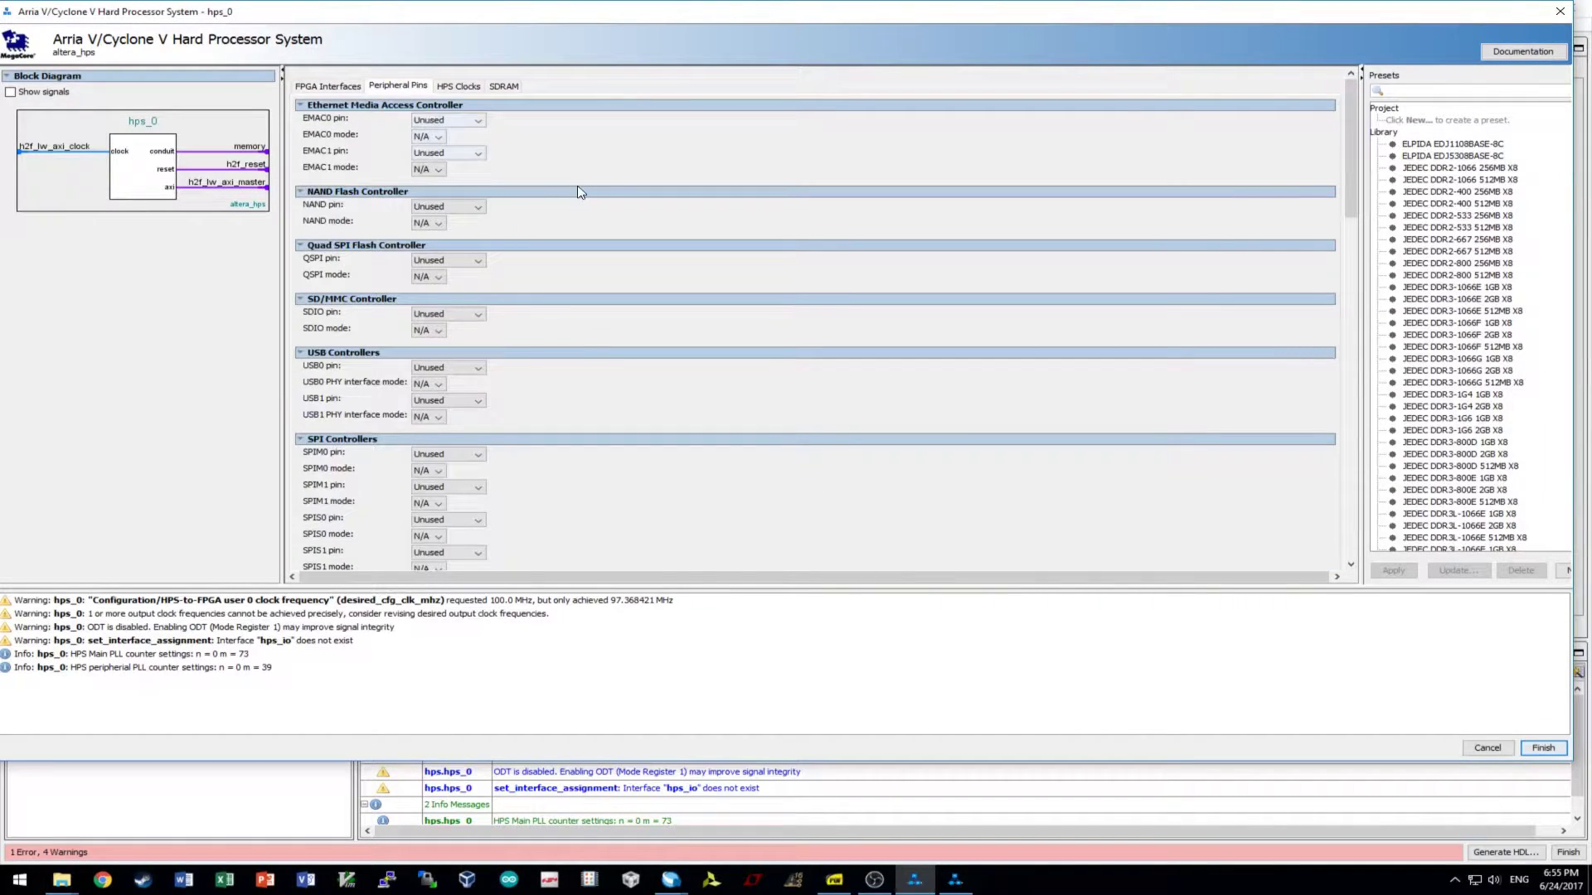
pyautogui.hotkey('alt', 'Tab')
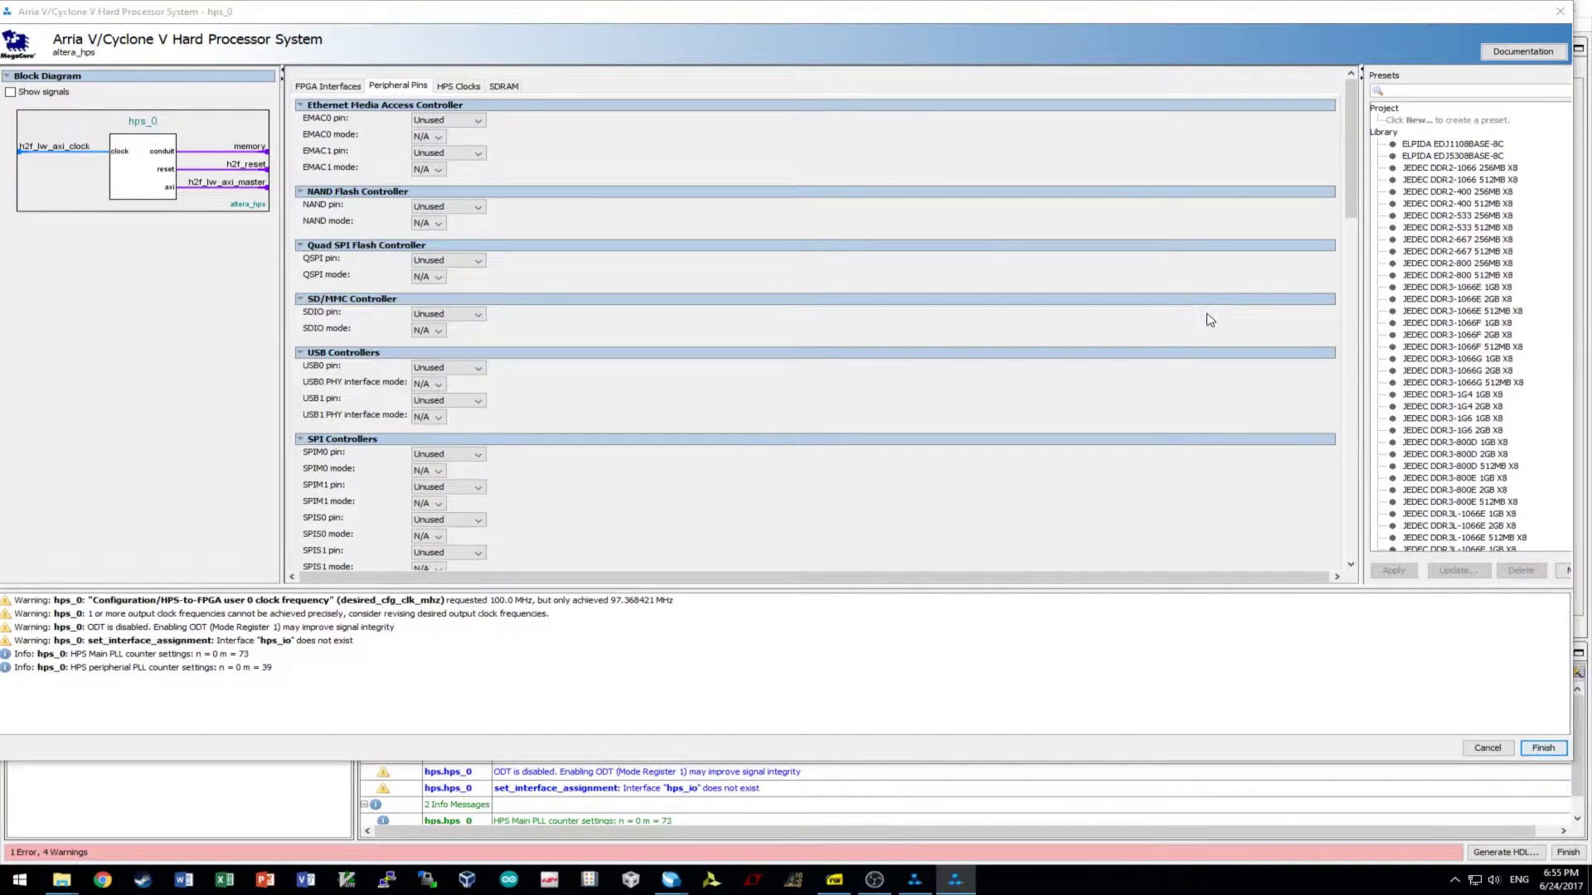
pyautogui.click(469, 154)
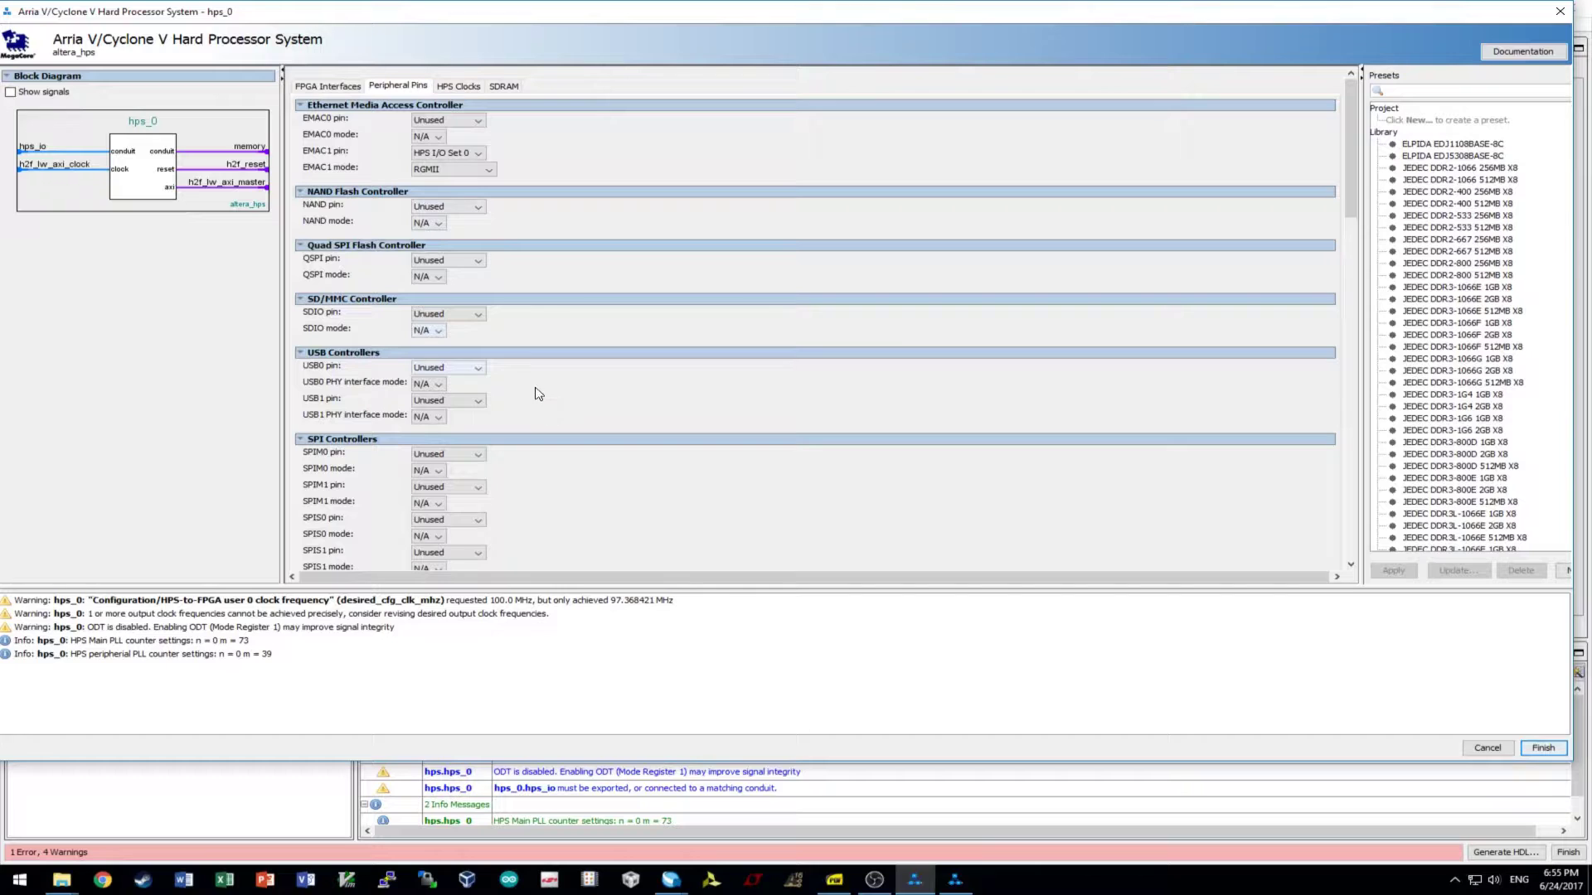
# - Route SDIO in 4-bit Data mode and USB1 to HPS I/O Set 0
pyautogui.click(460, 316)
pyautogui.click(461, 353)
pyautogui.click(427, 331)
pyautogui.click(464, 377)
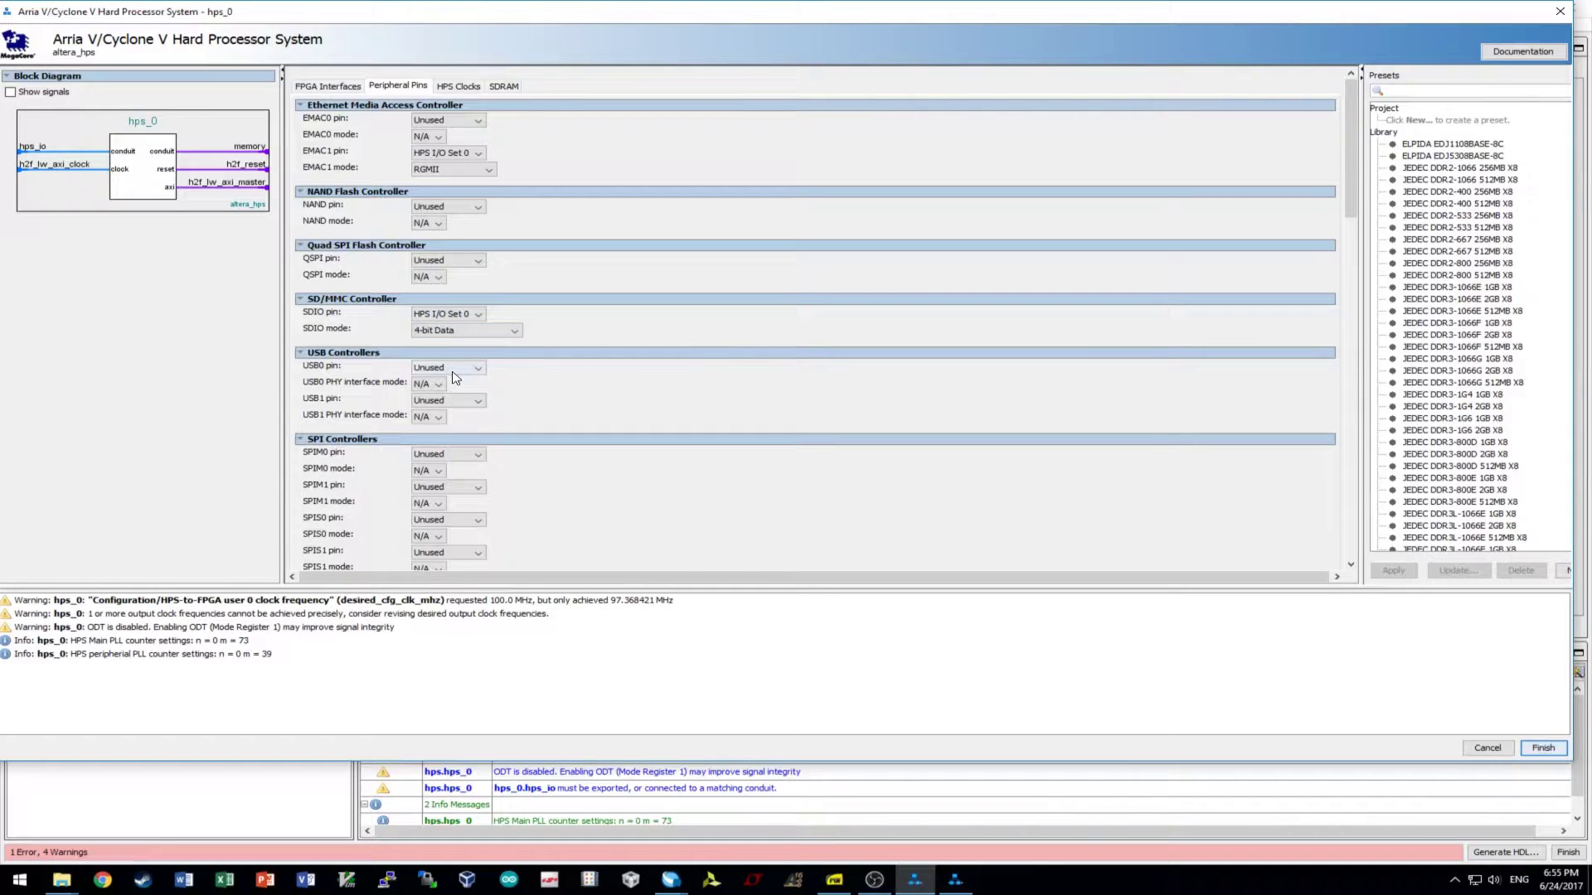
pyautogui.click(454, 401)
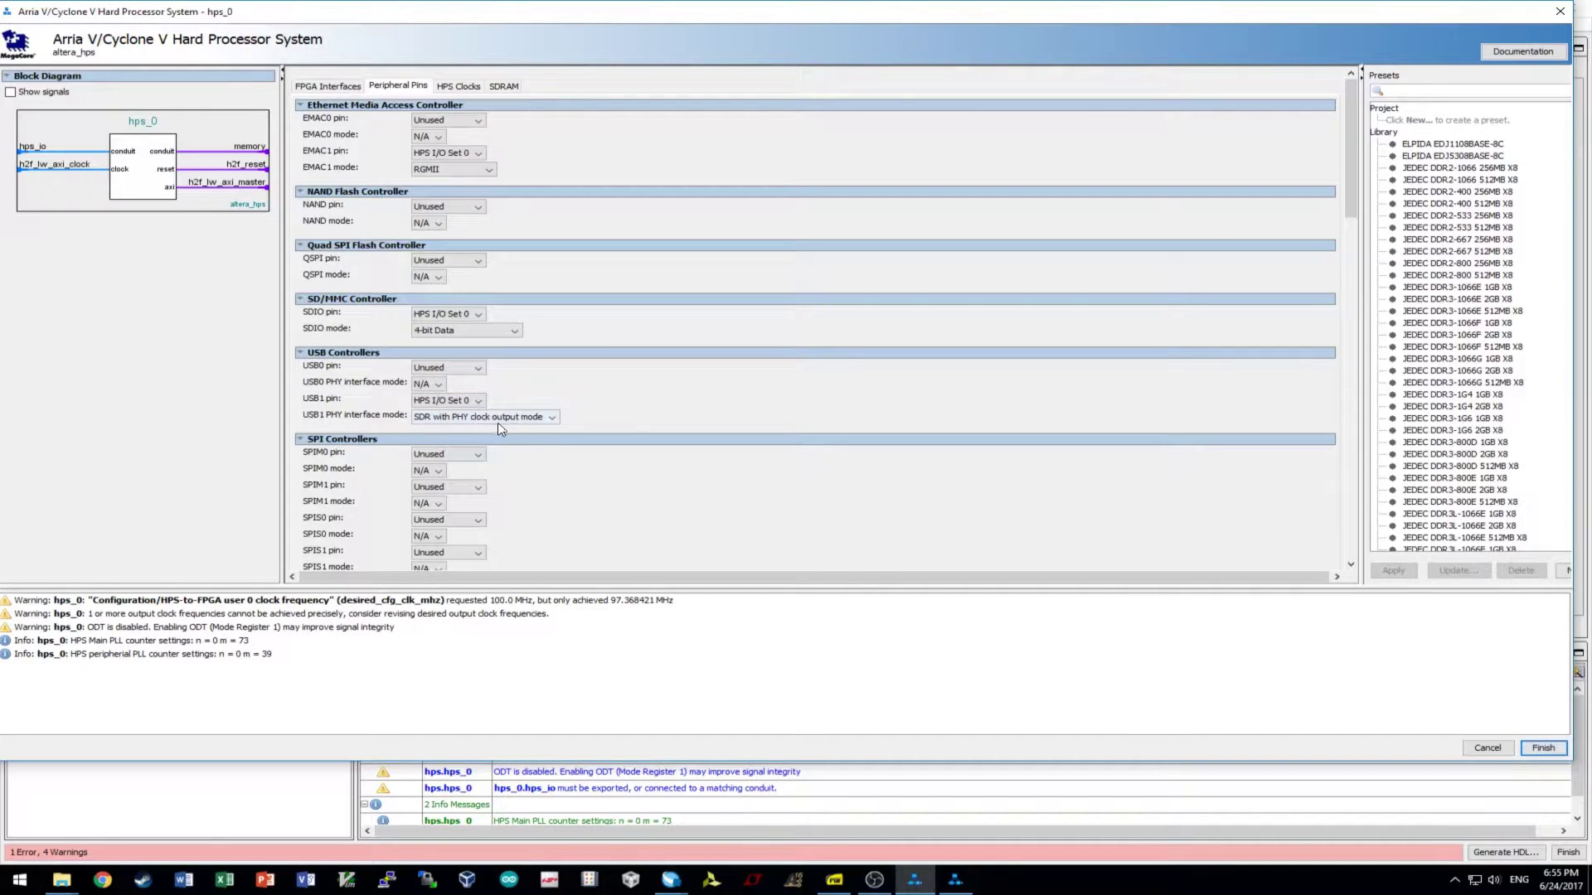
pyautogui.scroll(-5, 694, 454)
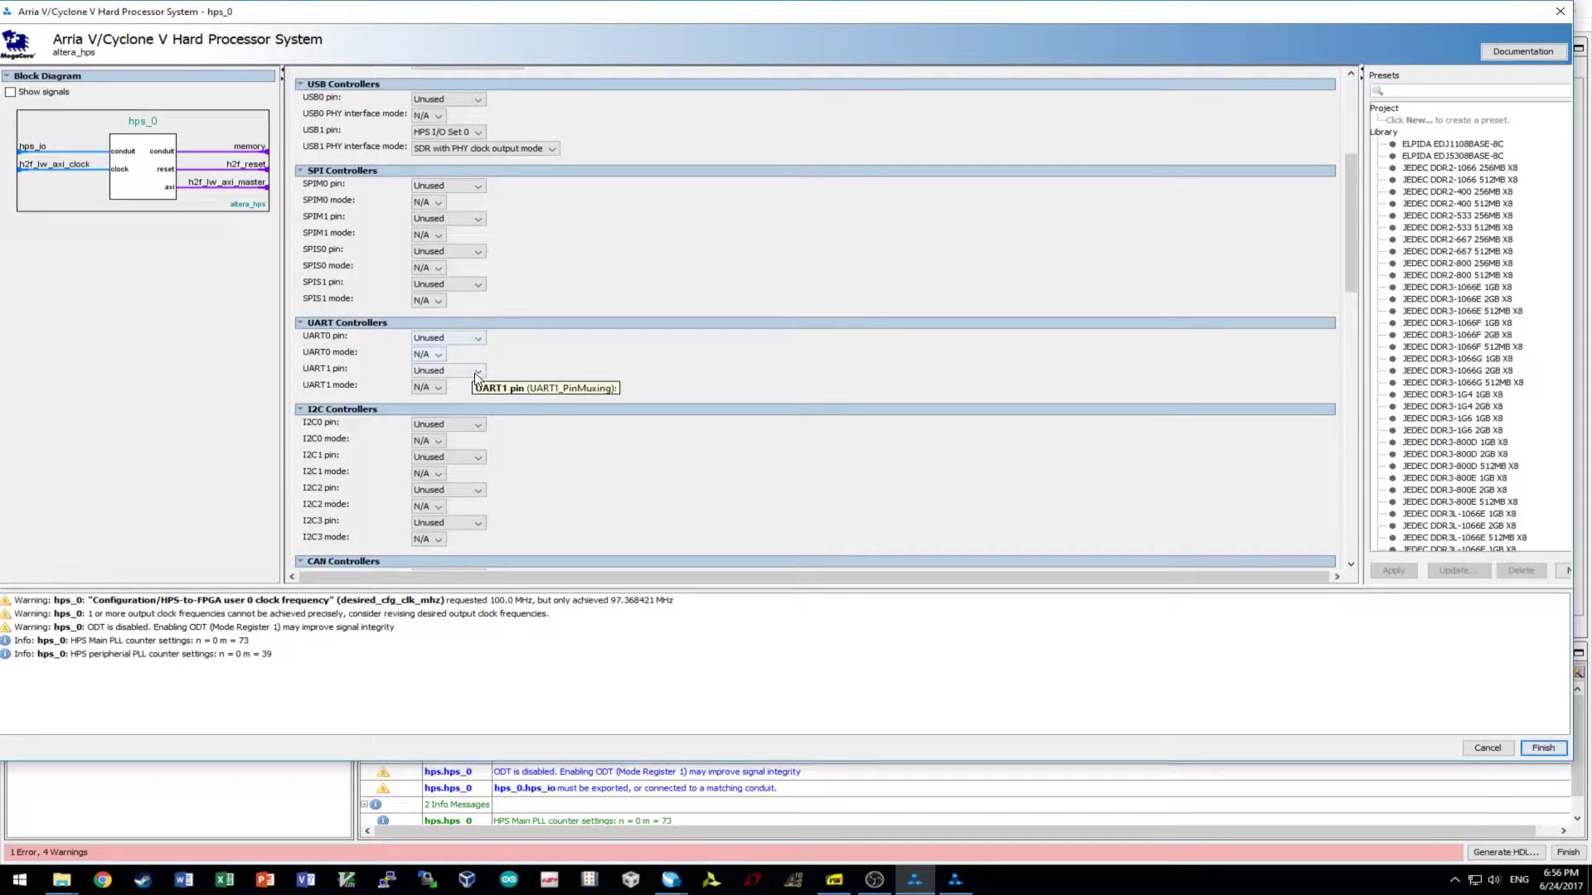
# - Route UART0 to HPS I/O Set 0 with No Flow Control
pyautogui.click(462, 339)
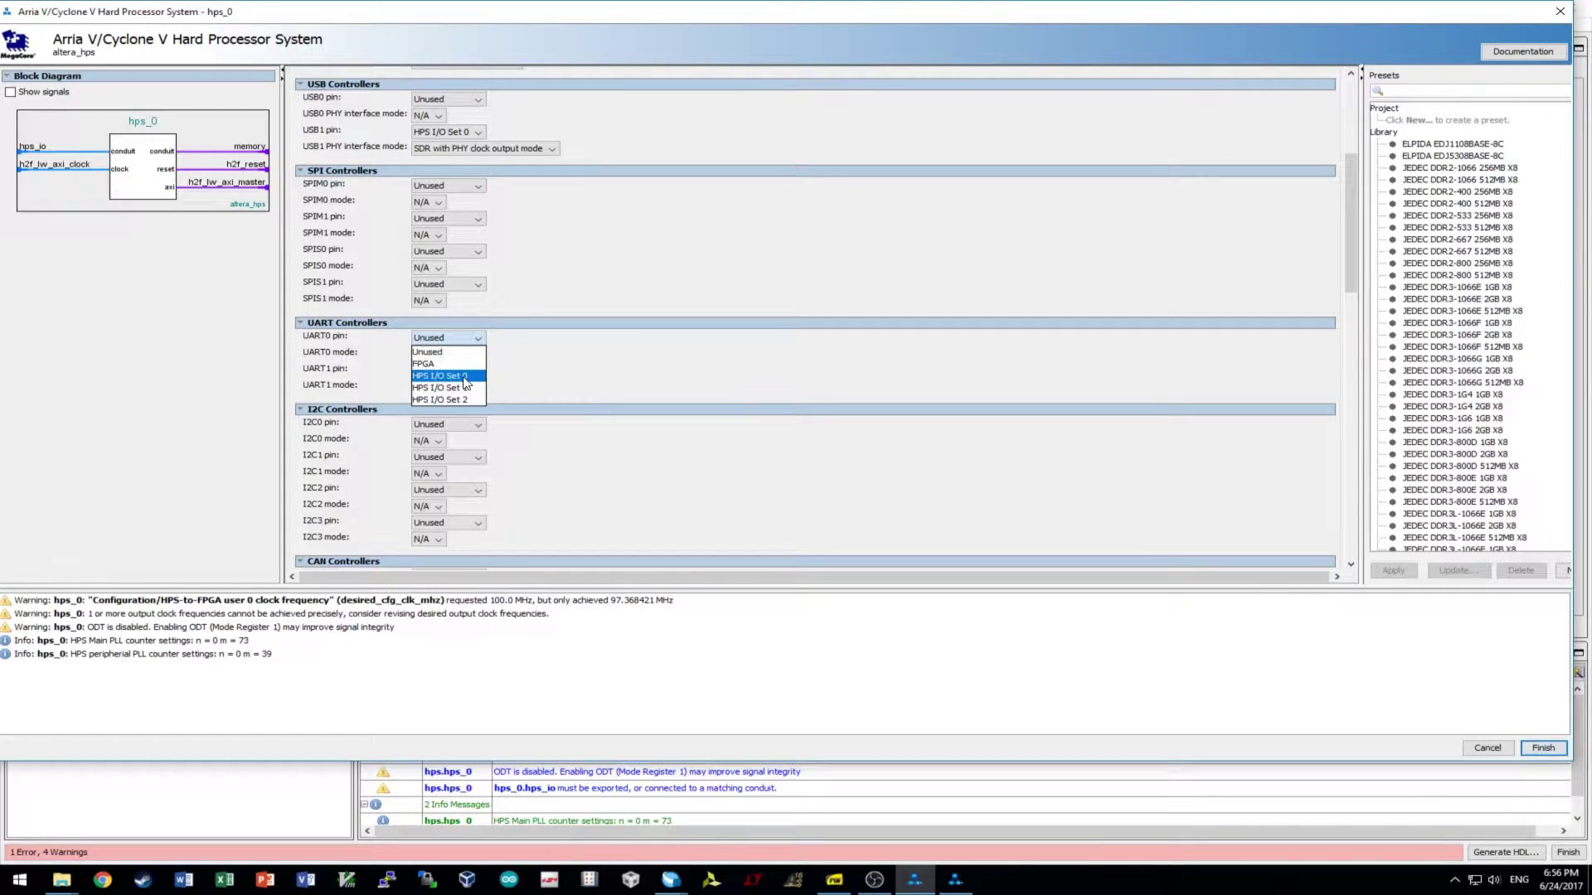
pyautogui.click(462, 377)
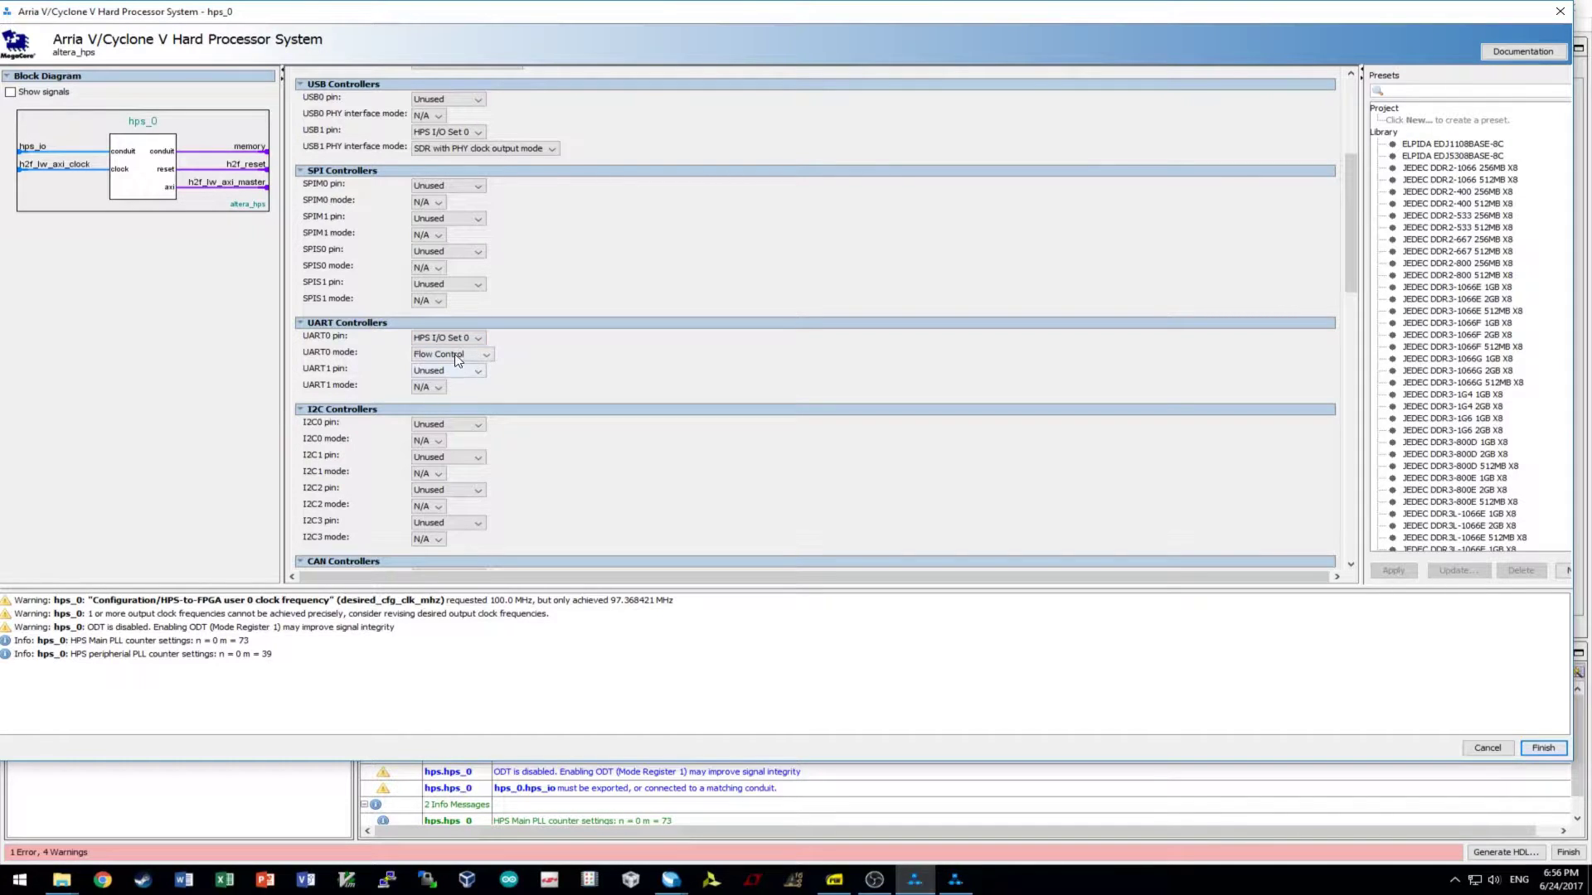
pyautogui.click(455, 380)
# - Check the Peripherals Mux Table assignments, then view HPS Clocks inputs (EOSC1, EOSC2 at 25.0 MHz)
pyautogui.scroll(-6, 657, 364)
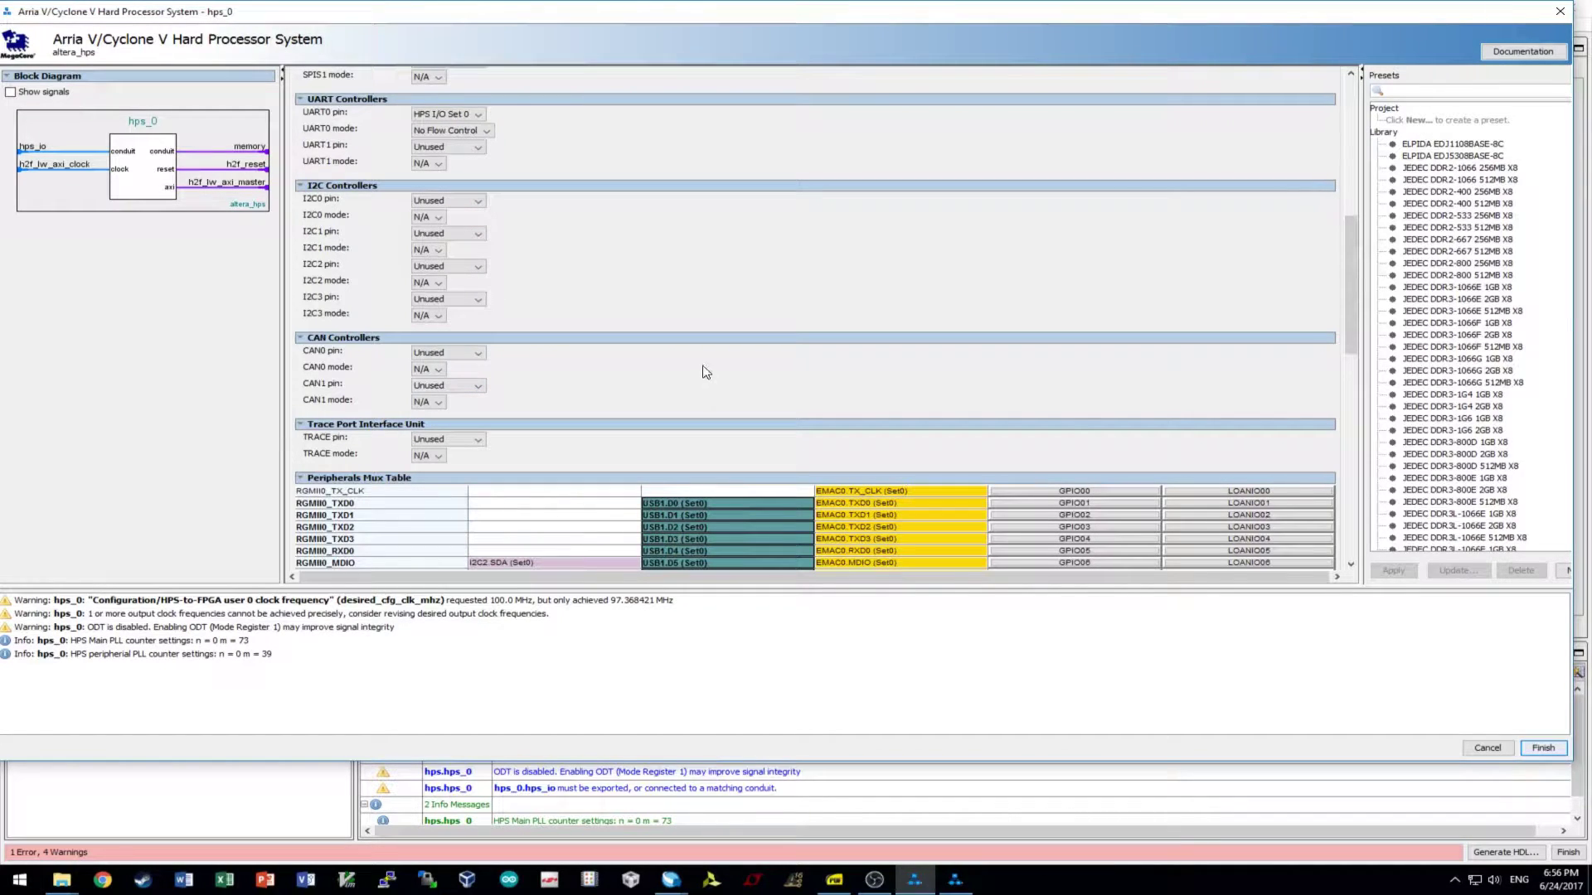
pyautogui.scroll(-3, 718, 355)
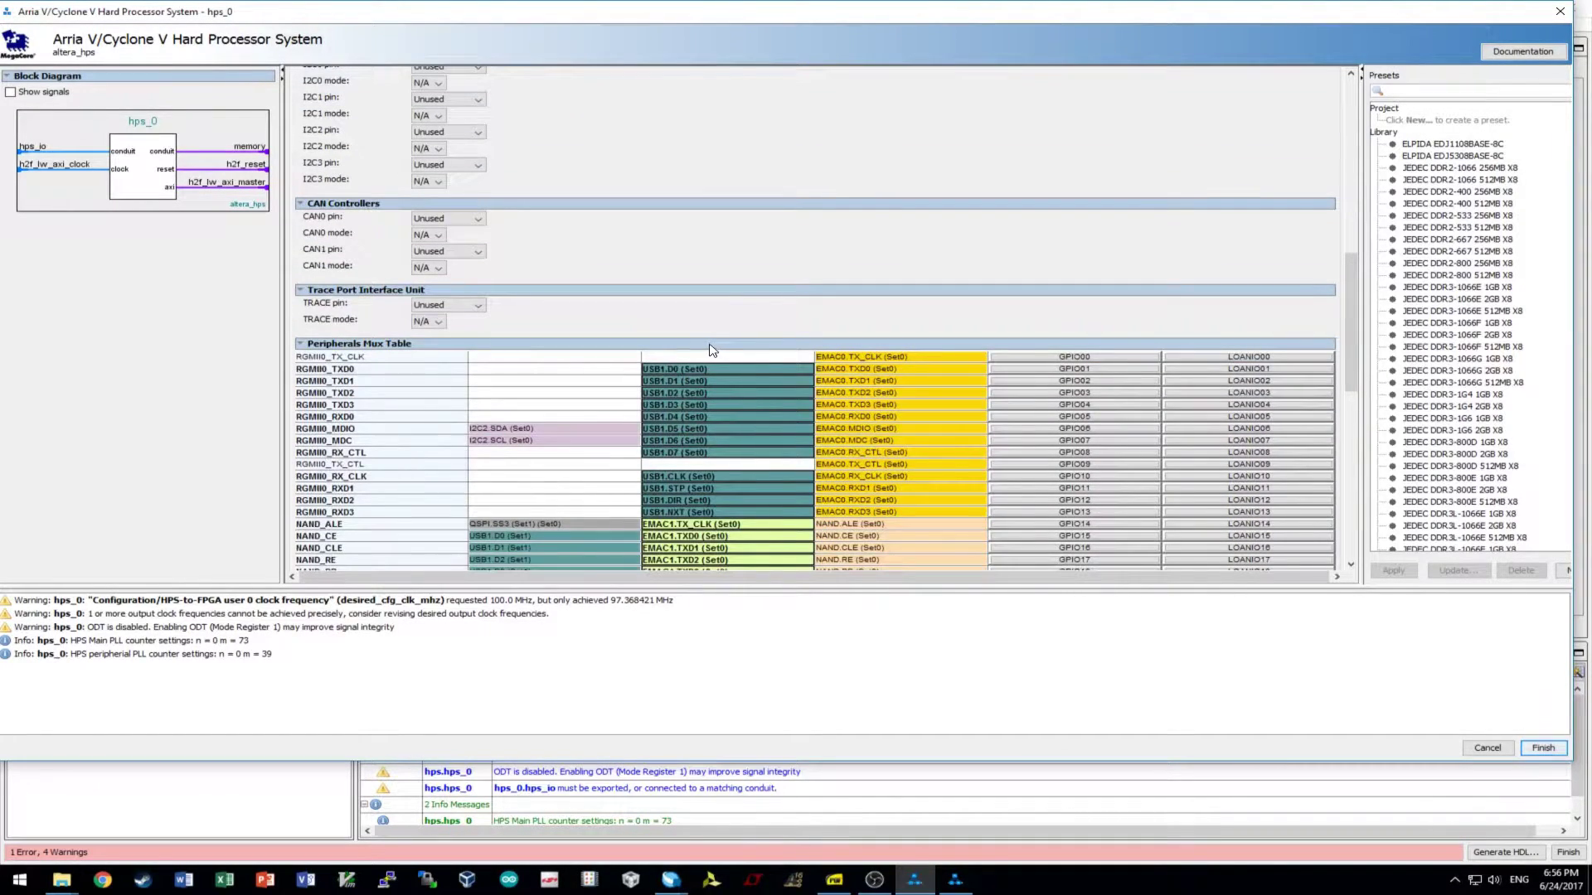
pyautogui.scroll(-3, 705, 343)
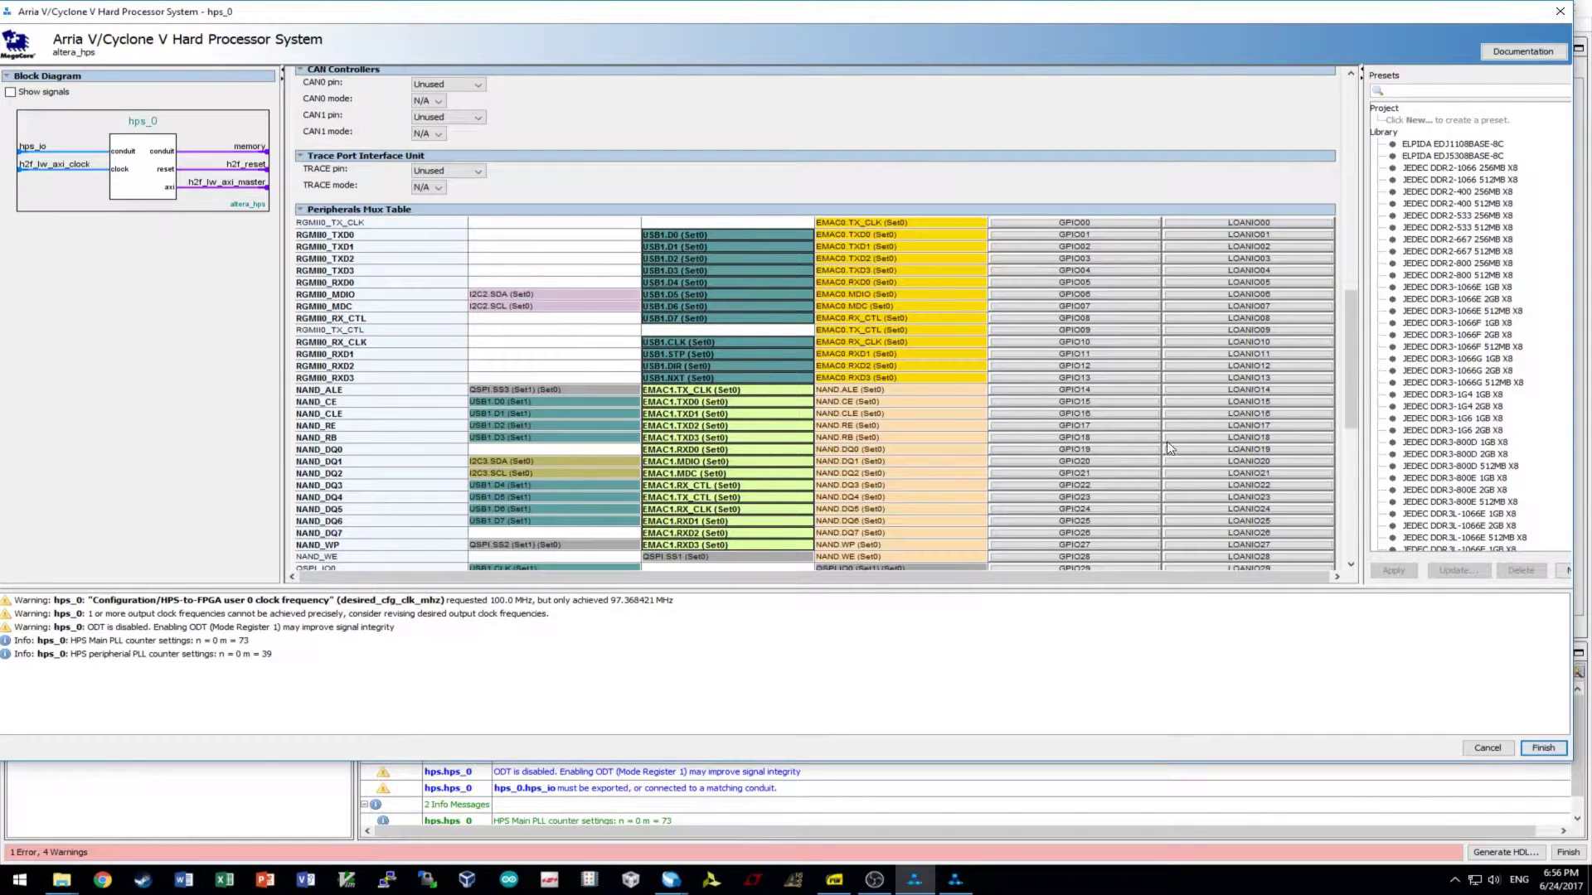
pyautogui.scroll(-2, 1157, 465)
pyautogui.scroll(-1, 1140, 520)
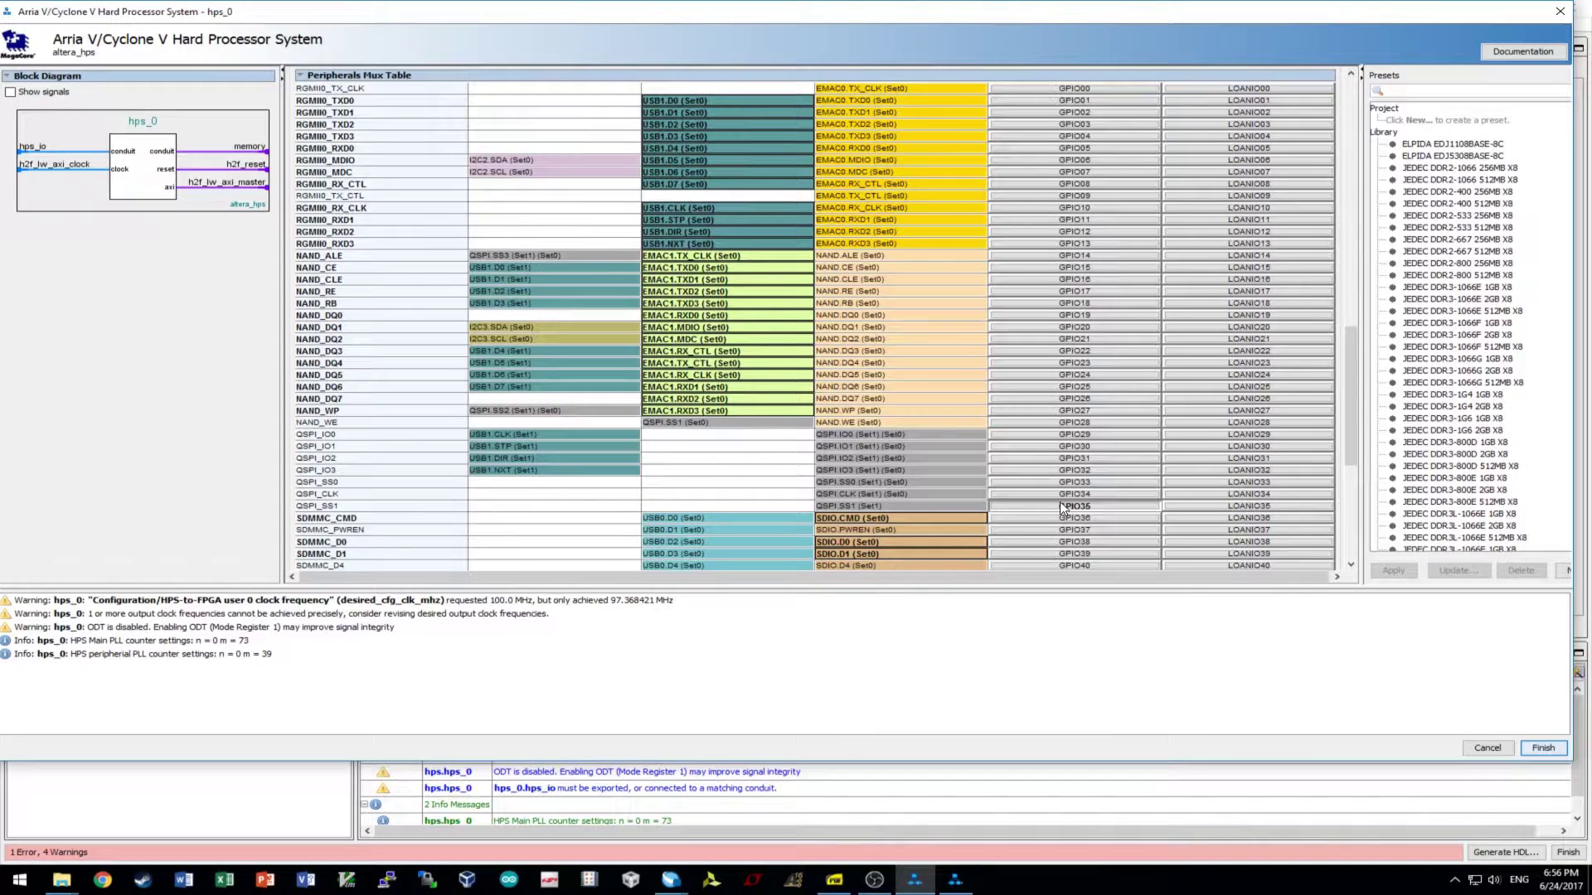
pyautogui.scroll(5, 1058, 501)
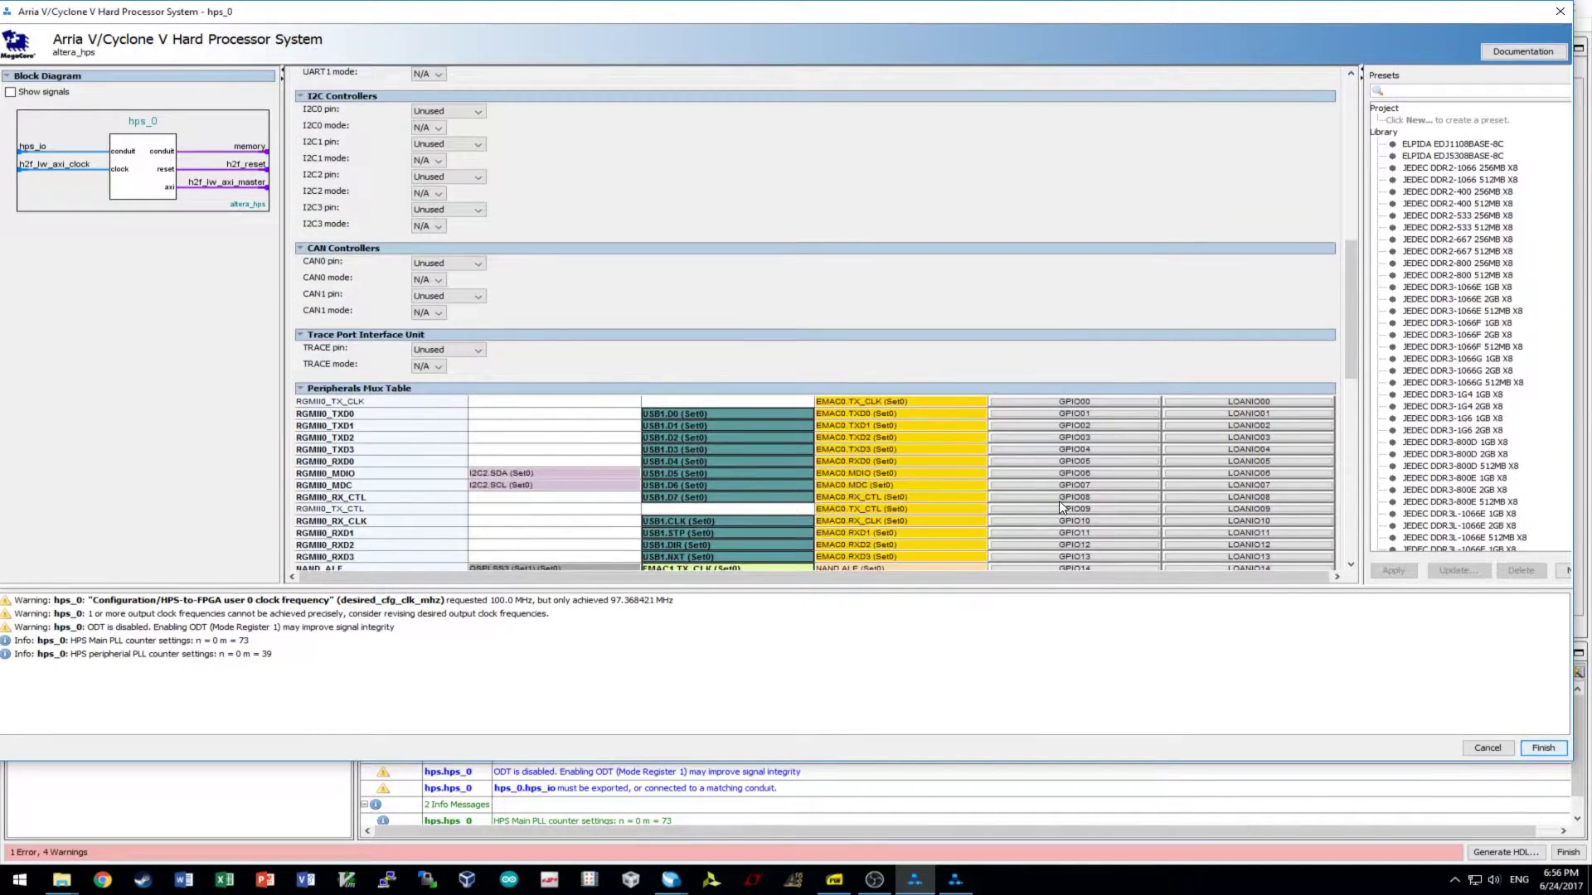
pyautogui.scroll(-3, 1058, 501)
pyautogui.scroll(-6, 1058, 501)
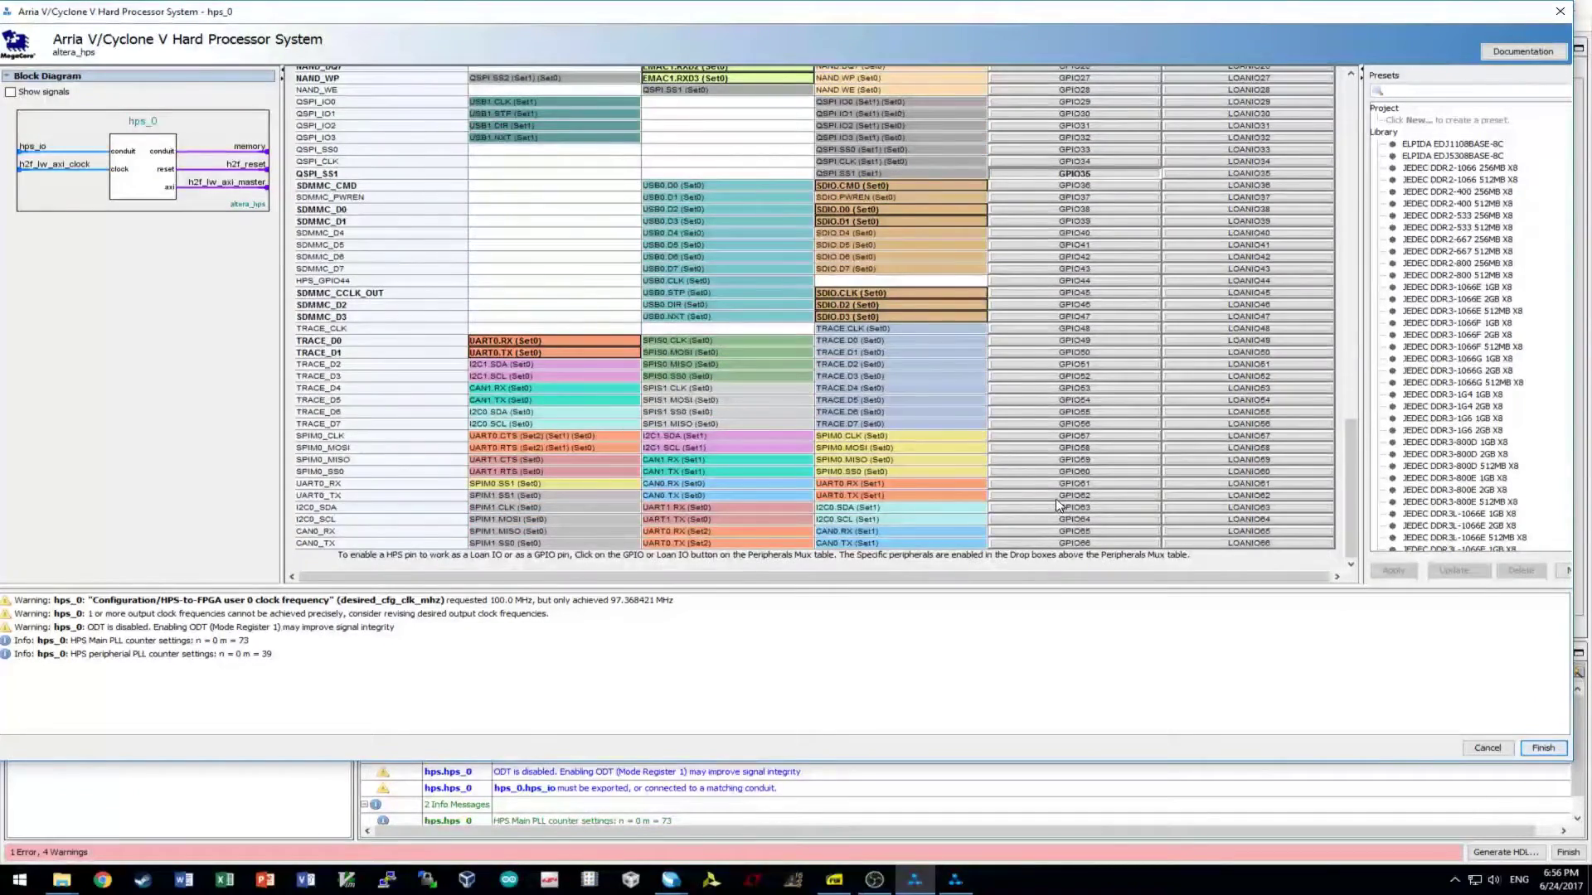
pyautogui.scroll(3, 1057, 502)
pyautogui.scroll(10, 1055, 495)
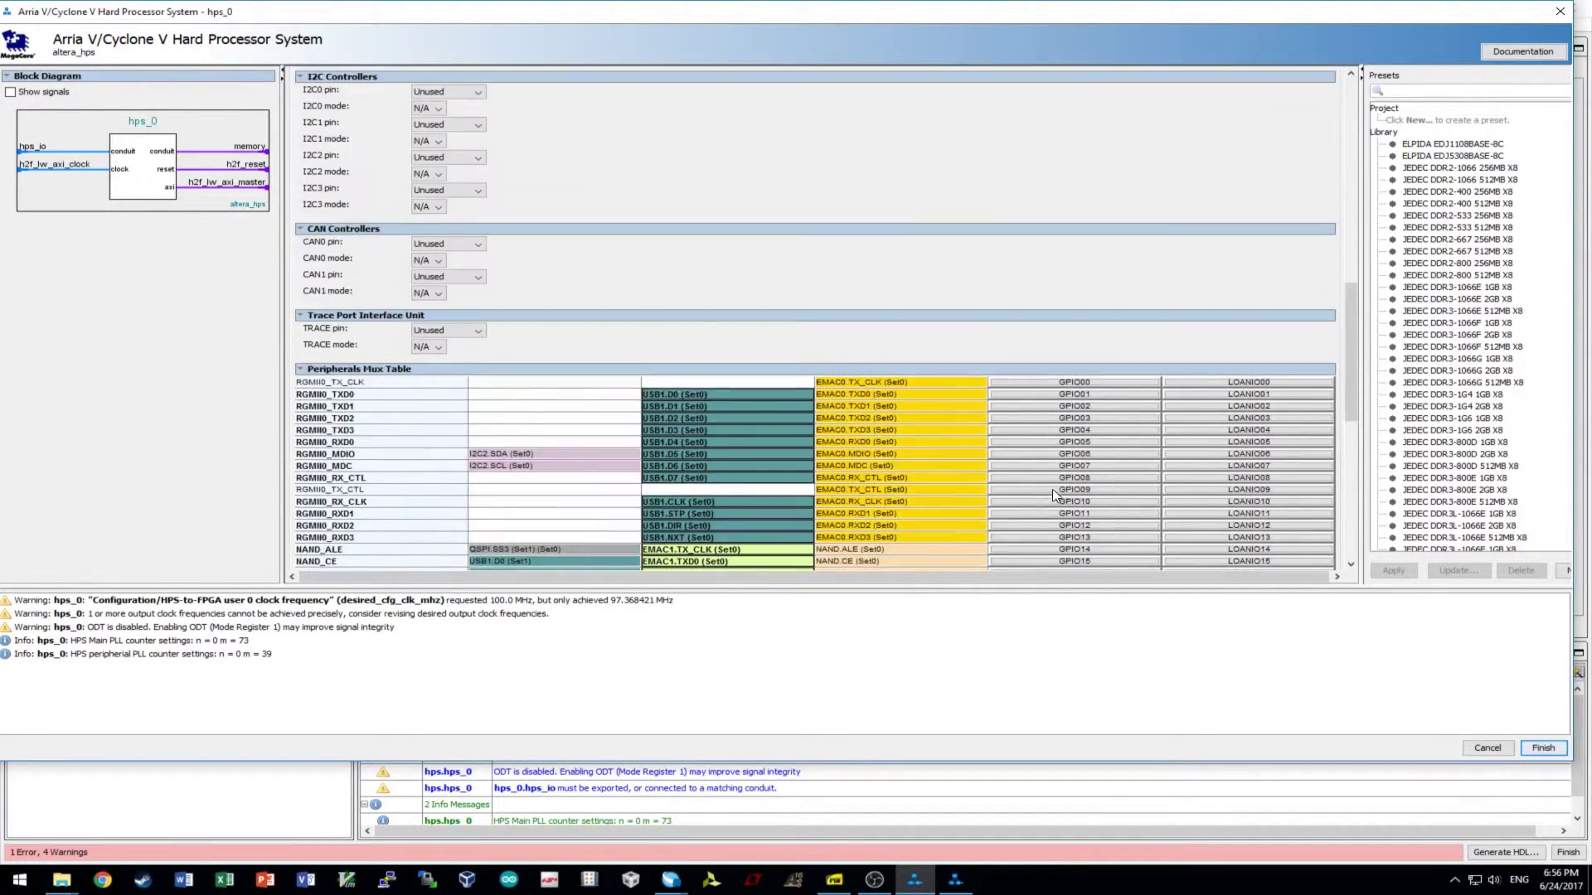
pyautogui.scroll(3, 750, 456)
pyautogui.scroll(3, 768, 445)
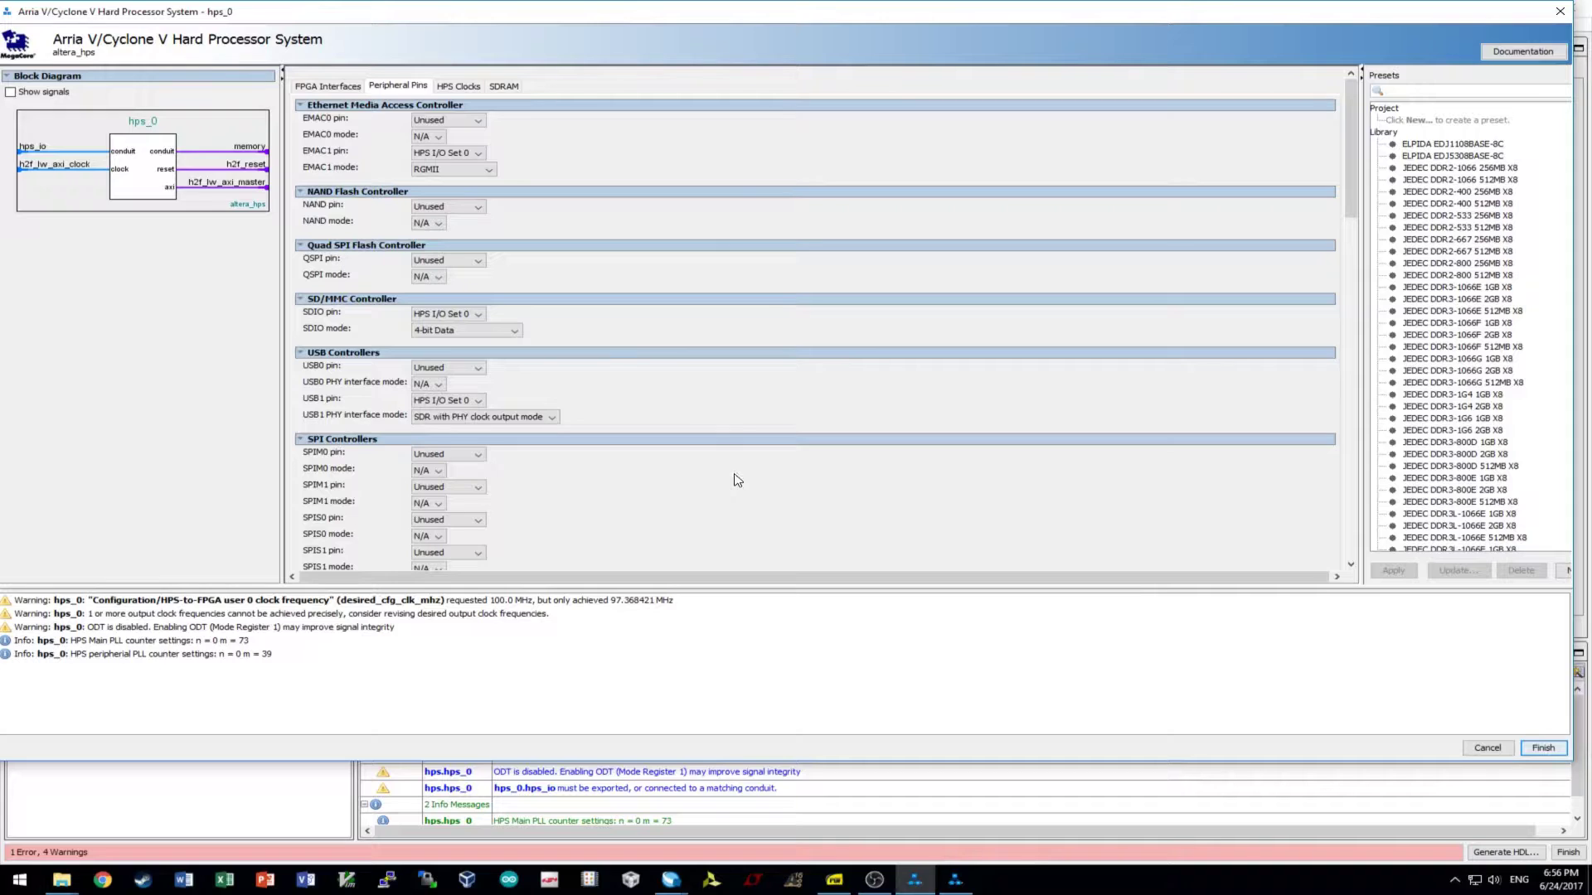
pyautogui.click(466, 89)
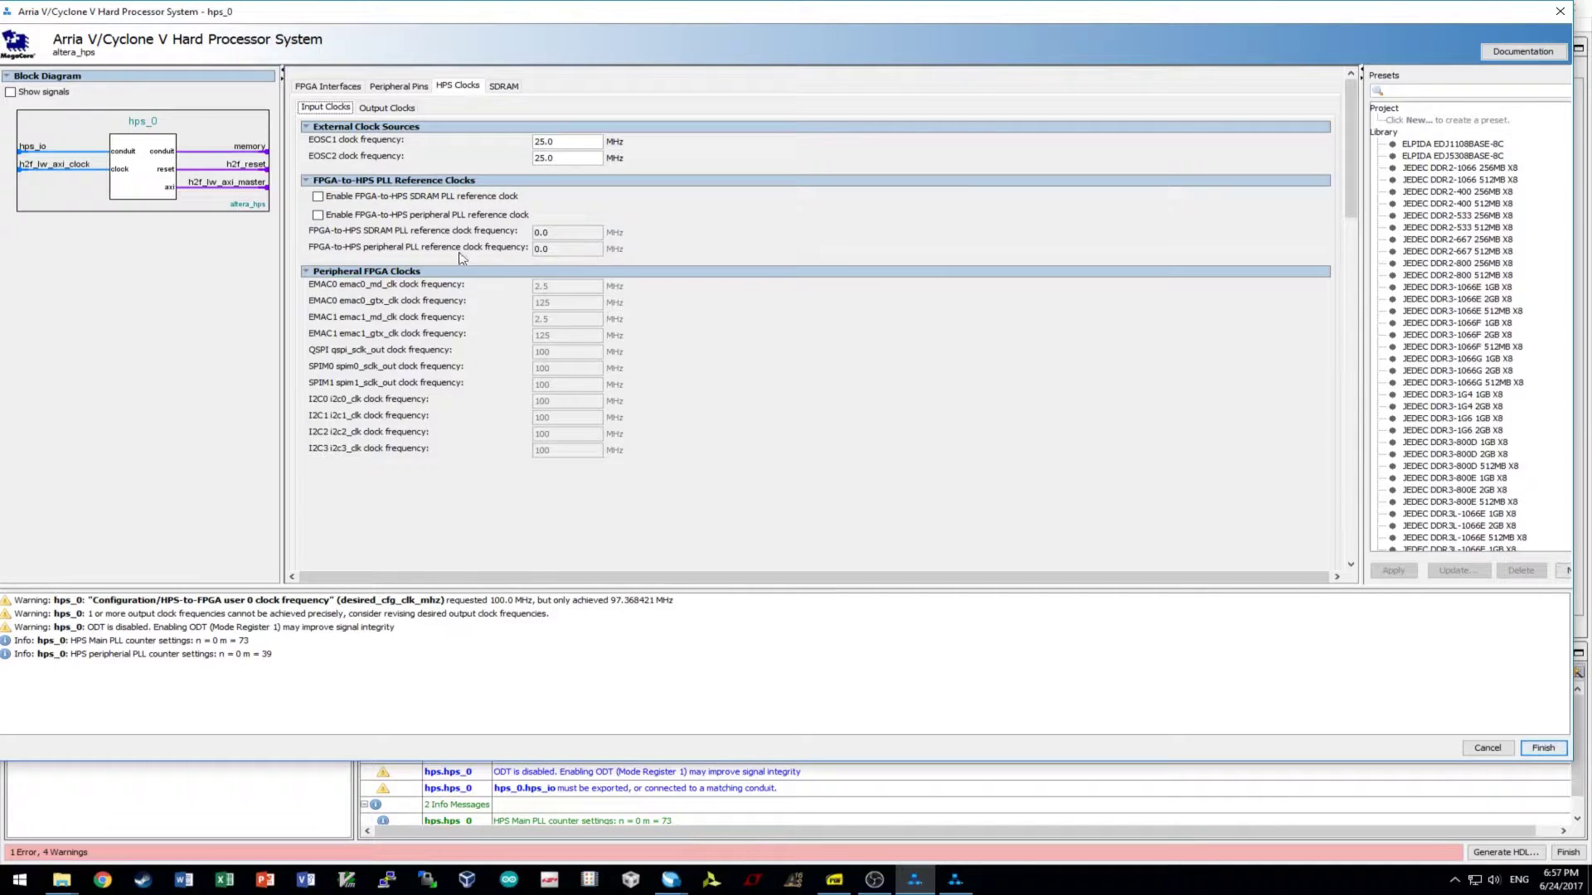
# - Inspect the HPS output clock frequencies, then show the SDRAM settings (DDR3, 300.0 MHz memory clock)
pyautogui.click(392, 109)
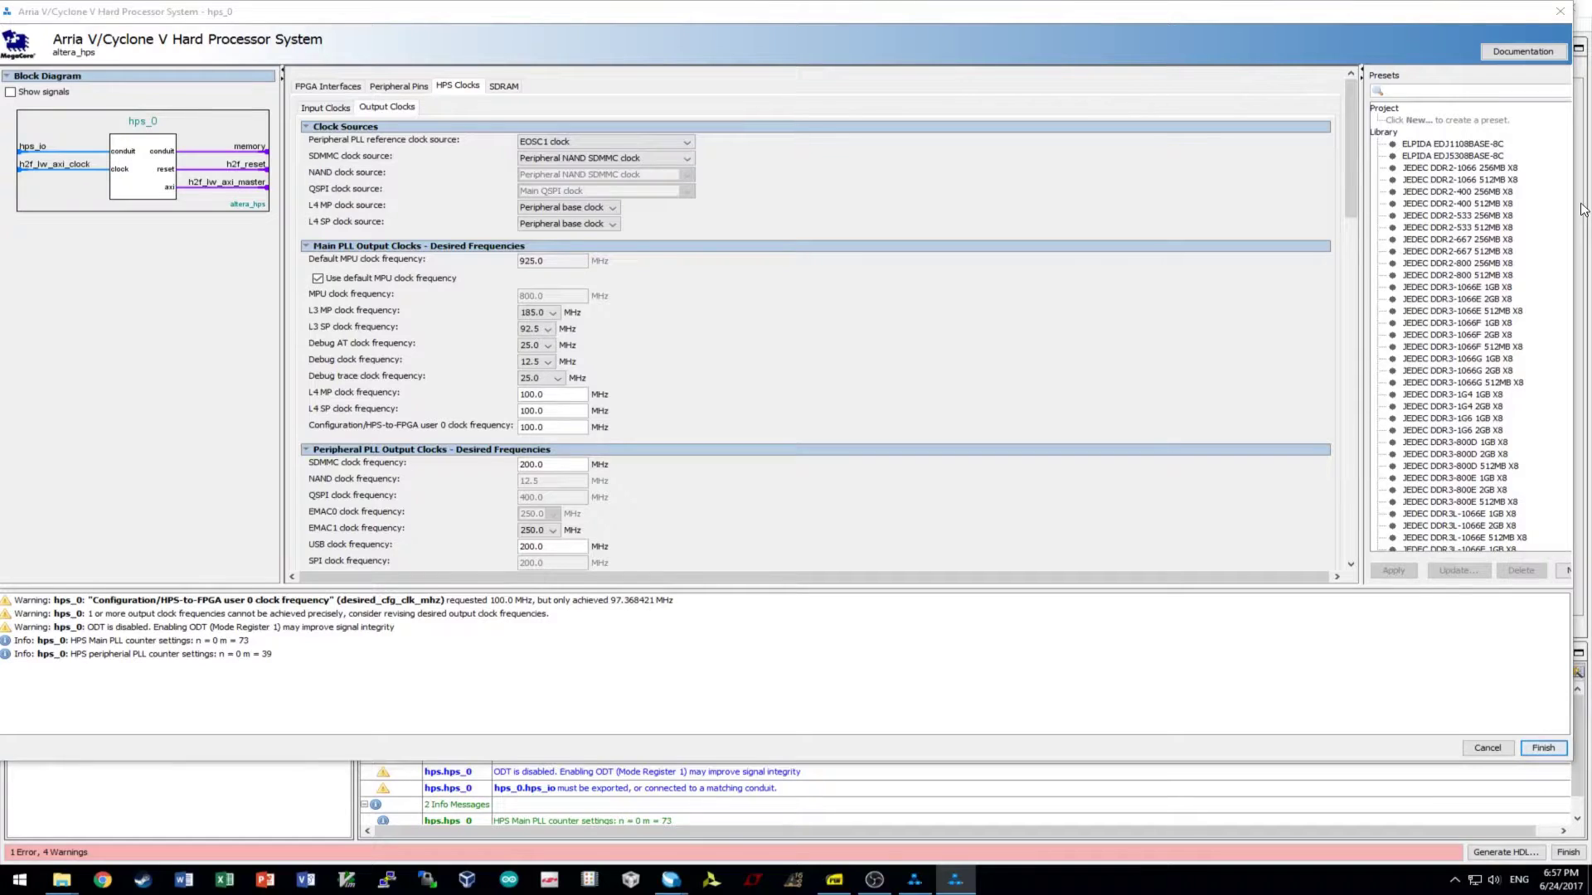
pyautogui.click(553, 270)
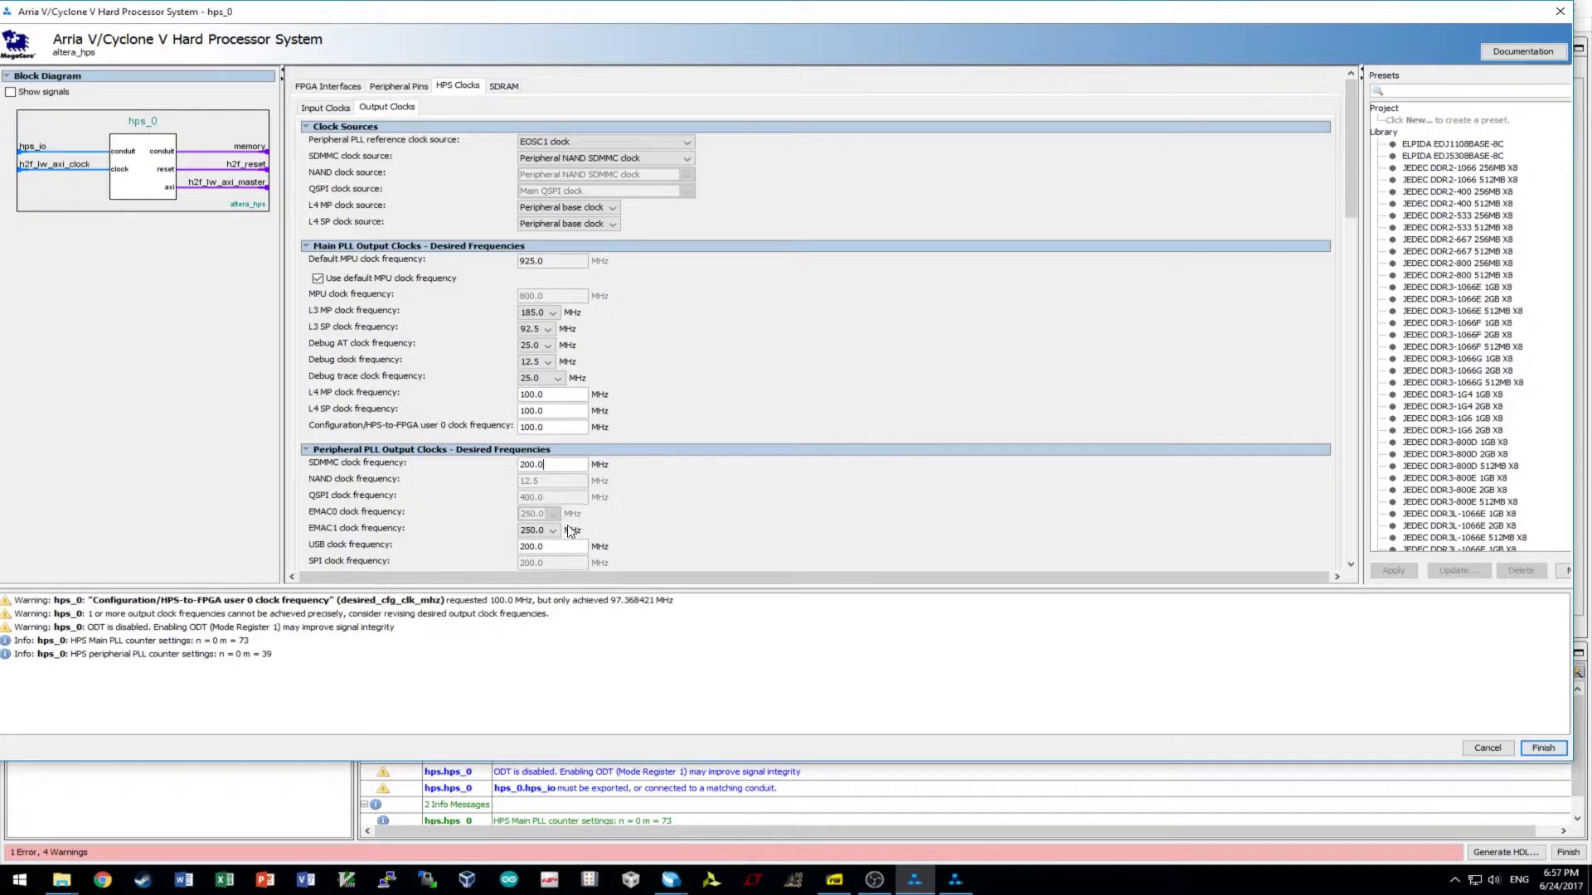
pyautogui.scroll(-1, 808, 494)
pyautogui.scroll(-3, 808, 493)
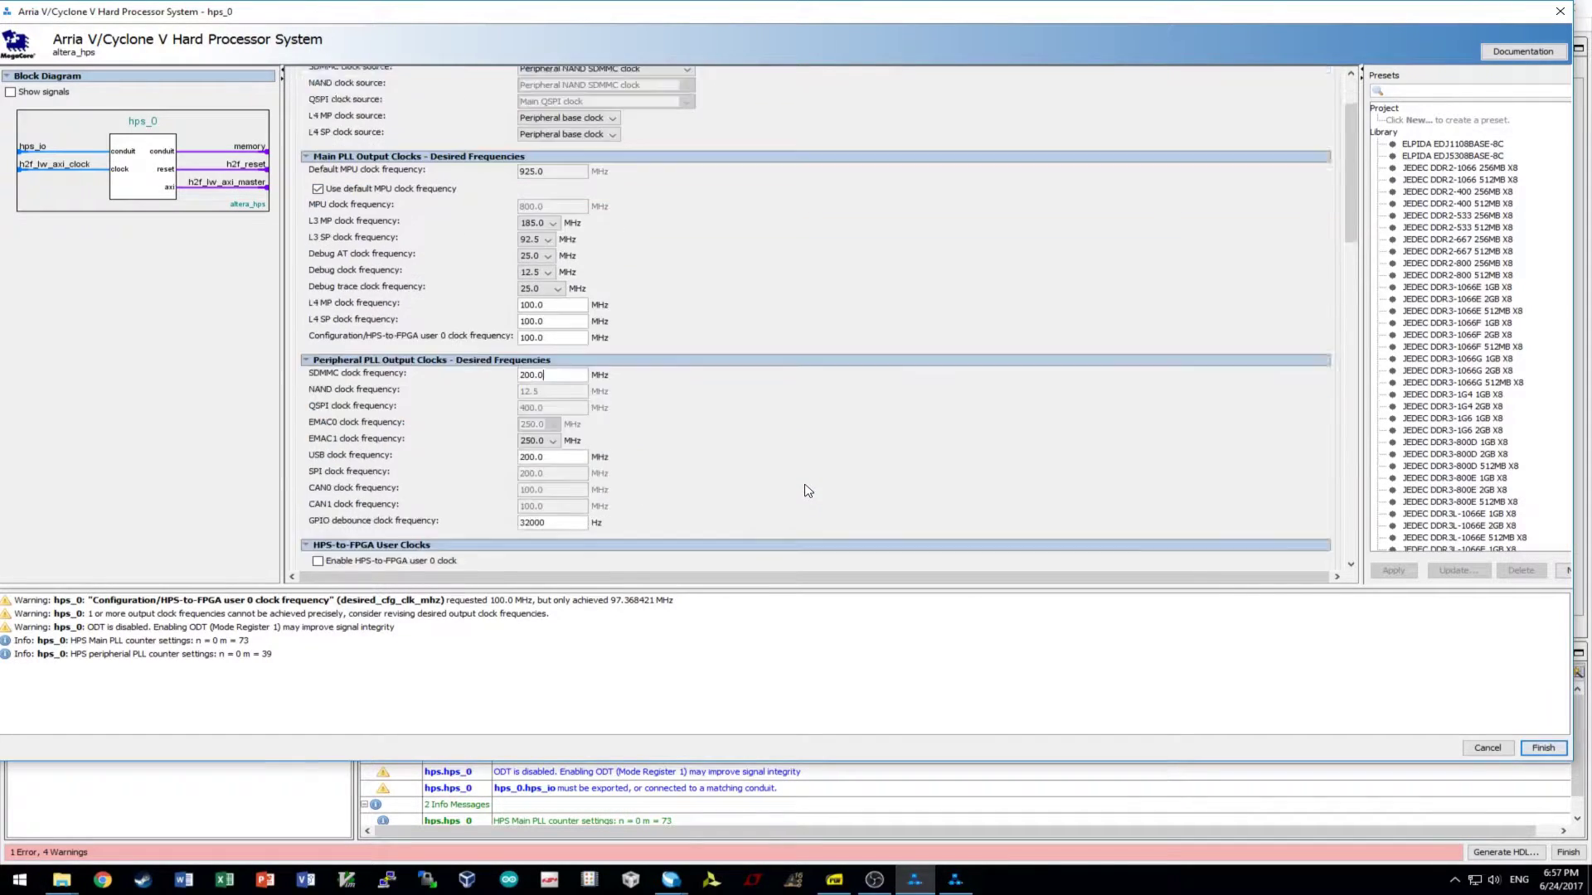
pyautogui.scroll(-2, 793, 446)
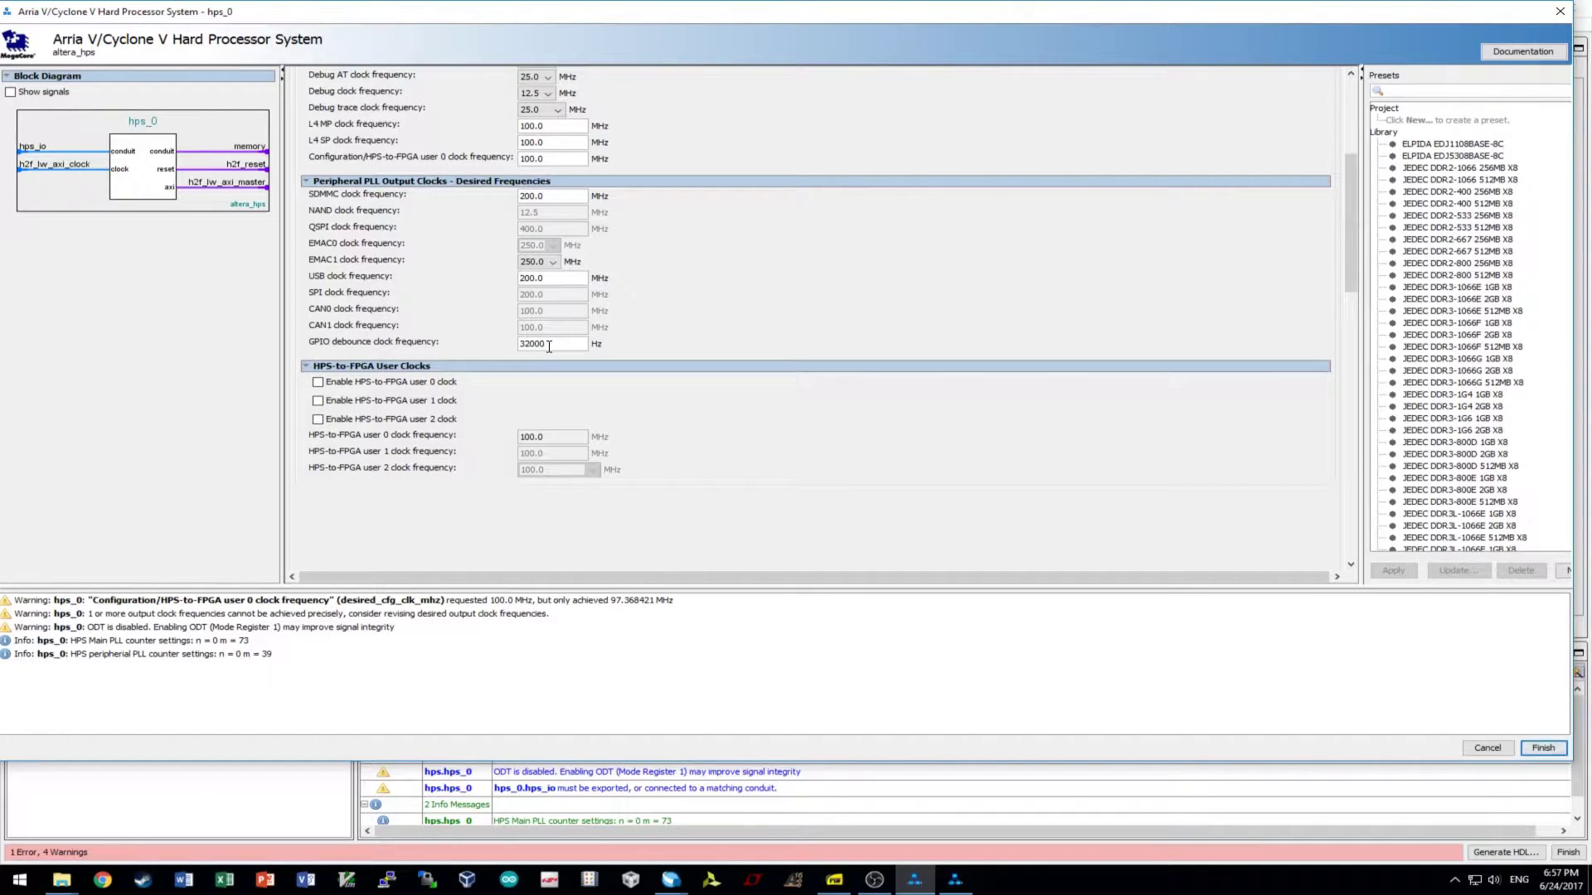
pyautogui.scroll(5, 832, 327)
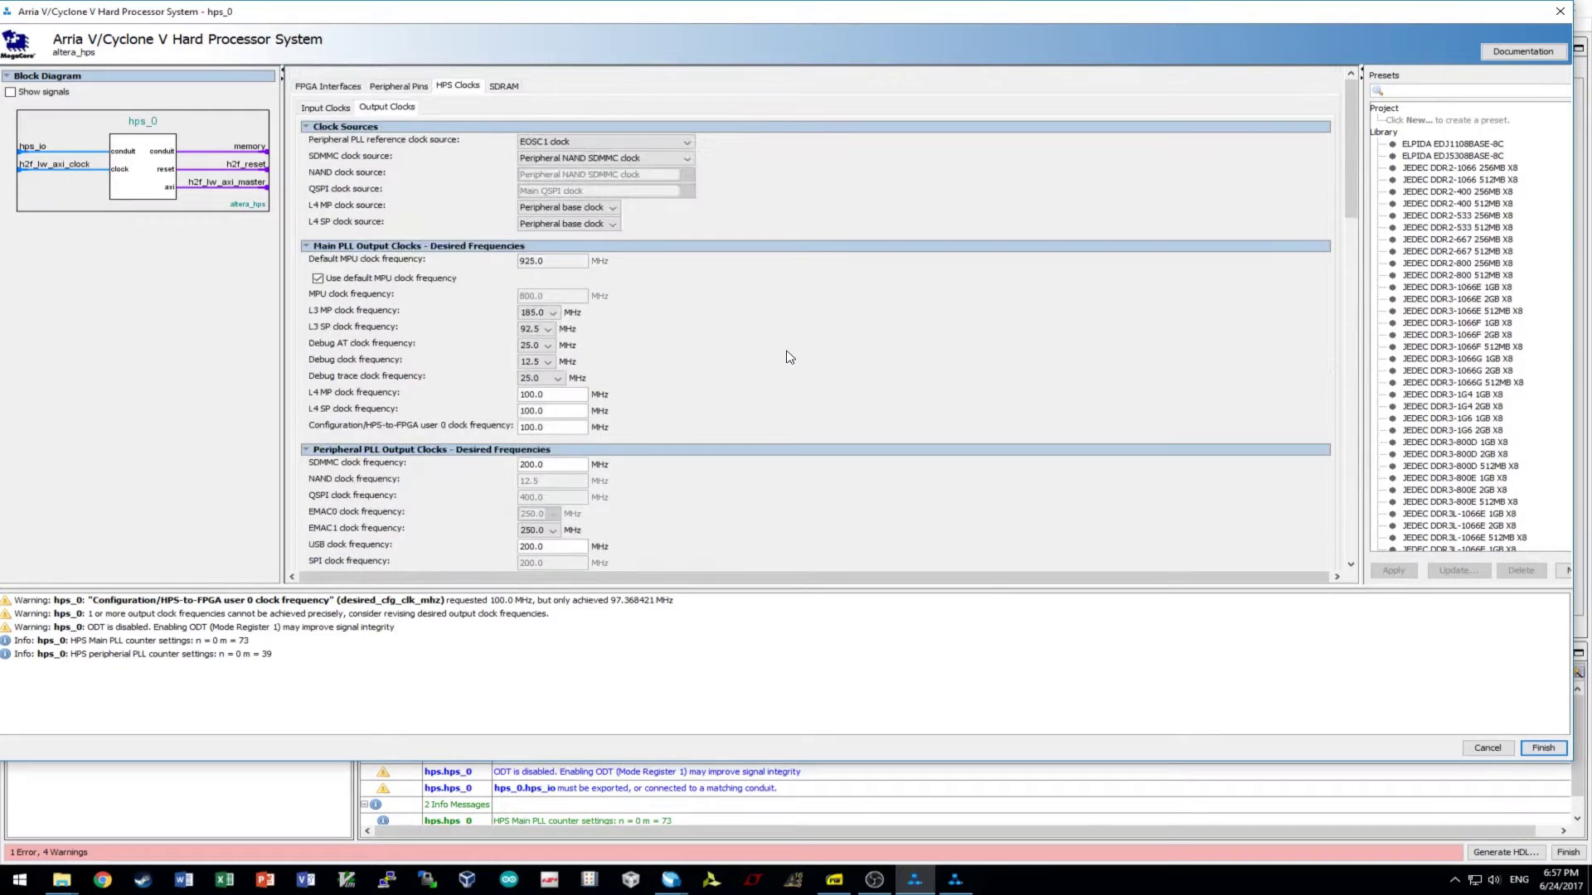
pyautogui.click(506, 87)
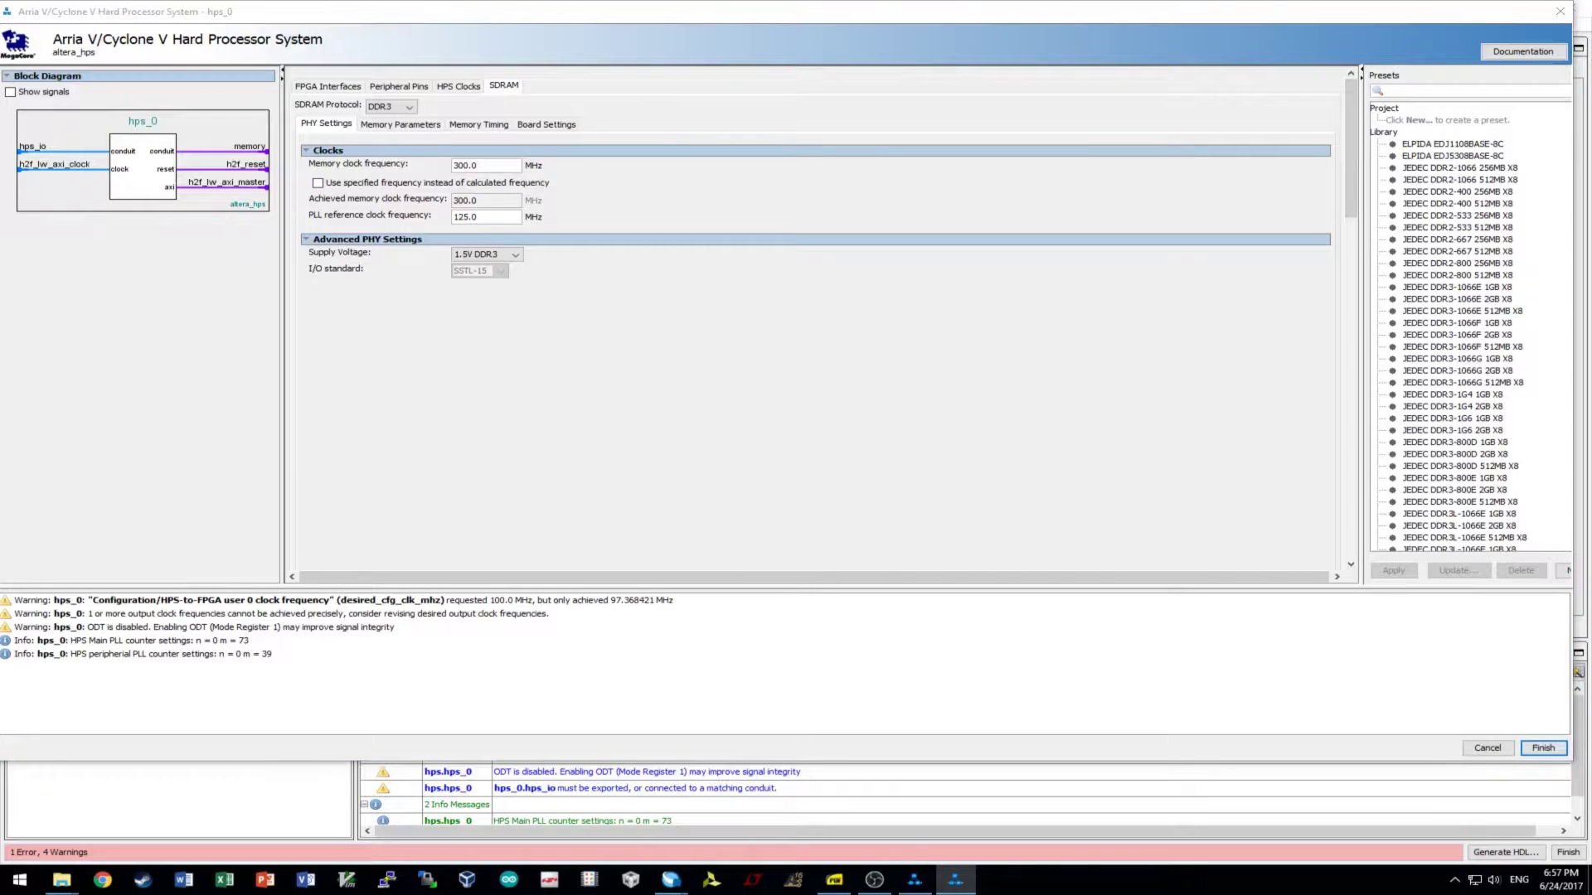
# - On SDRAM PHY Settings, enter 400 MHz memory clock and 25 MHz PLL reference clock
pyautogui.doubleClick(497, 167)
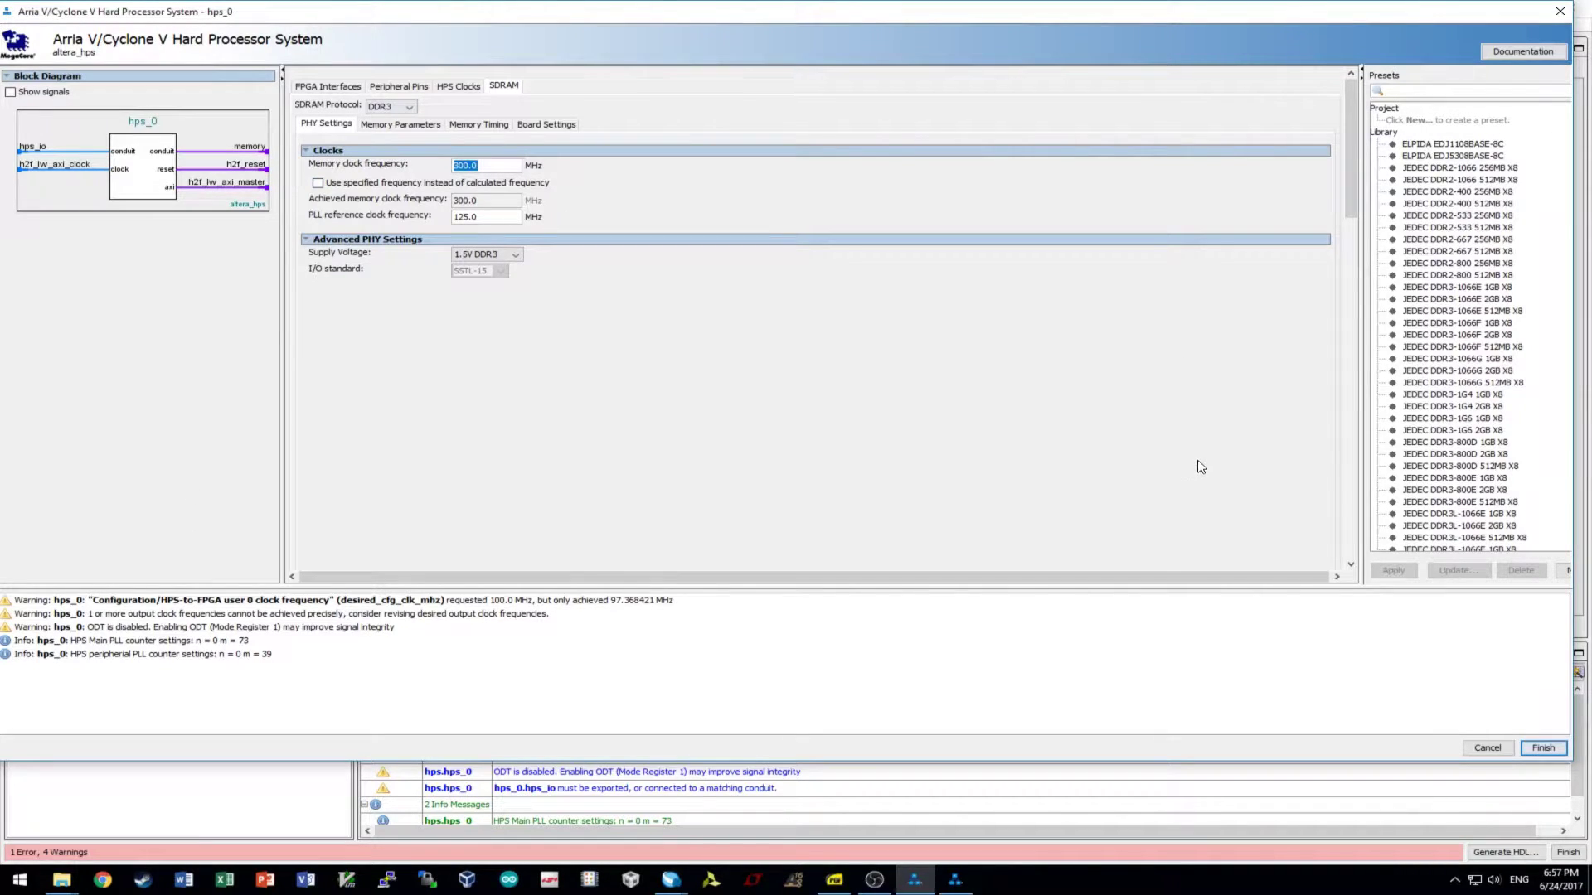
pyautogui.click(377, 125)
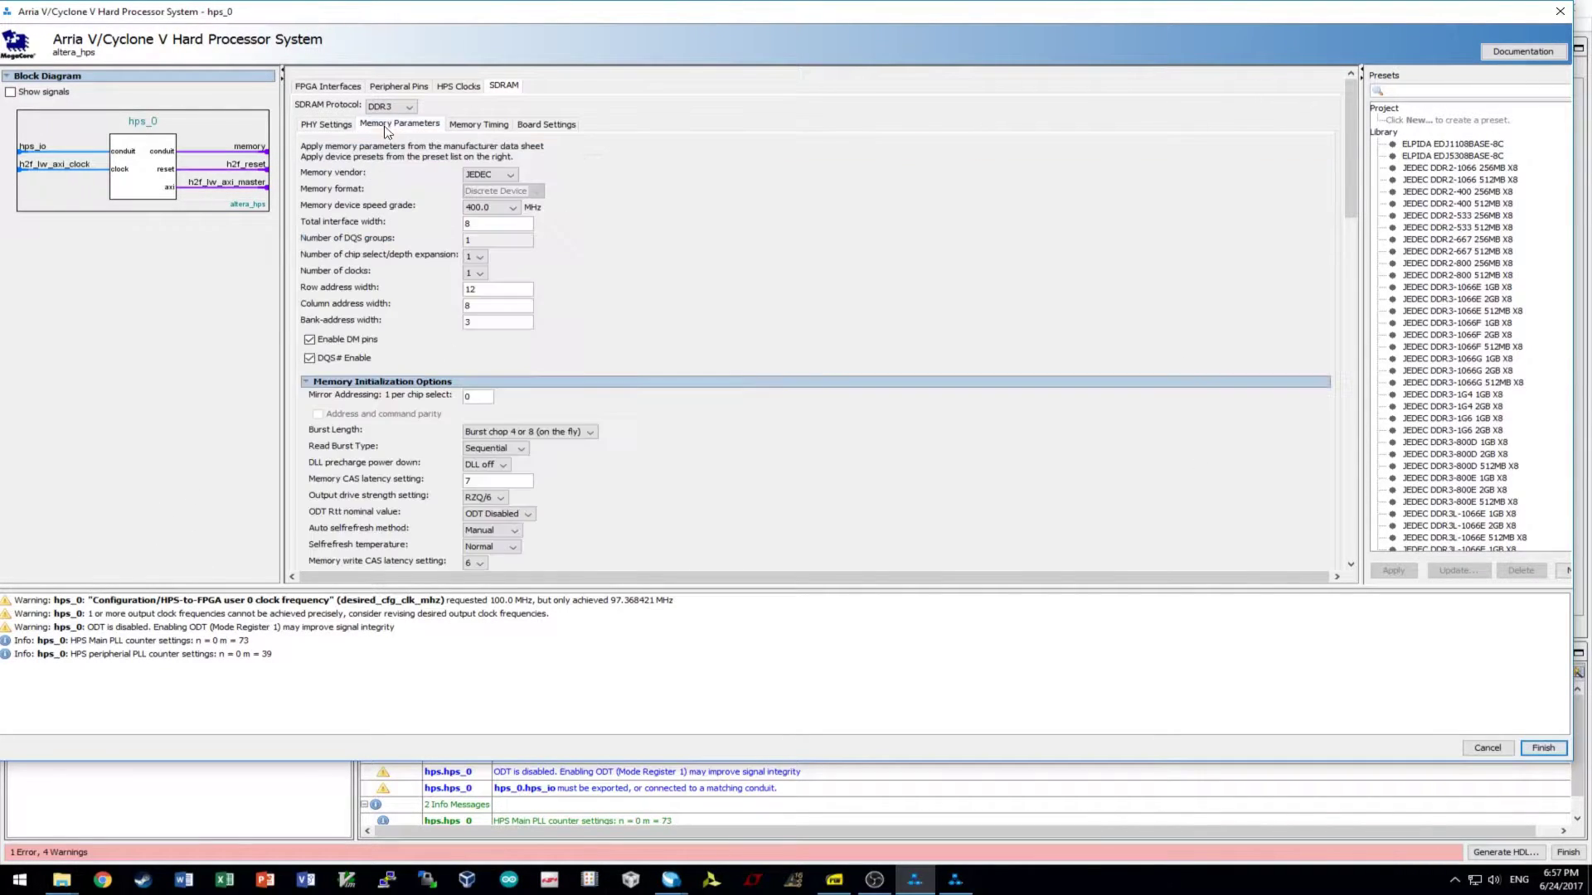
pyautogui.click(481, 124)
pyautogui.click(546, 126)
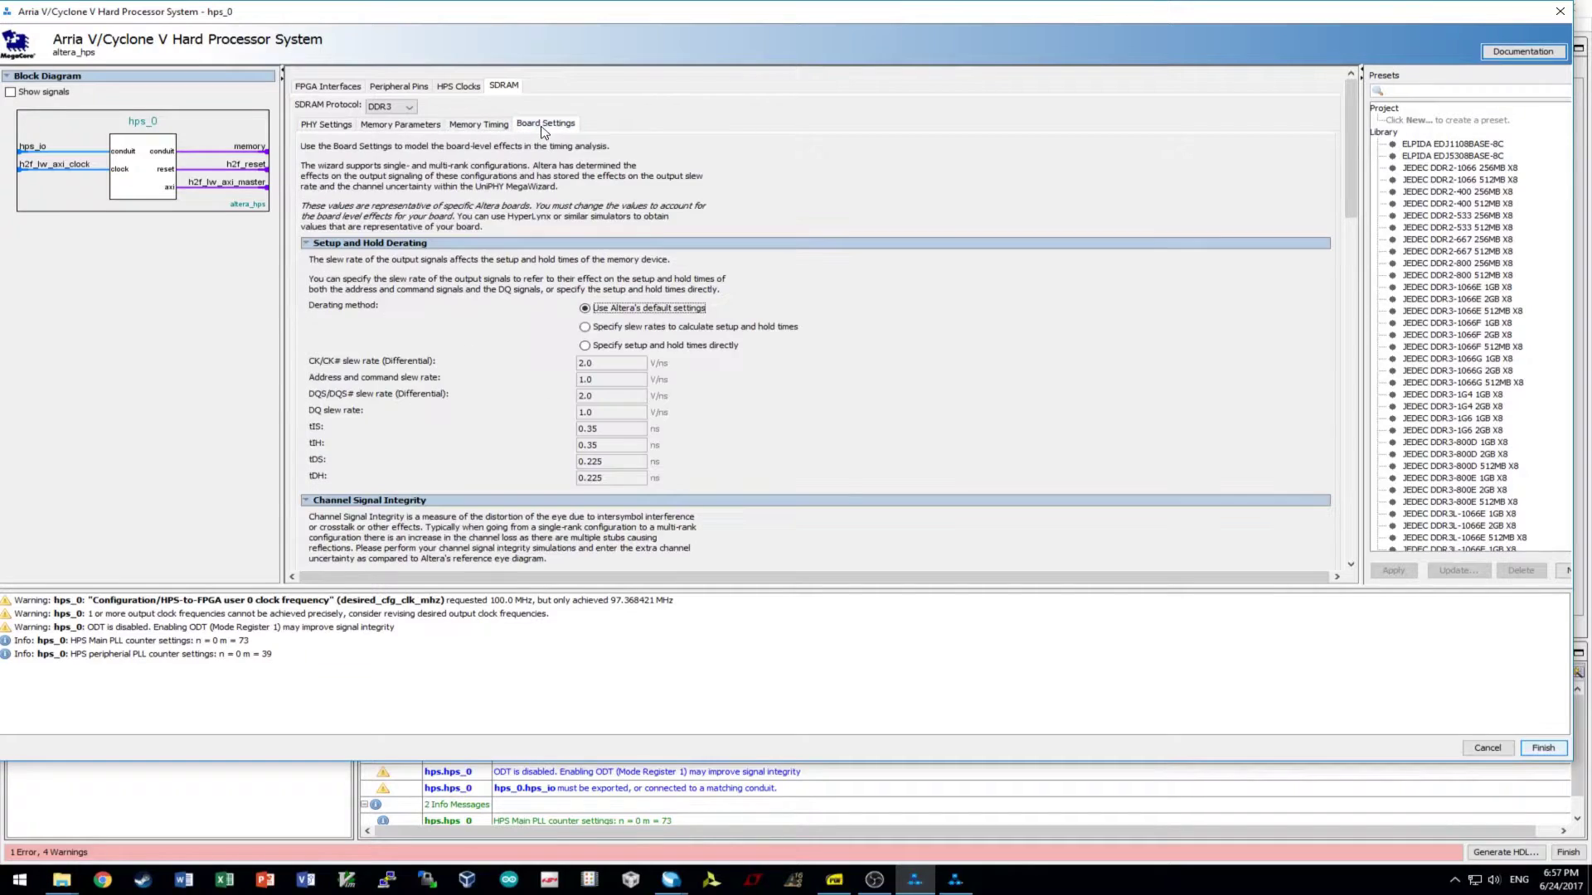
pyautogui.click(326, 125)
pyautogui.doubleClick(506, 168)
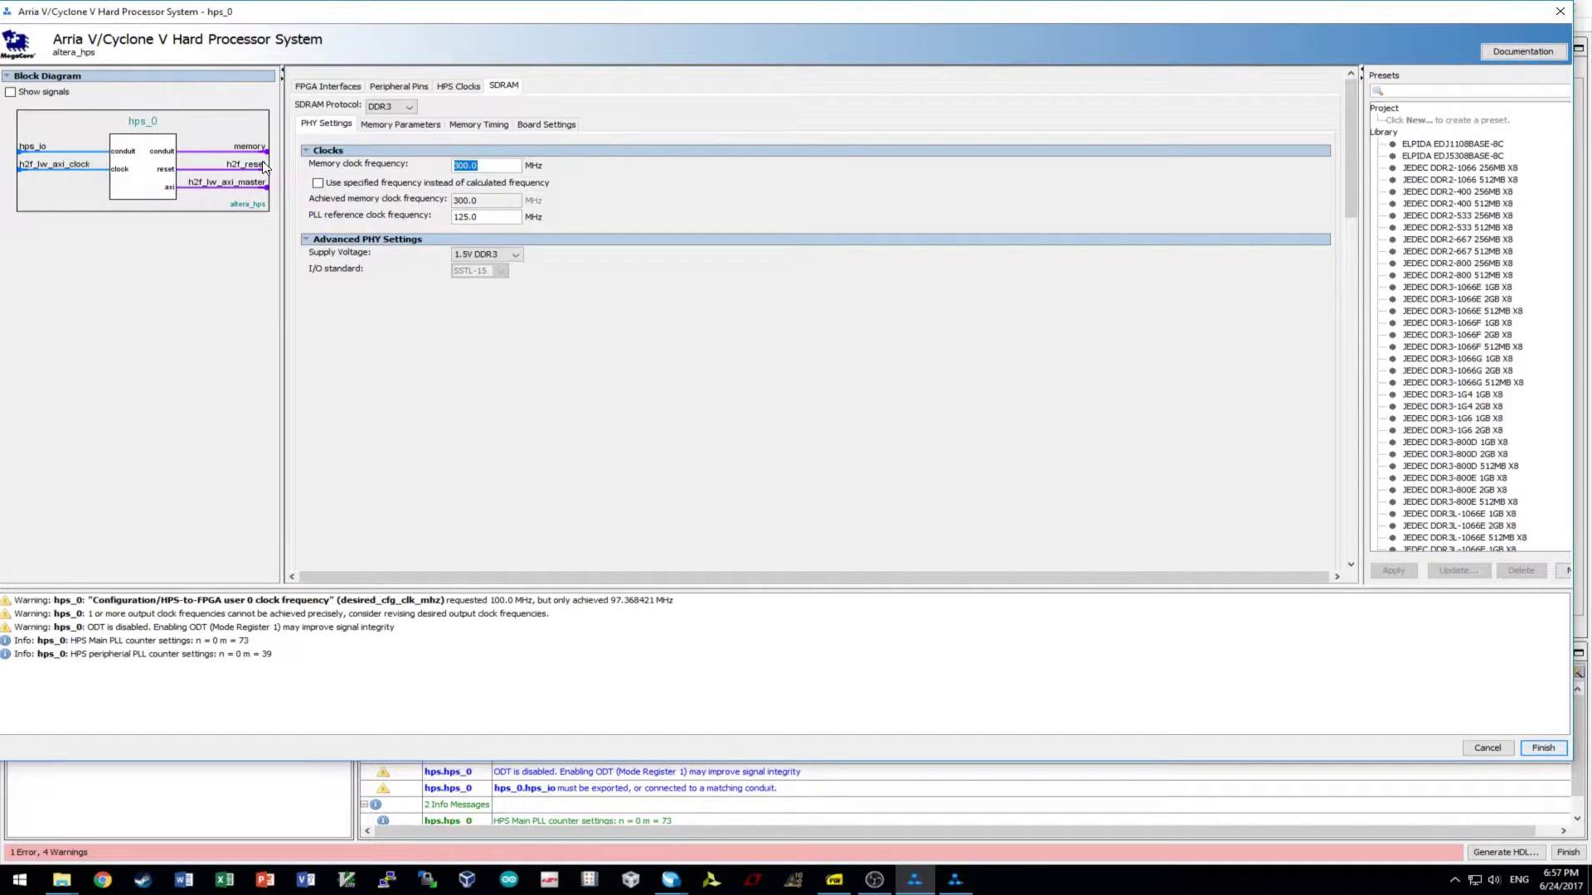
pyautogui.write('400')
pyautogui.click(505, 218)
pyautogui.doubleClick(488, 217)
pyautogui.write('25')
# - Choose Micron as the DDR3 memory vendor in Memory Parameters
pyautogui.click(400, 124)
pyautogui.click(328, 123)
pyautogui.click(400, 125)
pyautogui.click(489, 175)
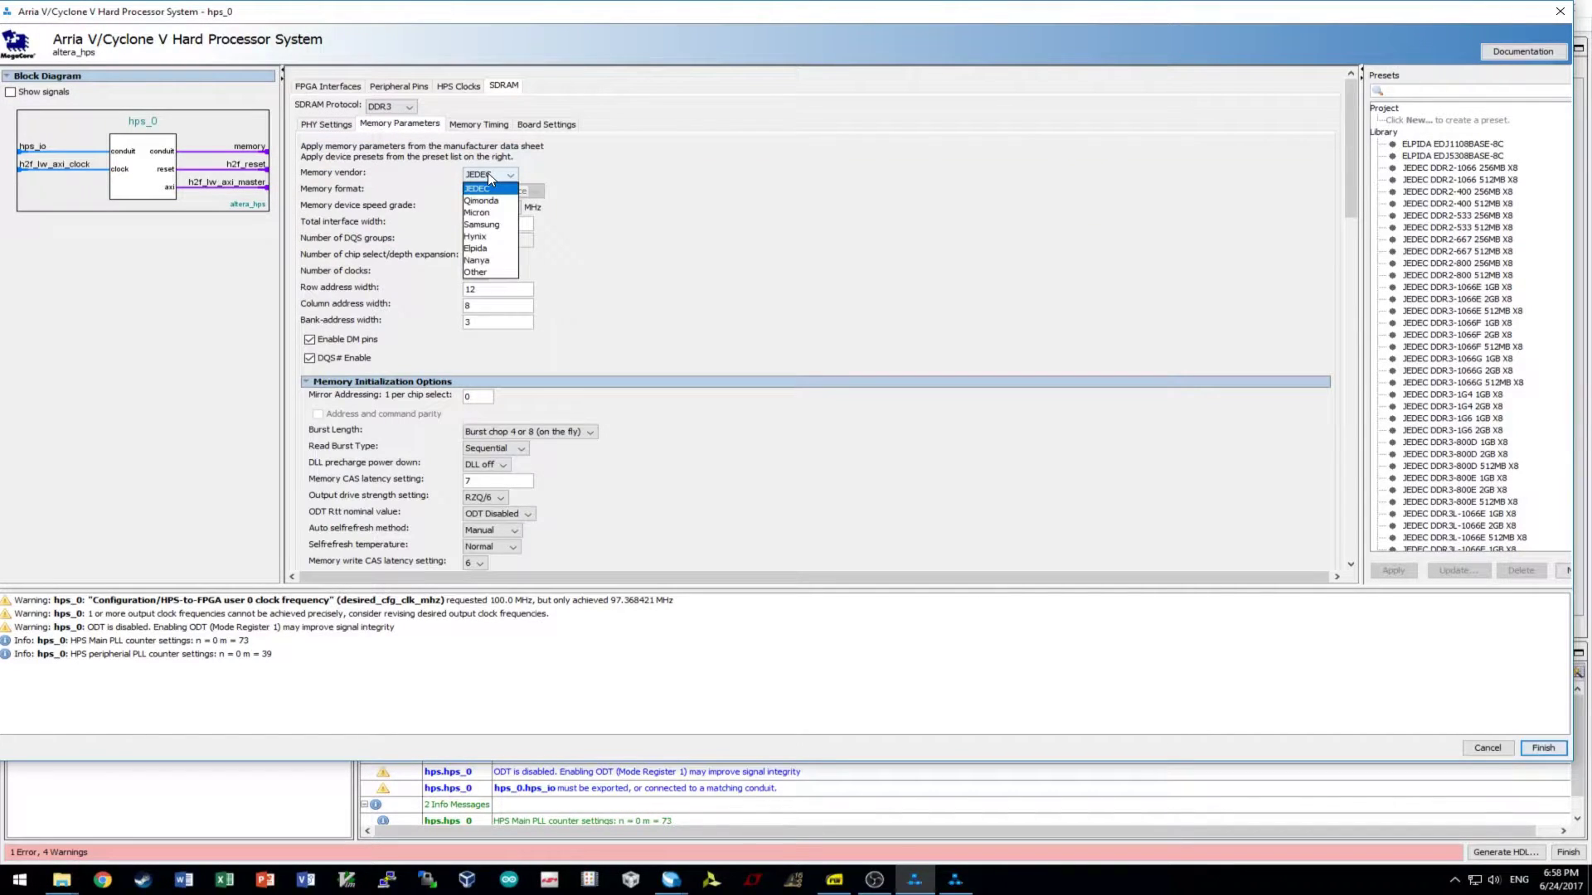
pyautogui.click(493, 213)
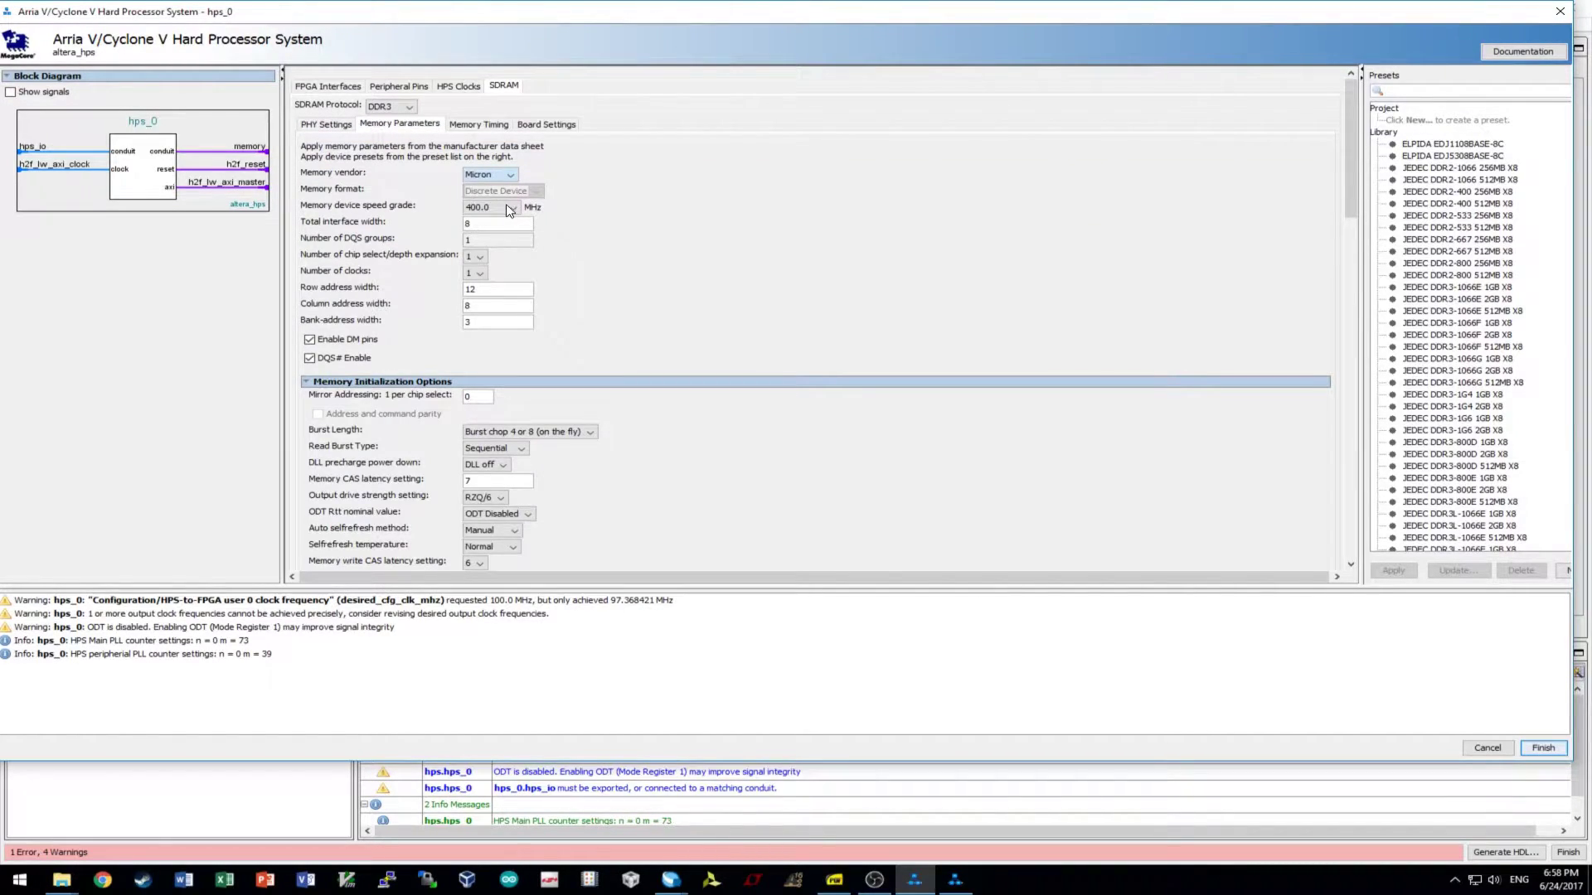
# - Set total interface width 32, row address width 15 and column address width 10
pyautogui.doubleClick(519, 223)
pyautogui.write('42')
pyautogui.press('BackSpace')
pyautogui.press('BackSpace')
pyautogui.write('32')
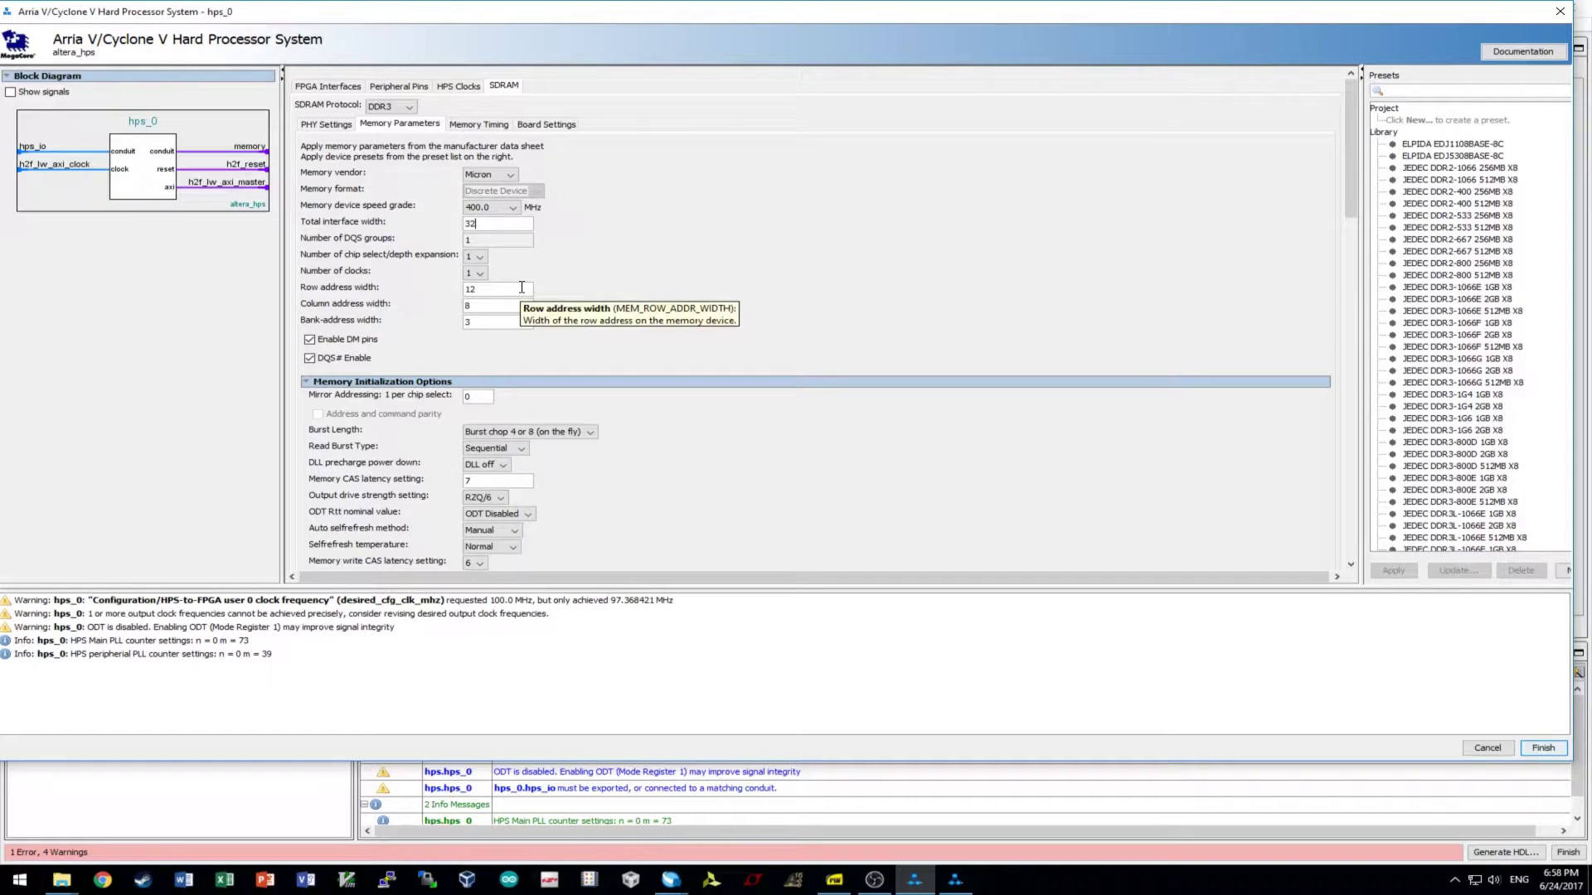
pyautogui.click(523, 288)
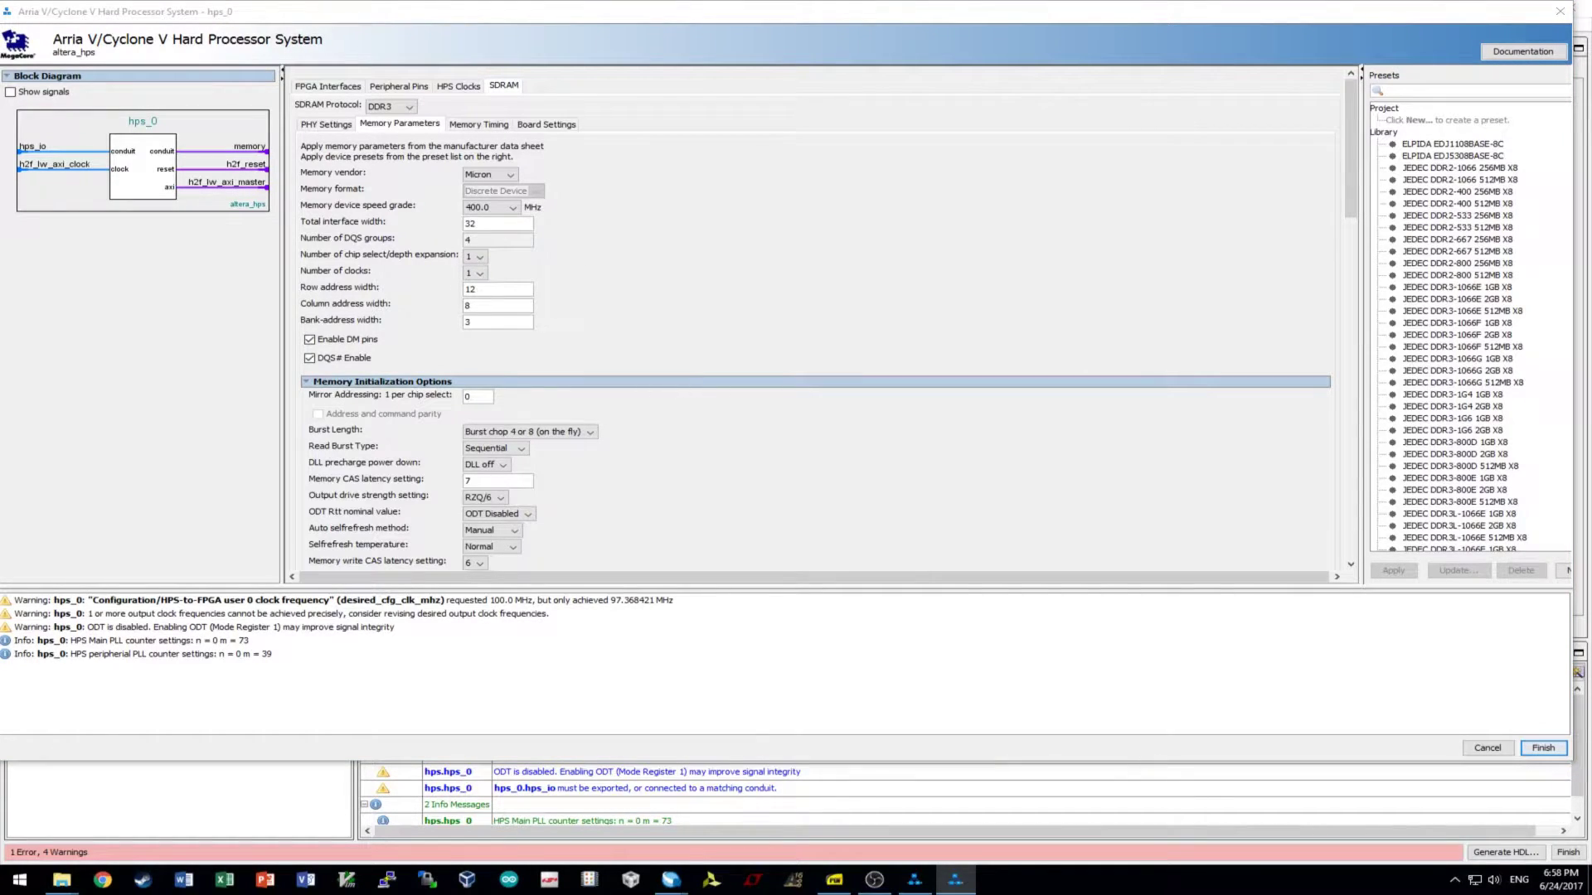
pyautogui.moveTo(502, 288); pyautogui.dragTo(424, 295)
pyautogui.write('15')
pyautogui.click(512, 307)
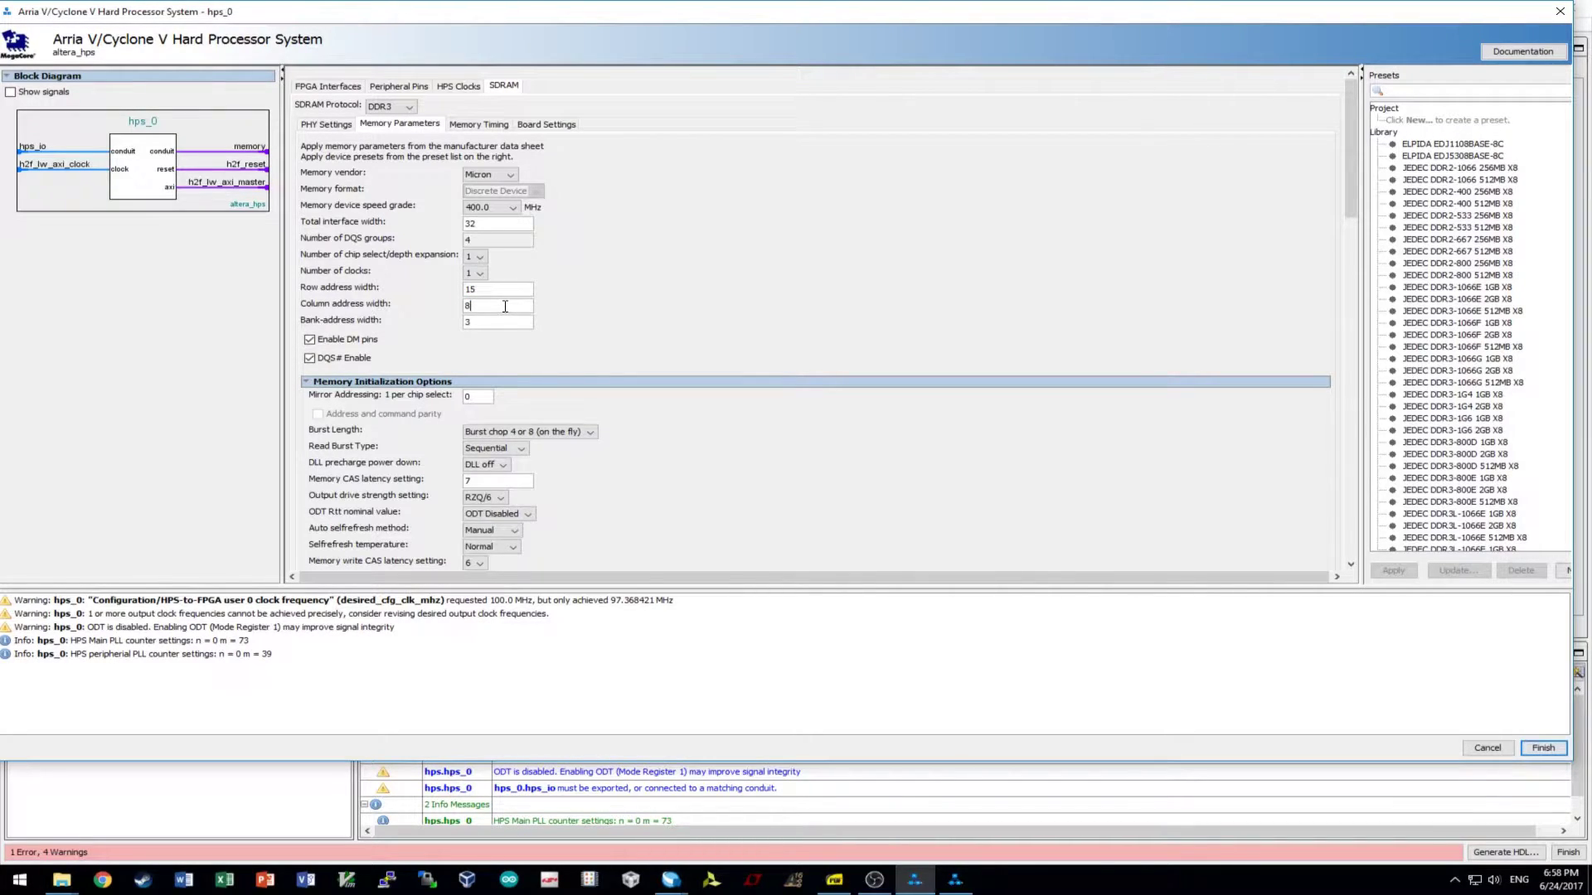
pyautogui.moveTo(505, 307); pyautogui.dragTo(452, 310)
pyautogui.write('10')
pyautogui.click(515, 320)
pyautogui.click(475, 395)
# - Set memory CAS latency to 11 and ODT Rtt nominal value to RZQ/6
pyautogui.doubleClick(509, 479)
pyautogui.write('11')
pyautogui.click(518, 324)
pyautogui.click(514, 515)
pyautogui.click(485, 563)
# - Set the memory write CAS latency to 7
pyautogui.scroll(-5, 746, 455)
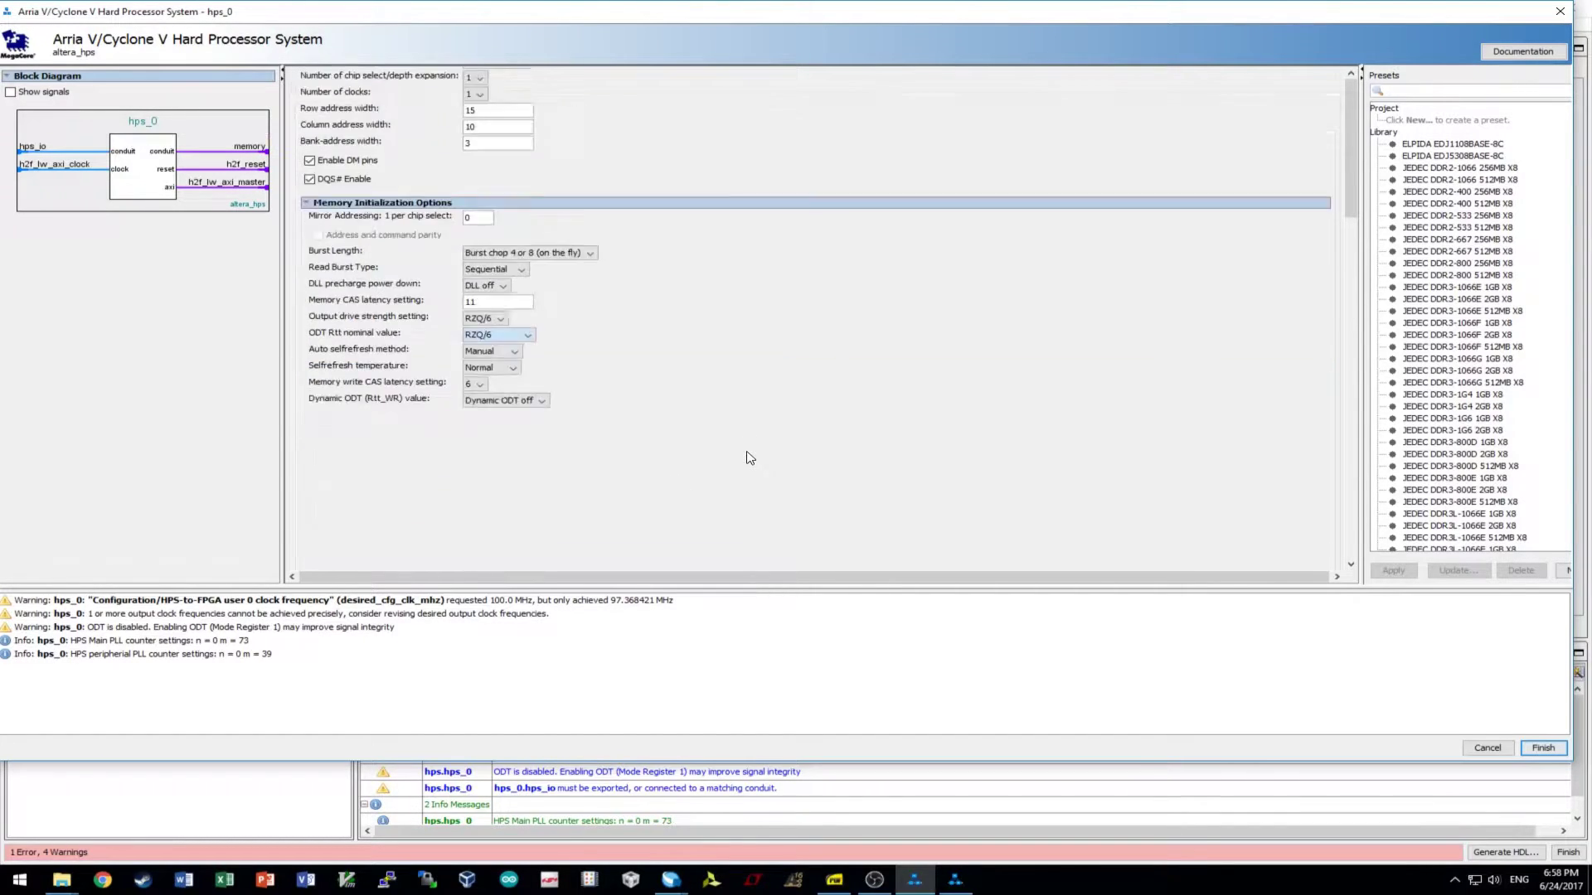
pyautogui.click(469, 296)
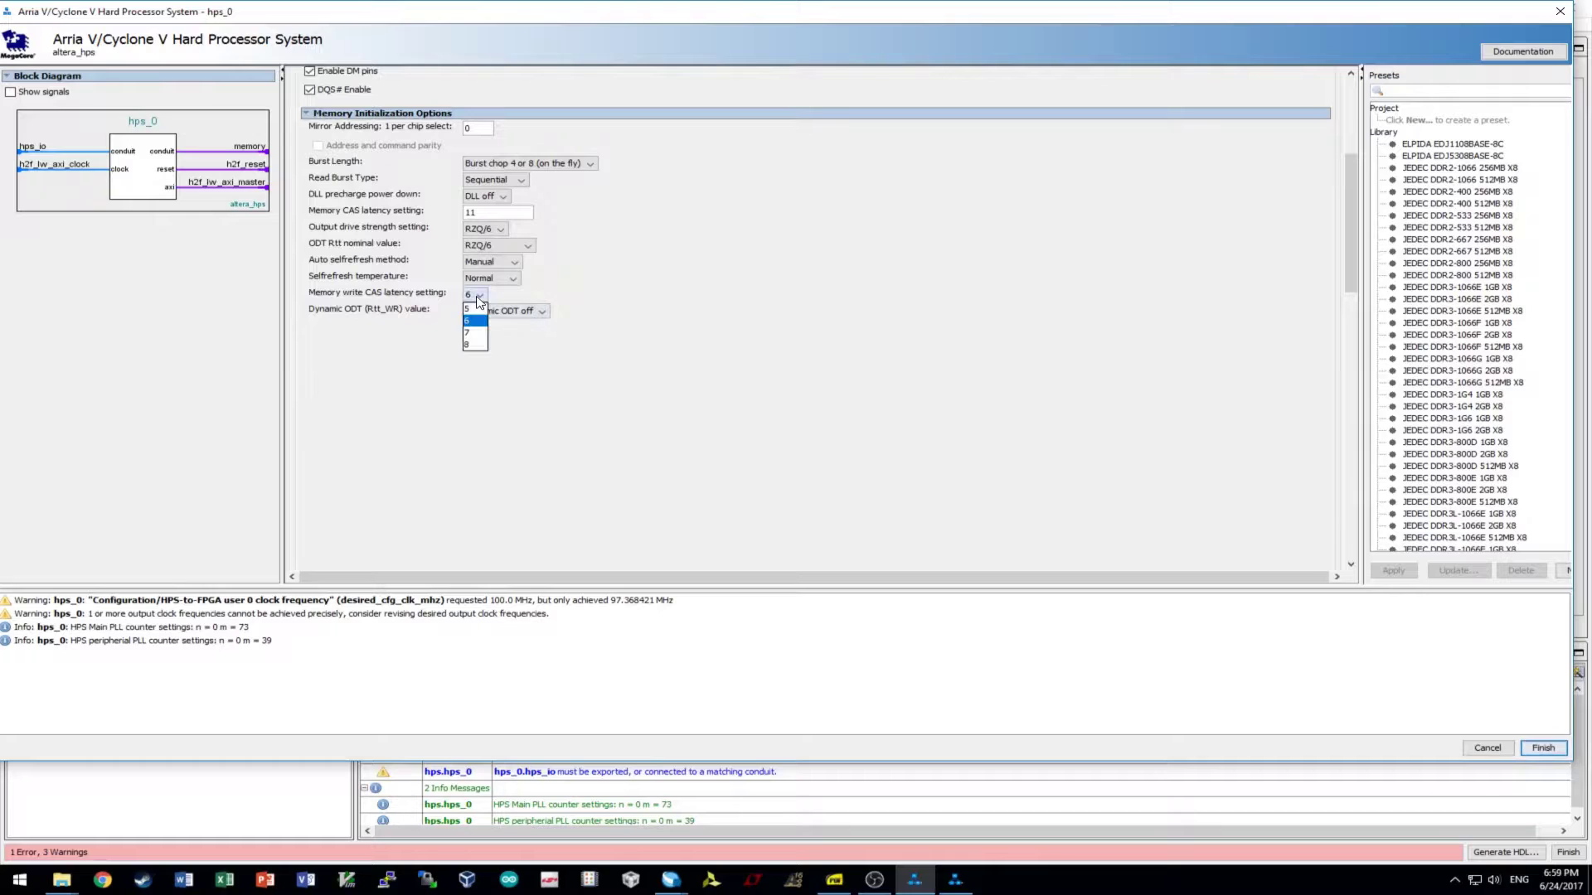
pyautogui.click(475, 332)
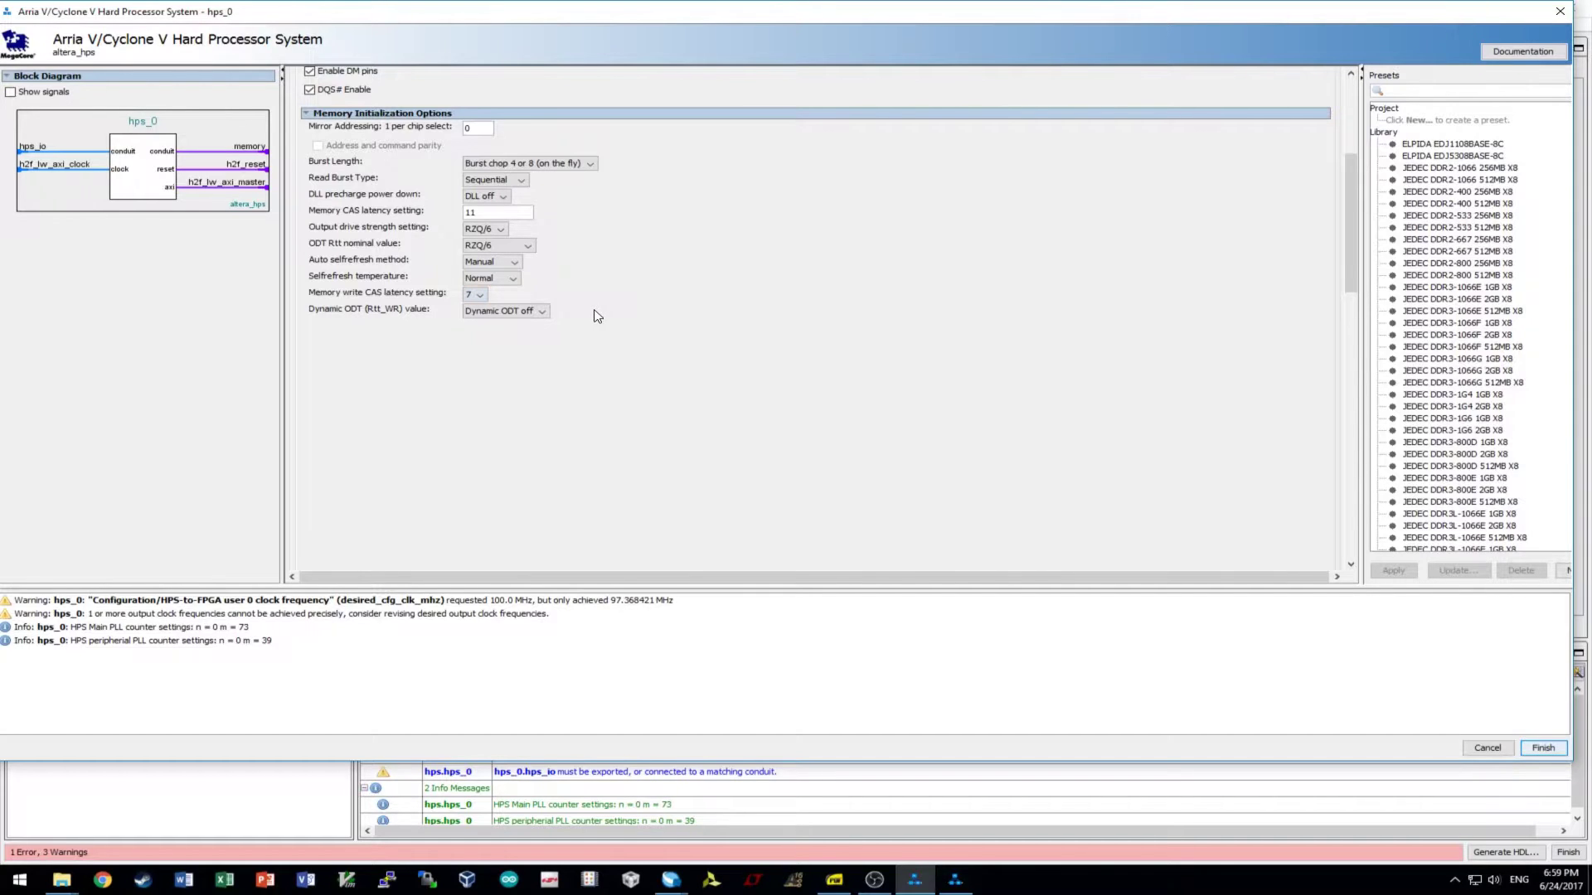
pyautogui.scroll(3, 735, 335)
pyautogui.scroll(2, 735, 335)
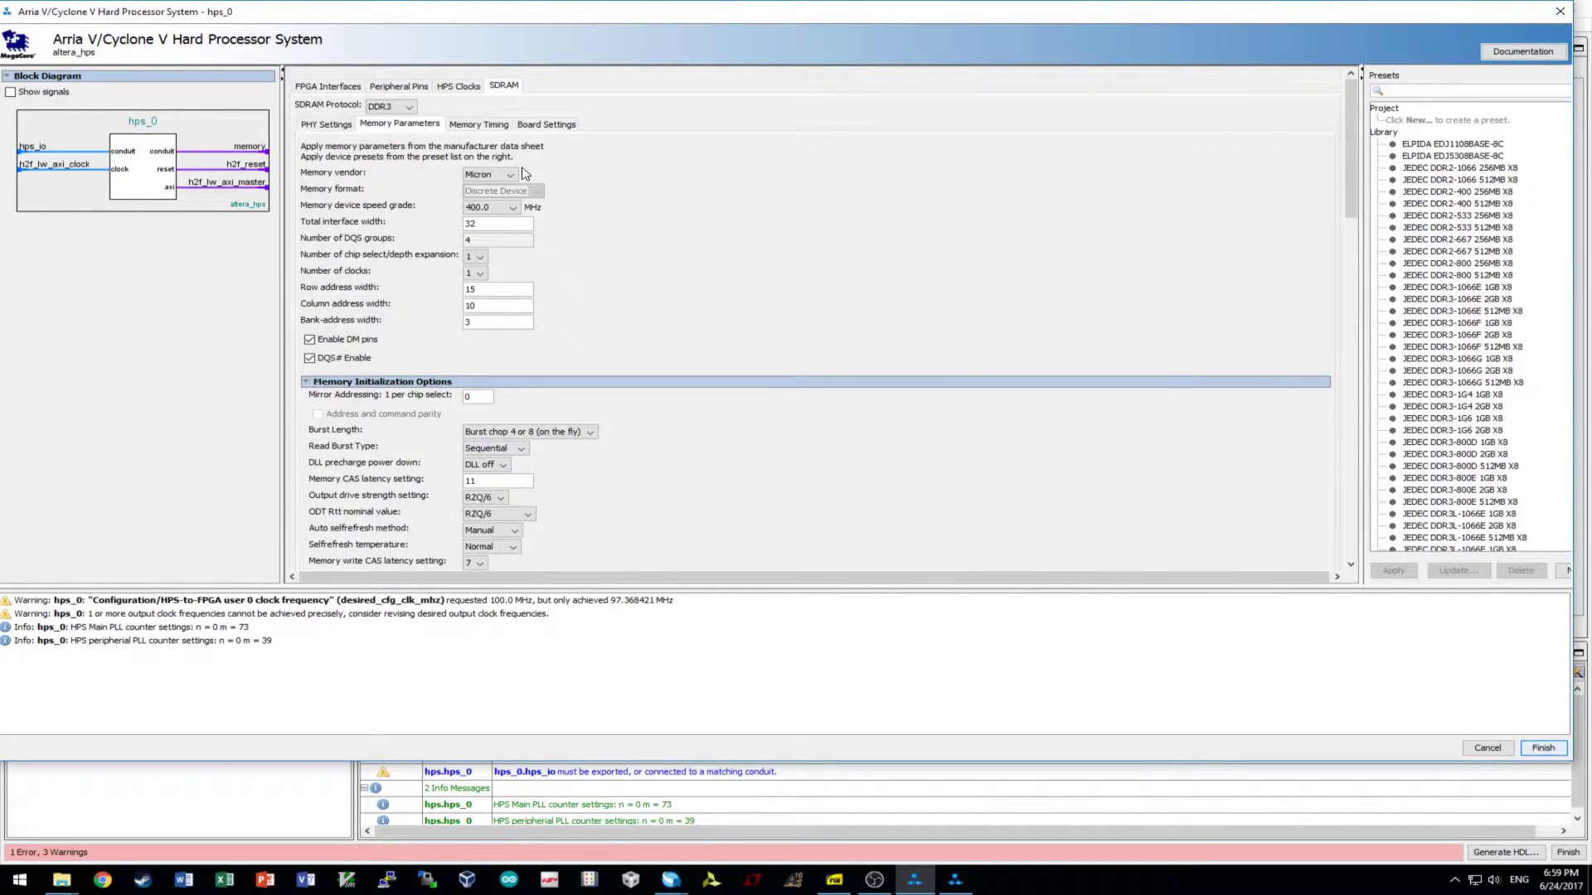
# - On Memory Timing, enter tIS 190, tIH 140, tDS 30, tDH 65, tDQSQ and tDQSCK 255
pyautogui.click(455, 130)
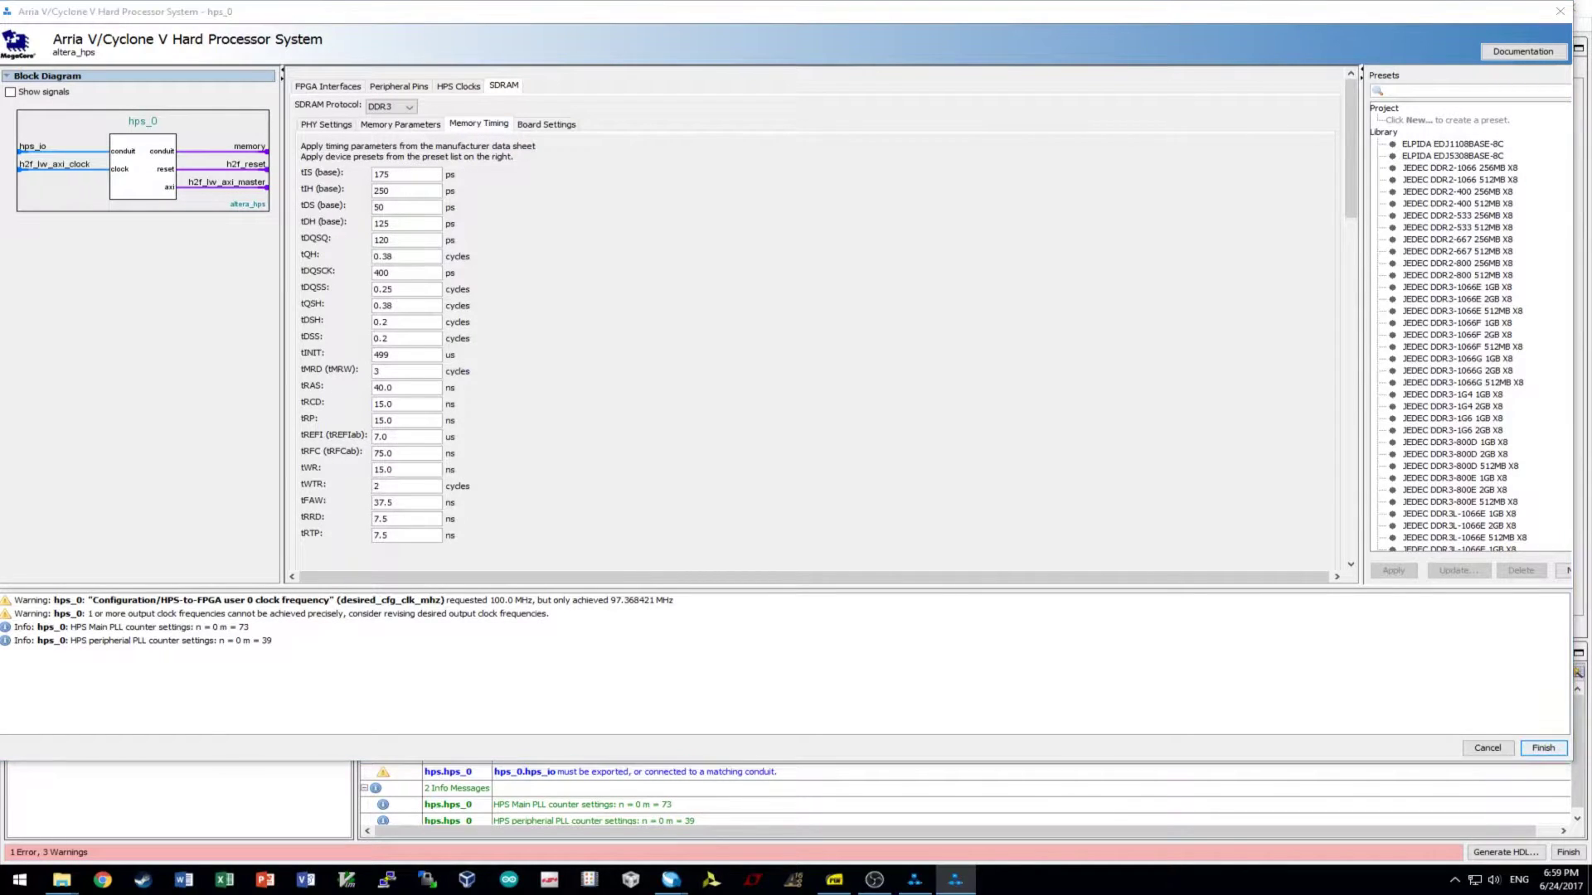
pyautogui.click(409, 180)
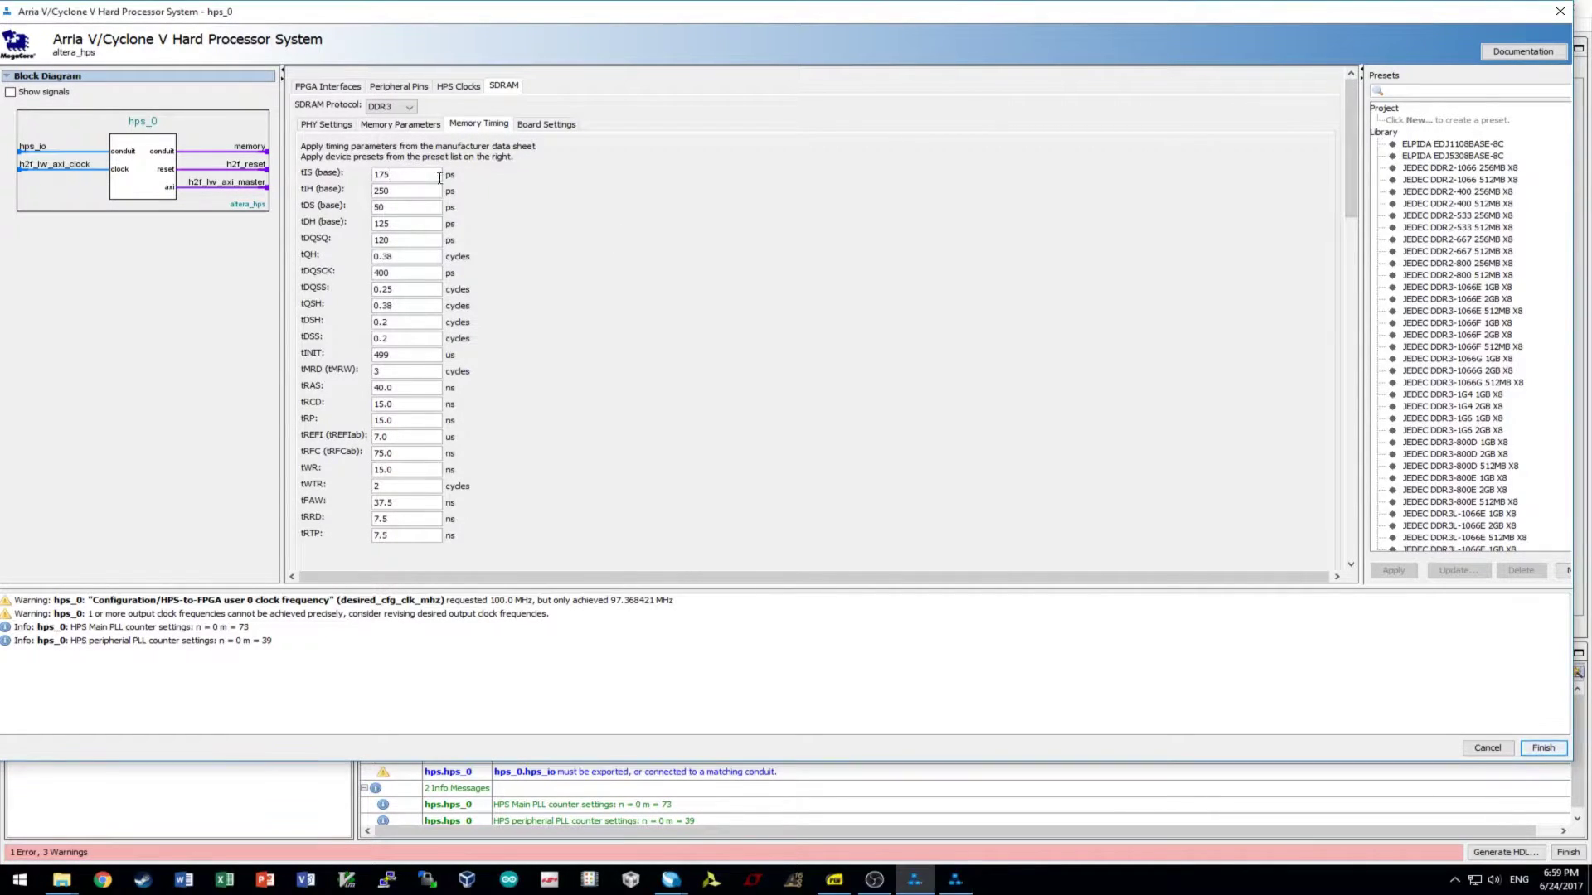
pyautogui.moveTo(422, 175); pyautogui.dragTo(195, 176)
pyautogui.write('190')
pyautogui.press('Tab')
pyautogui.press('BackSpace')
pyautogui.press('BackSpace')
pyautogui.press('BackSpace')
pyautogui.write('140')
pyautogui.press('BackSpace')
pyautogui.press('BackSpace')
pyautogui.write('30')
pyautogui.press('BackSpace')
pyautogui.press('BackSpace')
pyautogui.press('BackSpace')
pyautogui.write('65')
pyautogui.press('BackSpace')
pyautogui.write('5')
pyautogui.press('BackSpace')
pyautogui.press('BackSpace')
pyautogui.press('BackSpace')
pyautogui.write('255')
# - Enter the tQSH, tINIT 500 and tRAS 35.0 timing values
pyautogui.press('Tab')
pyautogui.press('Tab')
pyautogui.press('BackSpace')
pyautogui.press('BackSpace')
pyautogui.write('4')
pyautogui.press('Tab')
pyautogui.press('BackSpace')
pyautogui.press('BackSpace')
pyautogui.click(423, 323)
pyautogui.press('BackSpace')
pyautogui.write('2')
pyautogui.hotkey('shift', 'Home')
pyautogui.write('500')
pyautogui.press('Tab')
# - Enter tRCD 13.75 ns, tRP, tREFI, tRFC 260.0 ns, tWTR 4 and tFAW 45.0 ns
pyautogui.press('Tab')
pyautogui.press('BackSpace')
pyautogui.press('BackSpace')
pyautogui.press('BackSpace')
pyautogui.press('BackSpace')
pyautogui.write('35.0')
pyautogui.press('Tab')
pyautogui.press('BackSpace')
pyautogui.press('BackSpace')
pyautogui.press('BackSpace')
pyautogui.press('BackSpace')
pyautogui.write('13.75')
pyautogui.press('Tab')
pyautogui.press('BackSpace')
pyautogui.press('BackSpace')
pyautogui.press('BackSpace')
pyautogui.write('3.75')
pyautogui.press('Tab')
pyautogui.press('BackSpace')
pyautogui.write('8')
pyautogui.press('Tab')
pyautogui.press('BackSpace')
pyautogui.press('BackSpace')
pyautogui.press('BackSpace')
pyautogui.press('BackSpace')
pyautogui.write('260.0')
pyautogui.press('Tab')
pyautogui.press('Tab')
pyautogui.press('BackSpace')
pyautogui.write('4')
pyautogui.press('Tab')
pyautogui.press('BackSpace')
pyautogui.press('BackSpace')
pyautogui.press('BackSpace')
pyautogui.press('BackSpace')
pyautogui.write('45.0')
pyautogui.press('Tab')
# - Show the HPS board settings and enter 0.03 and 0.02 in the CK delay fields
pyautogui.click(553, 126)
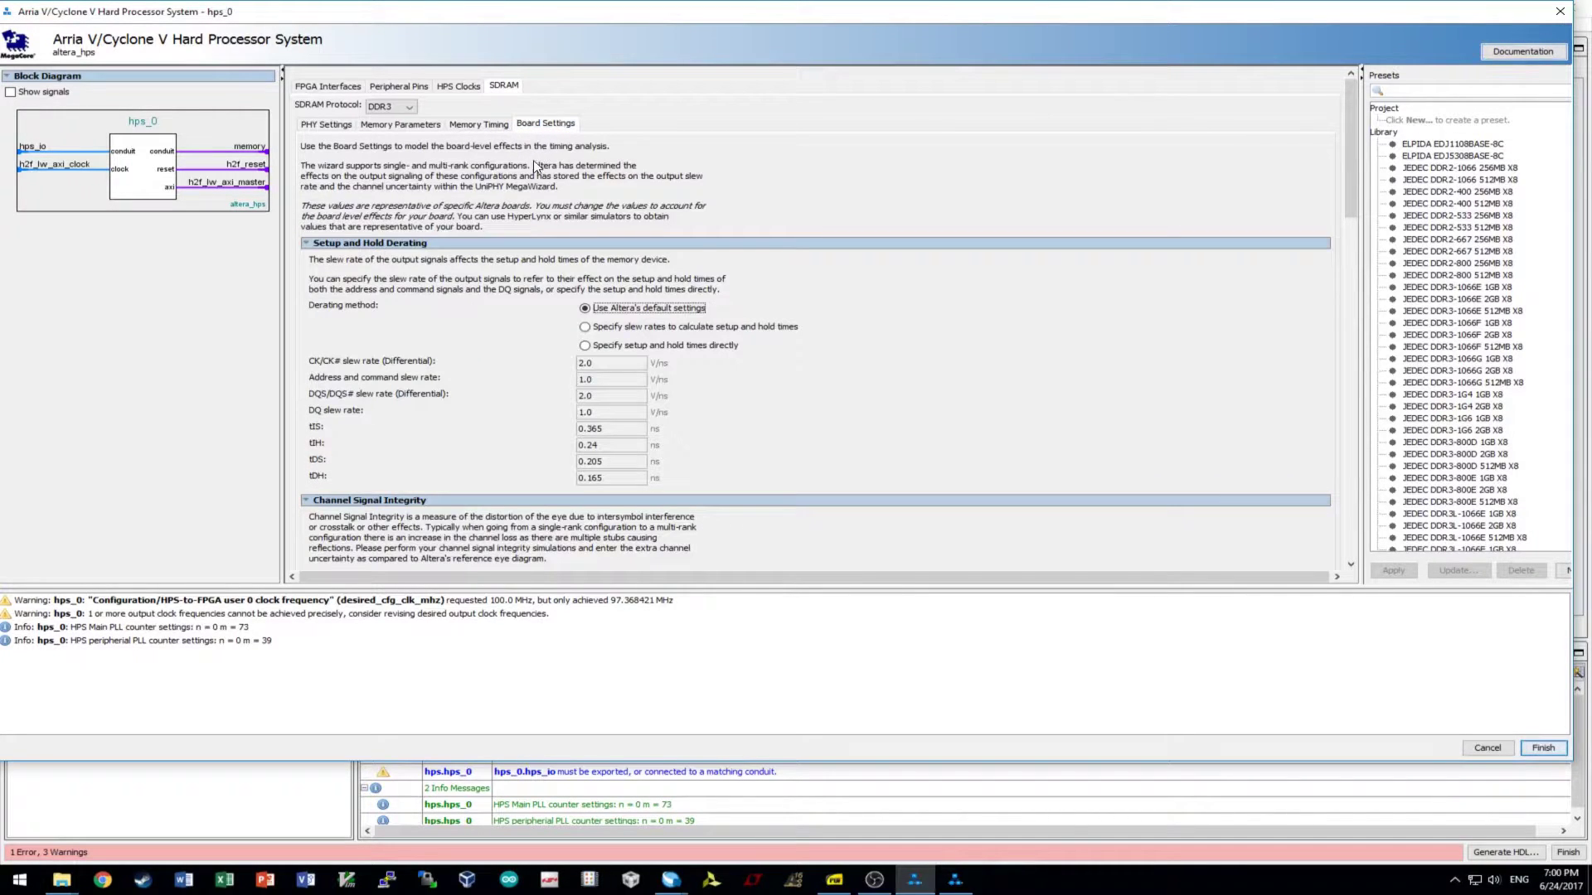
pyautogui.scroll(-10, 646, 332)
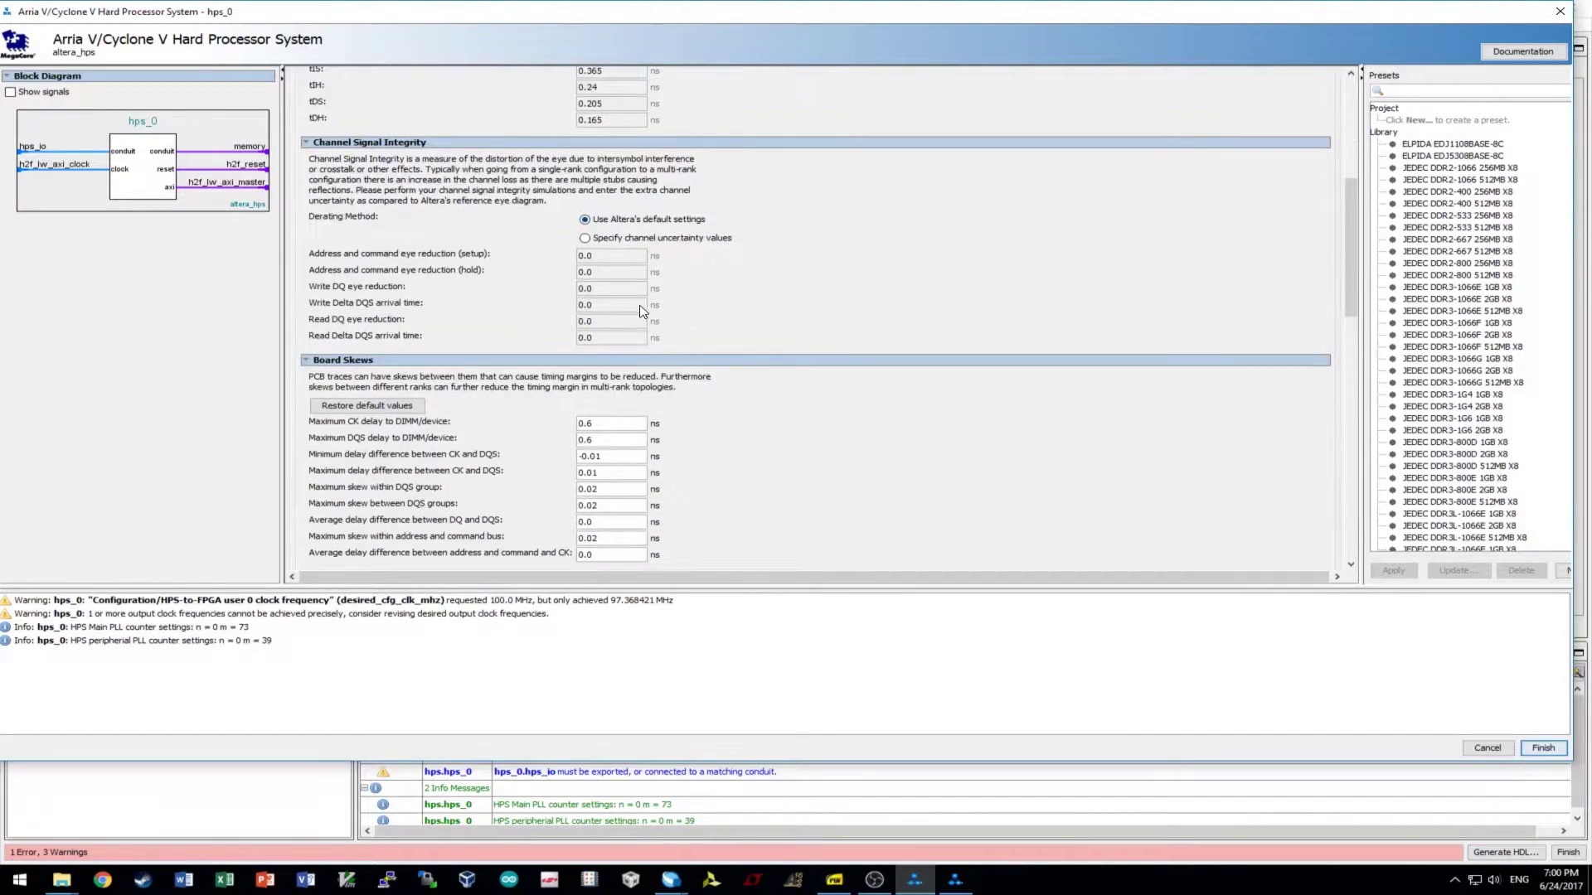
pyautogui.scroll(2, 692, 325)
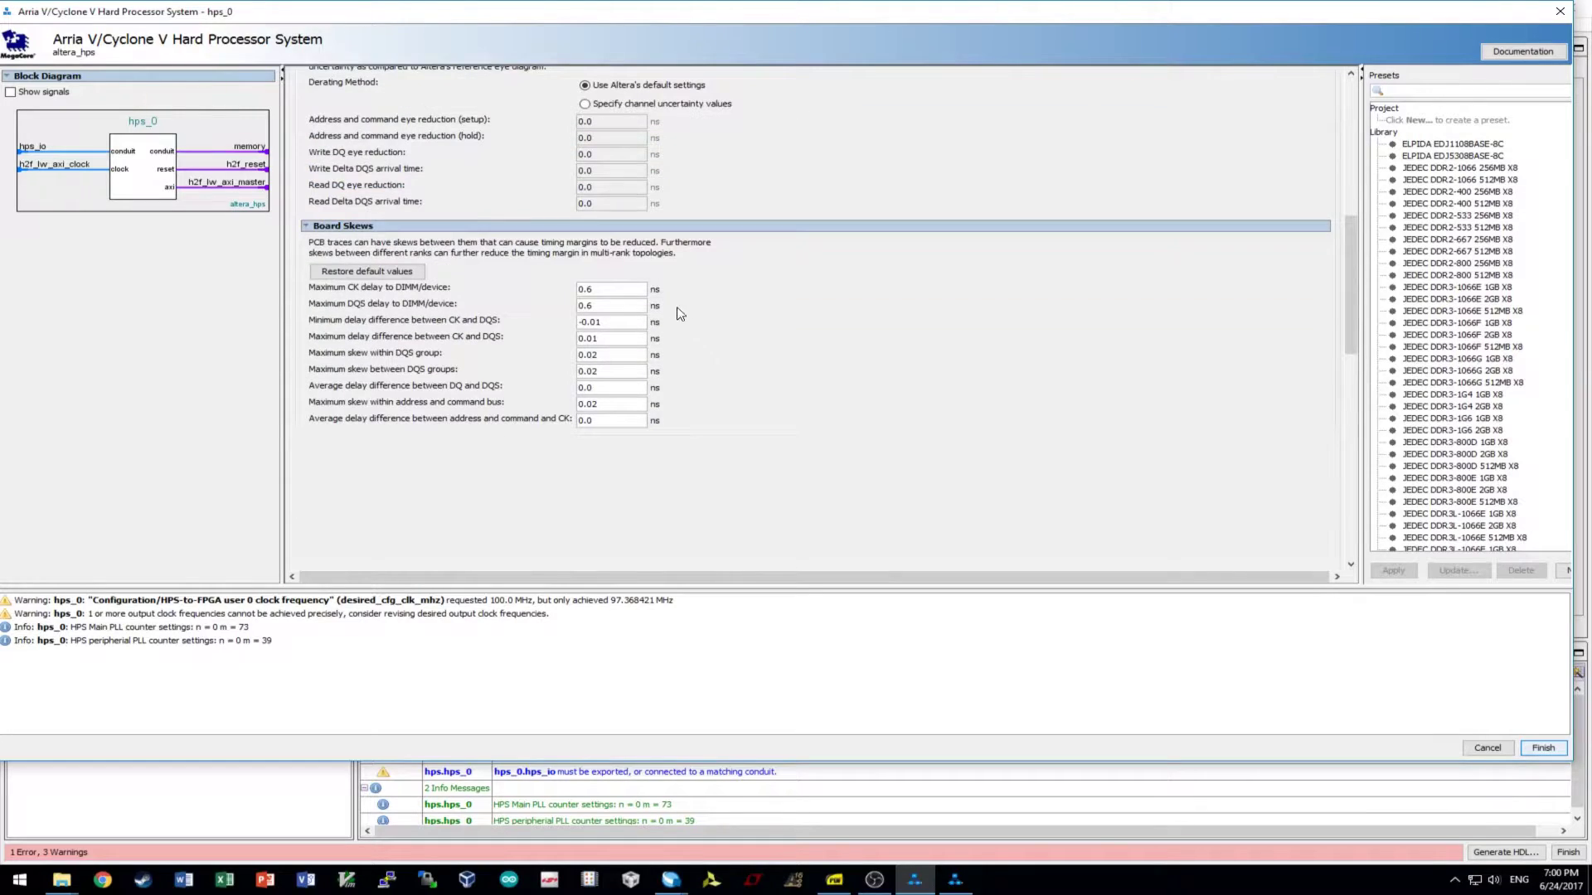
pyautogui.click(626, 292)
pyautogui.write('0.03')
pyautogui.press('Tab')
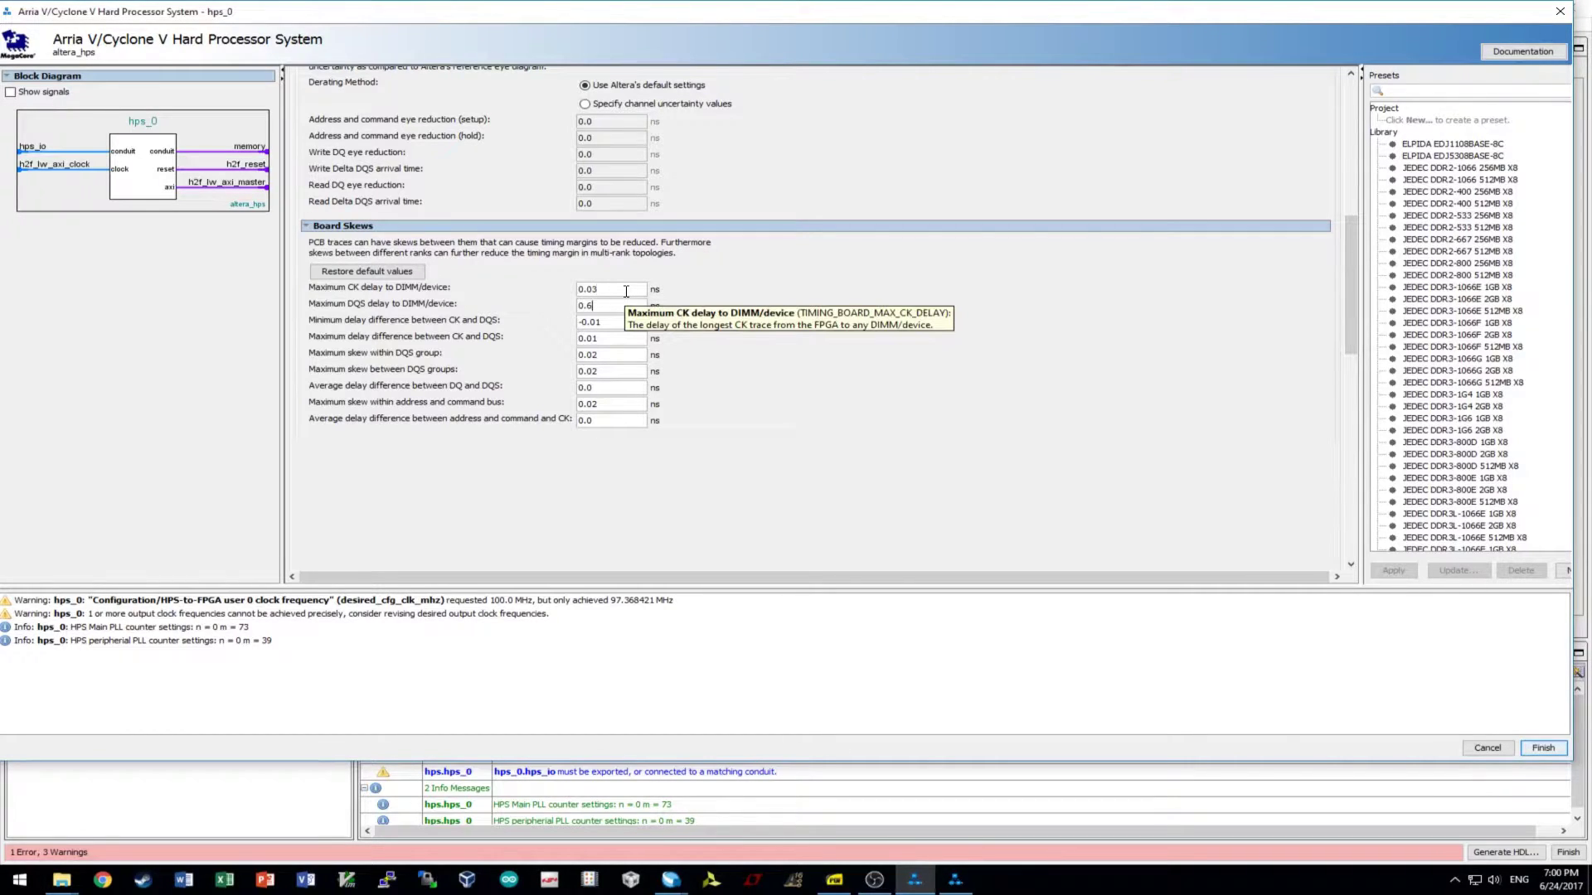
pyautogui.write('0.02')
pyautogui.press('Tab')
# - Update the CK-to-DQS delay fields, starting with 0.06, and correct the DQS group skew
pyautogui.press('BackSpace')
pyautogui.press('BackSpace')
pyautogui.press('BackSpace')
pyautogui.press('BackSpace')
pyautogui.press('BackSpace')
pyautogui.write('0.06')
pyautogui.press('Tab')
pyautogui.press('BackSpace')
pyautogui.press('BackSpace')
pyautogui.write('12')
pyautogui.press('Tab')
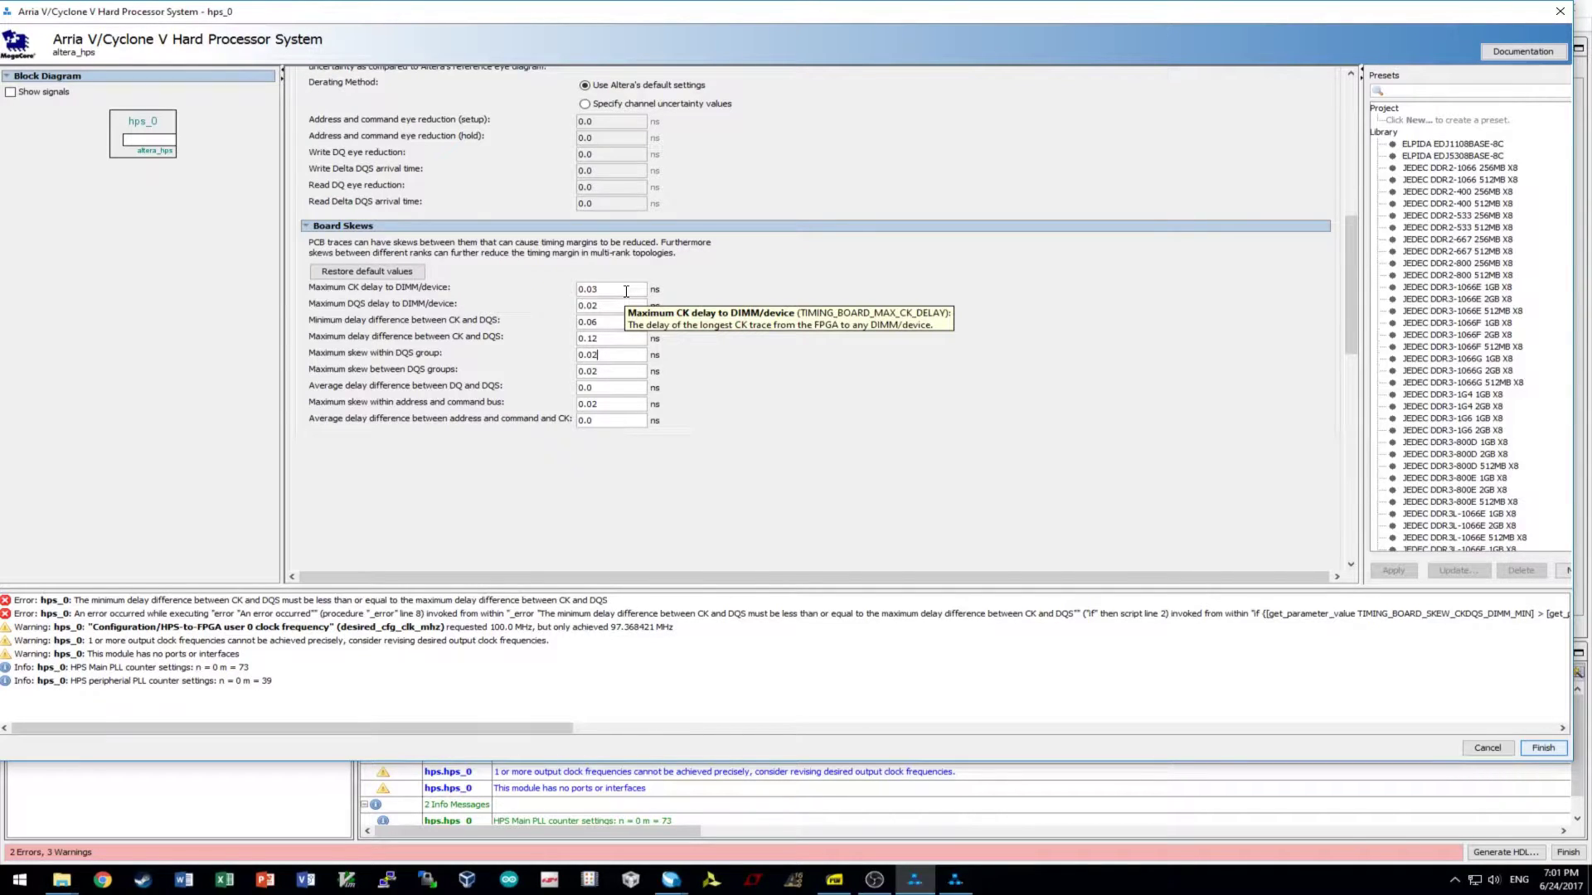
pyautogui.press('BackSpace')
pyautogui.write('1')
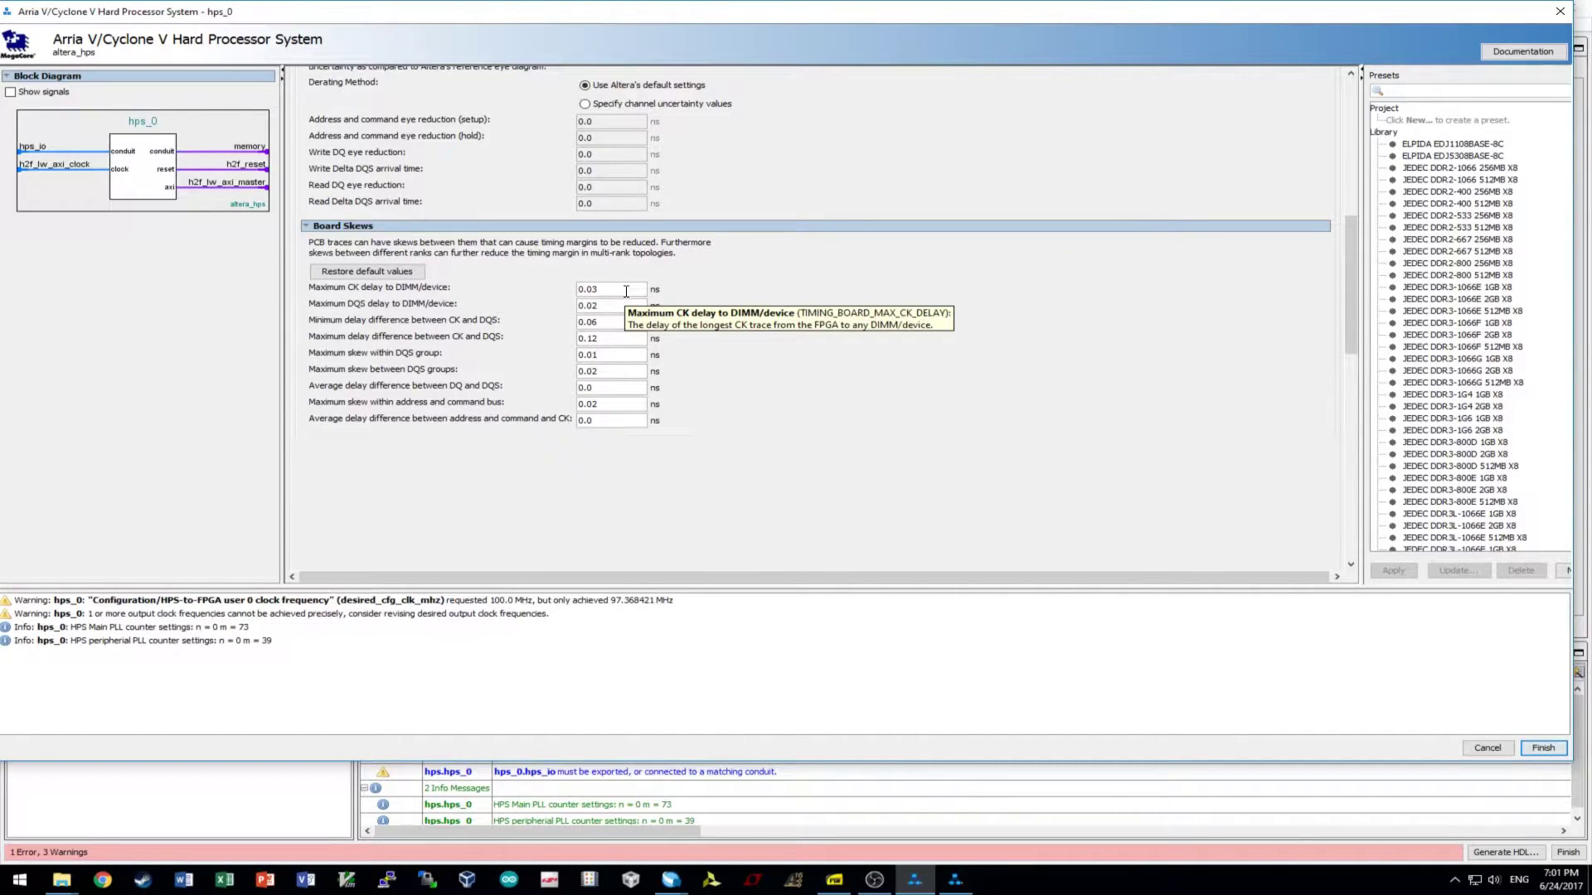
# - Set the maximum DQS group skew to 0.06 and DQ-to-DQS delay to 0.05, then finish
pyautogui.doubleClick(591, 371)
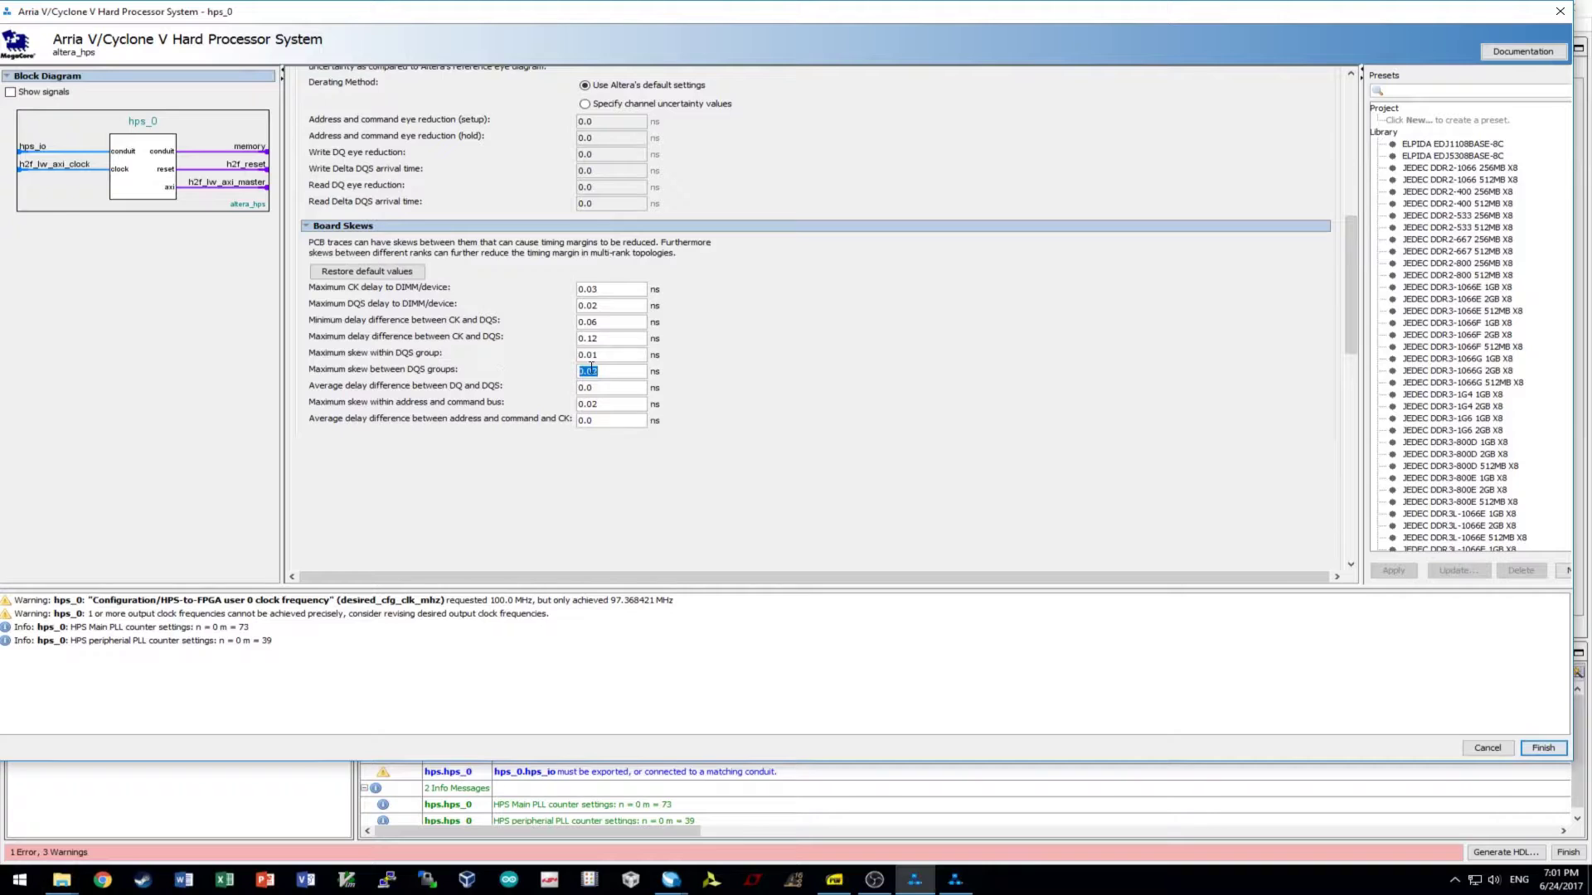
pyautogui.write('0.06')
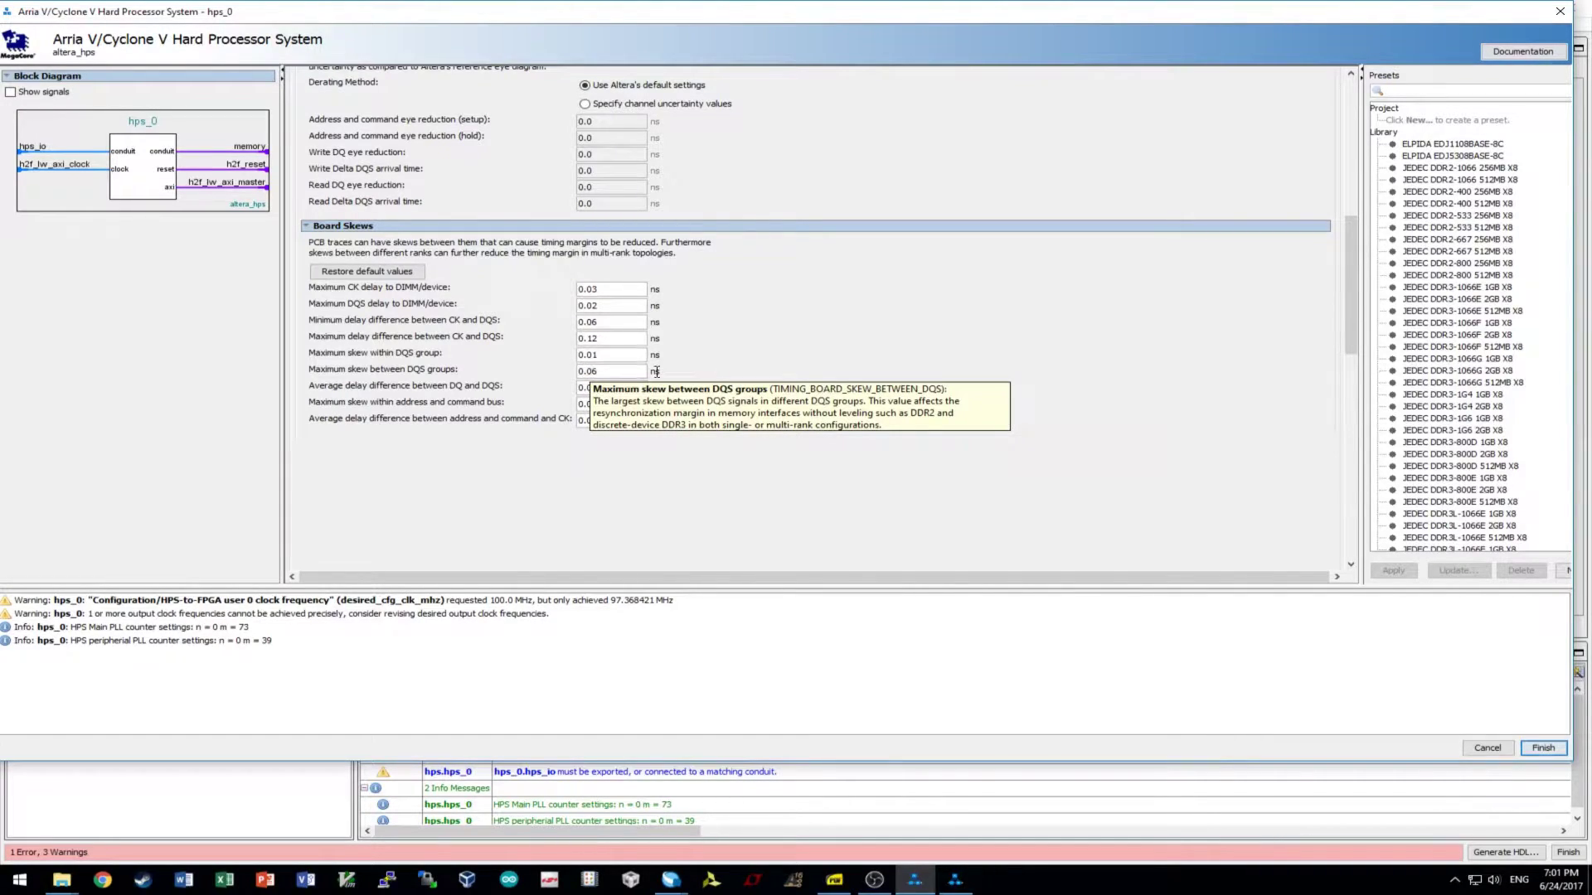
pyautogui.click(627, 394)
pyautogui.write('5')
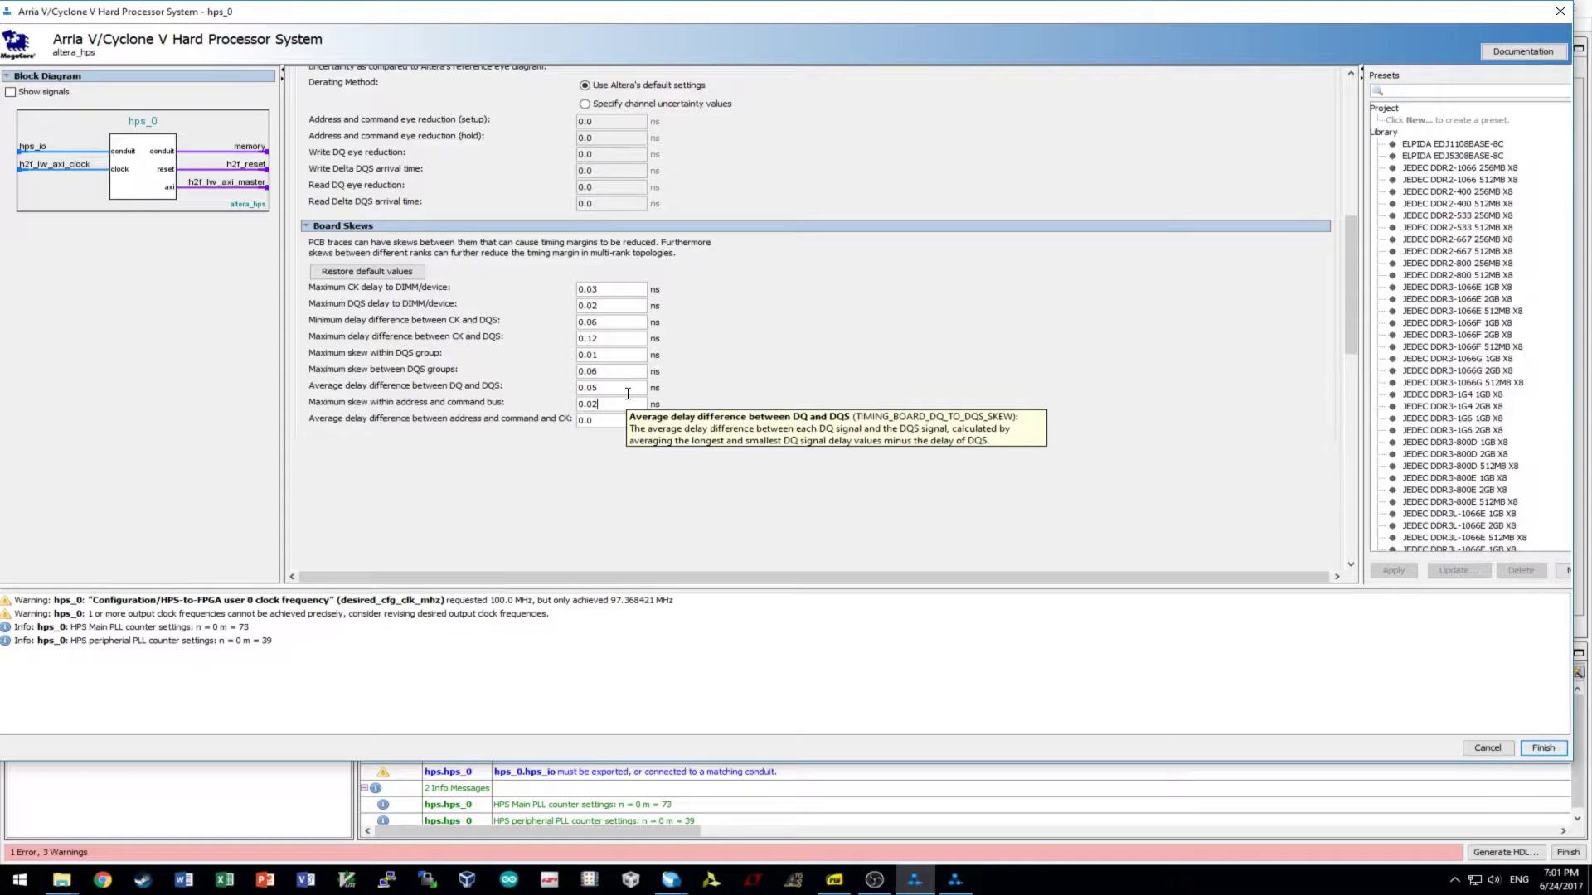
pyautogui.write('1')
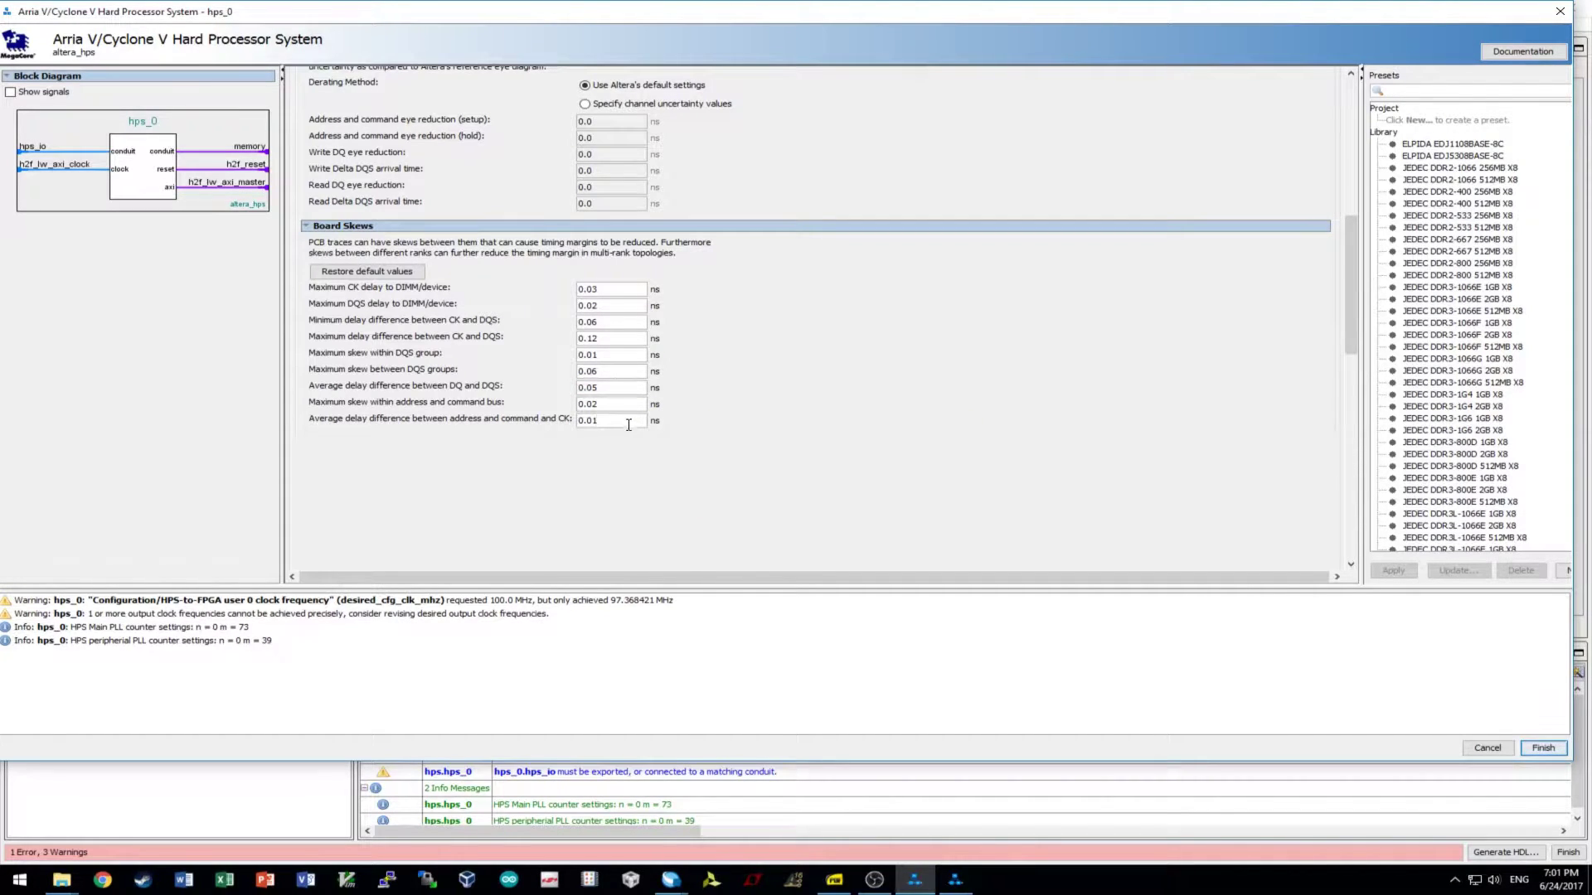
pyautogui.click(1546, 749)
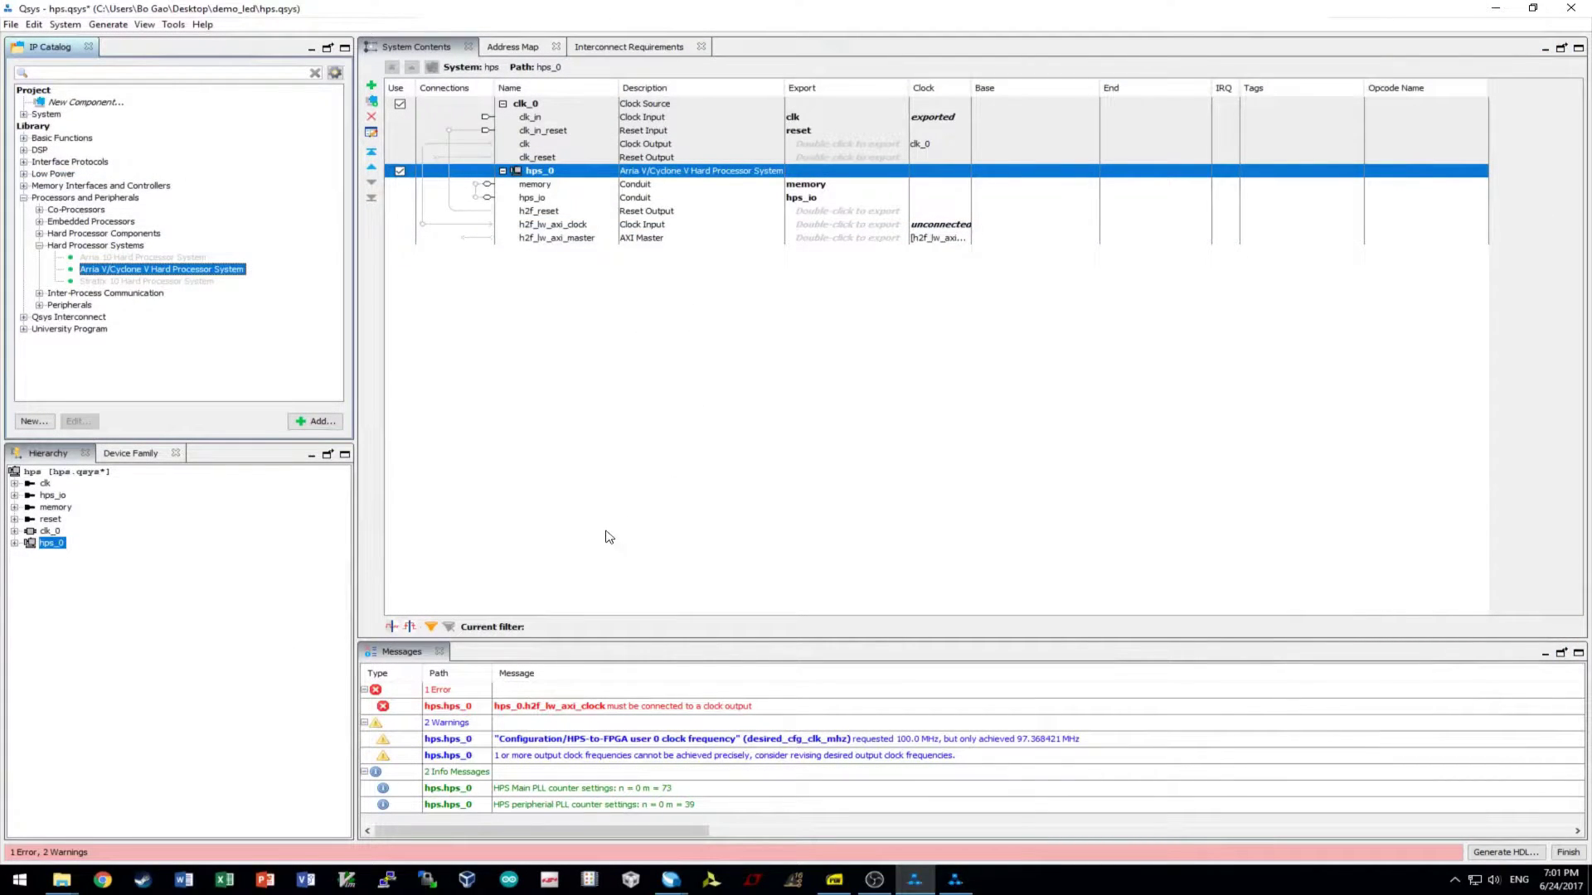
# - Close the HPS editor and wire hps_0's h2f_reset output to clk_0's clk_in_reset
pyautogui.click(317, 423)
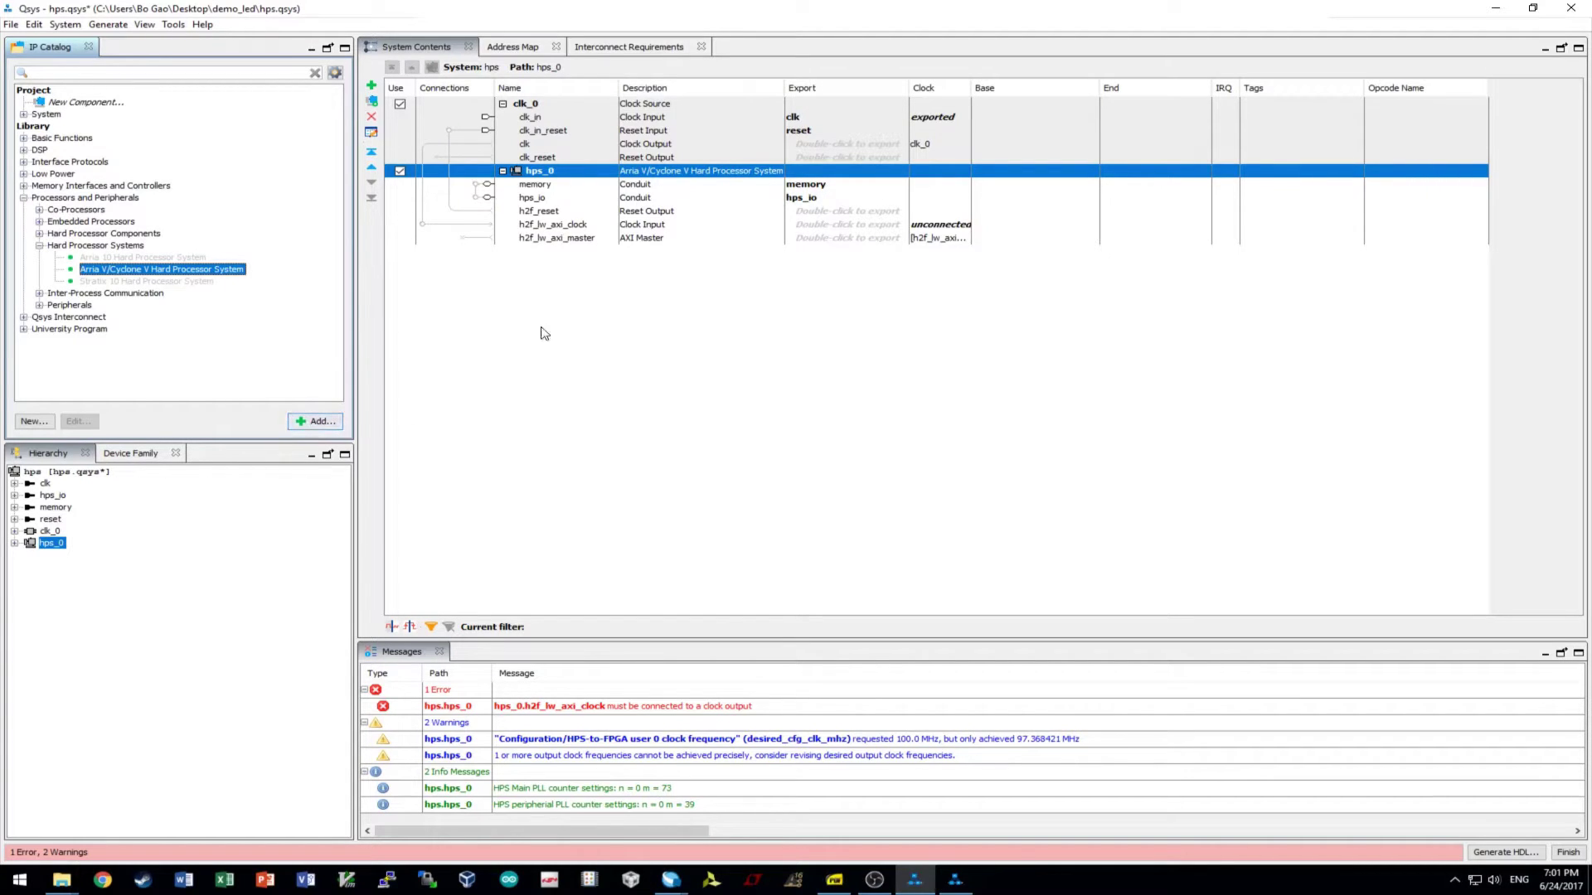
pyautogui.click(551, 213)
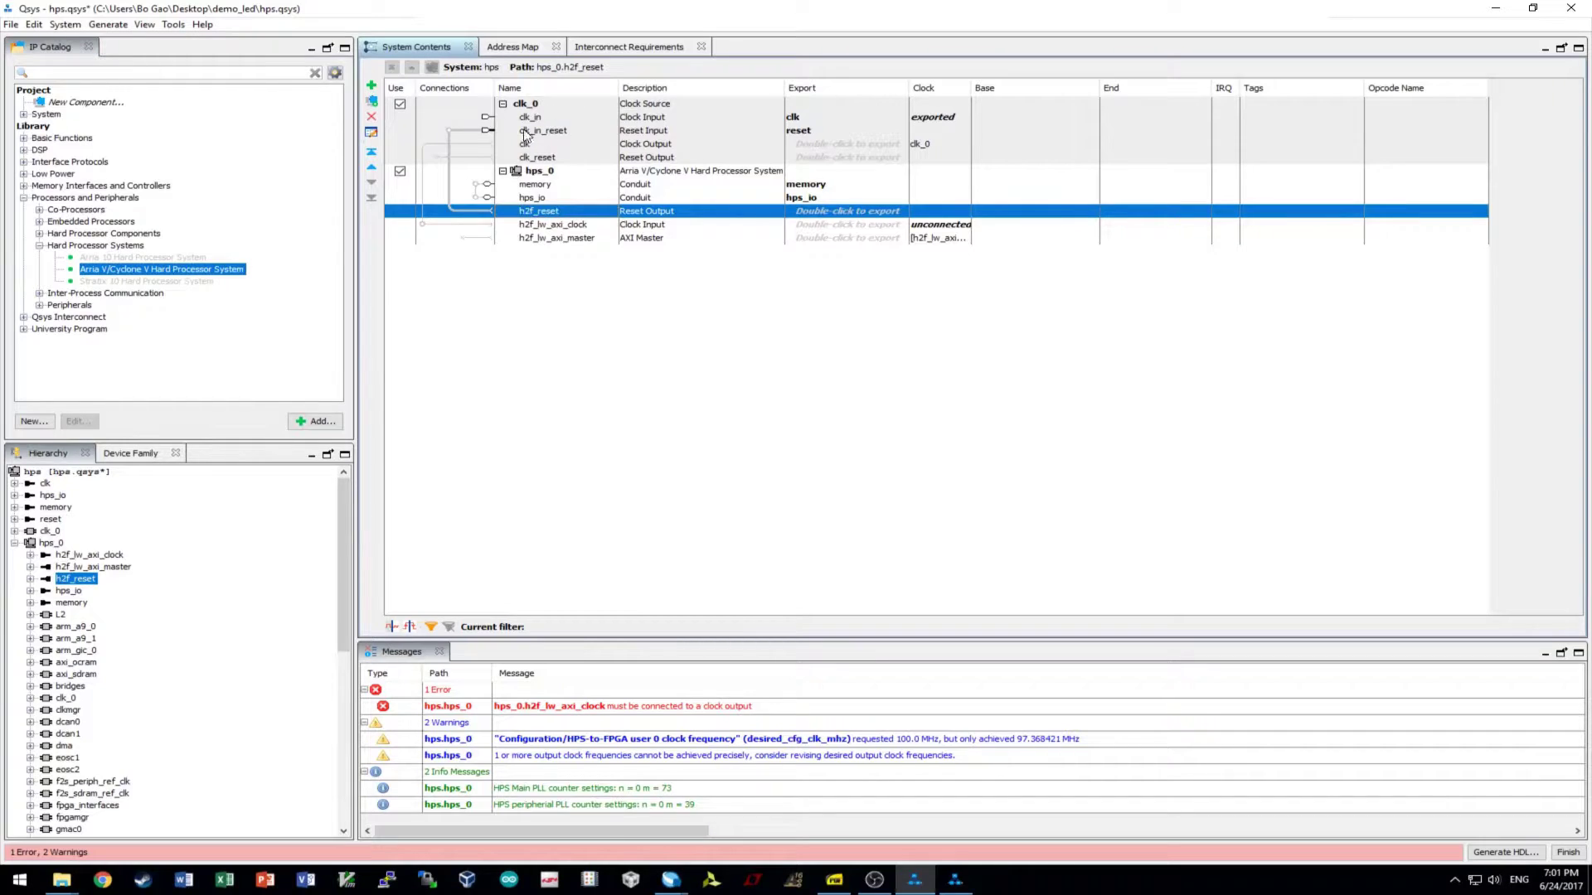
pyautogui.moveTo(528, 134)
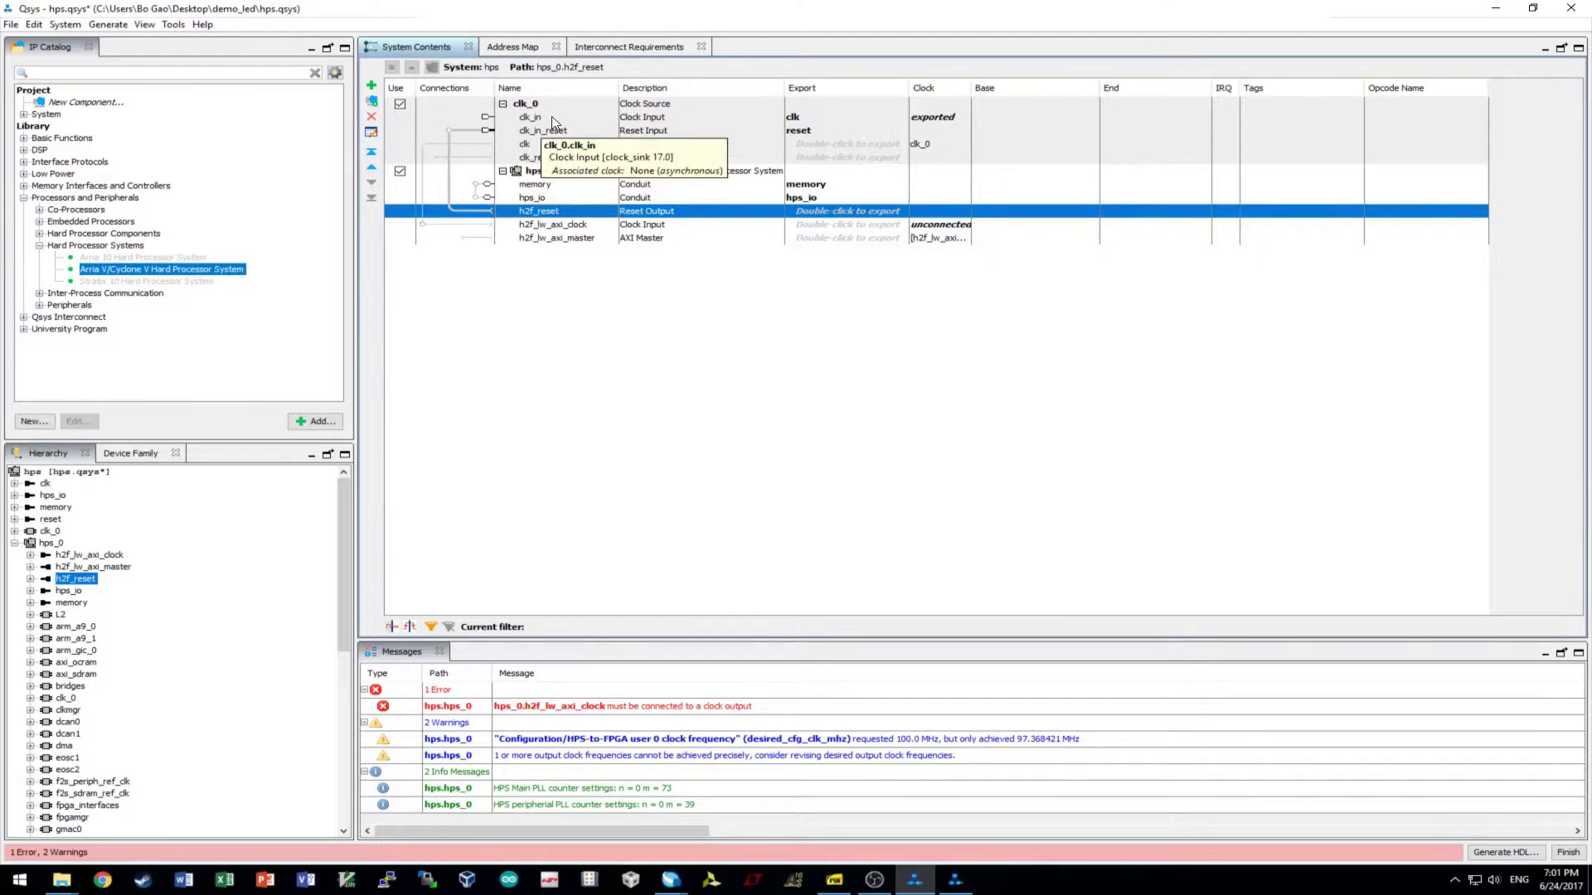
pyautogui.click(540, 198)
pyautogui.click(537, 211)
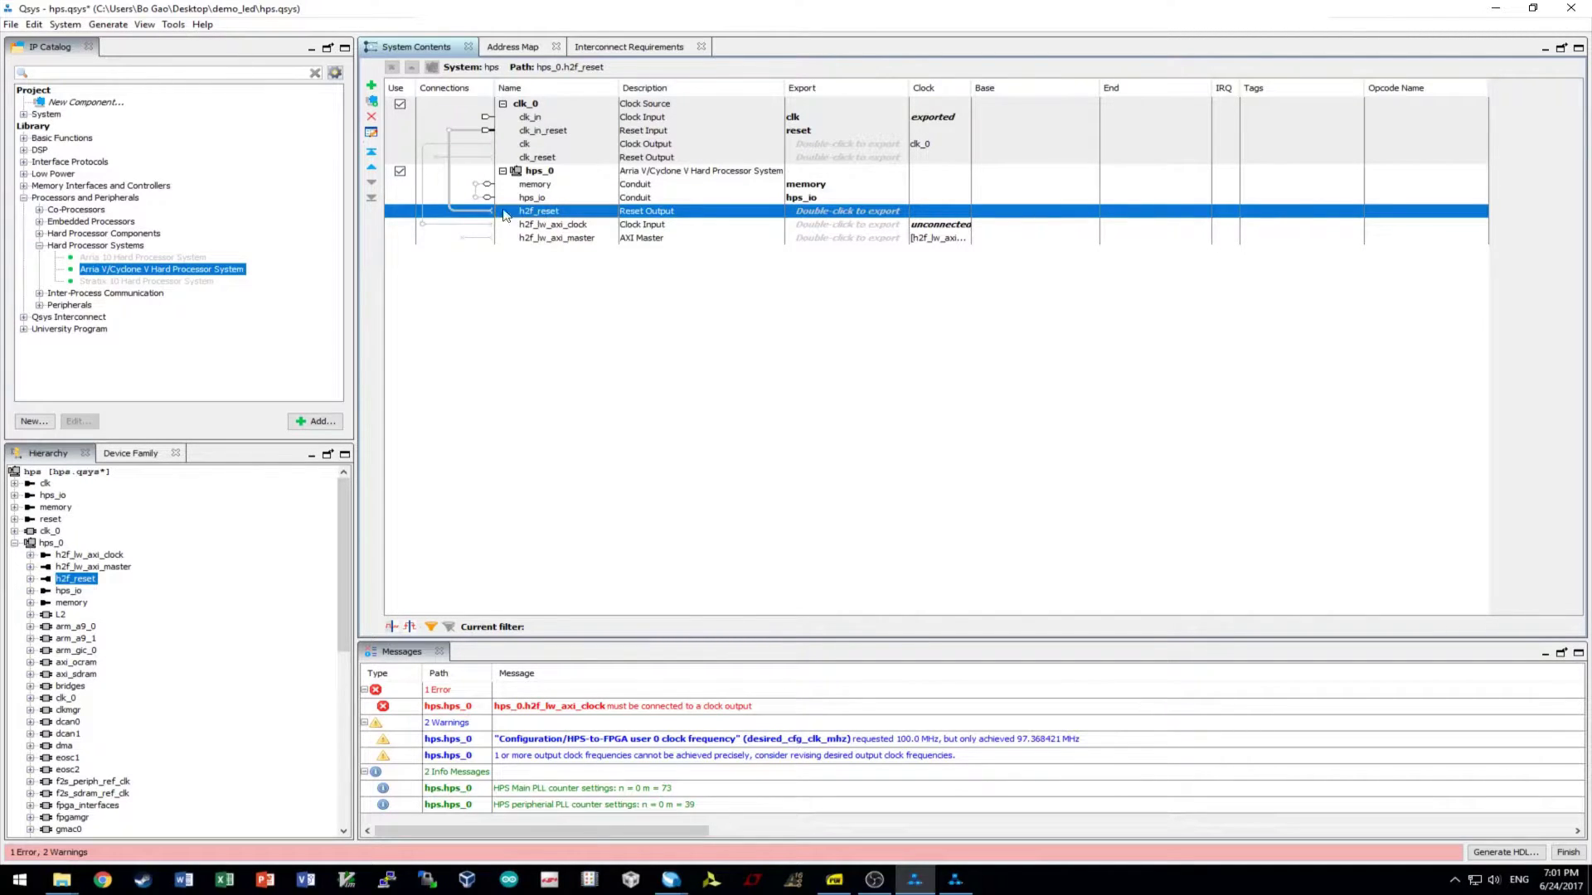
pyautogui.click(450, 130)
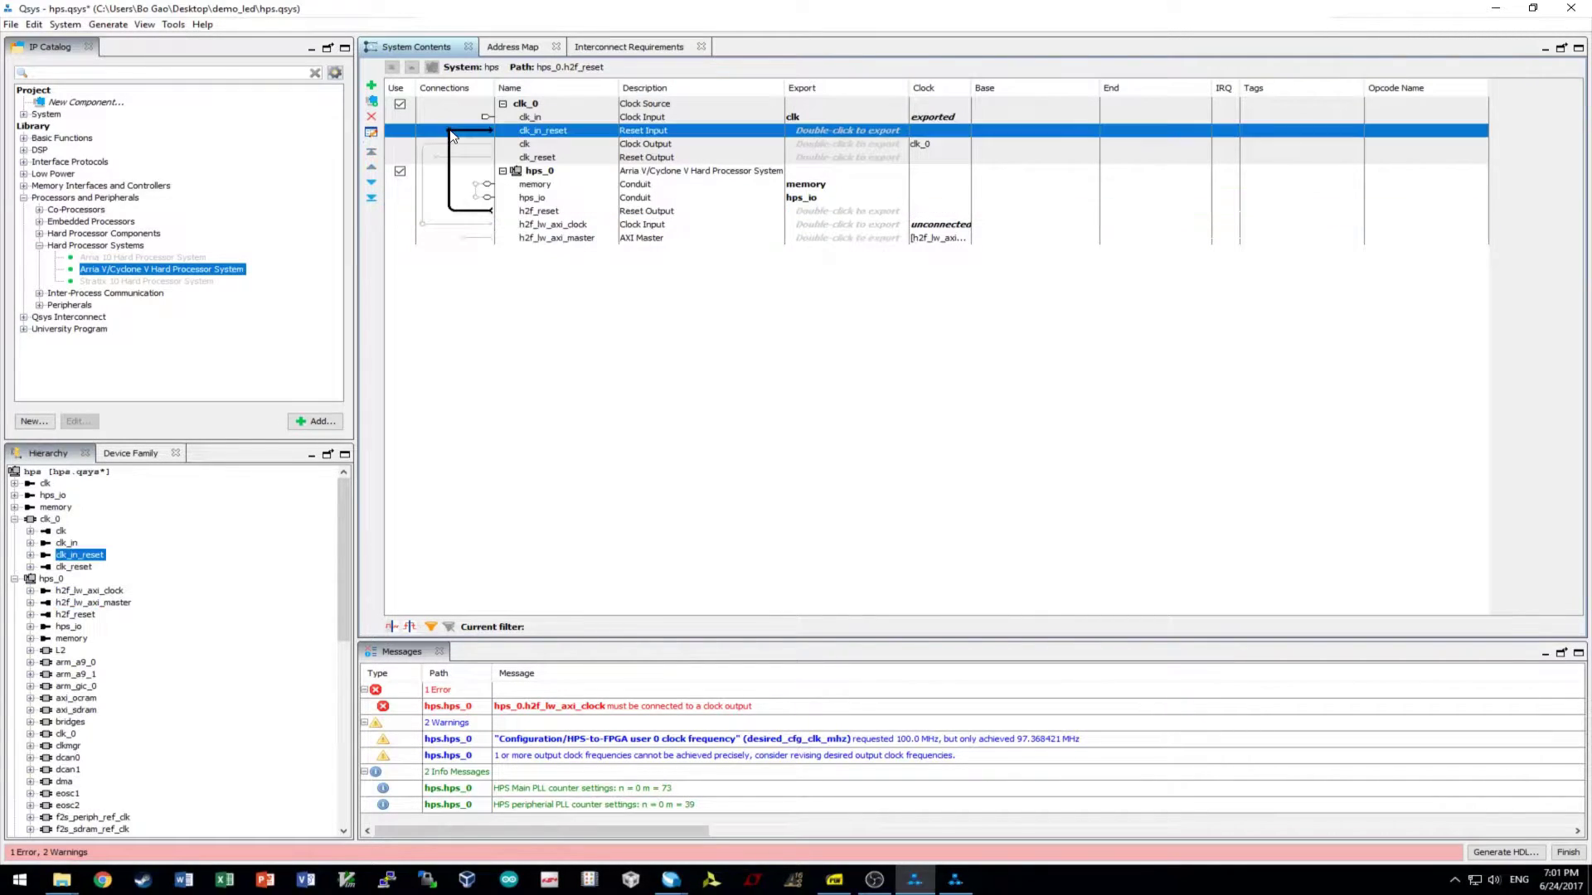
# - Connect clk_0's clk output to hps_0's h2f_lw_axi_clock input
pyautogui.click(539, 146)
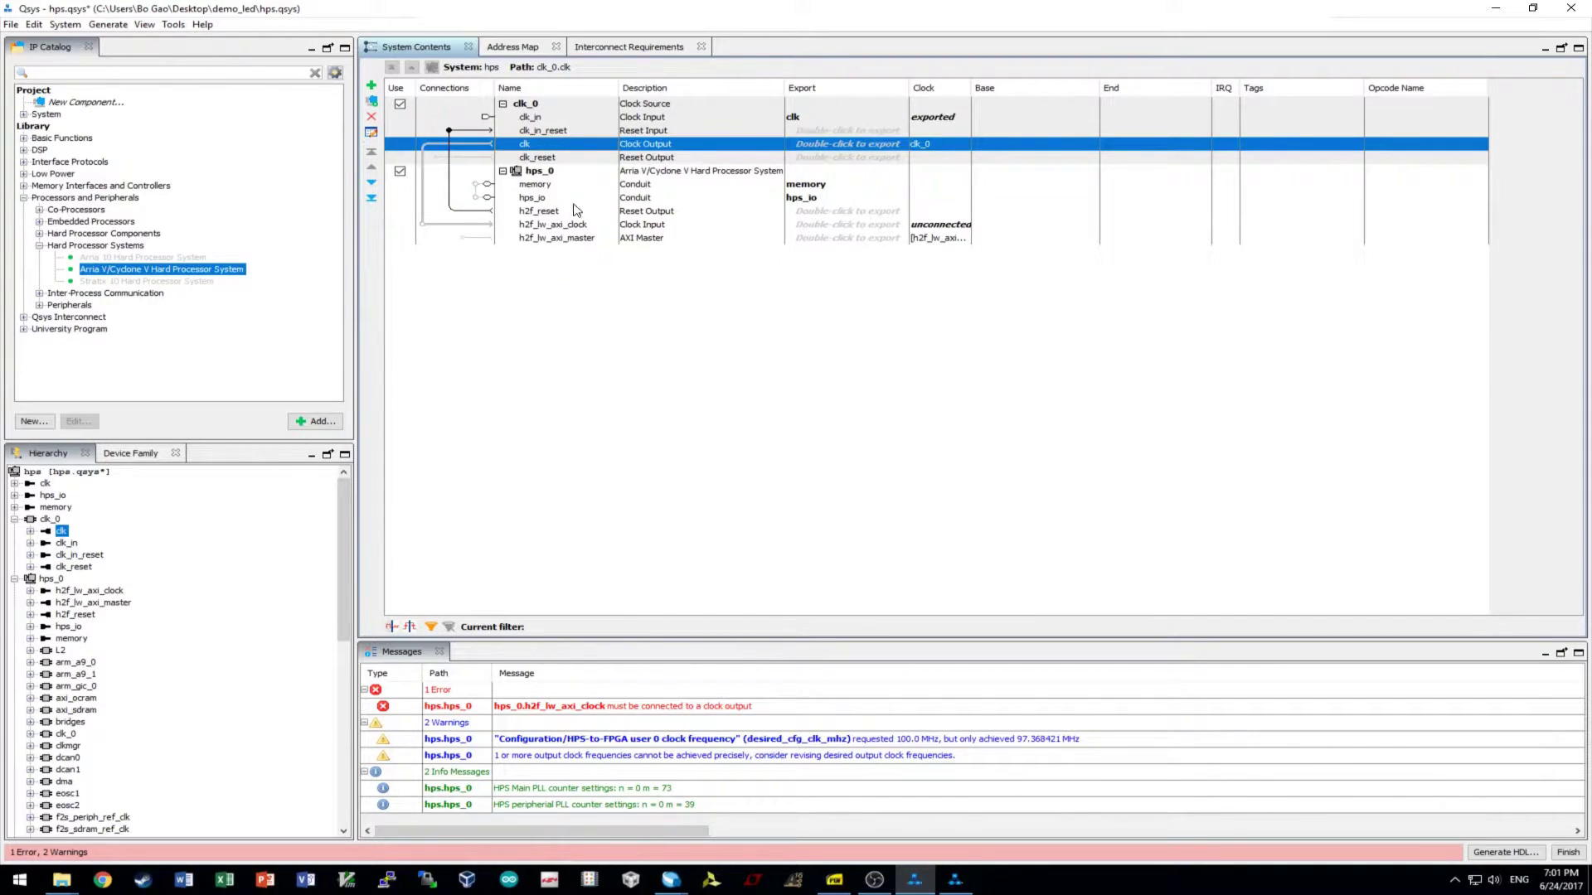
pyautogui.click(423, 225)
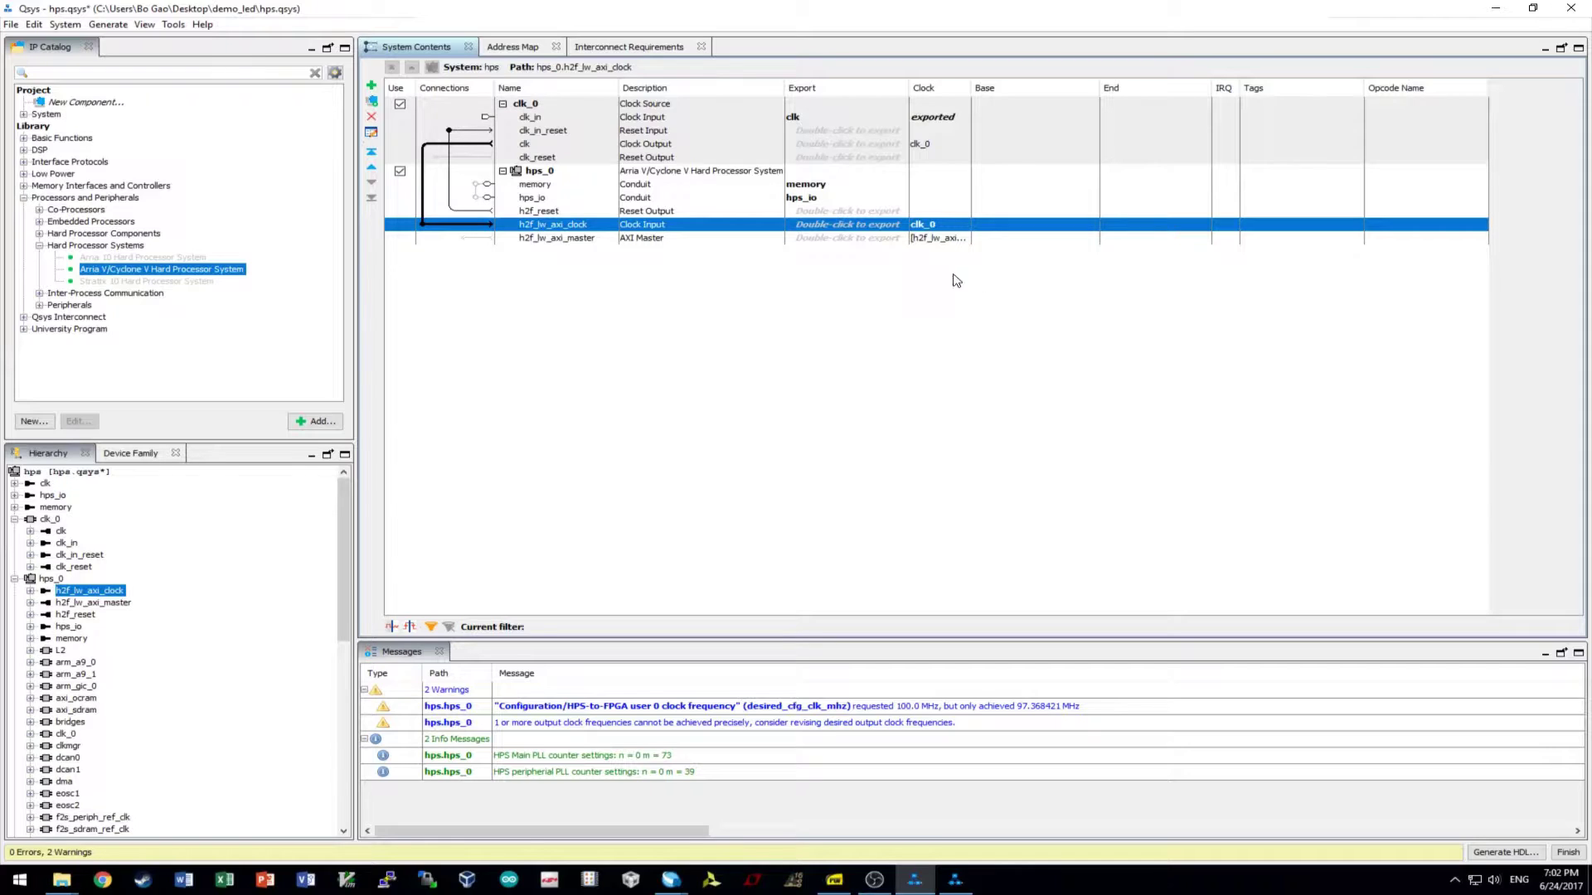
# - Add a PIO (Parallel I/O) component found by searching 'pio', then bring led.c forward
pyautogui.rightClick(571, 270)
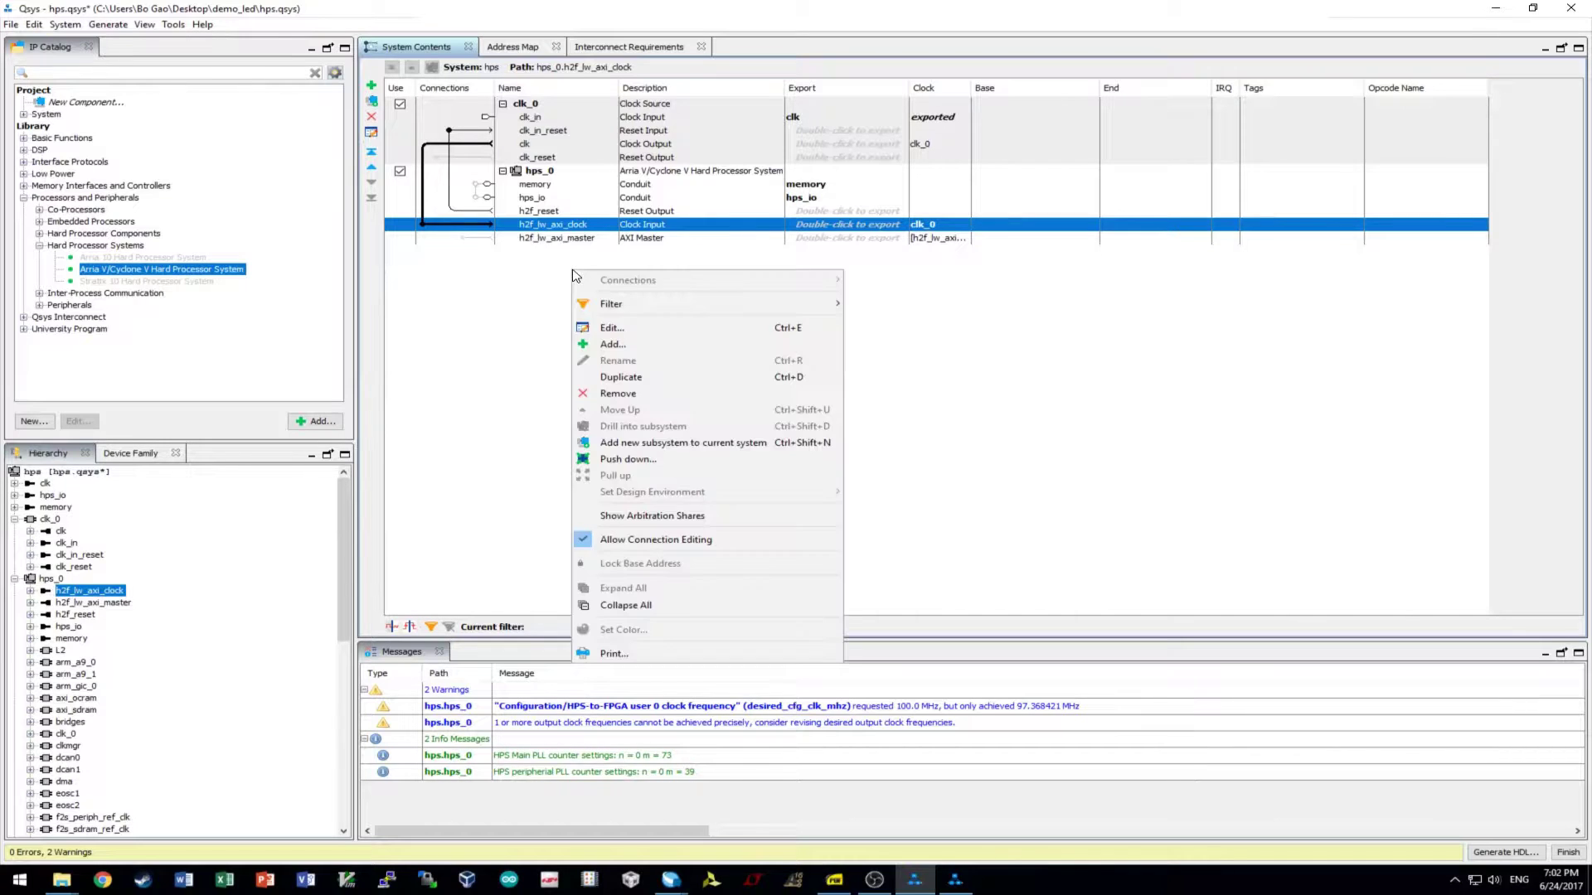
pyautogui.click(617, 348)
pyautogui.write('pio')
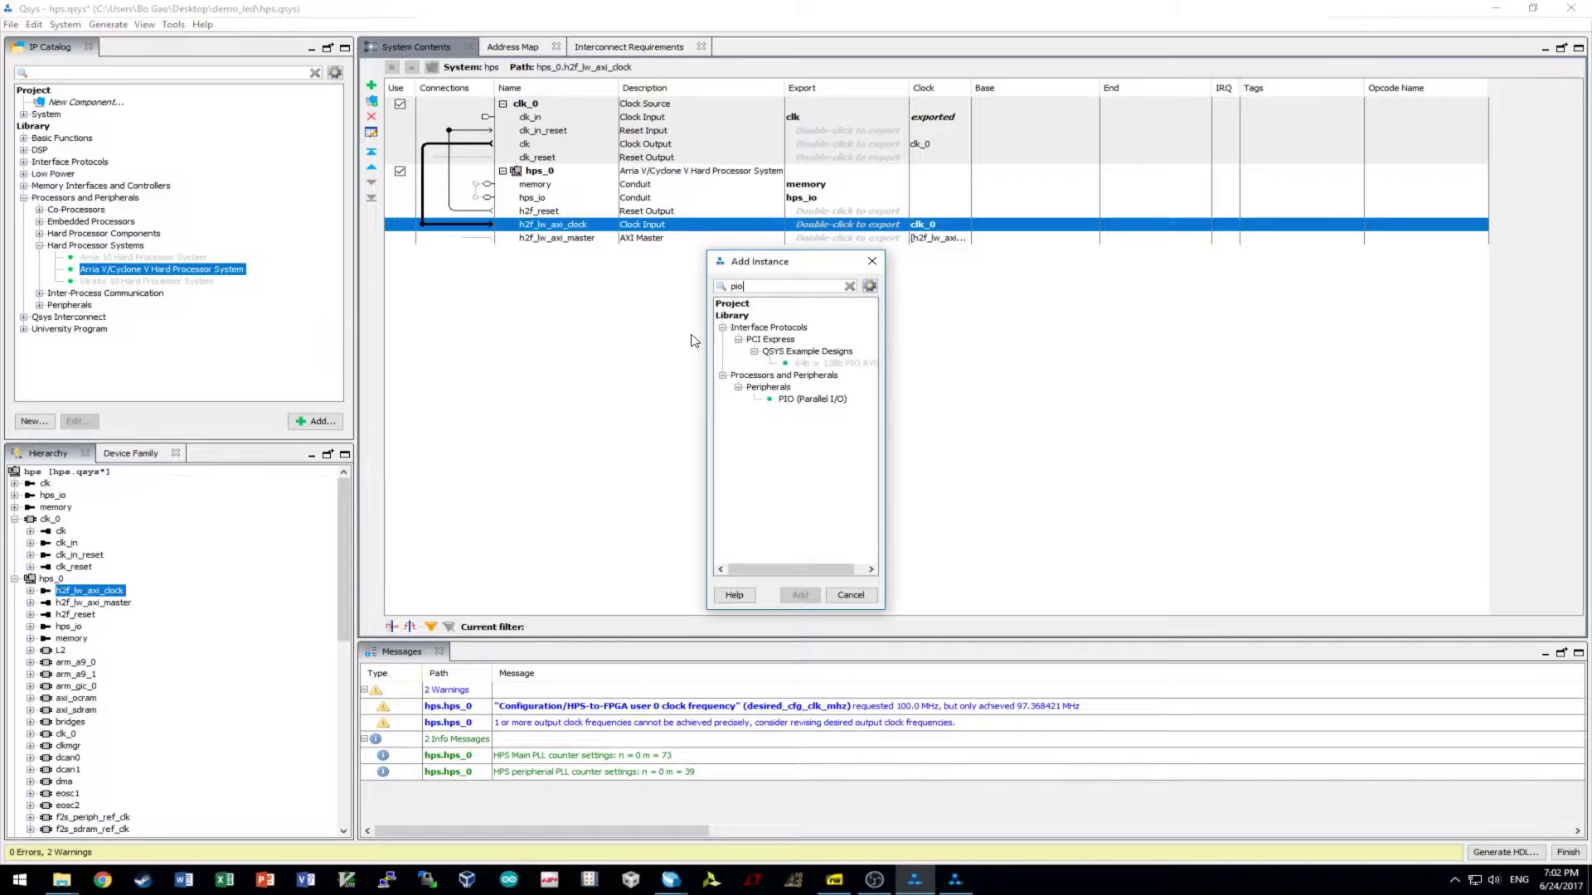
pyautogui.click(834, 400)
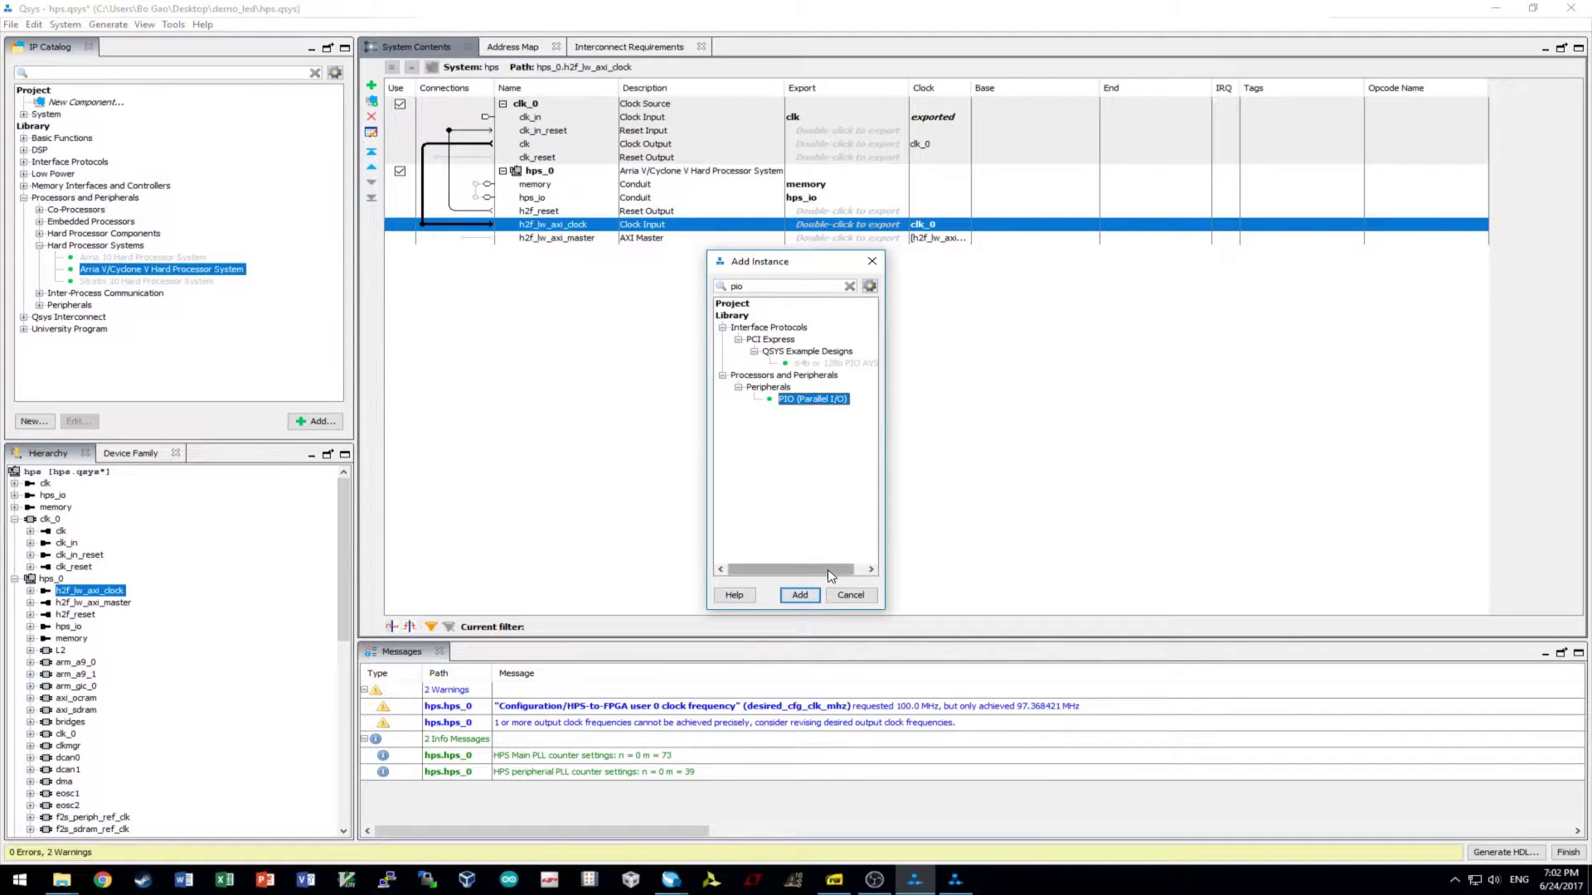
pyautogui.click(800, 595)
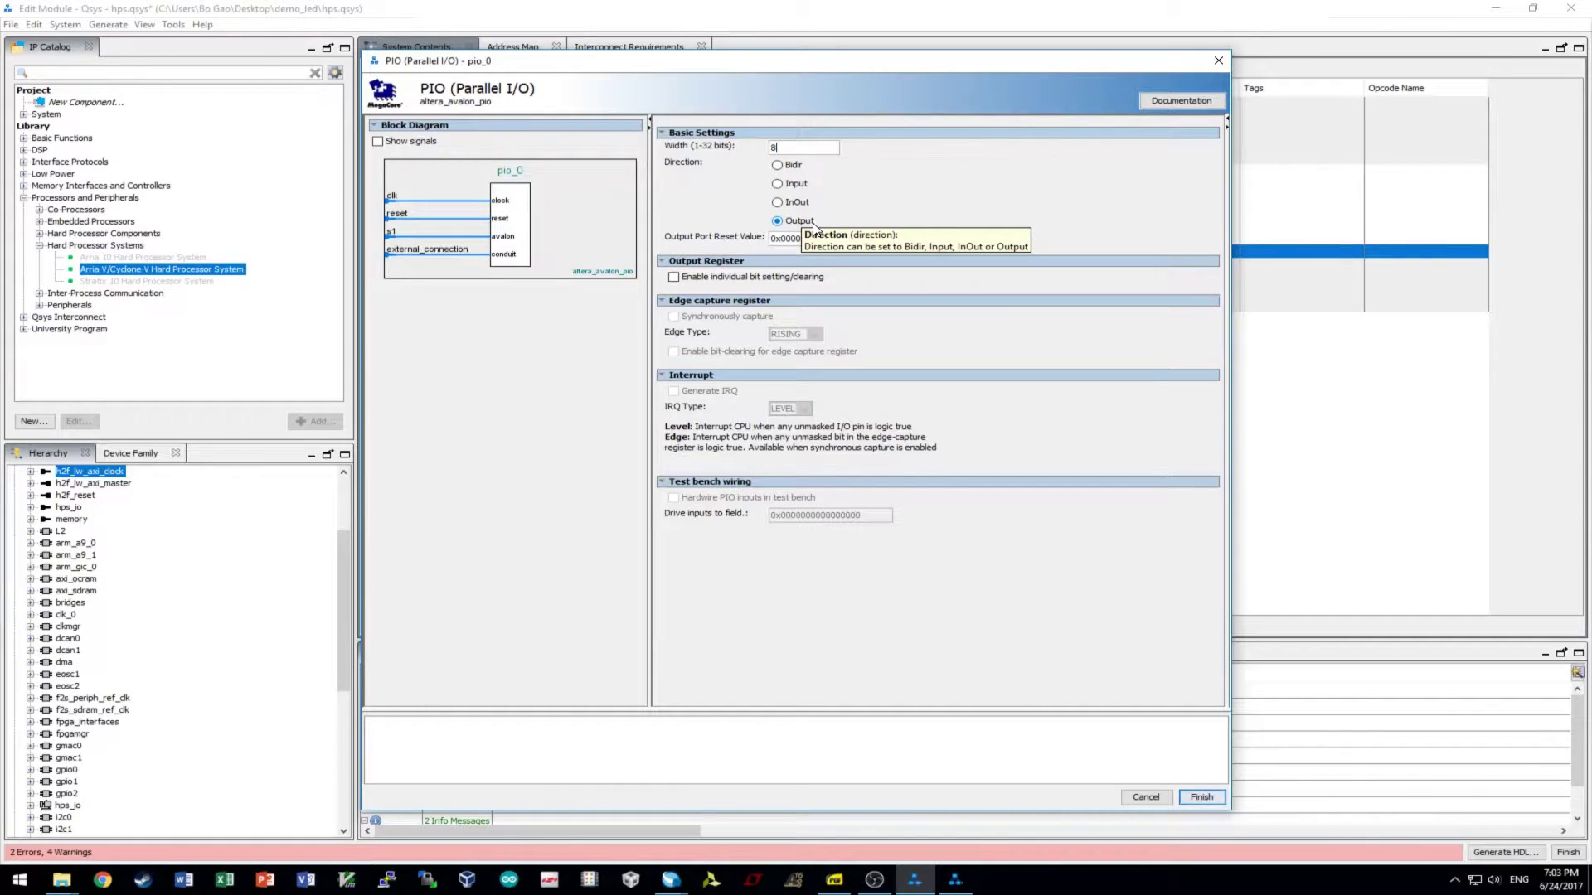
pyautogui.click(62, 880)
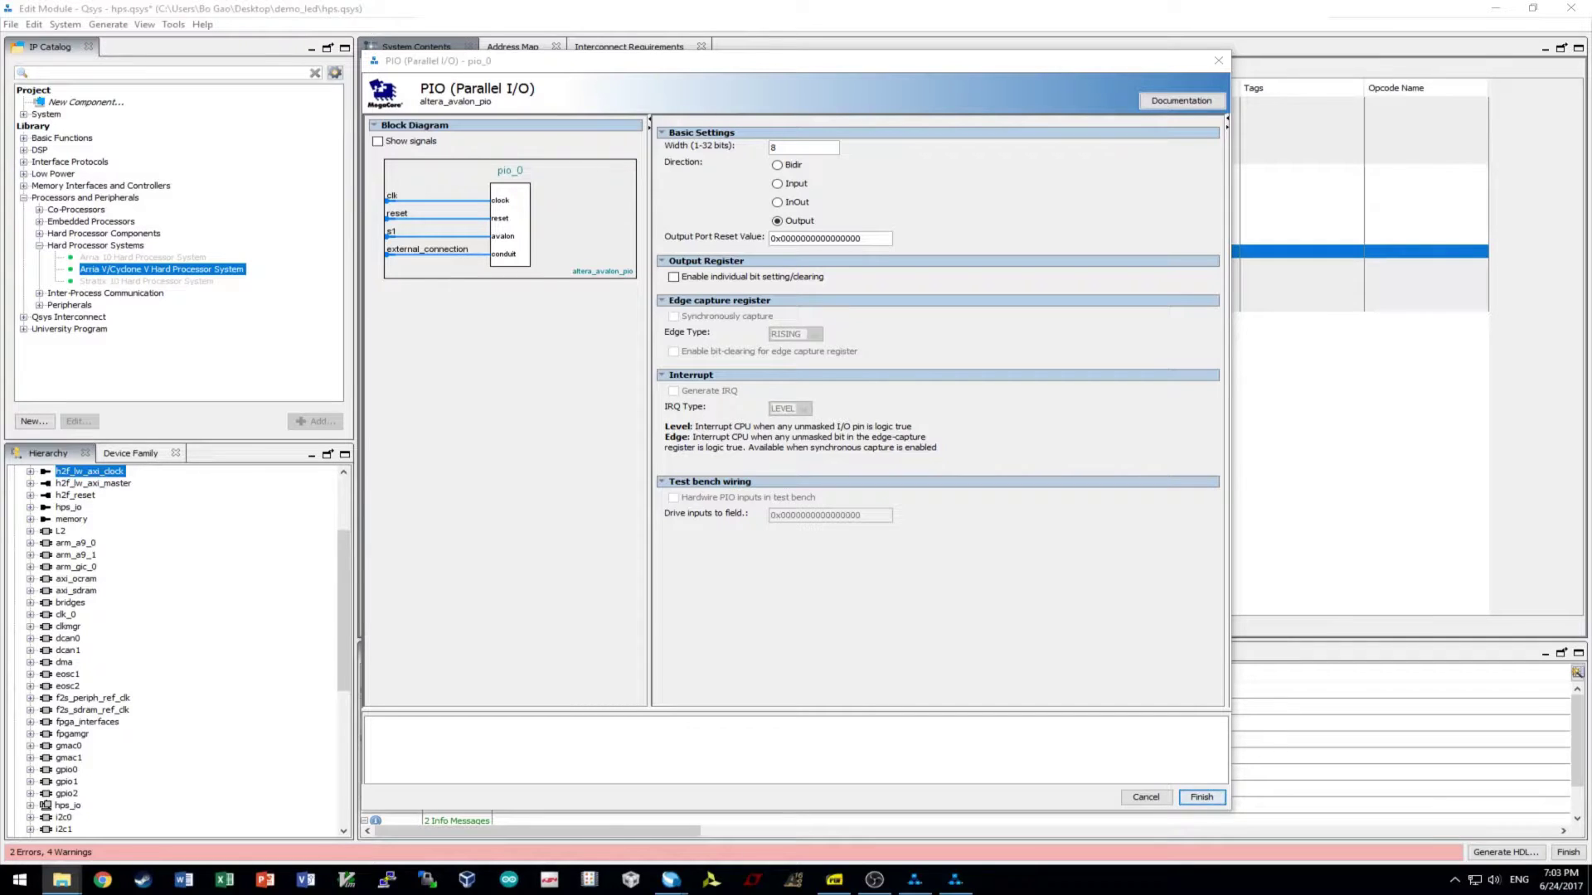
pyautogui.click(346, 880)
# - In led.c's while loop, add a '*led<<=1;' line after the '*led=1<<i' line
pyautogui.scroll(-8, 721, 304)
pyautogui.scroll(-3, 719, 304)
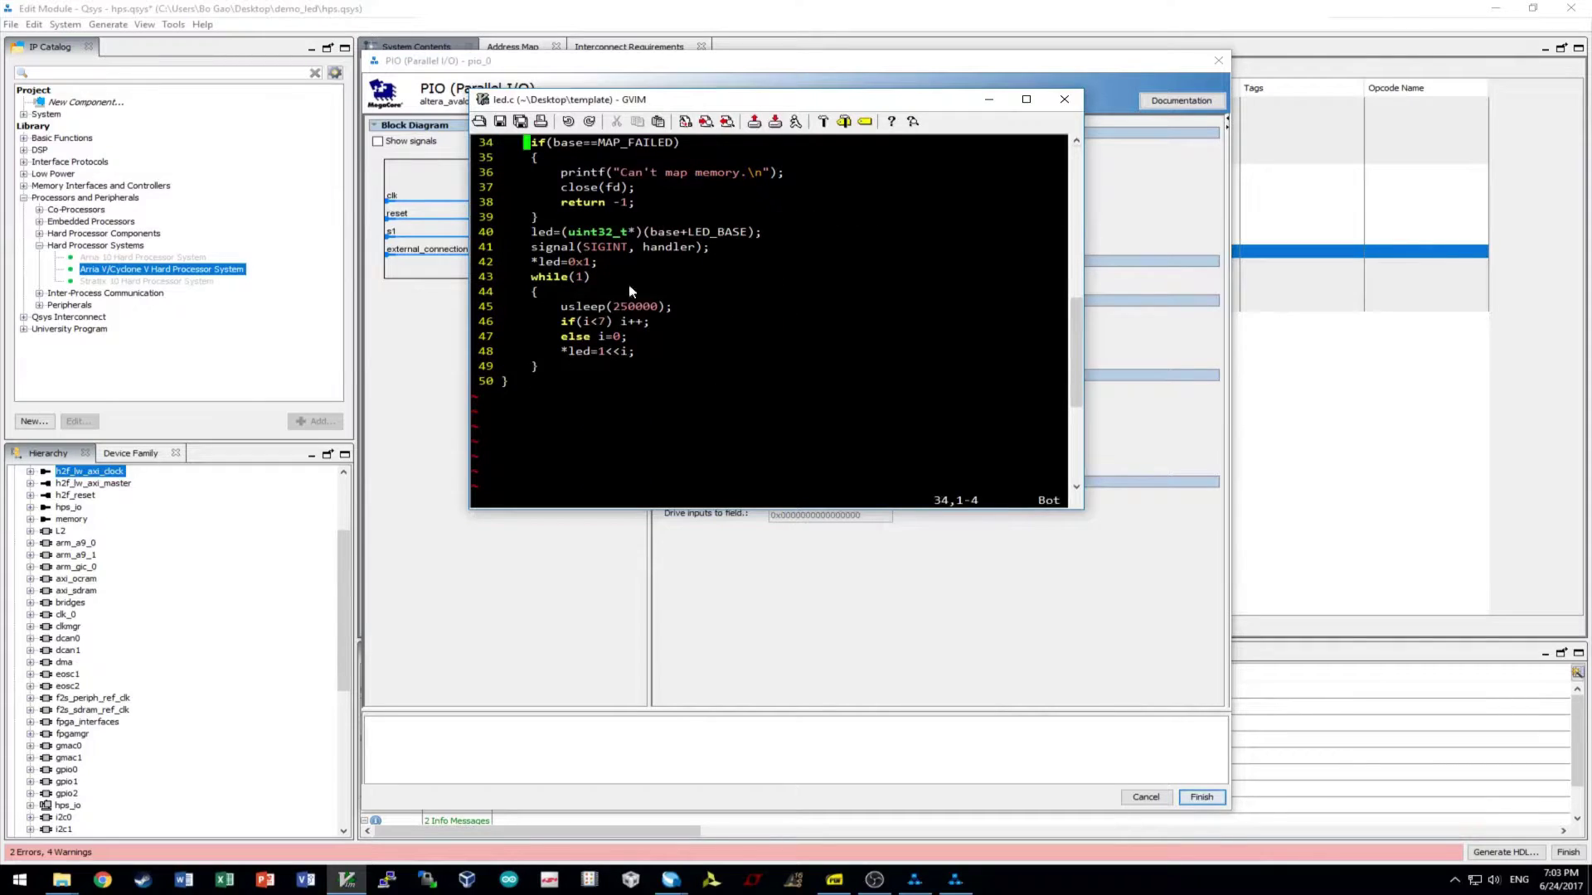
pyautogui.click(543, 262)
pyautogui.middleClick(557, 264)
pyautogui.click(672, 272)
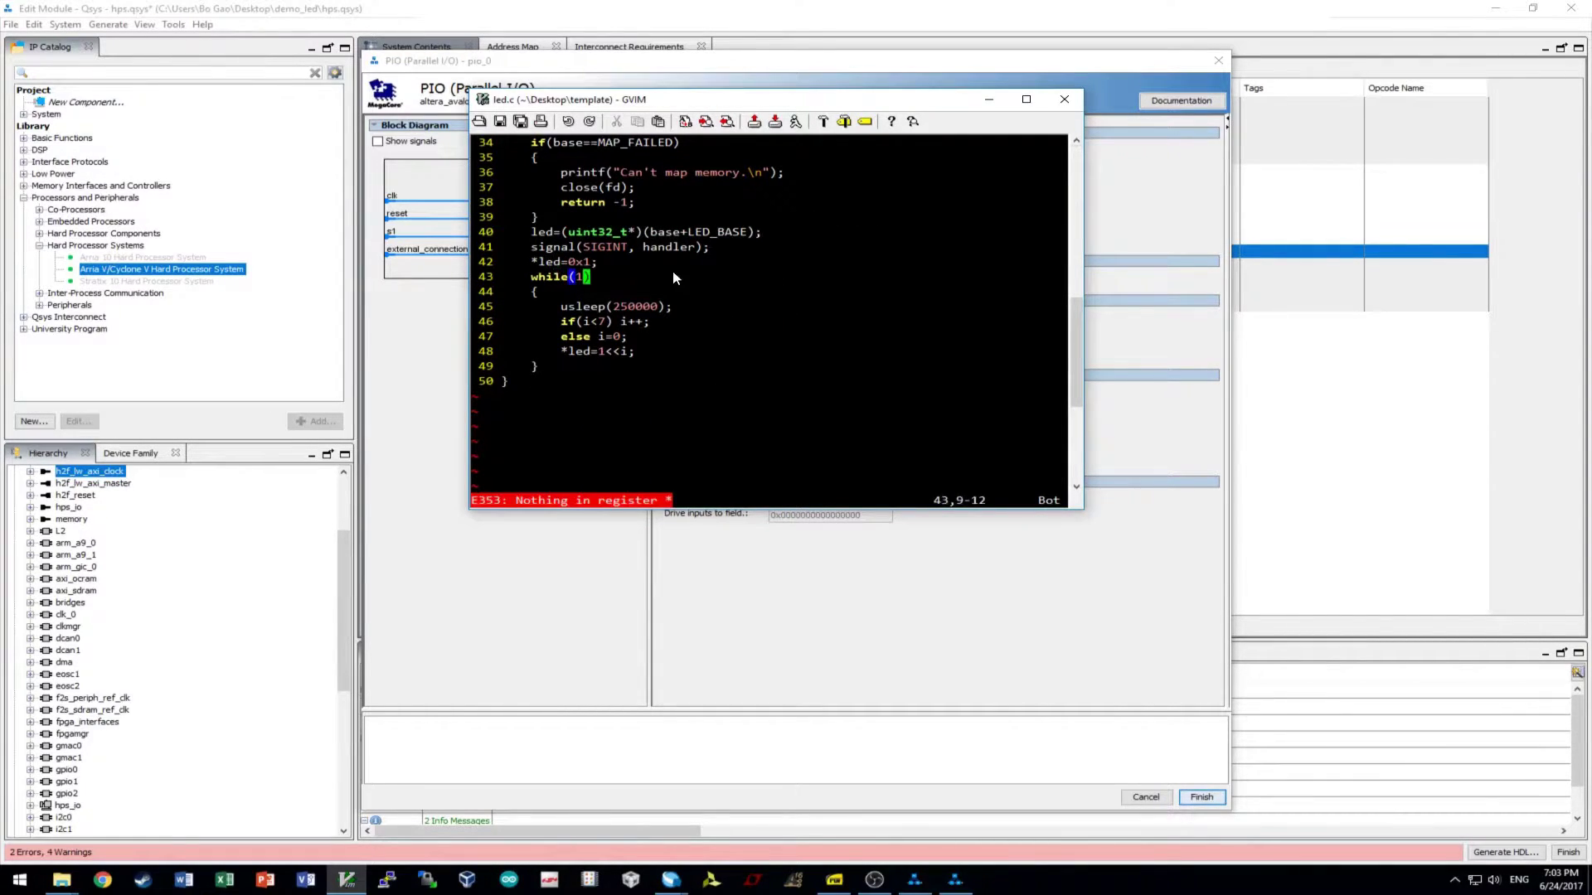
pyautogui.click(608, 264)
pyautogui.click(655, 355)
pyautogui.press('a')
pyautogui.press('Return')
pyautogui.write('*led')
pyautogui.press('BackSpace')
pyautogui.press('BackSpace')
pyautogui.press('BackSpace')
pyautogui.press('BackSpace')
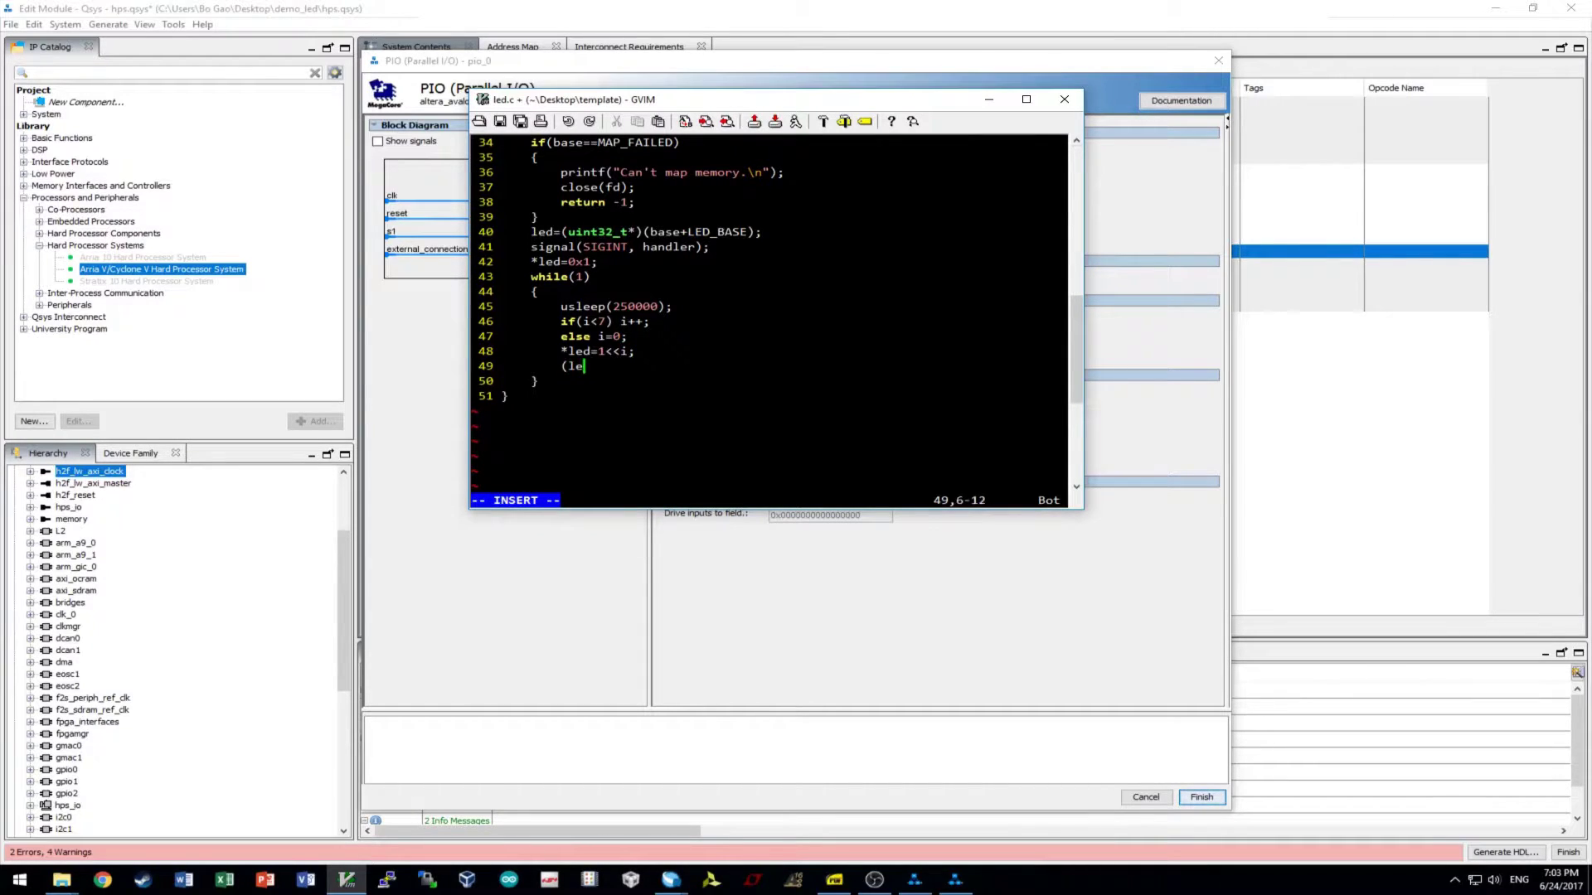
pyautogui.write('*led')
pyautogui.write('<=1;')
pyautogui.press('Left')
pyautogui.press('Left')
pyautogui.press('Left')
pyautogui.write('<')
pyautogui.press('End')
# - Remove the added line and close GVIM without saving led.c
pyautogui.moveTo(718, 100); pyautogui.dragTo(753, 289)
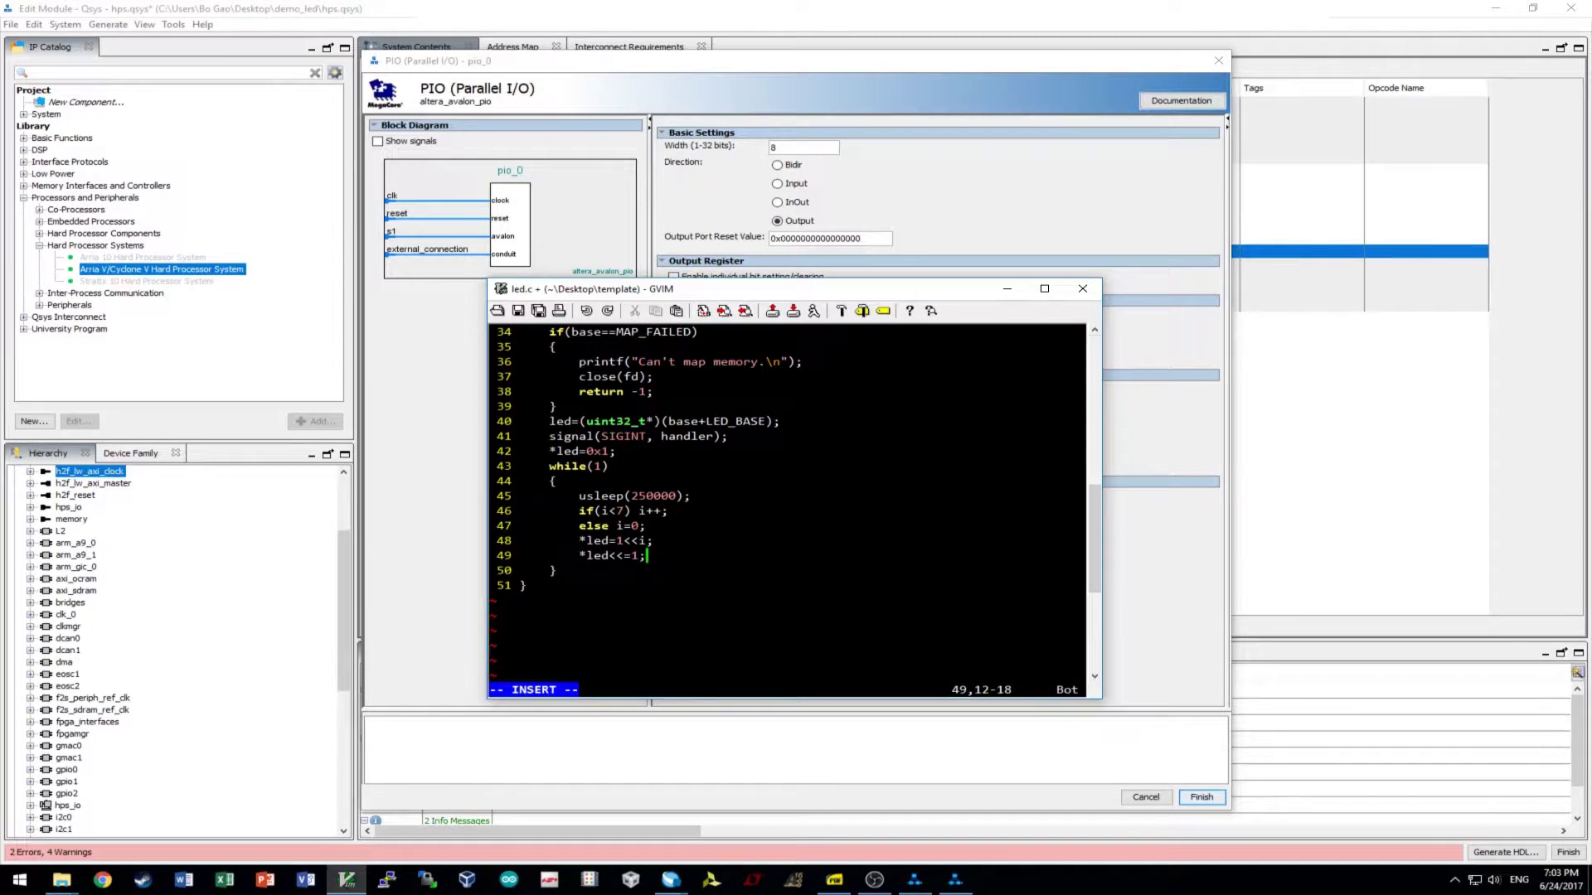
pyautogui.press('BackSpace')
pyautogui.press('BackSpace')
pyautogui.press('BackSpace')
pyautogui.press('BackSpace')
pyautogui.press('BackSpace')
pyautogui.press('BackSpace')
pyautogui.press('BackSpace')
pyautogui.press('BackSpace')
pyautogui.press('BackSpace')
pyautogui.press('BackSpace')
pyautogui.press('BackSpace')
pyautogui.click(1082, 288)
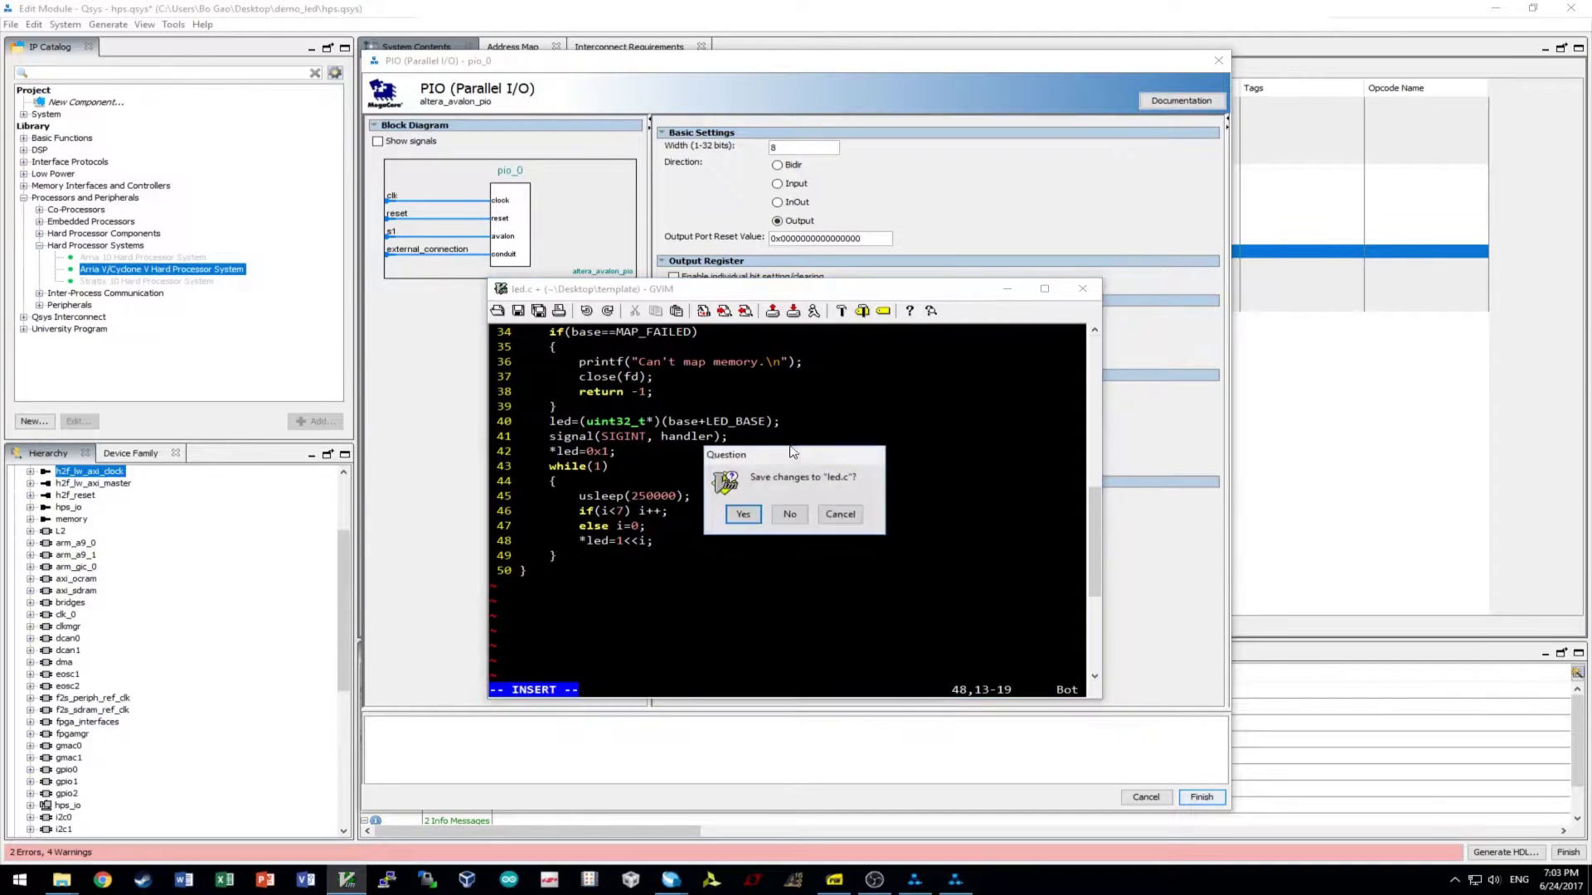
pyautogui.click(803, 515)
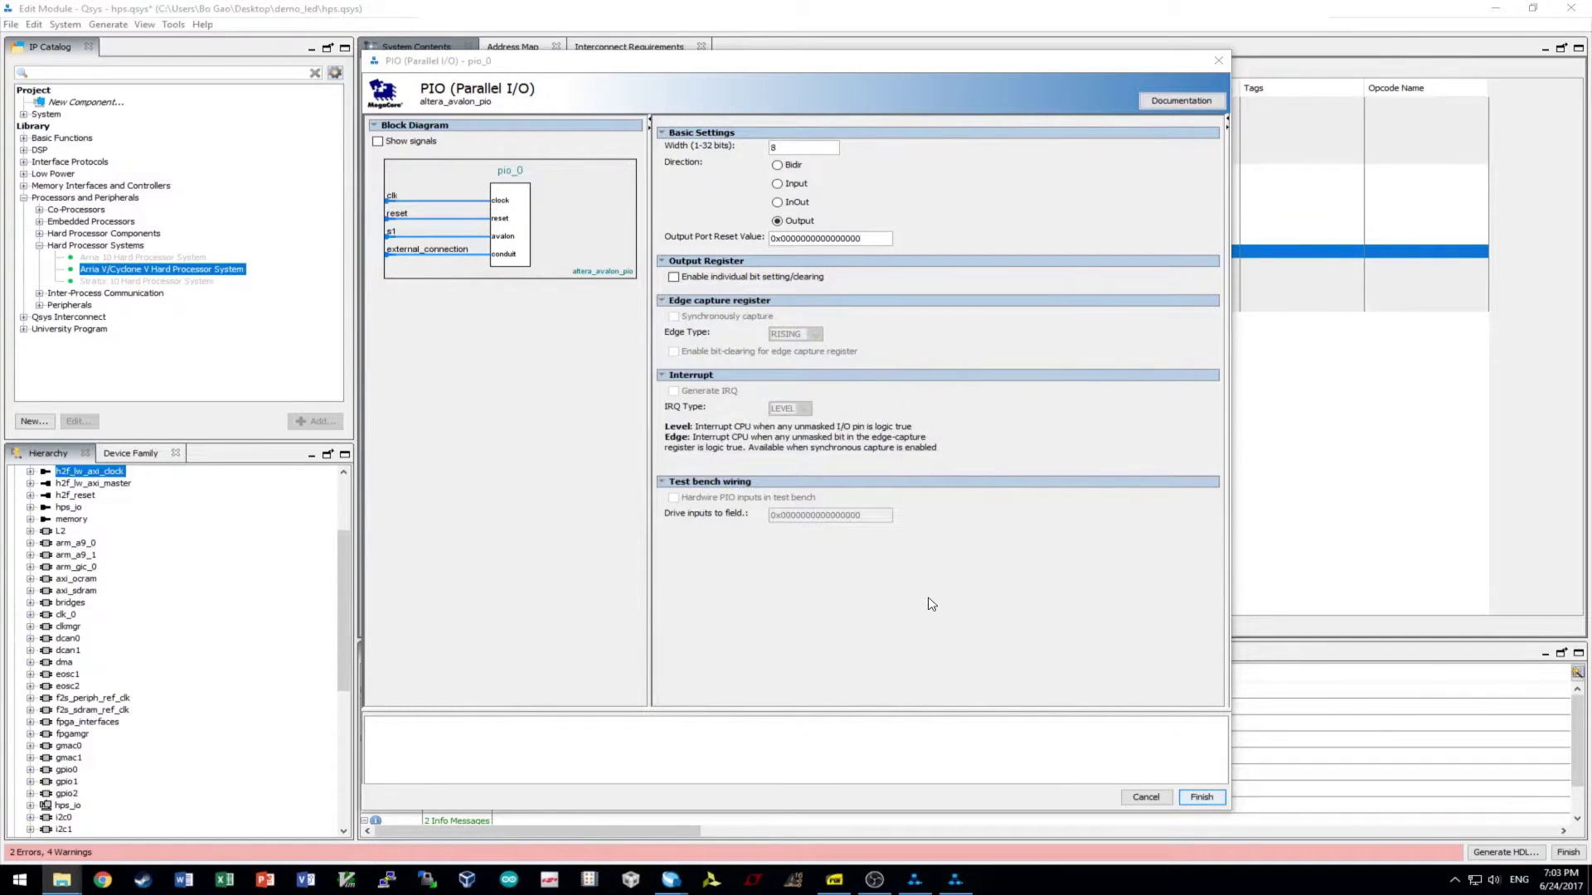
# - Confirm the 8-bit width and output port reset value, then finish adding pio_0
pyautogui.click(877, 238)
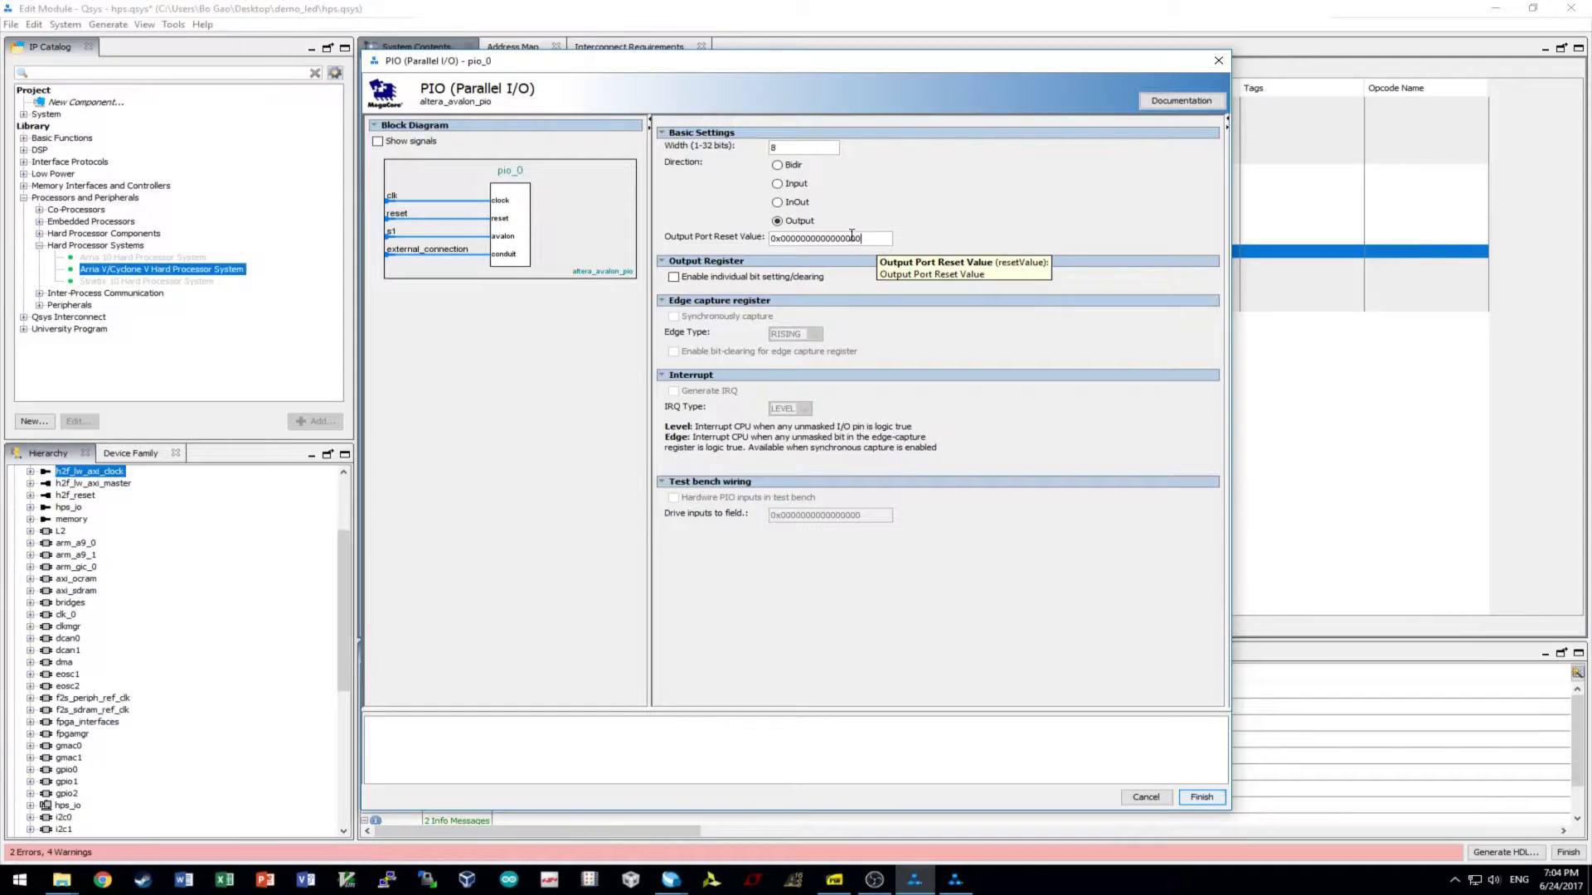
pyautogui.click(814, 149)
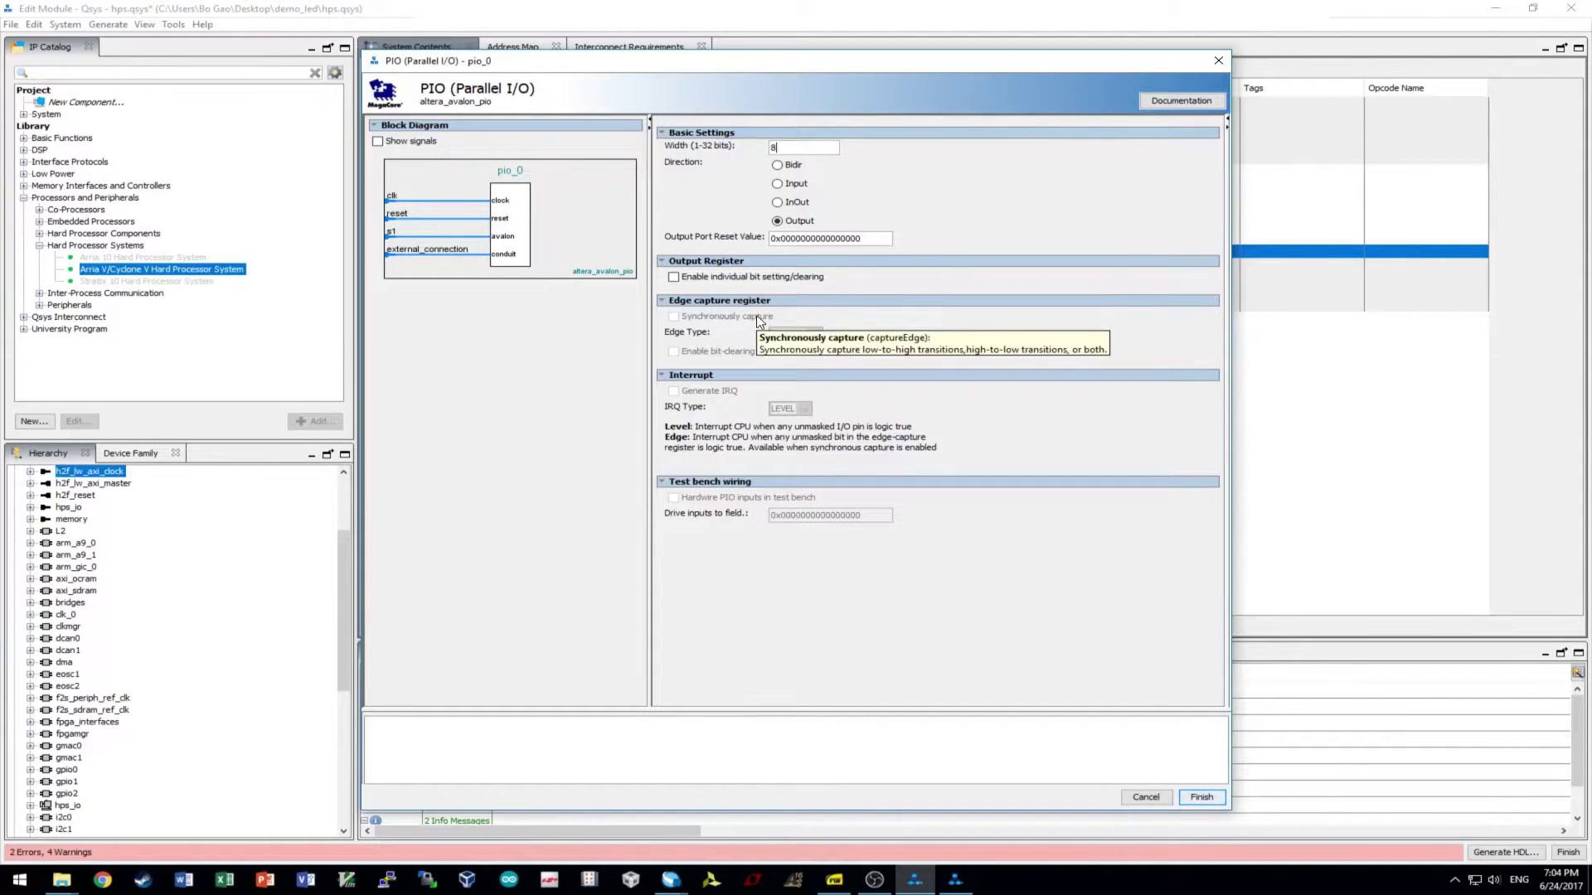
pyautogui.click(1200, 797)
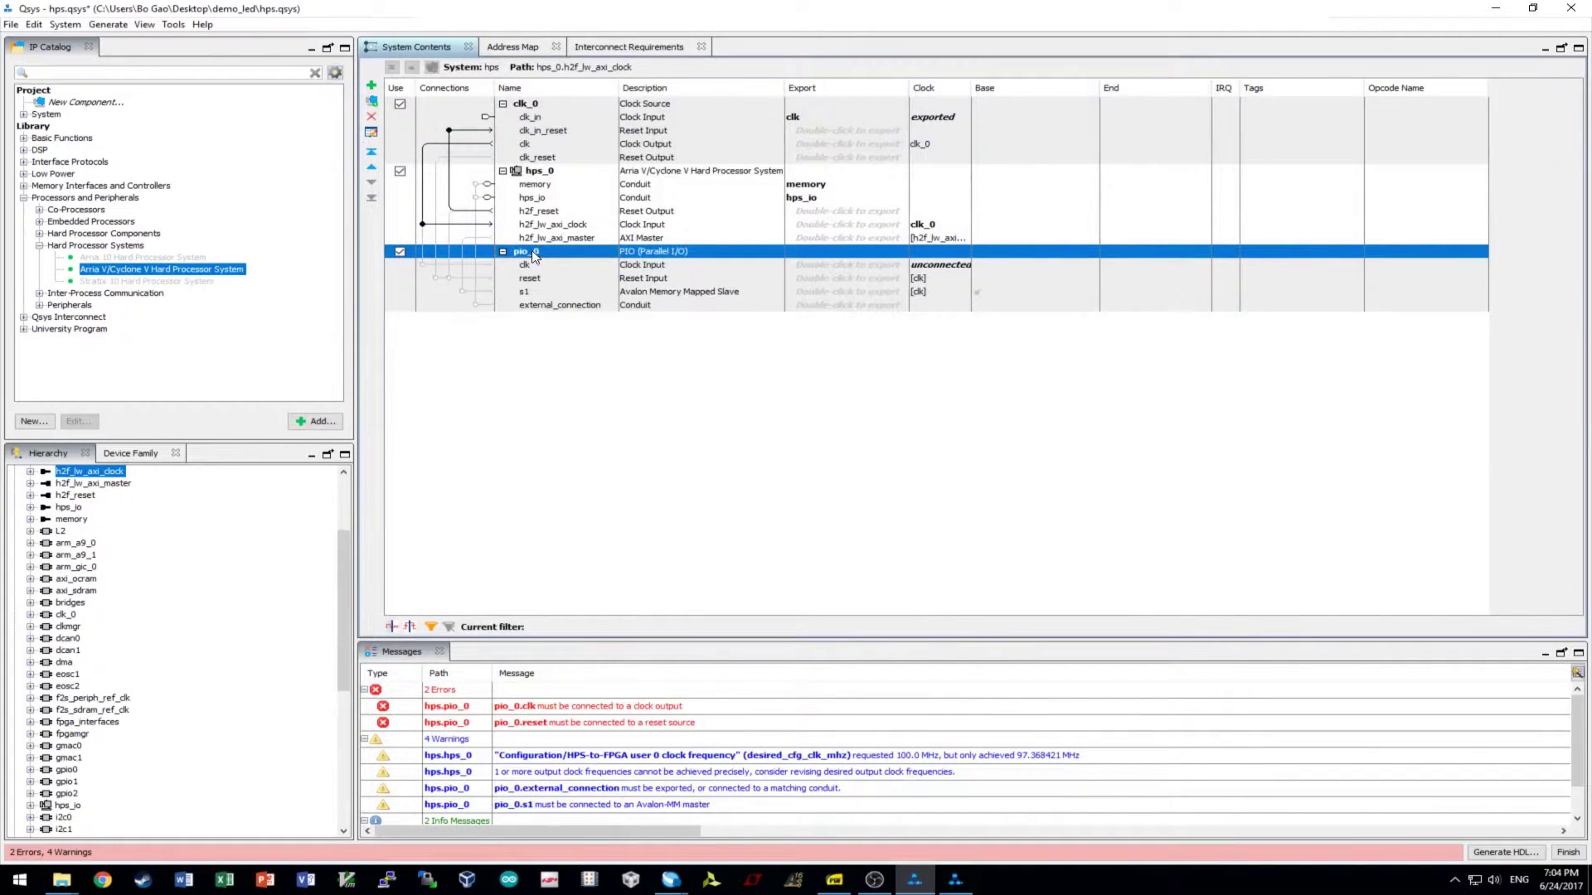
# - Rename the pio_0 component to led
pyautogui.rightClick(532, 251)
pyautogui.click(592, 343)
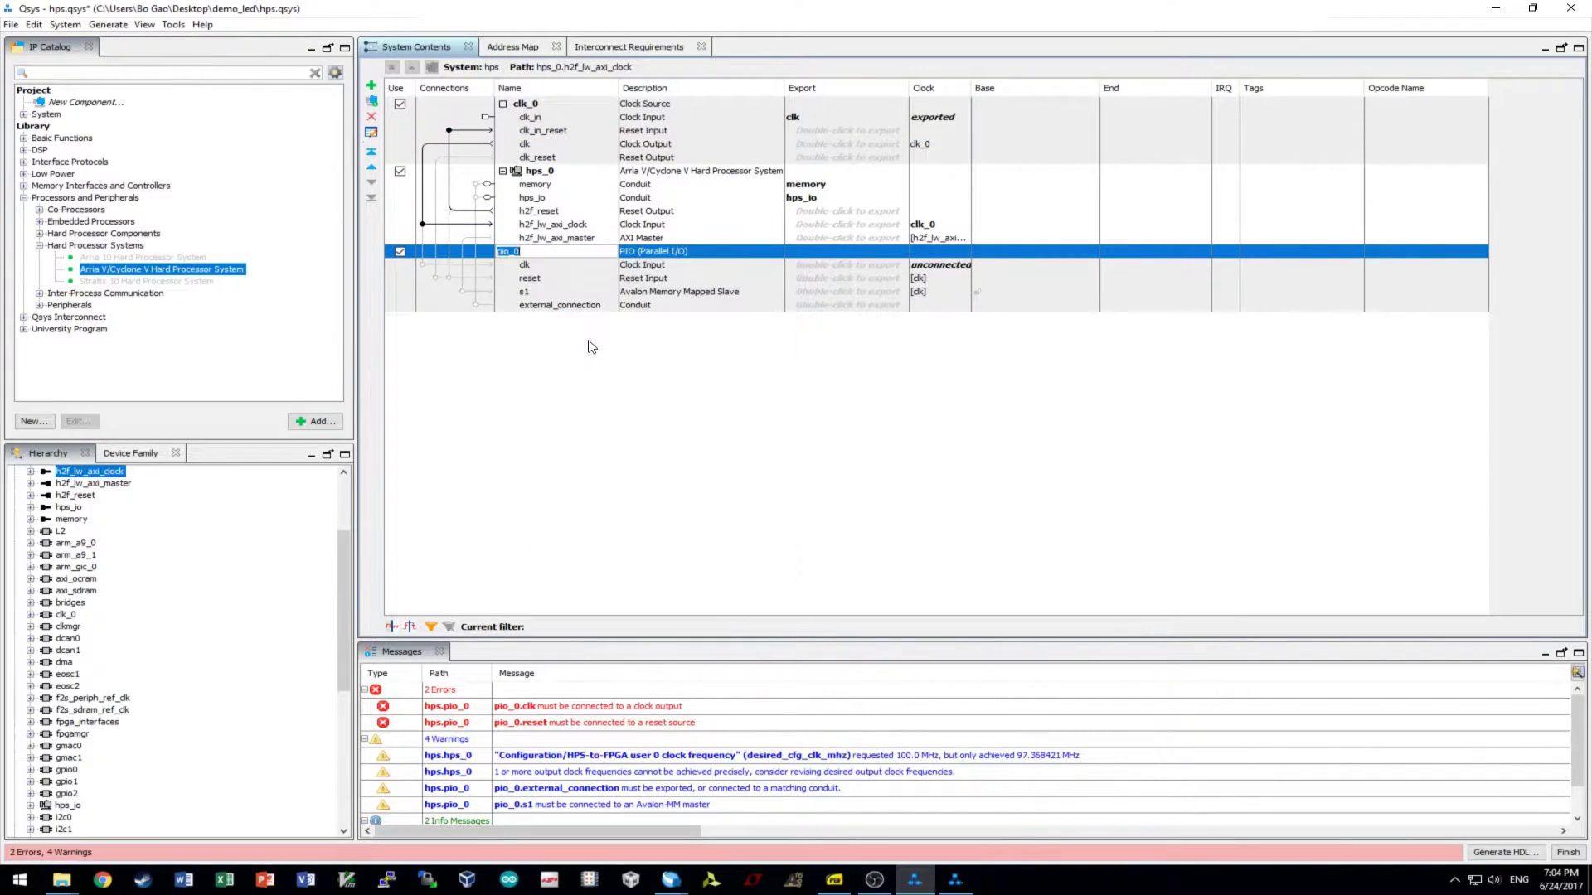
pyautogui.write('led')
pyautogui.press('Return')
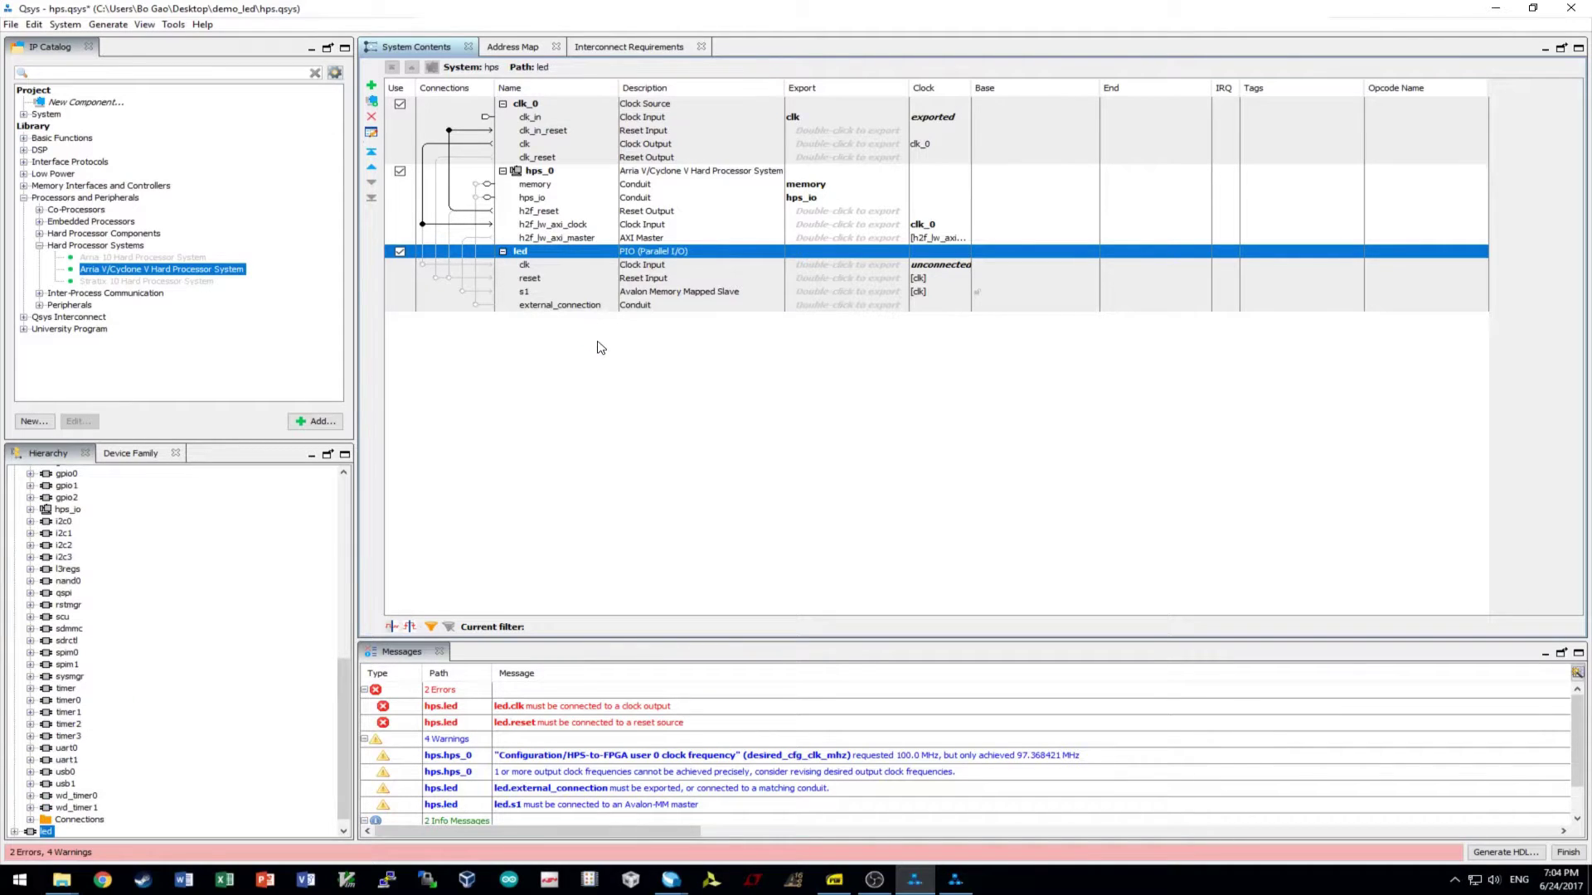
# - Connect clk_0's clk_reset output to the led reset input
pyautogui.click(550, 265)
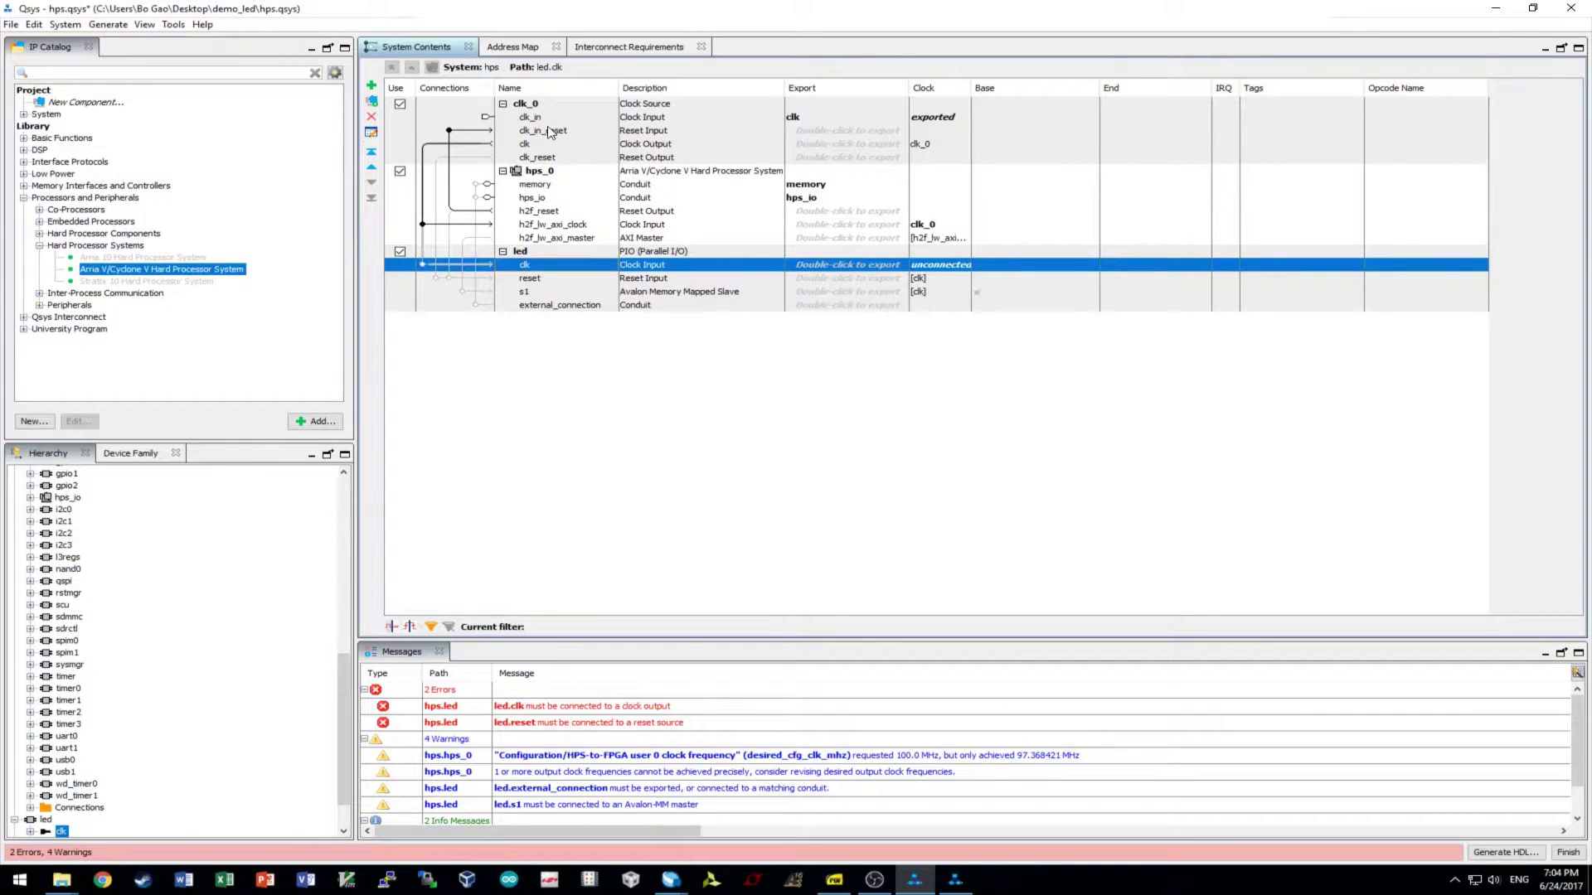
pyautogui.click(538, 158)
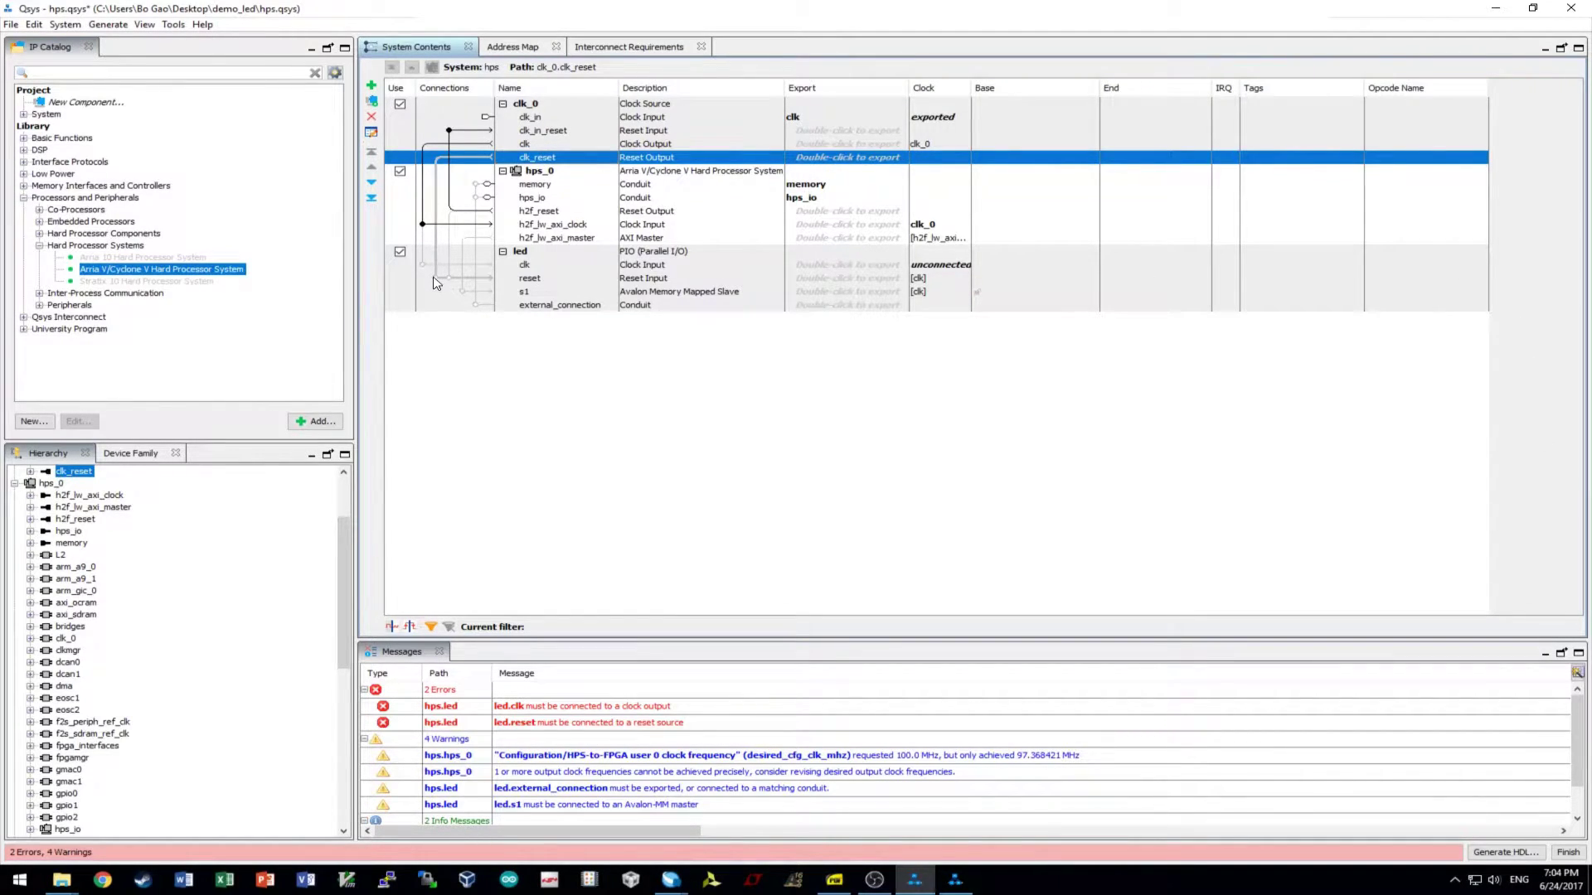
pyautogui.click(545, 279)
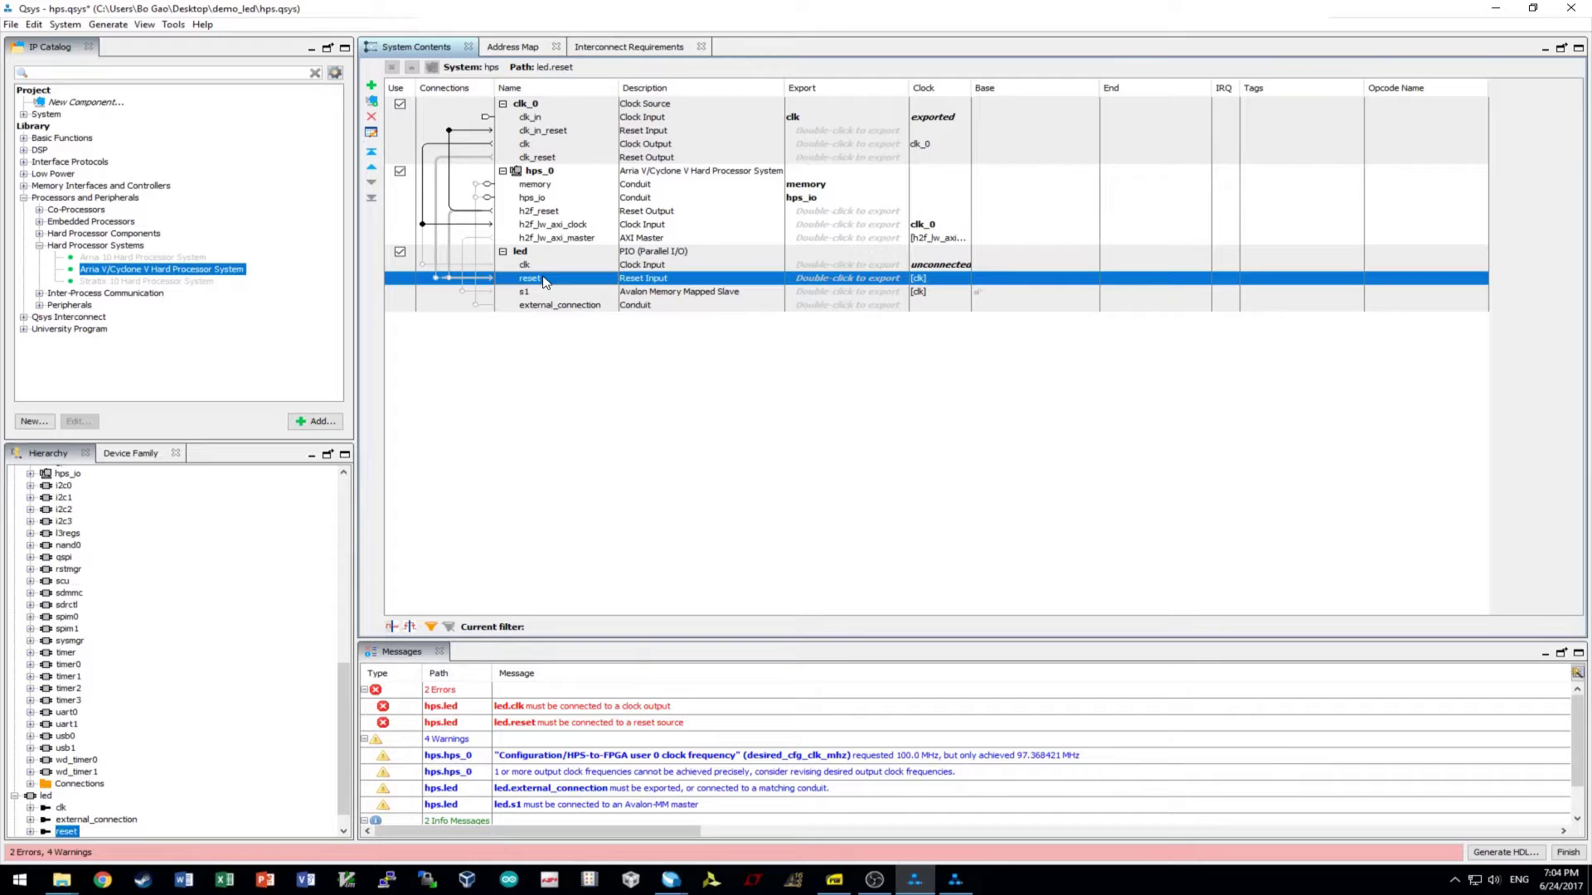
pyautogui.click(547, 145)
pyautogui.click(547, 157)
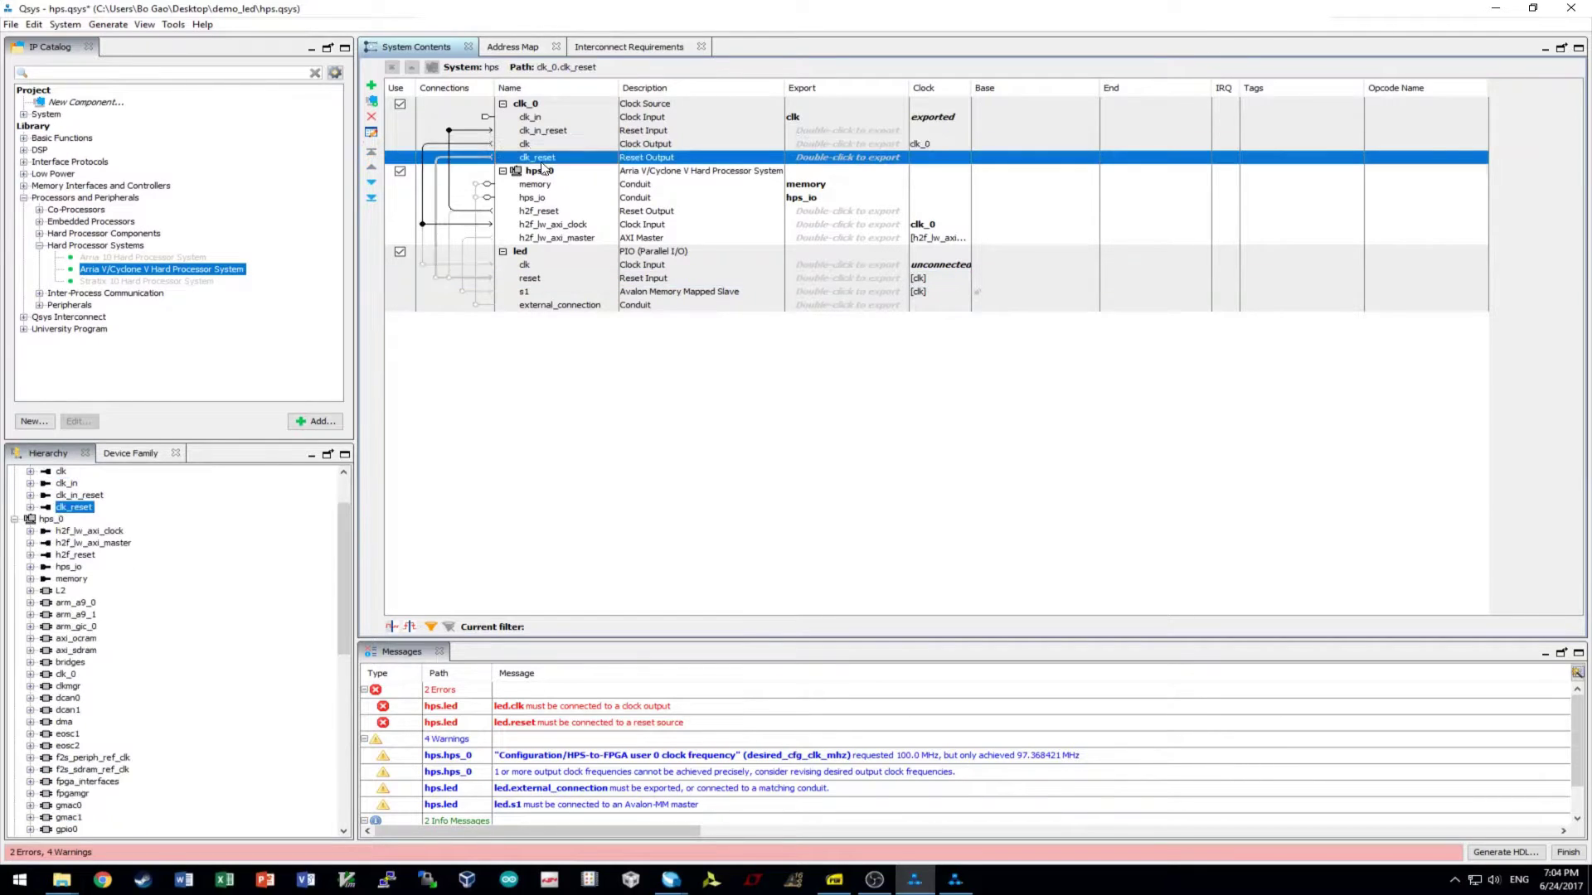
pyautogui.click(438, 279)
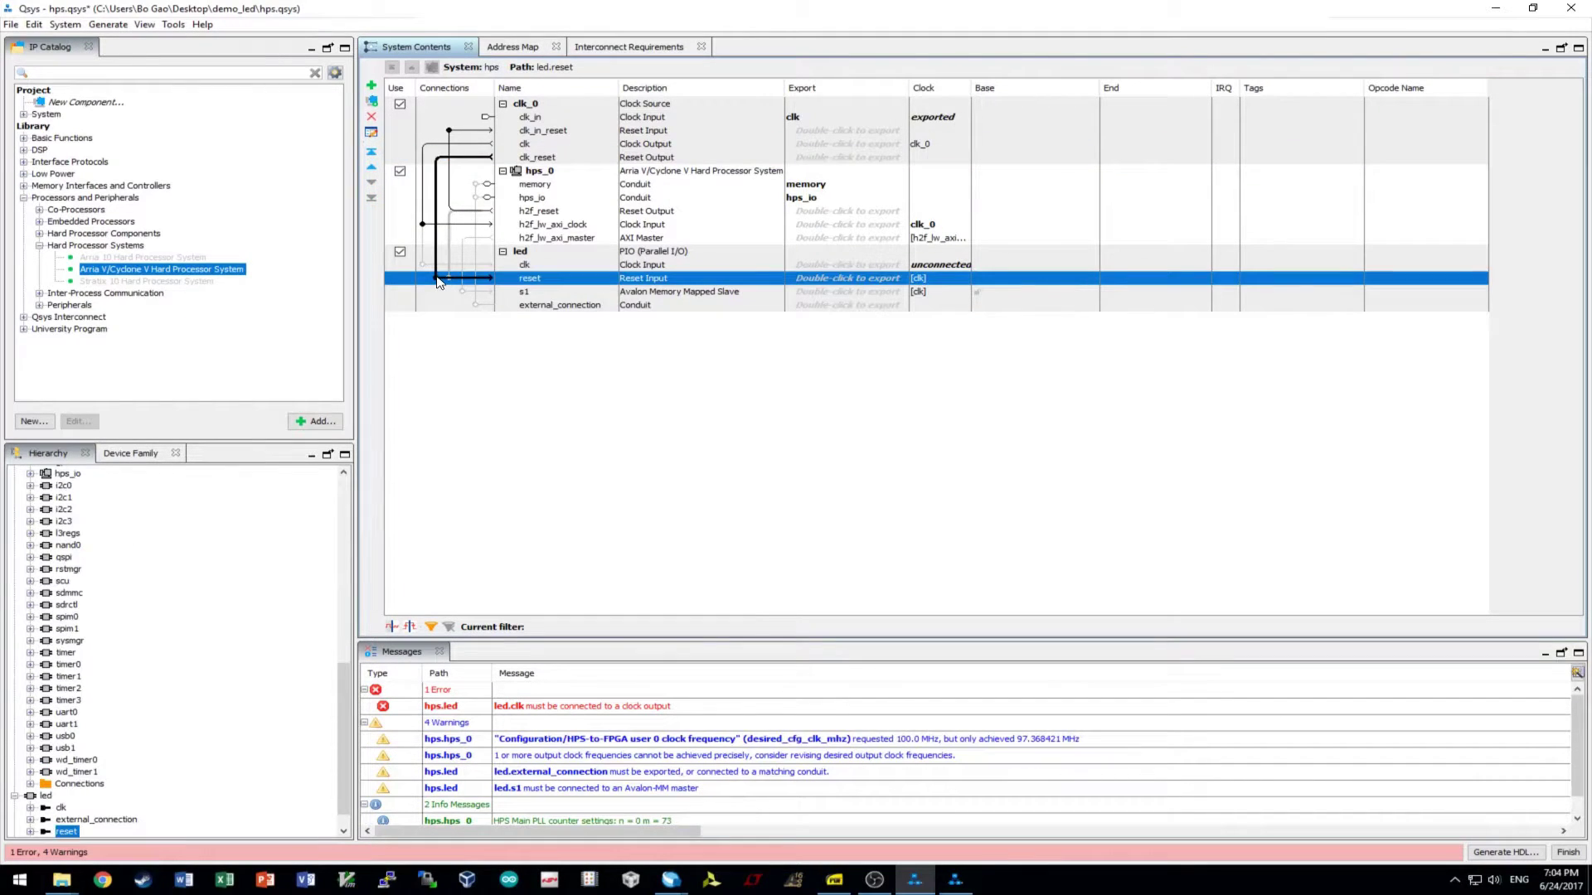
# - Connect clk_0's clock to led.clk and the HPS lightweight AXI master to led.s1
pyautogui.click(560, 266)
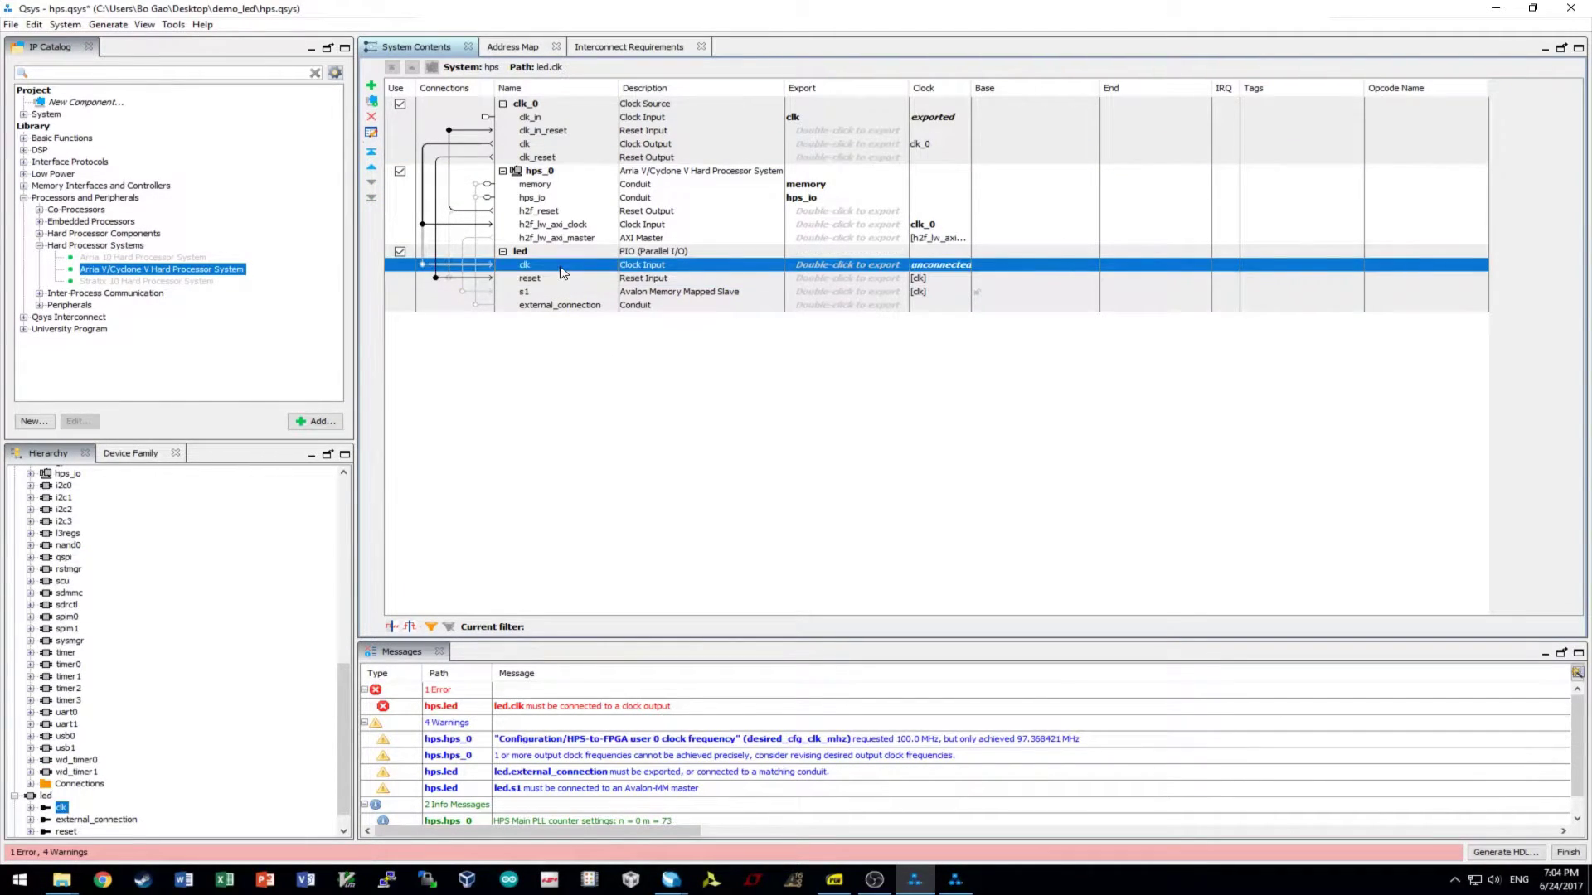
pyautogui.click(546, 146)
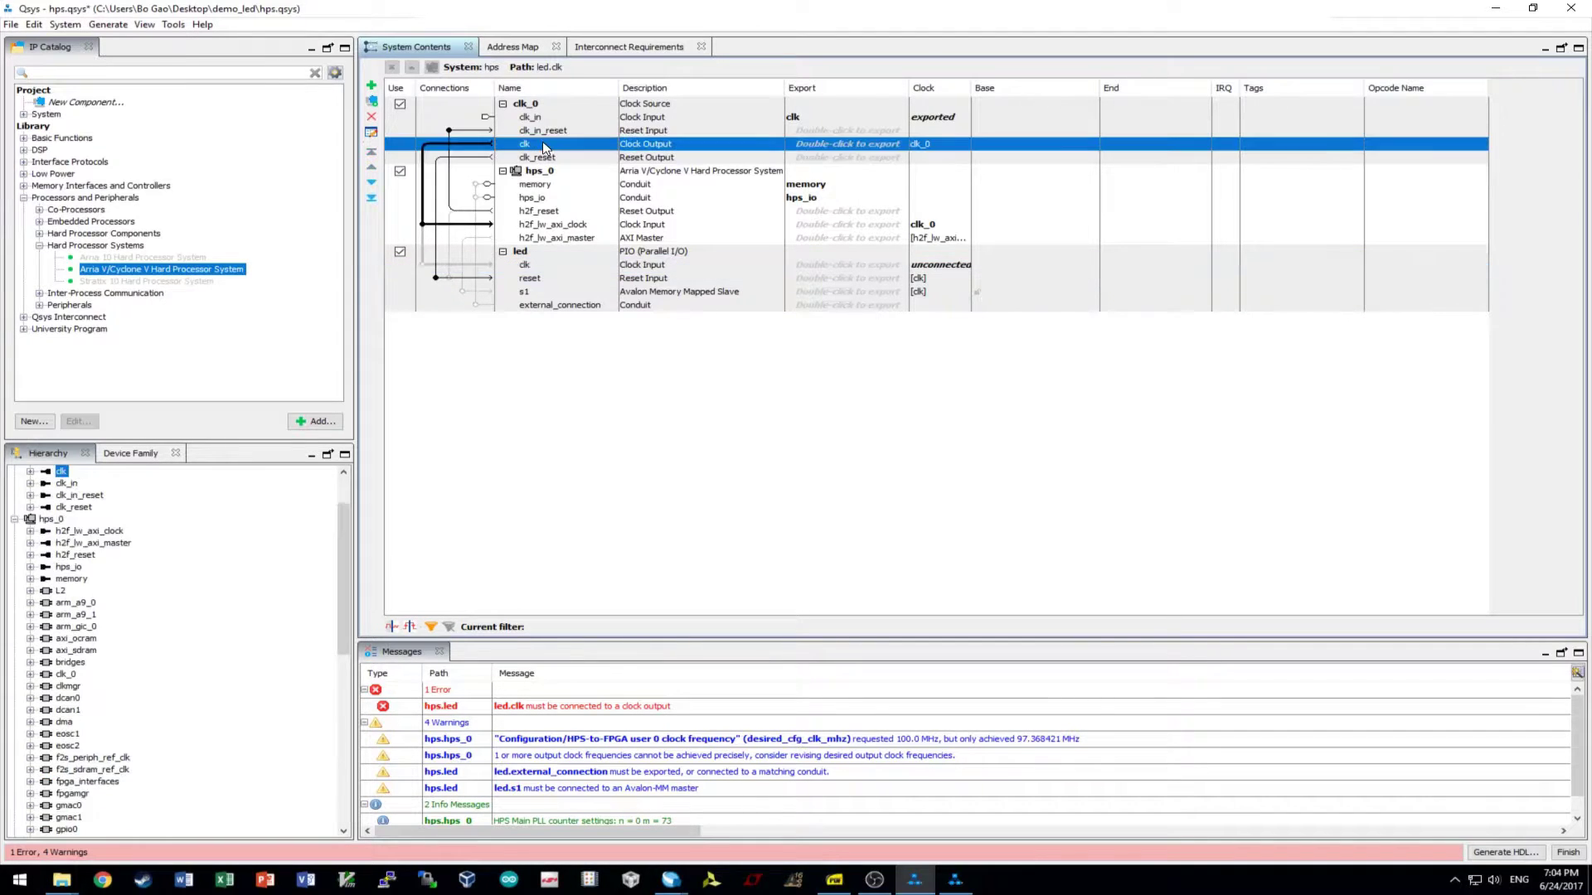
pyautogui.click(423, 264)
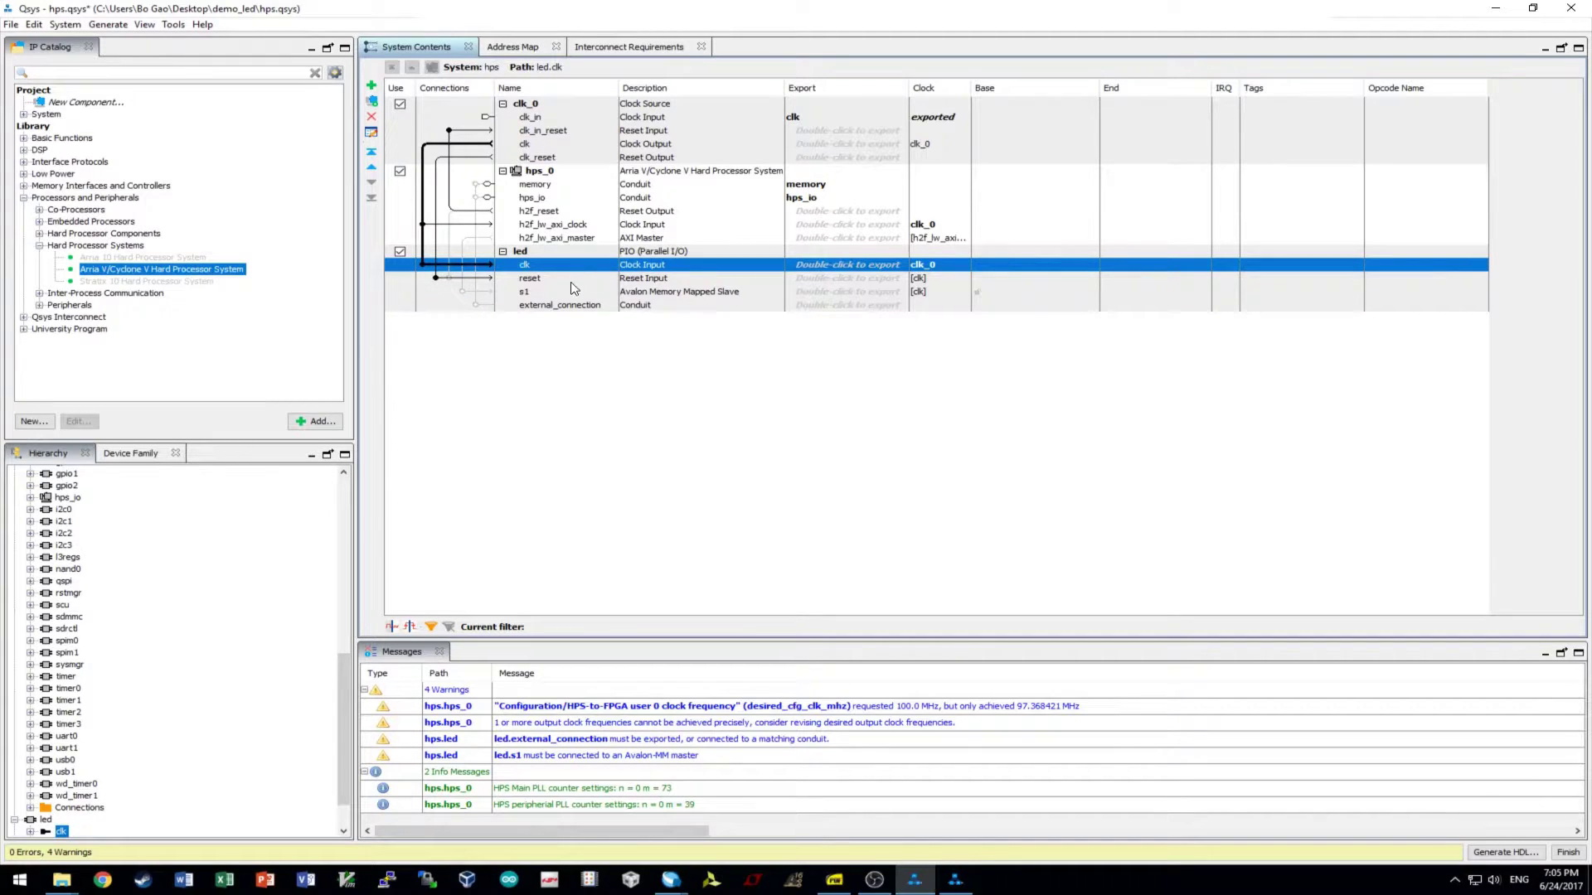
pyautogui.click(532, 294)
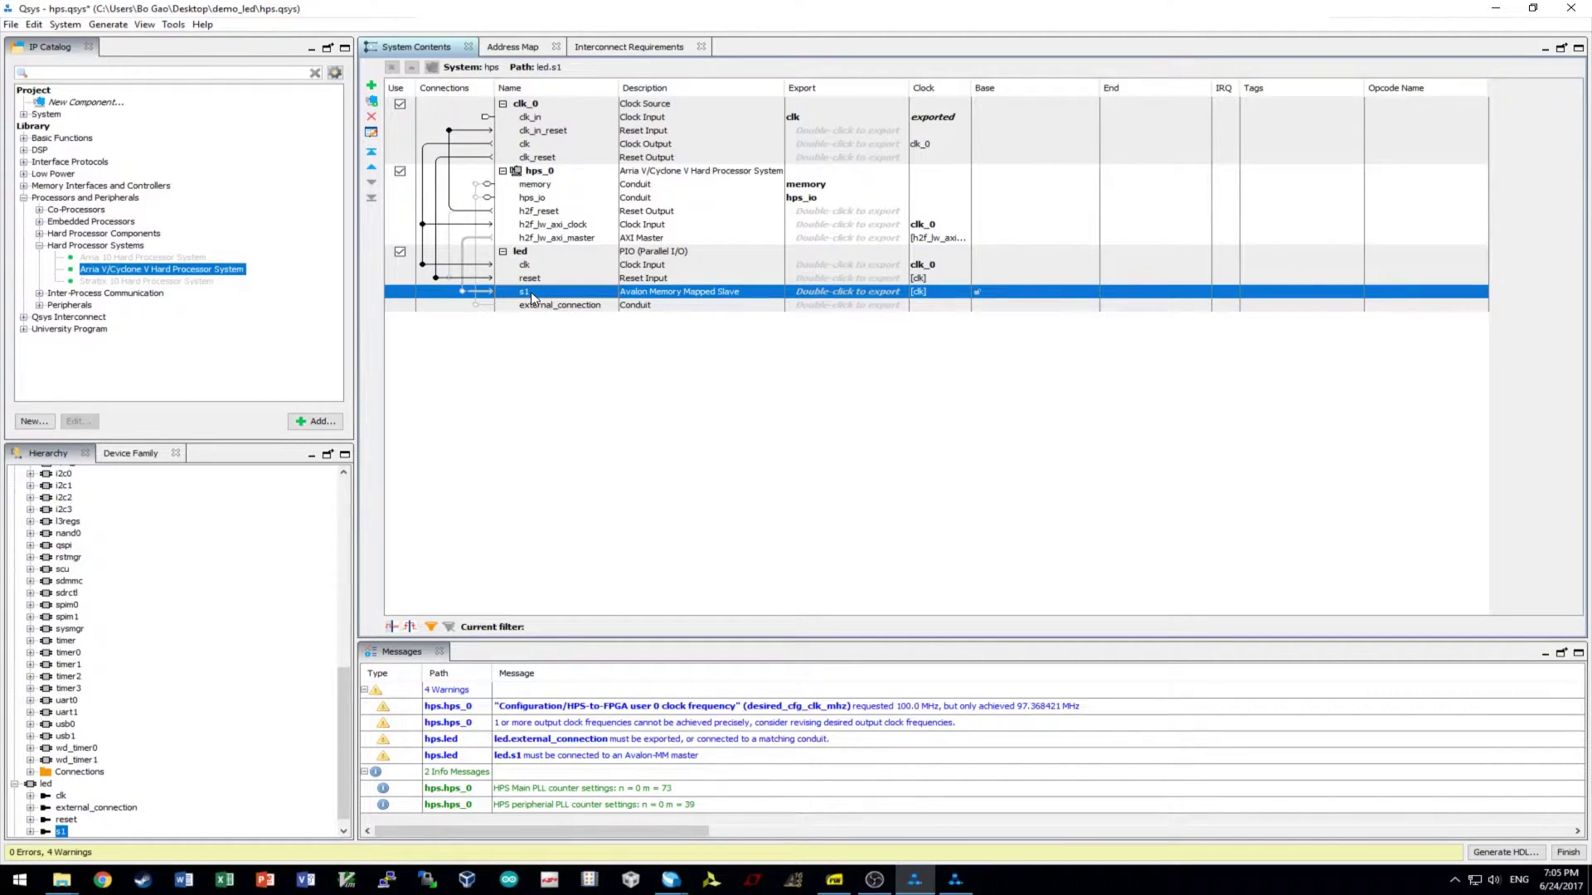
pyautogui.click(539, 242)
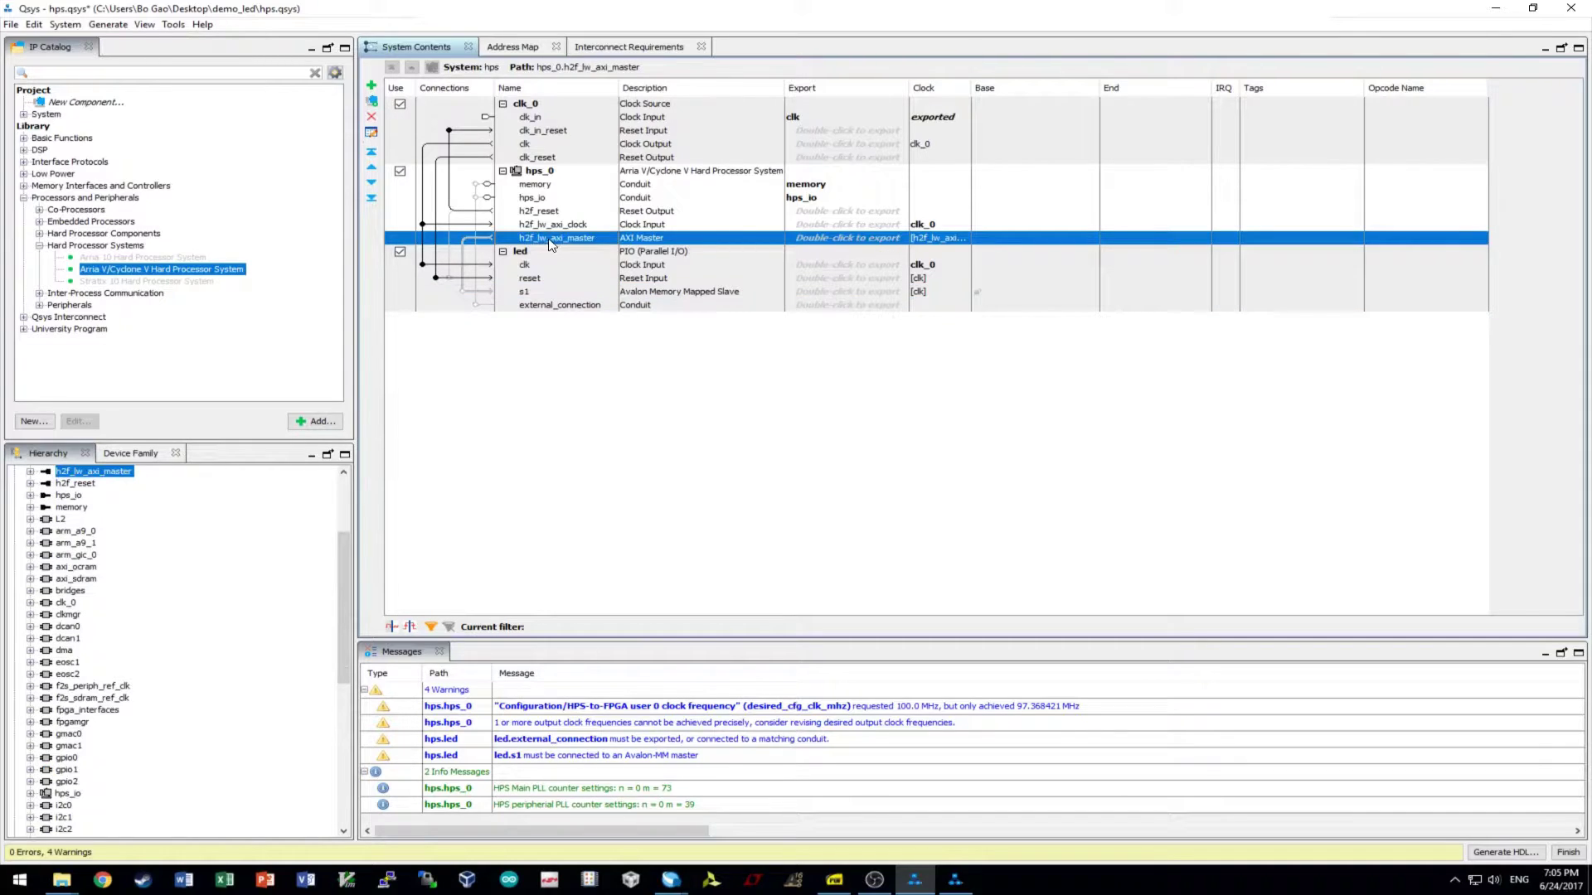
pyautogui.click(461, 292)
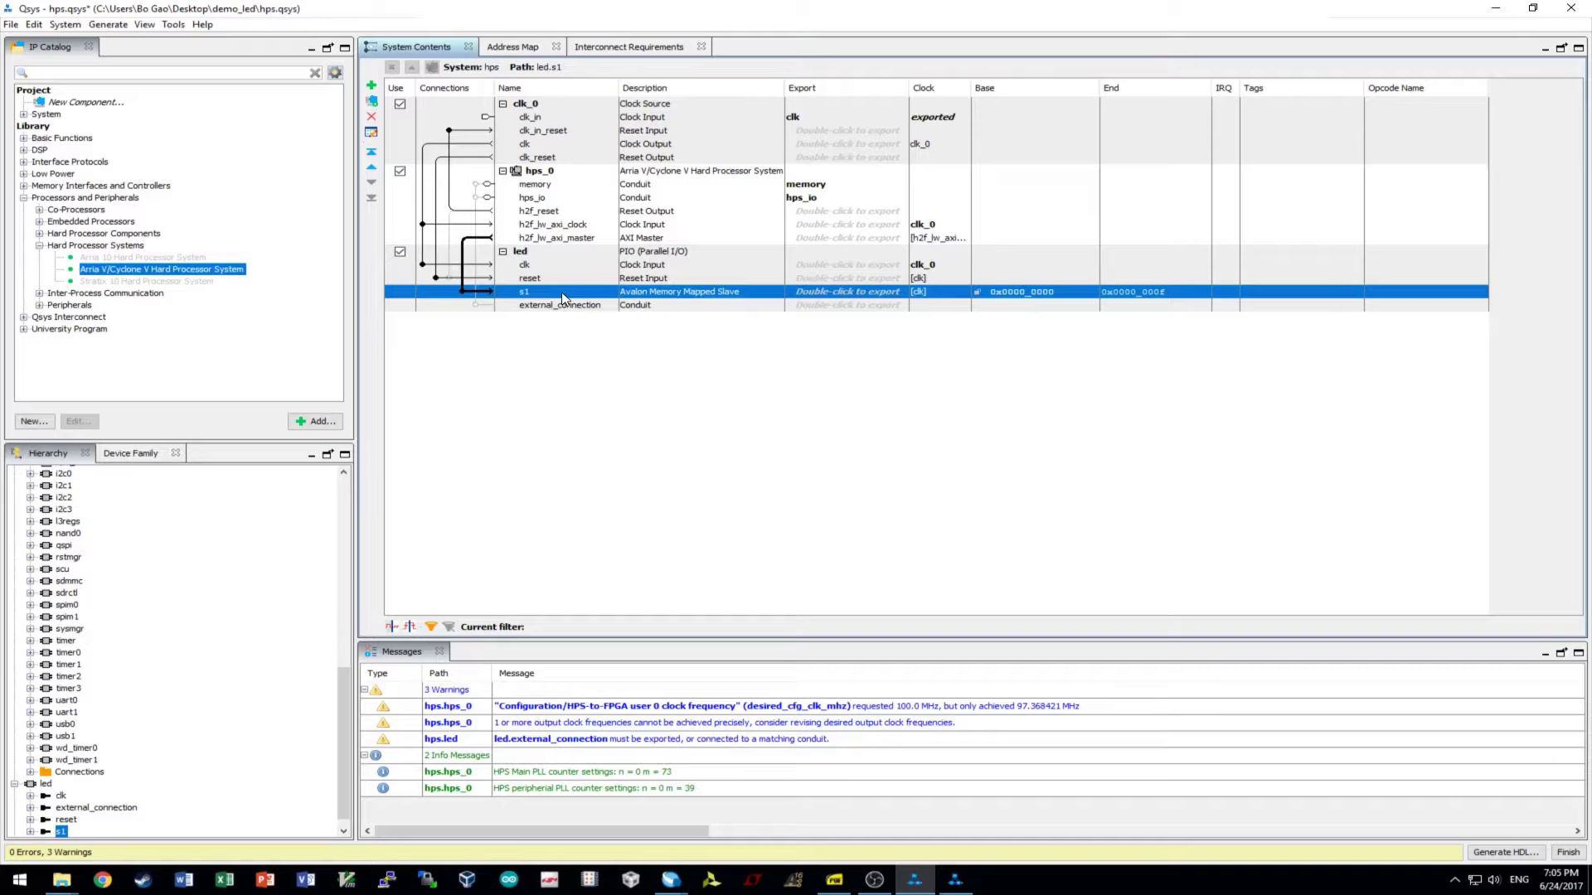
# - Export led's external_connection conduit under the name led_external_connection
pyautogui.click(575, 238)
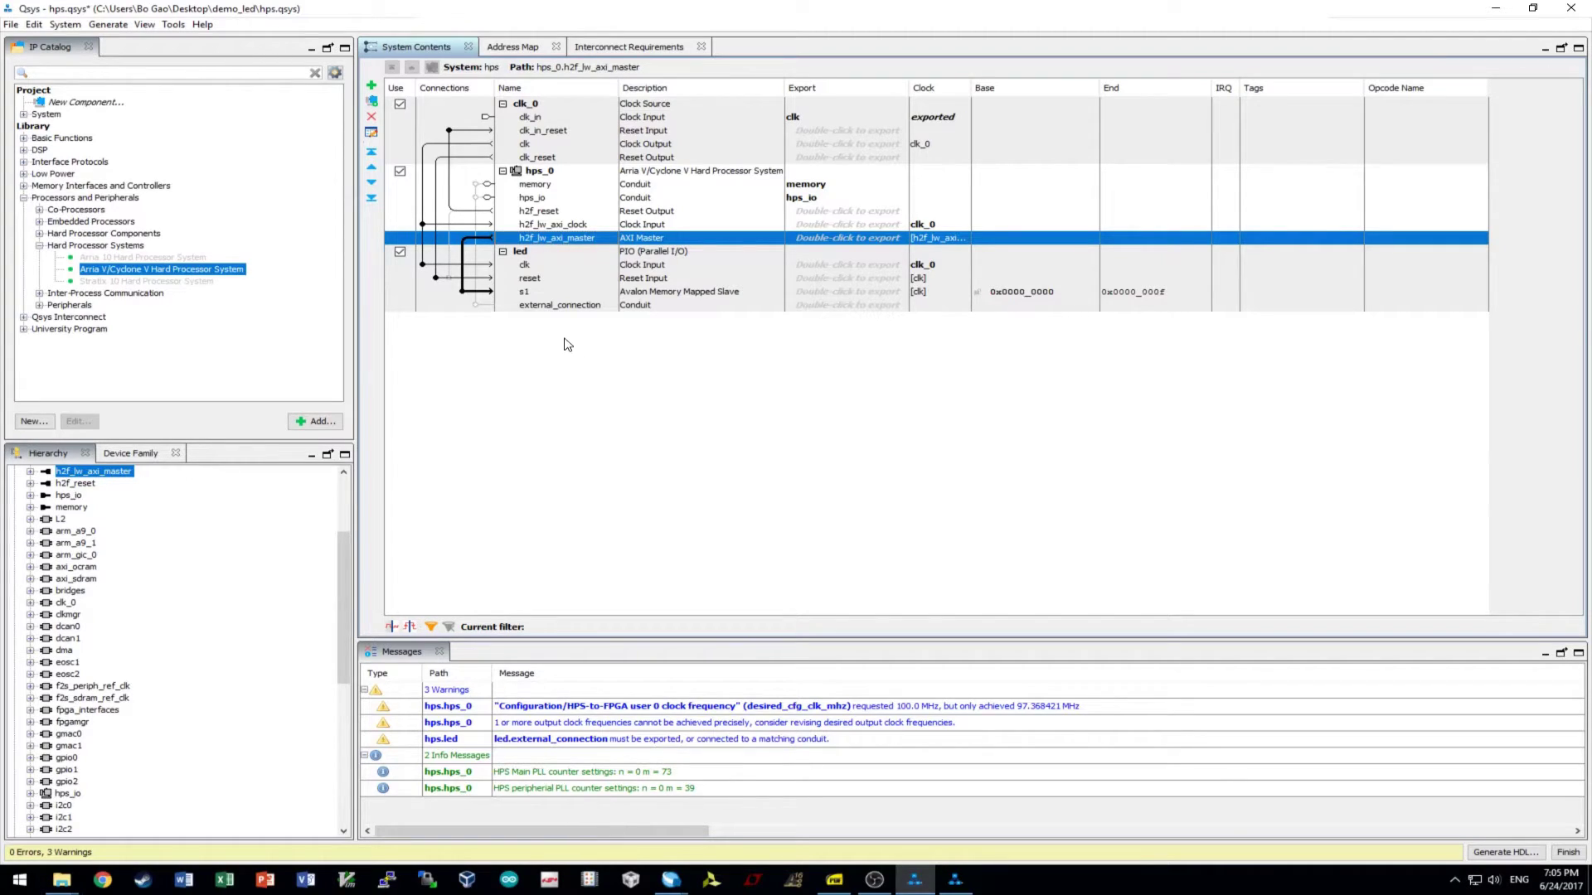
pyautogui.click(548, 307)
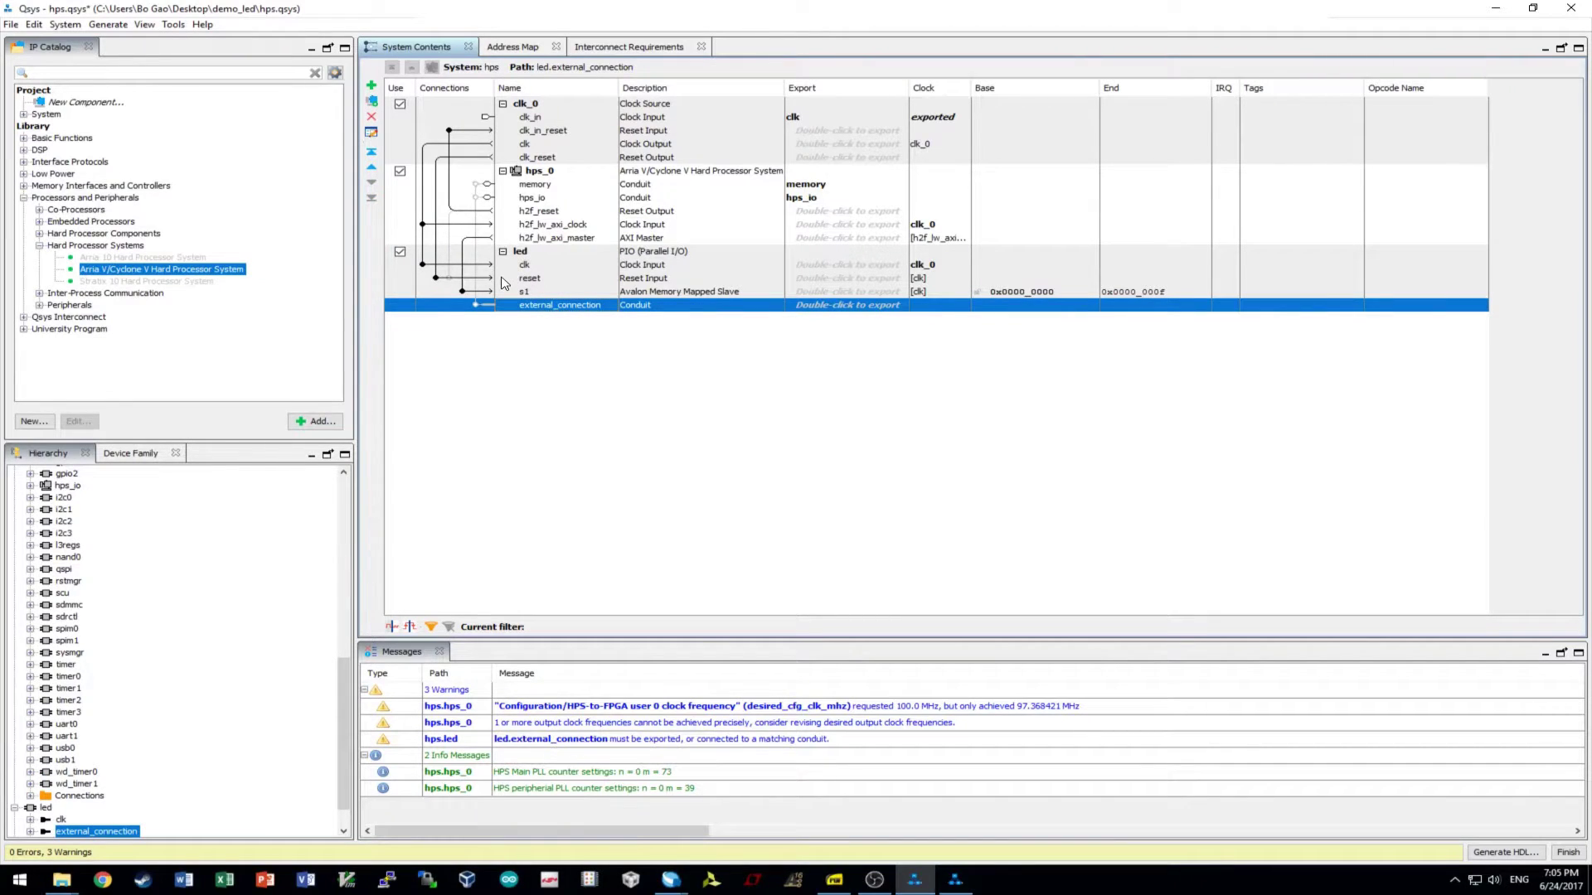
pyautogui.doubleClick(875, 307)
pyautogui.click(813, 293)
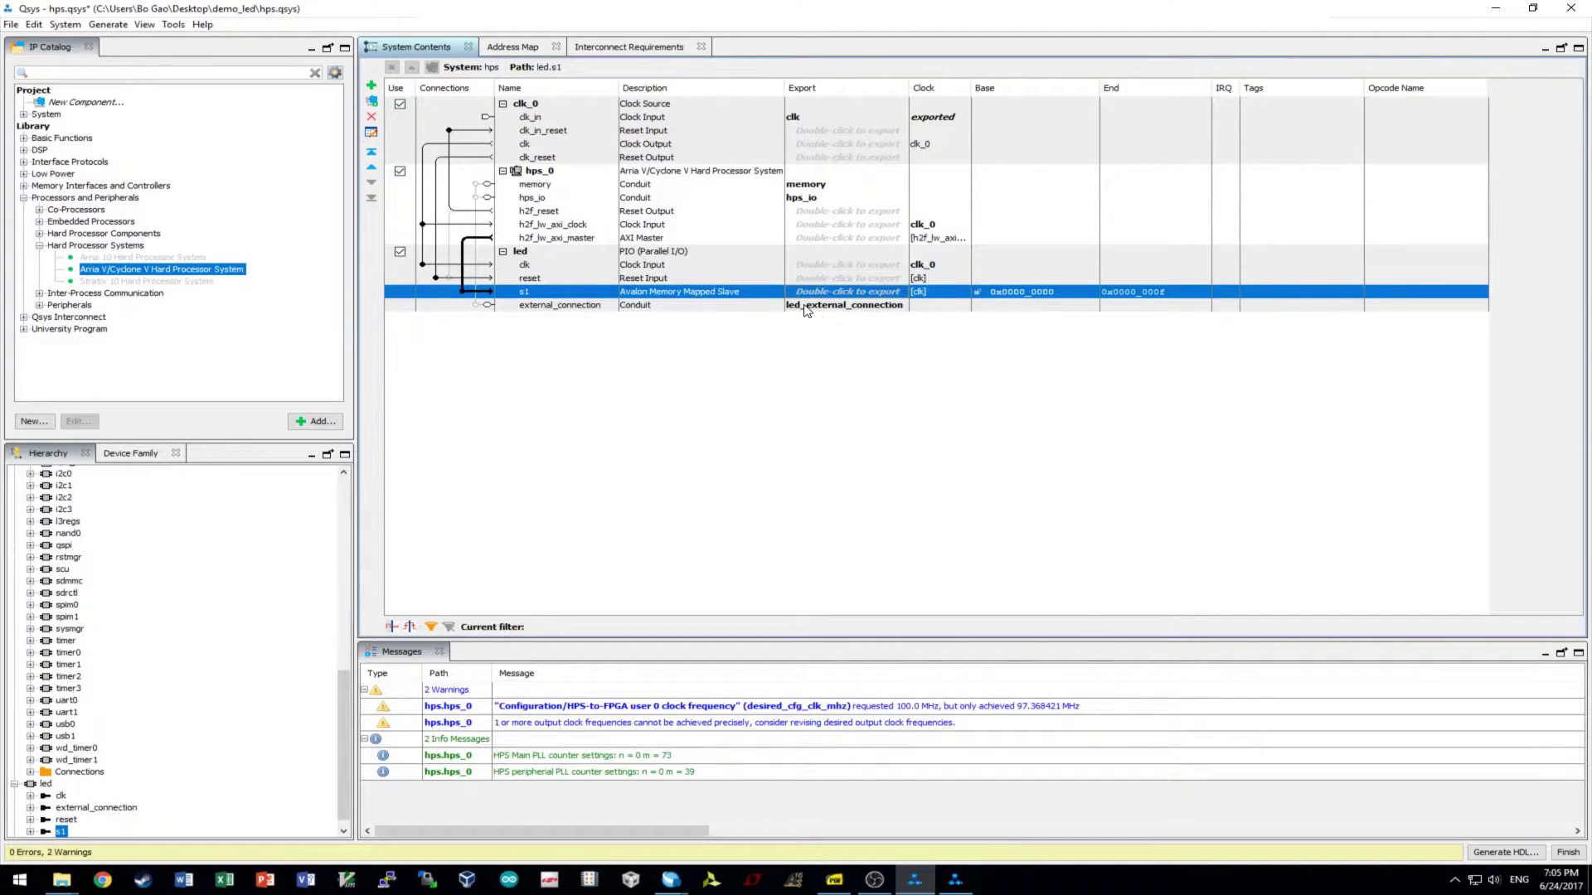
pyautogui.click(773, 307)
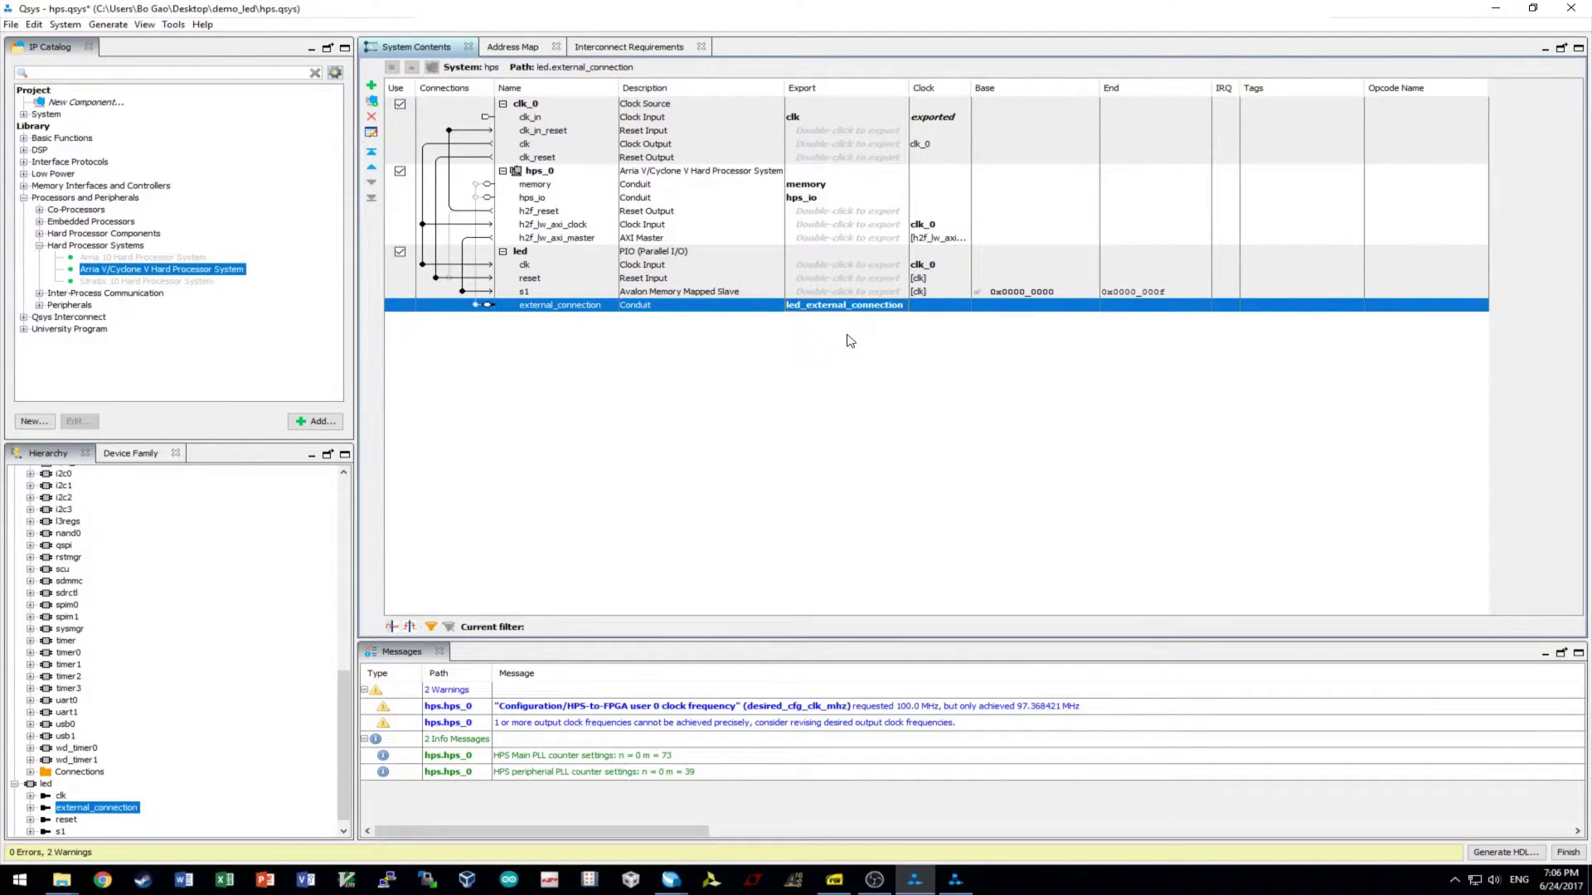
pyautogui.click(819, 121)
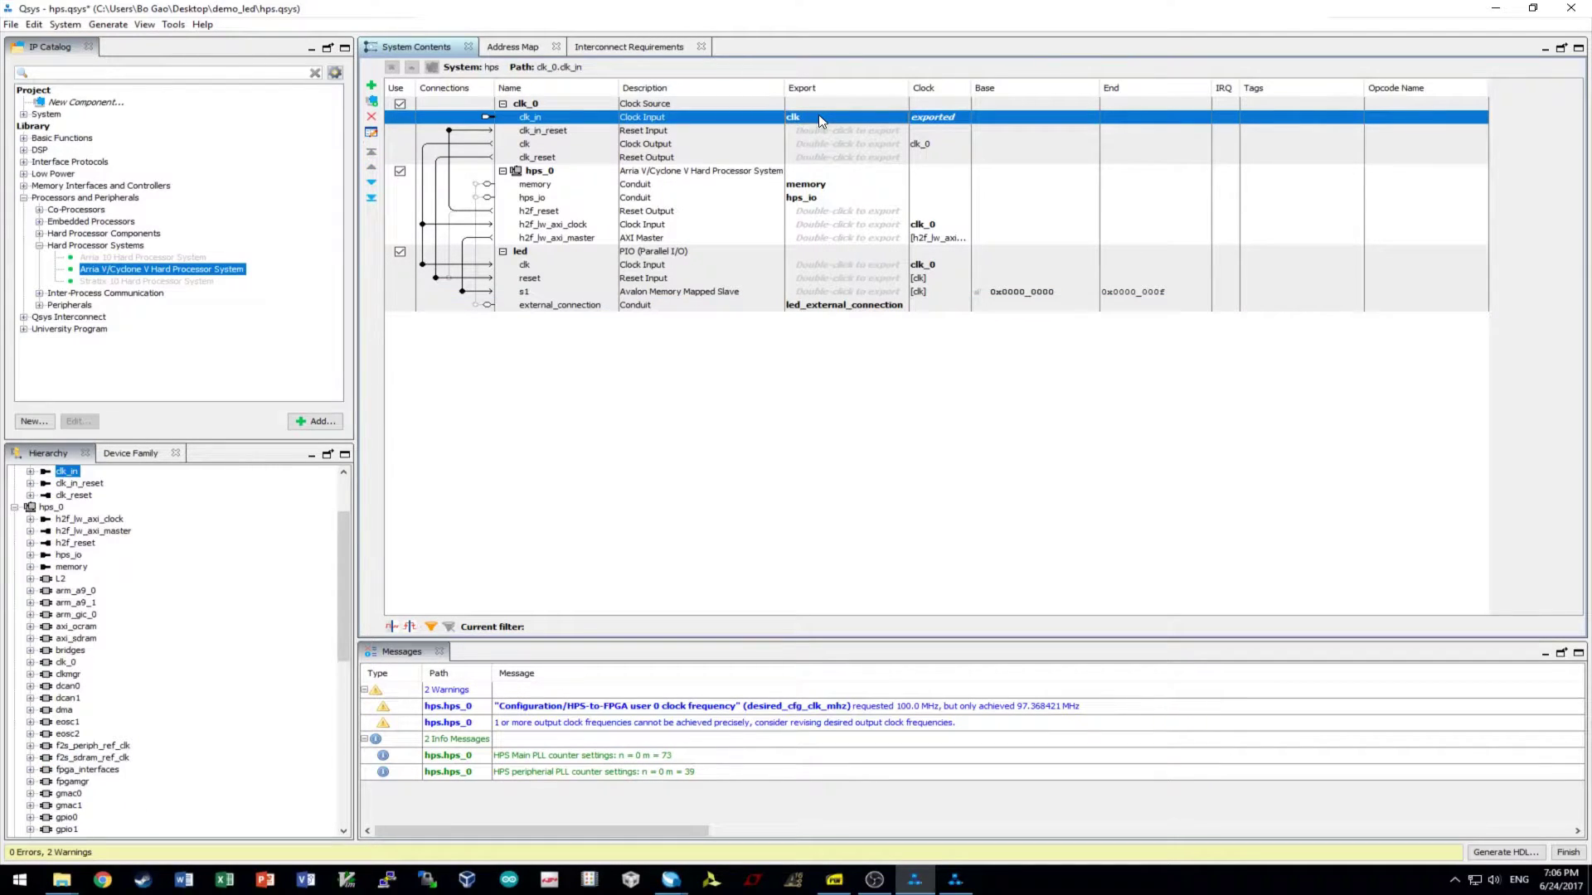
pyautogui.click(724, 174)
# - Review the hps_0 and clk_0 parameters, then save hps.qsys via File > Save
pyautogui.doubleClick(724, 176)
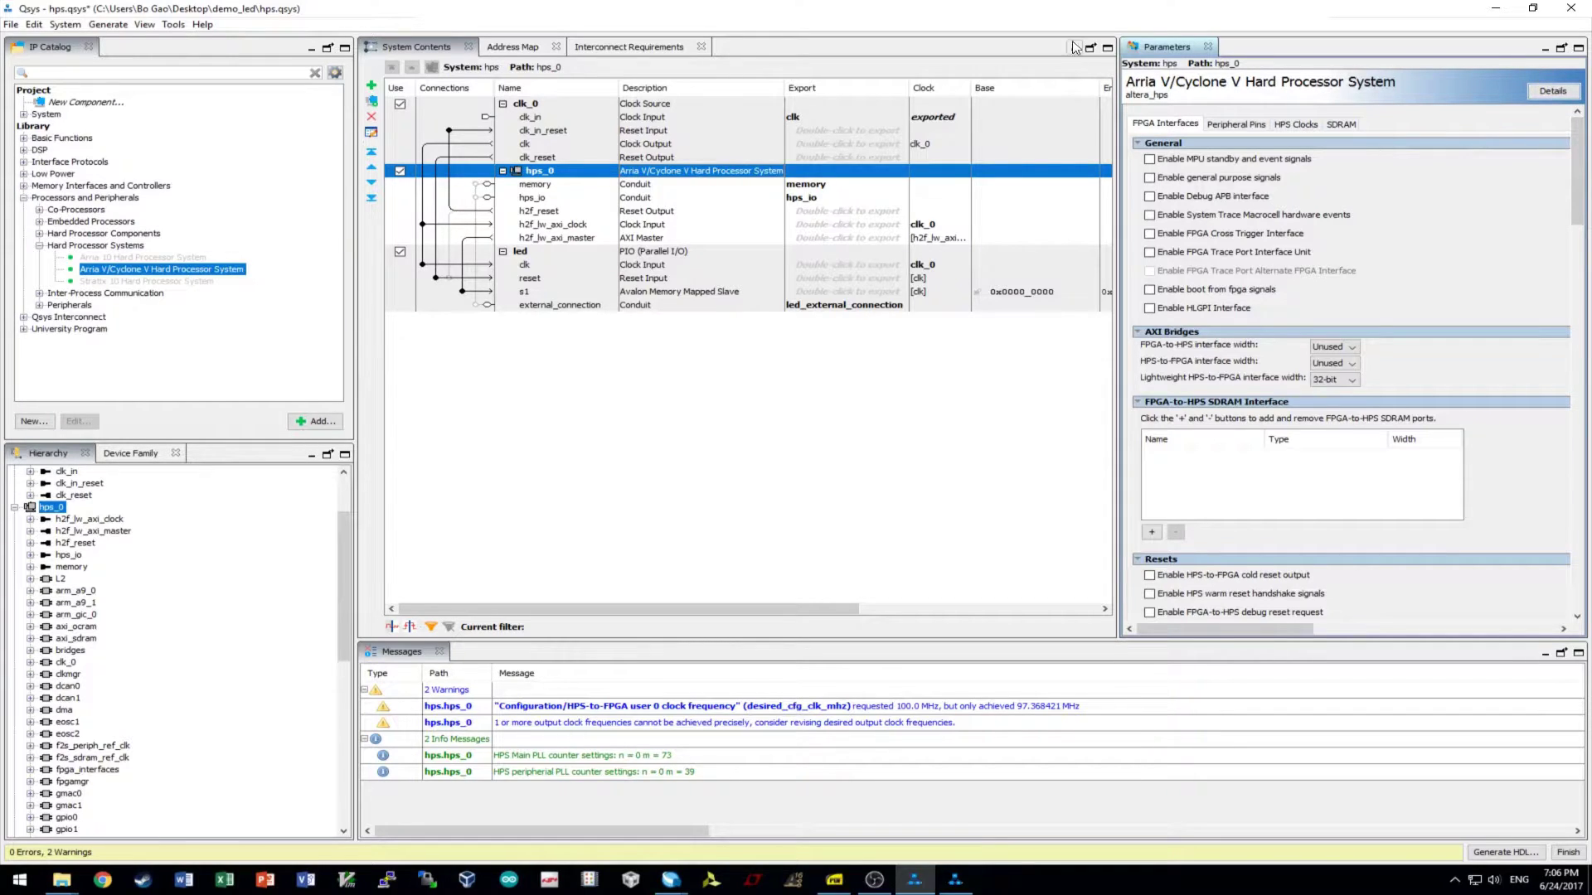
pyautogui.click(561, 105)
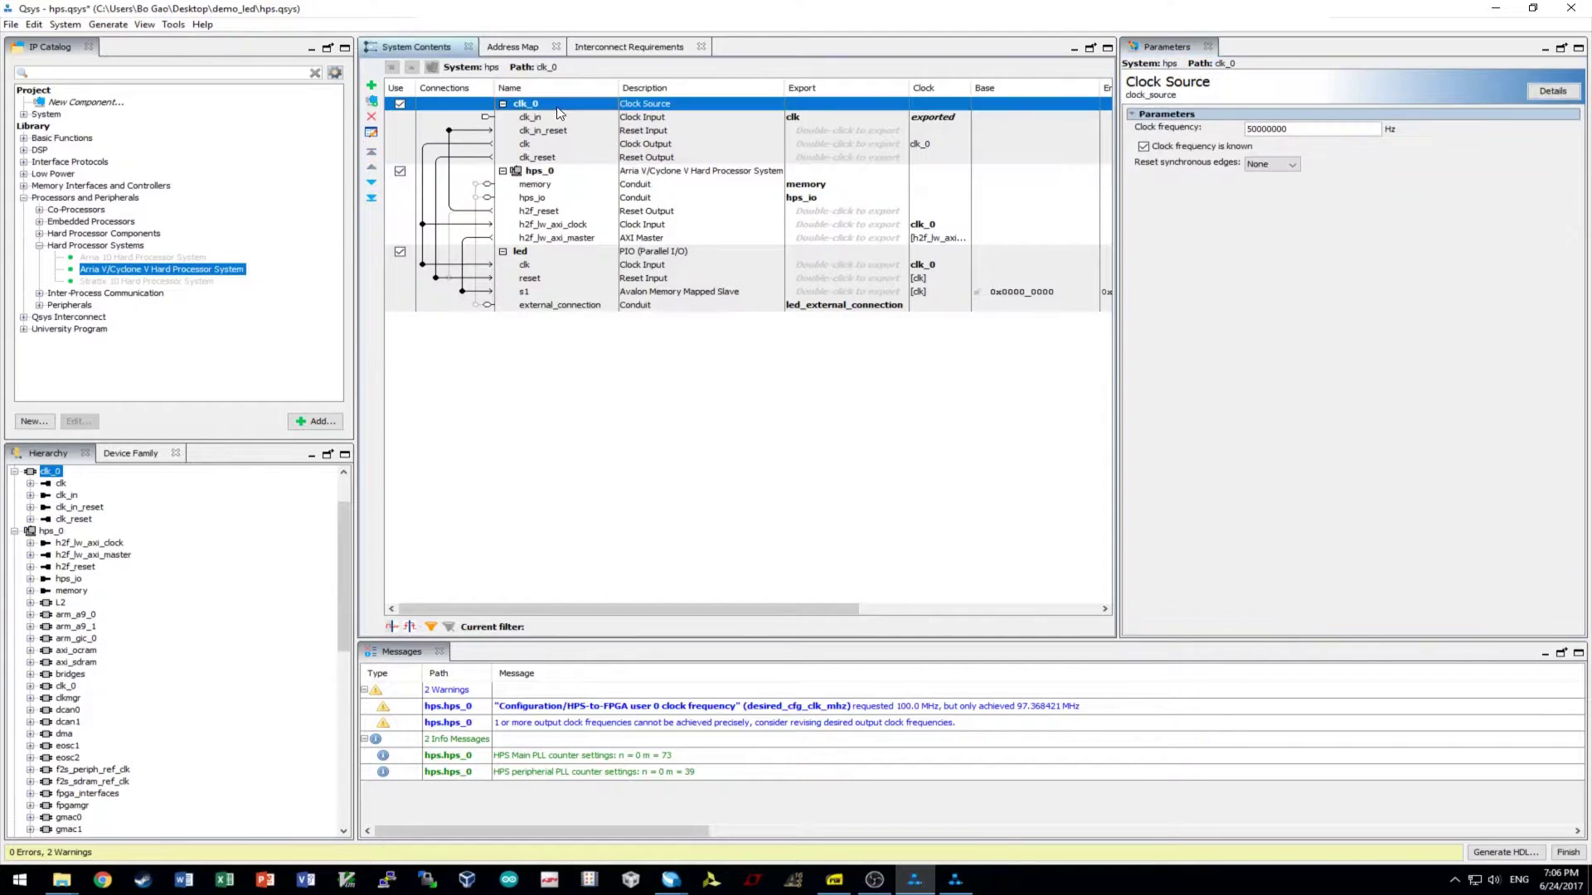
pyautogui.click(942, 452)
pyautogui.click(11, 24)
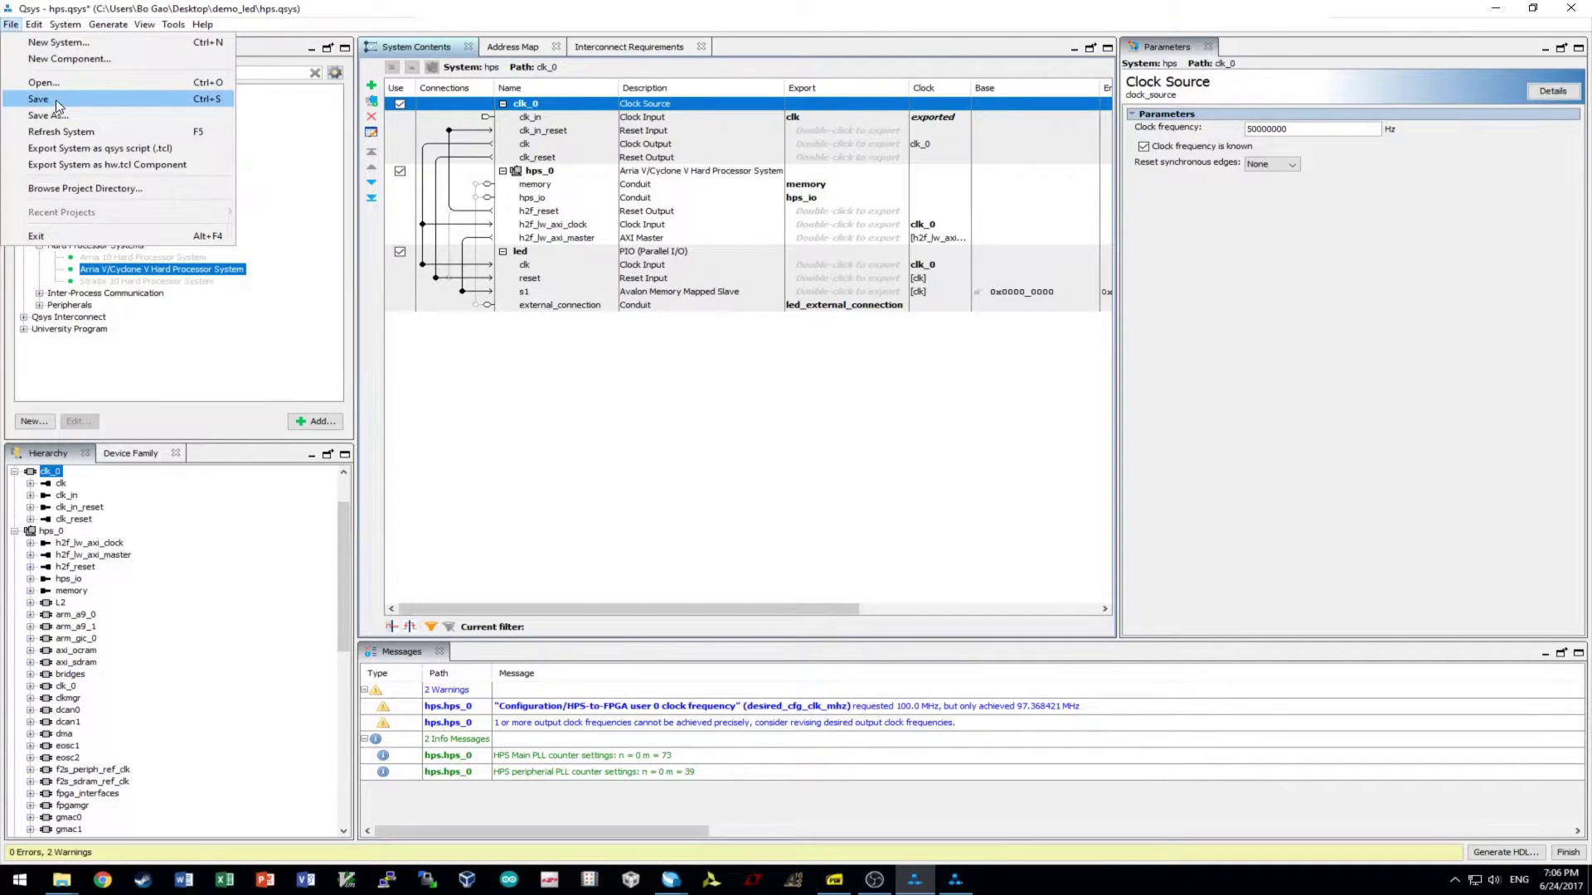
pyautogui.click(58, 101)
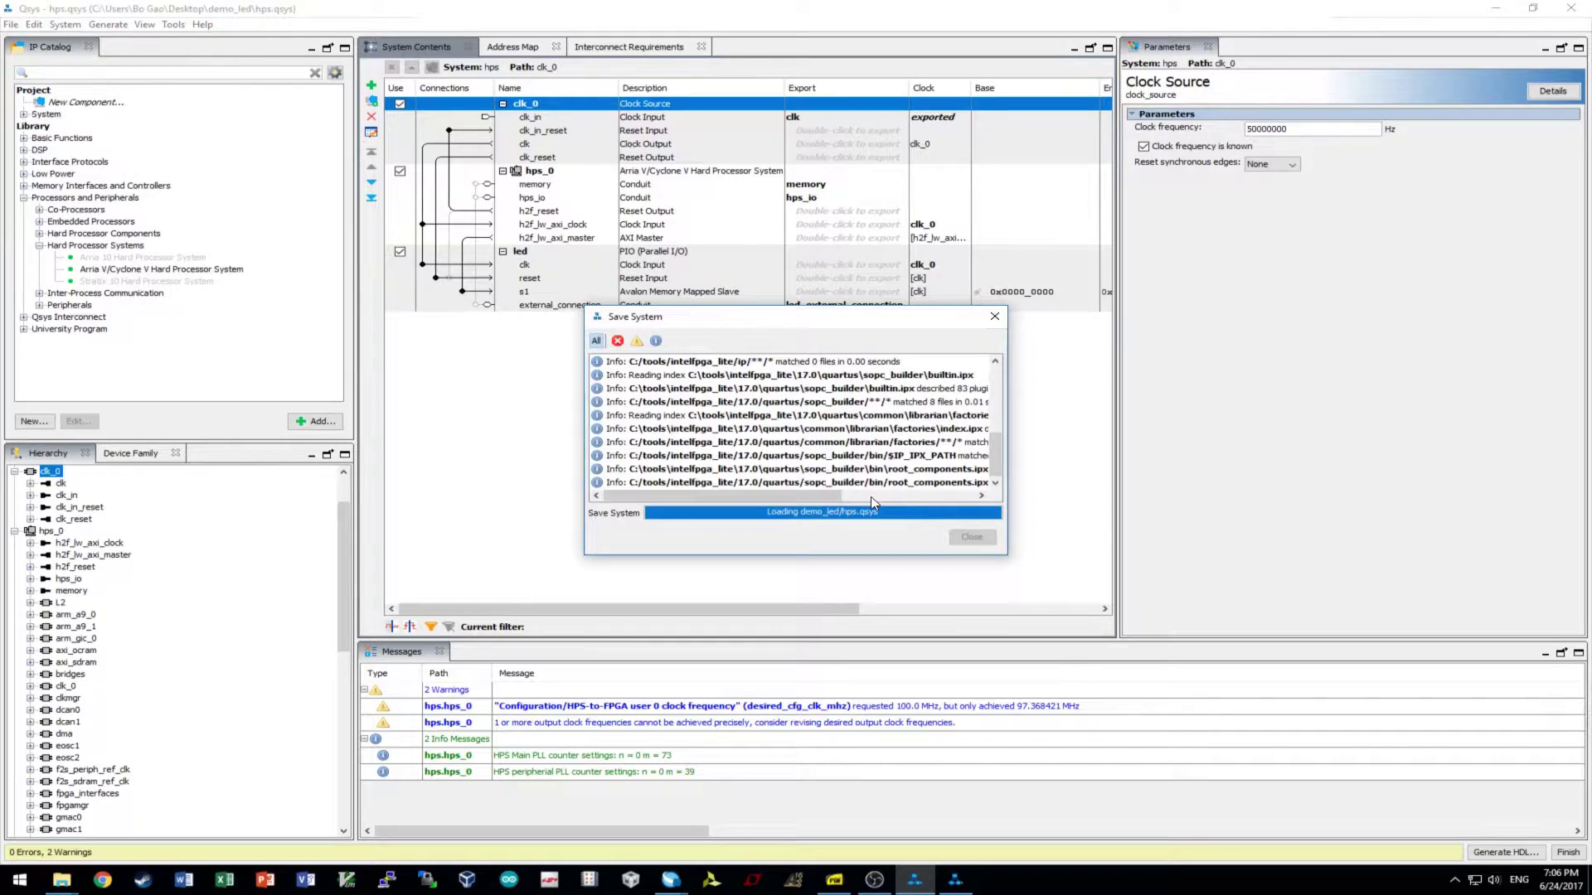
pyautogui.click(970, 536)
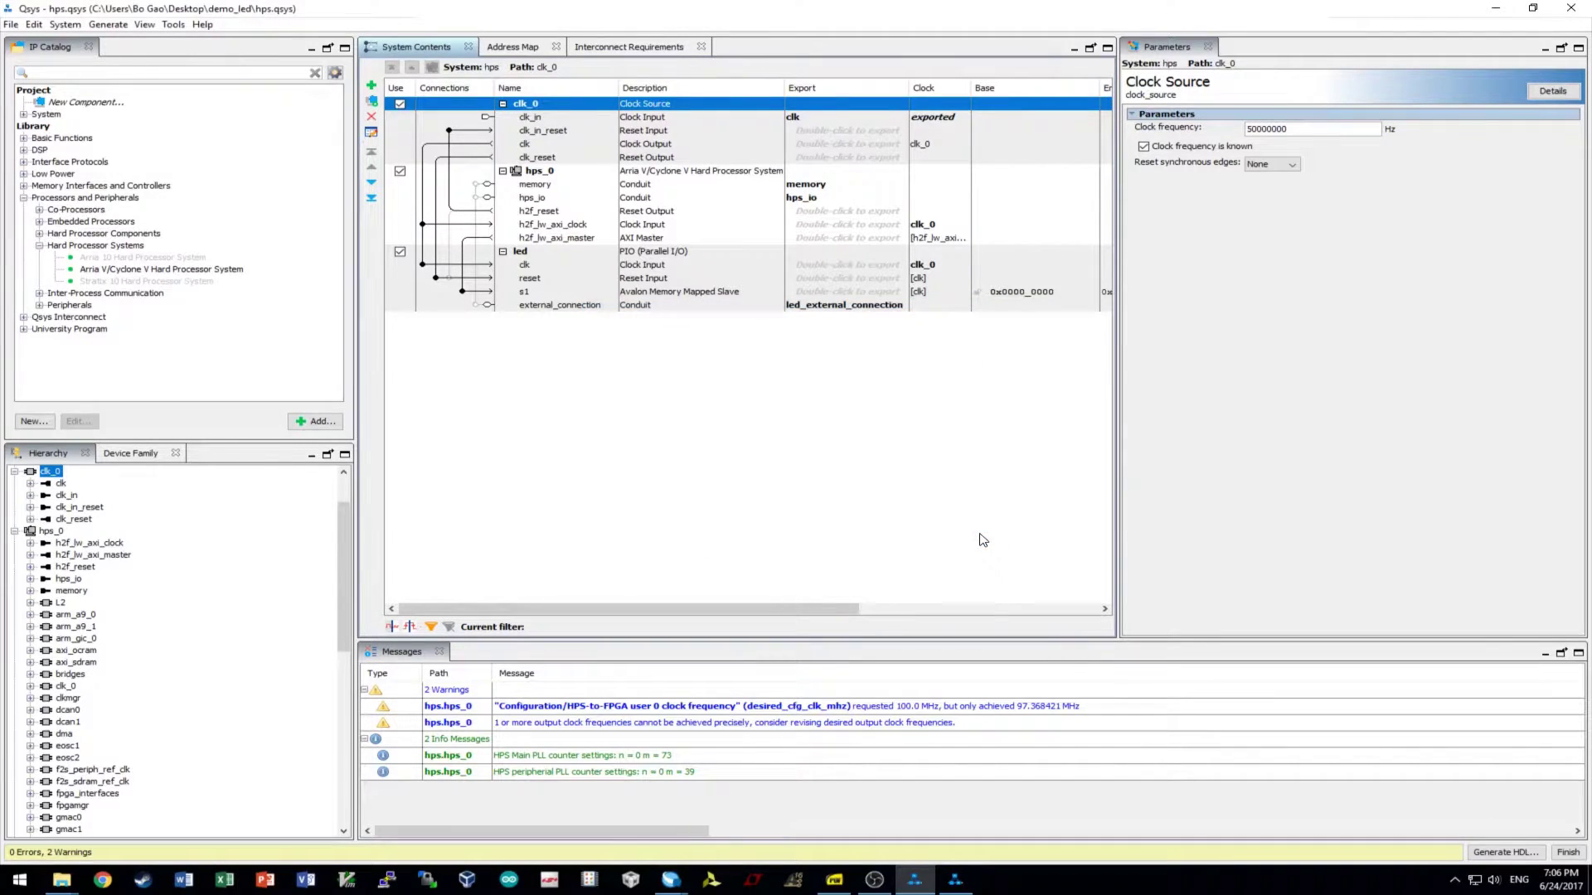
pyautogui.click(108, 24)
# - Generate Verilog synthesis HDL for hps.qsys and close the completed generation report
pyautogui.click(107, 43)
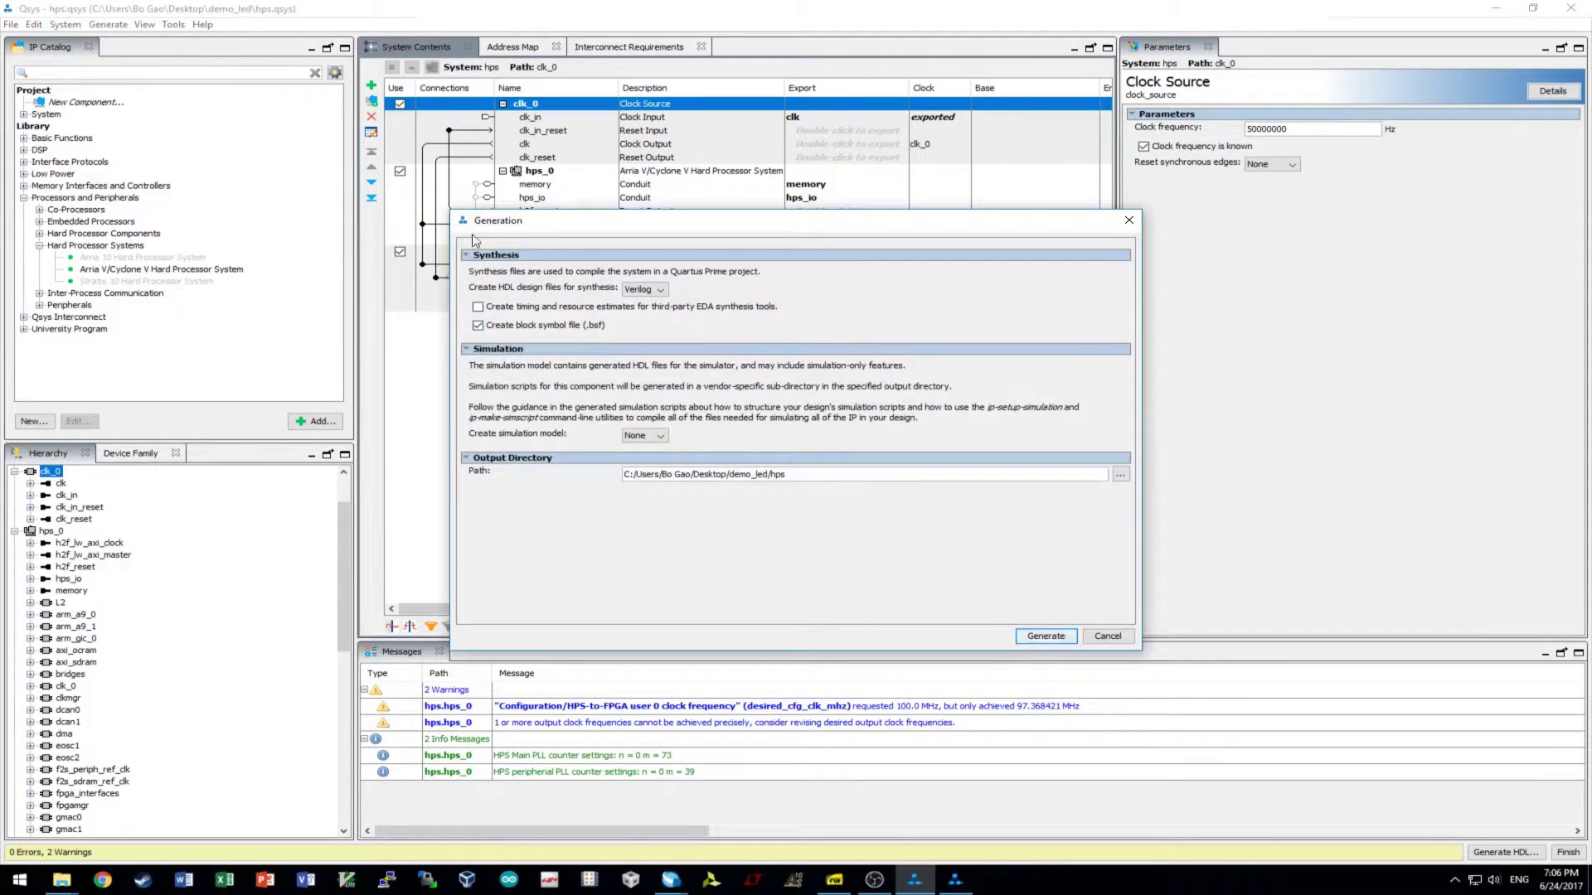
pyautogui.click(1045, 636)
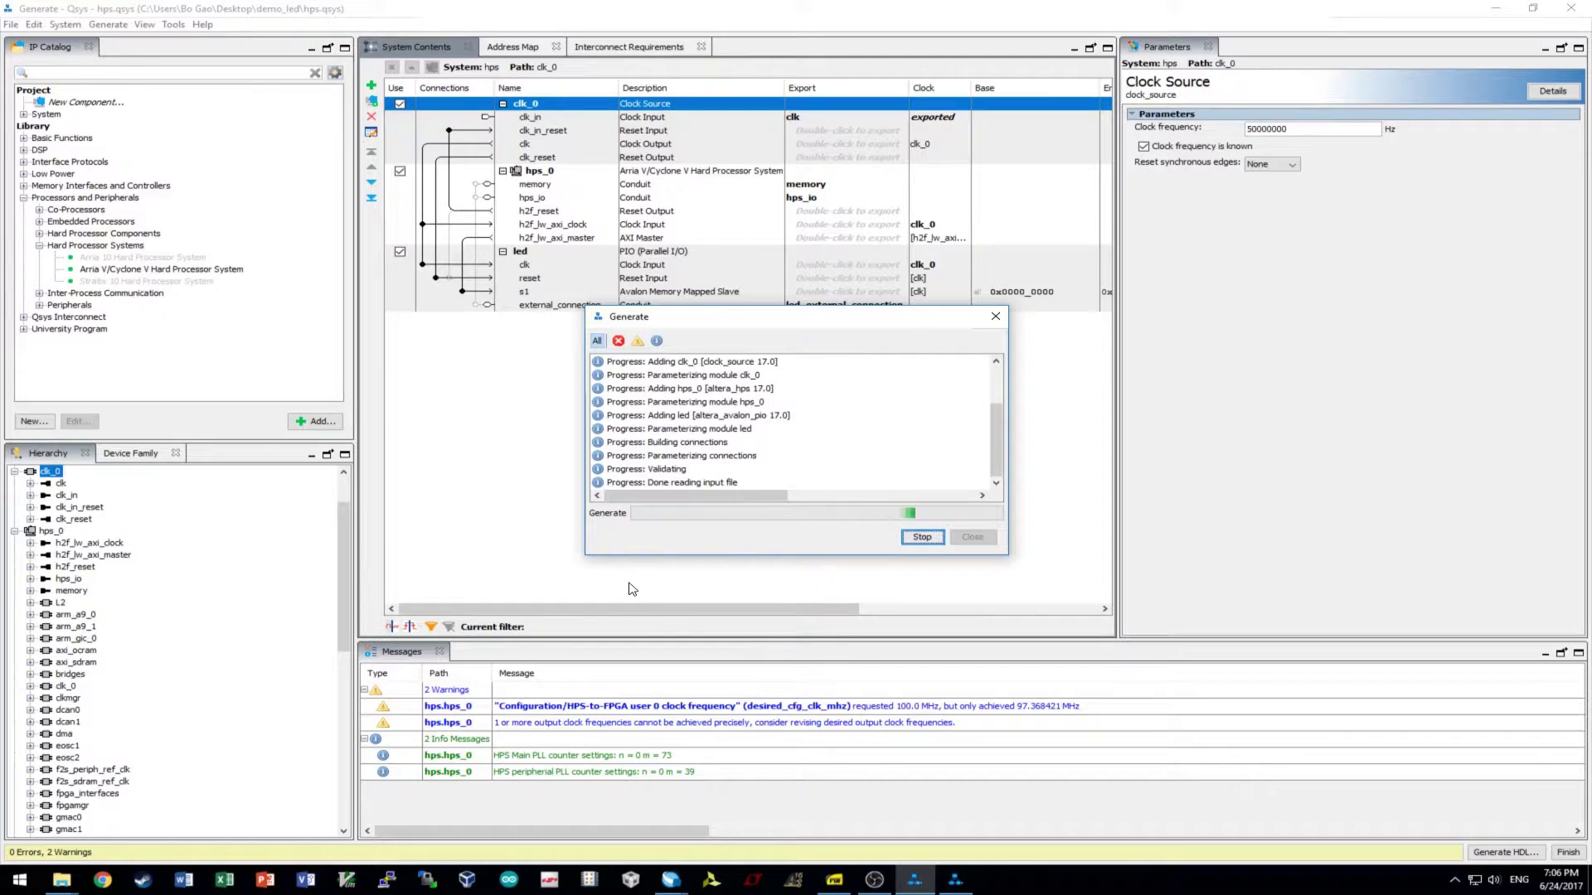
pyautogui.rightClick(819, 439)
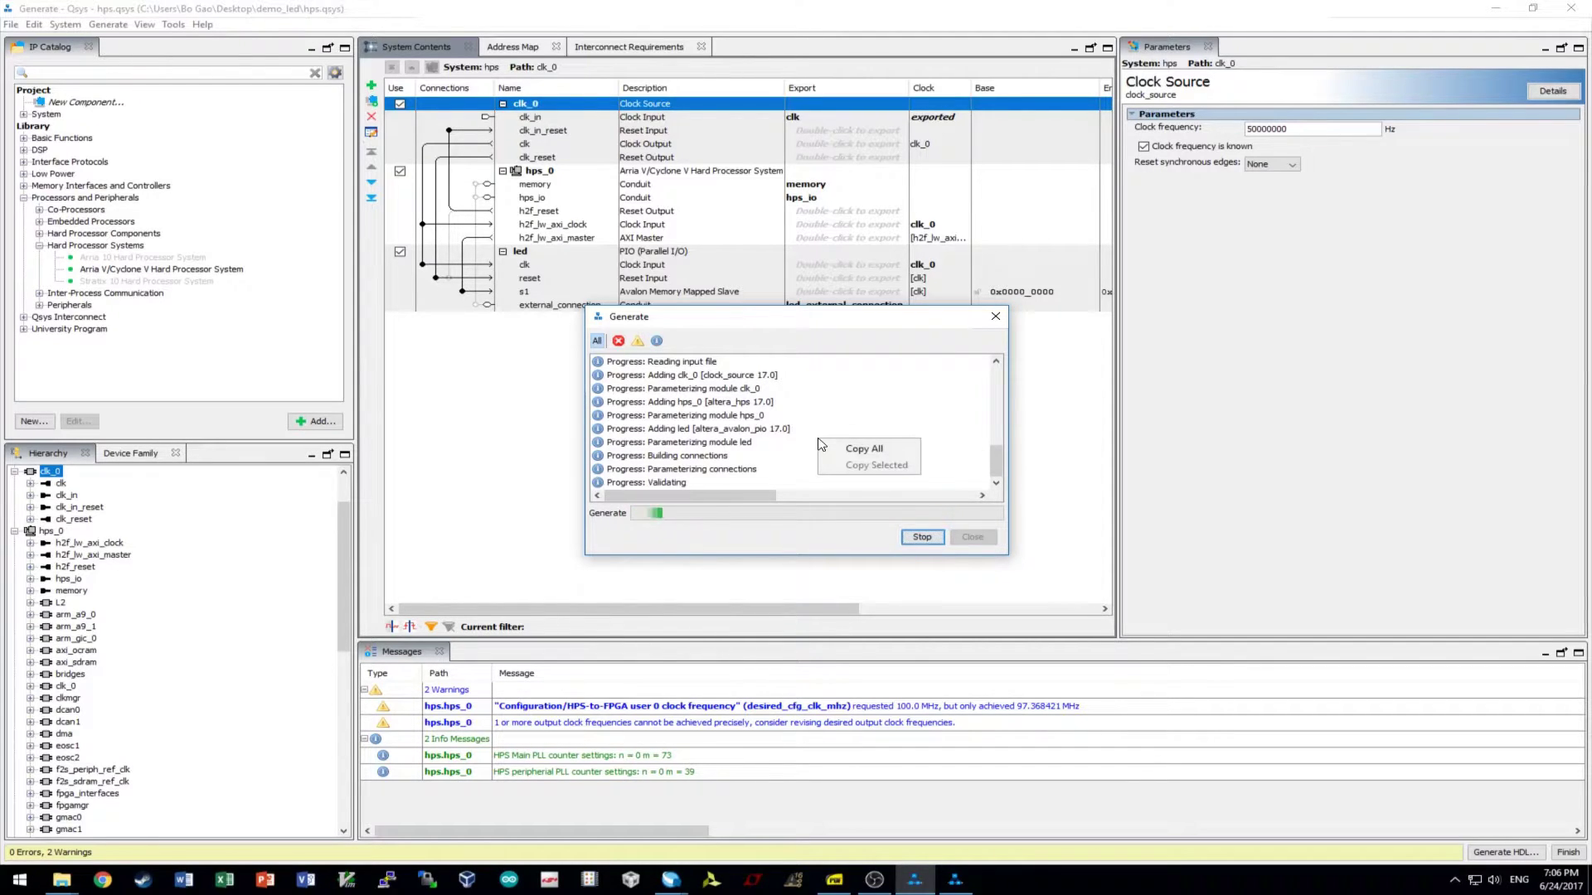
pyautogui.click(765, 460)
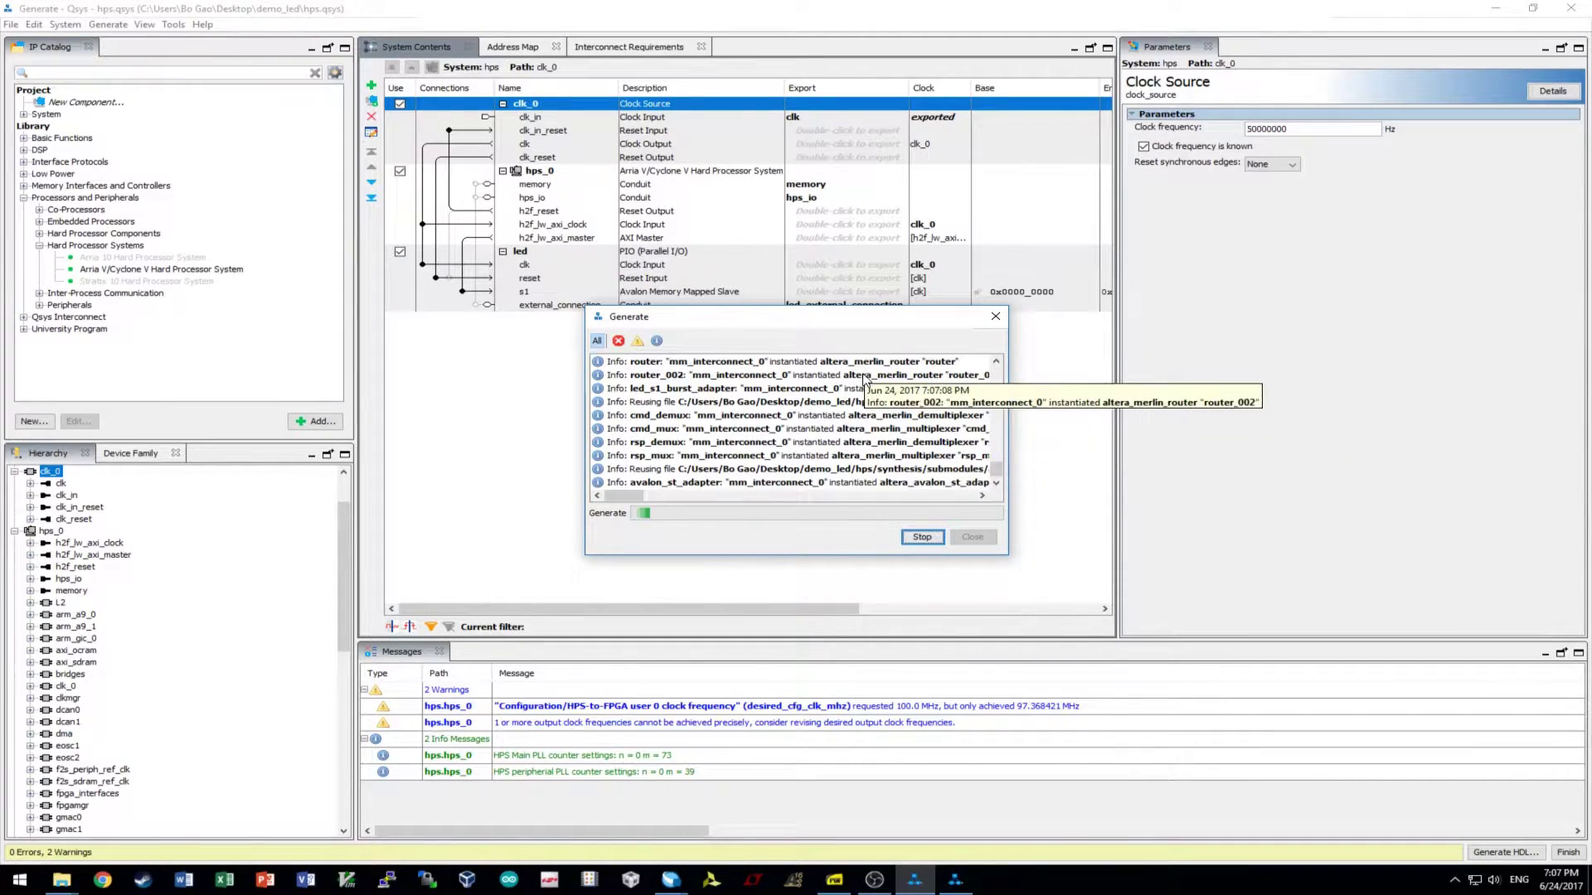
pyautogui.click(623, 484)
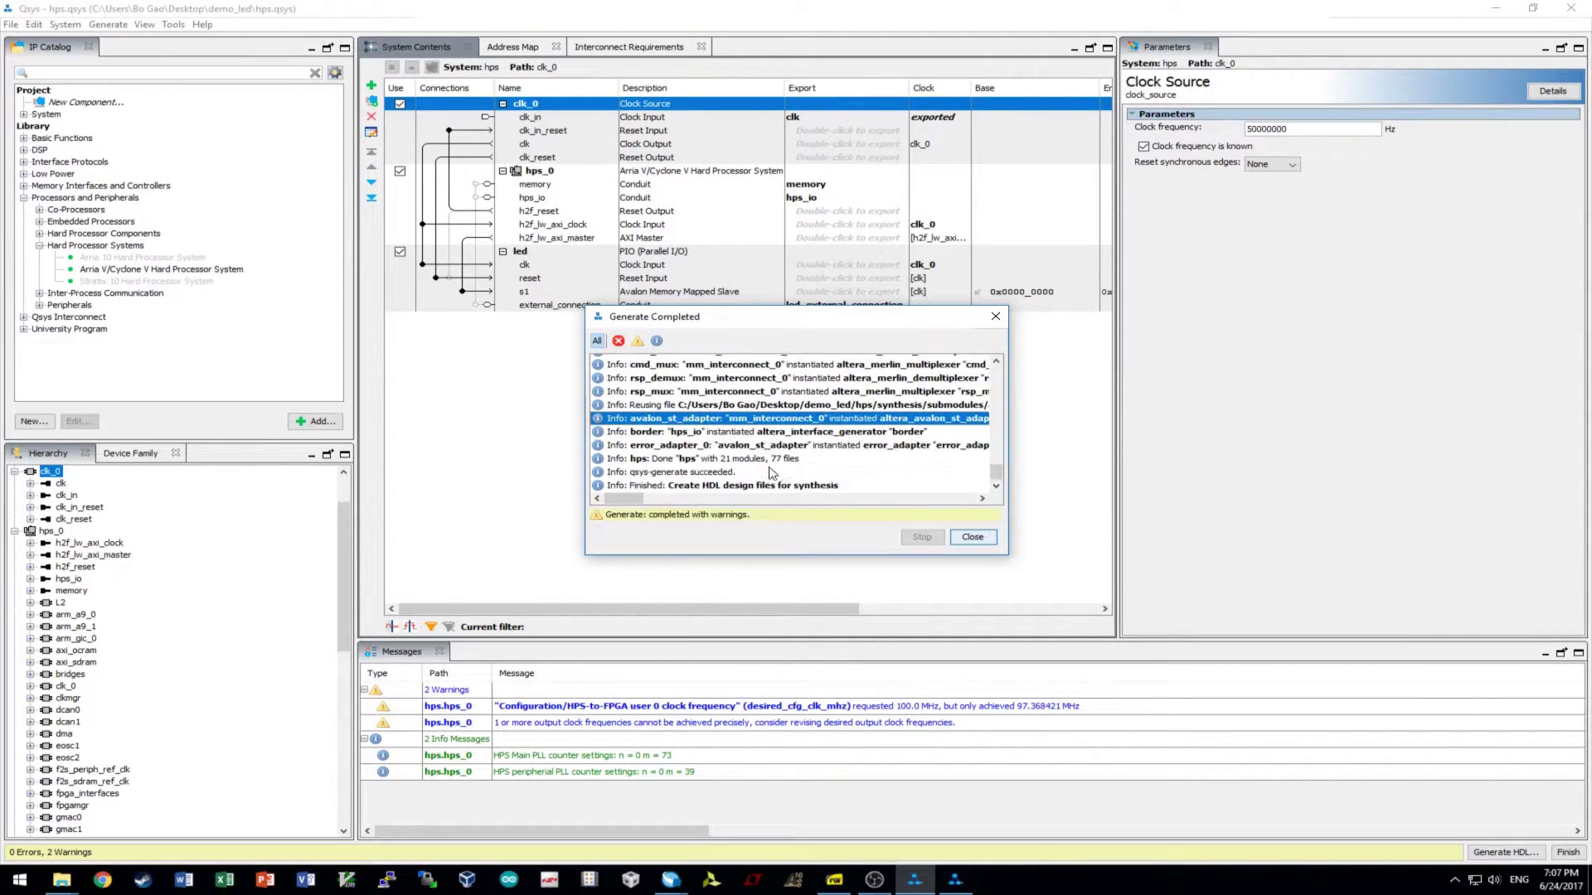
pyautogui.click(969, 537)
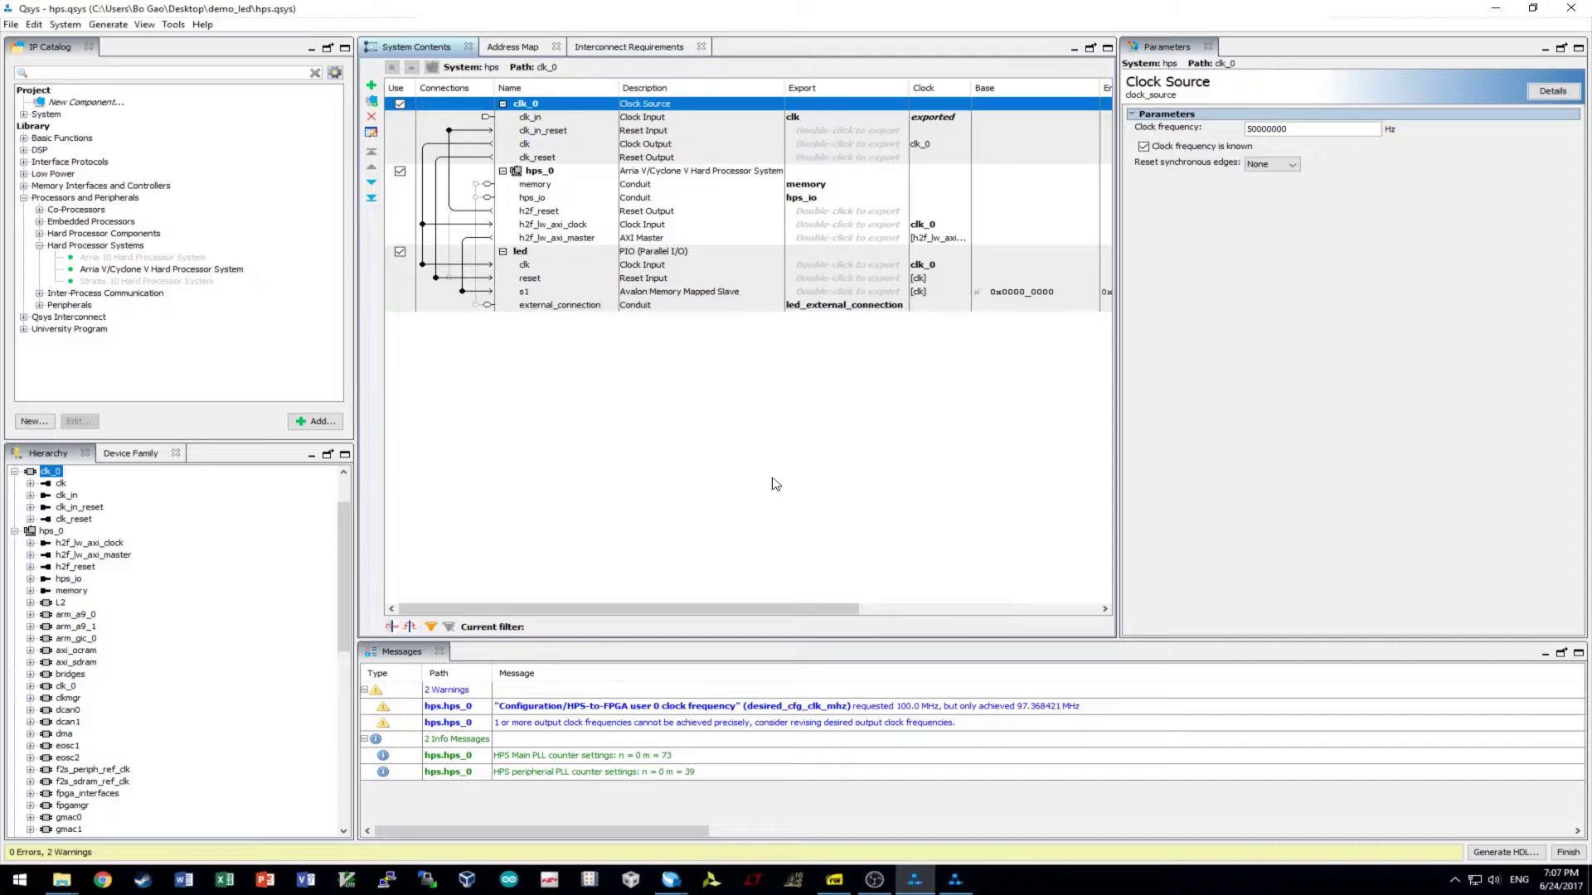
# - Copy the hps Verilog instantiation template from Qsys, then minimize Qsys to return to demo_led.v
pyautogui.click(108, 25)
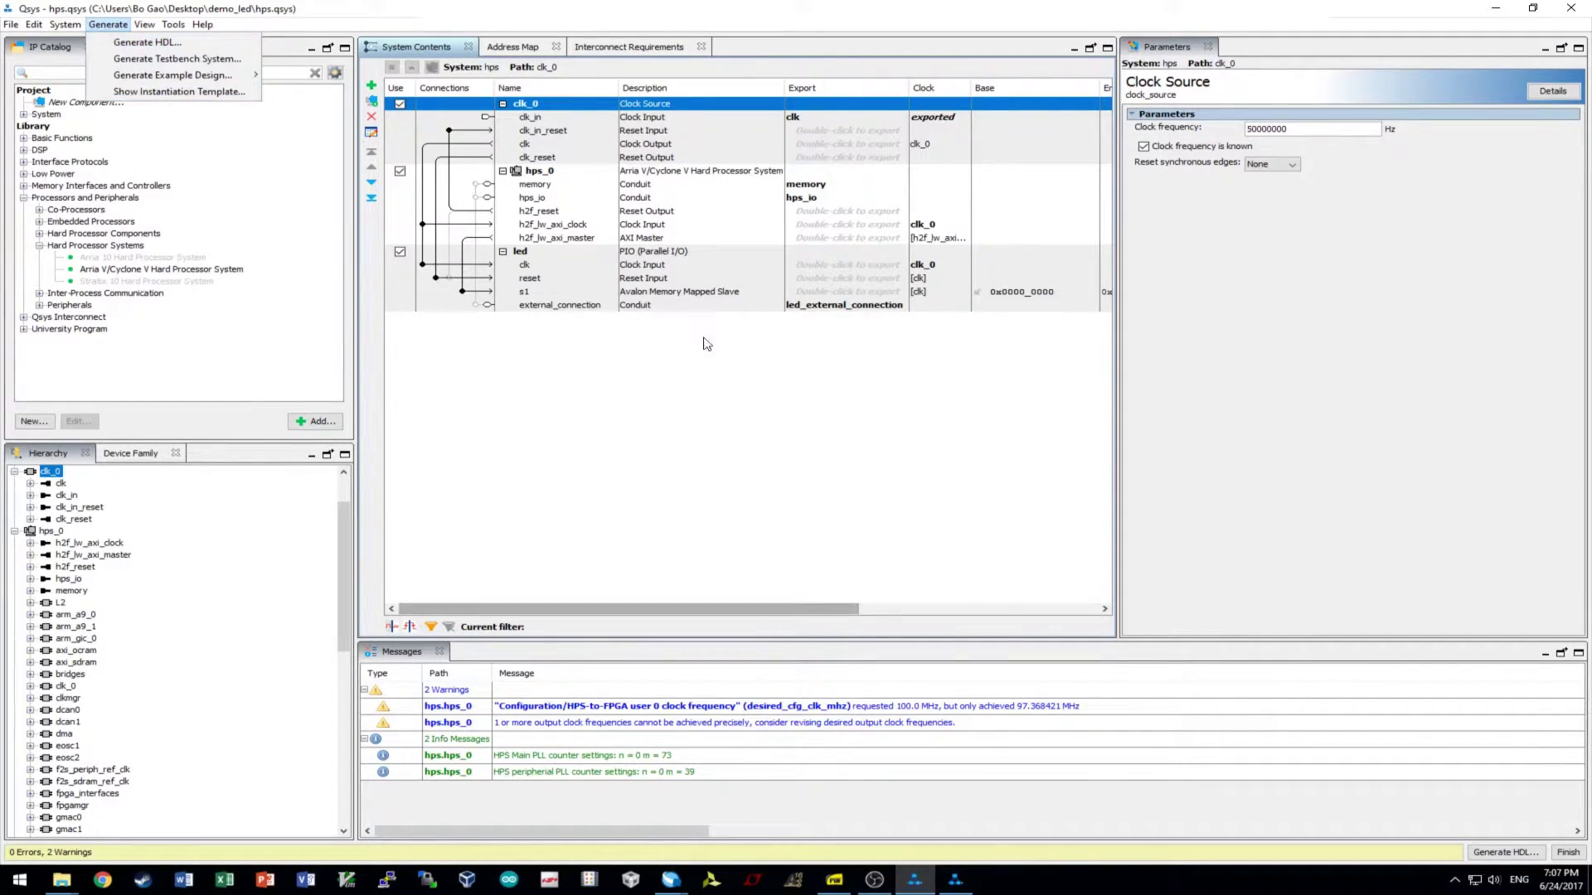
pyautogui.click(179, 92)
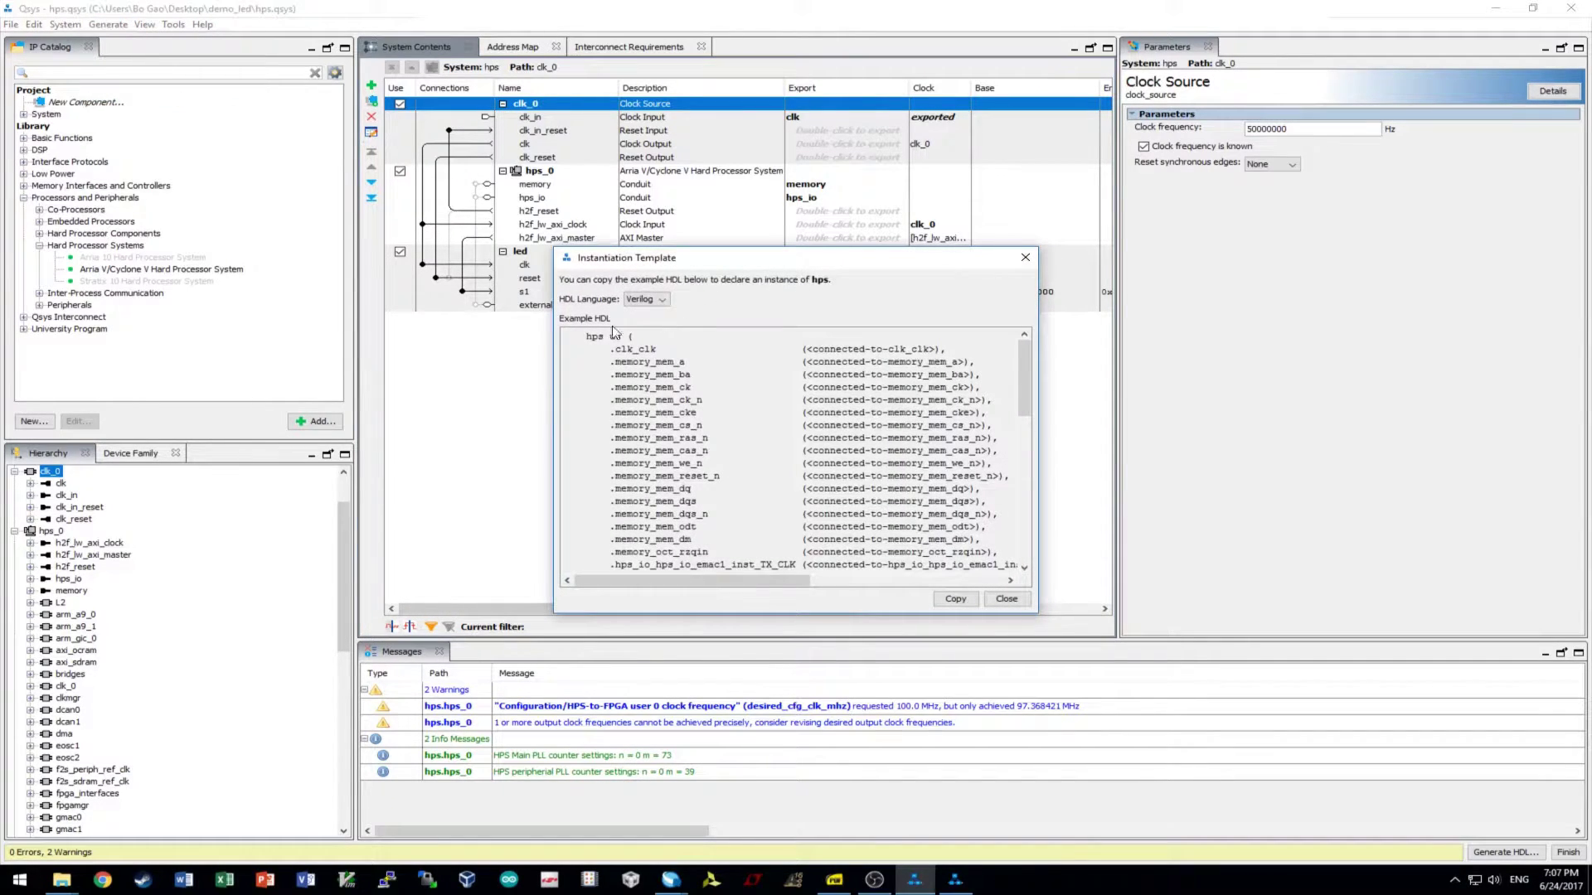
pyautogui.click(955, 599)
pyautogui.click(1005, 598)
pyautogui.click(1496, 10)
pyautogui.scroll(-9, 711, 359)
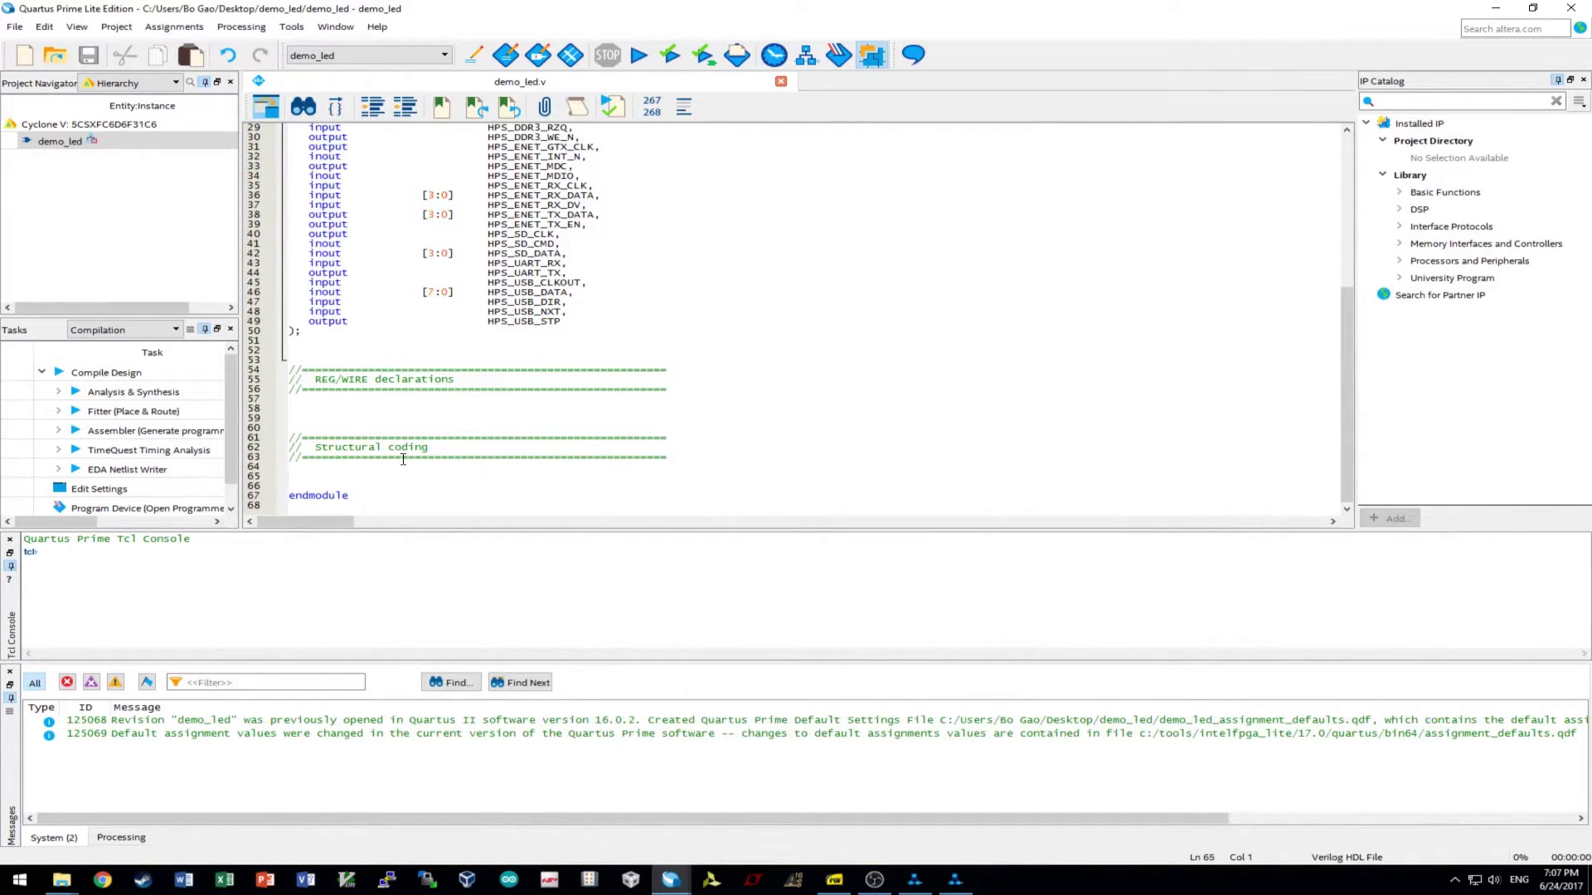
# - Paste the hps u0 instantiation template under the Structural coding section of demo_led.v
pyautogui.hotkey('ctrl', 'v')
pyautogui.scroll(8, 456, 402)
pyautogui.scroll(-9, 456, 334)
pyautogui.scroll(15, 456, 334)
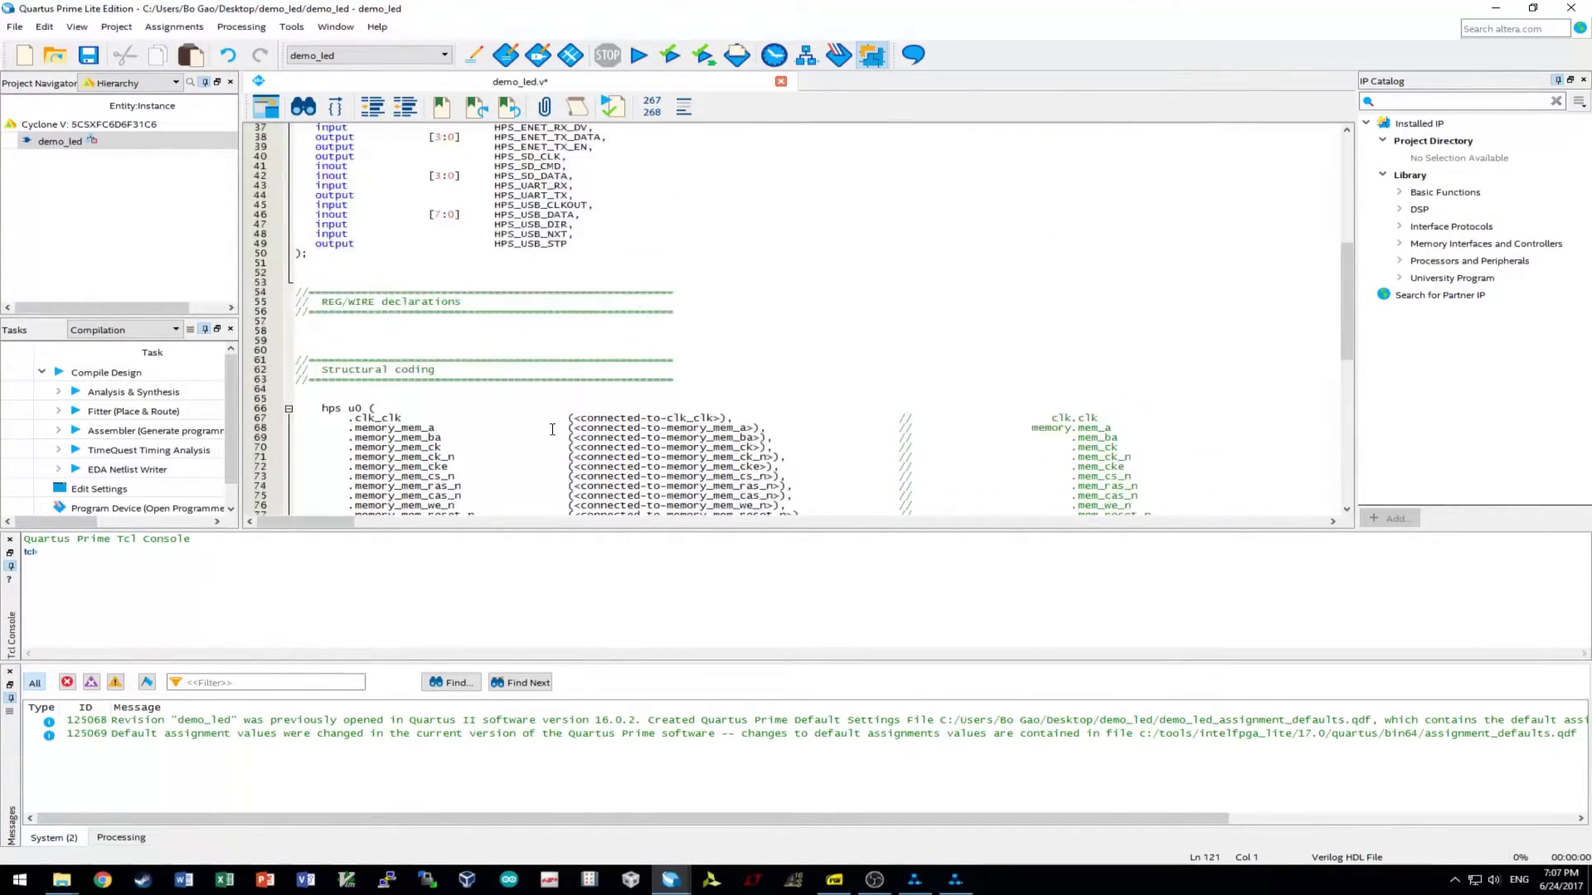
pyautogui.scroll(-7, 553, 223)
pyautogui.scroll(7, 695, 491)
# - Add hps.qsys to the project's files via Add/Remove Files in Project
pyautogui.click(118, 25)
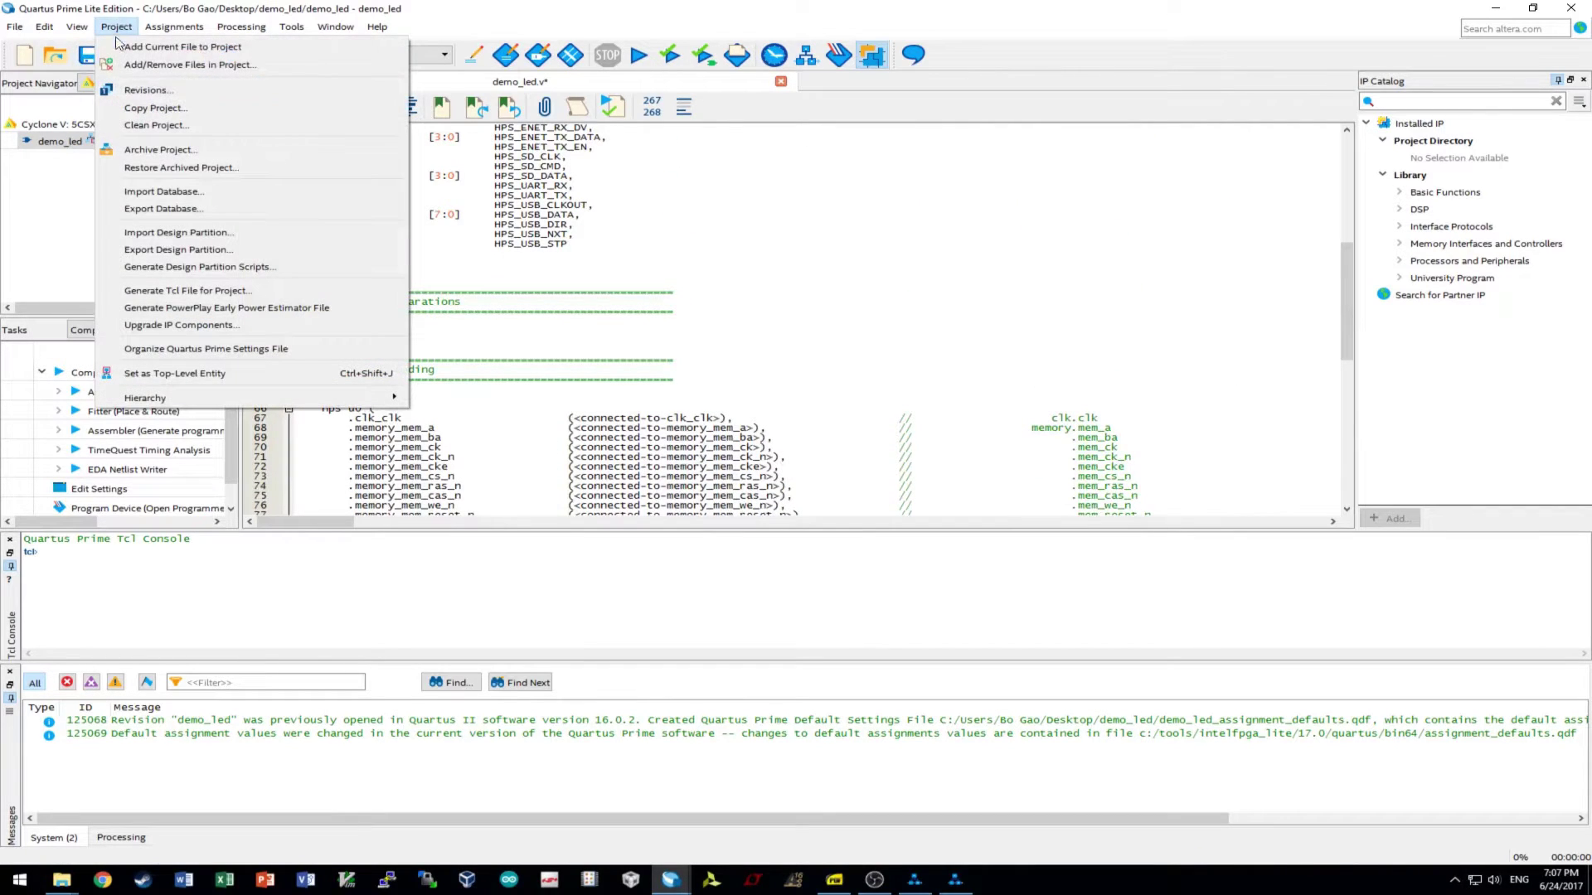
pyautogui.click(179, 64)
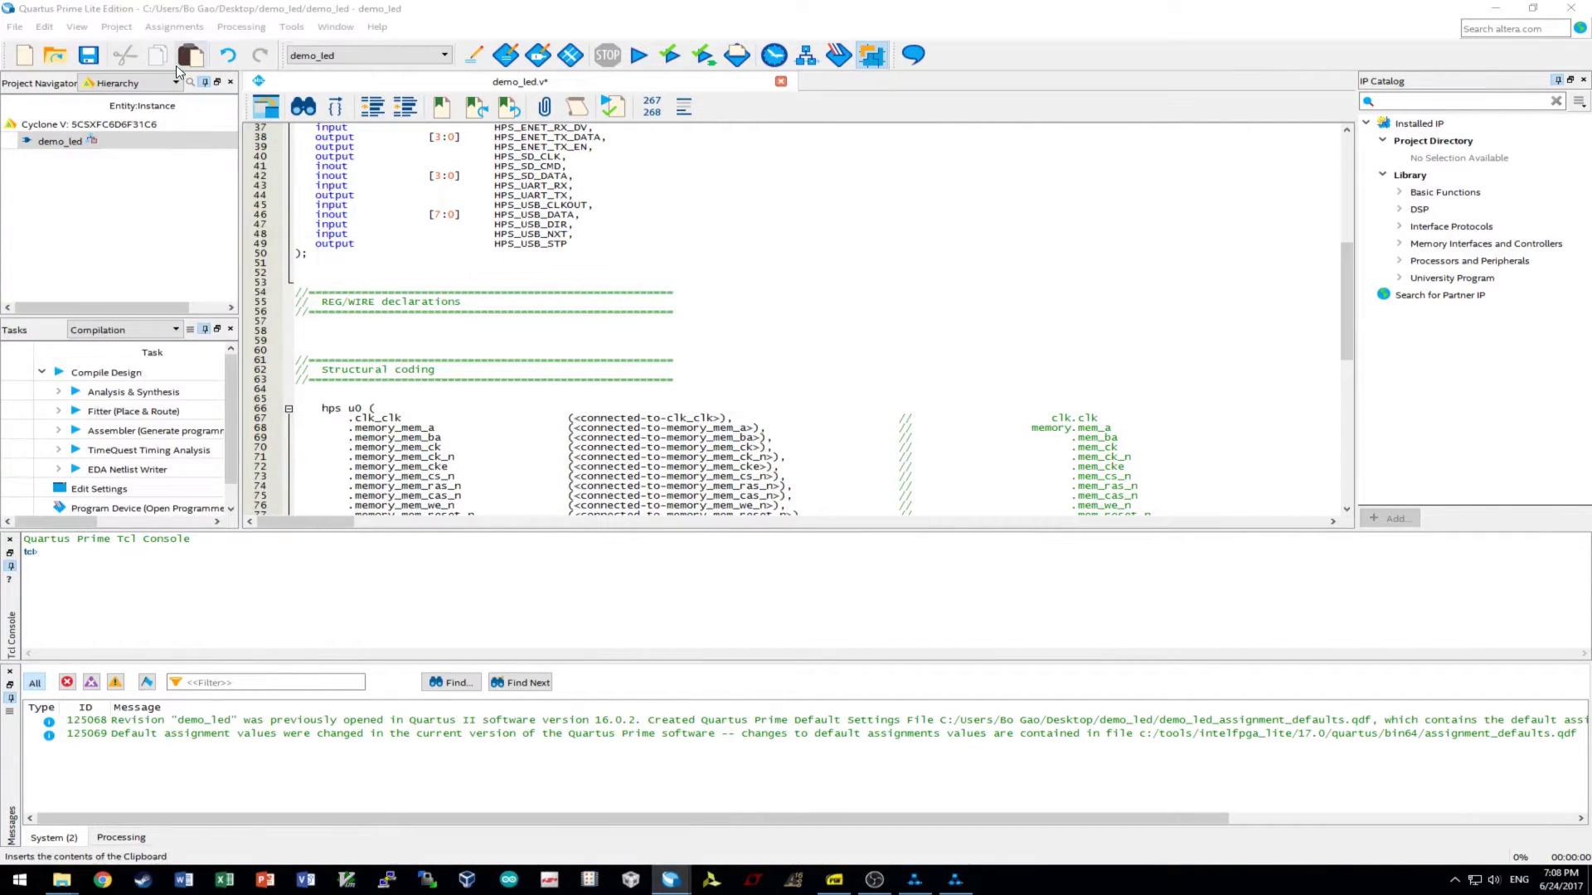
pyautogui.click(643, 361)
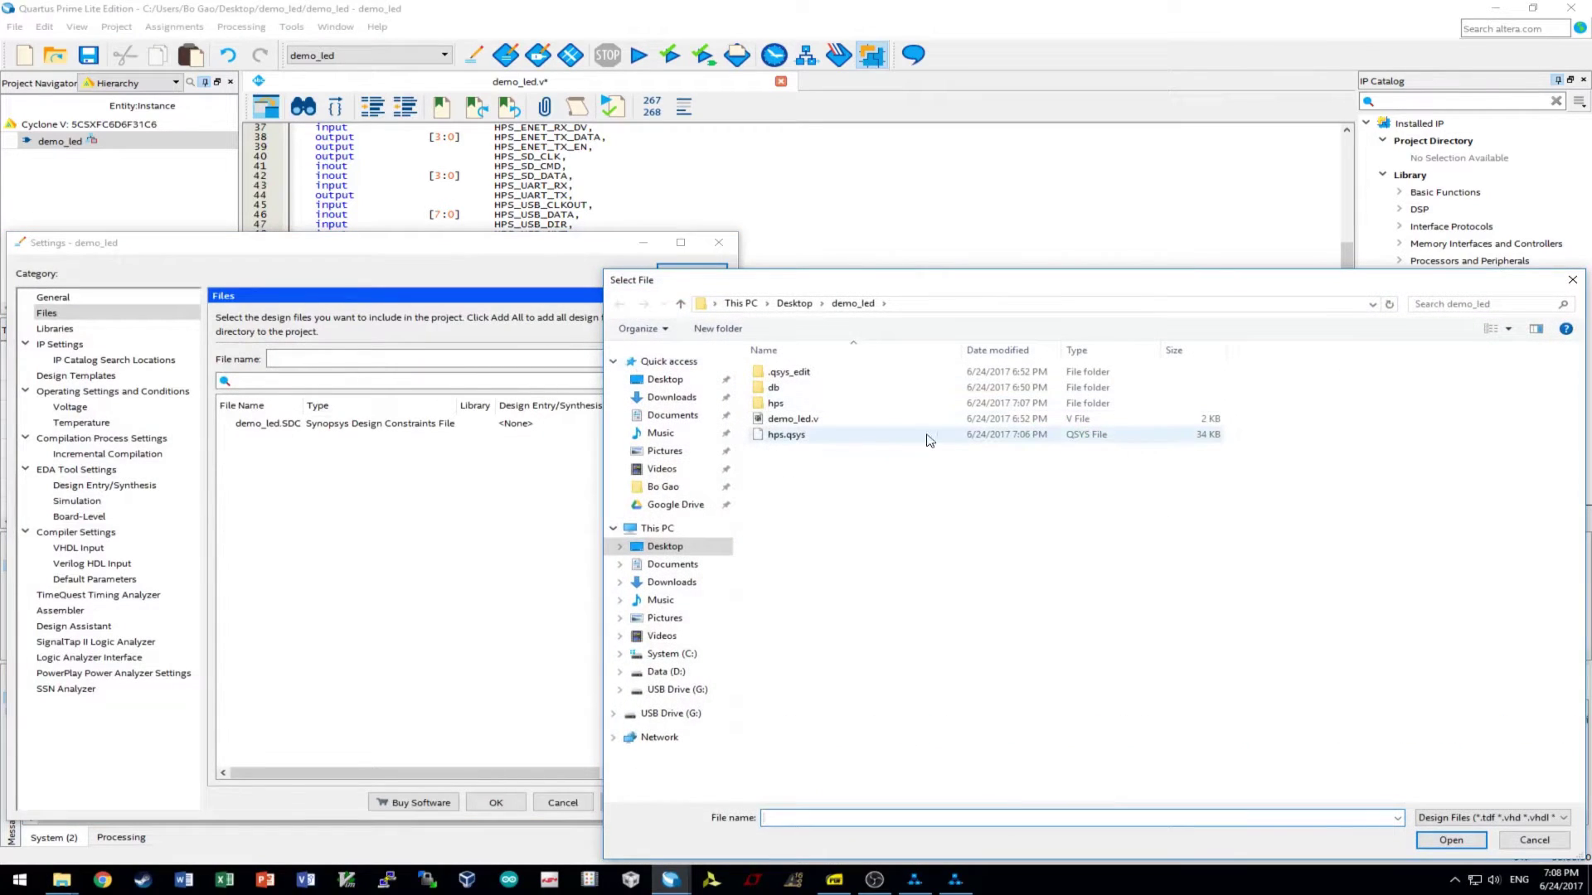
pyautogui.doubleClick(825, 436)
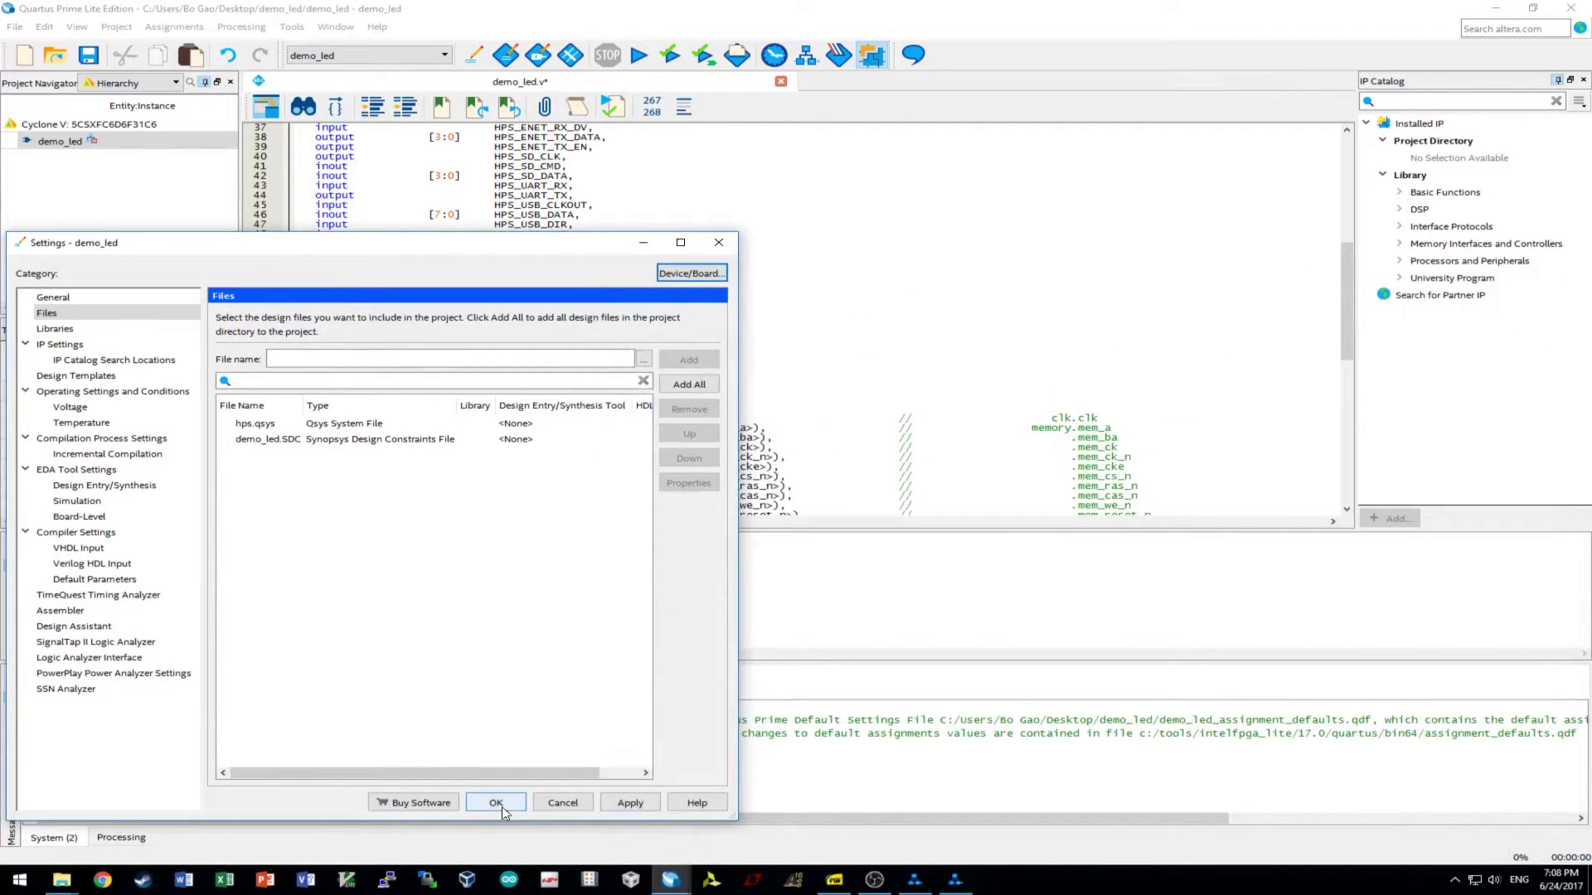
pyautogui.click(496, 803)
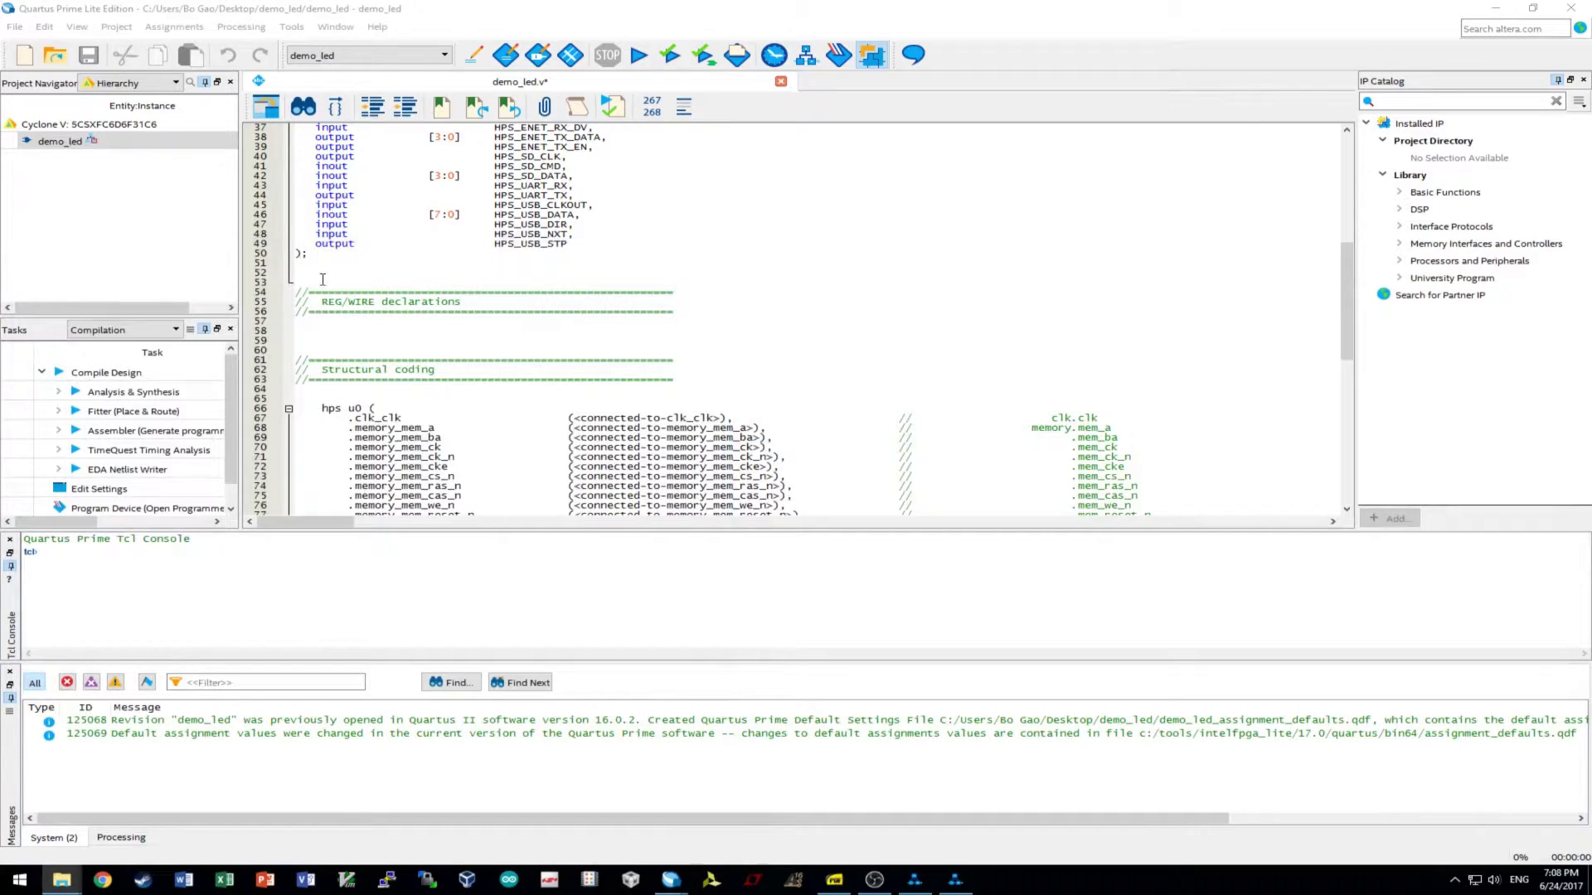
# - Switch the Project Navigator among Files, Design Units and Hierarchy views, then select the demo_led entity
pyautogui.click(166, 82)
pyautogui.click(116, 119)
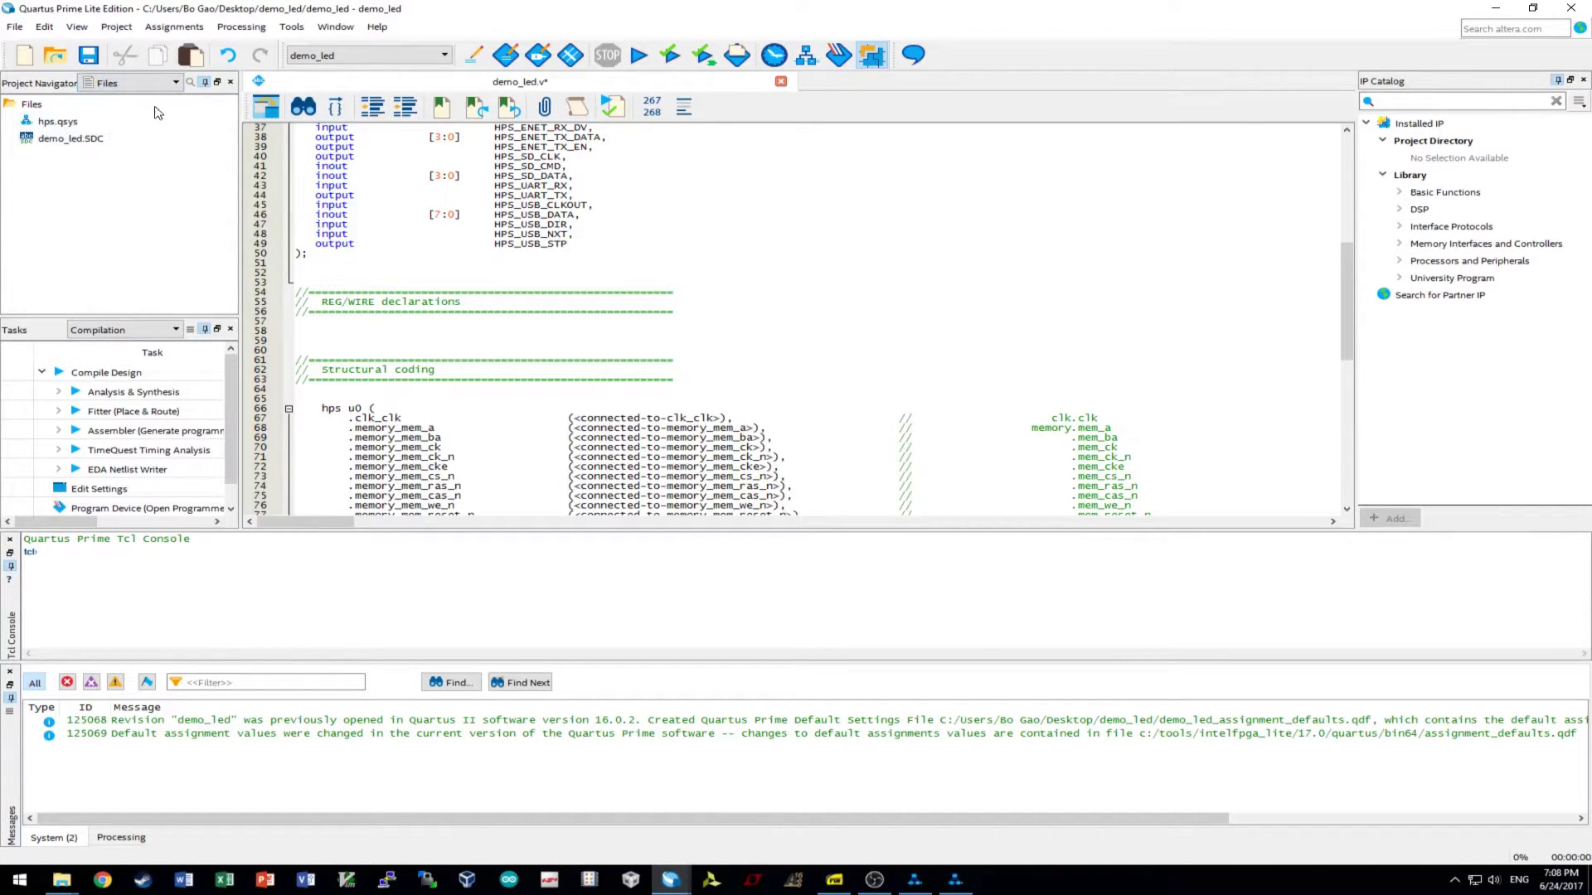
pyautogui.click(168, 82)
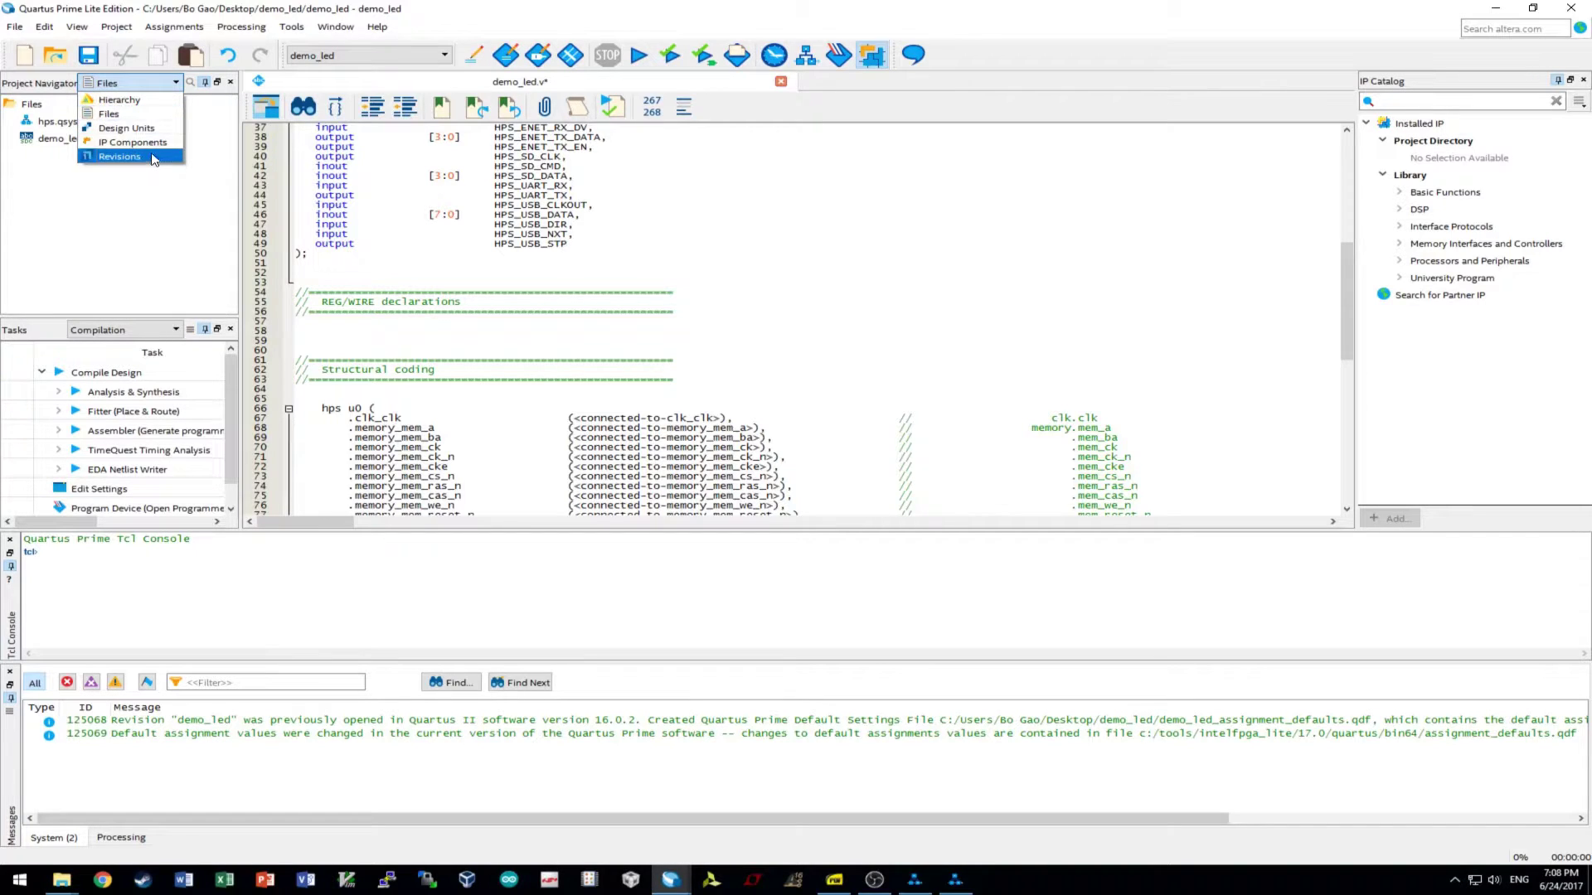
pyautogui.click(154, 99)
pyautogui.click(158, 83)
pyautogui.click(154, 143)
pyautogui.click(158, 83)
pyautogui.click(149, 133)
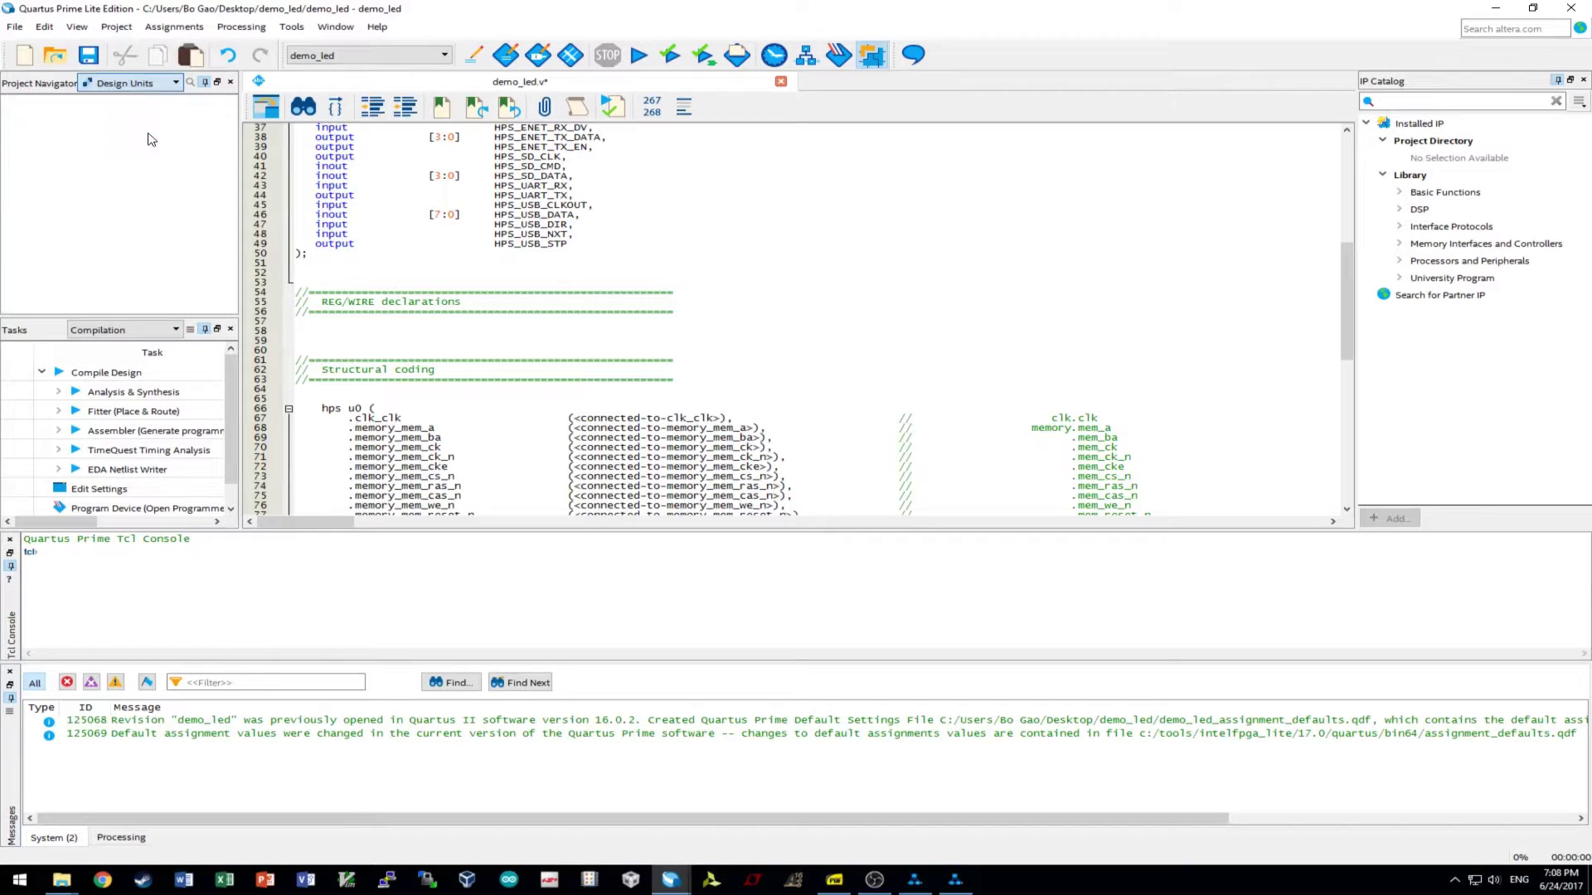
pyautogui.click(158, 83)
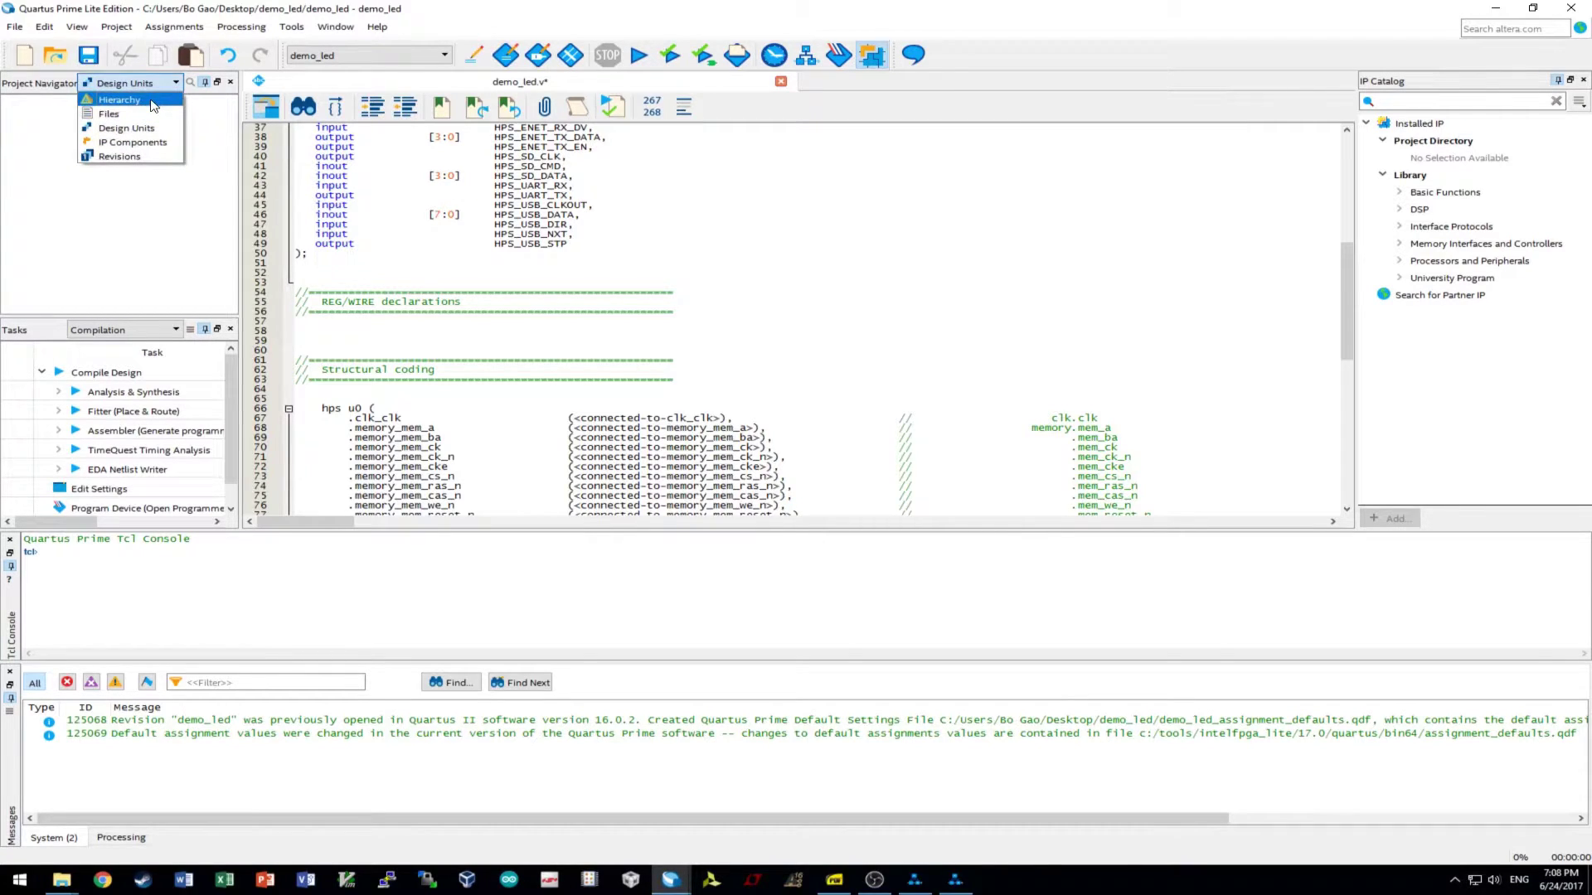
pyautogui.click(154, 99)
pyautogui.click(73, 142)
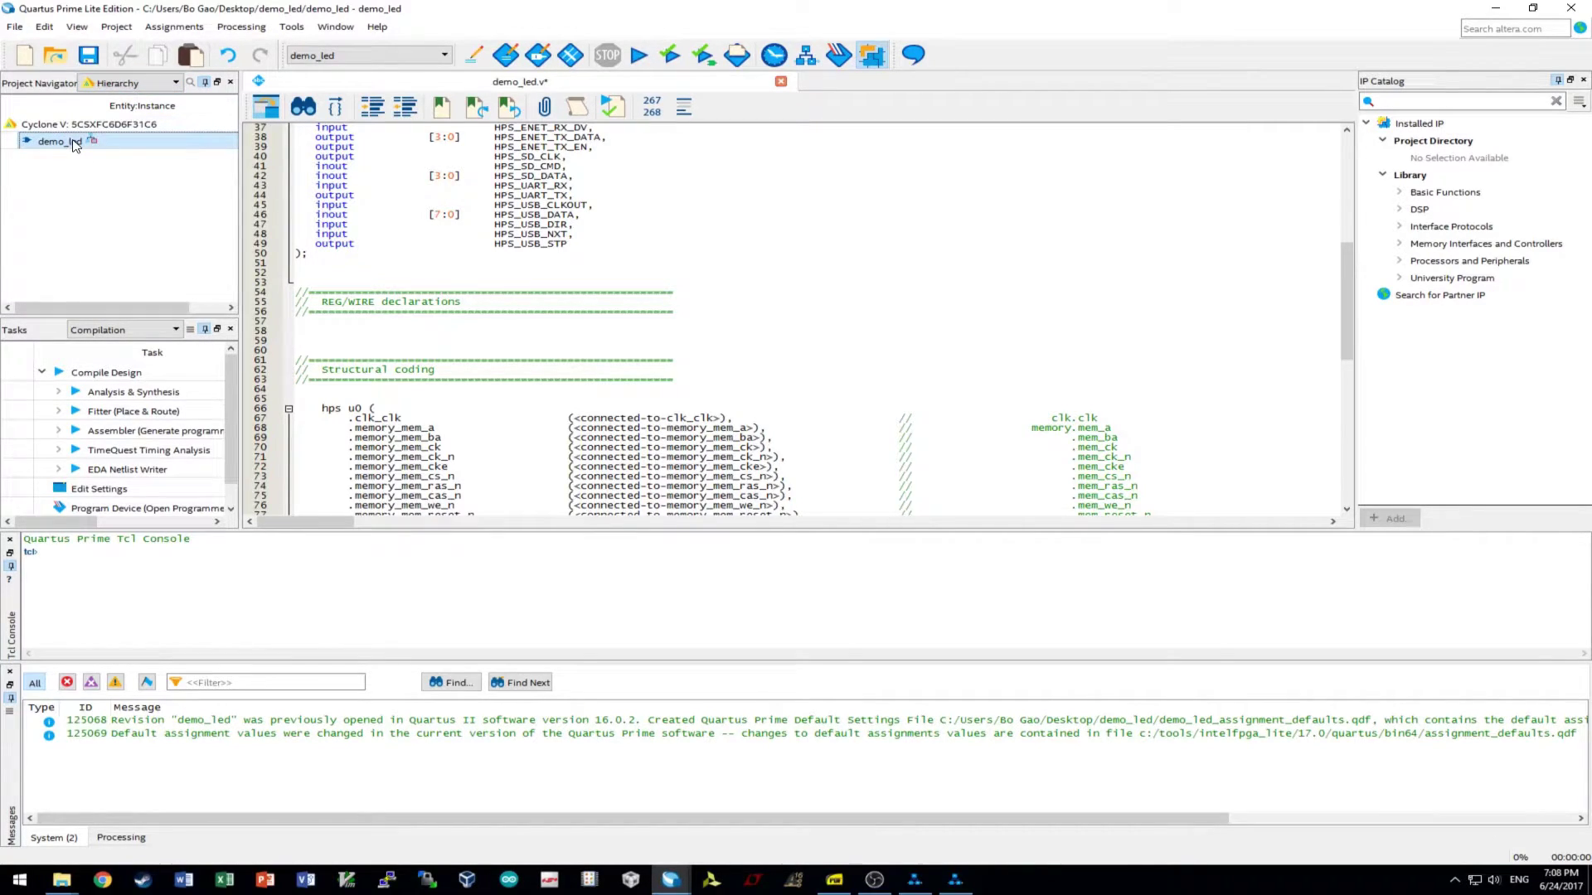
# - Connect clk_clk to CLOCK_50 and the LED export to LEDR in the hps u0 instance
pyautogui.click(454, 408)
pyautogui.scroll(3, 478, 421)
pyautogui.scroll(7, 477, 421)
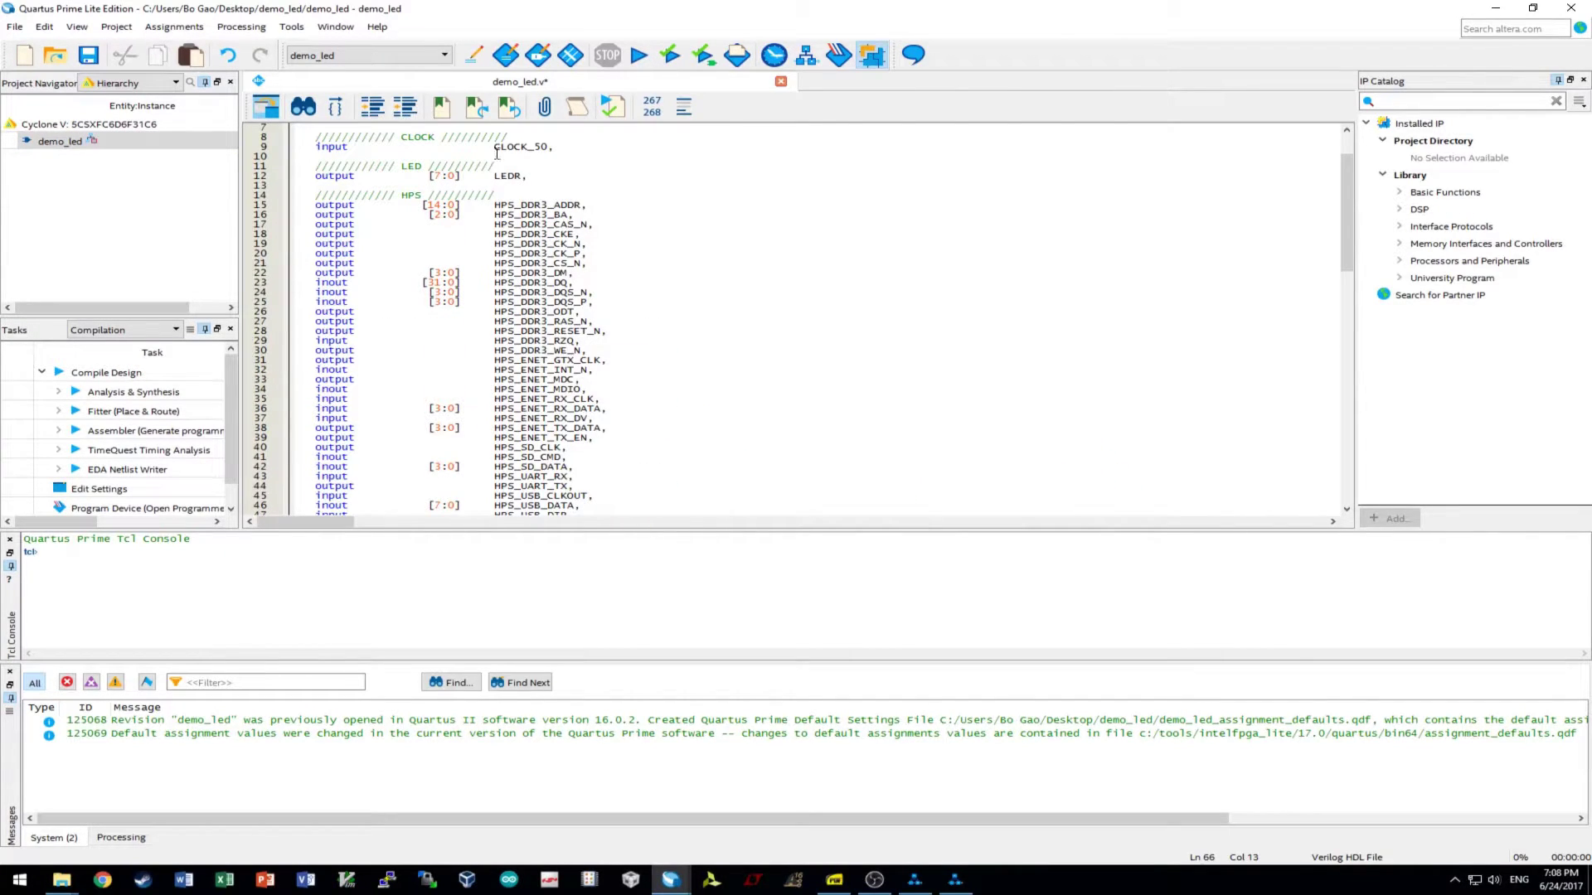
pyautogui.moveTo(495, 148); pyautogui.dragTo(547, 149)
pyautogui.hotkey('ctrl', 'c')
pyautogui.scroll(-13, 620, 440)
pyautogui.moveTo(571, 331); pyautogui.dragTo(722, 331)
pyautogui.hotkey('ctrl', 'v')
pyautogui.scroll(12, 703, 366)
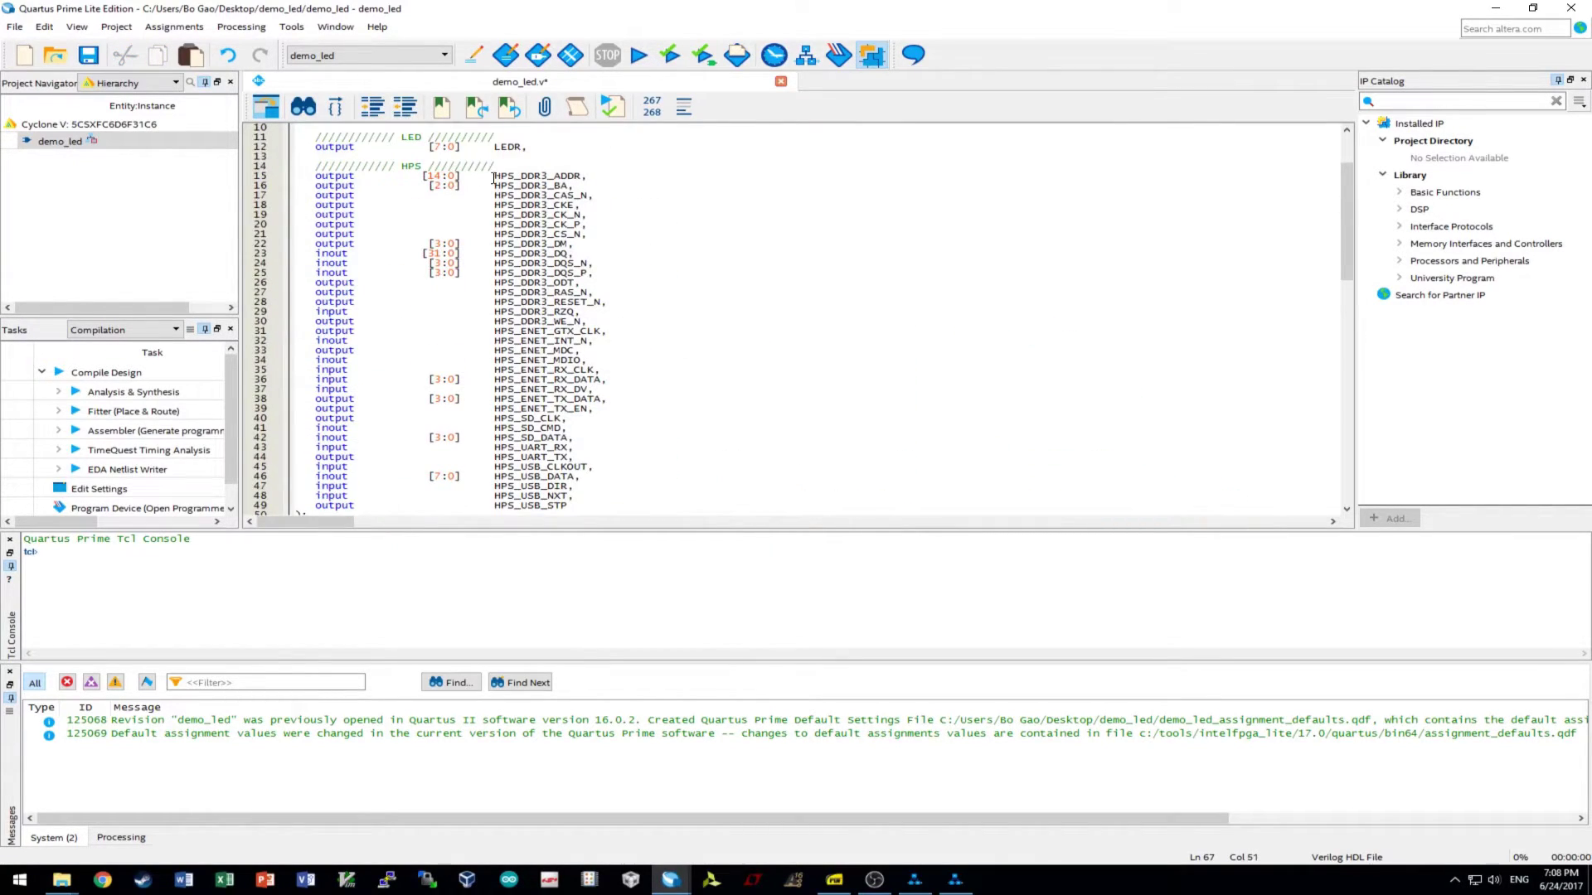
pyautogui.moveTo(495, 148); pyautogui.dragTo(522, 148)
pyautogui.hotkey('ctrl', 'c')
pyautogui.scroll(-20, 586, 457)
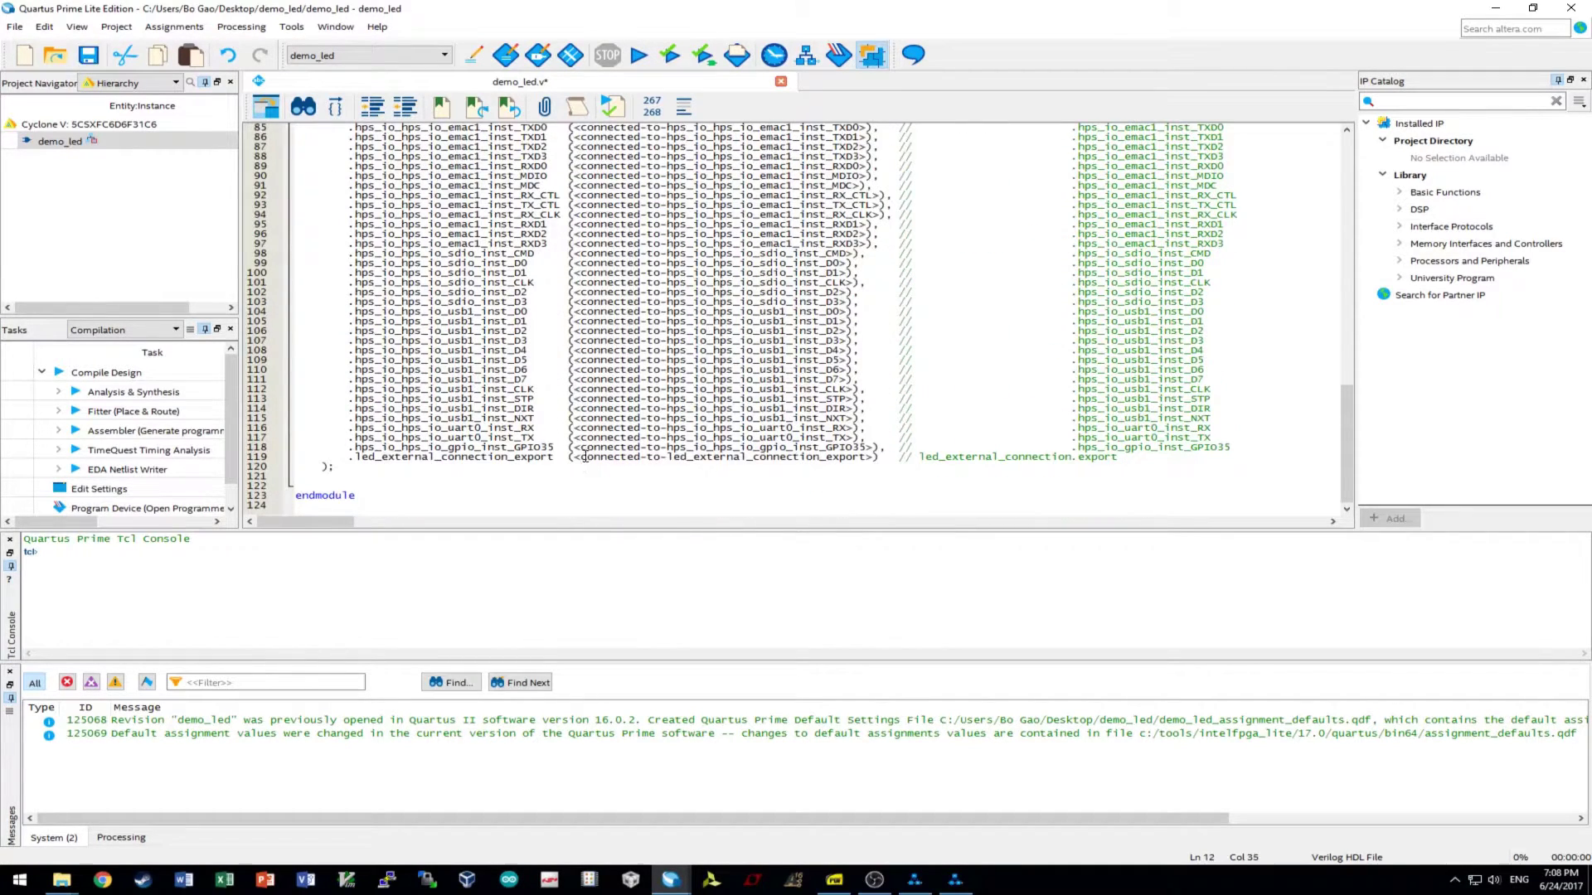
pyautogui.moveTo(576, 459); pyautogui.dragTo(869, 458)
pyautogui.hotkey('ctrl', 'v')
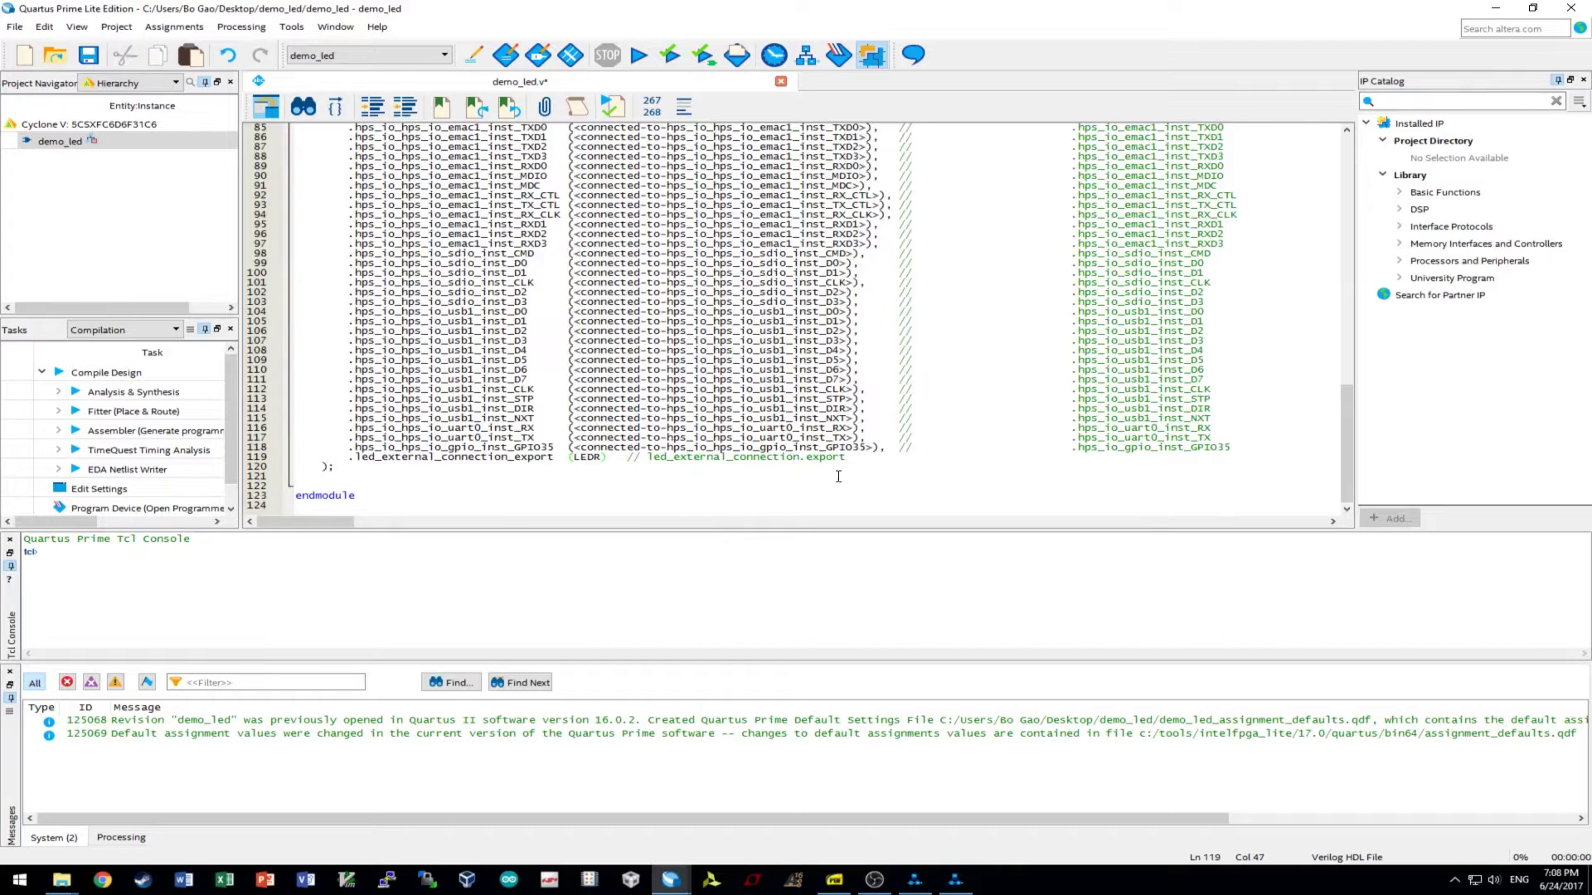
# - Connect memory_mem_a to HPS_DDR3_ADDR and memory_mem_ba to HPS_DDR3_BA
pyautogui.scroll(9, 763, 450)
pyautogui.scroll(17, 764, 451)
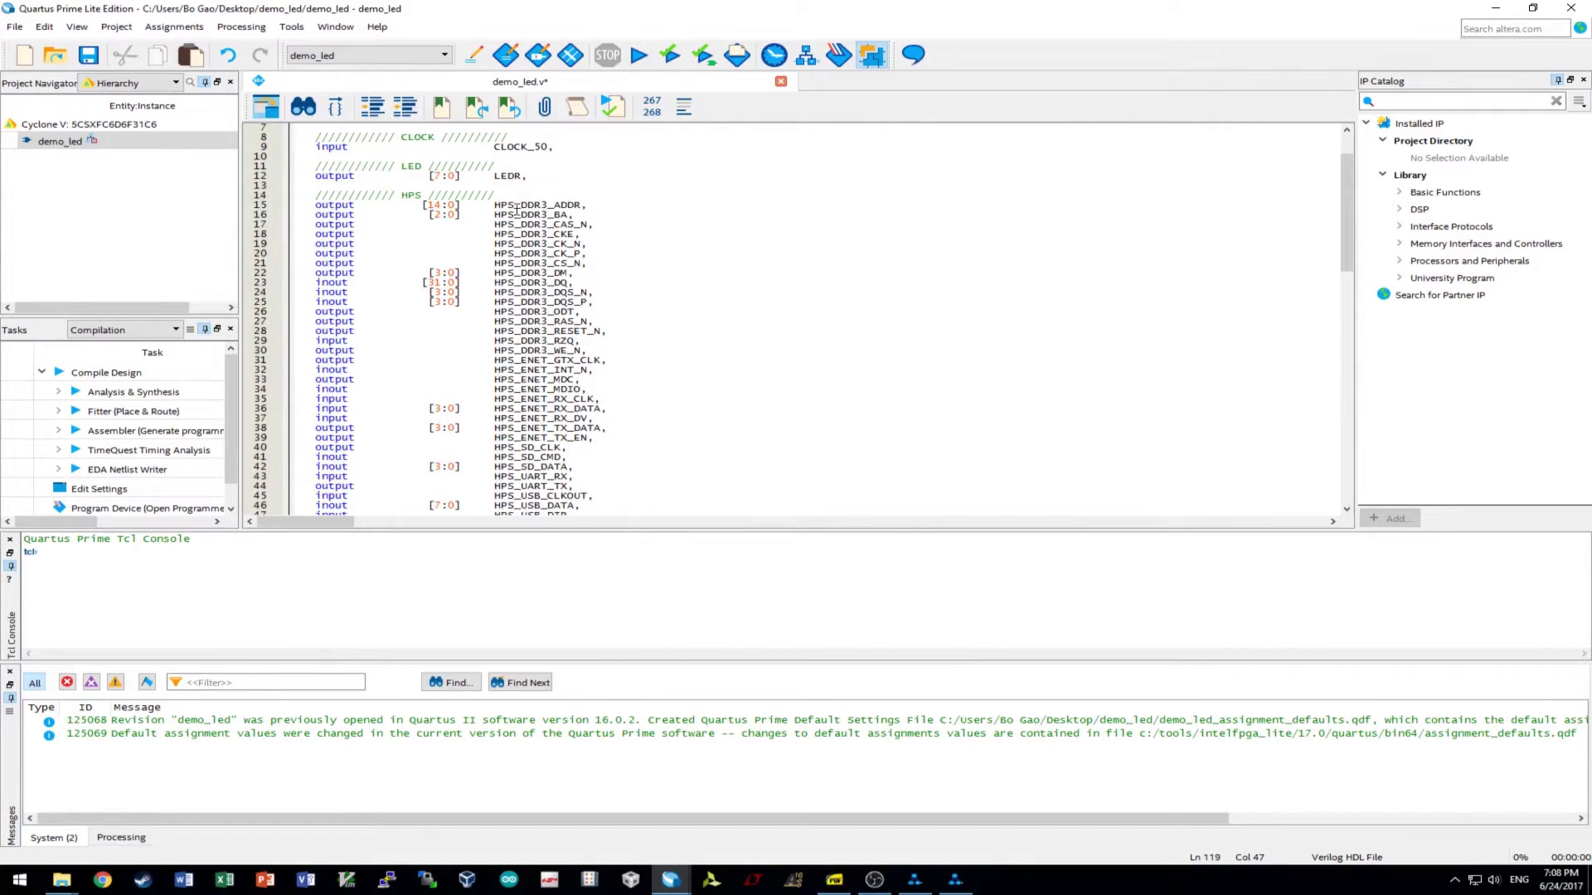
pyautogui.moveTo(494, 205); pyautogui.dragTo(581, 205)
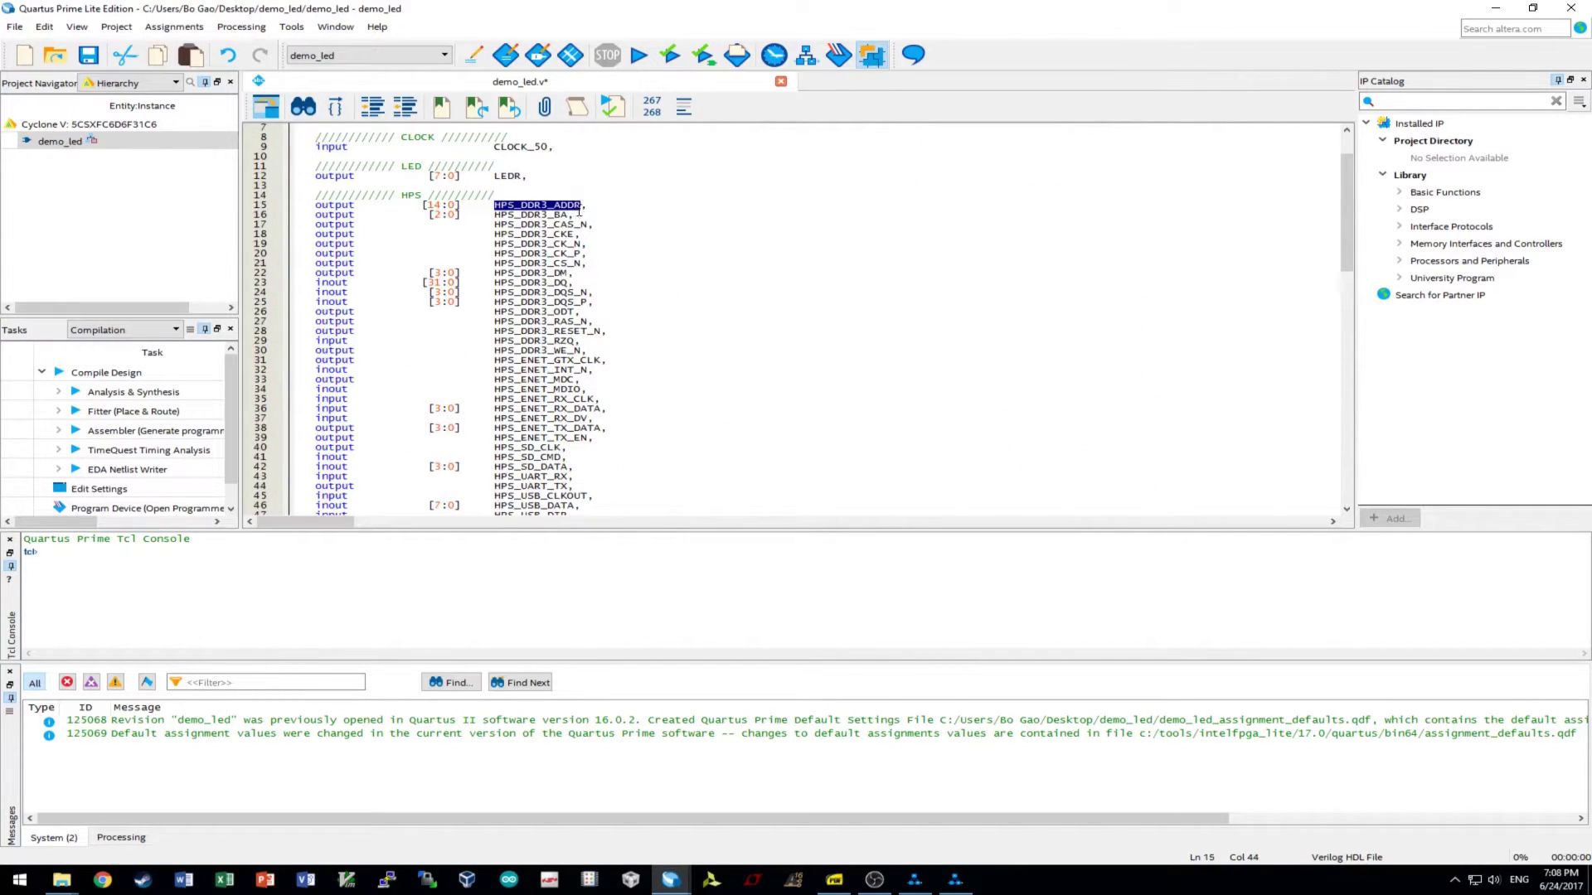
pyautogui.scroll(-14, 578, 211)
pyautogui.moveTo(573, 312); pyautogui.dragTo(751, 314)
pyautogui.write('HPS_DDR3_ADDR')
pyautogui.scroll(16, 750, 334)
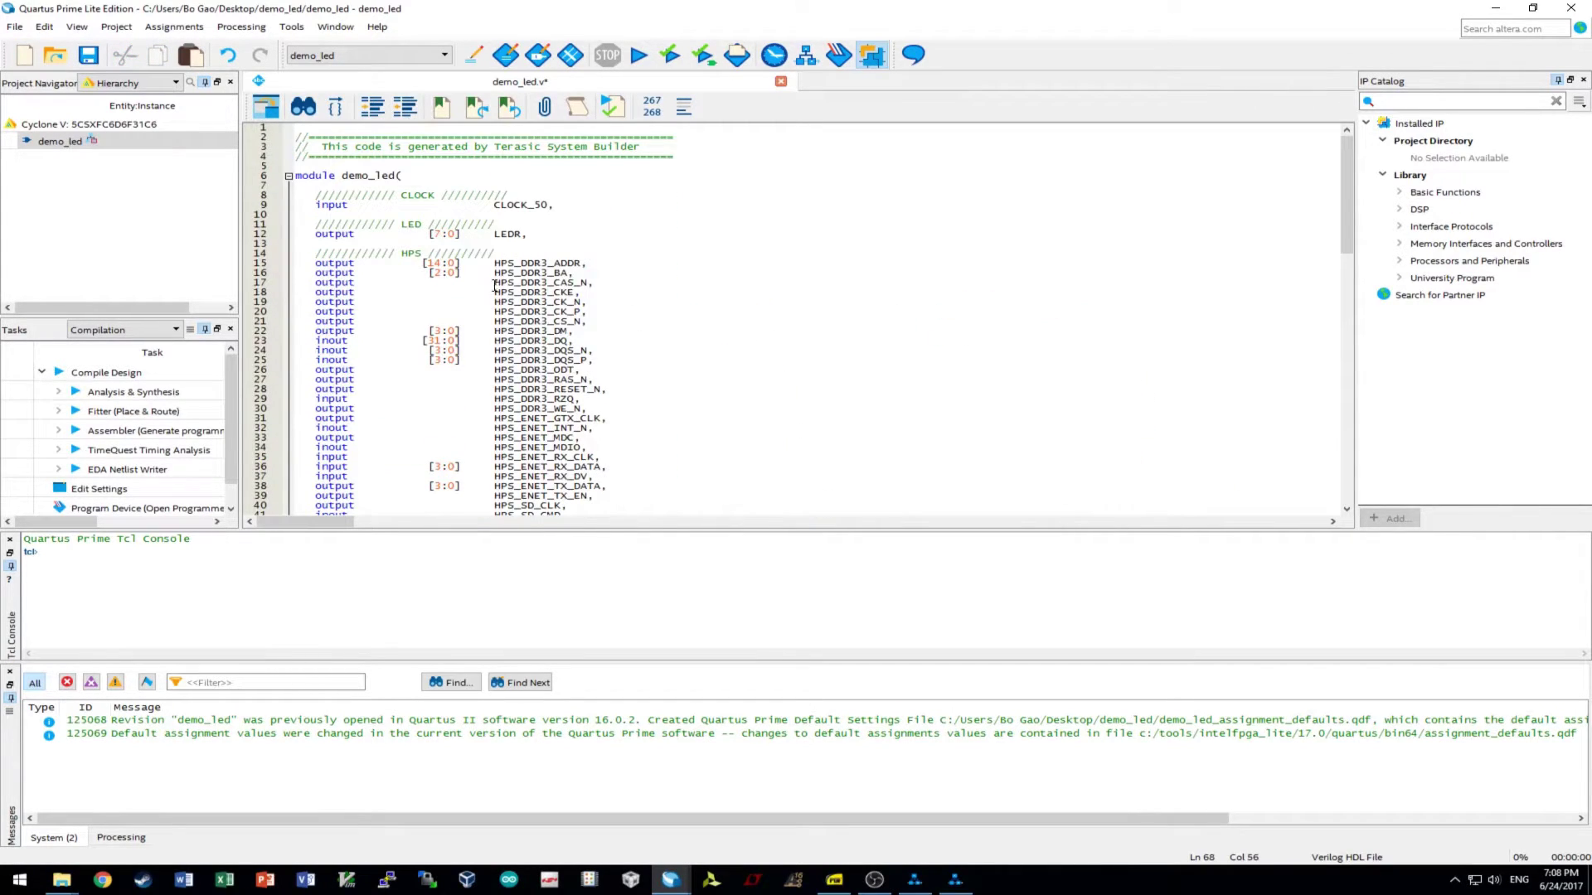
pyautogui.moveTo(495, 273); pyautogui.dragTo(569, 274)
pyautogui.hotkey('ctrl', 'c')
pyautogui.scroll(-16, 799, 311)
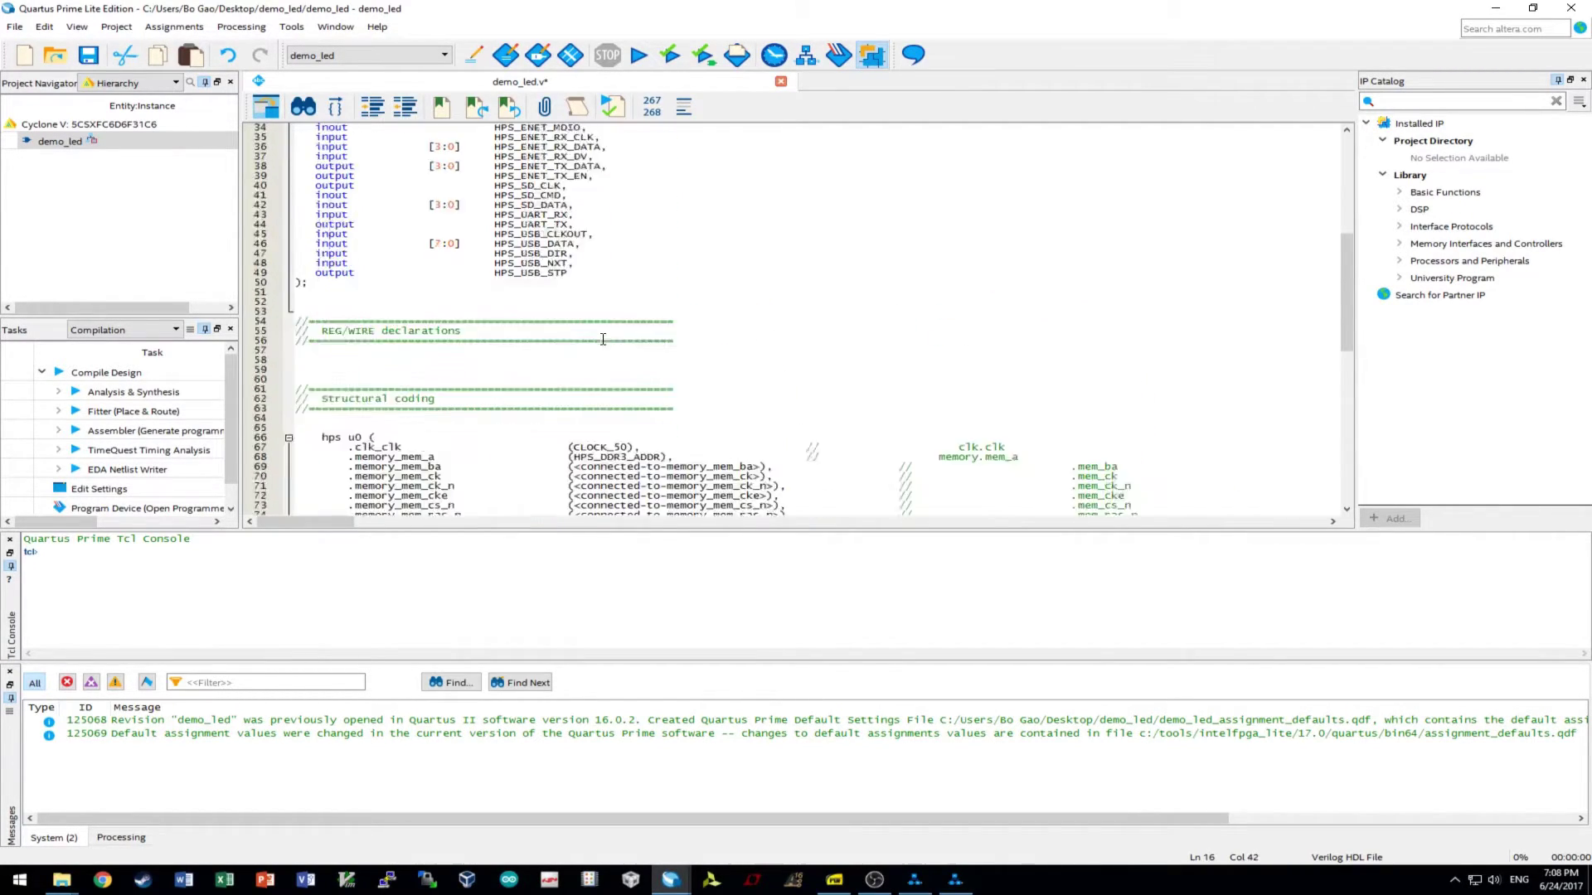
pyautogui.moveTo(763, 321); pyautogui.dragTo(573, 320)
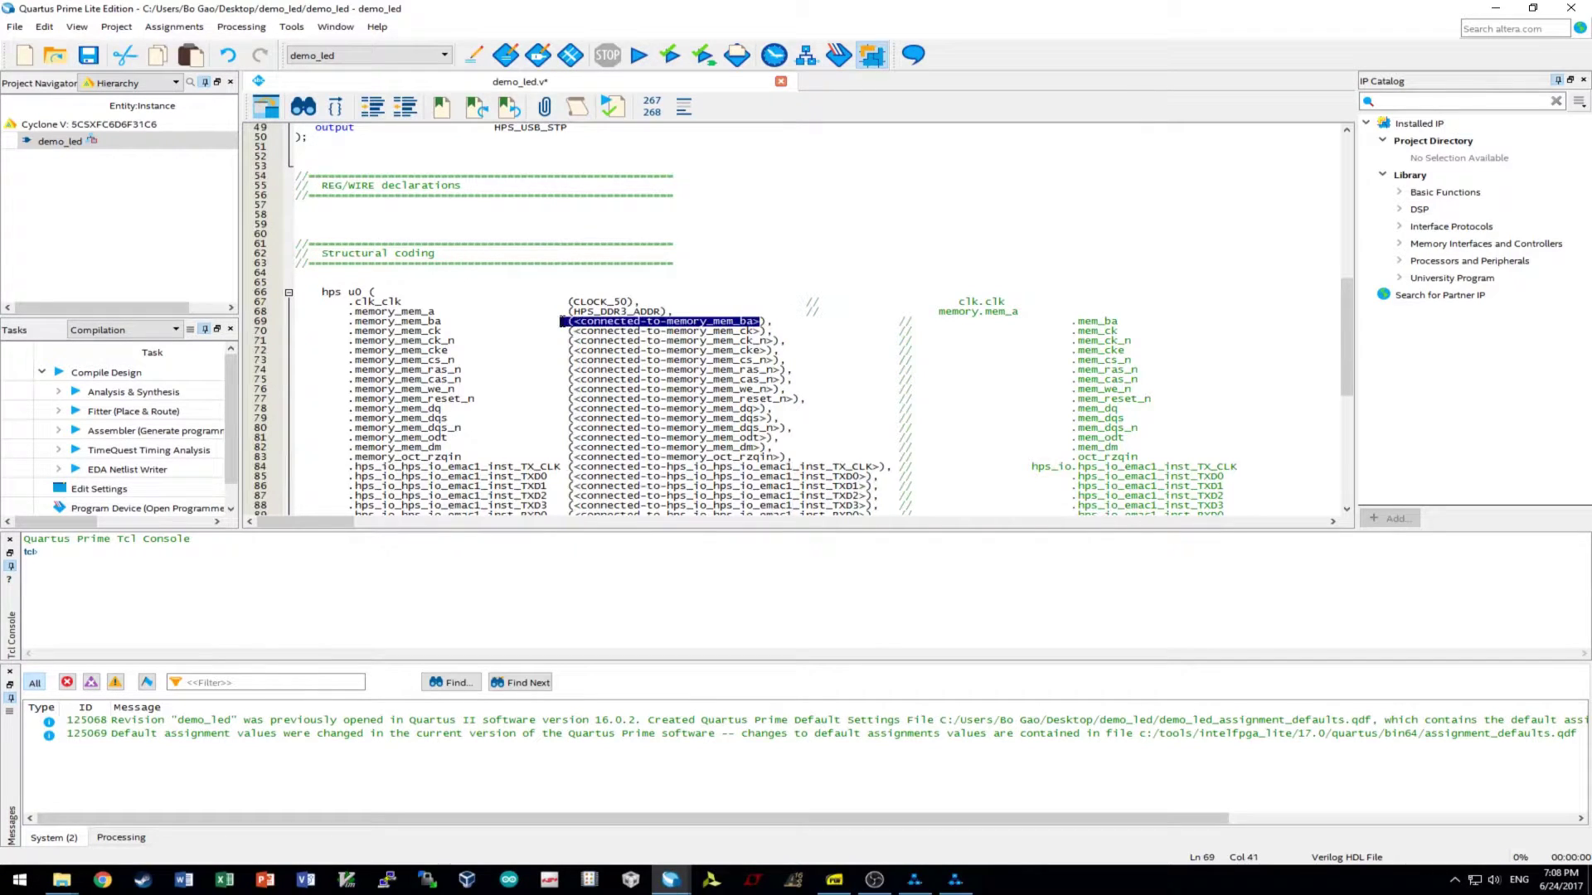
pyautogui.hotkey('ctrl', 'v')
# - Connect memory_mem_ck to HPS_DDR3_CK_P and memory_mem_ck_n to HPS_DDR3_CK_N
pyautogui.scroll(7, 706, 382)
pyautogui.scroll(7, 706, 383)
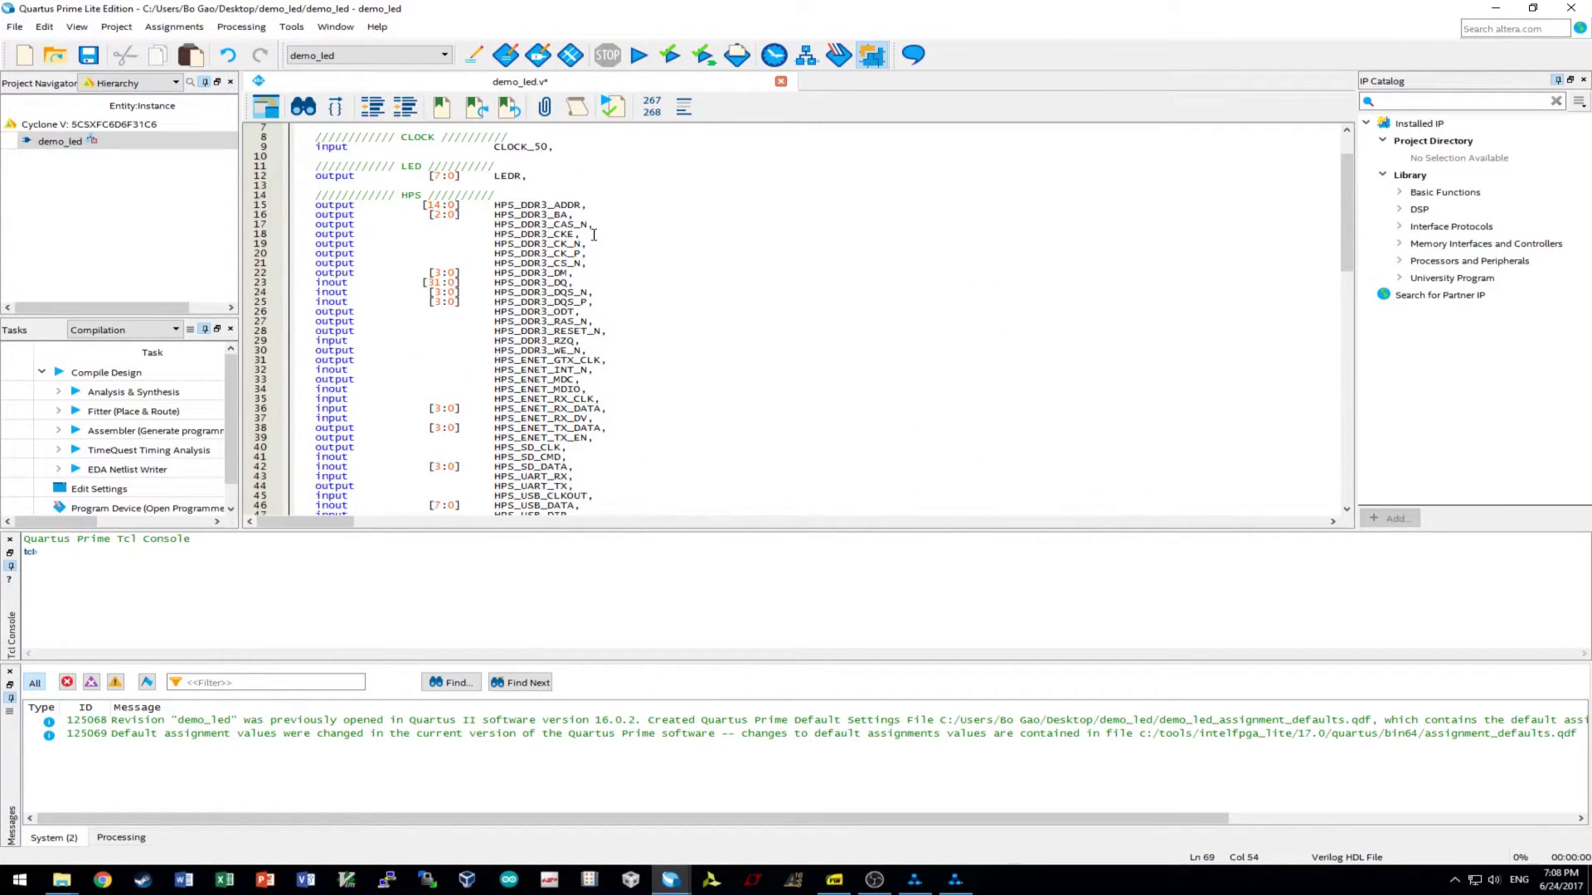
pyautogui.moveTo(583, 258); pyautogui.dragTo(494, 258)
pyautogui.hotkey('ctrl', 'c')
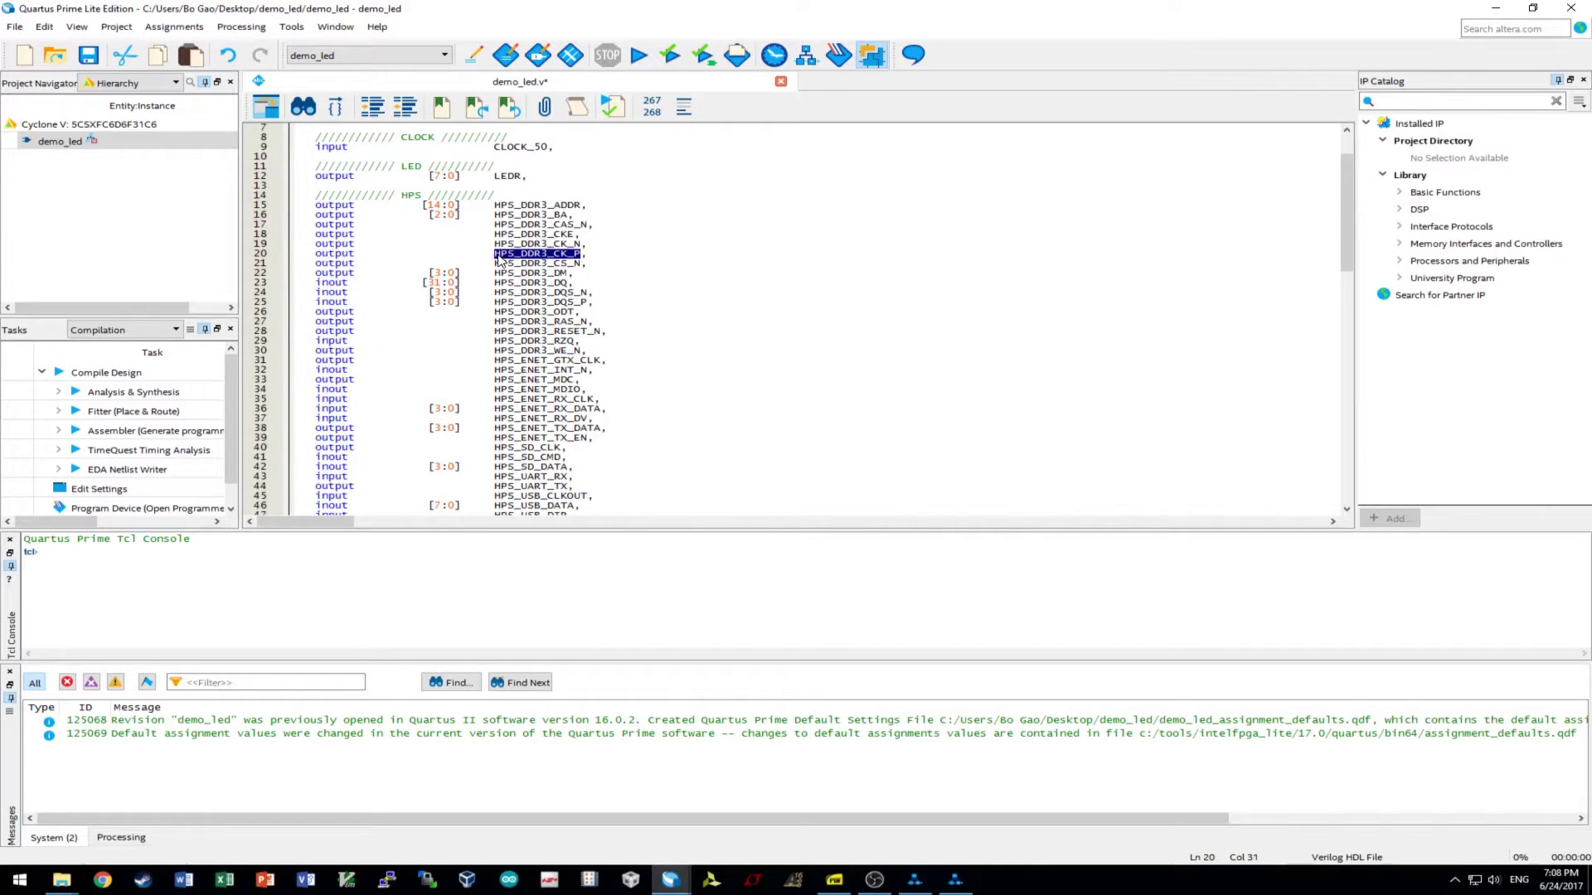
pyautogui.scroll(-8, 688, 386)
pyautogui.scroll(-7, 688, 386)
pyautogui.moveTo(762, 301); pyautogui.dragTo(578, 302)
pyautogui.hotkey('ctrl', 'v')
pyautogui.moveTo(774, 313); pyautogui.dragTo(572, 313)
pyautogui.hotkey('ctrl', 'v')
pyautogui.press('BackSpace')
pyautogui.write('N')
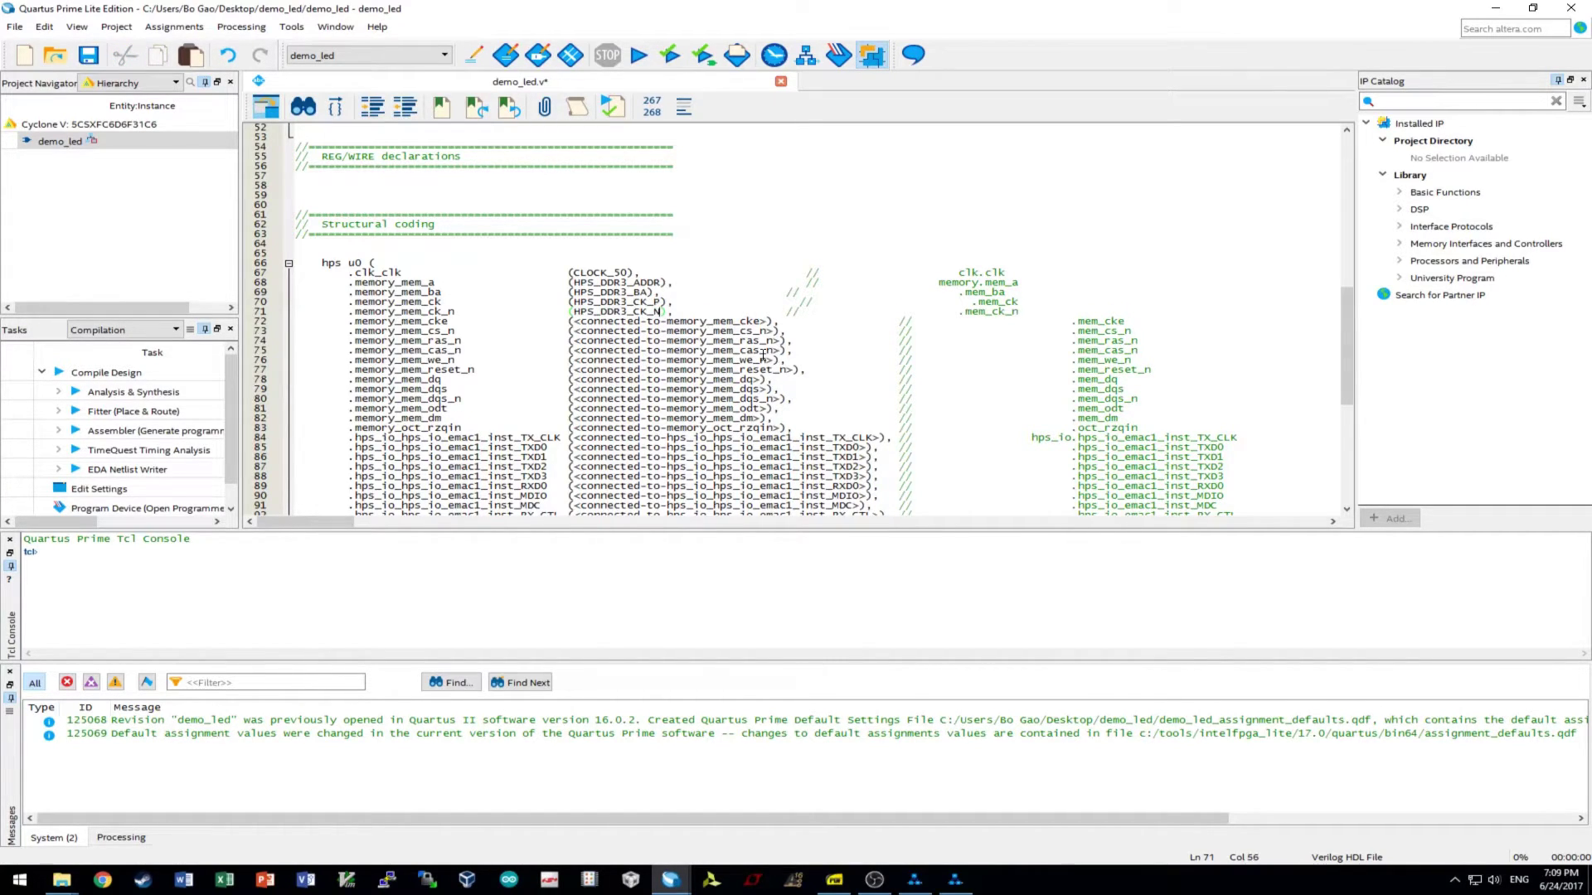
# - Connect memory_mem_cke to HPS_DDR3_CKE and memory_mem_cs_n to HPS_DDR3_CS_N
pyautogui.scroll(14, 749, 335)
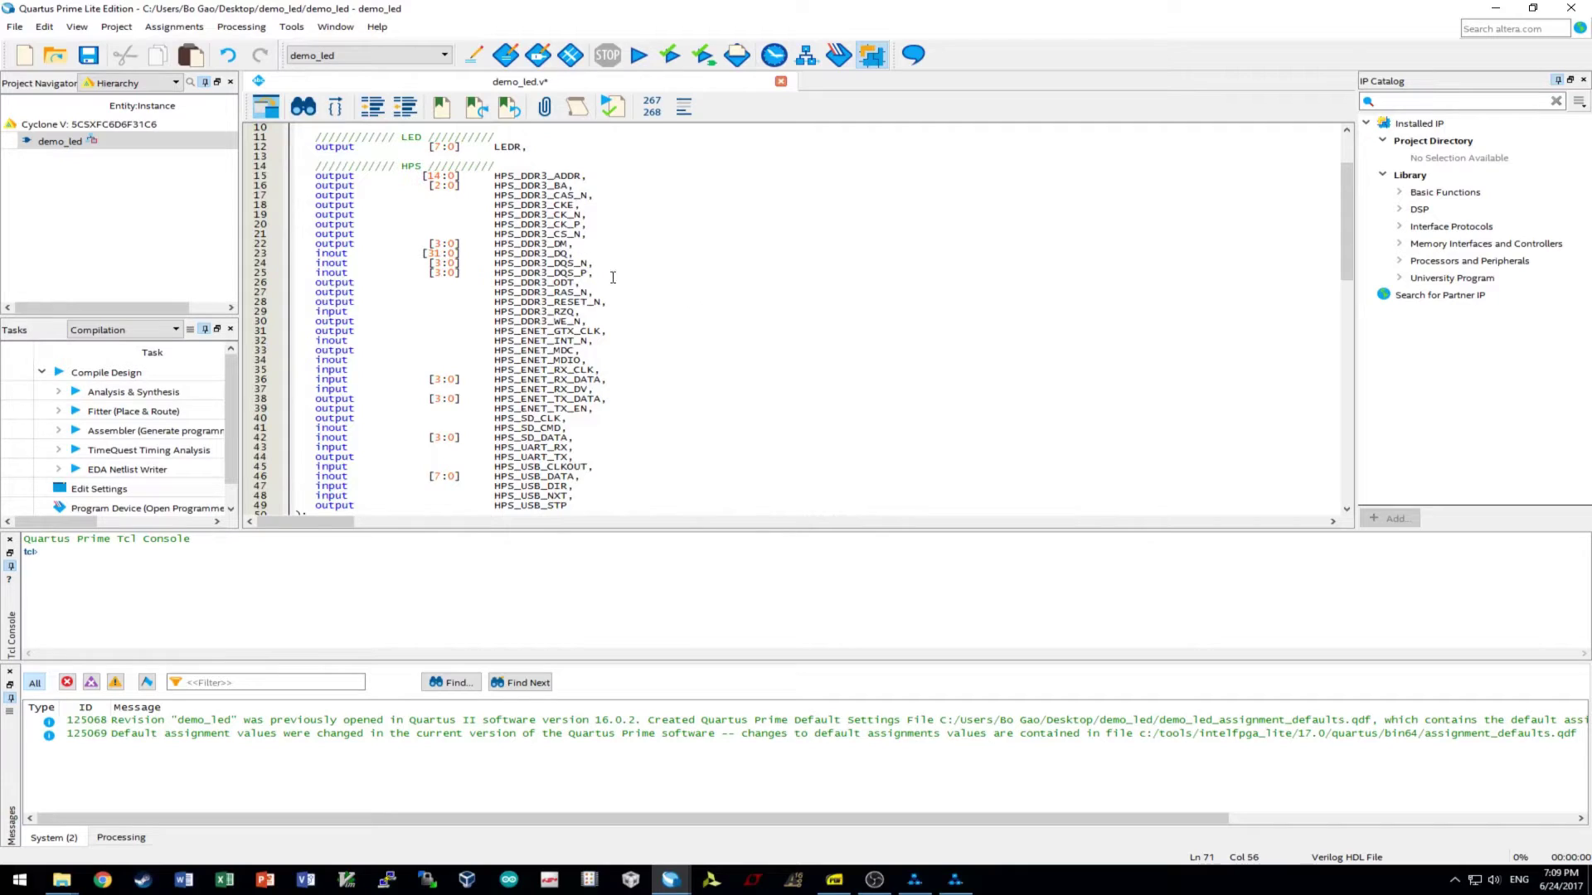
pyautogui.moveTo(573, 204); pyautogui.dragTo(495, 206)
pyautogui.hotkey('ctrl', 'c')
pyautogui.scroll(-14, 698, 366)
pyautogui.moveTo(770, 322); pyautogui.dragTo(574, 322)
pyautogui.hotkey('ctrl', 'v')
pyautogui.scroll(16, 743, 345)
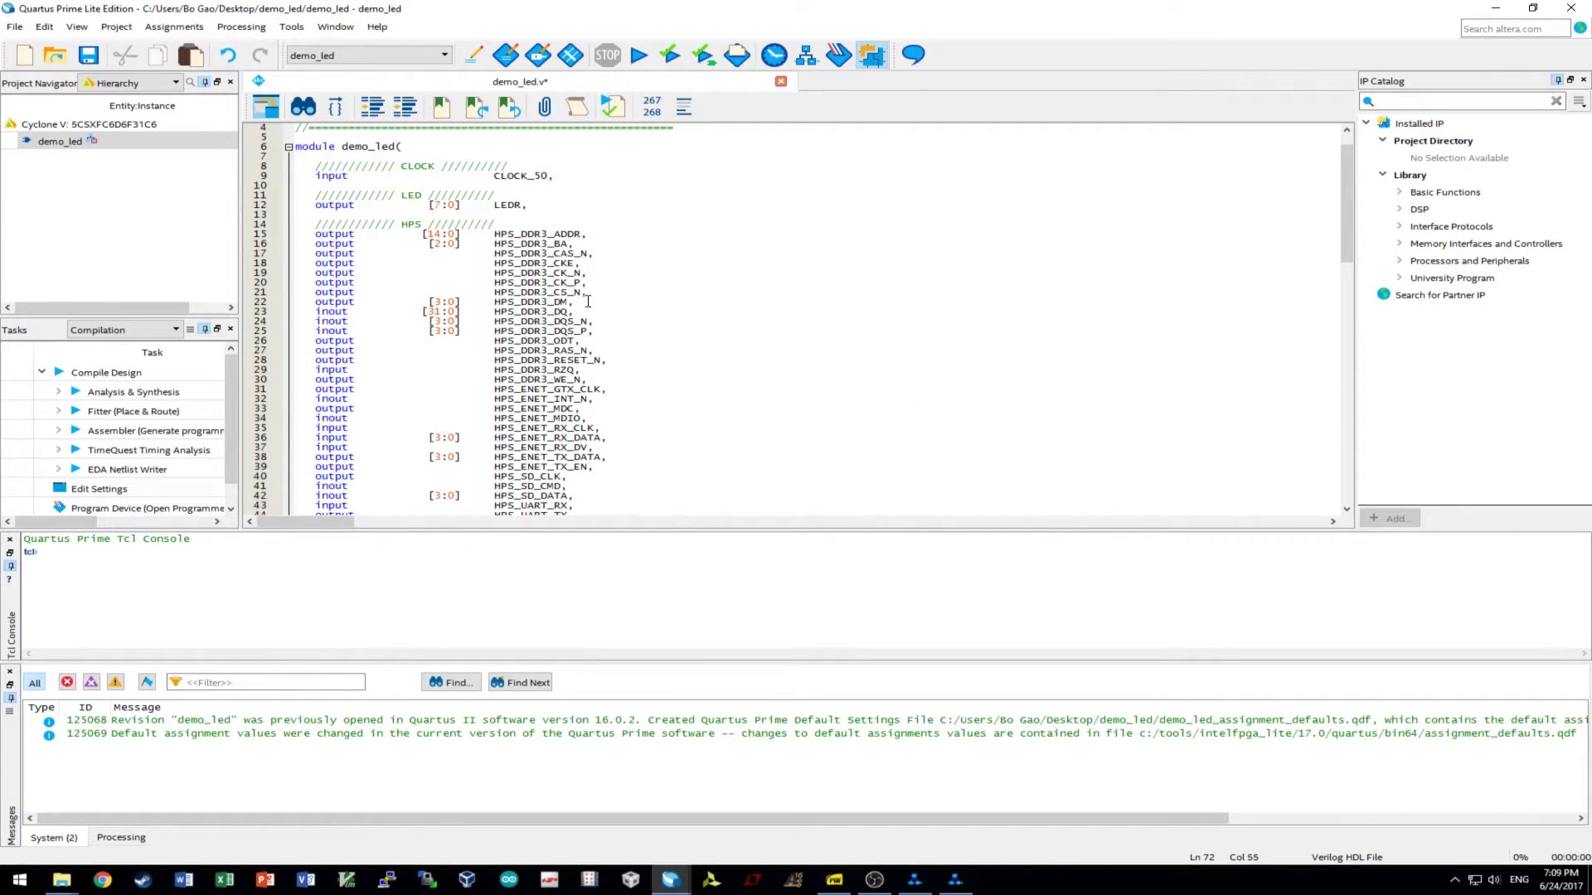
pyautogui.moveTo(582, 292); pyautogui.dragTo(494, 292)
pyautogui.hotkey('ctrl', 'c')
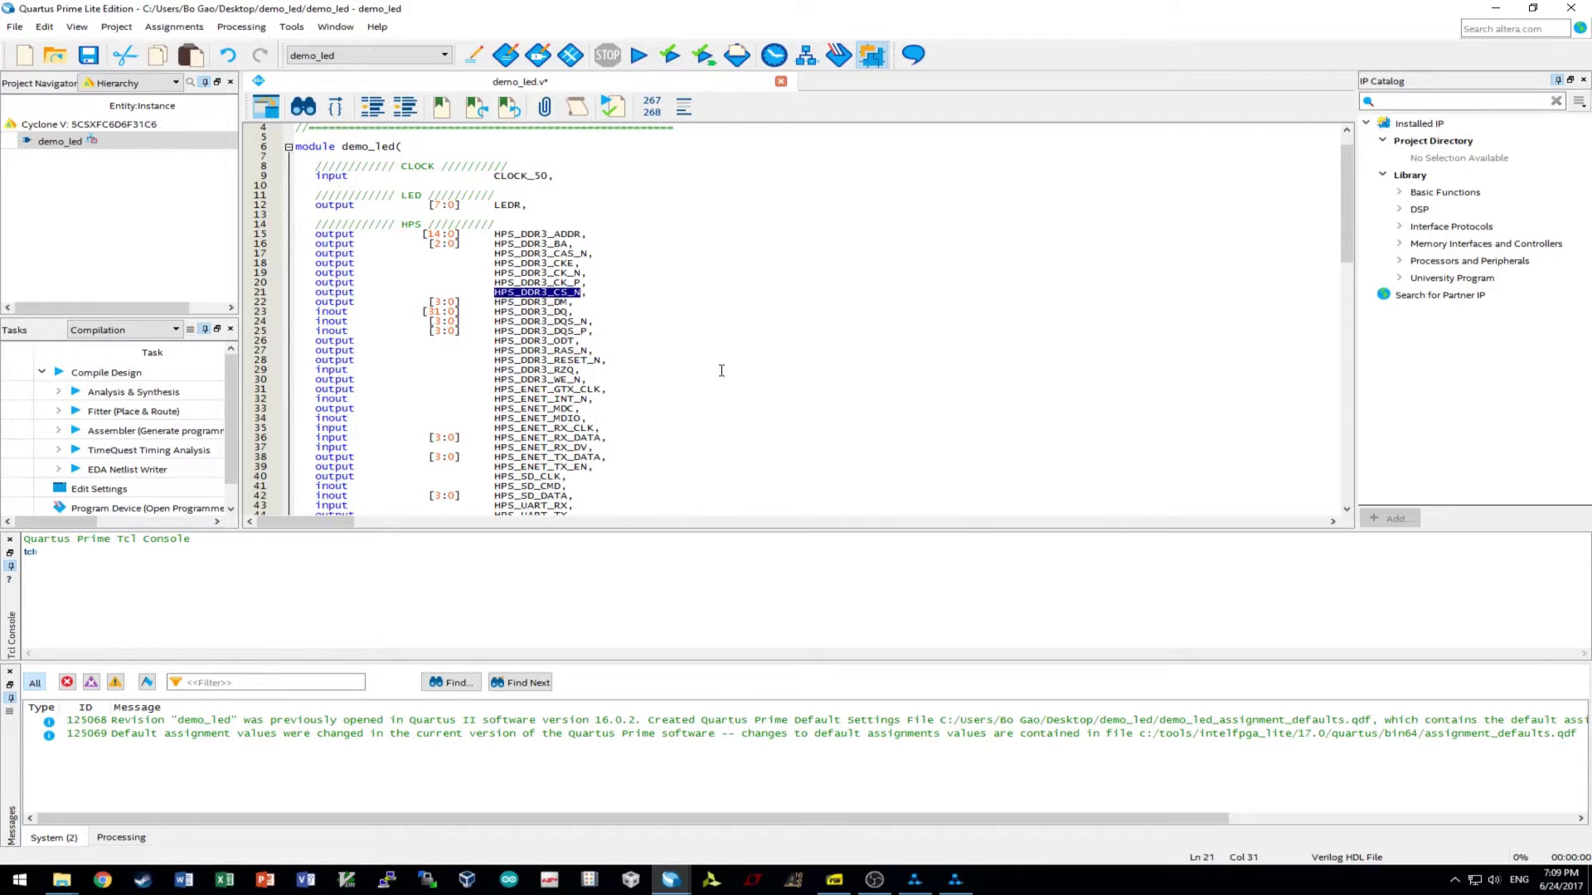
pyautogui.scroll(-15, 718, 373)
pyautogui.moveTo(778, 360); pyautogui.dragTo(572, 360)
pyautogui.hotkey('ctrl', 'v')
pyautogui.scroll(12, 749, 386)
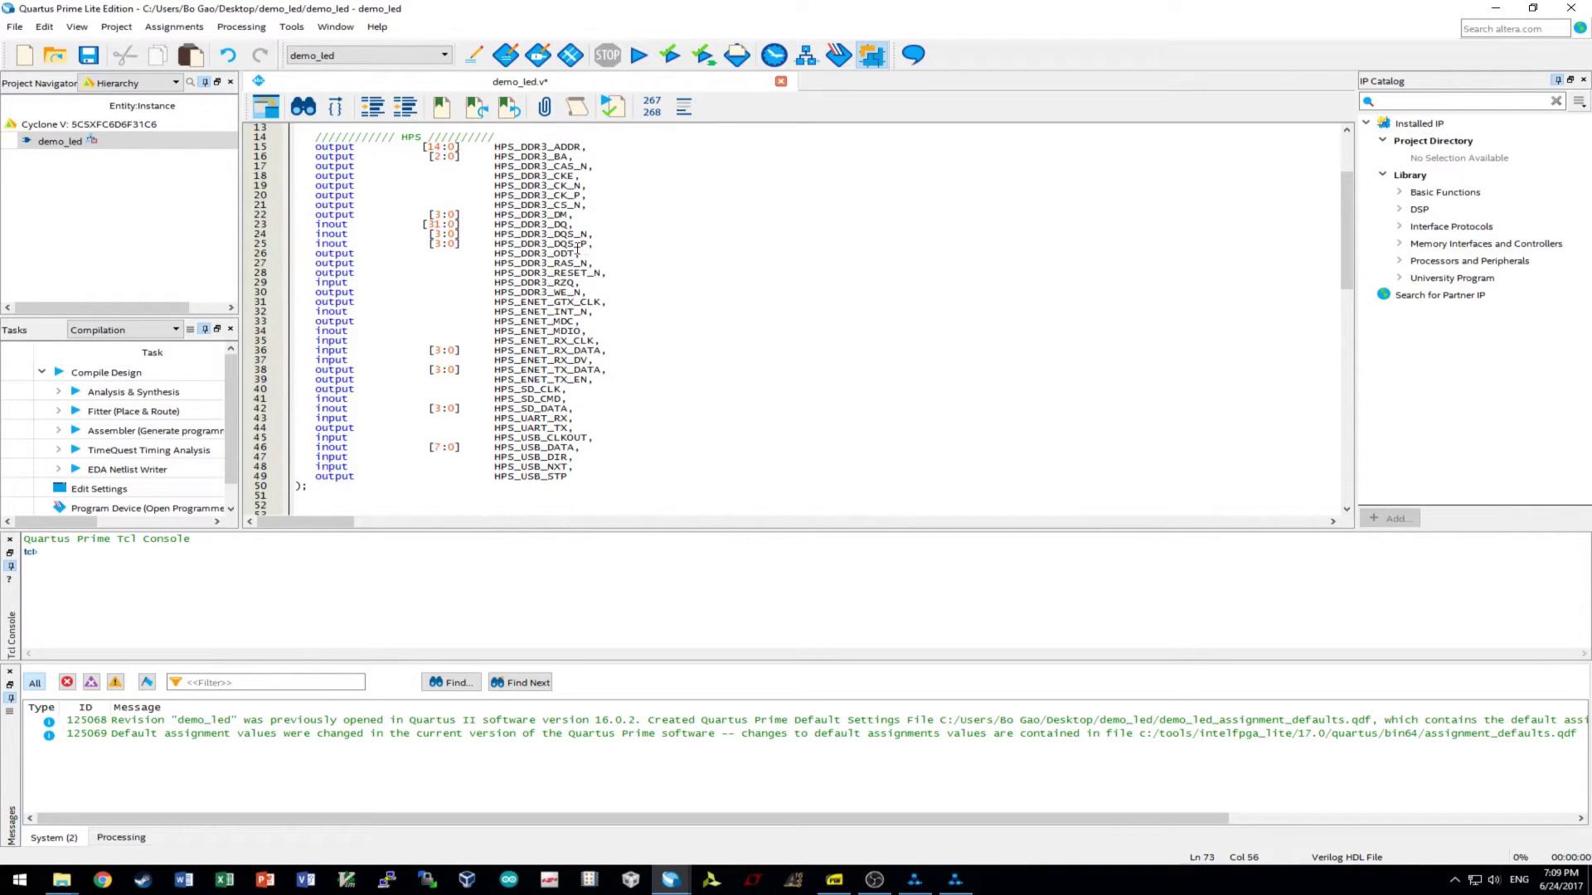
# - Paste HPS_DDR3_CAS_N over the mem_cas_n and mem_ras_n placeholders on lines 74–75
pyautogui.moveTo(590, 168); pyautogui.dragTo(494, 168)
pyautogui.hotkey('ctrl', 'c')
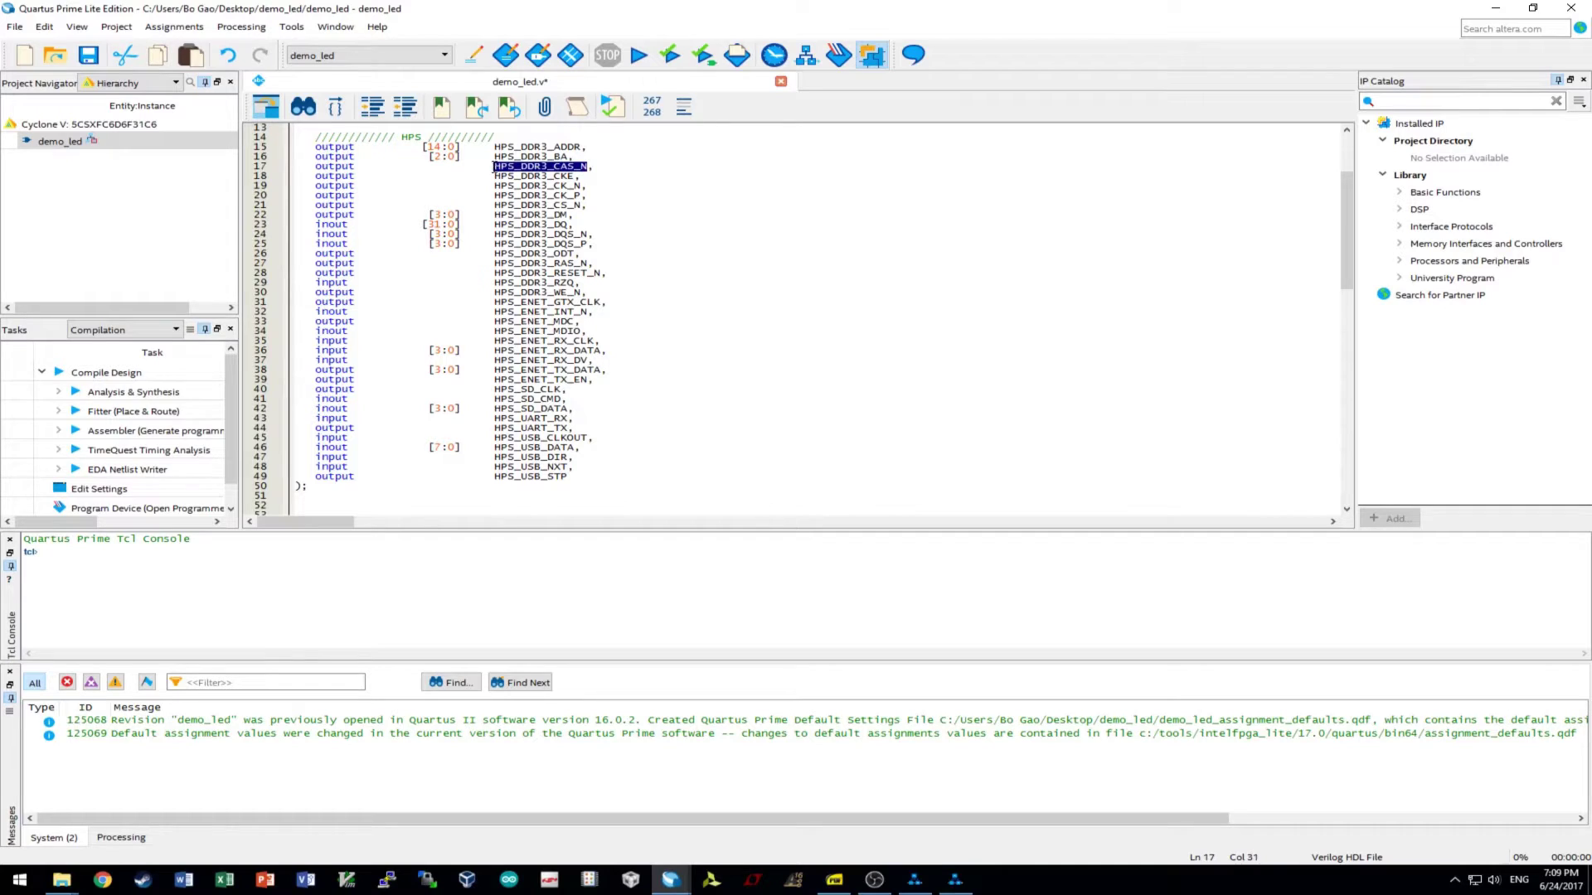
pyautogui.scroll(-13, 775, 358)
pyautogui.moveTo(779, 358); pyautogui.dragTo(574, 352)
pyautogui.hotkey('ctrl', 'v')
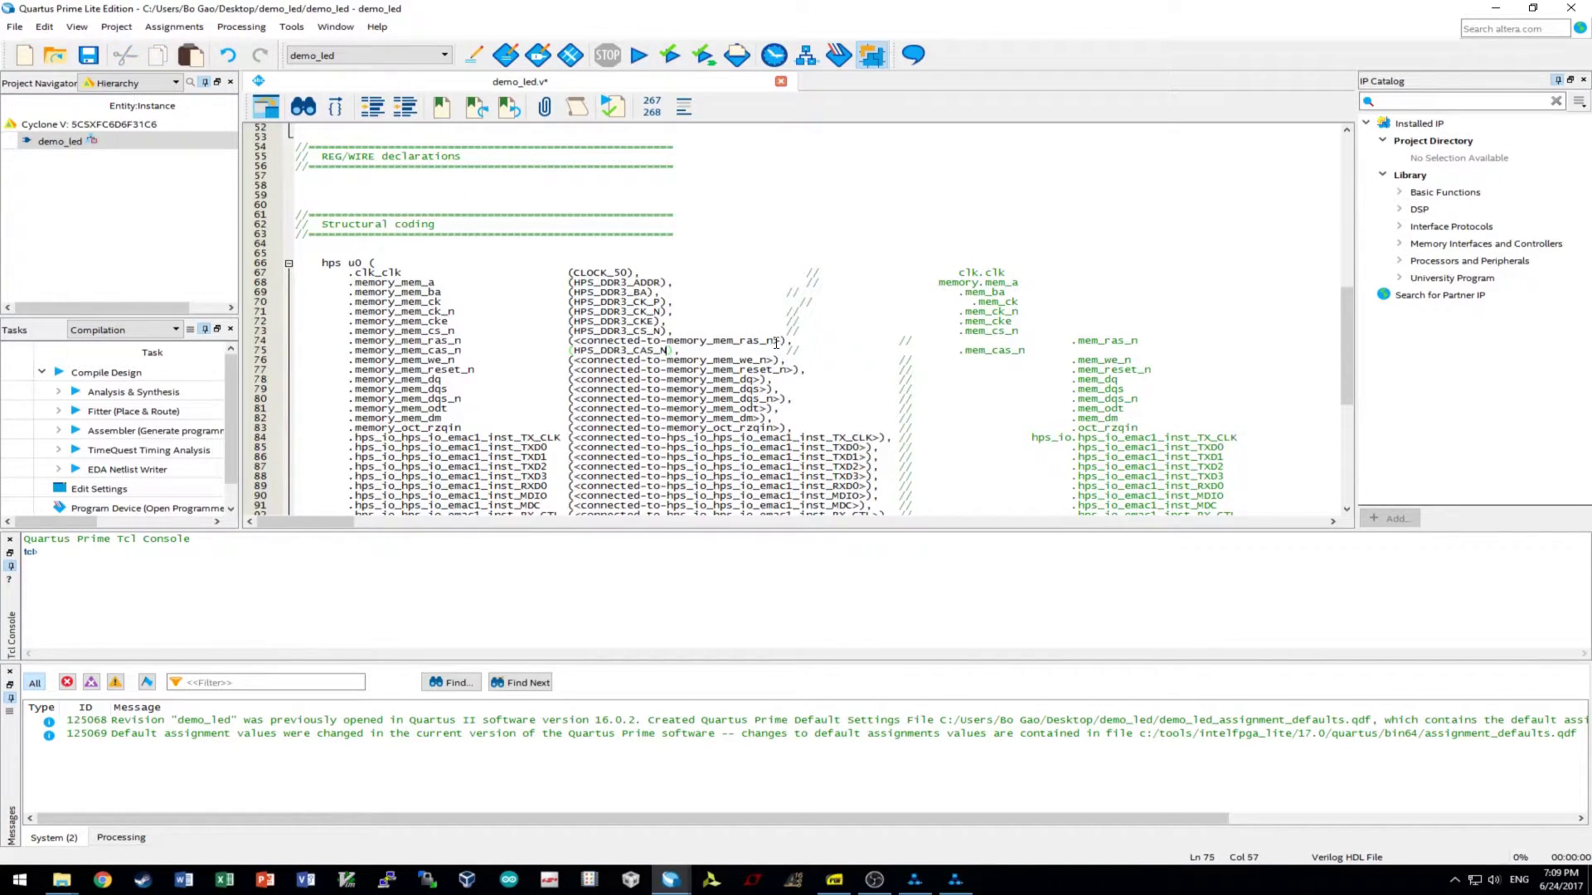
pyautogui.moveTo(781, 342); pyautogui.dragTo(573, 343)
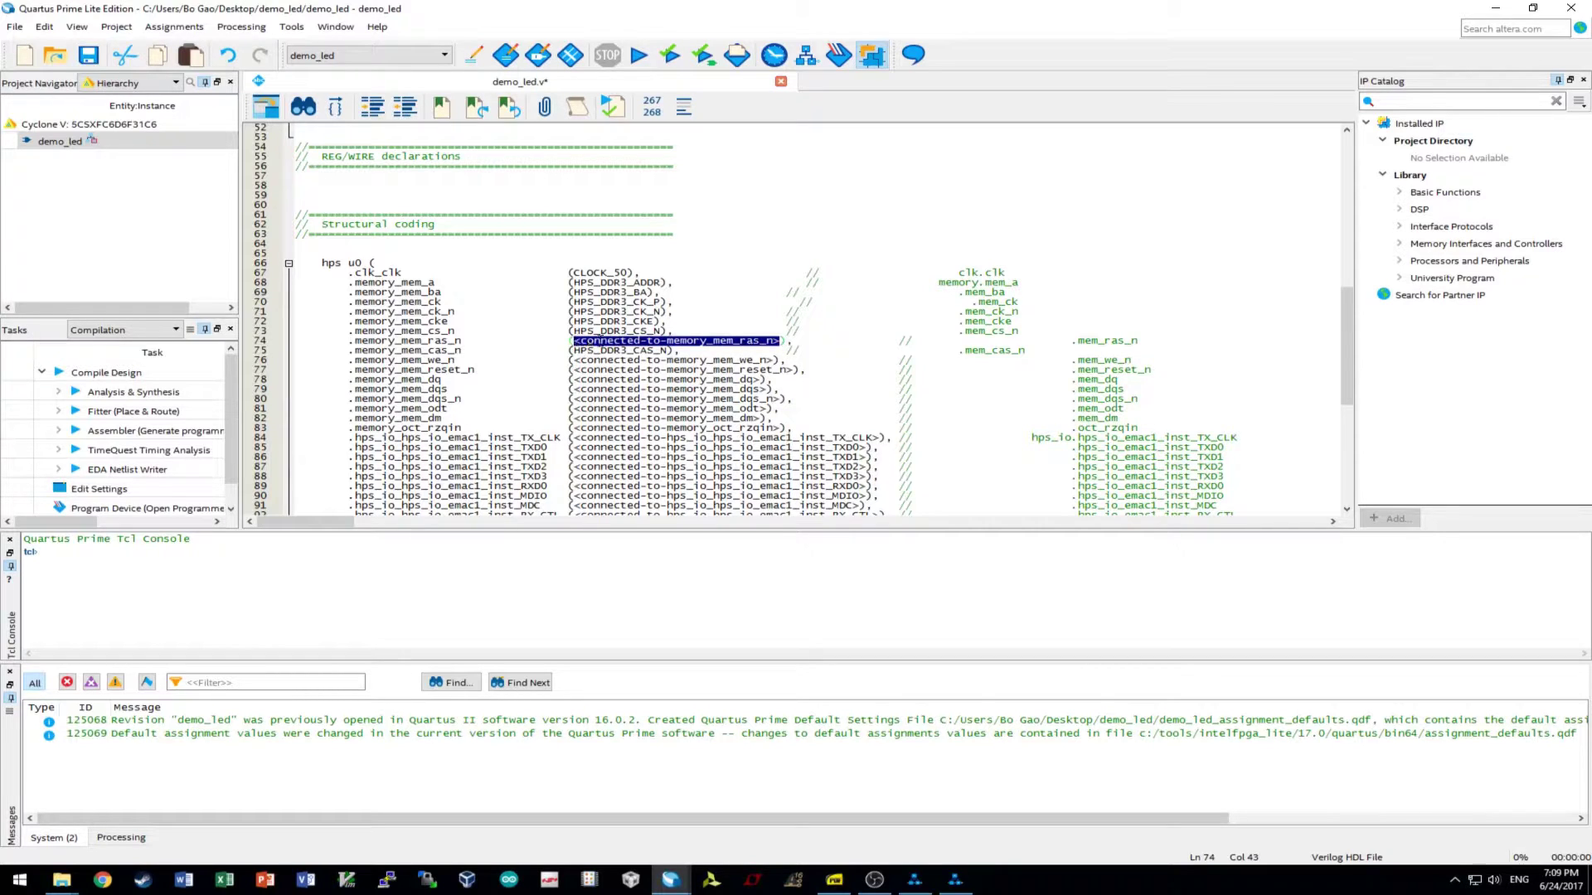
pyautogui.hotkey('ctrl', 'v')
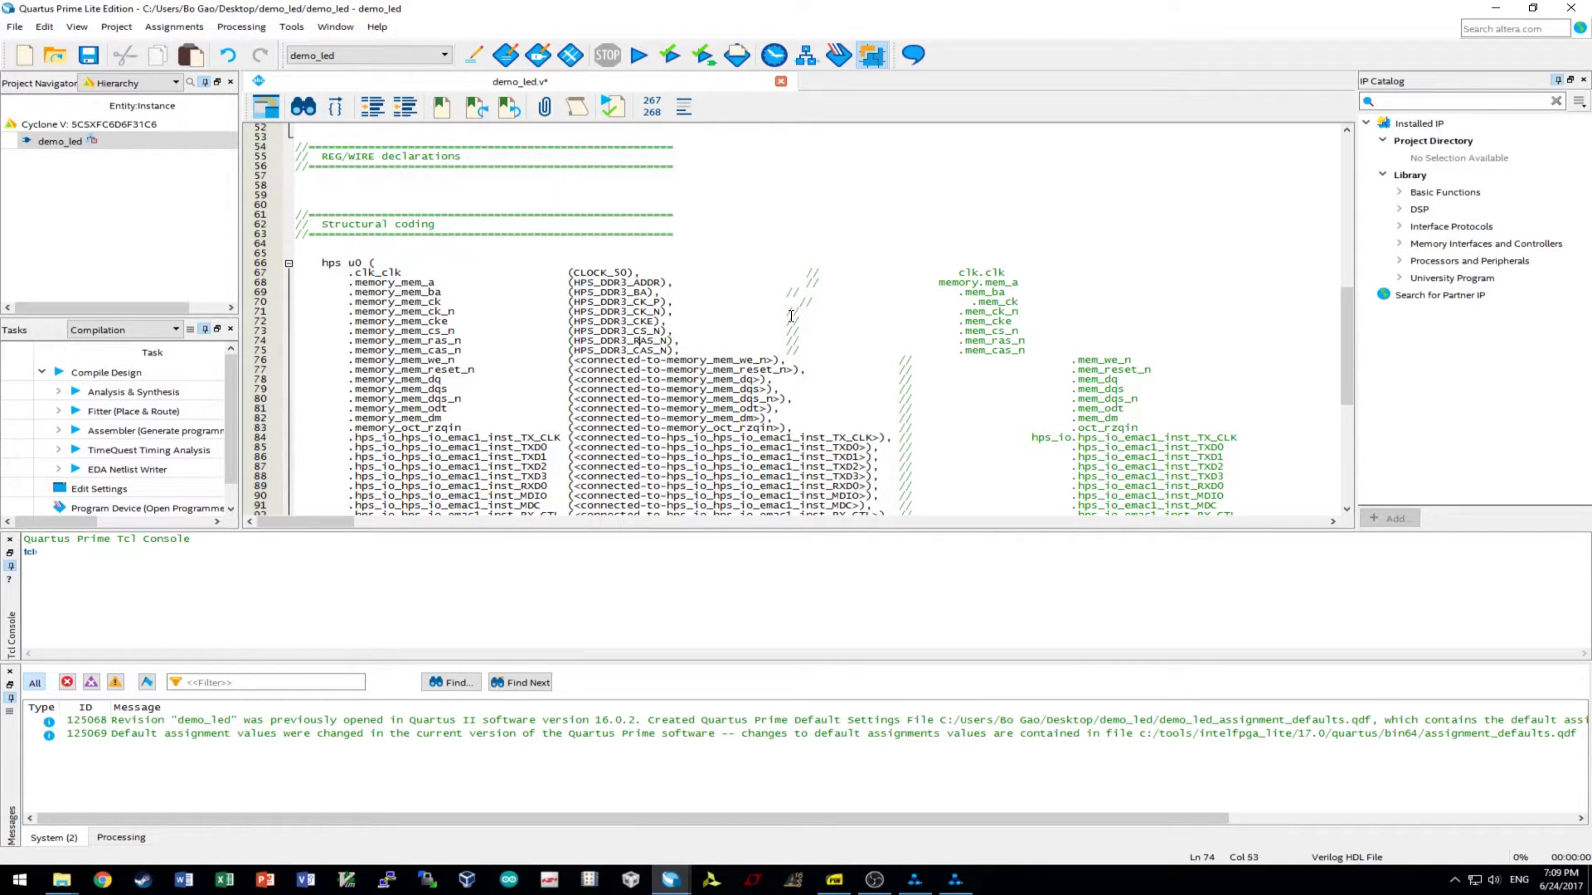
# - Connect mem_we_n to HPS_DDR3_WE_N and mem_reset_n to HPS_DDR3_RESET_N
pyautogui.scroll(15, 764, 351)
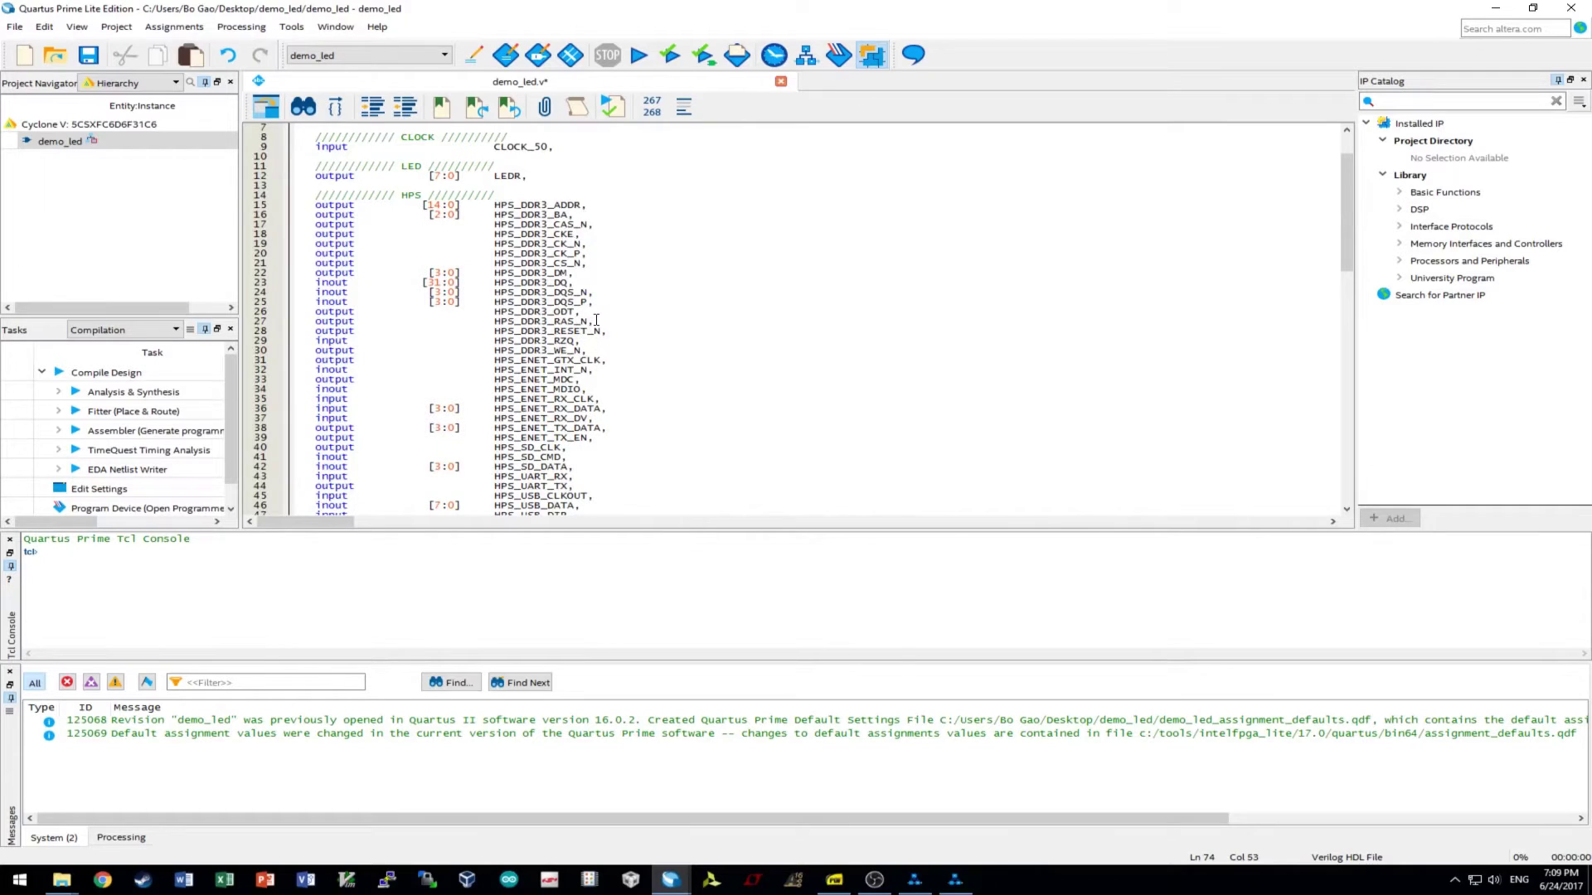
pyautogui.moveTo(583, 352); pyautogui.dragTo(493, 351)
pyautogui.hotkey('ctrl', 'c')
pyautogui.scroll(-9, 729, 415)
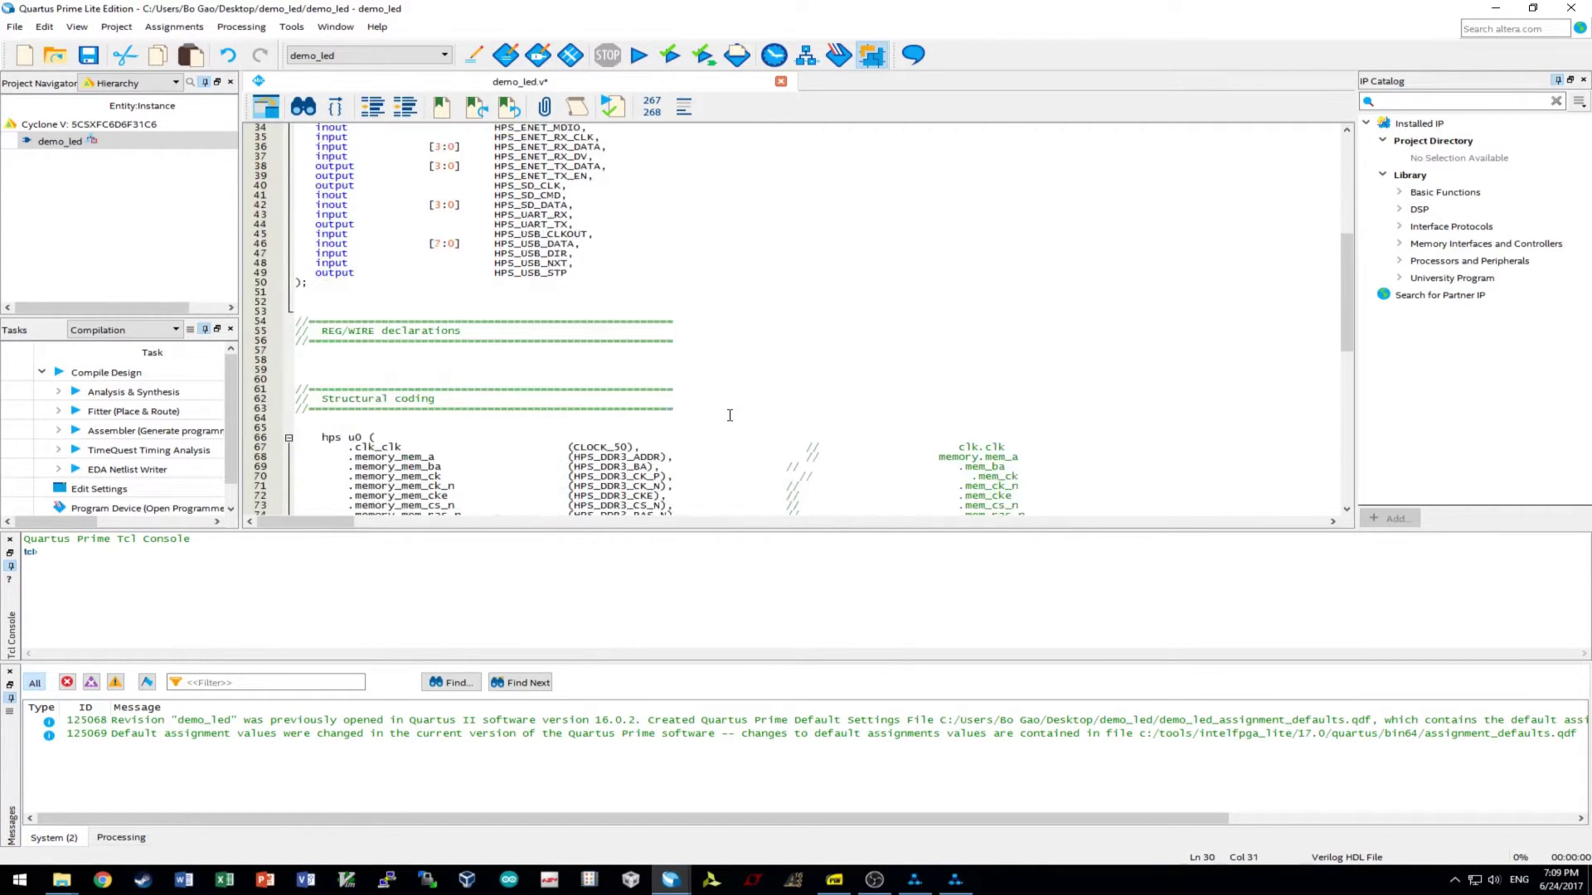
pyautogui.scroll(-7, 730, 415)
pyautogui.moveTo(773, 332); pyautogui.dragTo(573, 332)
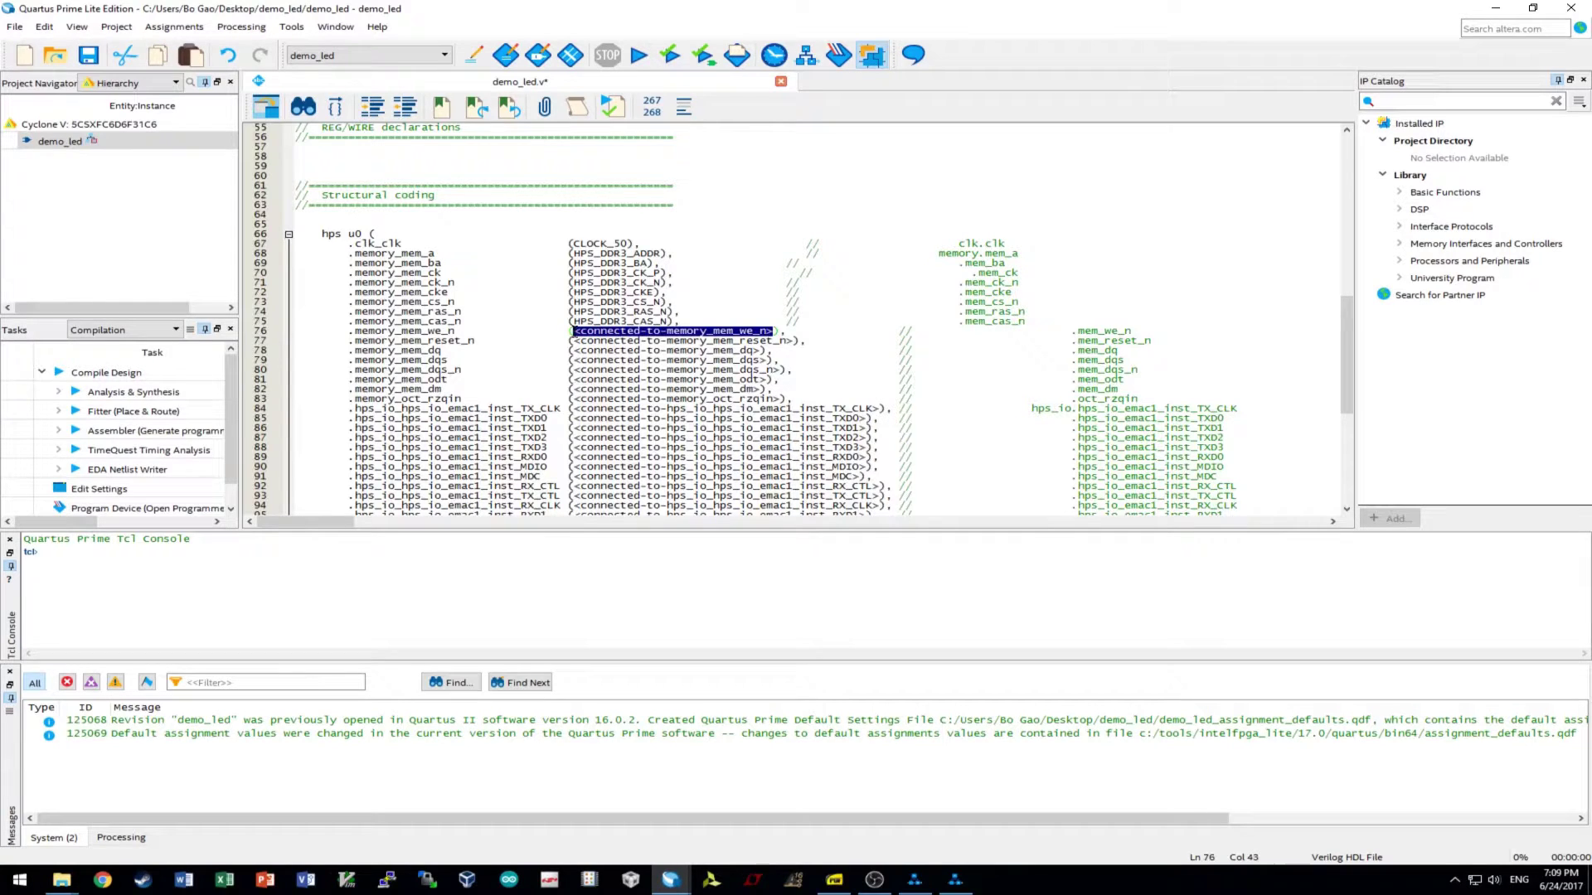
pyautogui.hotkey('ctrl', 'v')
pyautogui.scroll(15, 763, 360)
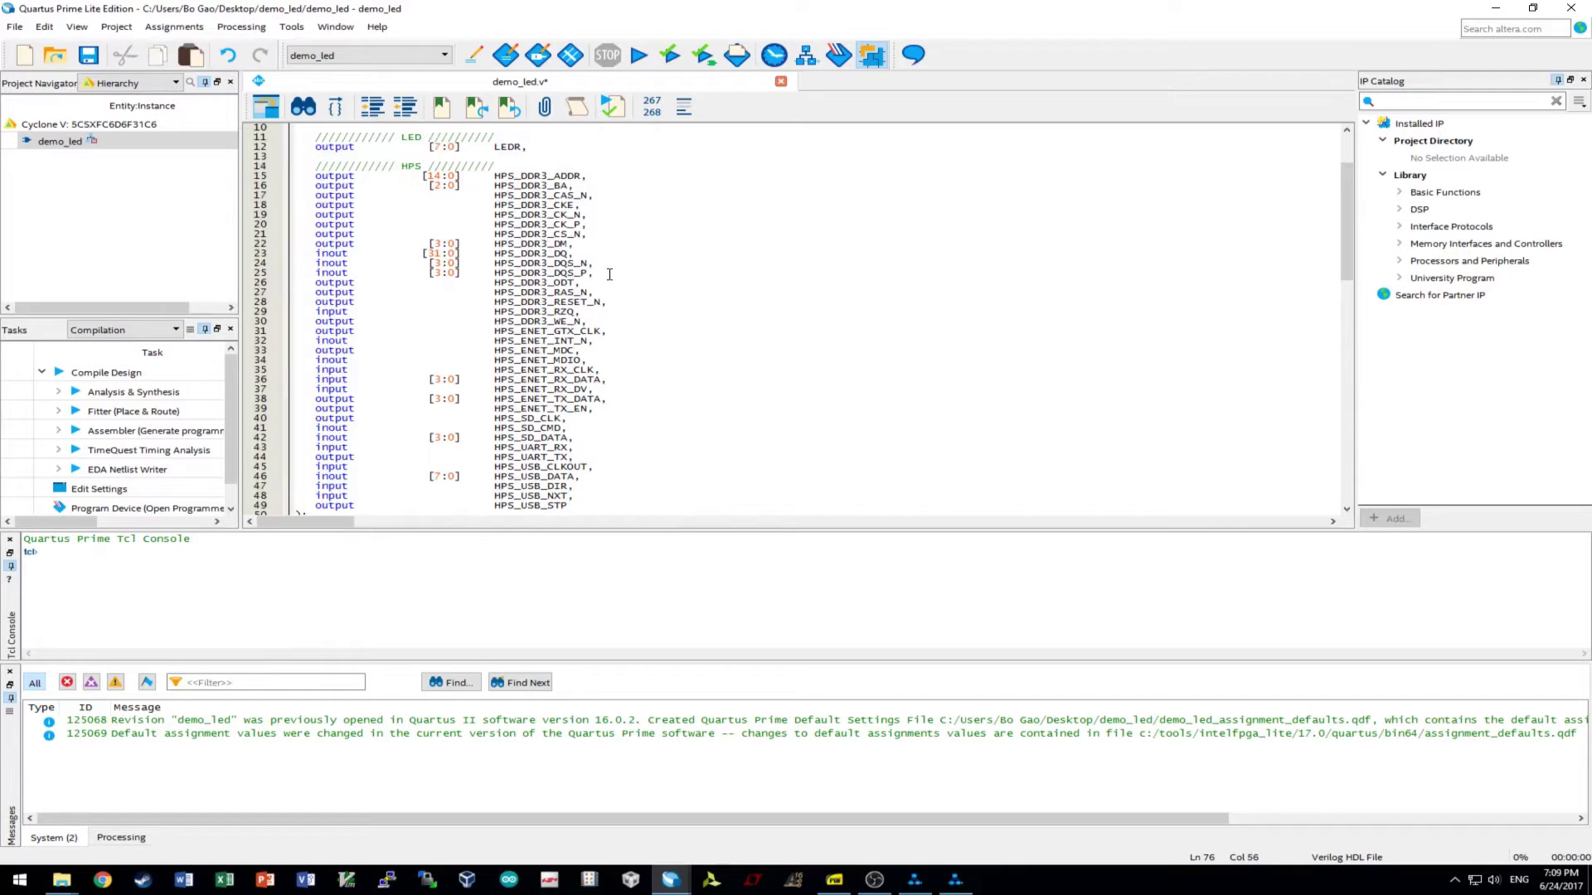
pyautogui.moveTo(600, 305); pyautogui.dragTo(495, 305)
pyautogui.hotkey('ctrl', 'c')
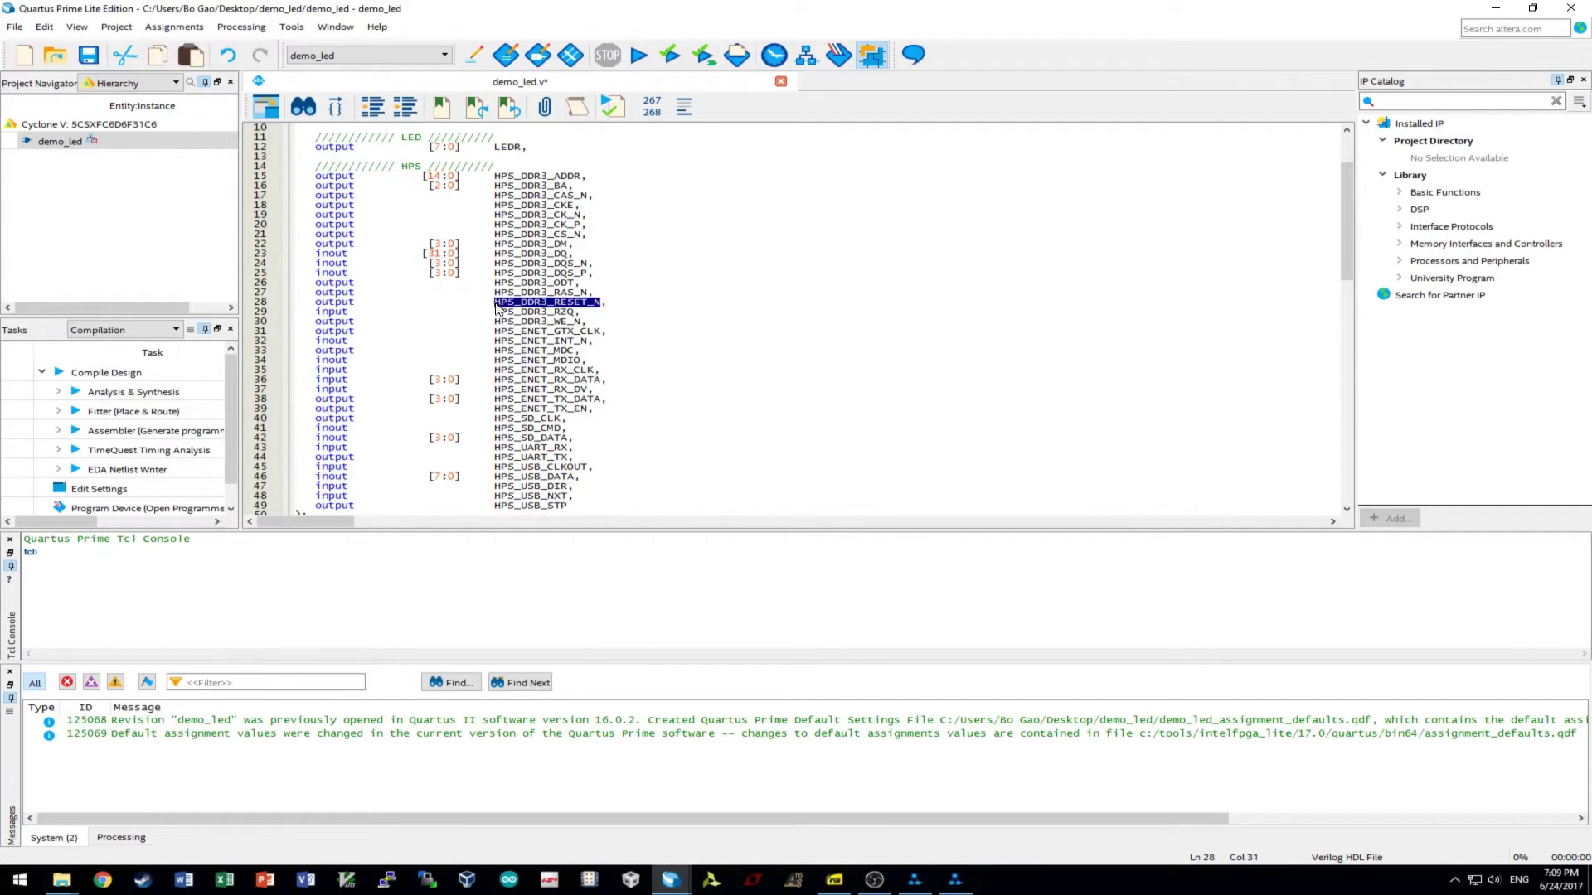
pyautogui.scroll(-8, 753, 371)
pyautogui.scroll(-8, 771, 356)
pyautogui.moveTo(796, 312); pyautogui.dragTo(573, 313)
pyautogui.hotkey('ctrl', 'v')
# - Connect the mem_dq port to HPS_DDR3_DQ
pyautogui.scroll(16, 661, 335)
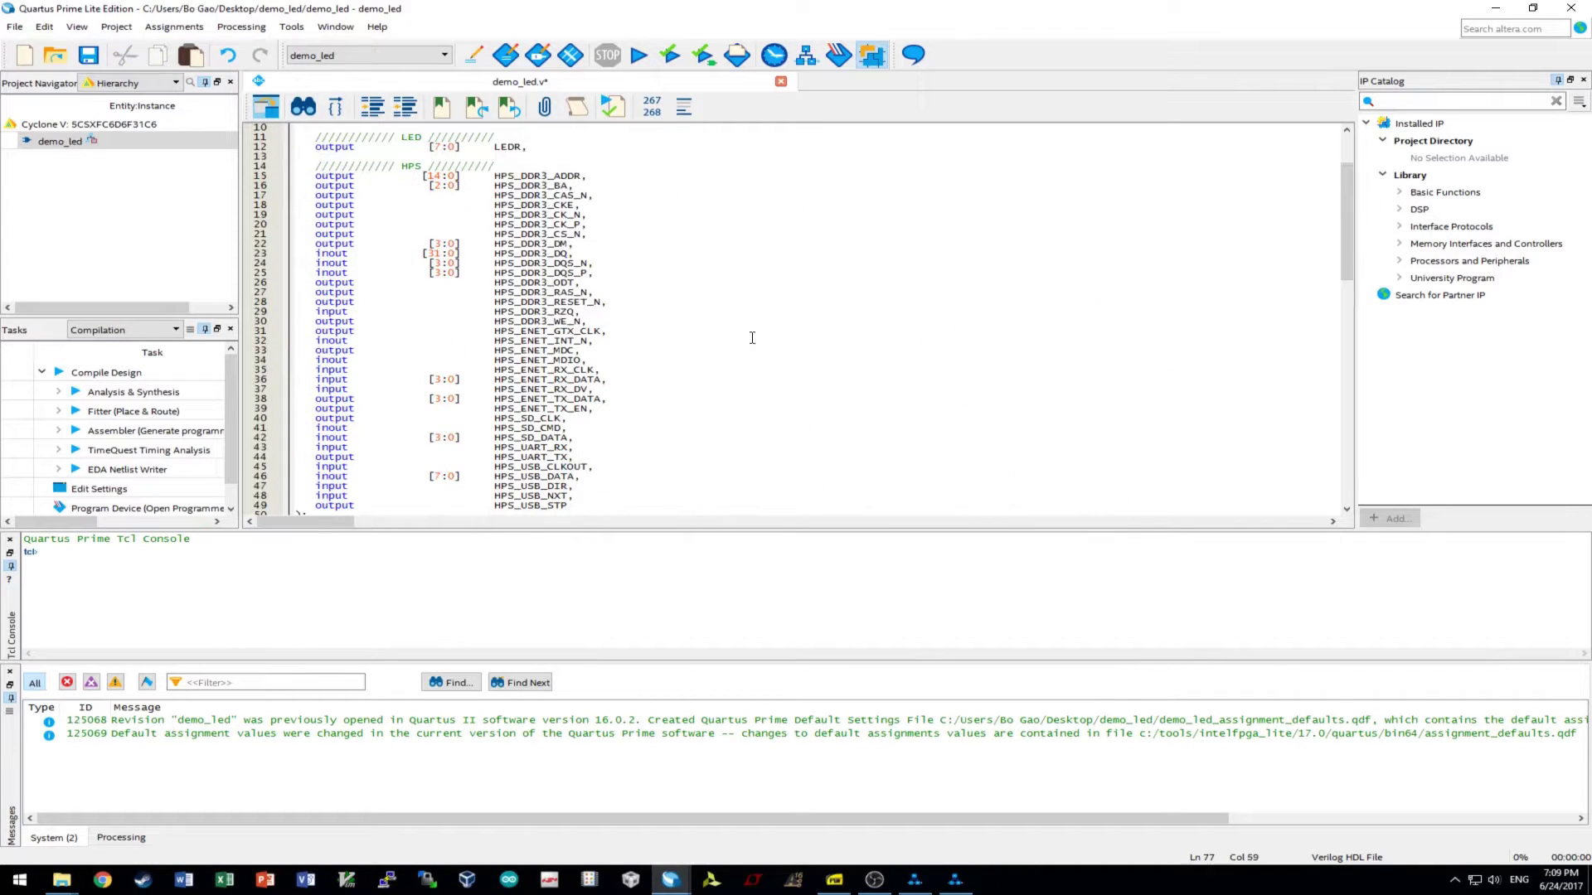
pyautogui.moveTo(494, 253); pyautogui.dragTo(565, 254)
pyautogui.hotkey('ctrl', 'c')
pyautogui.scroll(-9, 636, 328)
pyautogui.scroll(-8, 680, 329)
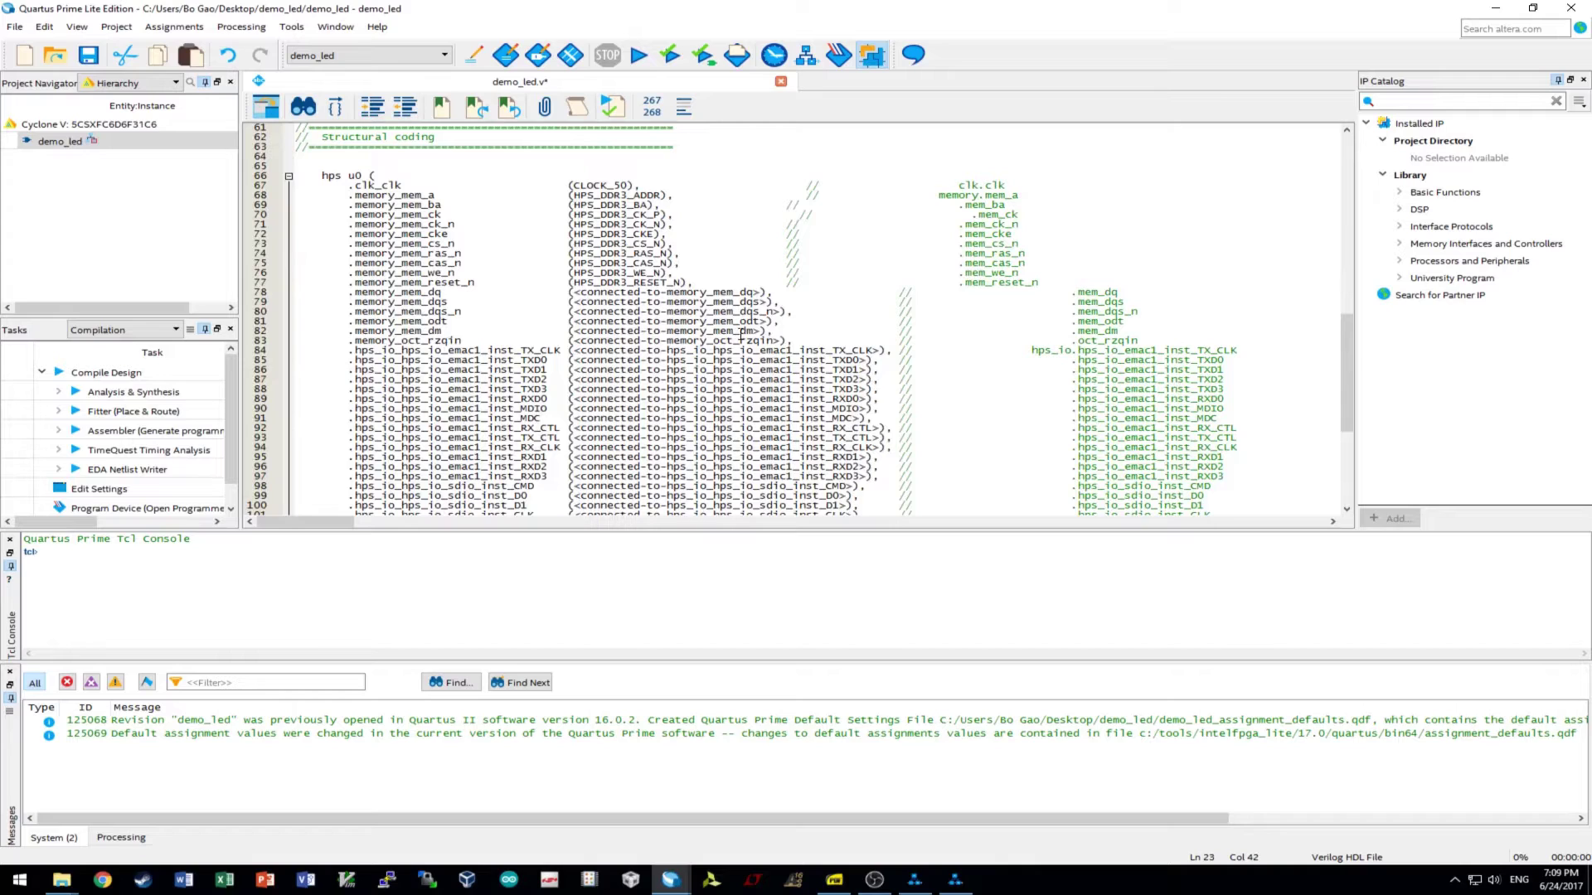
pyautogui.moveTo(762, 291); pyautogui.dragTo(570, 294)
pyautogui.hotkey('ctrl', 'v')
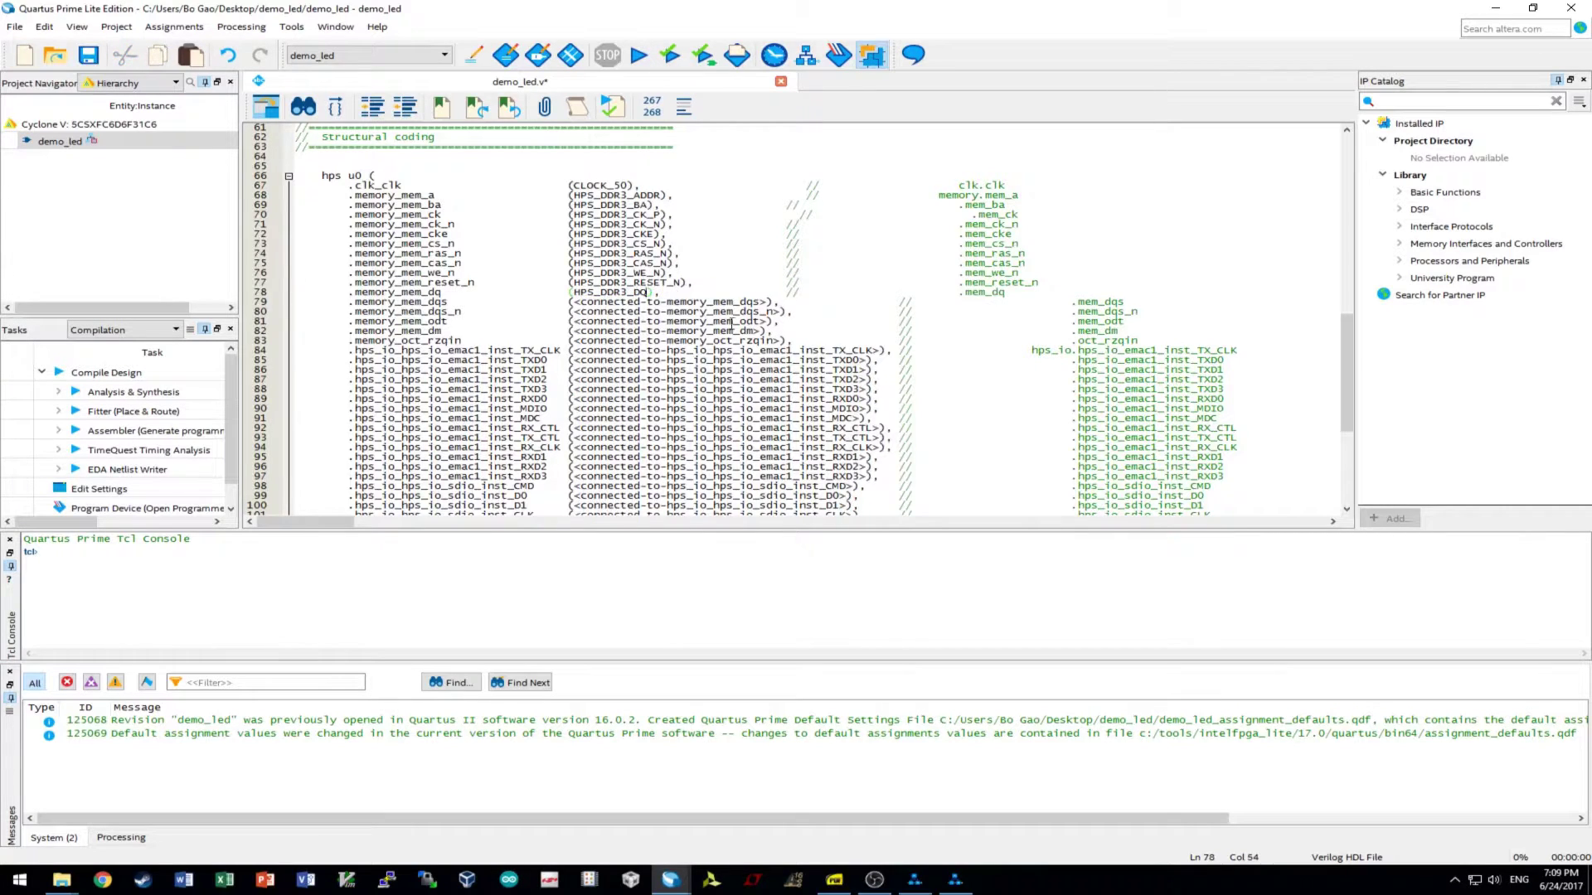
# - Connect mem_dqs to HPS_DDR3_DQS_P and start editing the mem_dqs_n connection
pyautogui.scroll(8, 766, 334)
pyautogui.scroll(7, 766, 334)
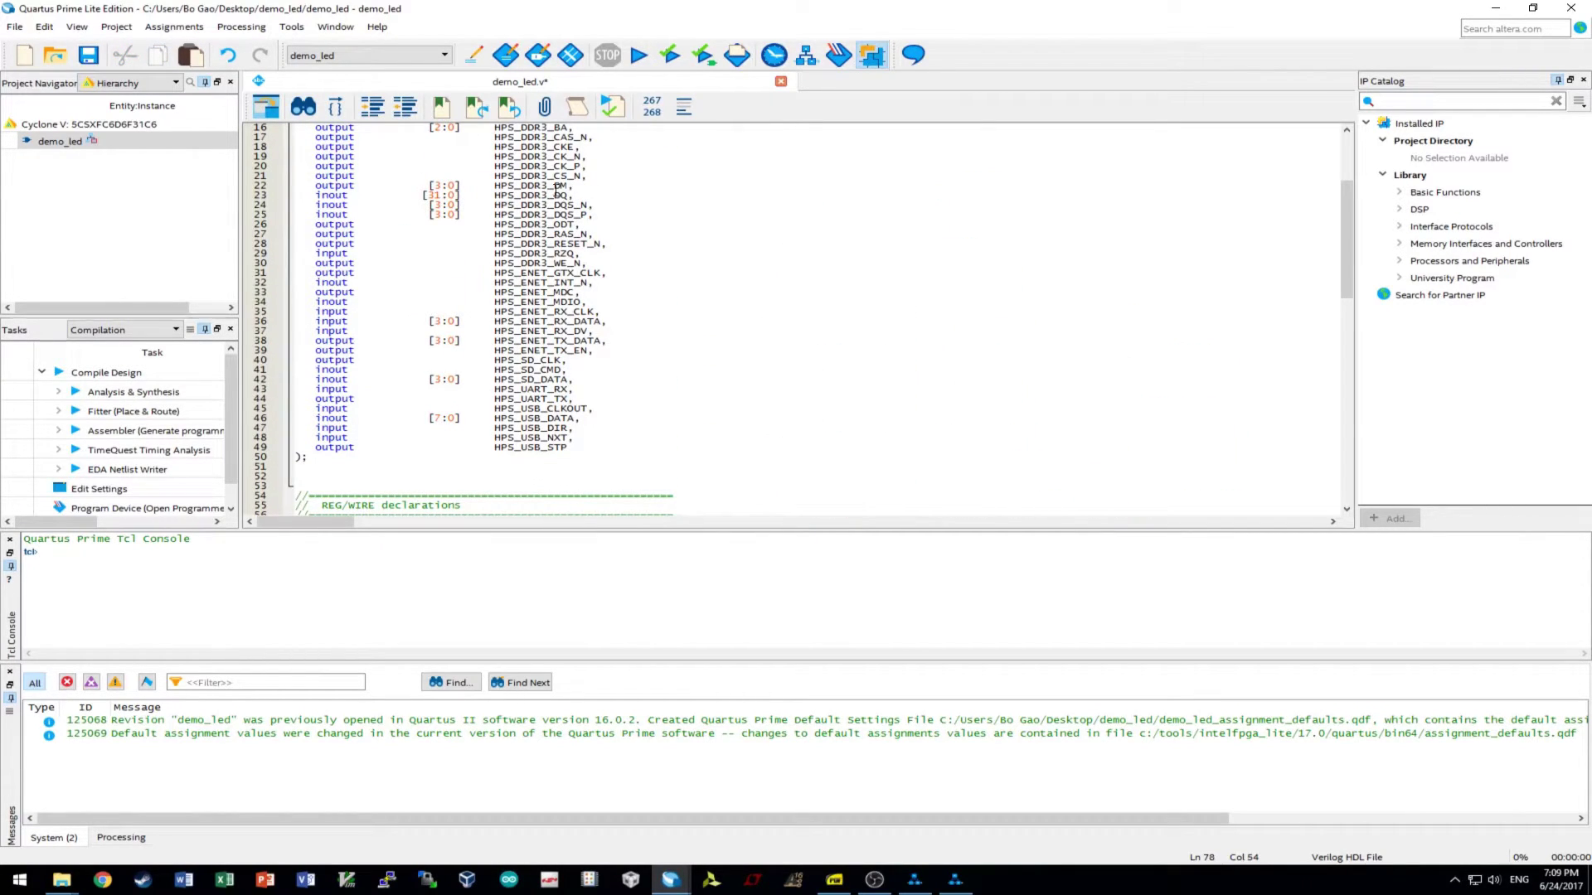
pyautogui.moveTo(495, 214); pyautogui.dragTo(602, 214)
pyautogui.hotkey('ctrl', 'c')
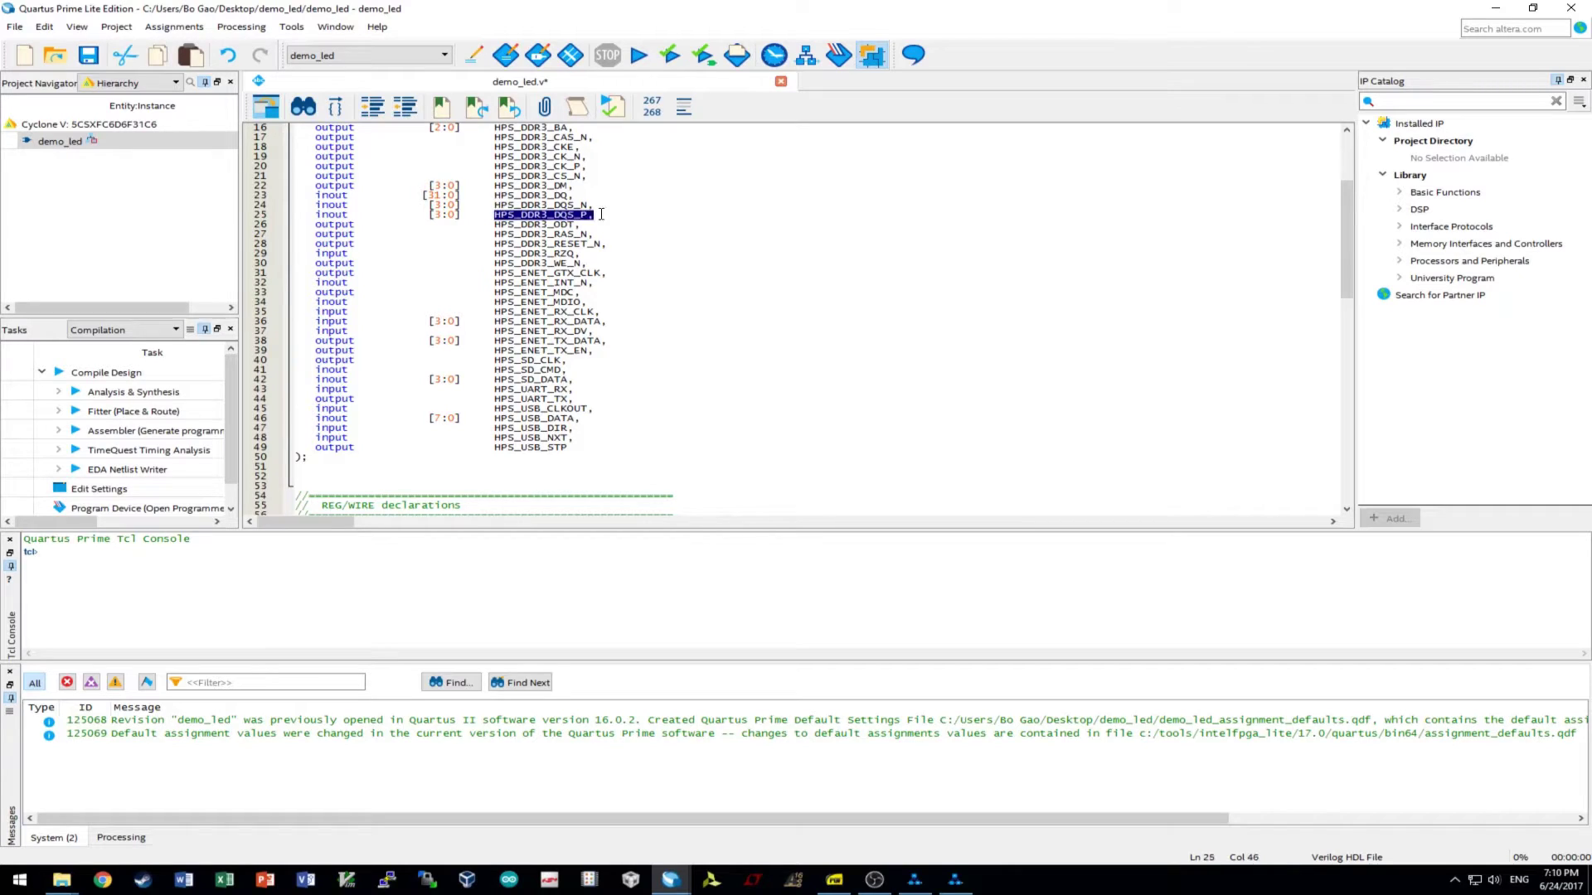
pyautogui.scroll(-16, 725, 260)
pyautogui.moveTo(771, 273); pyautogui.dragTo(572, 283)
pyautogui.hotkey('ctrl', 'v')
pyautogui.hotkey('ctrl', 'v')
pyautogui.press('BackSpace')
# - Finish mem_dqs_n as HPS_DDR3_DQS_N and connect mem_odt to HPS_DDR3_ODT
pyautogui.write('N')
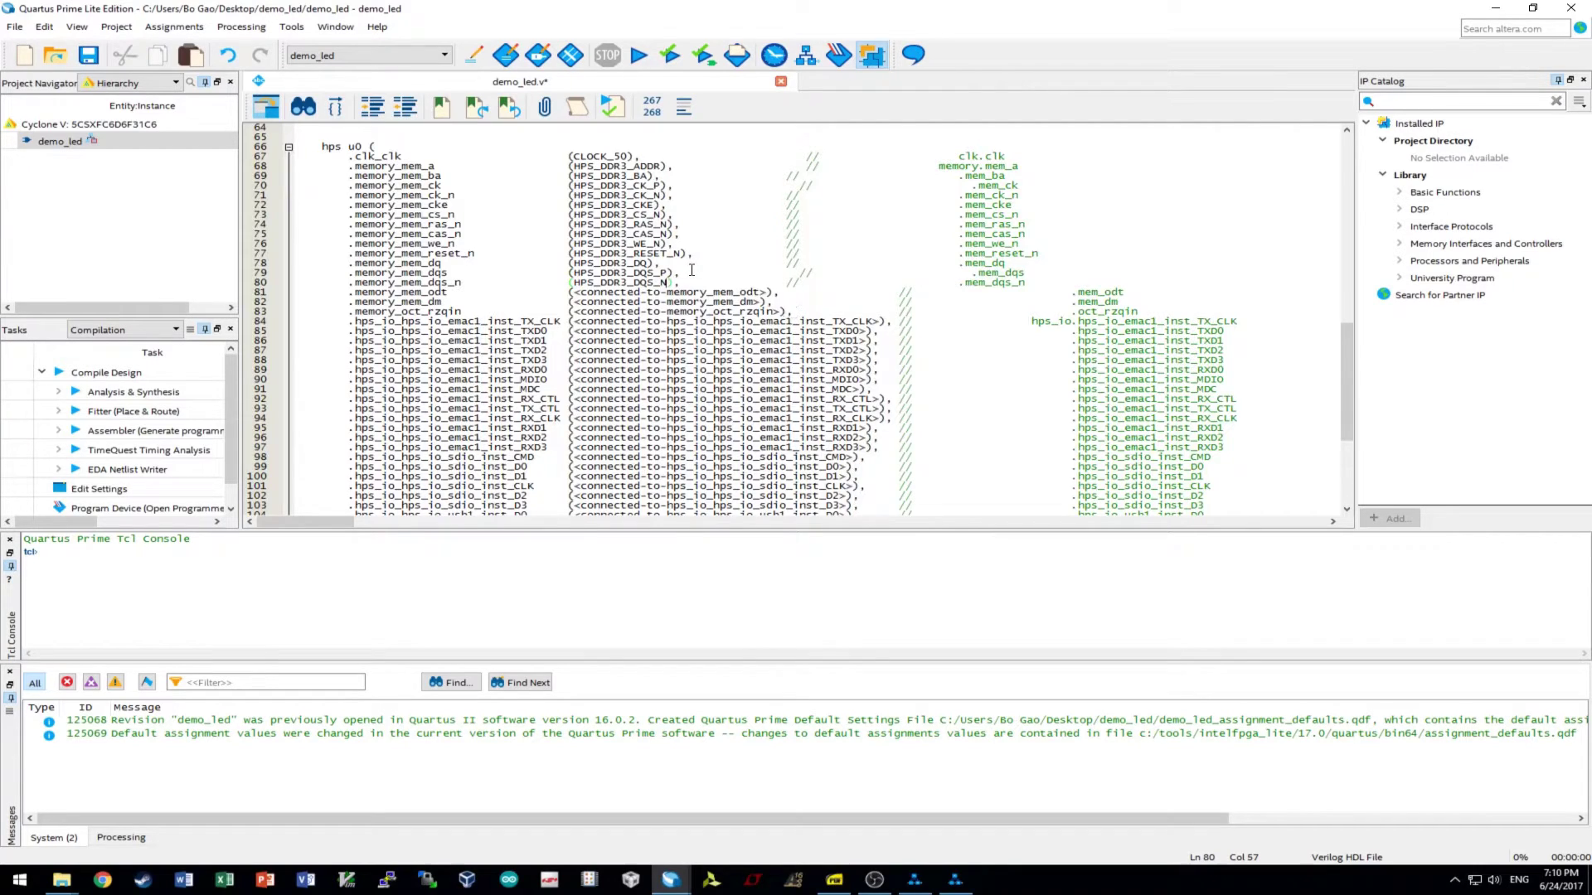
pyautogui.scroll(15, 692, 270)
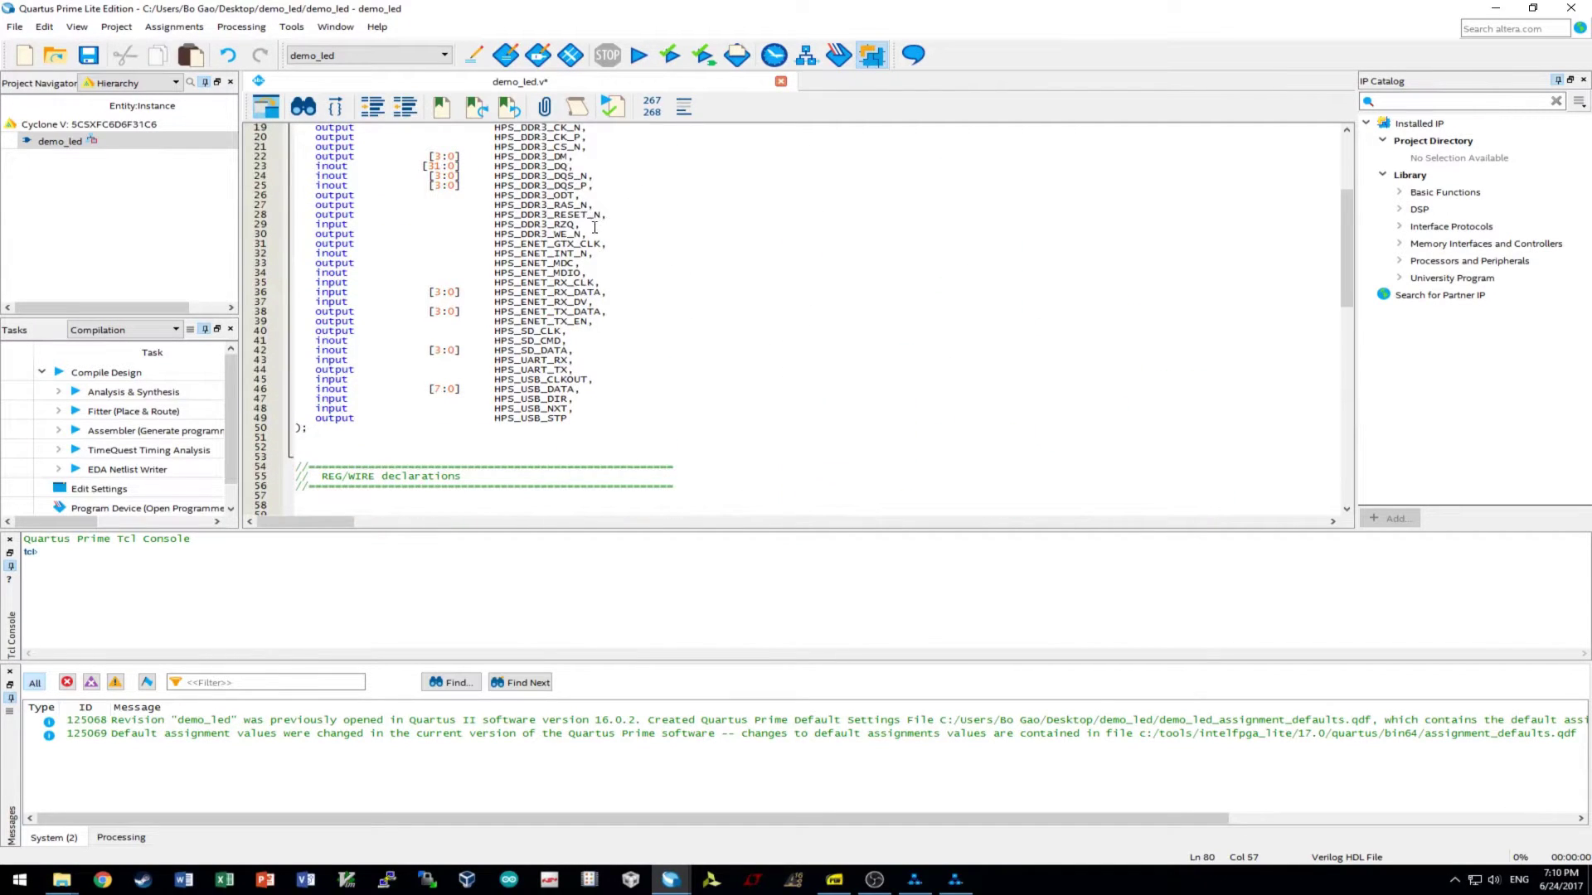
pyautogui.scroll(2, 595, 227)
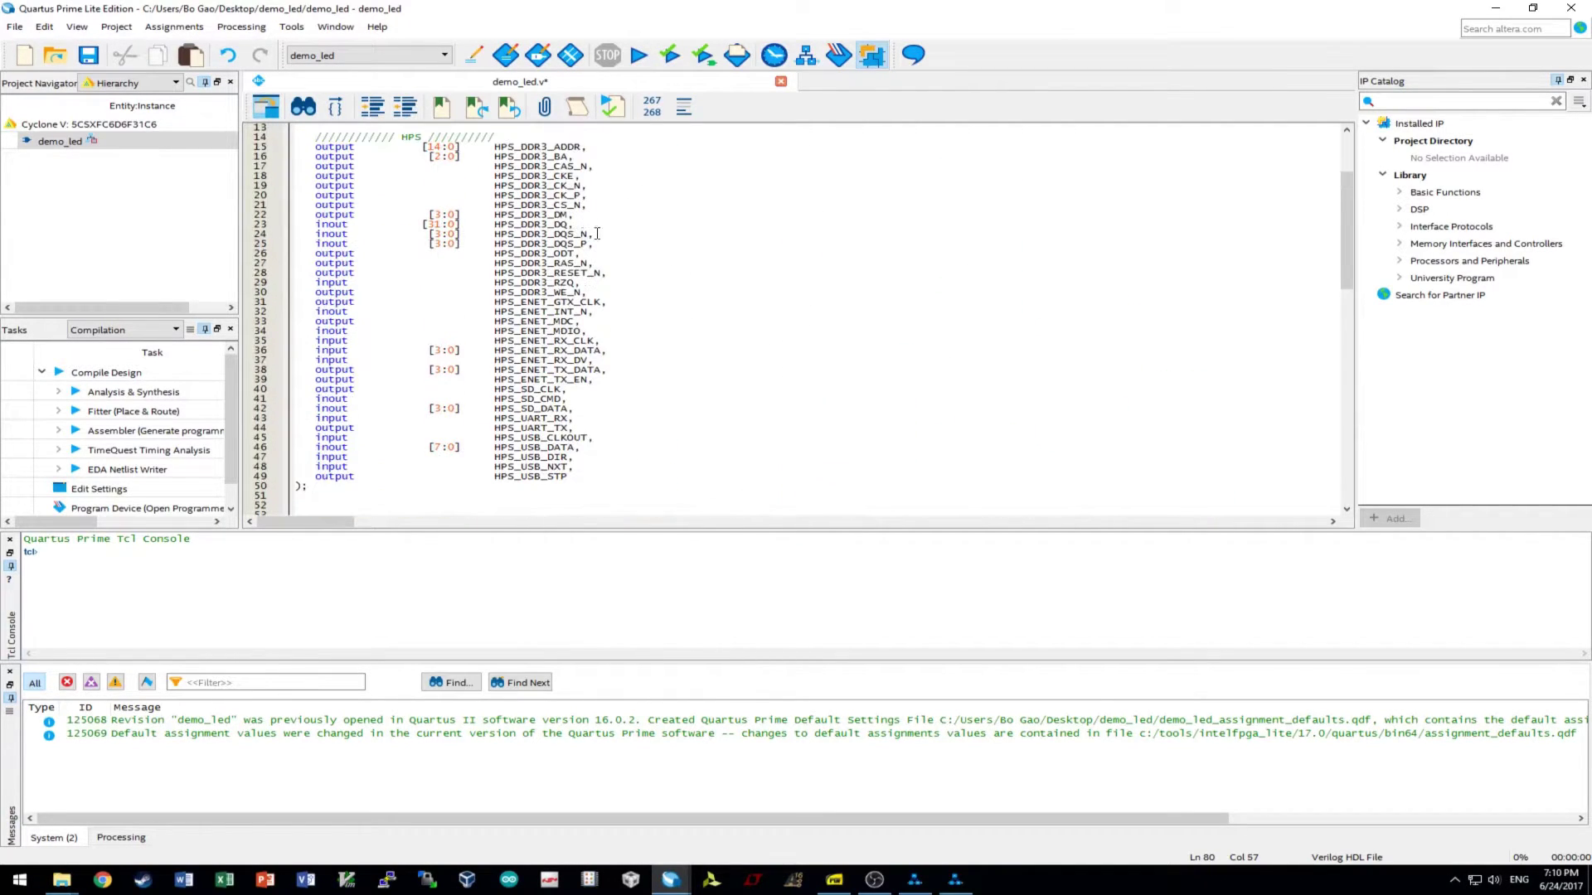
pyautogui.doubleClick(506, 255)
pyautogui.hotkey('ctrl', 'c')
pyautogui.scroll(-16, 752, 324)
pyautogui.moveTo(768, 321); pyautogui.dragTo(570, 322)
pyautogui.hotkey('ctrl', 'v')
# - Connect the mem_dm port on line 82 to HPS_DDR3_DM
pyautogui.scroll(17, 745, 334)
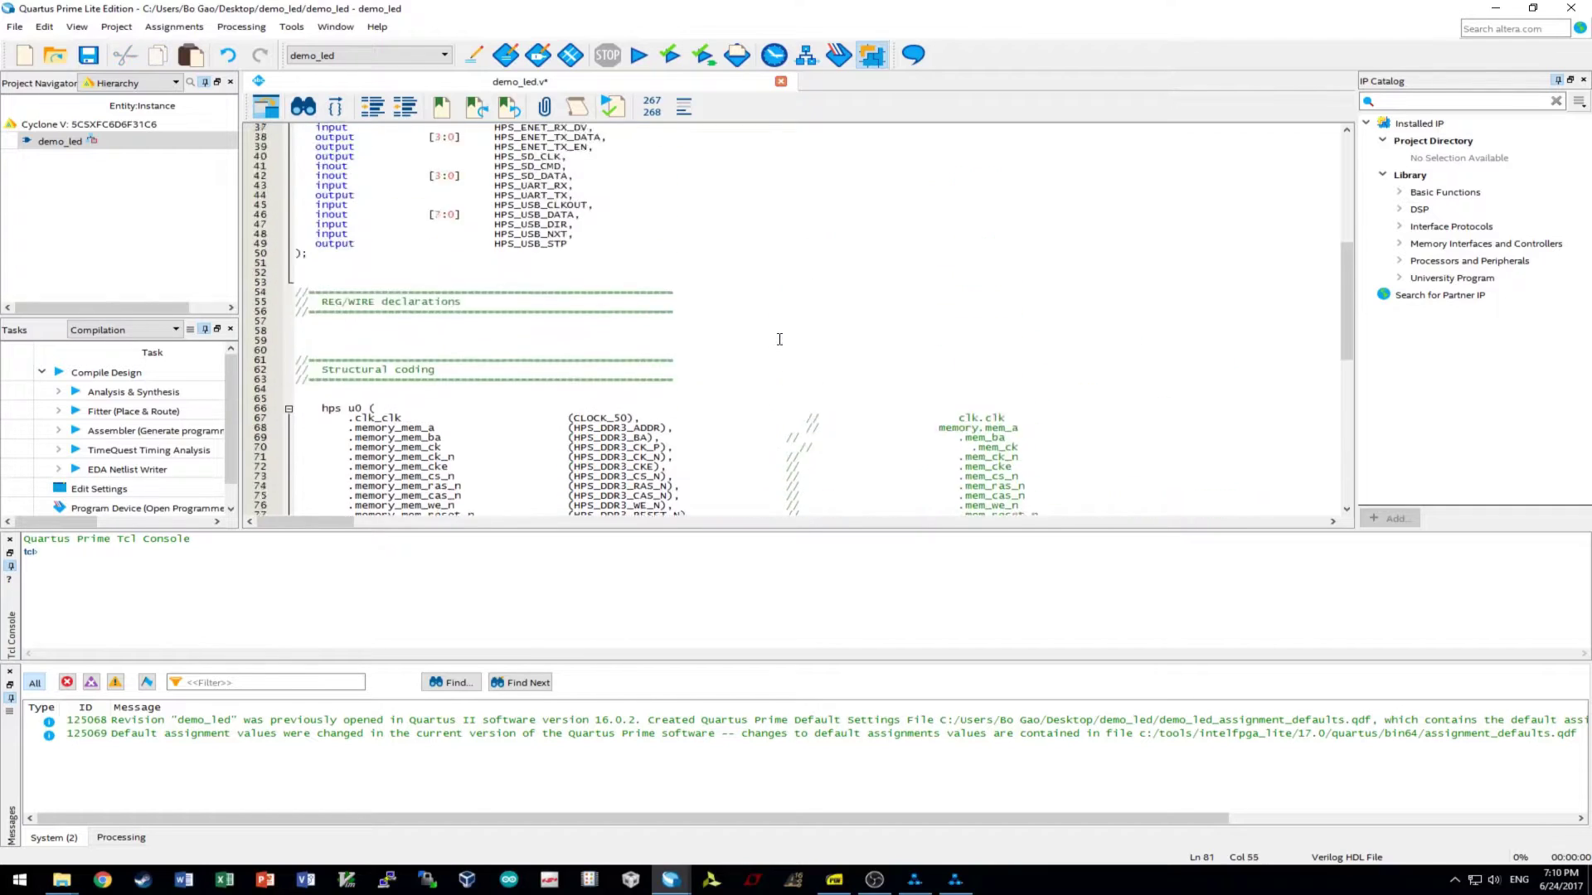
pyautogui.moveTo(494, 245); pyautogui.dragTo(570, 244)
pyautogui.hotkey('ctrl', 'c')
pyautogui.scroll(-8, 661, 304)
pyautogui.scroll(-7, 661, 304)
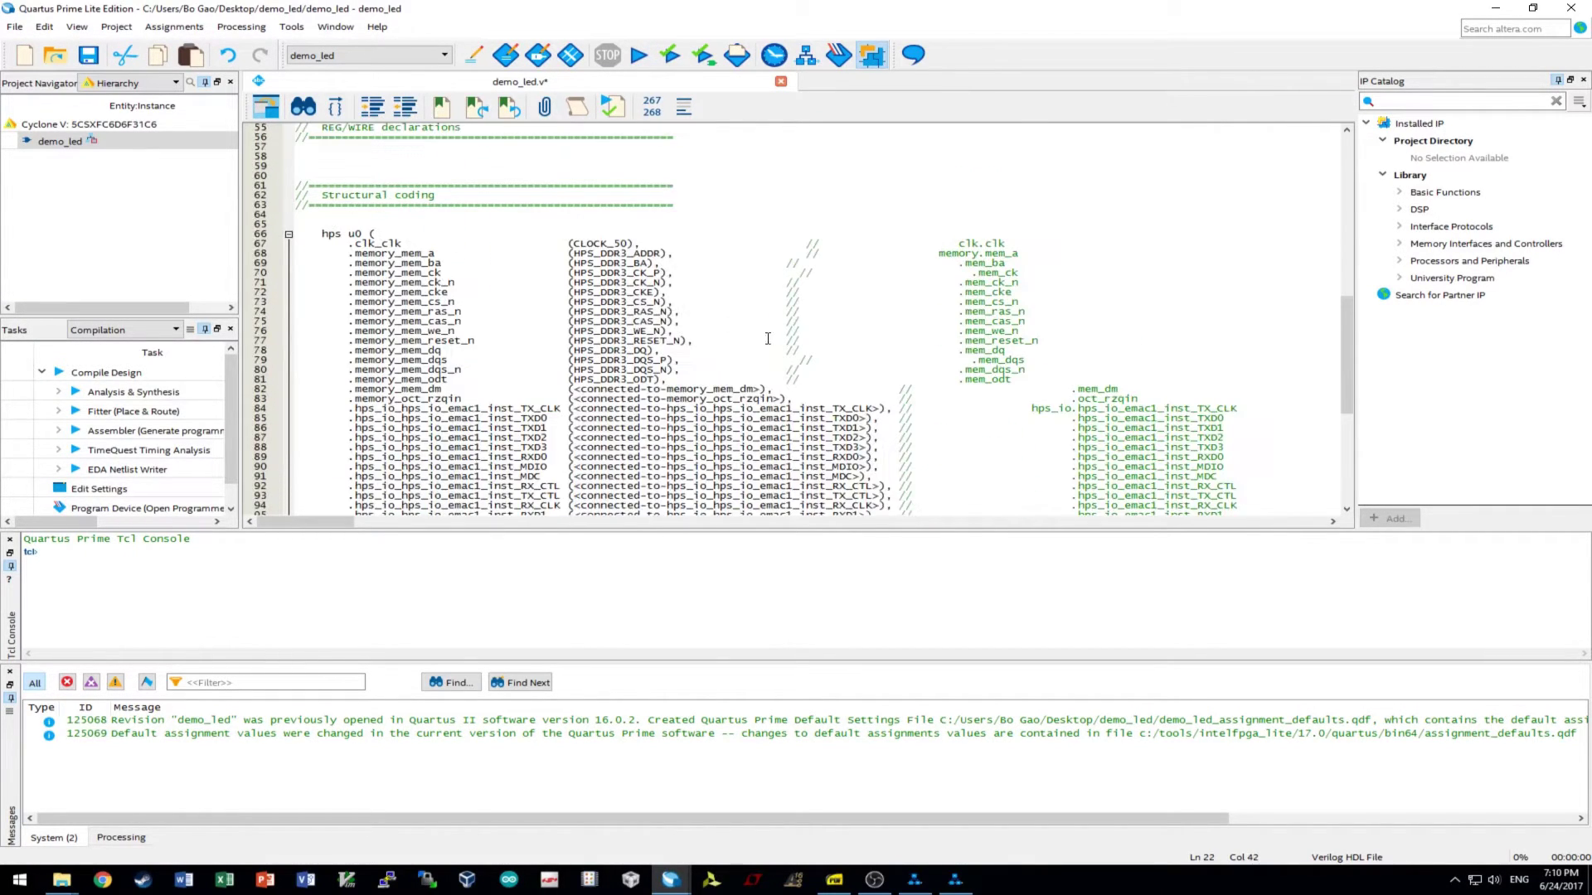
pyautogui.click(761, 388)
pyautogui.moveTo(761, 388); pyautogui.dragTo(575, 382)
pyautogui.hotkey('ctrl', 'v')
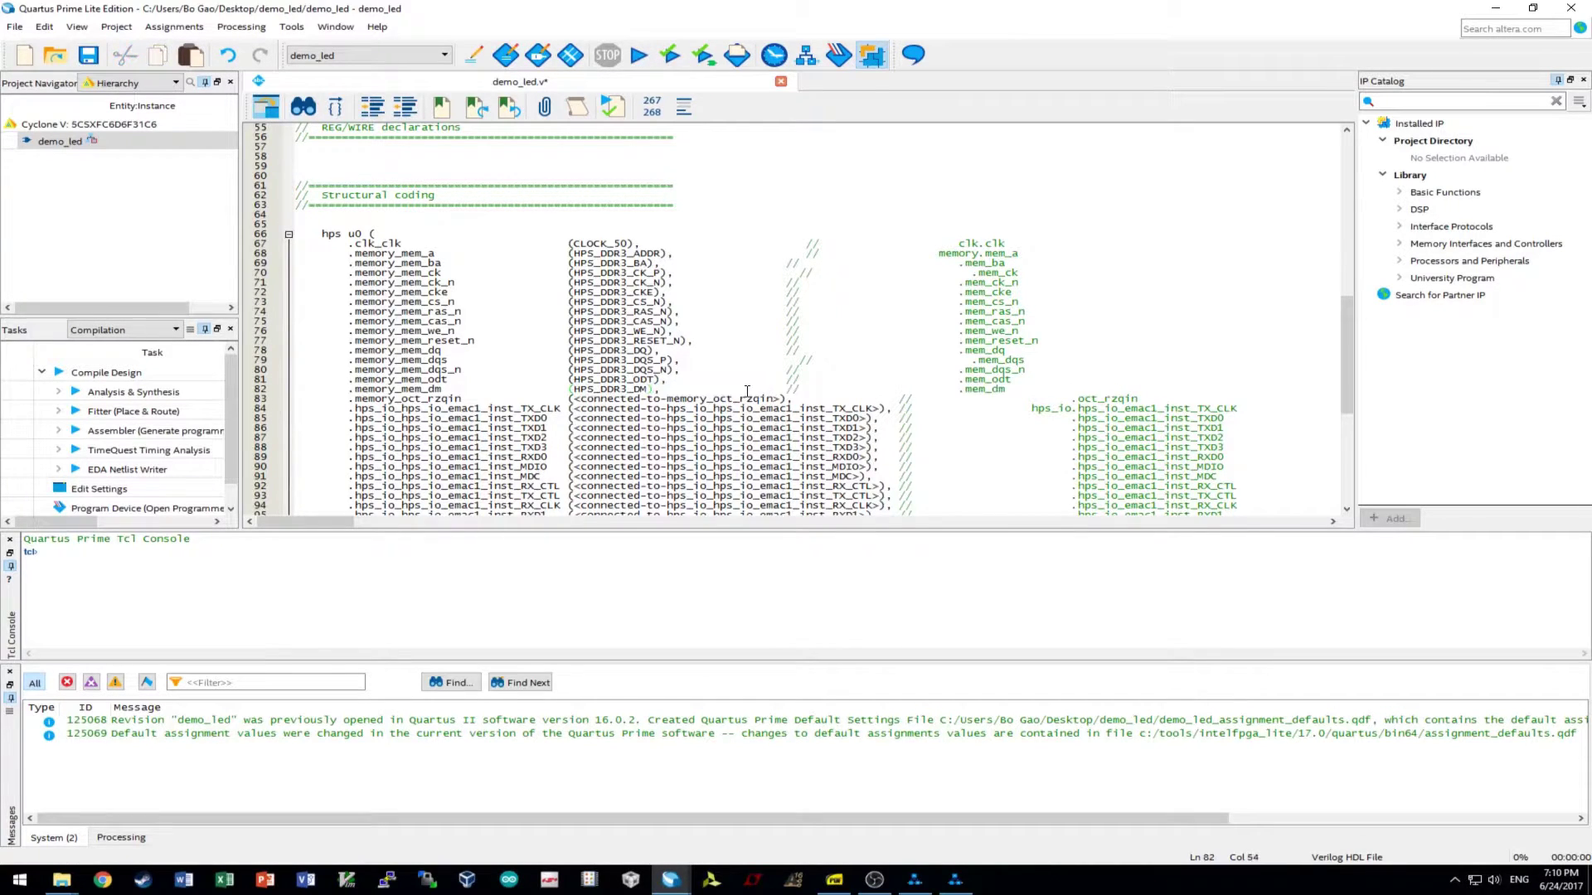
# - Connect oct_rzqin to HPS_DDR3_RZQ
pyautogui.scroll(16, 755, 384)
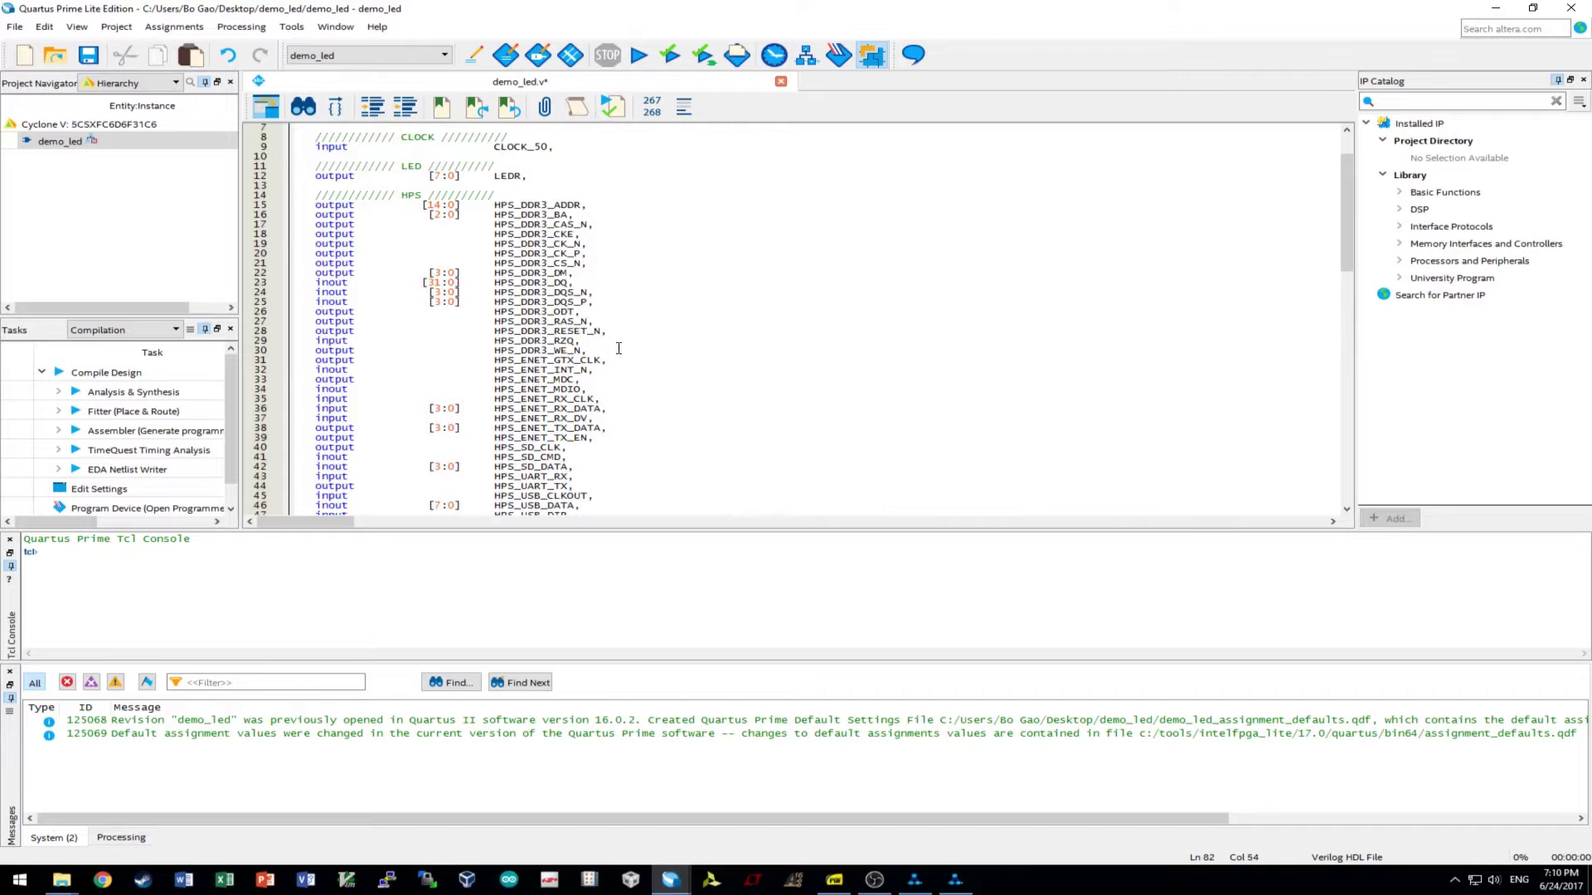
pyautogui.moveTo(580, 343); pyautogui.dragTo(494, 342)
pyautogui.hotkey('ctrl', 'c')
pyautogui.scroll(-9, 634, 363)
pyautogui.scroll(-7, 635, 363)
pyautogui.moveTo(781, 399); pyautogui.dragTo(576, 398)
pyautogui.hotkey('ctrl', 'v')
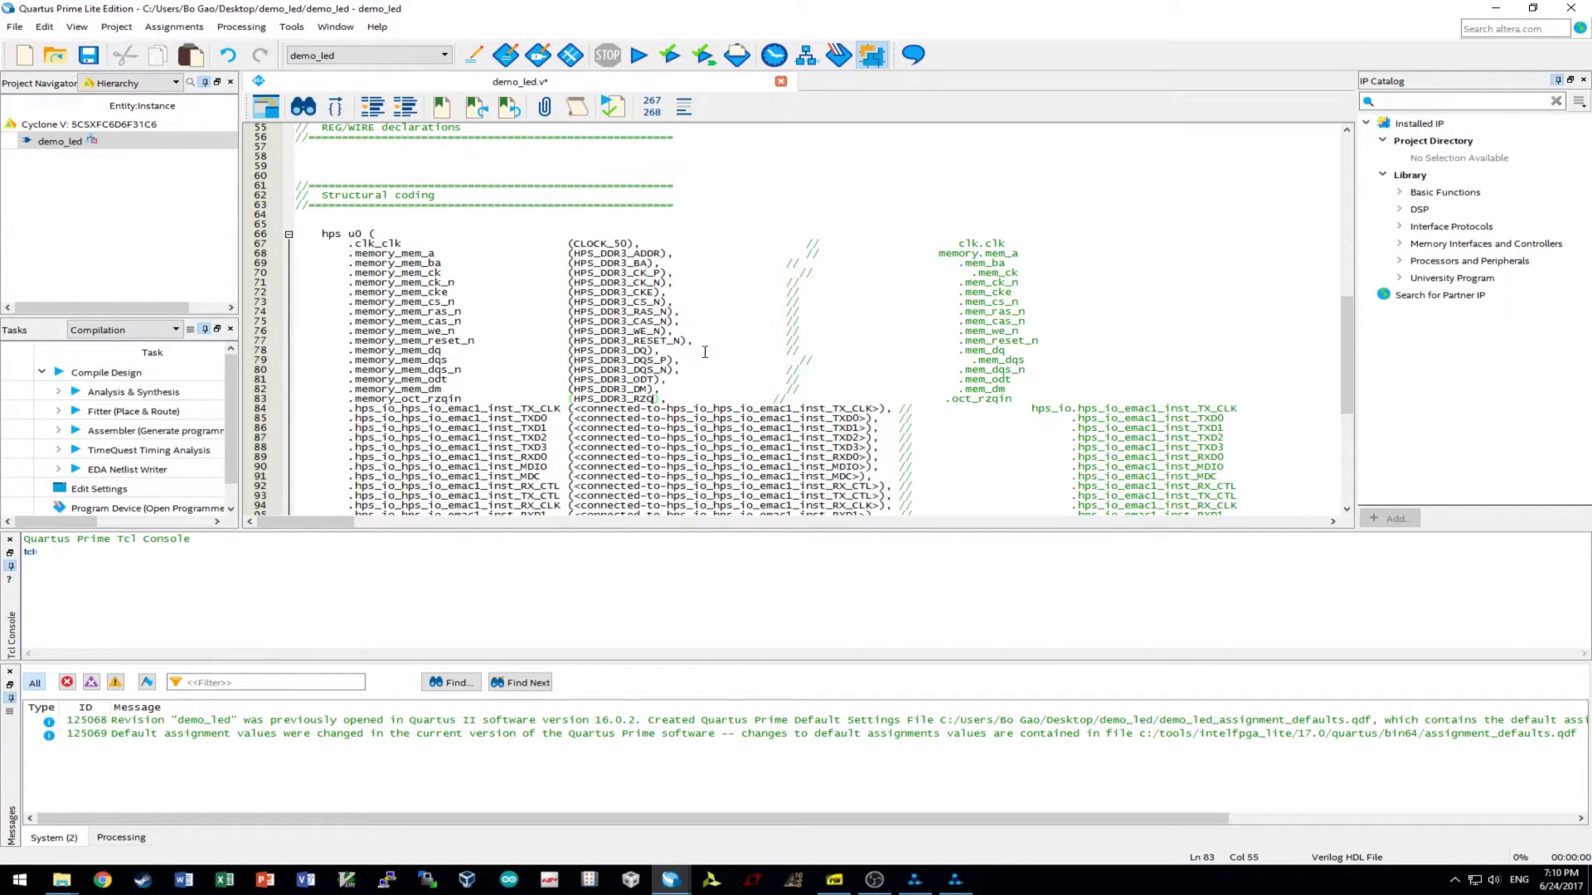
# - Connect the emac1 TX_CLK port on line 84 to HPS_ENET_GTX_CLK
pyautogui.scroll(-6, 569, 290)
pyautogui.scroll(15, 596, 268)
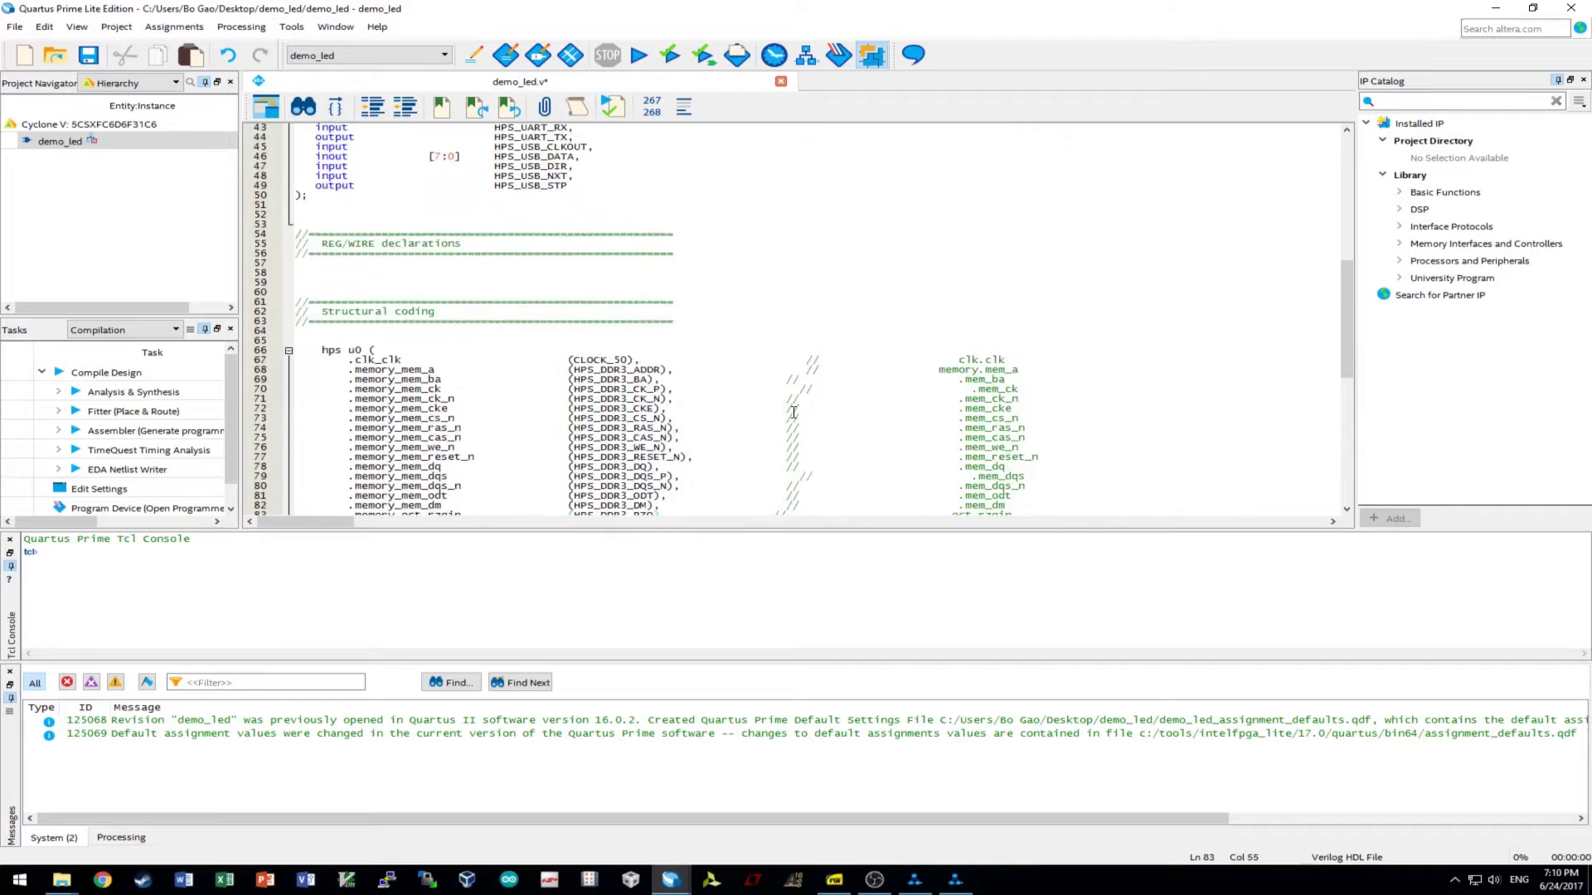
pyautogui.moveTo(495, 157); pyautogui.dragTo(602, 156)
pyautogui.hotkey('ctrl', 'c')
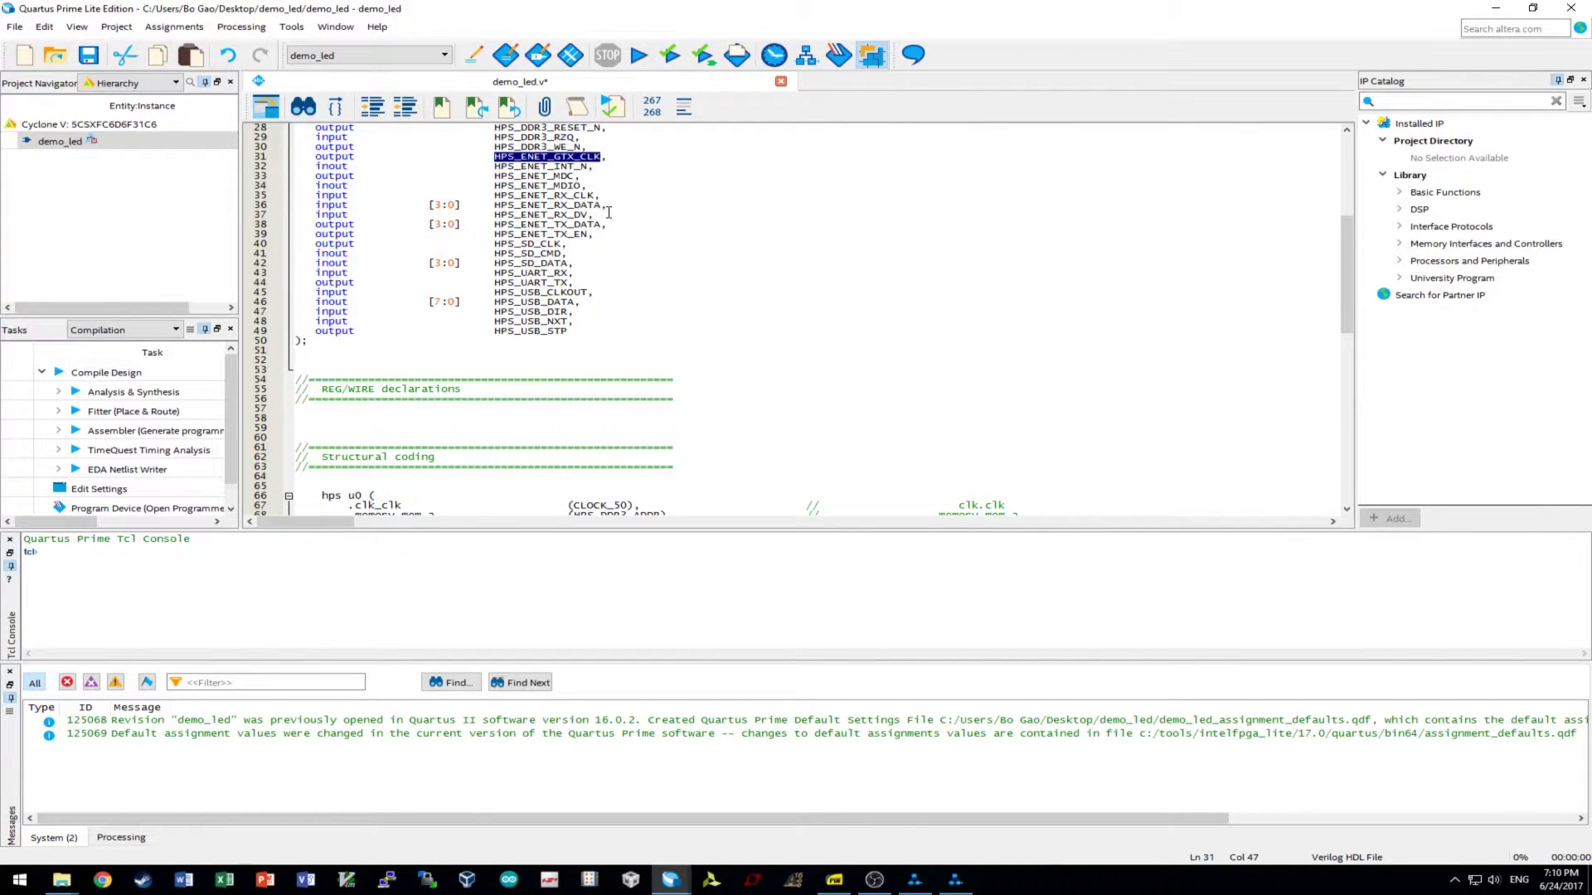
pyautogui.scroll(-11, 610, 223)
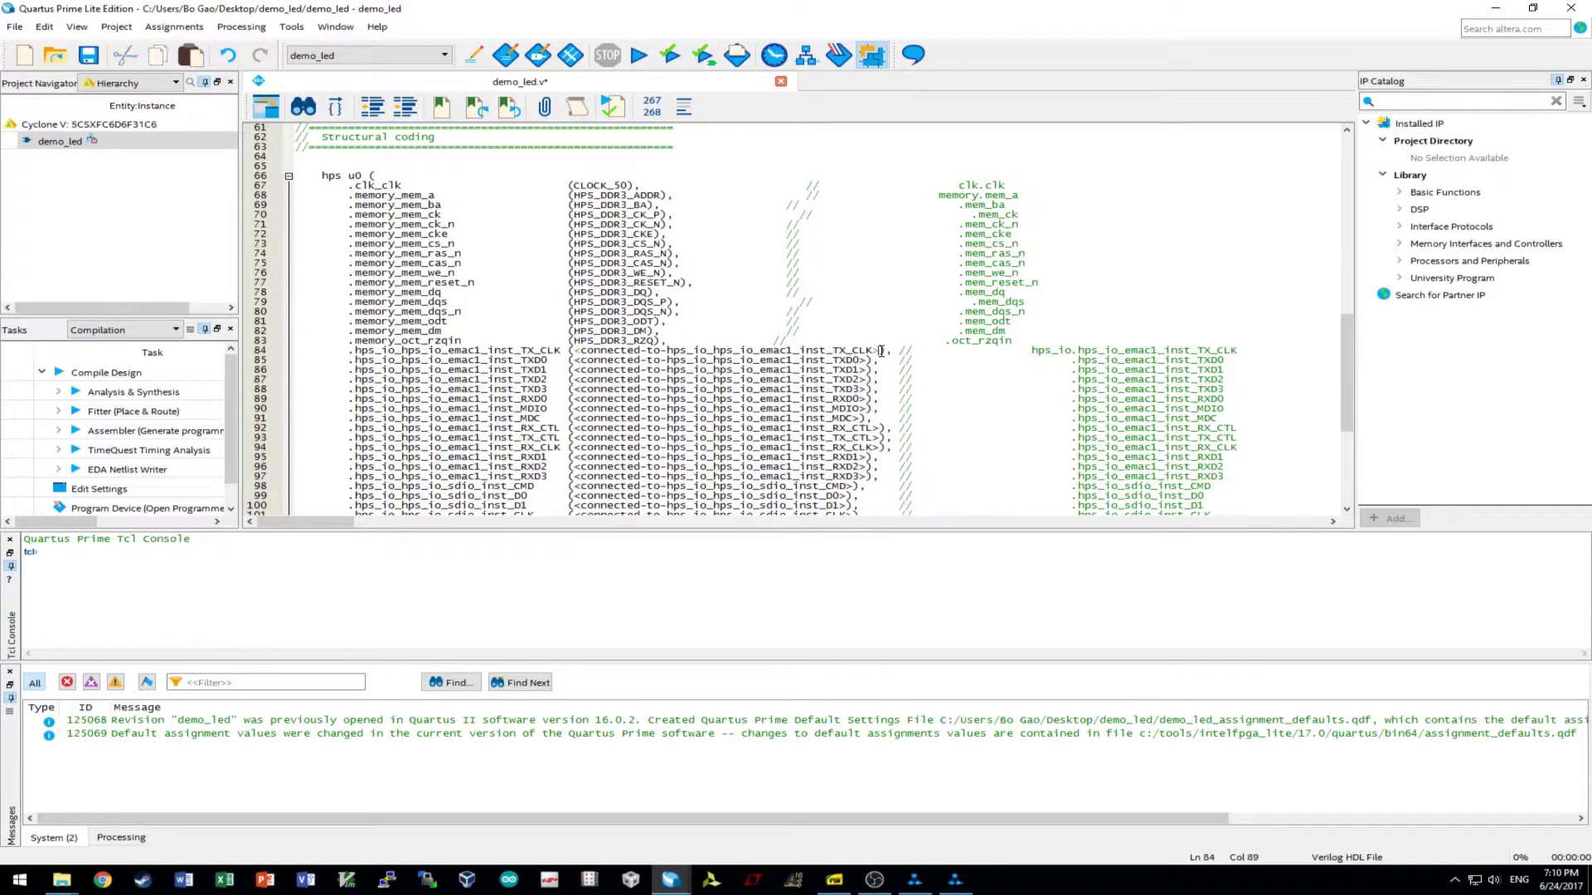
pyautogui.moveTo(879, 352); pyautogui.dragTo(571, 351)
pyautogui.hotkey('ctrl', 'v')
pyautogui.scroll(14, 630, 370)
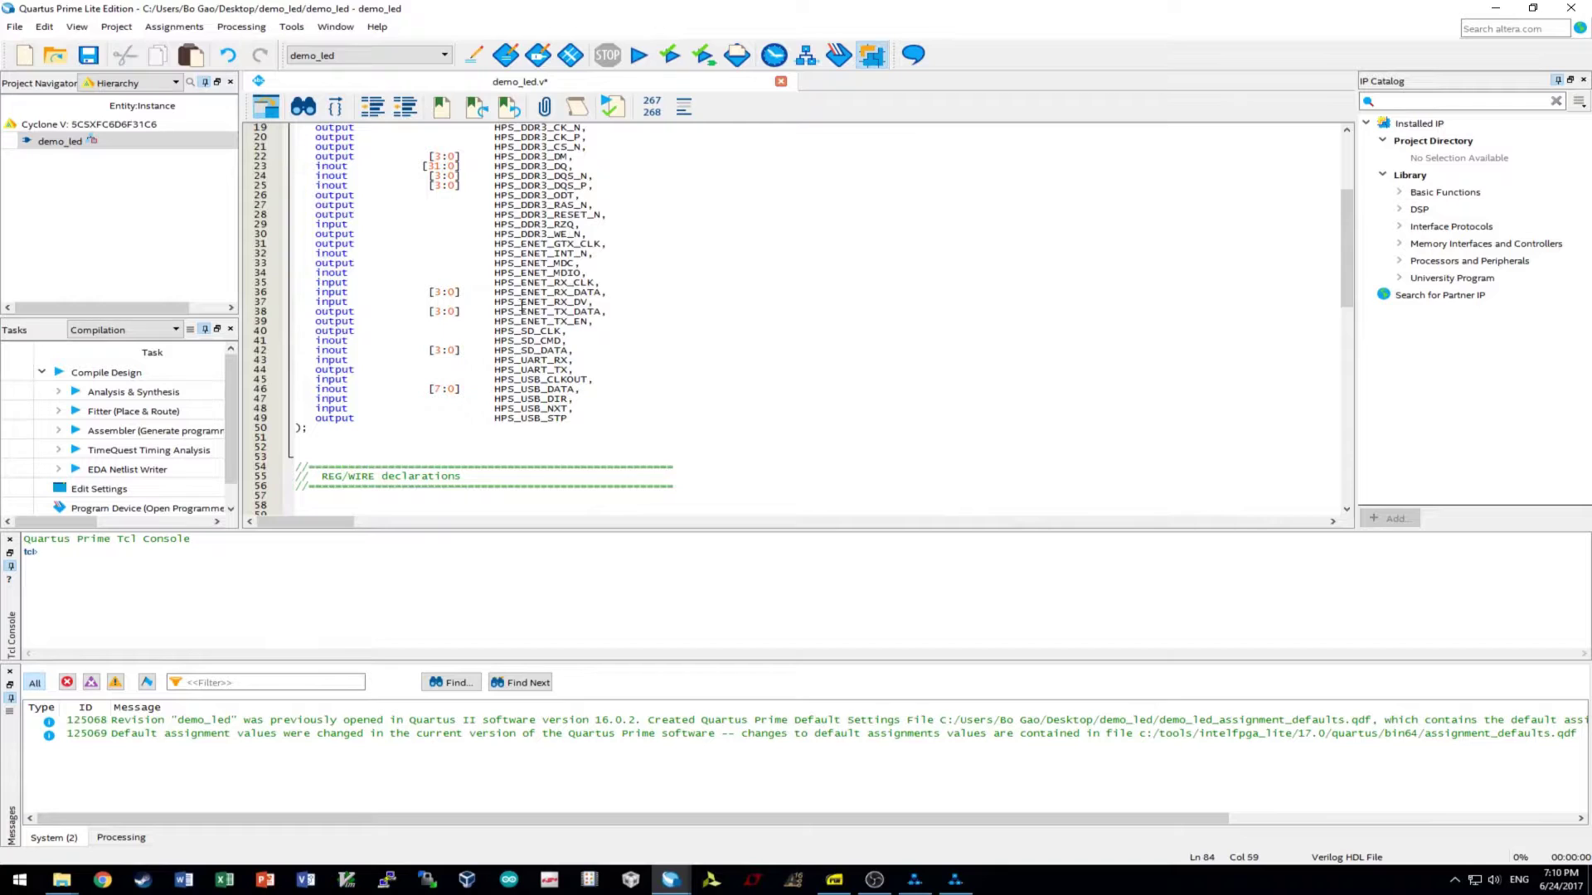
pyautogui.moveTo(601, 312); pyautogui.dragTo(495, 307)
# - Connect emac1 TXD0 and TXD1 to HPS_ENET_TX_DATA[0] and HPS_ENET_TX_DATA[1]
pyautogui.scroll(-16, 692, 394)
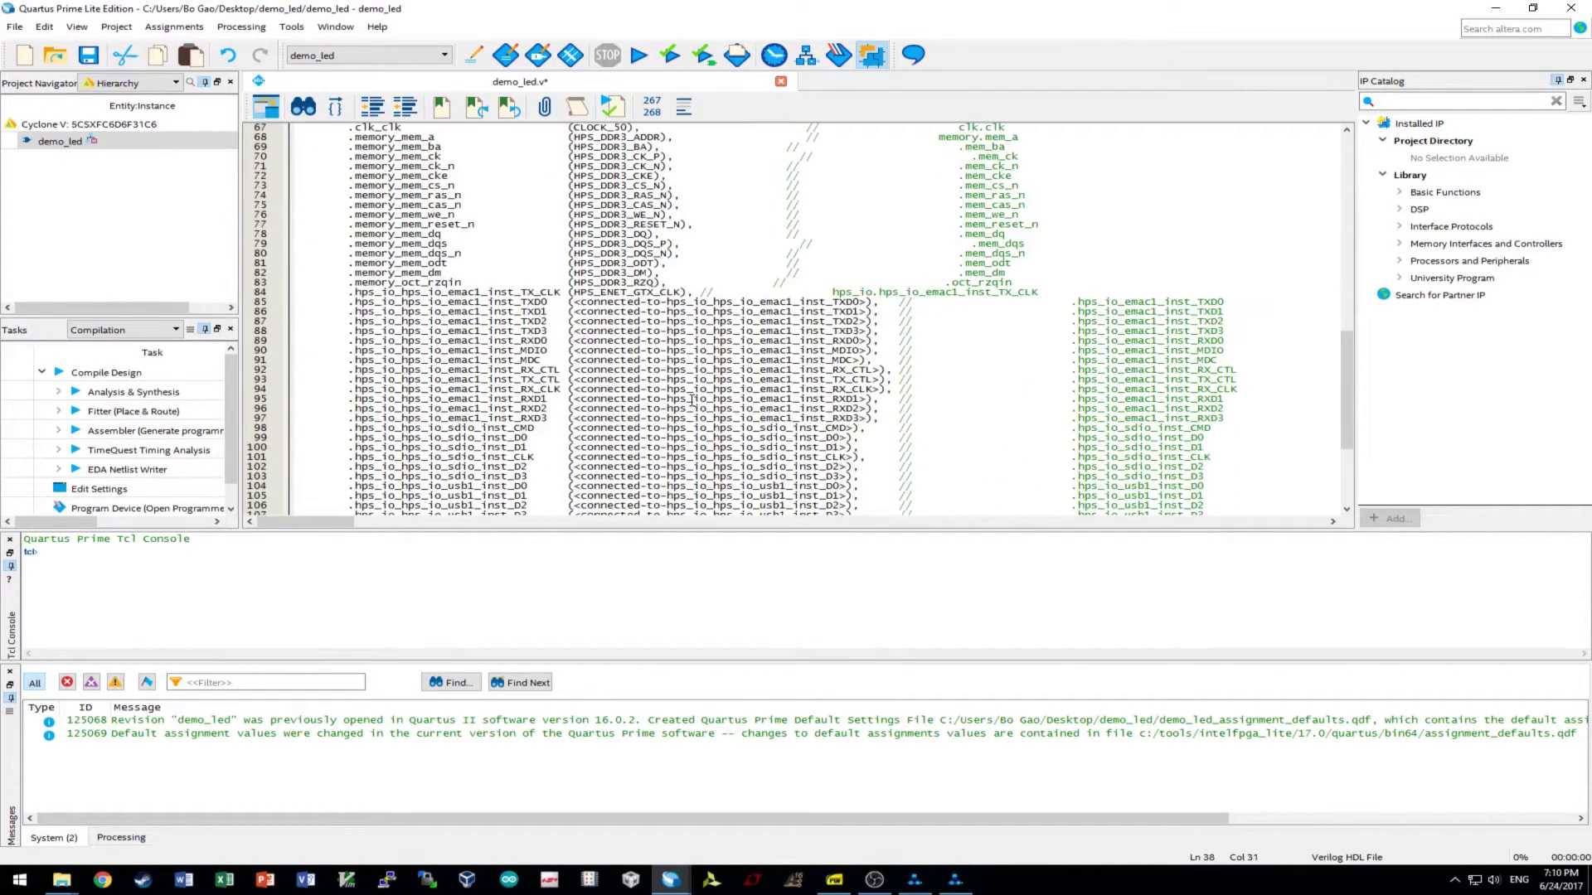
pyautogui.moveTo(868, 303); pyautogui.dragTo(574, 314)
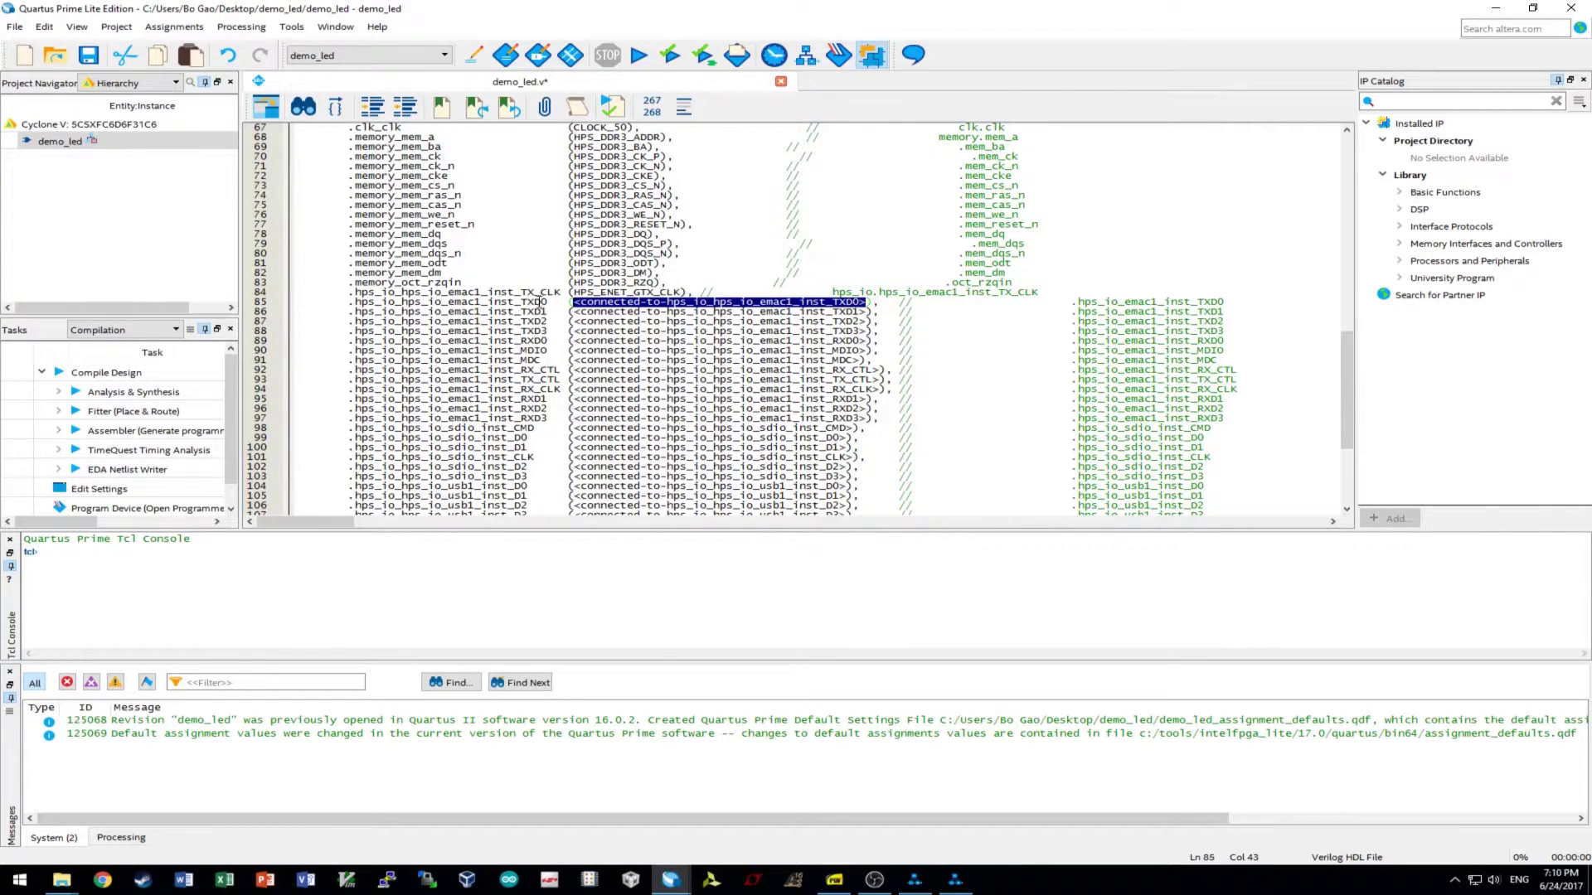
pyautogui.write('HPS_ENET_TX_DATA')
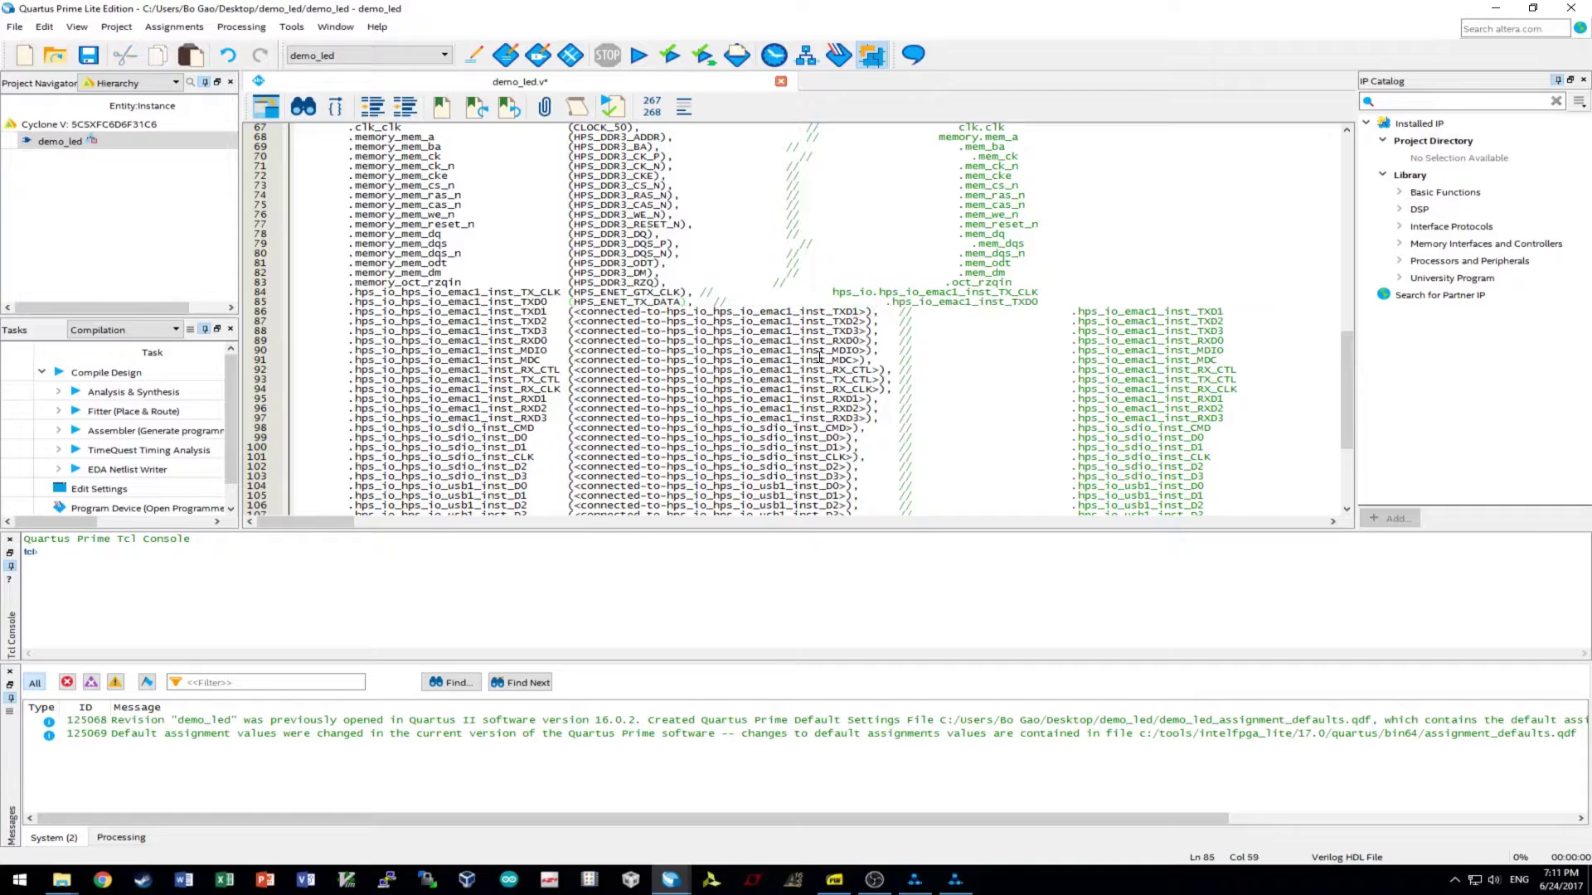
pyautogui.write('[0]')
pyautogui.moveTo(868, 311); pyautogui.dragTo(572, 312)
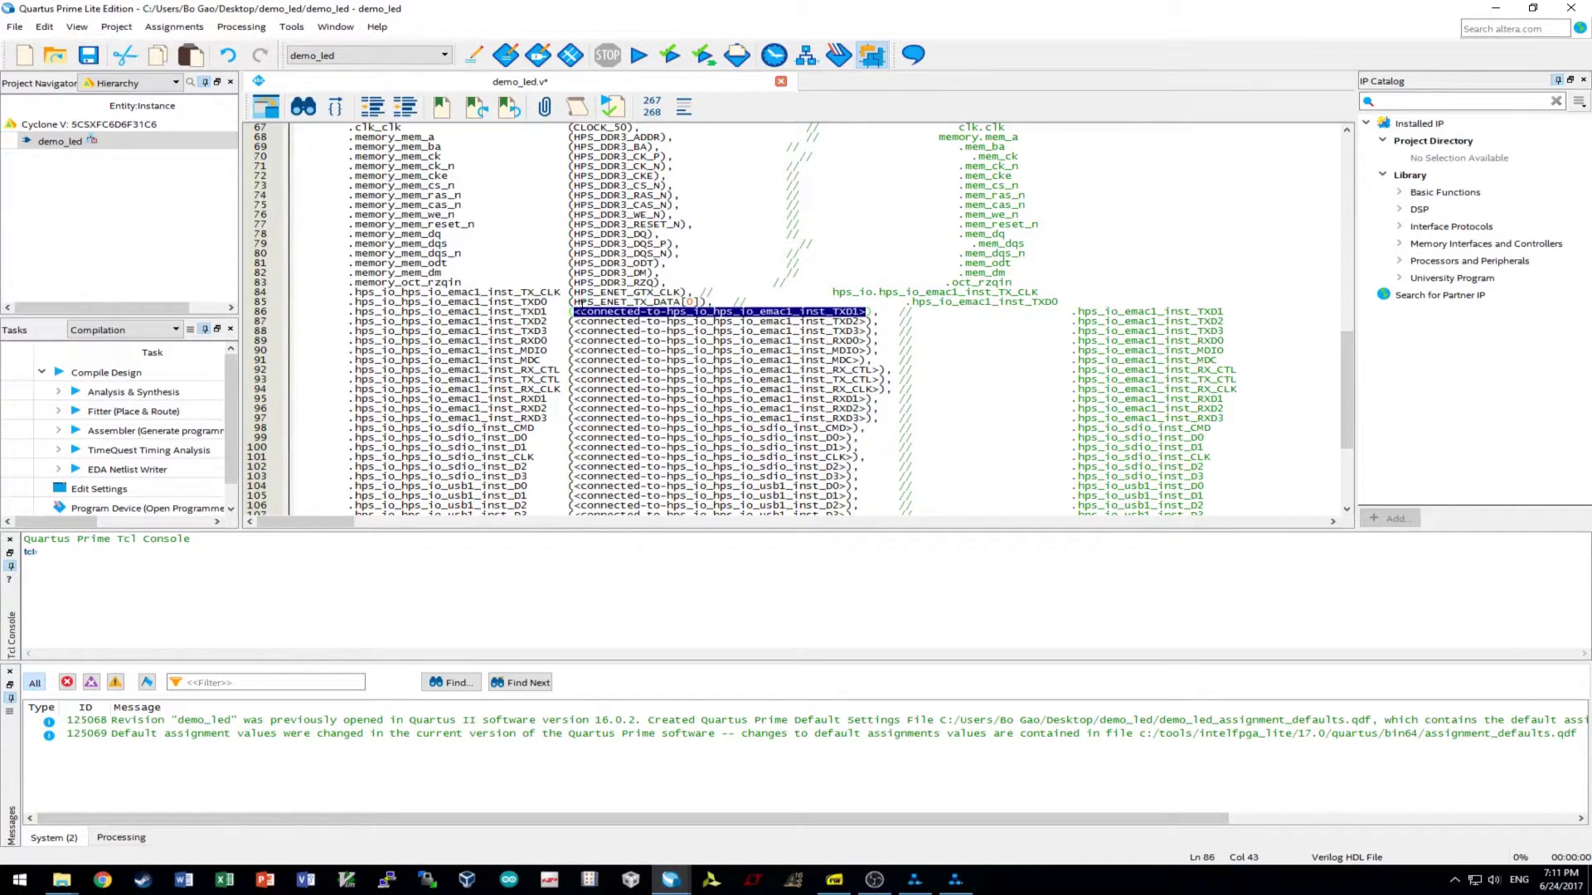
pyautogui.write('HPS_ENET_TX_DATA')
pyautogui.write('[1]')
# - Connect TXD2 and TXD3 to HPS_ENET_TX_DATA[2] and [3], removing a stray character
pyautogui.moveTo(865, 323); pyautogui.dragTo(571, 321)
pyautogui.write('HPS_ENET_TX_DATA')
pyautogui.write('[2v]')
pyautogui.press('Left')
pyautogui.press('BackSpace')
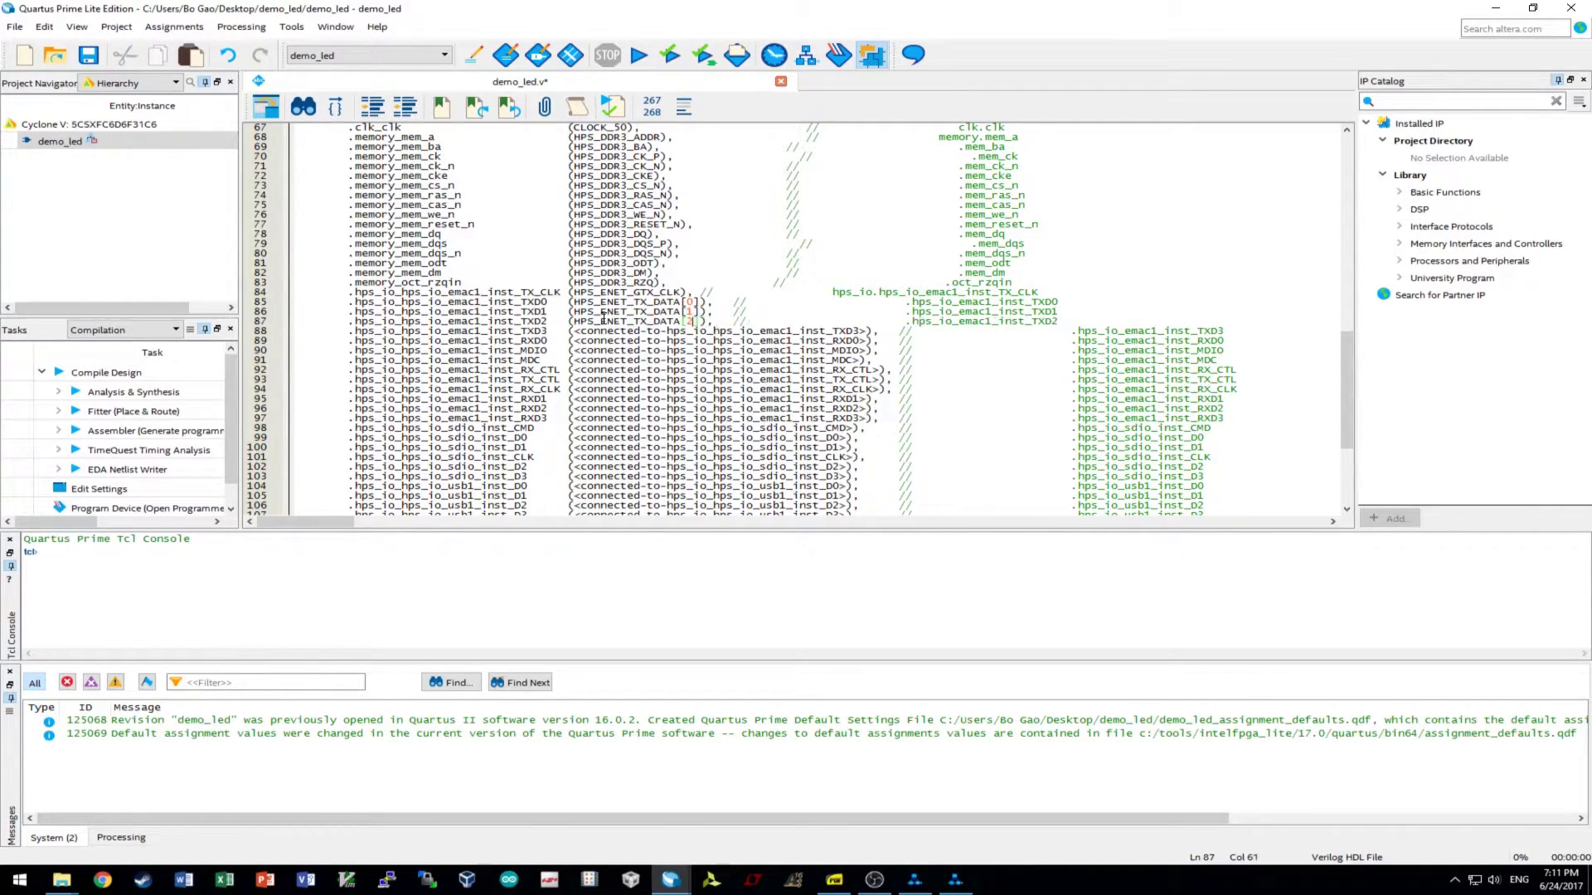
pyautogui.click(676, 340)
pyautogui.moveTo(868, 331); pyautogui.dragTo(572, 331)
pyautogui.write('HPS_ENET_TX_DATA')
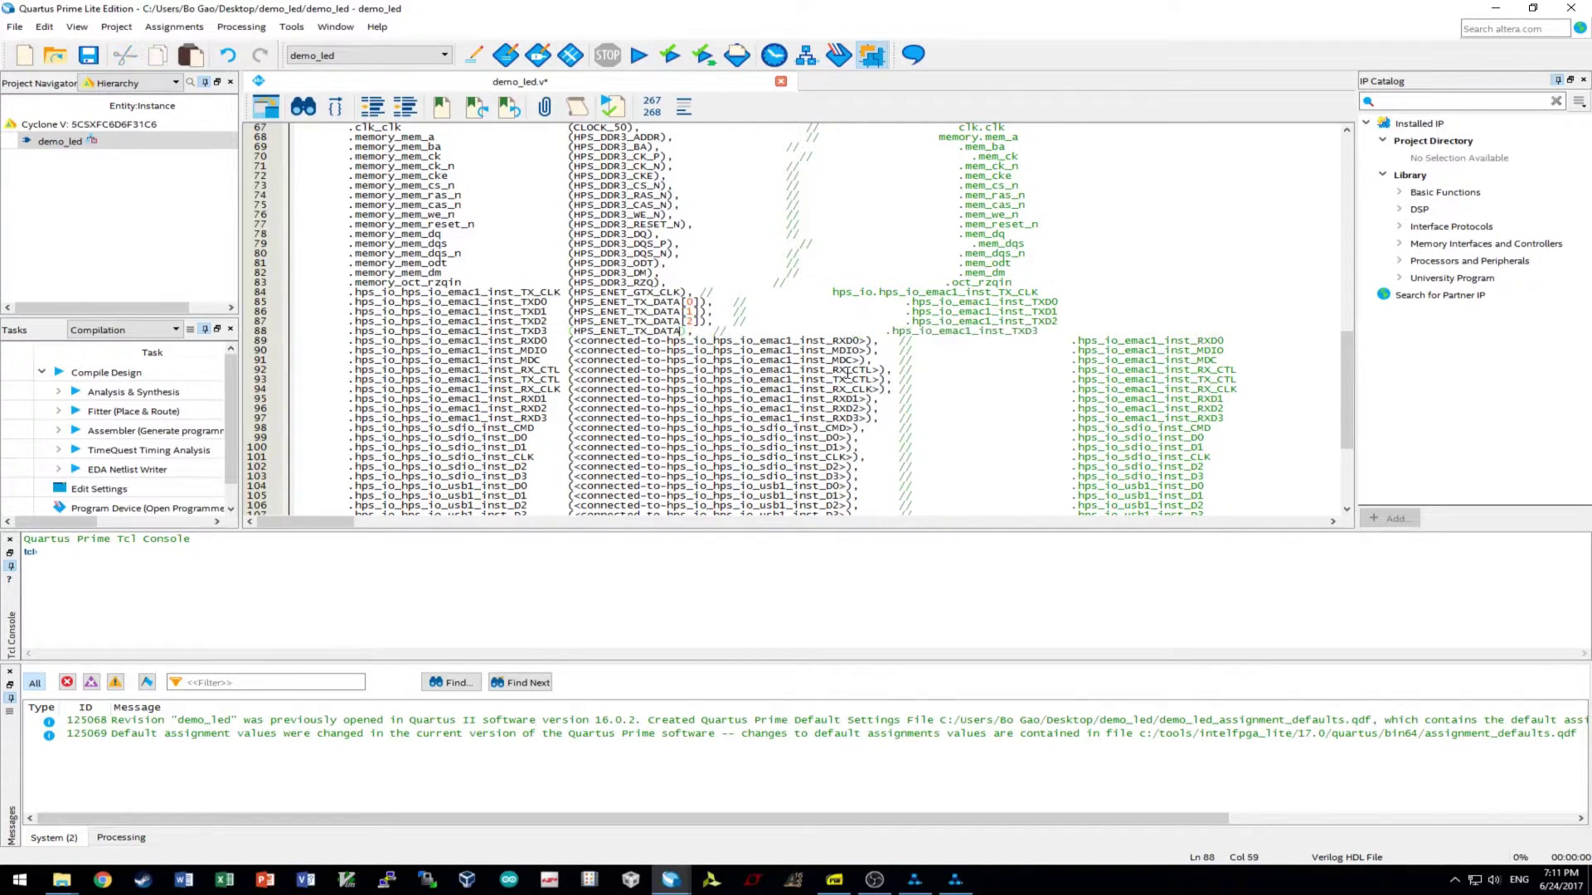
pyautogui.write('[3]')
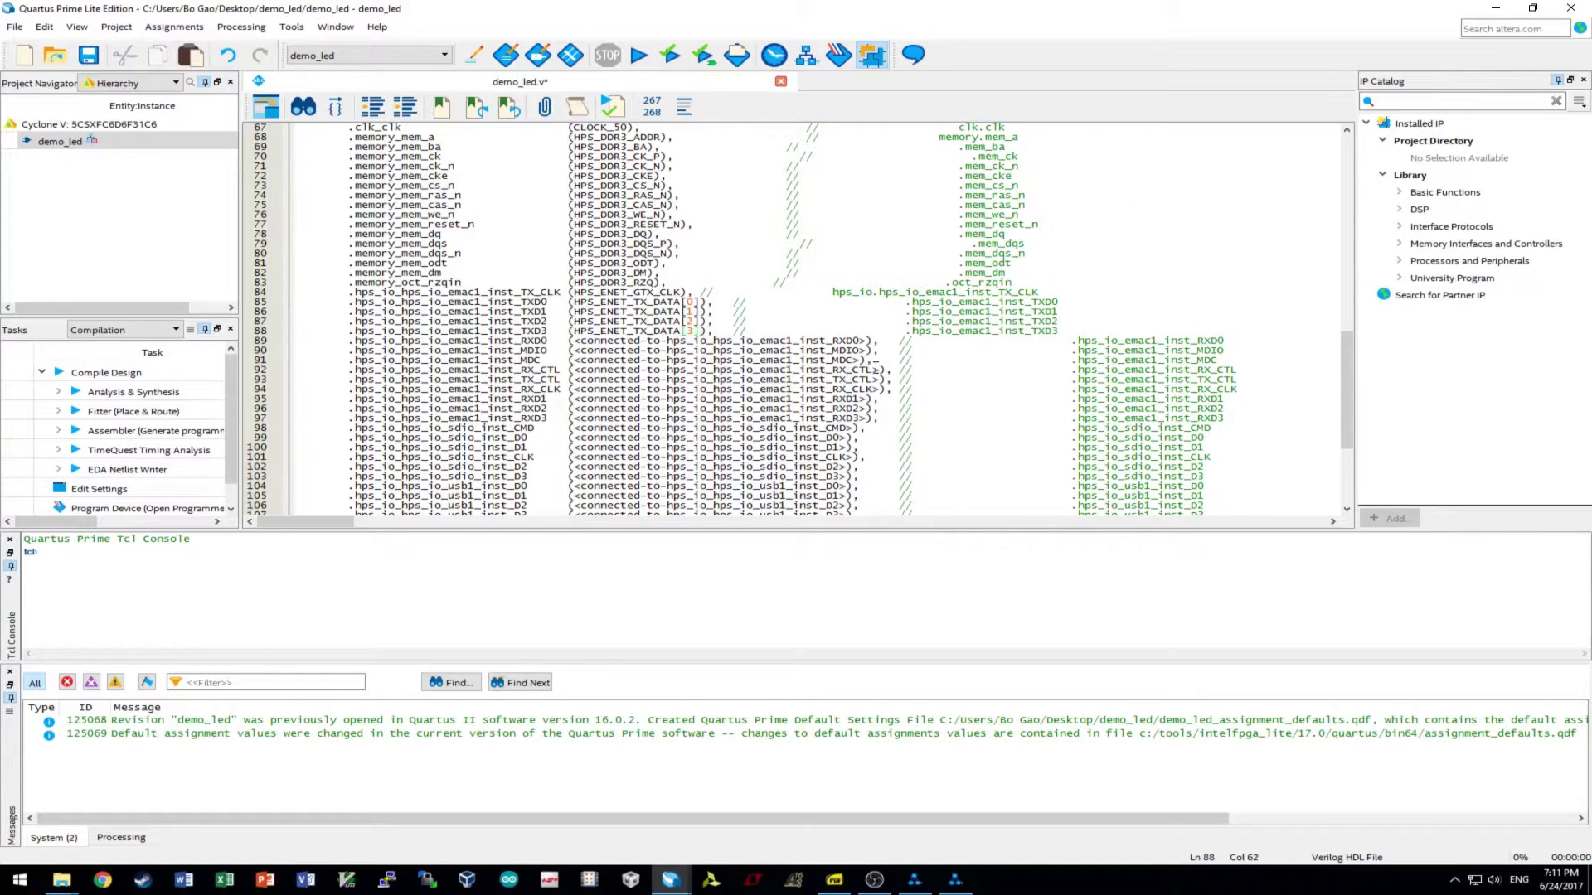
# - Connect emac1 RXD0–RXD3 to HPS_ENET_RX_DATA[0] through HPS_ENET_RX_DATA[3]
pyautogui.moveTo(868, 341); pyautogui.dragTo(572, 342)
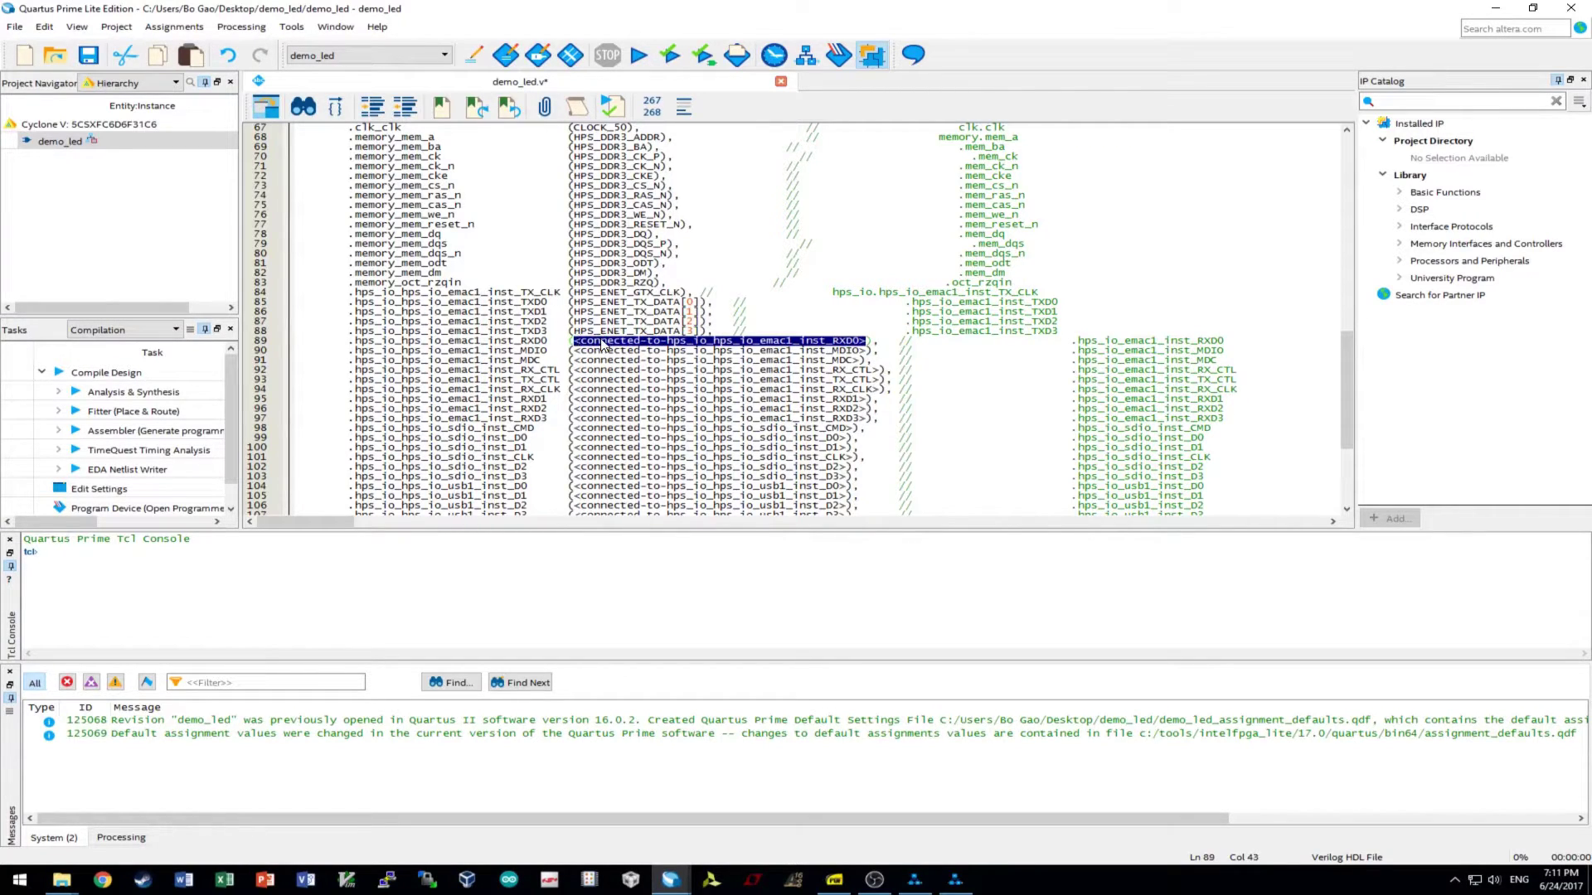
pyautogui.write('HPS_ENET_TX_DATA')
pyautogui.write('[0]')
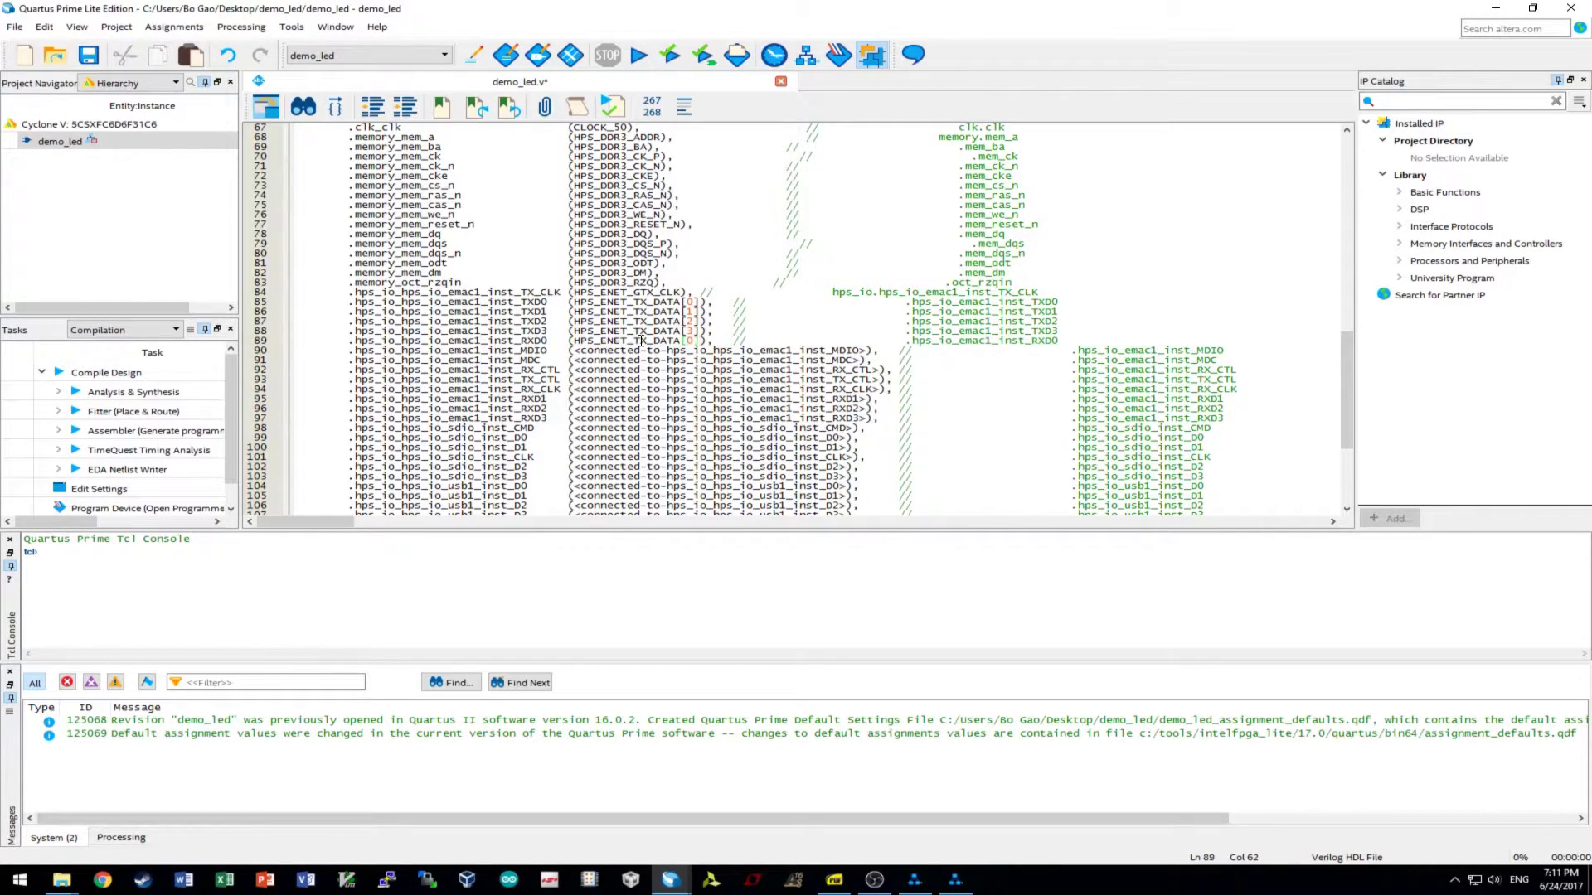
pyautogui.moveTo(680, 341); pyautogui.dragTo(572, 342)
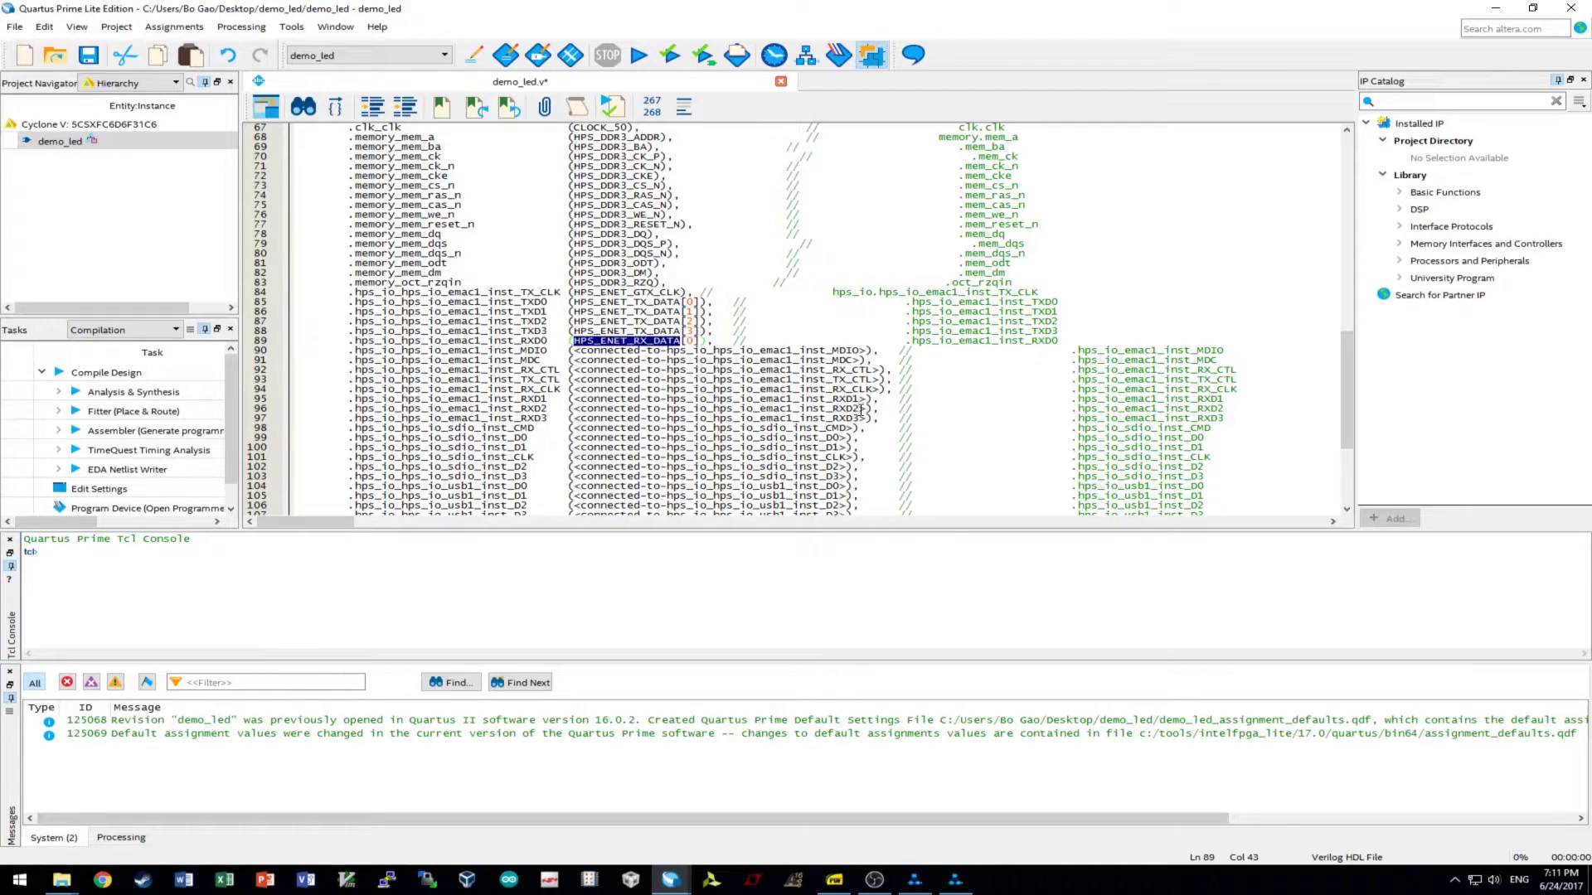
pyautogui.moveTo(867, 399); pyautogui.dragTo(581, 404)
pyautogui.write('HPS_ENET_RX_DATA[1]')
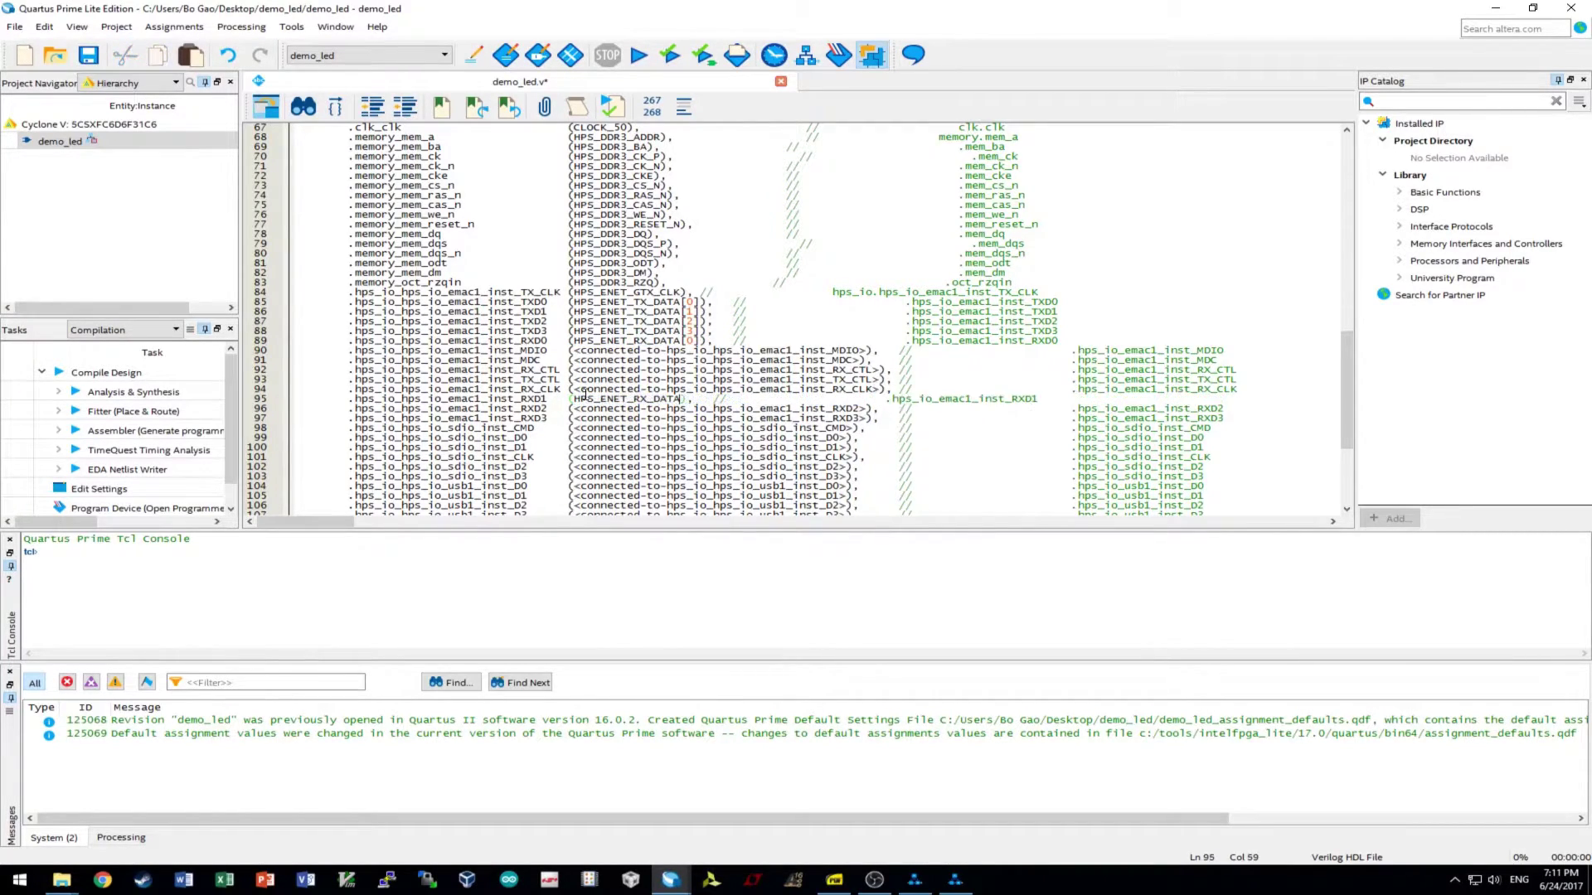
pyautogui.moveTo(867, 408); pyautogui.dragTo(574, 409)
pyautogui.write('HPS_ENET_RX_DATA[2]')
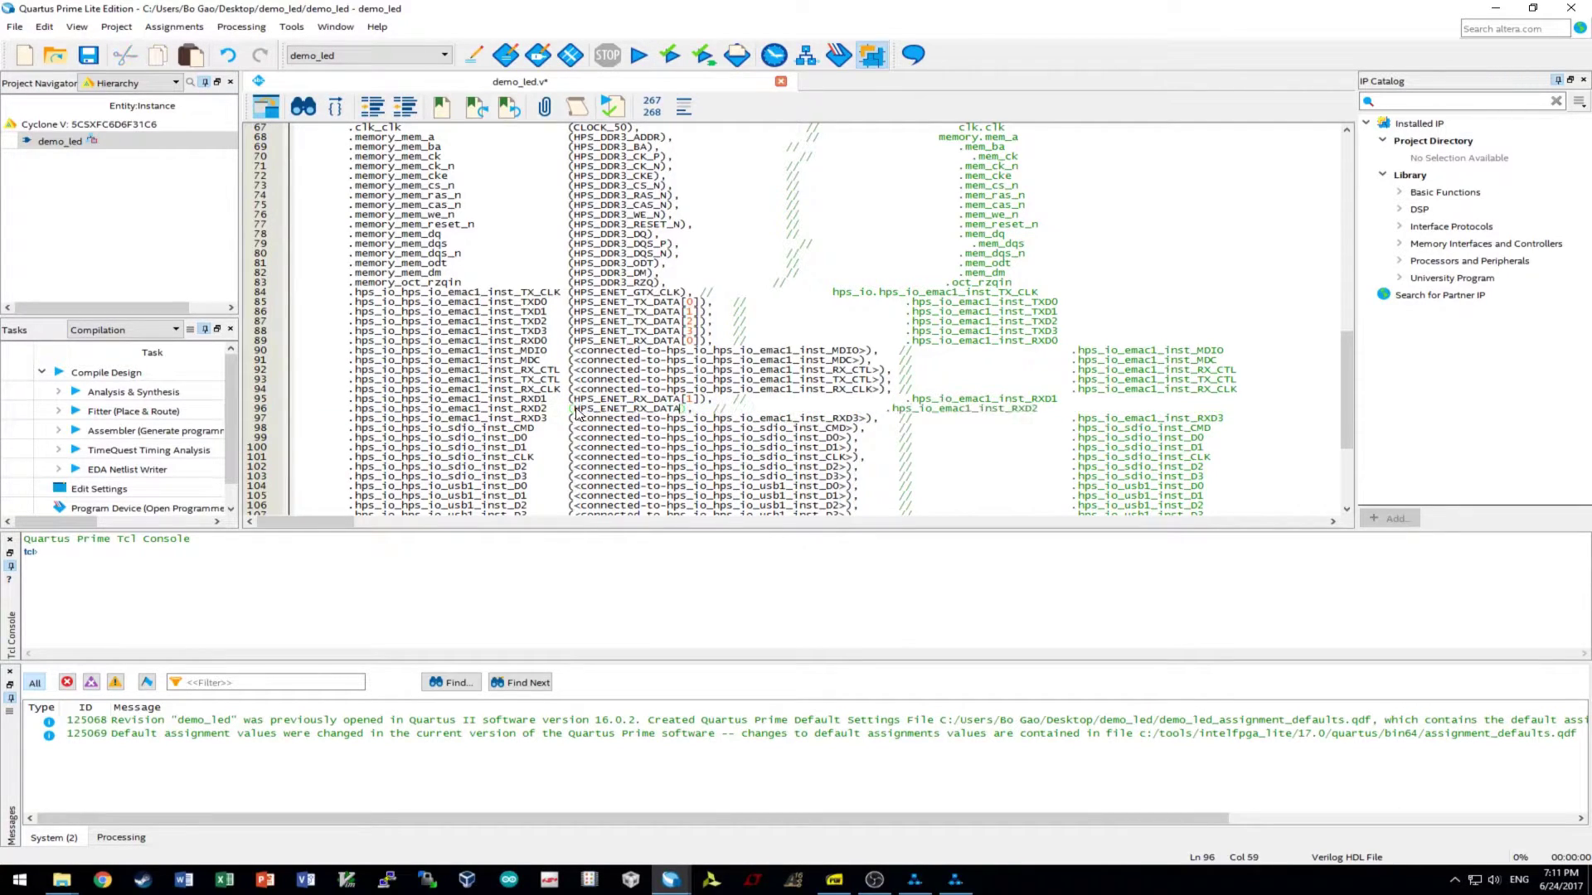
pyautogui.moveTo(867, 418); pyautogui.dragTo(574, 418)
pyautogui.write('HPS_ENET_RX_DATA[3]')
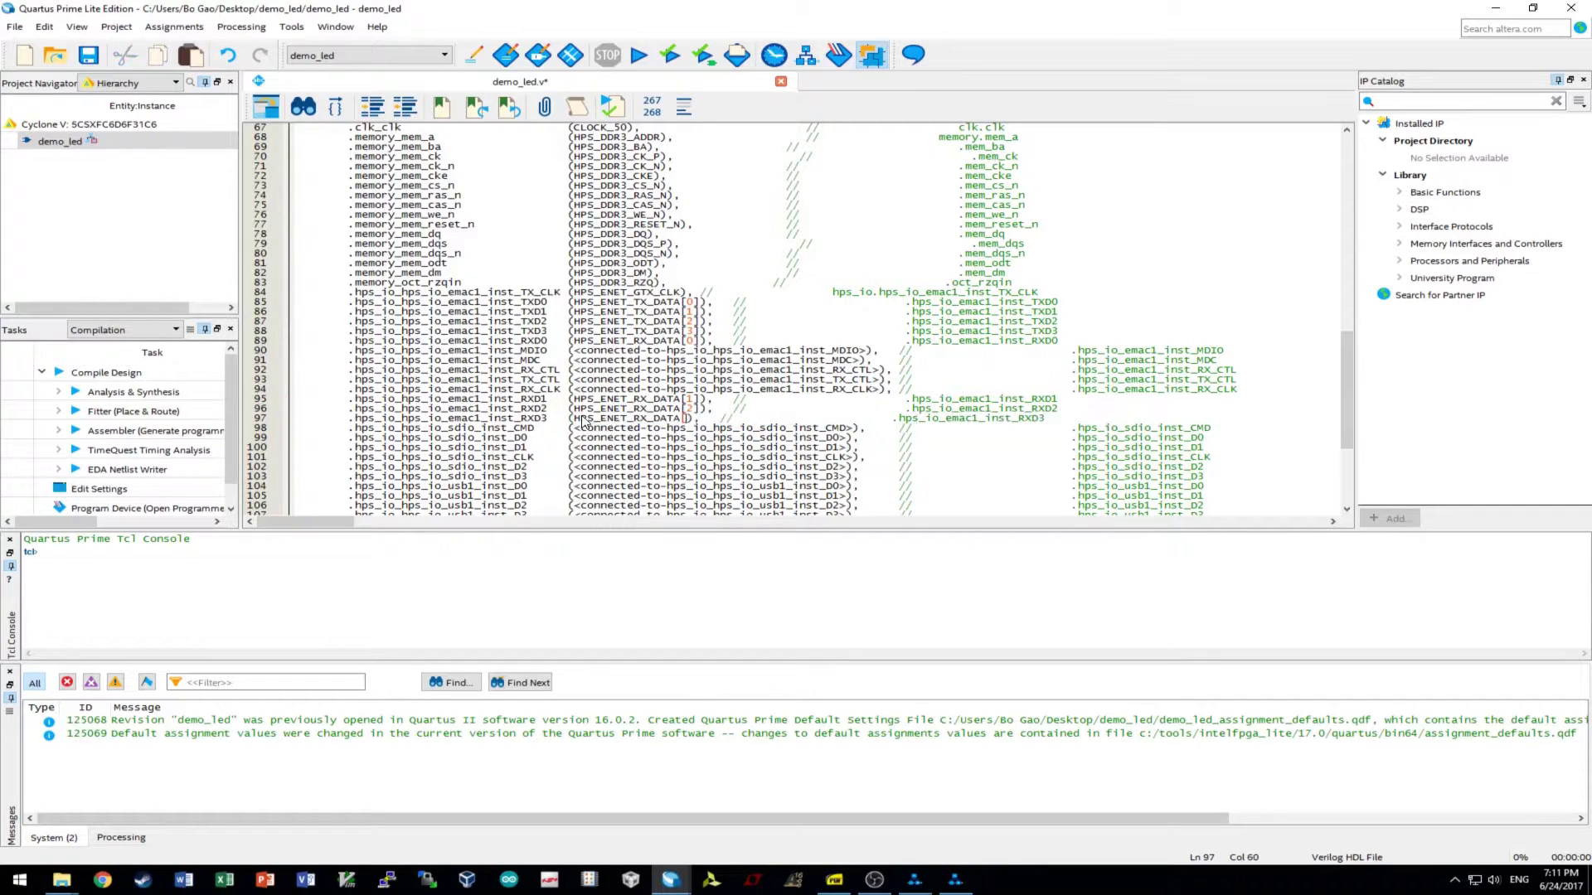
# - Connect MDIO to HPS_ENET_MDIO and MDC to HPS_ENET_MDC
pyautogui.scroll(5, 863, 393)
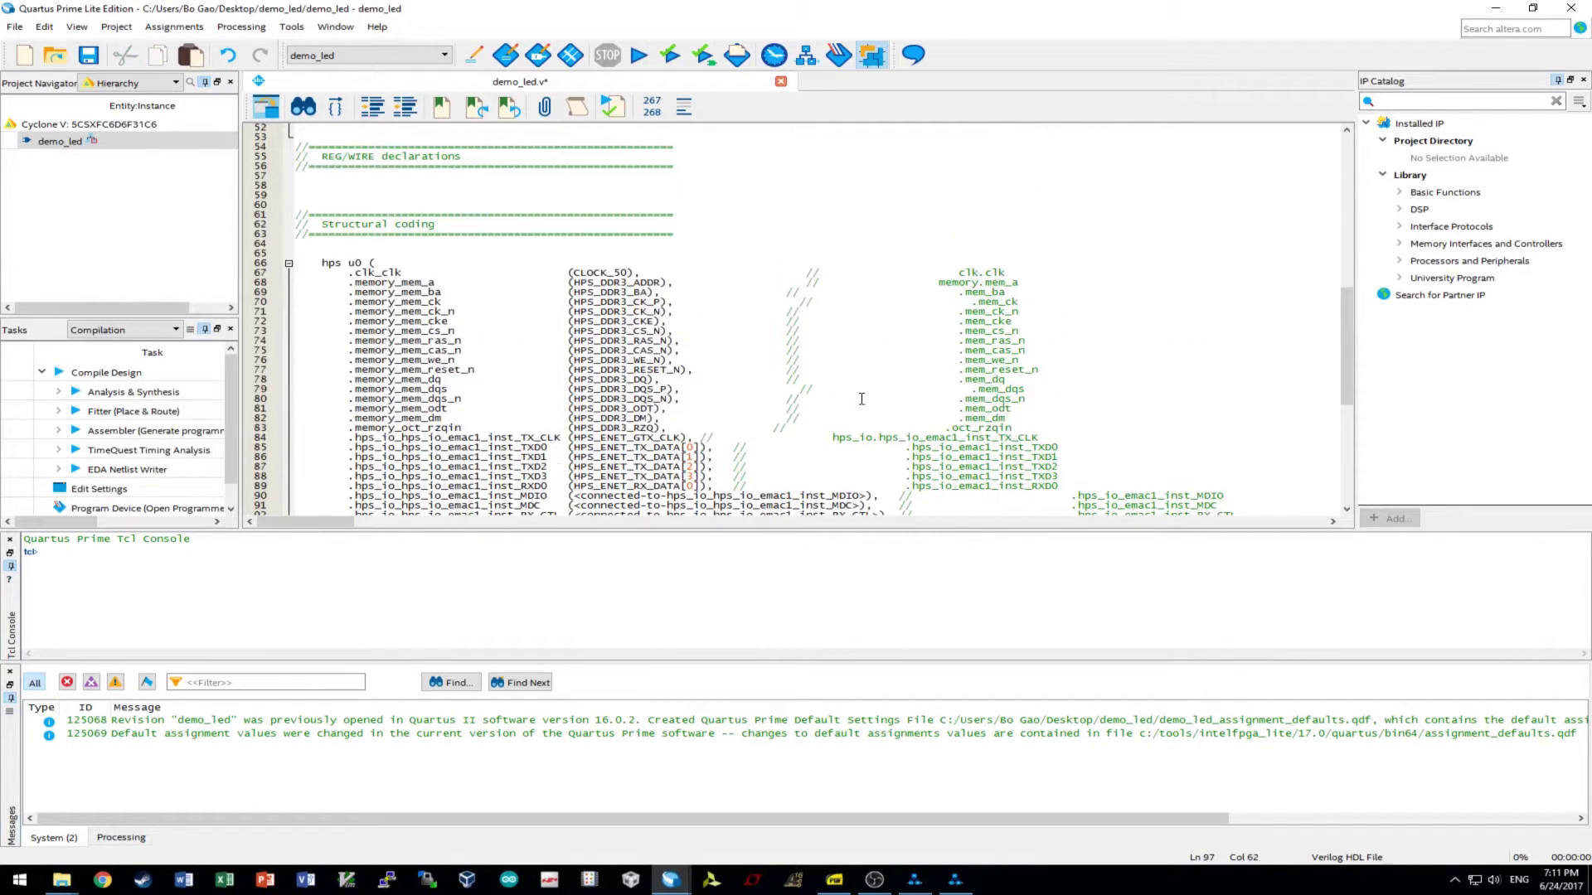
pyautogui.scroll(10, 862, 399)
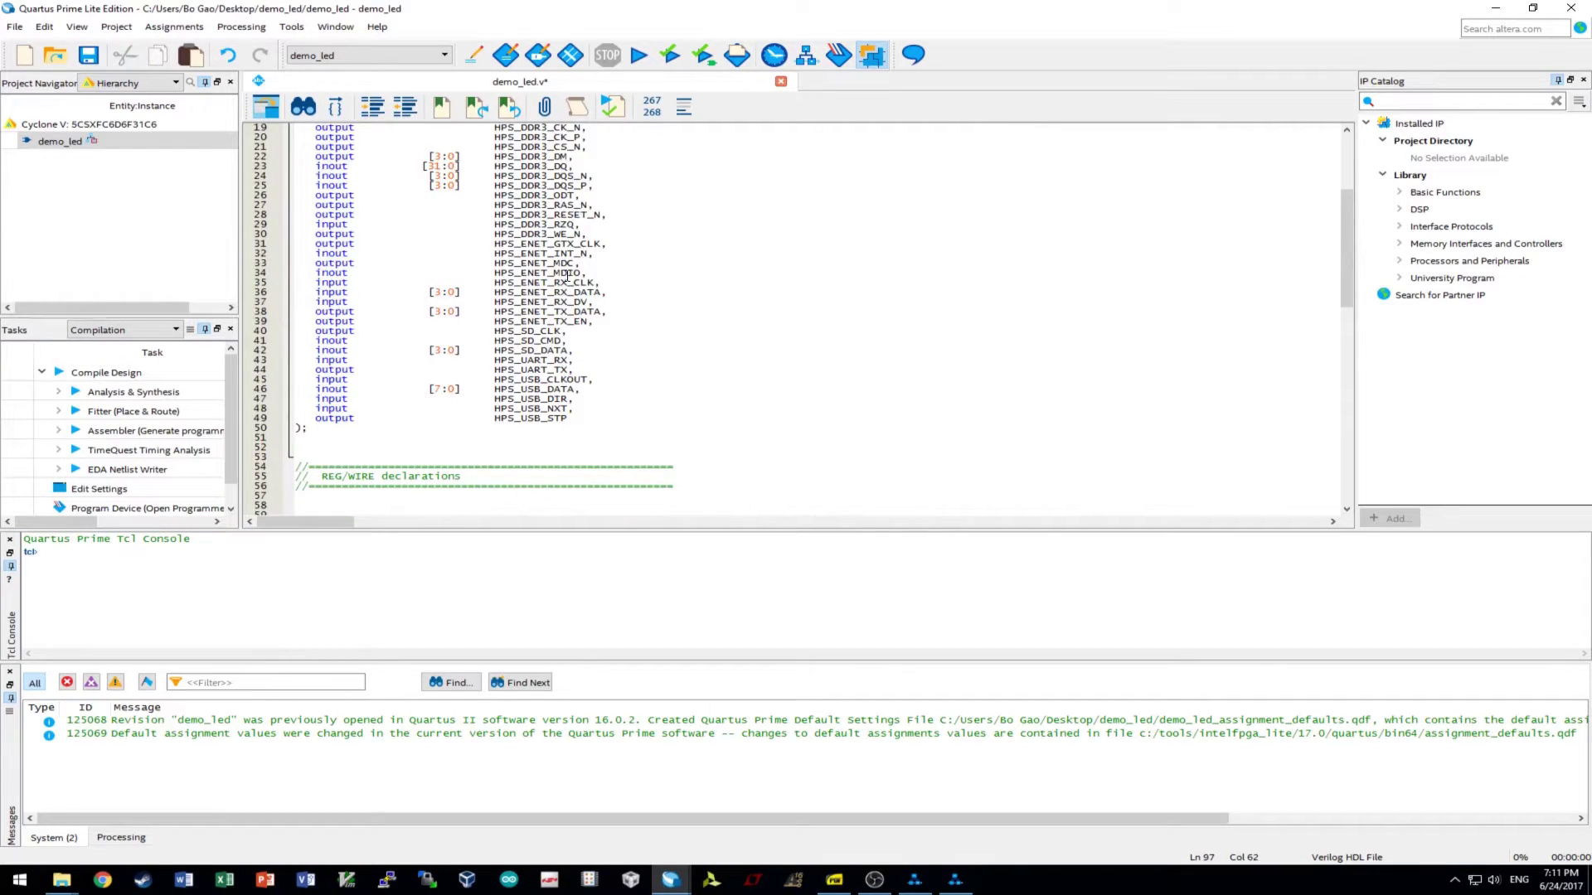
pyautogui.moveTo(495, 273); pyautogui.dragTo(583, 275)
pyautogui.hotkey('ctrl', 'c')
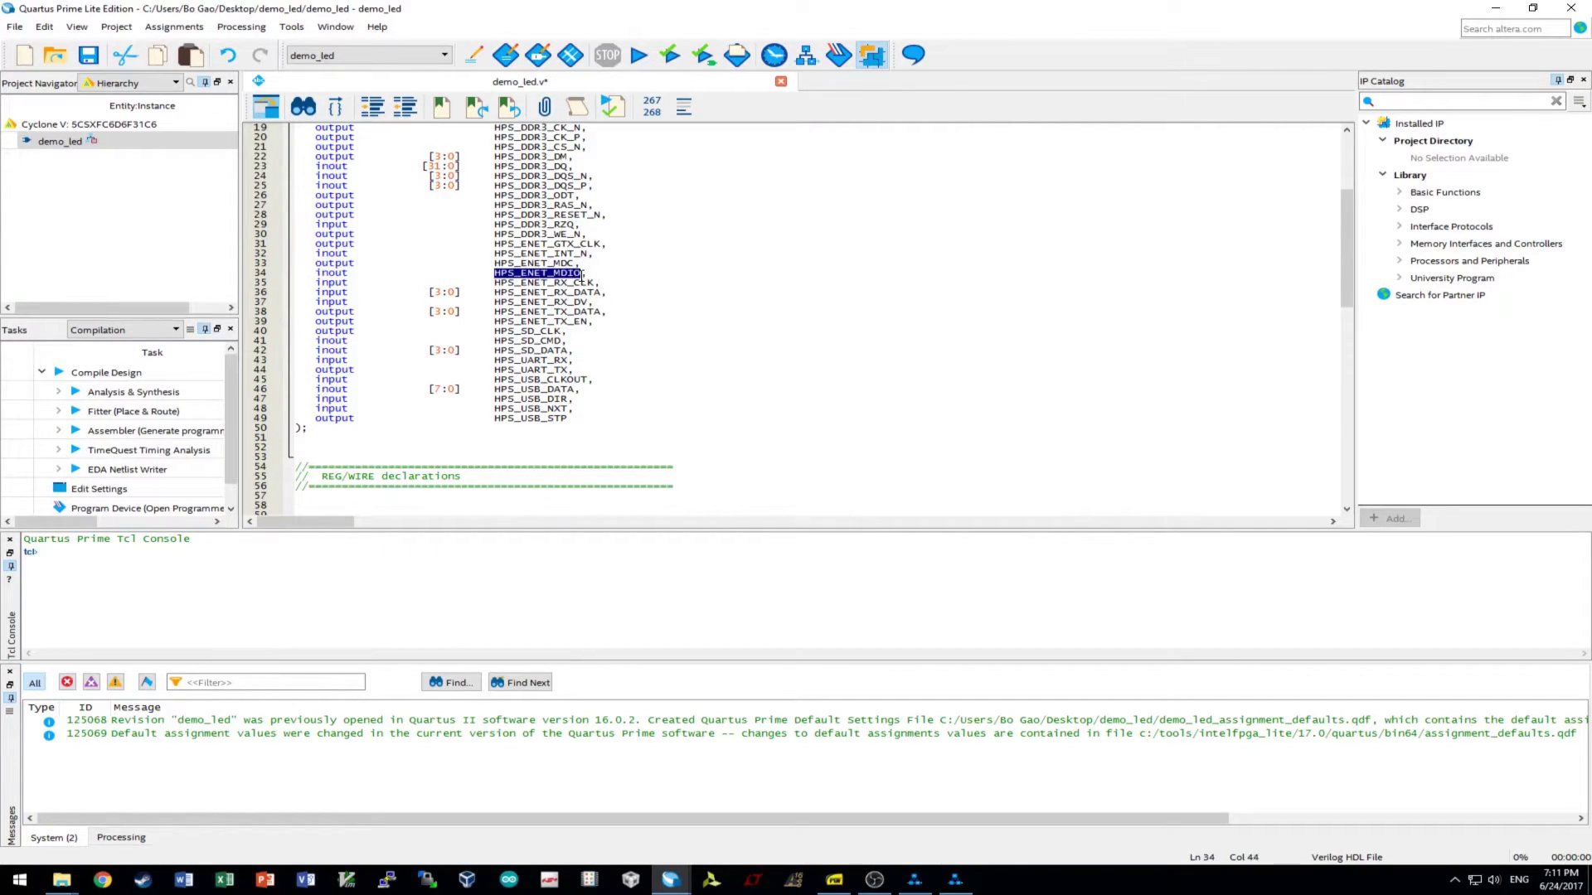
pyautogui.scroll(-17, 725, 359)
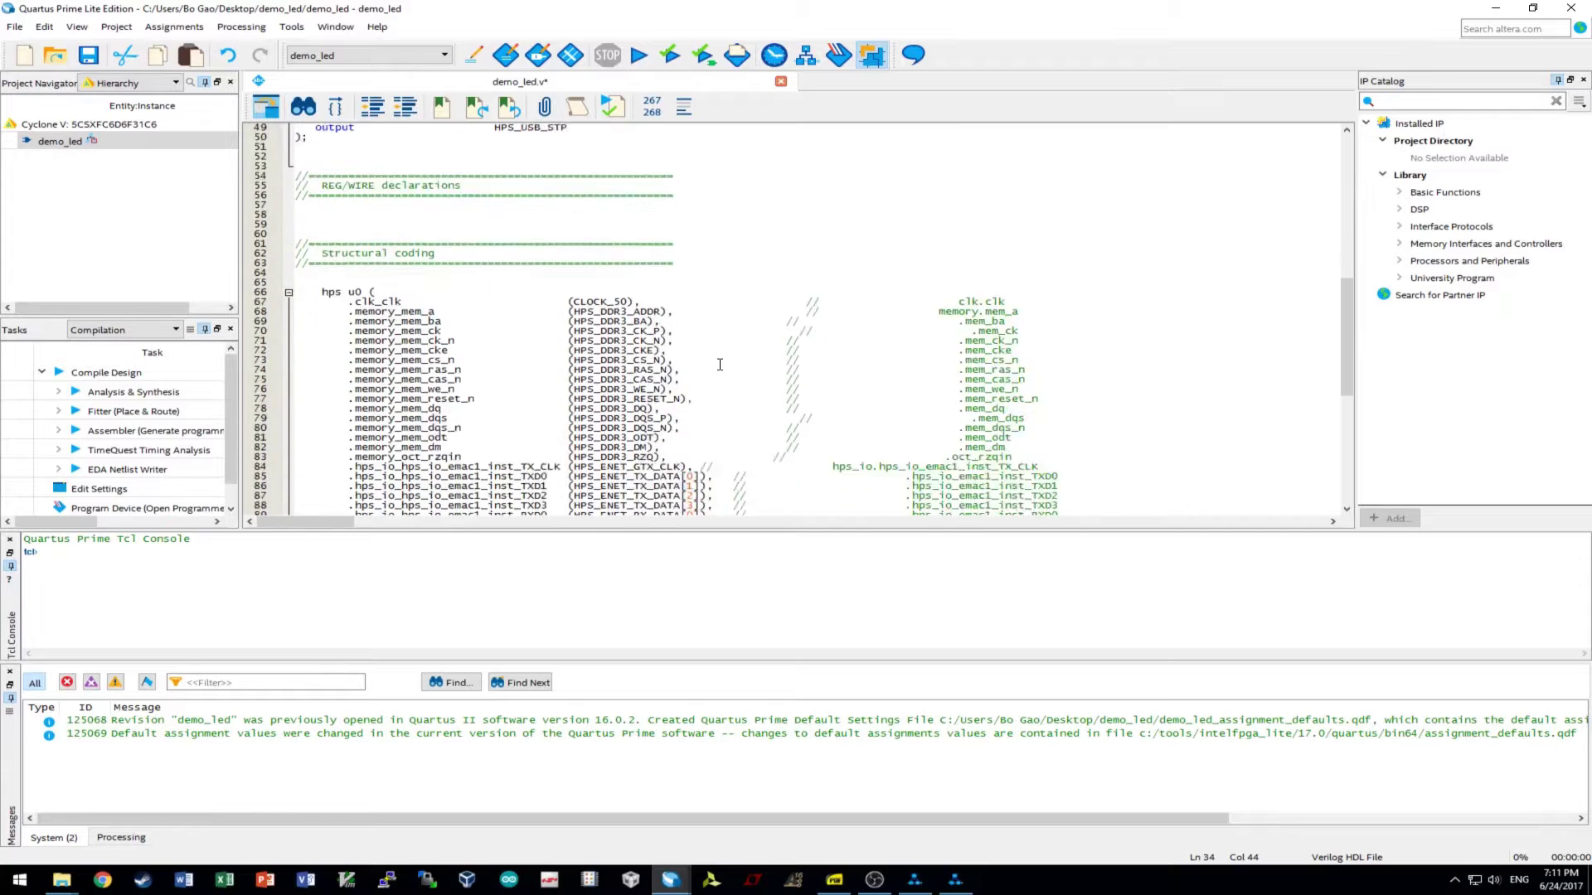
pyautogui.moveTo(865, 324); pyautogui.dragTo(575, 322)
pyautogui.hotkey('ctrl', 'v')
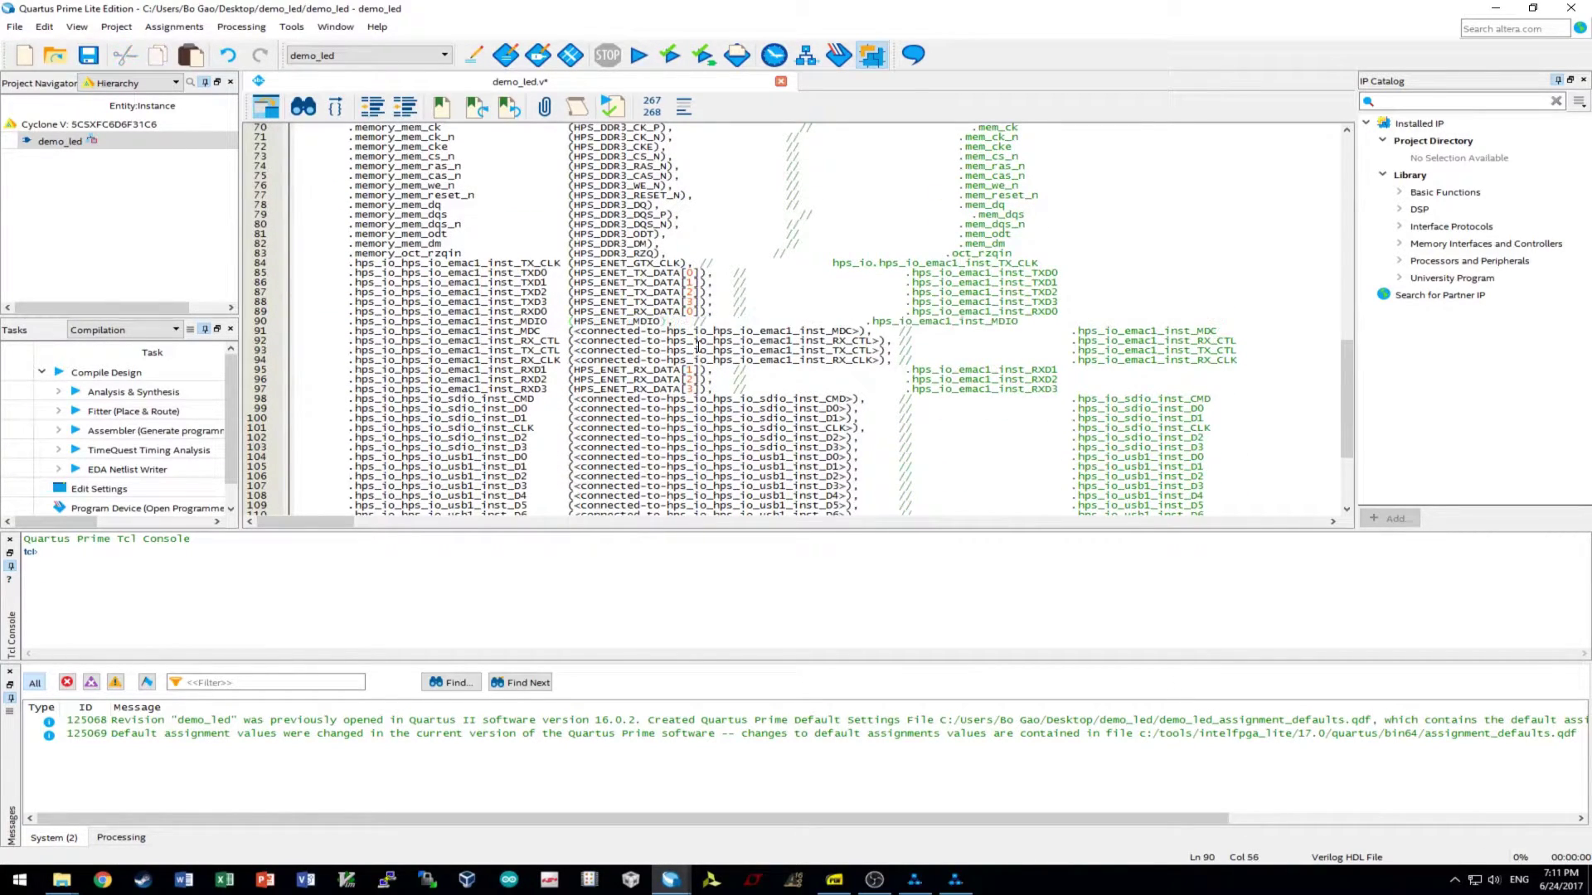
pyautogui.moveTo(862, 331); pyautogui.dragTo(572, 330)
pyautogui.hotkey('ctrl', 'v')
pyautogui.press('BackSpace')
pyautogui.press('BackSpace')
pyautogui.write('C')
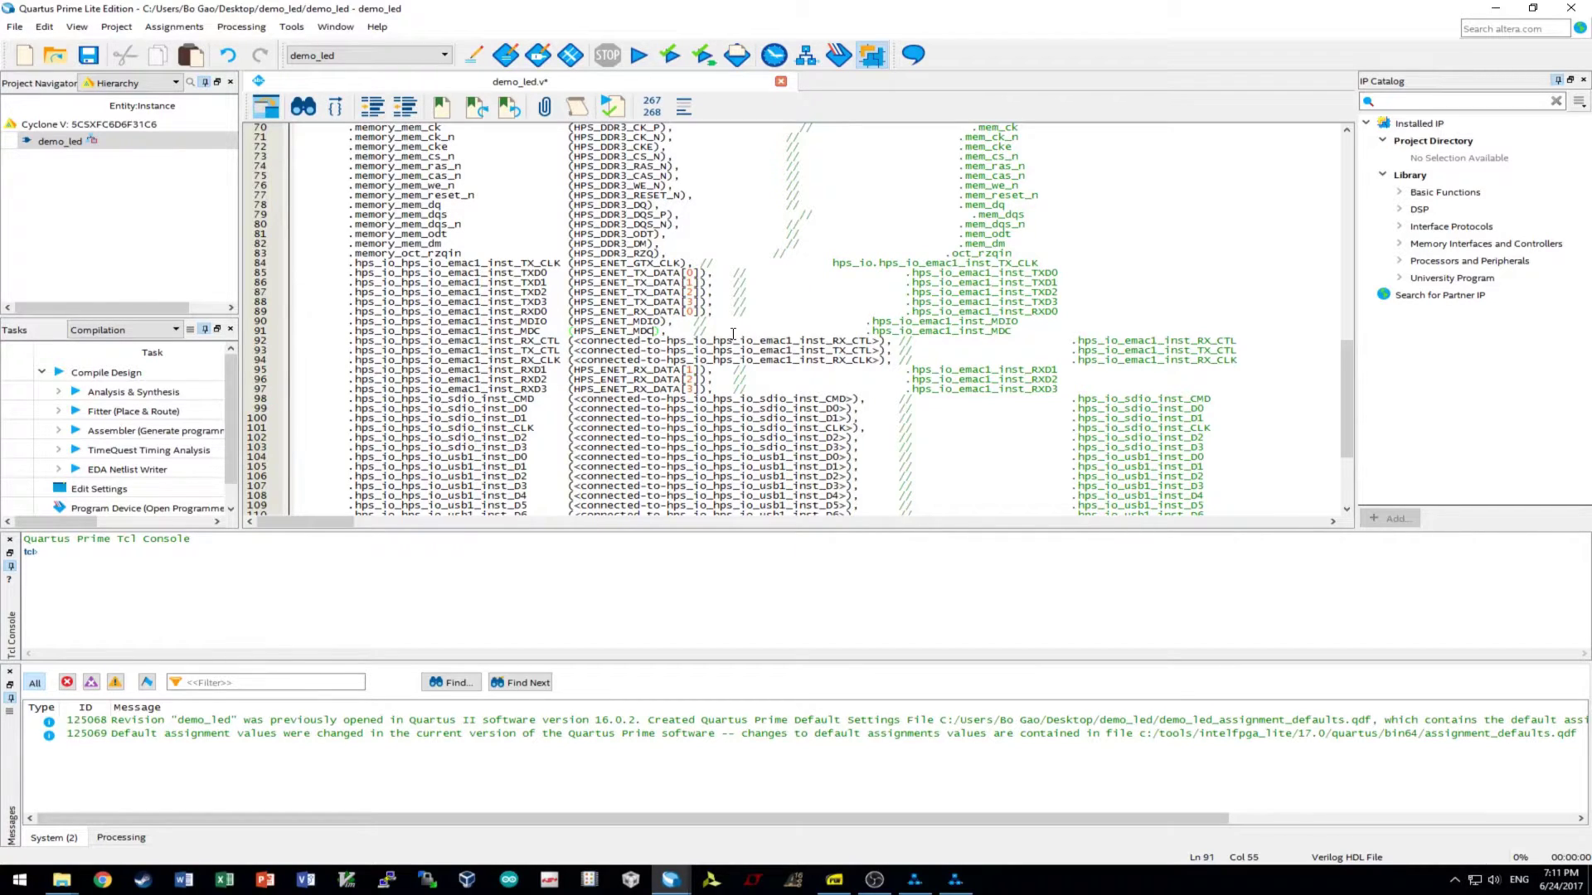
# - Connect RX_CLK to HPS_ENET_RX_CLK and TX_CTL to HPS_ENET_TX_EN
pyautogui.scroll(15, 681, 347)
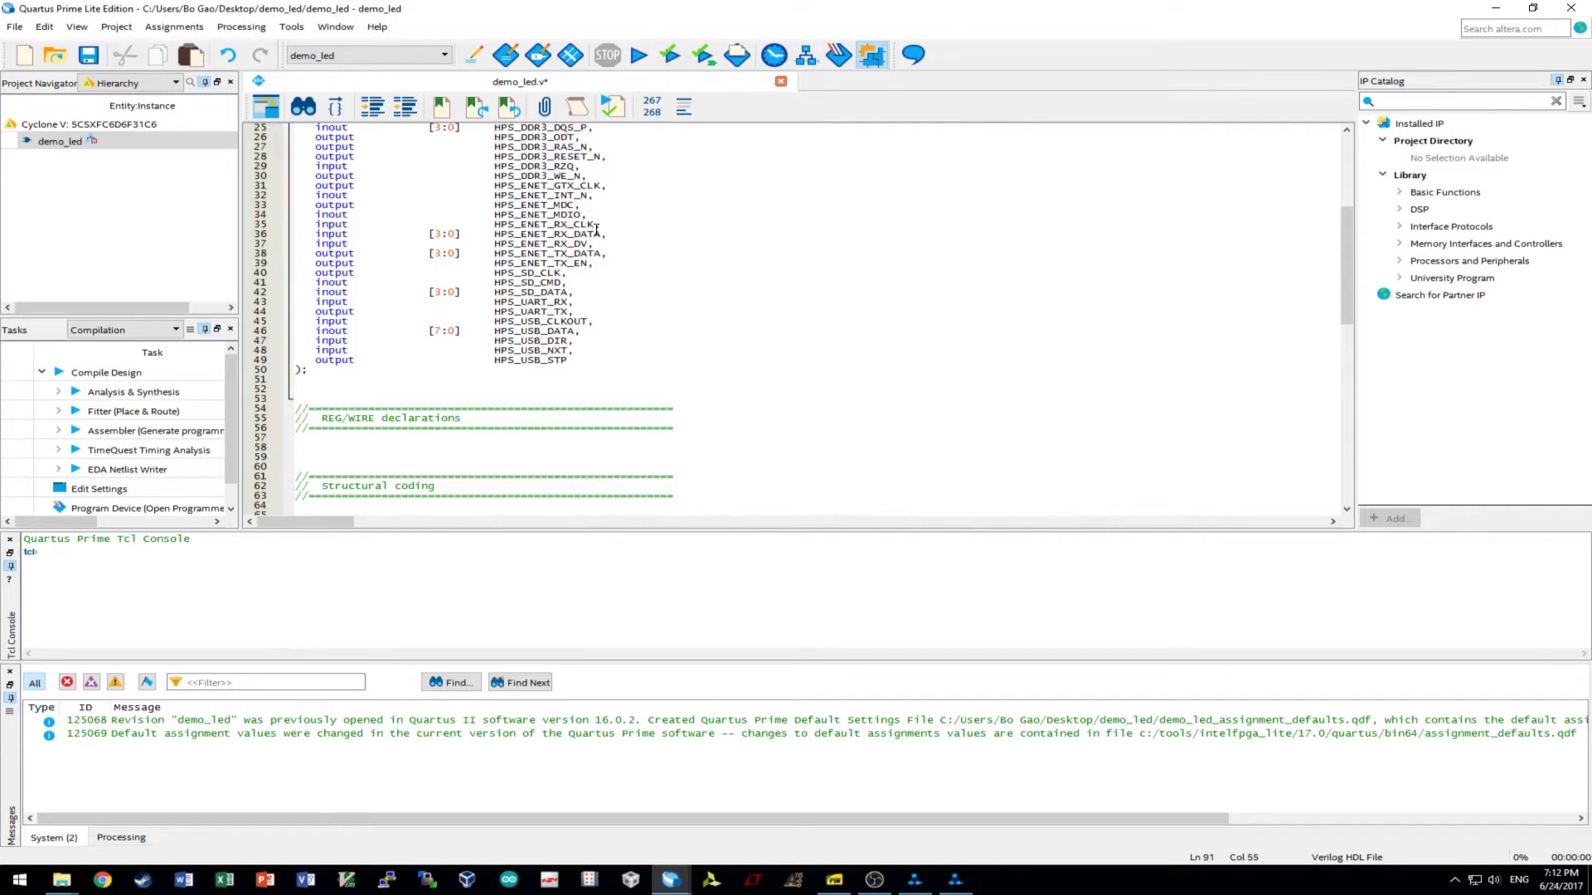
pyautogui.moveTo(596, 225); pyautogui.dragTo(493, 225)
pyautogui.hotkey('ctrl', 'c')
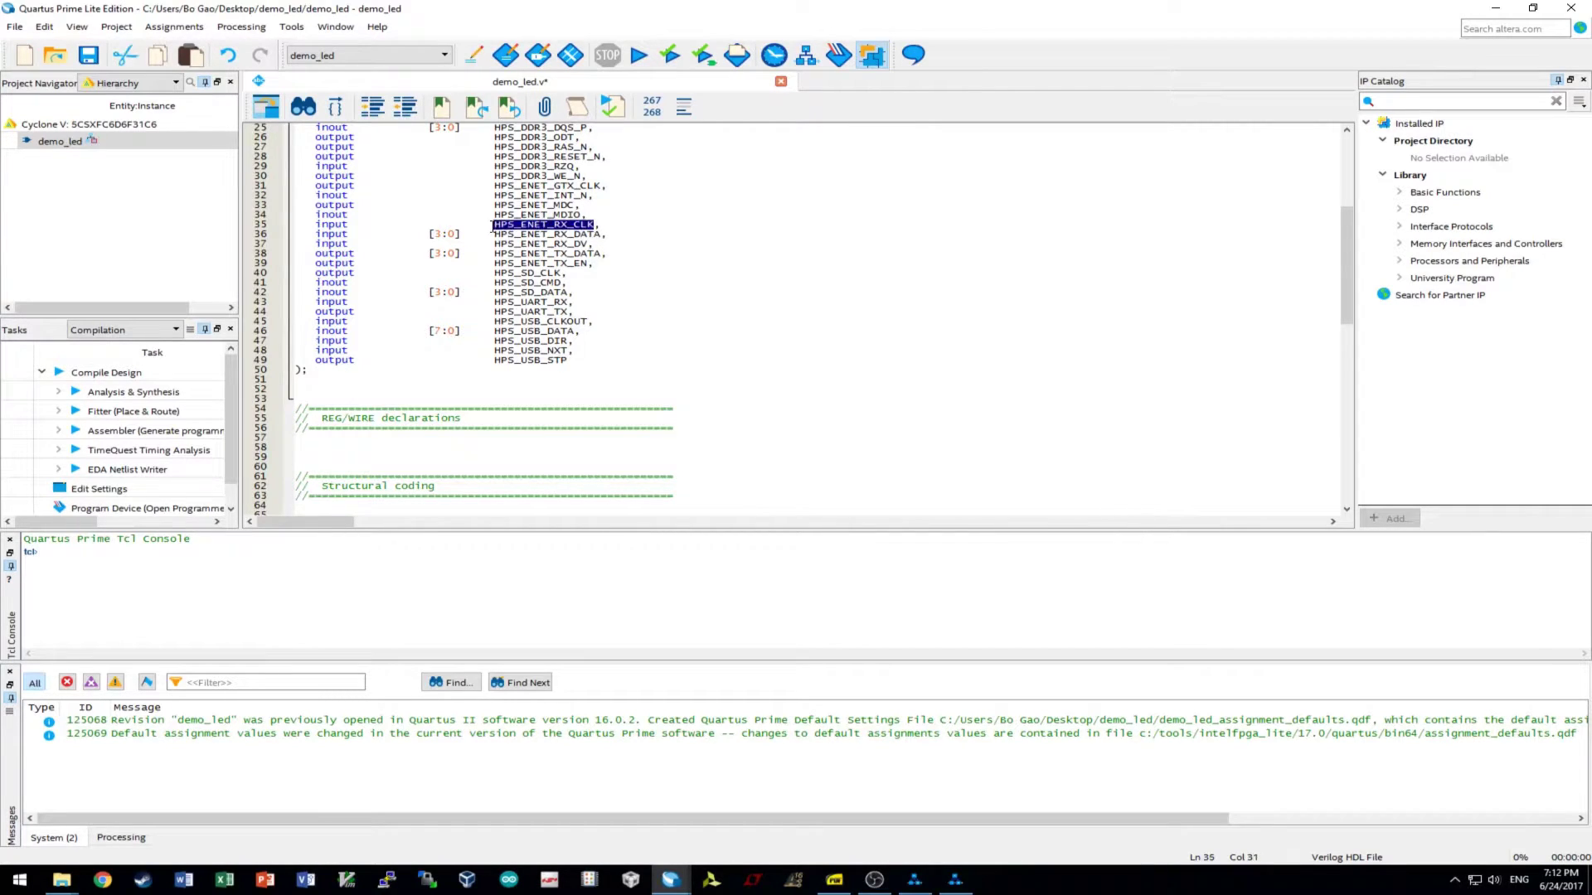
pyautogui.scroll(-15, 576, 257)
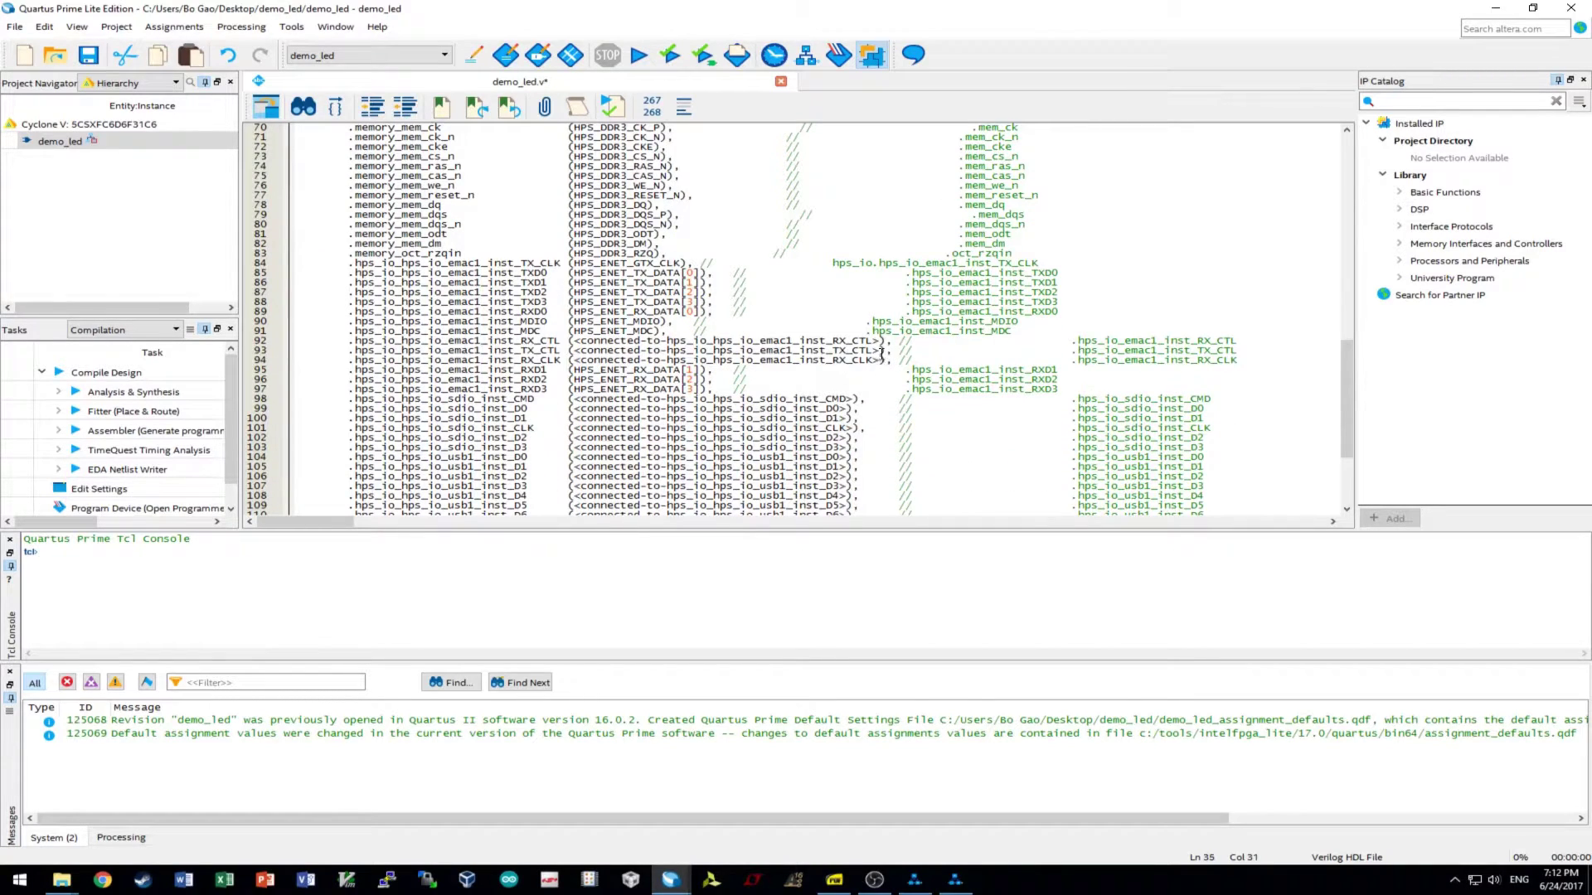
pyautogui.moveTo(883, 359); pyautogui.dragTo(571, 361)
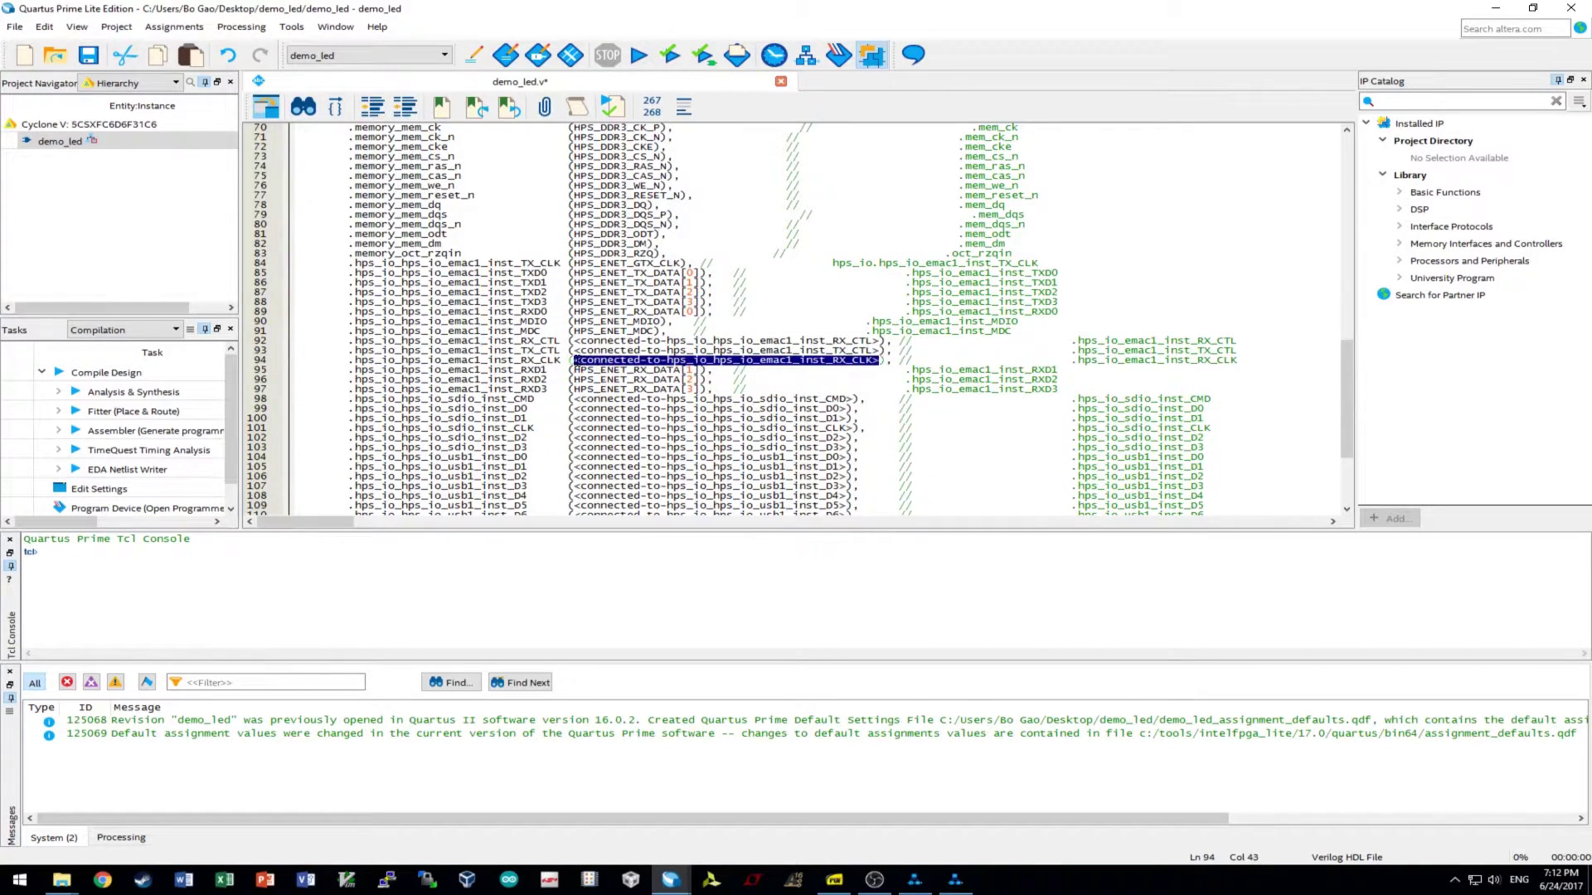
pyautogui.hotkey('ctrl', 'v')
pyautogui.scroll(6, 793, 400)
pyautogui.scroll(11, 793, 401)
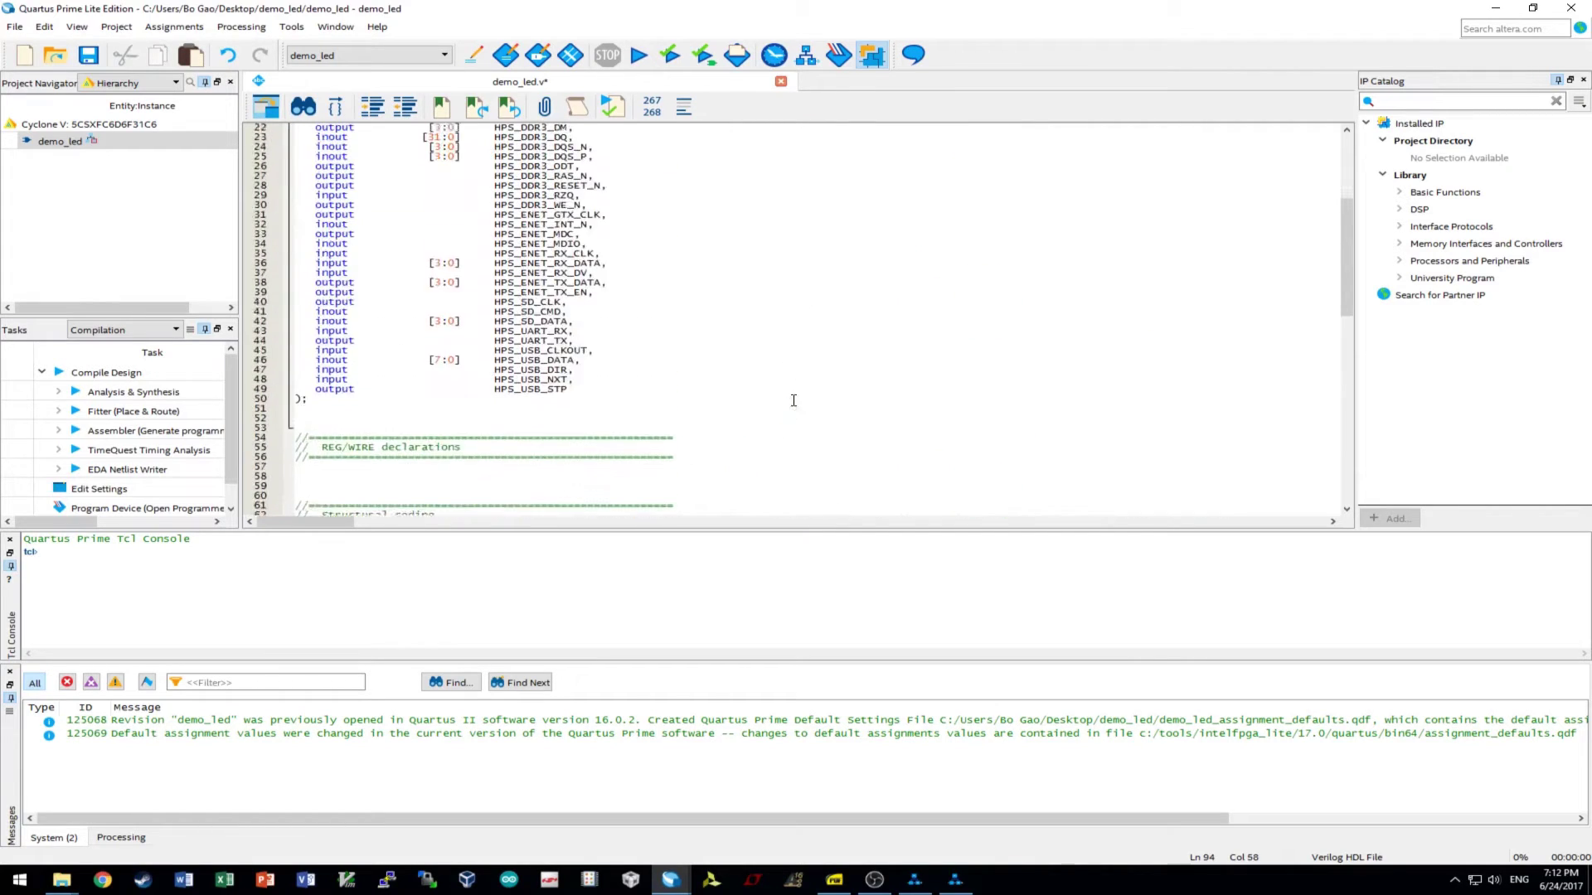
pyautogui.moveTo(588, 321); pyautogui.dragTo(492, 325)
pyautogui.hotkey('ctrl', 'c')
pyautogui.scroll(-15, 690, 372)
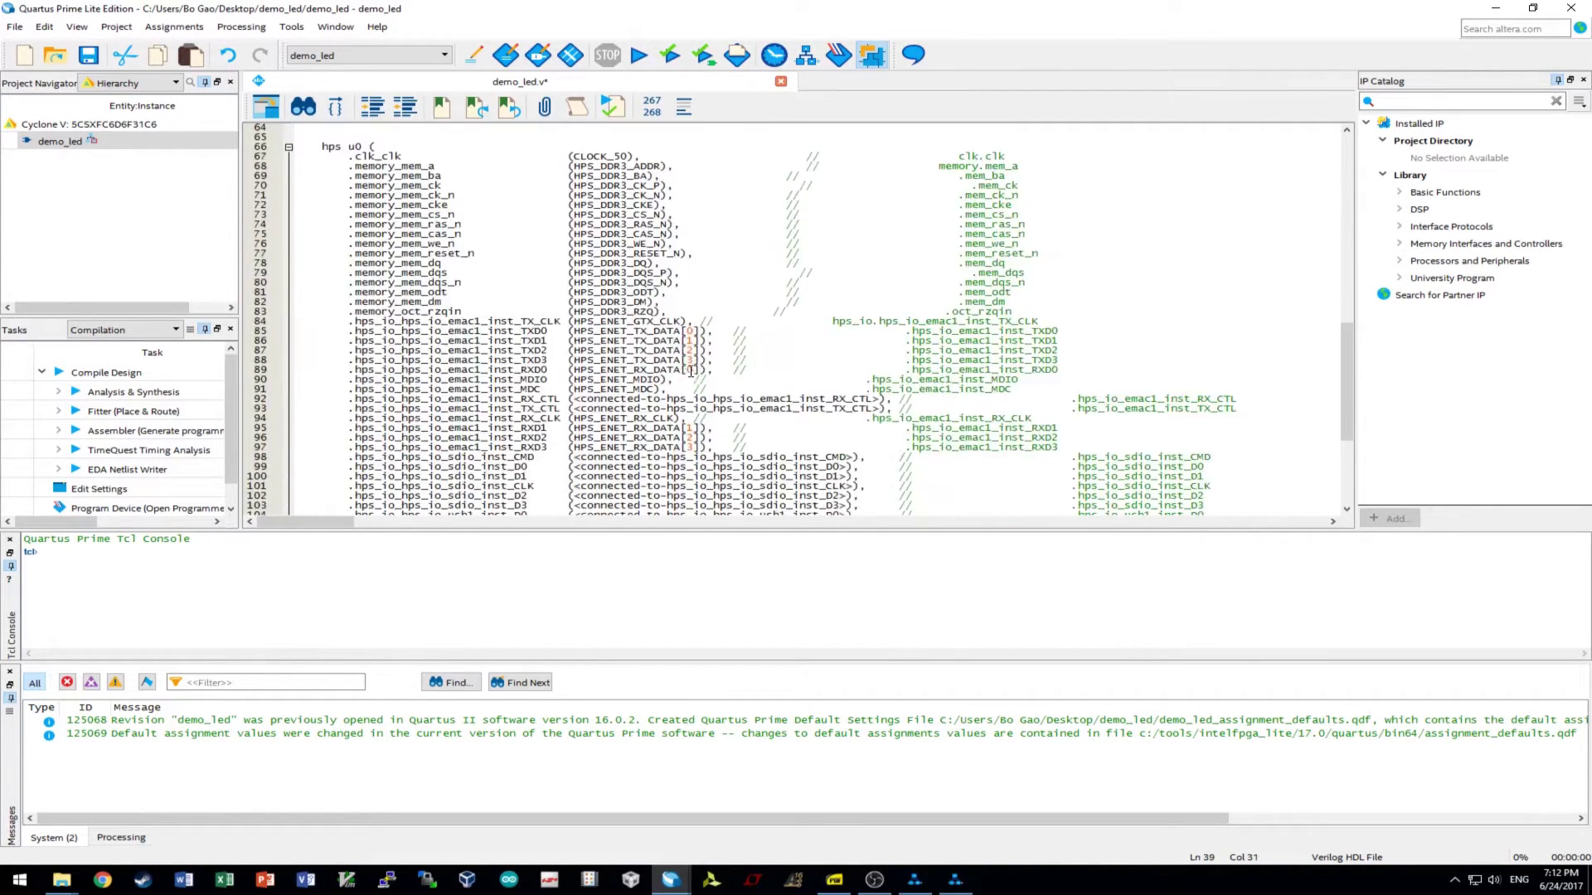
pyautogui.moveTo(881, 409); pyautogui.dragTo(574, 409)
pyautogui.hotkey('ctrl', 'v')
# - Connect the RX_CTL port on line 92 to HPS_ENET_RX_DV
pyautogui.scroll(12, 736, 401)
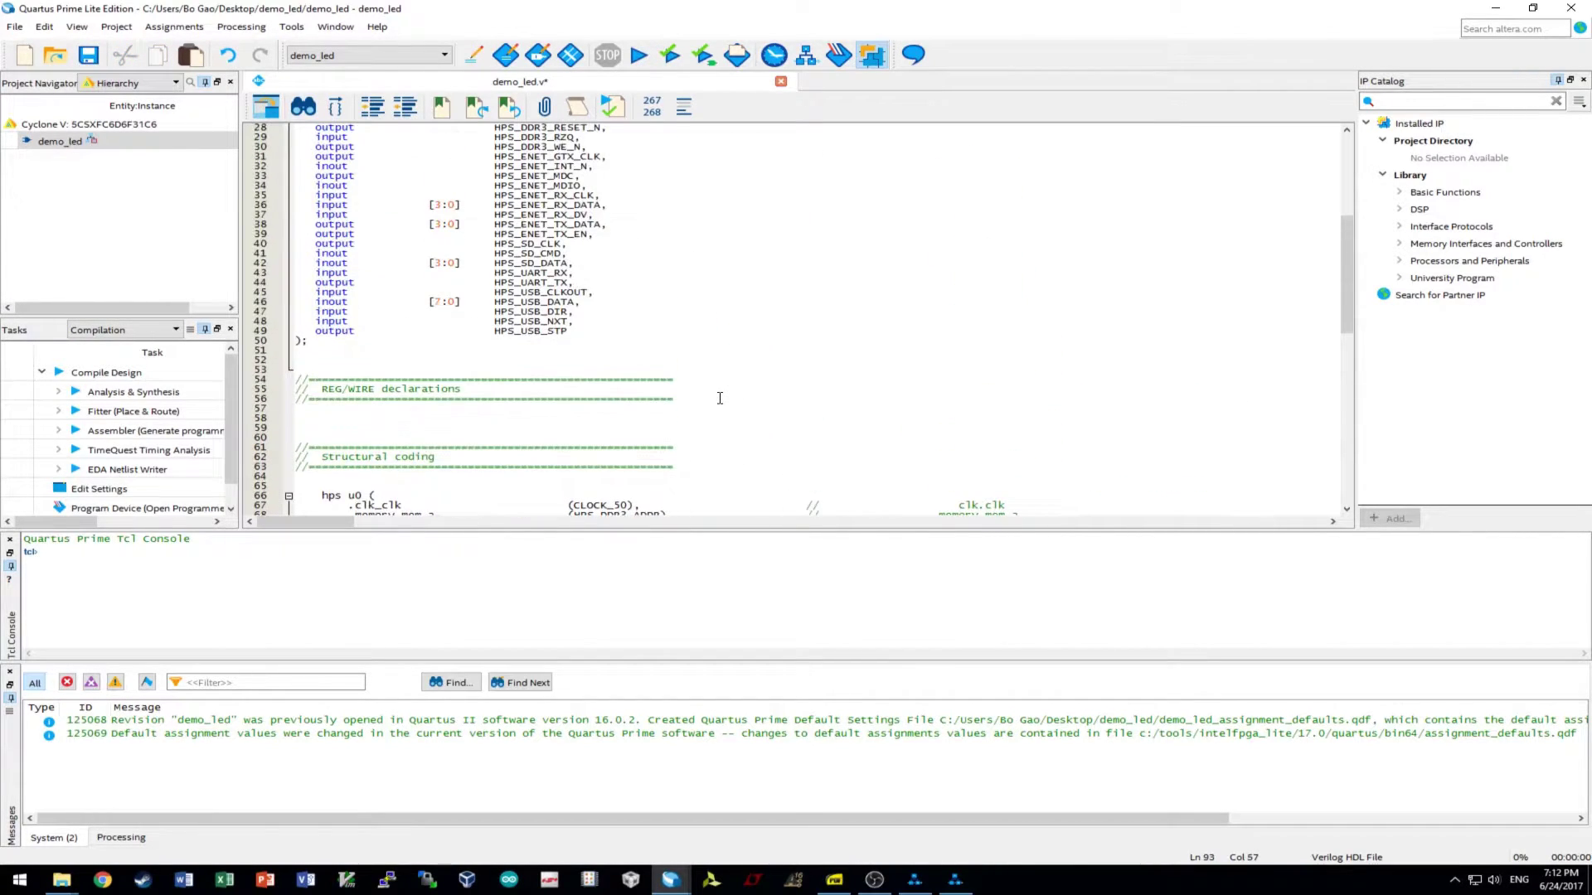
pyautogui.moveTo(588, 214); pyautogui.dragTo(495, 214)
pyautogui.hotkey('ctrl', 'c')
pyautogui.scroll(-13, 702, 296)
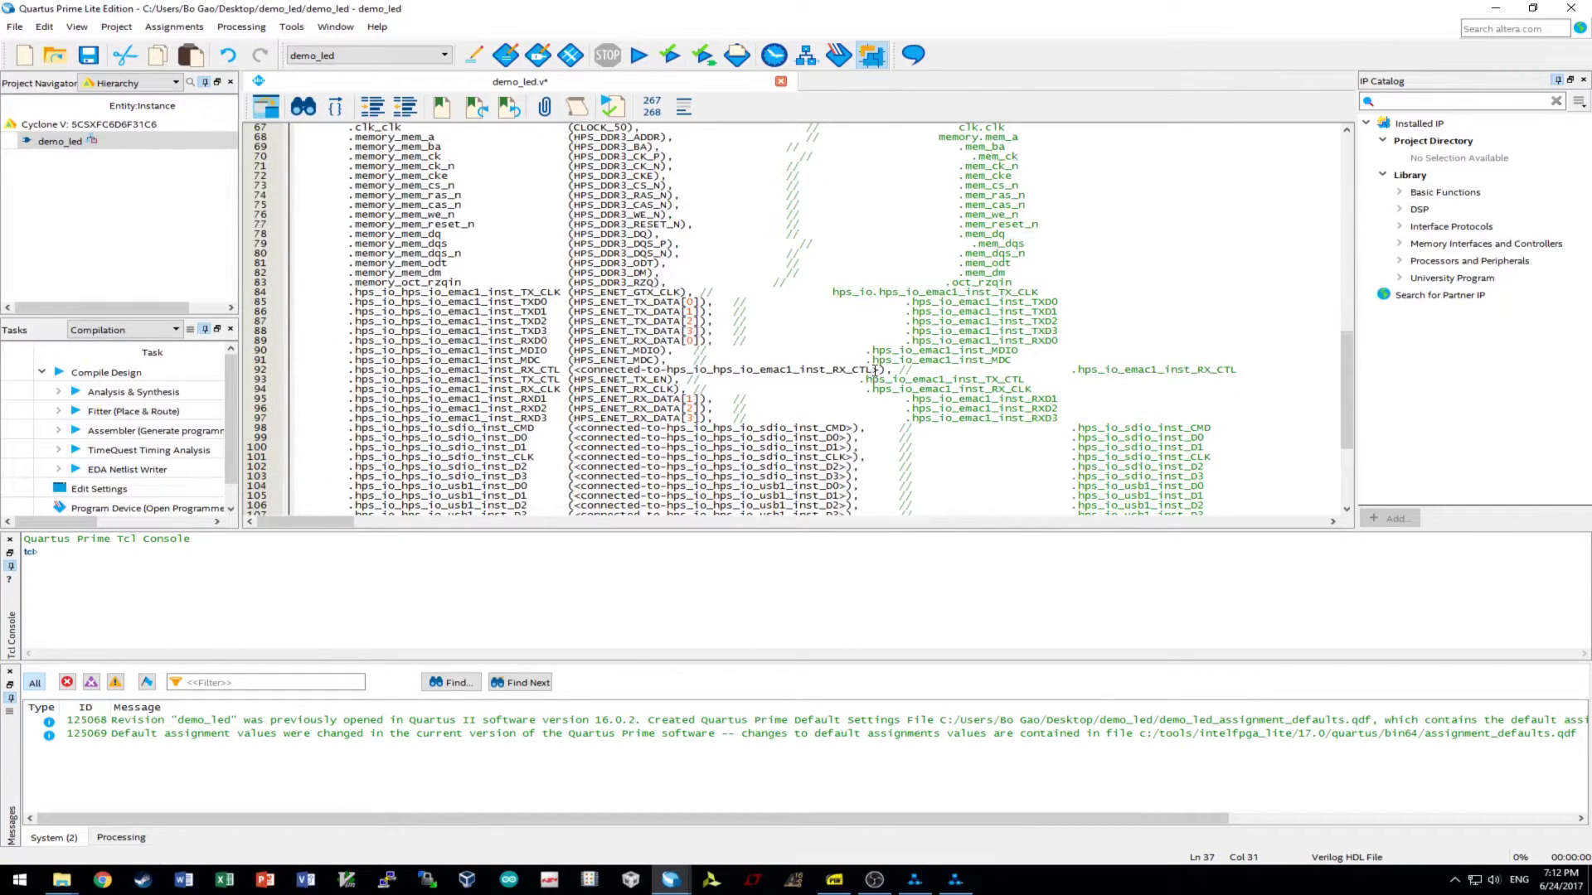
pyautogui.moveTo(881, 370); pyautogui.dragTo(574, 370)
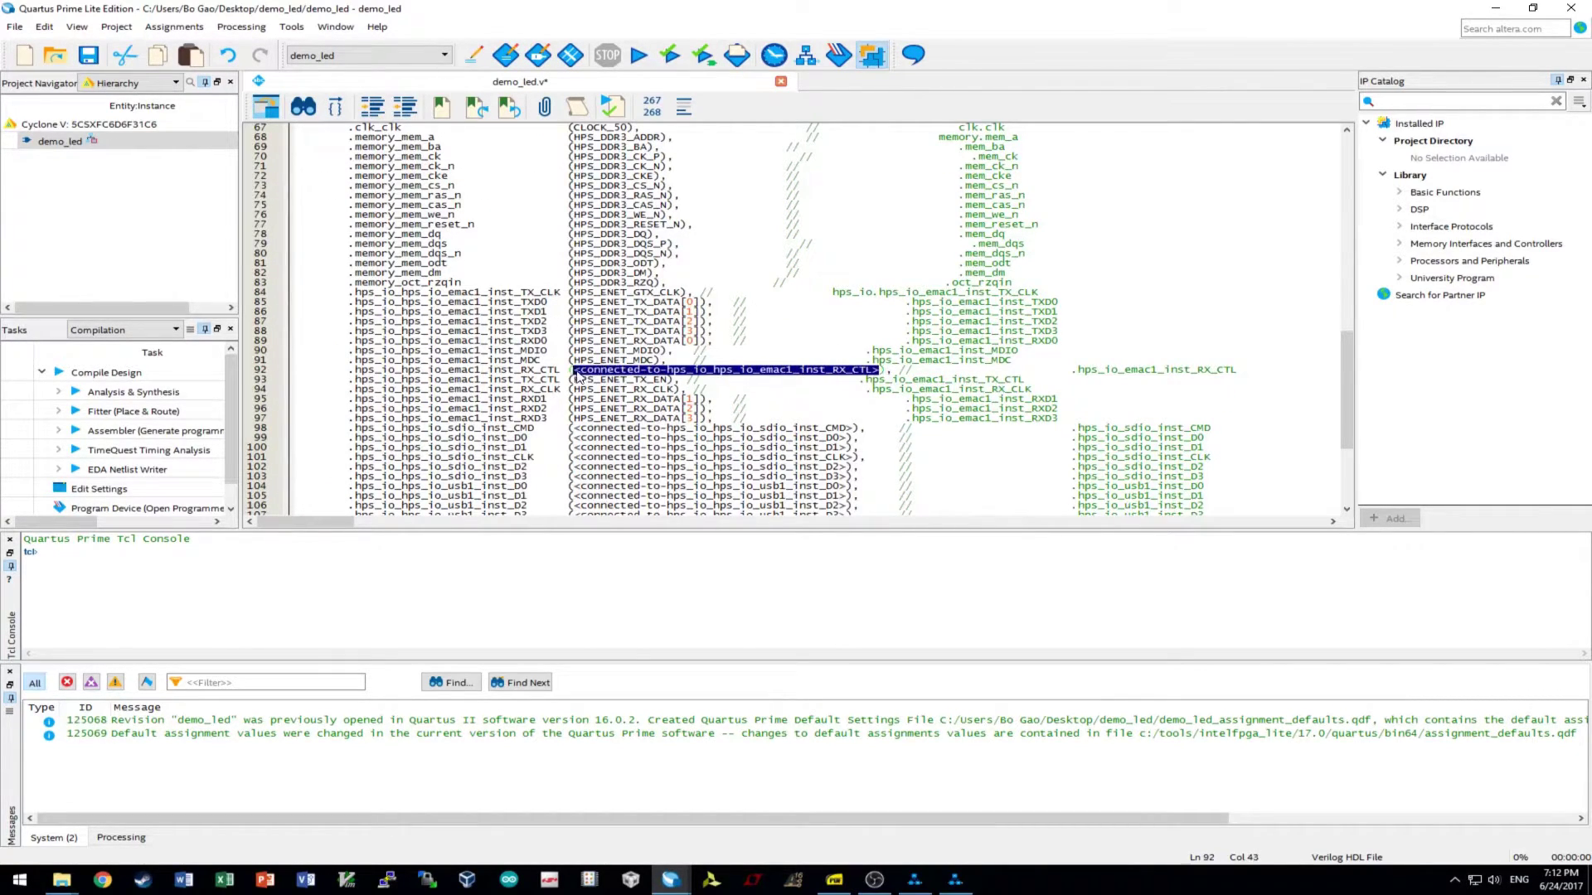
pyautogui.hotkey('ctrl', 'v')
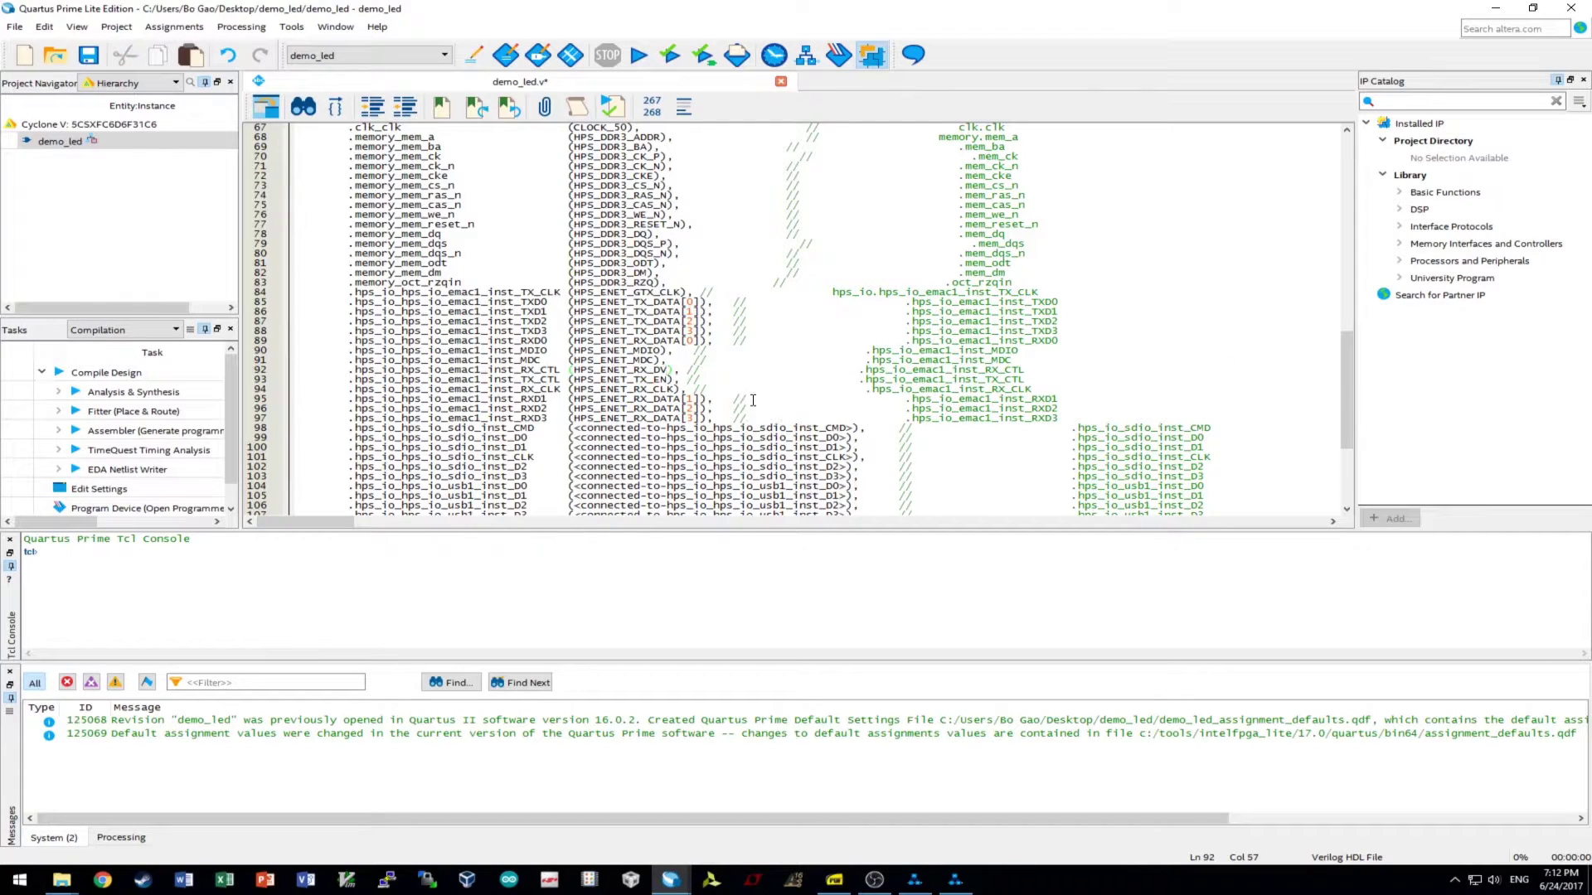
pyautogui.click(612, 341)
pyautogui.scroll(-3, 789, 372)
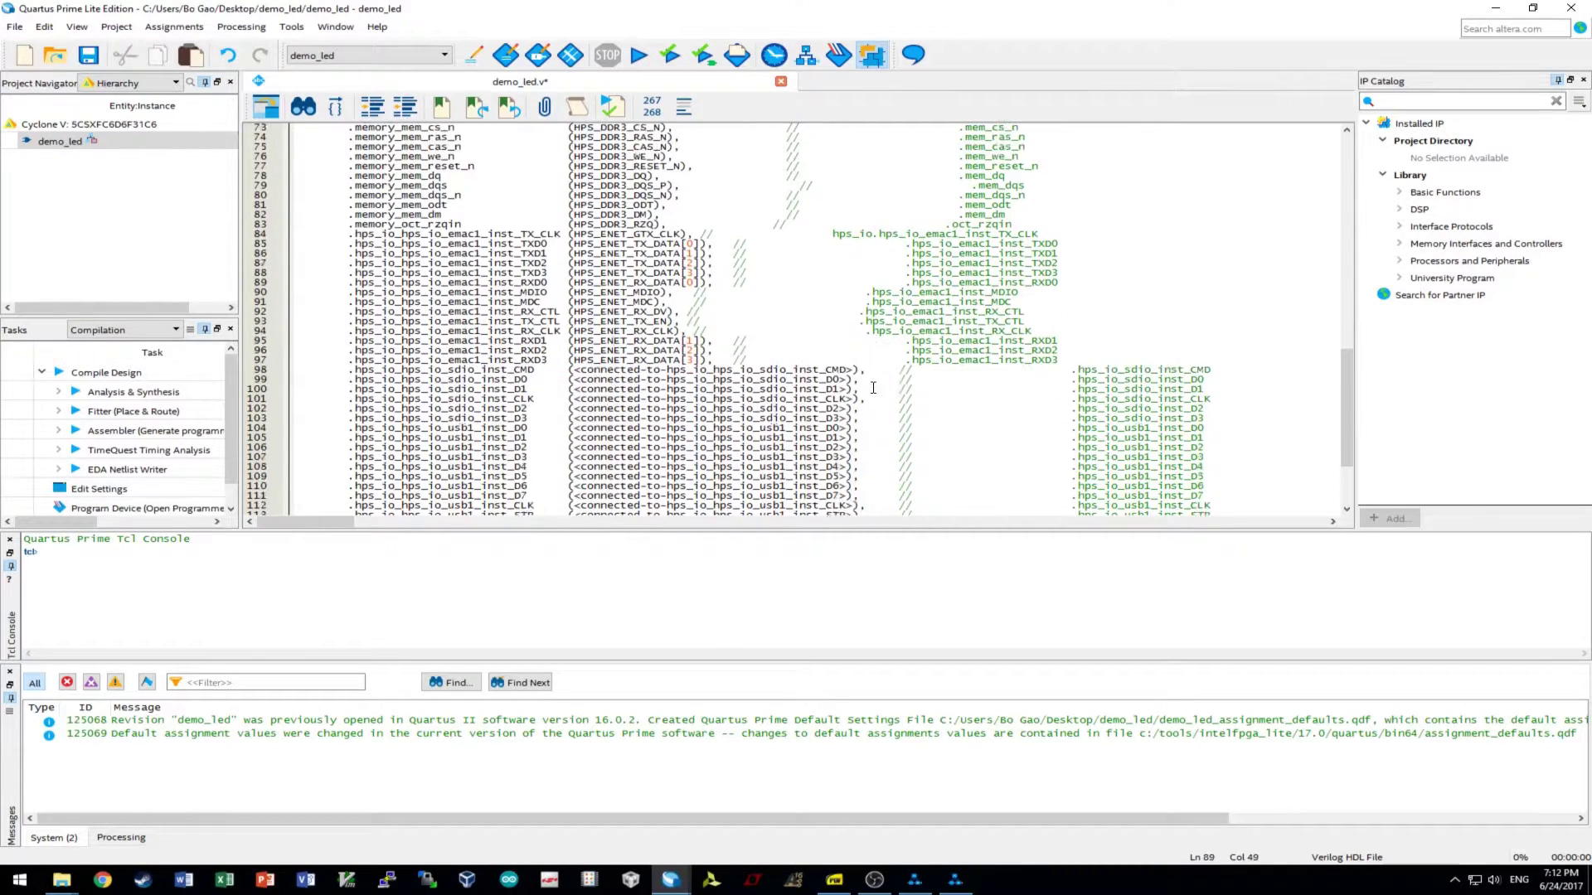
pyautogui.scroll(16, 798, 343)
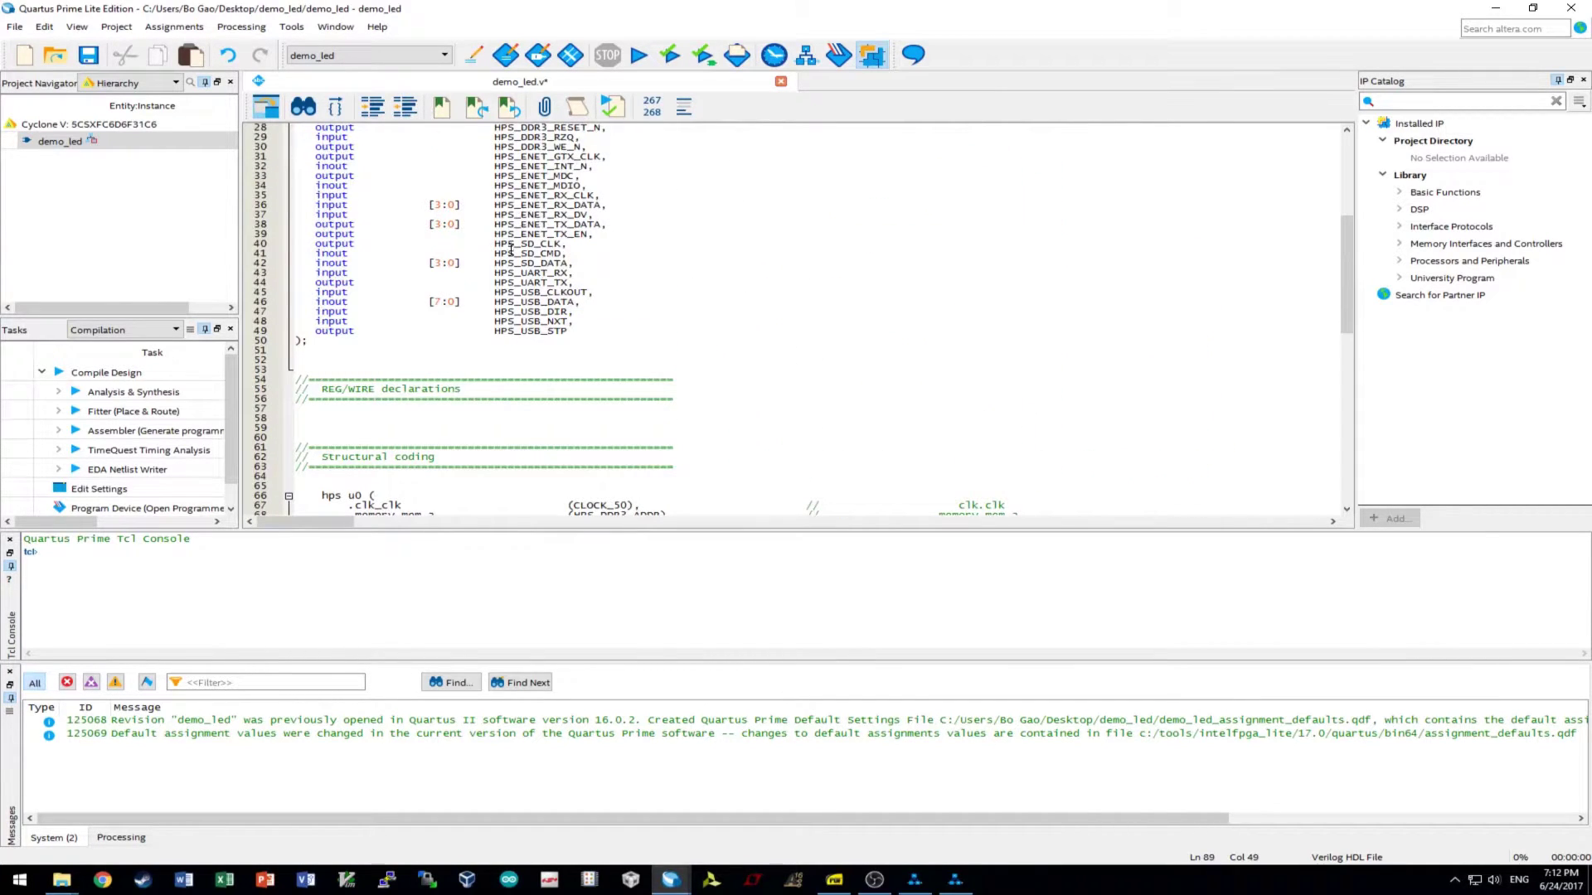
pyautogui.moveTo(495, 244); pyautogui.dragTo(563, 244)
pyautogui.hotkey('ctrl', 'c')
pyautogui.scroll(-19, 760, 262)
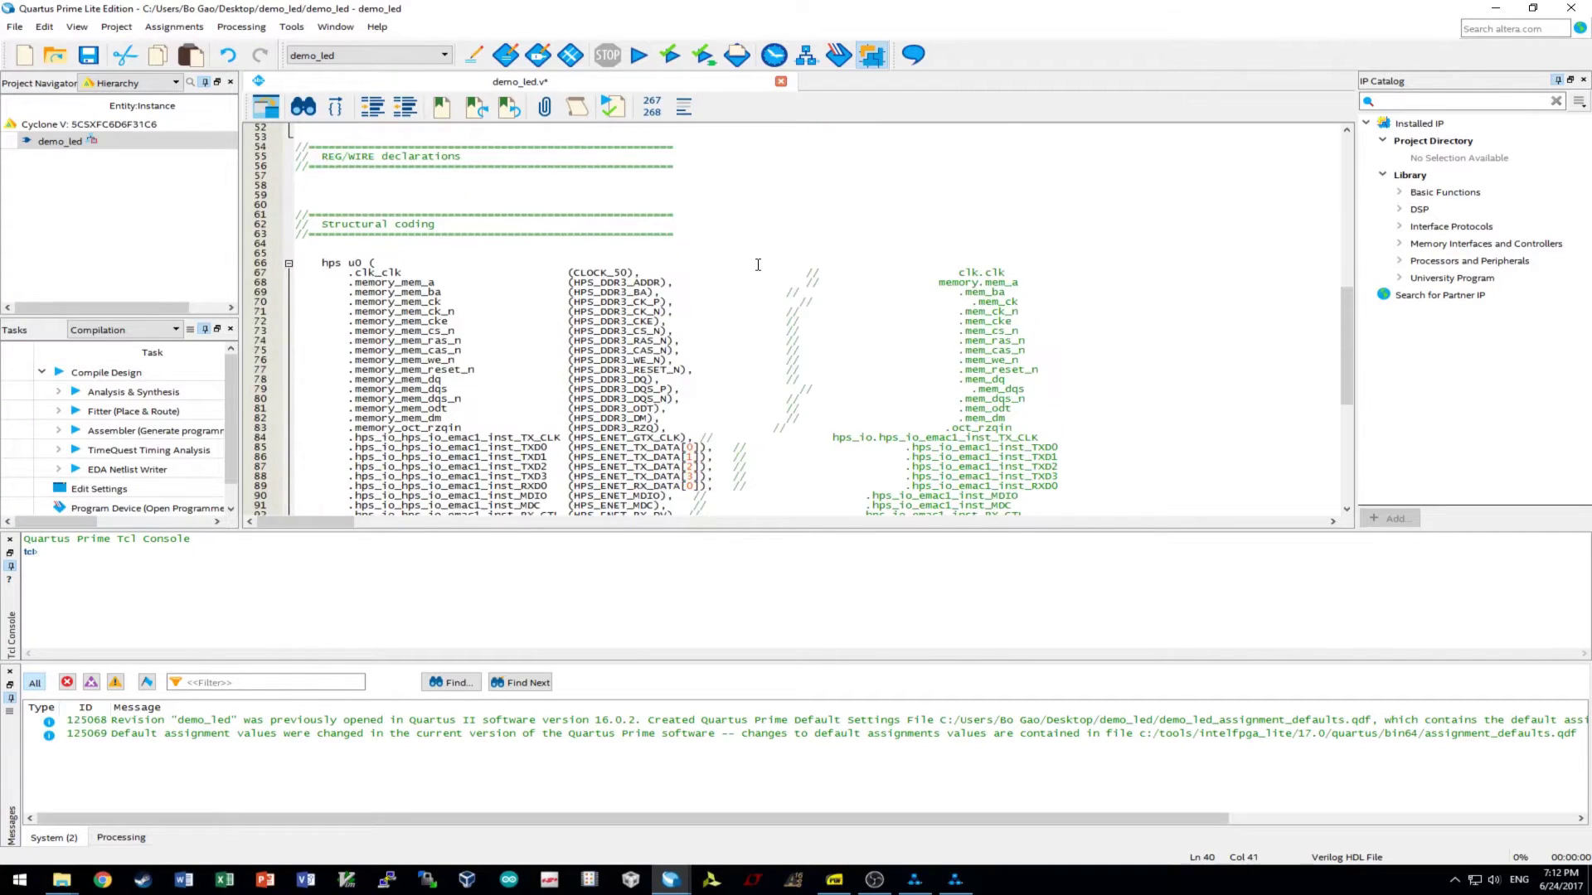
# - Connect the sdio CLK and CMD placeholders to HPS_SD_CLK and HPS_SD_CMD
pyautogui.moveTo(854, 283); pyautogui.dragTo(575, 285)
pyautogui.hotkey('ctrl', 'v')
pyautogui.moveTo(858, 253); pyautogui.dragTo(575, 254)
pyautogui.hotkey('ctrl', 'v')
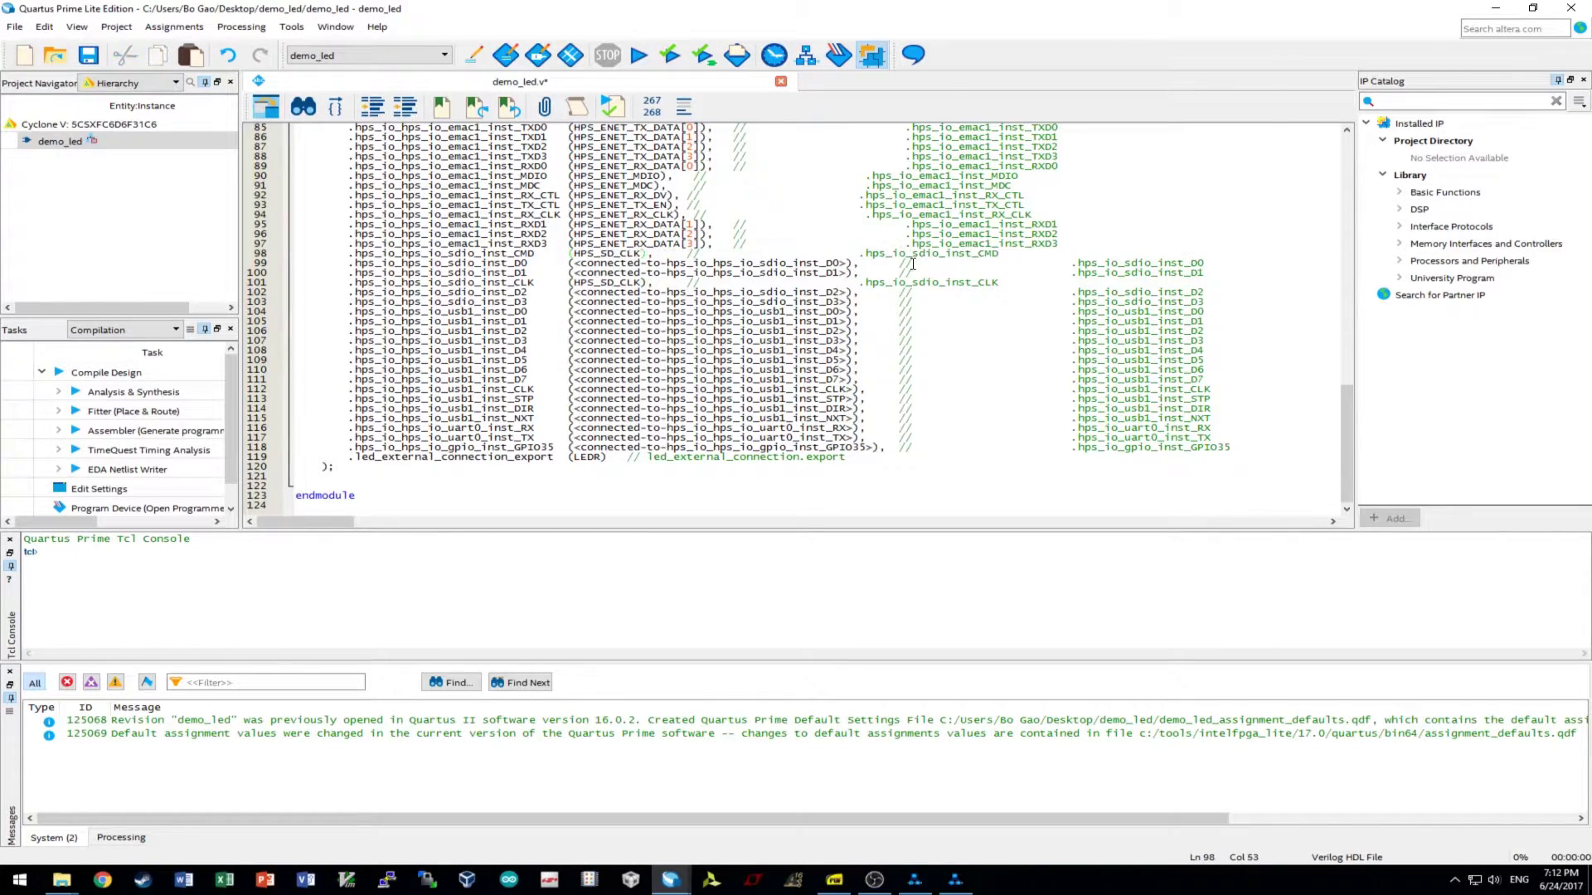
# - Connect sdio D0 and D1 to HPS_SD_DATA[0] and HPS_SD_DATA[1]
pyautogui.scroll(16, 803, 316)
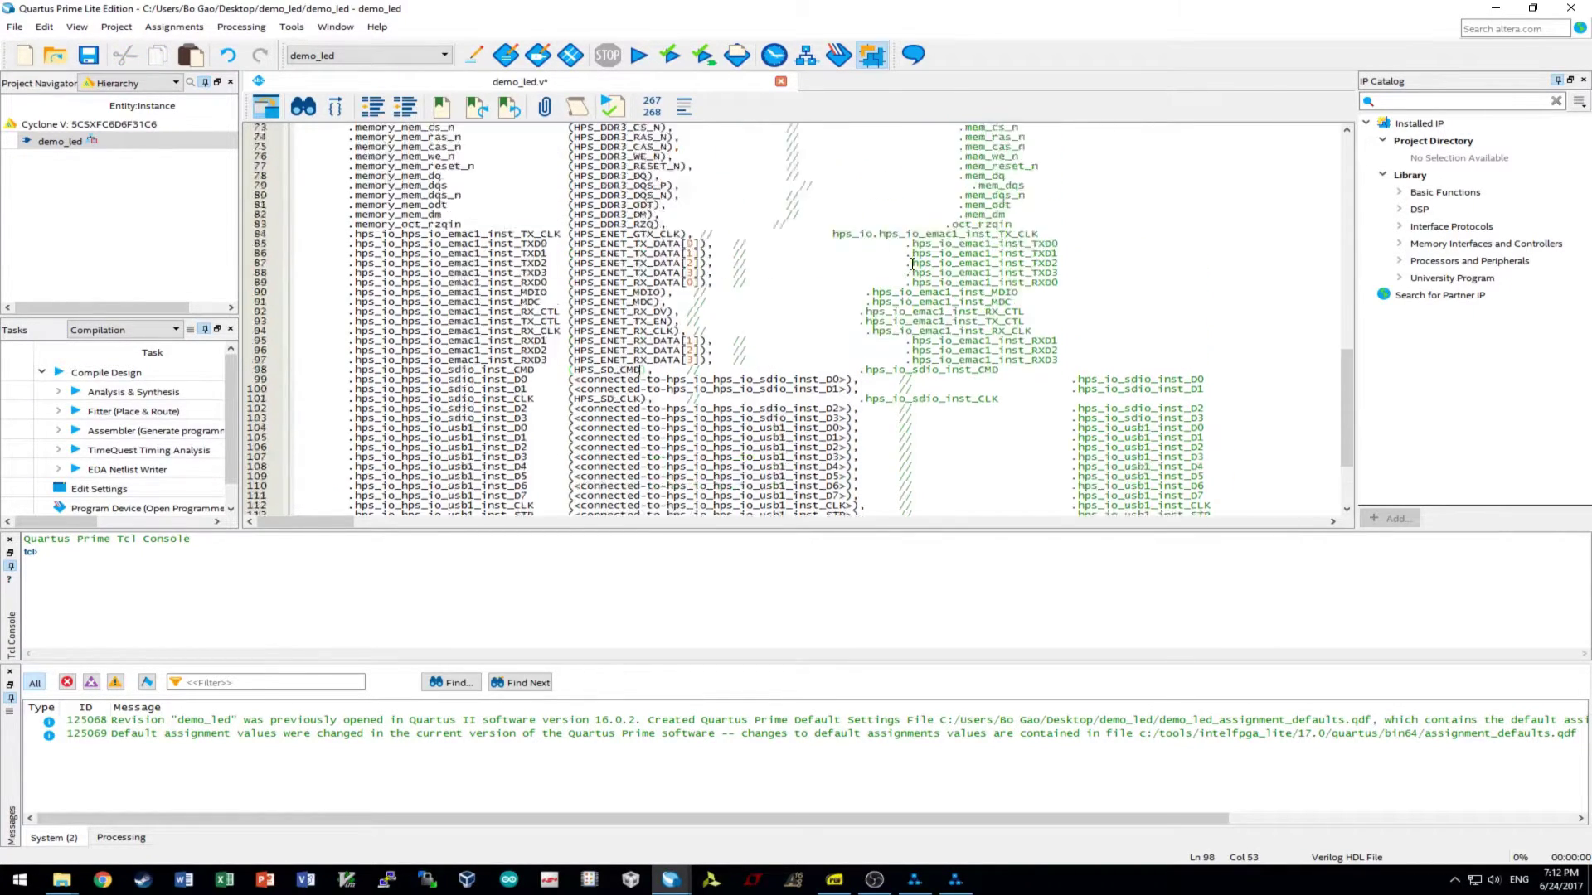
pyautogui.moveTo(494, 176); pyautogui.dragTo(567, 176)
pyautogui.hotkey('ctrl', 'c')
pyautogui.scroll(-13, 859, 300)
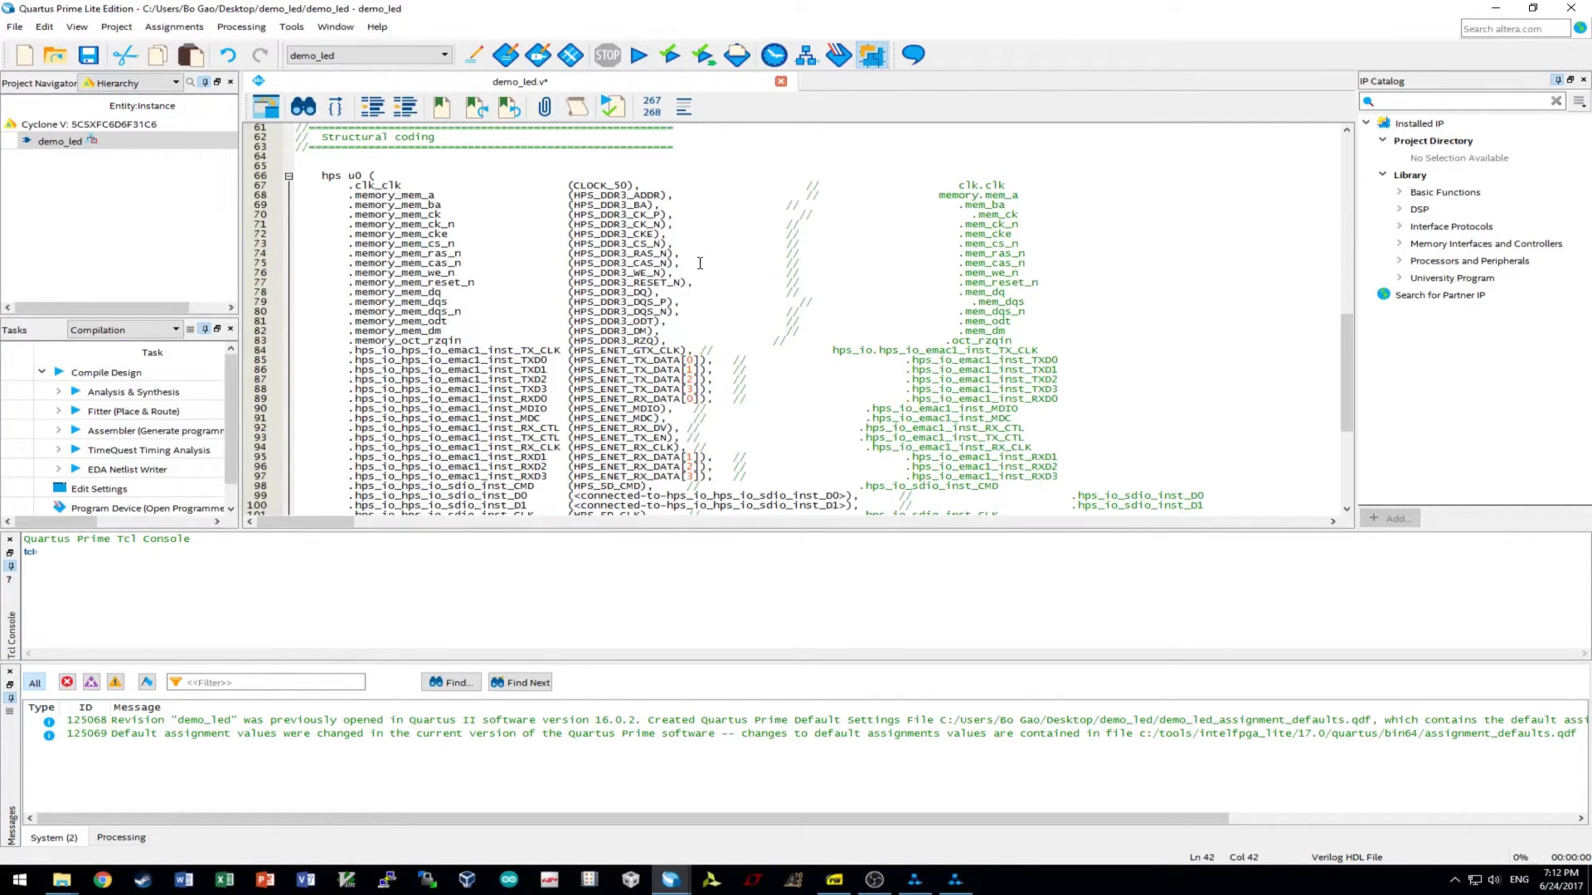
pyautogui.moveTo(847, 350); pyautogui.dragTo(573, 351)
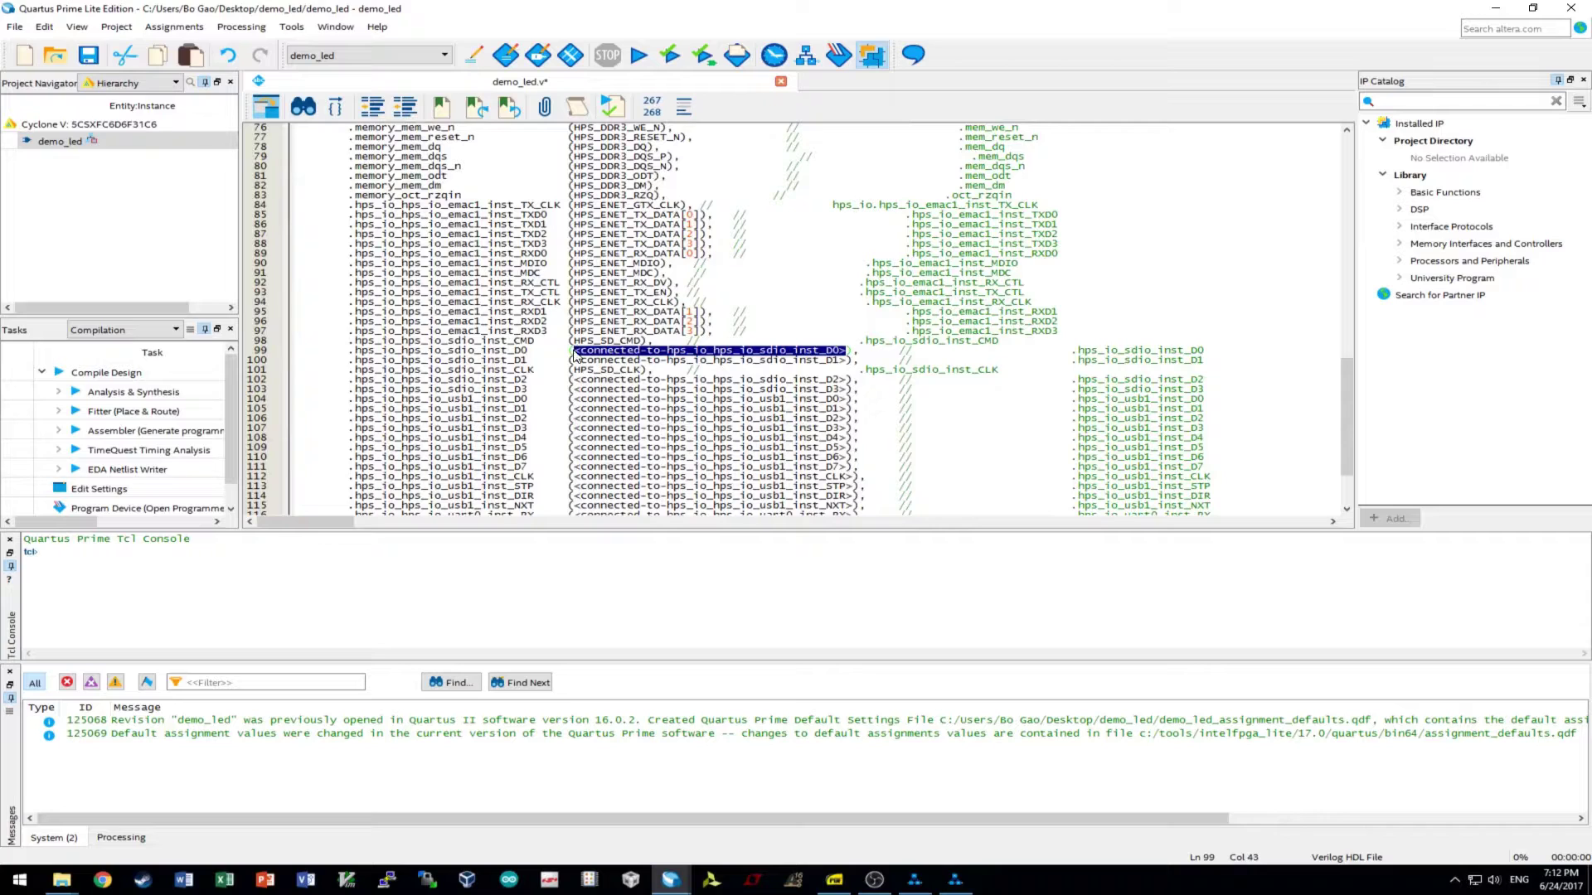
pyautogui.hotkey('ctrl', 'v')
pyautogui.write('[0]')
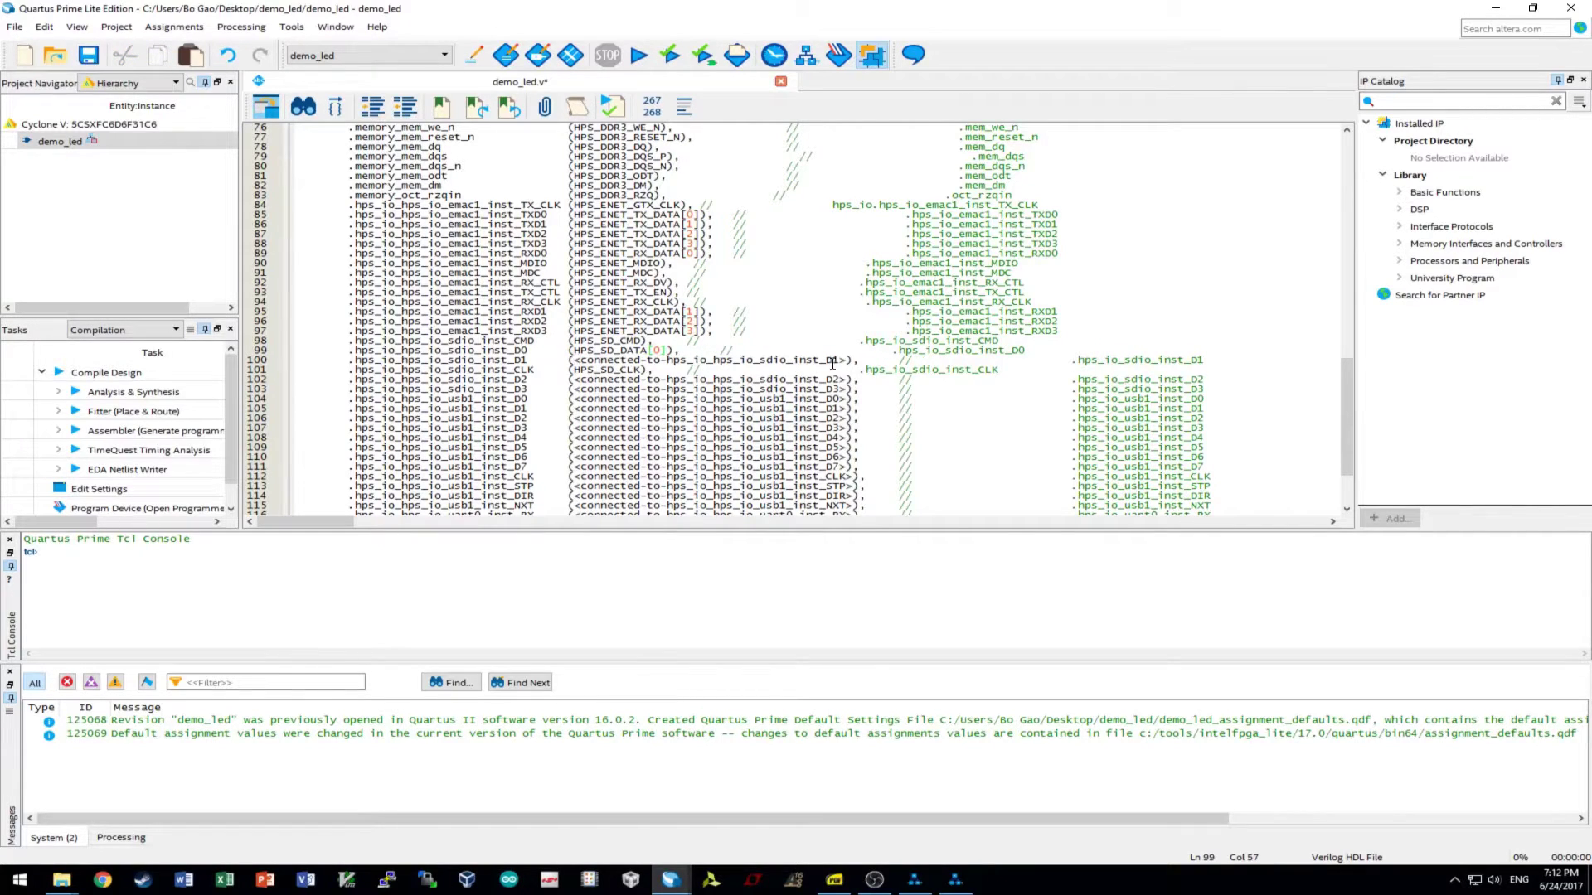
pyautogui.moveTo(848, 360); pyautogui.dragTo(575, 365)
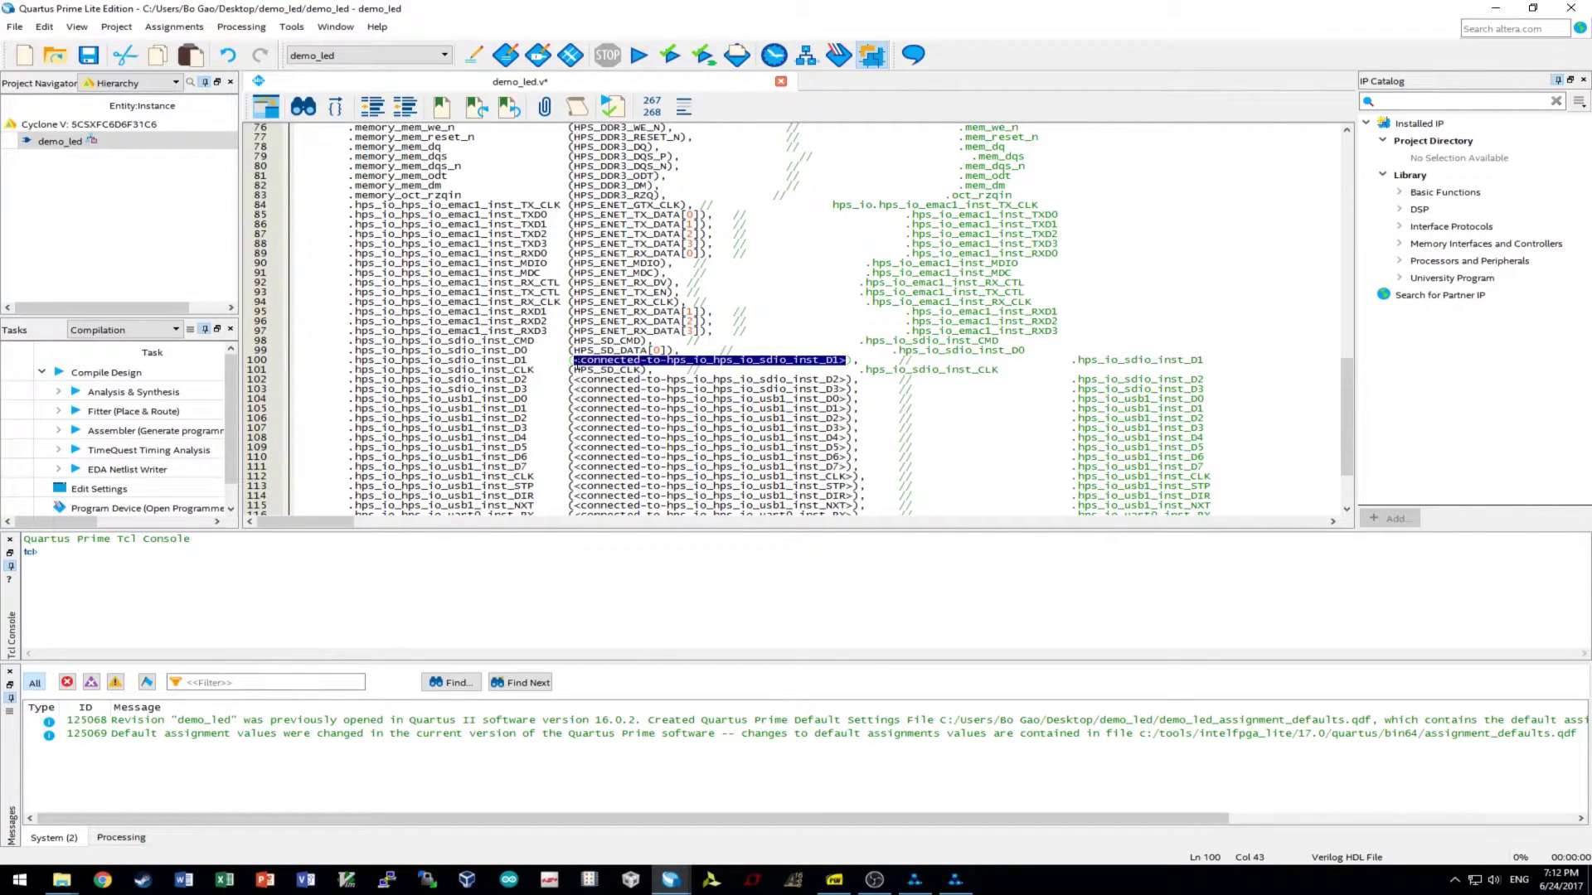
pyautogui.hotkey('ctrl', 'v')
pyautogui.write('[1]')
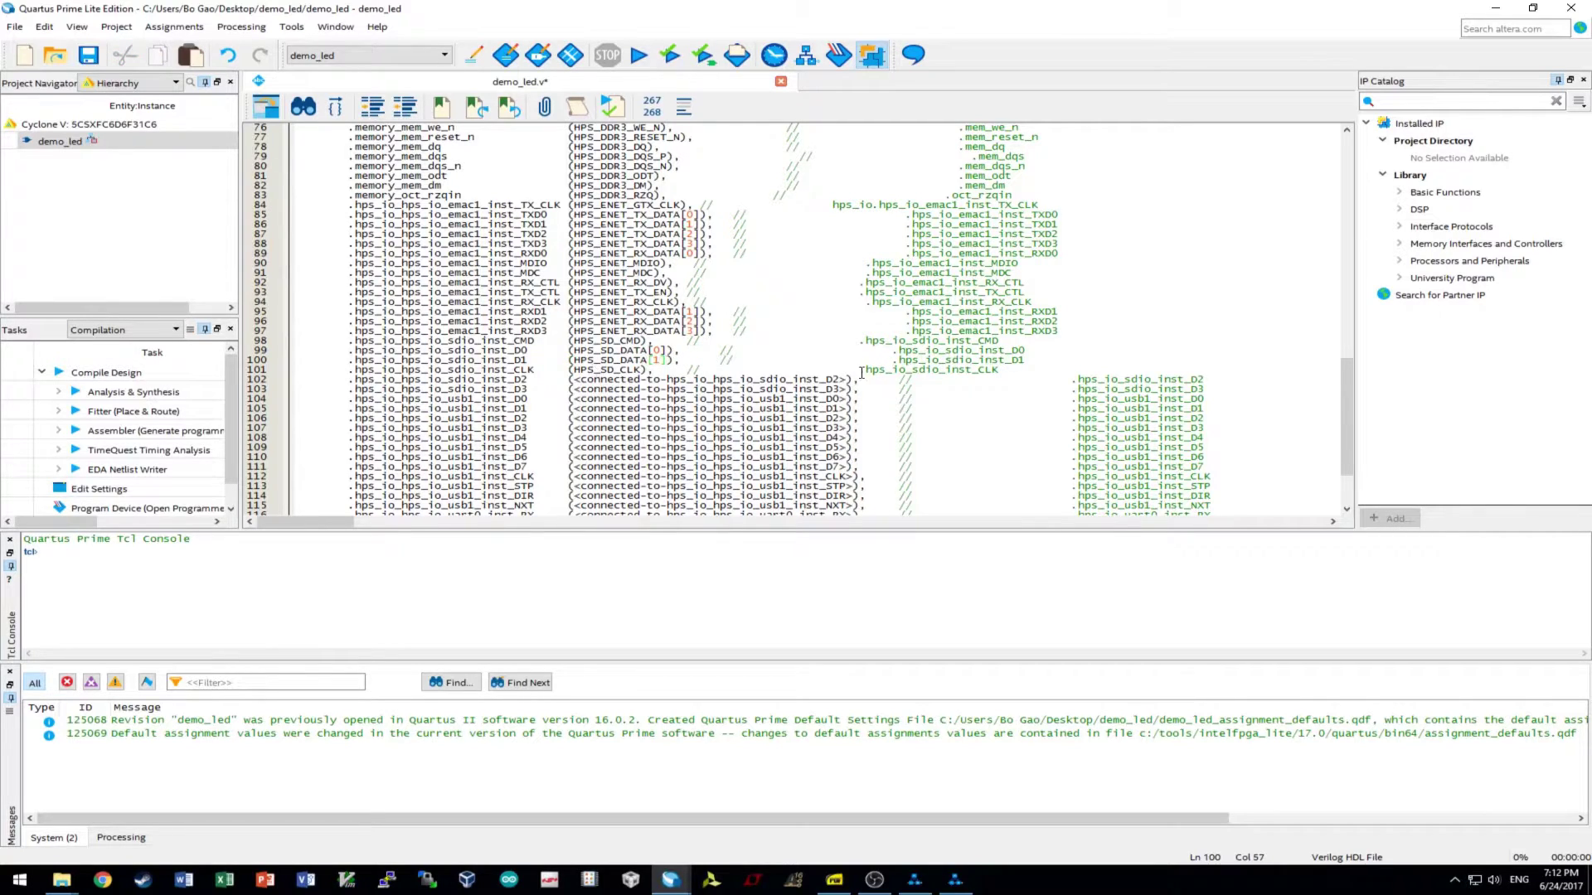
# - Connect sdio D2 and D3 to HPS_SD_DATA[2] and HPS_SD_DATA[3]
pyautogui.moveTo(846, 379); pyautogui.dragTo(574, 382)
pyautogui.hotkey('ctrl', 'v')
pyautogui.write('[2]')
pyautogui.moveTo(847, 390); pyautogui.dragTo(573, 388)
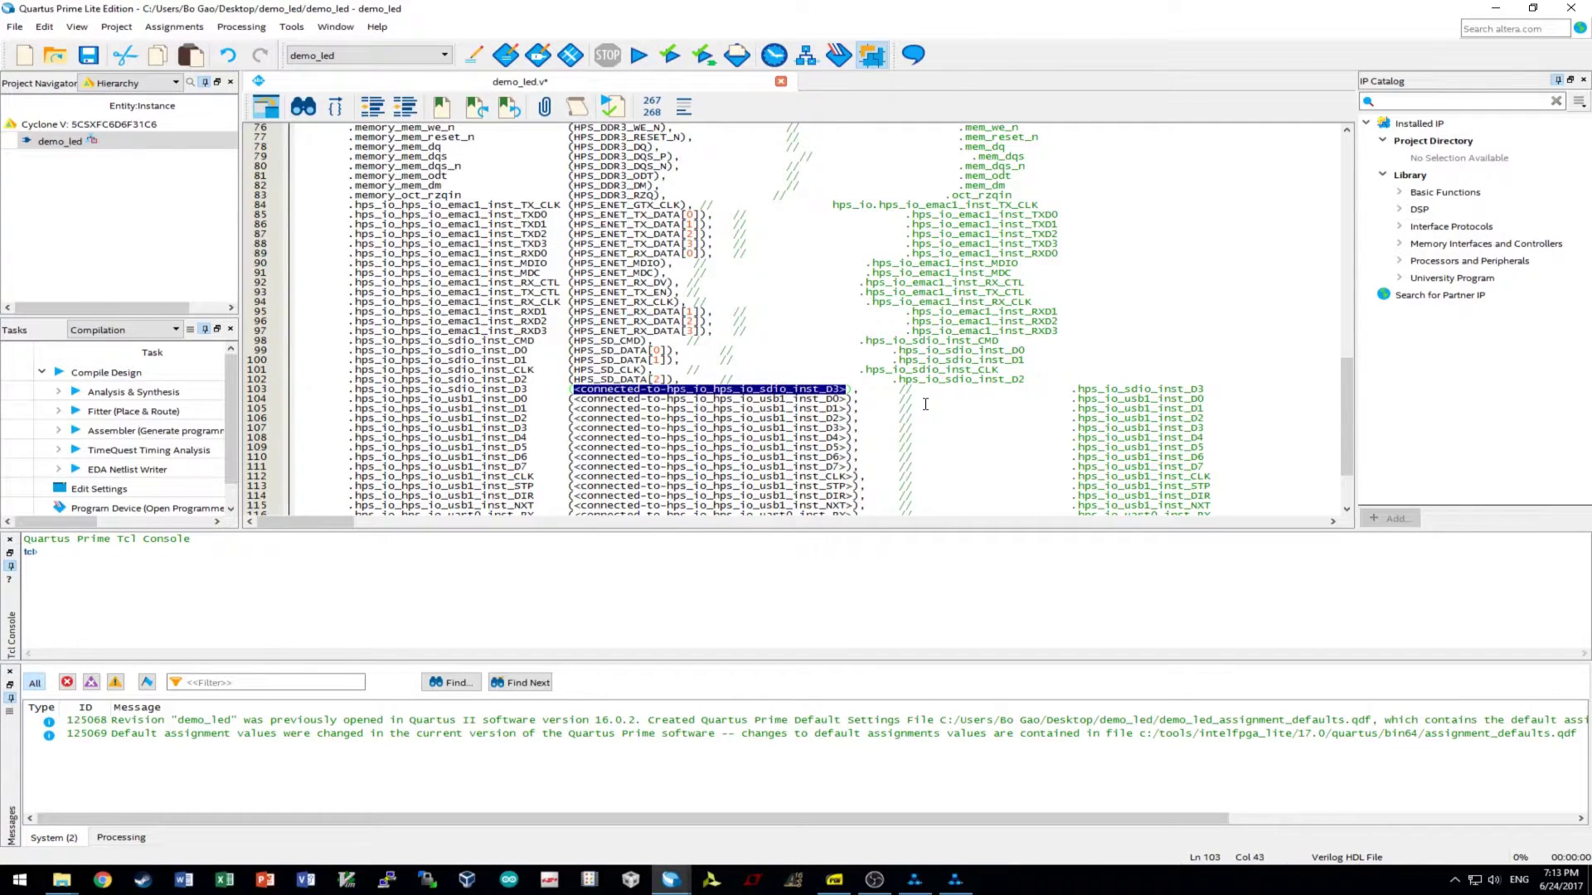
pyautogui.hotkey('ctrl', 'v')
pyautogui.write('[3]')
pyautogui.scroll(-3, 920, 405)
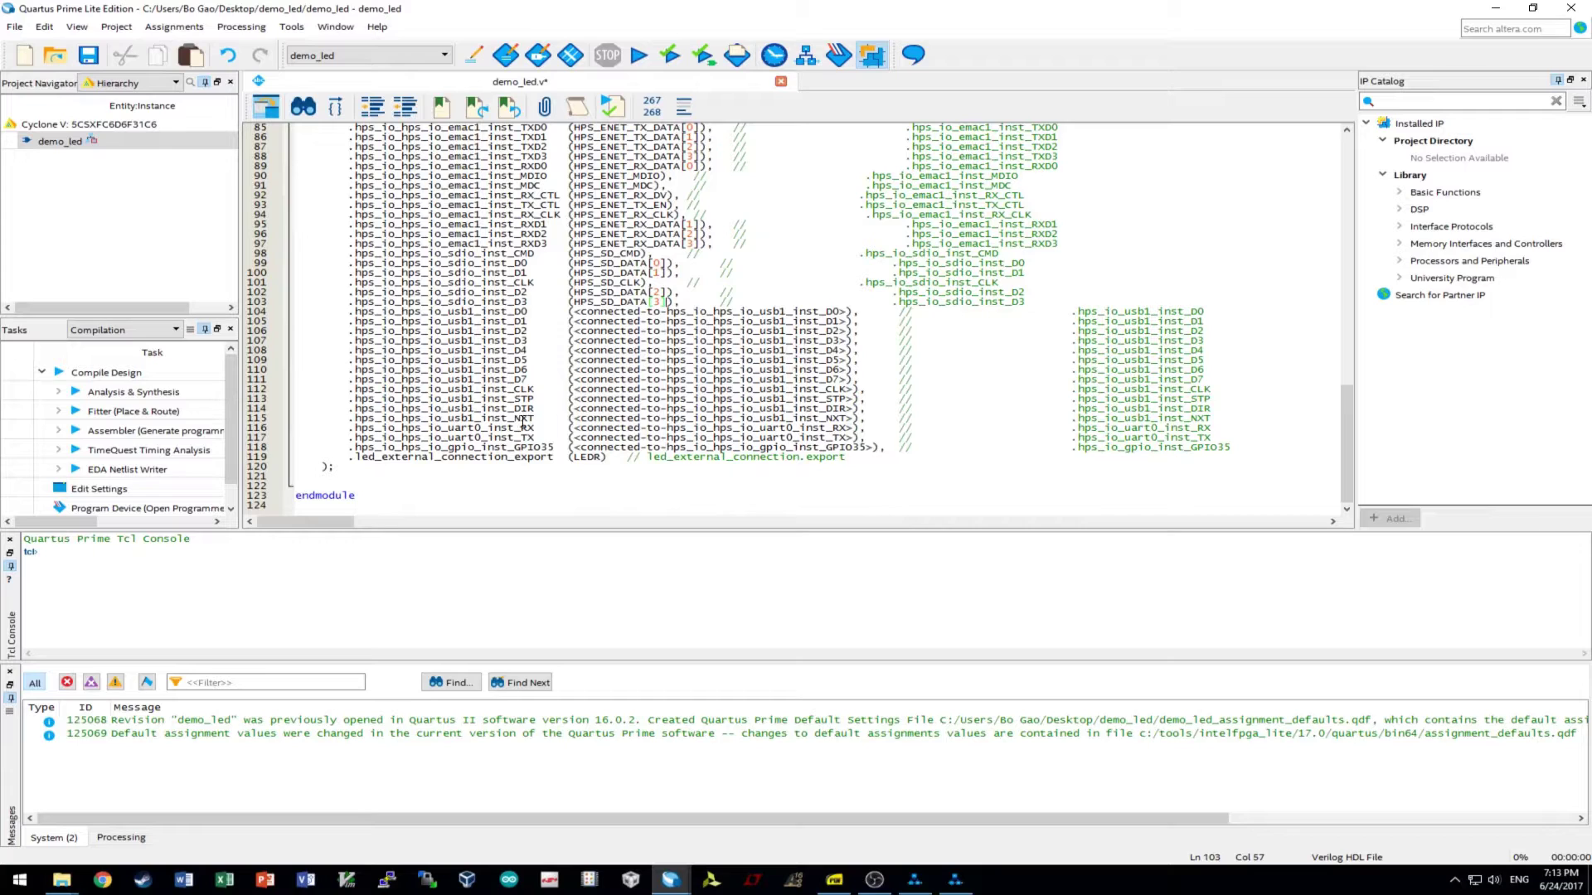
pyautogui.scroll(20, 679, 421)
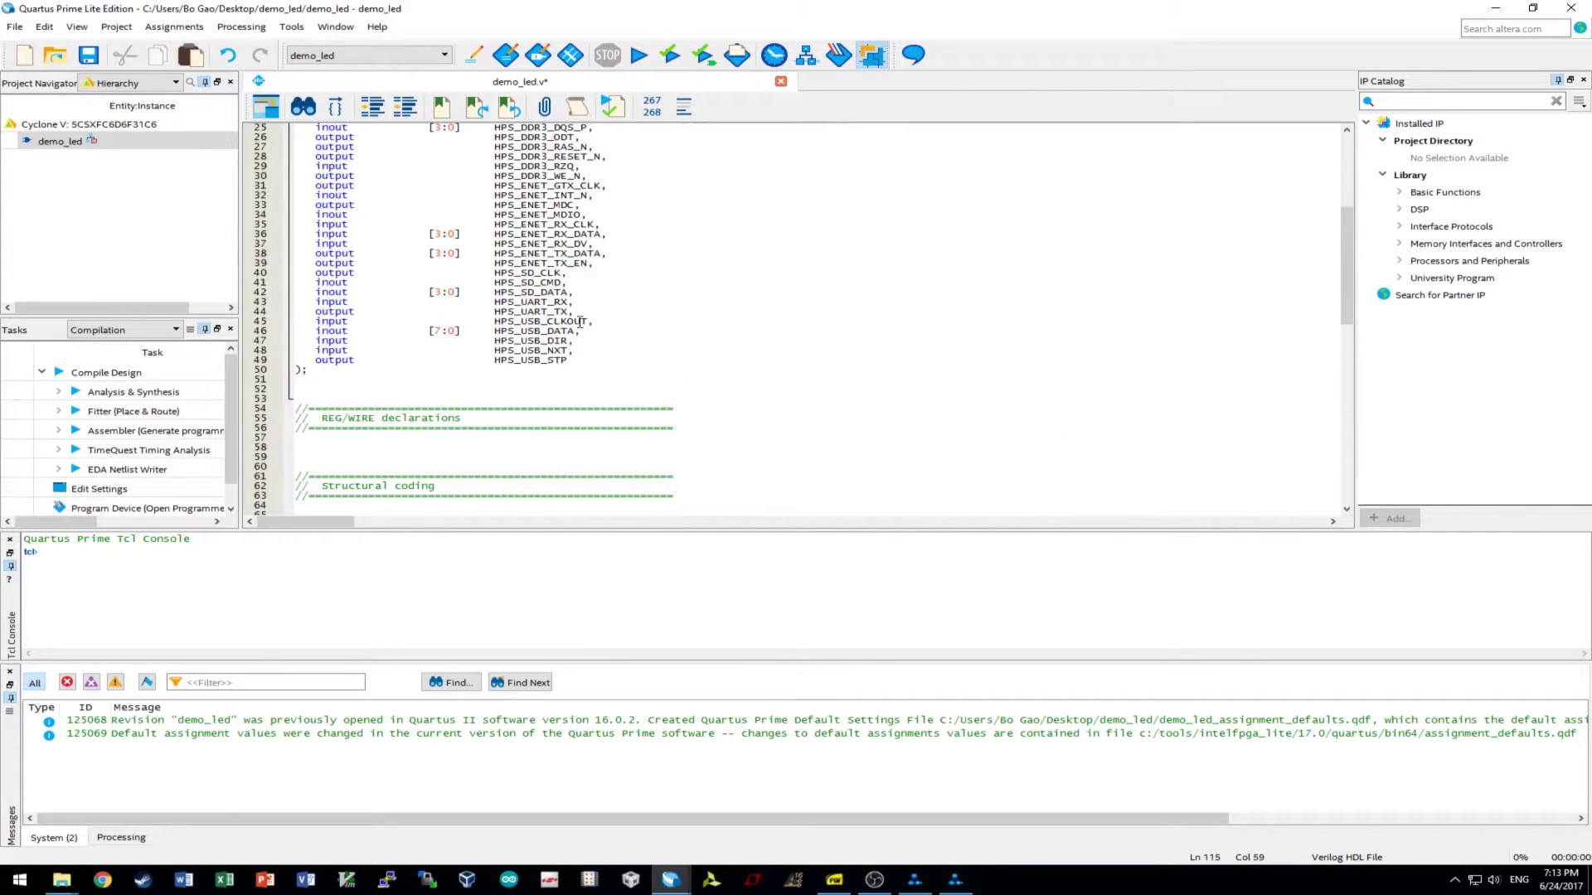
# - Connect uart0 RX to HPS_UART_RX and TX to HPS_UART_TX on lines 116–117
pyautogui.moveTo(494, 303); pyautogui.dragTo(570, 305)
pyautogui.hotkey('ctrl', 'c')
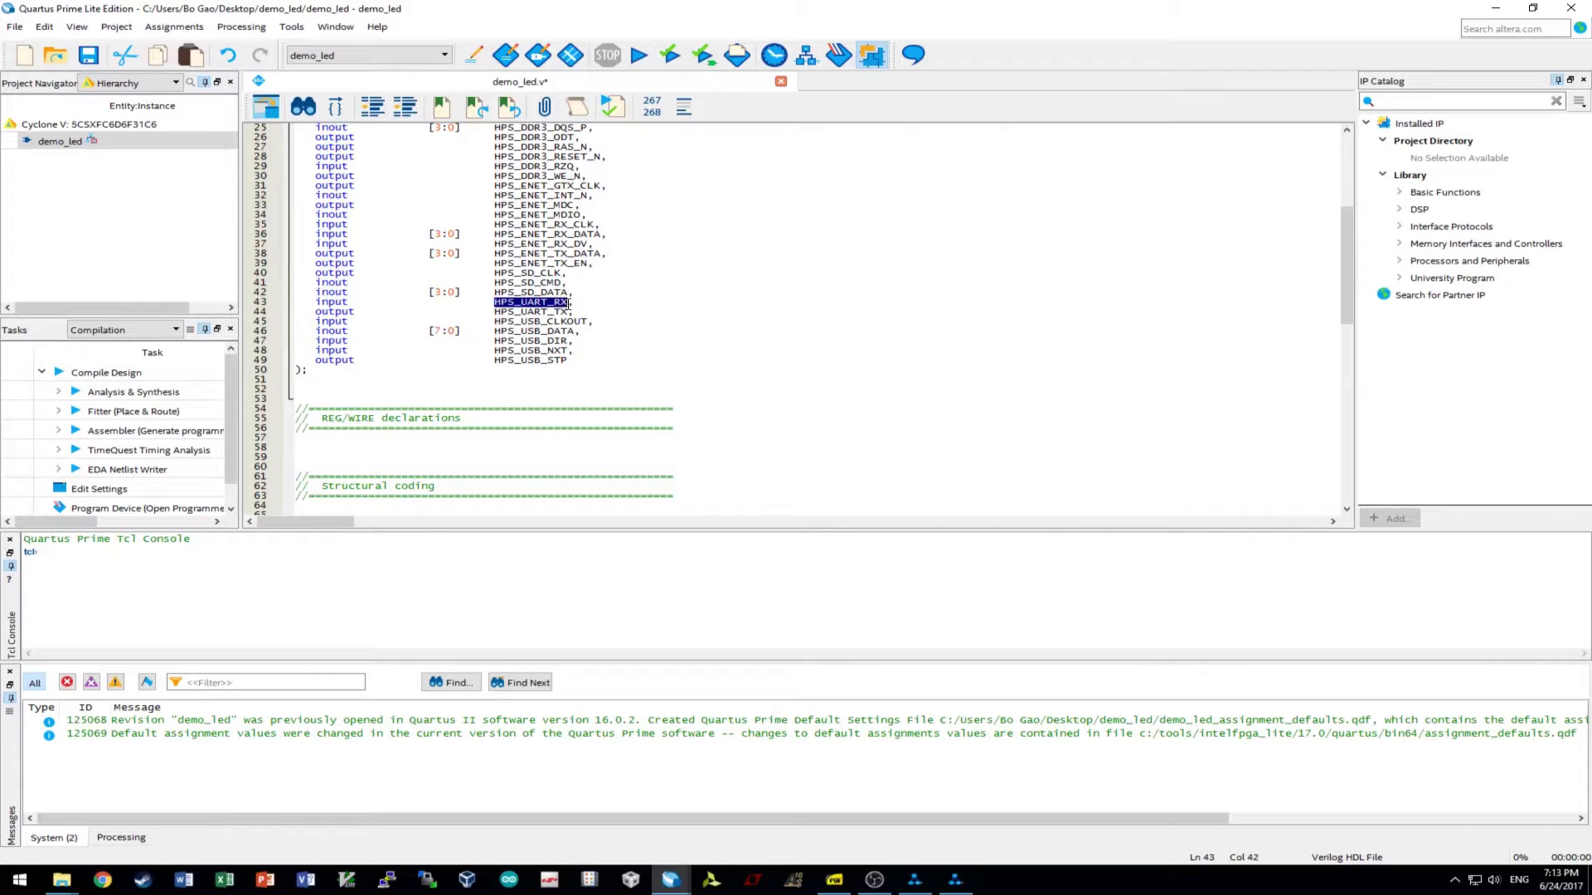
pyautogui.scroll(-20, 592, 315)
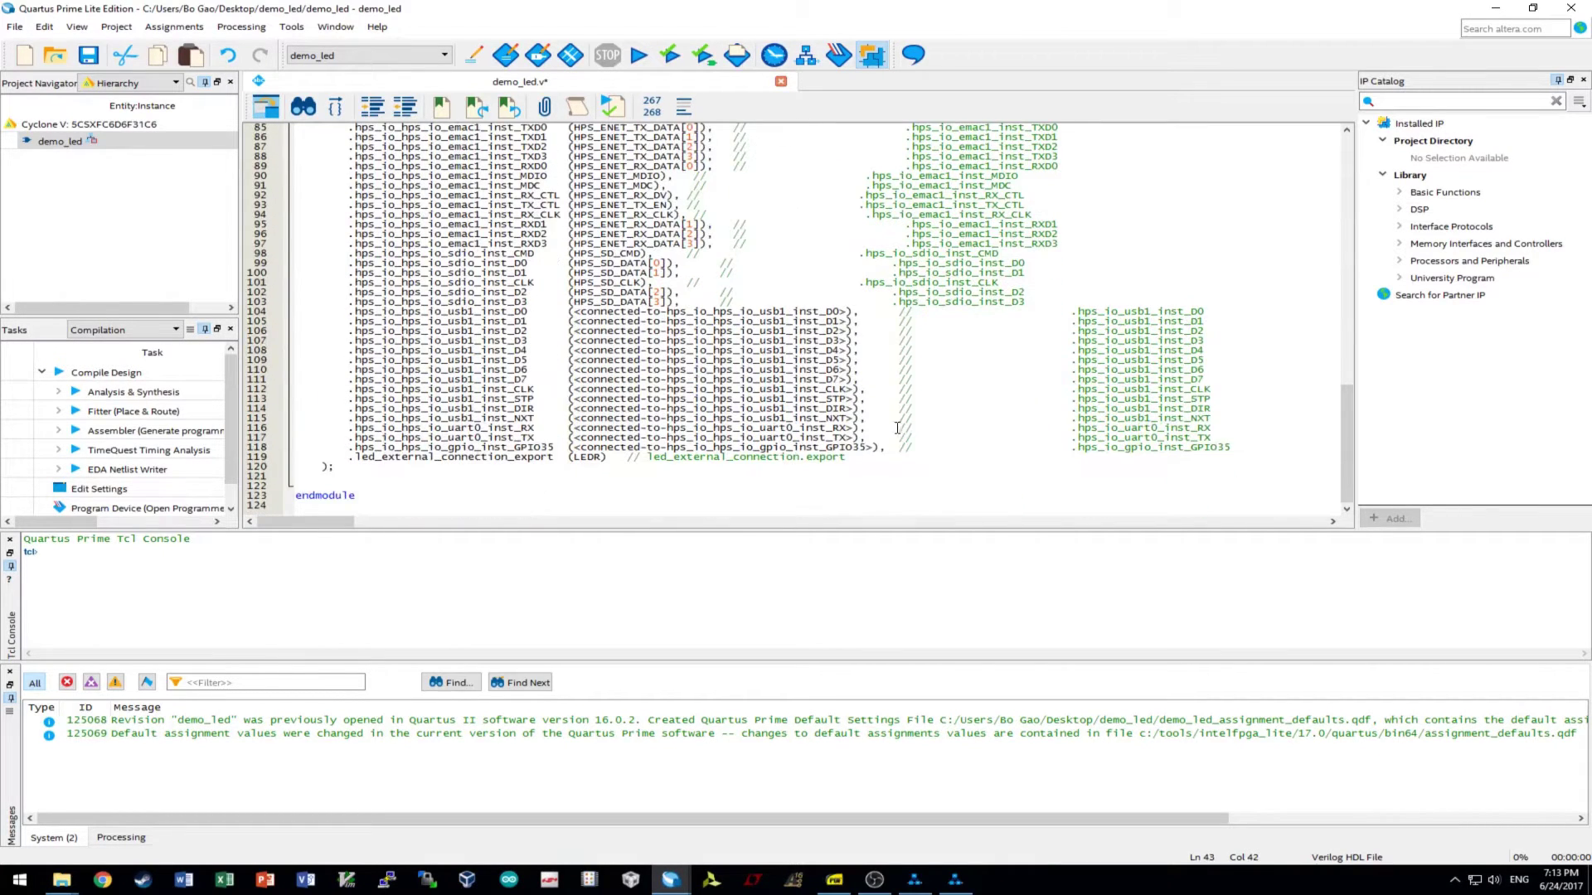
pyautogui.moveTo(856, 431); pyautogui.dragTo(572, 431)
pyautogui.hotkey('ctrl', 'v')
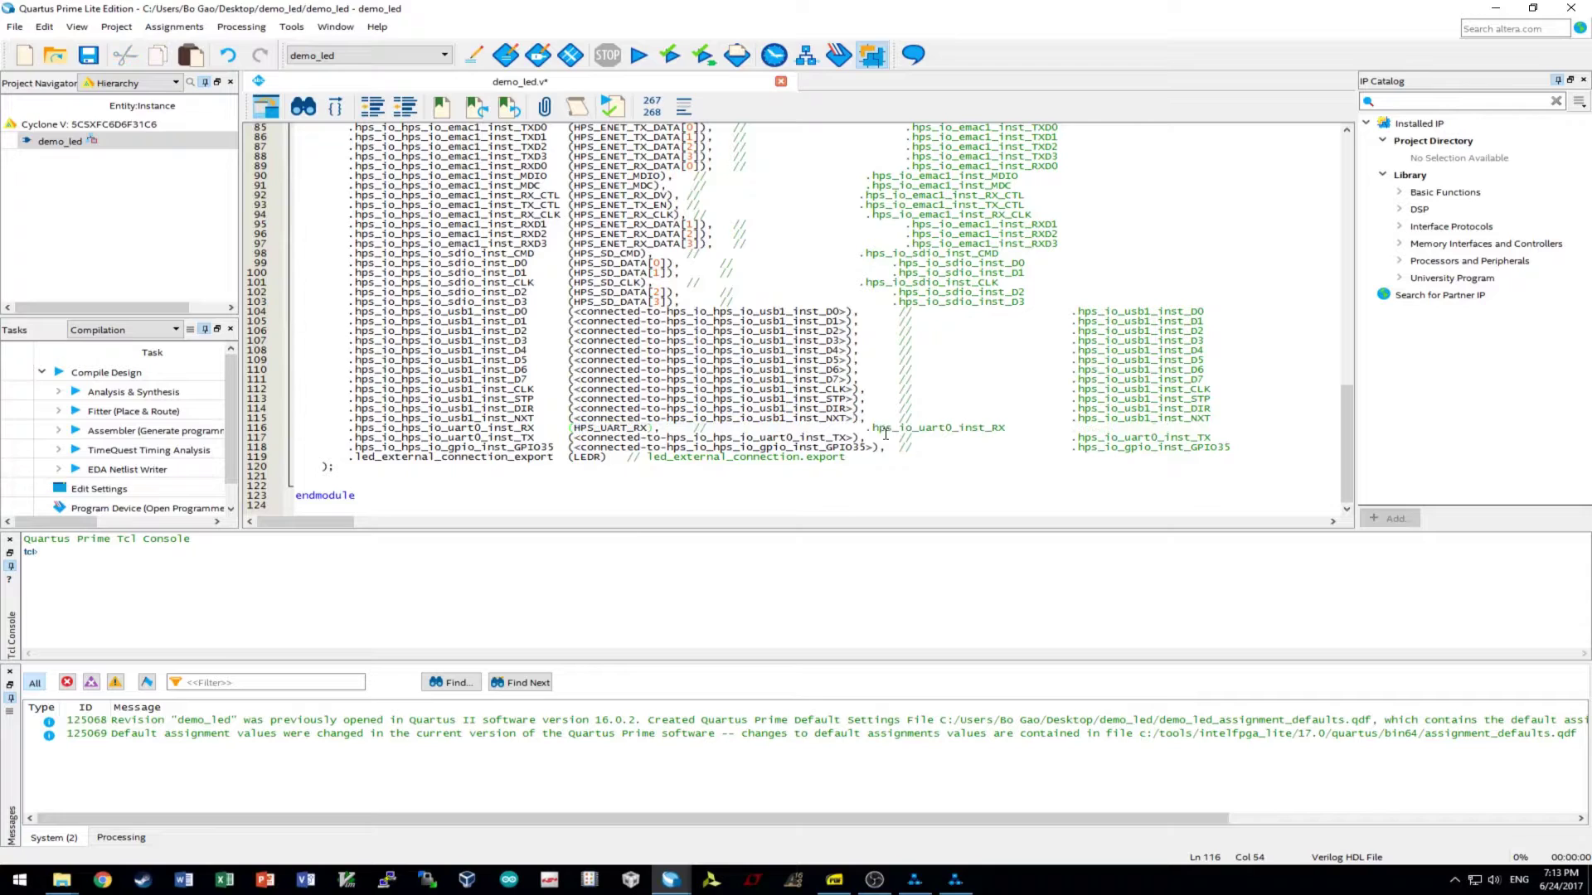
pyautogui.moveTo(856, 437); pyautogui.dragTo(570, 437)
pyautogui.hotkey('ctrl', 'v')
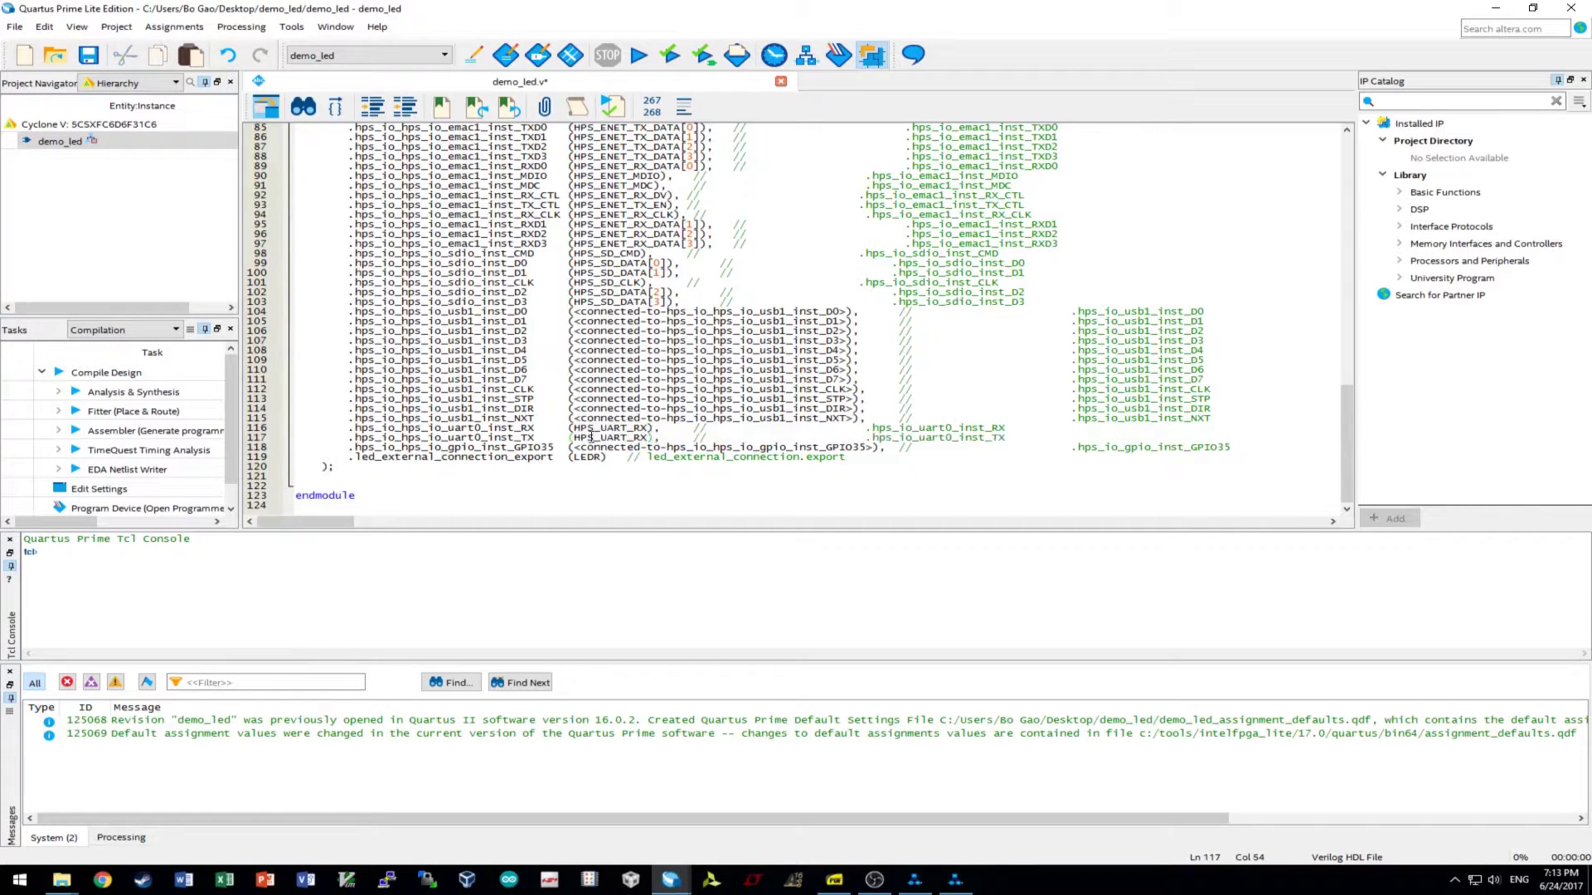
pyautogui.click(645, 436)
pyautogui.press('BackSpace')
pyautogui.write('T')
# - Replace the GPIO35 placeholder on line 118 with HPS_ENET_INT_N
pyautogui.scroll(20, 606, 439)
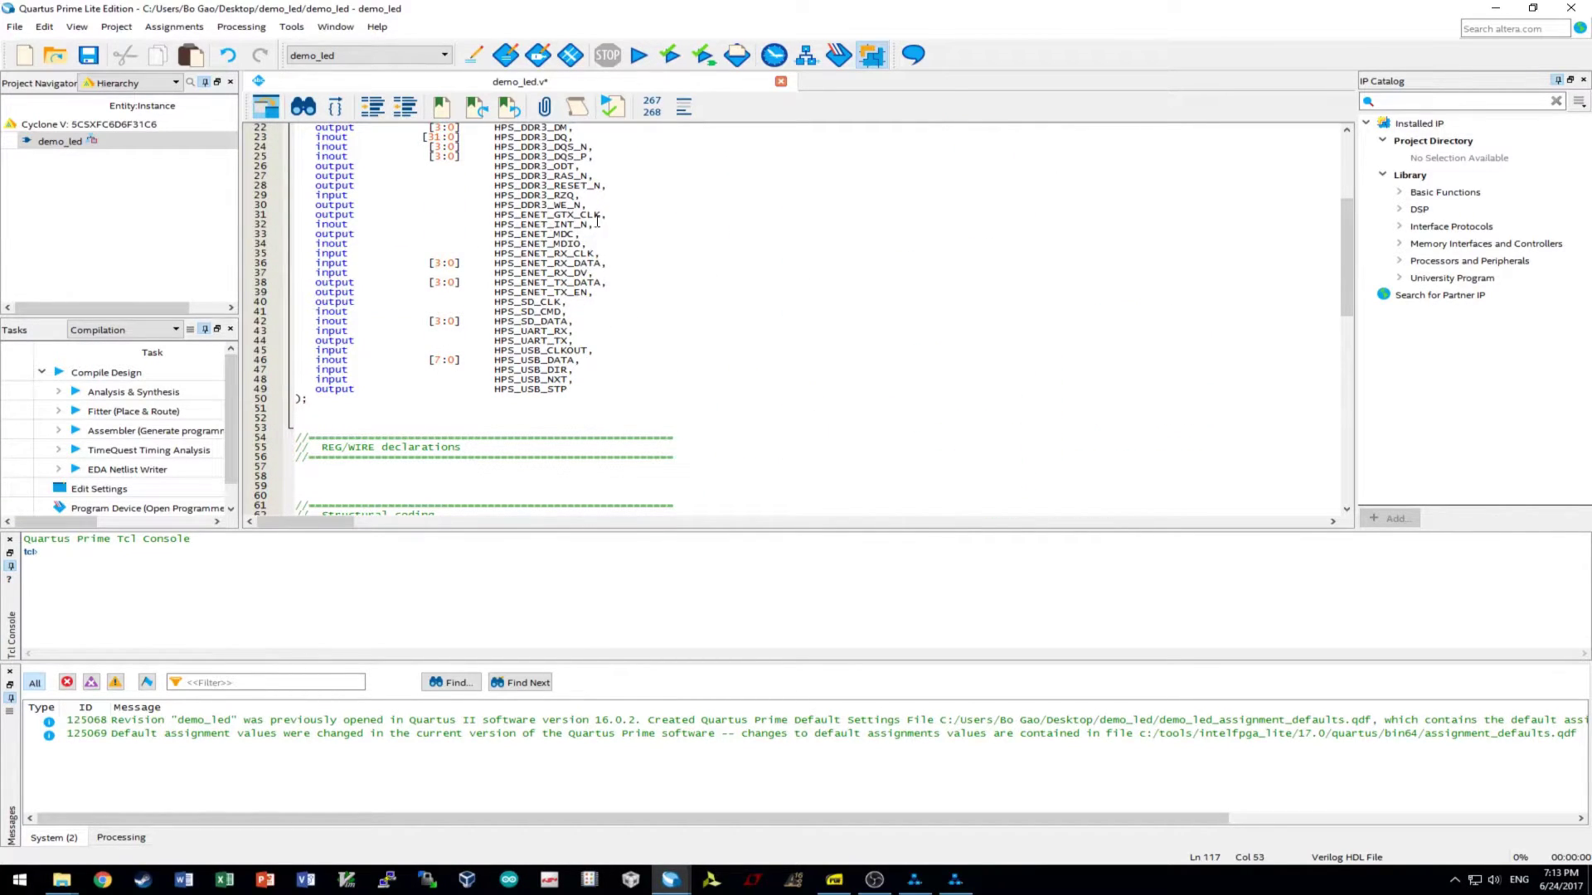
pyautogui.moveTo(587, 225); pyautogui.dragTo(495, 218)
pyautogui.hotkey('ctrl', 'c')
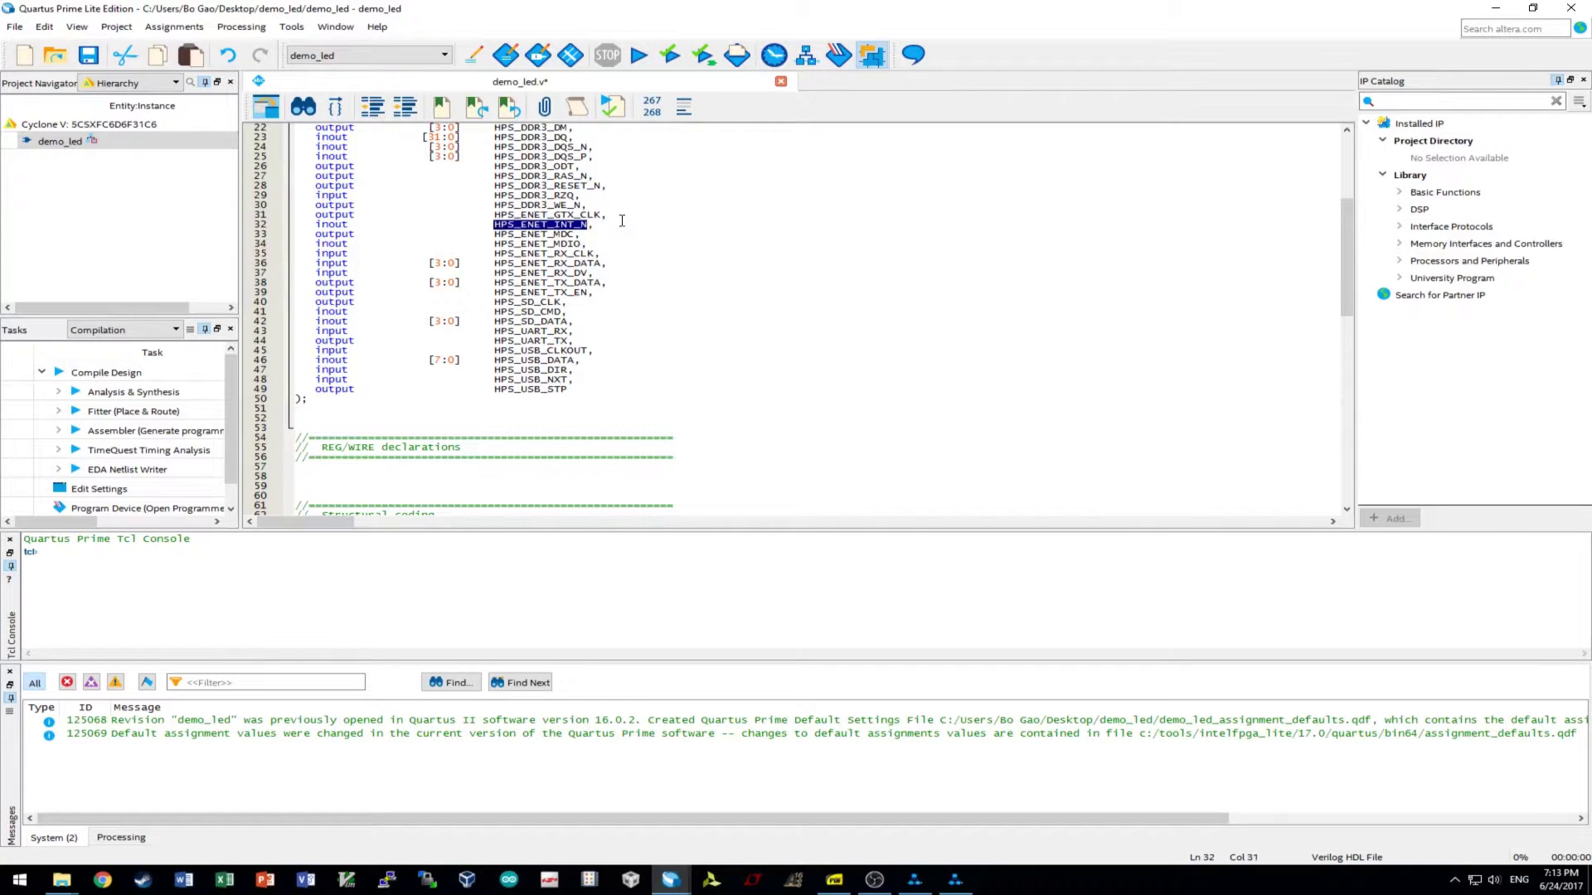
pyautogui.scroll(-20, 865, 480)
pyautogui.moveTo(873, 479); pyautogui.dragTo(579, 480)
pyautogui.hotkey('ctrl', 'v')
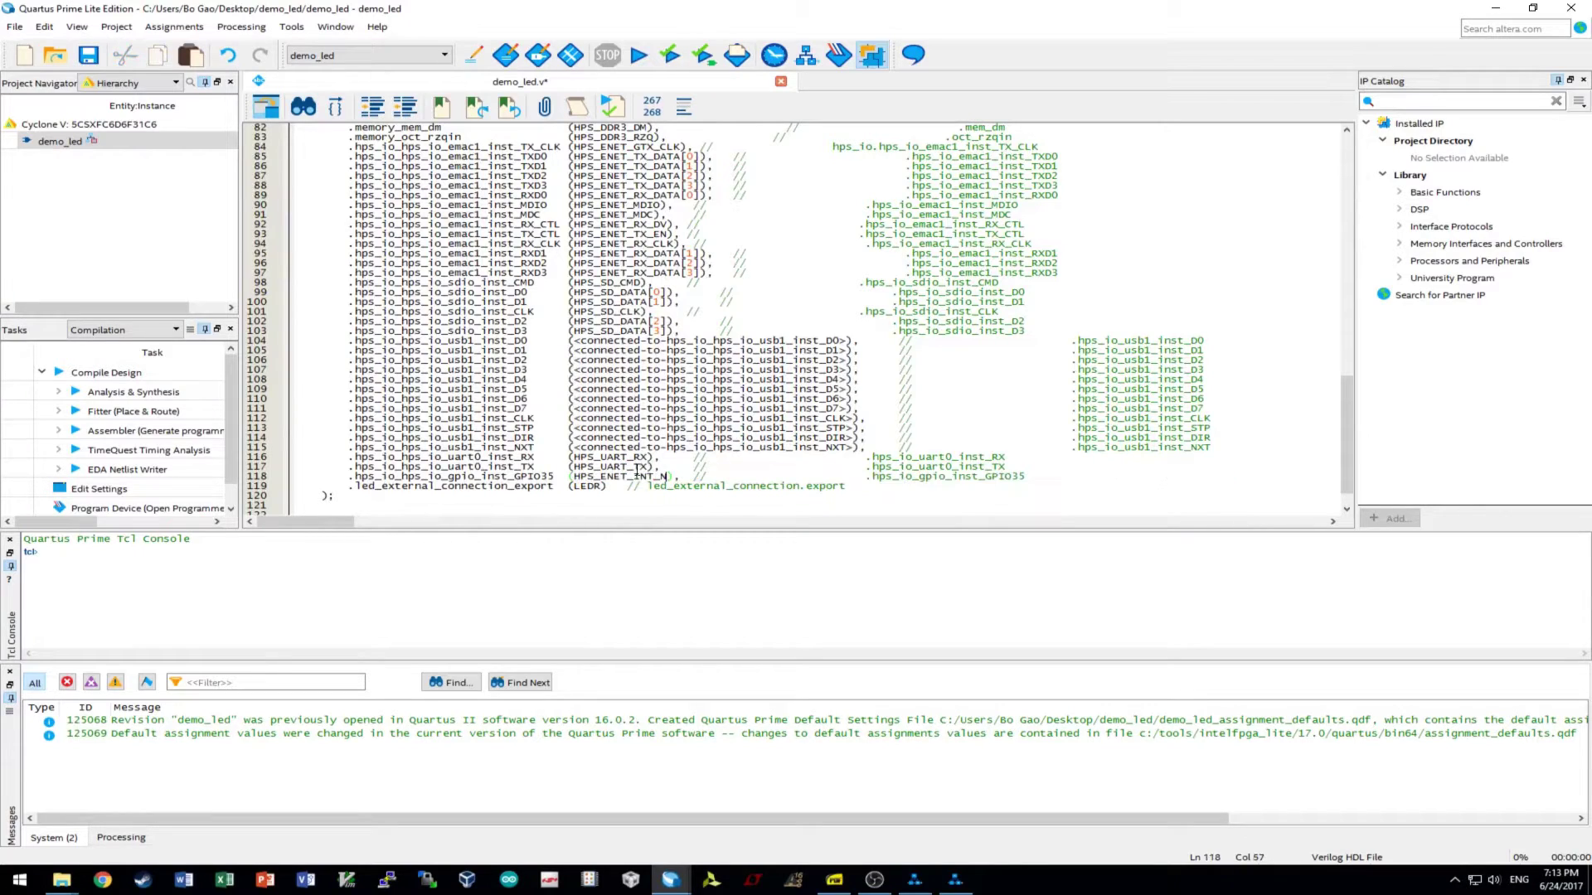
pyautogui.moveTo(349, 472); pyautogui.dragTo(1058, 478)
pyautogui.click(1082, 480)
# - Connect the usb1 STP and NXT ports to HPS_USB_STP and HPS_USB_NXT
pyautogui.scroll(16, 589, 323)
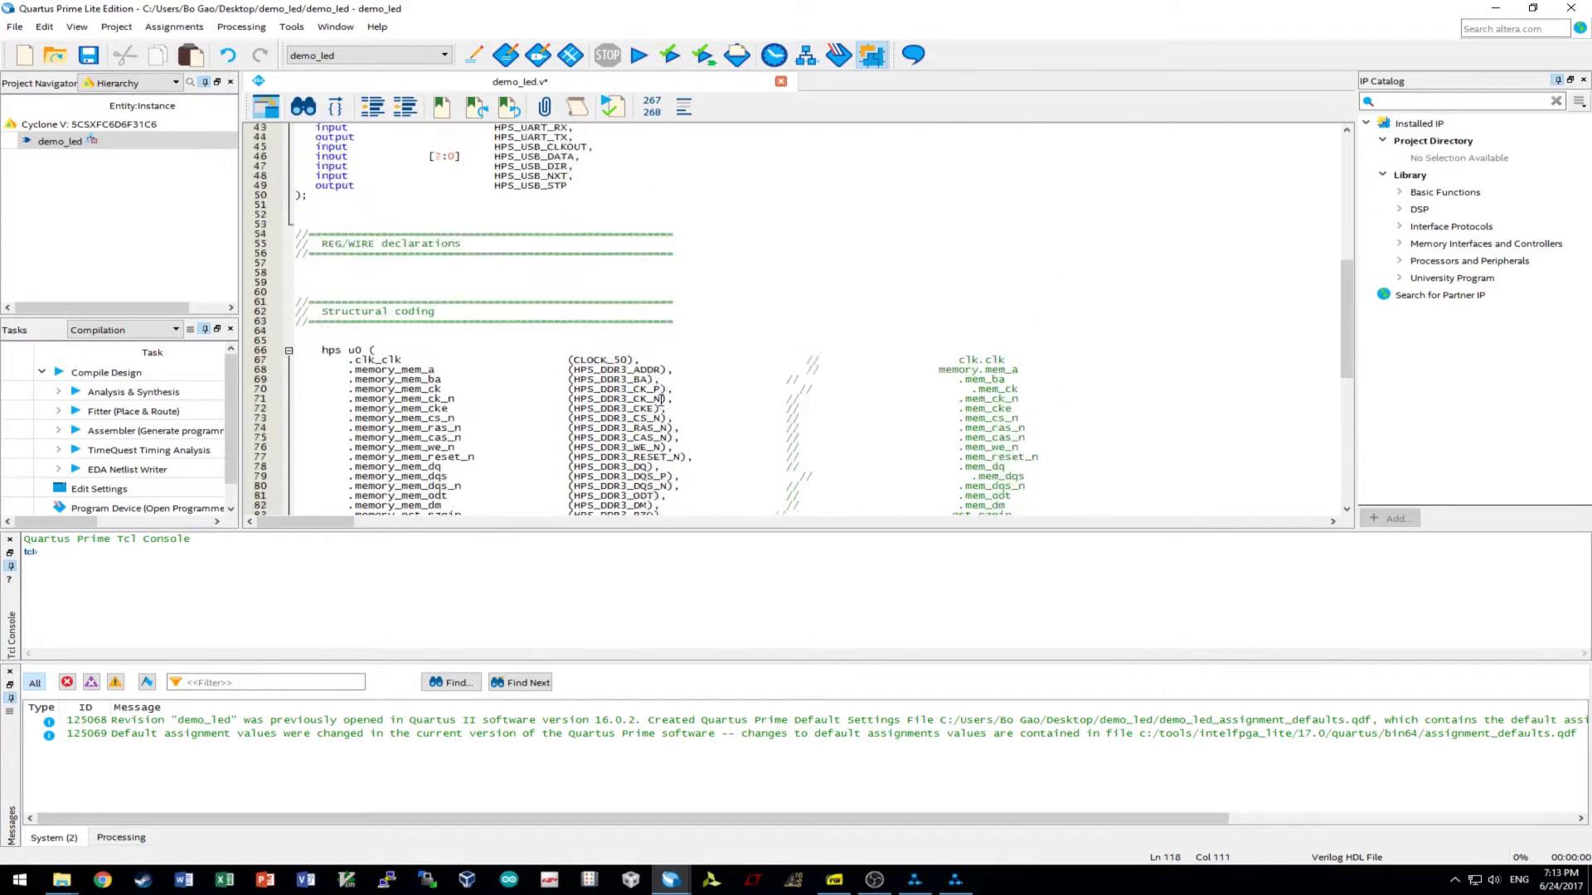
pyautogui.moveTo(492, 272); pyautogui.dragTo(572, 273)
pyautogui.hotkey('ctrl', 'c')
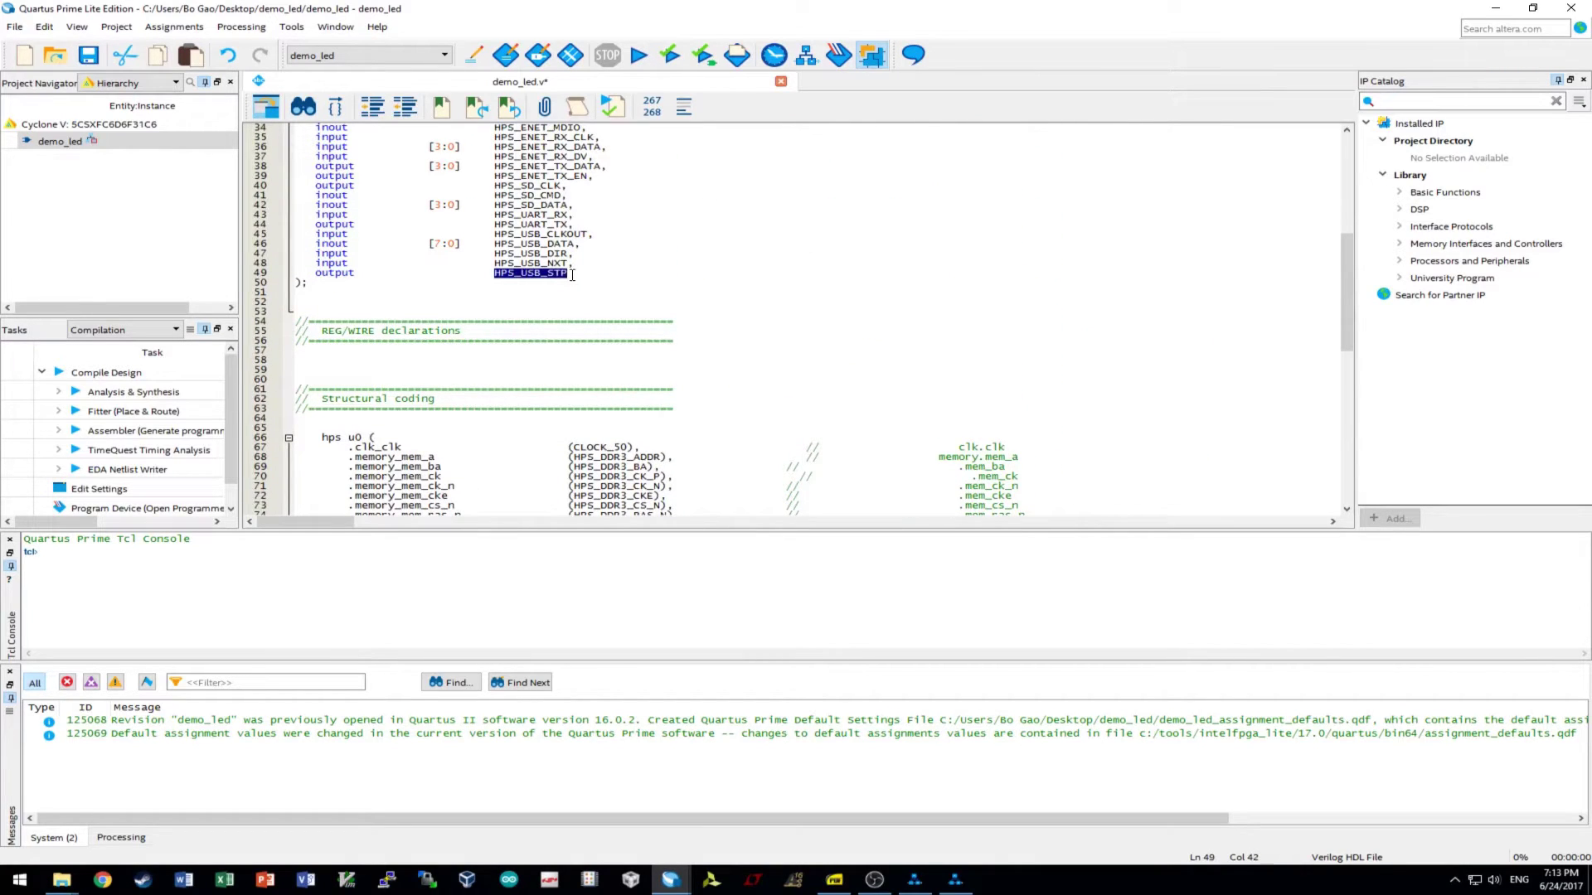
pyautogui.scroll(-8, 614, 340)
pyautogui.scroll(-7, 624, 353)
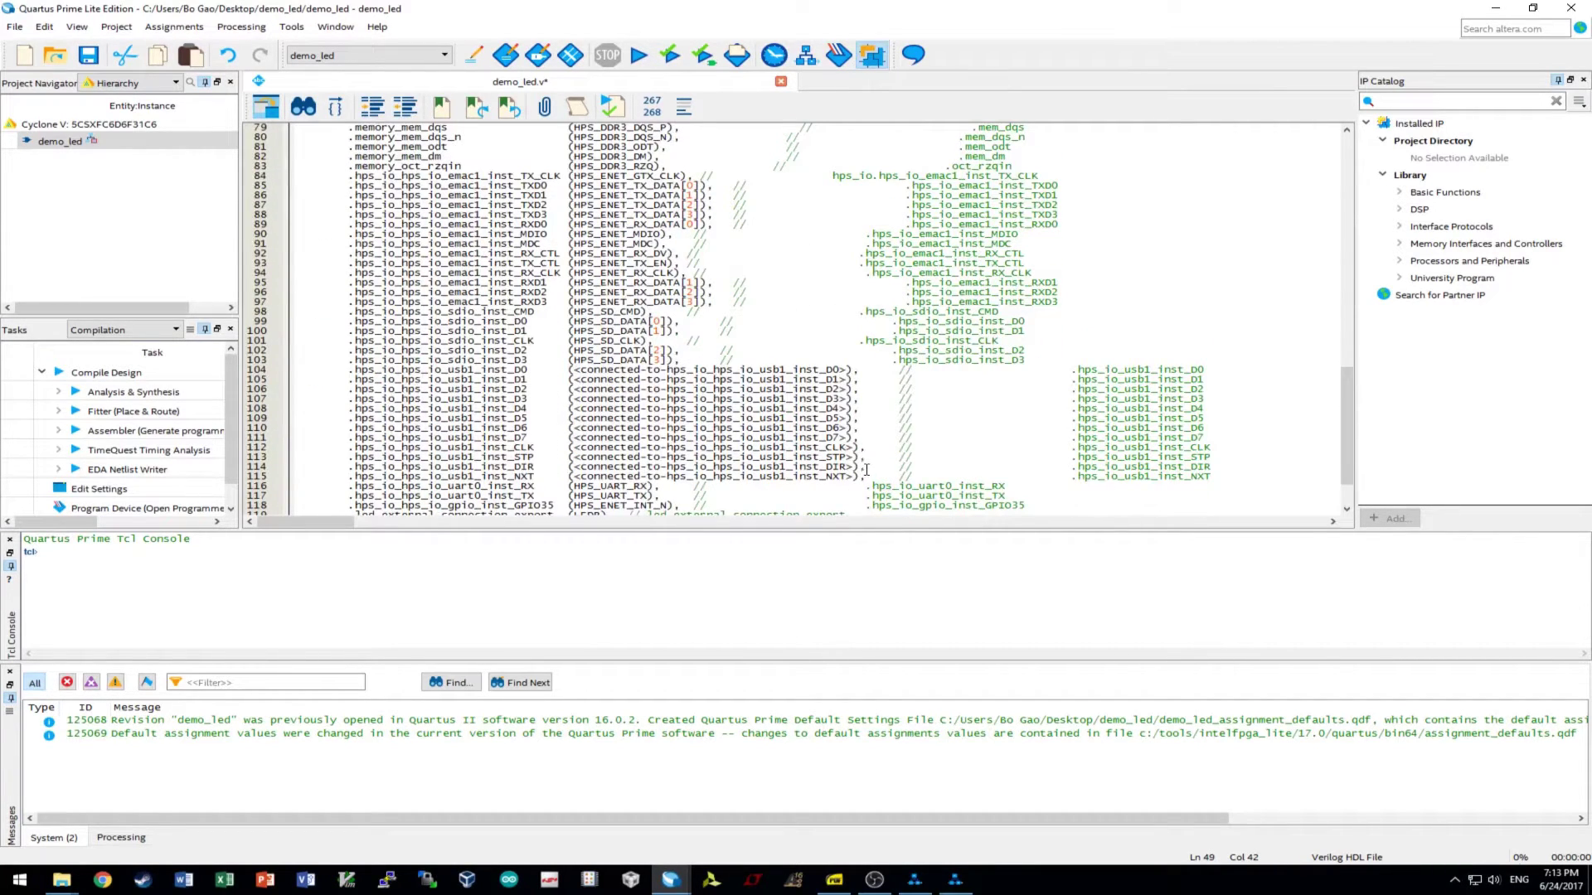
pyautogui.moveTo(854, 457); pyautogui.dragTo(571, 457)
pyautogui.hotkey('ctrl', 'v')
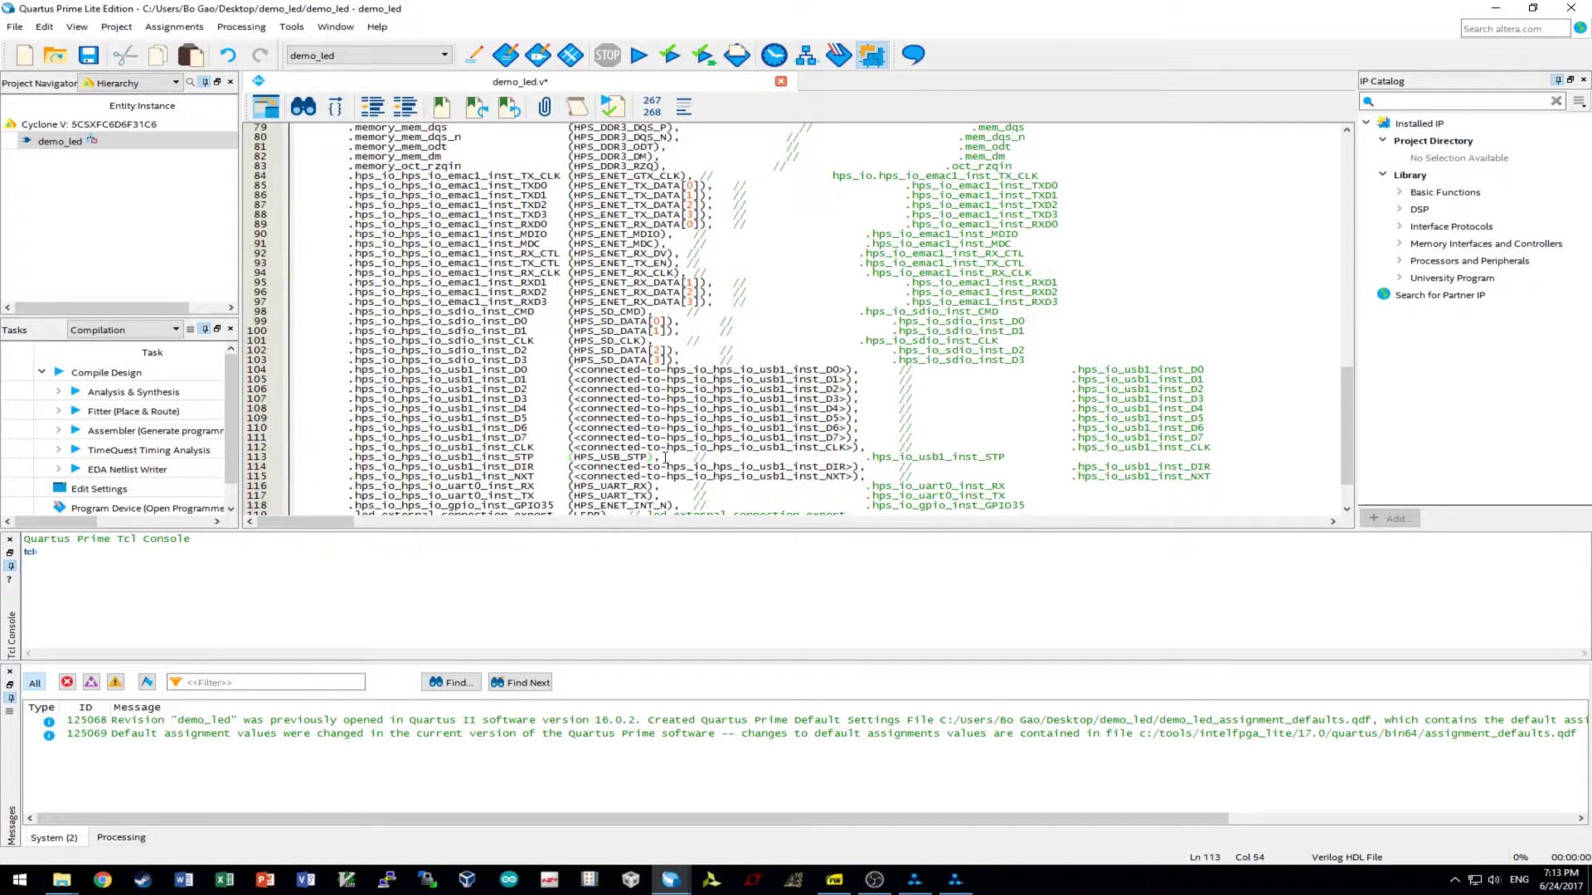
pyautogui.scroll(9, 794, 442)
pyautogui.scroll(7, 607, 266)
pyautogui.moveTo(495, 292); pyautogui.dragTo(566, 292)
pyautogui.hotkey('ctrl', 'c')
pyautogui.scroll(-11, 743, 381)
pyautogui.scroll(-6, 743, 382)
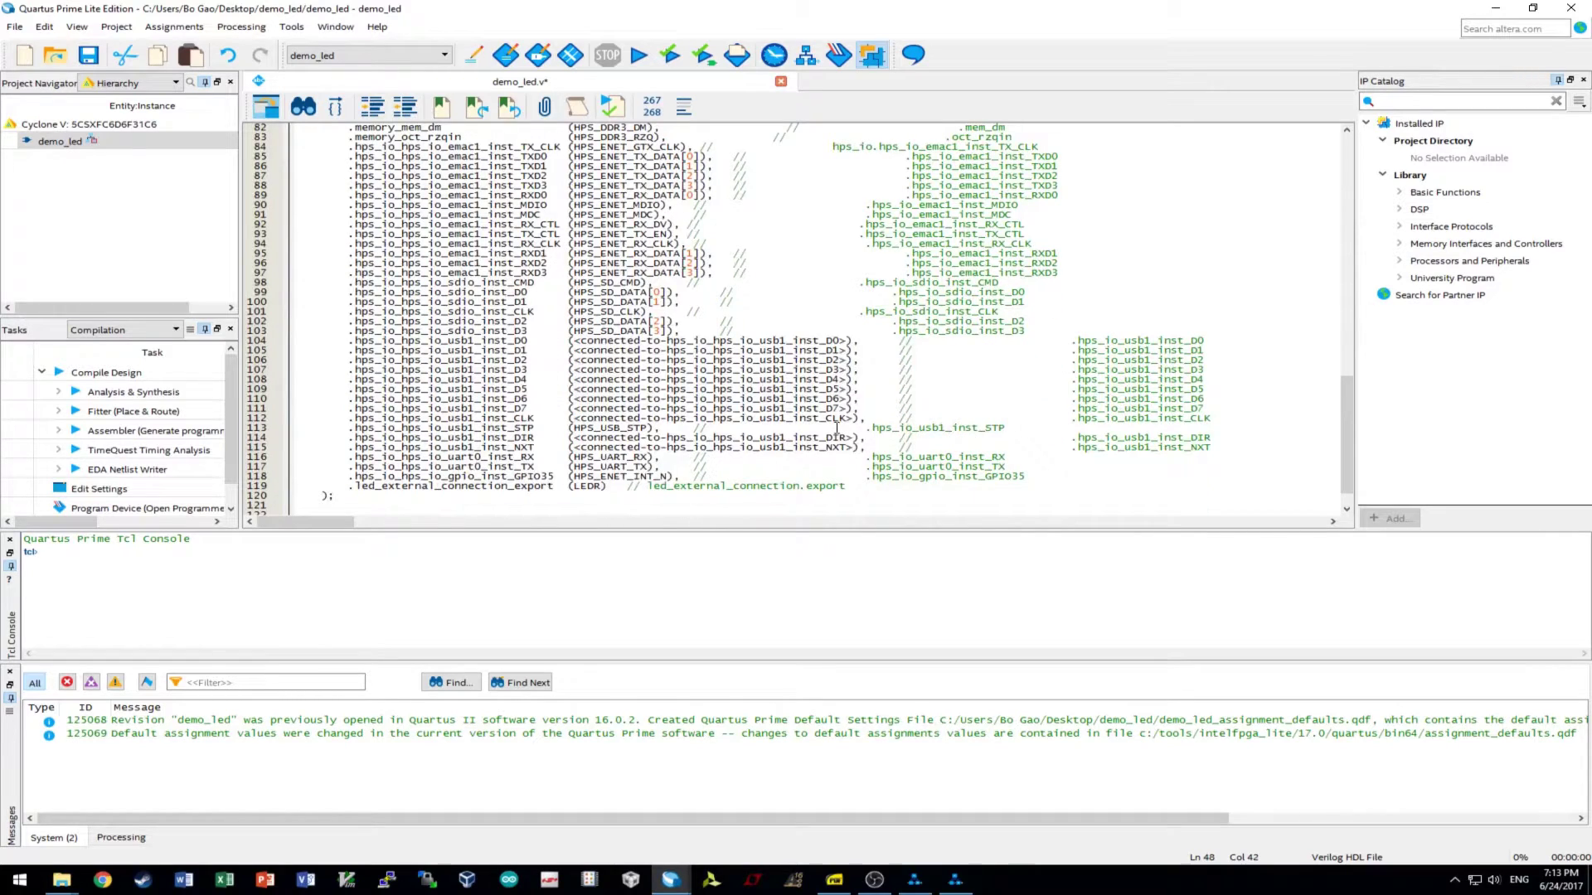
pyautogui.moveTo(851, 448); pyautogui.dragTo(580, 448)
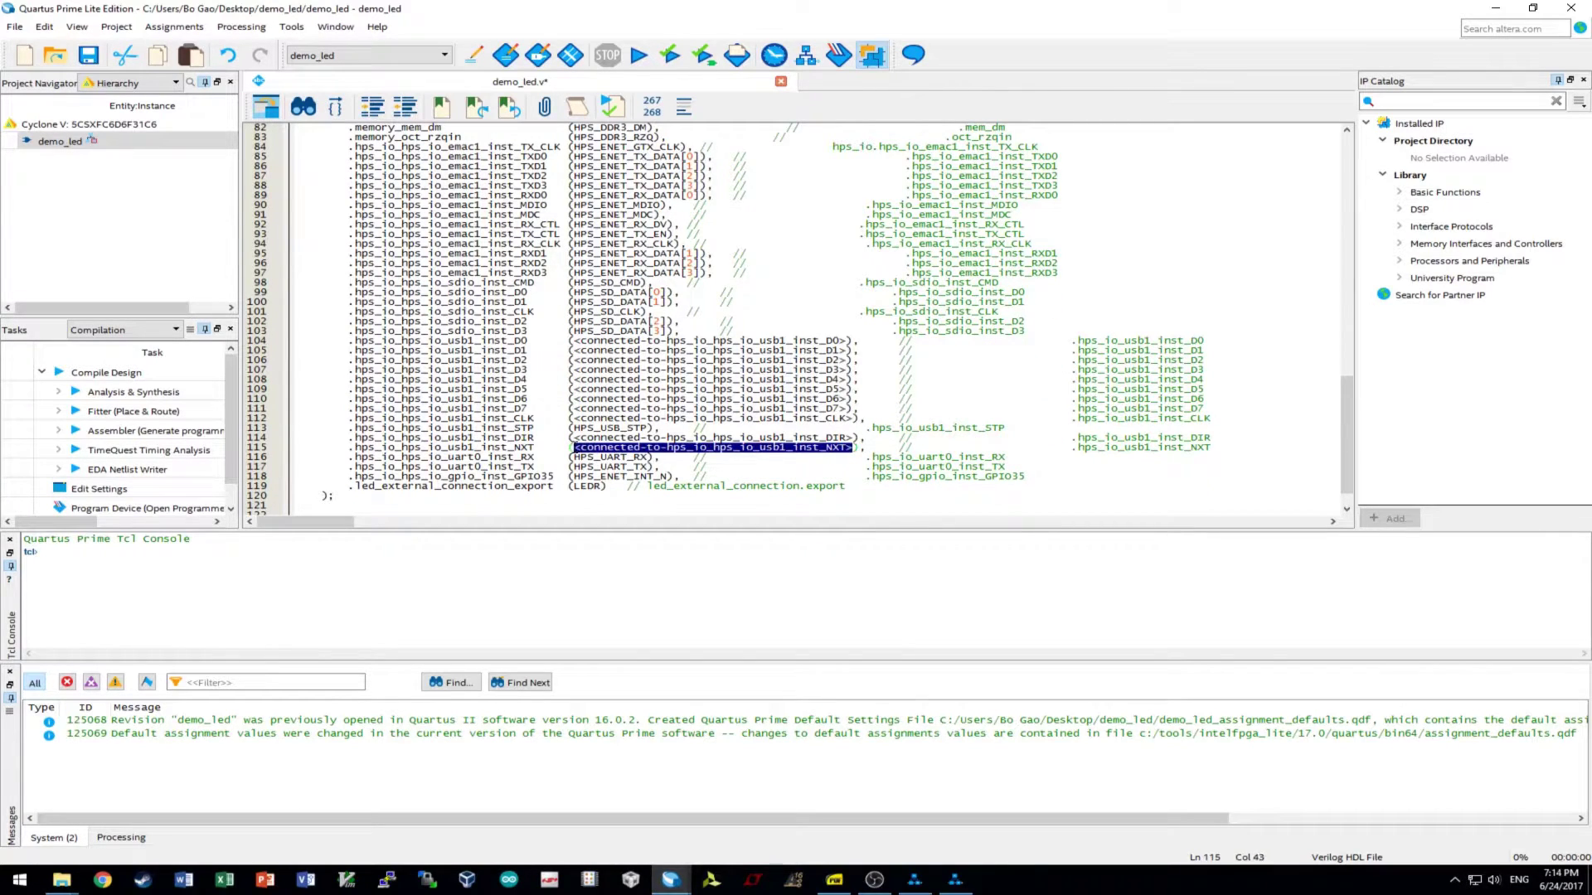
pyautogui.hotkey('ctrl', 'v')
# - Connect usb1 DIR to HPS_USB_DIR and CLK to HPS_USB_CLKOUT
pyautogui.scroll(17, 563, 296)
pyautogui.doubleClick(529, 286)
pyautogui.hotkey('ctrl', 'c')
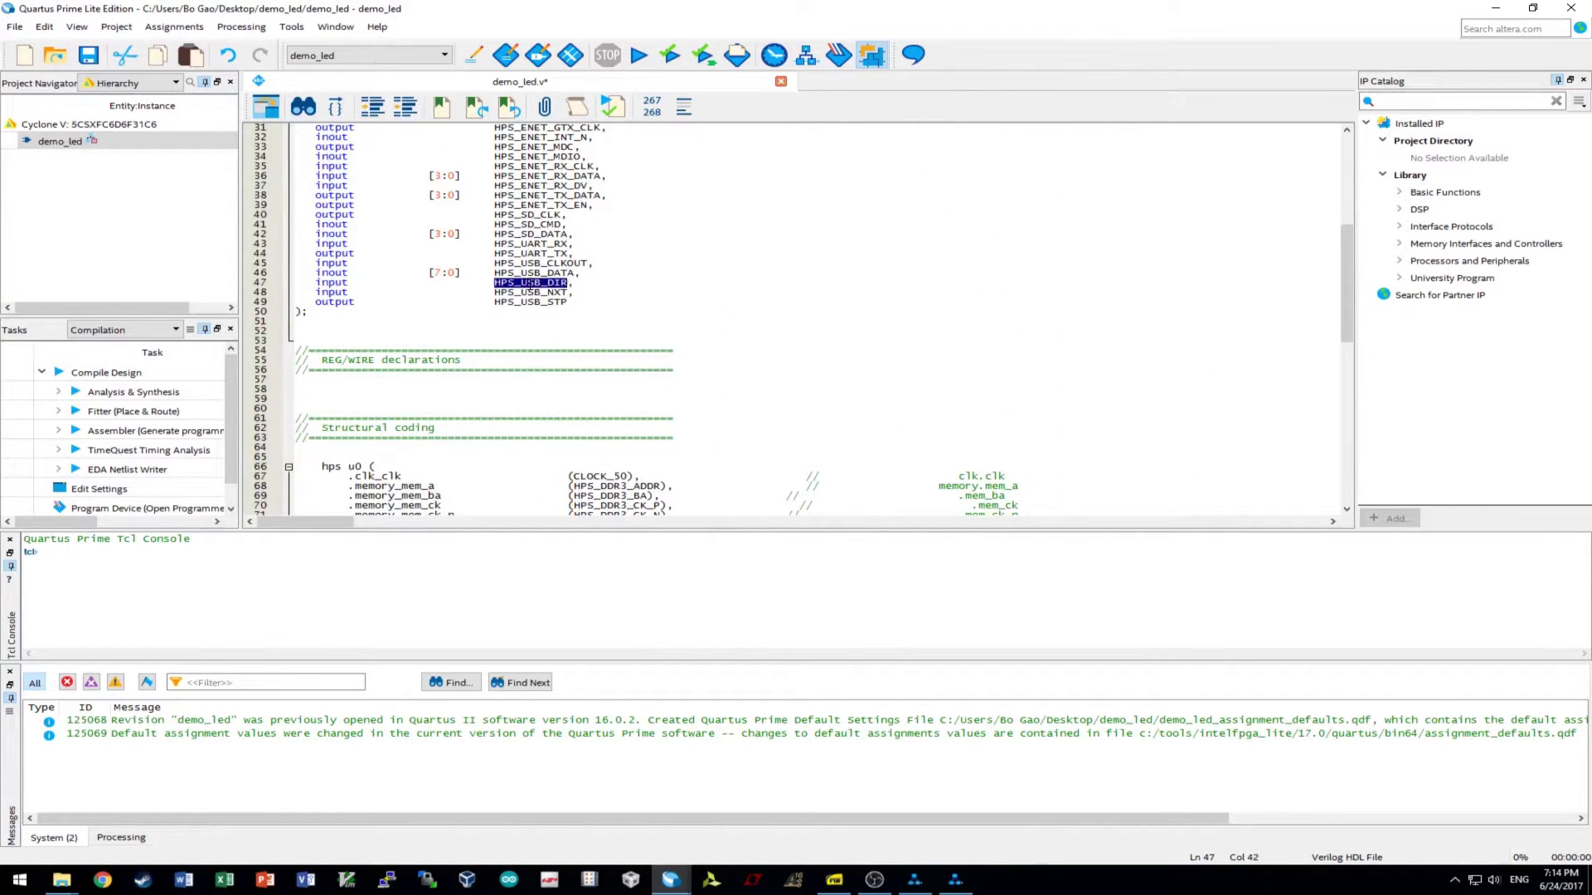
pyautogui.scroll(-16, 529, 286)
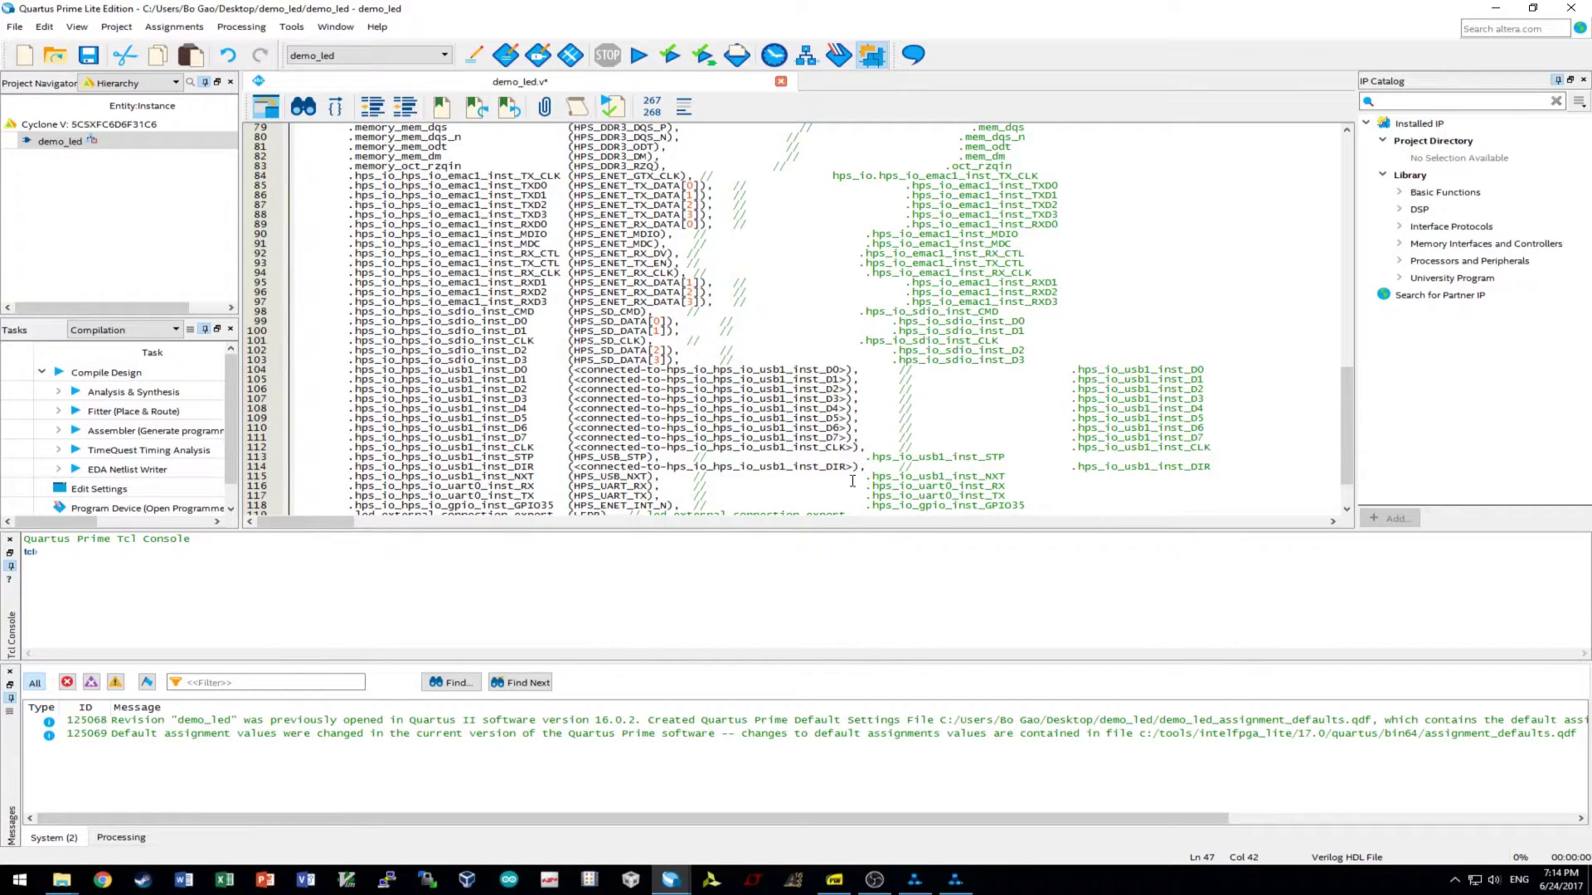
pyautogui.moveTo(854, 469); pyautogui.dragTo(575, 470)
pyautogui.hotkey('ctrl', 'v')
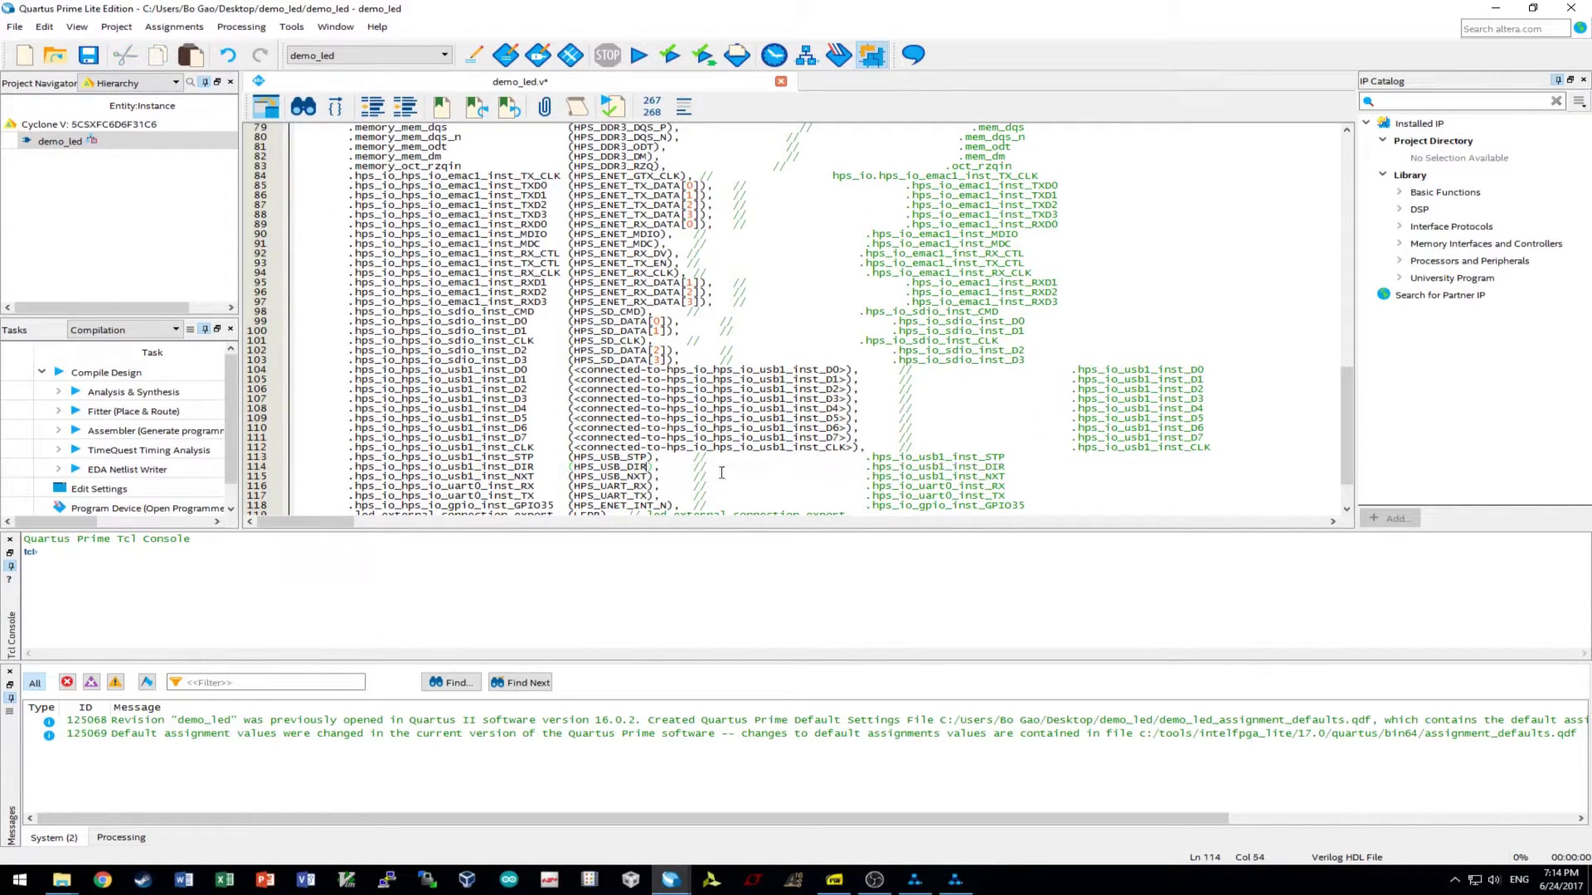
pyautogui.scroll(1, 836, 457)
pyautogui.scroll(16, 836, 456)
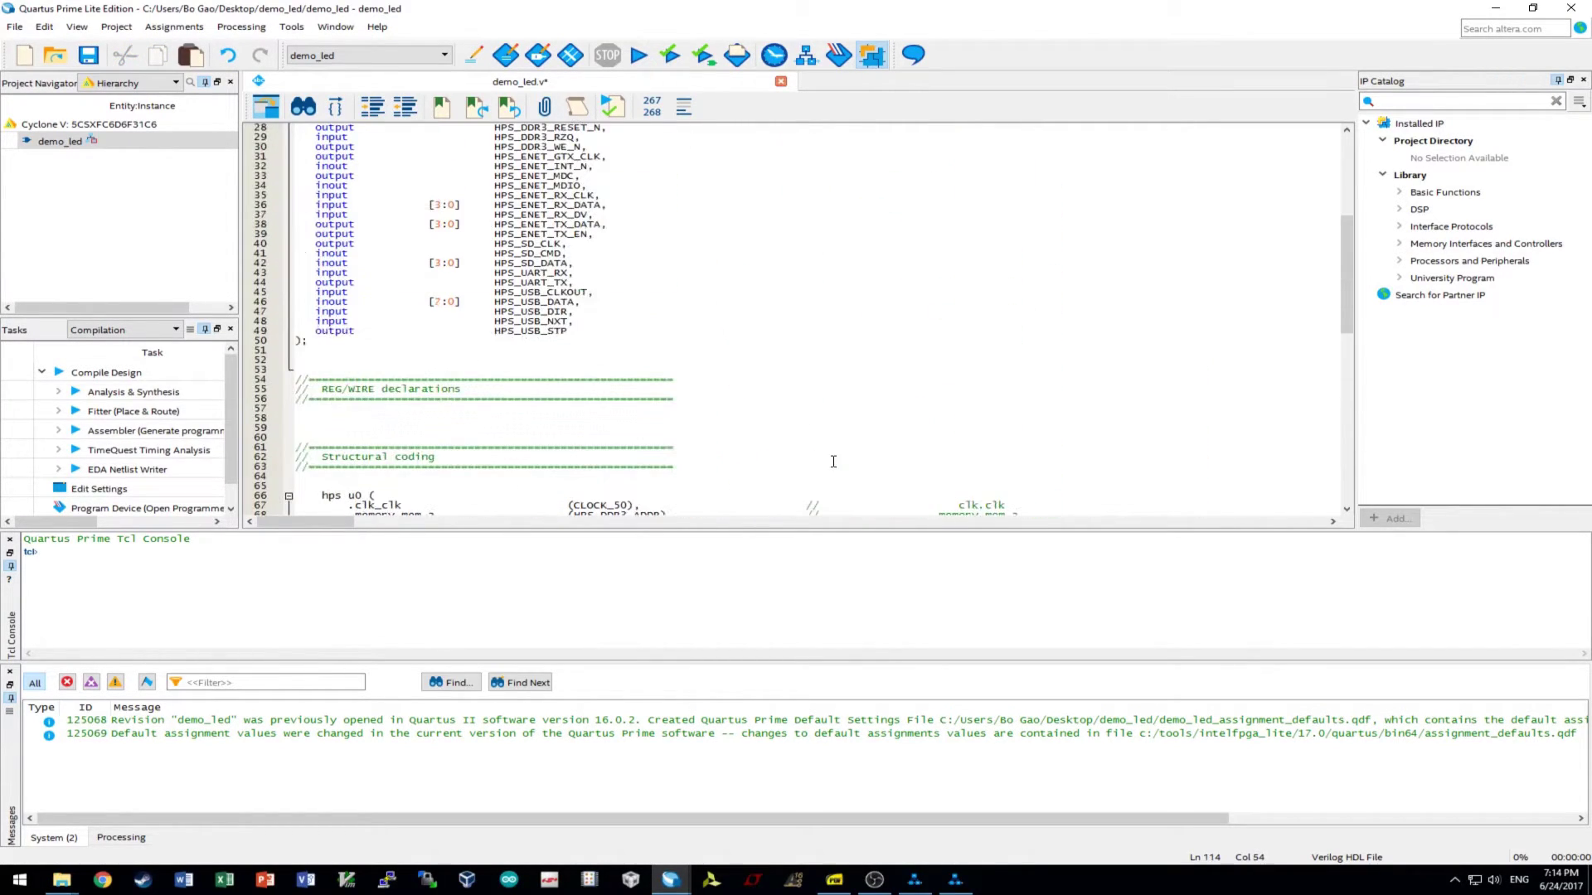
pyautogui.doubleClick(546, 292)
pyautogui.hotkey('ctrl', 'c')
pyautogui.scroll(-5, 706, 405)
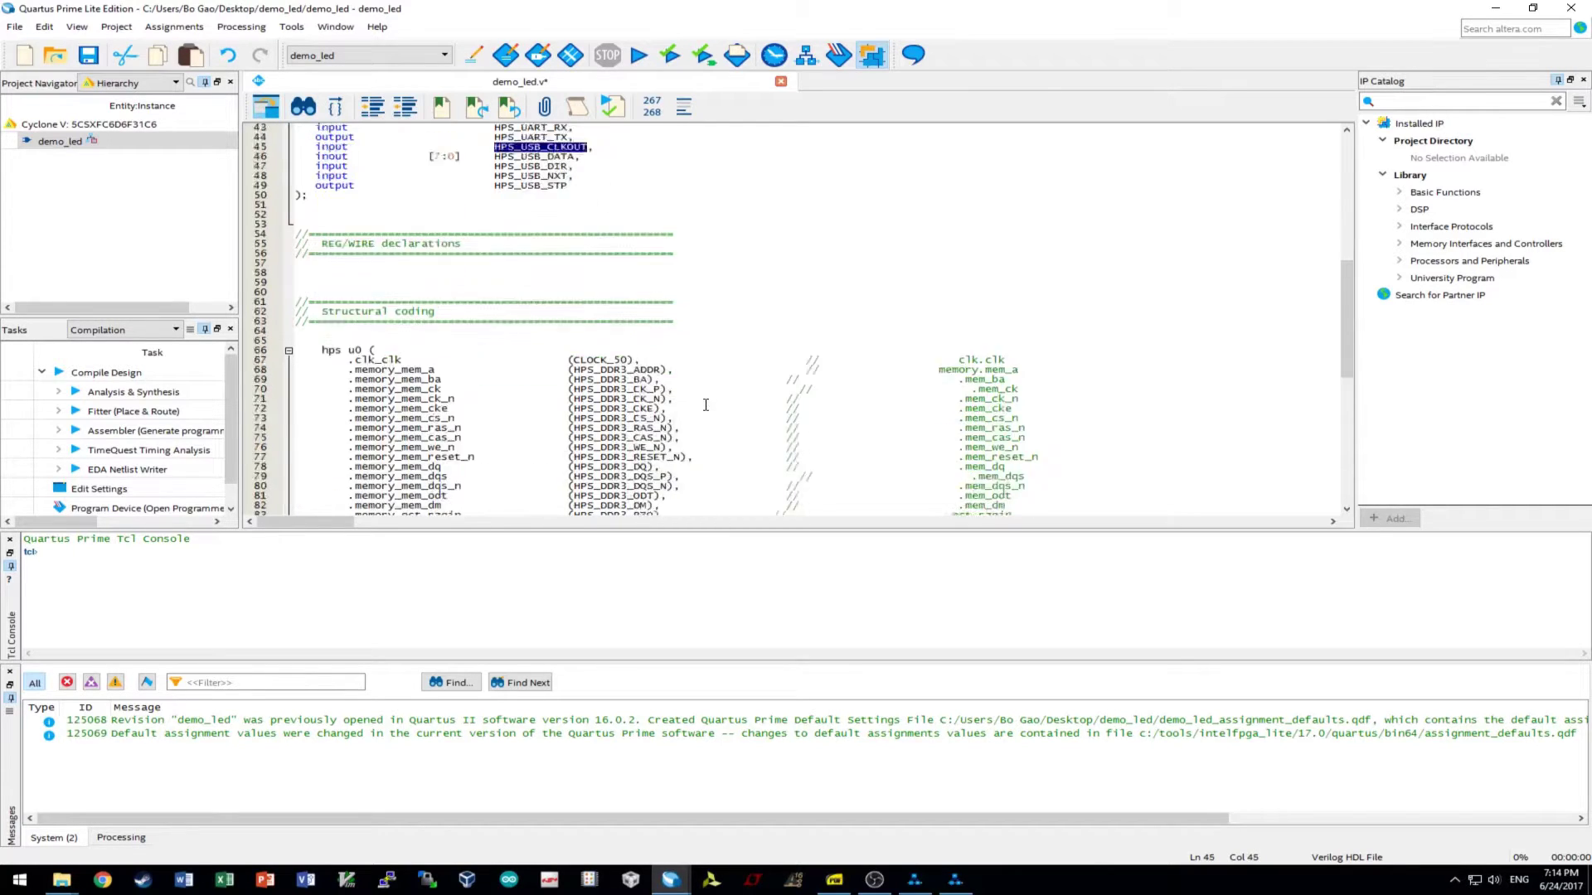
pyautogui.scroll(-14, 706, 405)
pyautogui.moveTo(853, 389); pyautogui.dragTo(572, 389)
pyautogui.hotkey('ctrl', 'v')
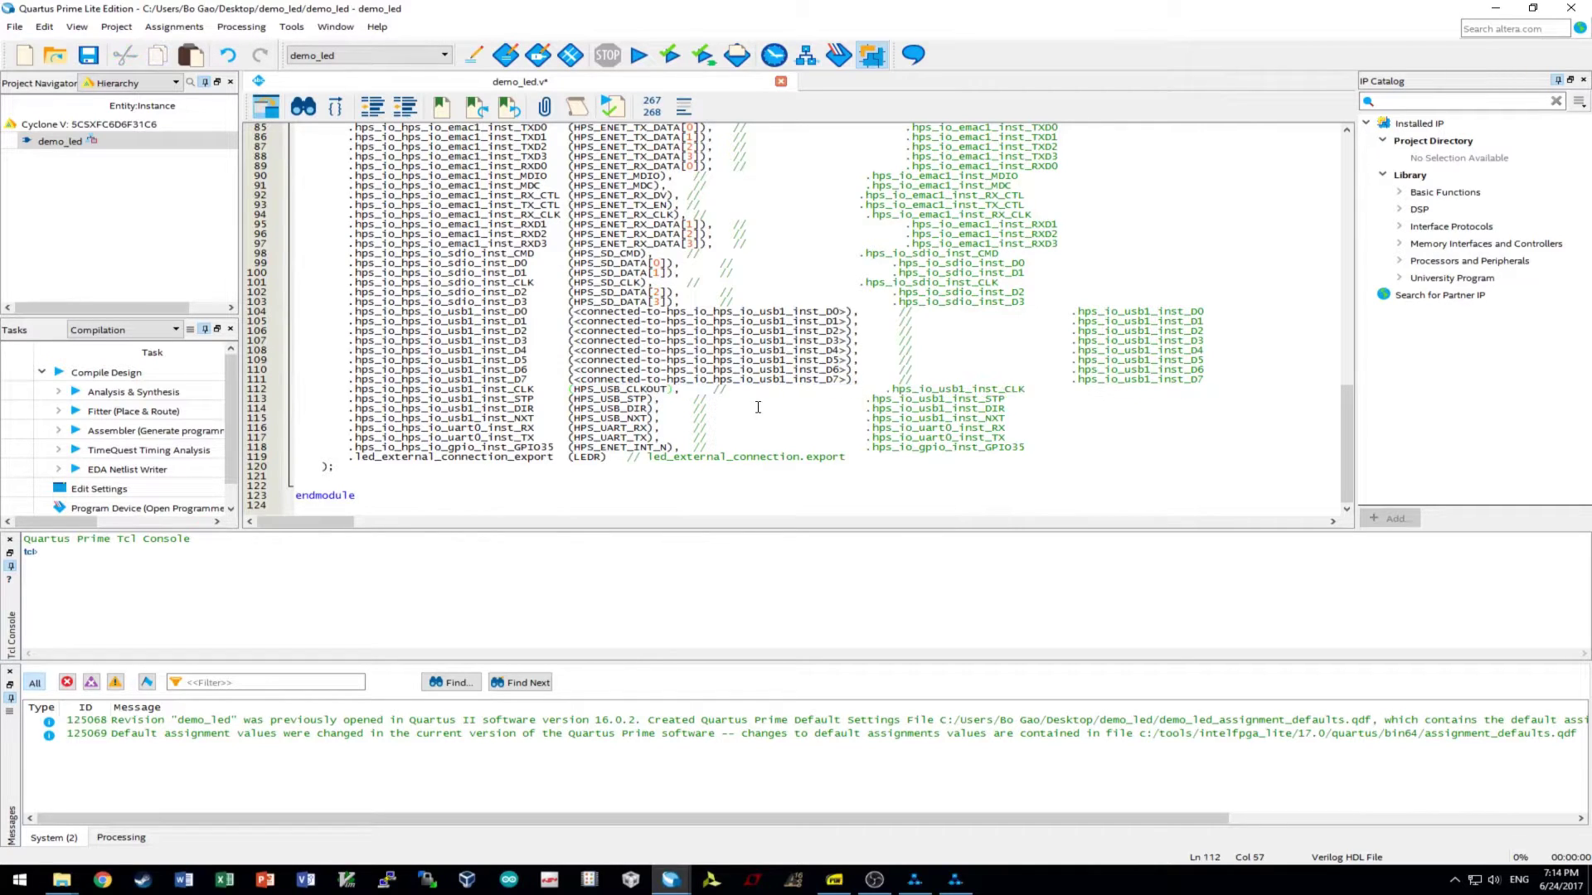
# - Connect usb1 D0–D3 to HPS_USB_DATA[0] through HPS_USB_DATA[3] on lines 104–107
pyautogui.scroll(17, 756, 417)
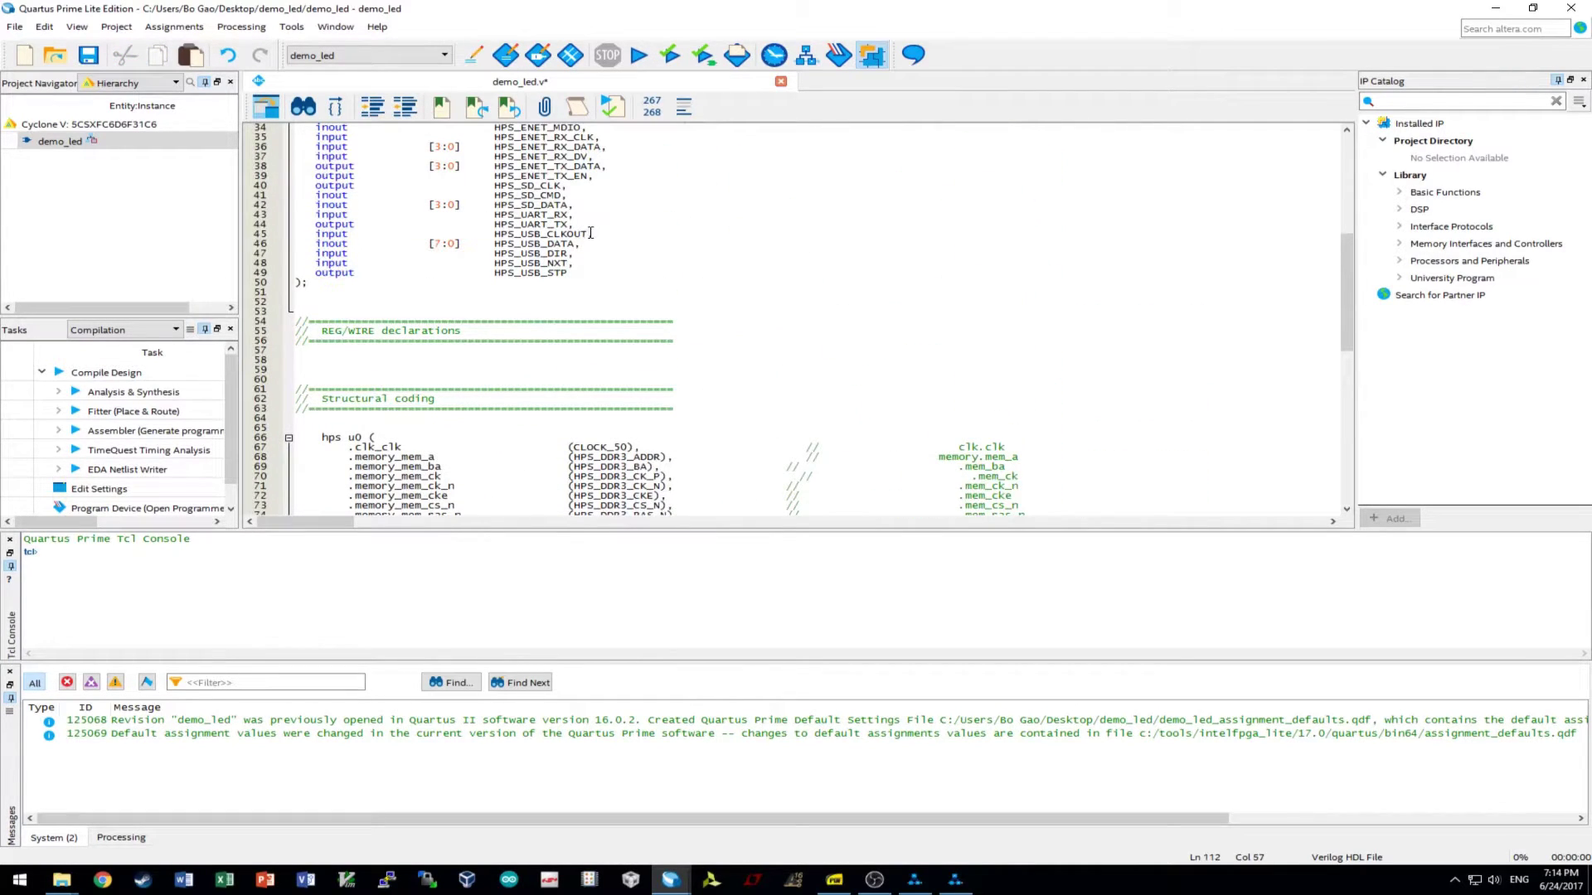
pyautogui.click(531, 244)
pyautogui.doubleClick(531, 244)
pyautogui.hotkey('ctrl', 'c')
pyautogui.scroll(-17, 673, 337)
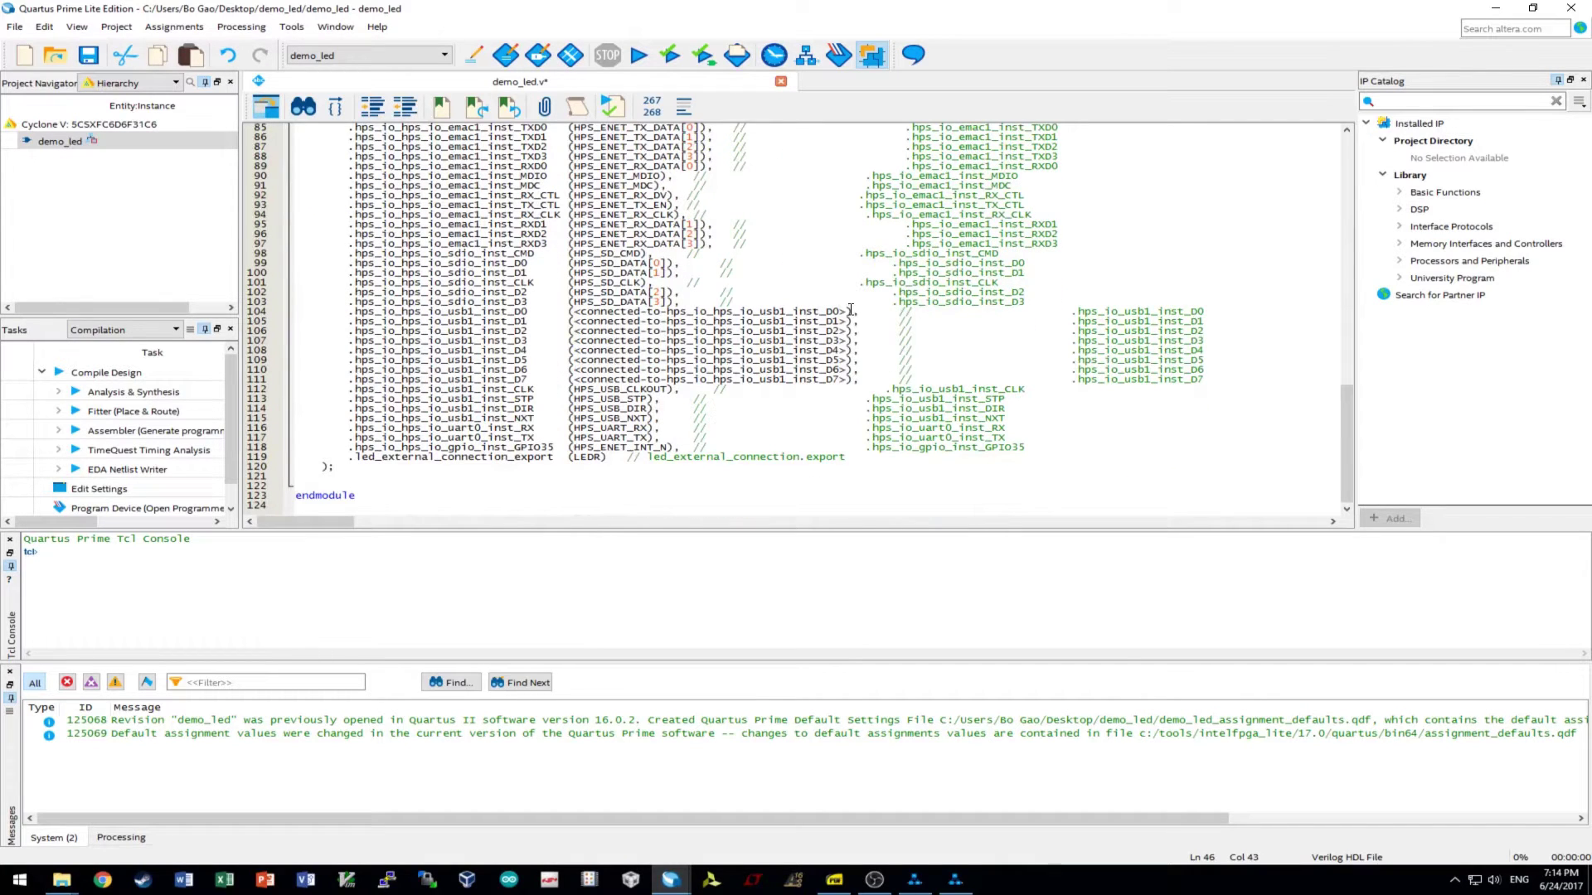
pyautogui.moveTo(851, 311); pyautogui.dragTo(570, 312)
pyautogui.hotkey('ctrl', 'v')
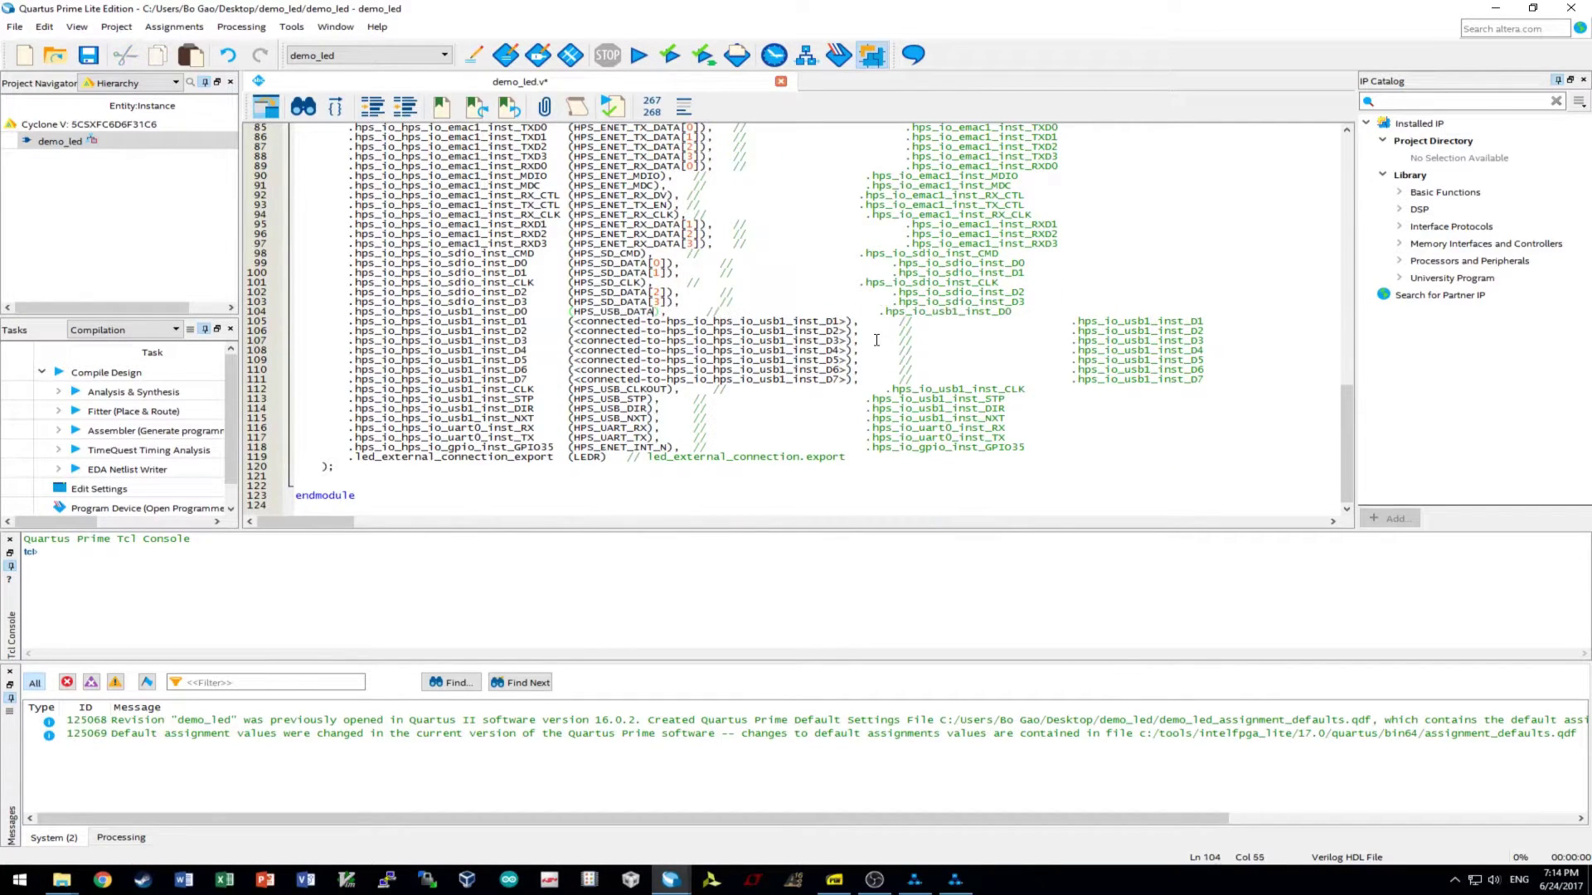
pyautogui.write('[0]),')
pyautogui.moveTo(851, 321); pyautogui.dragTo(574, 328)
pyautogui.hotkey('ctrl', 'v')
pyautogui.write('[1]')
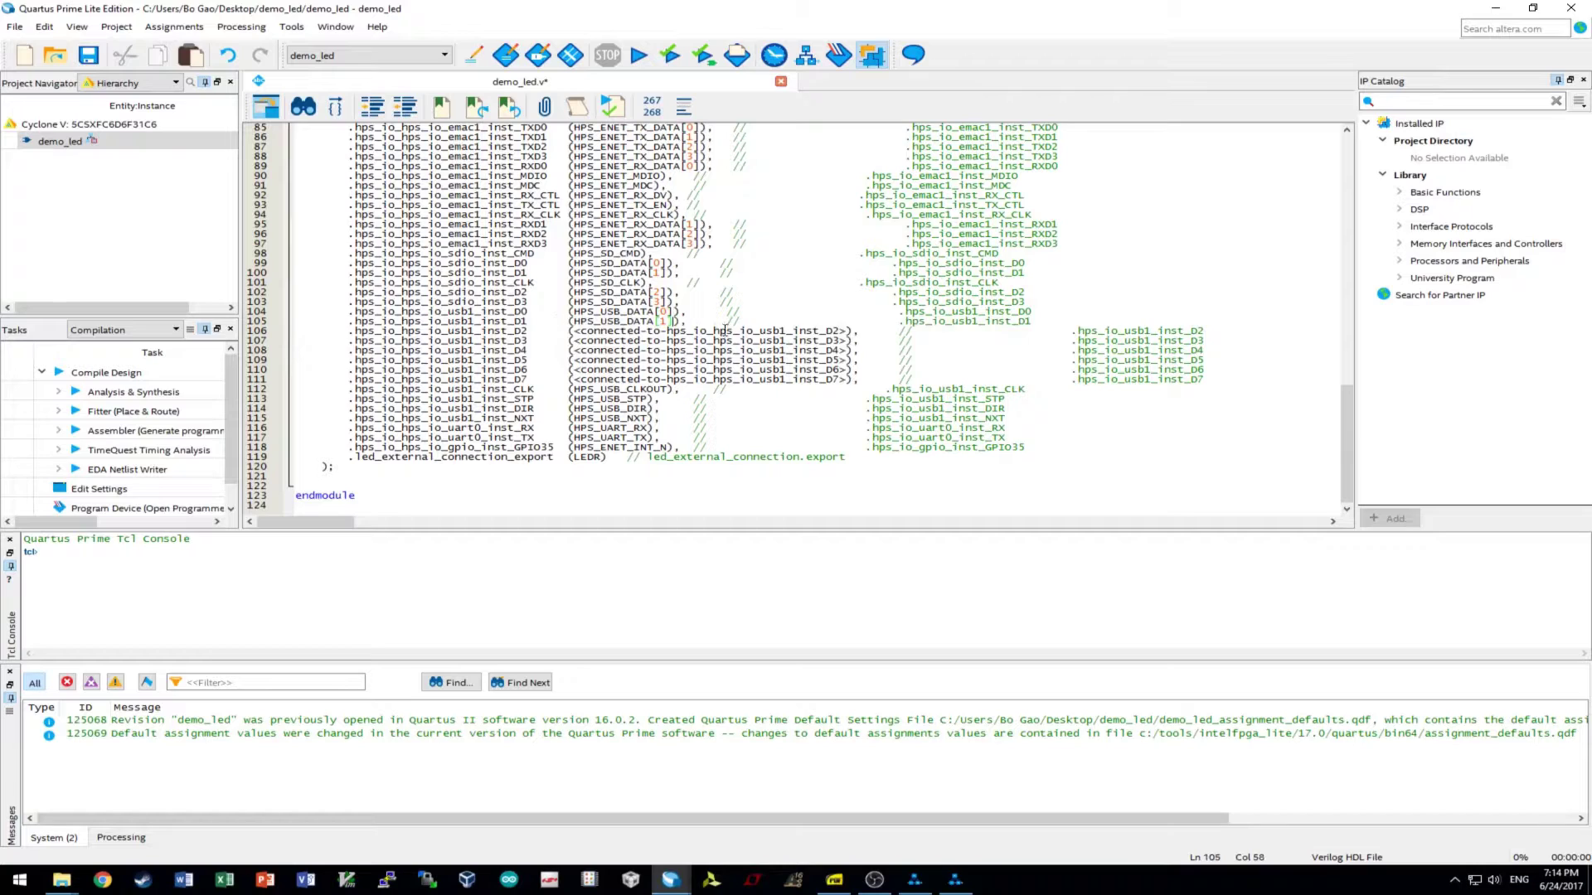
pyautogui.moveTo(855, 331); pyautogui.dragTo(569, 332)
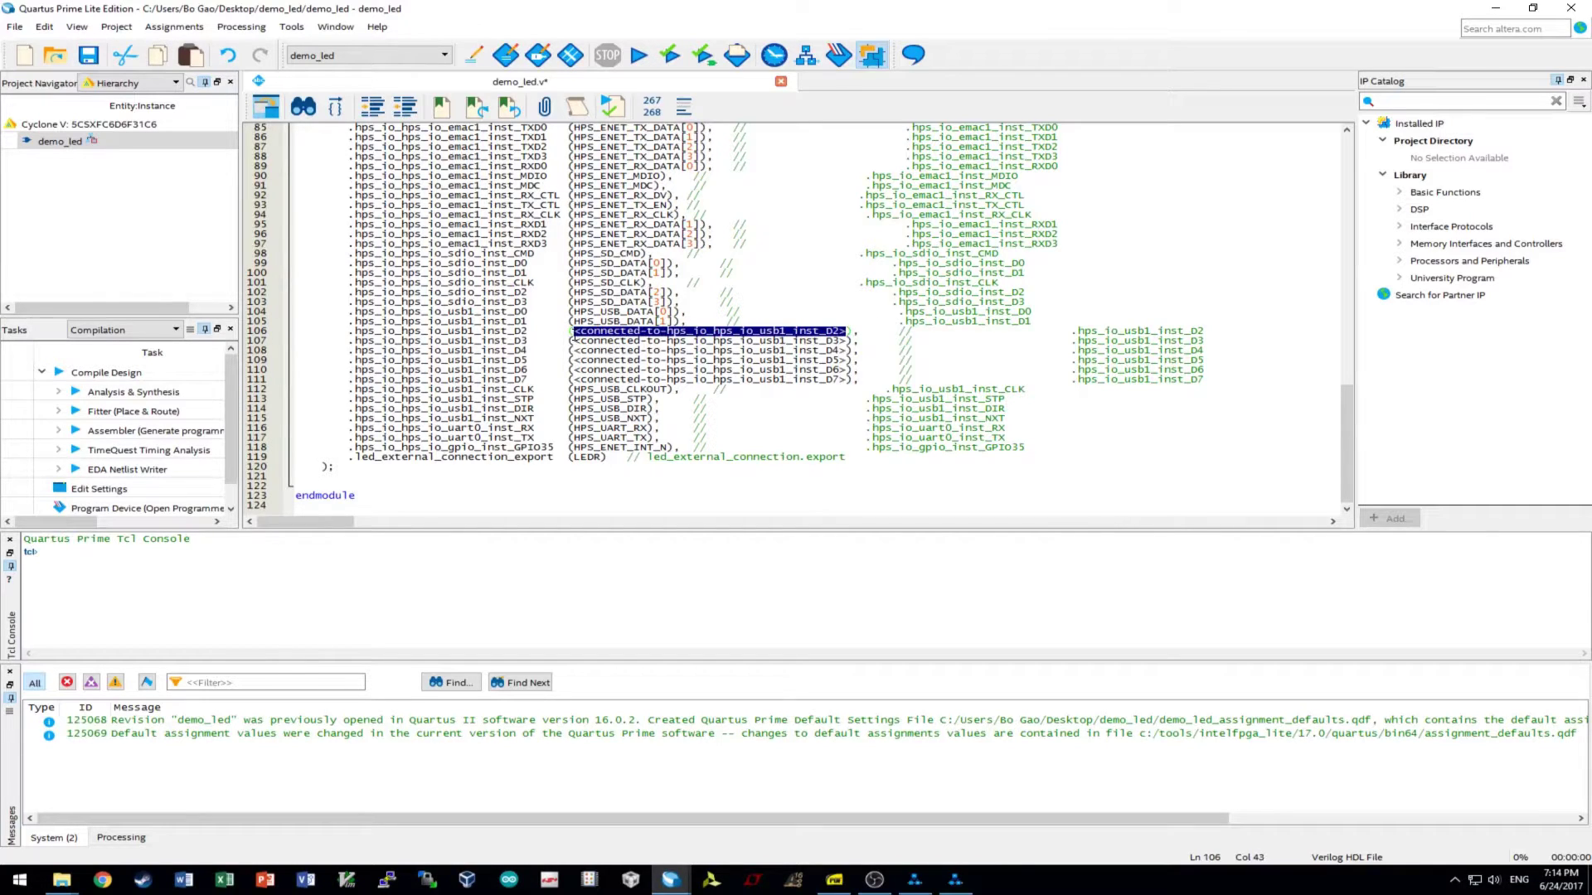
pyautogui.hotkey('ctrl', 'v')
pyautogui.write('[2]')
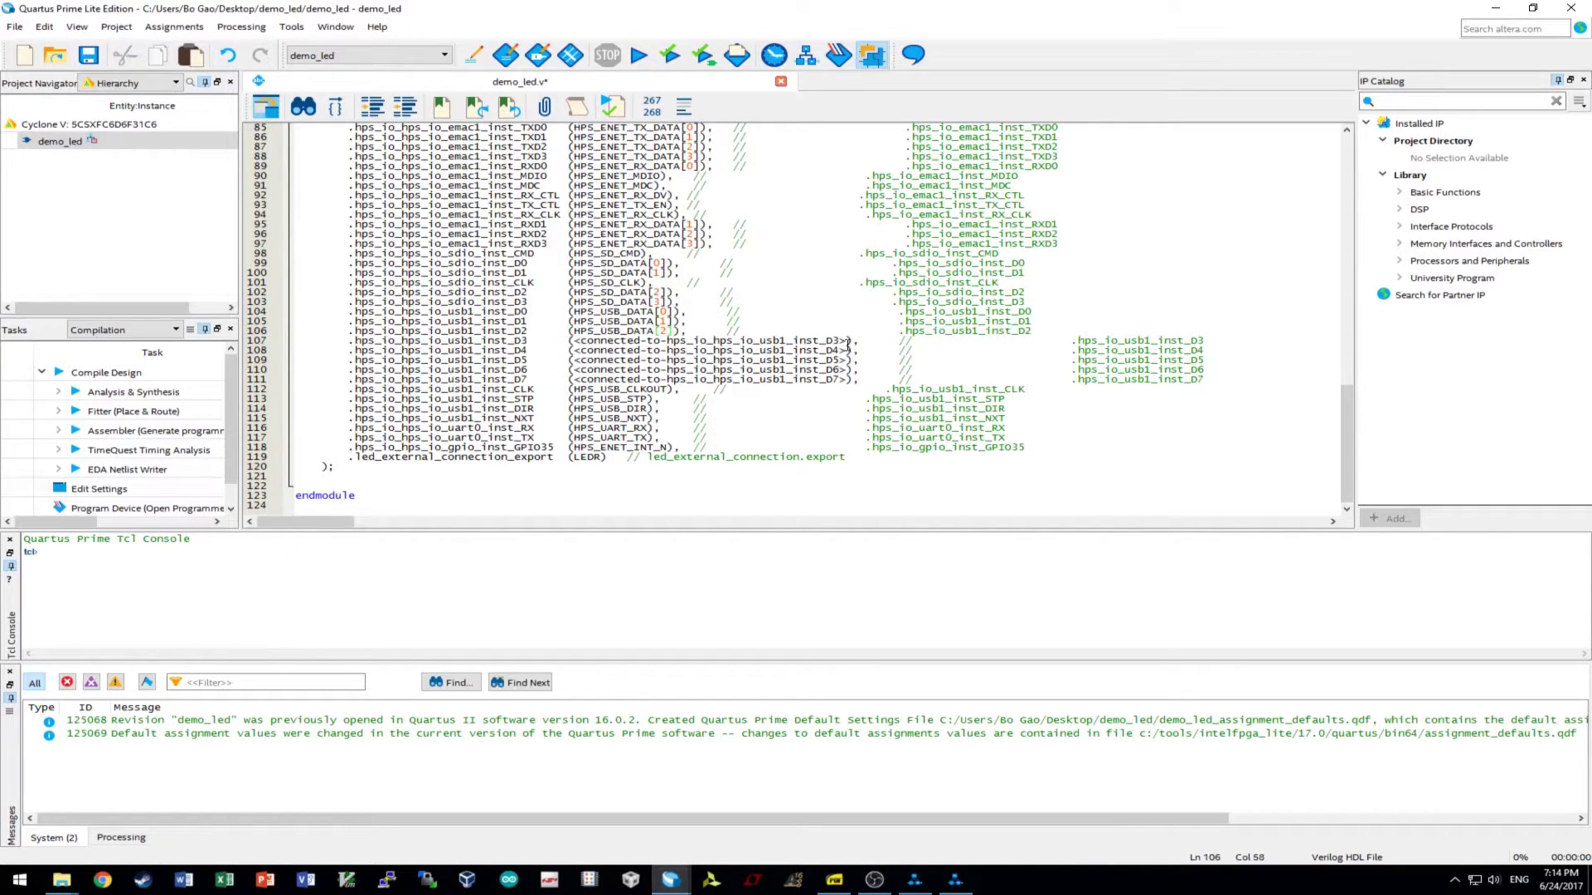
pyautogui.moveTo(851, 340); pyautogui.dragTo(570, 341)
pyautogui.hotkey('ctrl', 'v')
pyautogui.write('[3]')
# - Connect usb1 D4–D7 to HPS_USB_DATA[4] through HPS_USB_DATA[7] on lines 108–111
pyautogui.moveTo(849, 350); pyautogui.dragTo(570, 350)
pyautogui.hotkey('ctrl', 'v')
pyautogui.write('[4]')
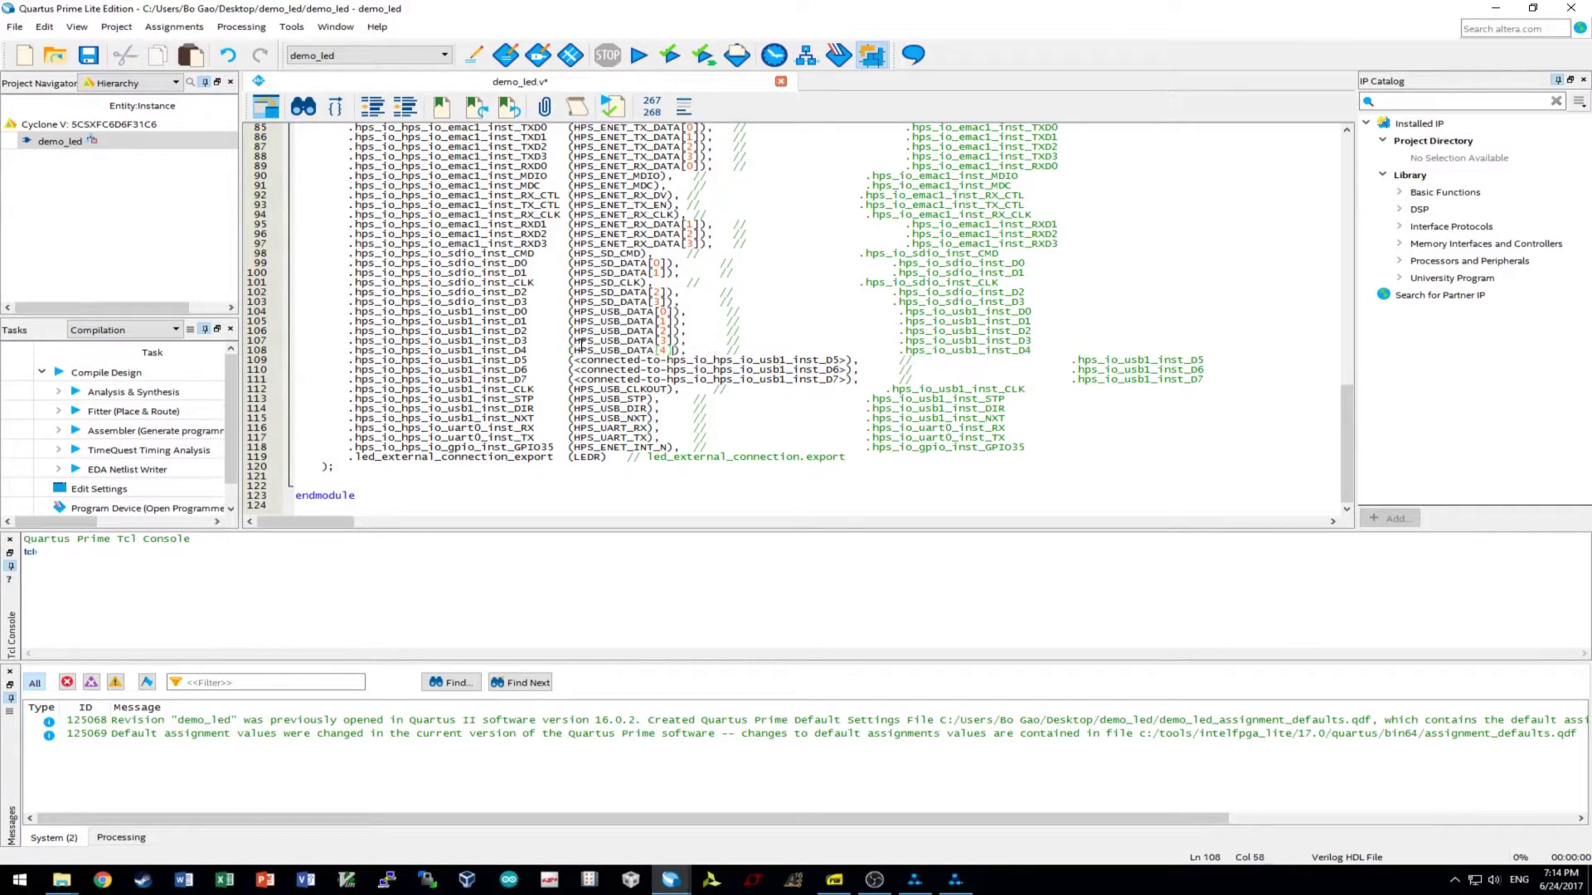
pyautogui.moveTo(849, 360); pyautogui.dragTo(571, 361)
pyautogui.hotkey('ctrl', 'v')
pyautogui.write('[5]')
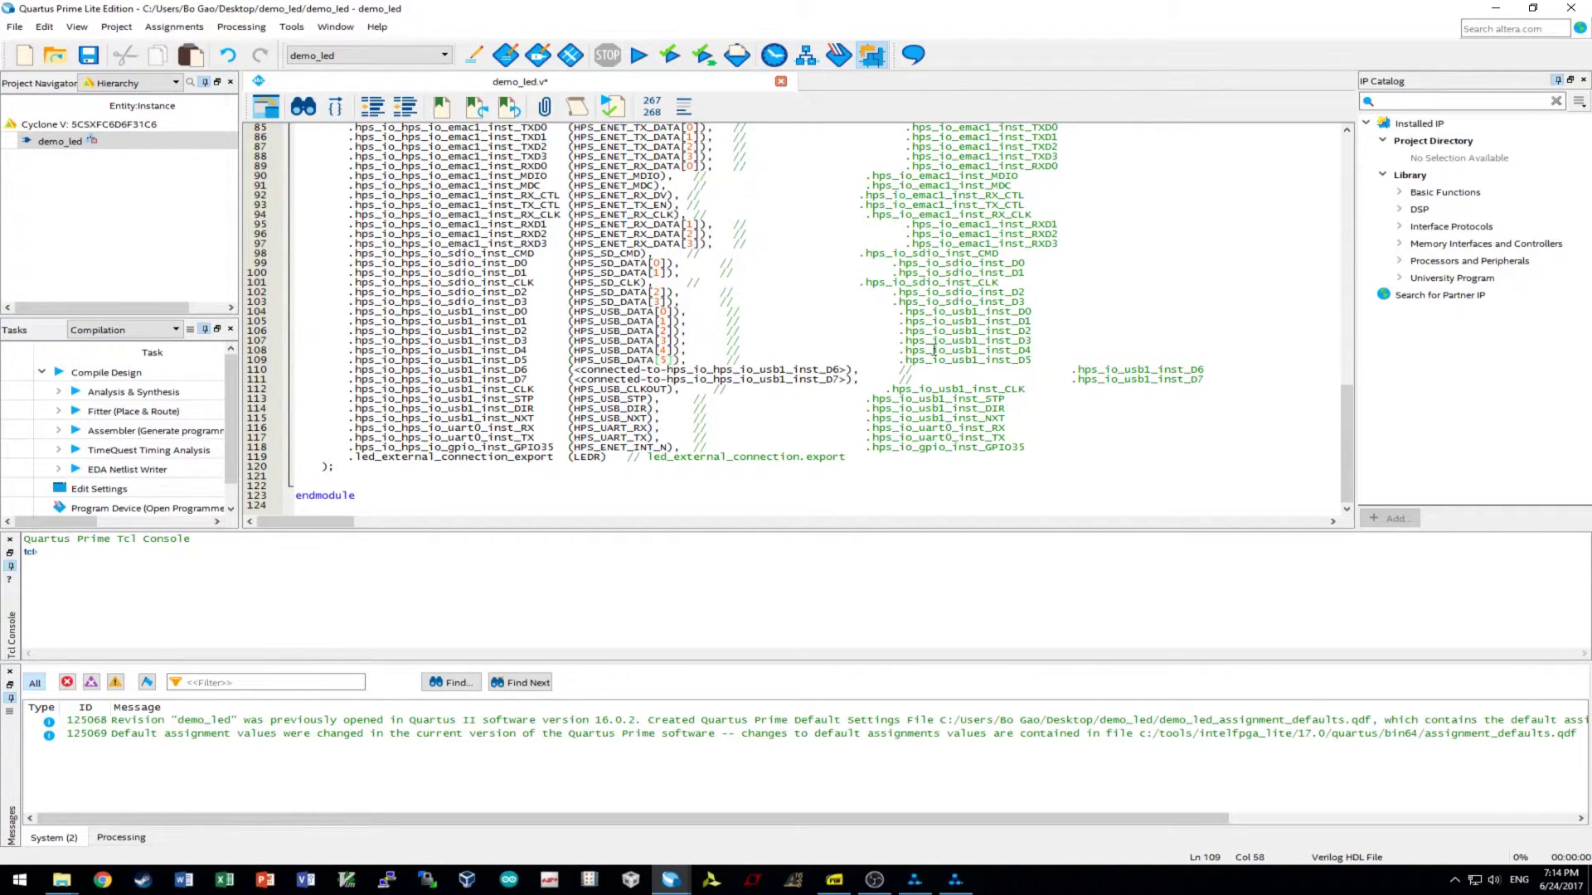
pyautogui.moveTo(846, 365); pyautogui.dragTo(571, 369)
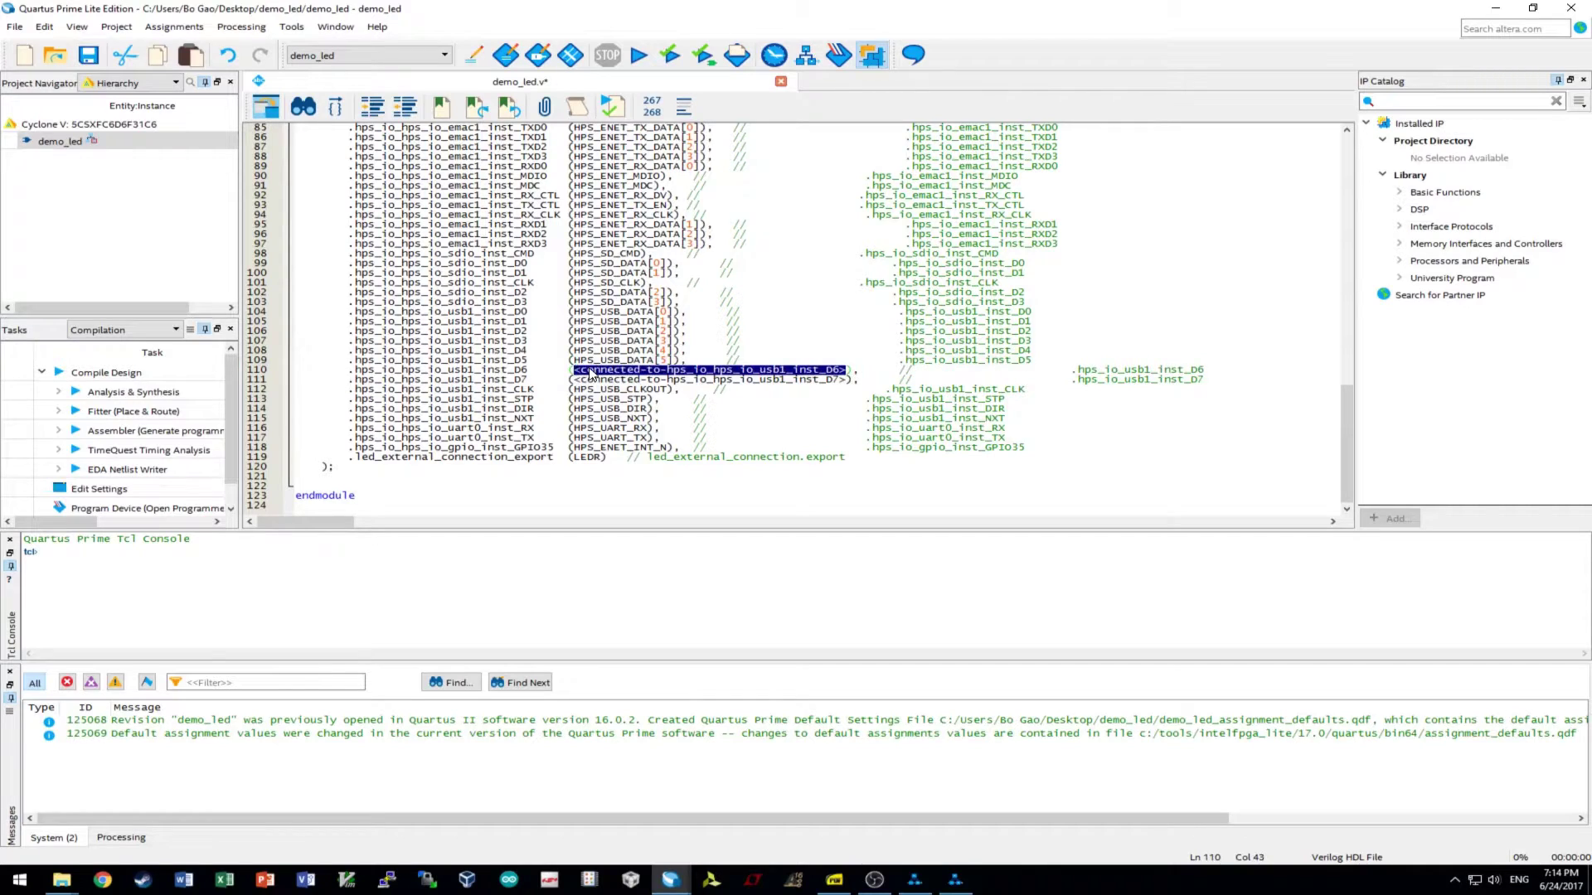
pyautogui.hotkey('ctrl', 'v')
pyautogui.write('[6]')
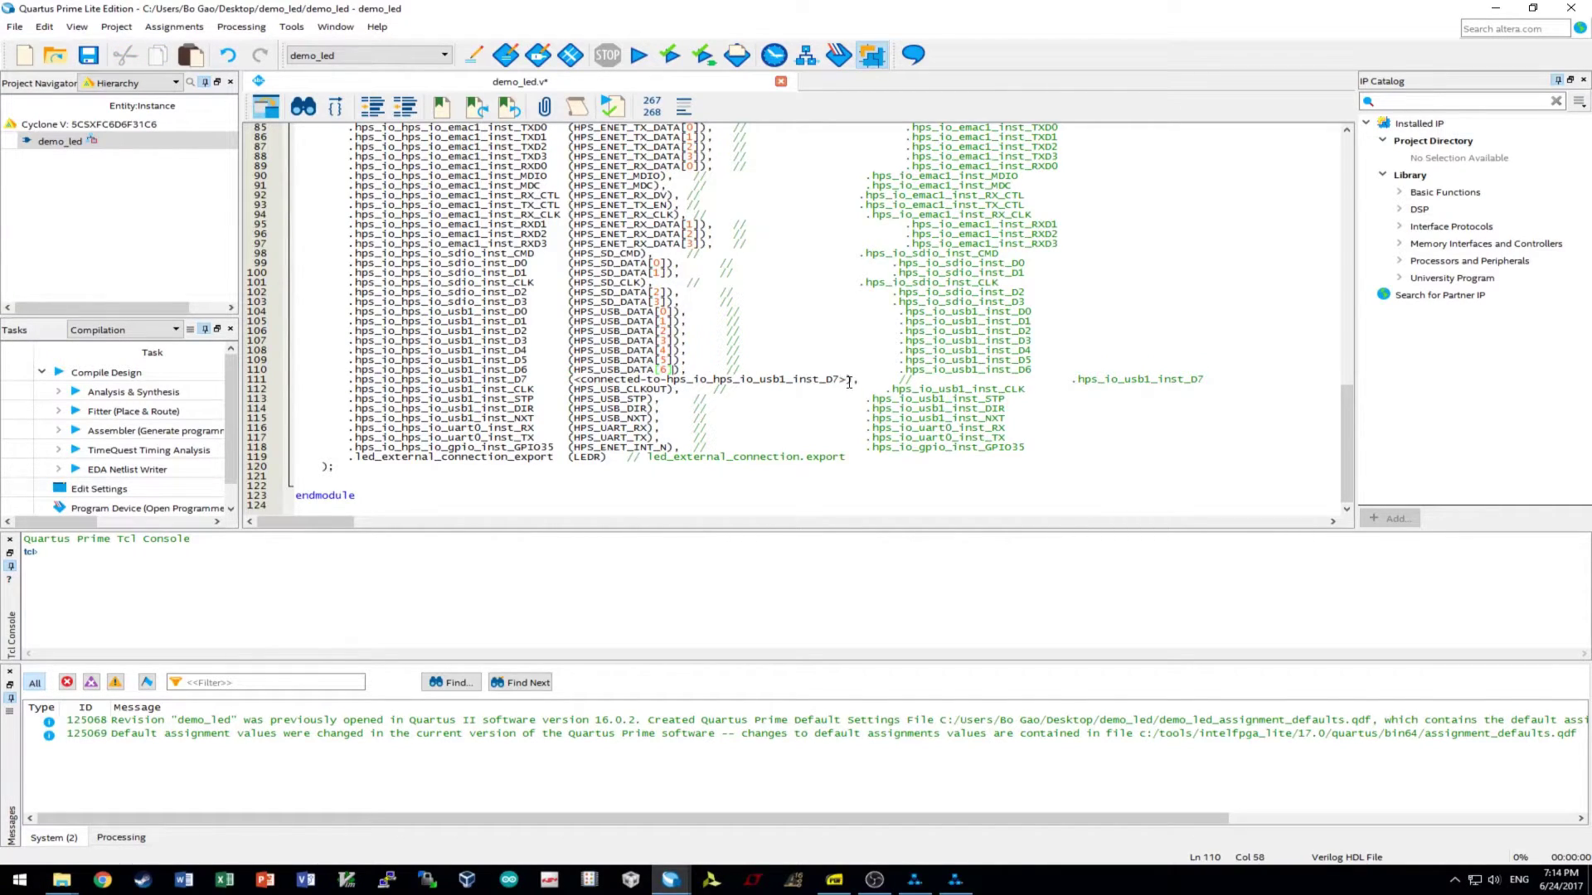
pyautogui.moveTo(849, 381); pyautogui.dragTo(576, 383)
pyautogui.write('HPS_USB_DATA[7]')
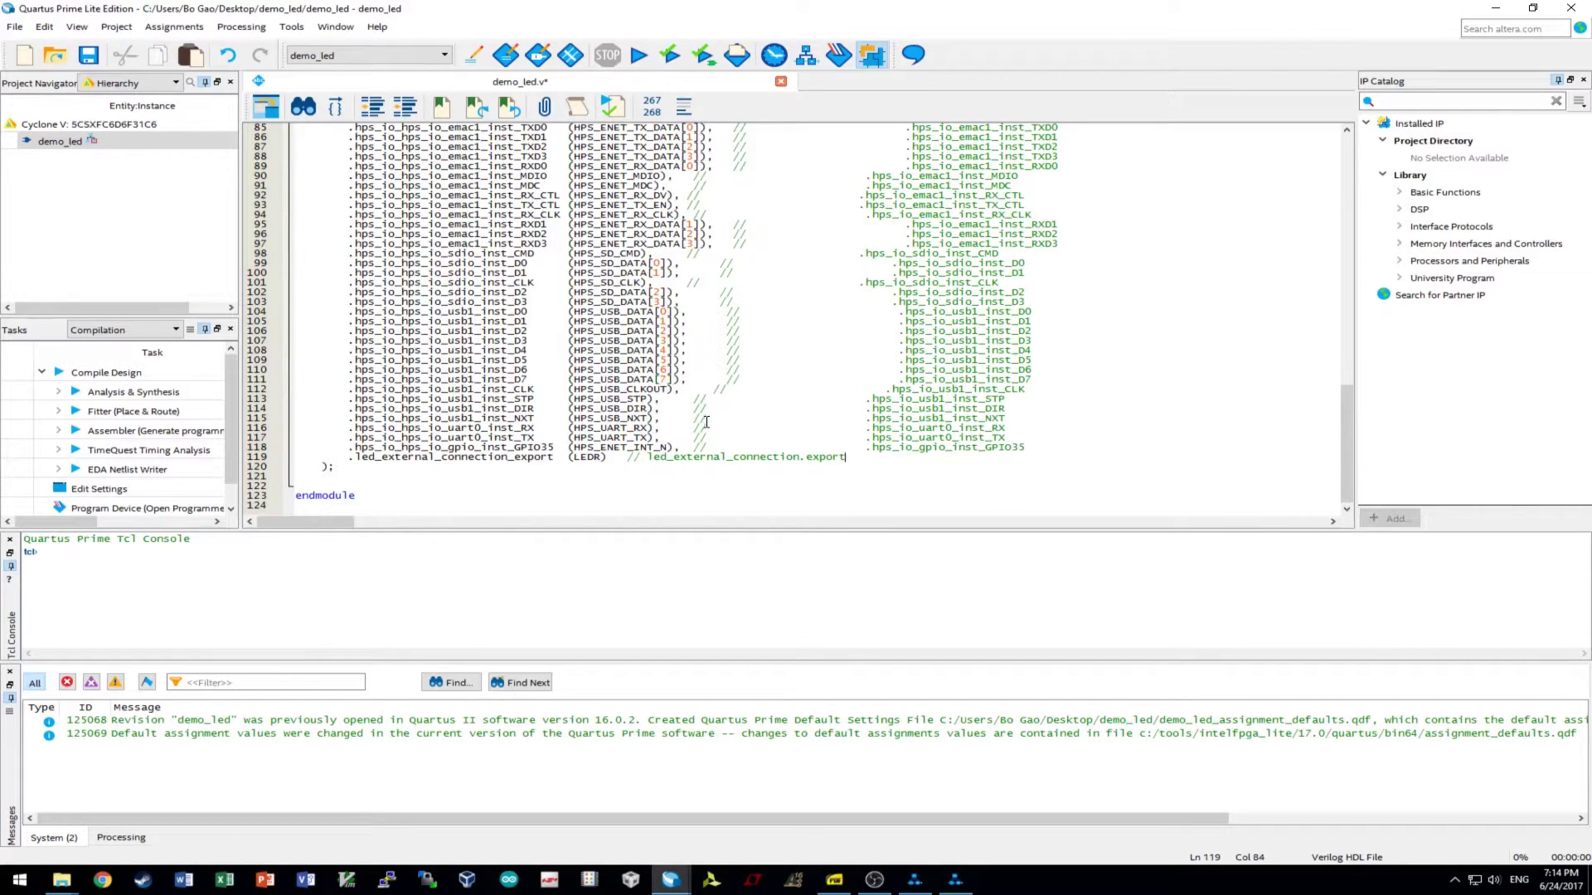
# - Review the hps u0 port connections in demo_led.v and save the file
pyautogui.scroll(4, 583, 365)
pyautogui.scroll(3, 839, 402)
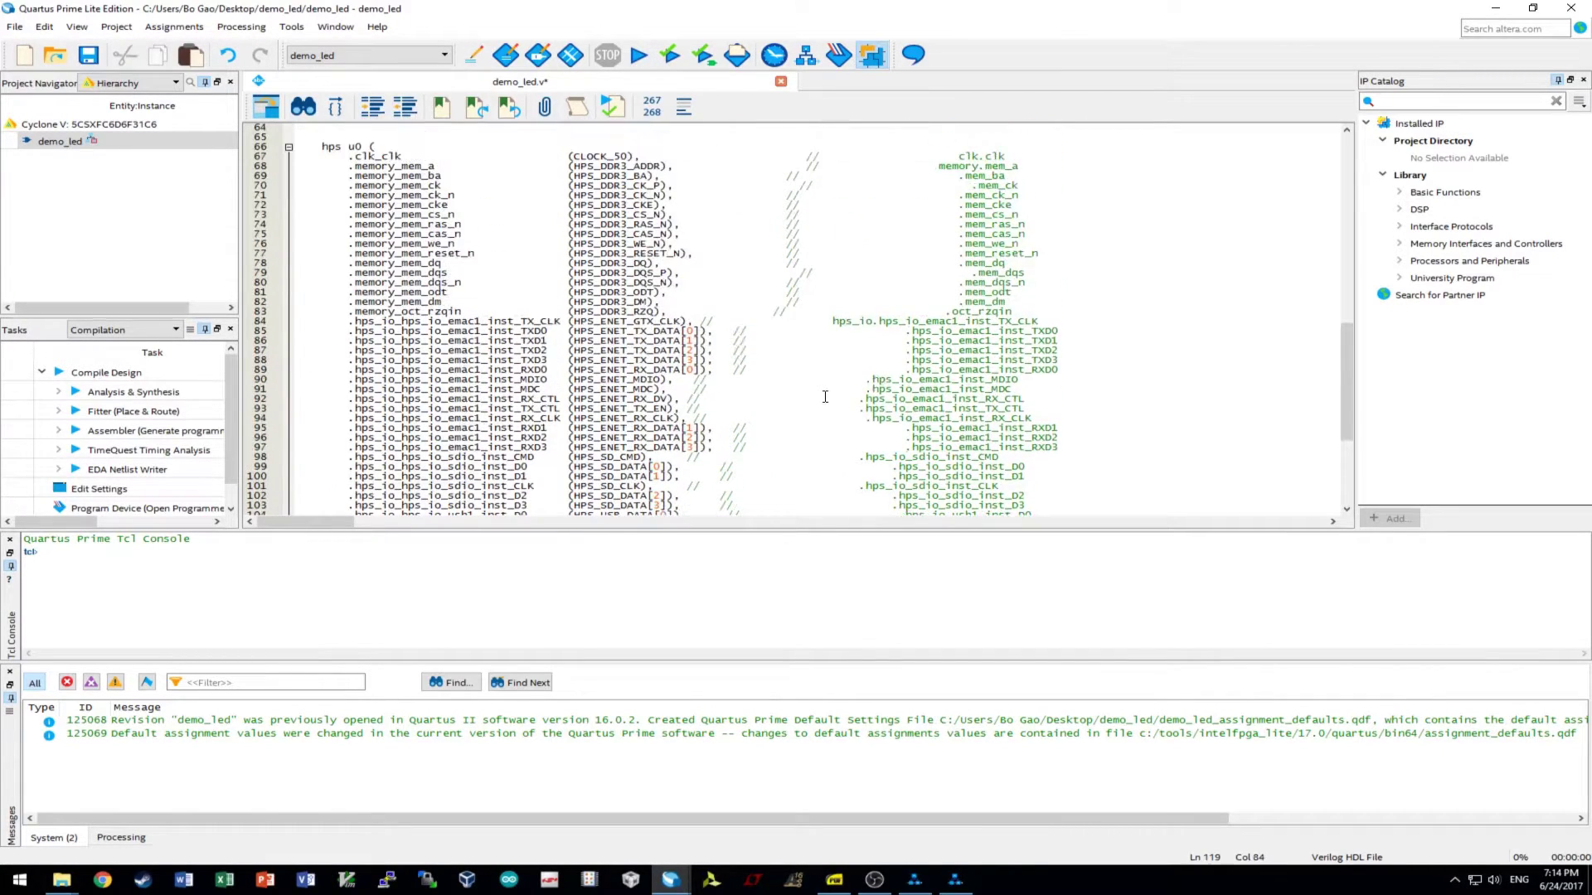
pyautogui.scroll(-6, 689, 329)
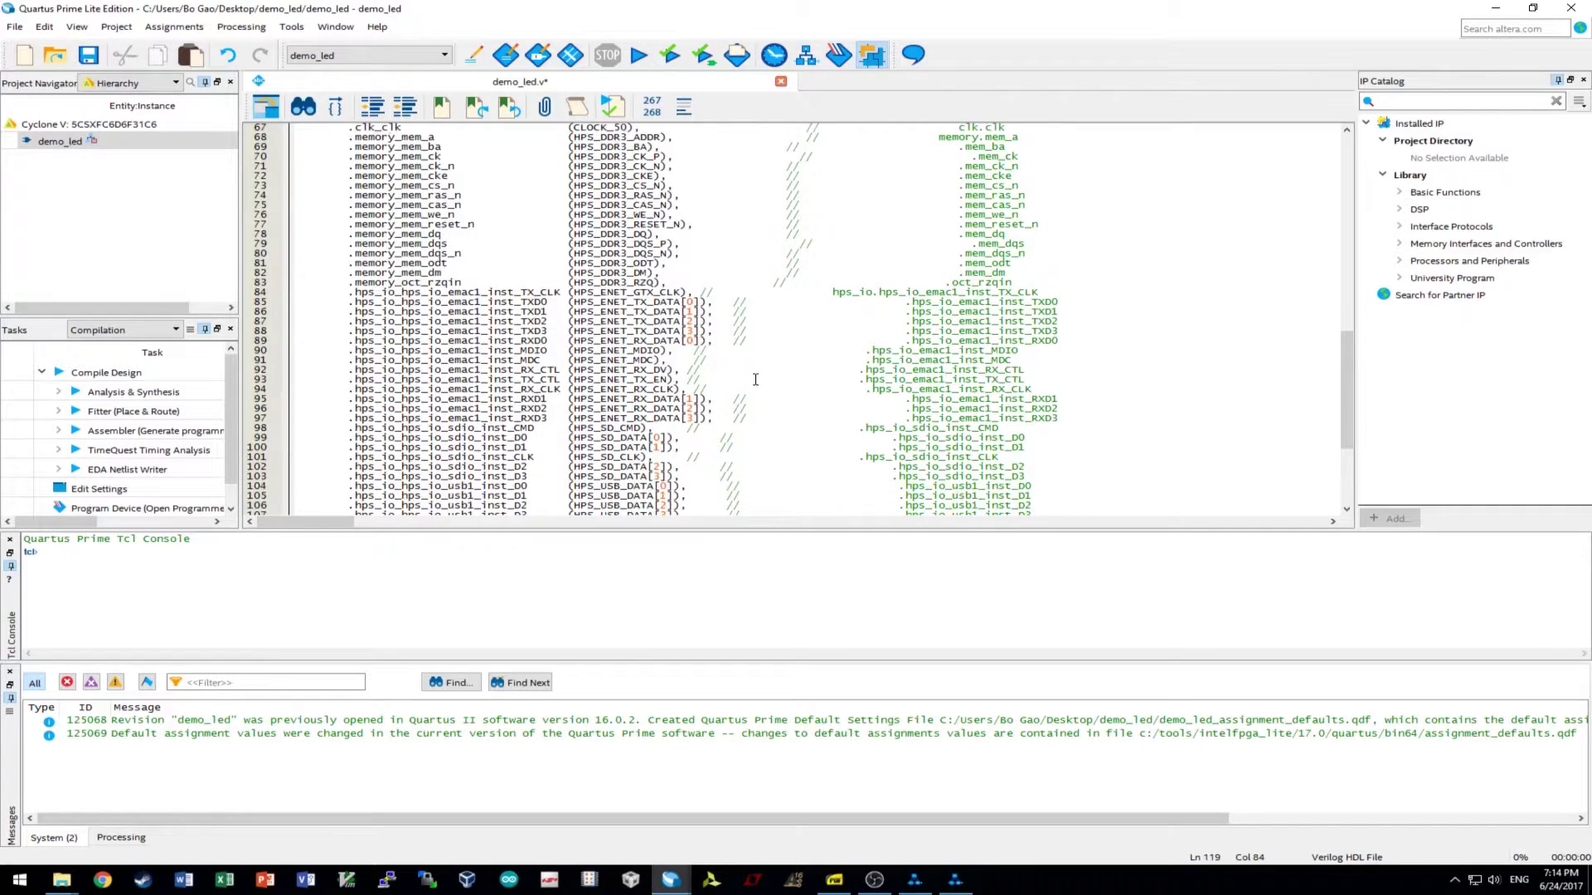
pyautogui.scroll(-1, 668, 399)
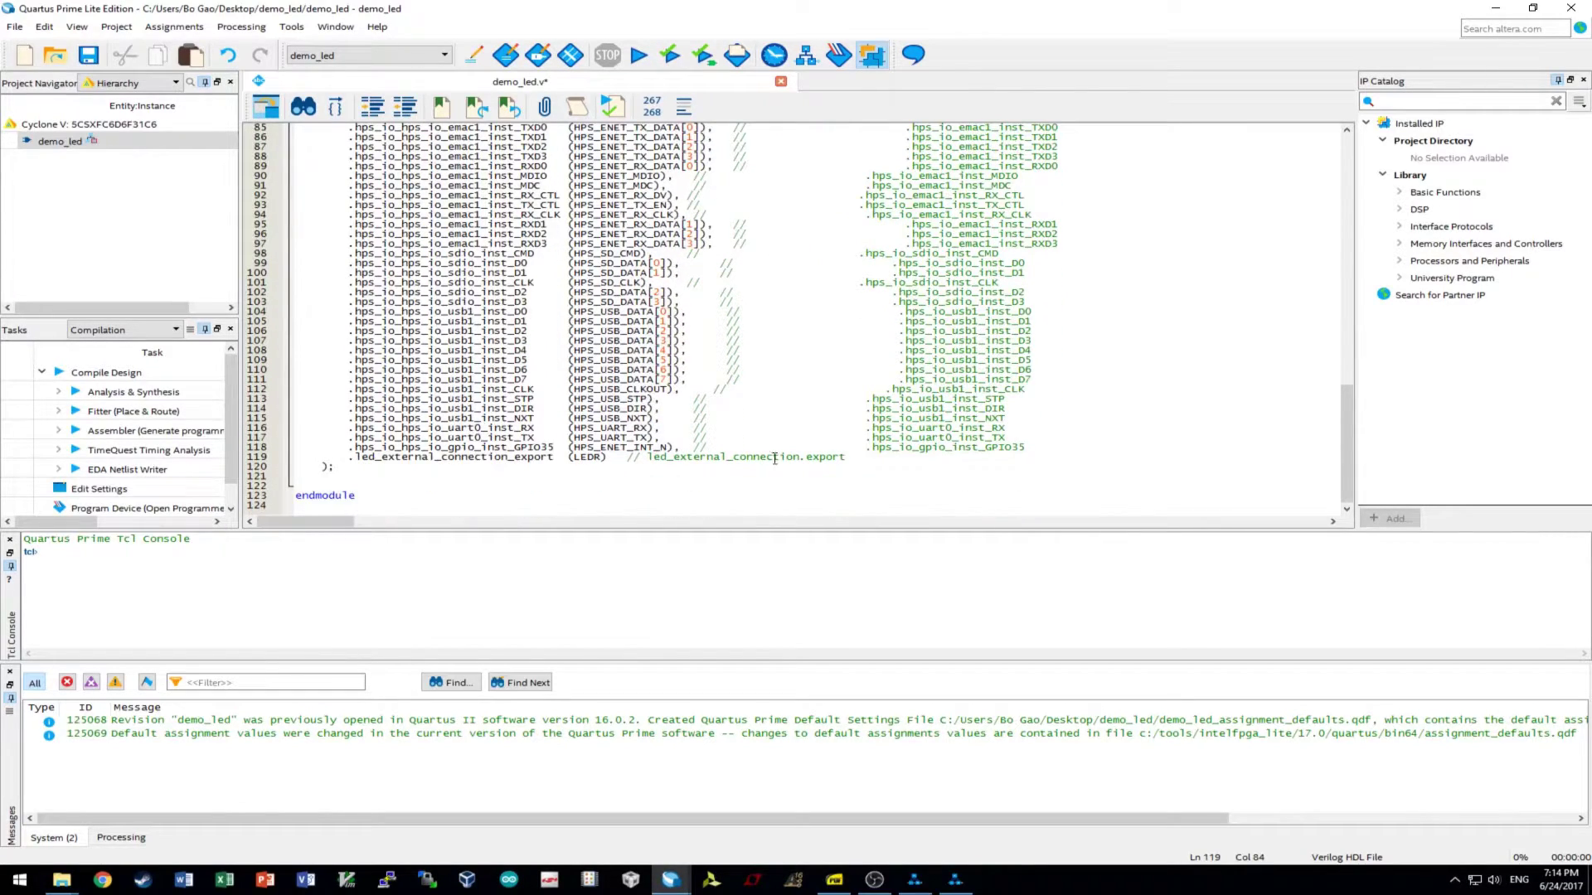
pyautogui.scroll(9, 757, 458)
pyautogui.scroll(-9, 813, 453)
pyautogui.scroll(8, 603, 457)
pyautogui.scroll(20, 602, 458)
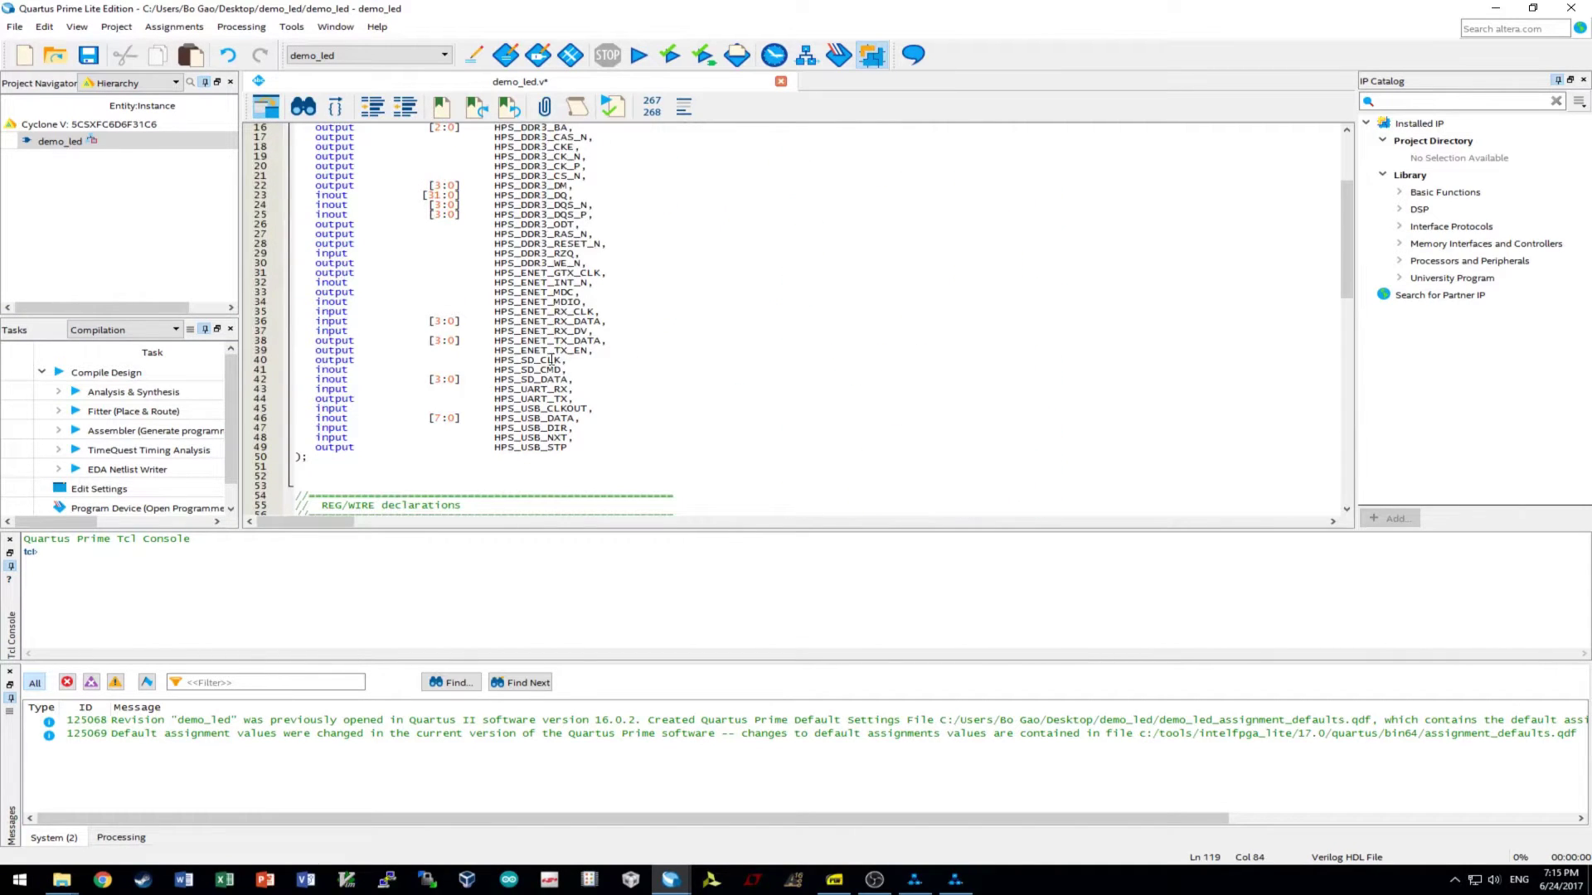
pyautogui.scroll(-20, 568, 282)
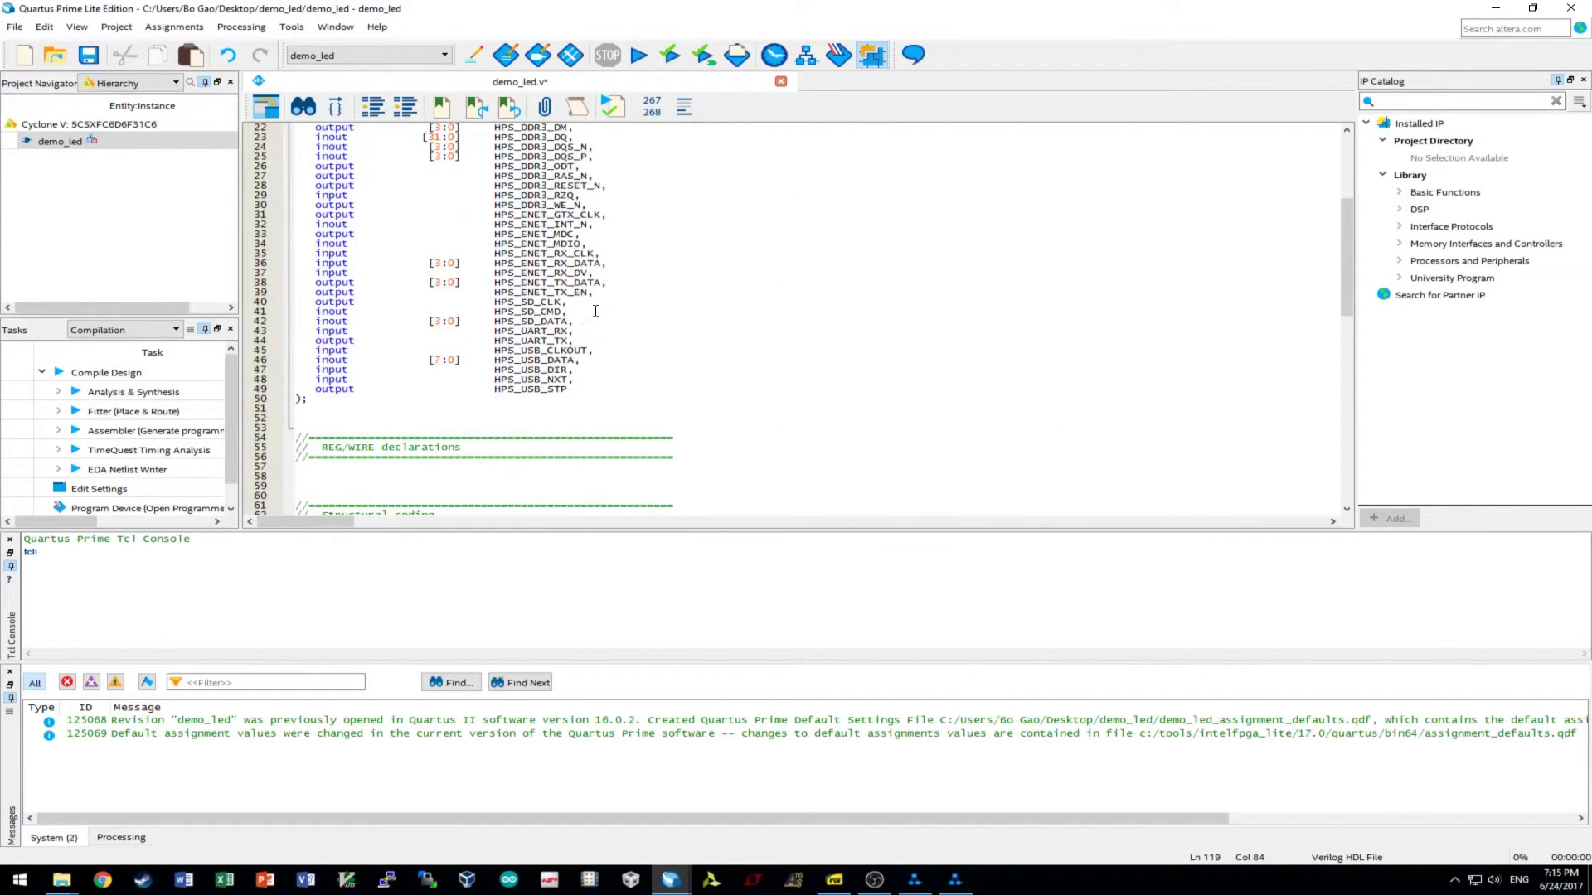
pyautogui.click(88, 55)
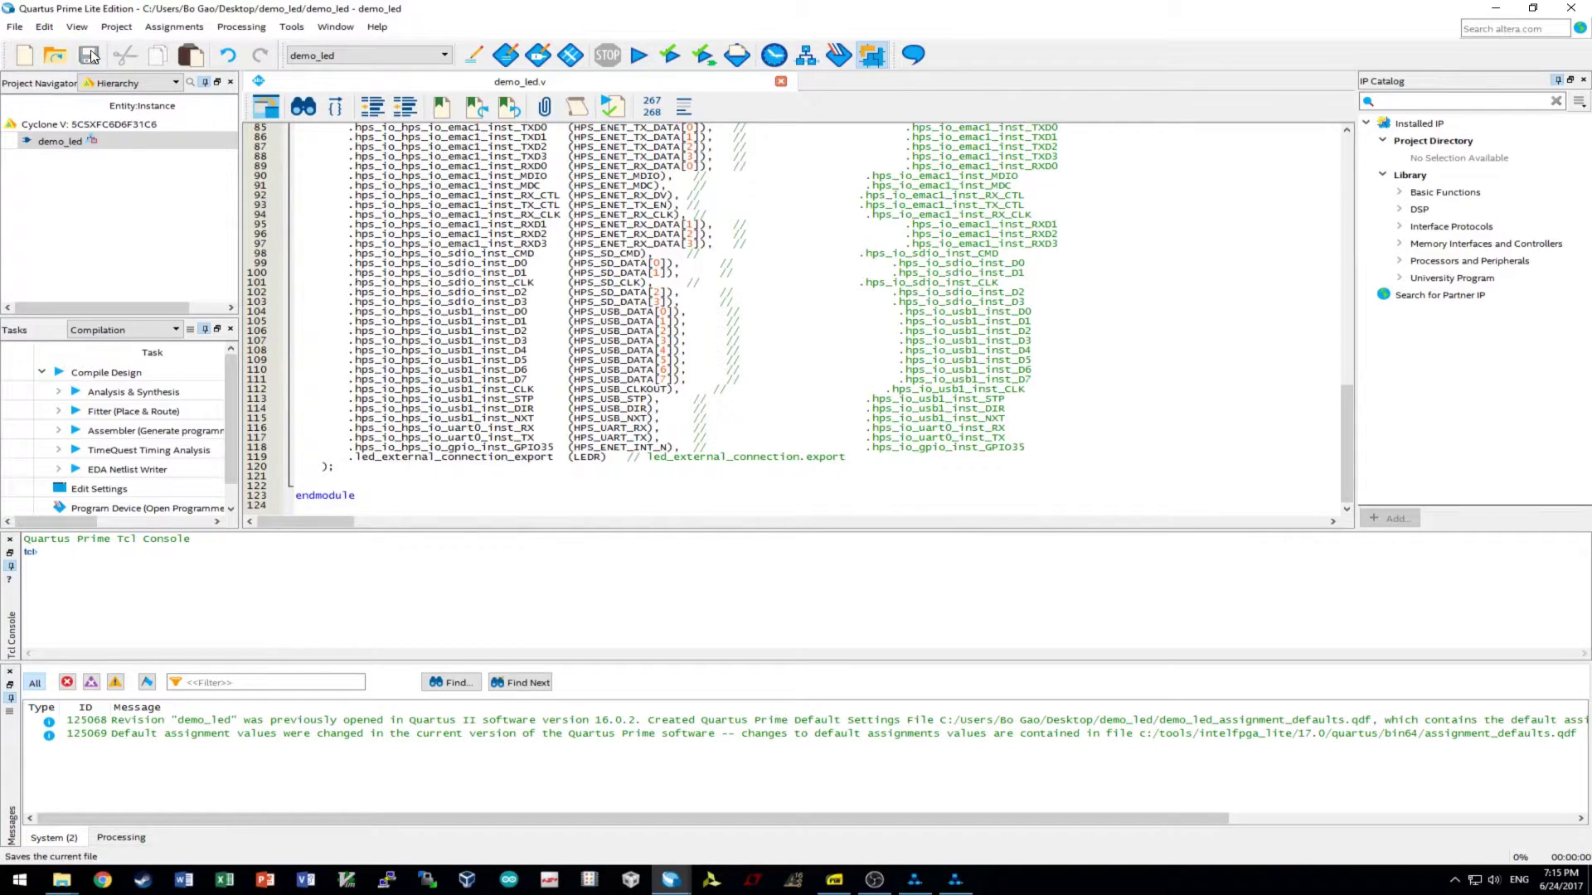
# - Run Analysis & Elaboration on demo_led and follow its progress messages until it succeeds with 0 errors, 27 warnings
pyautogui.click(674, 55)
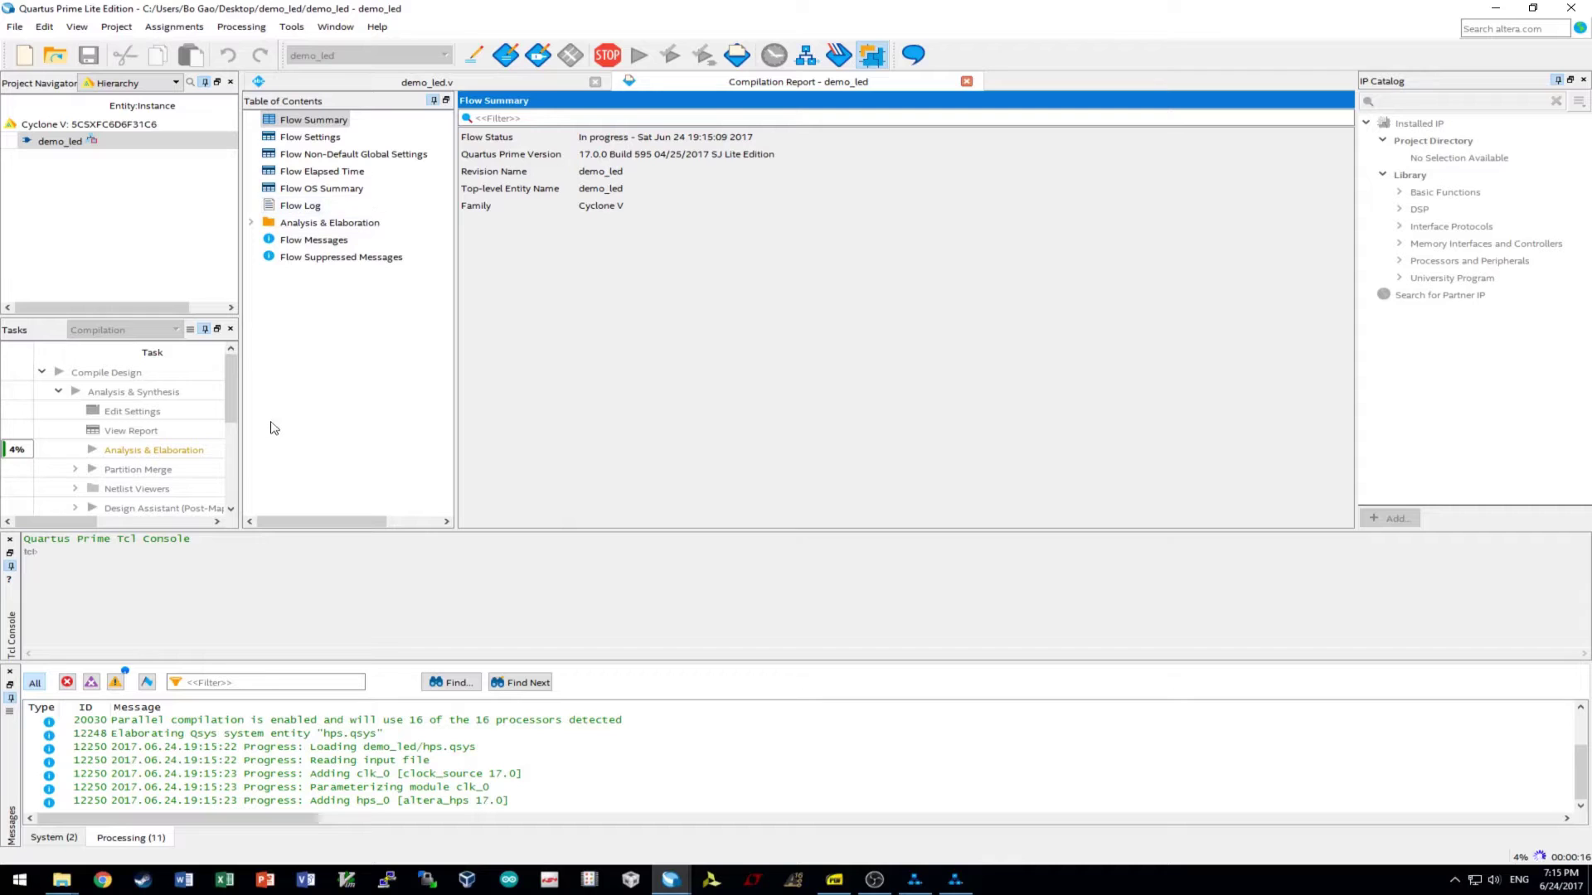
pyautogui.click(472, 82)
pyautogui.scroll(13, 761, 352)
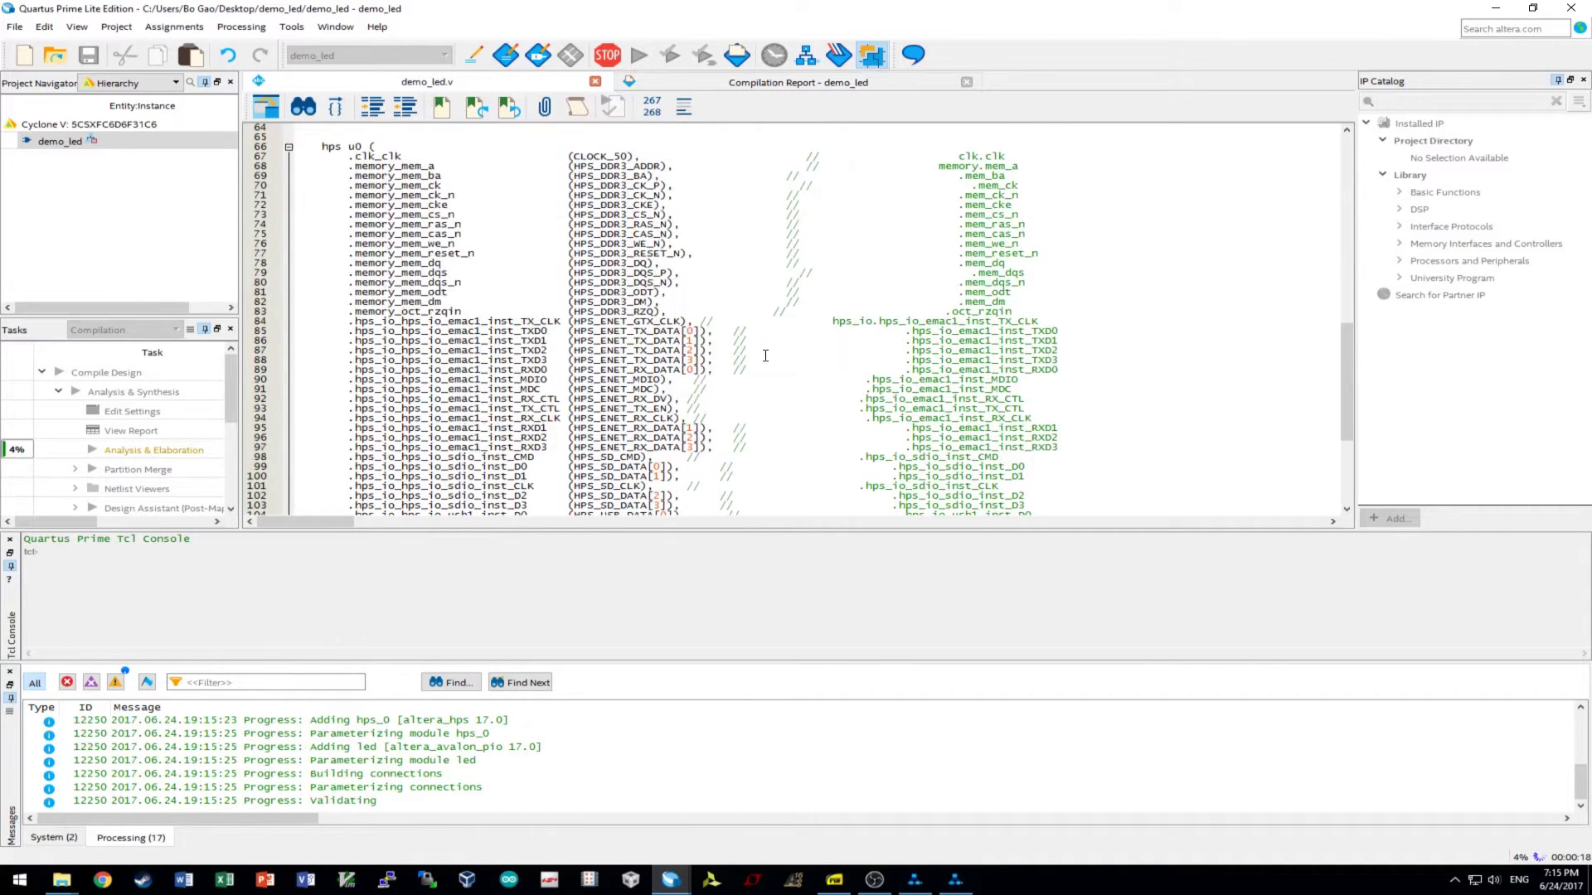
pyautogui.click(710, 83)
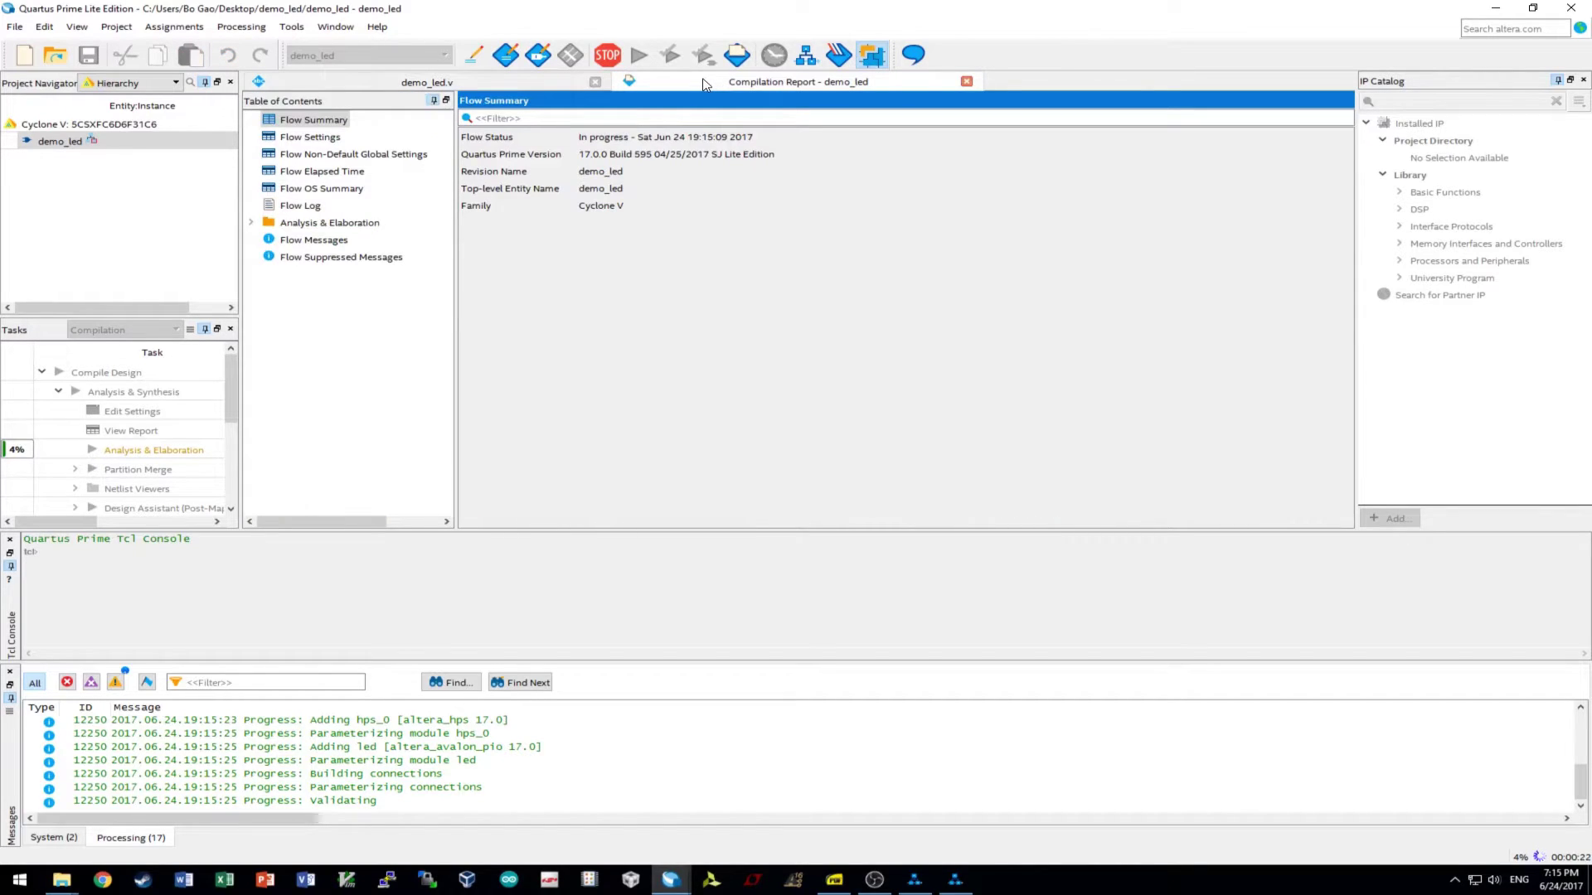
pyautogui.click(628, 762)
pyautogui.click(623, 749)
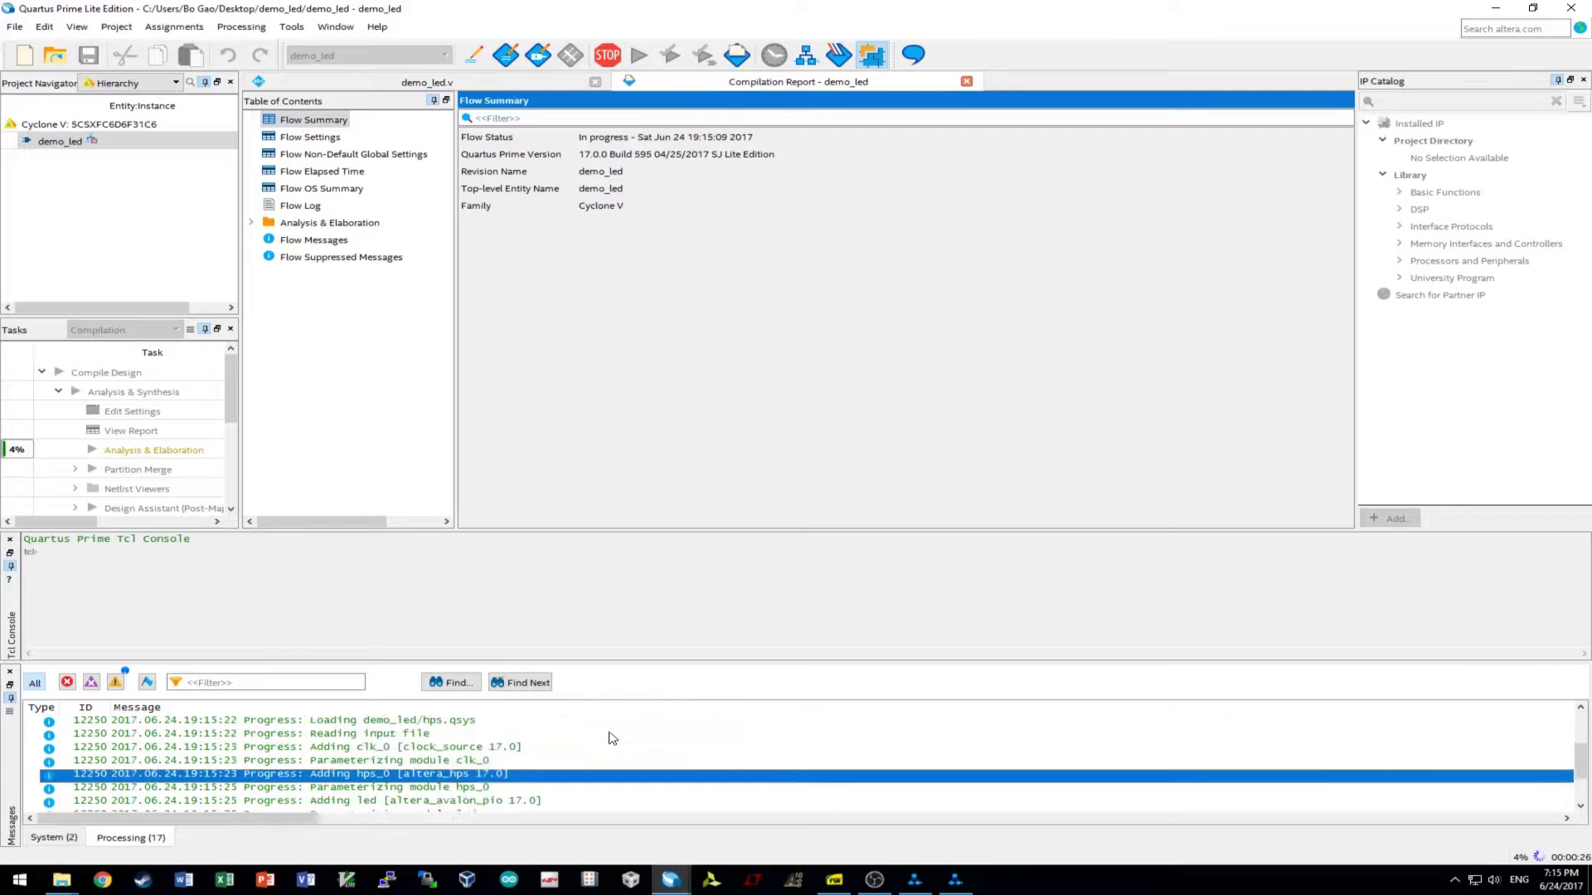
pyautogui.click(610, 735)
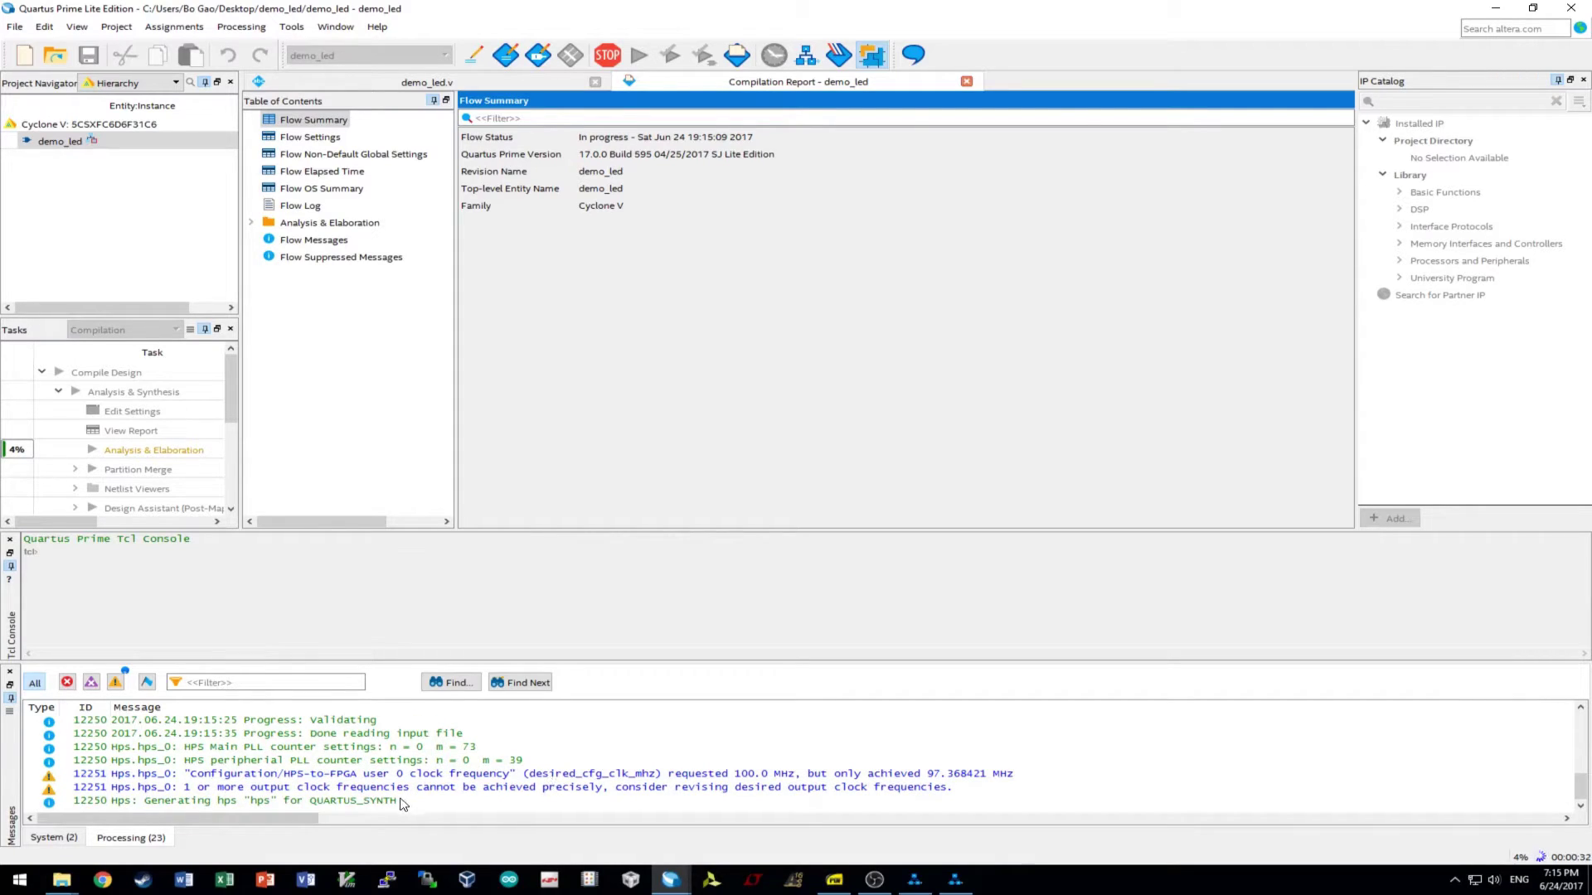
pyautogui.click(430, 801)
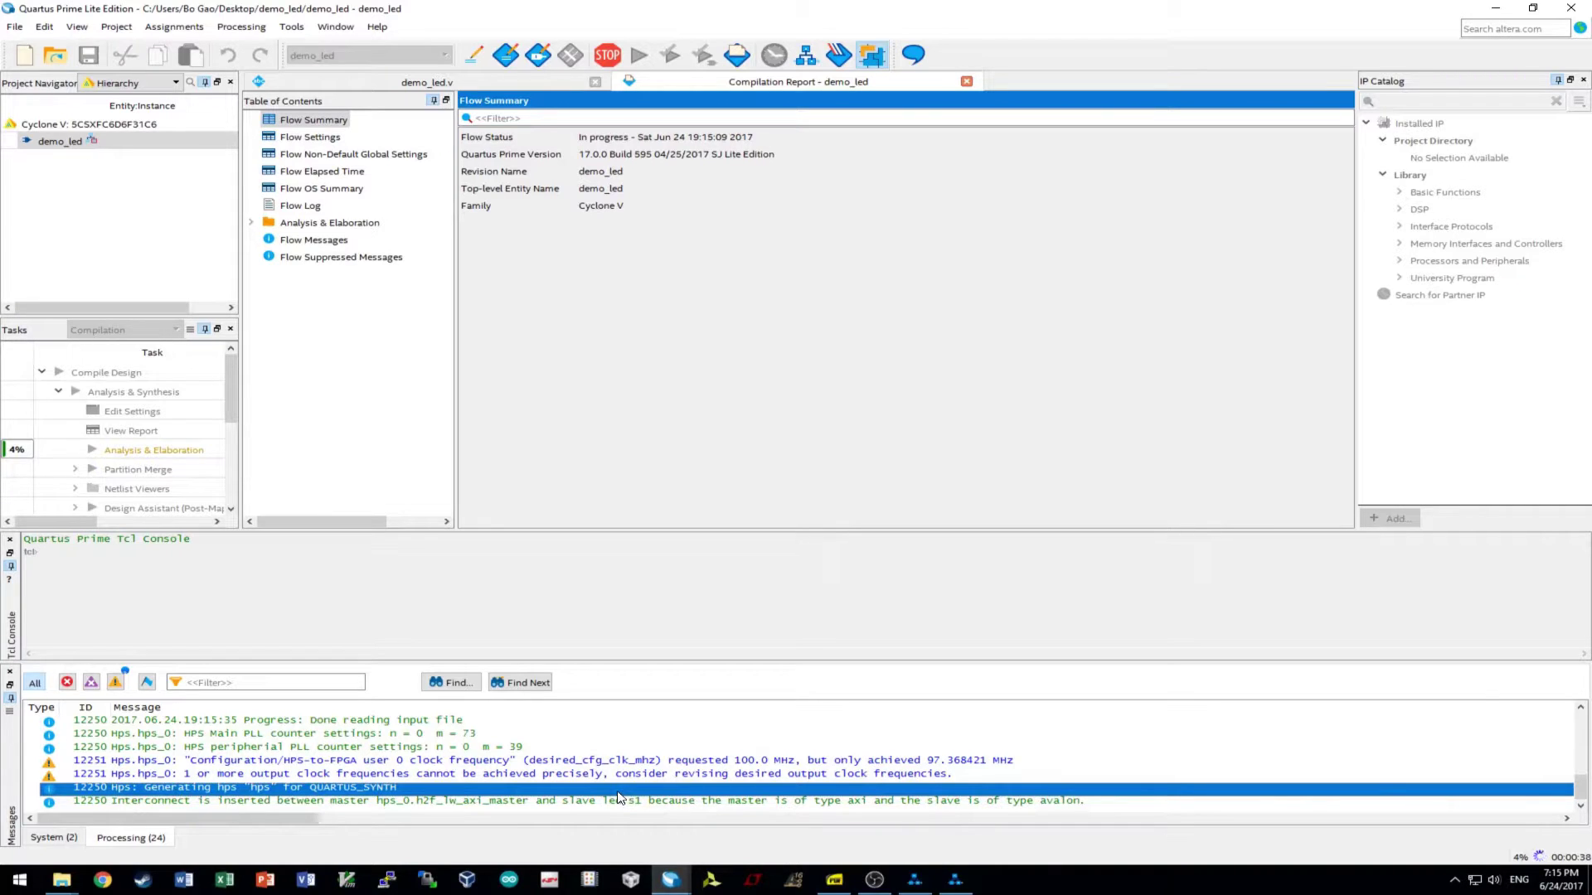
pyautogui.click(171, 802)
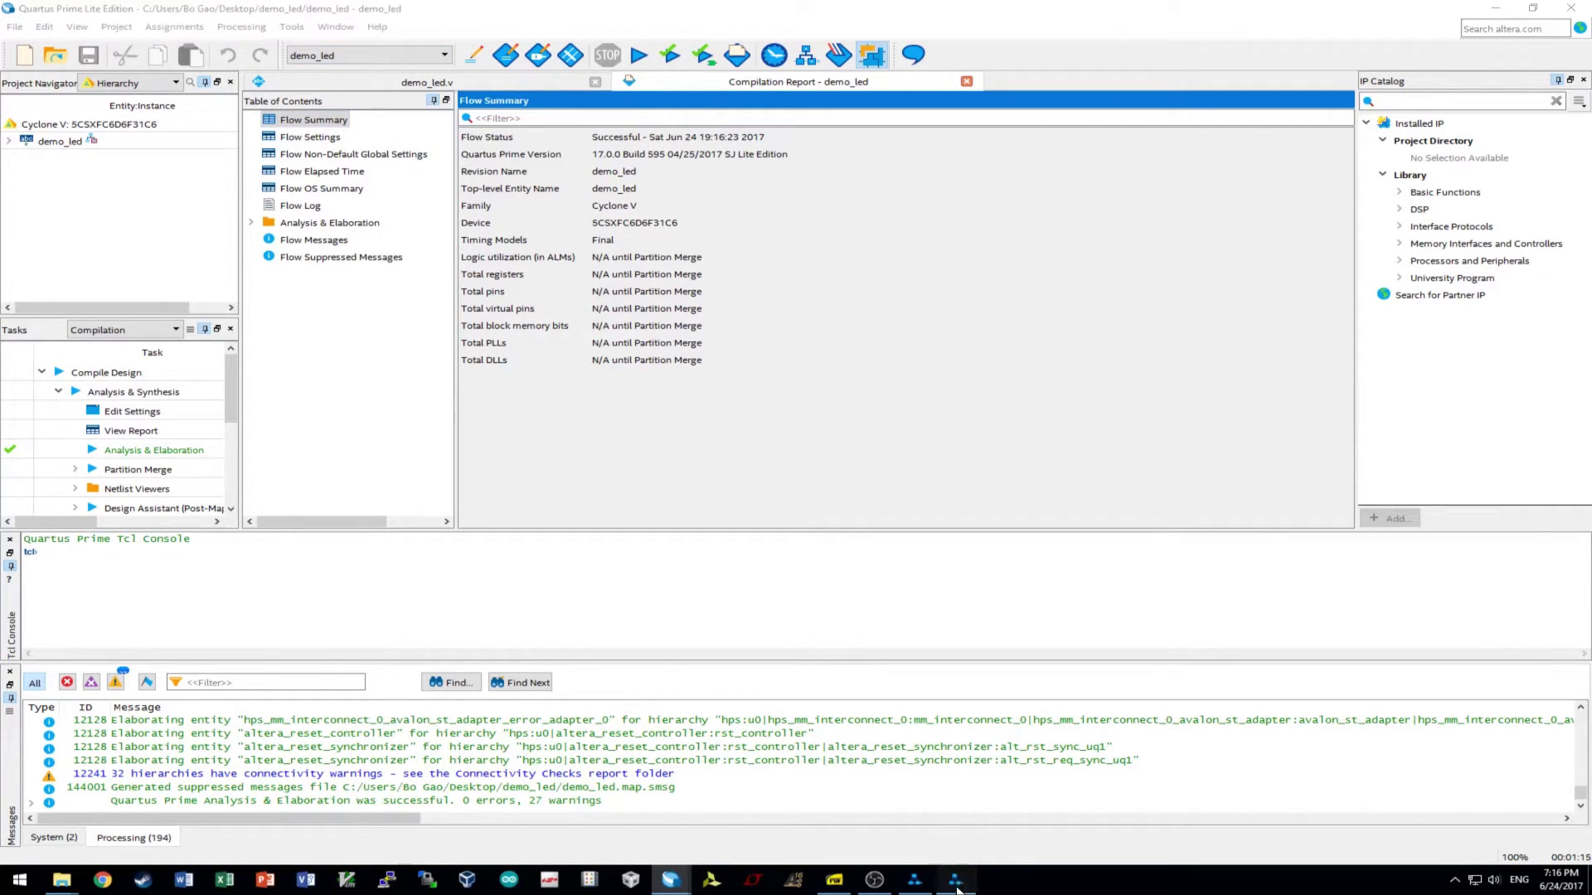
# - Leave Qsys and browse Tools > Tcl Scripts to the hps_sdram_p0 scripts in db/ip/hps/submodules
pyautogui.click(915, 884)
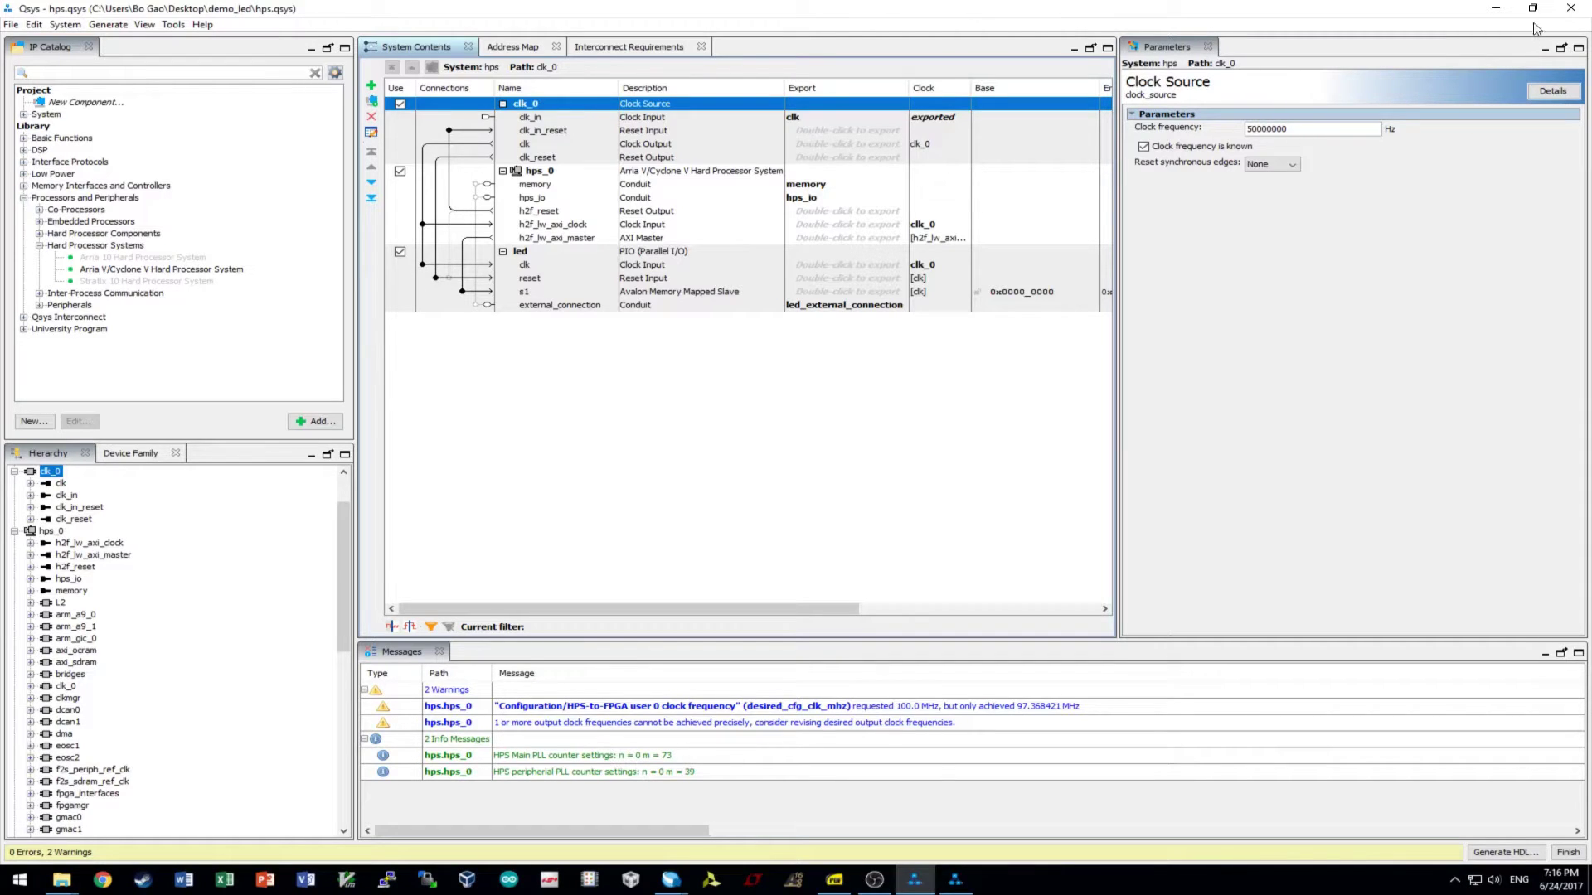
pyautogui.click(1496, 7)
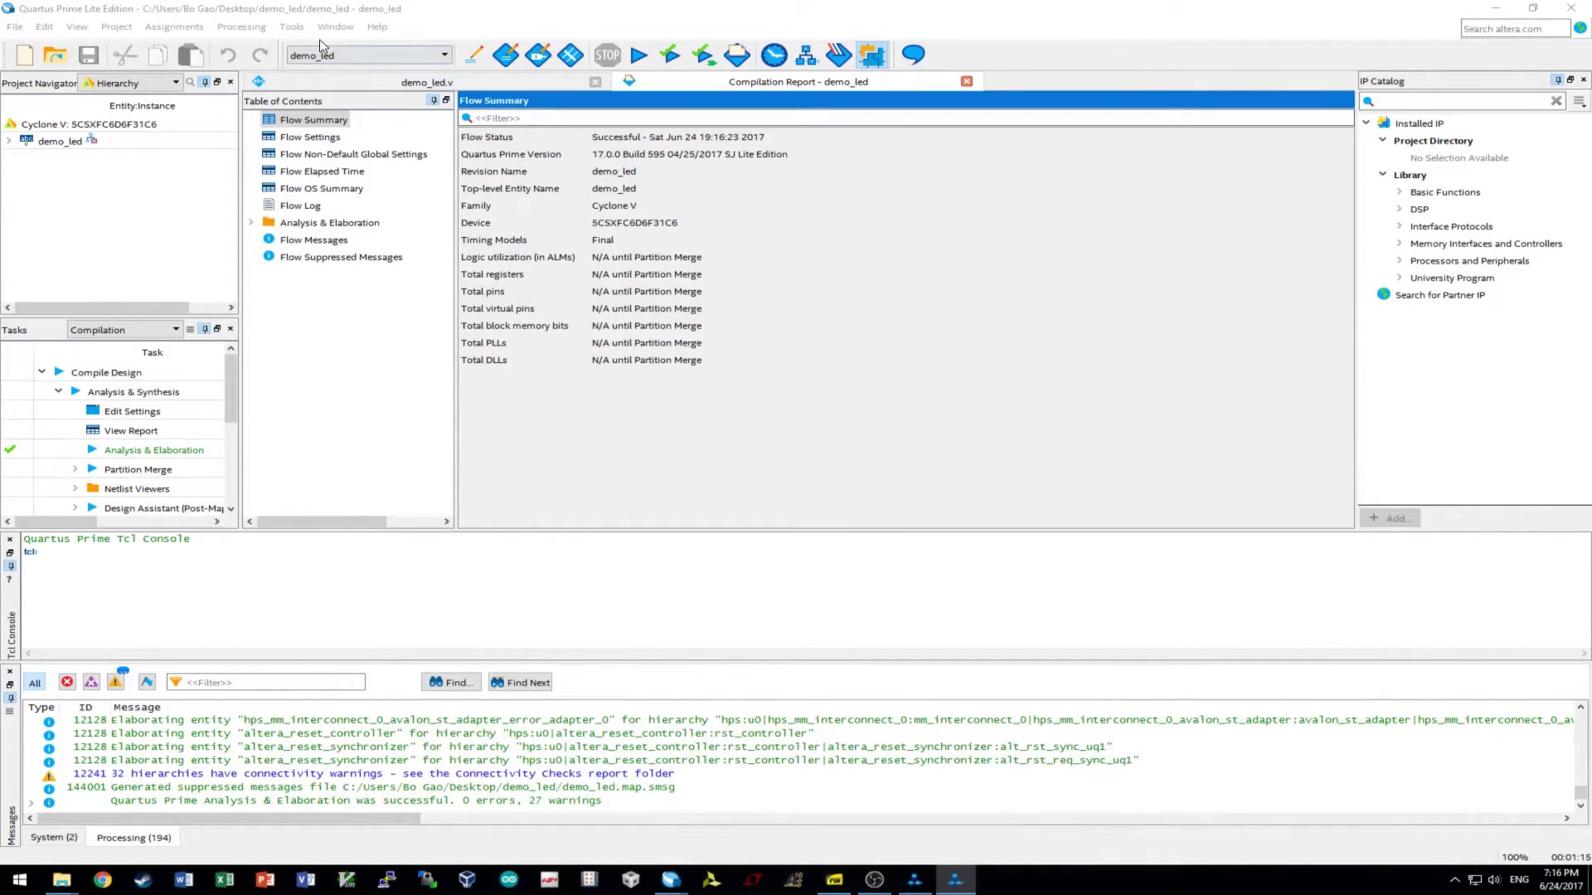
pyautogui.click(291, 26)
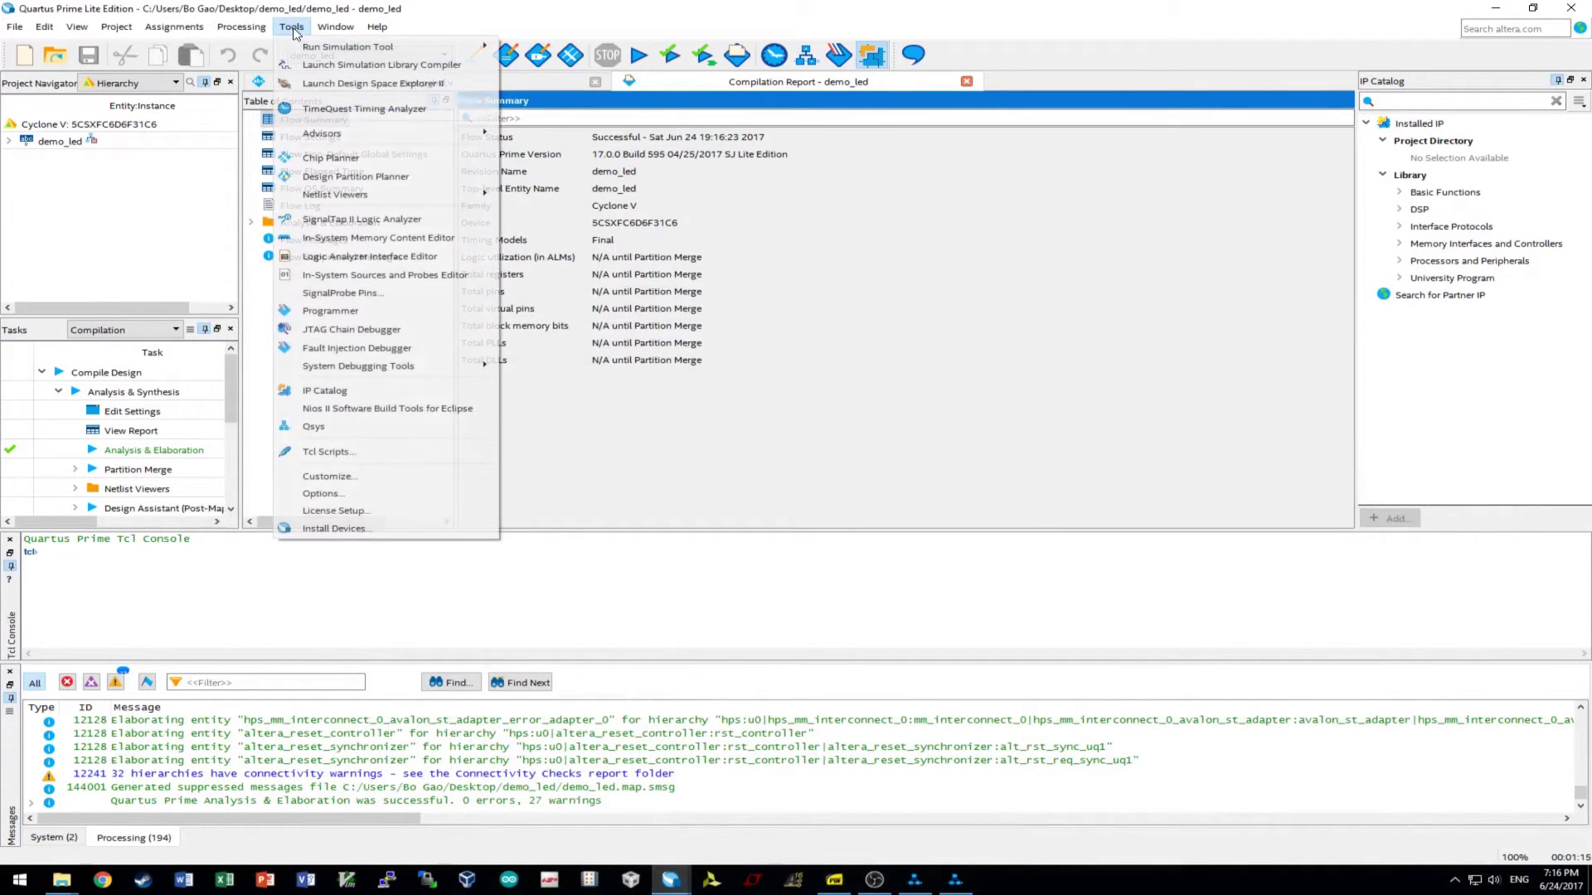
pyautogui.click(332, 452)
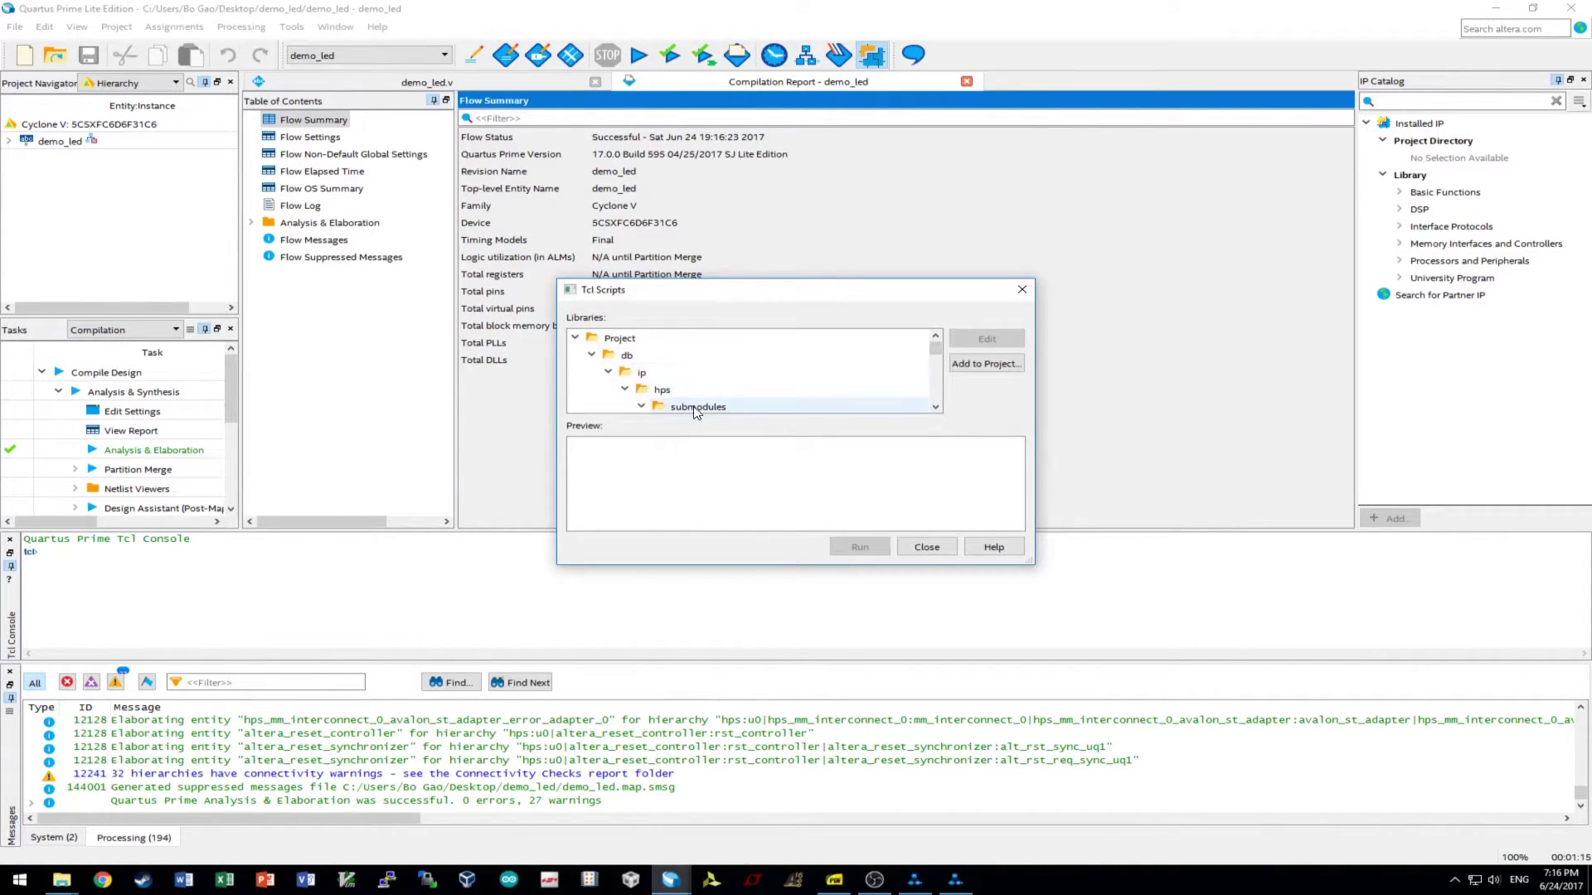
pyautogui.click(705, 390)
pyautogui.scroll(-1, 705, 395)
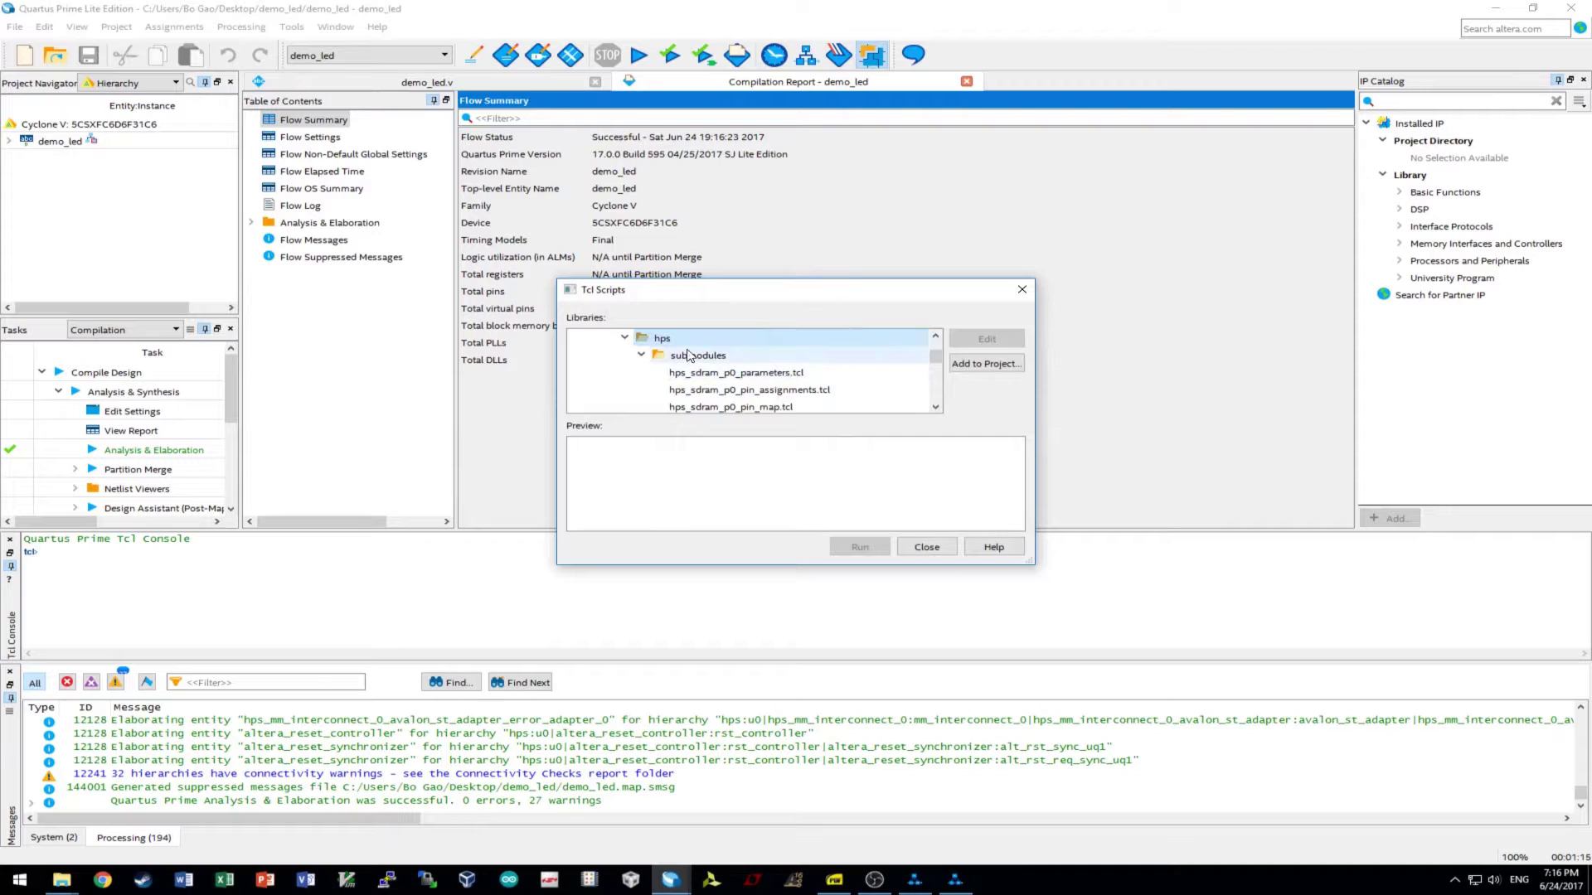
pyautogui.click(698, 356)
pyautogui.click(789, 375)
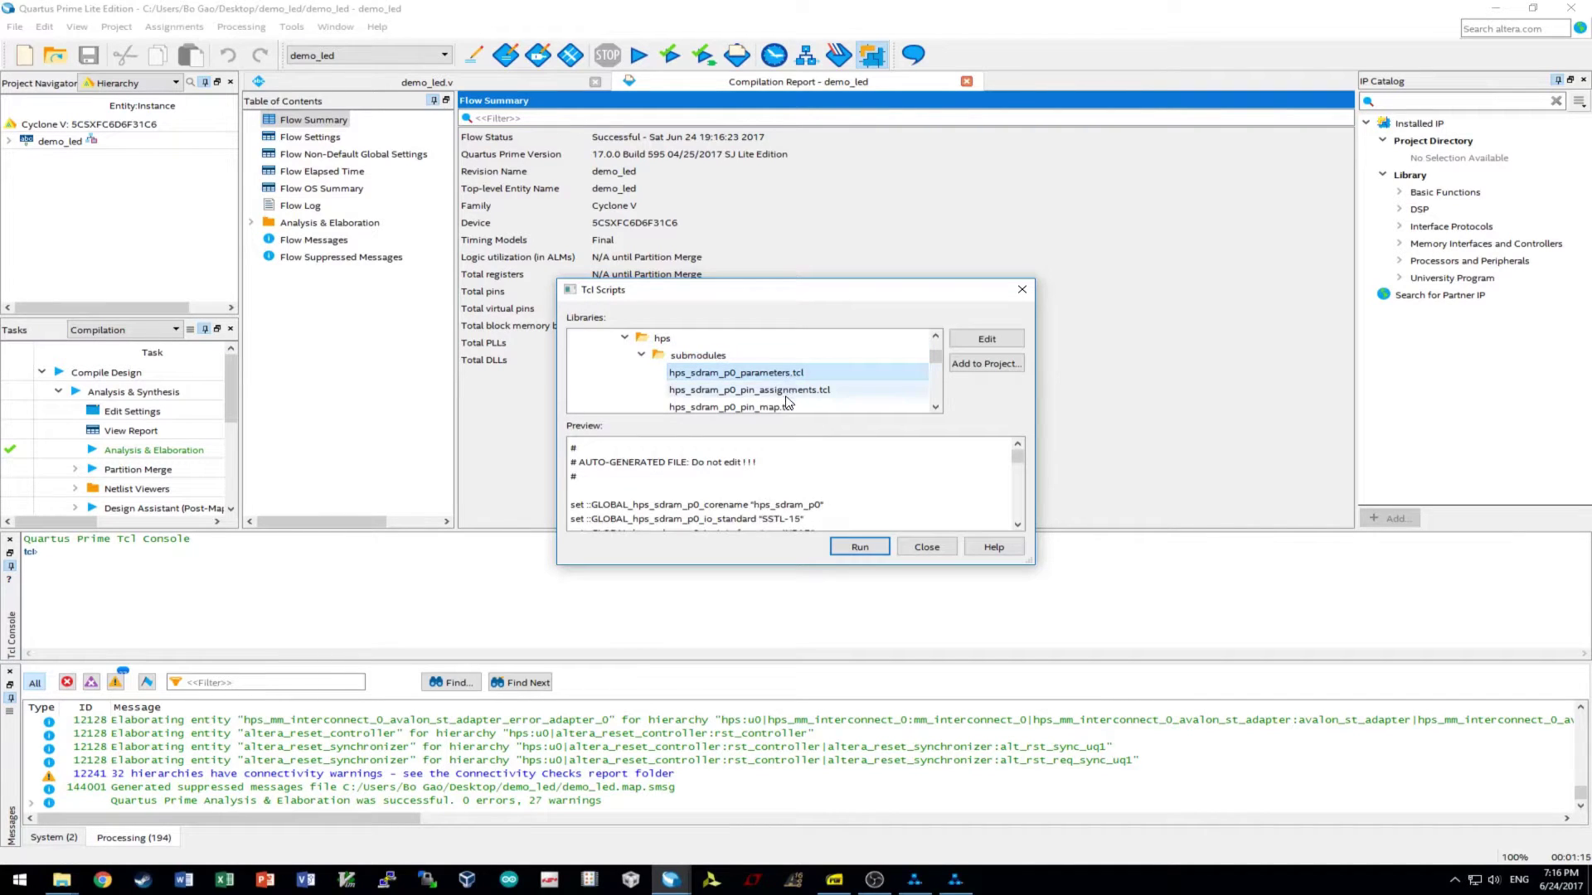
pyautogui.click(786, 390)
pyautogui.scroll(-3, 780, 395)
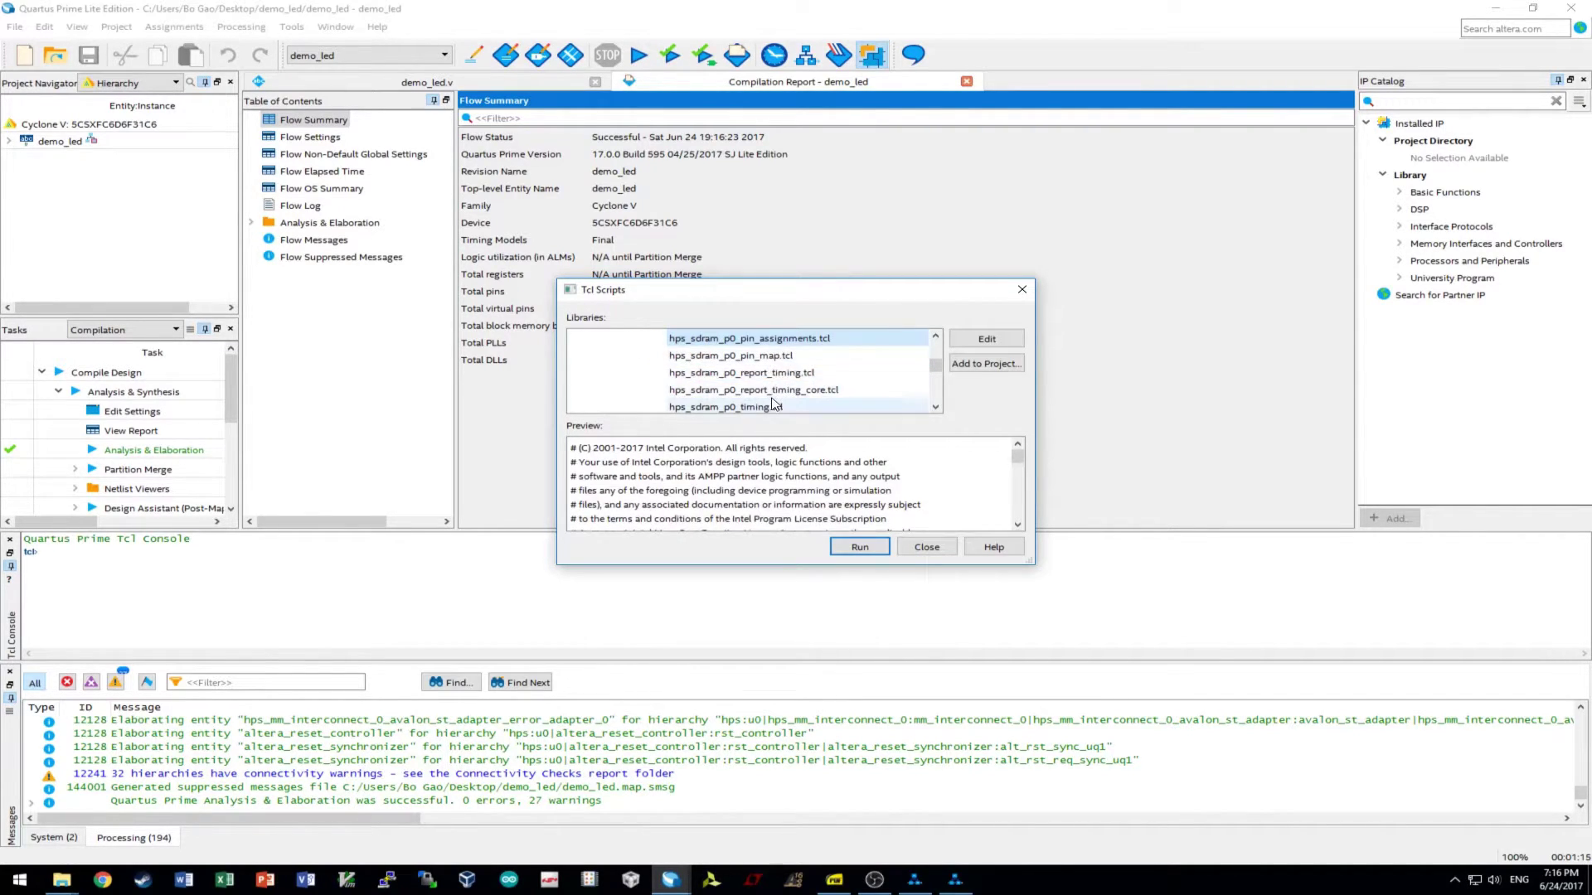
pyautogui.scroll(-1, 772, 397)
pyautogui.scroll(1, 772, 398)
pyautogui.scroll(1, 776, 398)
pyautogui.scroll(-1, 779, 397)
pyautogui.scroll(1, 783, 397)
pyautogui.scroll(-1, 787, 397)
pyautogui.scroll(1, 792, 396)
pyautogui.scroll(1, 801, 396)
pyautogui.scroll(-1, 802, 397)
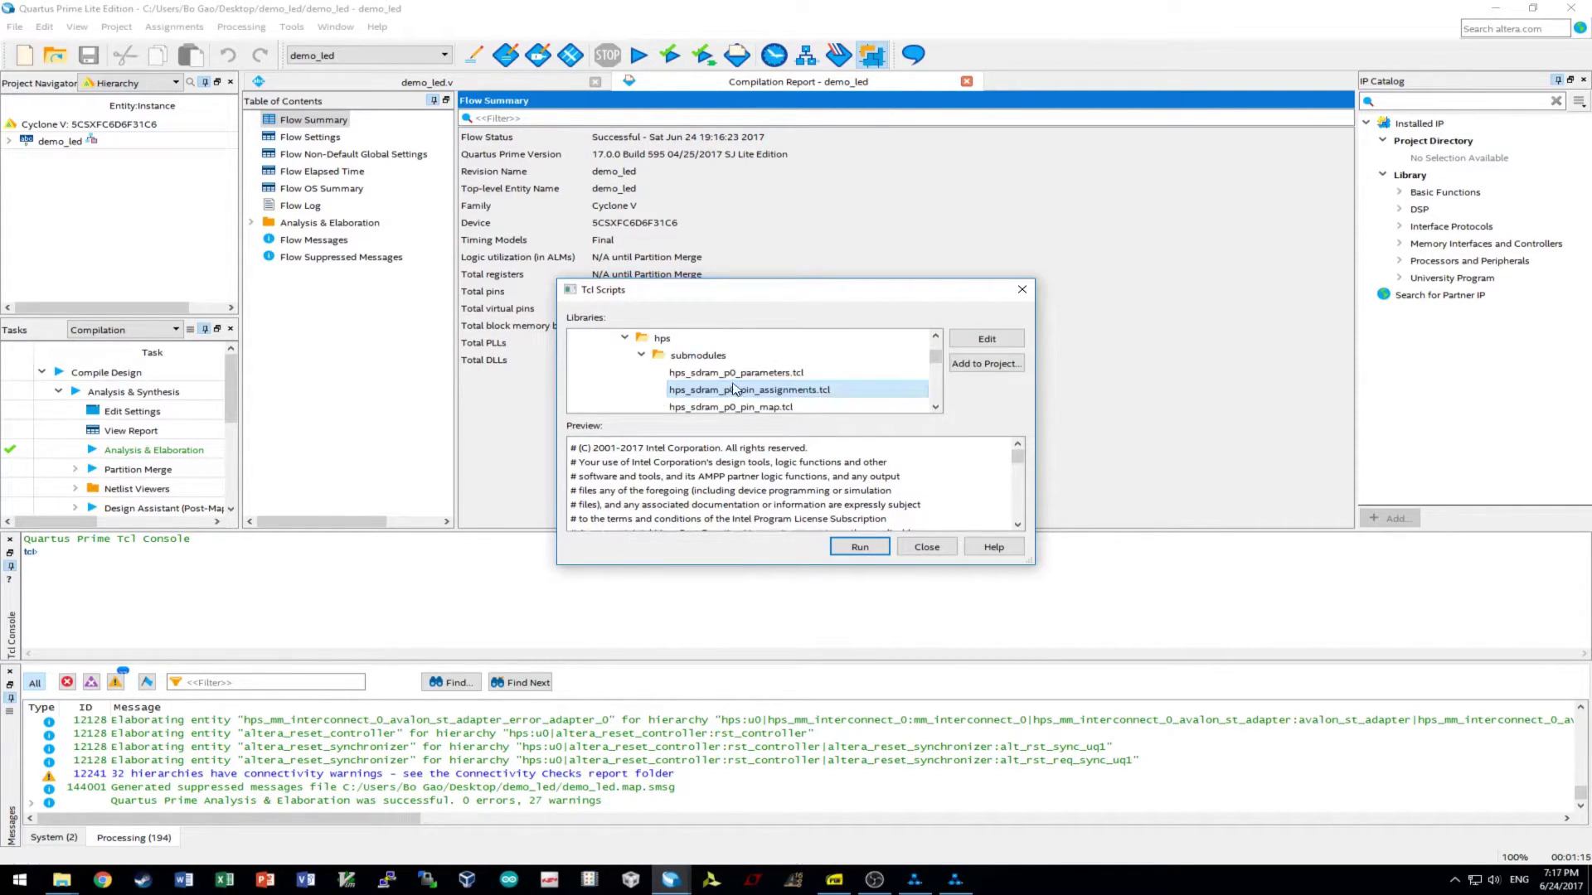
# - Run hps_sdram_p0_parameters.tcl, then hps_sdram_p0_pin_assignments.tcl, and close the Tcl Scripts browser
pyautogui.doubleClick(729, 372)
pyautogui.click(949, 463)
pyautogui.click(788, 389)
pyautogui.doubleClick(792, 389)
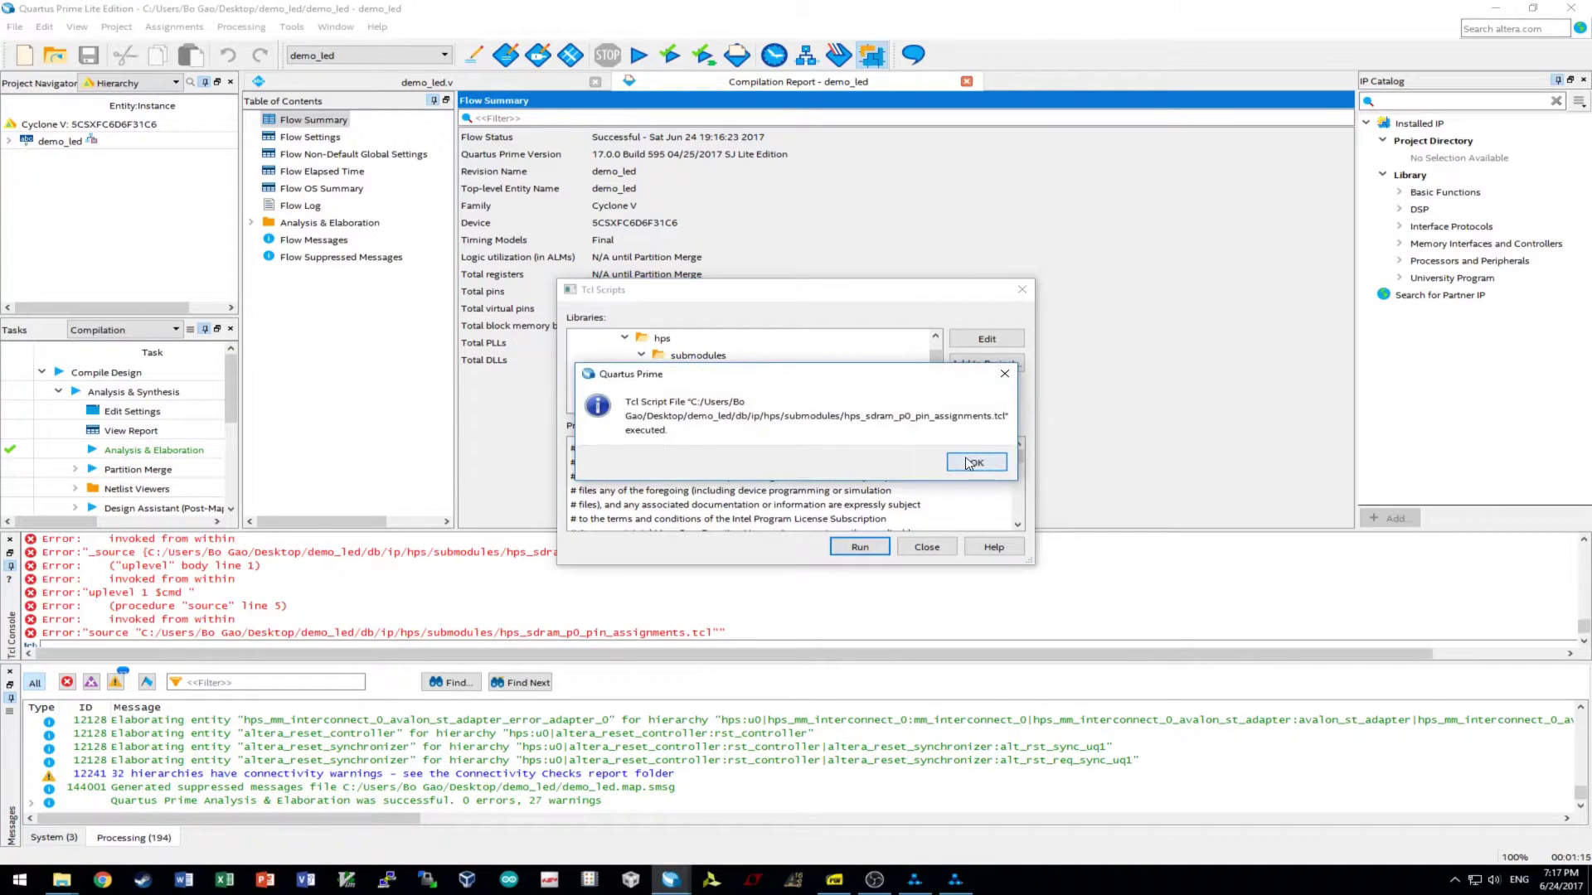
pyautogui.click(954, 461)
pyautogui.click(927, 548)
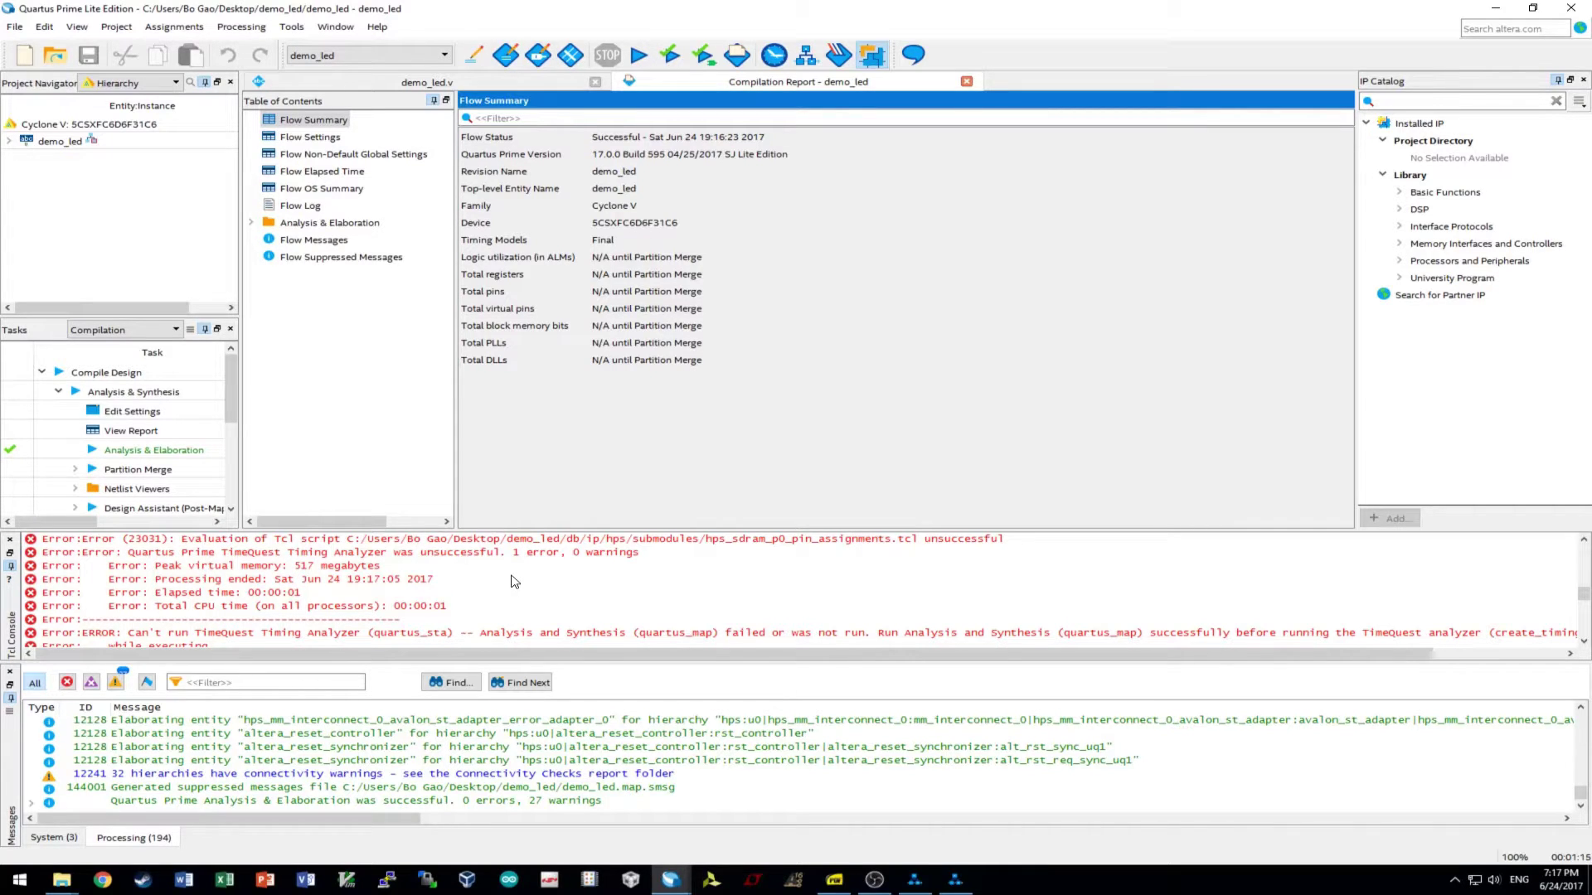
# - Start full compilation of the demo_led project
pyautogui.scroll(10, 514, 582)
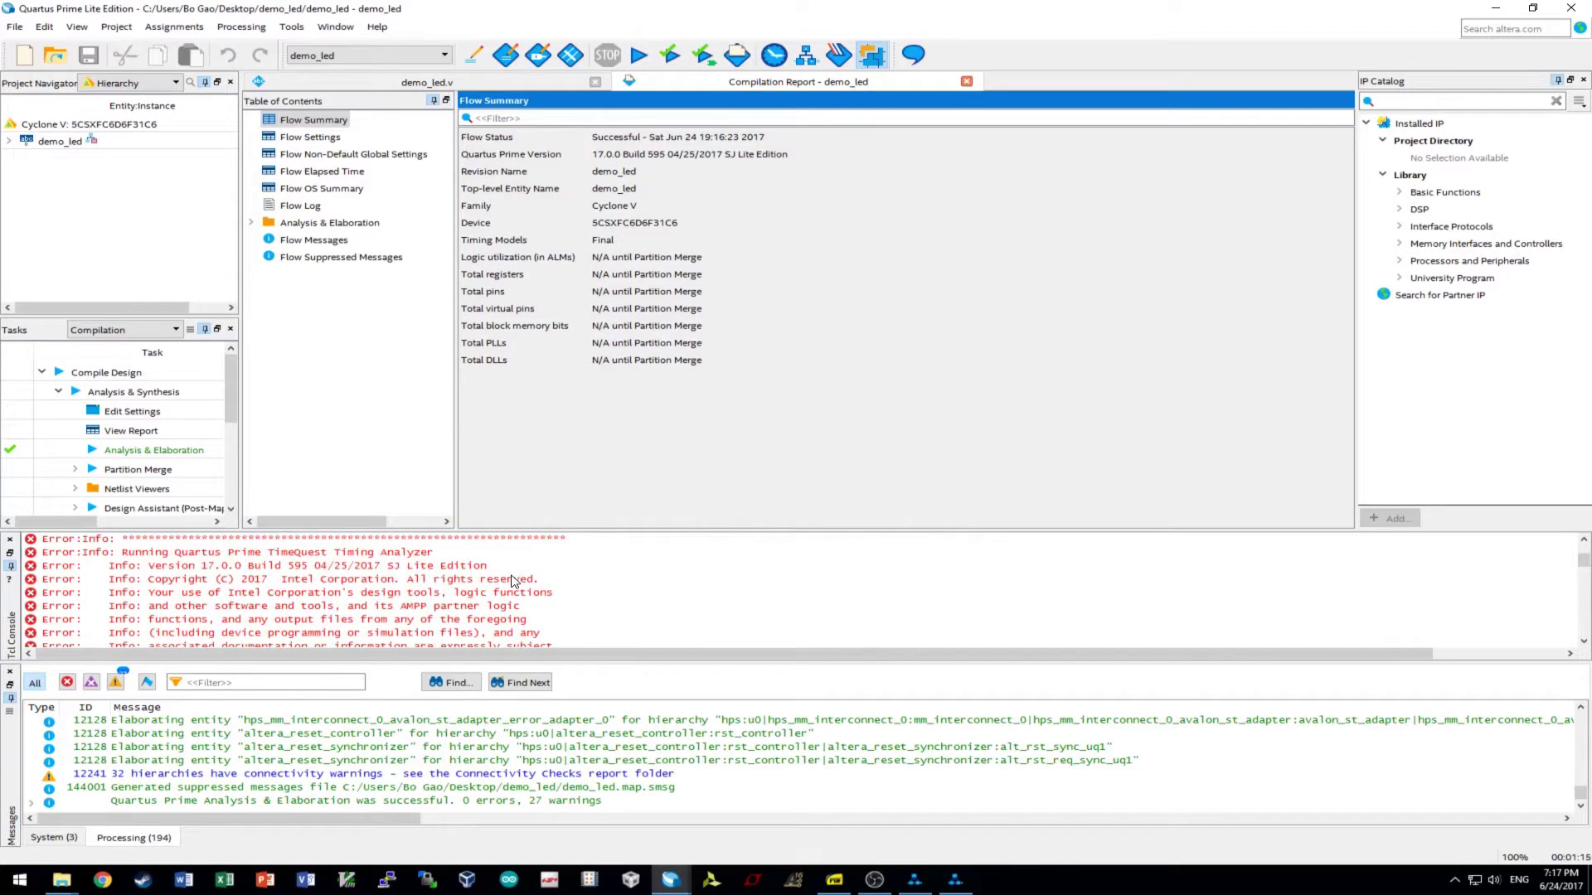
pyautogui.scroll(-10, 514, 582)
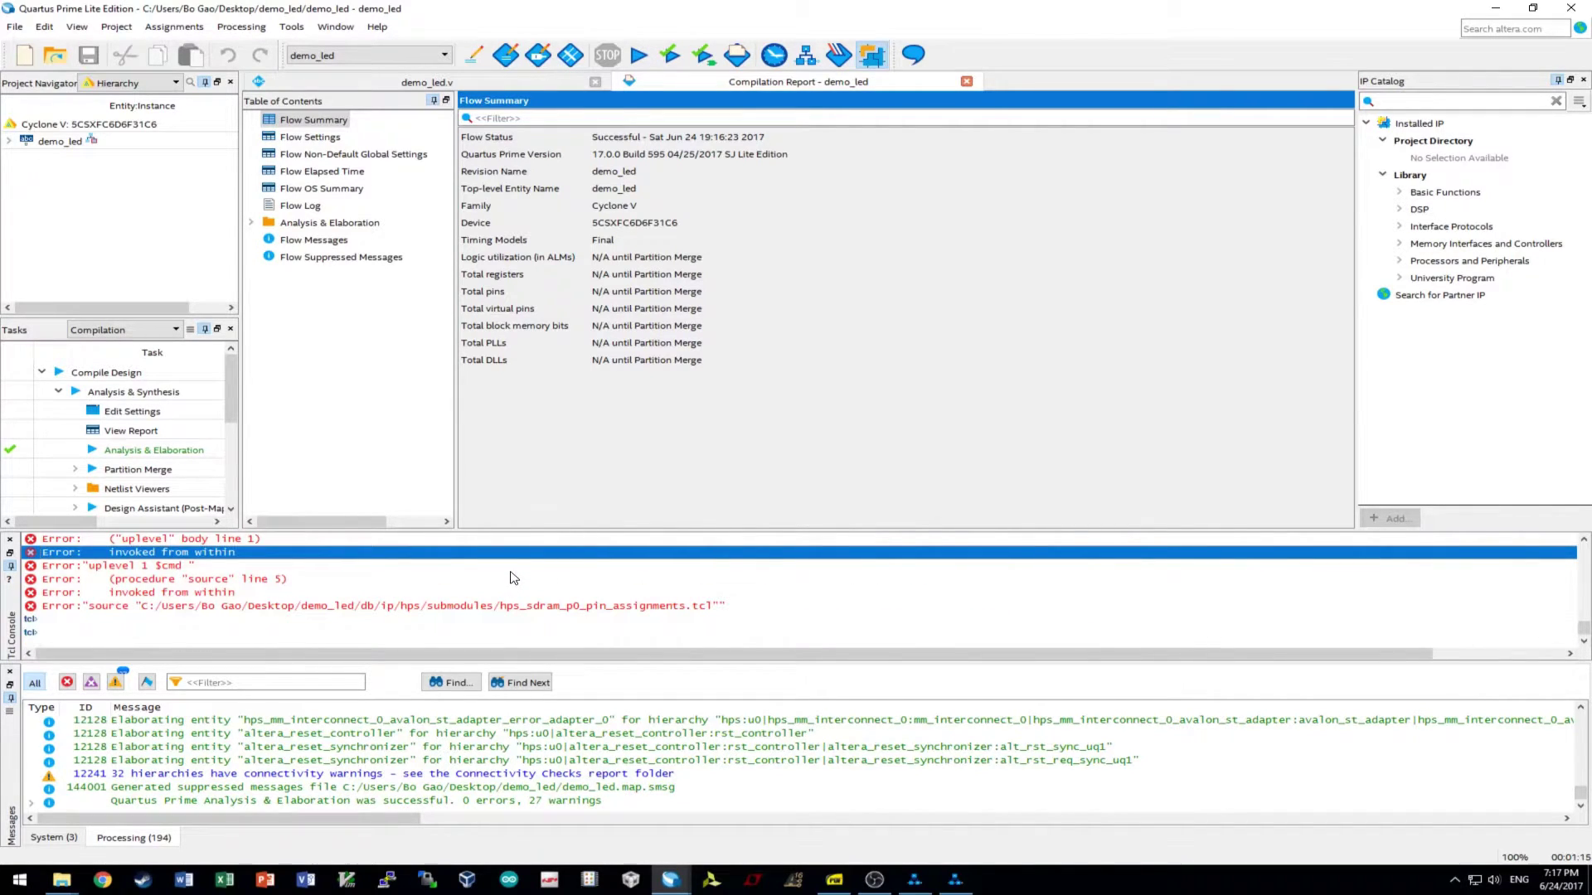
pyautogui.scroll(5, 514, 578)
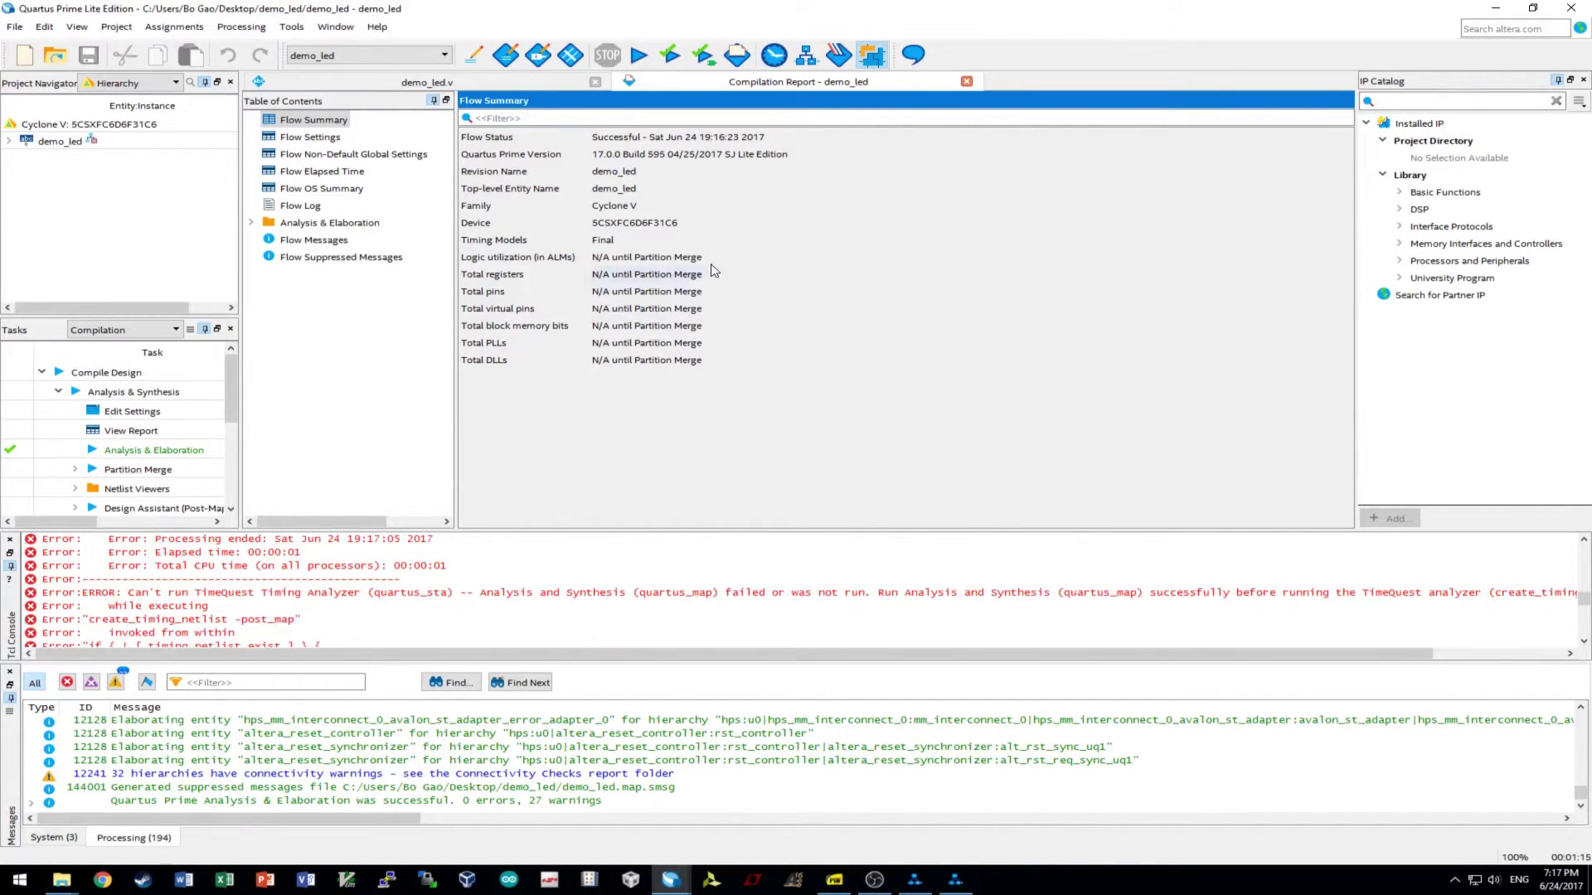
pyautogui.click(637, 56)
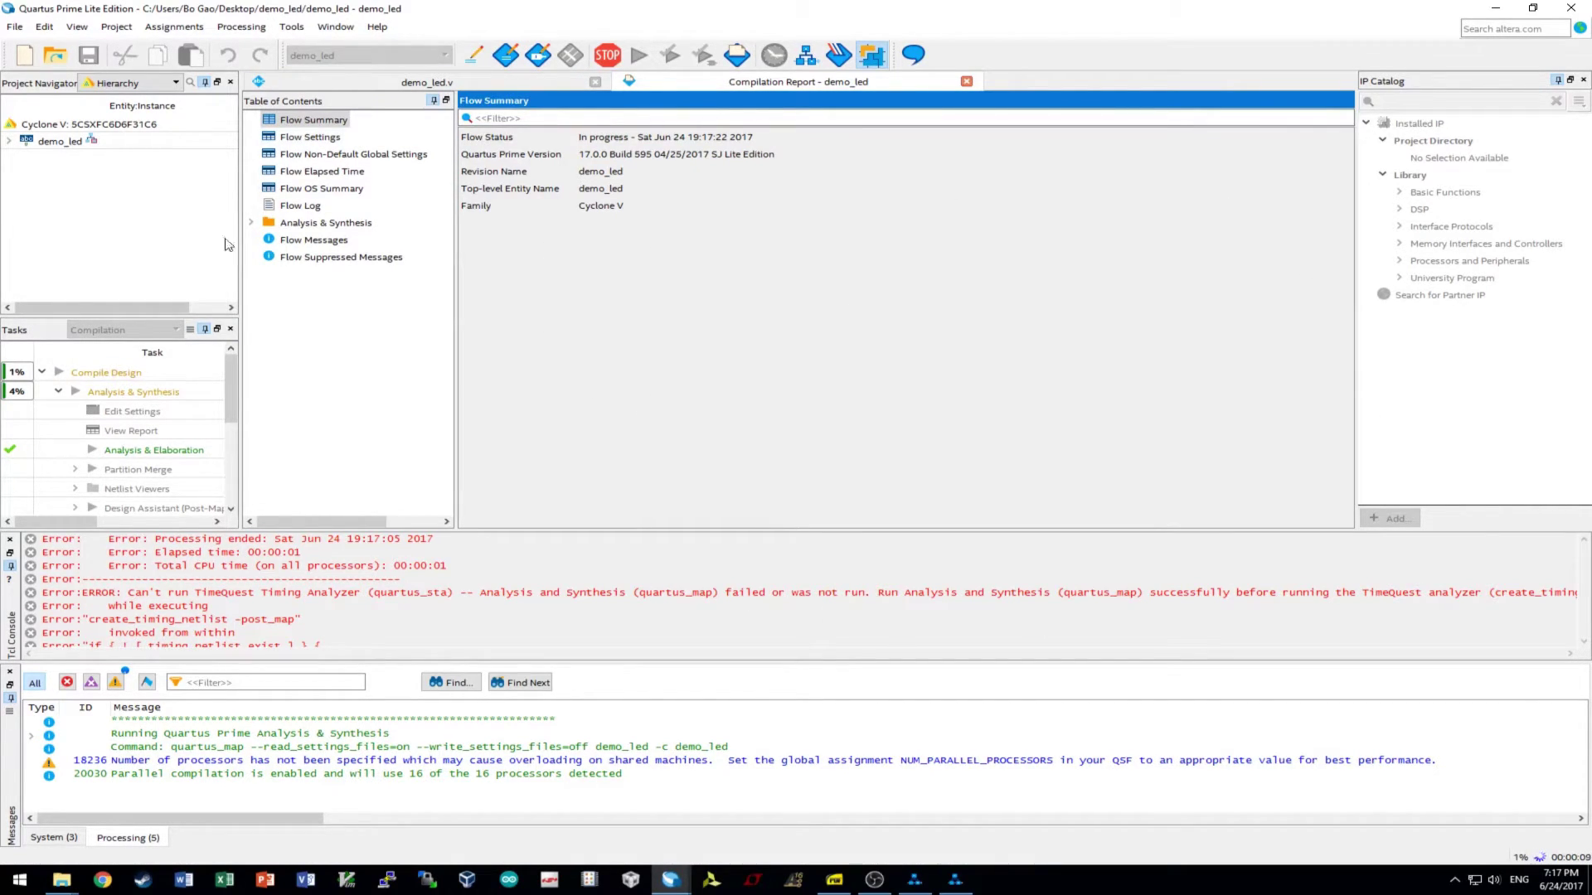
# - Bring up demo_led.v, then minimize Quartus and the demo_led folder to reveal the desktop
pyautogui.click(484, 81)
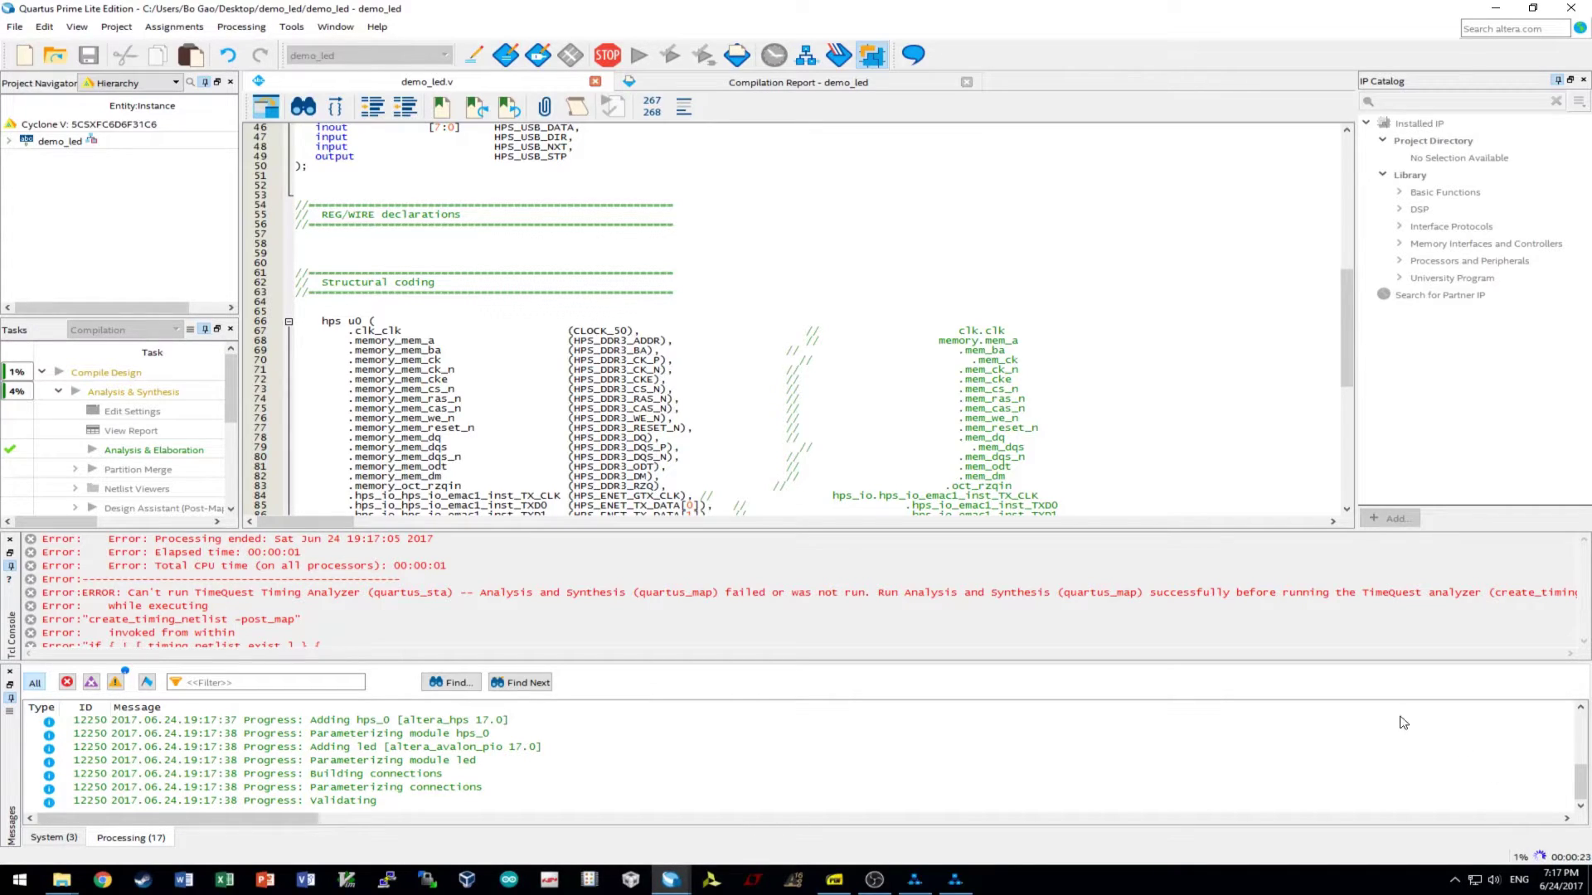
pyautogui.click(1496, 8)
pyautogui.click(1496, 9)
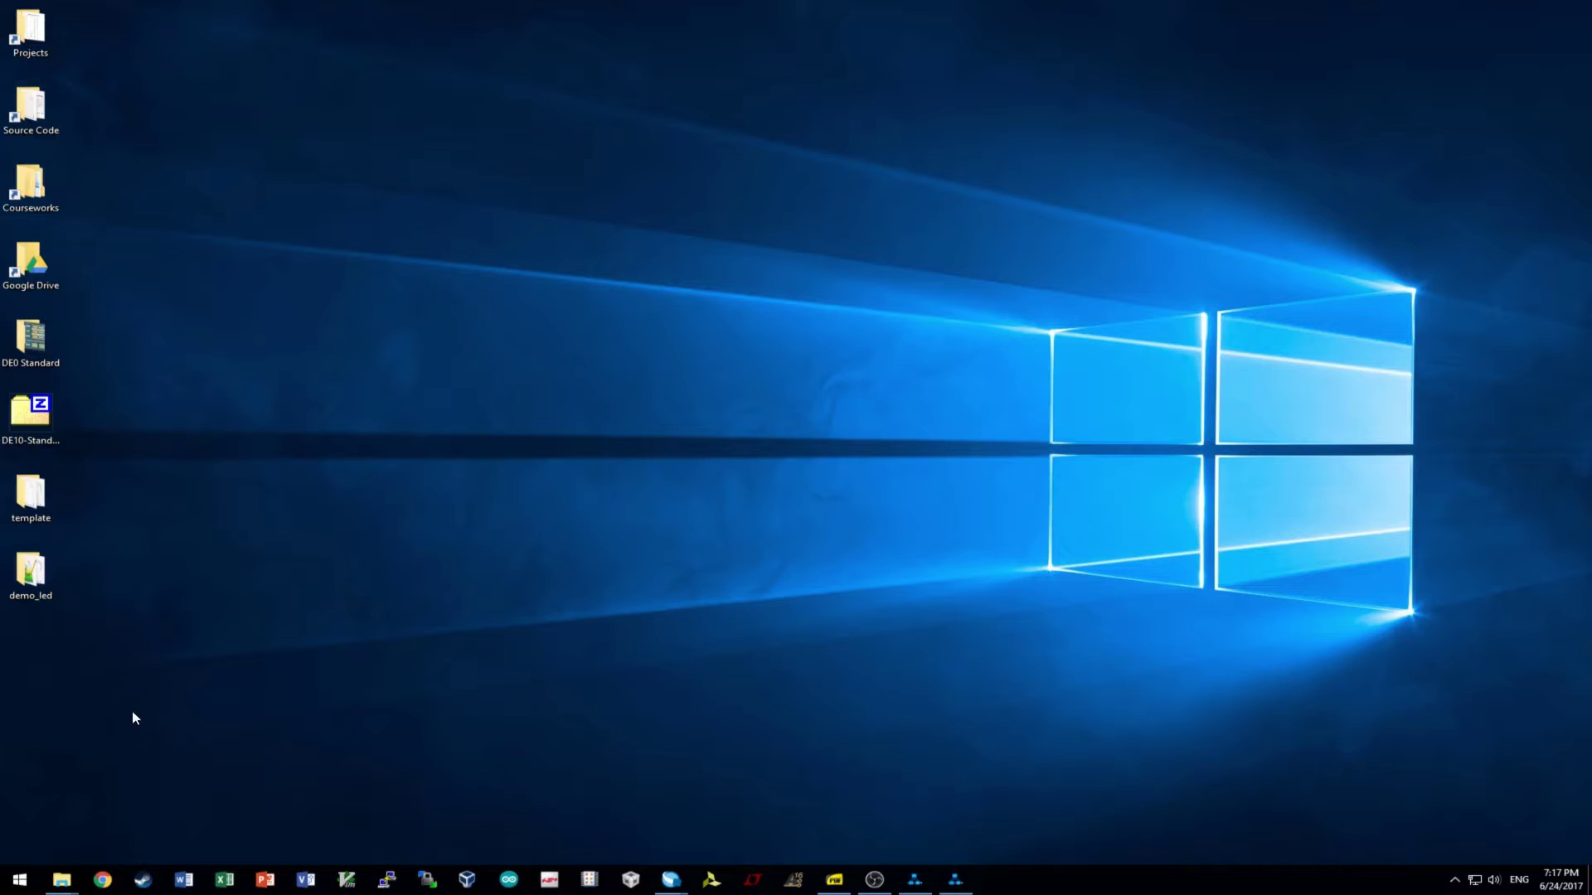
# - Open demo_led and template side by side, drag generate.sh into demo_led, and edit it in Notepad++
pyautogui.doubleClick(33, 576)
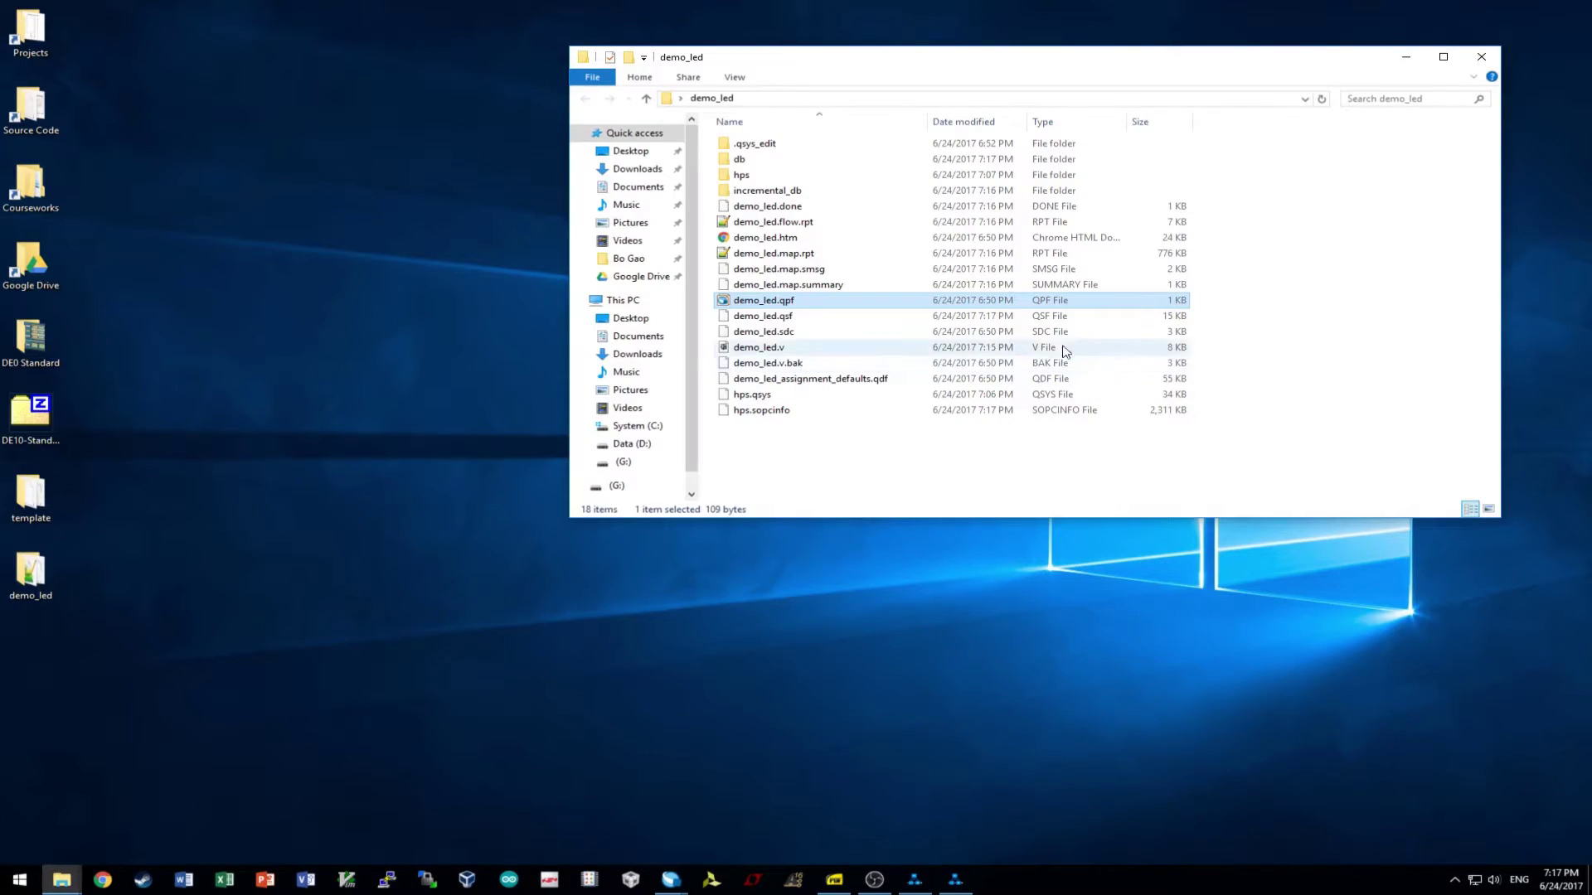
pyautogui.click(797, 412)
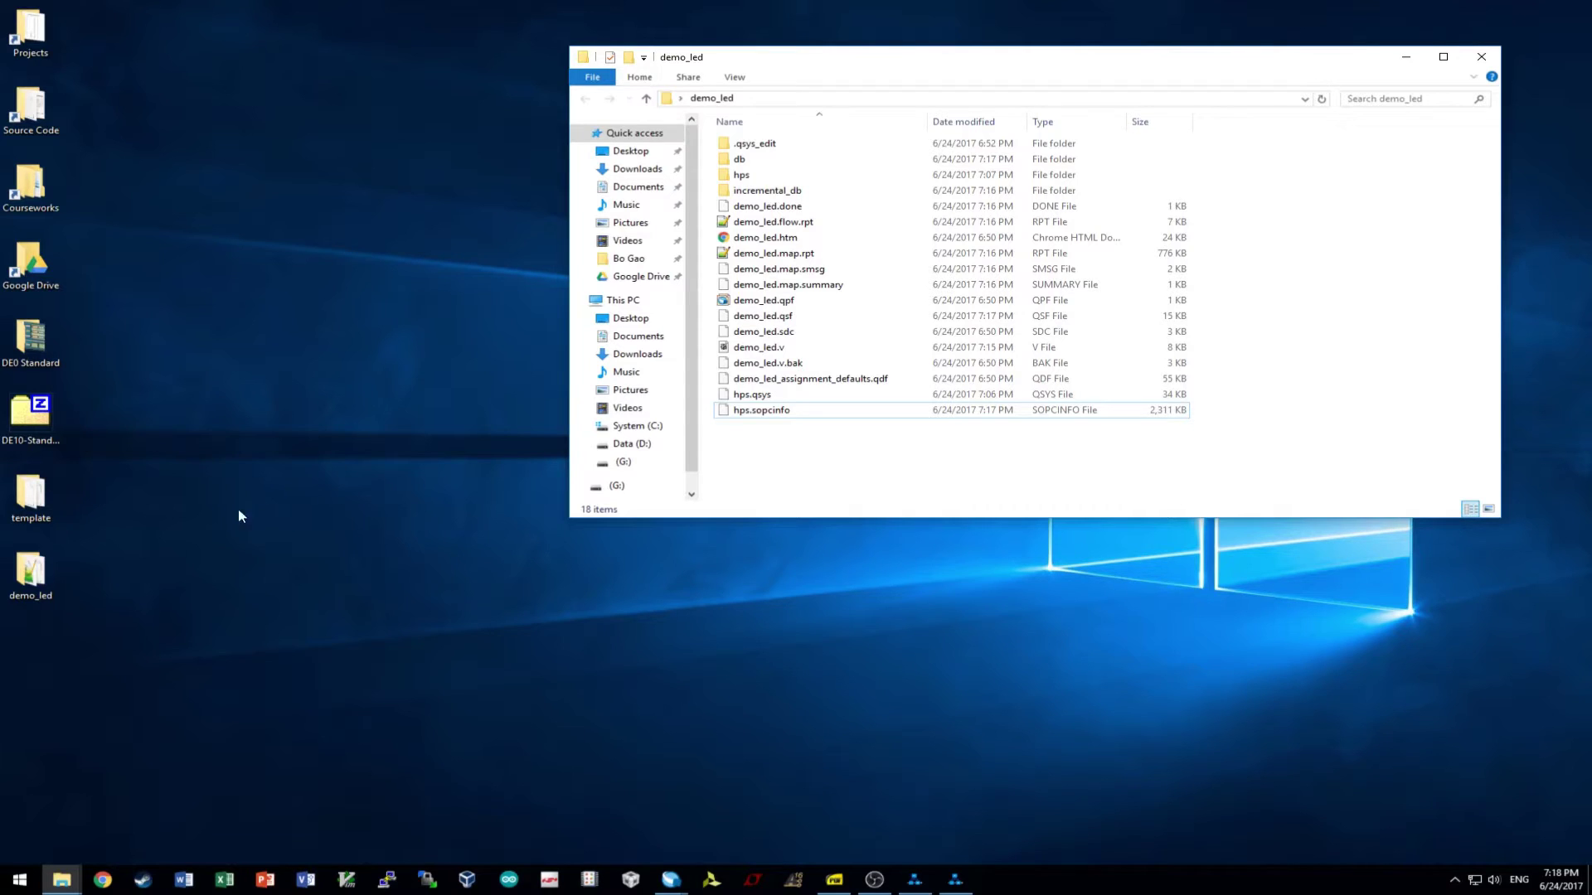
pyautogui.doubleClick(46, 504)
pyautogui.moveTo(519, 10); pyautogui.dragTo(719, 287)
pyautogui.click(461, 372)
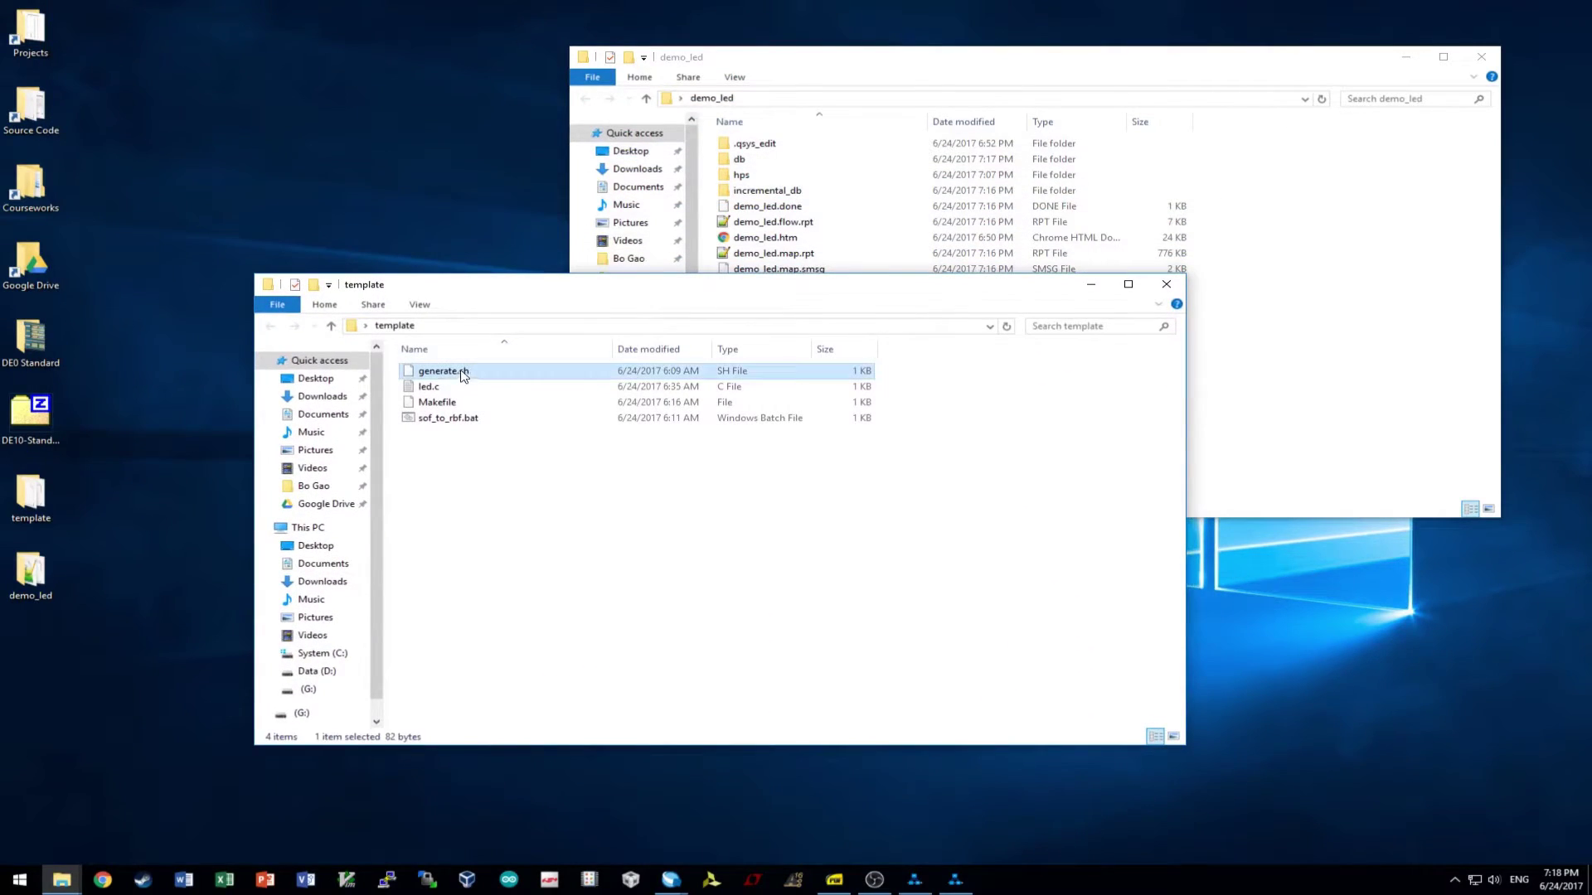
pyautogui.moveTo(466, 368); pyautogui.dragTo(1227, 398)
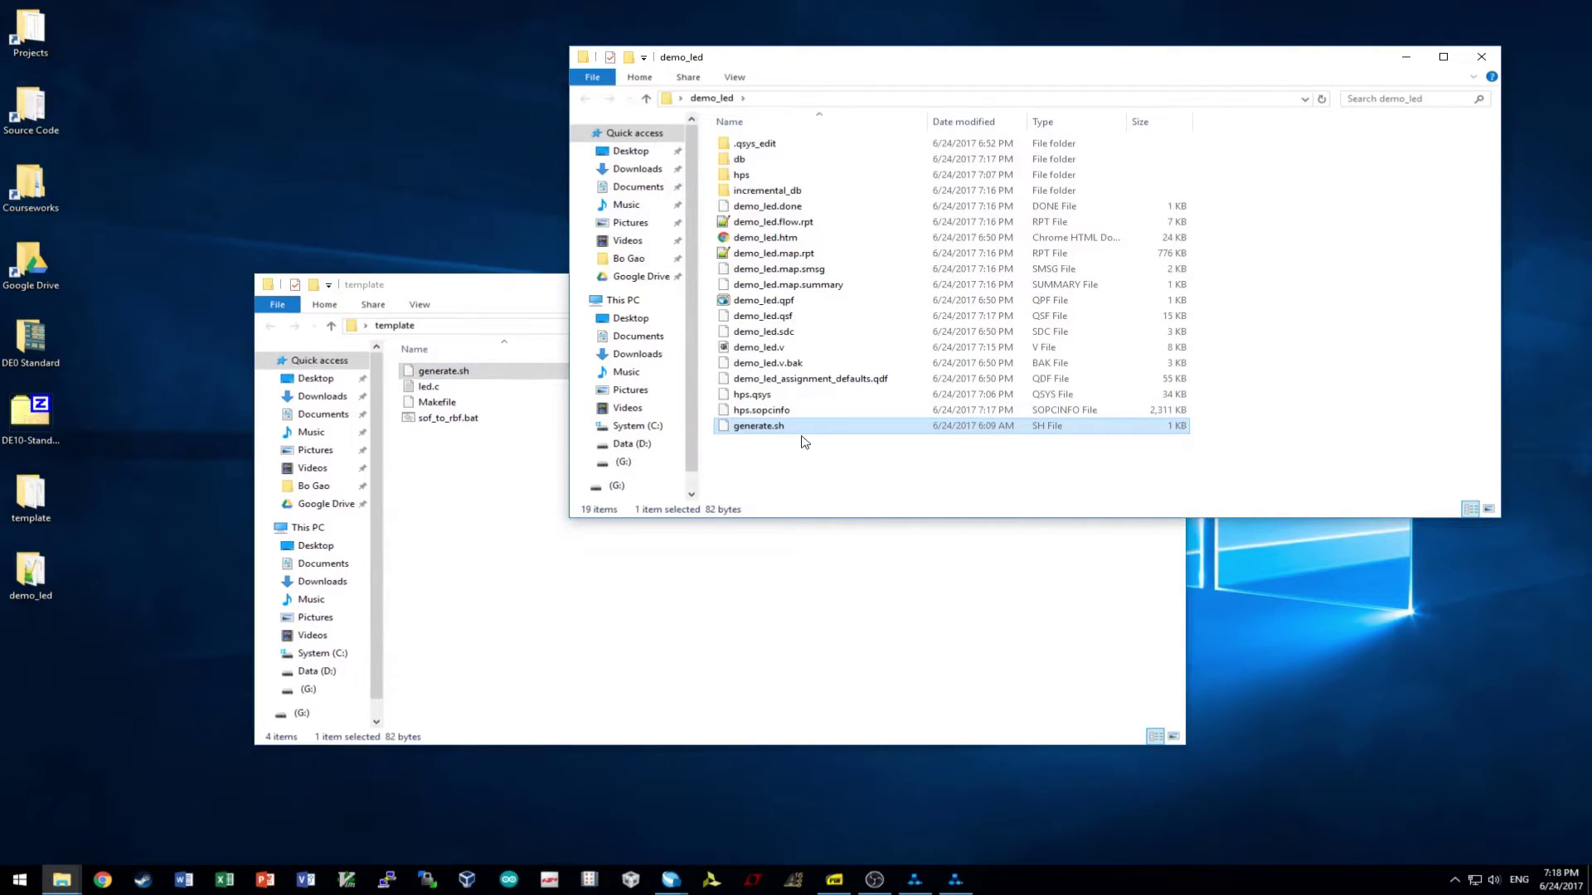
pyautogui.rightClick(829, 433)
pyautogui.click(922, 491)
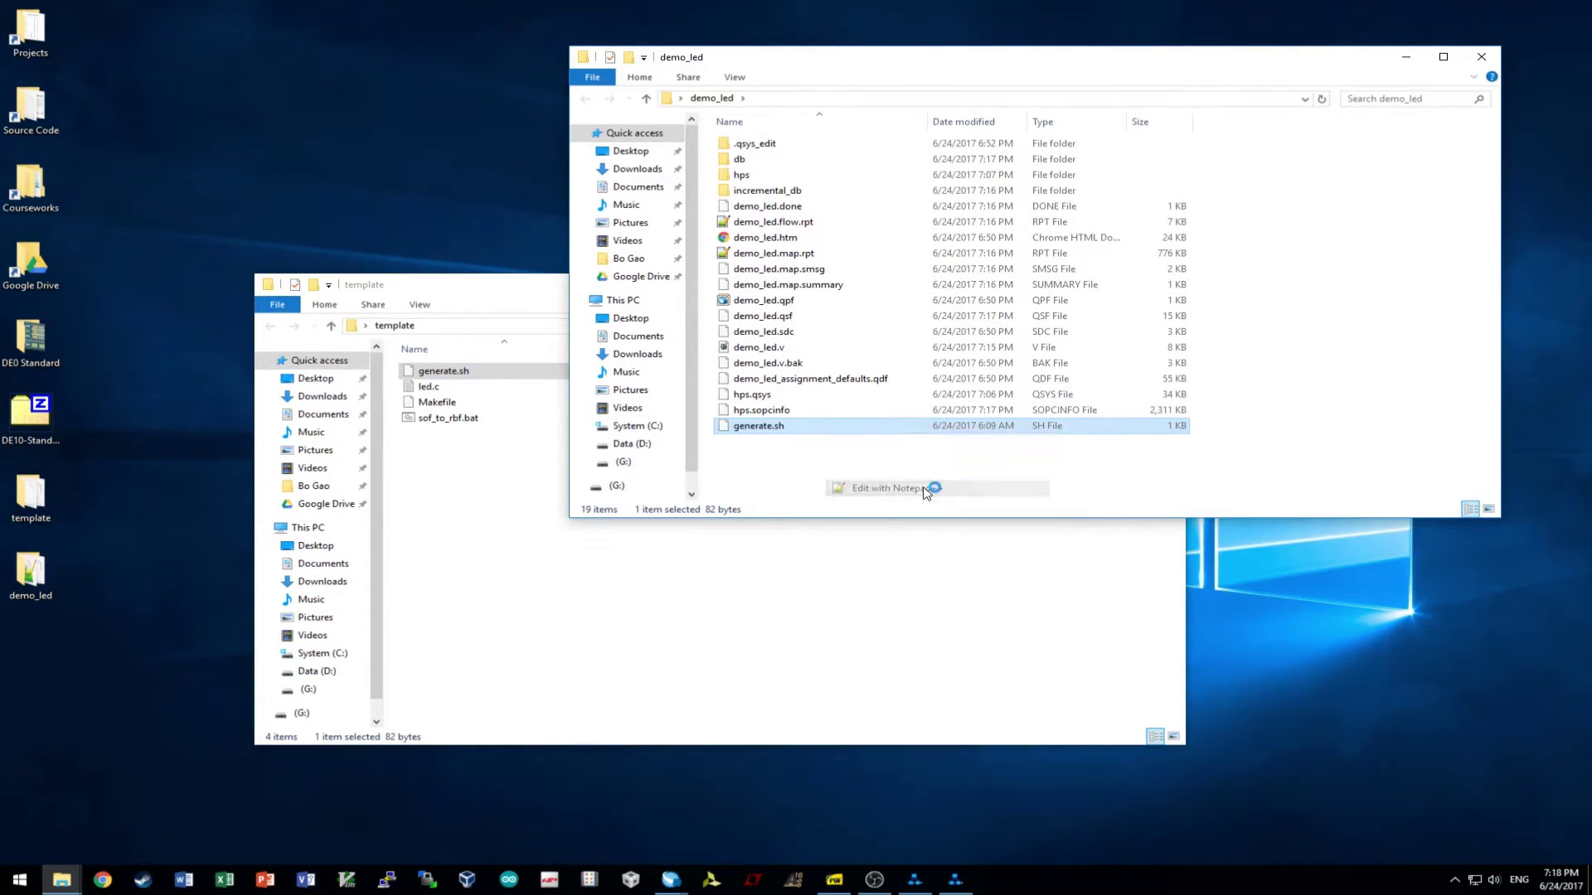
pyautogui.moveTo(59, 73); pyautogui.dragTo(231, 77)
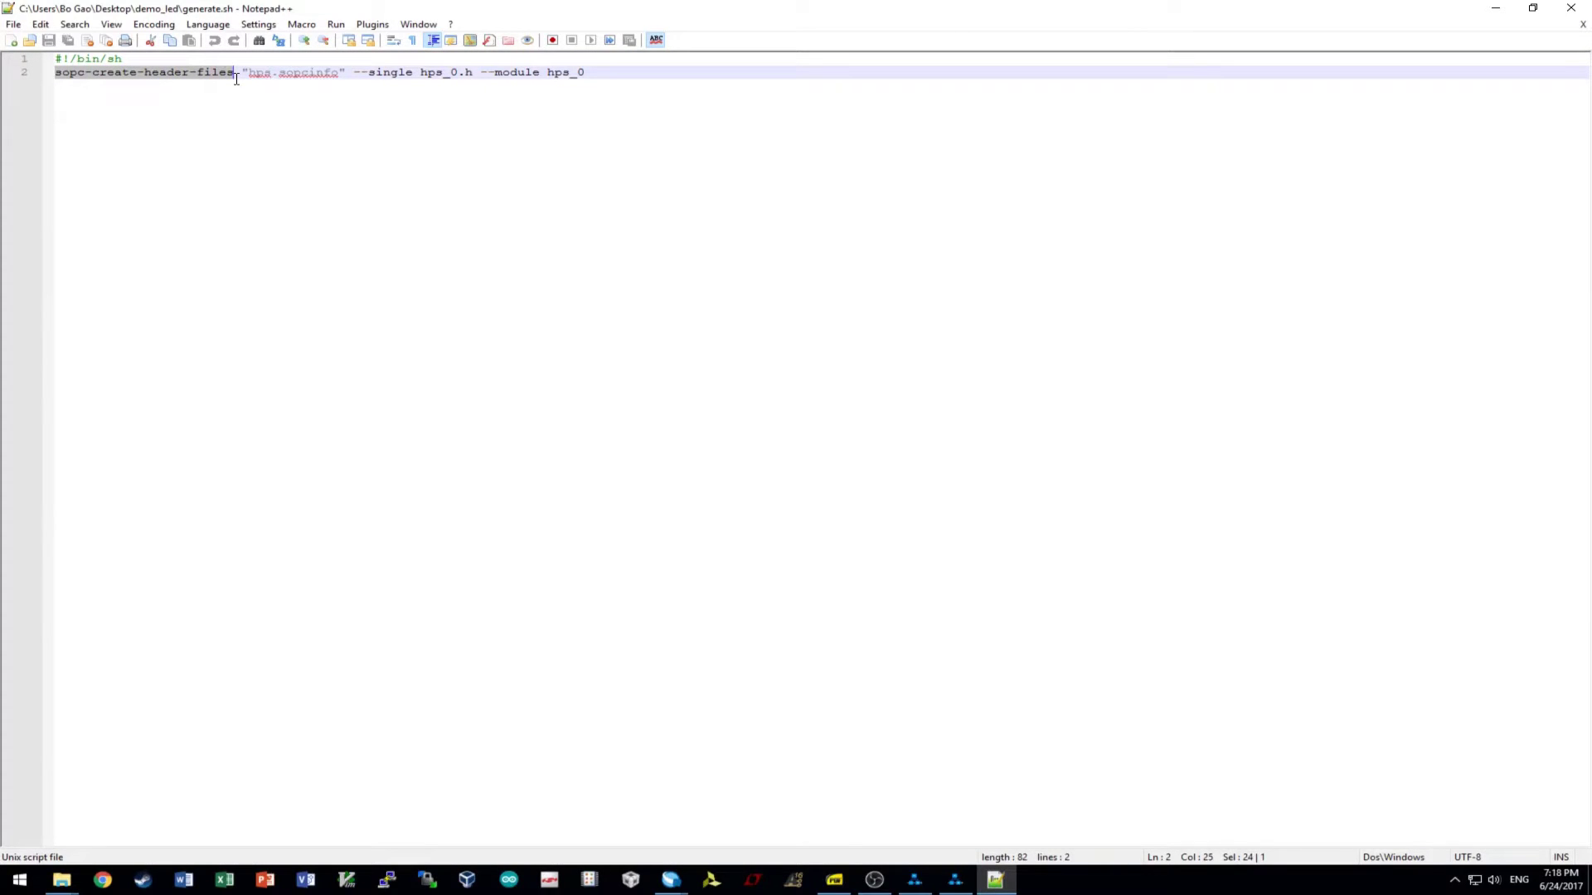
pyautogui.moveTo(246, 73); pyautogui.dragTo(682, 75)
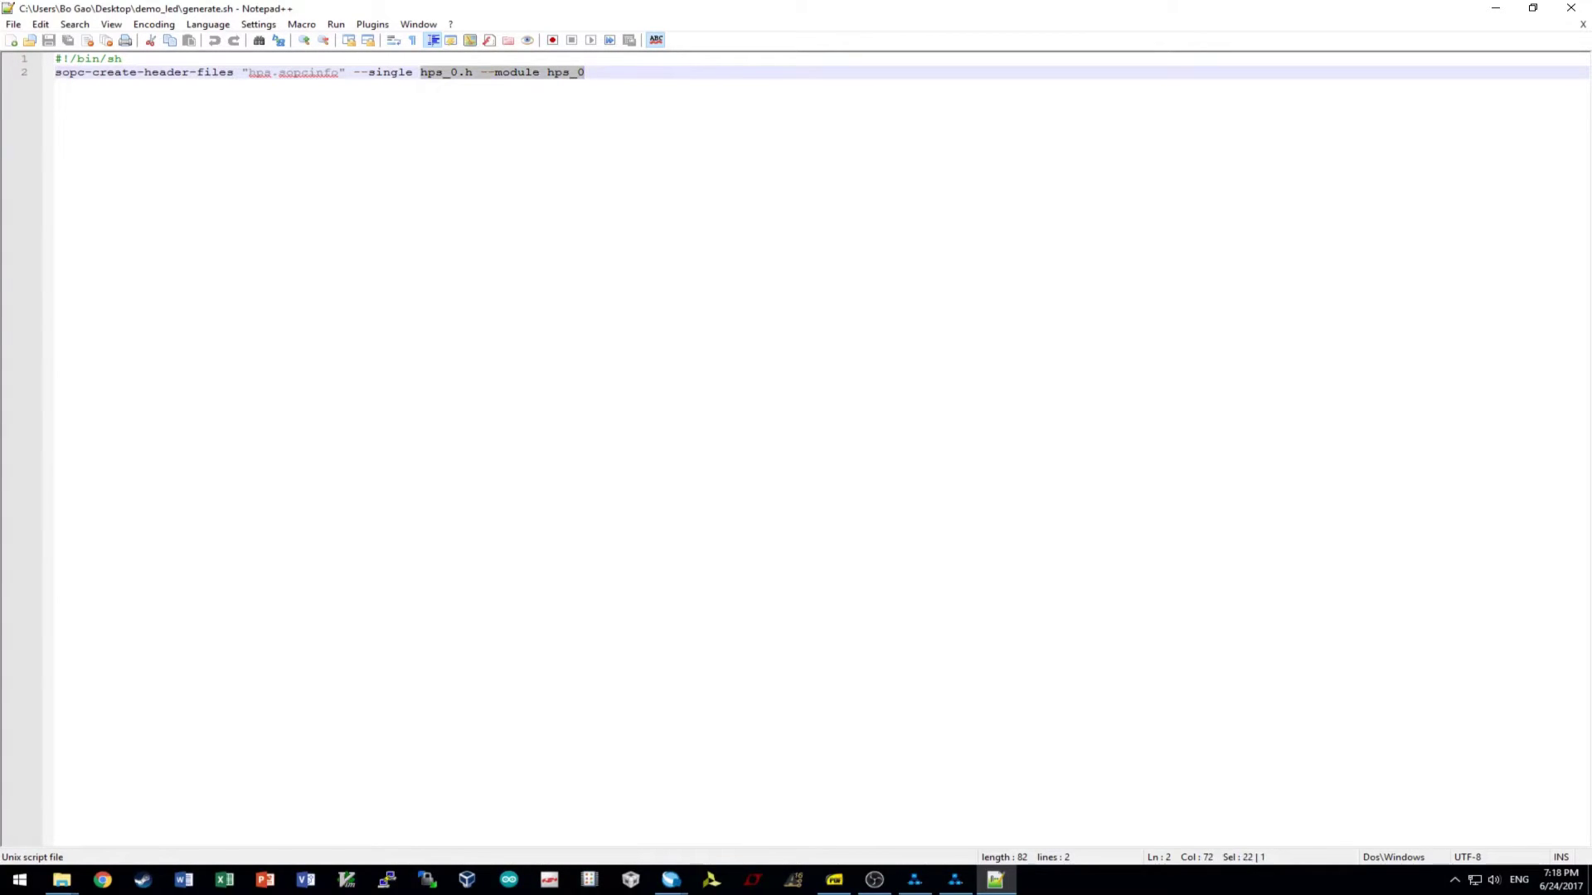
pyautogui.moveTo(237, 73); pyautogui.dragTo(55, 73)
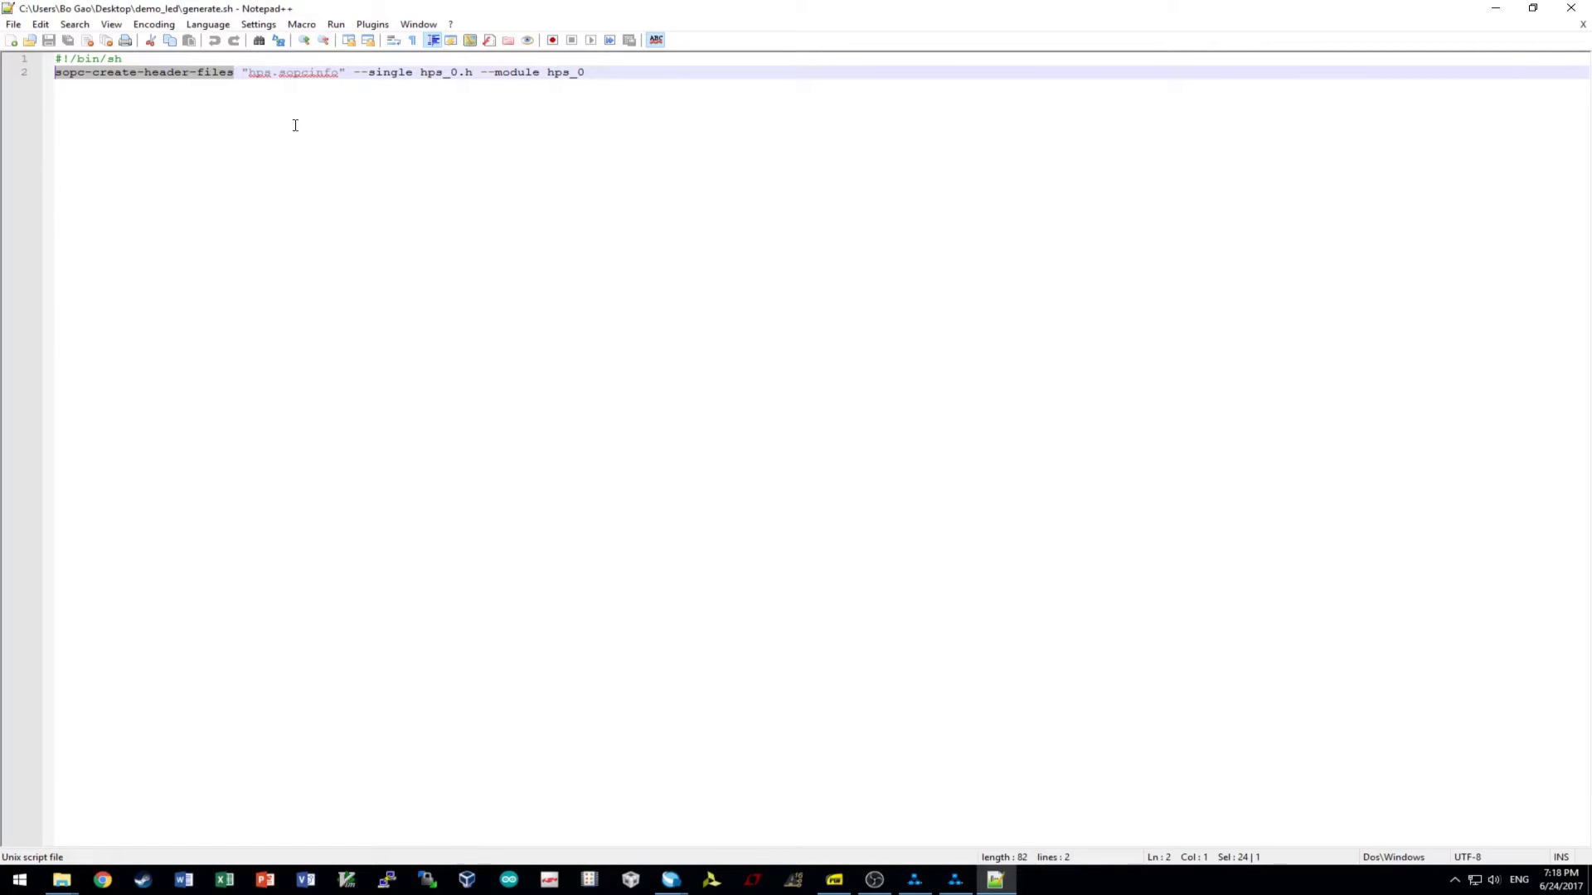
pyautogui.press('End')
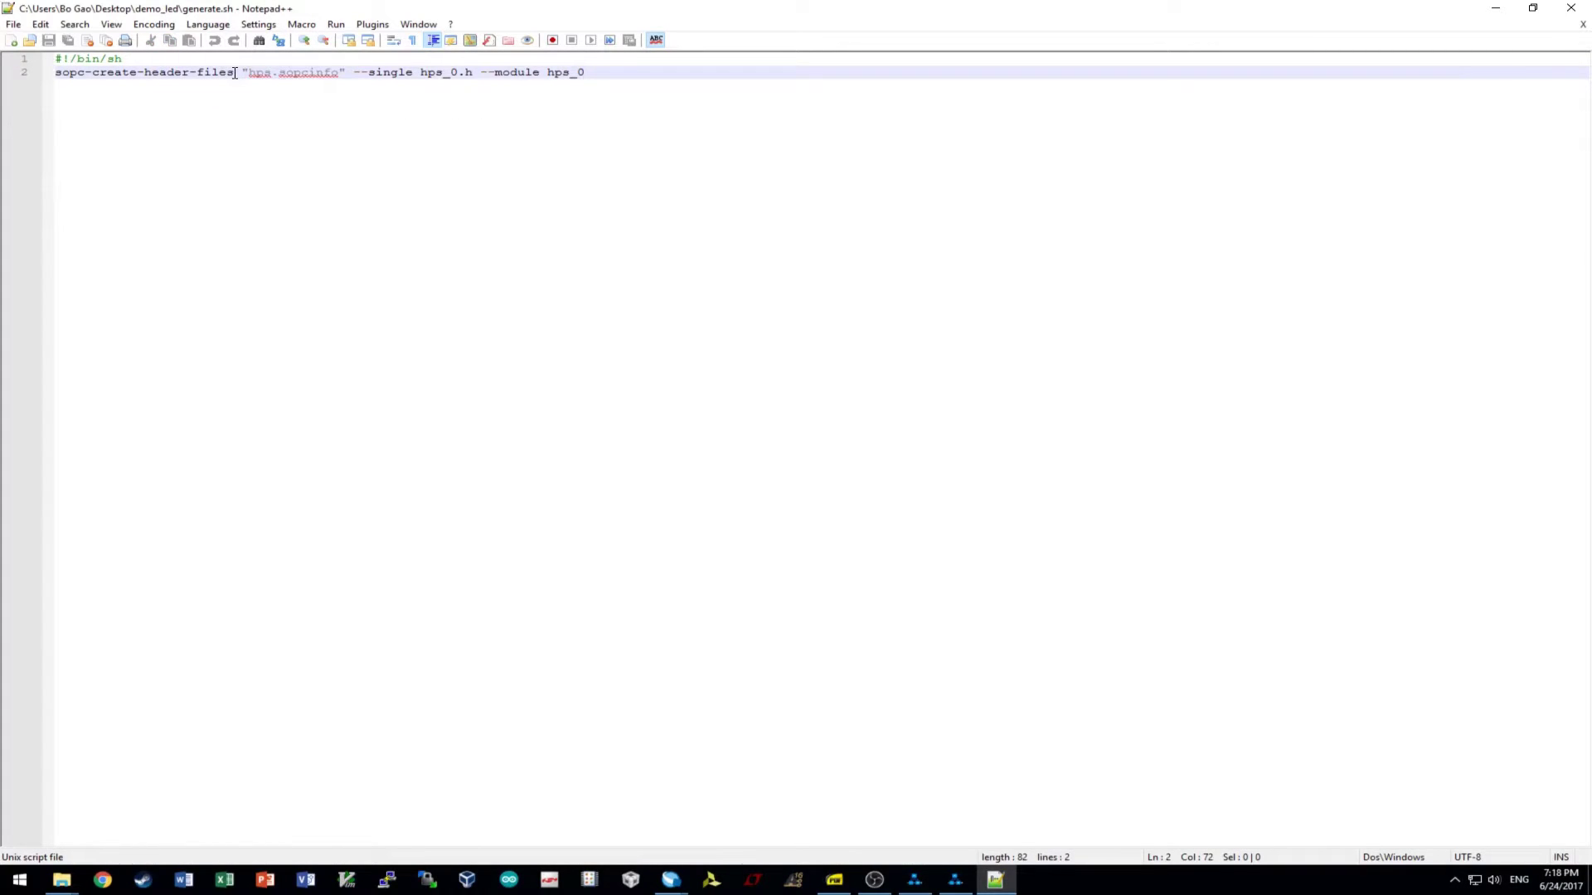
pyautogui.moveTo(232, 73); pyautogui.dragTo(54, 73)
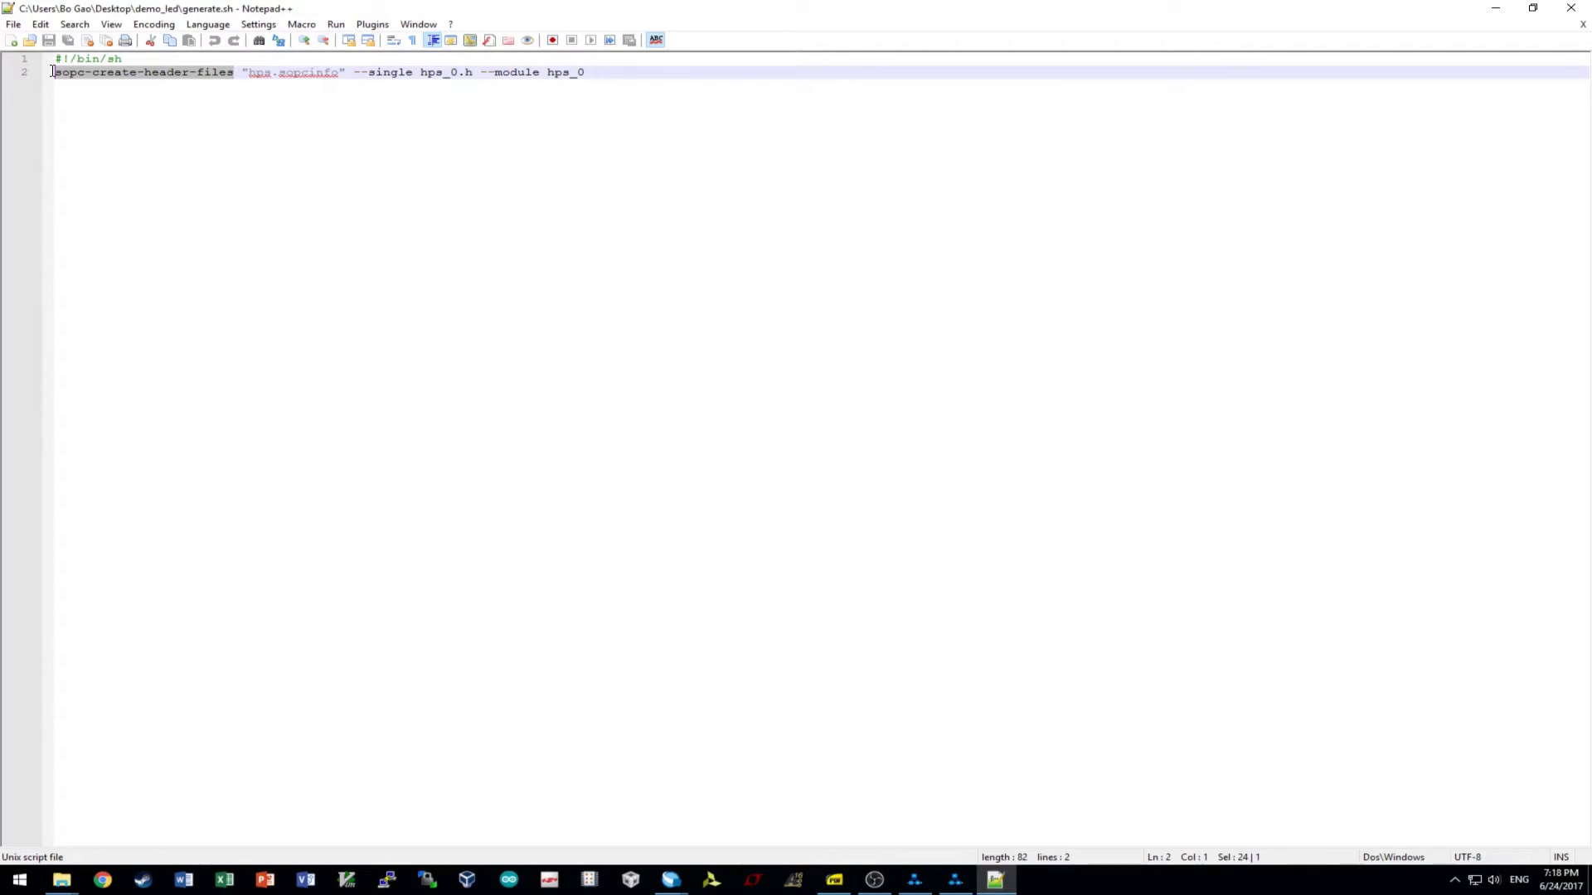
pyautogui.moveTo(53, 71)
pyautogui.mouseDown()
pyautogui.moveTo(180, 79)
pyautogui.moveTo(40, 71)
pyautogui.mouseUp()
# - Close generate.sh and browse the template window to C:\Tools\intelFPGA_lite\17.0\nios2eds\bin
pyautogui.click(1571, 7)
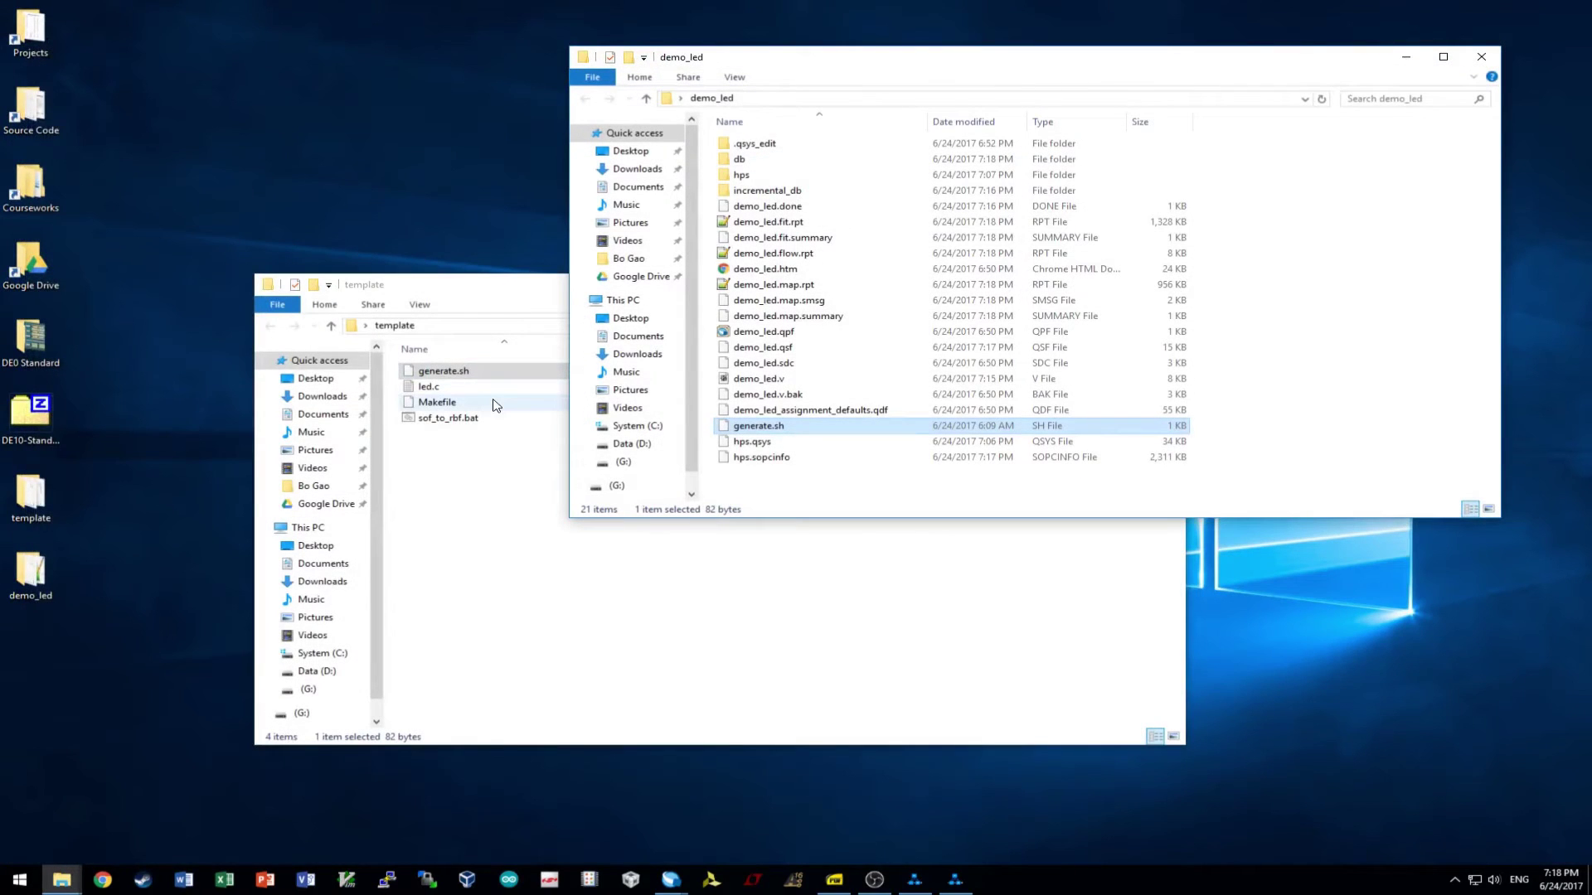
pyautogui.click(531, 498)
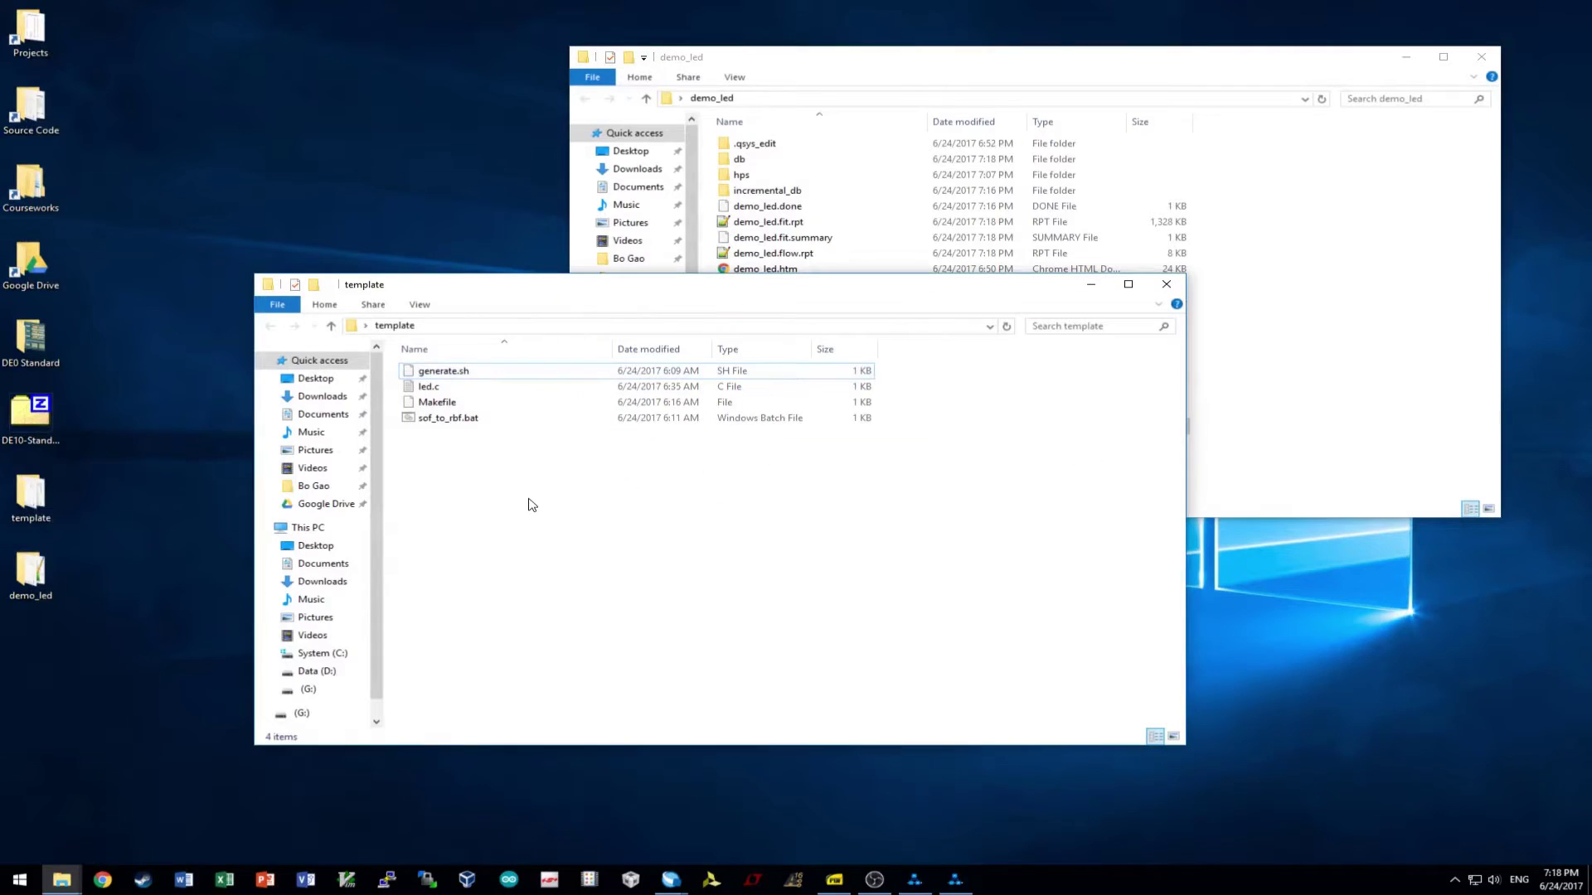
pyautogui.click(334, 652)
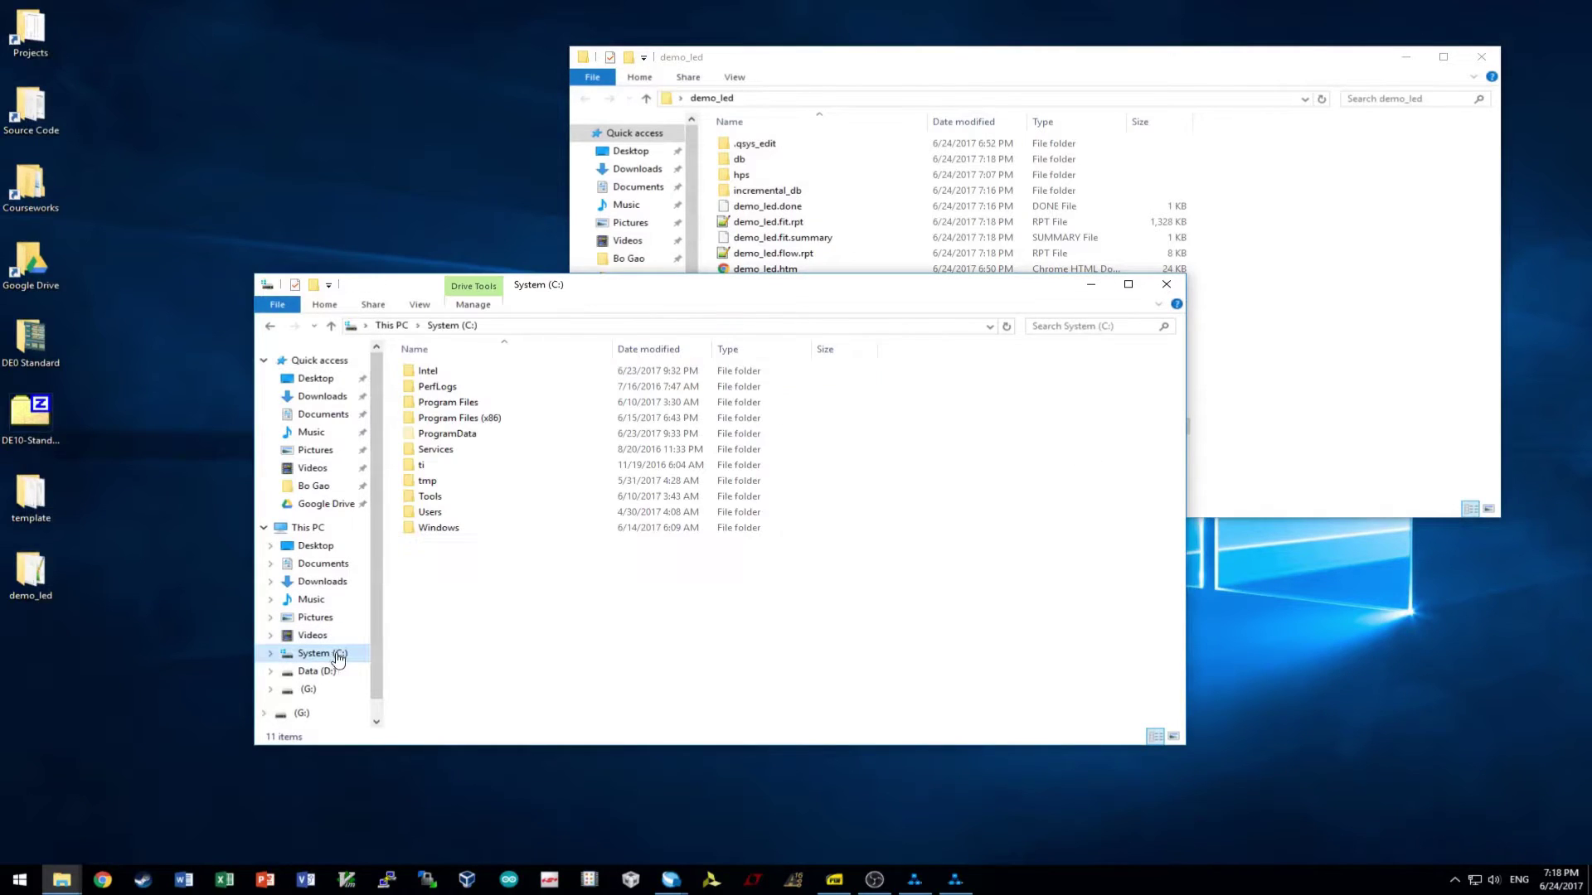
pyautogui.doubleClick(478, 501)
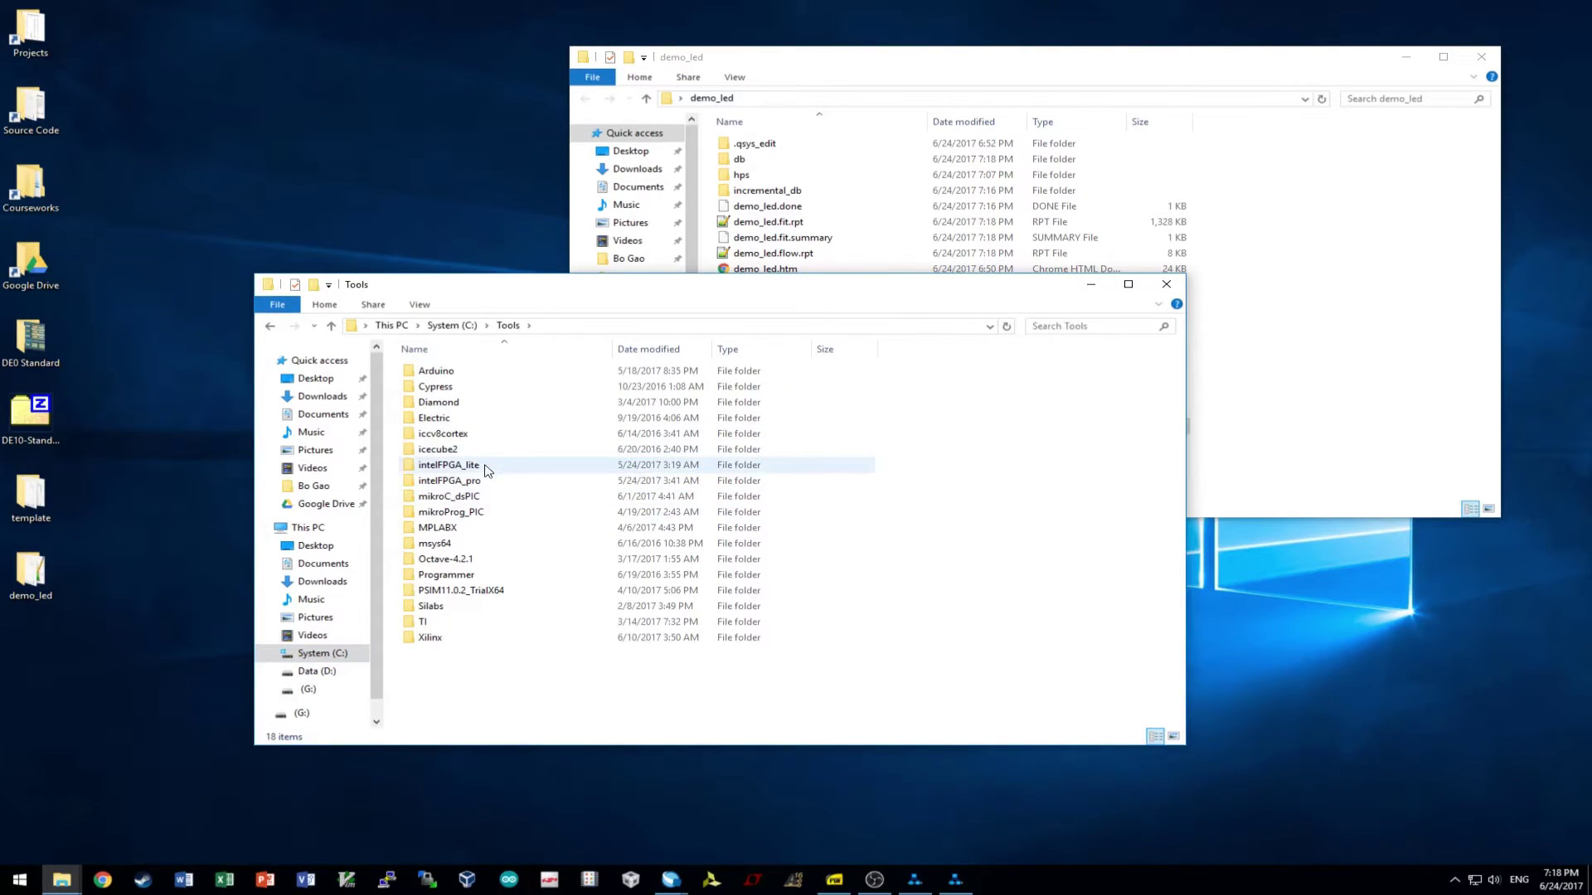
pyautogui.doubleClick(484, 468)
pyautogui.doubleClick(468, 373)
pyautogui.click(485, 437)
pyautogui.doubleClick(485, 438)
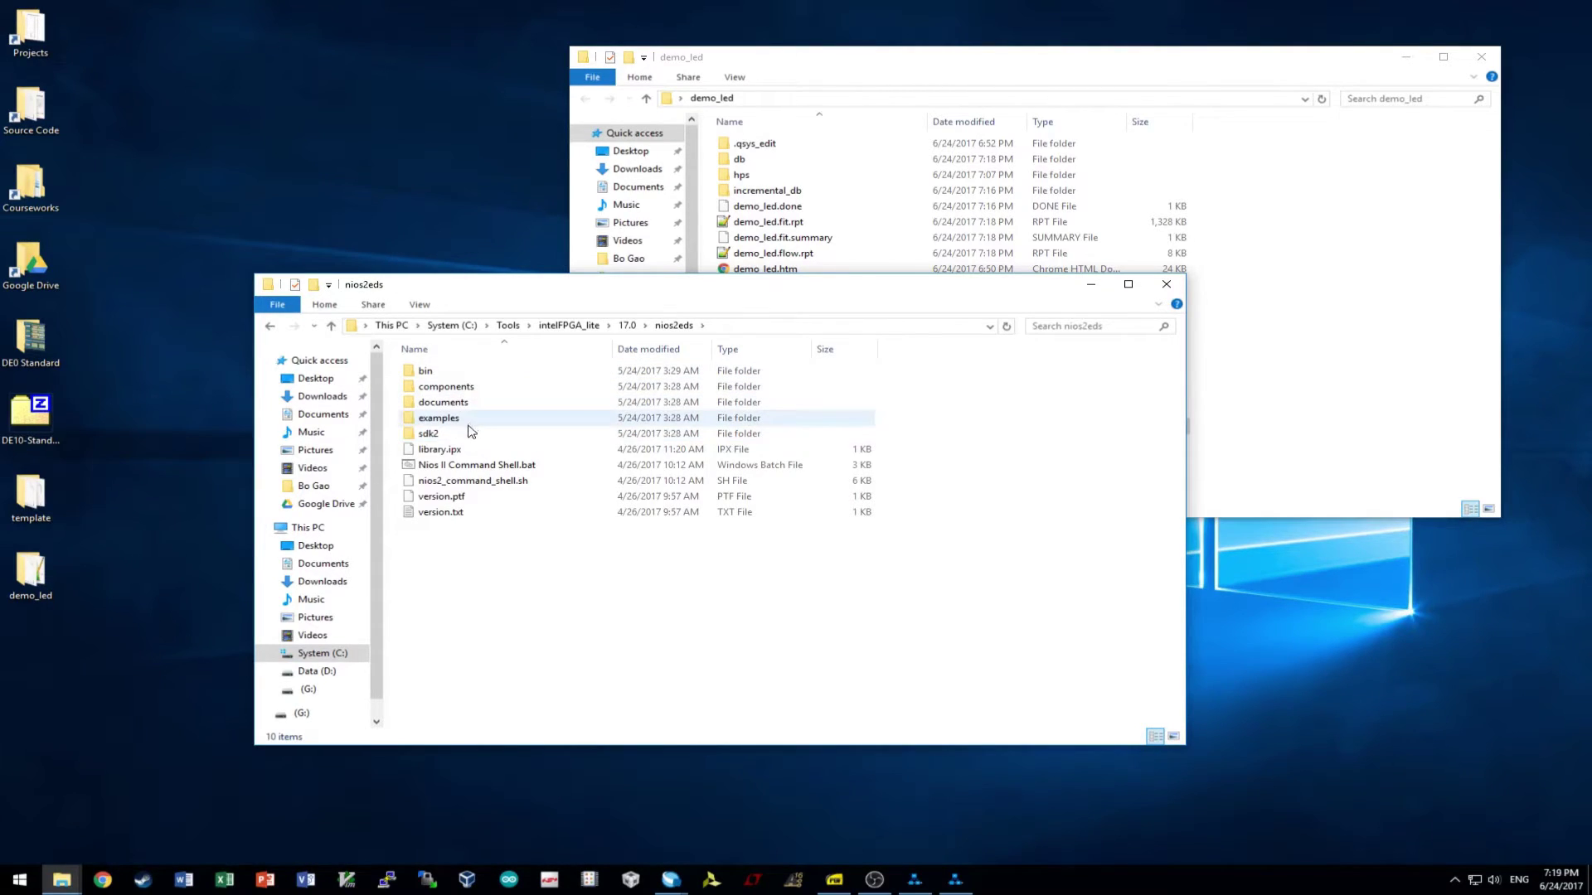
pyautogui.doubleClick(427, 371)
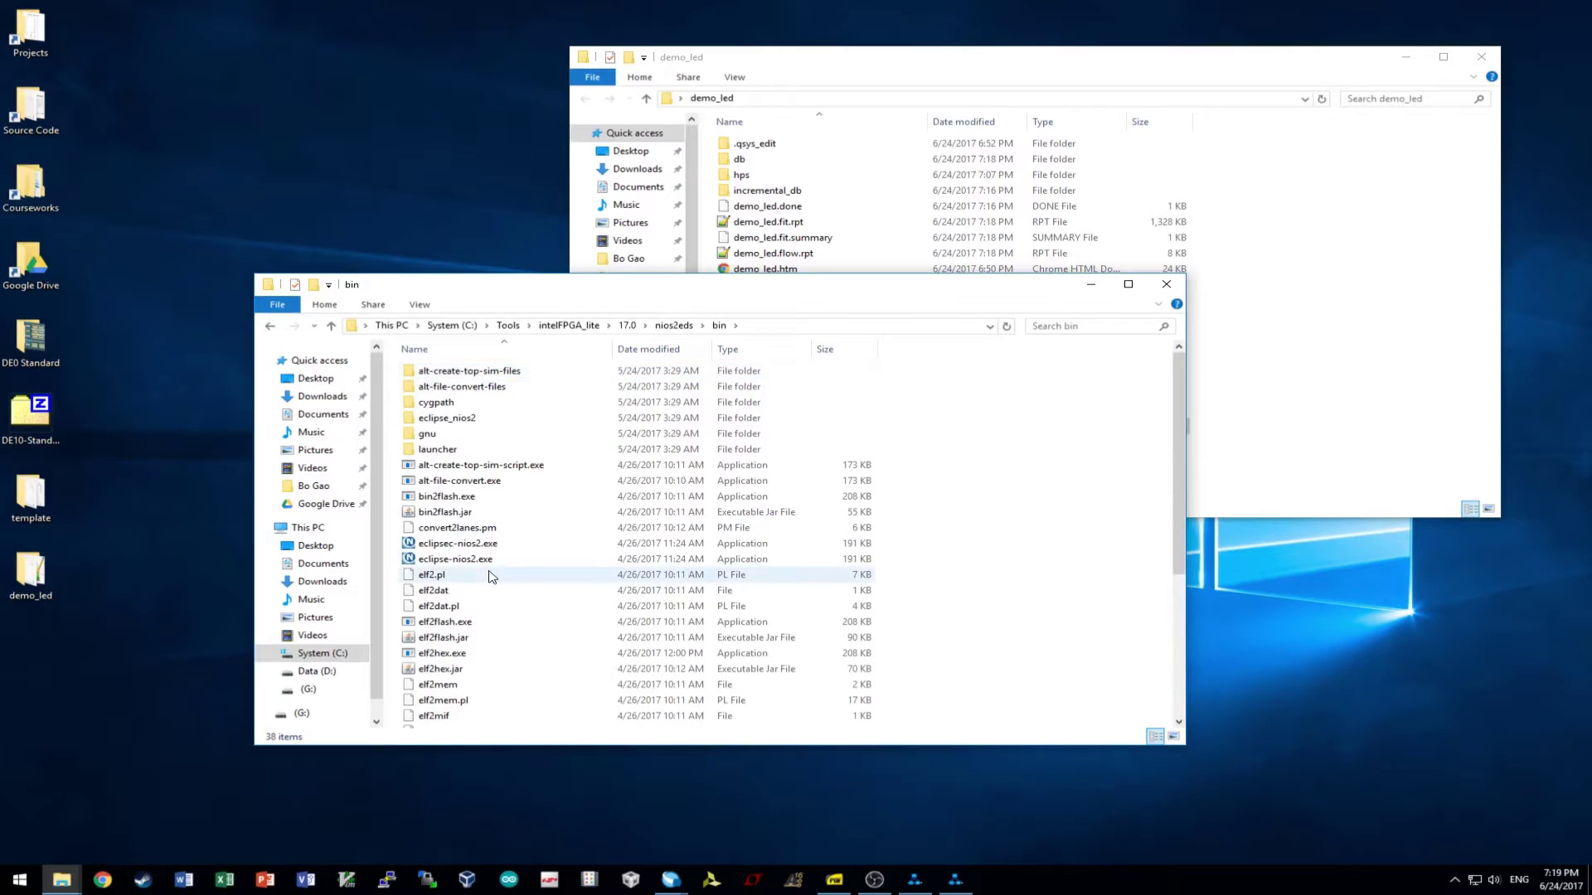
# - Review the bin folder's tools, selecting elf2flash.jar through flash2dat.pl, and check its full path
pyautogui.scroll(-5, 495, 580)
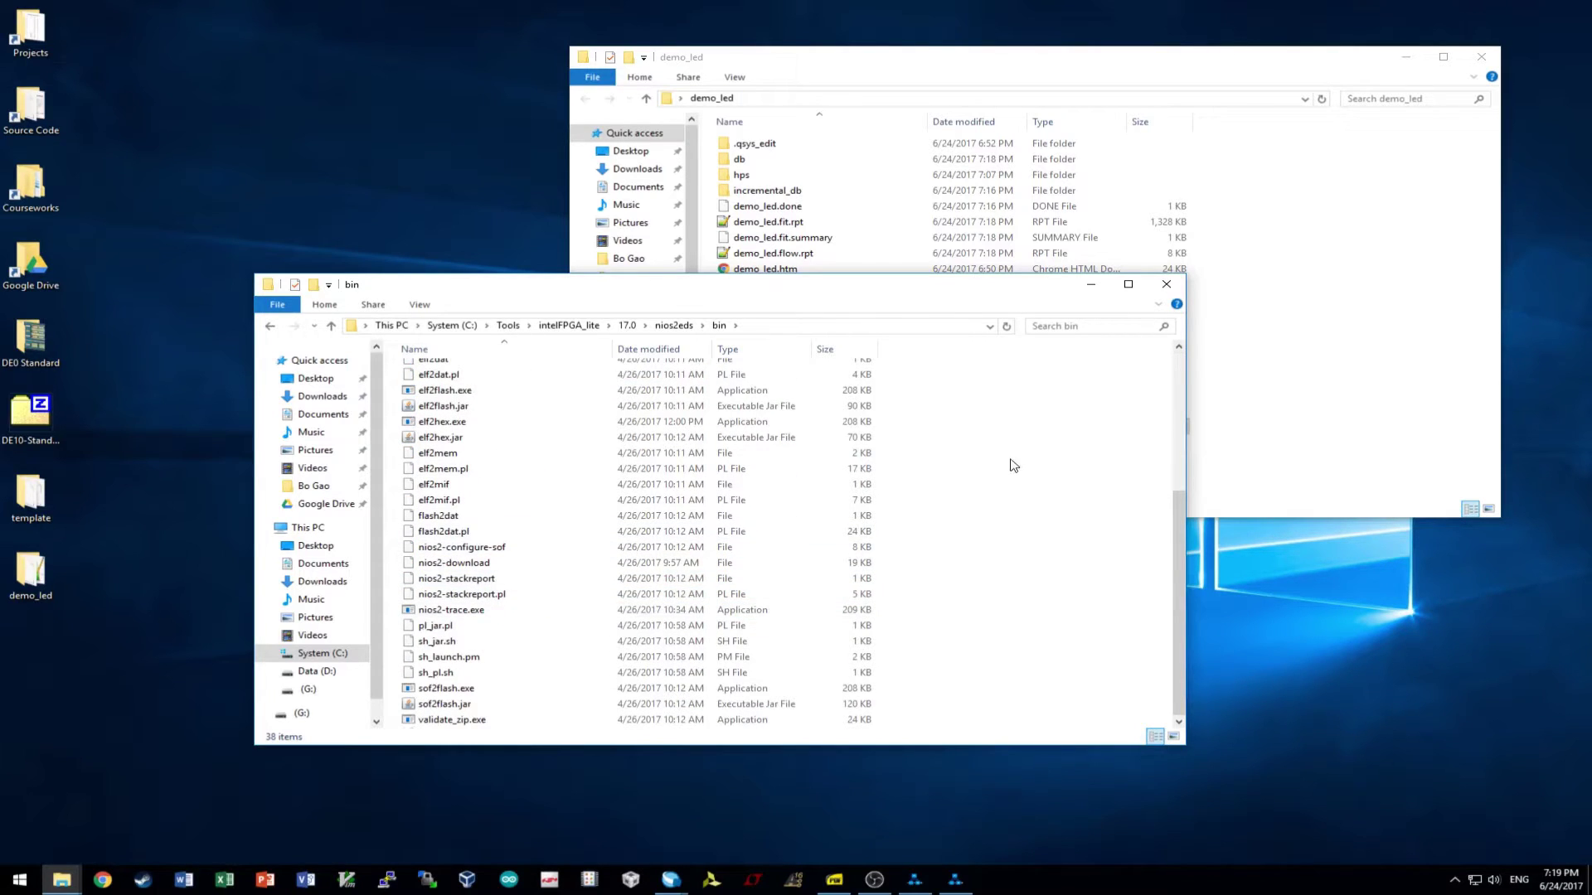
pyautogui.moveTo(977, 401); pyautogui.dragTo(1020, 552)
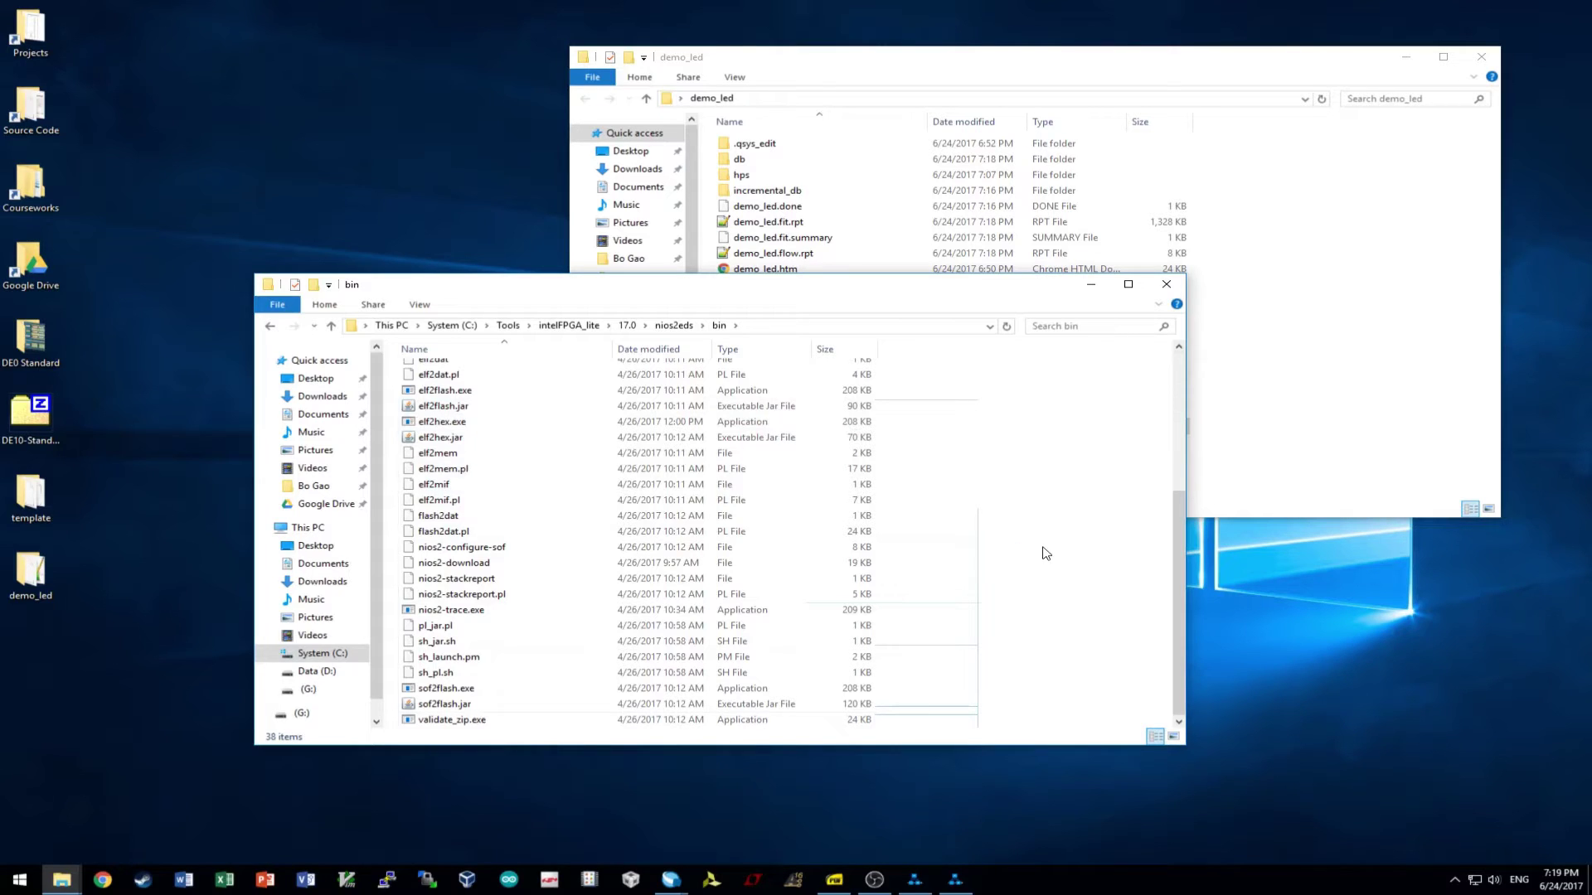
pyautogui.scroll(5, 1045, 553)
pyautogui.scroll(-5, 1045, 553)
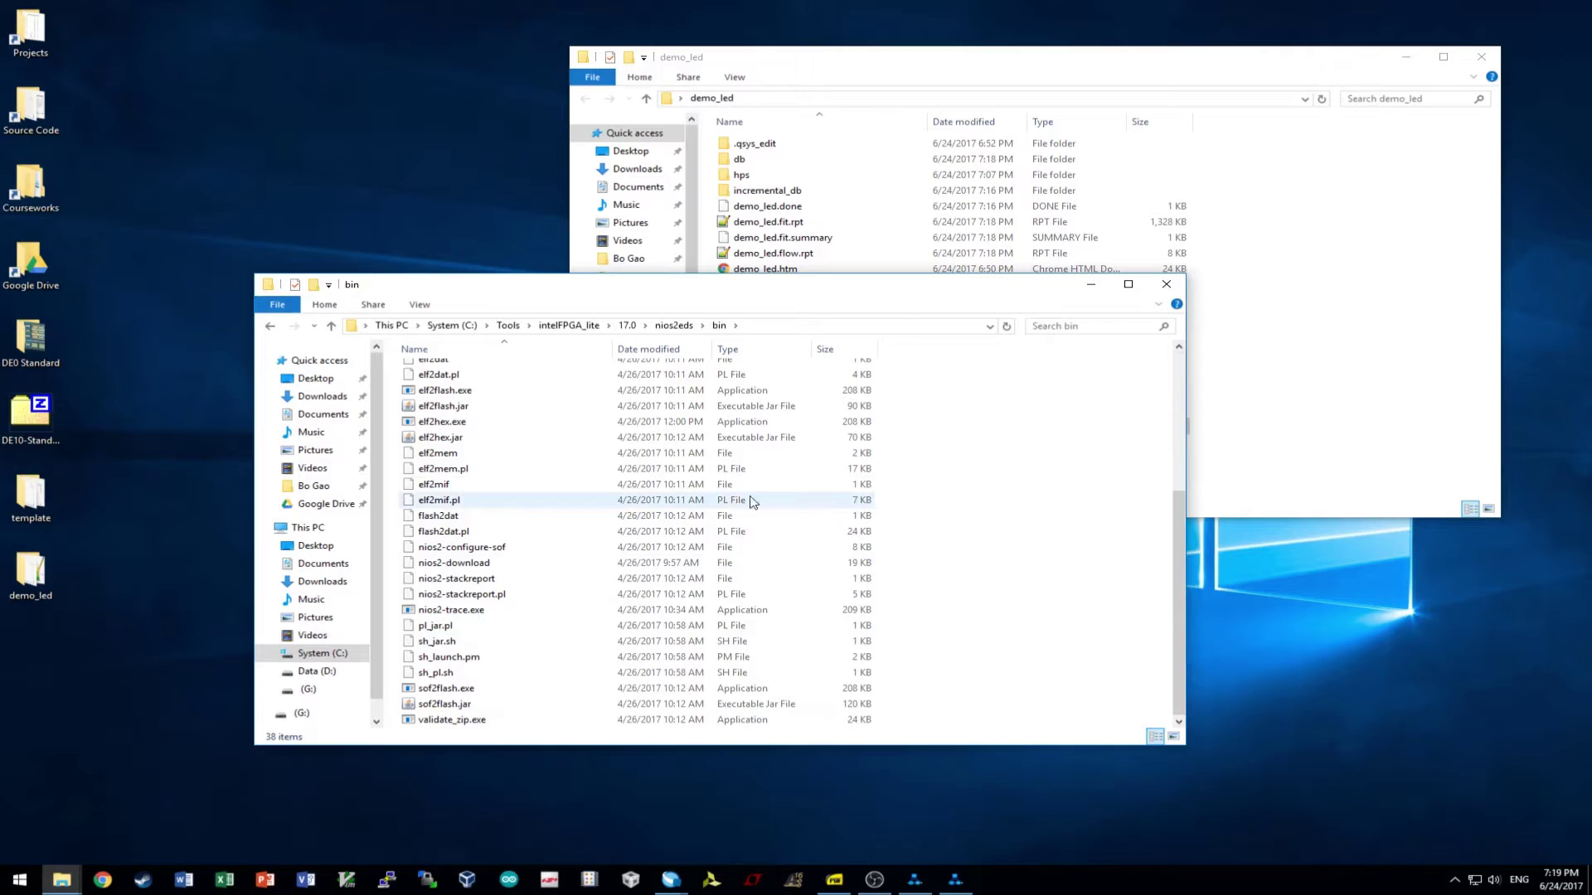
pyautogui.click(822, 325)
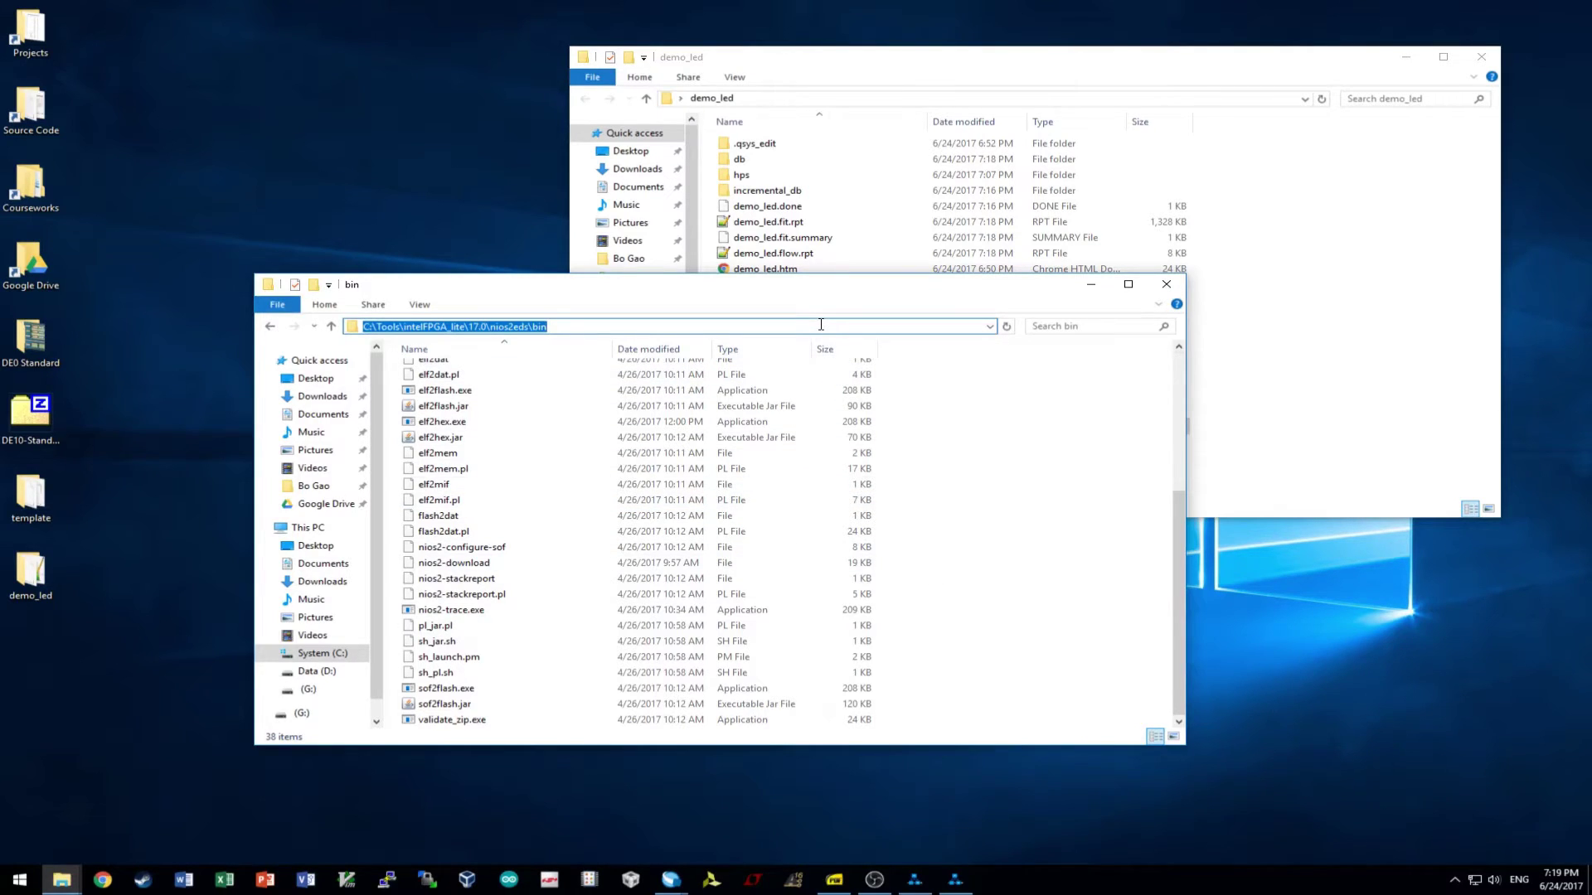
pyautogui.click(351, 209)
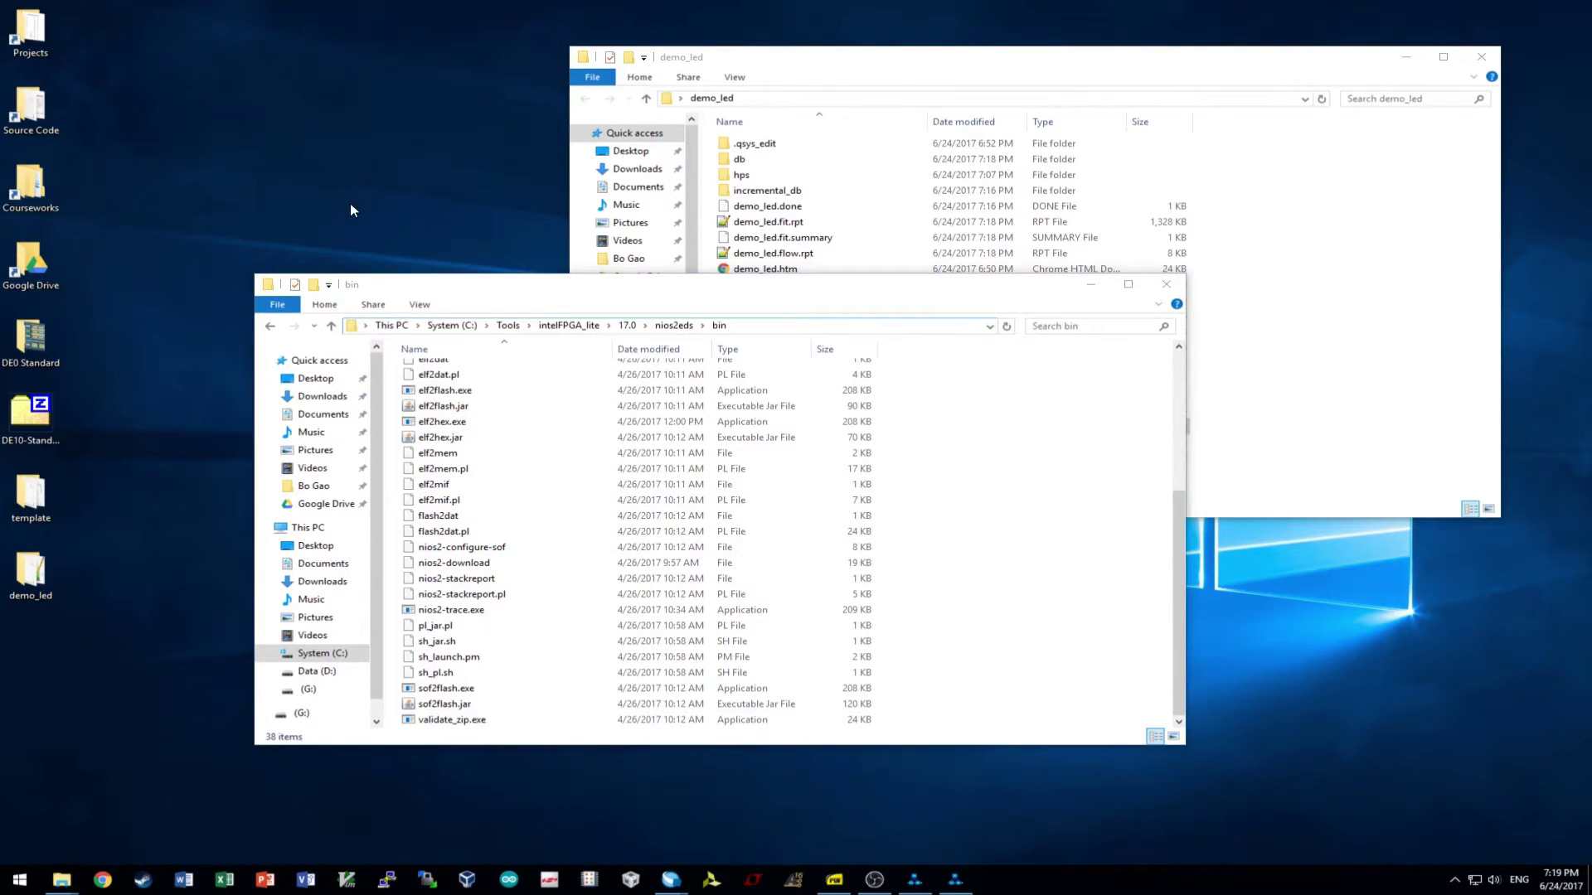
# - Open the system Environment Variables list through Advanced system settings
pyautogui.press('super+Pause')
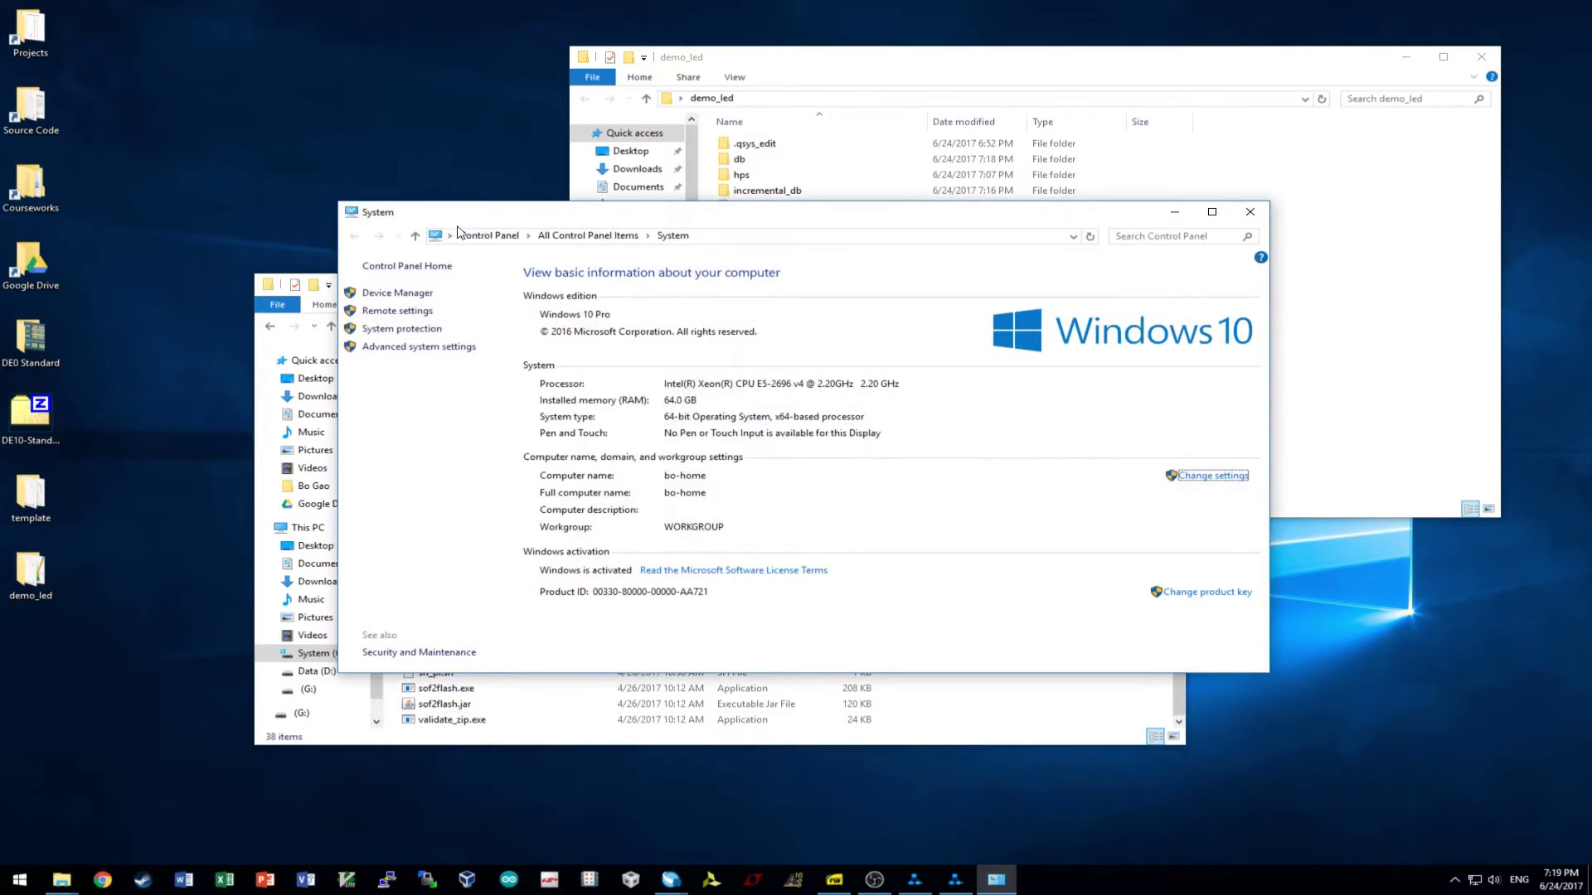
pyautogui.click(439, 347)
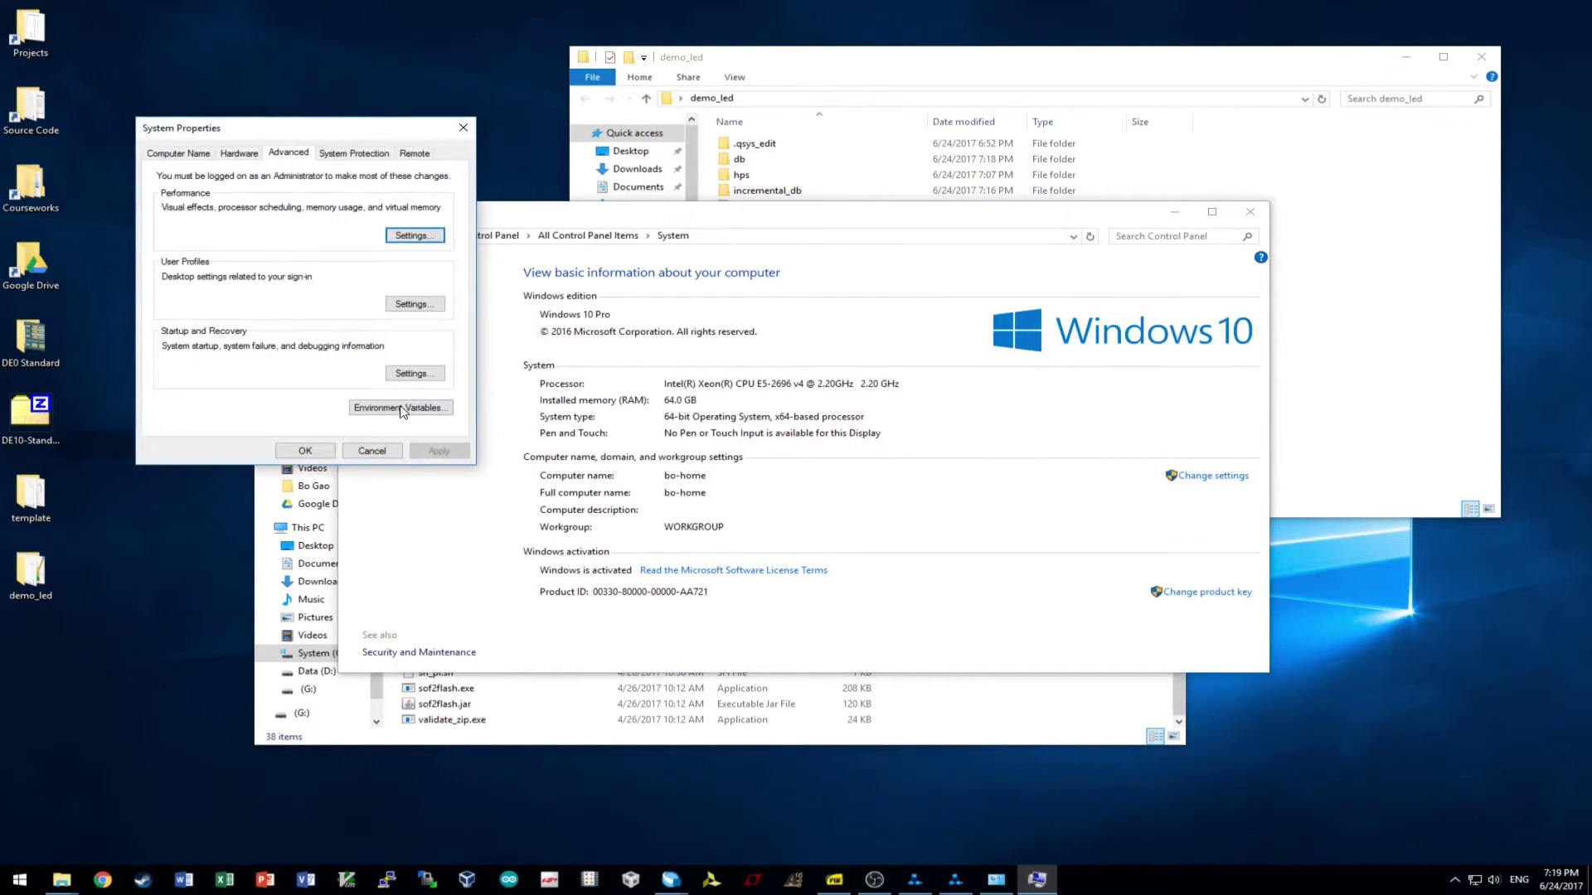
pyautogui.click(401, 411)
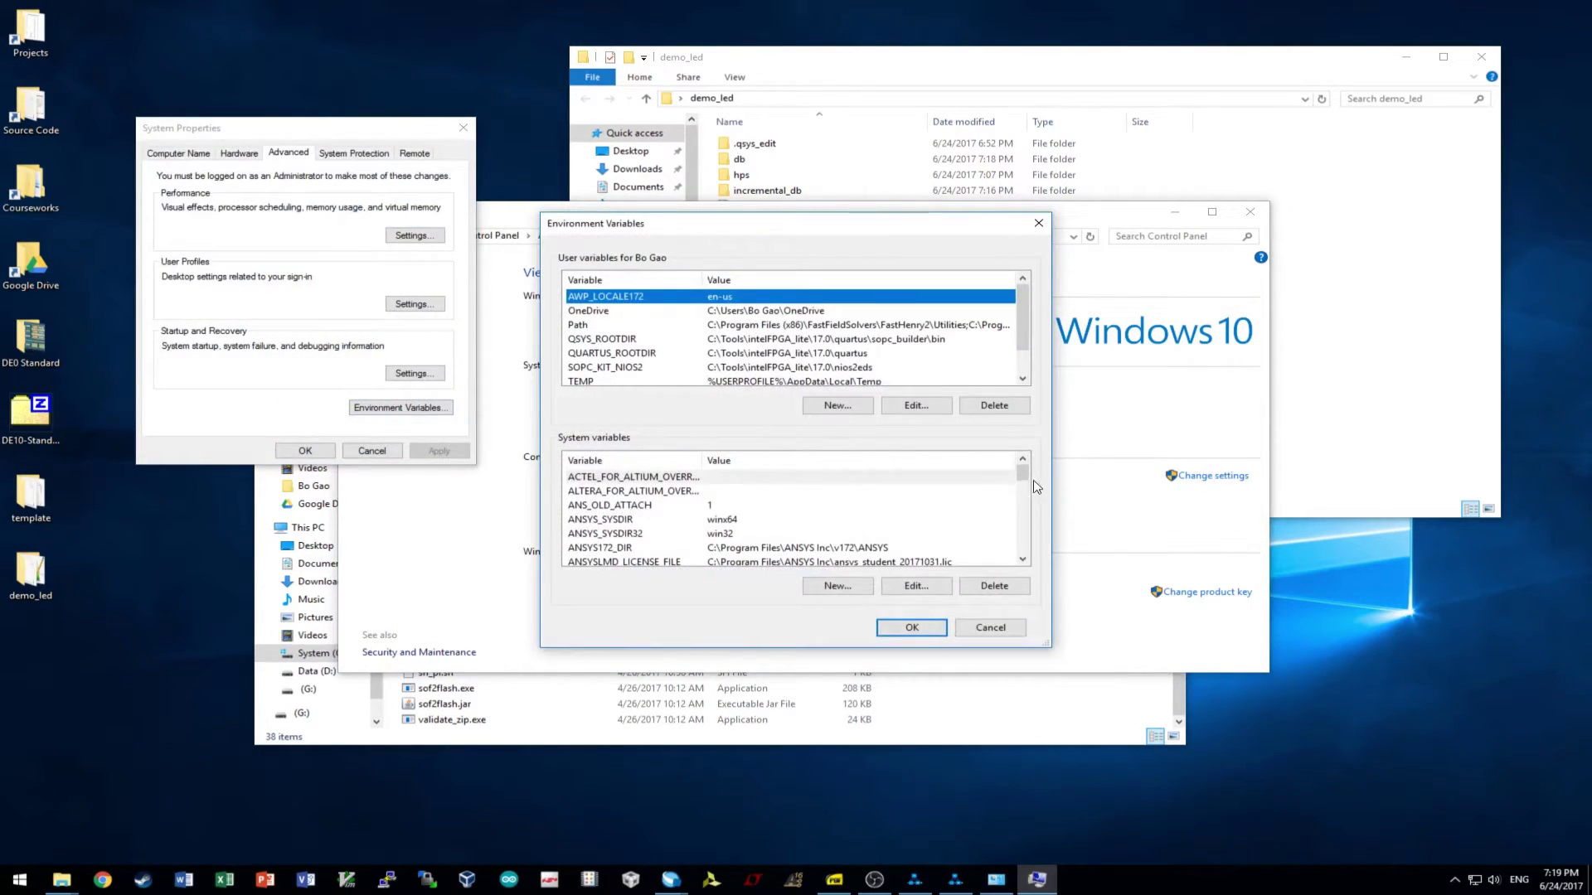
pyautogui.moveTo(1025, 473); pyautogui.dragTo(1025, 486)
pyautogui.click(618, 544)
pyautogui.scroll(-2, 618, 541)
pyautogui.scroll(-3, 617, 544)
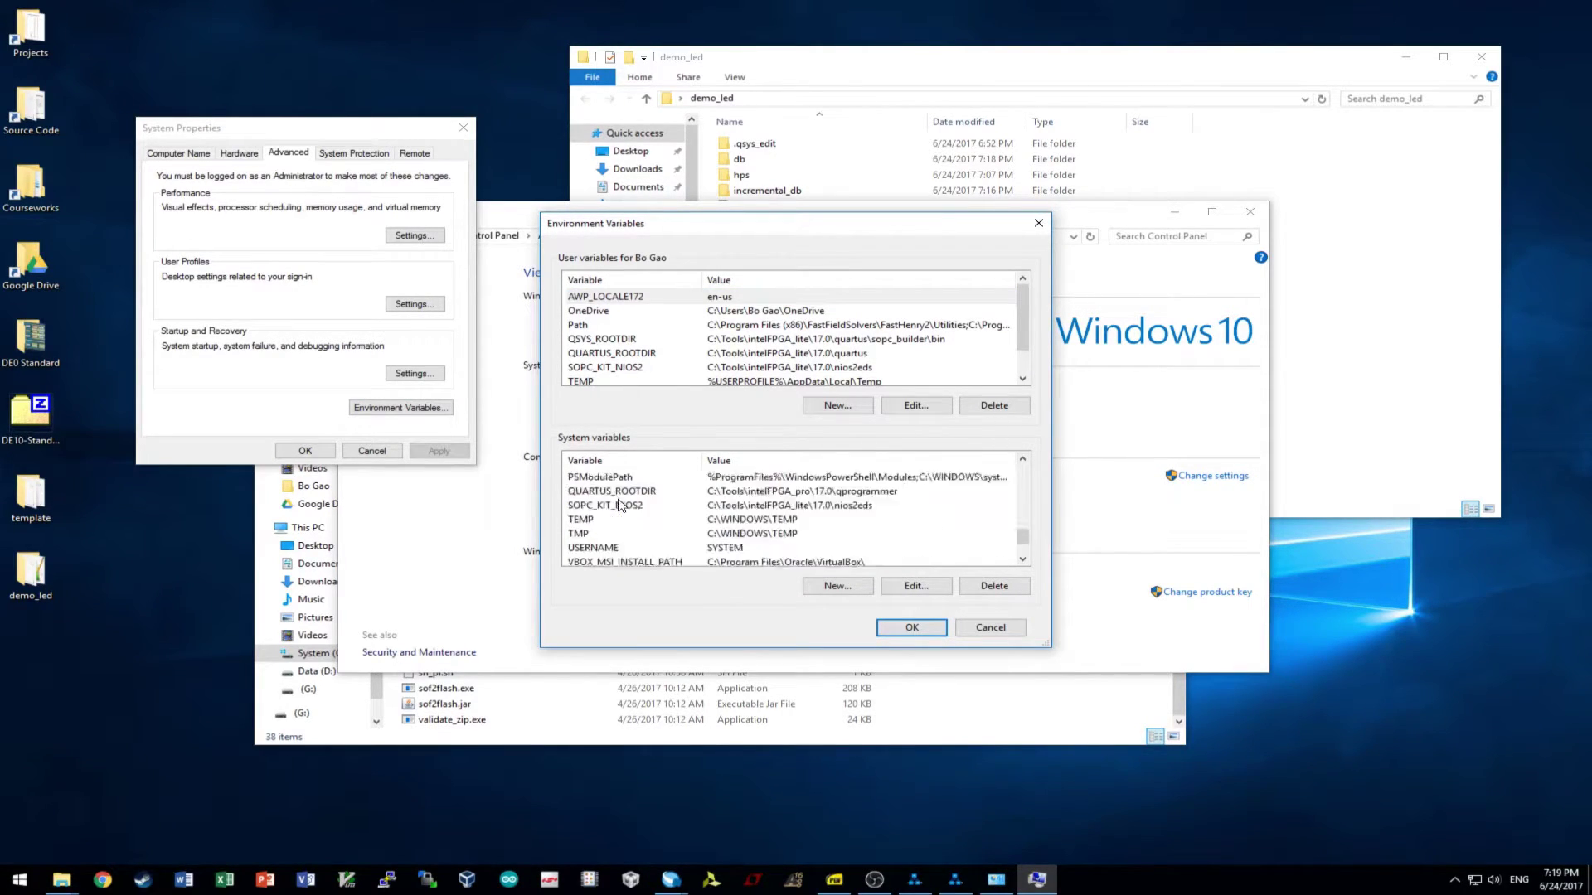
# - Inspect the Path entry C:\Tools\intelFPGA_lite\17.0\quartus\sopc_builder\bin
pyautogui.doubleClick(592, 519)
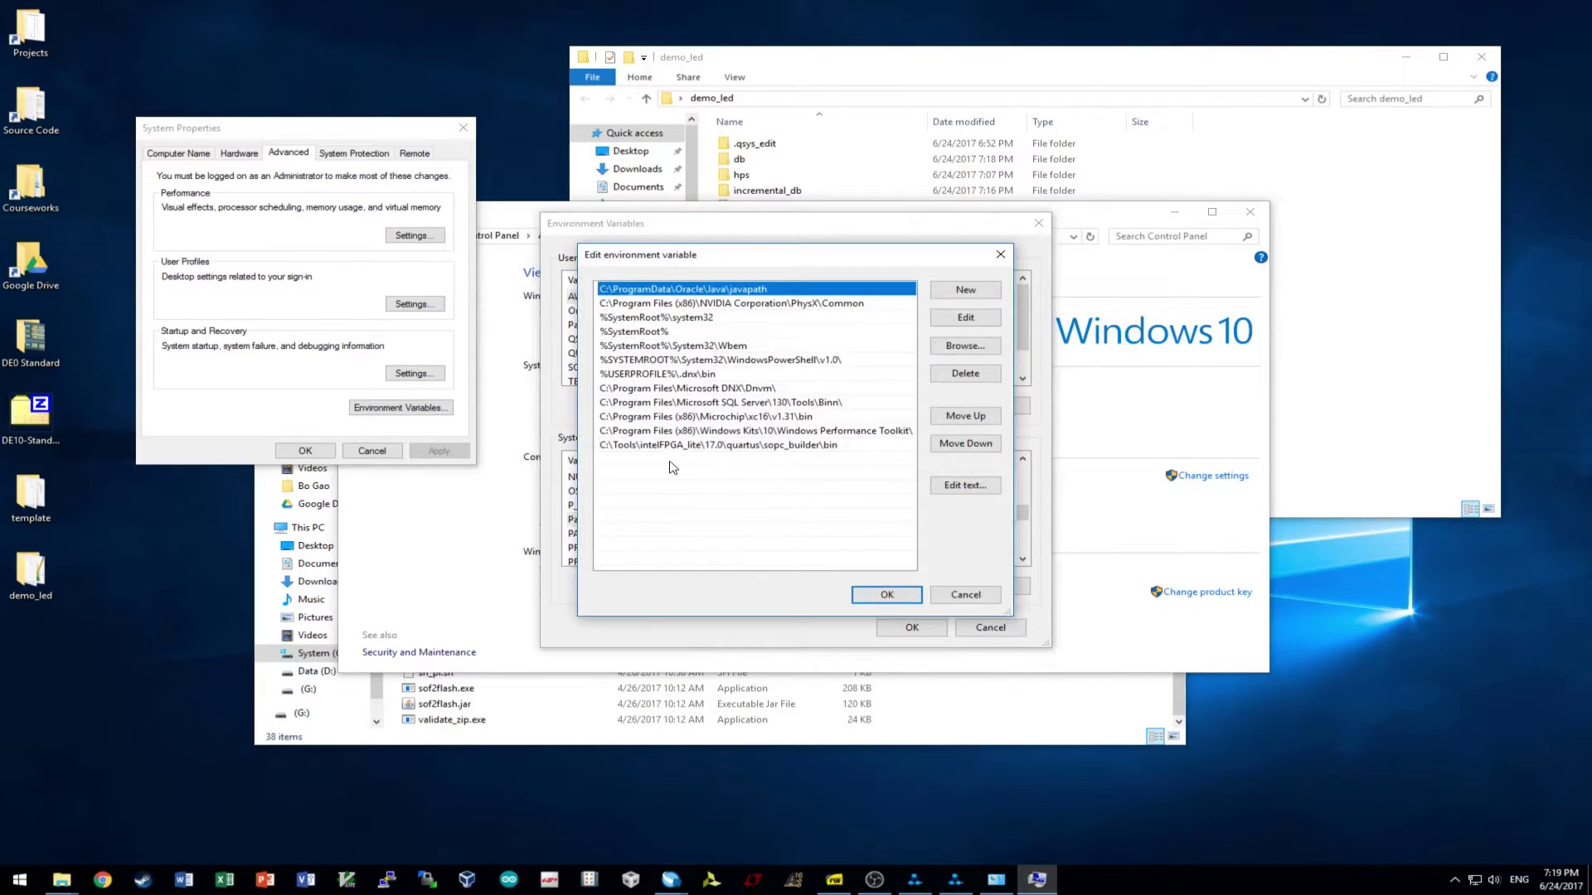
pyautogui.doubleClick(695, 446)
pyautogui.click(809, 445)
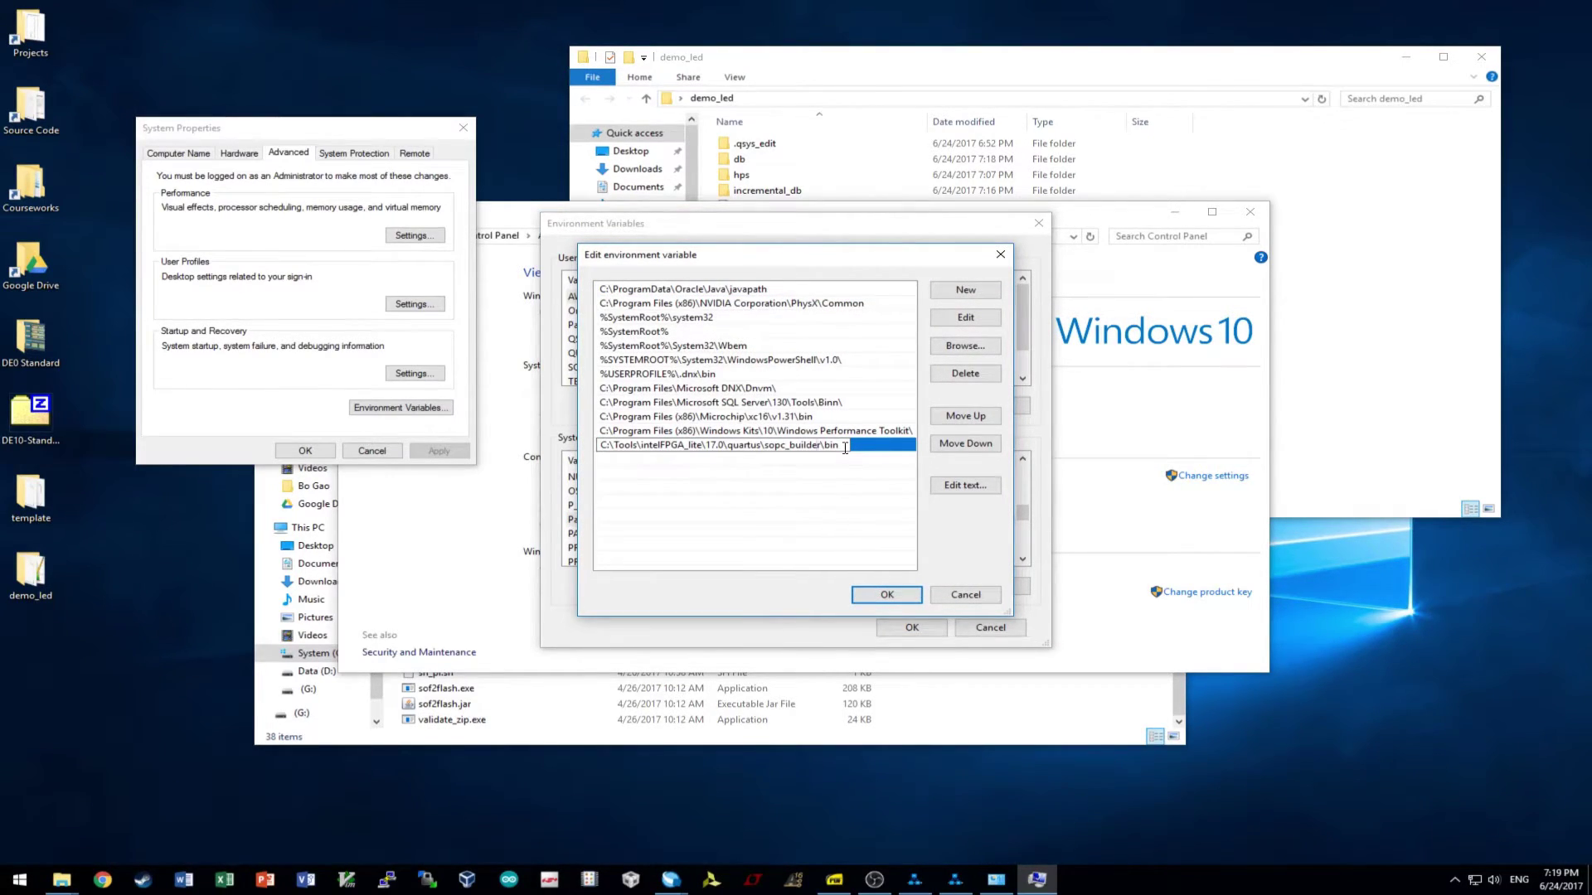
pyautogui.click(844, 448)
pyautogui.click(714, 461)
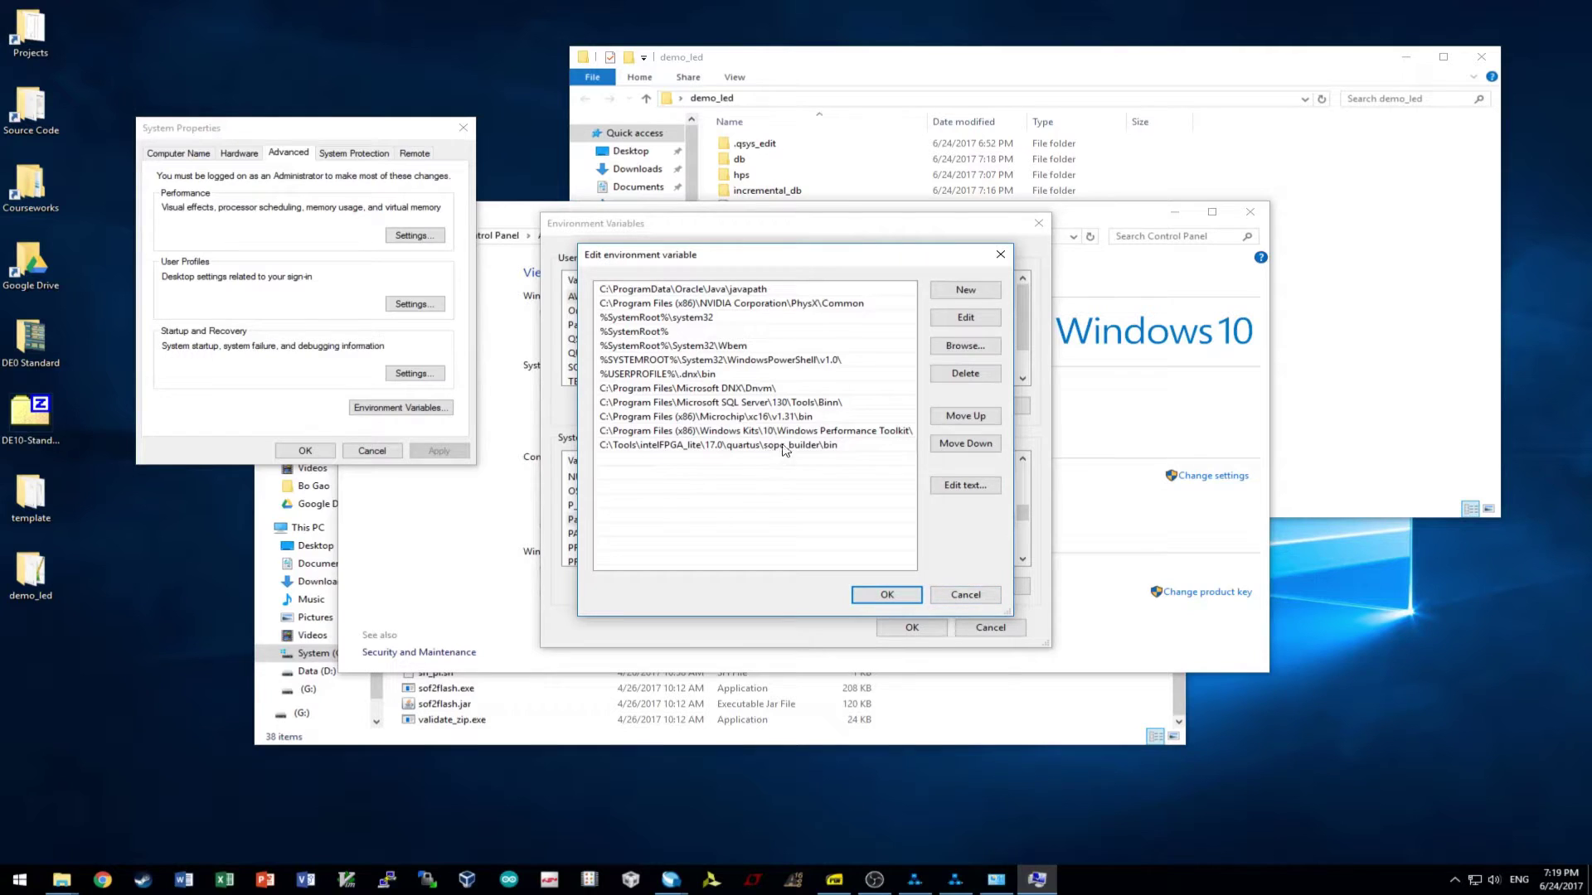
# - Cancel every environment variable and System Properties dialog unchanged, and close the System window
pyautogui.click(978, 598)
pyautogui.click(991, 628)
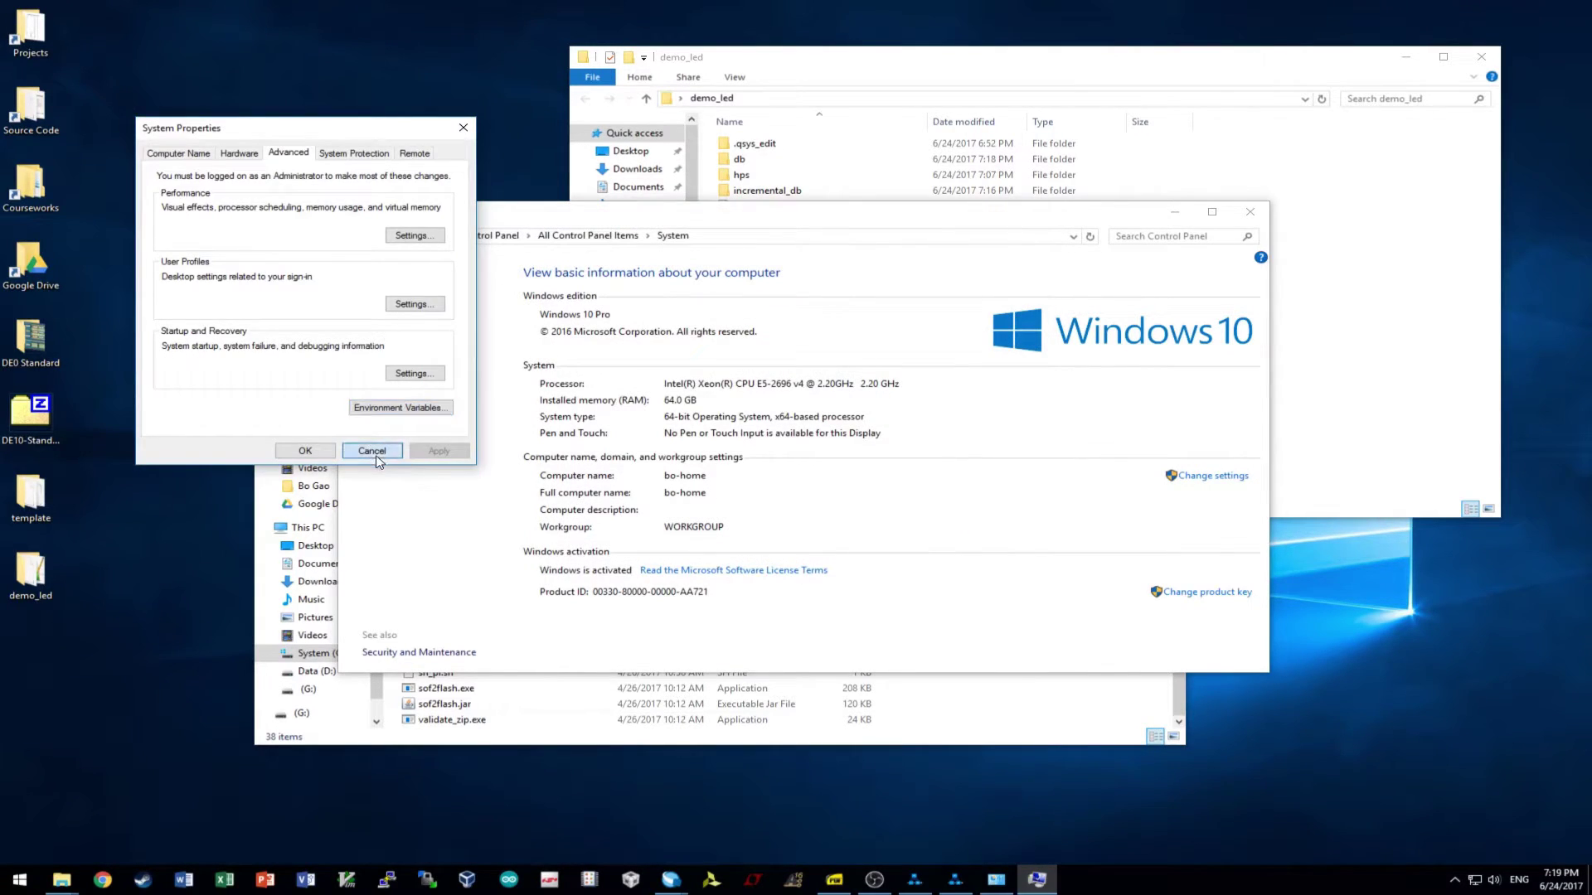
pyautogui.click(371, 450)
pyautogui.click(1250, 213)
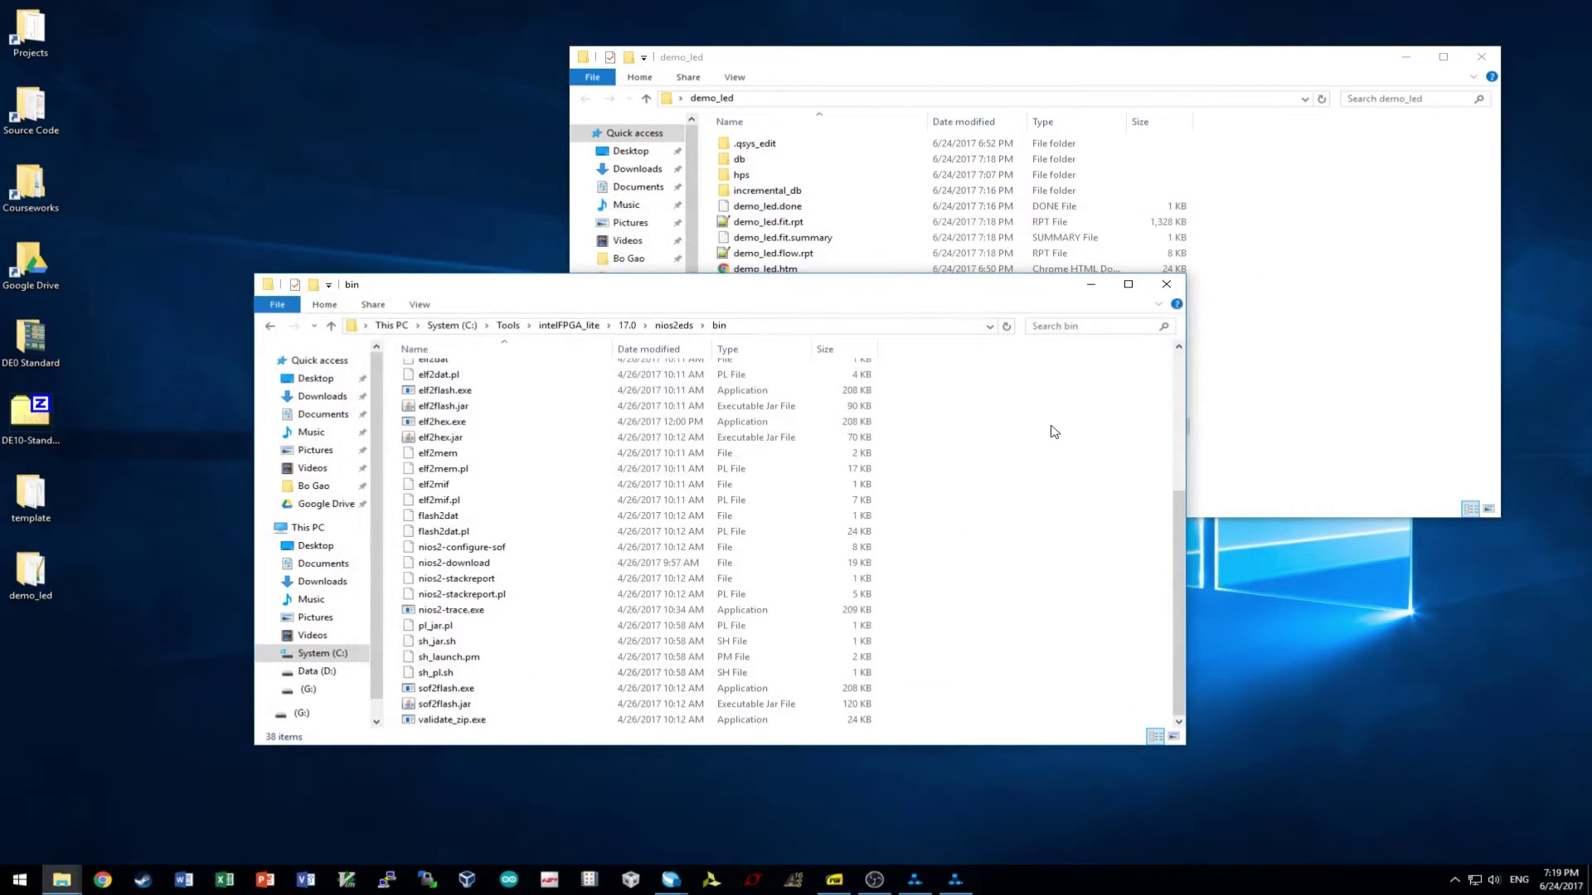
# - Launch the SoC EDS Command Shell by searching 'eds', and reposition its window
pyautogui.click(20, 880)
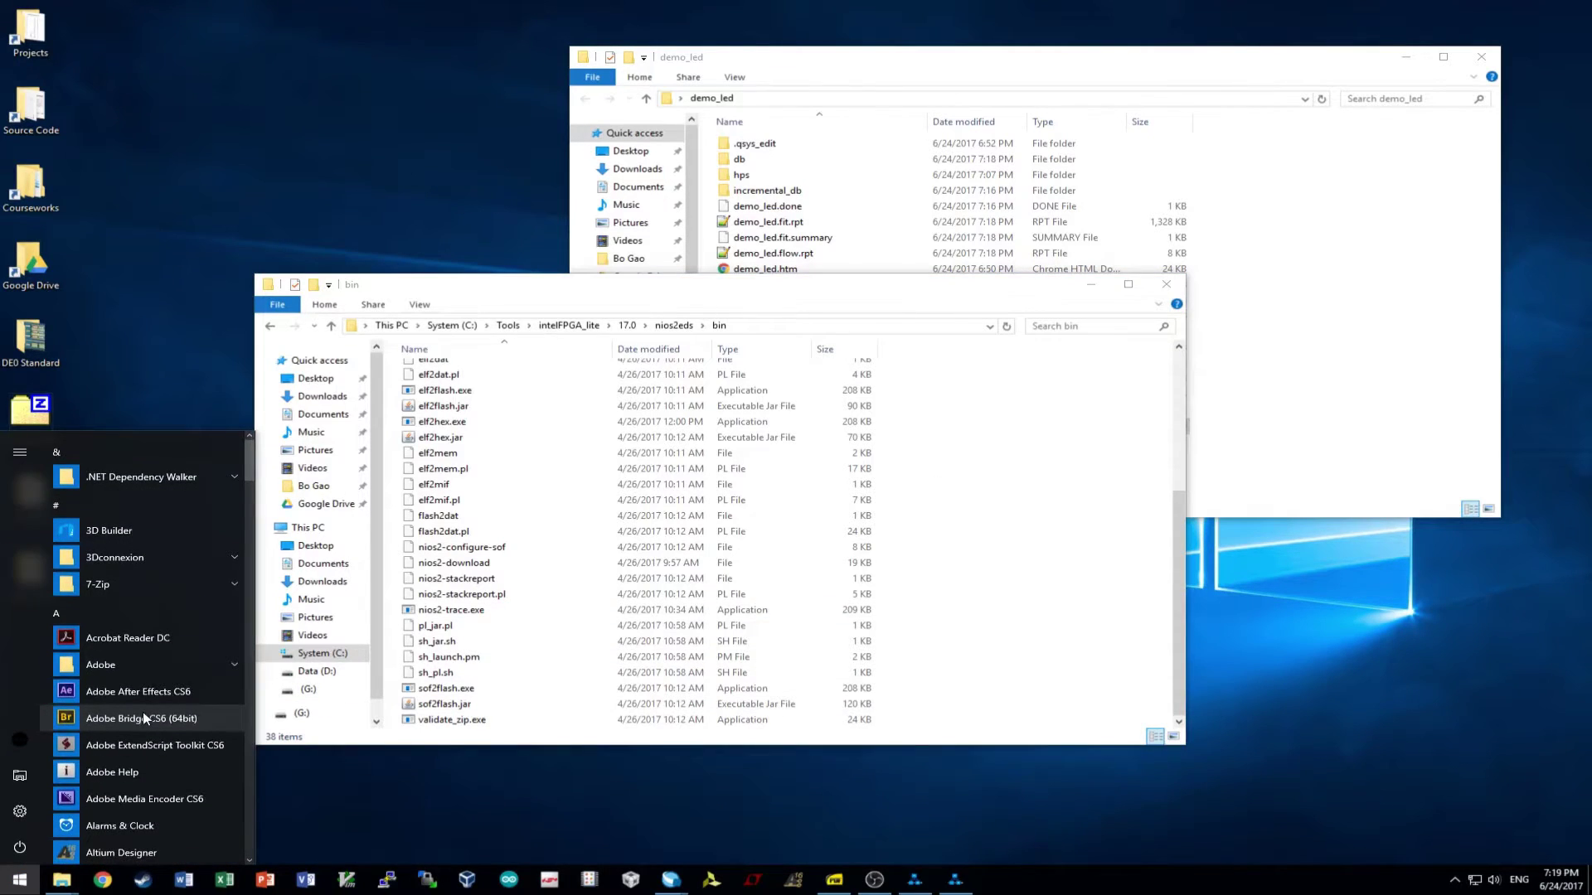
pyautogui.write('eds')
pyautogui.click(201, 516)
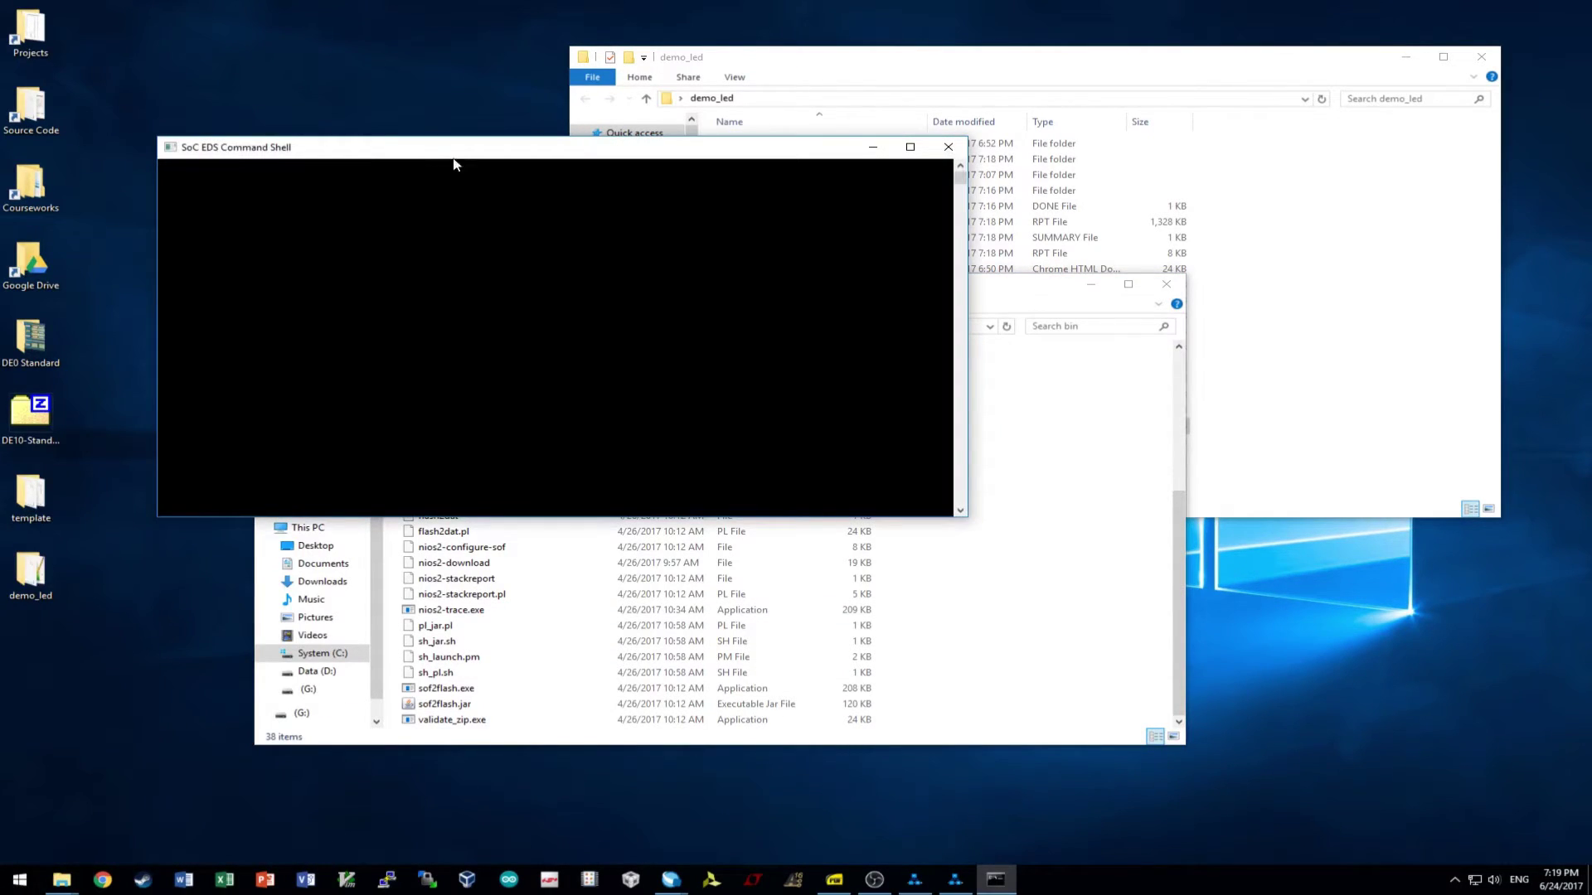
pyautogui.moveTo(465, 151); pyautogui.dragTo(824, 222)
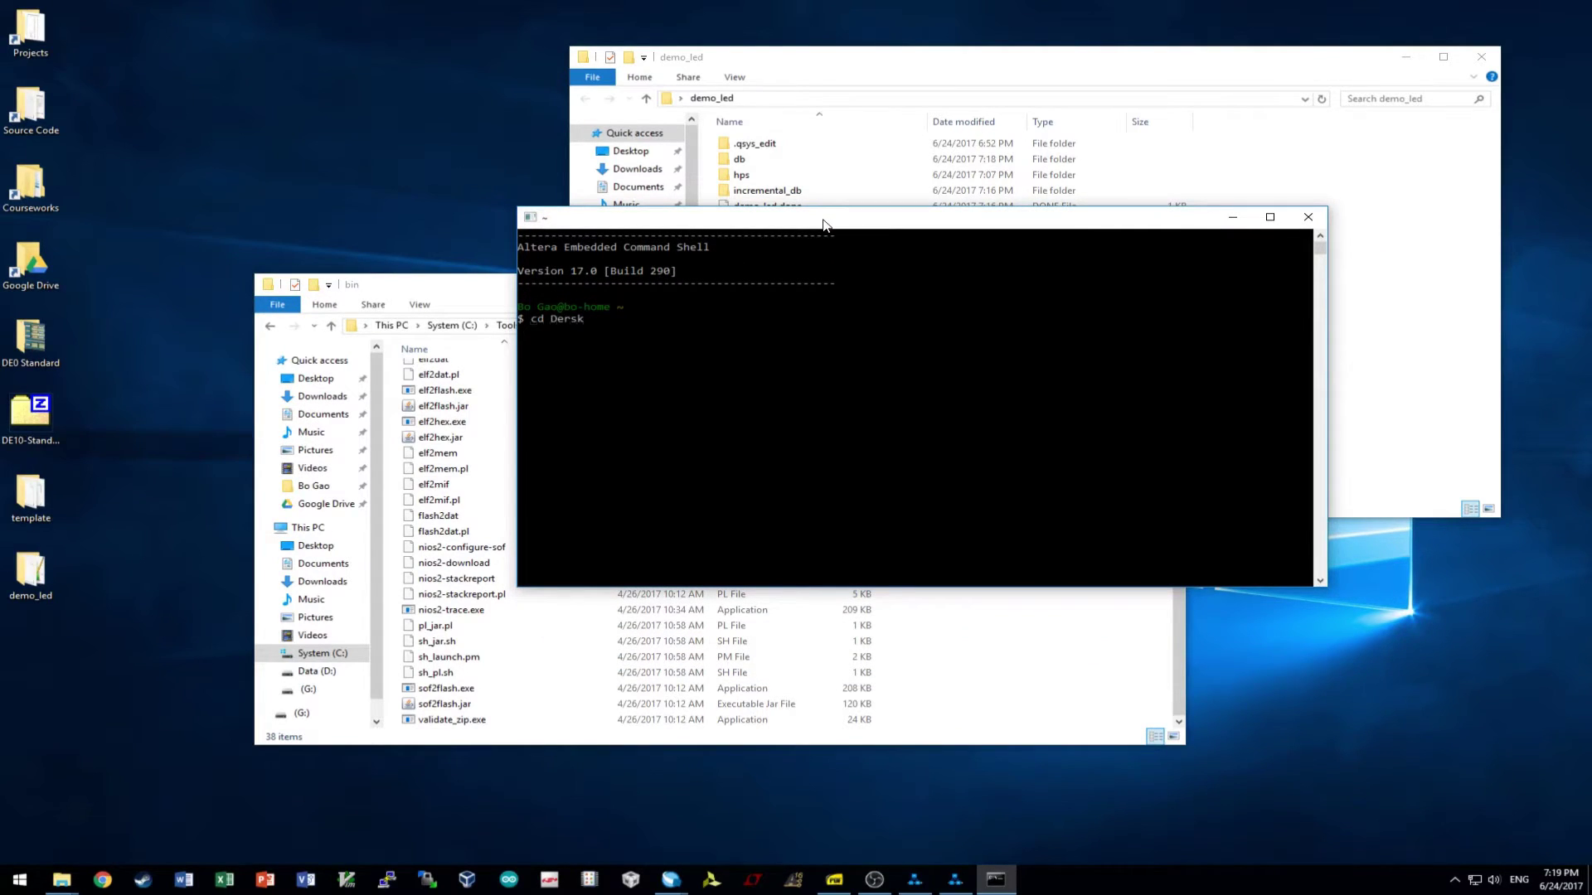
# - Change into Desktop/demo_led and list its files with ls
pyautogui.write('cd De')
pyautogui.press('Tab')
pyautogui.write('de')
pyautogui.press('Tab')
pyautogui.press('Return')
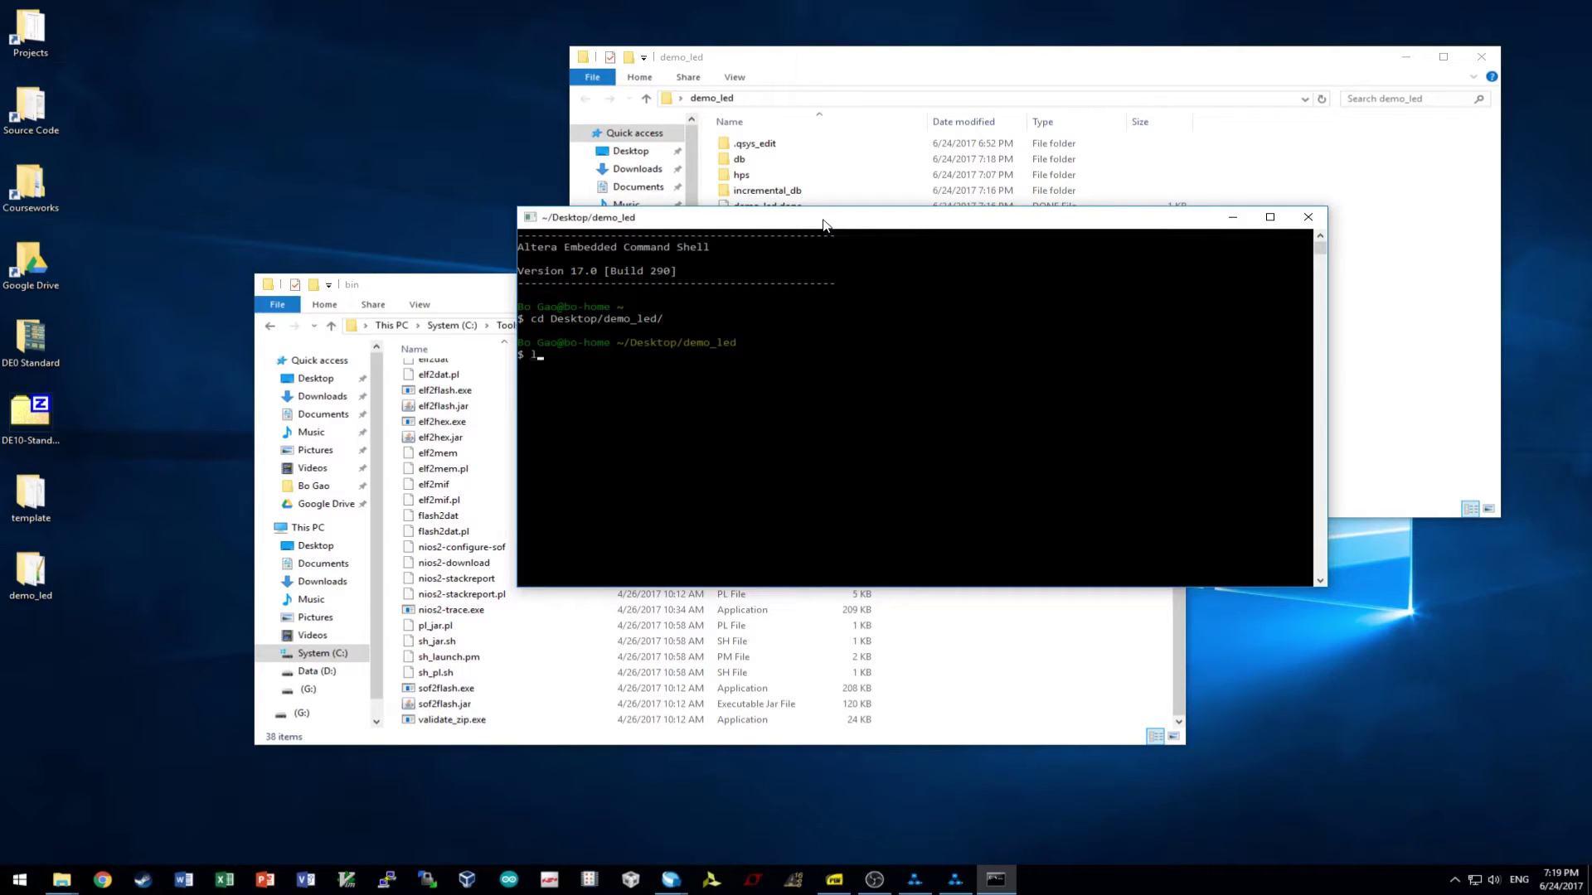
pyautogui.write('ls')
pyautogui.press('Return')
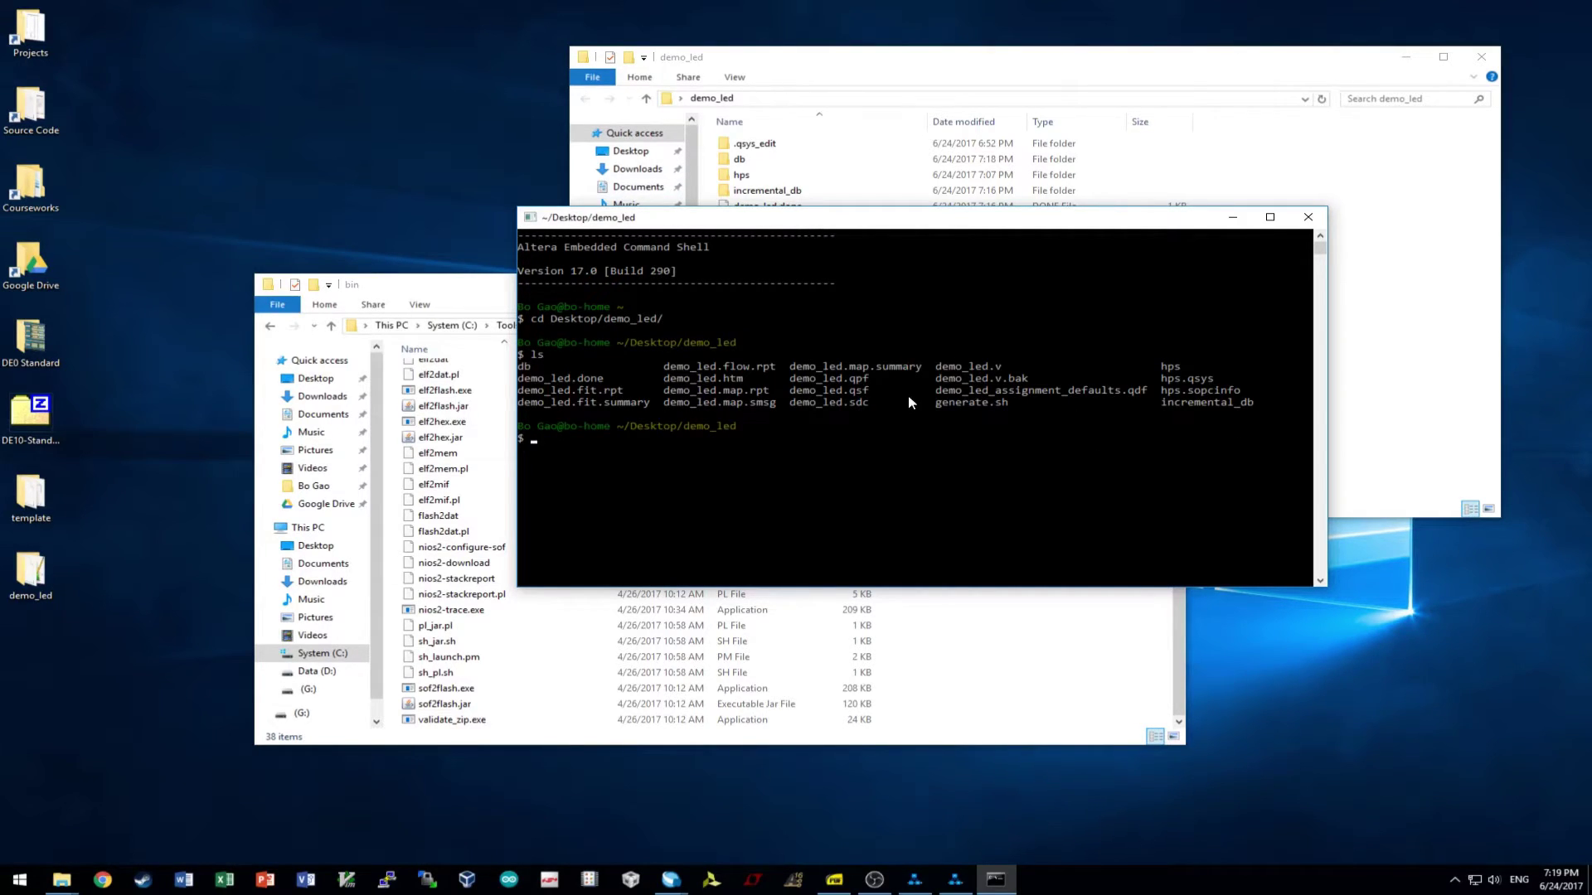
# - Switch to Quartus and open the Tools > Tcl Scripts browser
pyautogui.moveTo(676, 871)
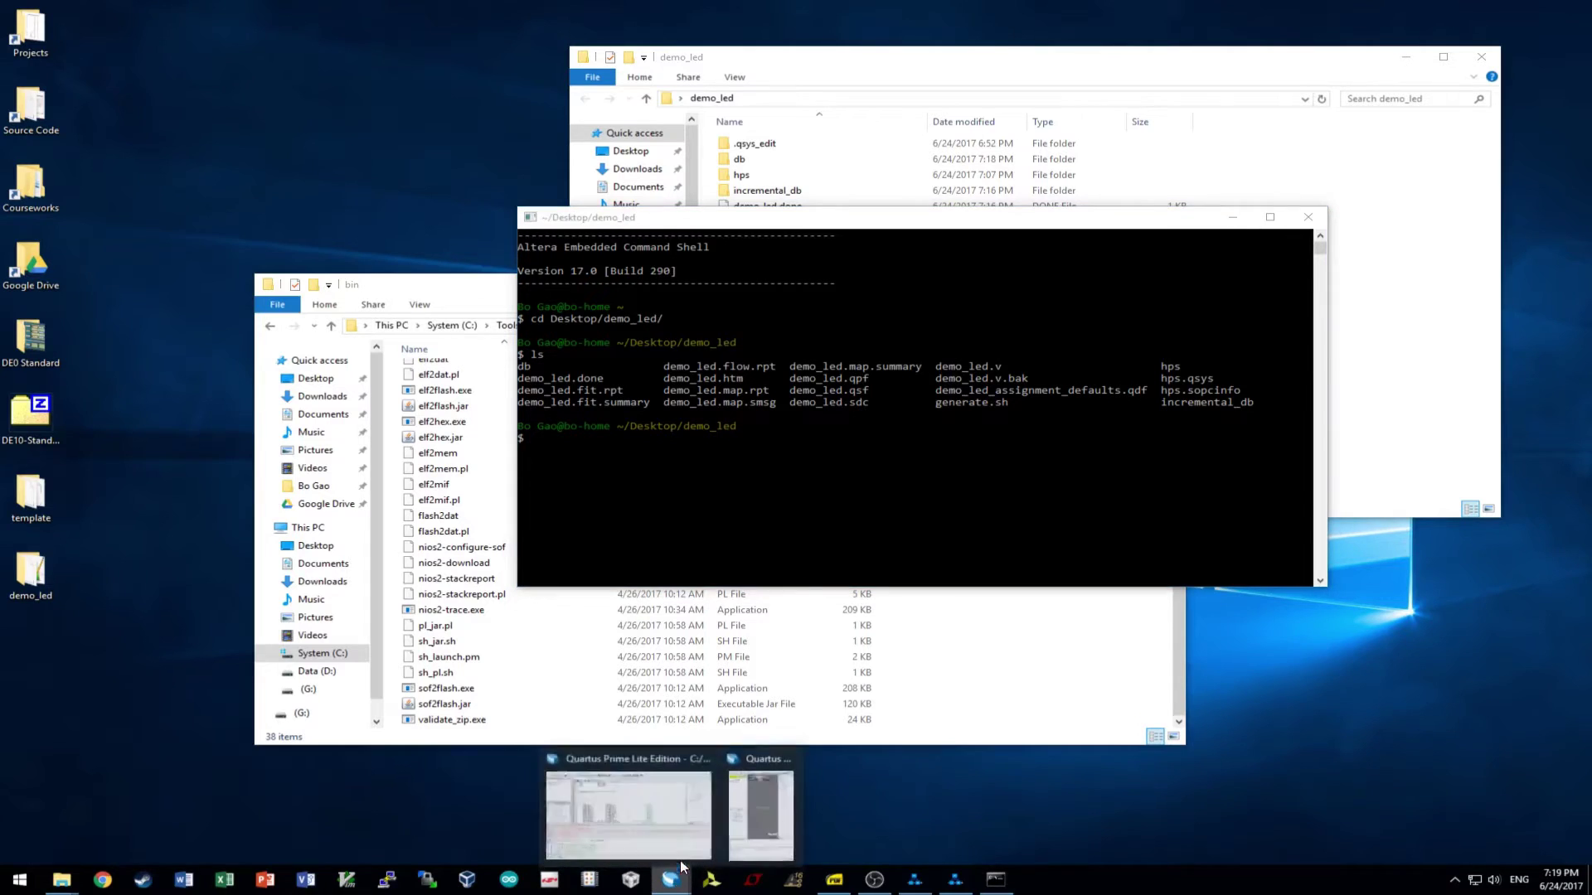
pyautogui.click(603, 798)
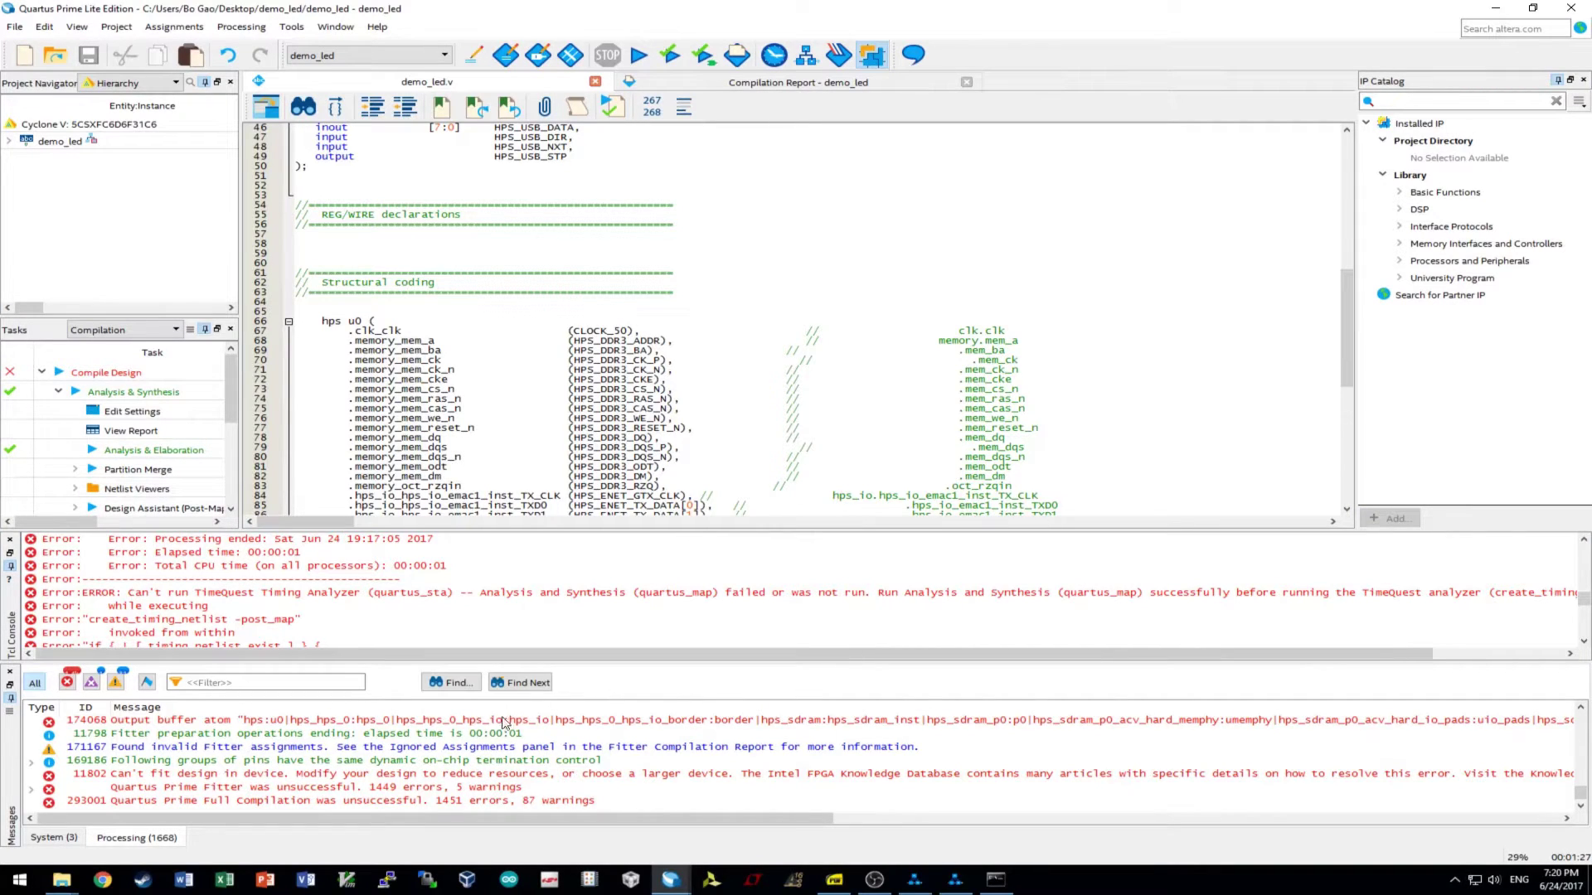
pyautogui.scroll(3, 509, 755)
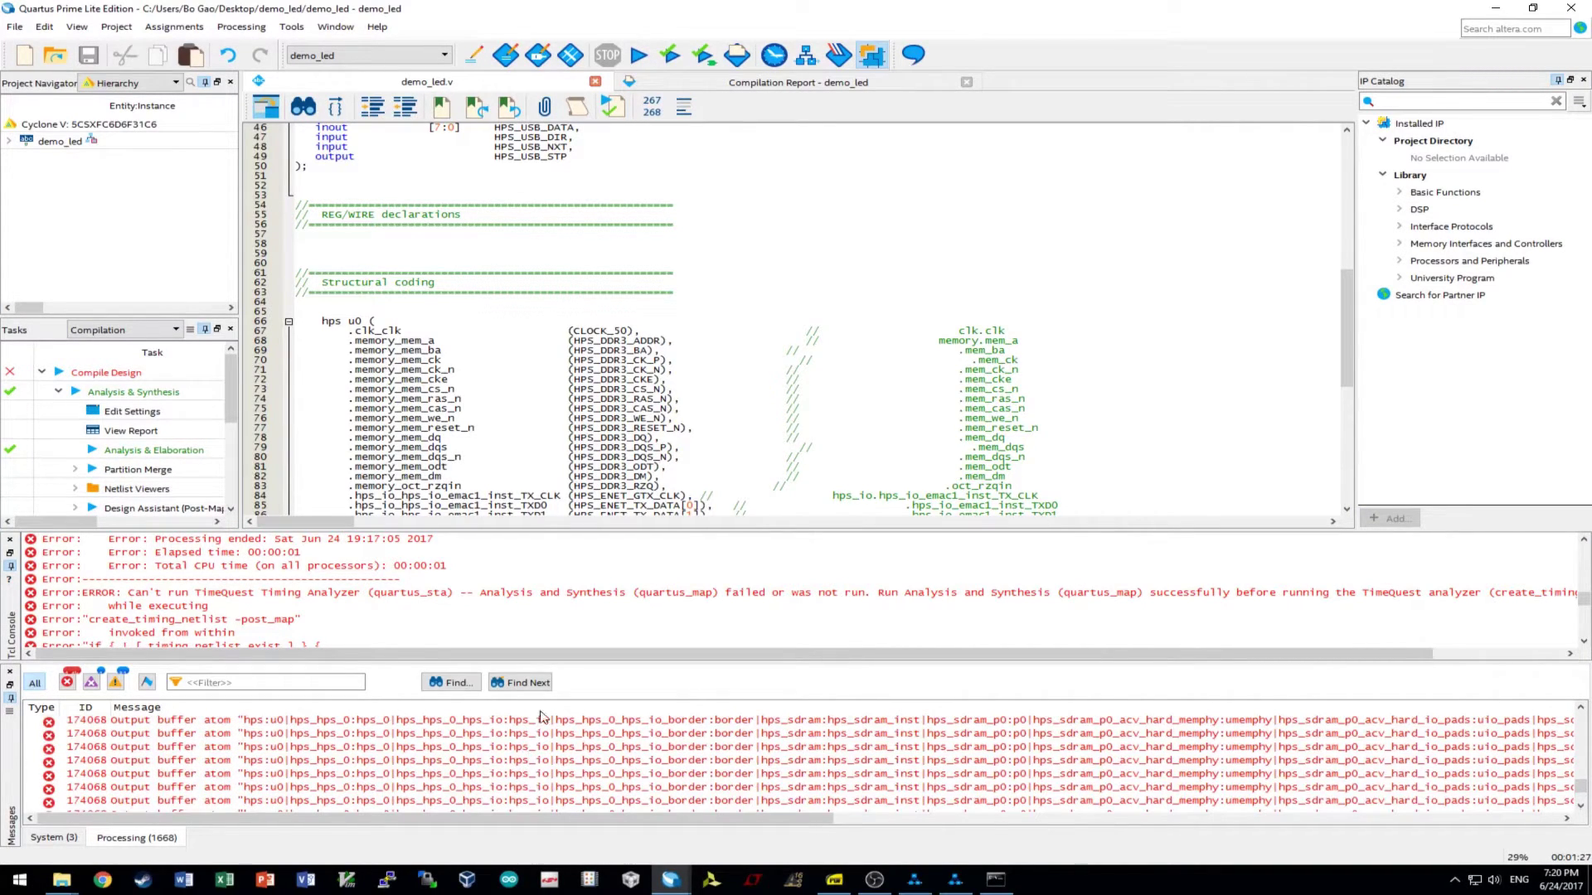
pyautogui.click(292, 26)
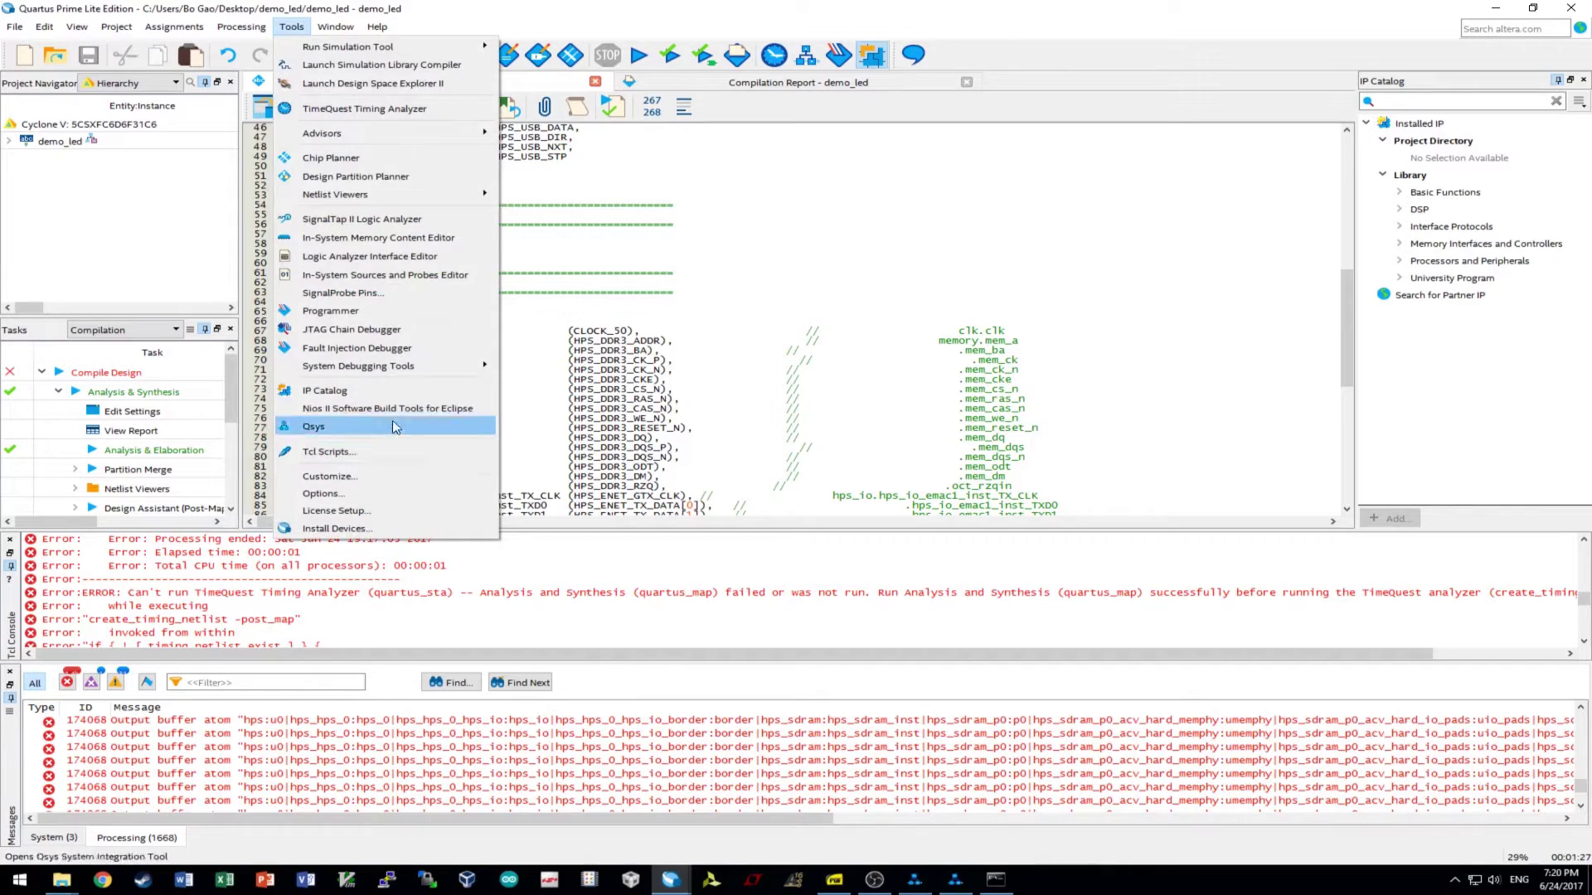
pyautogui.click(344, 454)
# - Run hps_sdram_p0_parameters.tcl, then hps_sdram_p0_pin_assignments.tcl, dismissing each result, and close the browser
pyautogui.doubleClick(780, 374)
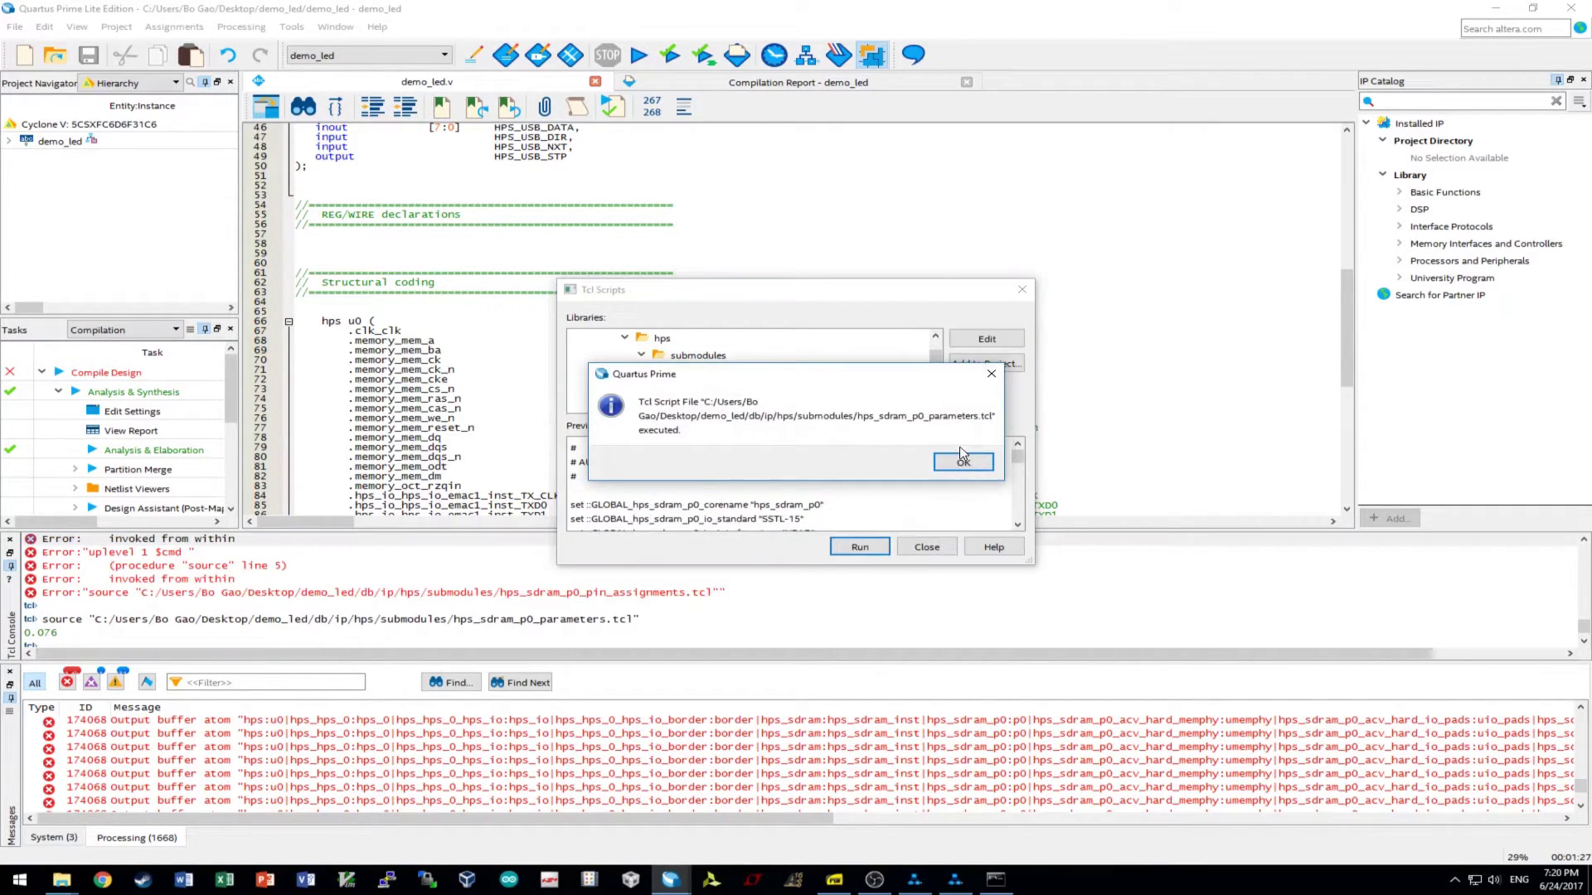
pyautogui.click(962, 463)
pyautogui.doubleClick(752, 390)
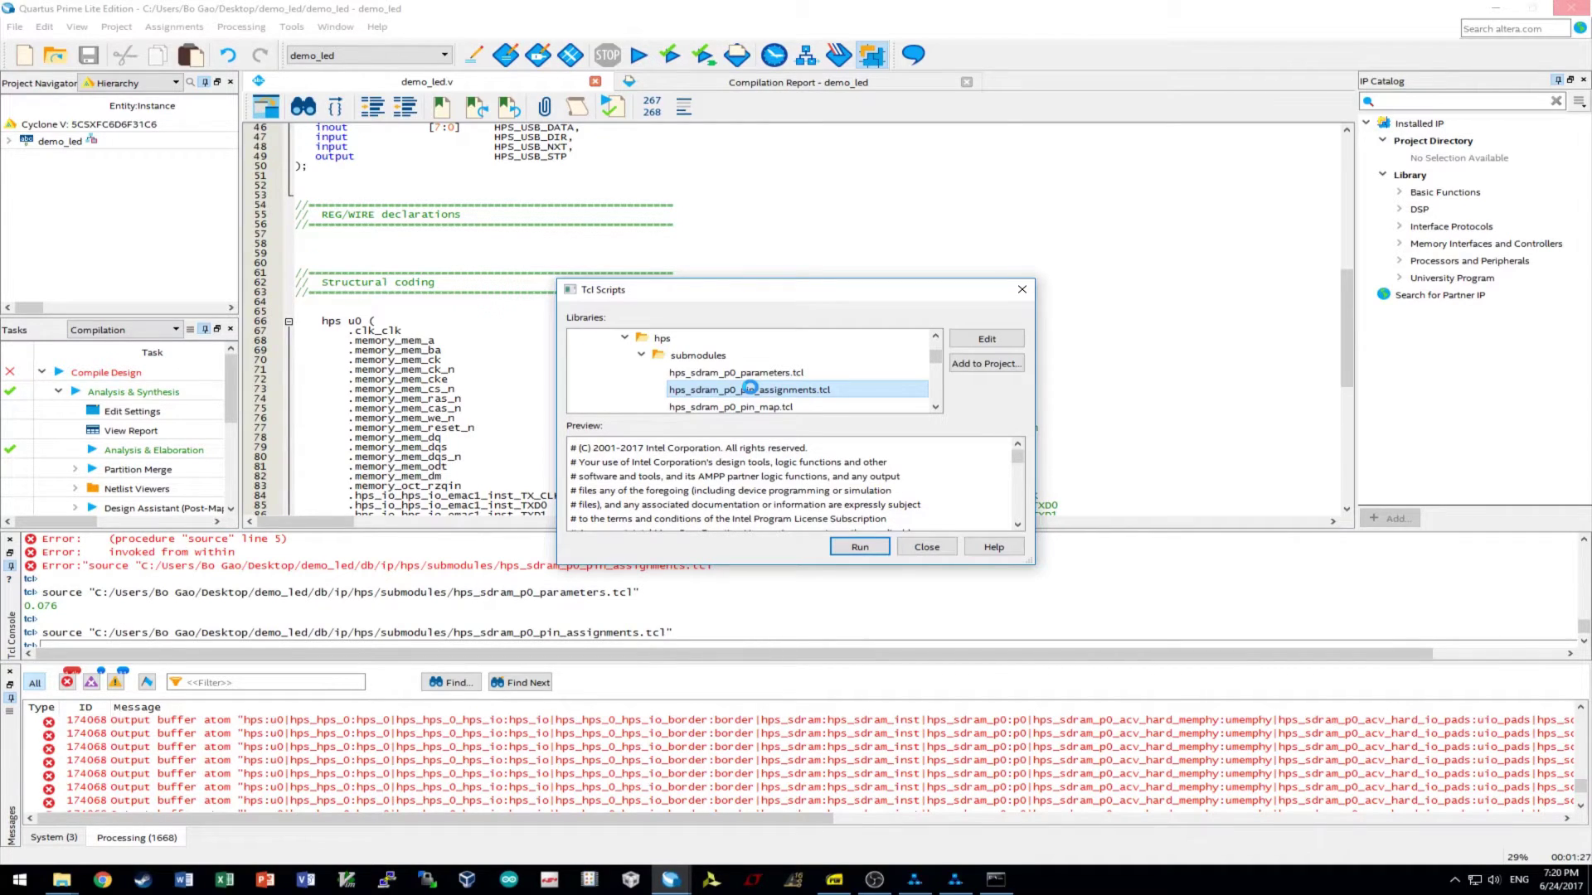
pyautogui.click(995, 470)
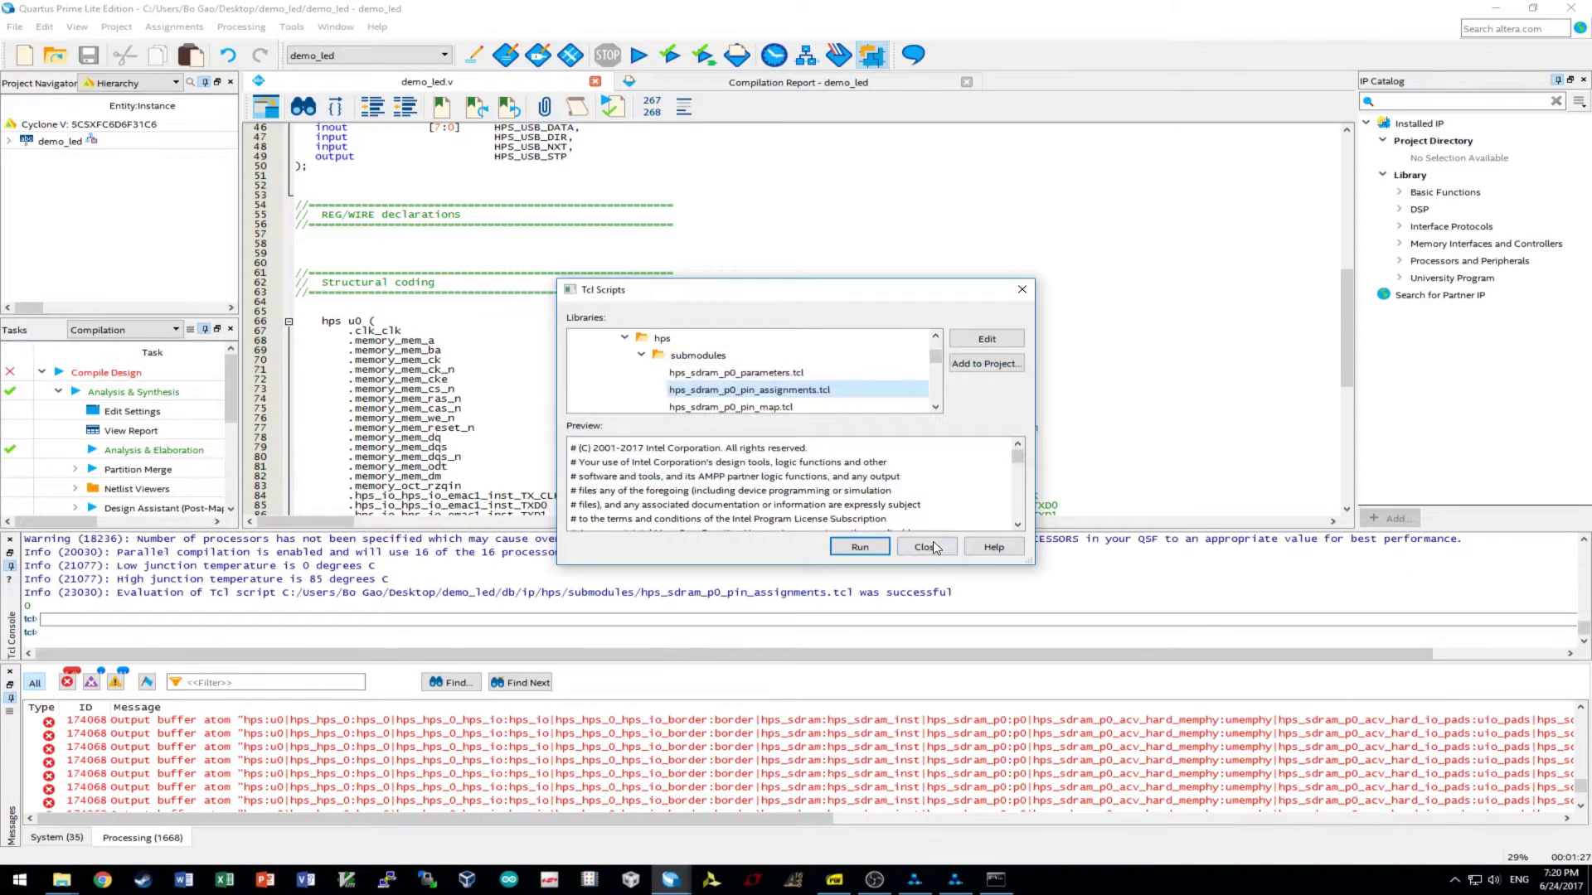
pyautogui.click(927, 548)
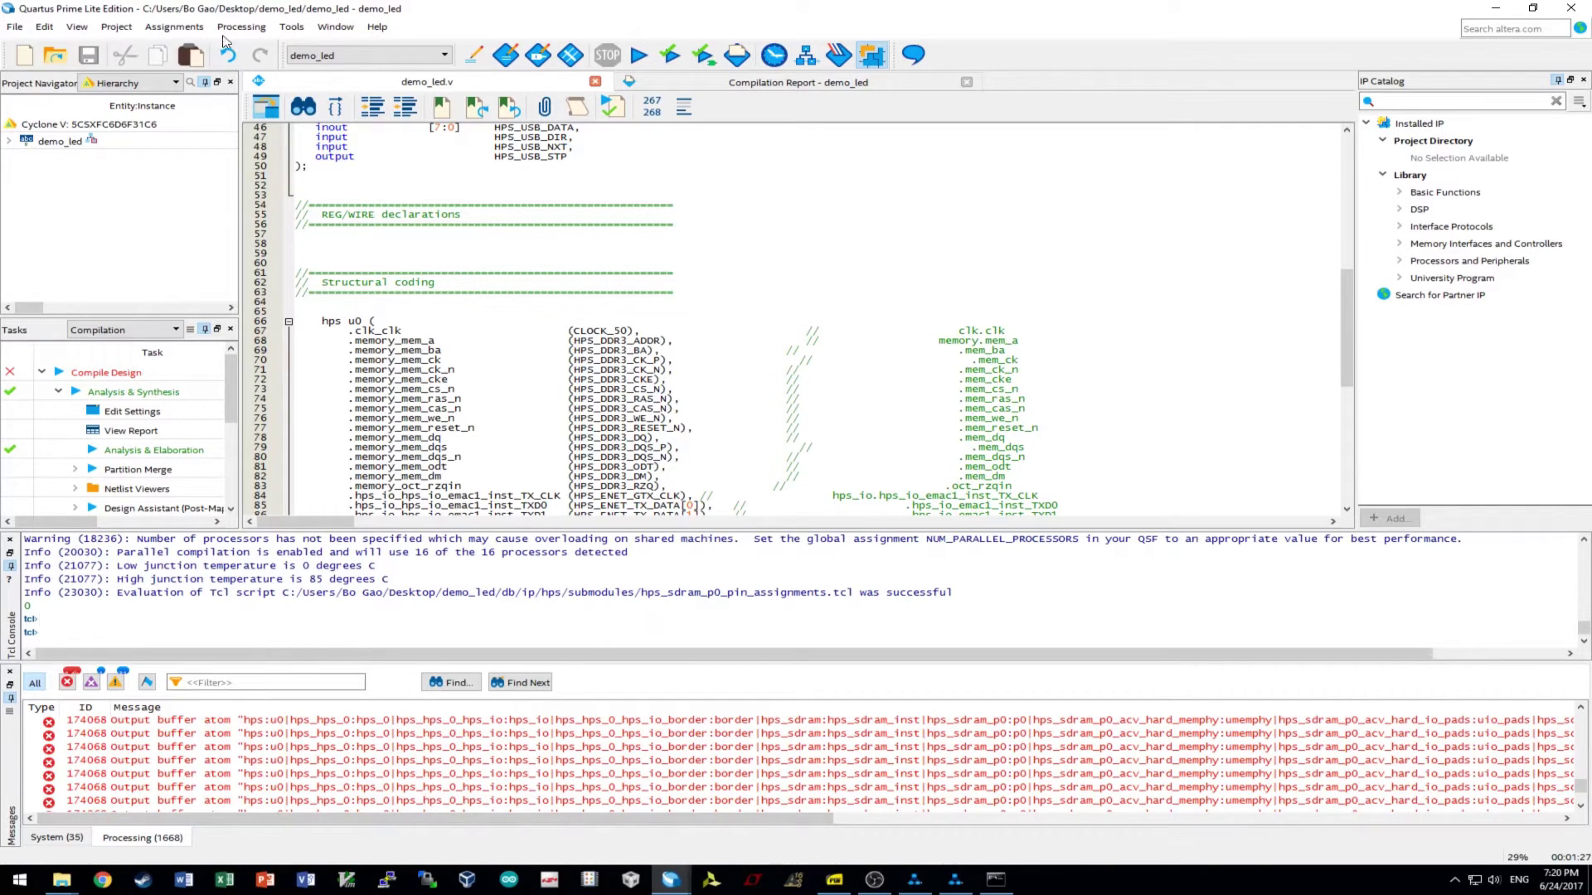
pyautogui.click(174, 27)
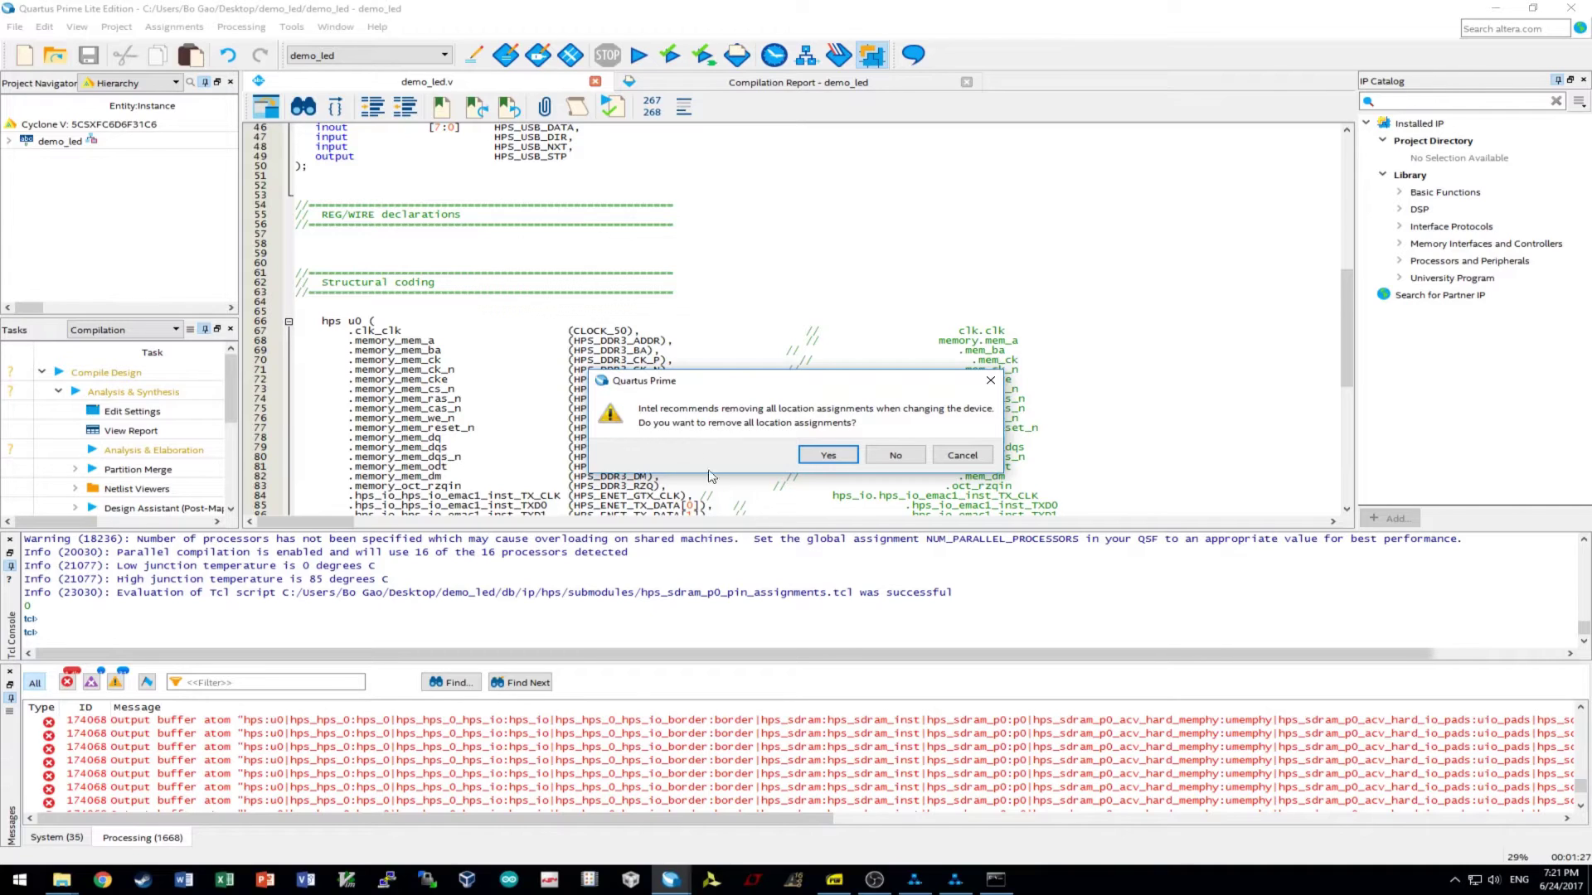
# - Clear the package, pin count and speed filters and select Cyclone V SX device 5CSXFC6D6F31C6
pyautogui.click(895, 455)
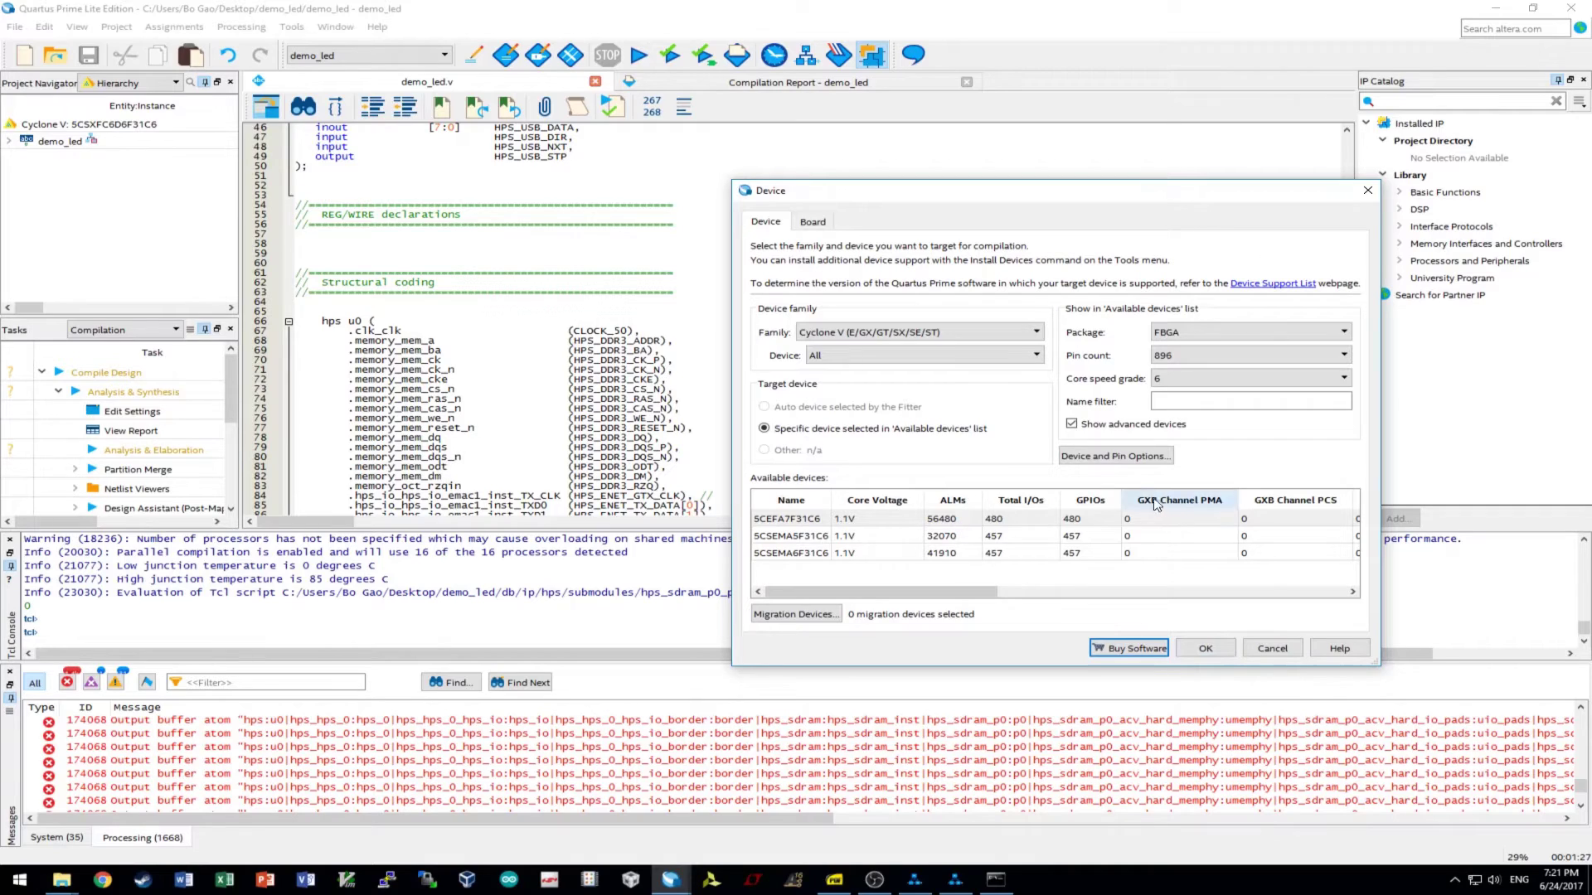
pyautogui.click(1183, 331)
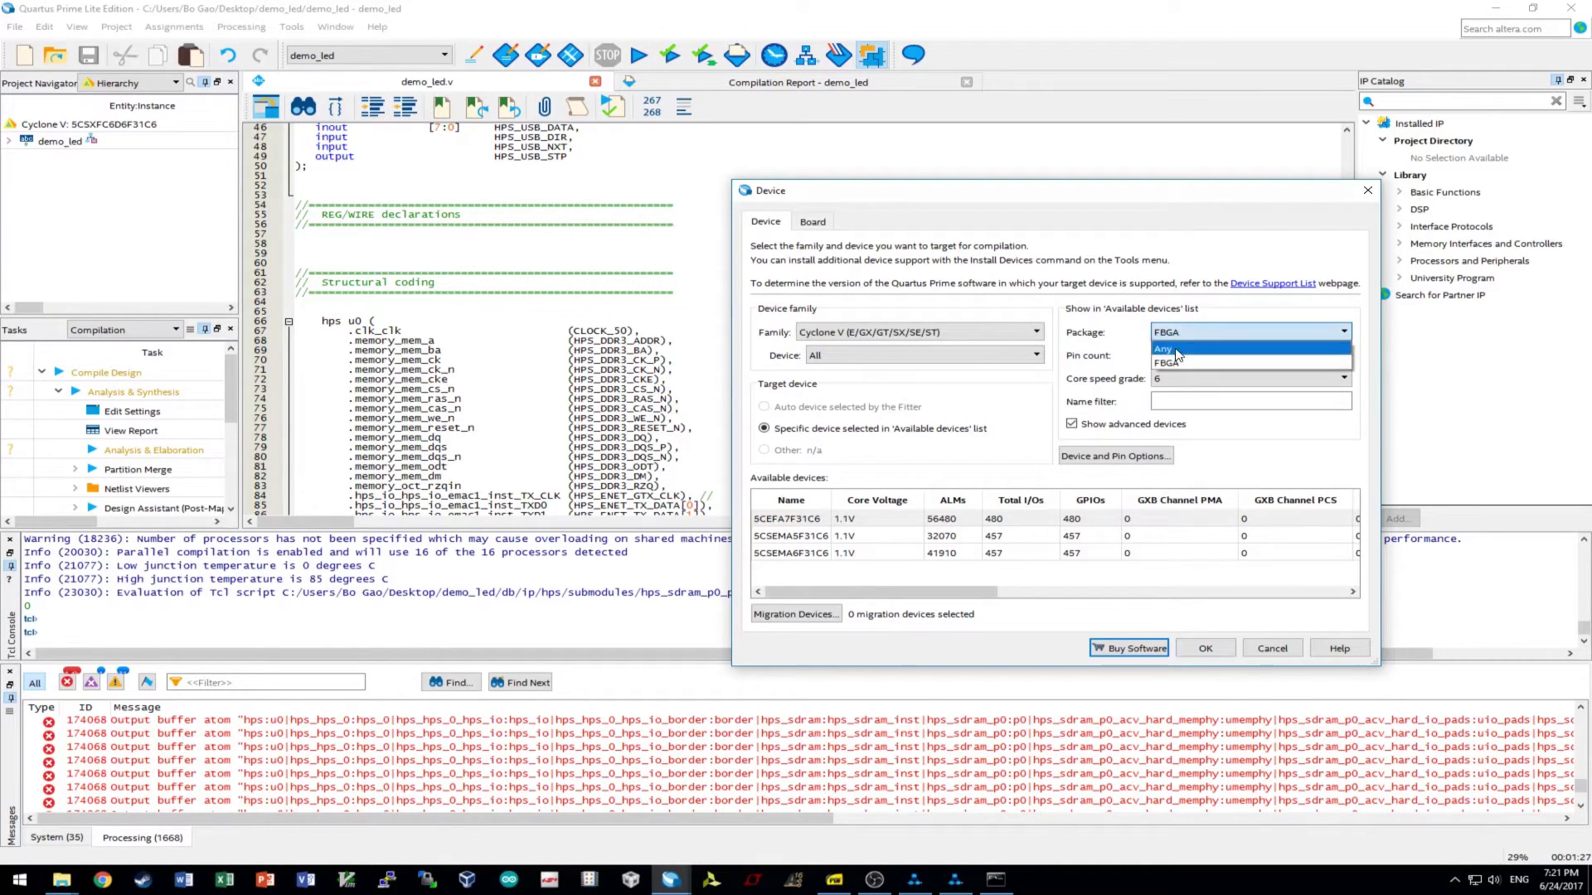
pyautogui.click(1181, 347)
pyautogui.click(1183, 356)
pyautogui.click(1165, 374)
pyautogui.click(1243, 378)
pyautogui.click(1165, 401)
pyautogui.click(930, 356)
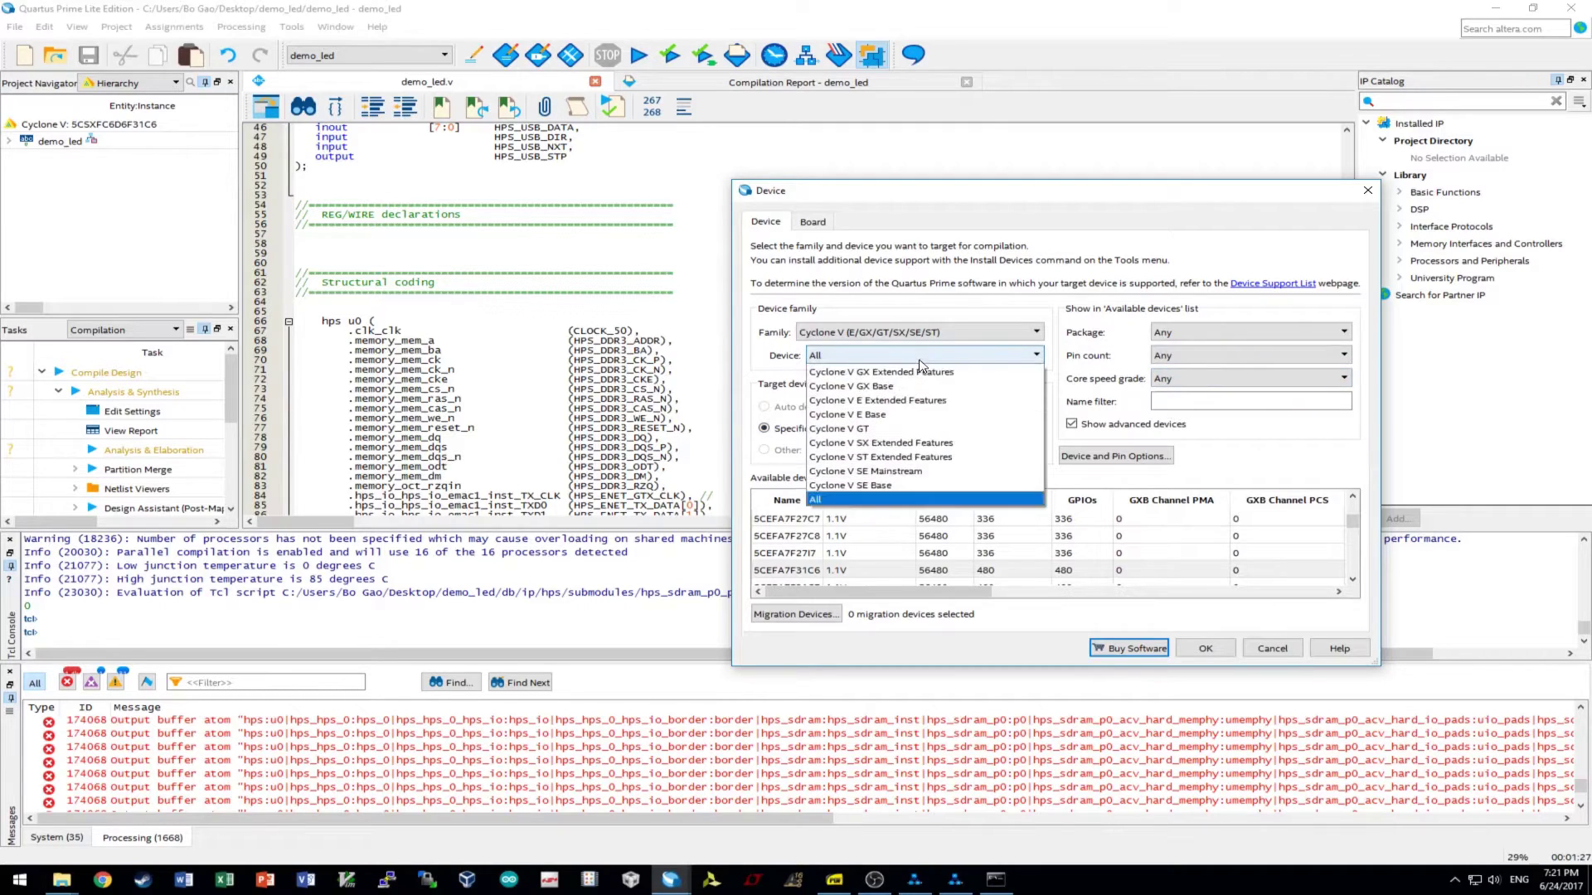
pyautogui.click(879, 444)
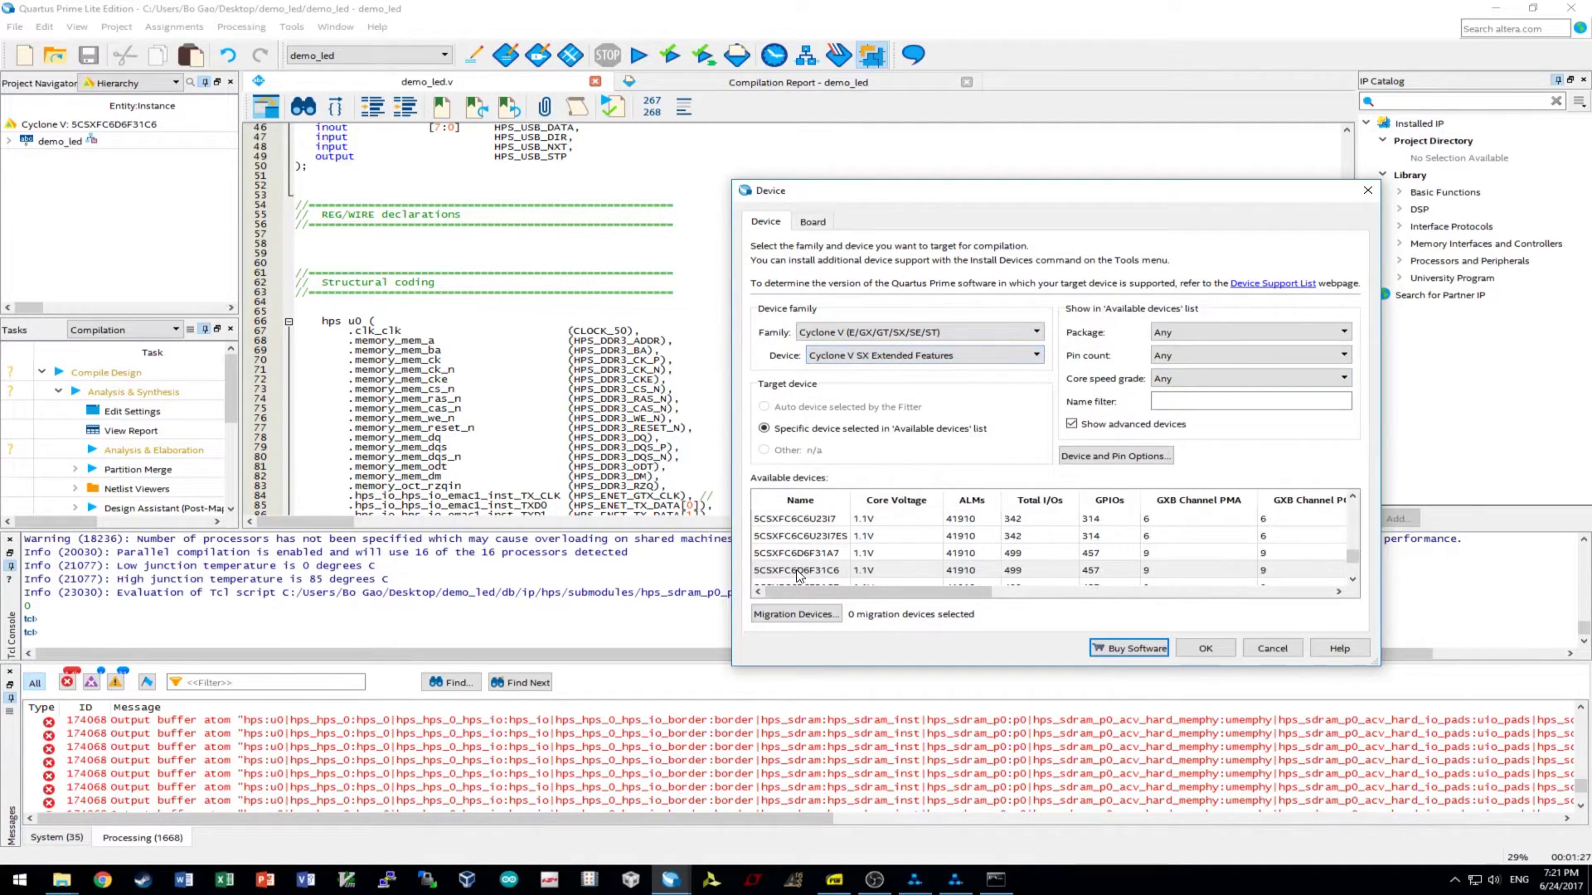
pyautogui.click(843, 570)
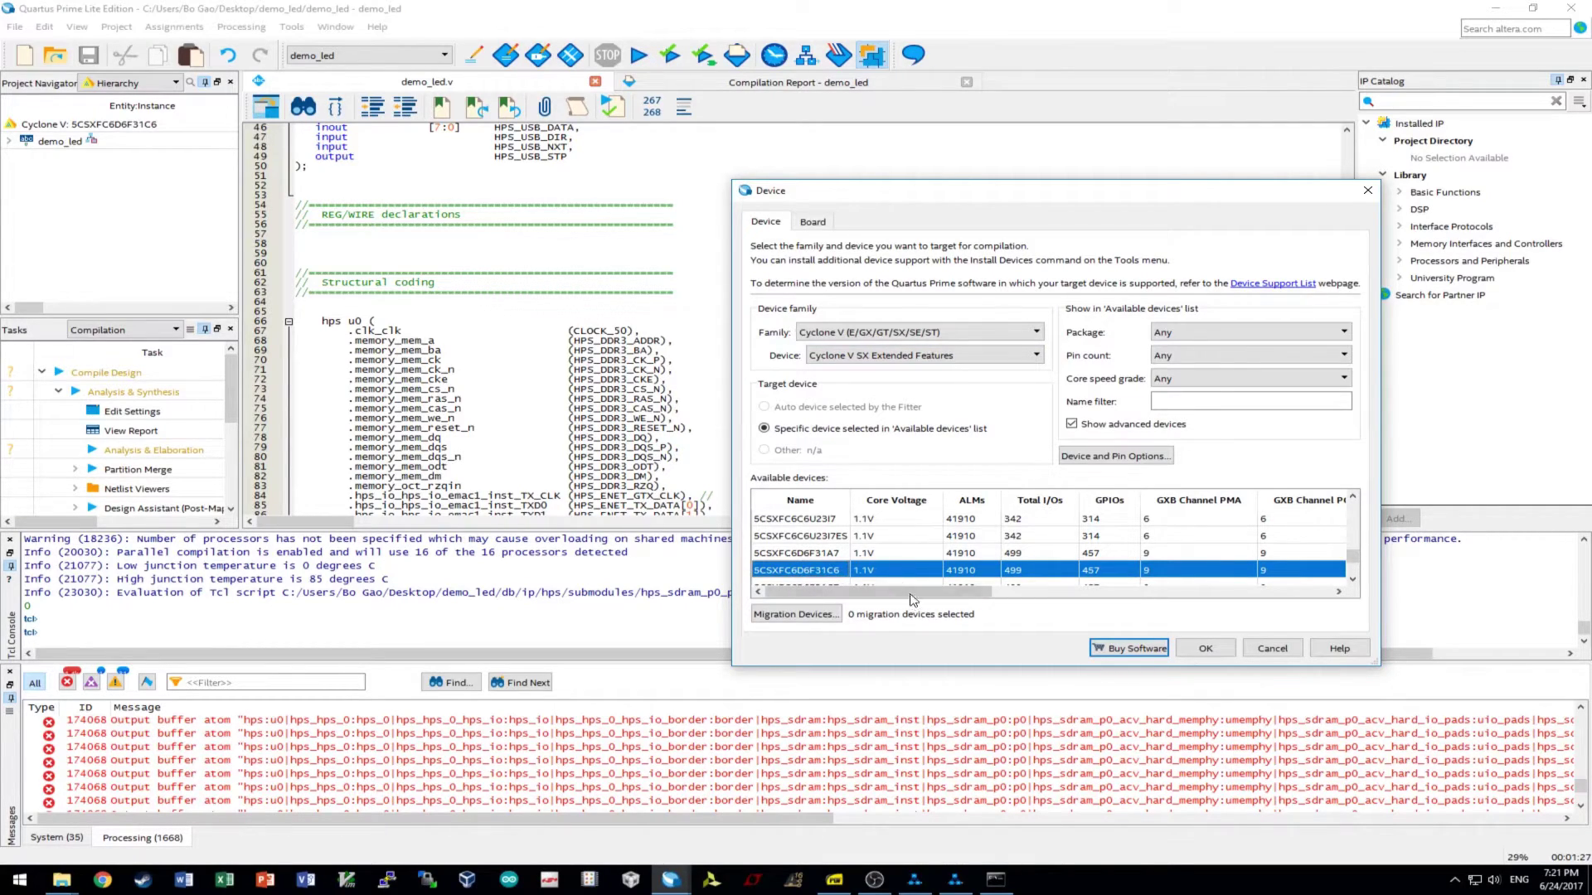
# - Reserve unused pins as input tri-stated, confirm the device settings, and start compiling demo_led
pyautogui.click(1121, 457)
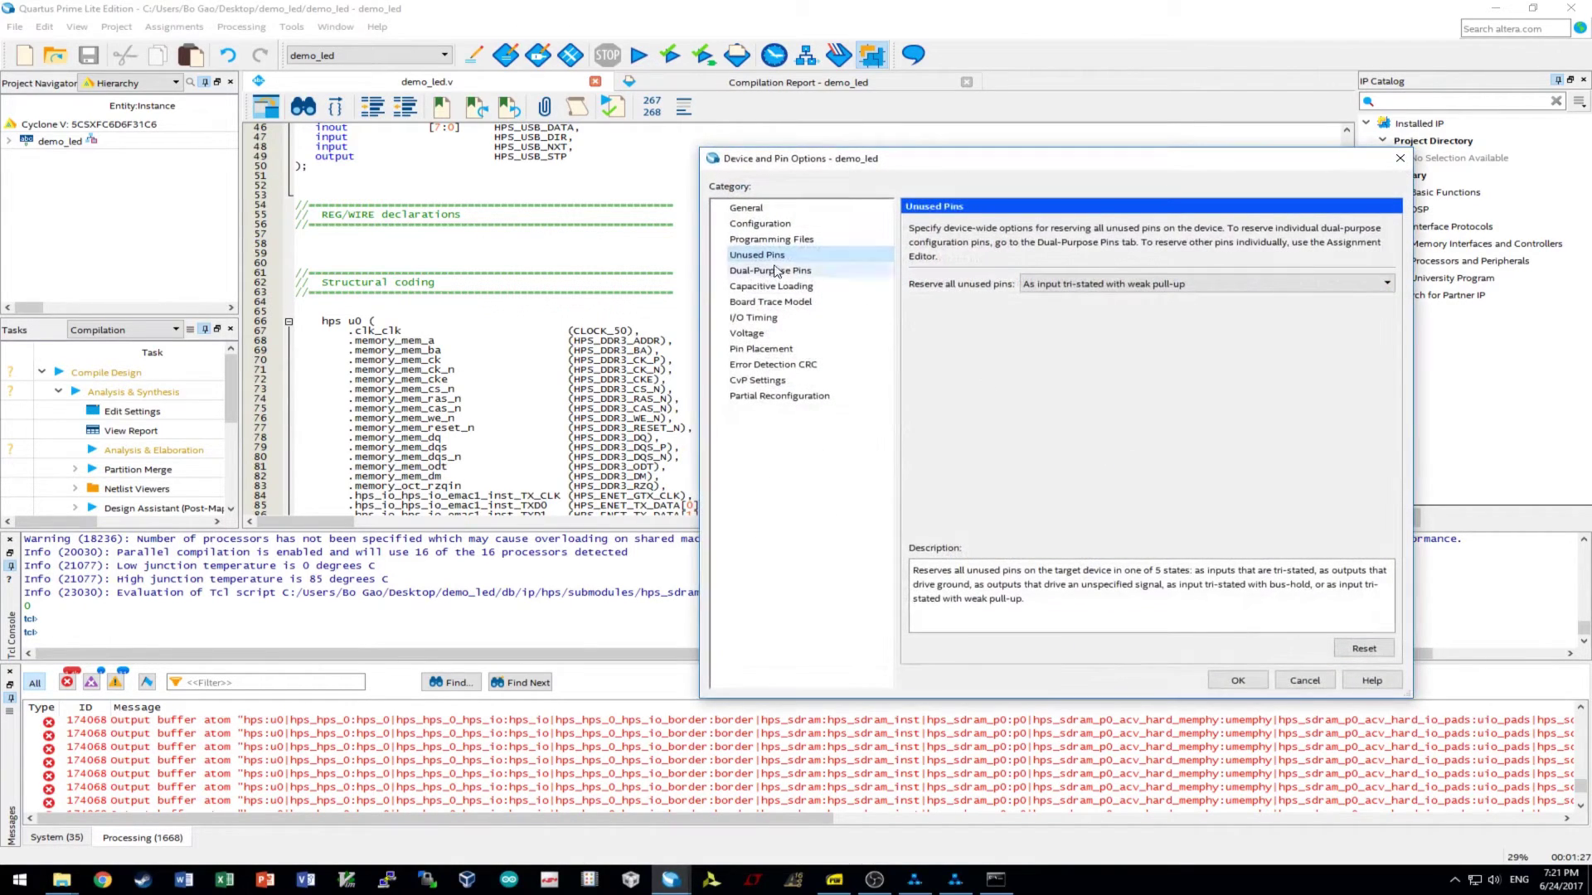
pyautogui.click(1038, 285)
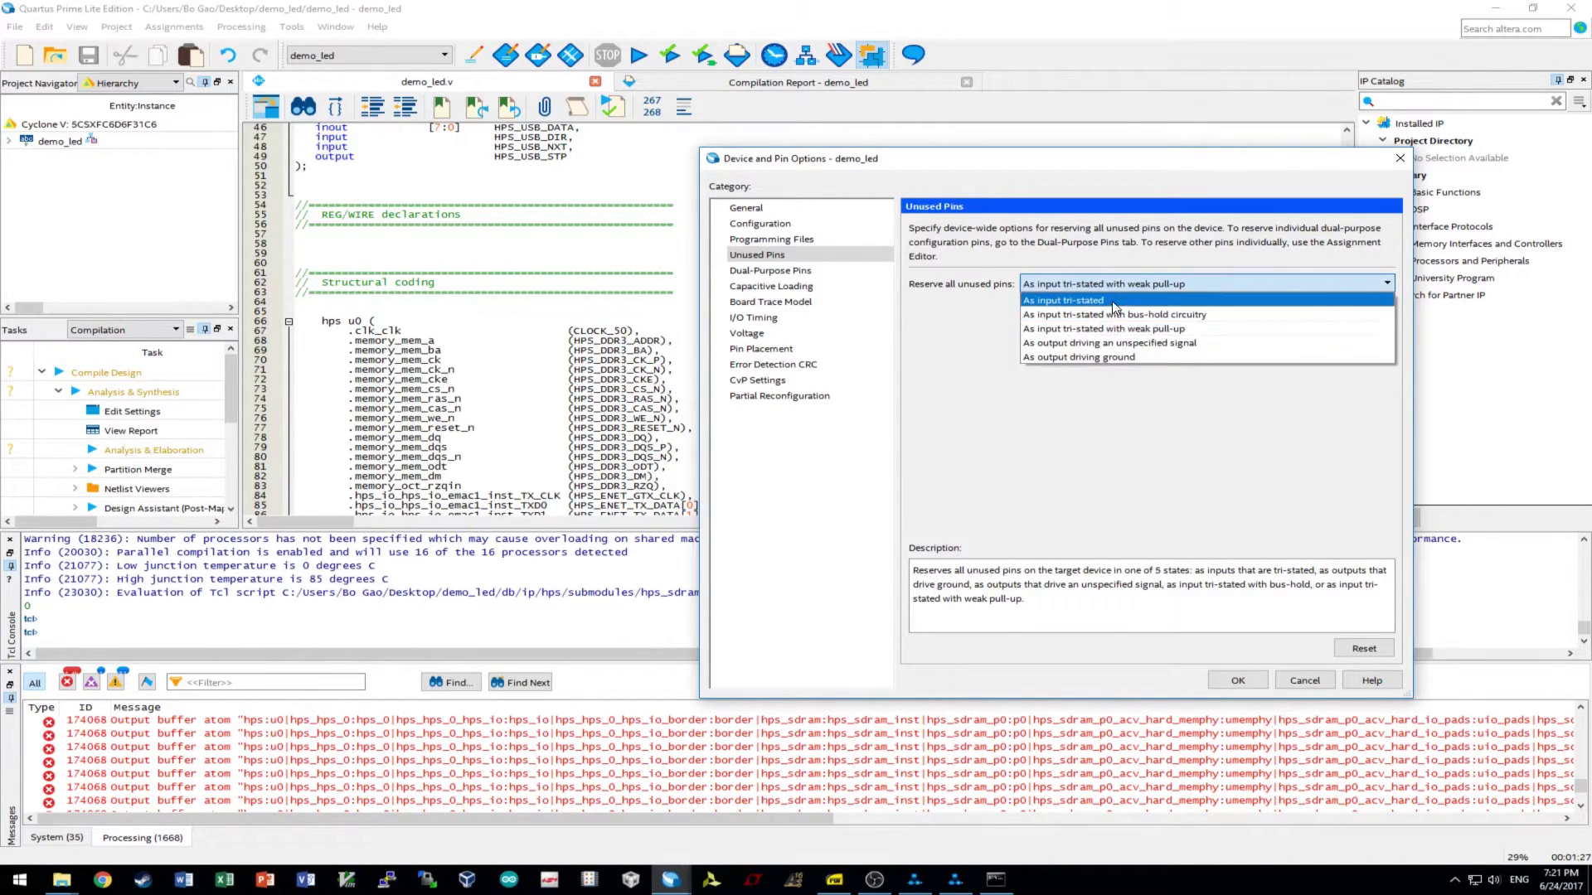
pyautogui.click(1113, 302)
pyautogui.click(1259, 685)
pyautogui.click(1229, 649)
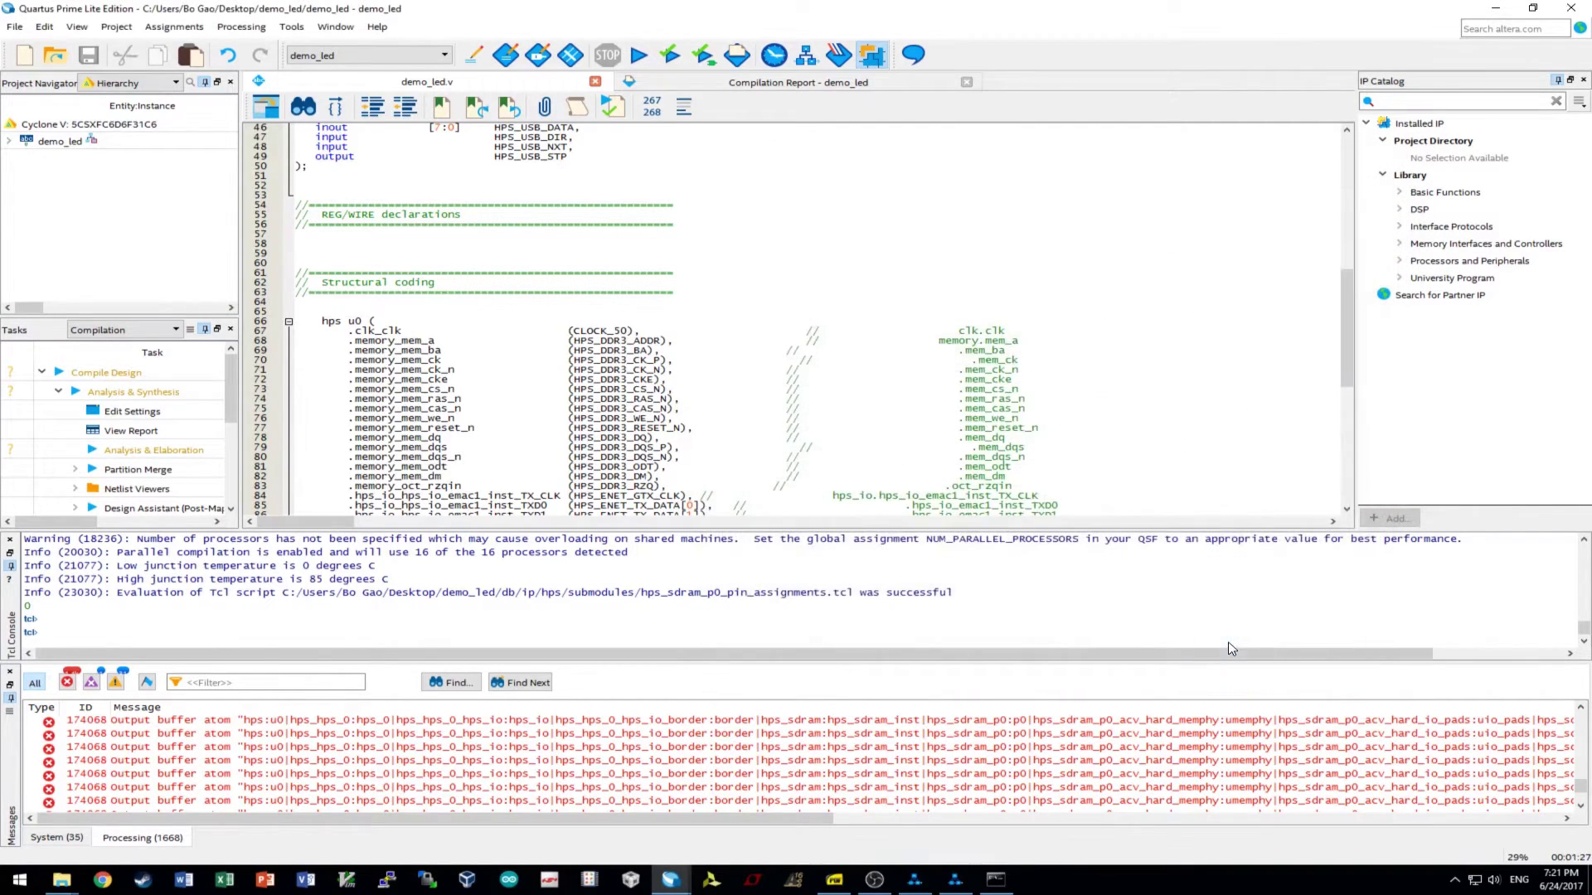
pyautogui.click(634, 60)
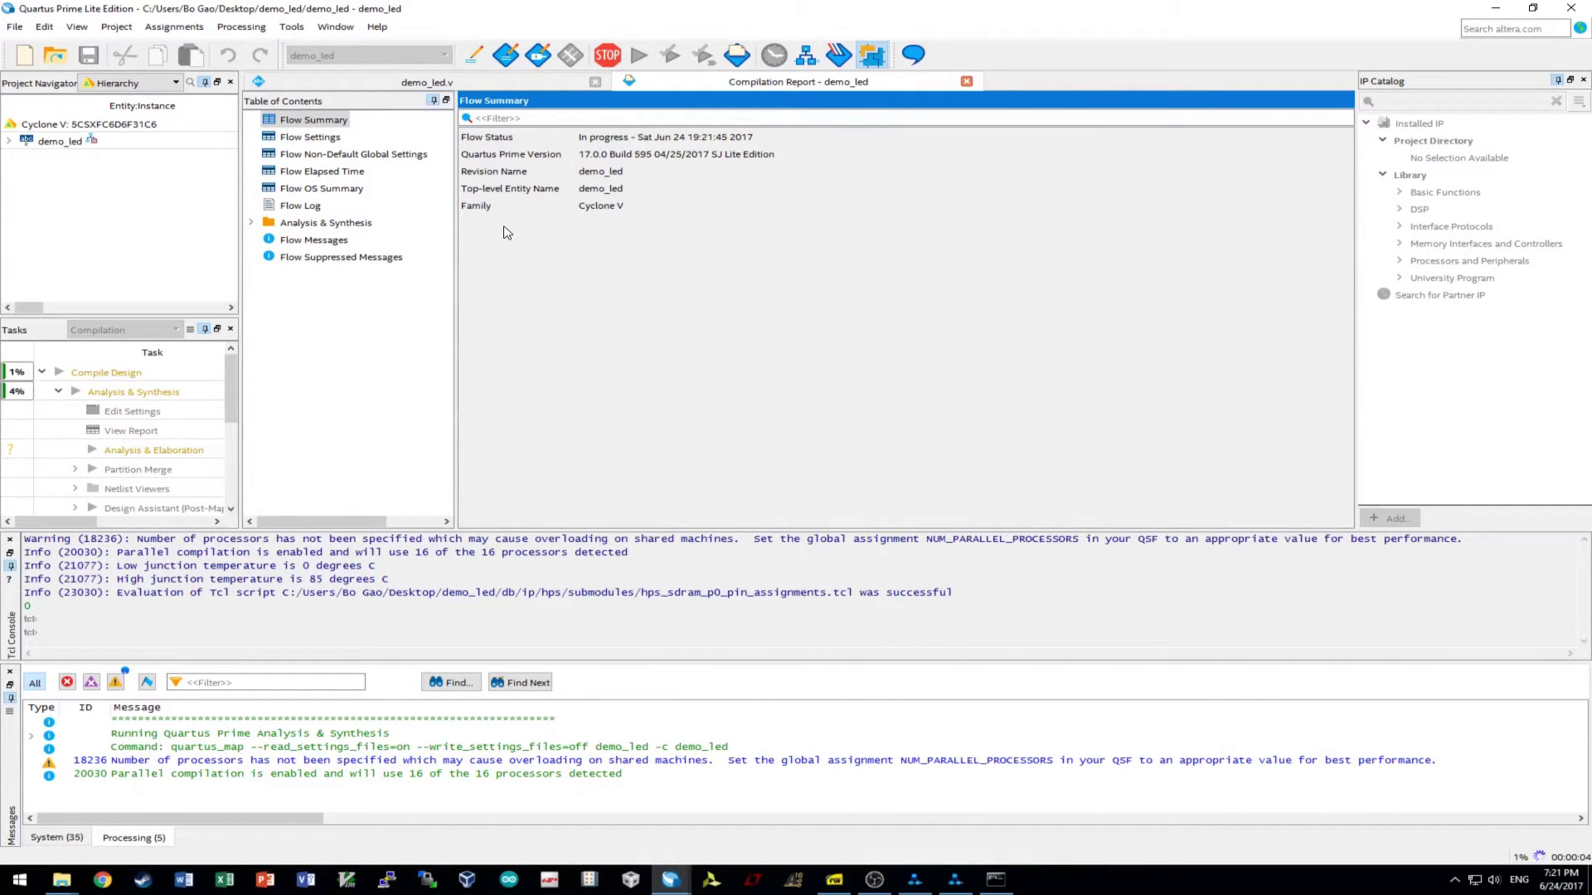
pyautogui.click(538, 54)
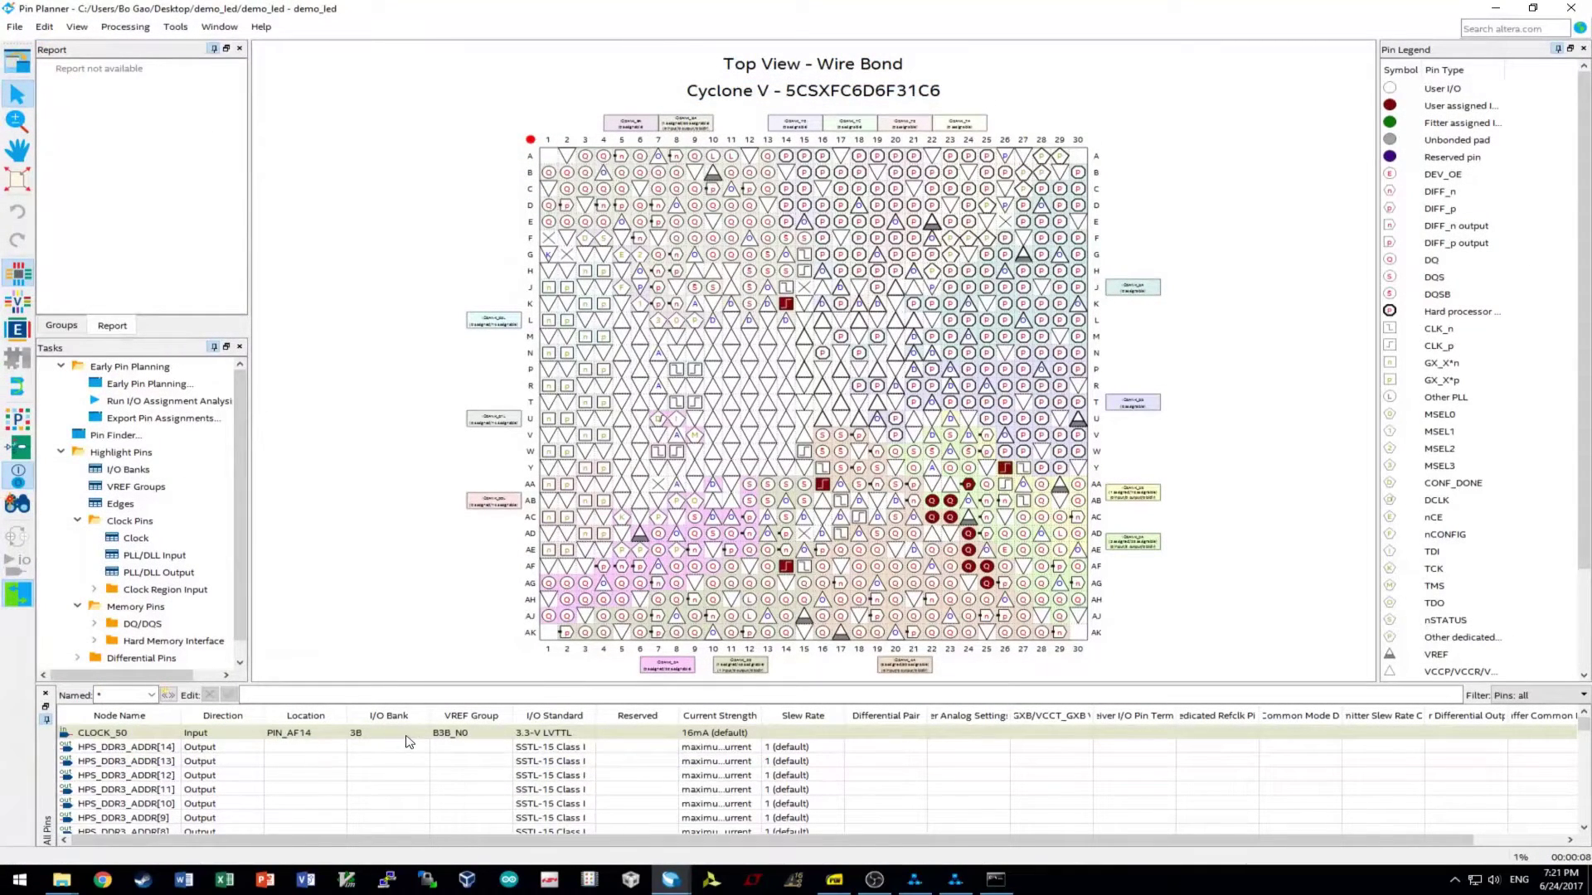
pyautogui.click(280, 733)
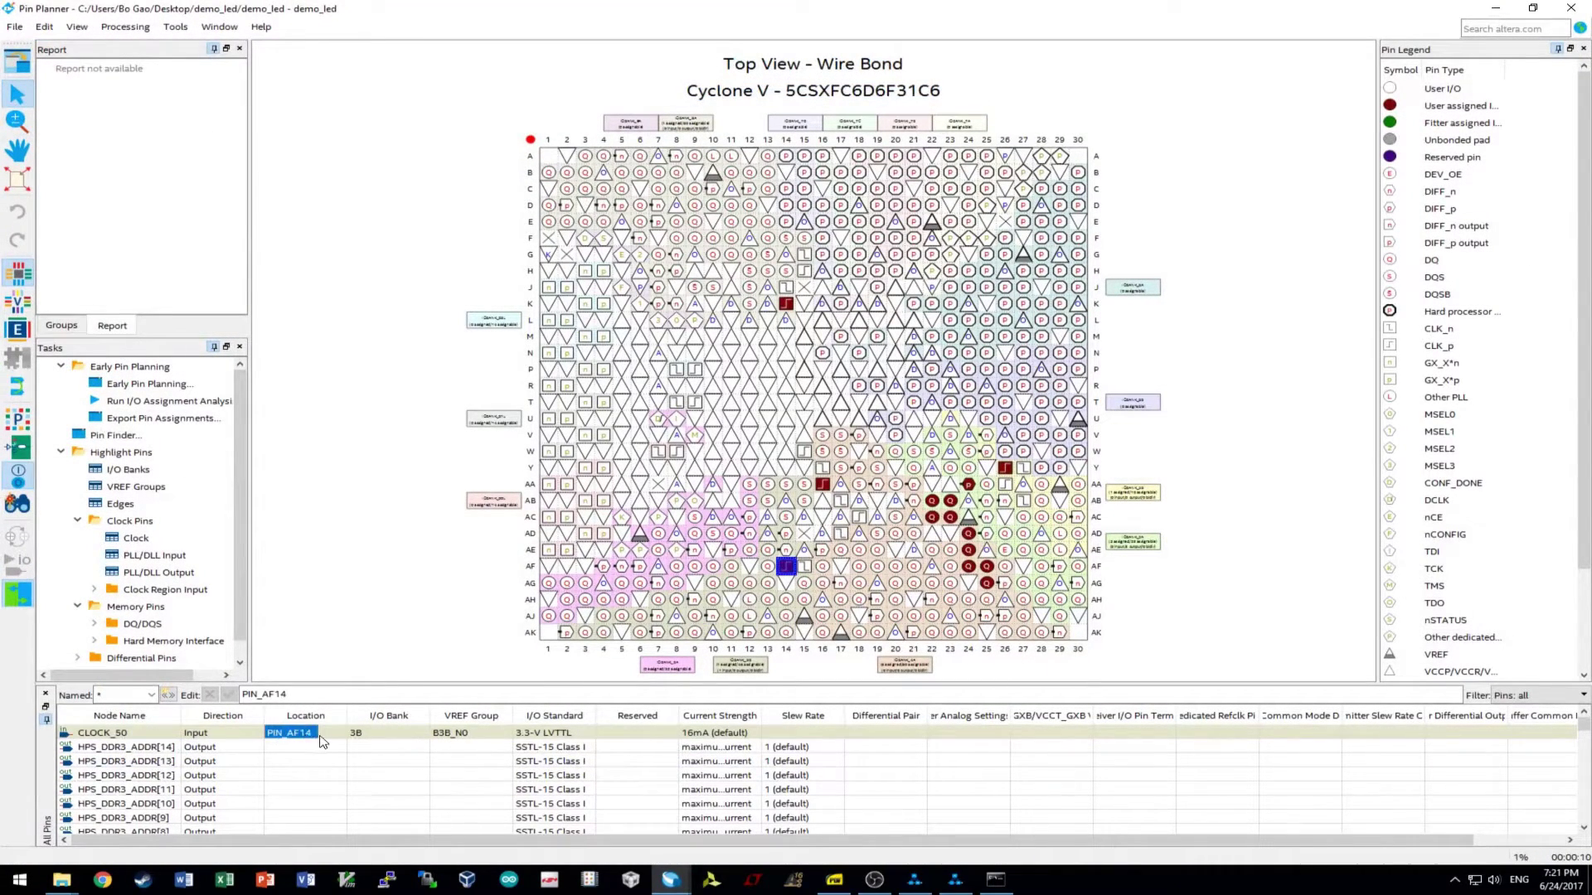
pyautogui.scroll(-10, 328, 763)
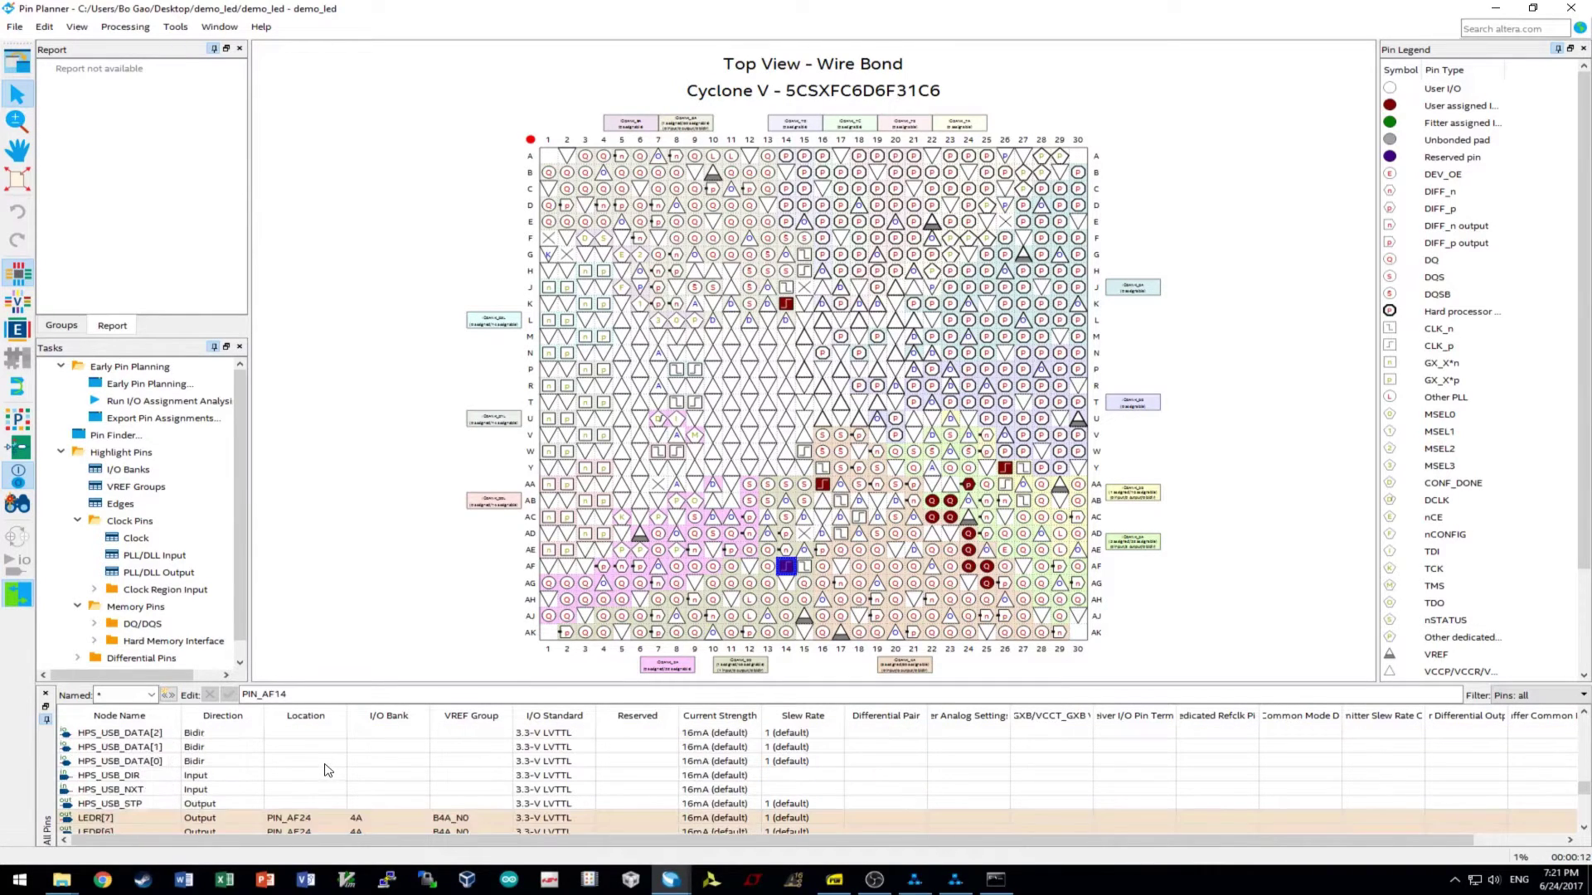
pyautogui.scroll(-10, 328, 769)
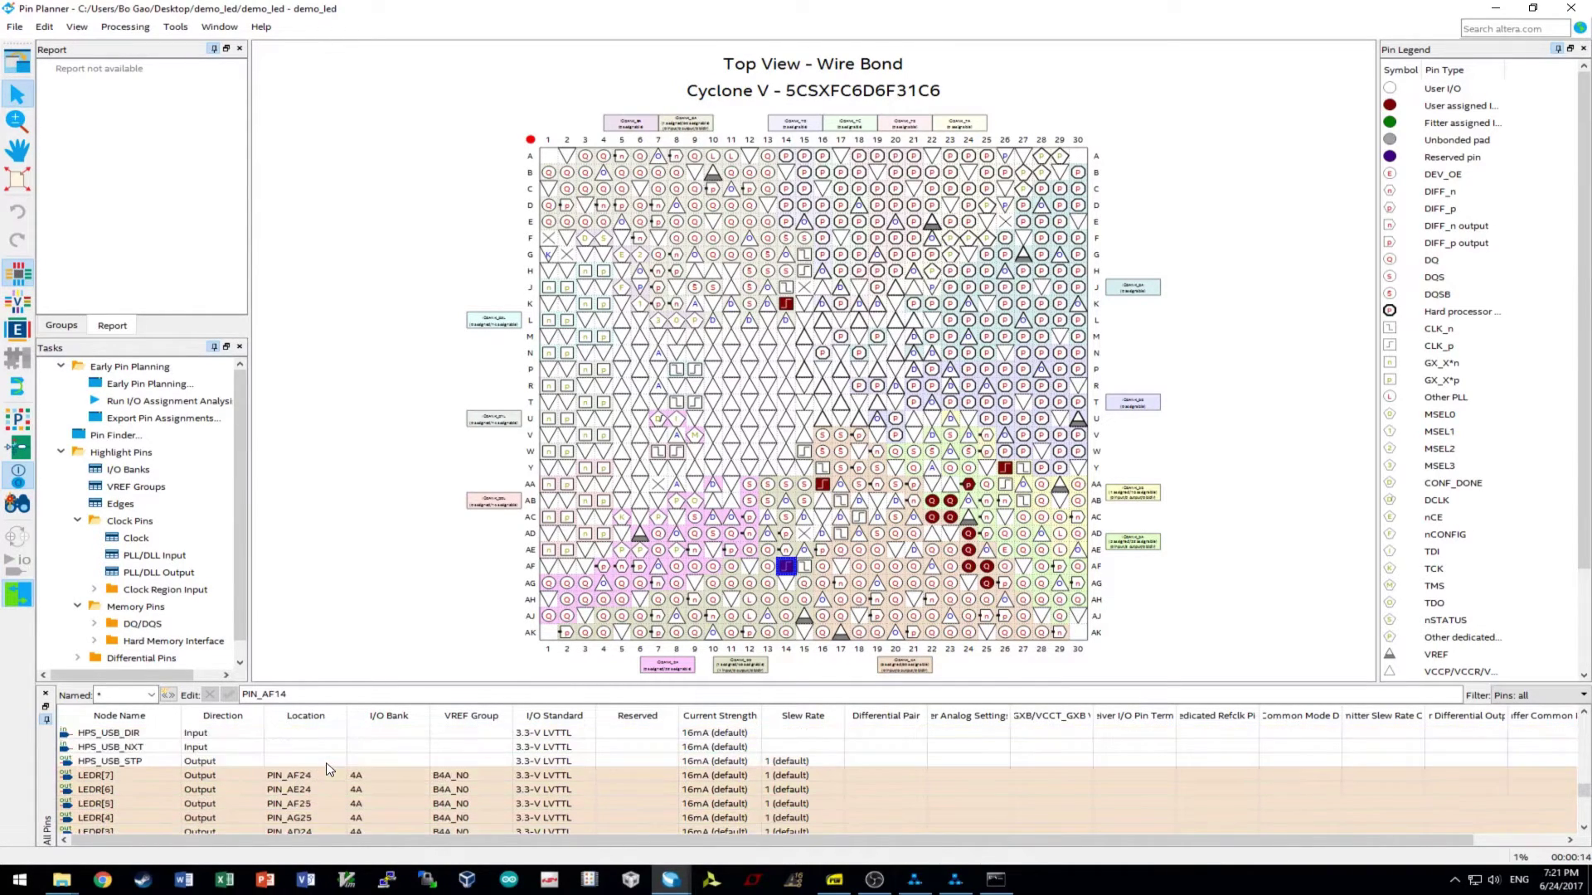
pyautogui.scroll(-5, 329, 738)
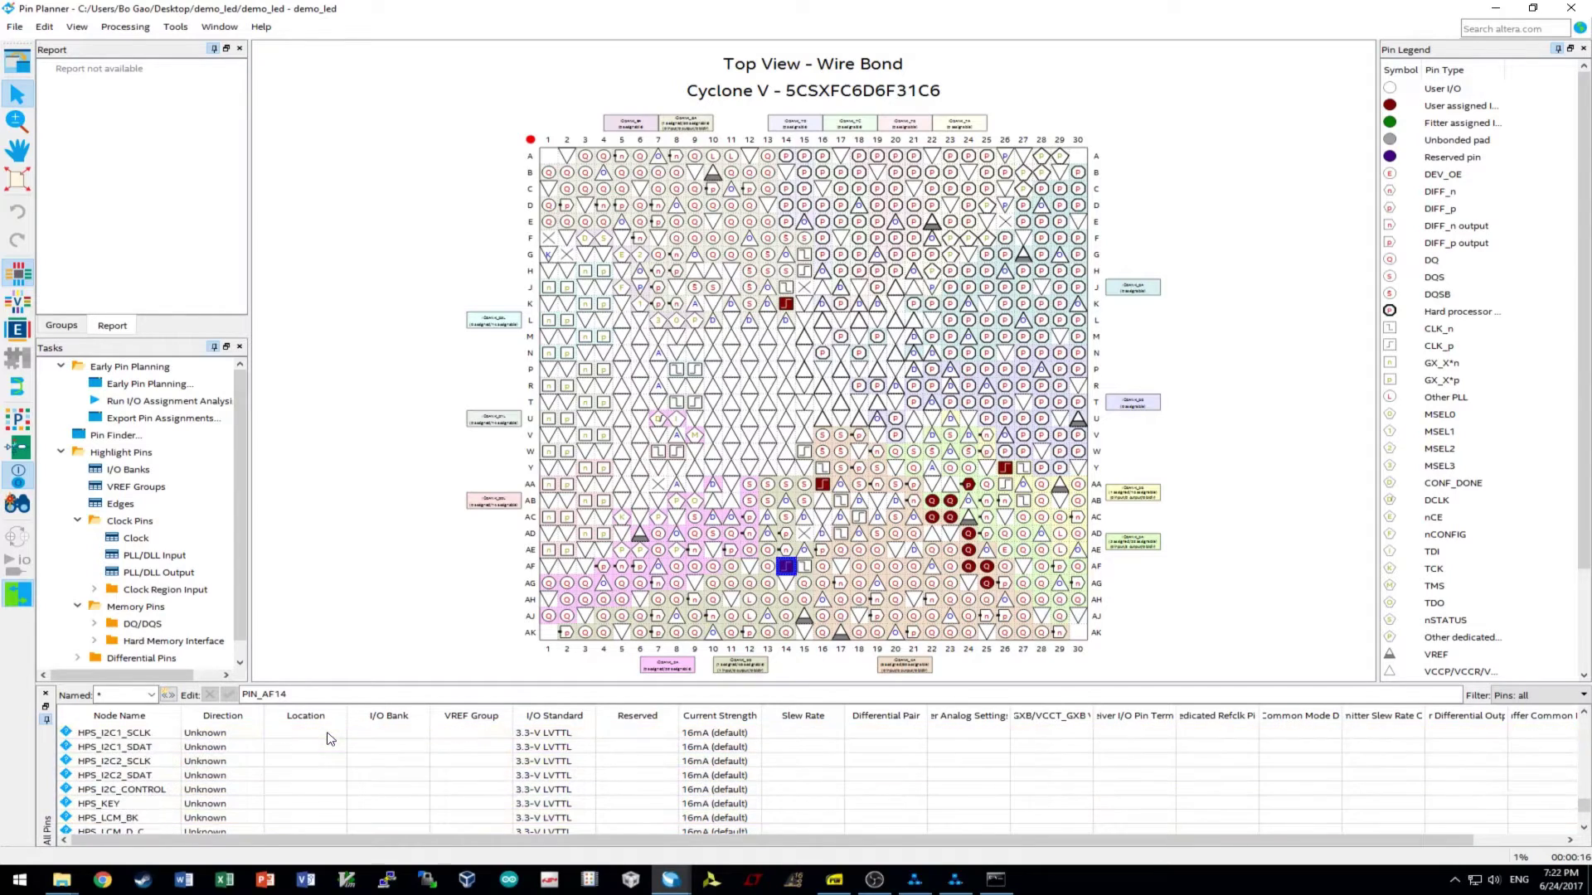
pyautogui.scroll(-3, 330, 740)
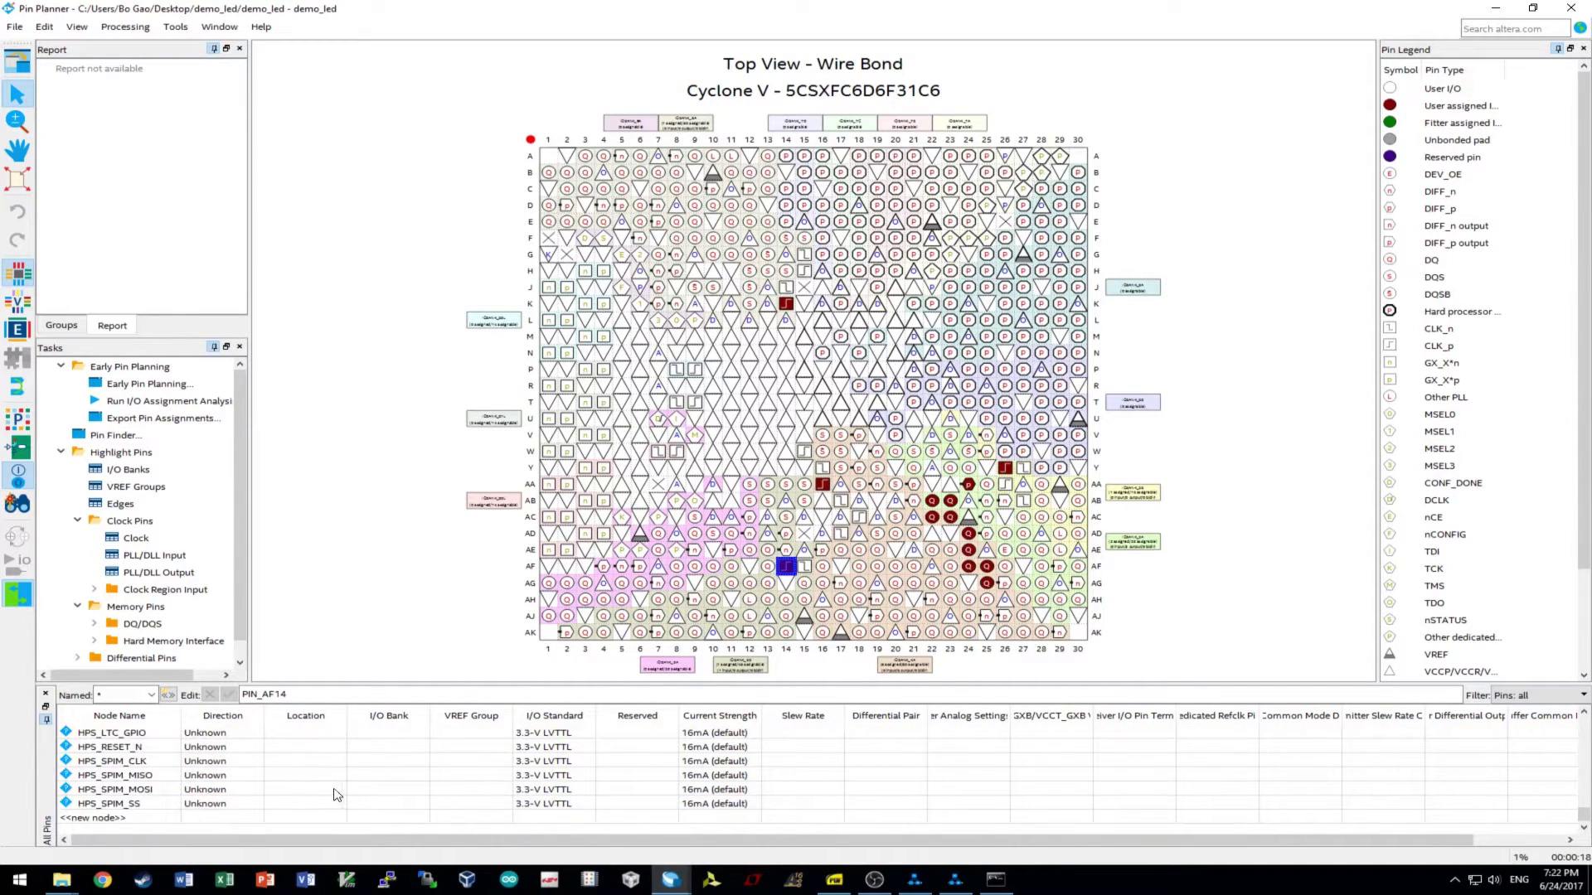
pyautogui.scroll(5, 303, 809)
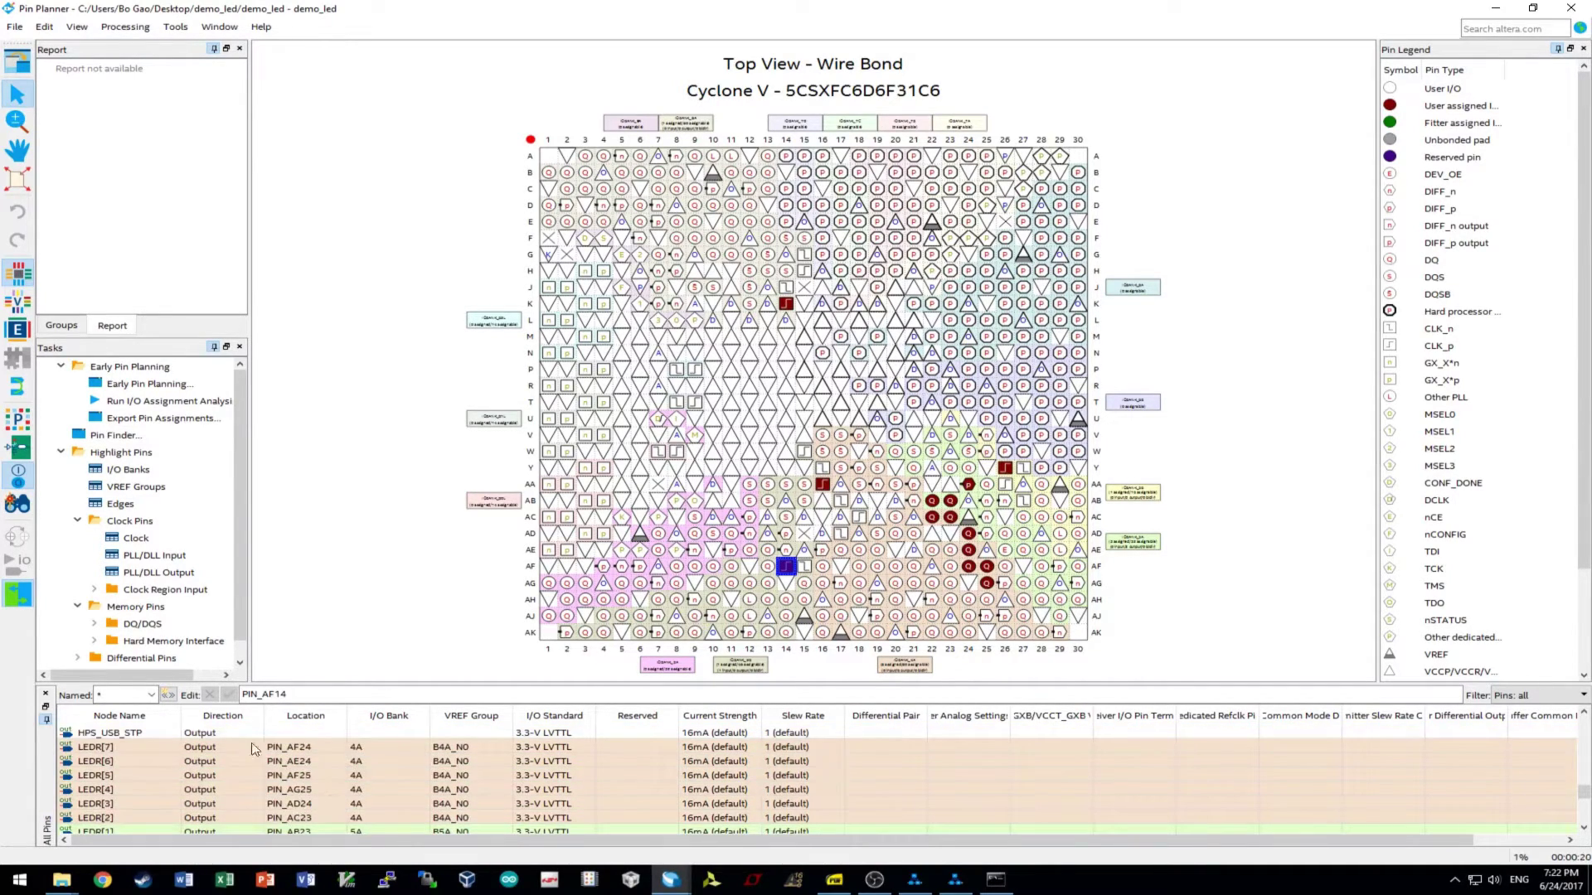
pyautogui.scroll(5, 377, 756)
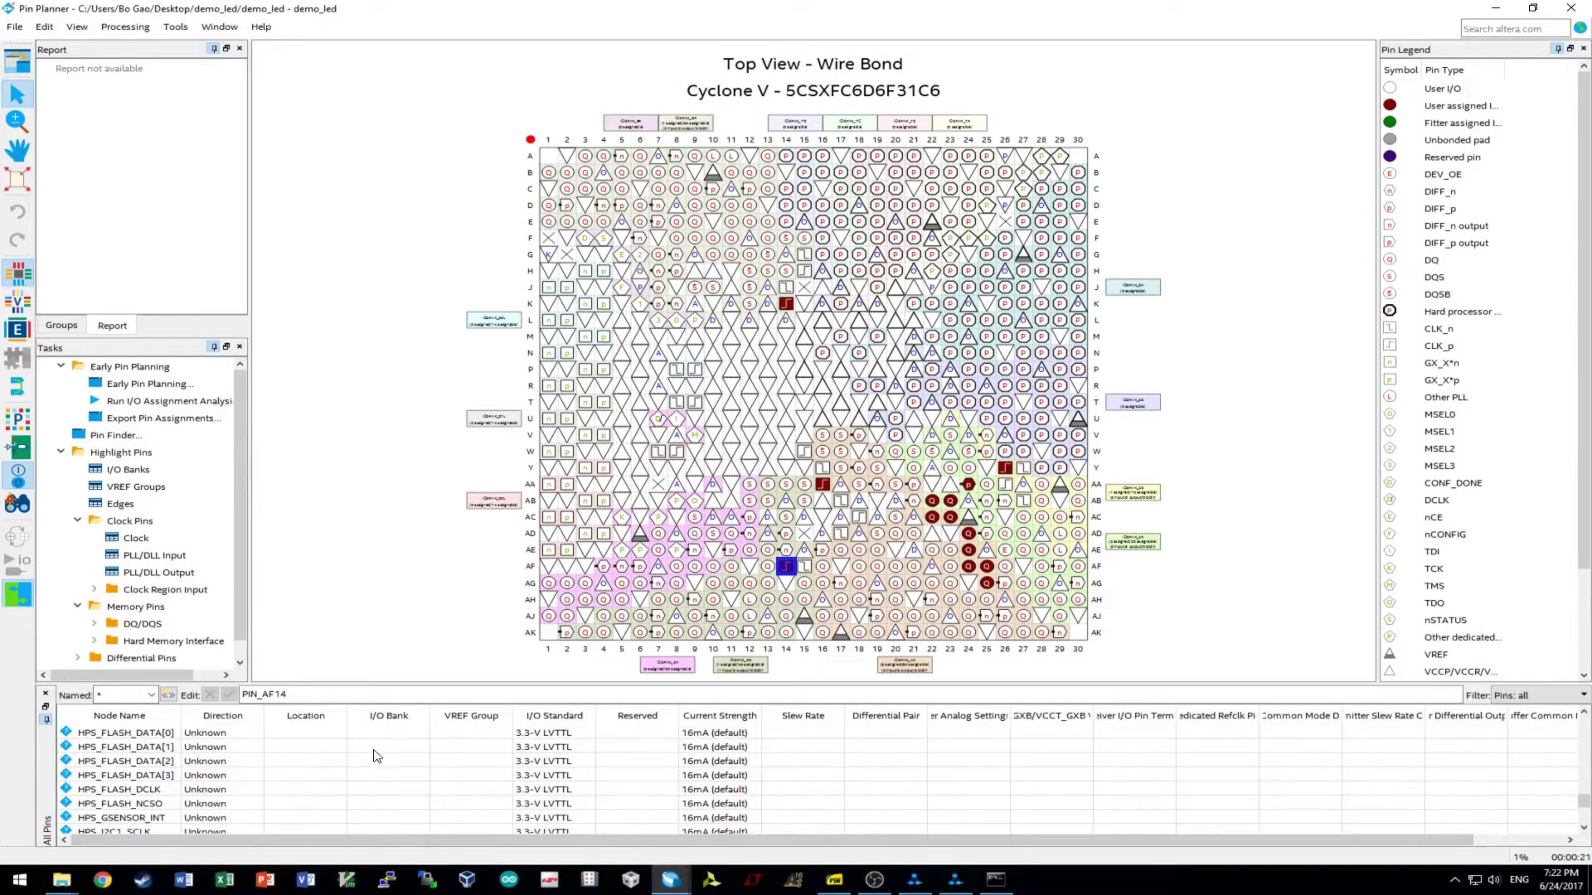
# - Close the Pin Planner, halt the running demo_led compilation, and relaunch the Pin Planner
pyautogui.click(1571, 8)
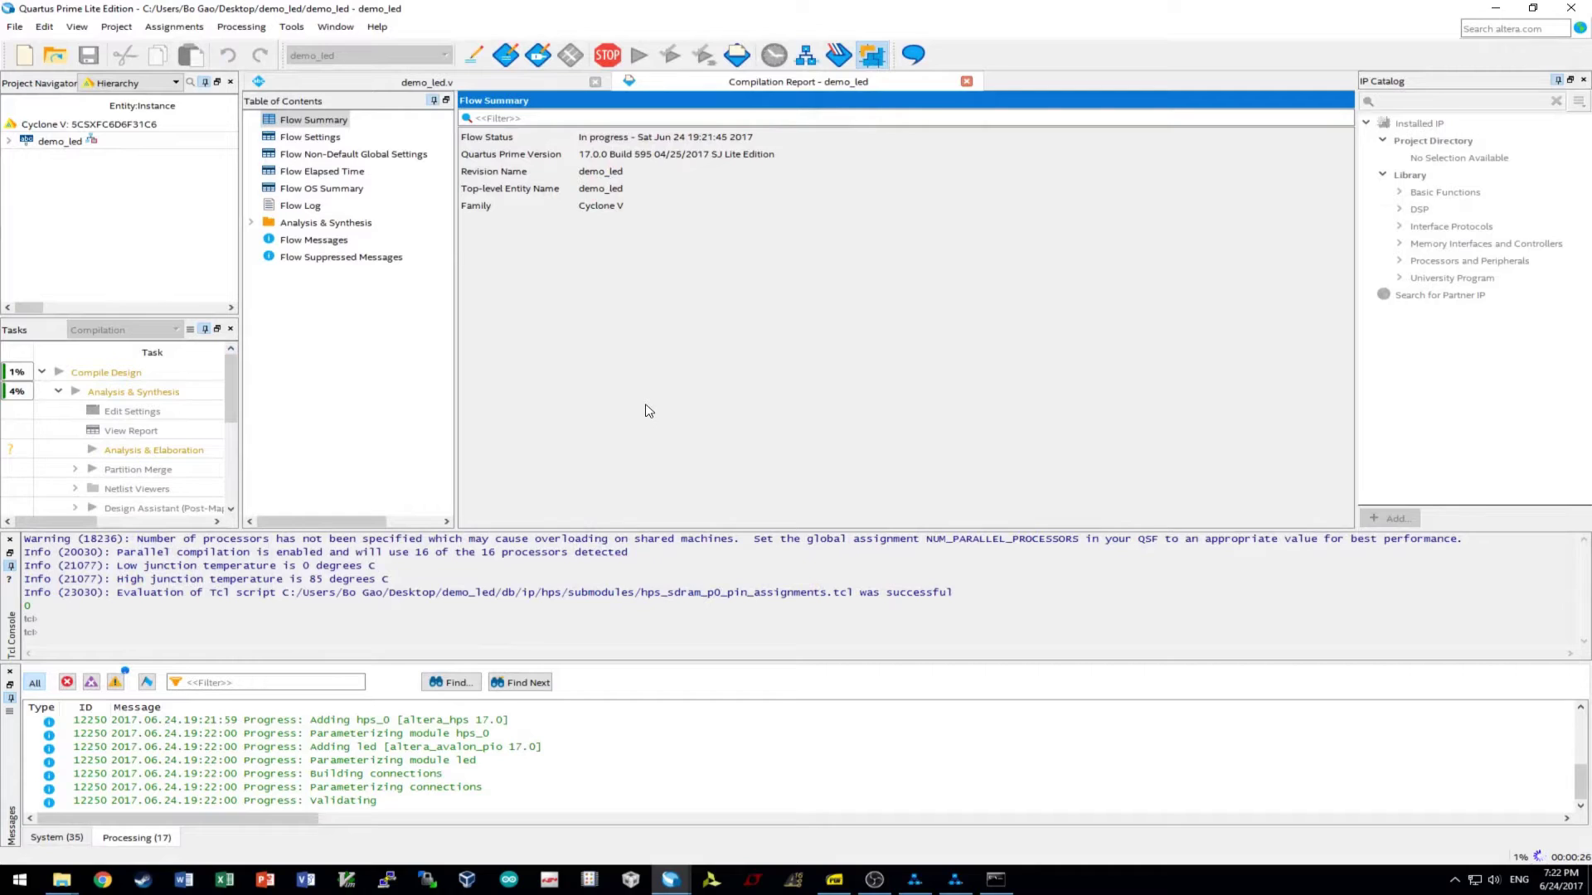
pyautogui.click(605, 58)
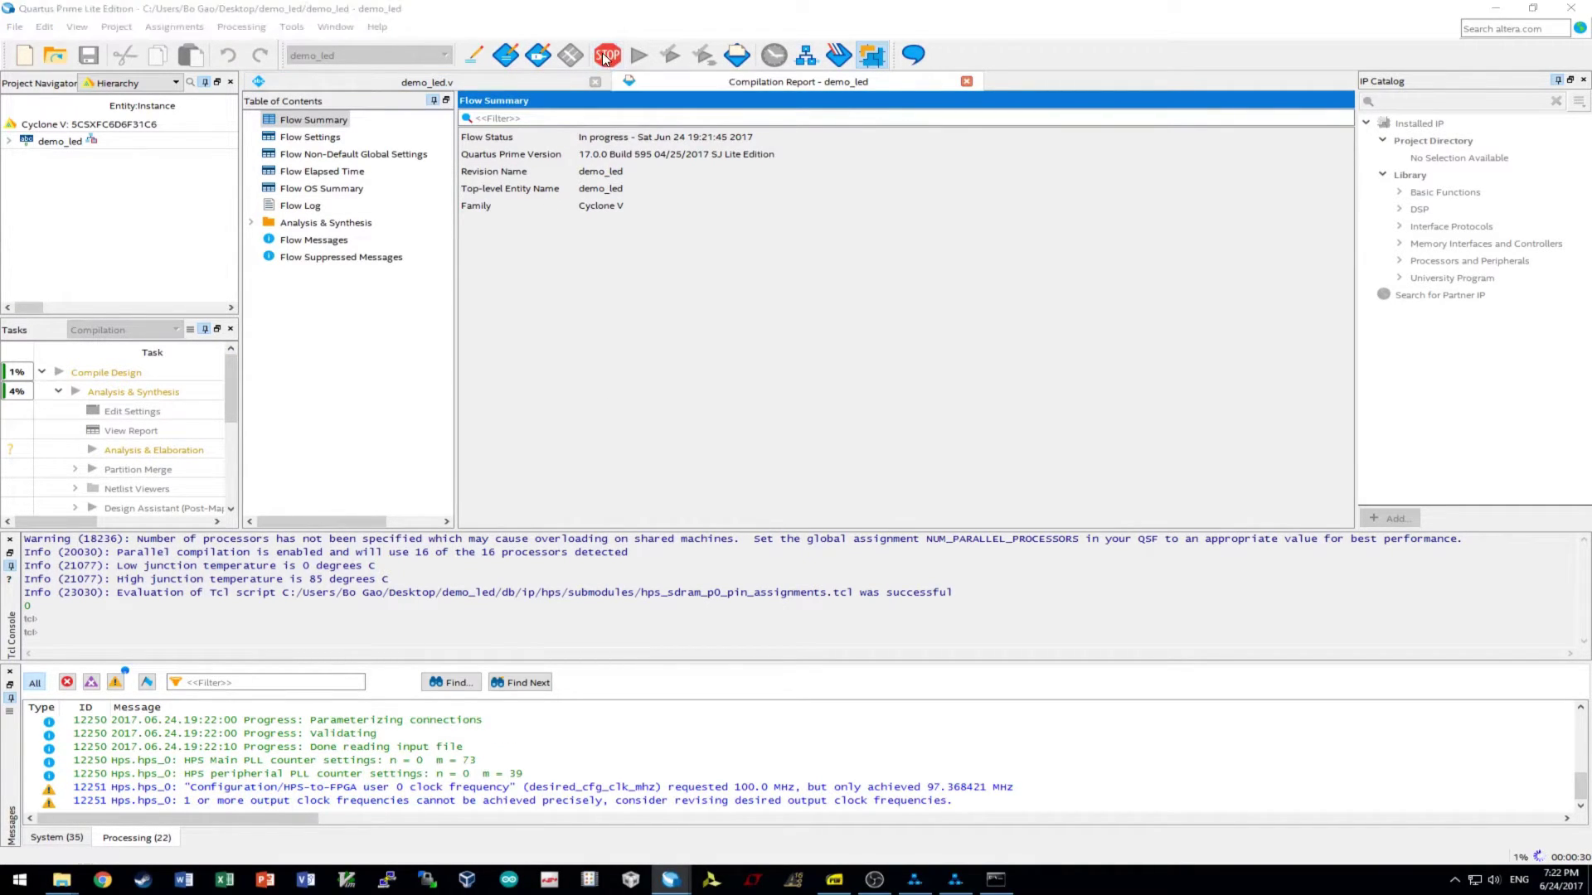
pyautogui.click(815, 448)
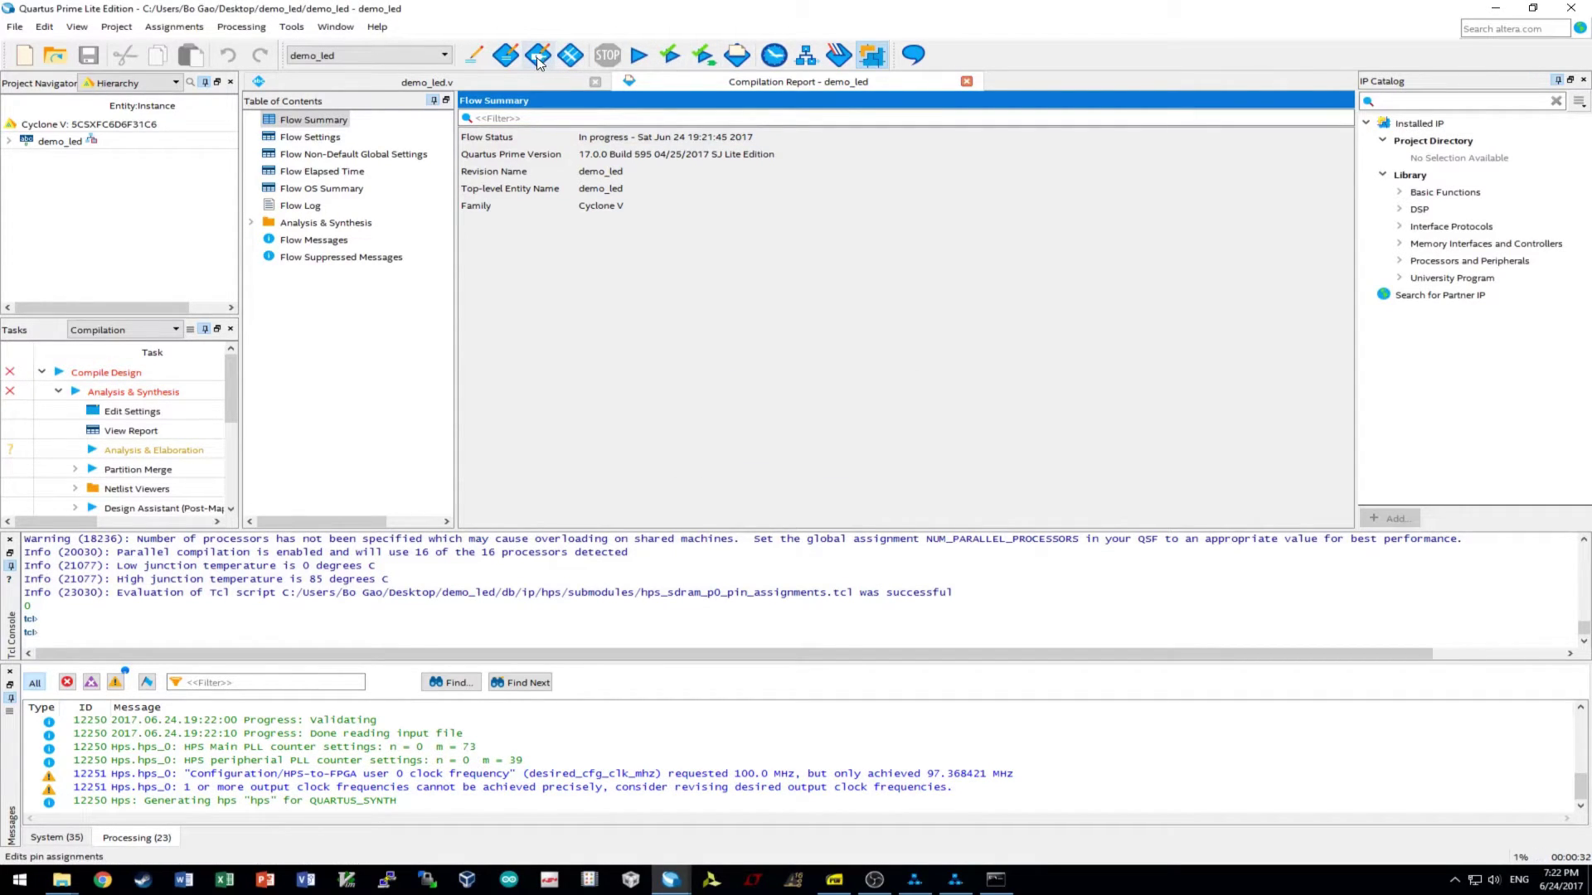
pyautogui.click(538, 58)
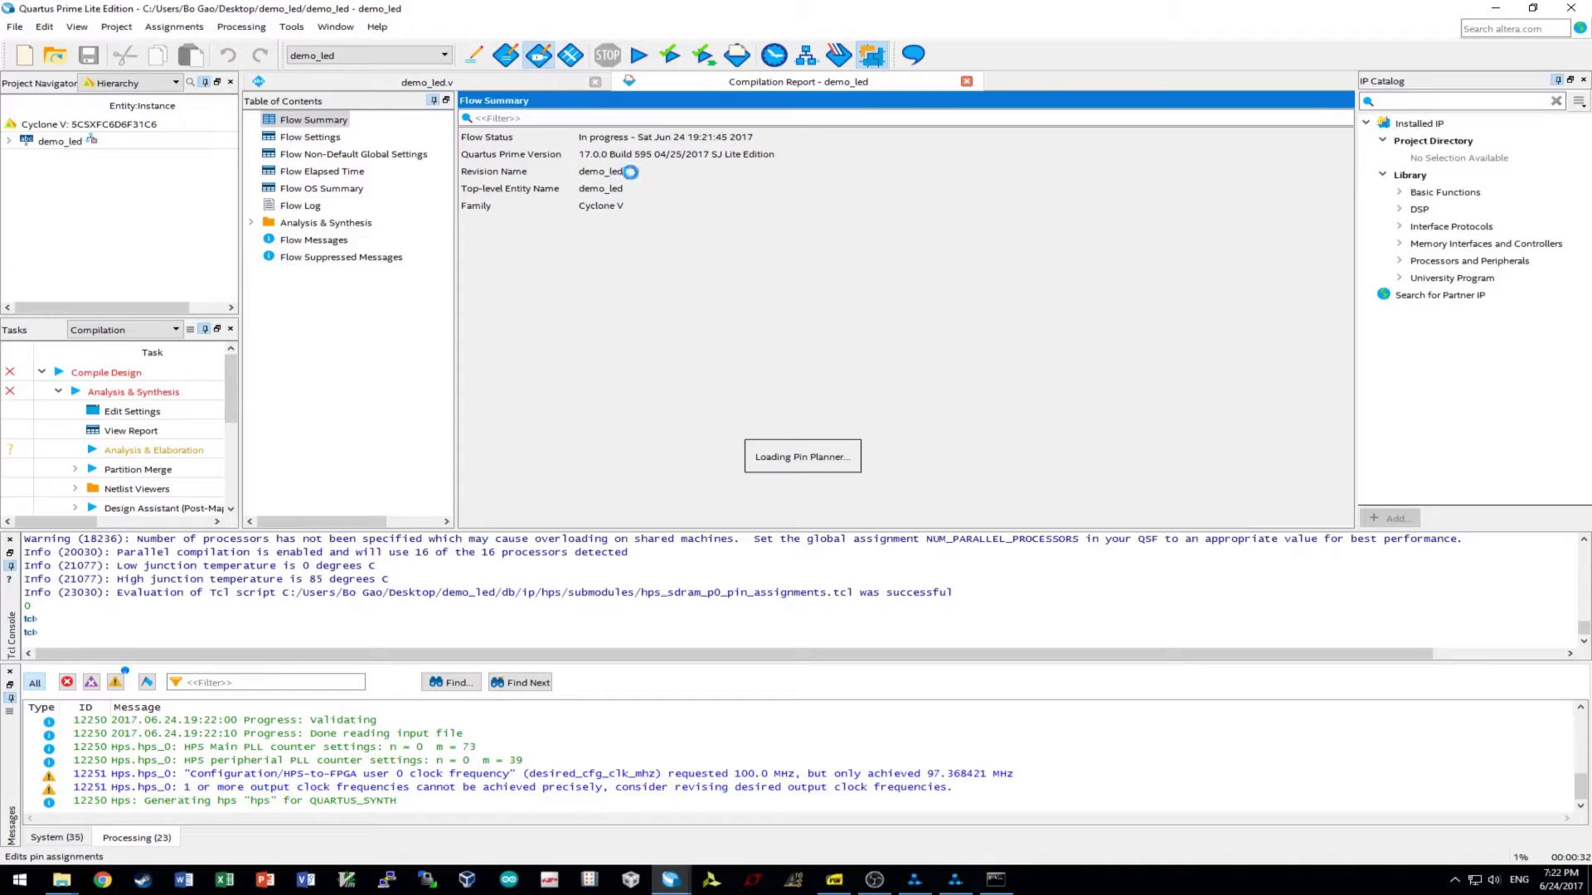
# - Delete the unassigned HPS nodes from HPS_SPIM_SS up to HPS_CONV_USB_N
pyautogui.scroll(-10, 207, 798)
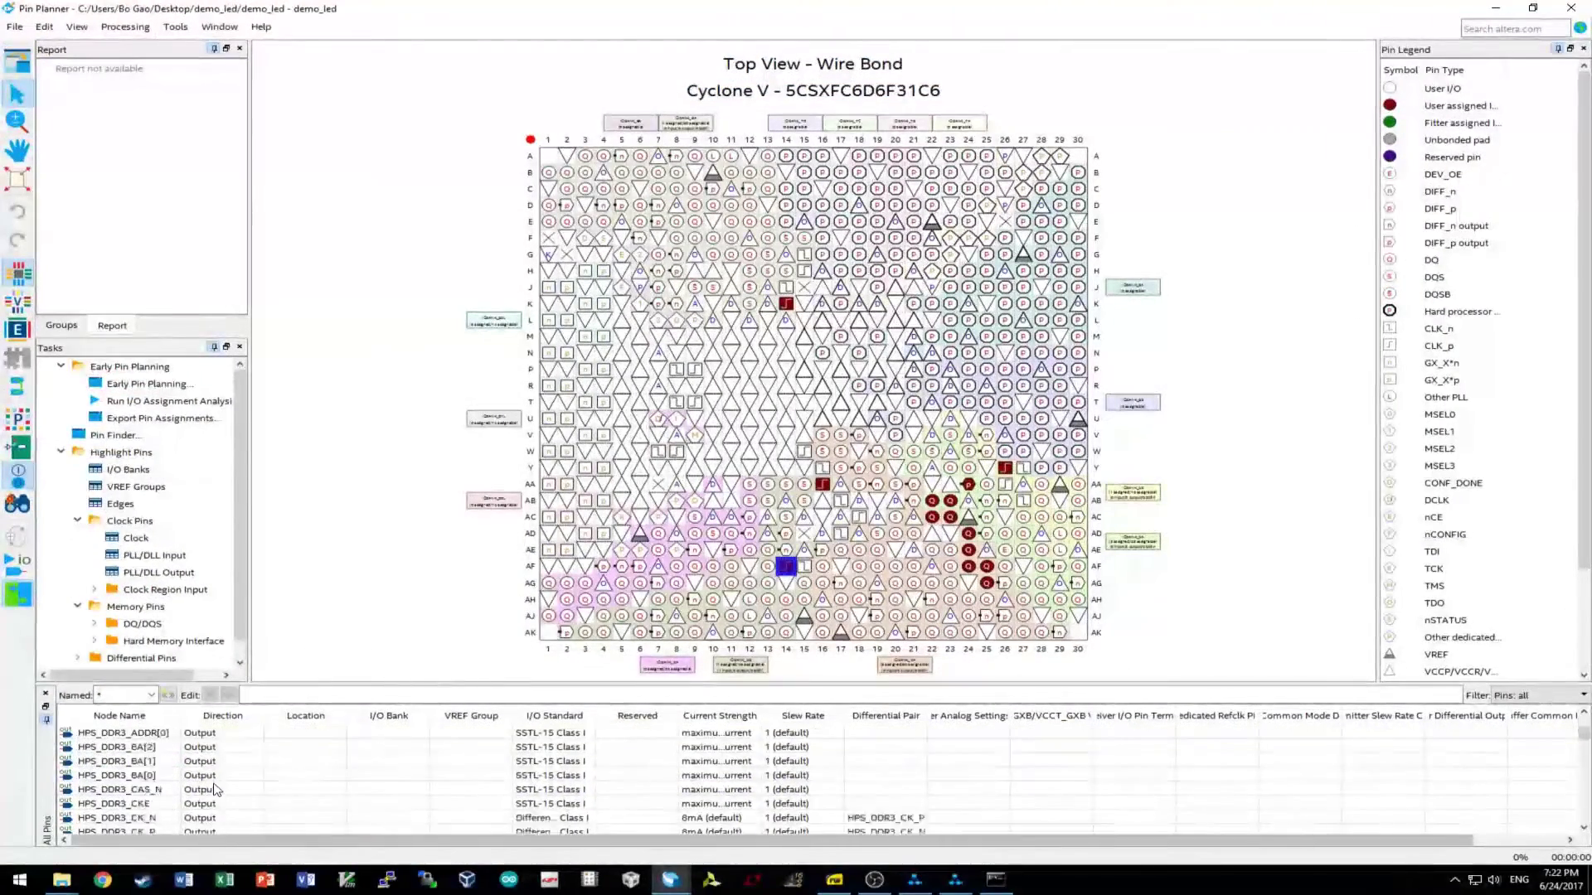
pyautogui.scroll(-3, 207, 798)
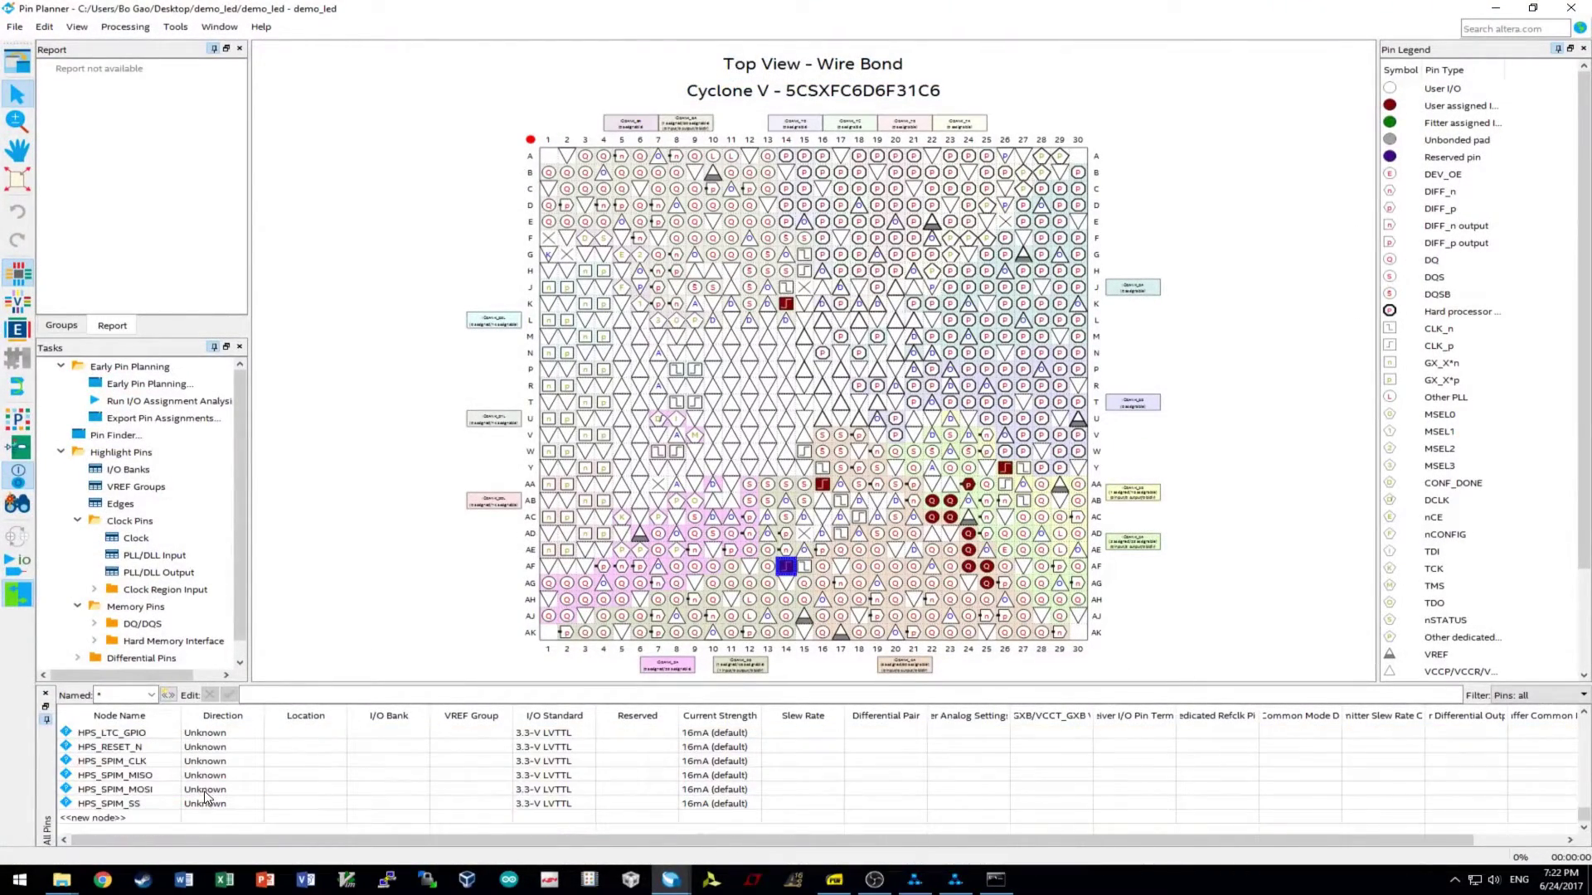
pyautogui.click(116, 803)
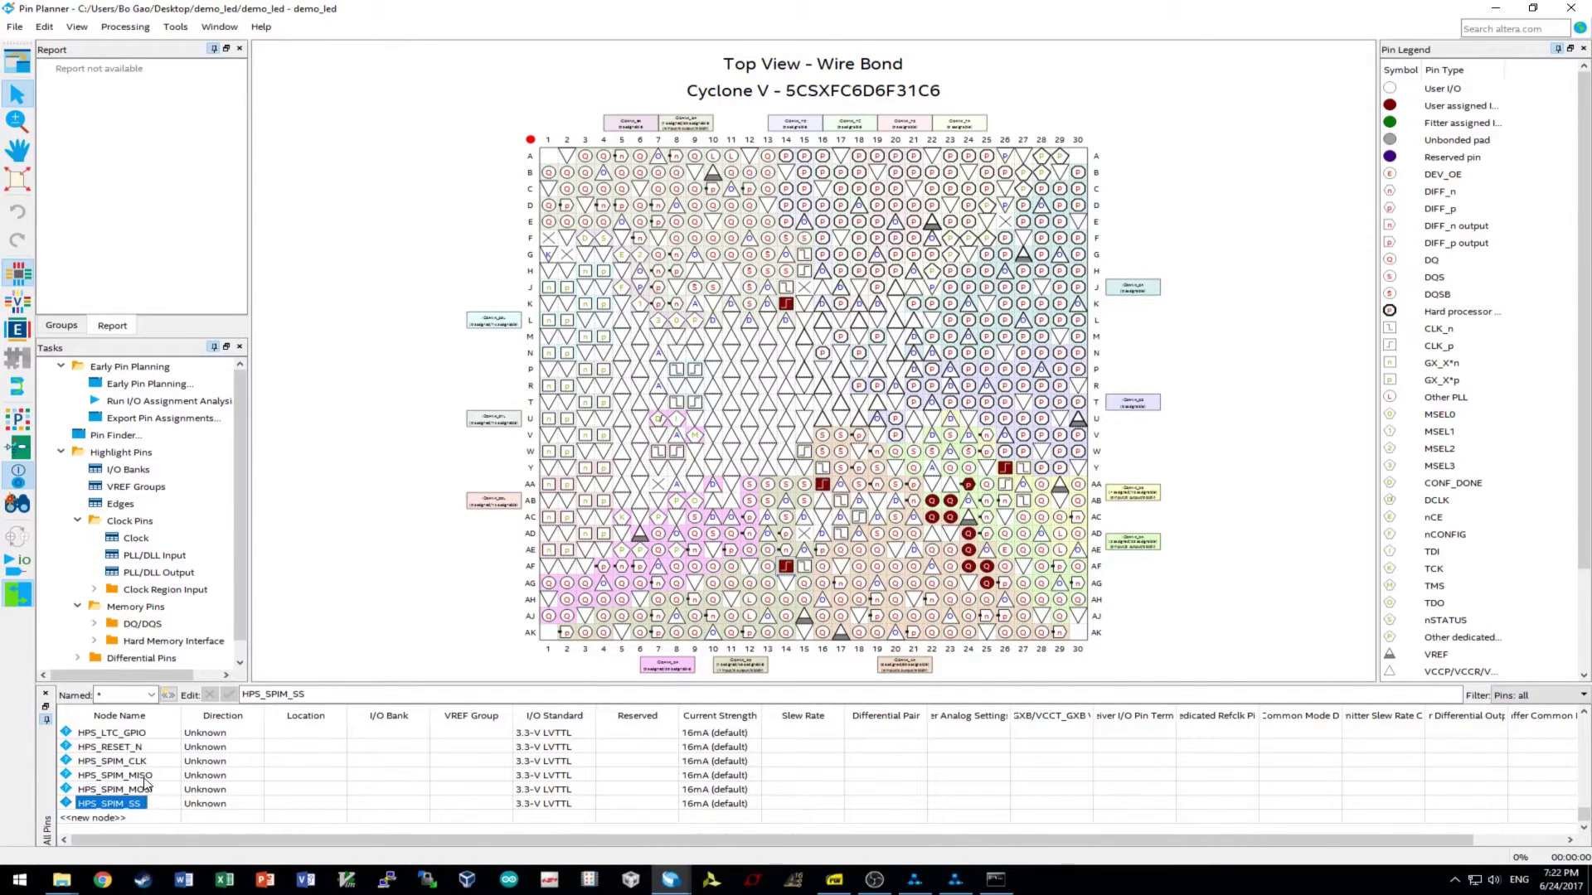
pyautogui.scroll(1, 137, 771)
pyautogui.scroll(2, 138, 771)
pyautogui.scroll(1, 137, 797)
pyautogui.scroll(2, 132, 769)
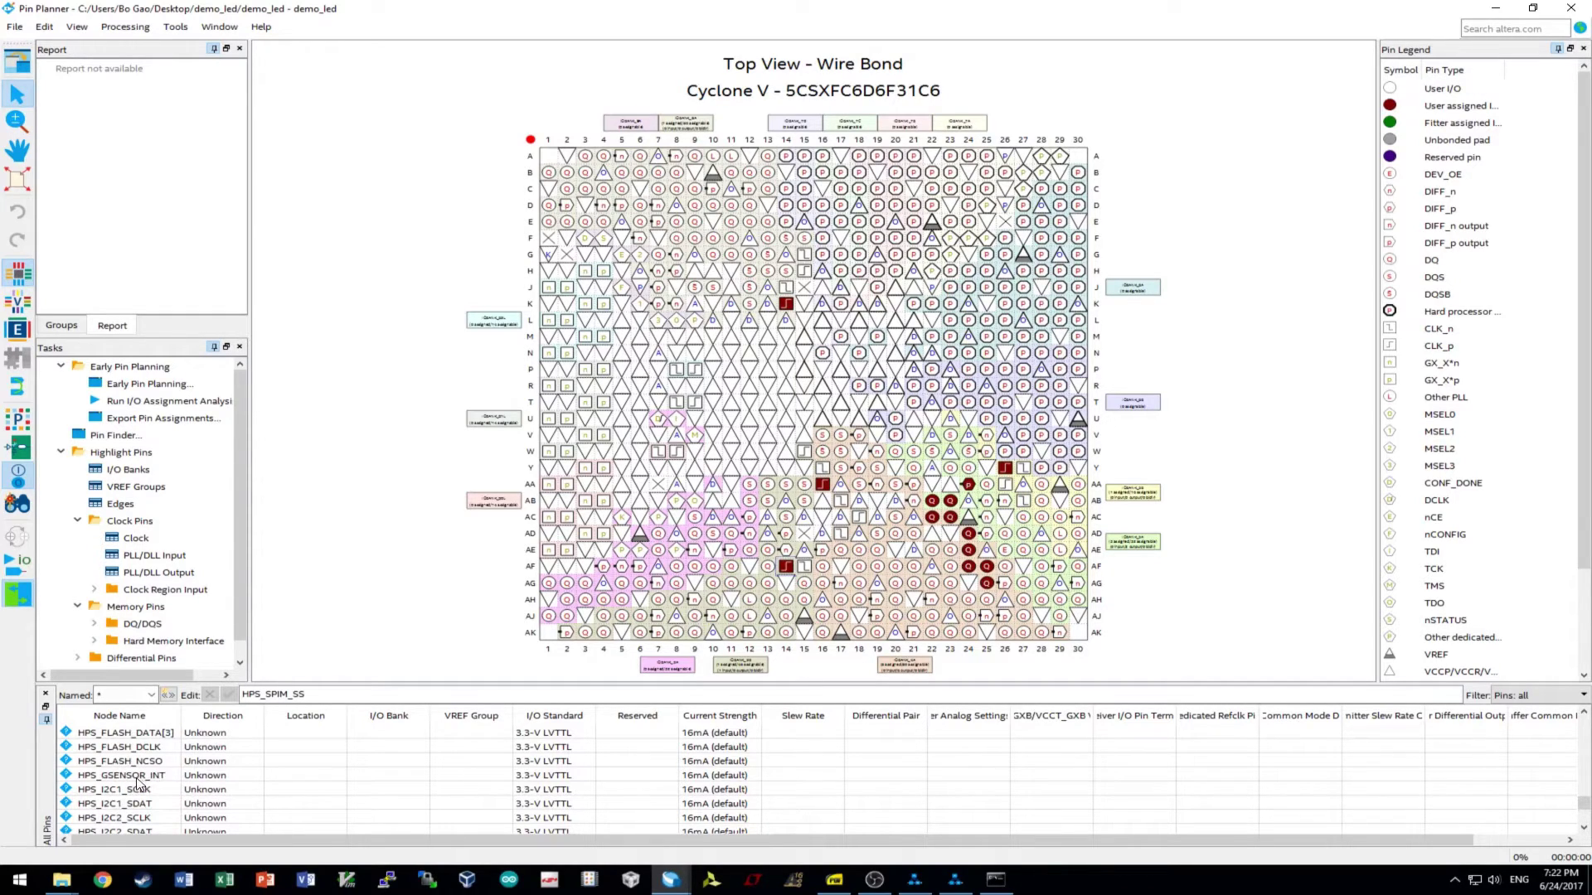
pyautogui.scroll(2, 139, 782)
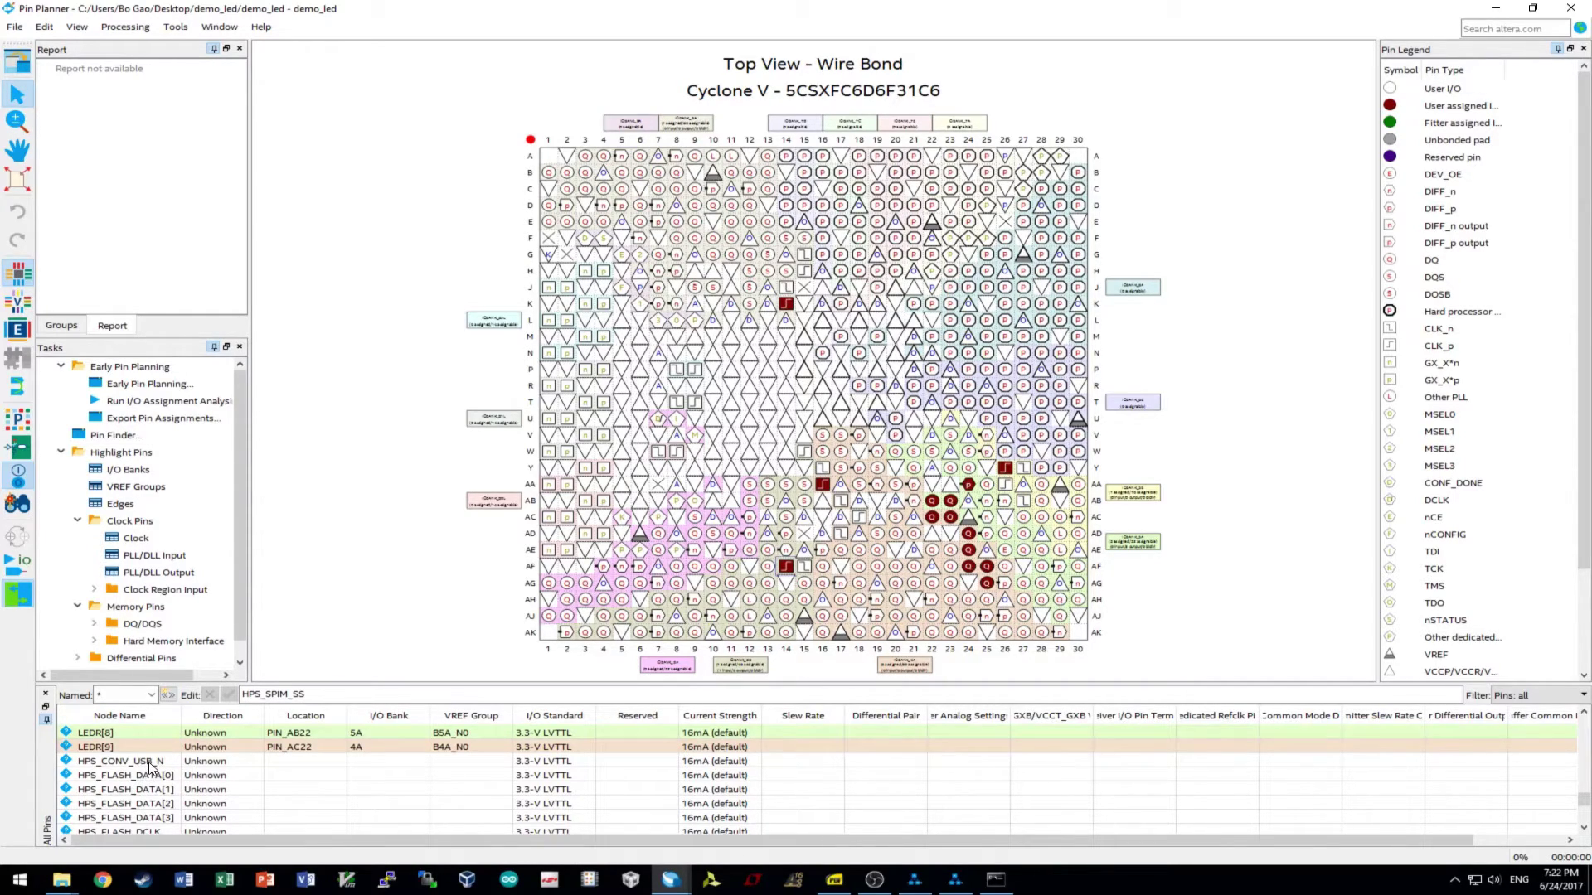
pyautogui.keyDown('shift'); pyautogui.click(151, 762); pyautogui.keyUp('shift')
pyautogui.press('Delete')
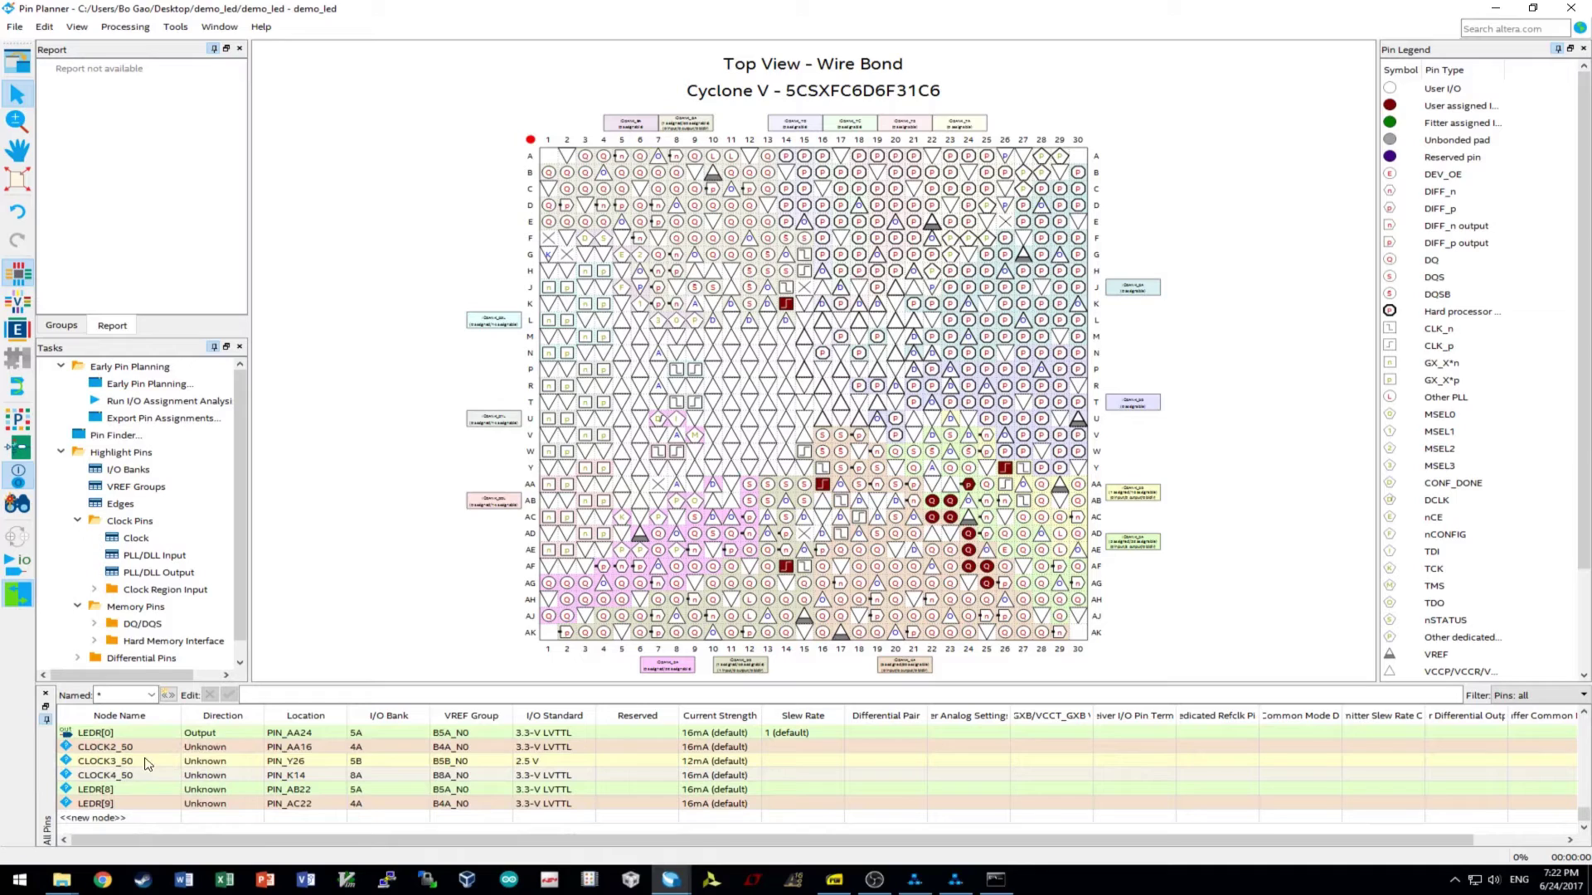
# - Delete the CLOCK2_50 through CLOCK4_50 nodes
pyautogui.click(143, 752)
pyautogui.keyDown('shift'); pyautogui.click(127, 777); pyautogui.keyUp('shift')
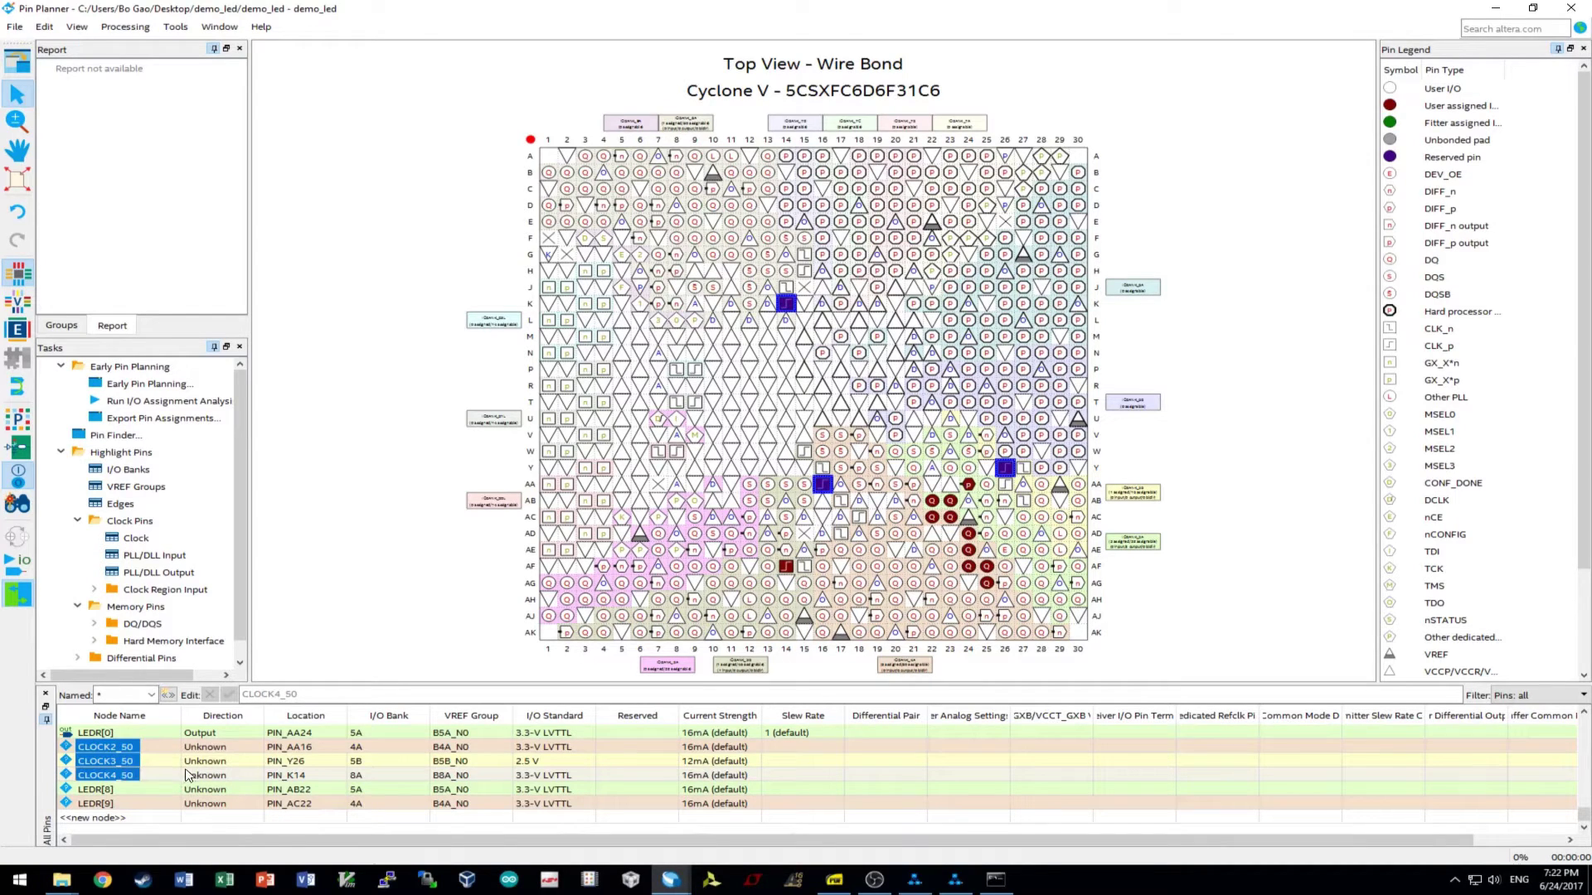
pyautogui.scroll(10, 185, 775)
pyautogui.scroll(-5, 149, 771)
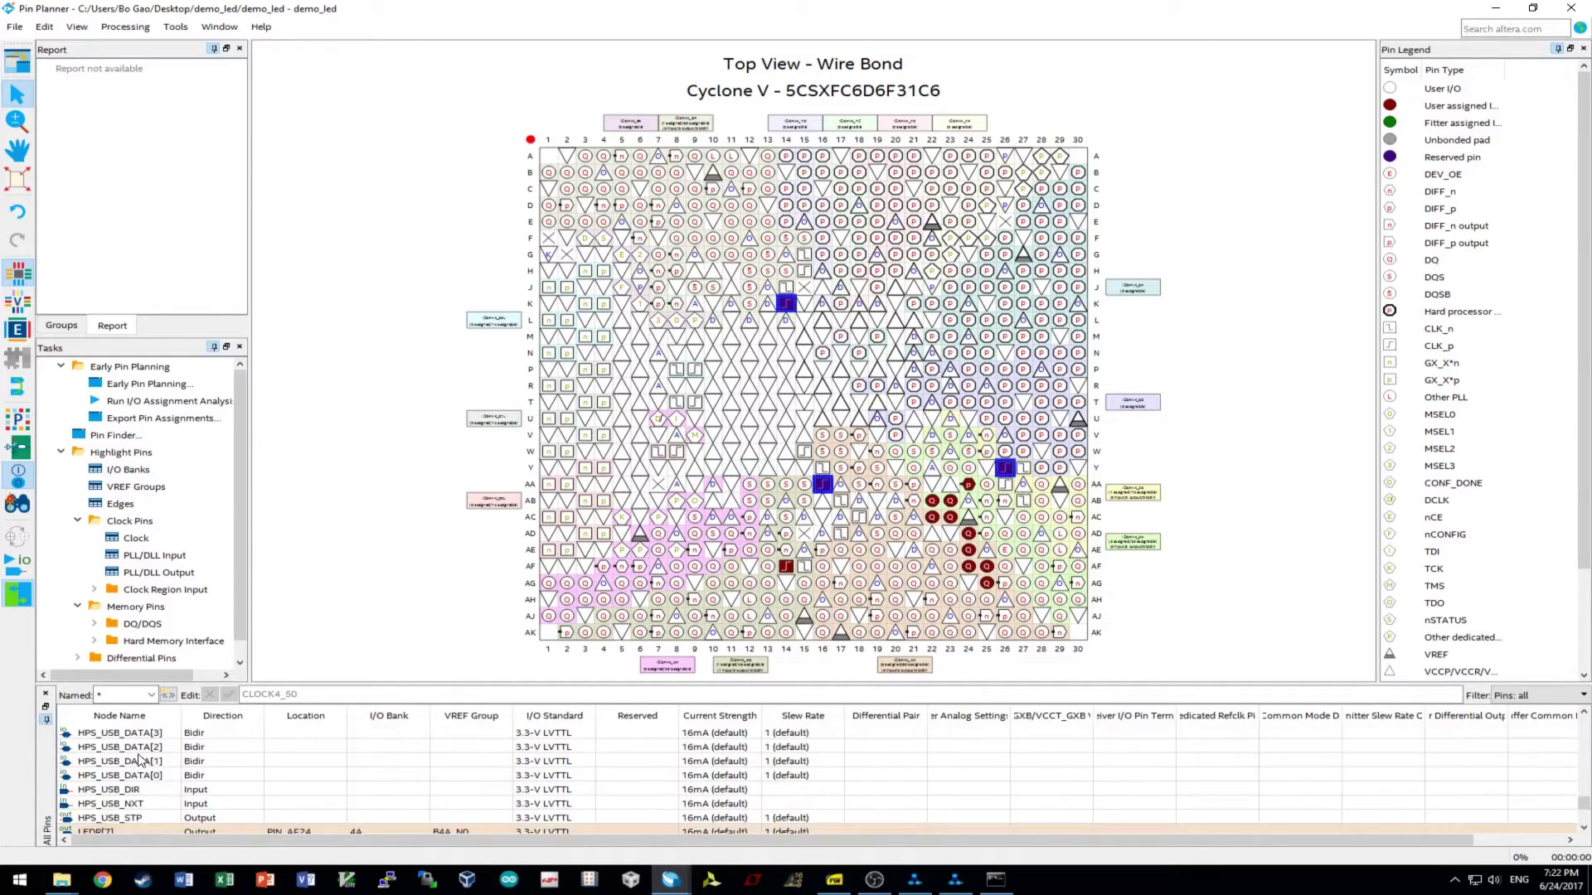
pyautogui.scroll(-3, 139, 760)
pyautogui.press('Delete')
pyautogui.press('Return')
# - Delete the LEDR[8] and LEDR[9] nodes along with their location assignments
pyautogui.scroll(-20, 170, 772)
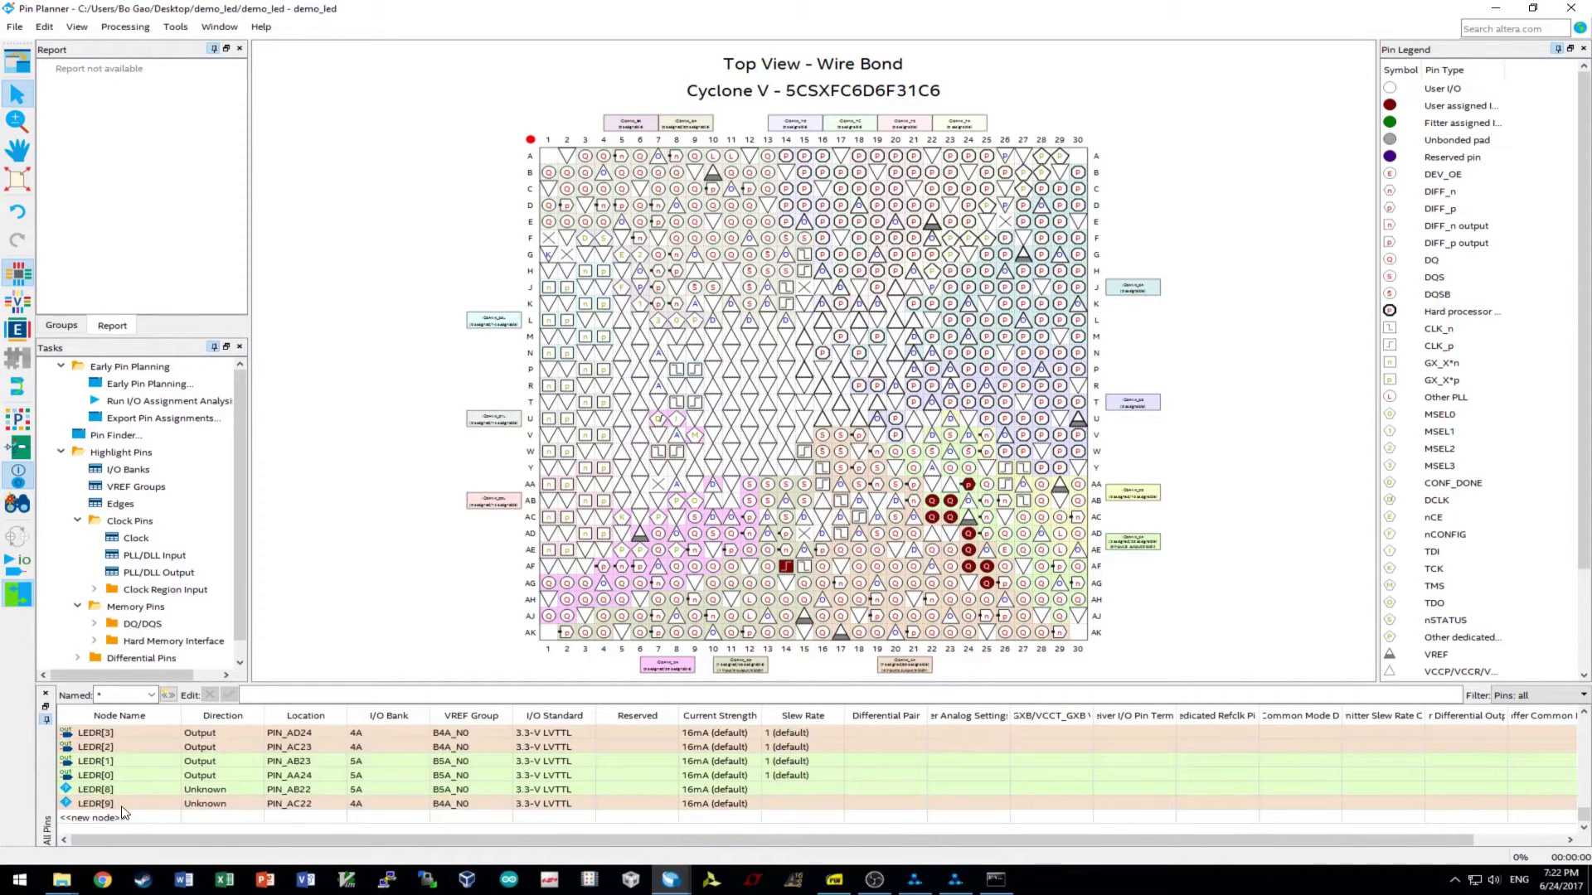
pyautogui.scroll(2, 122, 812)
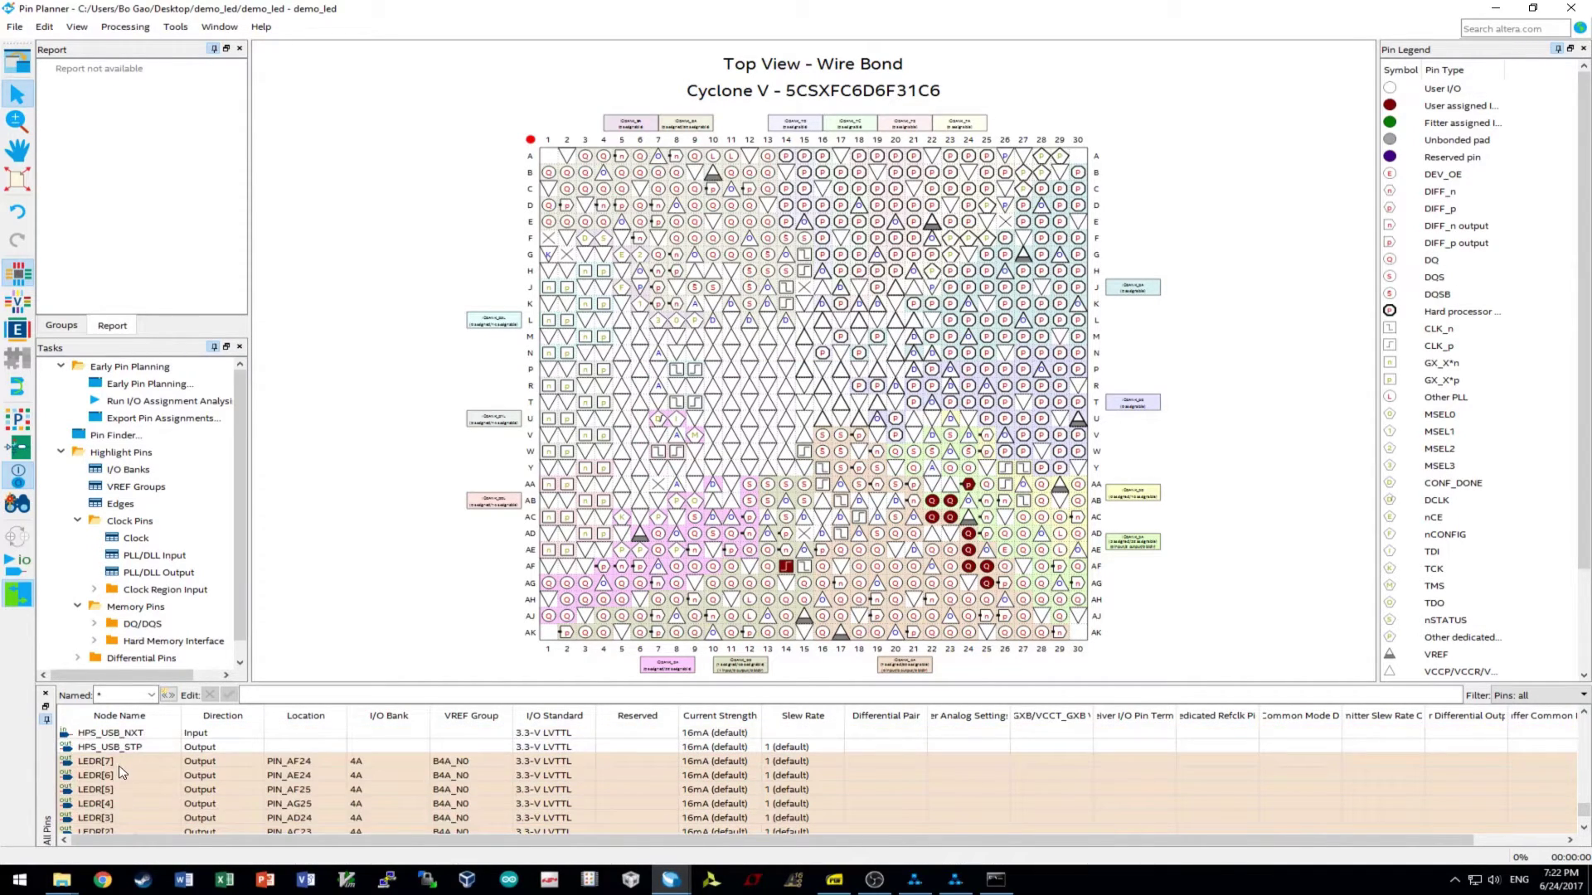
pyautogui.scroll(-1, 122, 772)
pyautogui.scroll(1, 122, 815)
pyautogui.scroll(-2, 141, 771)
pyautogui.click(116, 792)
pyautogui.keyDown('shift'); pyautogui.click(116, 804); pyautogui.keyUp('shift')
pyautogui.press('Delete')
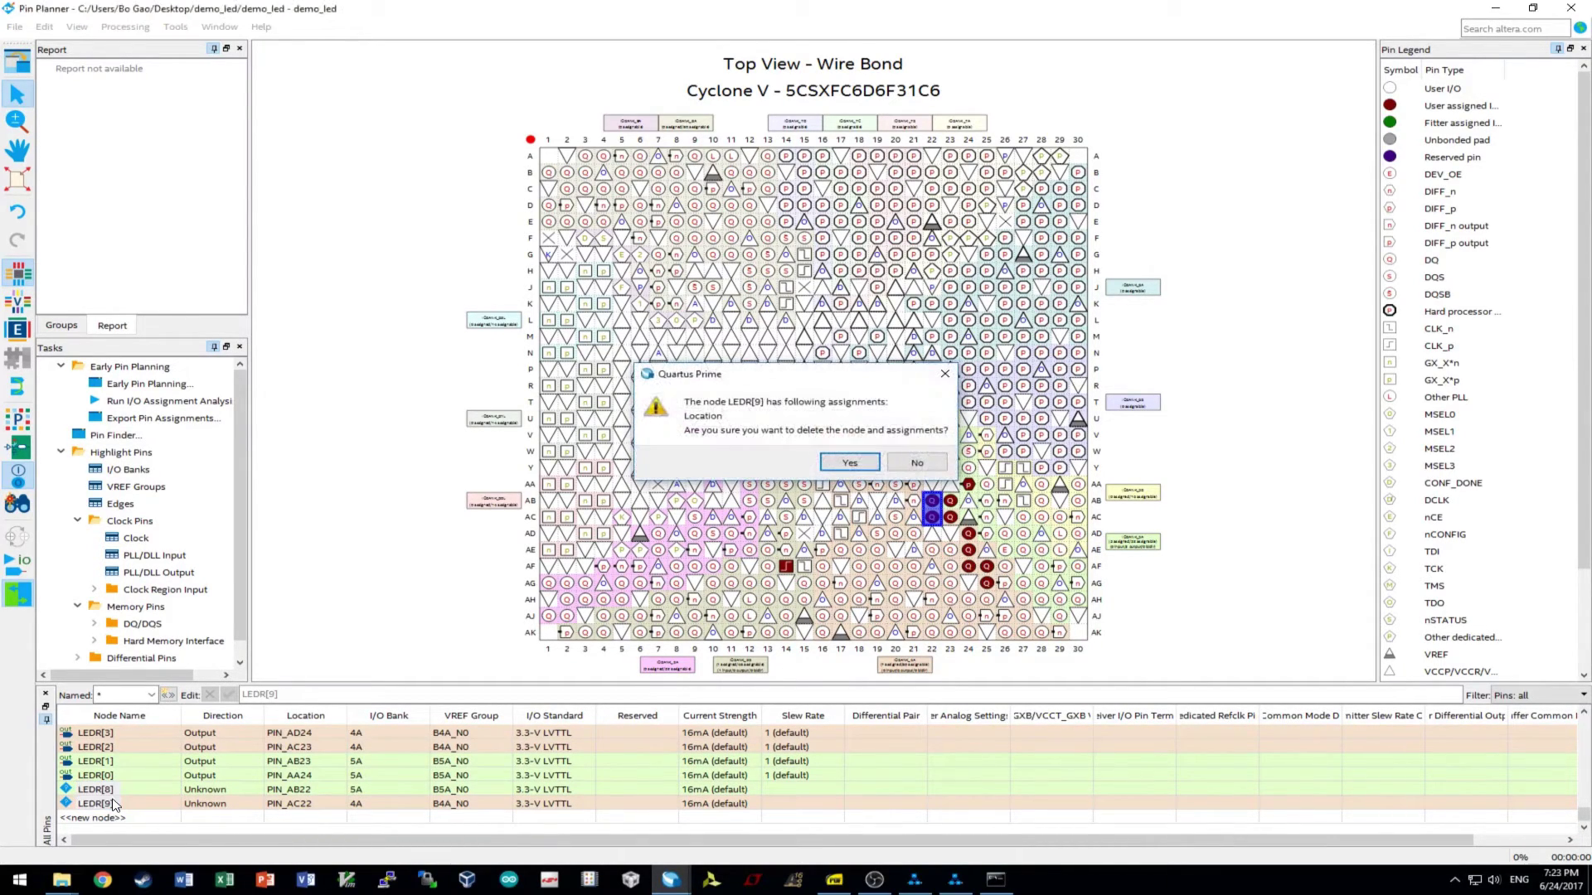
pyautogui.press('Return')
pyautogui.scroll(-5, 170, 761)
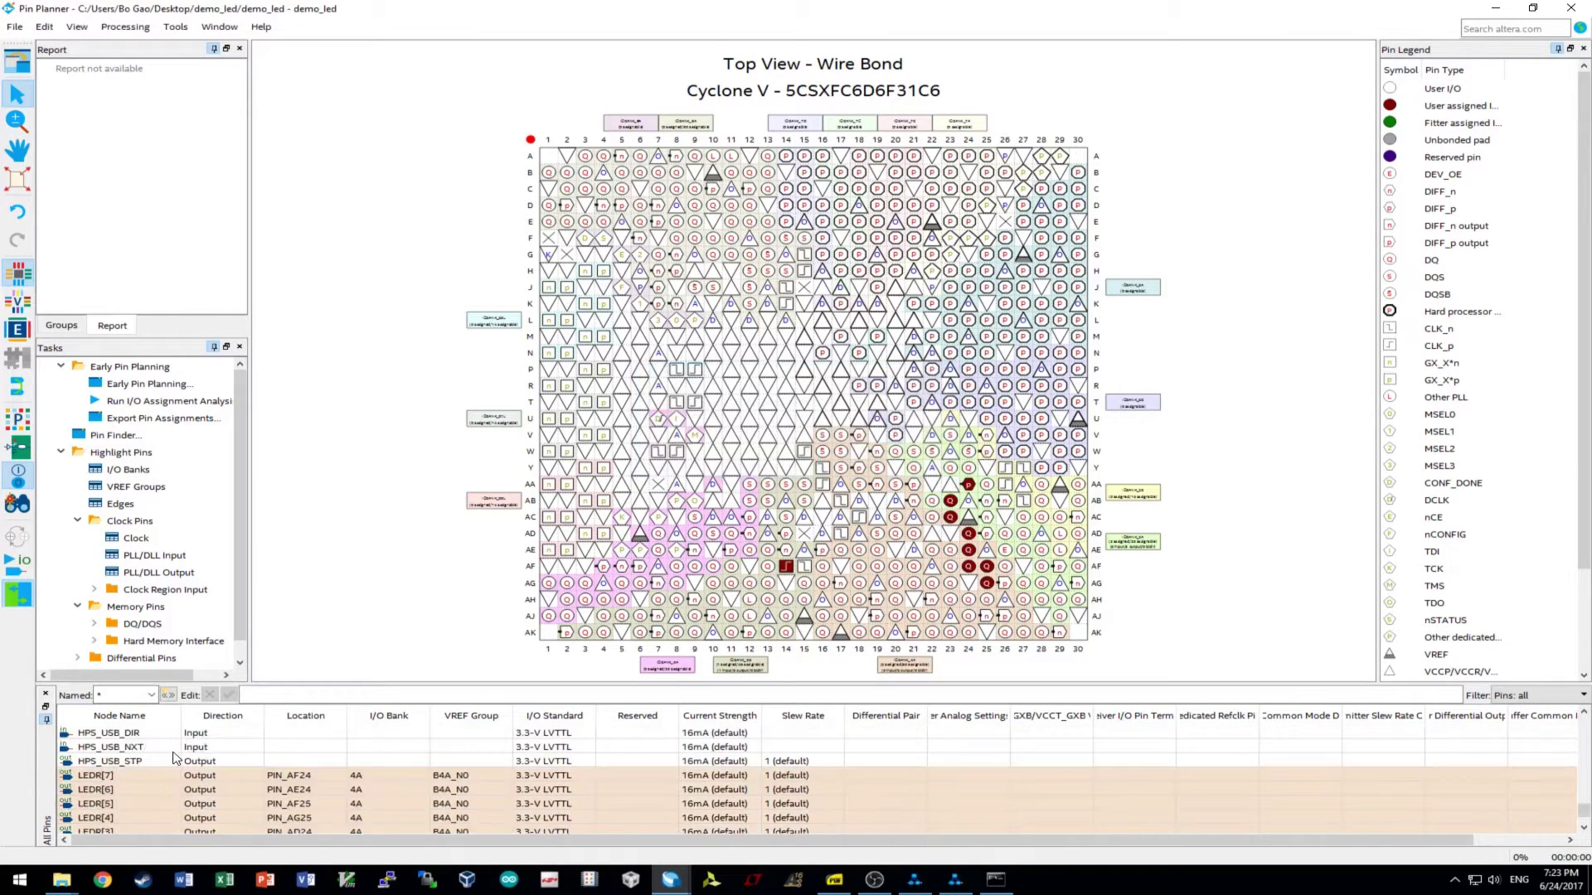
pyautogui.scroll(5, 166, 775)
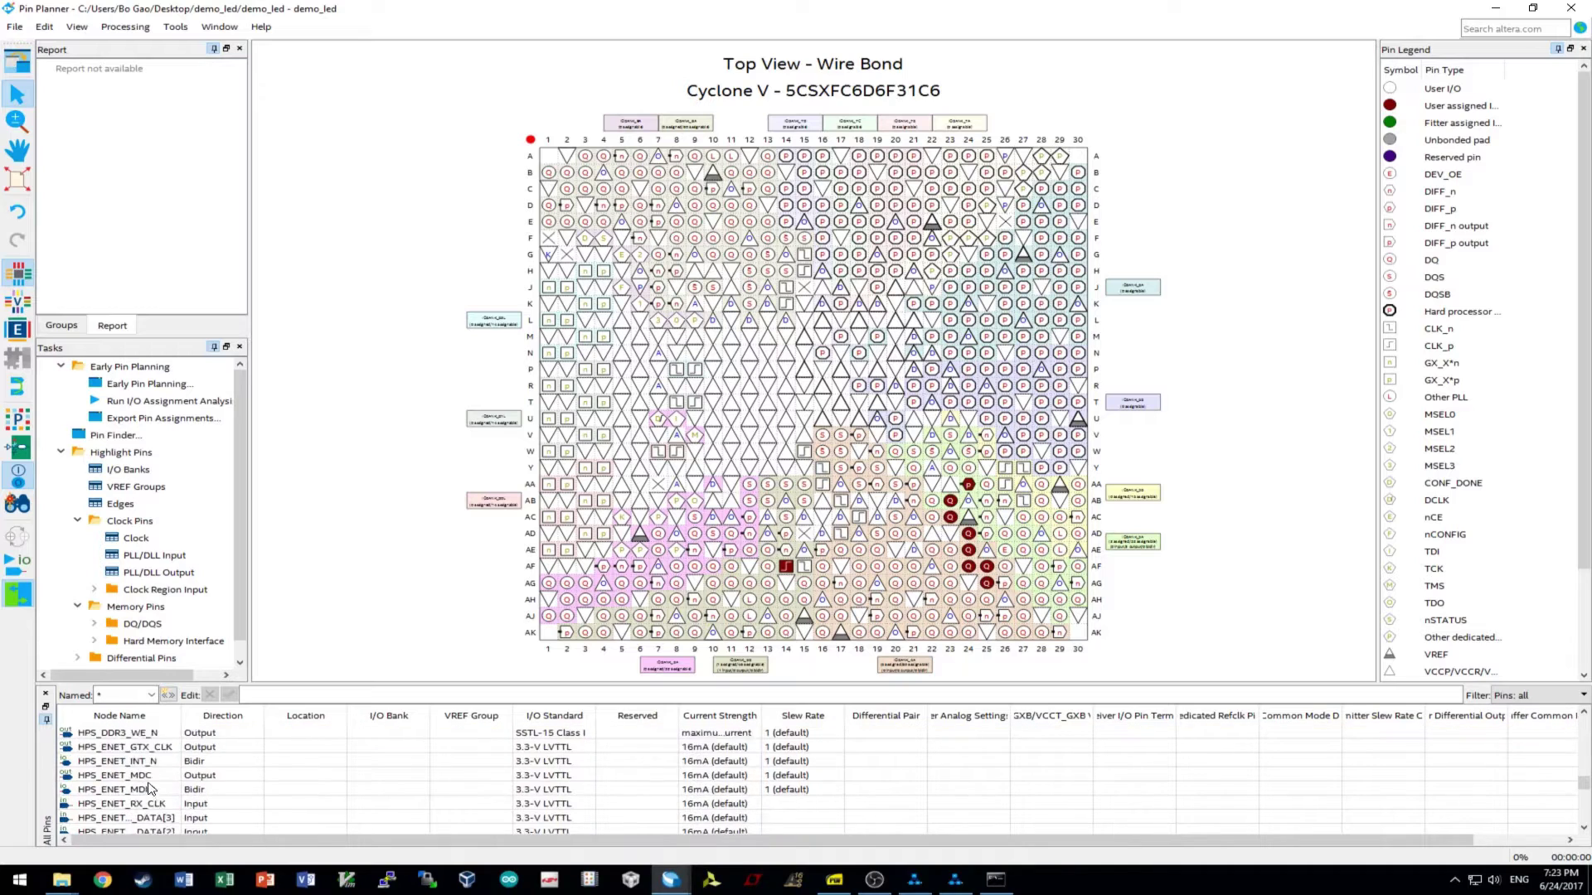
pyautogui.scroll(-10, 154, 788)
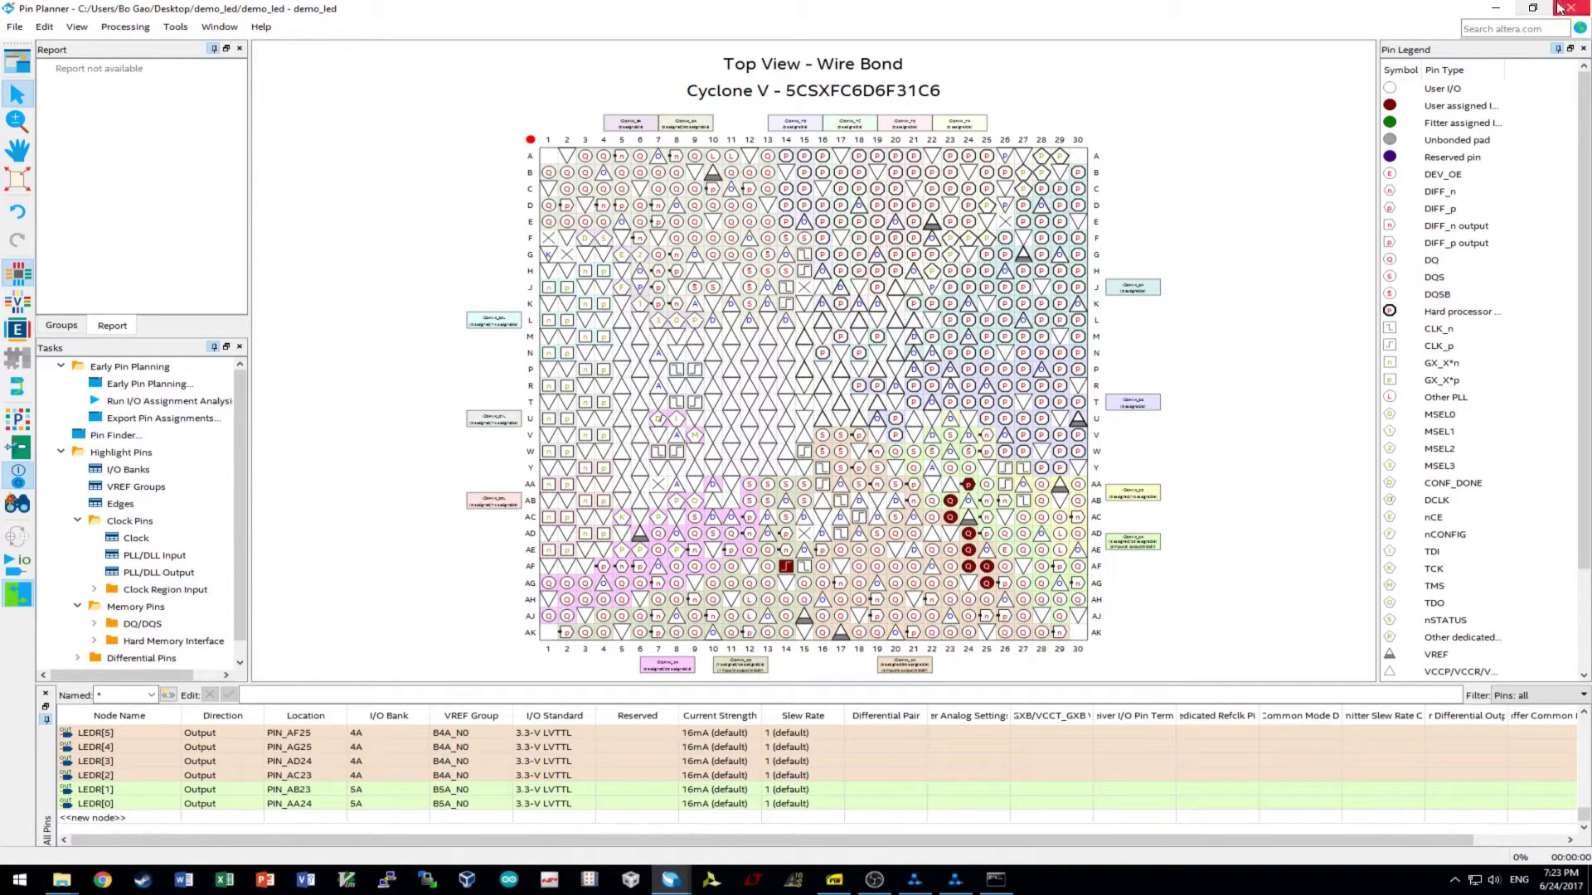
# - Close the Pin Planner and launch a fresh full compilation of demo_led
pyautogui.click(1571, 7)
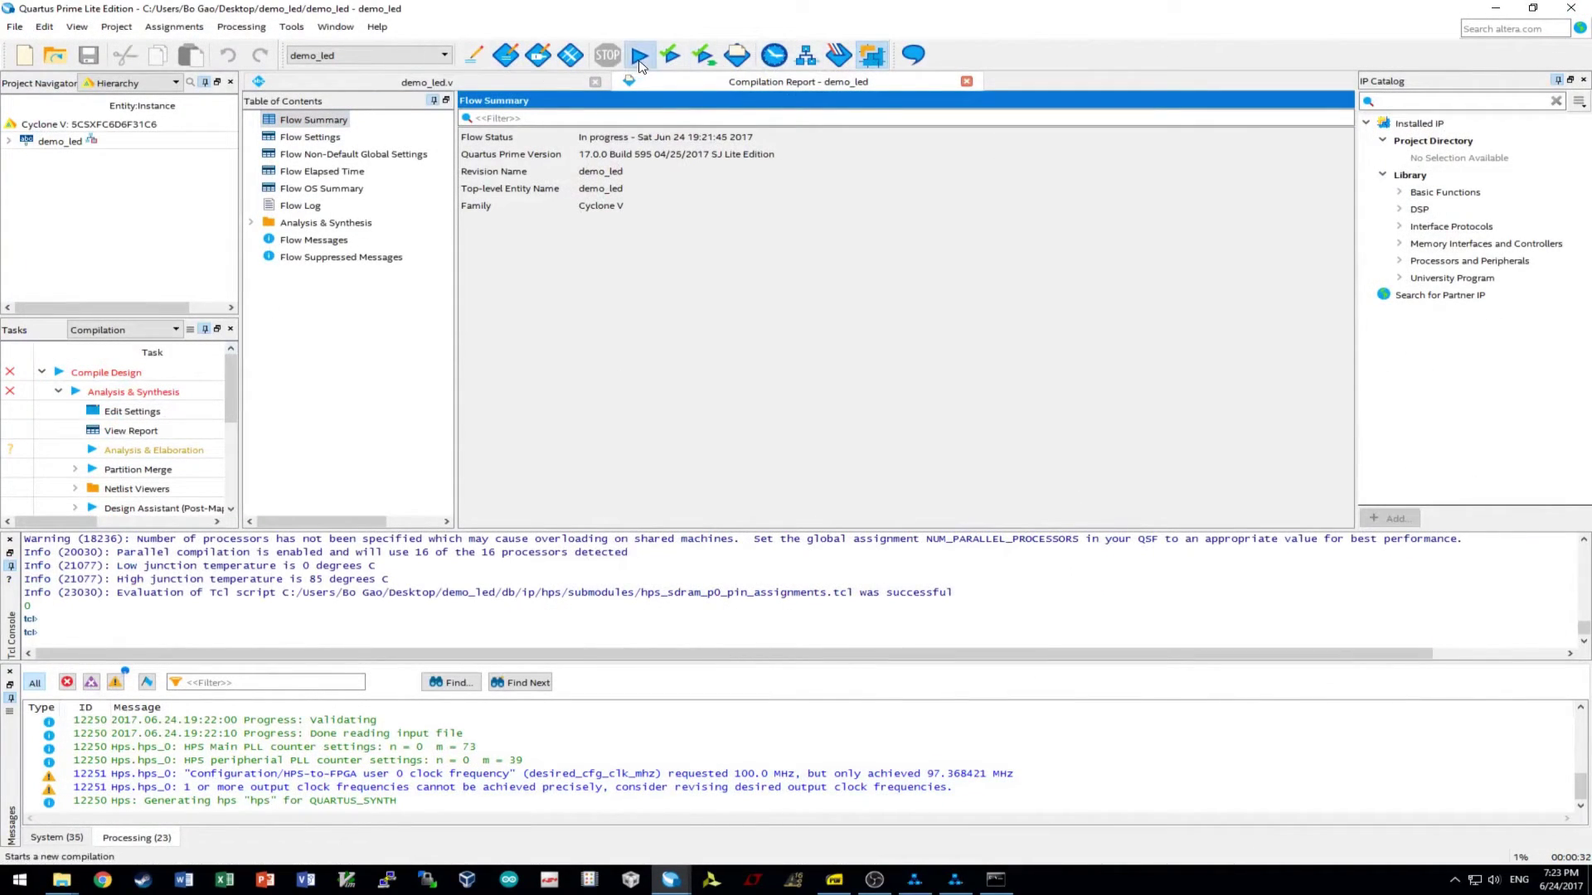
pyautogui.click(638, 55)
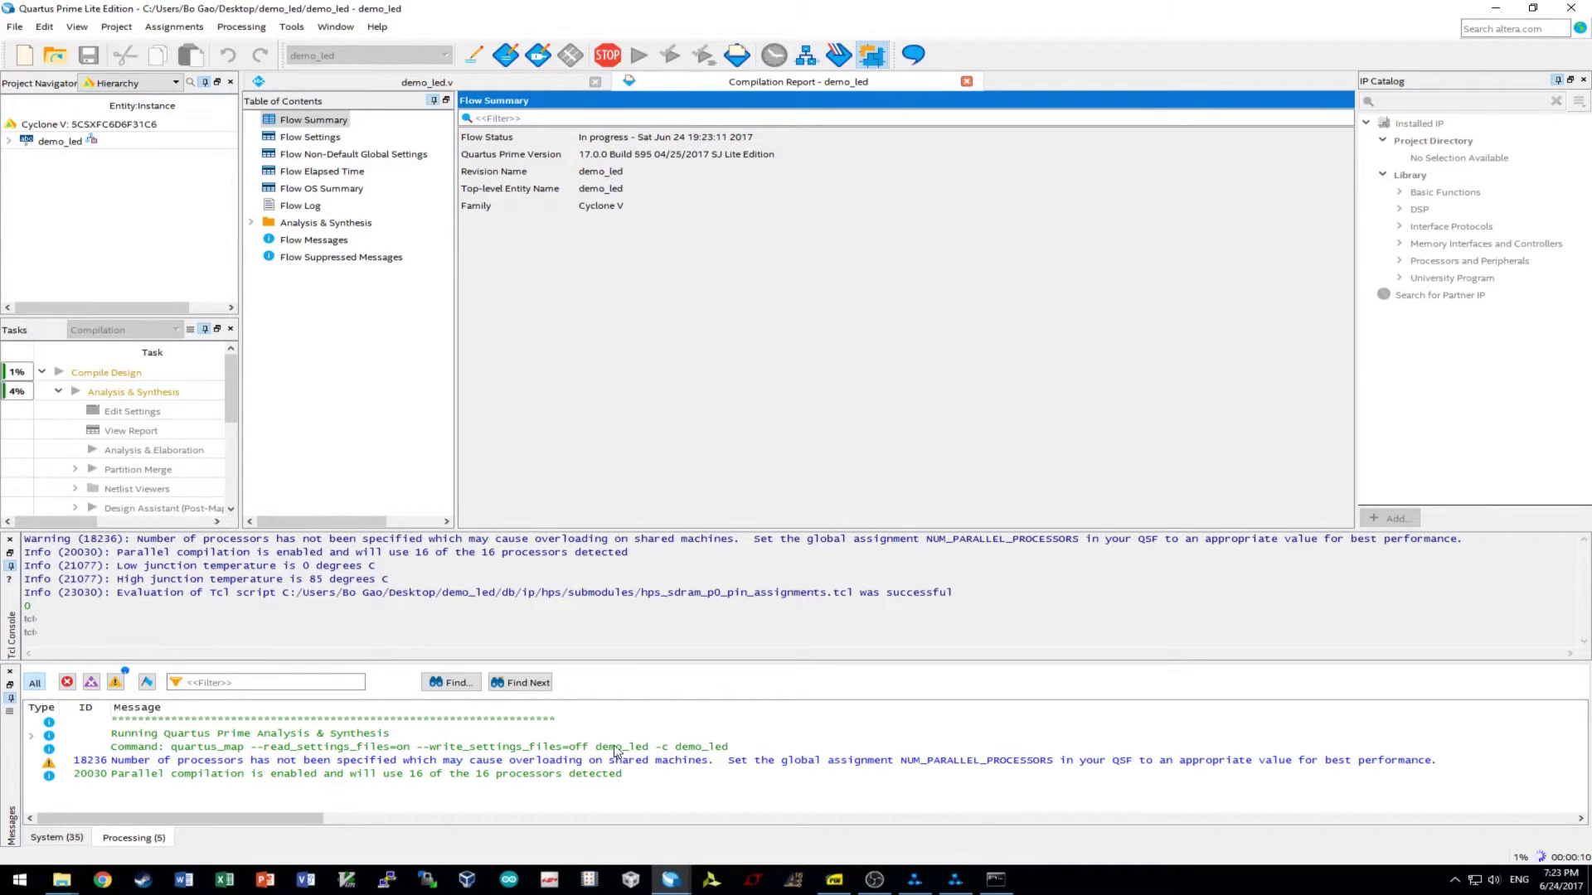
# - Run ./generate.sh in the embedded command shell to produce hps_0.h
pyautogui.click(995, 886)
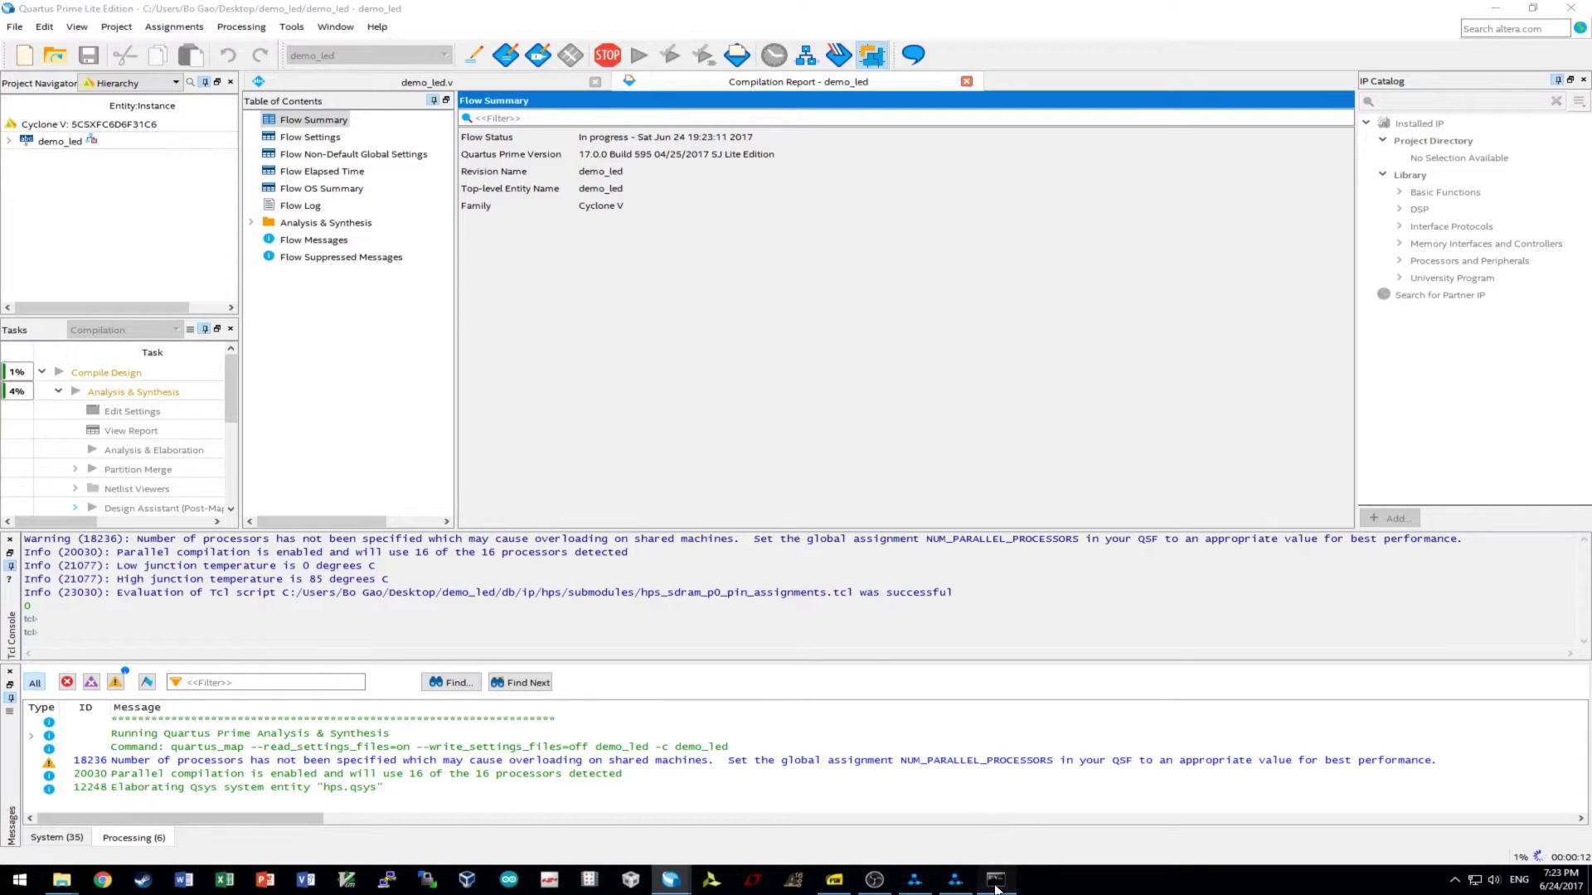
pyautogui.write('./')
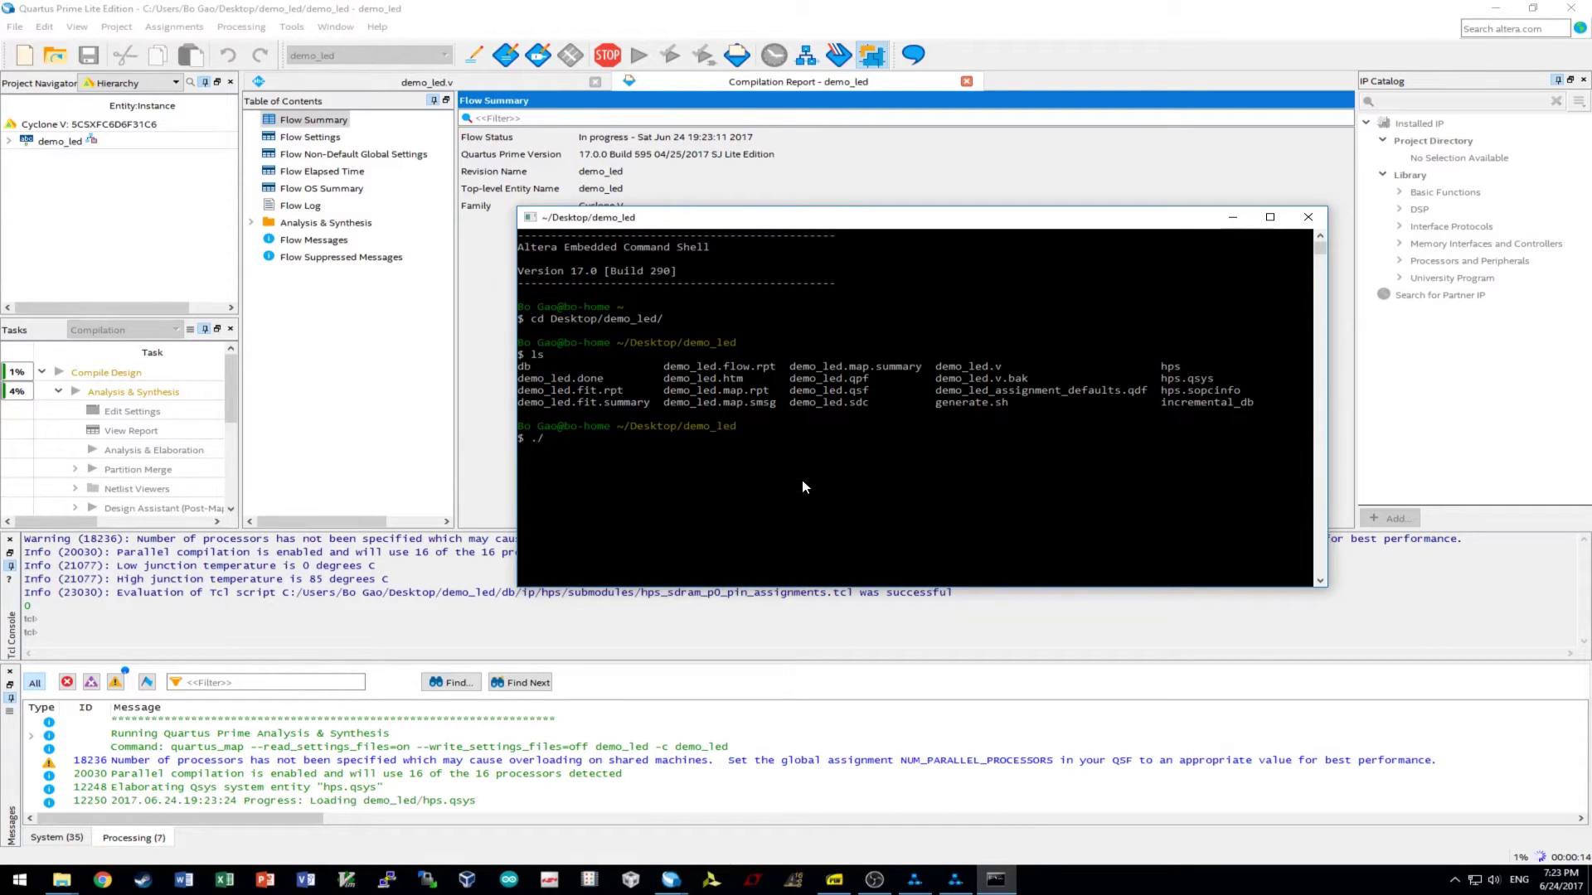
pyautogui.write('generate.sh')
pyautogui.press('Return')
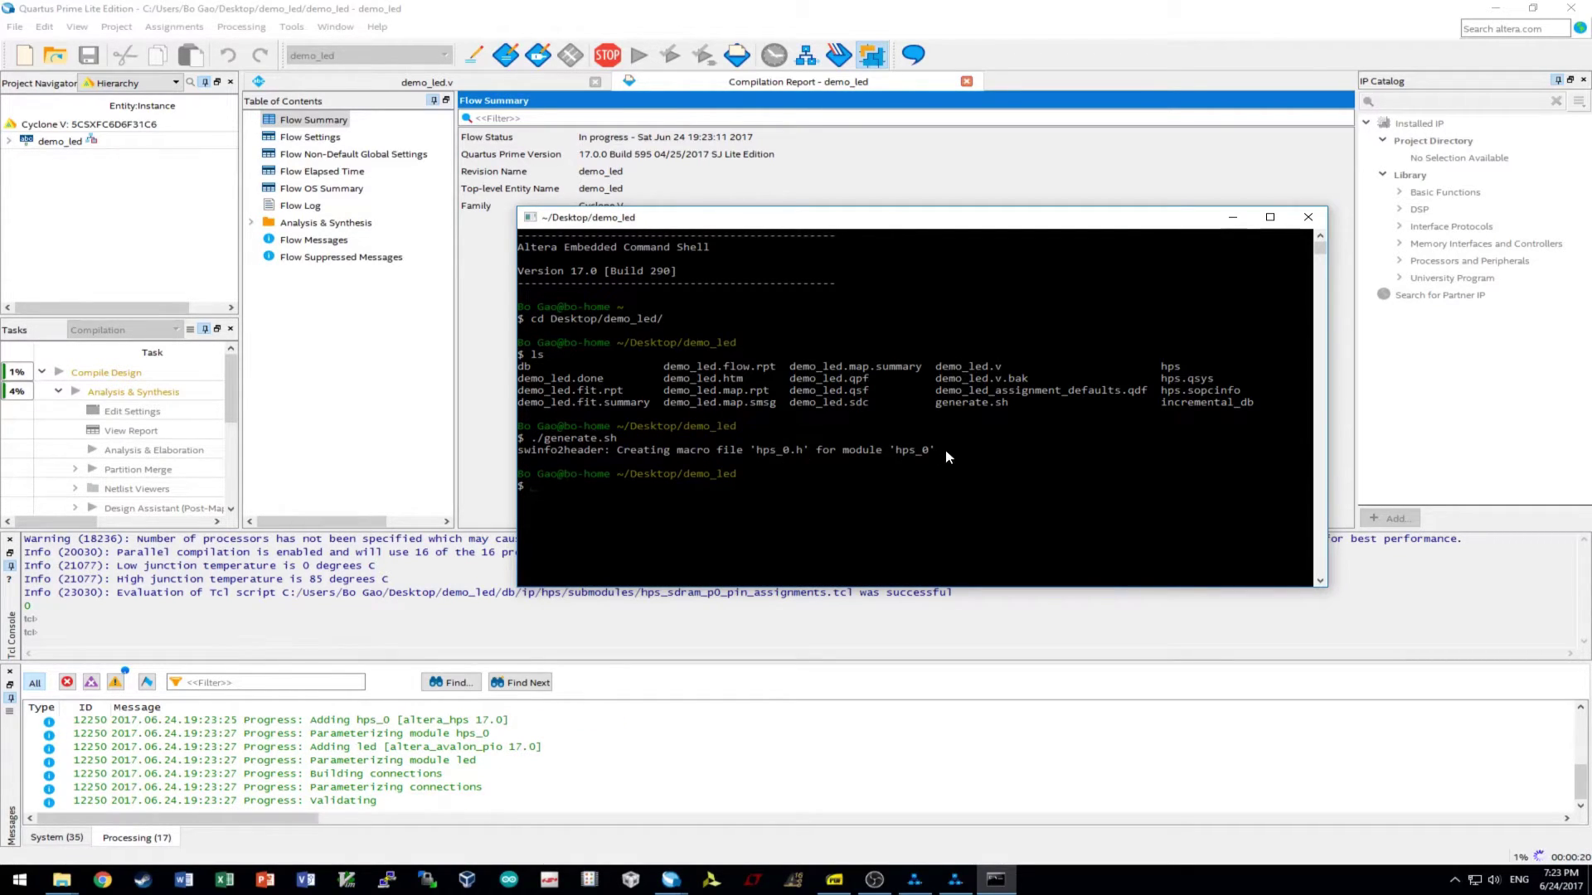
# - Open hps_0.h from the demo_led folder in Notepad++ and highlight '#define LED_BASE 0x0'
pyautogui.click(62, 880)
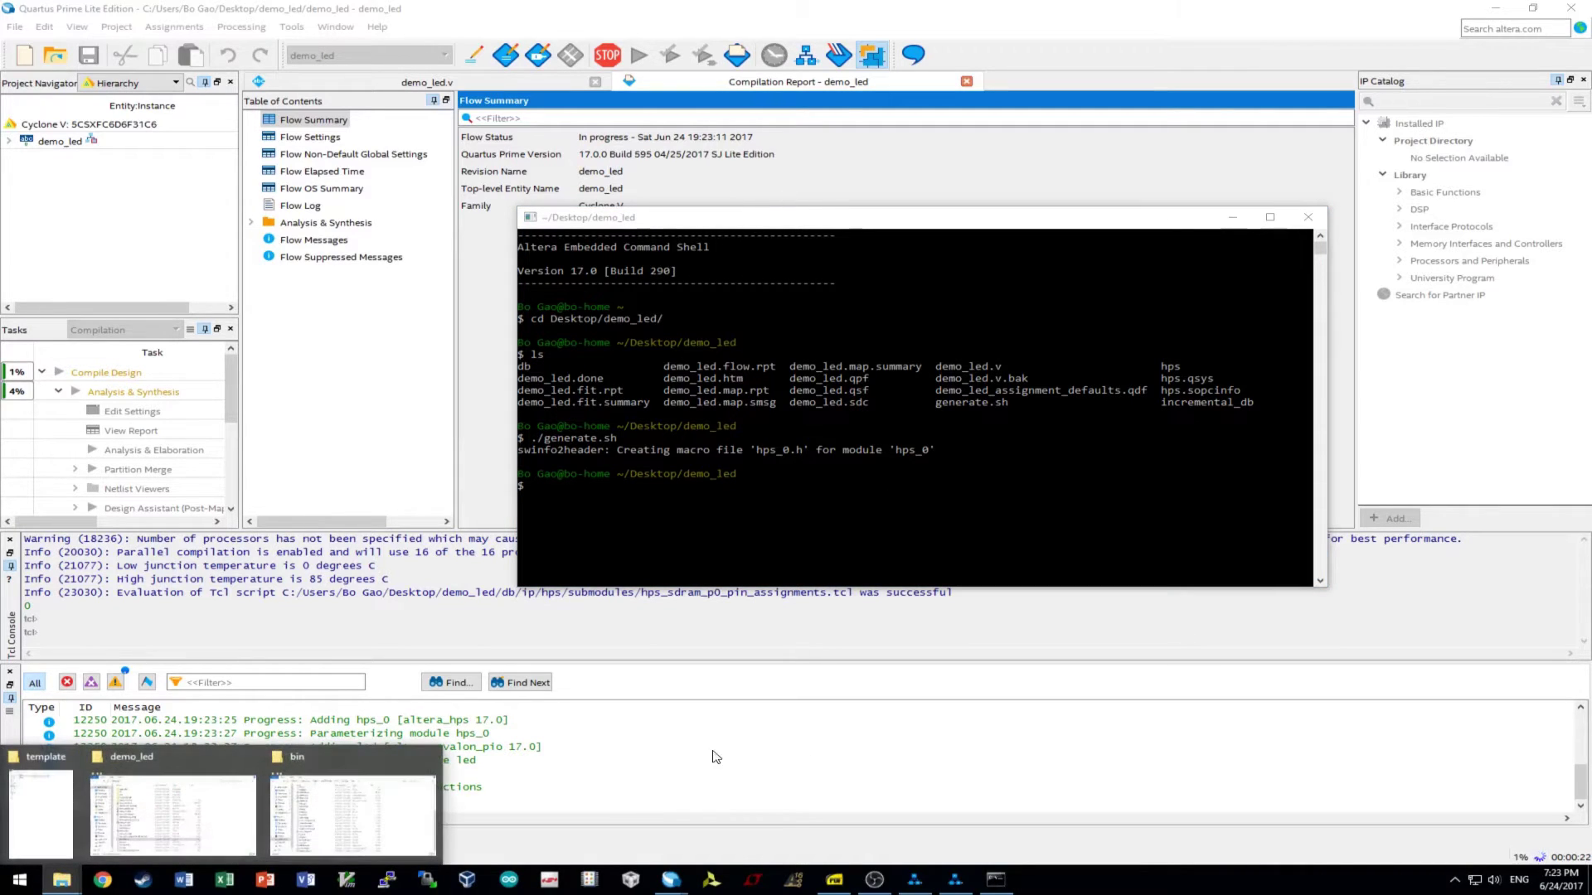
pyautogui.click(172, 808)
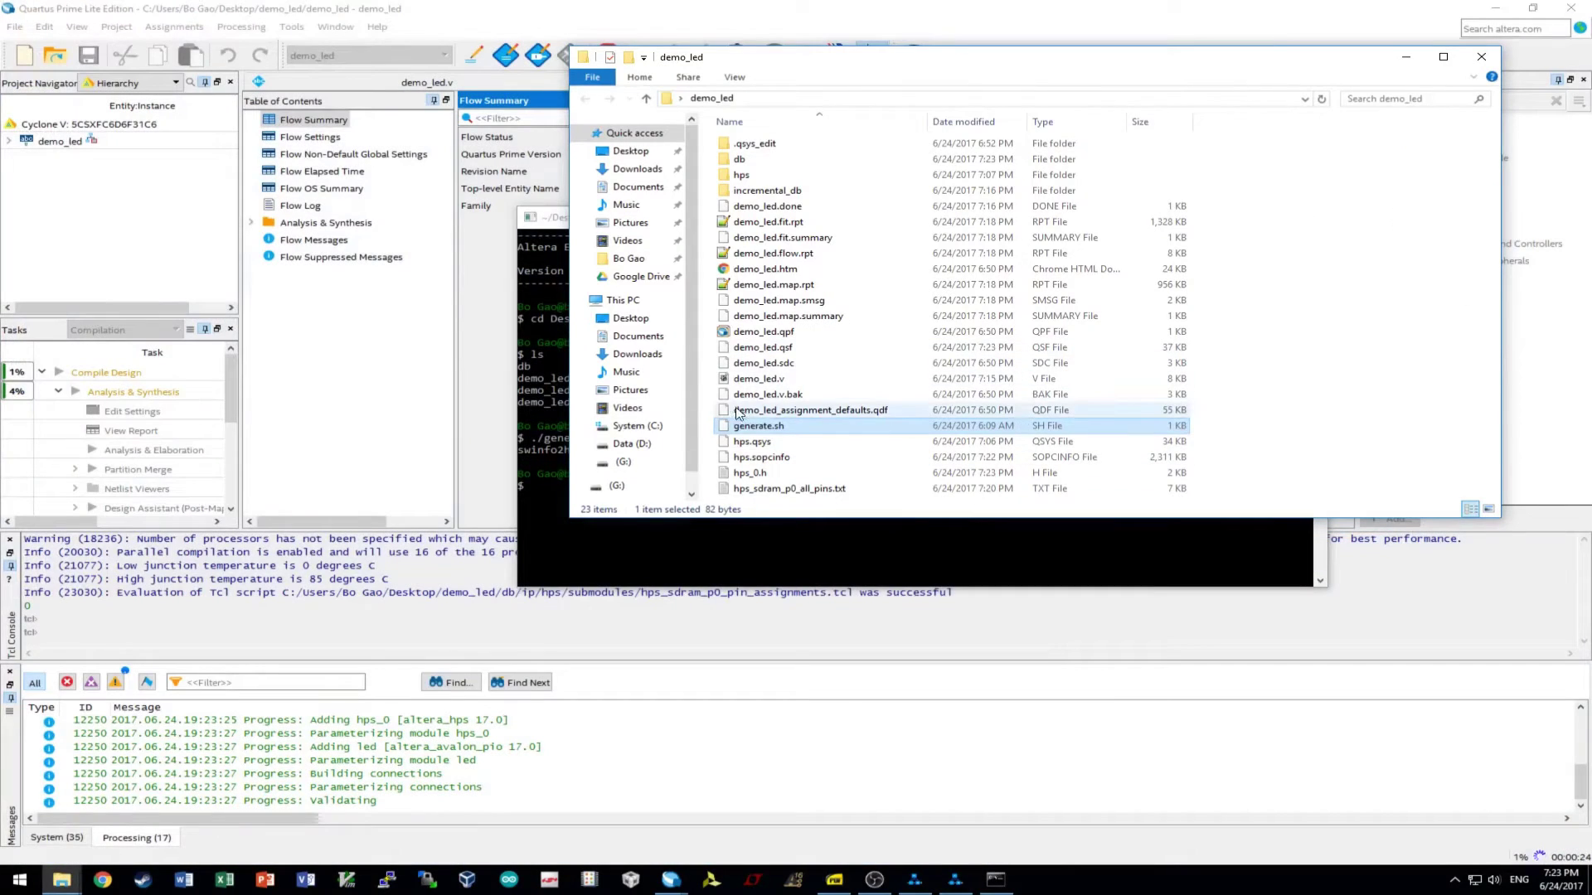
pyautogui.click(755, 473)
pyautogui.rightClick(758, 469)
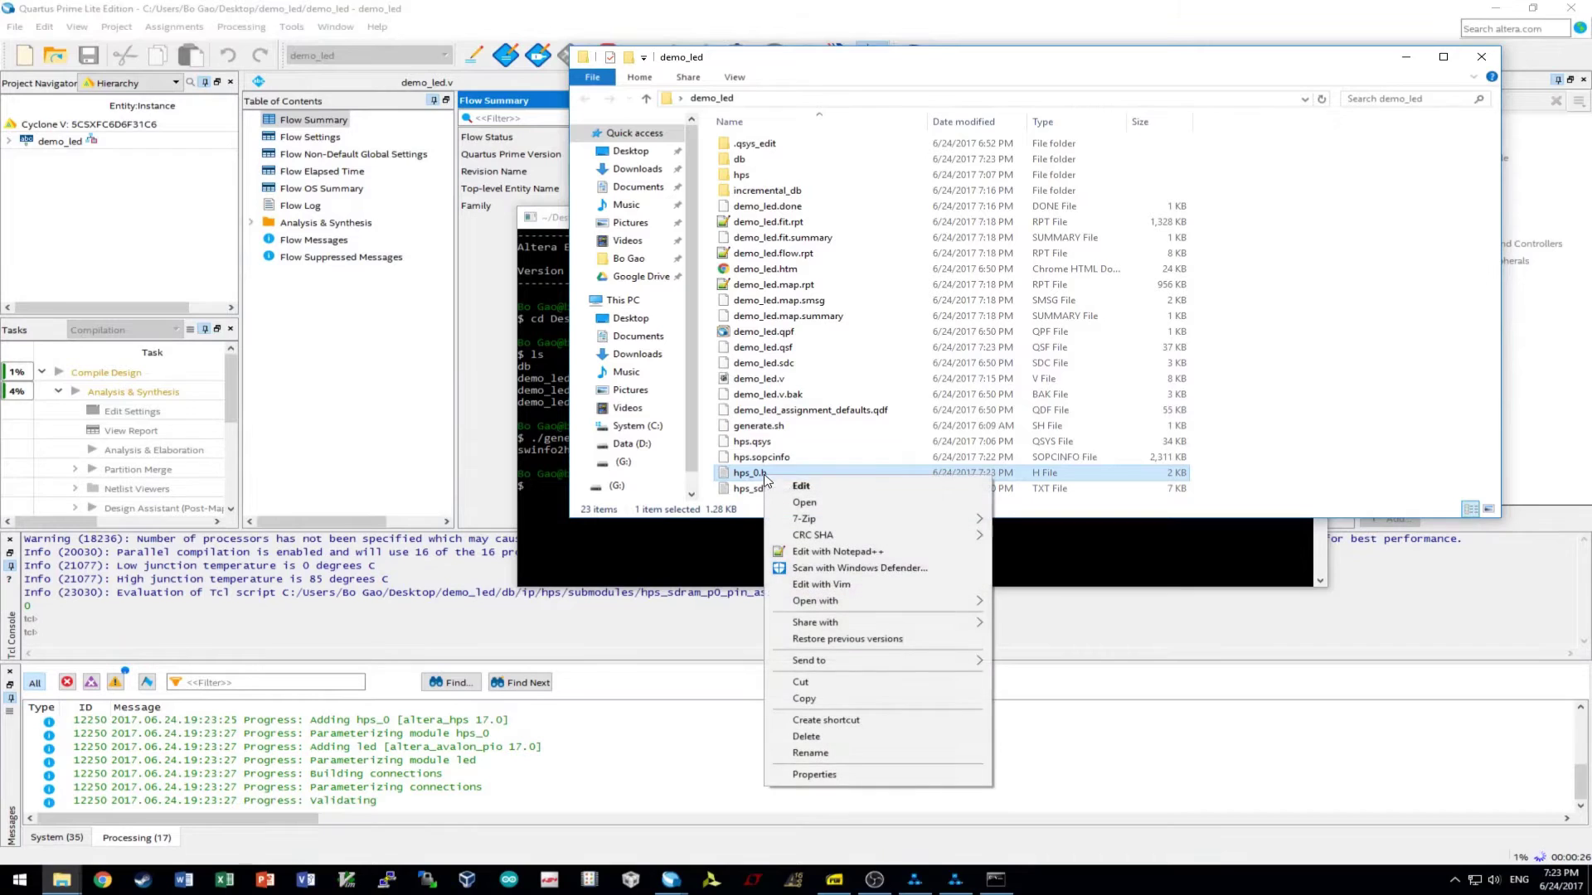
pyautogui.click(757, 469)
pyautogui.rightClick(759, 477)
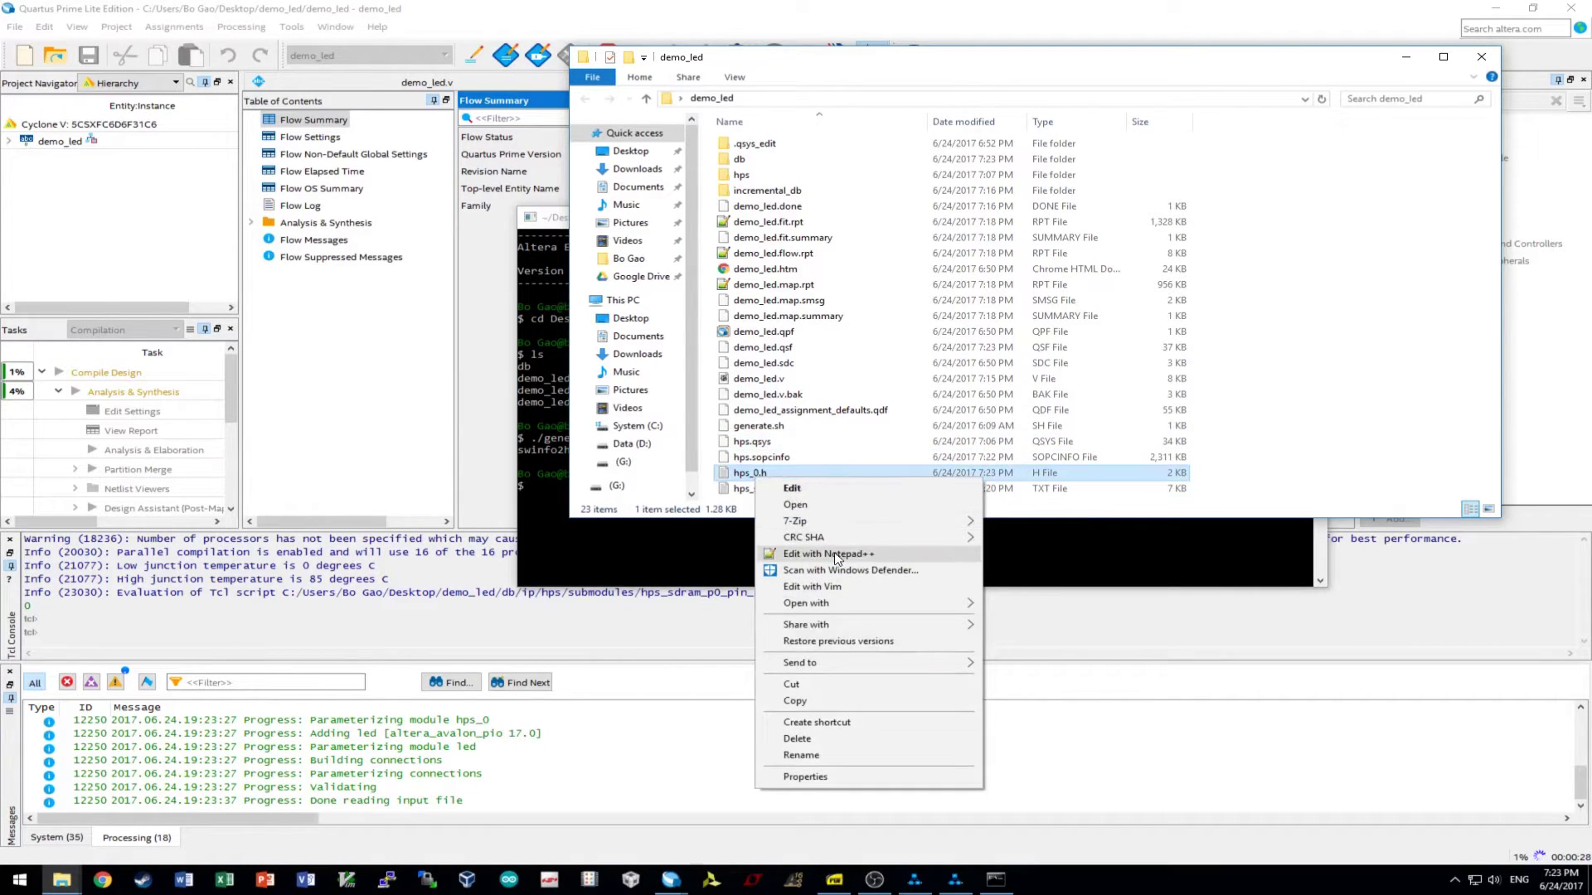
pyautogui.click(838, 551)
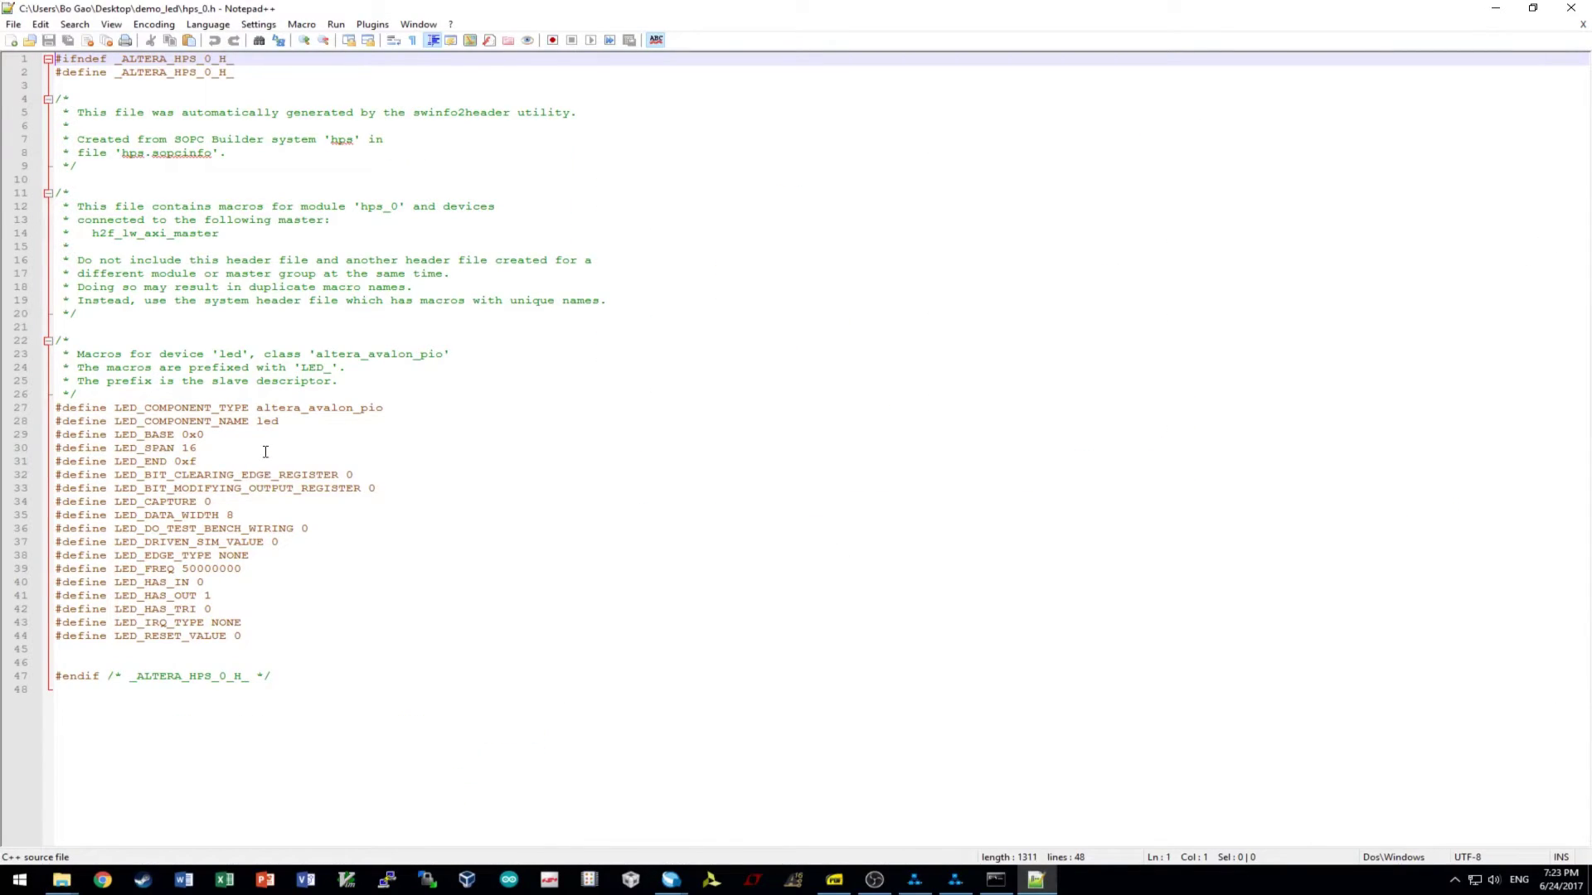
pyautogui.moveTo(225, 434); pyautogui.dragTo(55, 434)
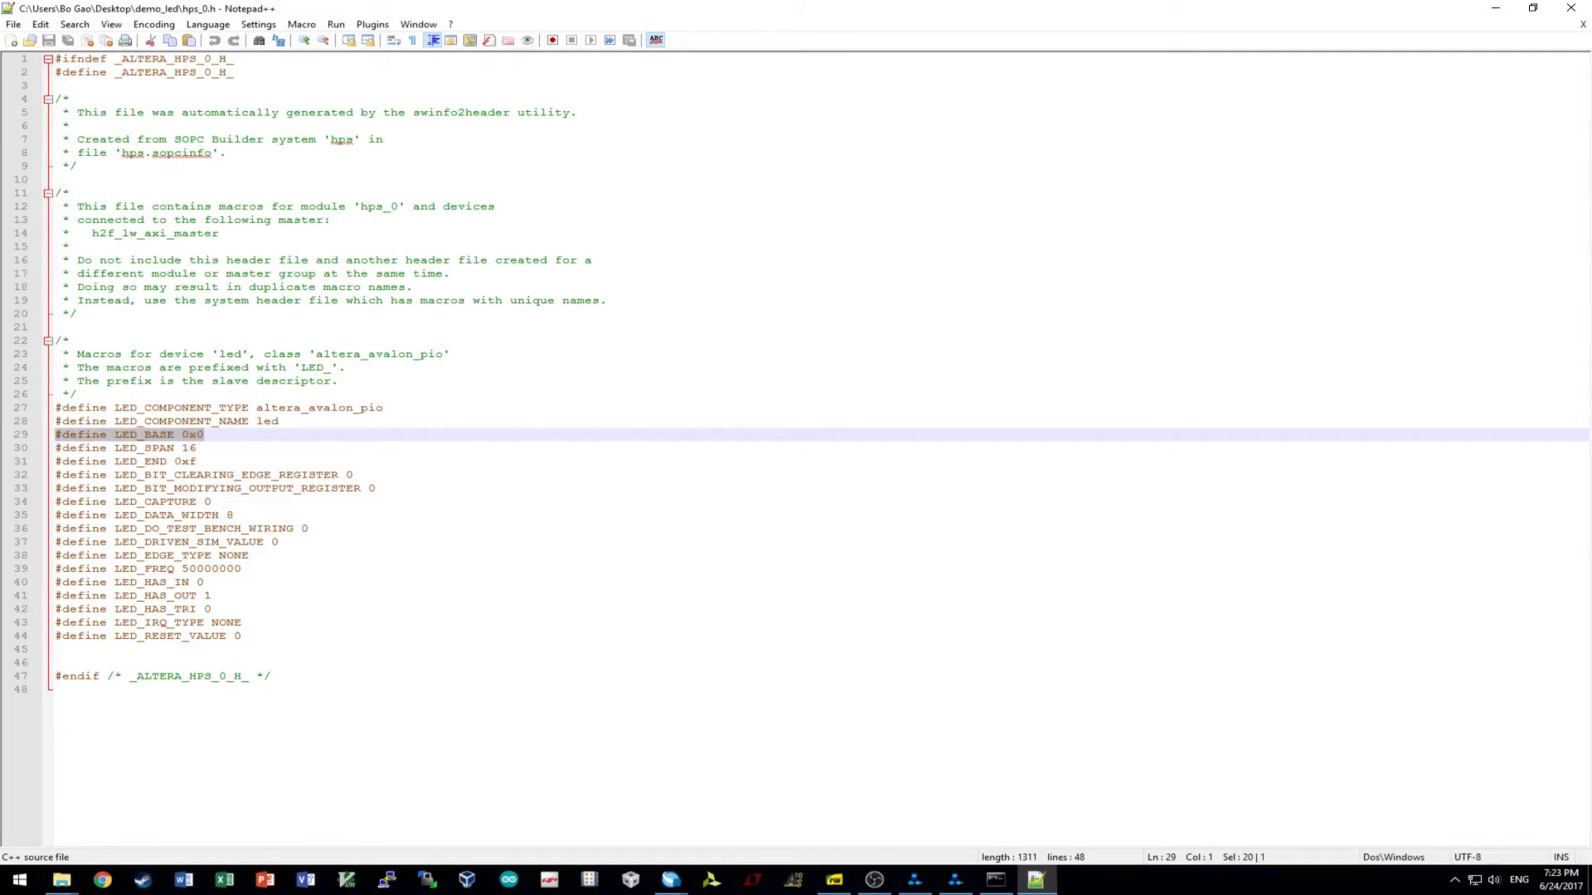
pyautogui.click(218, 448)
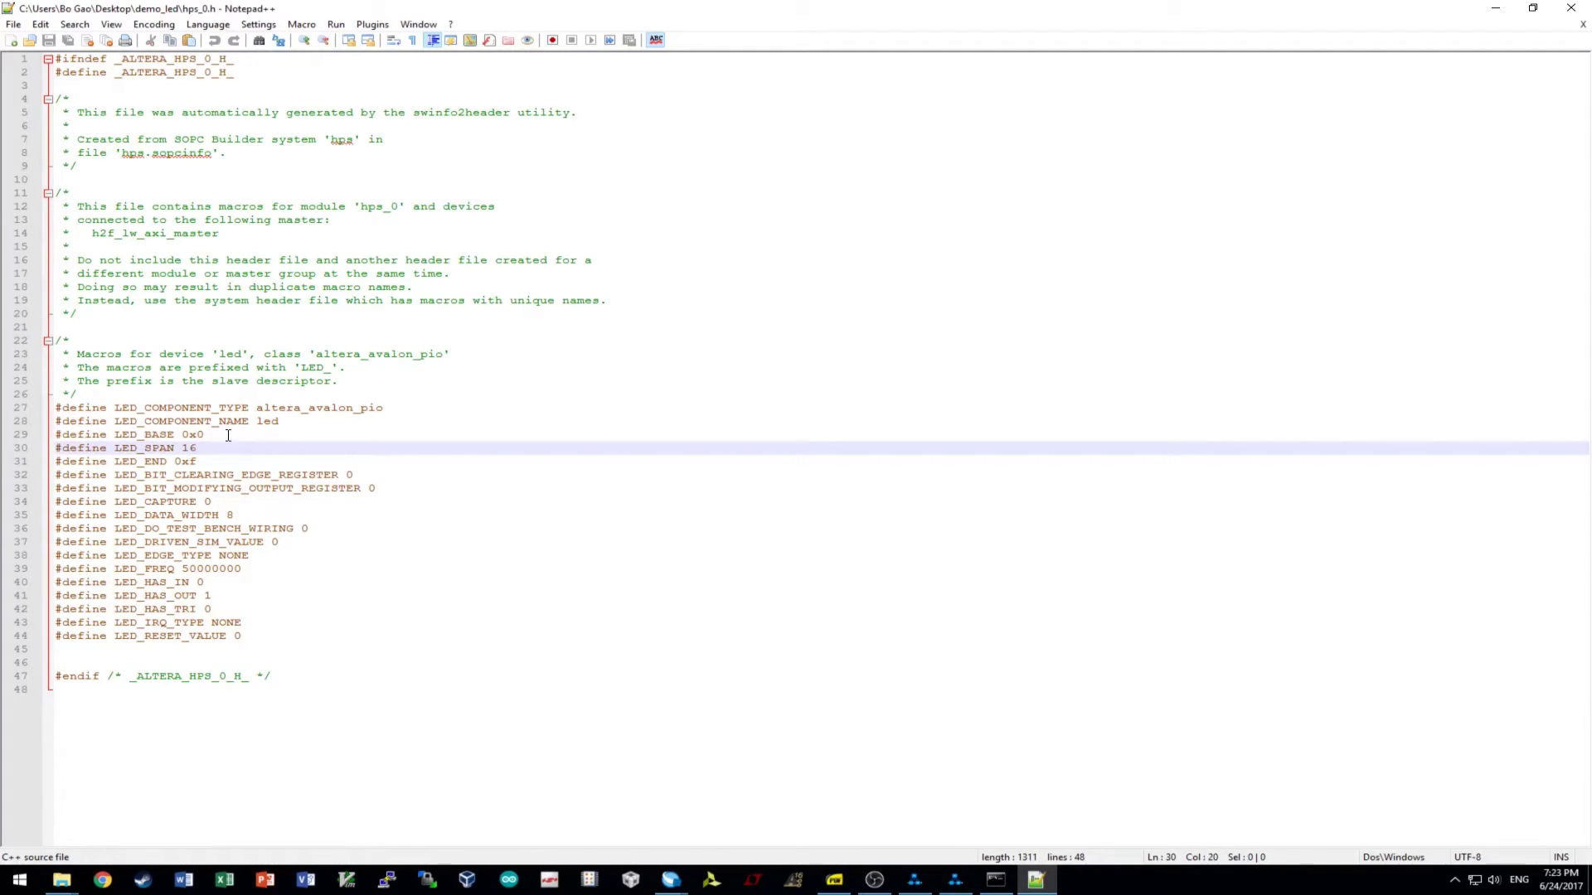
pyautogui.moveTo(228, 435); pyautogui.dragTo(18, 434)
# - In Qsys, verify led.s1 spans 0x0000_0000–0x0000_000f and view the led PIO parameters, then minimize Qsys
pyautogui.click(914, 880)
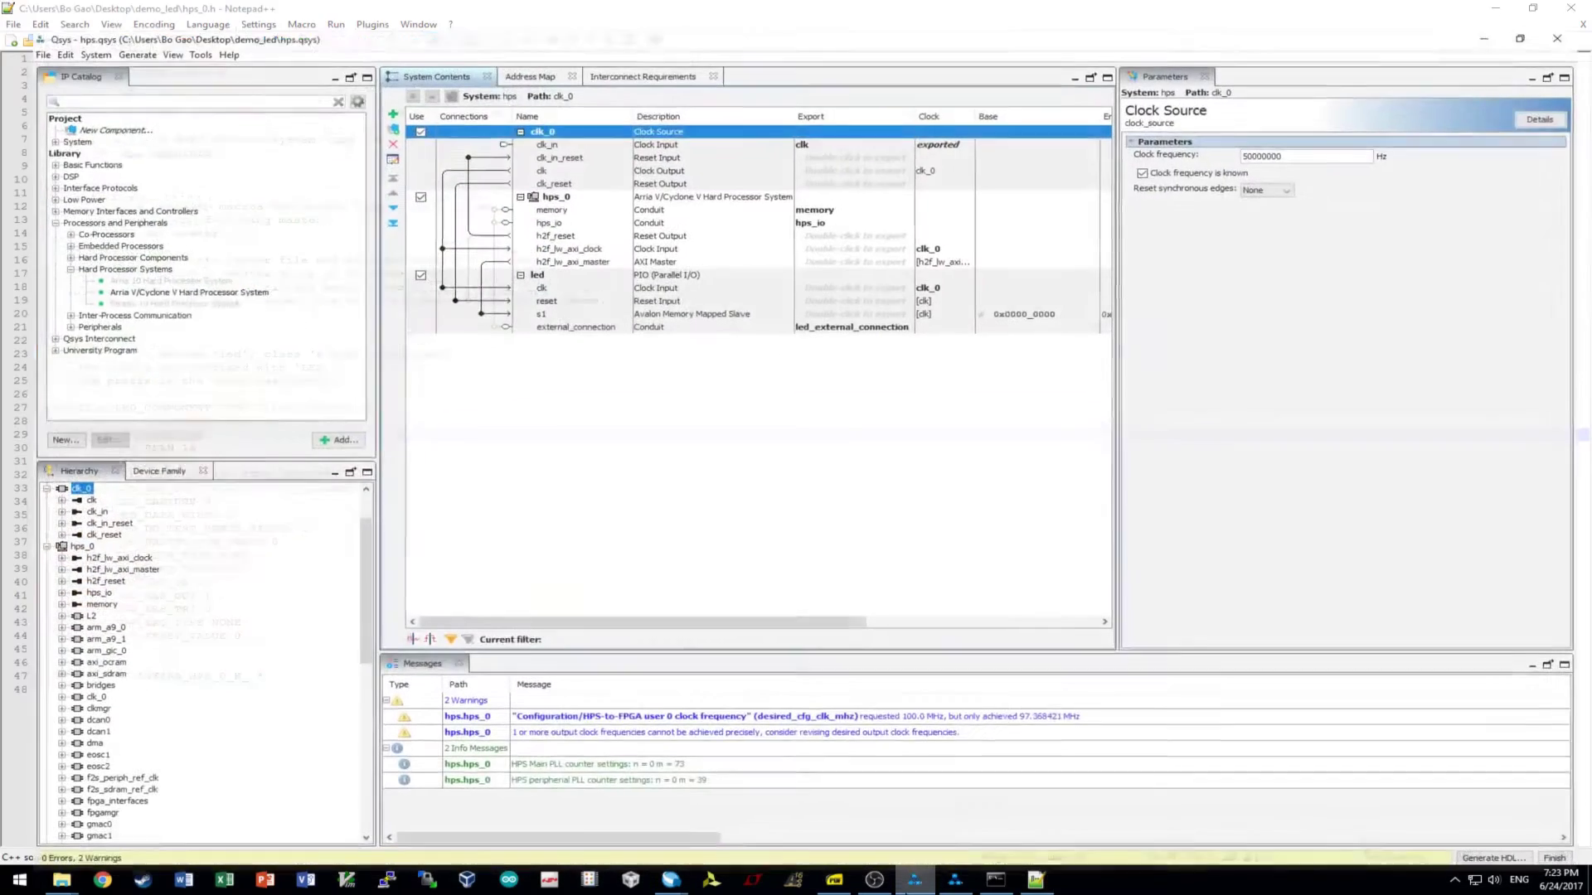
pyautogui.click(534, 48)
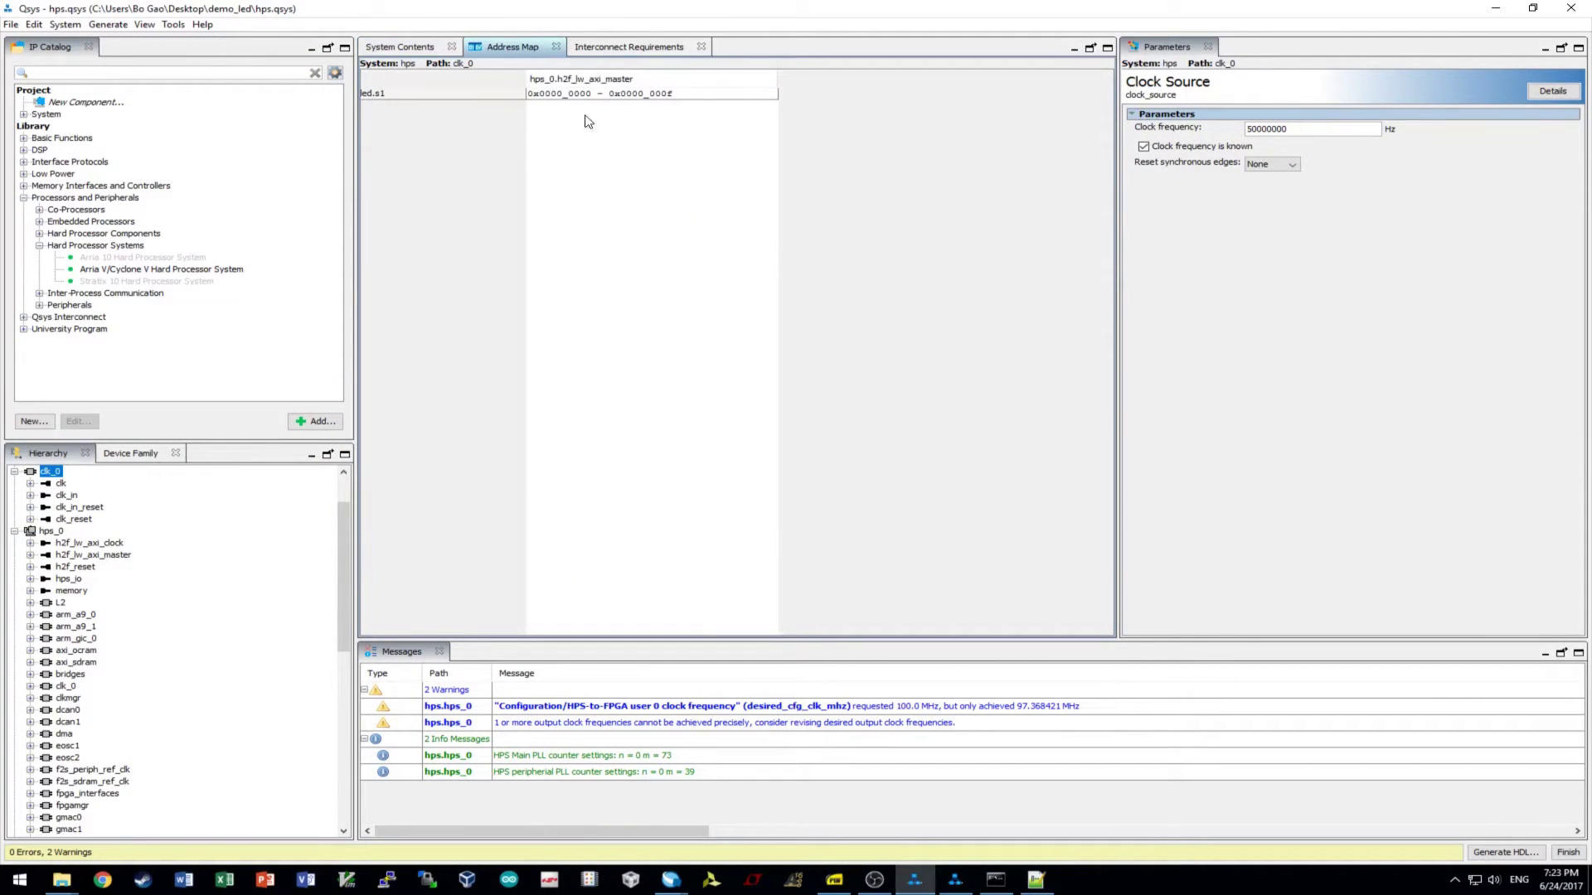
pyautogui.click(379, 96)
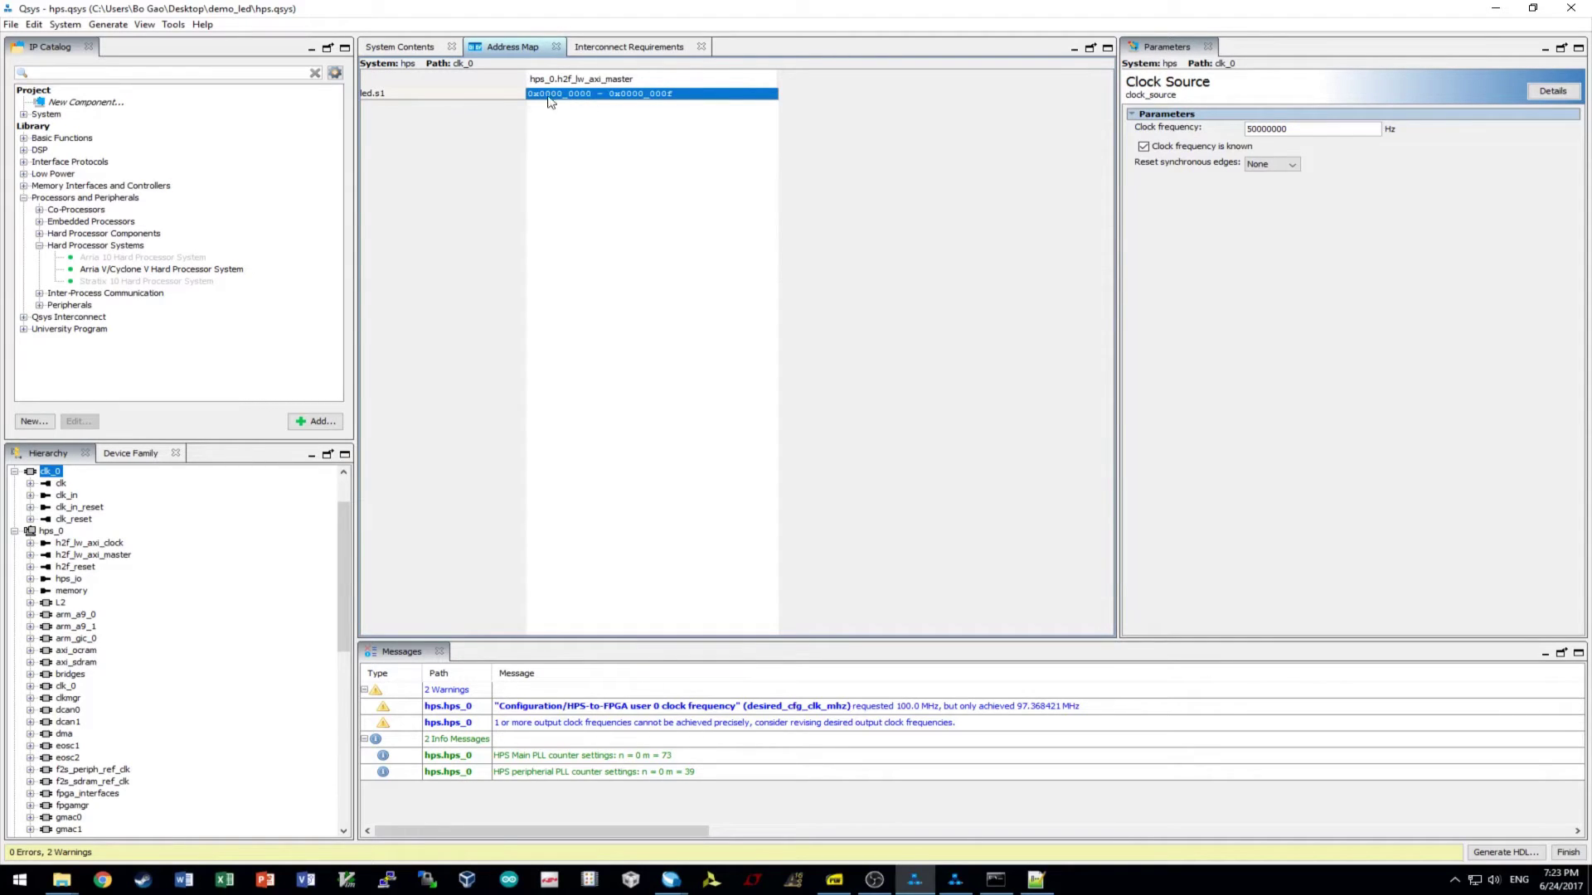
pyautogui.click(423, 48)
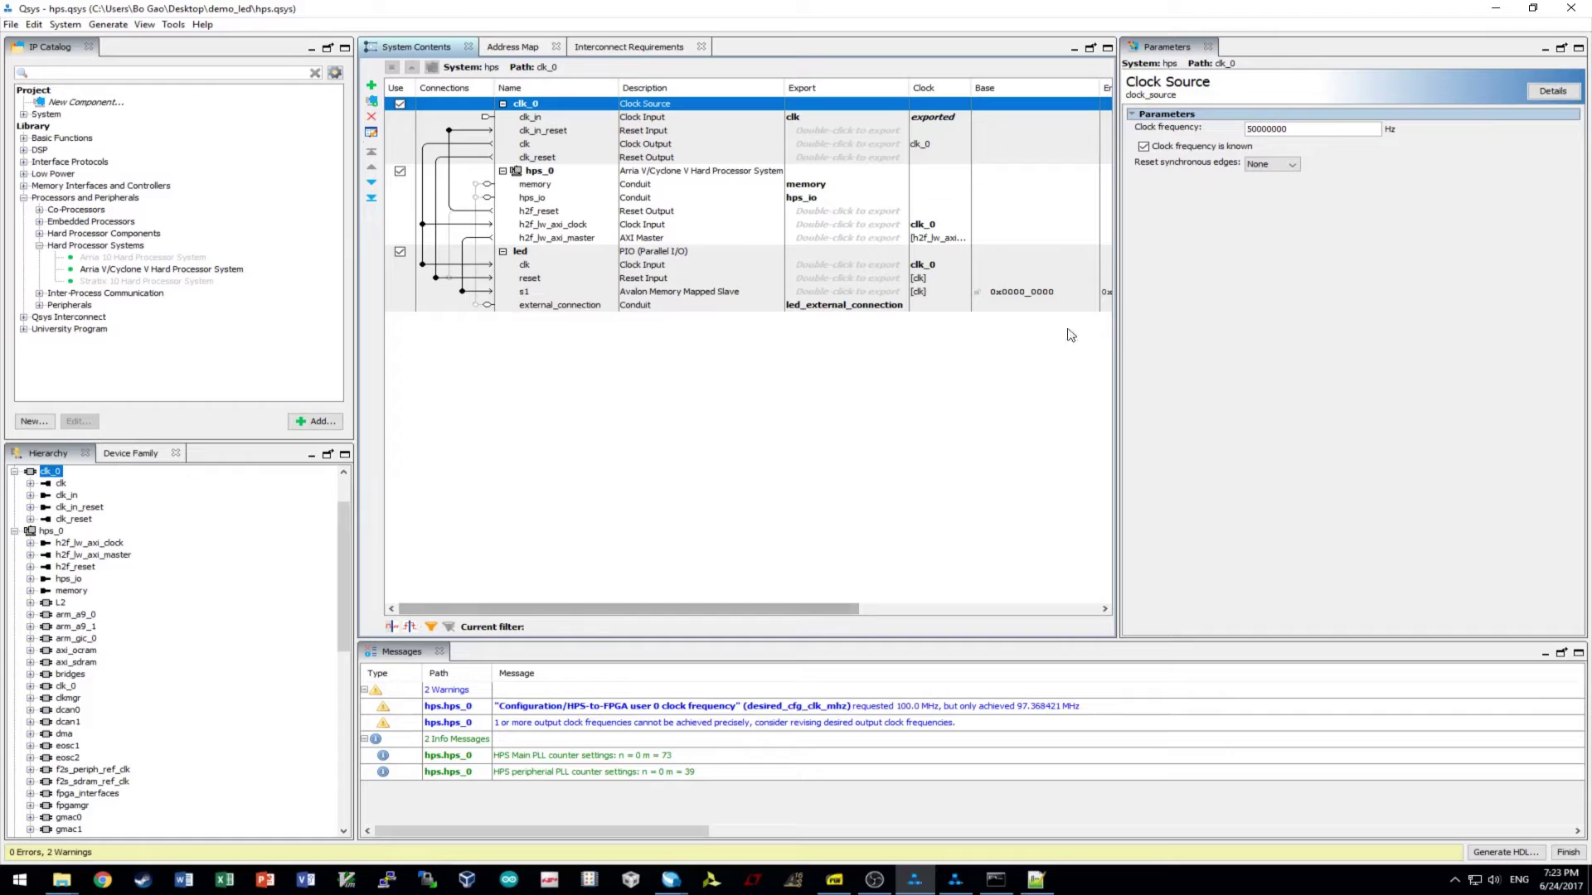
pyautogui.click(517, 48)
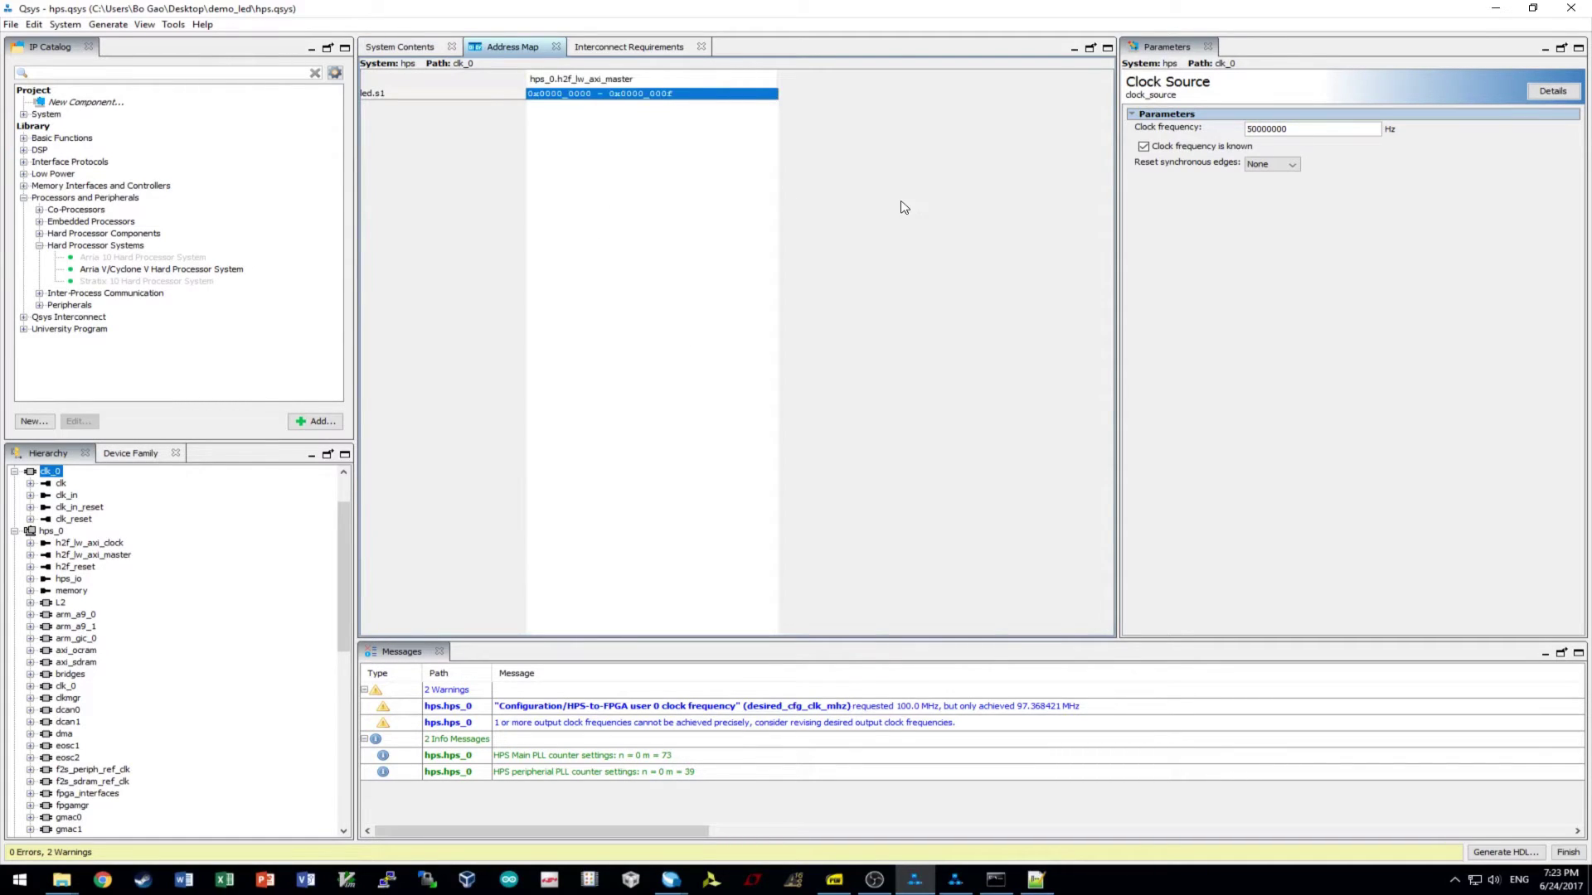
pyautogui.click(403, 48)
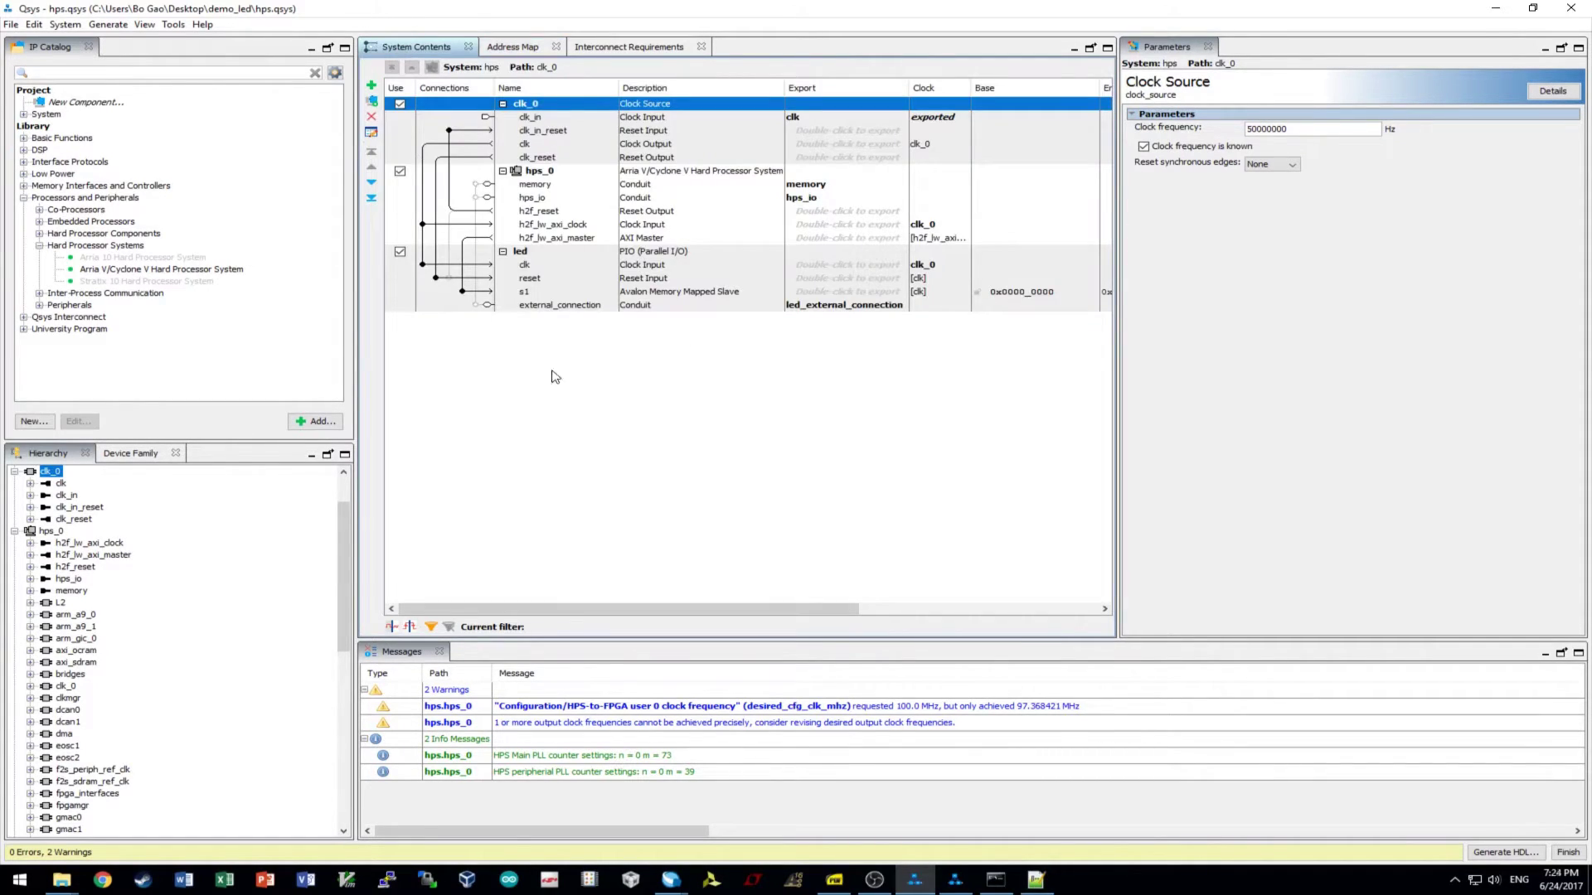
pyautogui.click(566, 257)
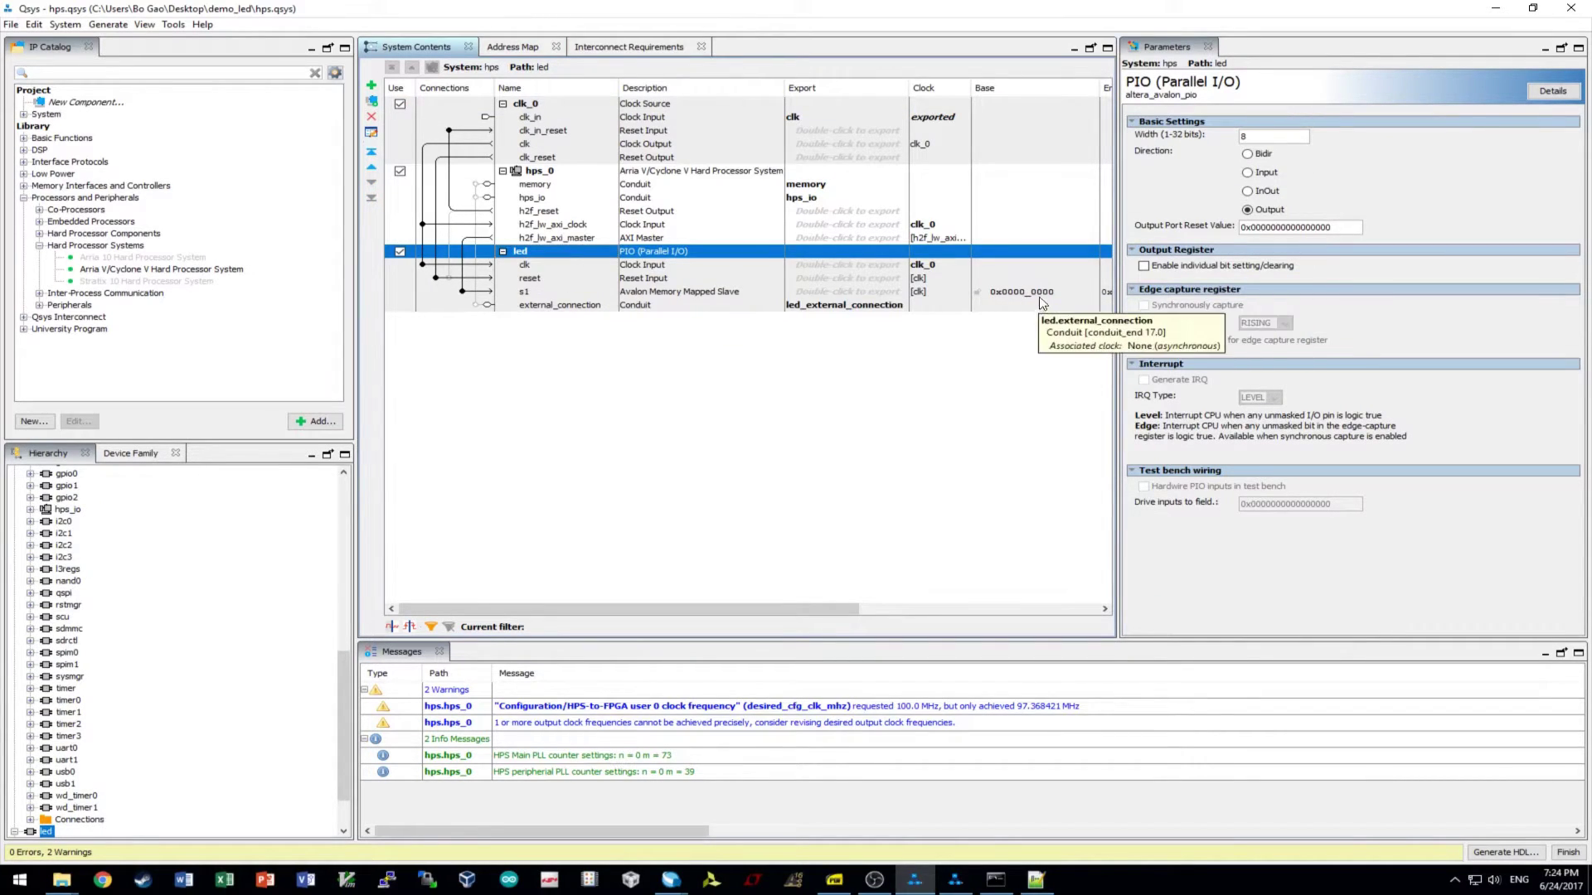
pyautogui.click(510, 47)
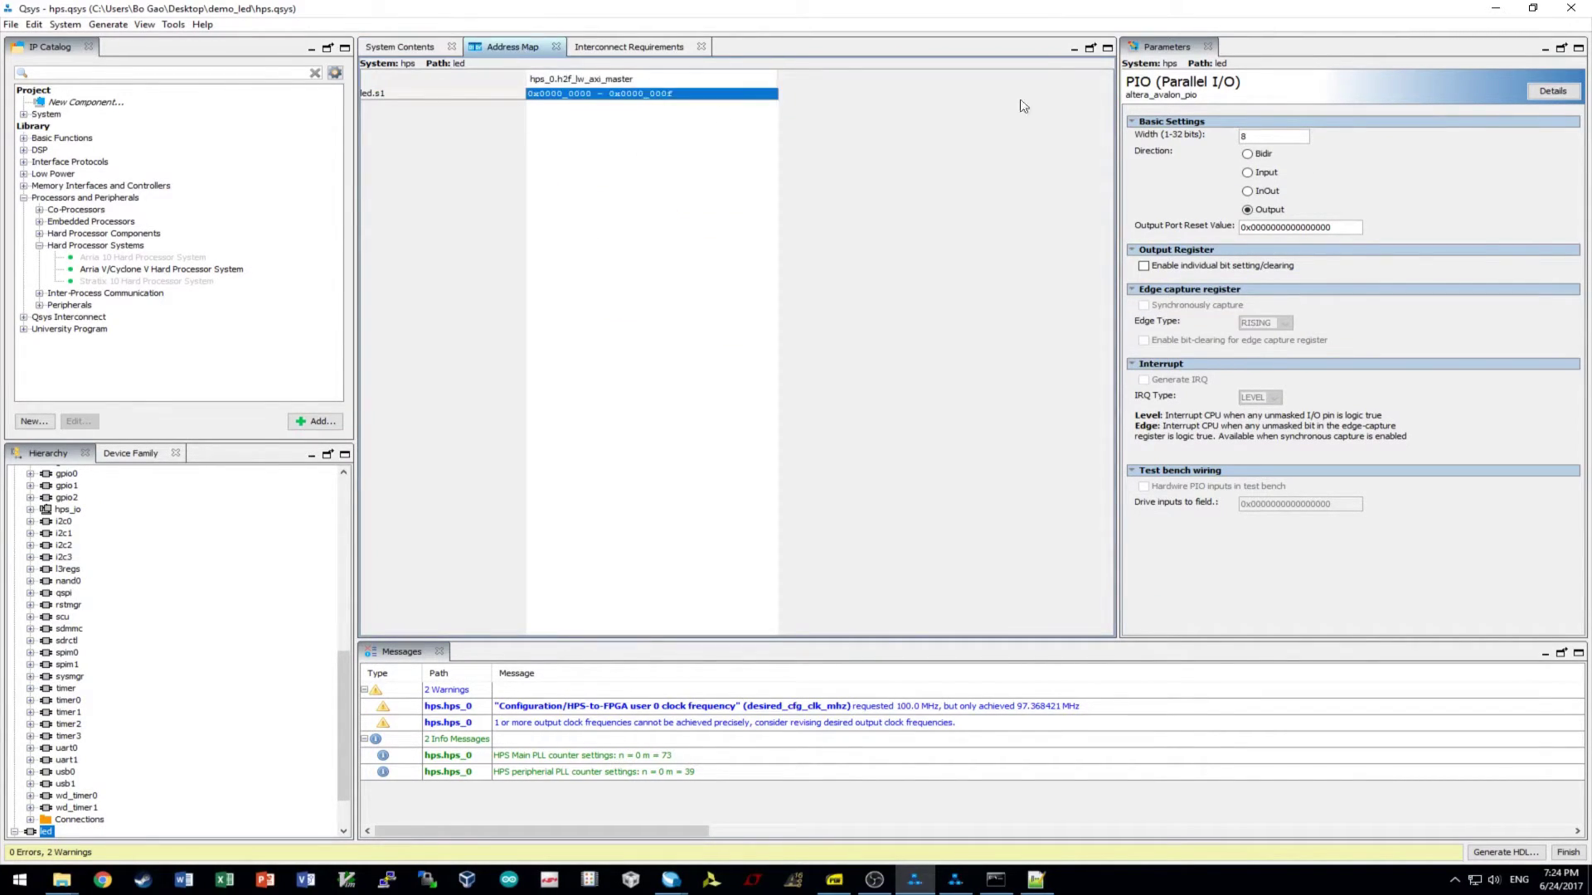
pyautogui.click(1497, 8)
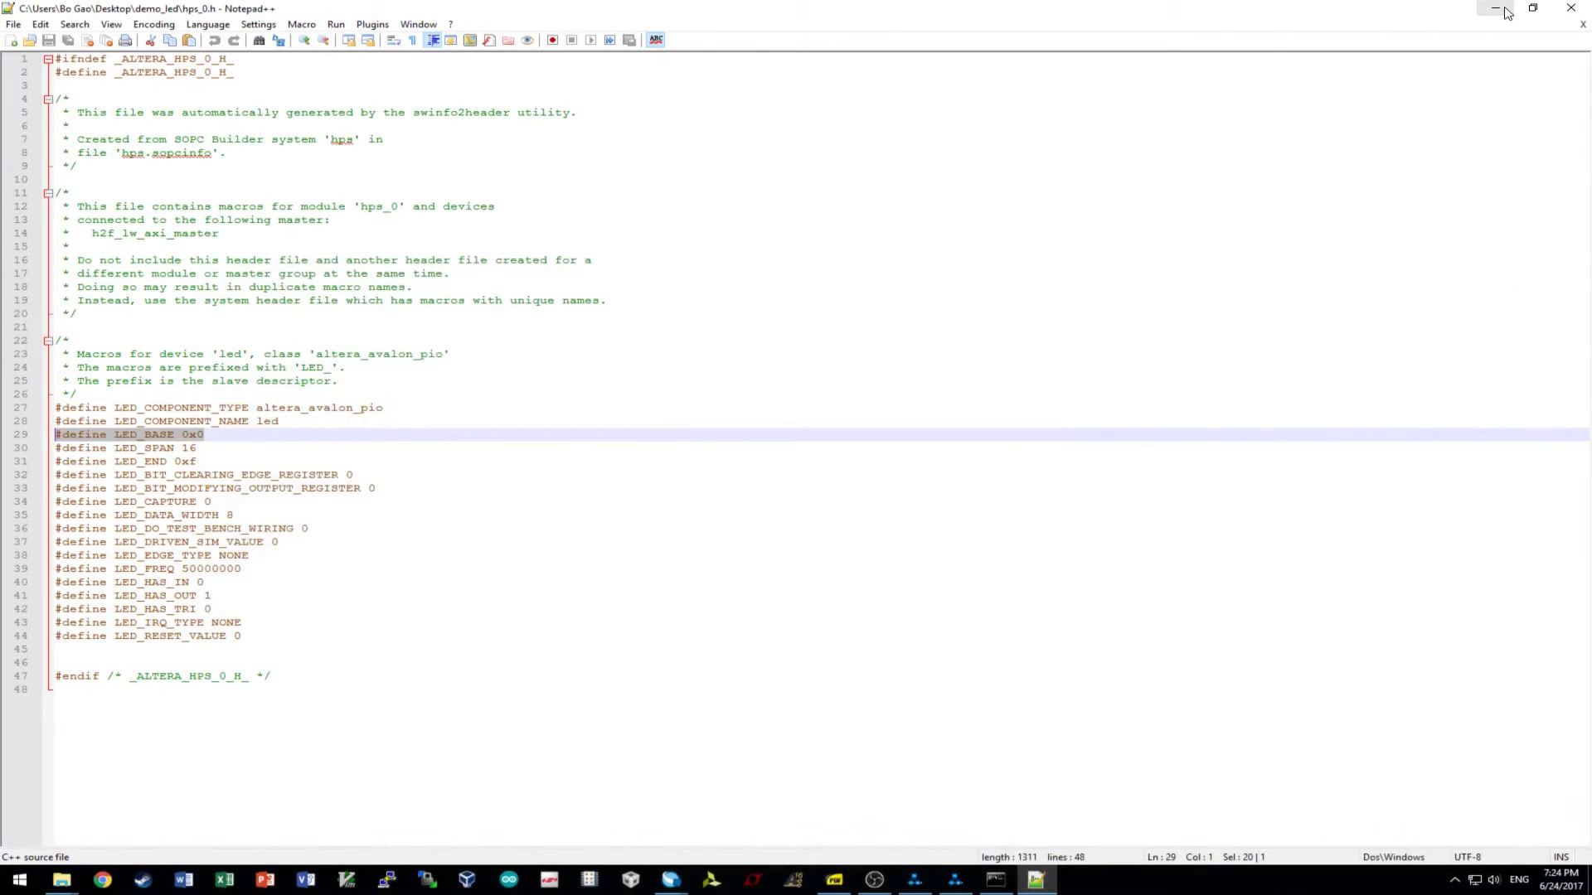
# - Close the hps_0.h editor, minimize terminal, demo_led and Quartus windows, and bring the template folder on screen
pyautogui.click(1572, 8)
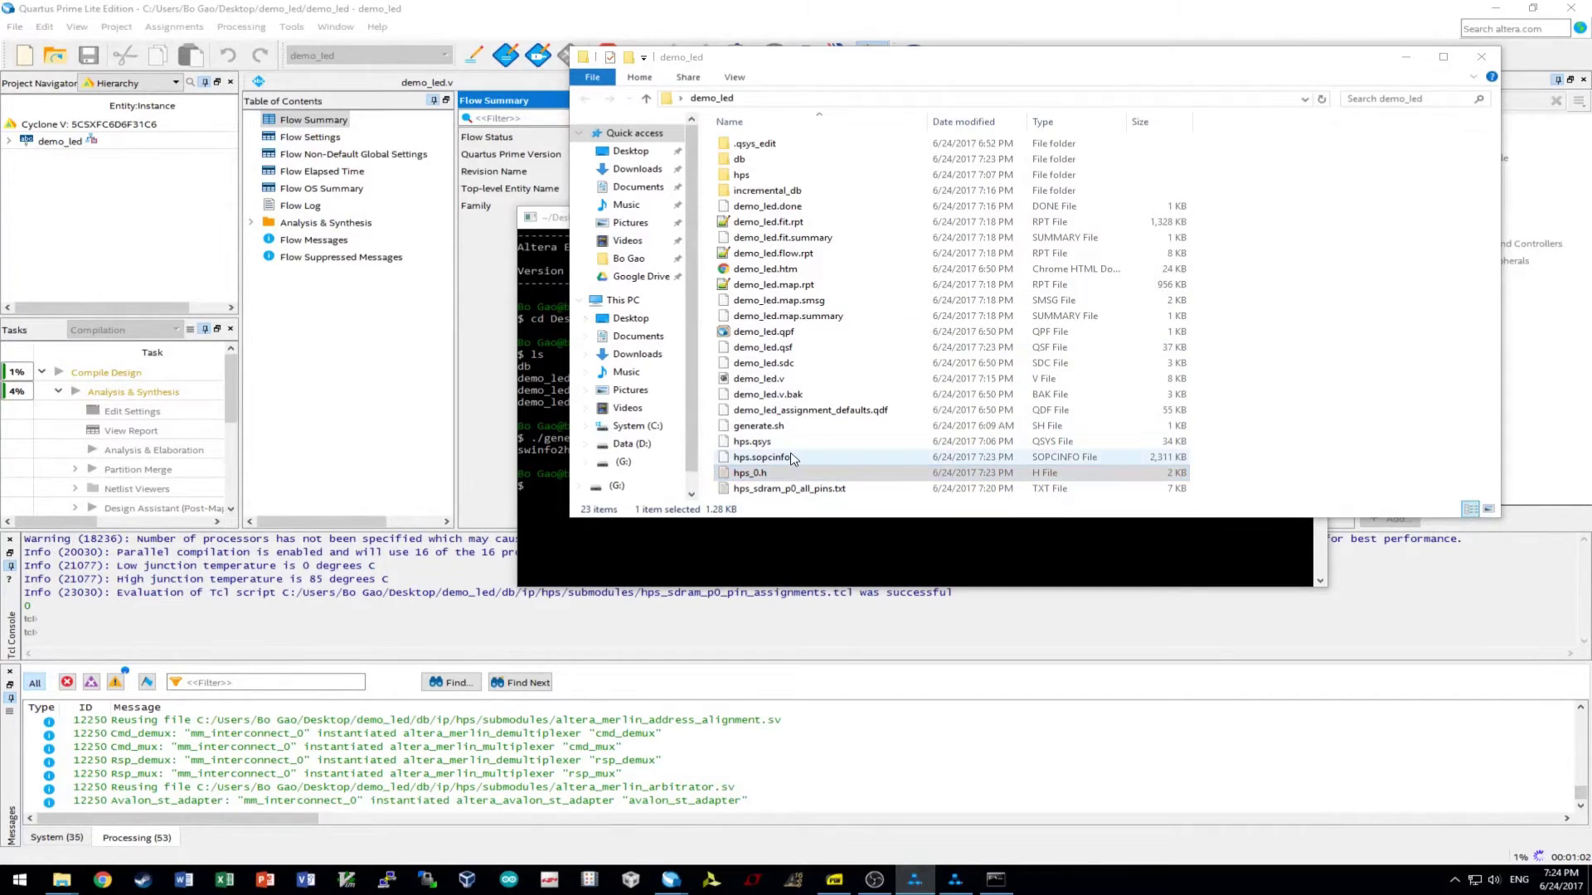
pyautogui.click(768, 473)
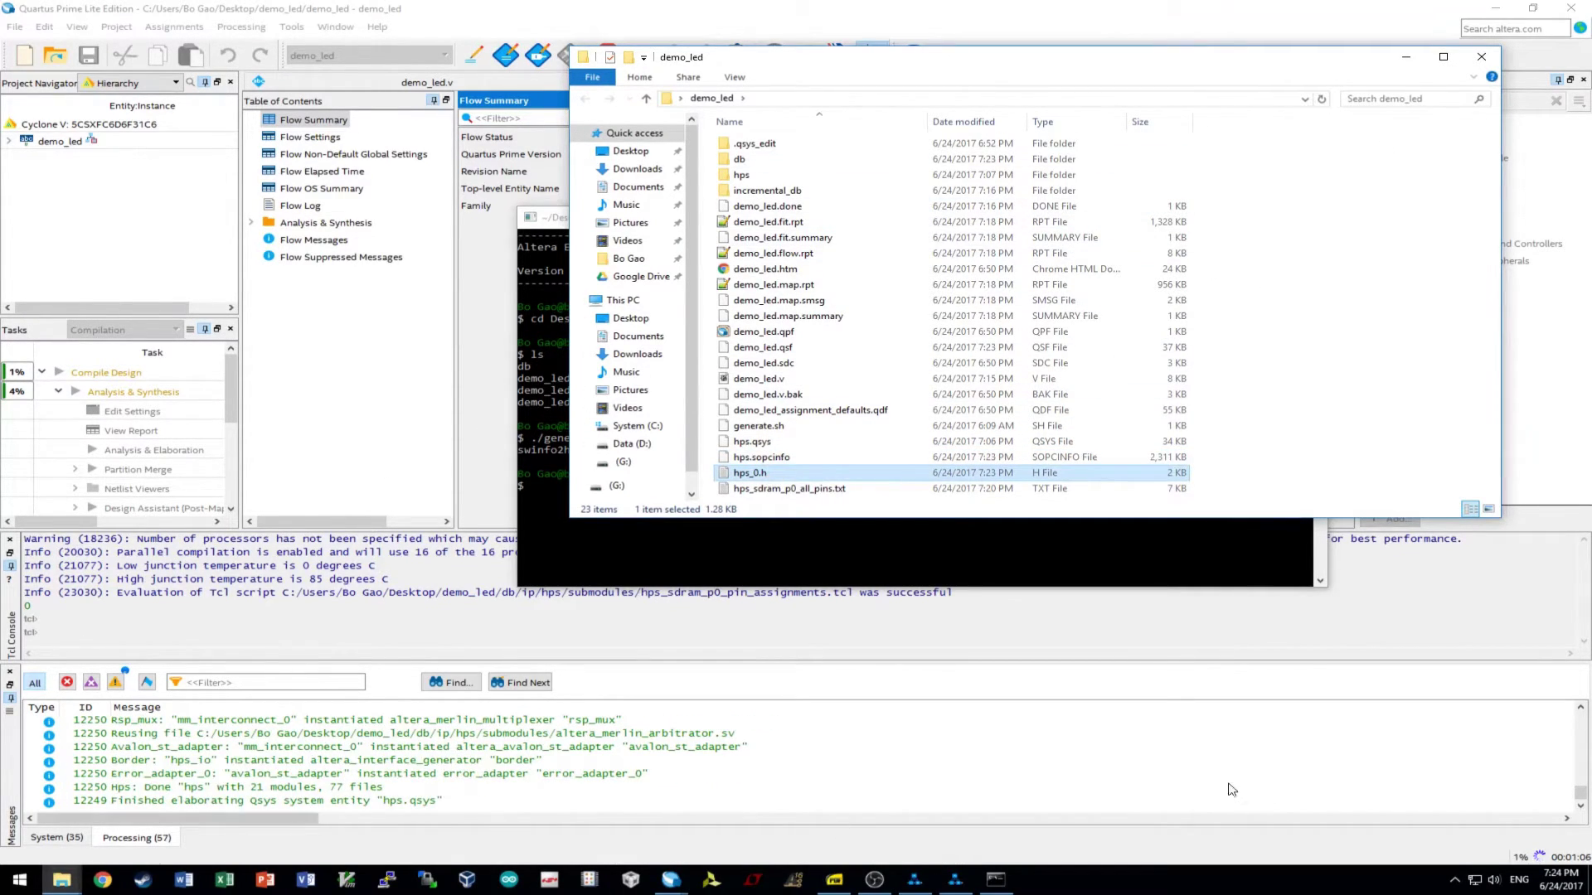
pyautogui.click(815, 564)
pyautogui.click(1232, 218)
pyautogui.click(1405, 56)
pyautogui.click(1497, 15)
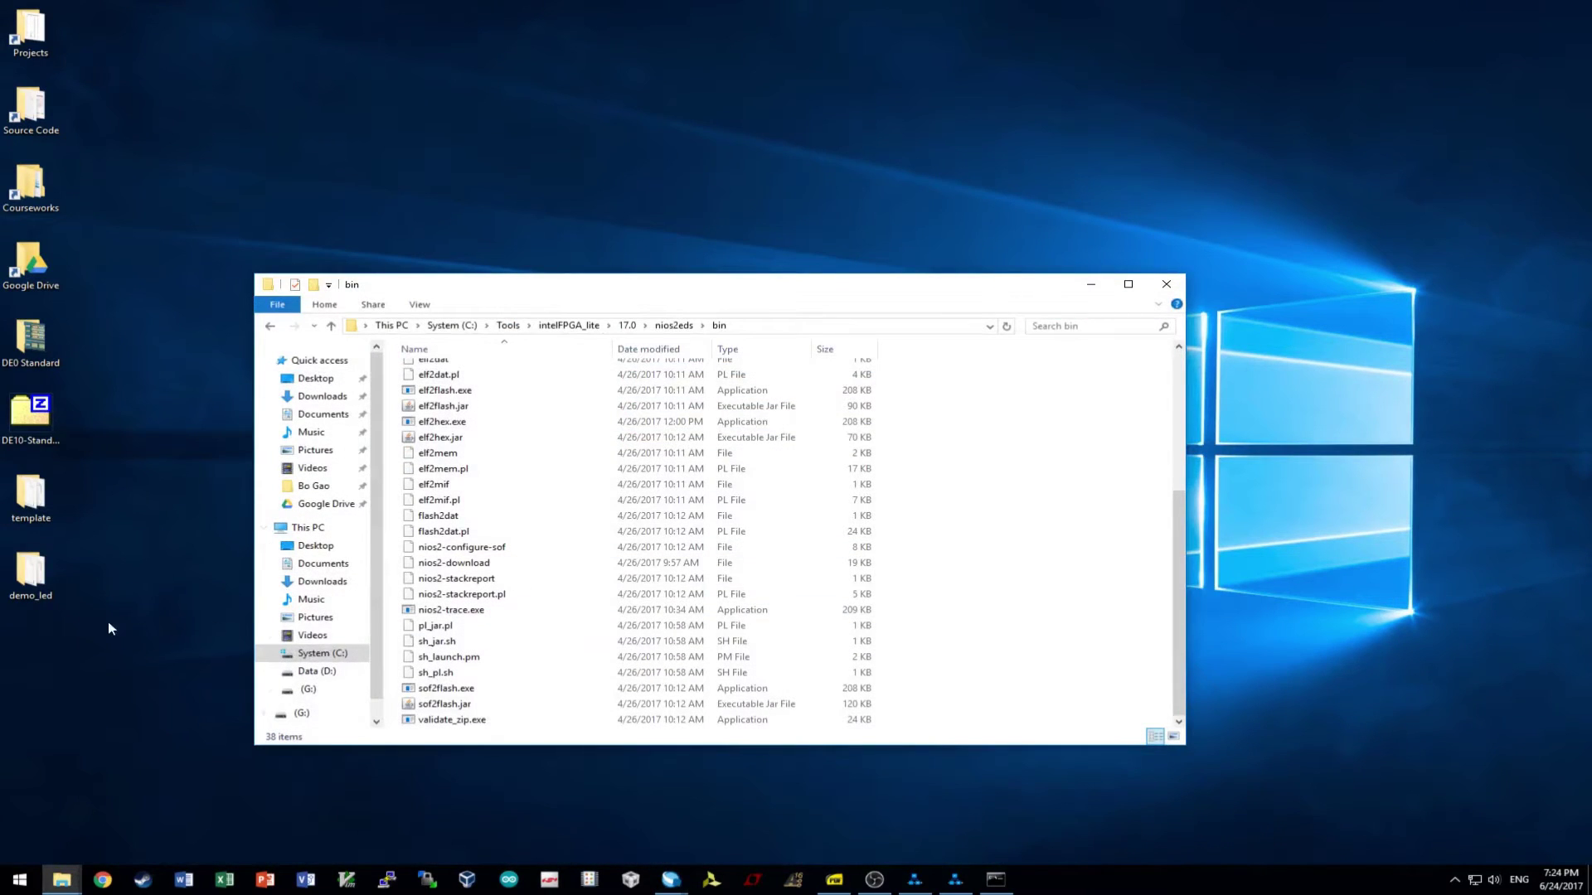
pyautogui.click(62, 878)
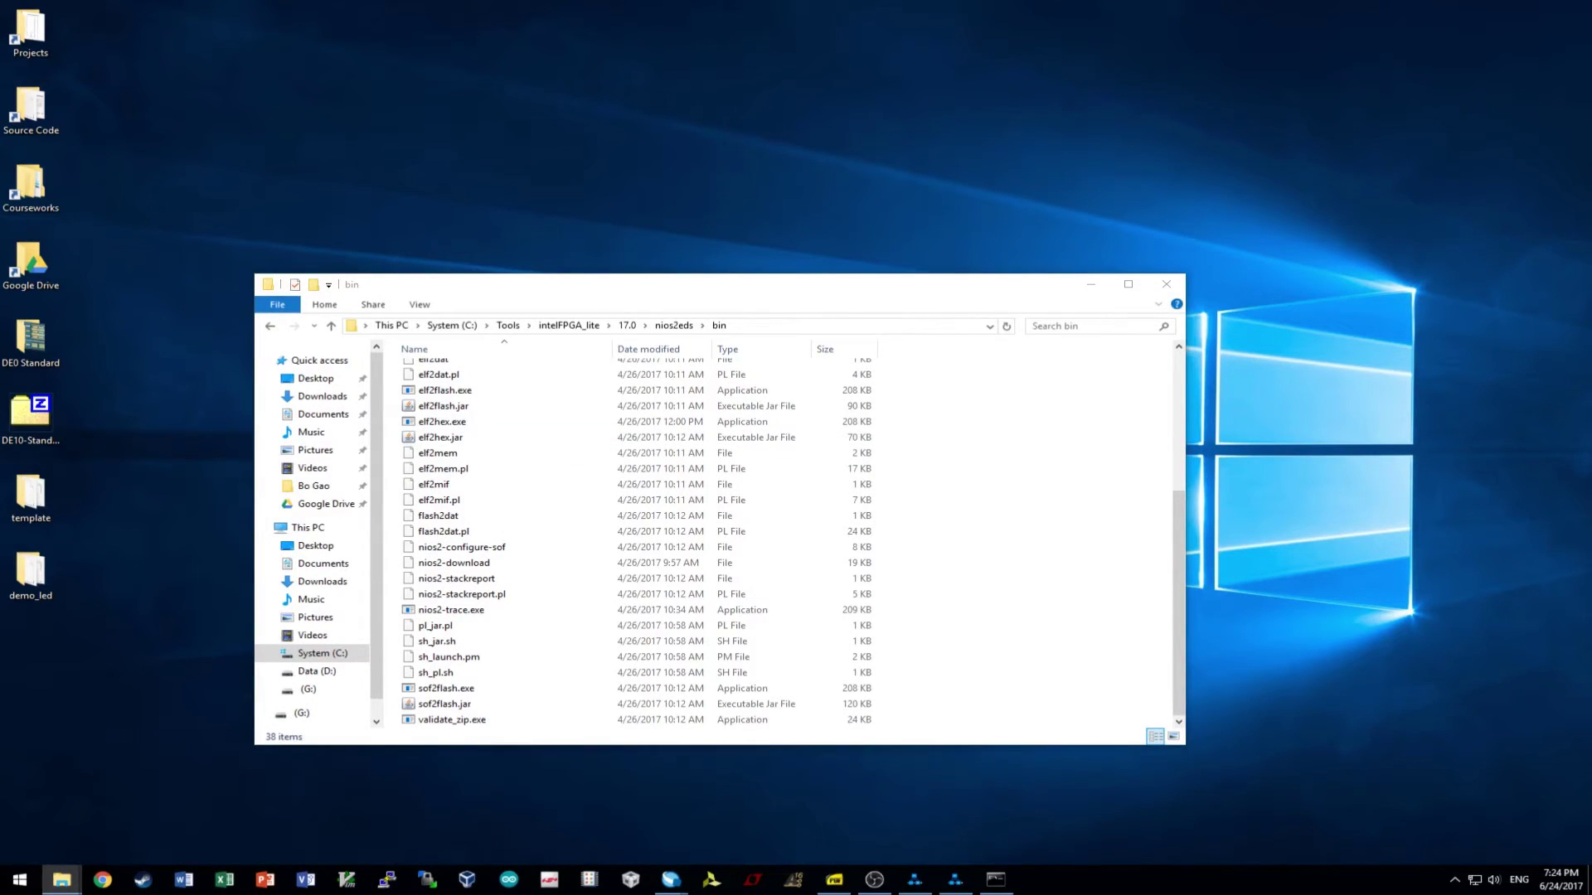
pyautogui.moveTo(1591, 189); pyautogui.dragTo(1205, 107)
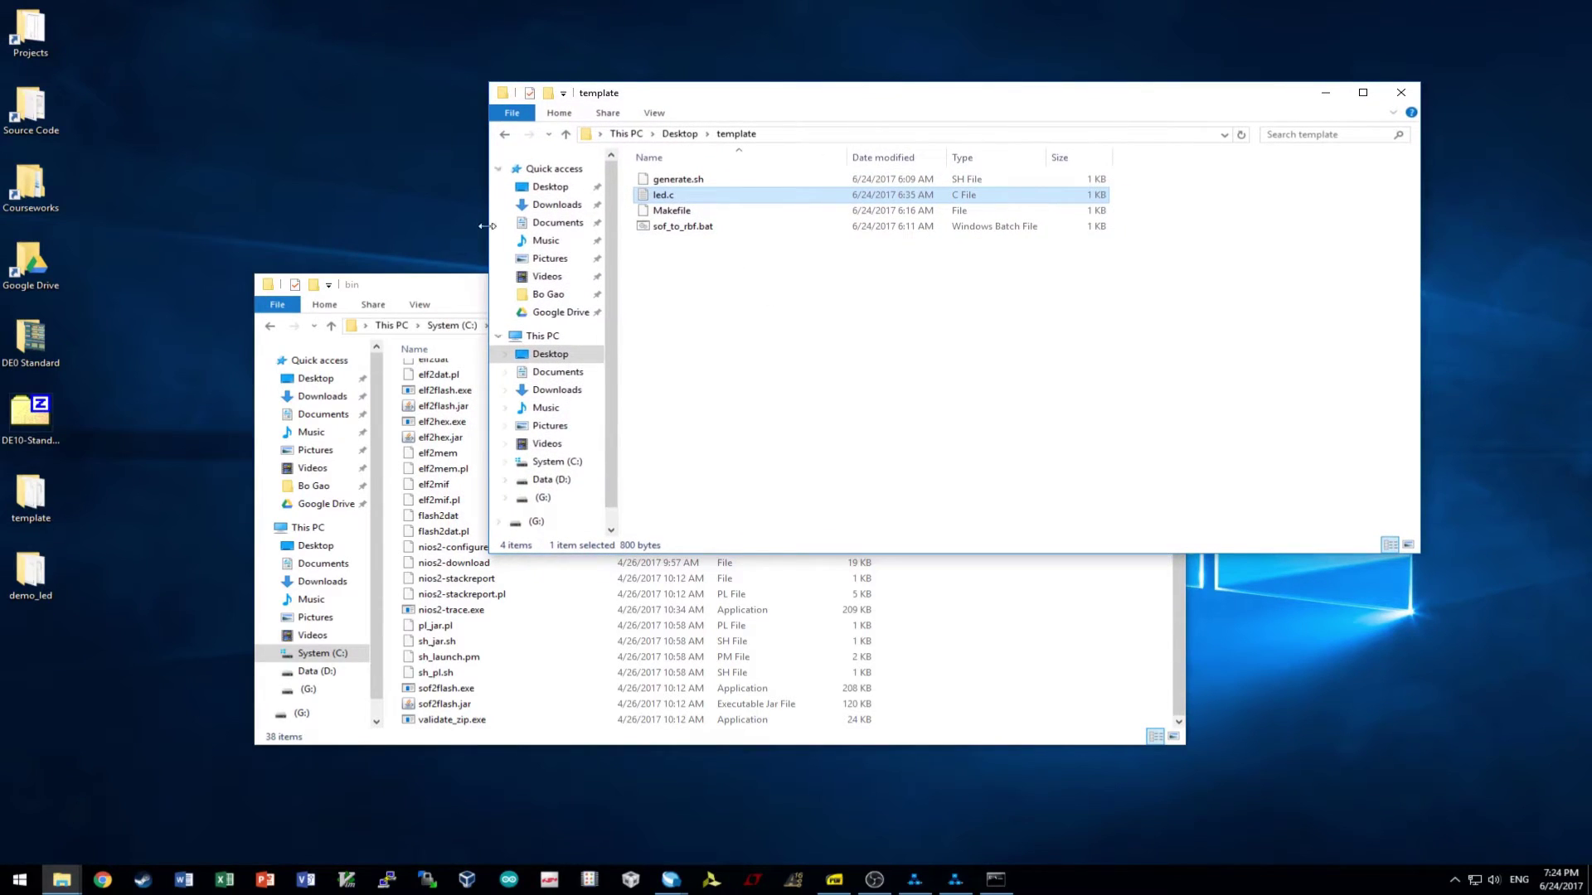
# - Look over the template files generate.sh, sof_to_rbf.bat, Makefile and led.c
pyautogui.click(718, 180)
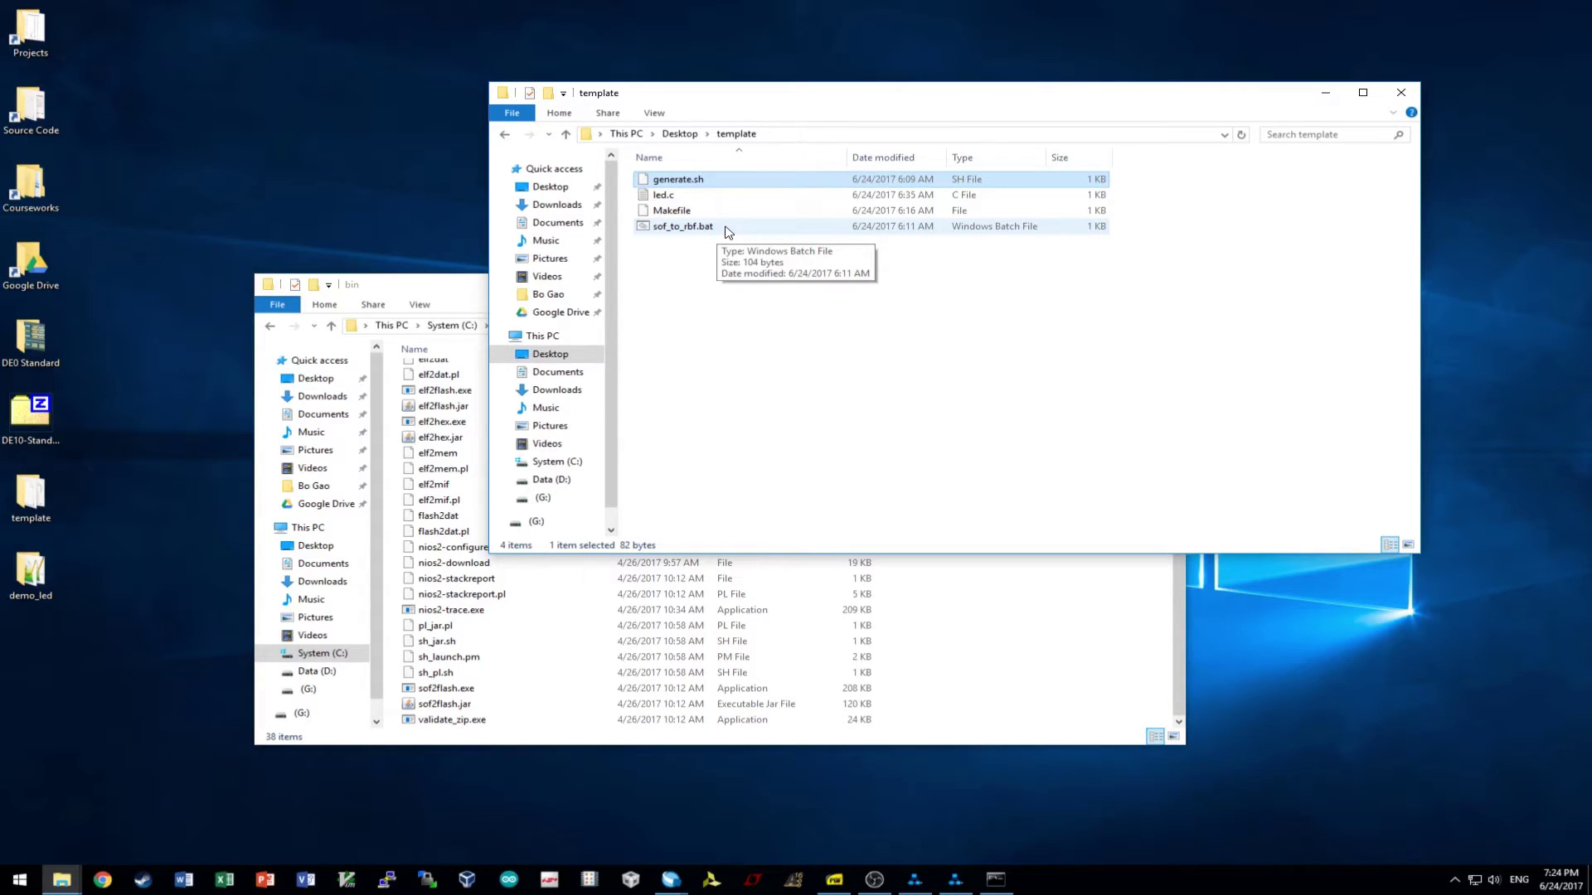
pyautogui.click(727, 227)
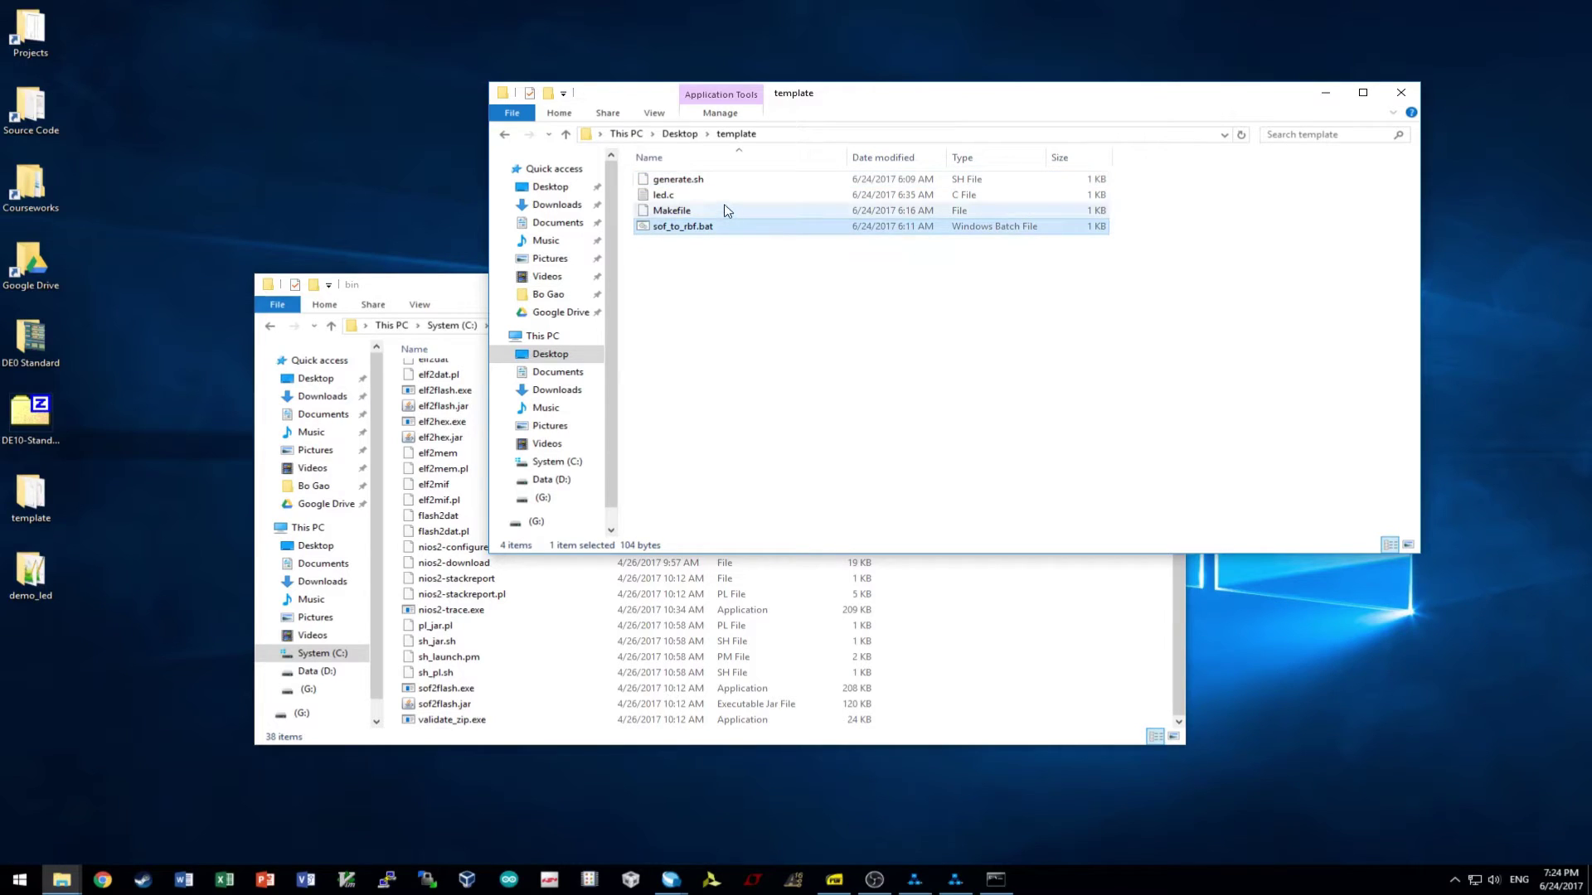
pyautogui.click(720, 210)
pyautogui.click(649, 199)
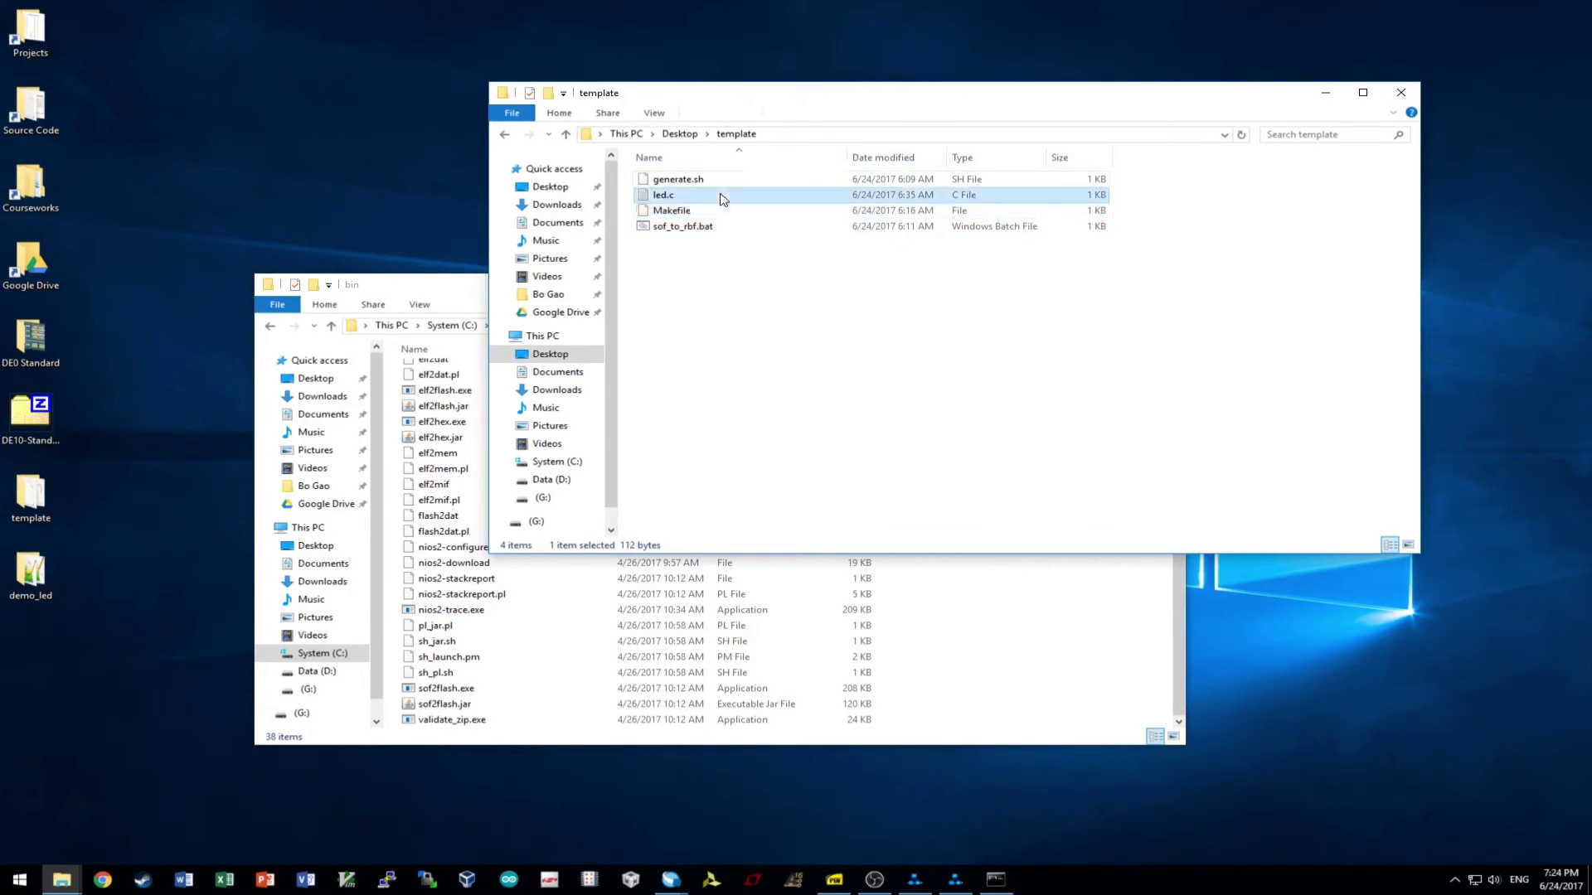
# - Close the nios2eds bin folder and bring the demo_led folder to the front
pyautogui.click(526, 657)
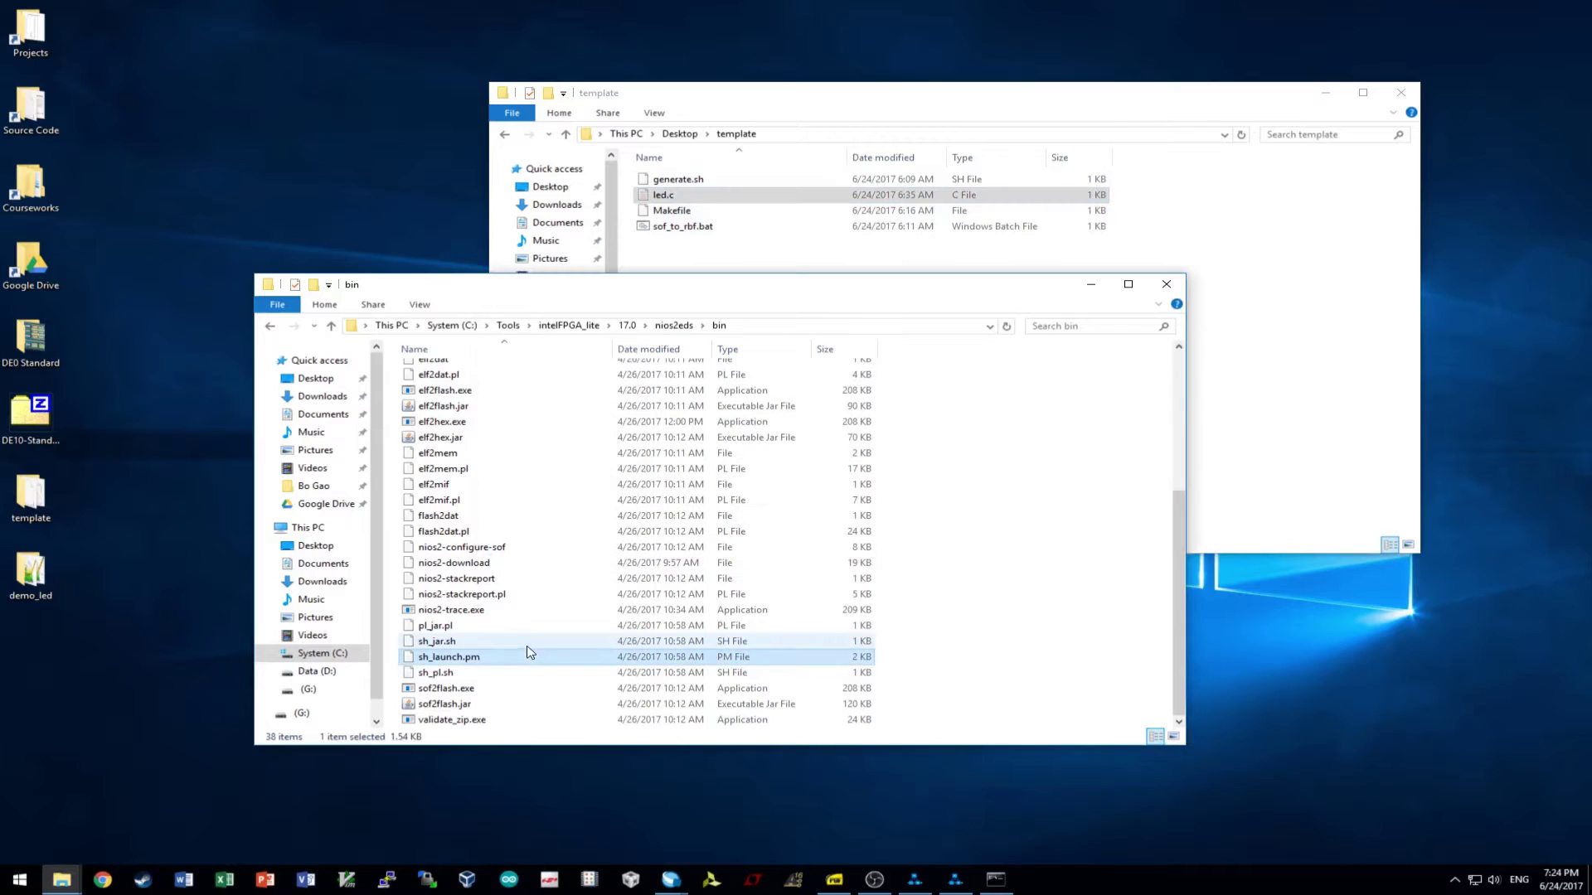
pyautogui.click(1166, 283)
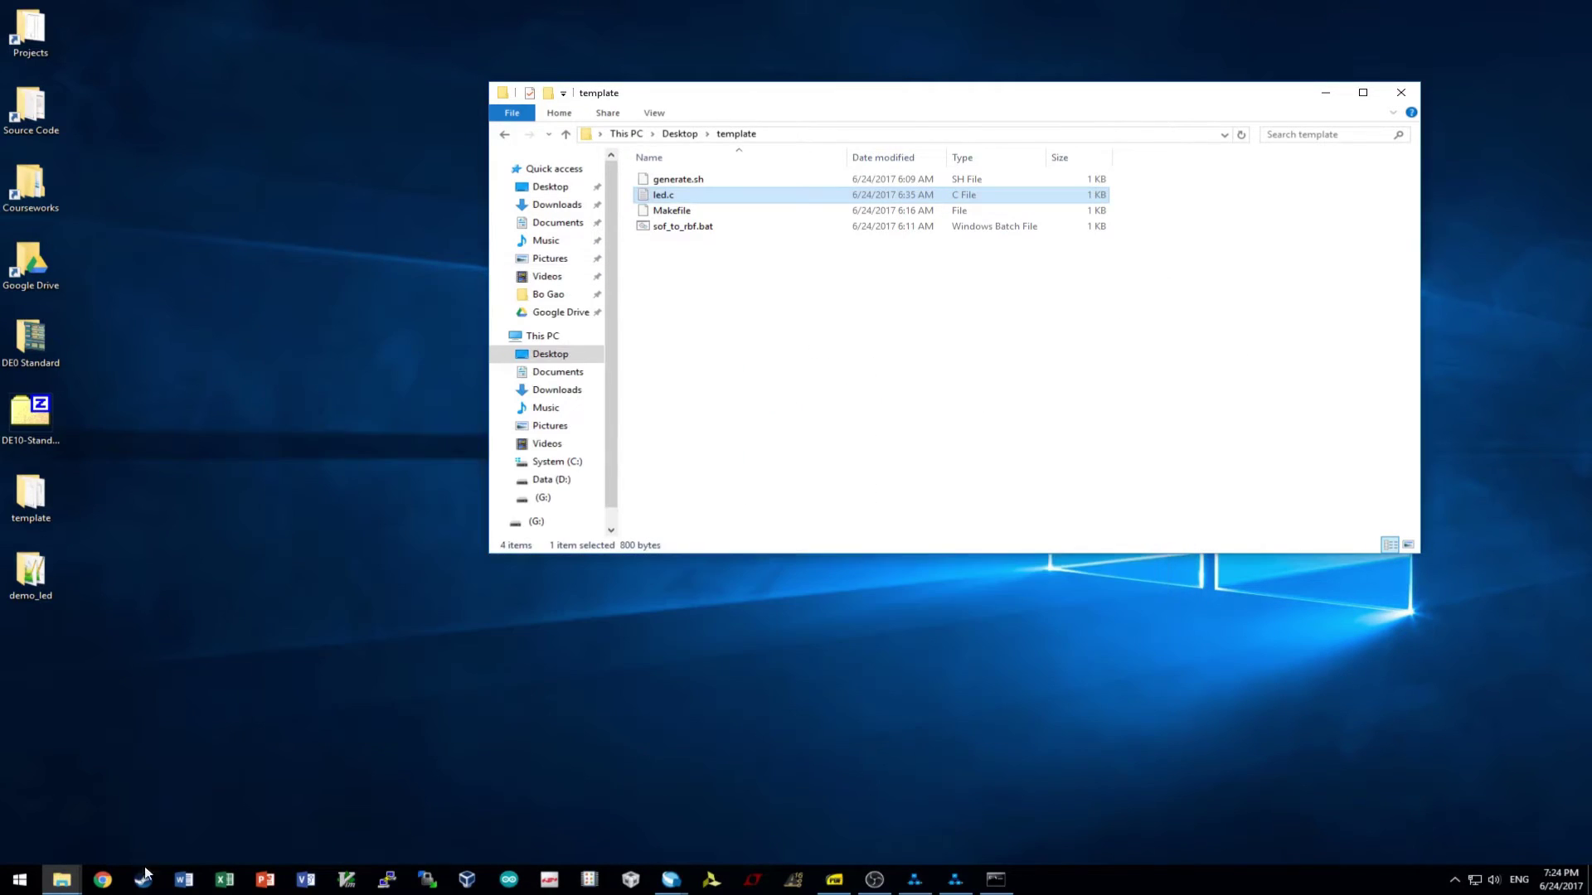
pyautogui.moveTo(71, 885)
pyautogui.click(234, 823)
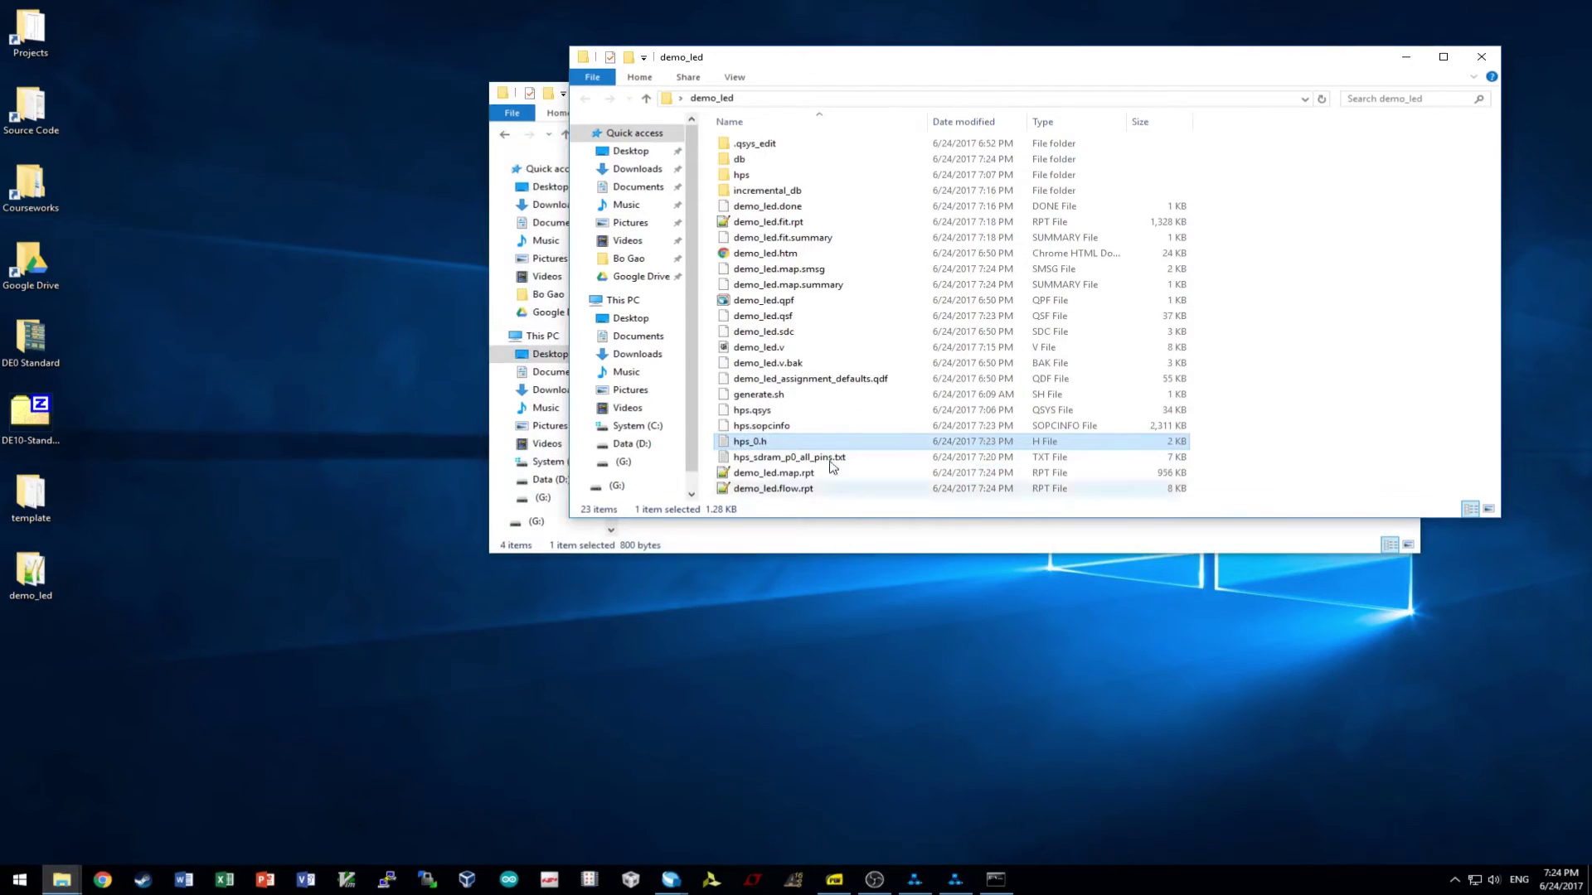
# - Copy led.c and Makefile from the template folder and paste them into demo_led
pyautogui.moveTo(902, 59); pyautogui.dragTo(628, 357)
pyautogui.click(678, 199)
pyautogui.moveTo(1142, 191); pyautogui.dragTo(1070, 216)
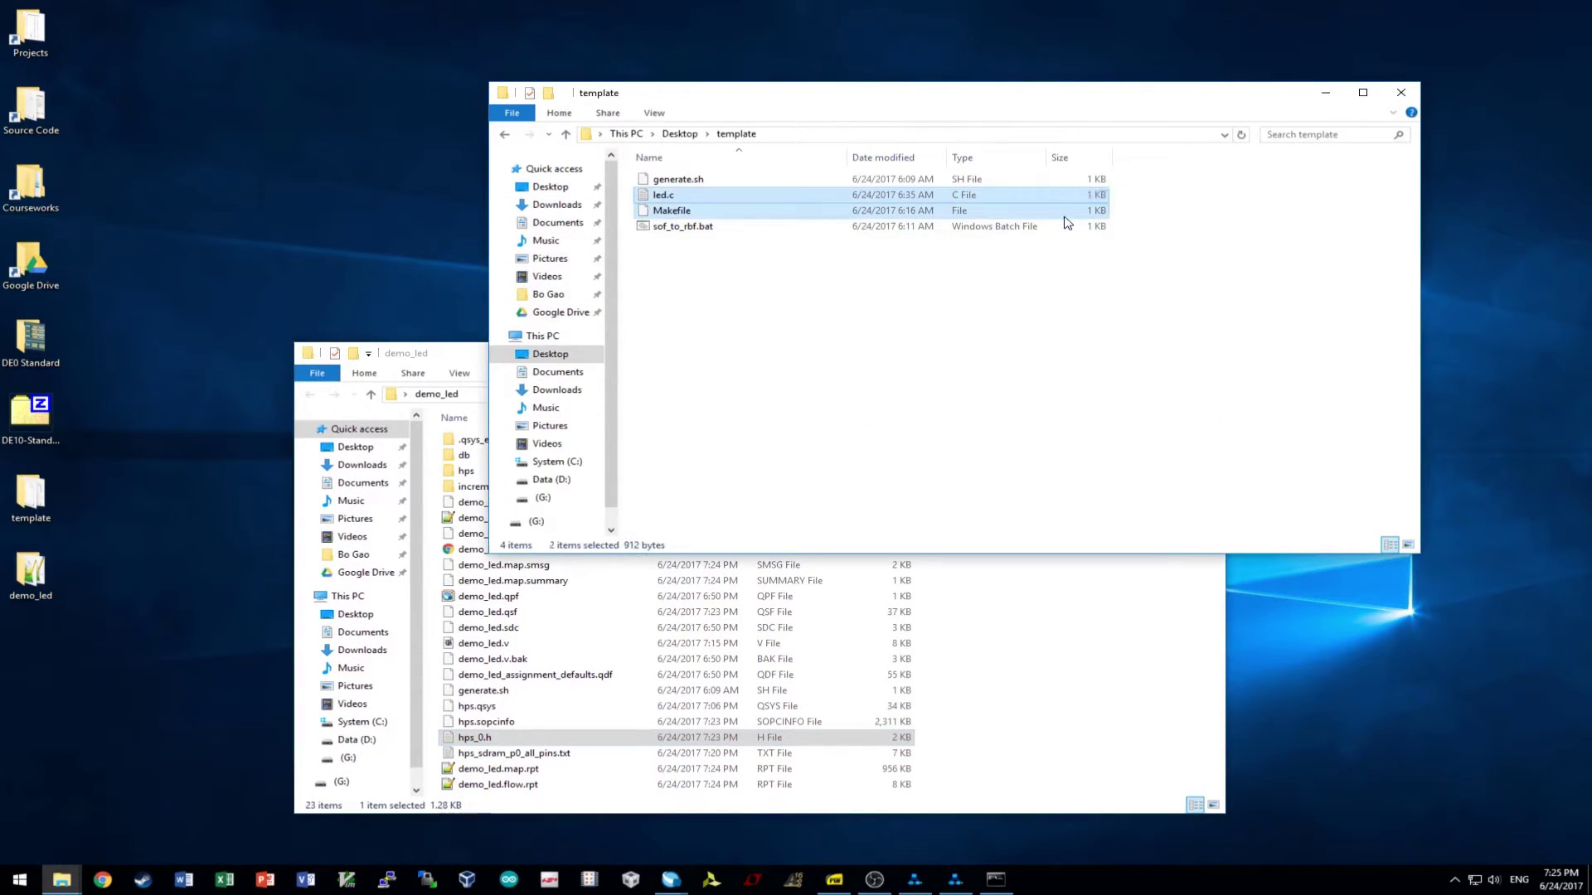
pyautogui.hotkey('ctrl', 'c')
pyautogui.click(1081, 705)
pyautogui.hotkey('ctrl', 'v')
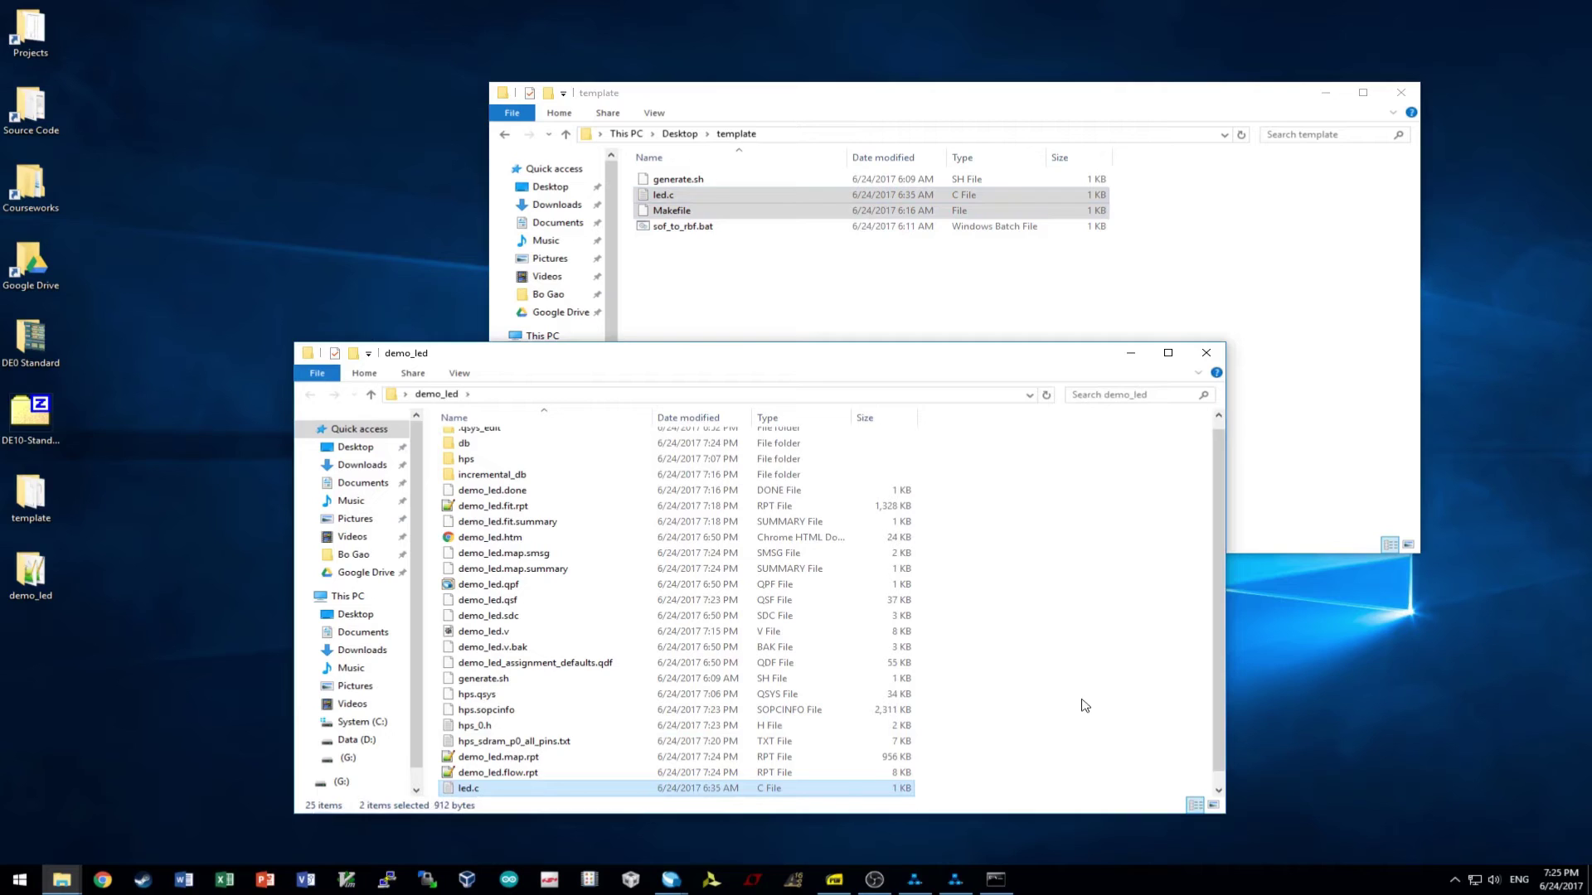
pyautogui.rightClick(507, 788)
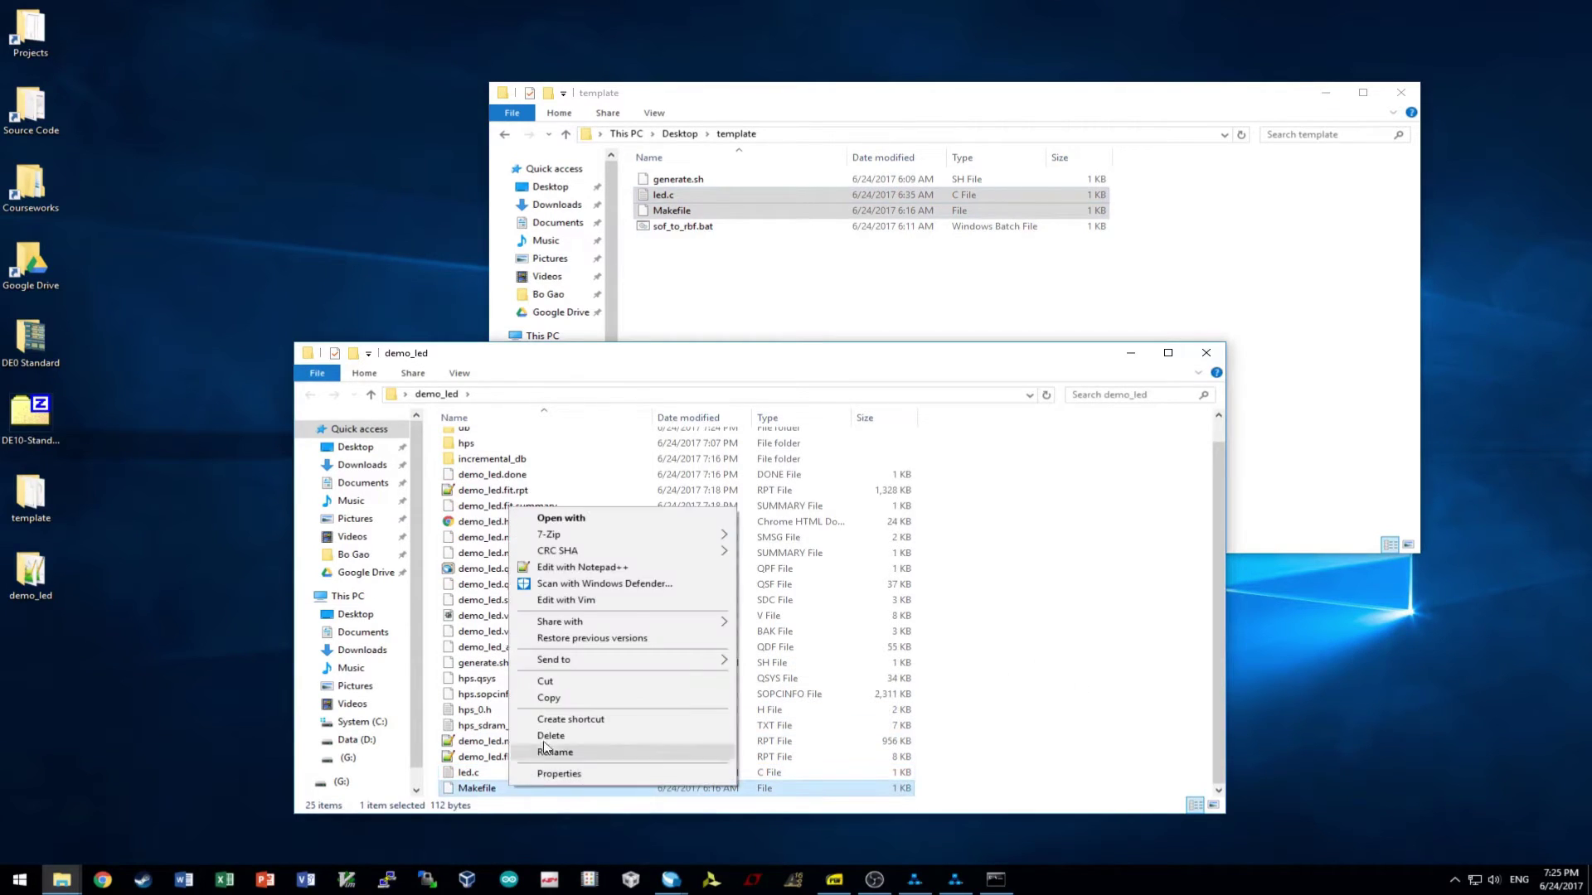
# - Open the copied Makefile and review the gcc line's -Dsoc_cv_av and -O2 flags and strip rule
pyautogui.click(603, 575)
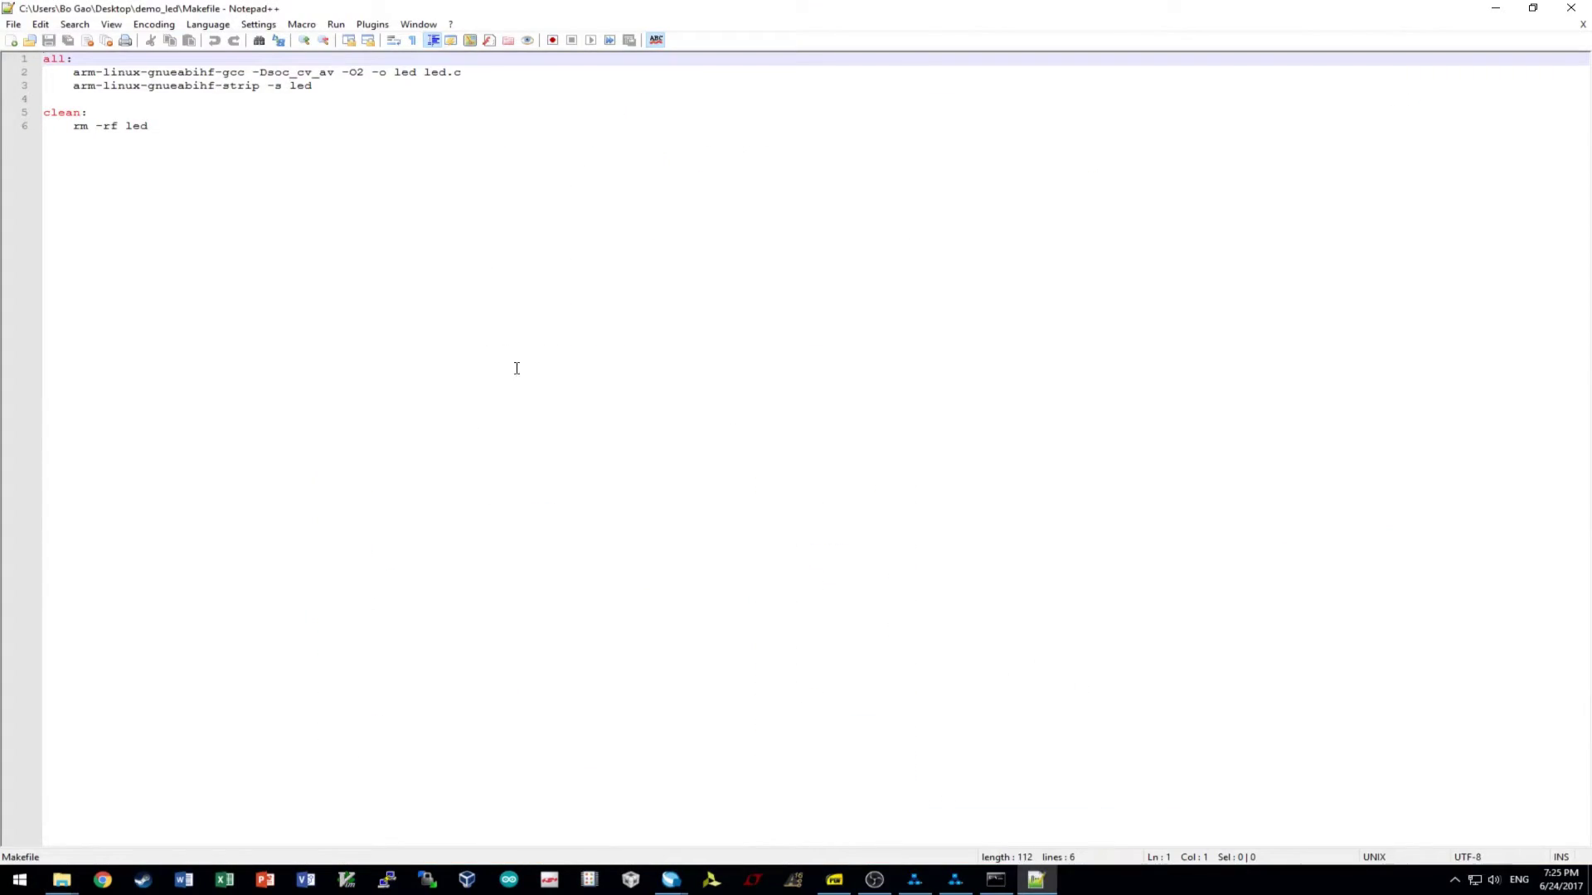
pyautogui.moveTo(74, 72); pyautogui.dragTo(348, 72)
pyautogui.click(237, 73)
pyautogui.click(301, 72)
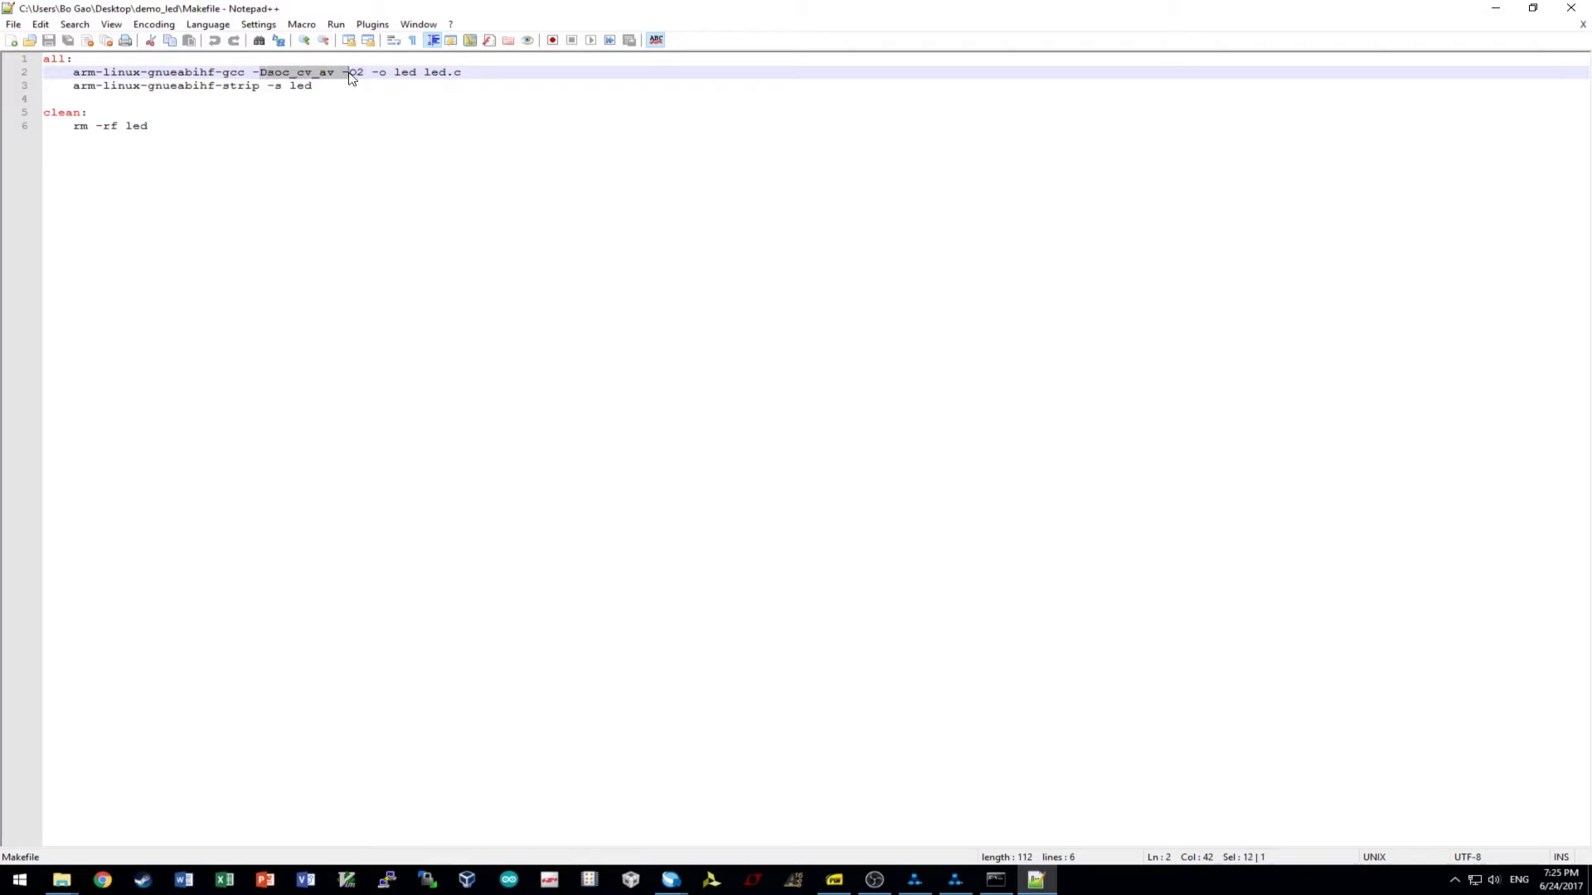
pyautogui.click(370, 77)
pyautogui.moveTo(313, 85); pyautogui.dragTo(43, 86)
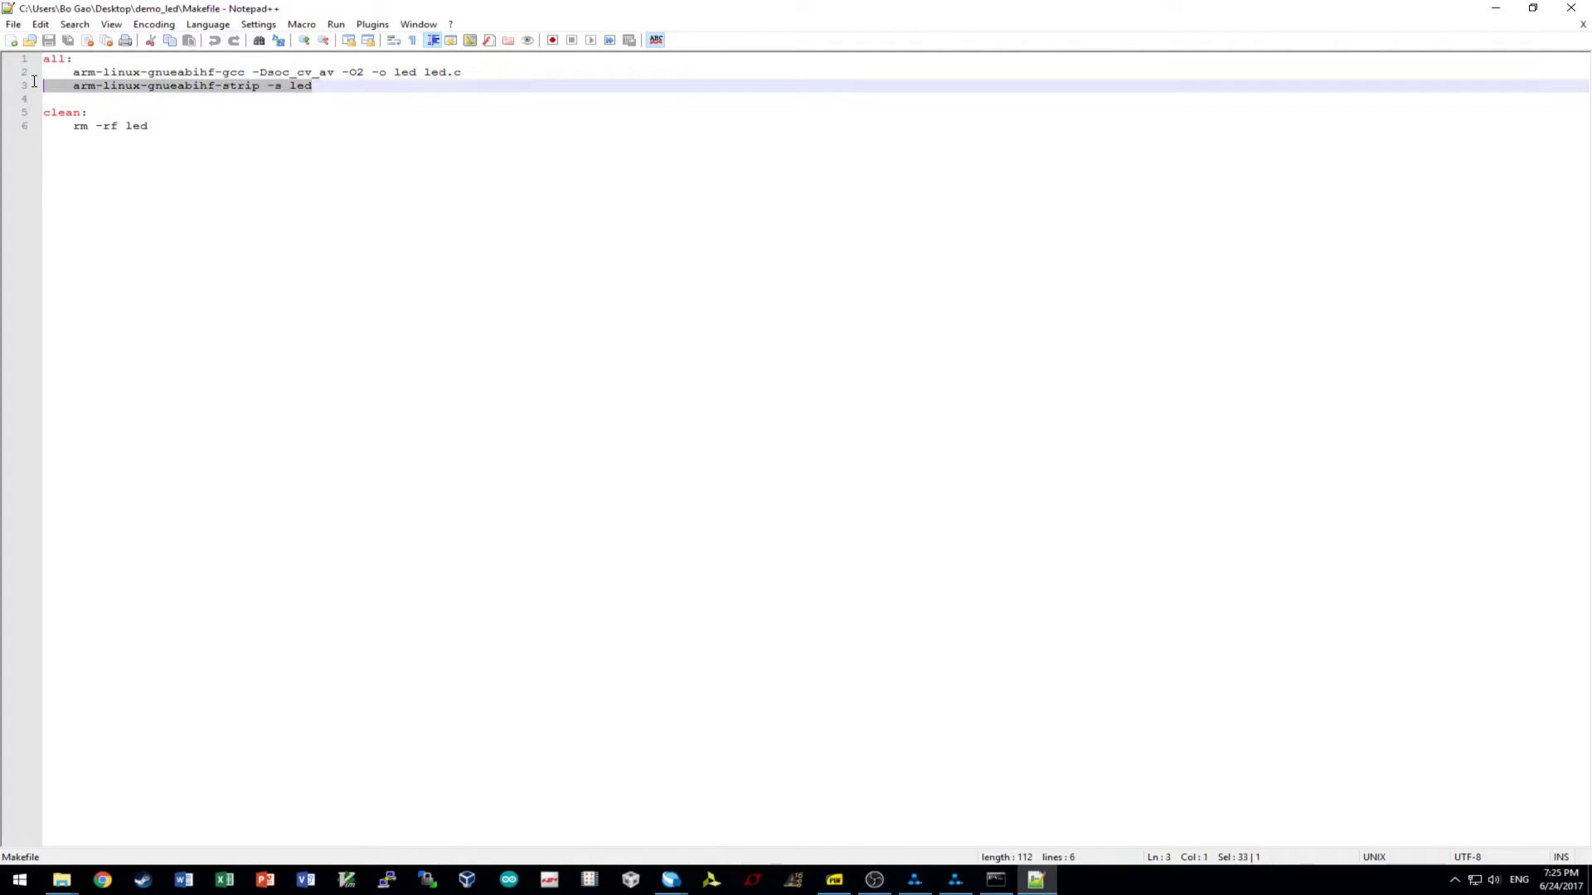
pyautogui.click(302, 142)
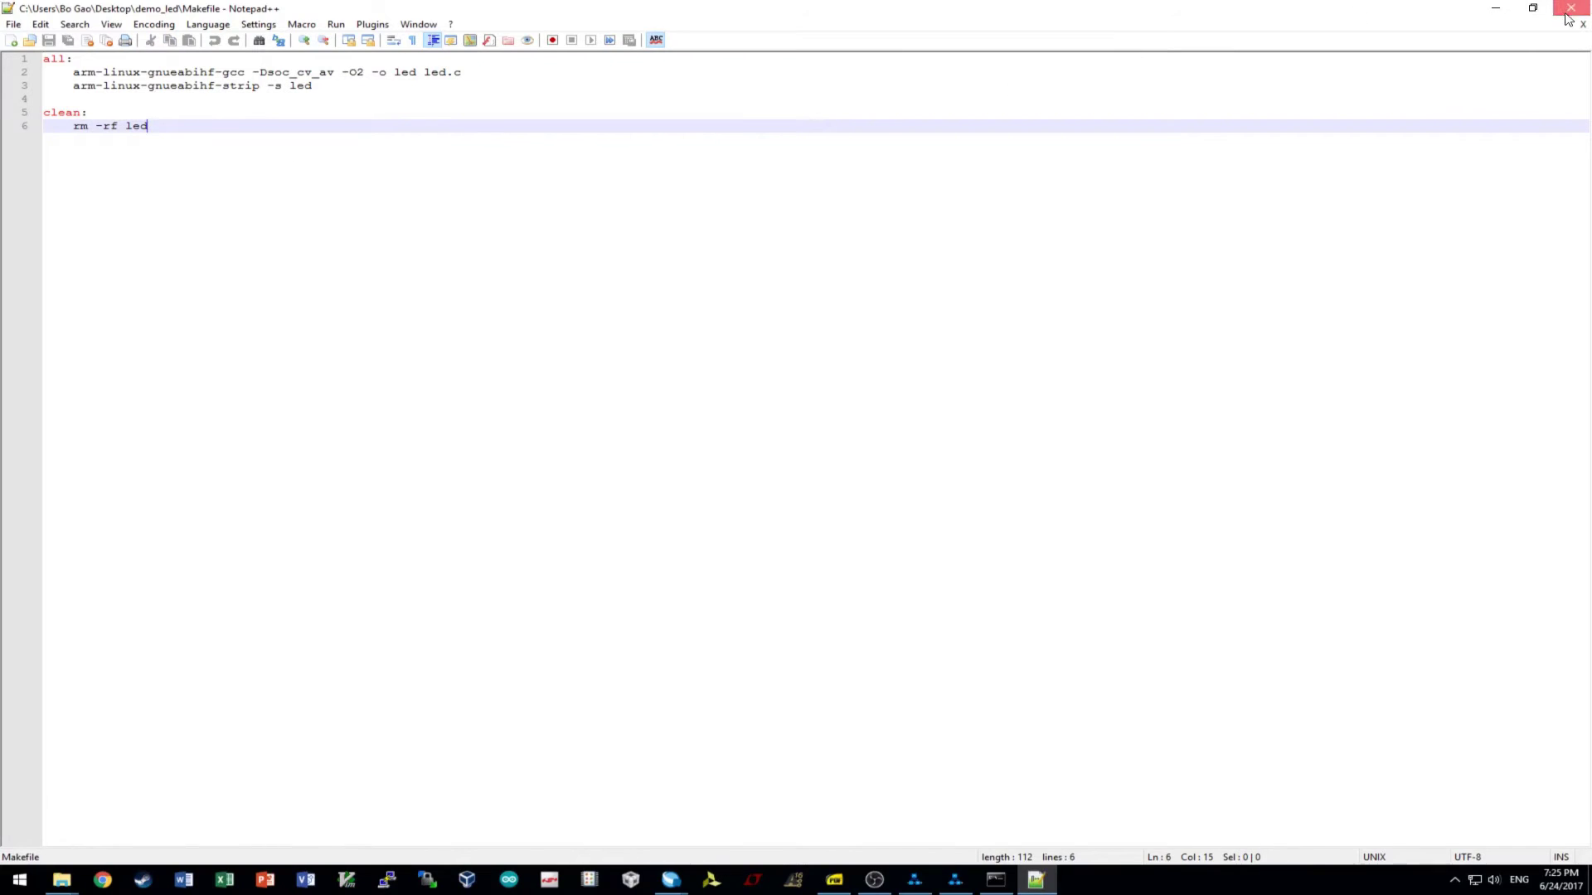
pyautogui.click(1571, 8)
pyautogui.click(1046, 518)
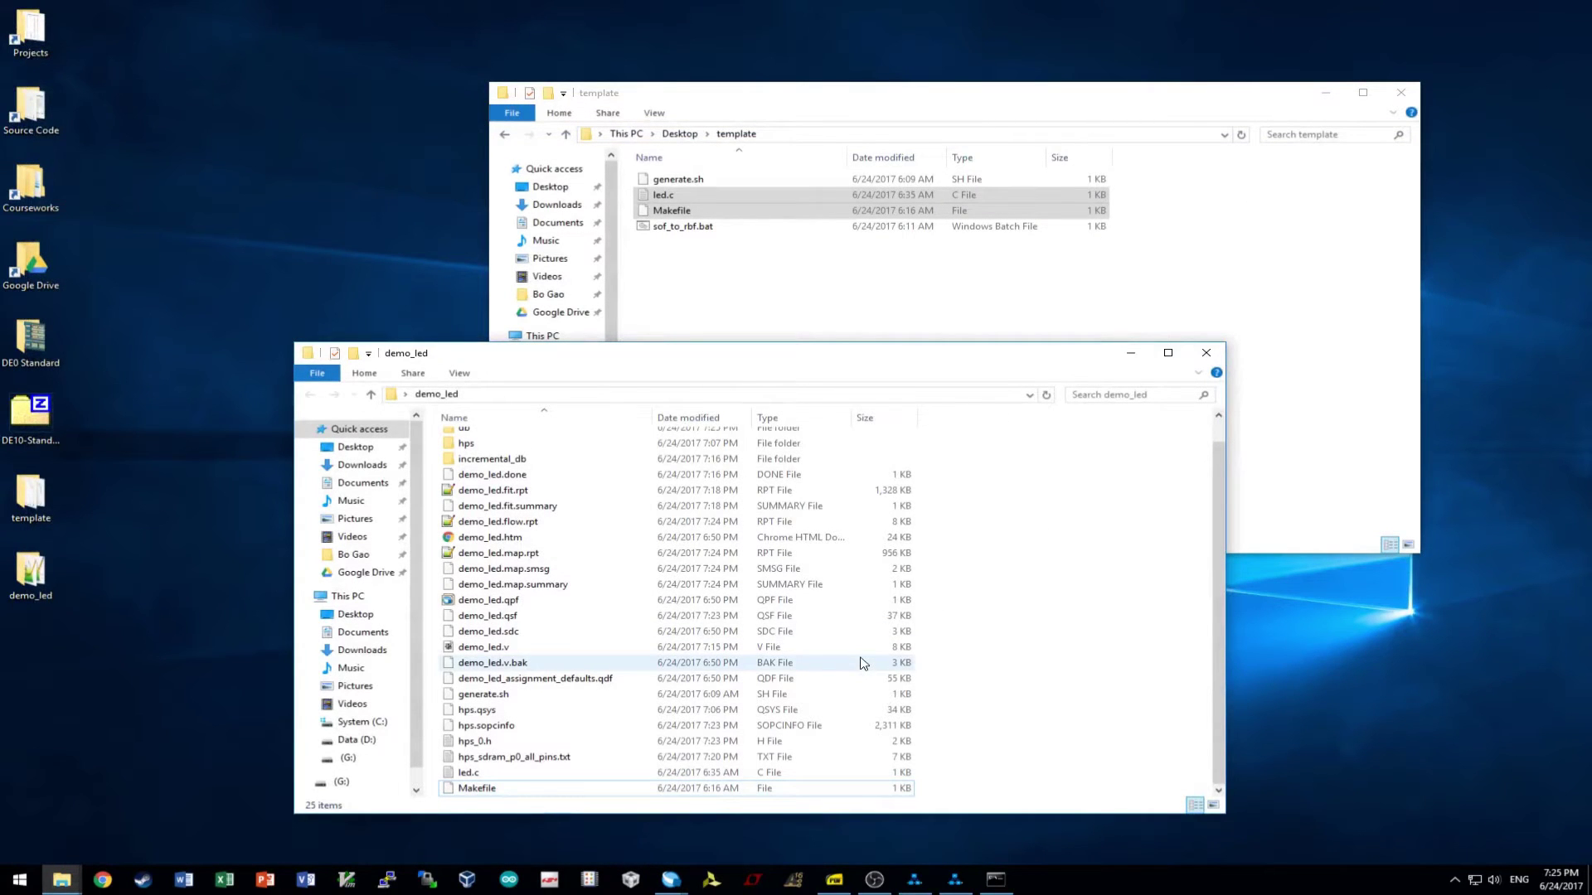
# - Reopen the Makefile, recheck the -Dsoc_cv_av flag on the gcc line, then close it
pyautogui.rightClick(502, 789)
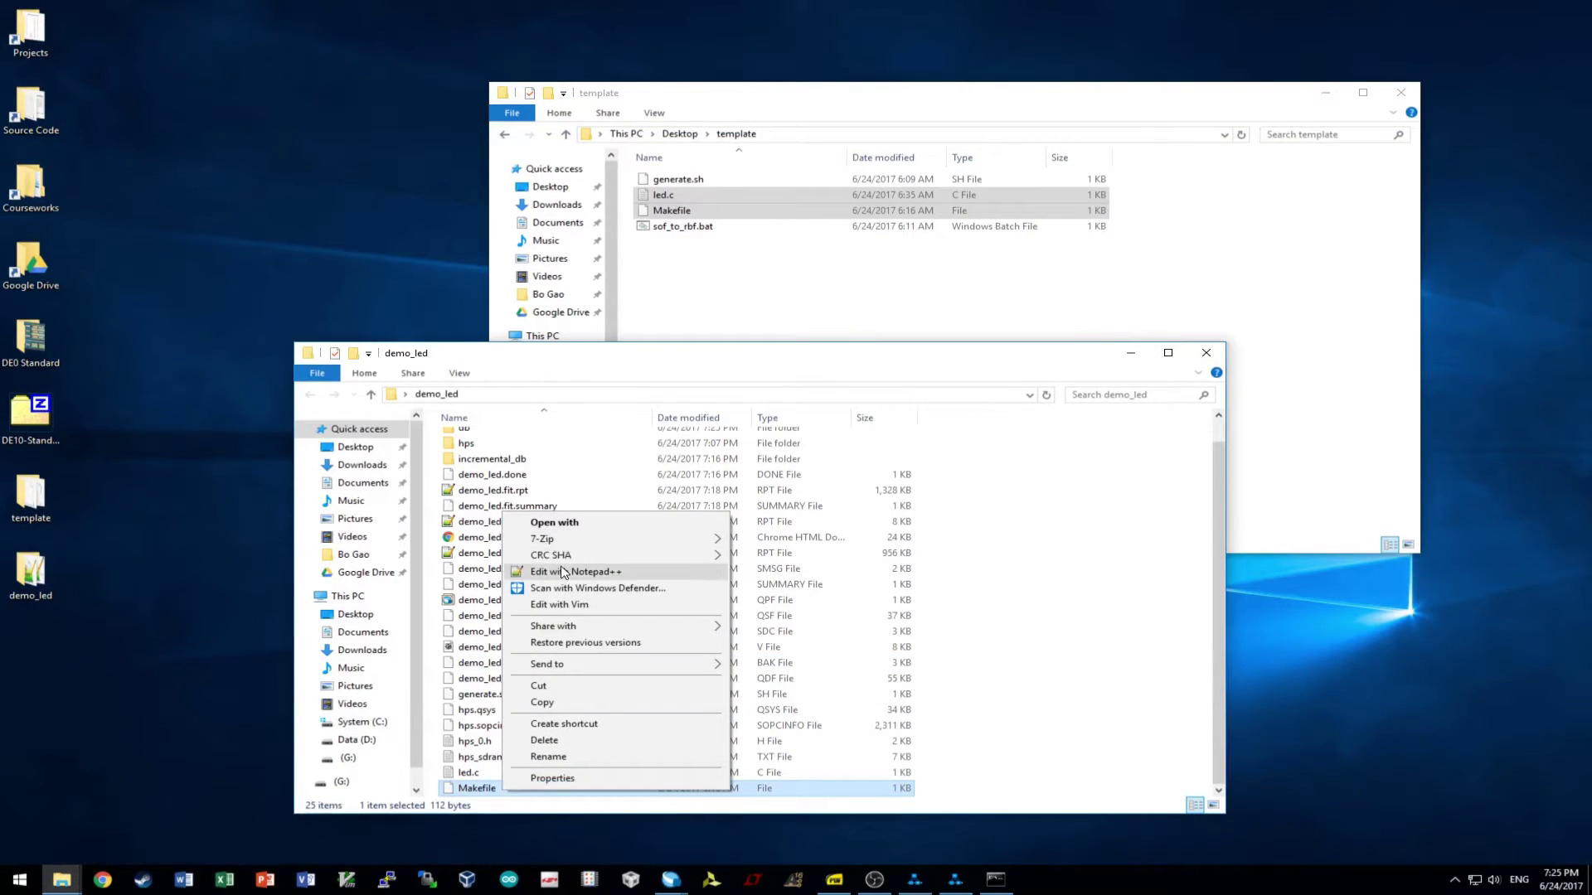
pyautogui.click(563, 573)
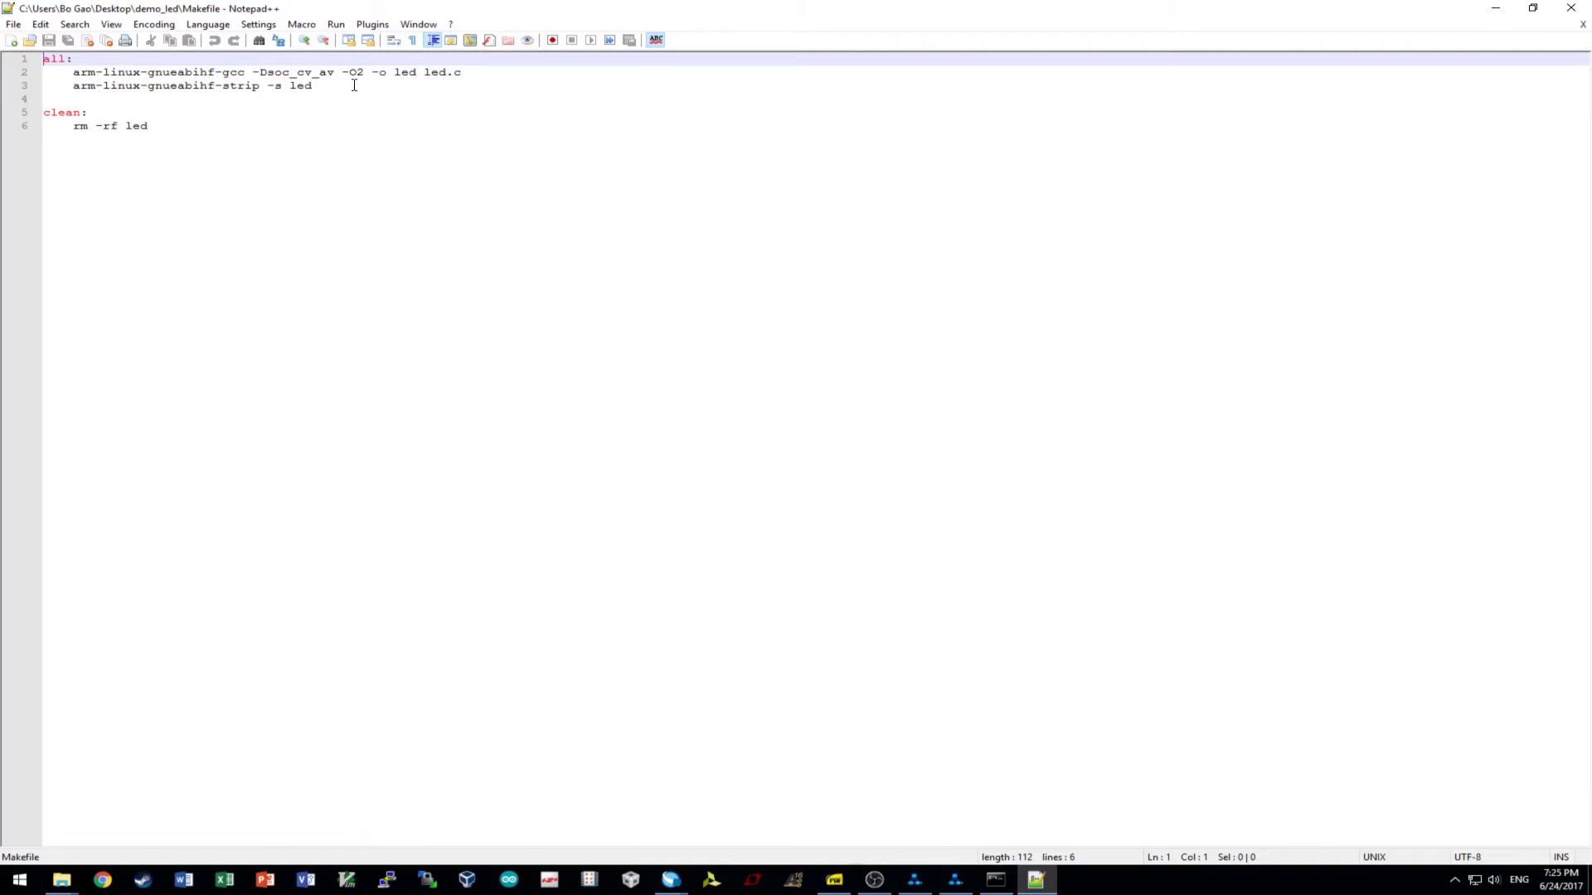
pyautogui.click(253, 72)
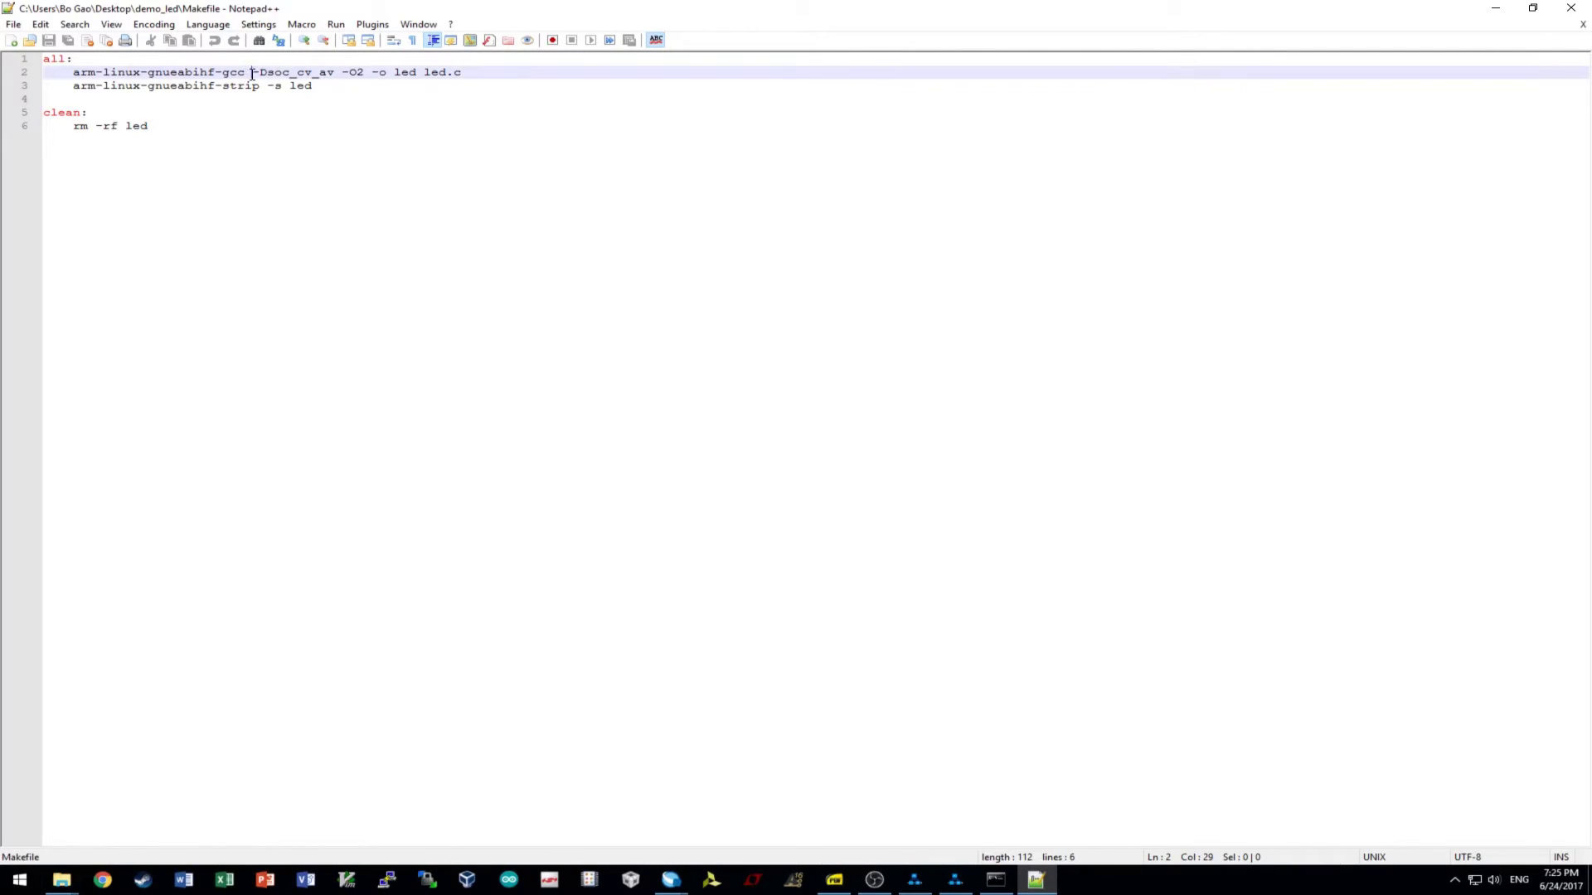
pyautogui.click(1571, 7)
pyautogui.click(1025, 543)
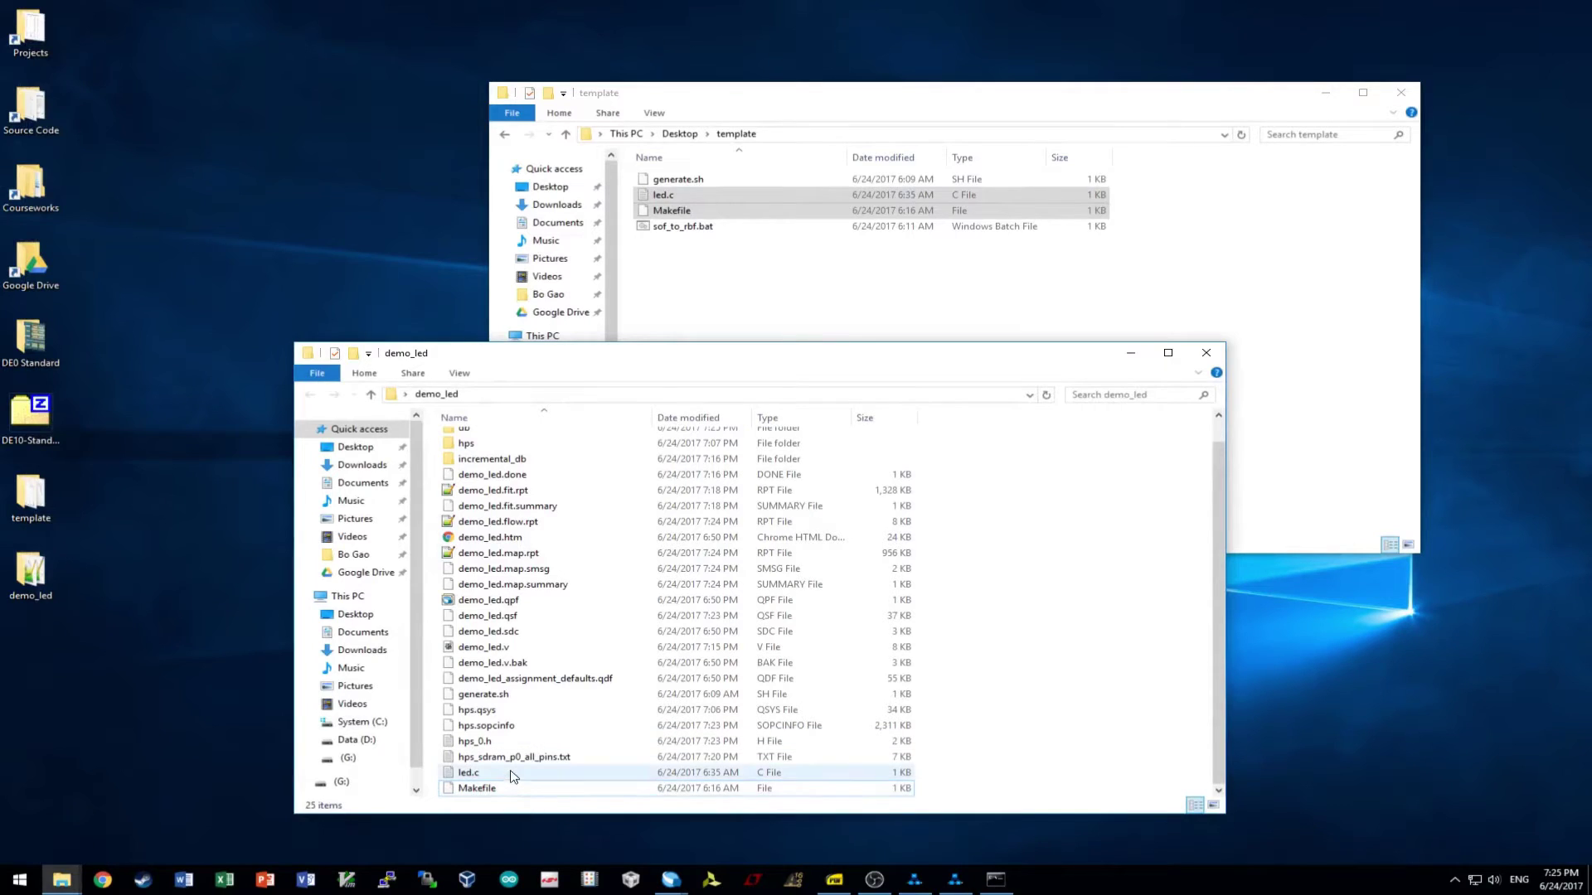
pyautogui.moveTo(671, 882)
pyautogui.click(618, 829)
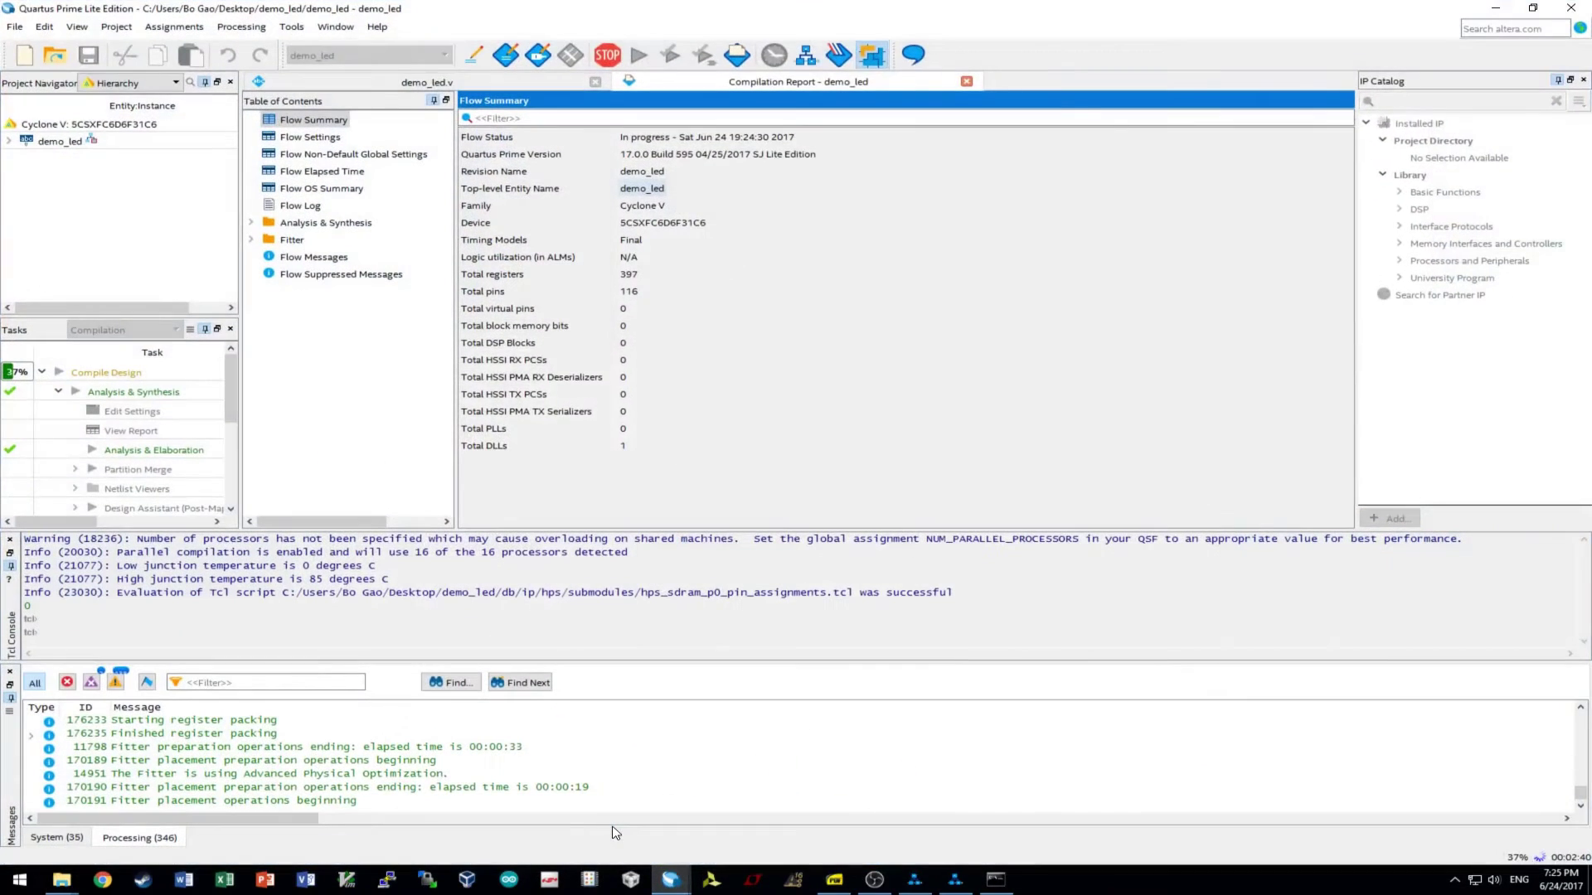
pyautogui.click(1495, 7)
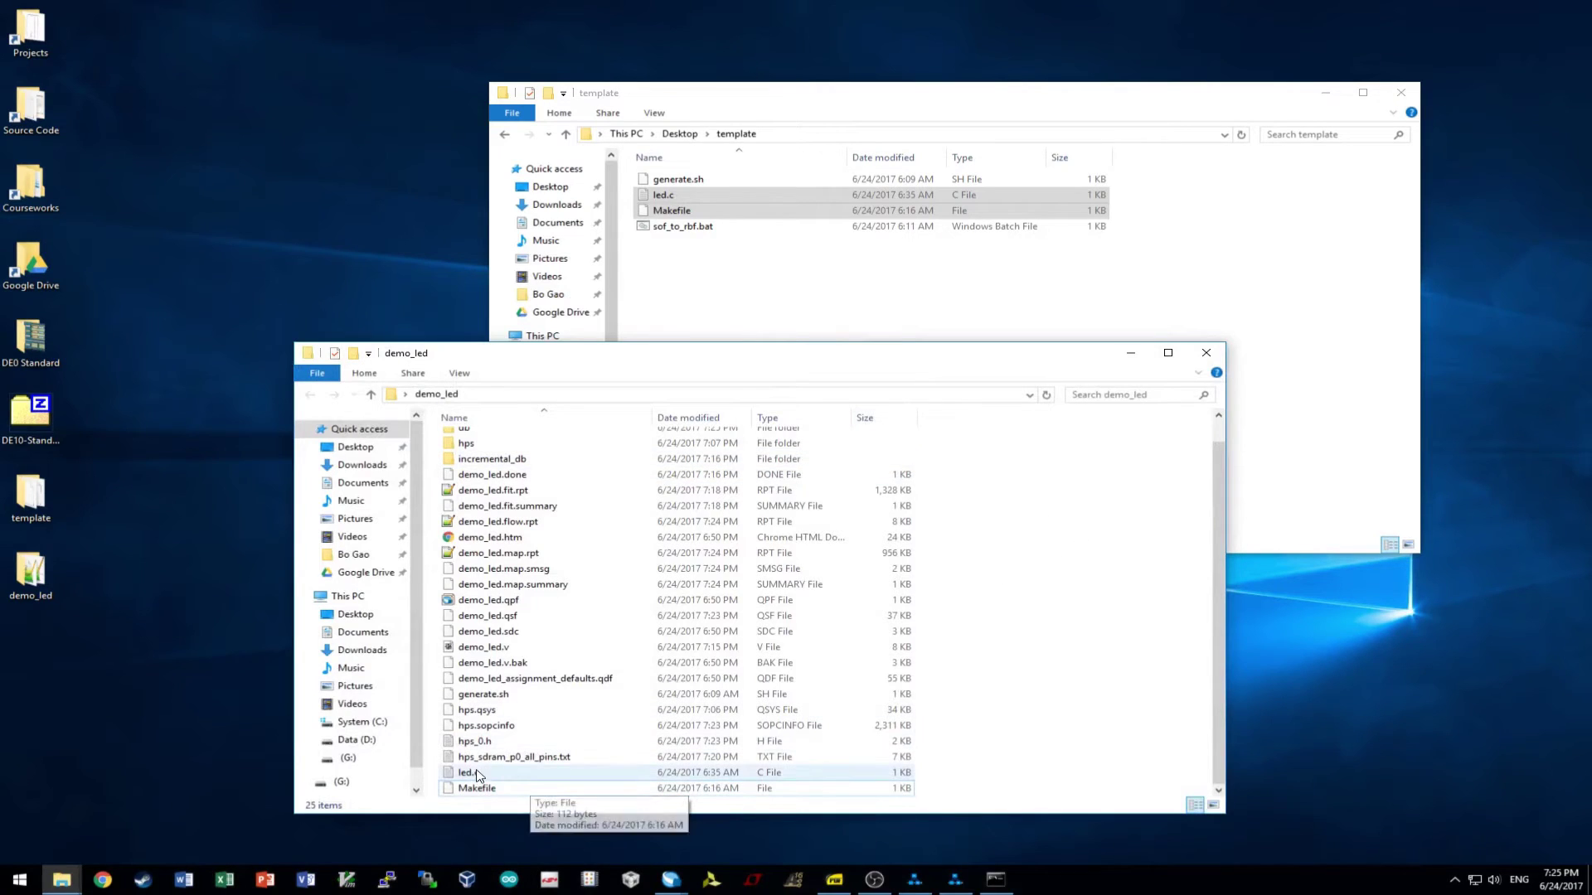
pyautogui.doubleClick(488, 771)
# - Position the led.c editor and read its stdio.h, stdlib.h and stdint.h includes
pyautogui.moveTo(586, 166); pyautogui.dragTo(851, 213)
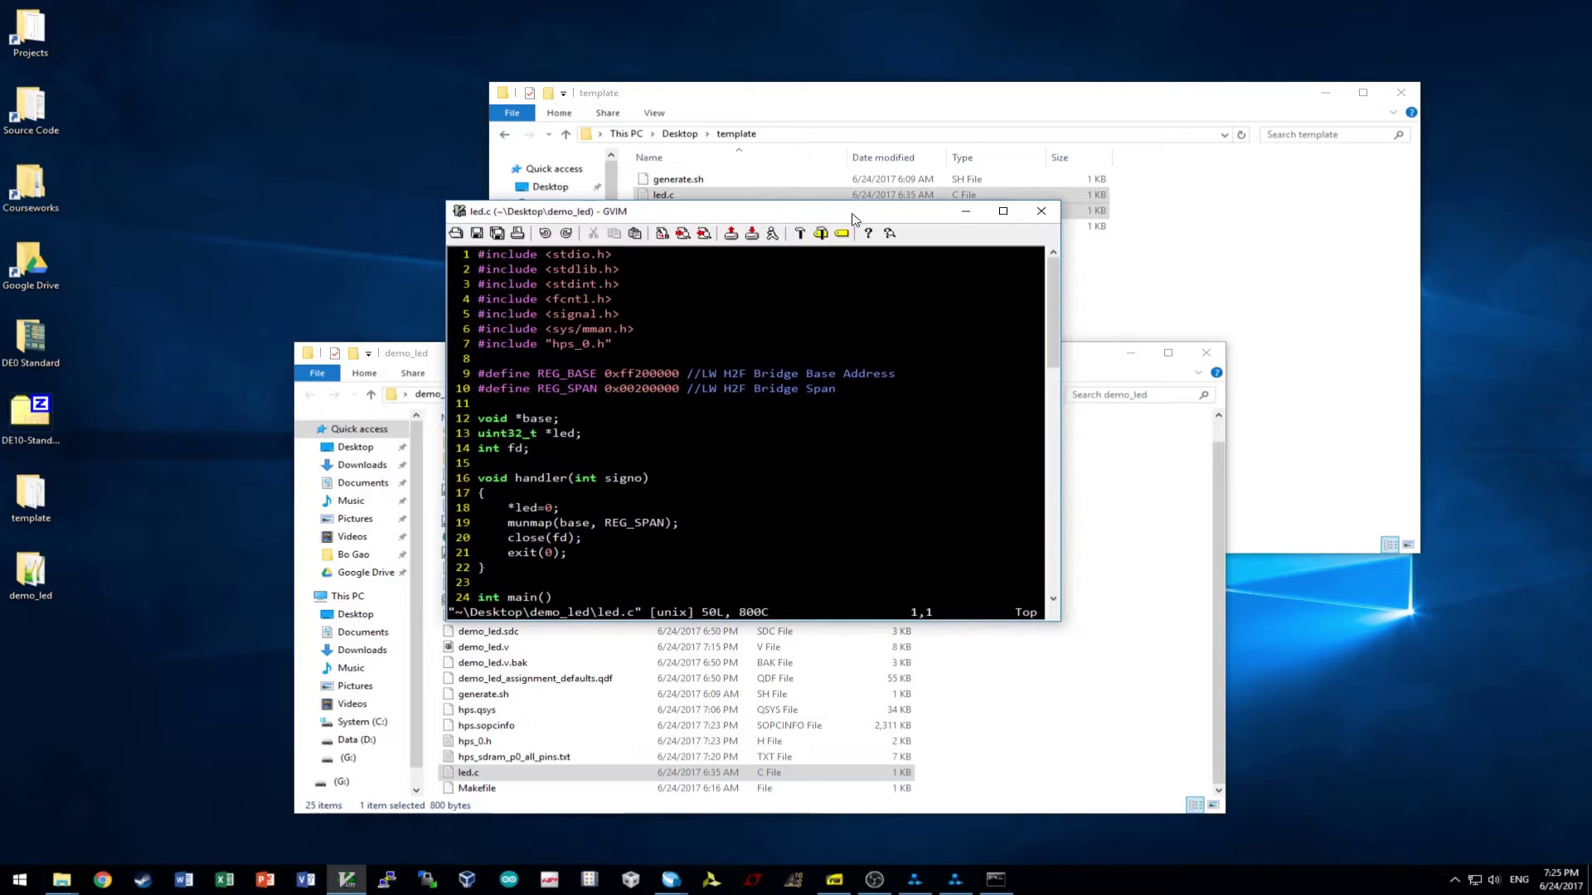
pyautogui.click(623, 253)
pyautogui.scroll(-8, 658, 404)
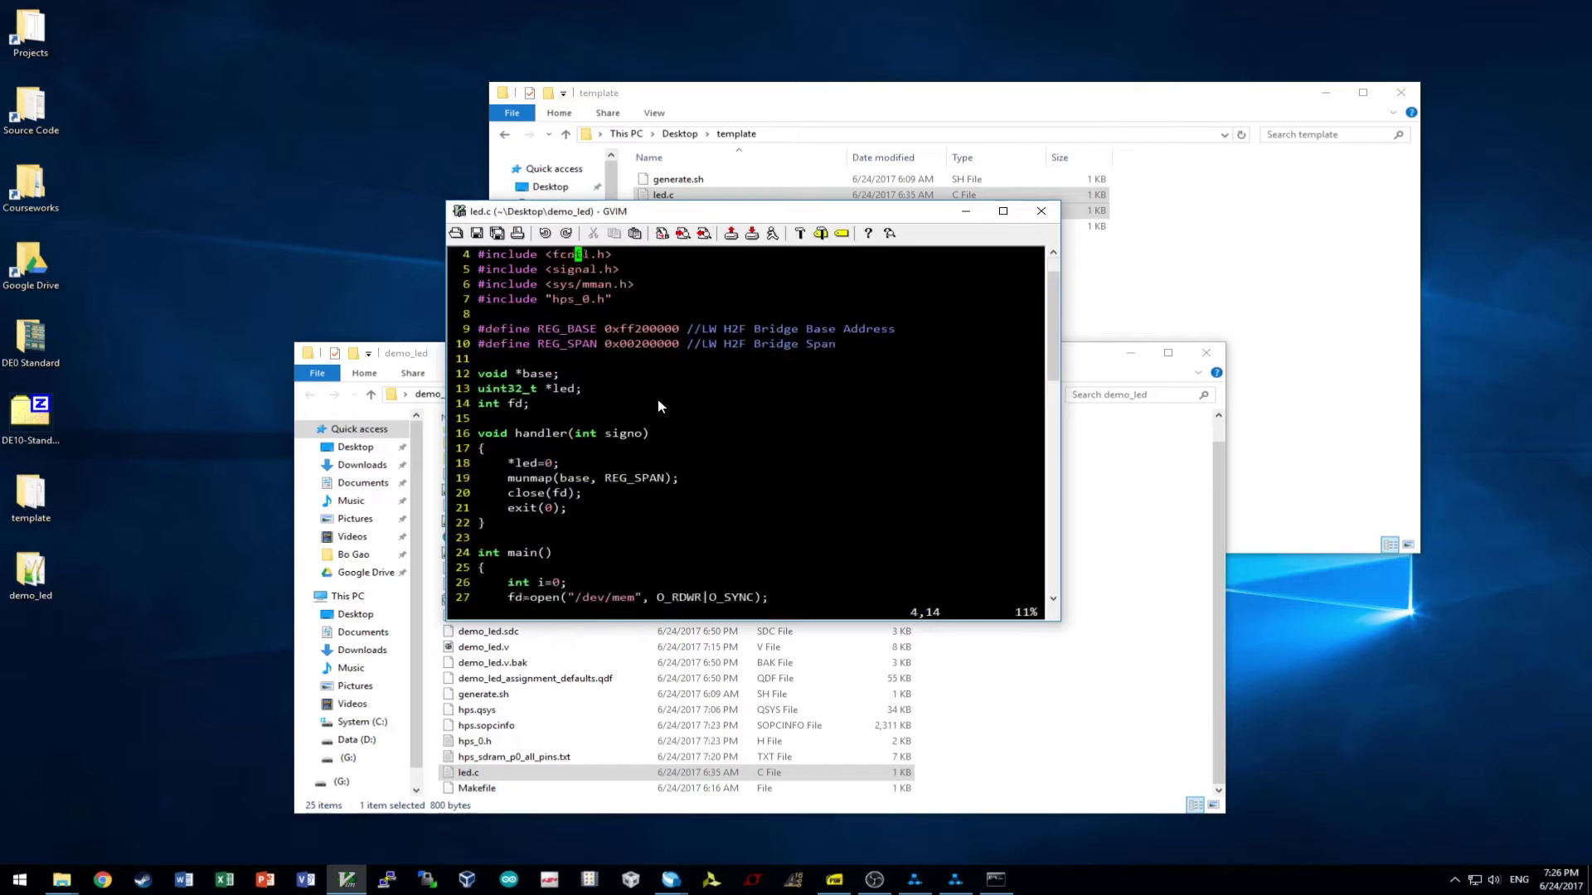
pyautogui.scroll(-5, 657, 406)
pyautogui.scroll(7, 655, 406)
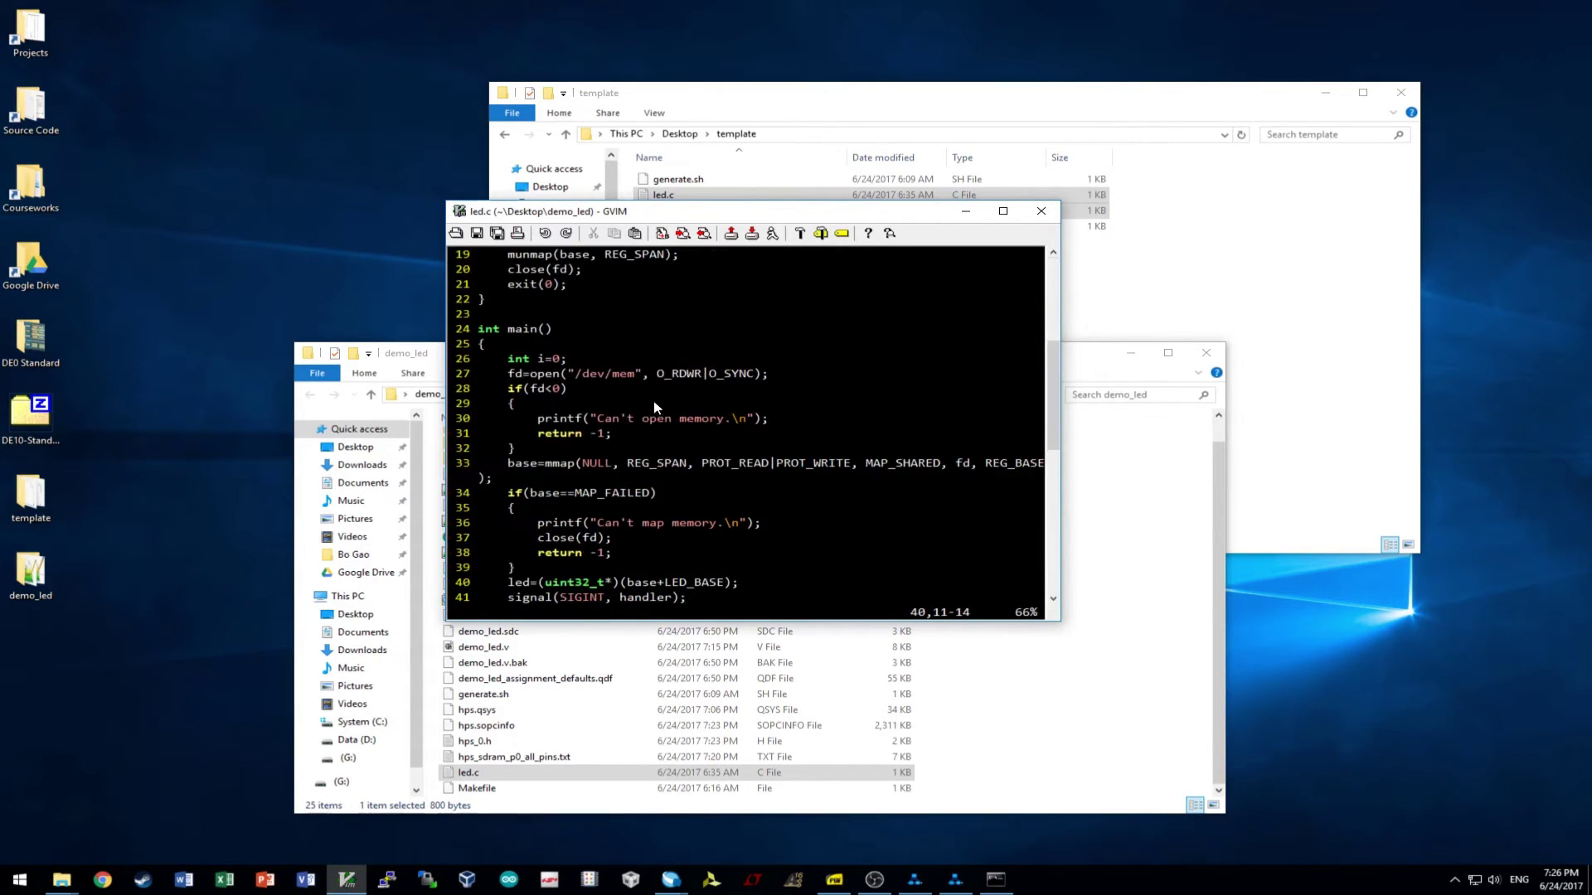
pyautogui.scroll(6, 655, 406)
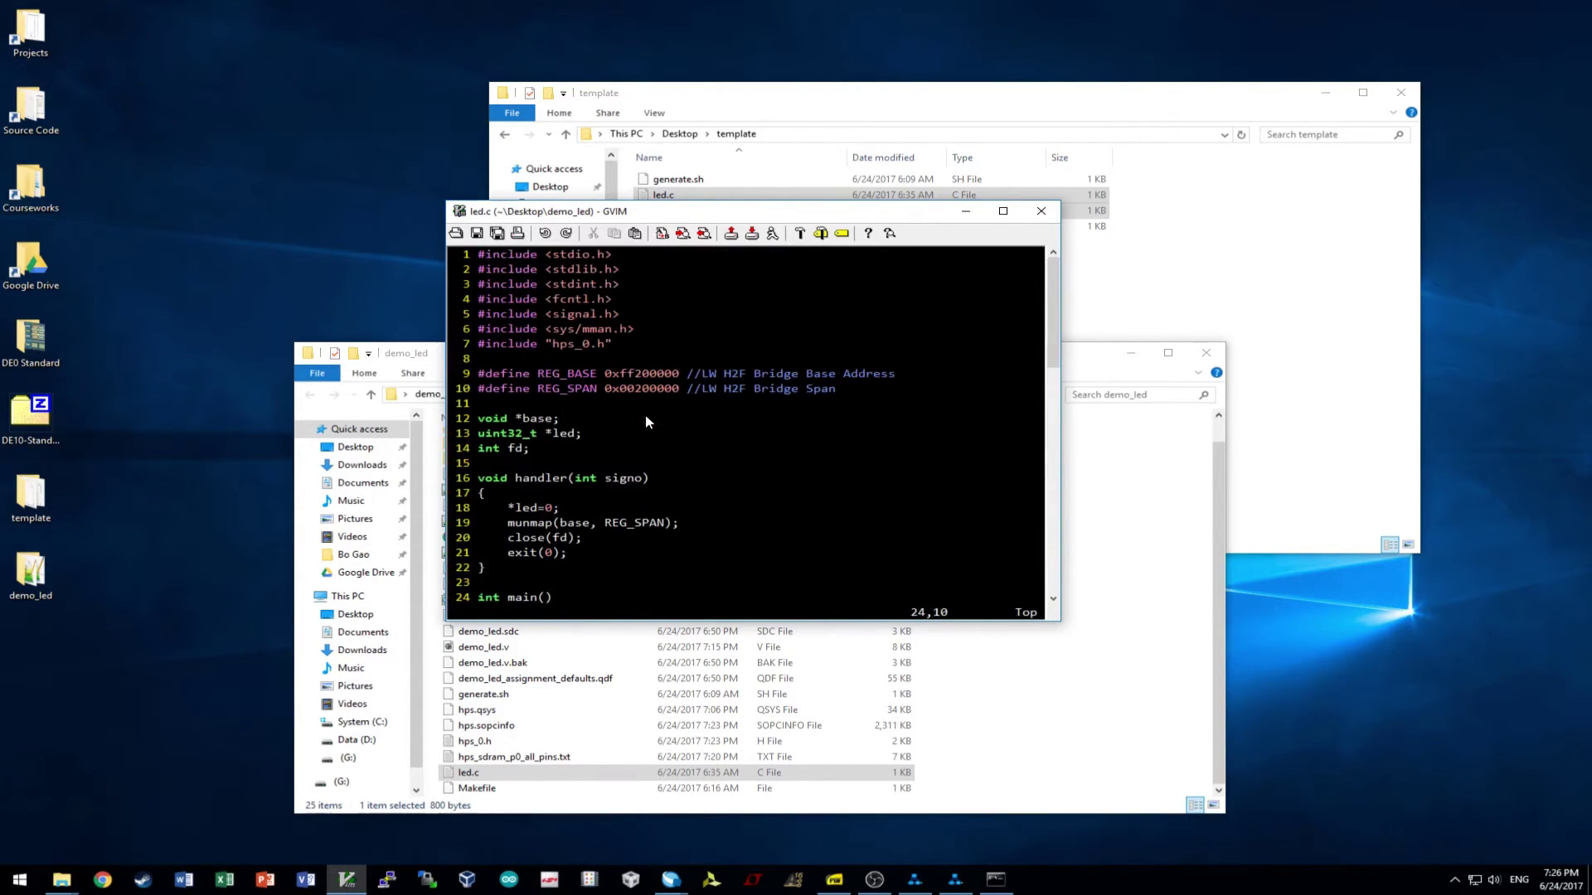
pyautogui.click(579, 269)
pyautogui.click(581, 285)
# - Read the /dev/mem open call with O_SYNC, the signal.h include and the LED loop
pyautogui.scroll(-6, 570, 366)
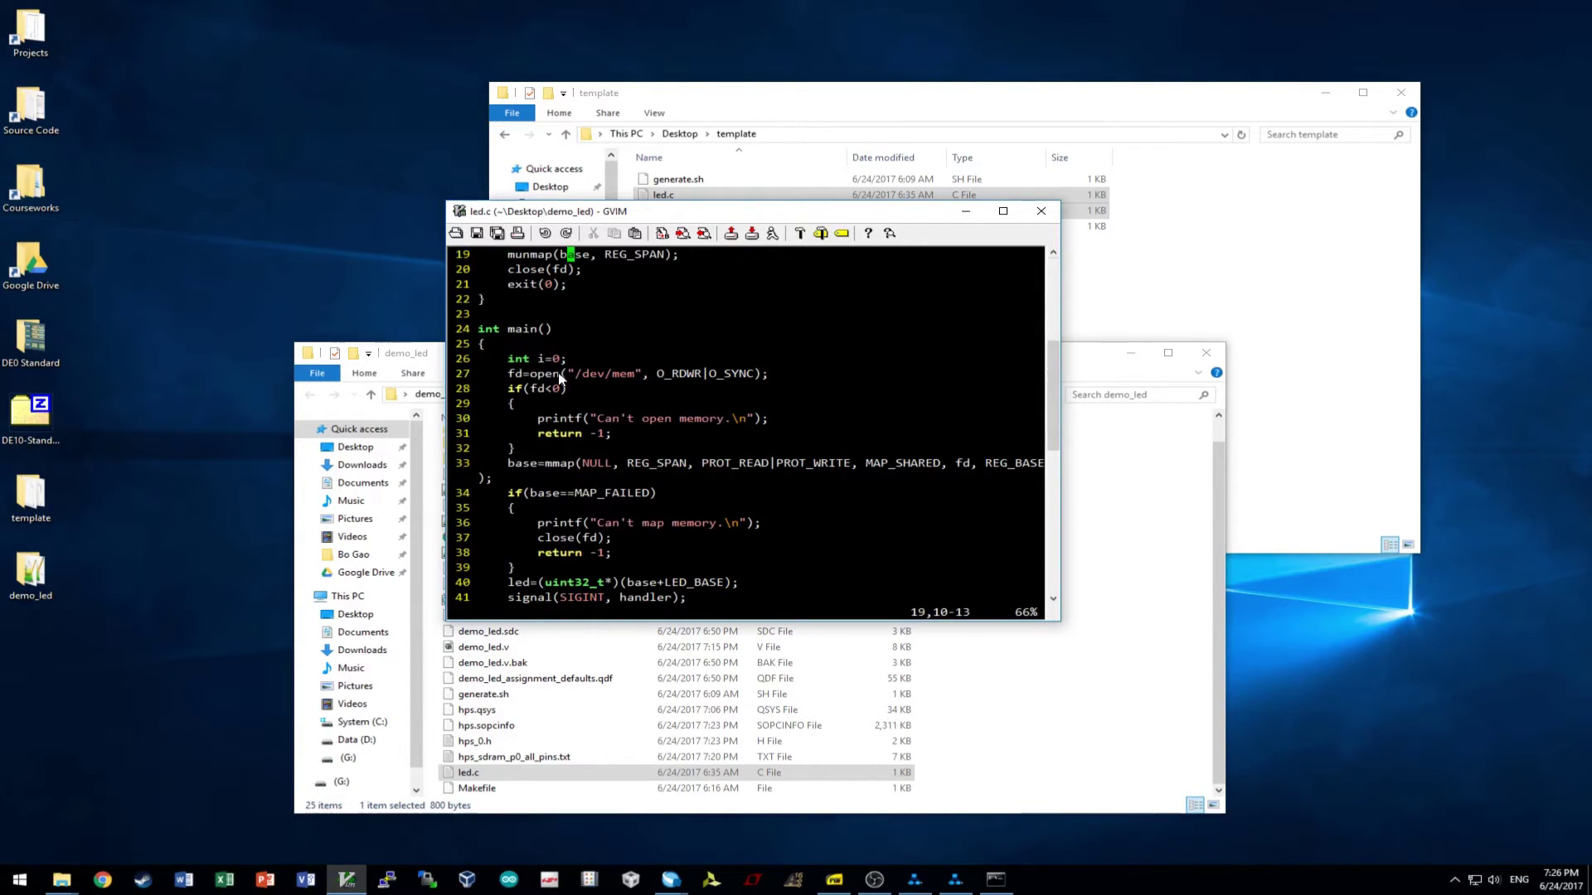
pyautogui.click(740, 375)
pyautogui.press('b')
pyautogui.press('b')
pyautogui.press('b')
pyautogui.press('b')
pyautogui.scroll(6, 748, 374)
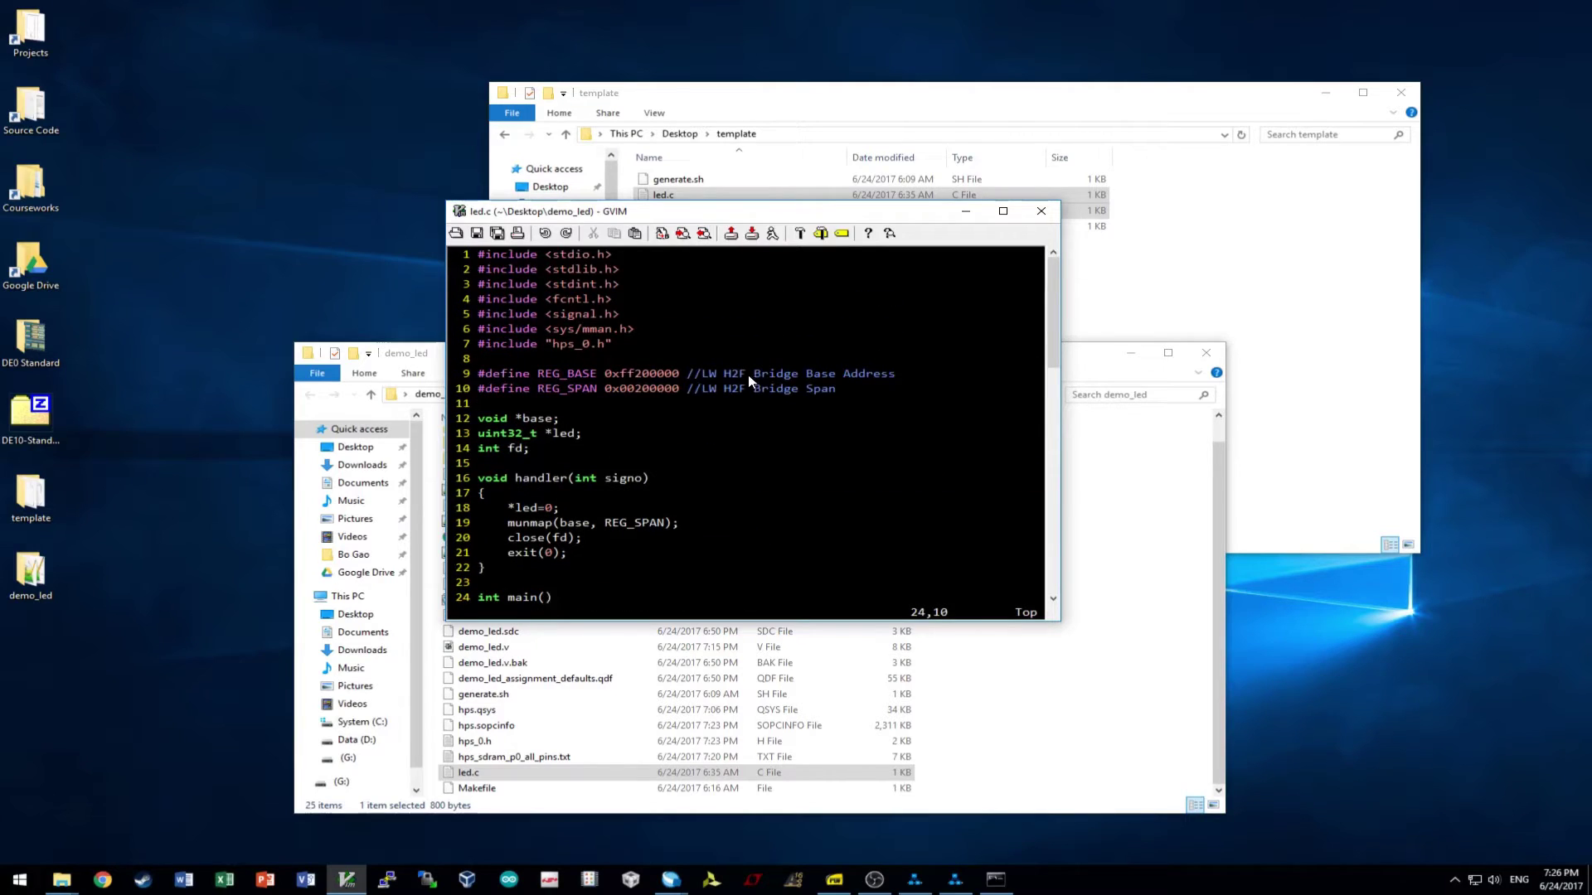
pyautogui.click(596, 315)
pyautogui.scroll(-2, 596, 315)
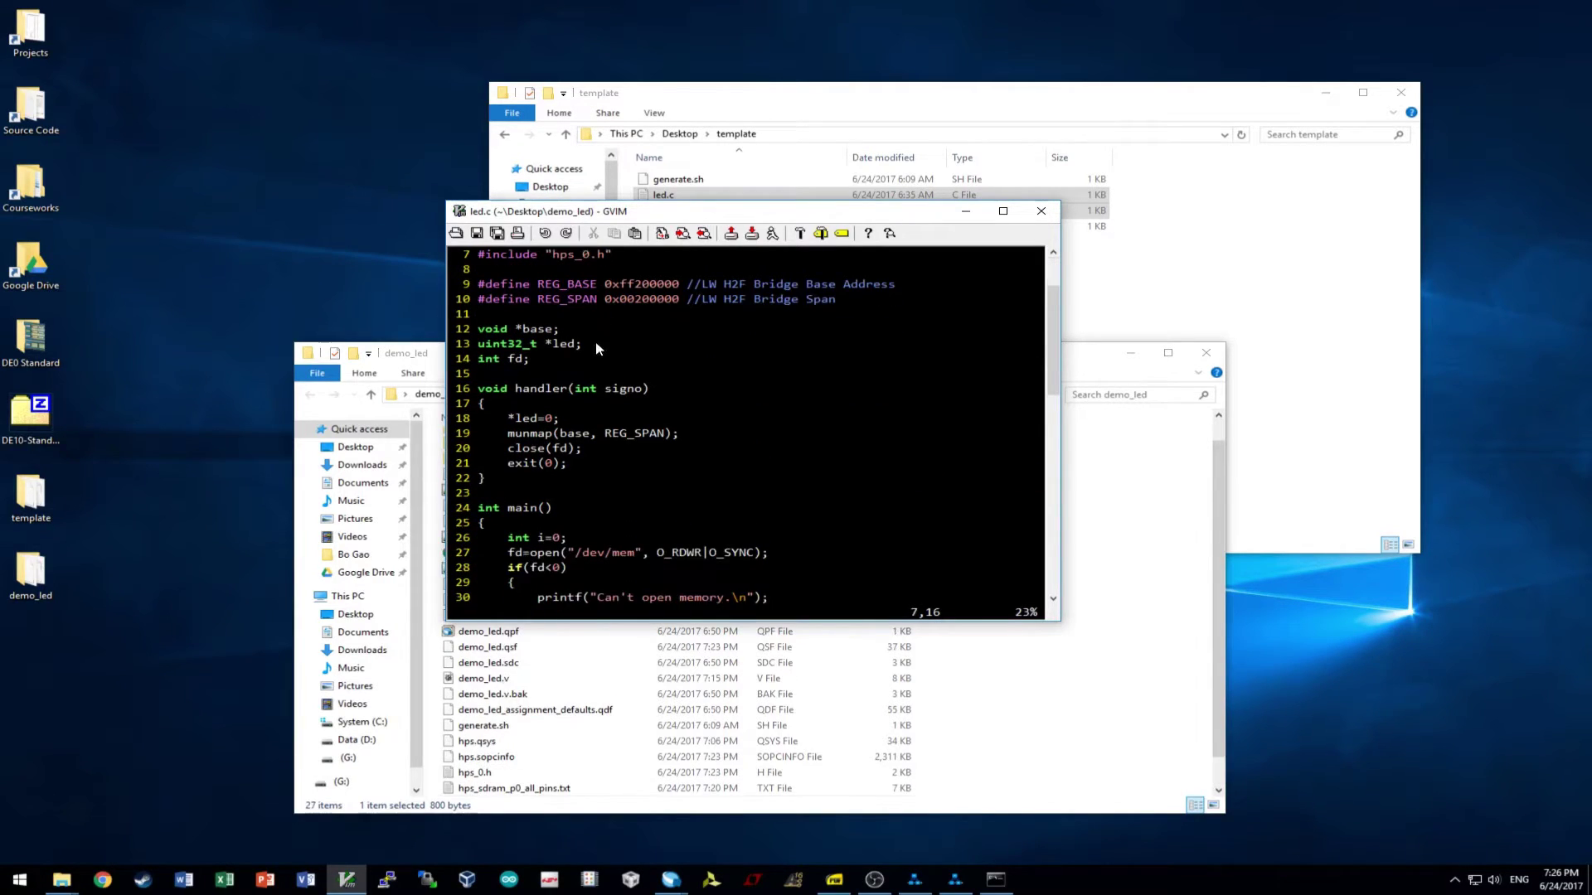
pyautogui.scroll(2, 591, 355)
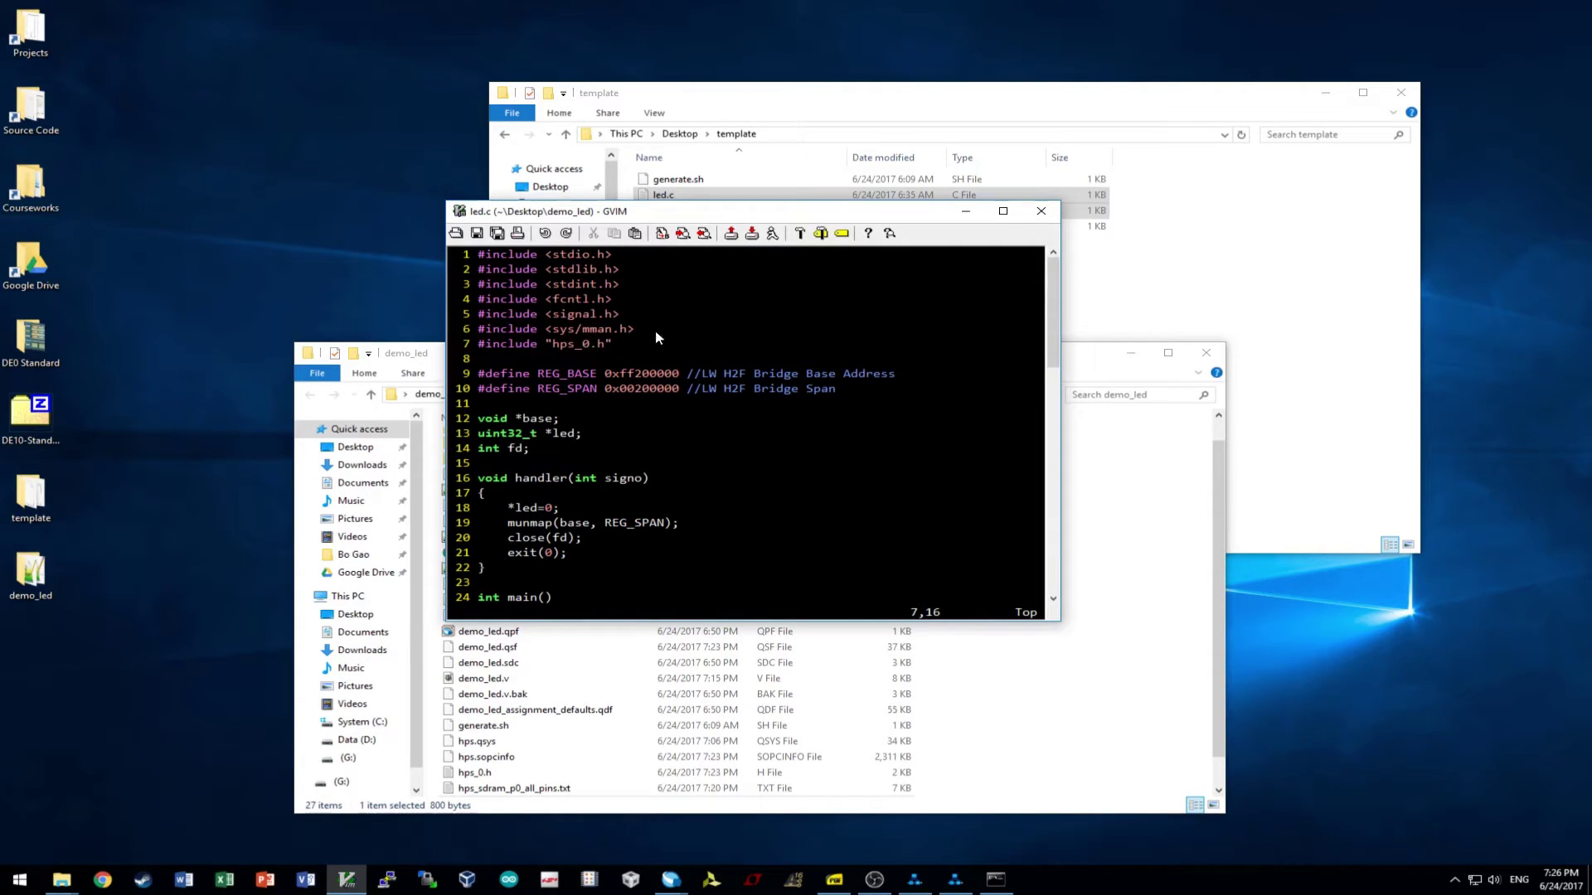
pyautogui.scroll(-11, 657, 338)
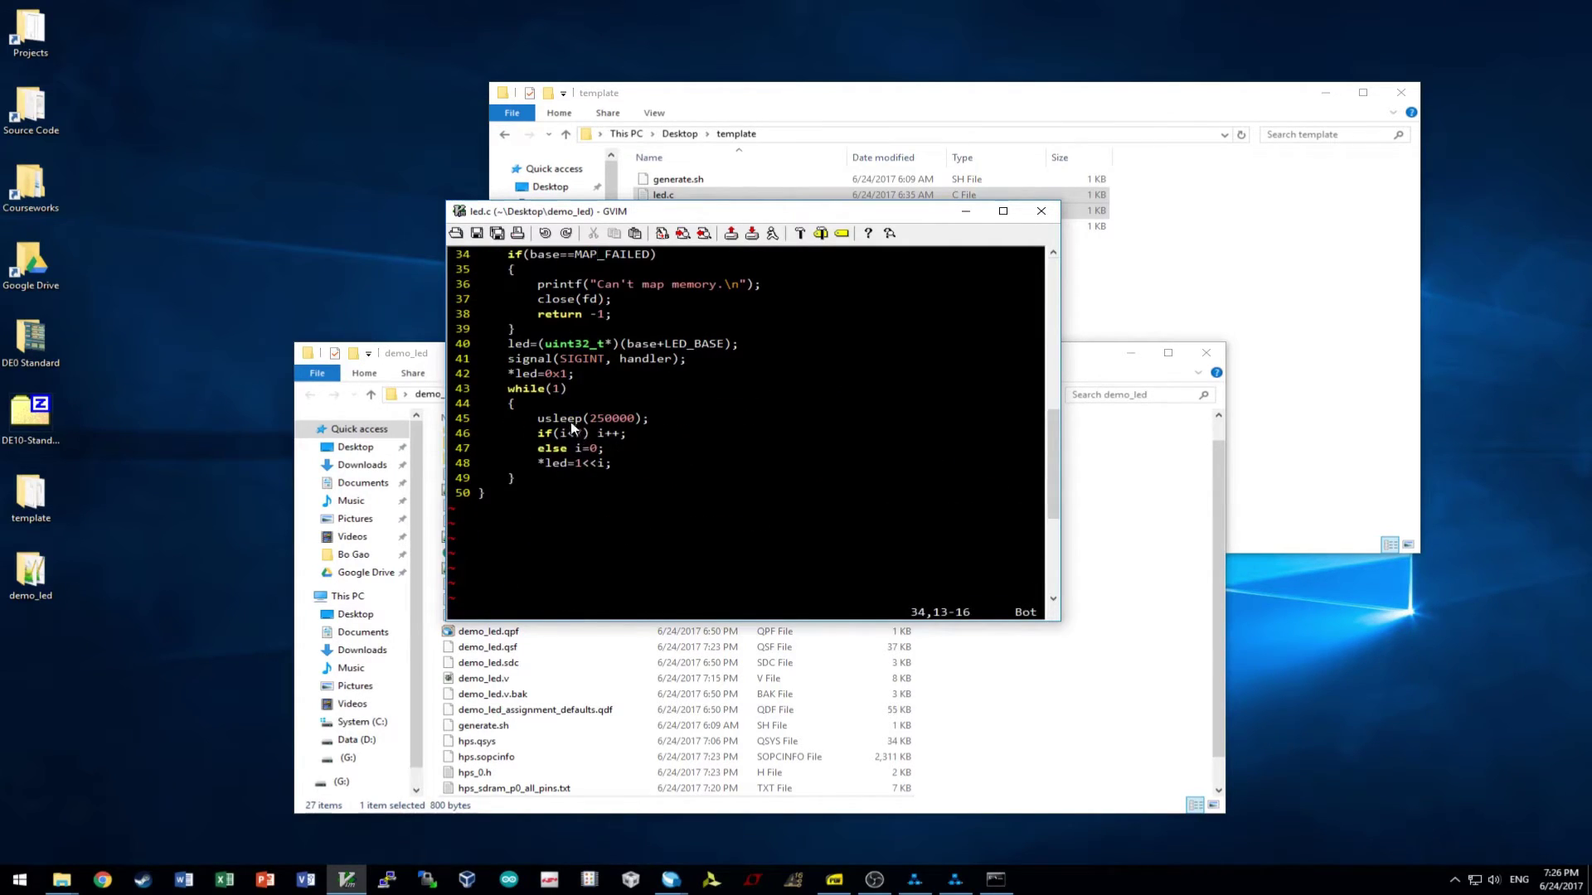
pyautogui.scroll(11, 570, 422)
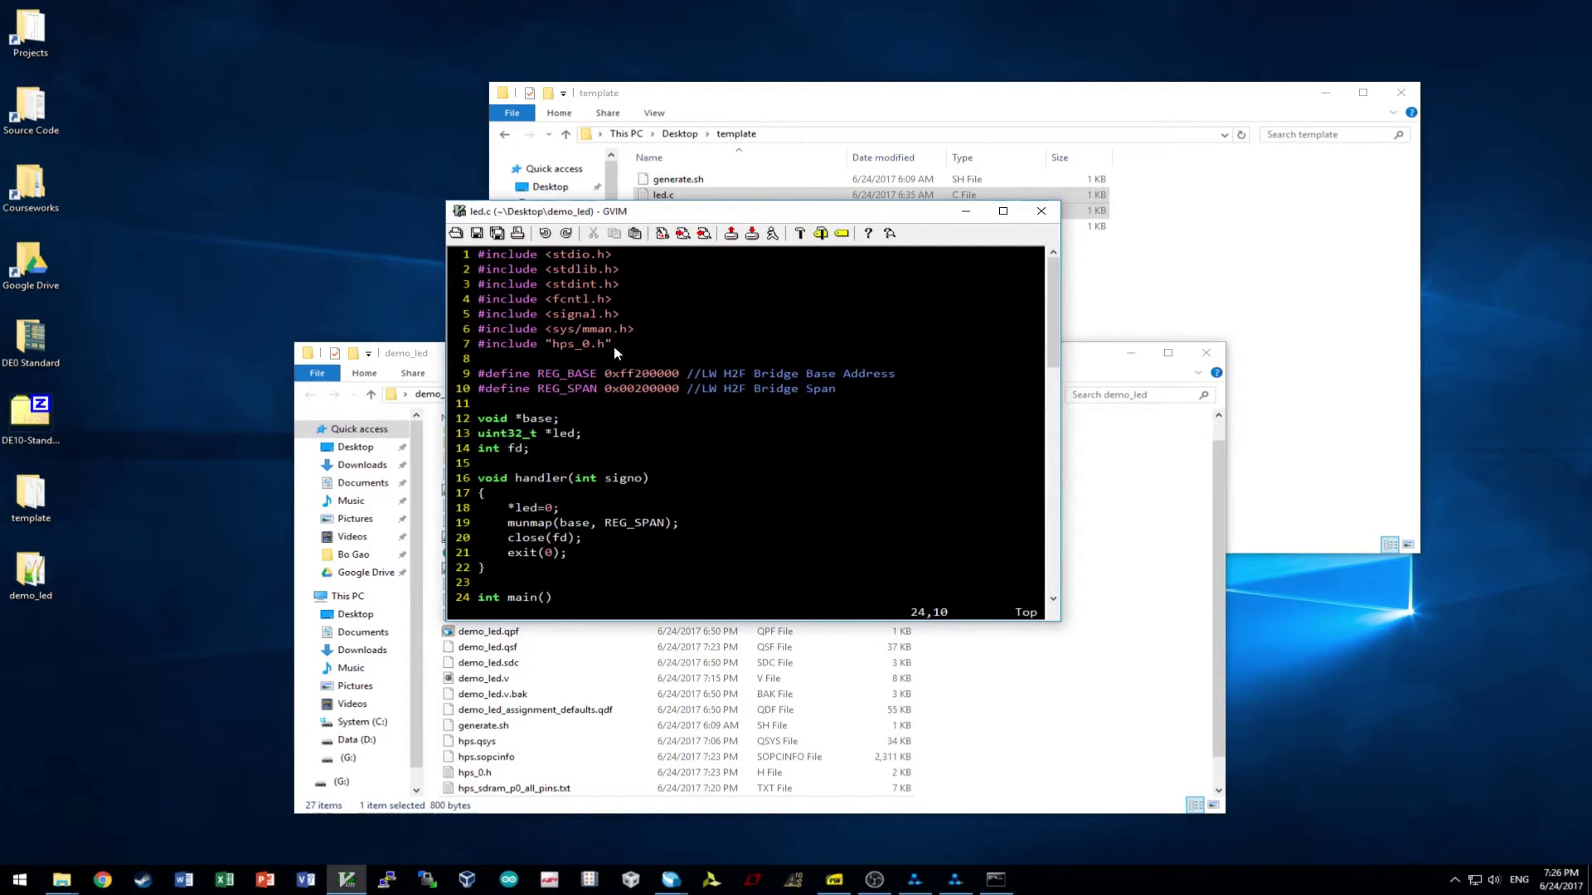
pyautogui.doubleClick(479, 771)
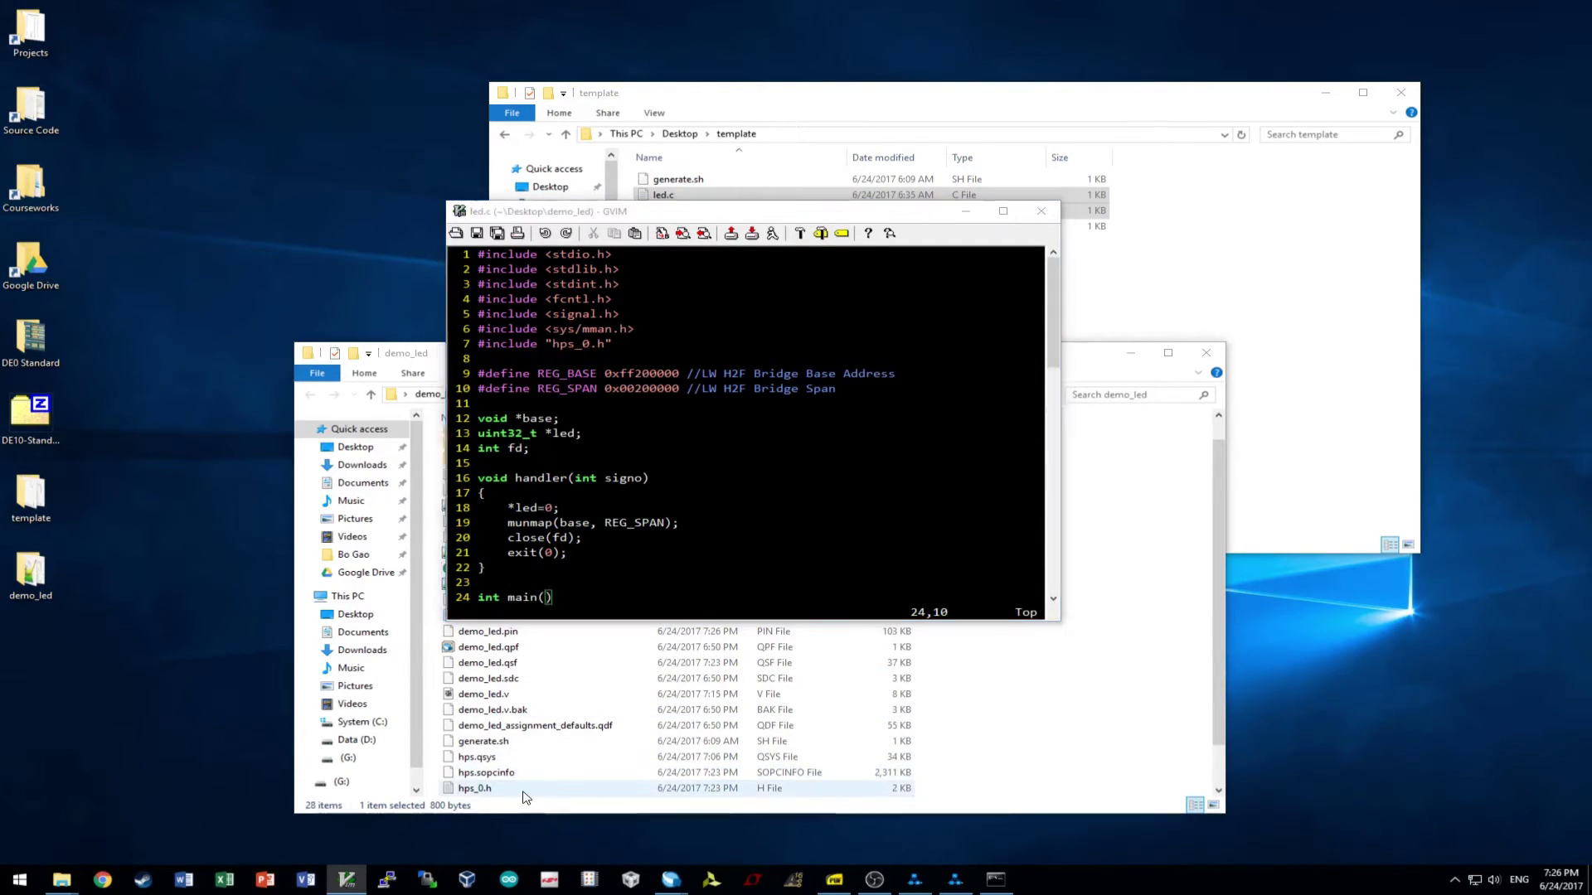
pyautogui.scroll(-8, 580, 498)
pyautogui.scroll(4, 705, 332)
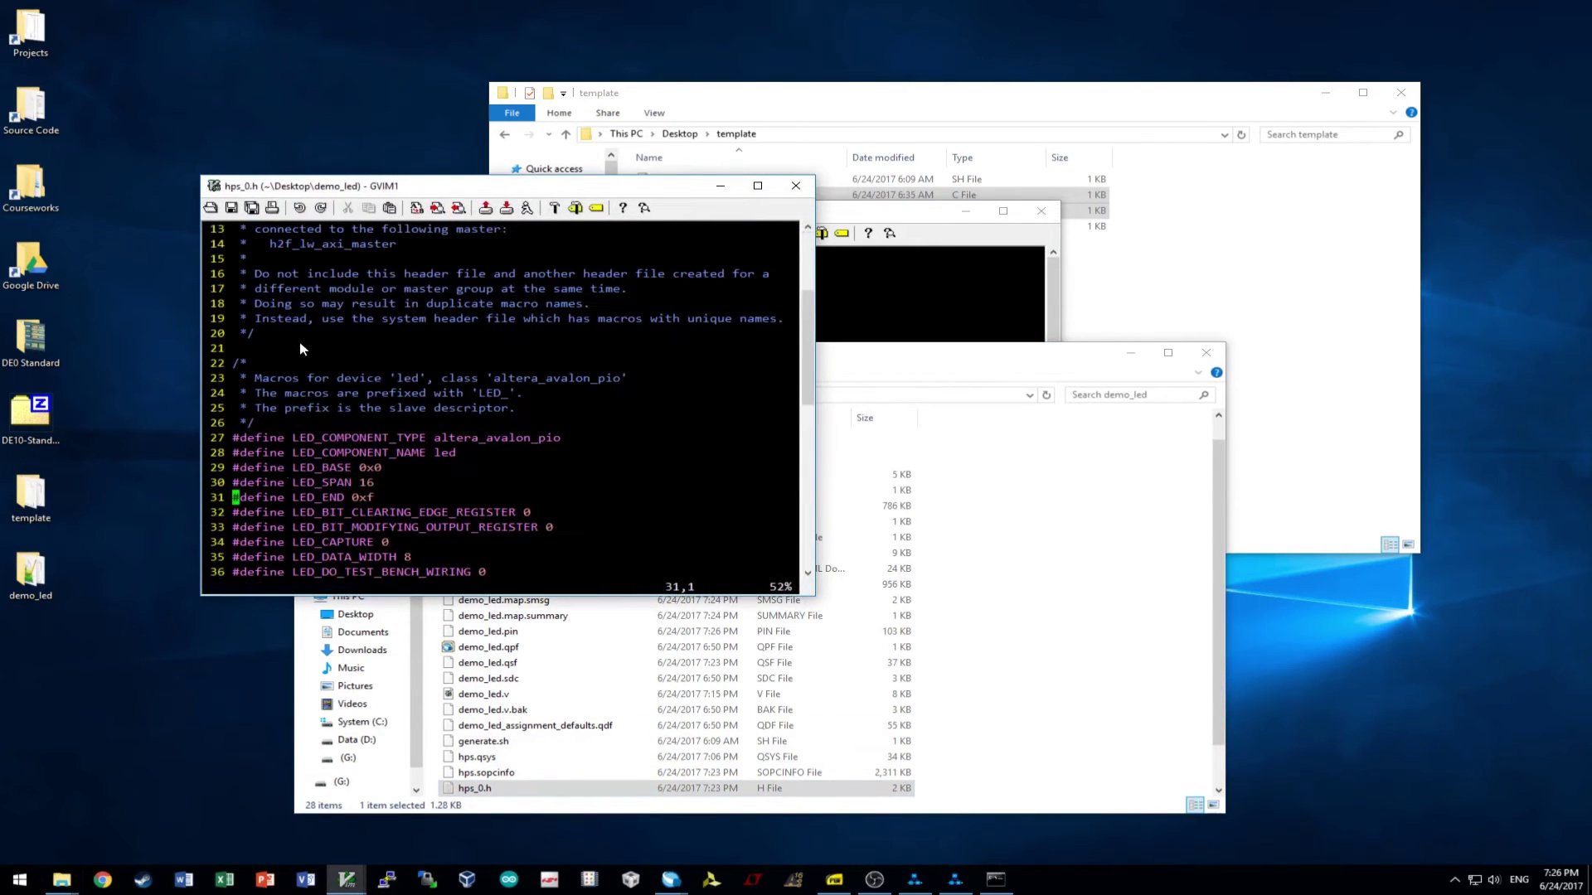
pyautogui.click(796, 185)
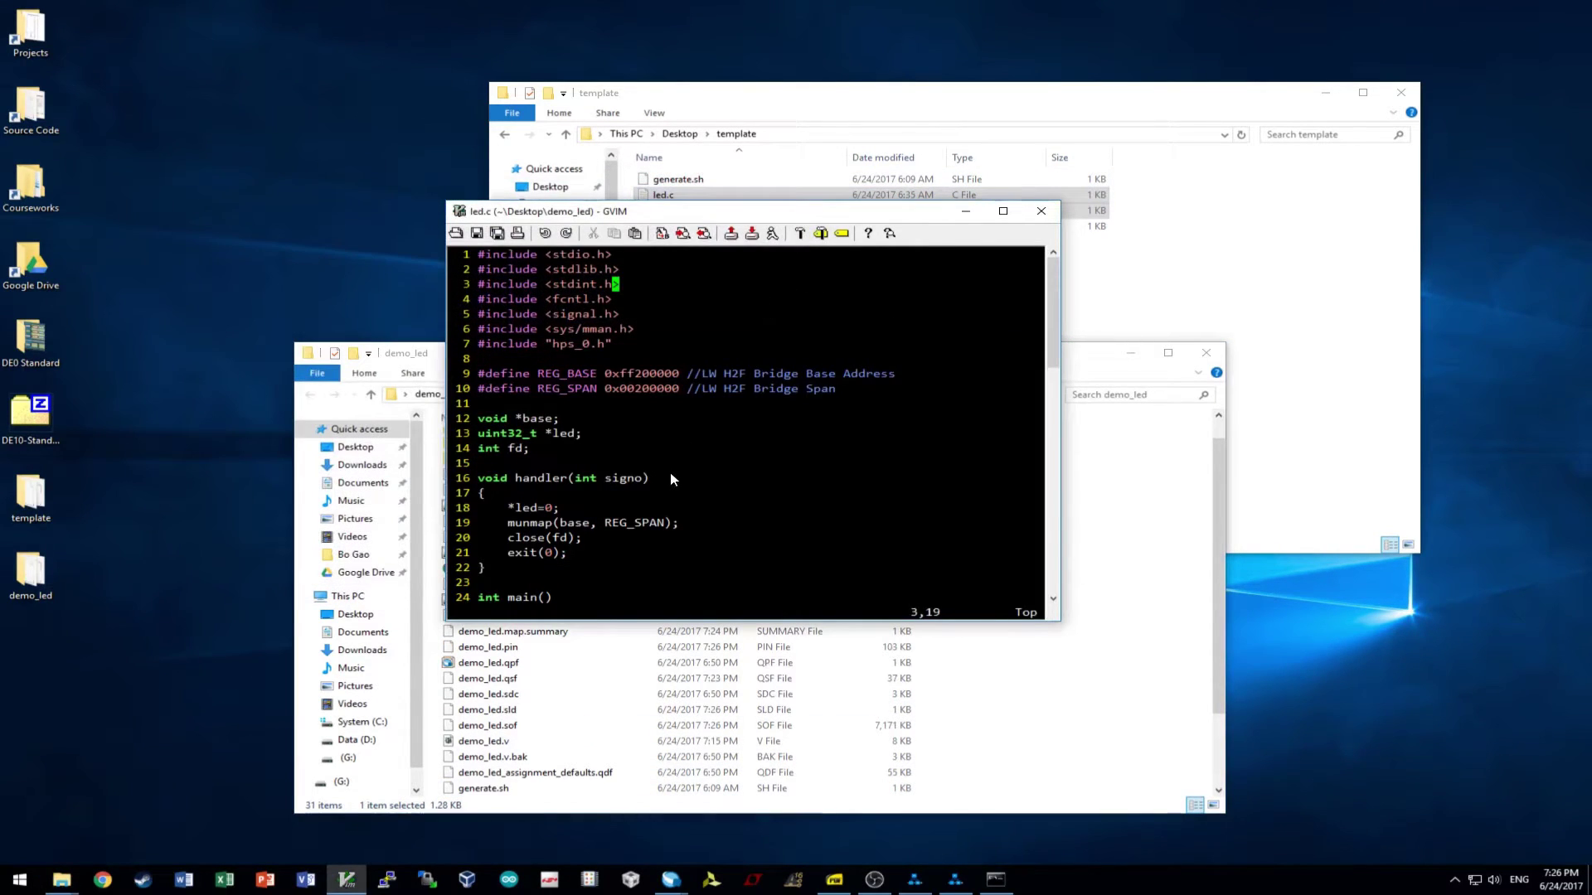
pyautogui.click(557, 390)
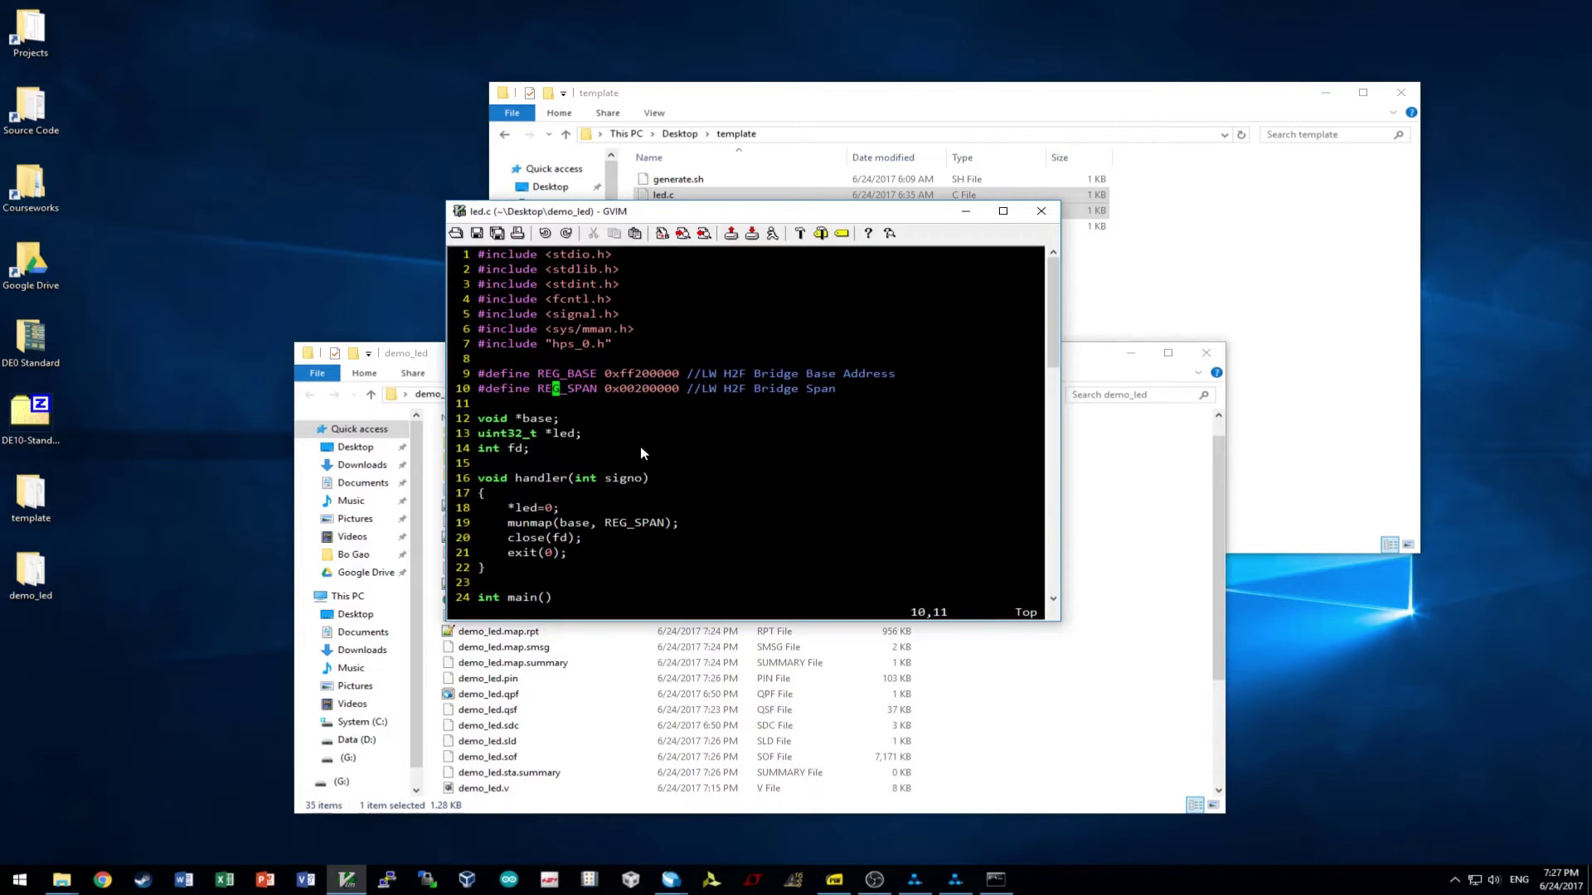
pyautogui.scroll(-4, 642, 447)
pyautogui.scroll(-2, 642, 448)
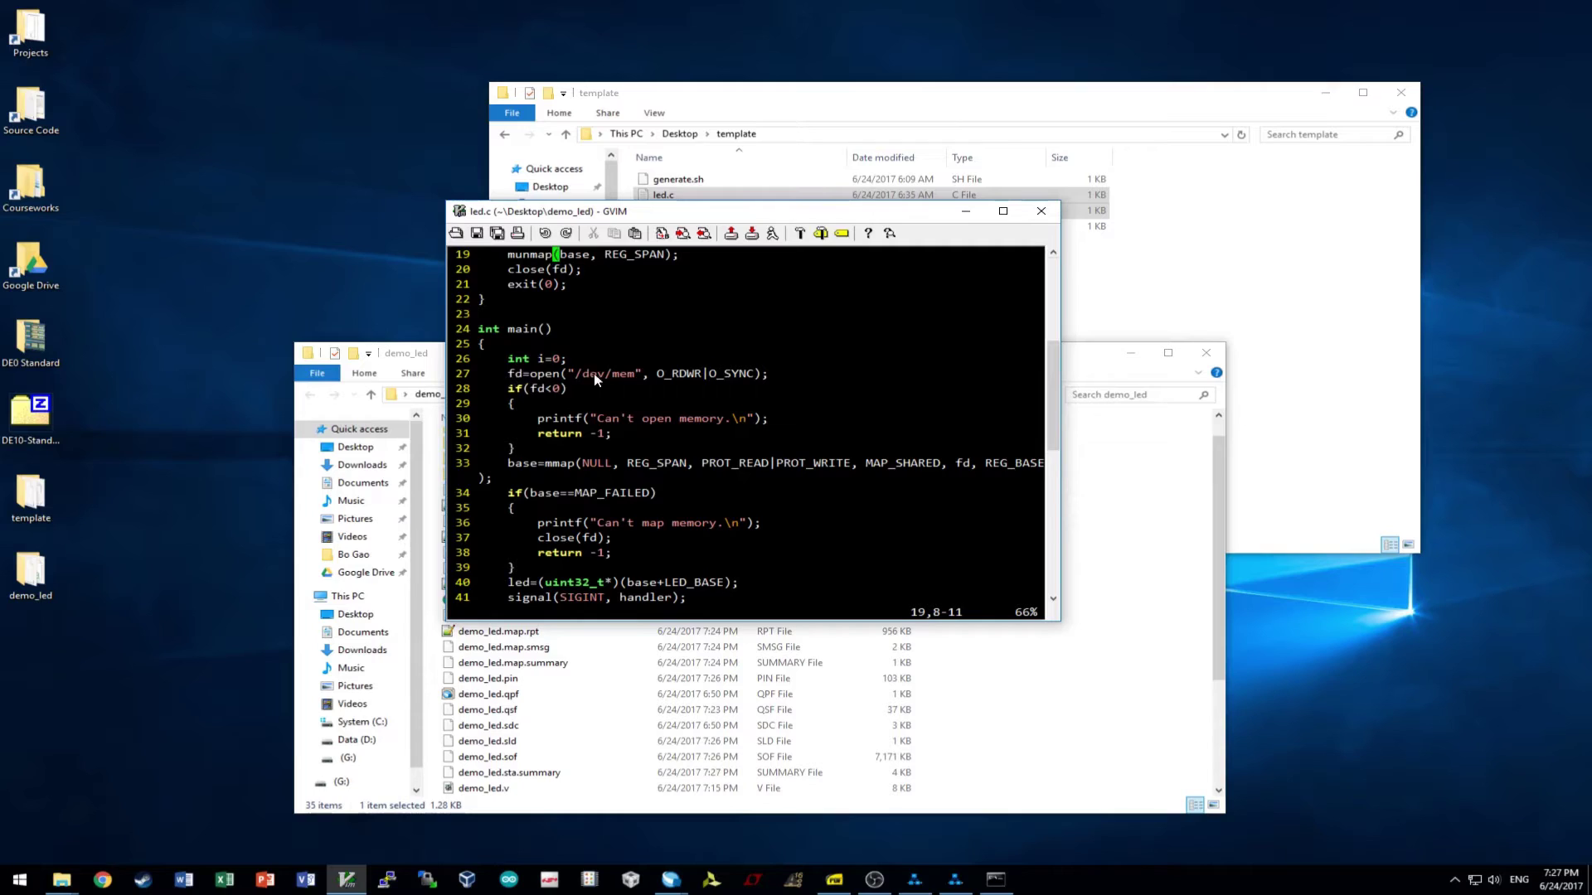
pyautogui.click(804, 373)
pyautogui.scroll(-1, 590, 426)
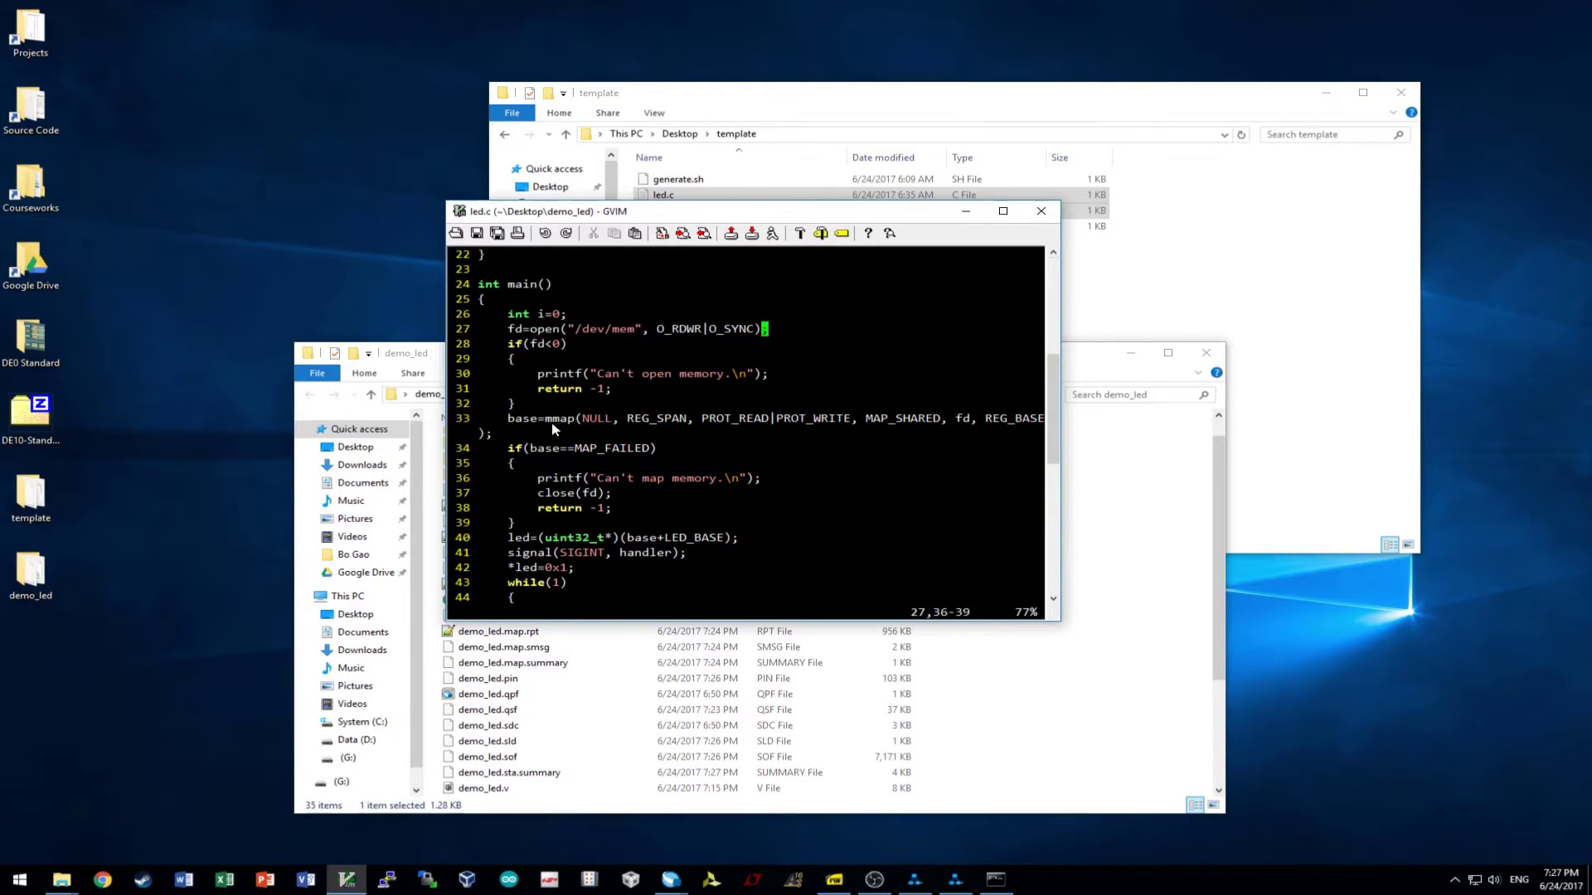
pyautogui.scroll(6, 549, 429)
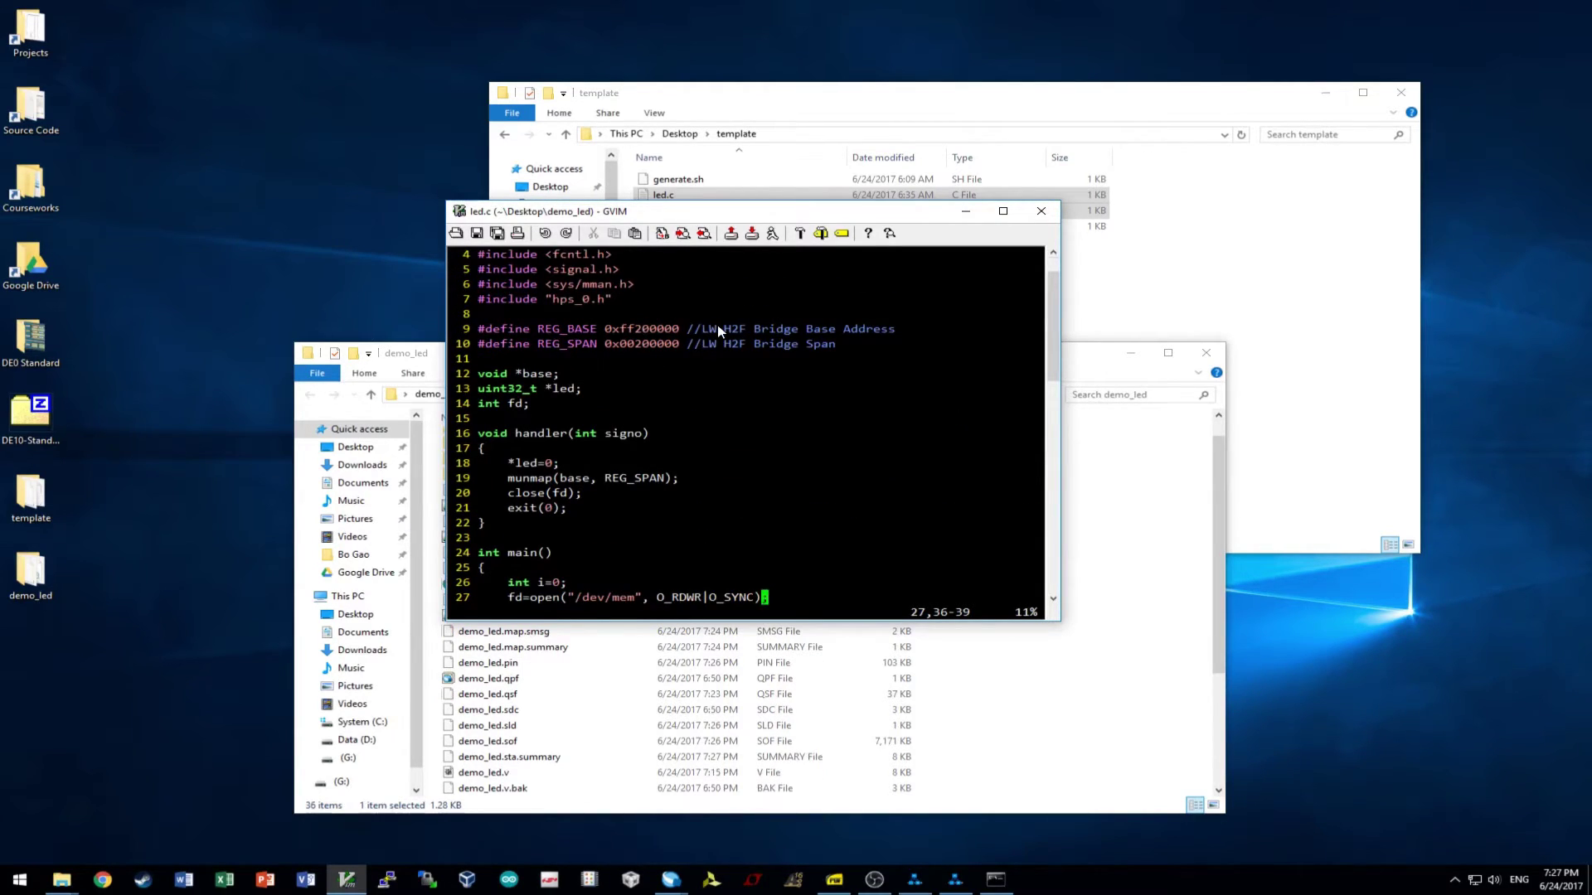
pyautogui.scroll(-6, 733, 381)
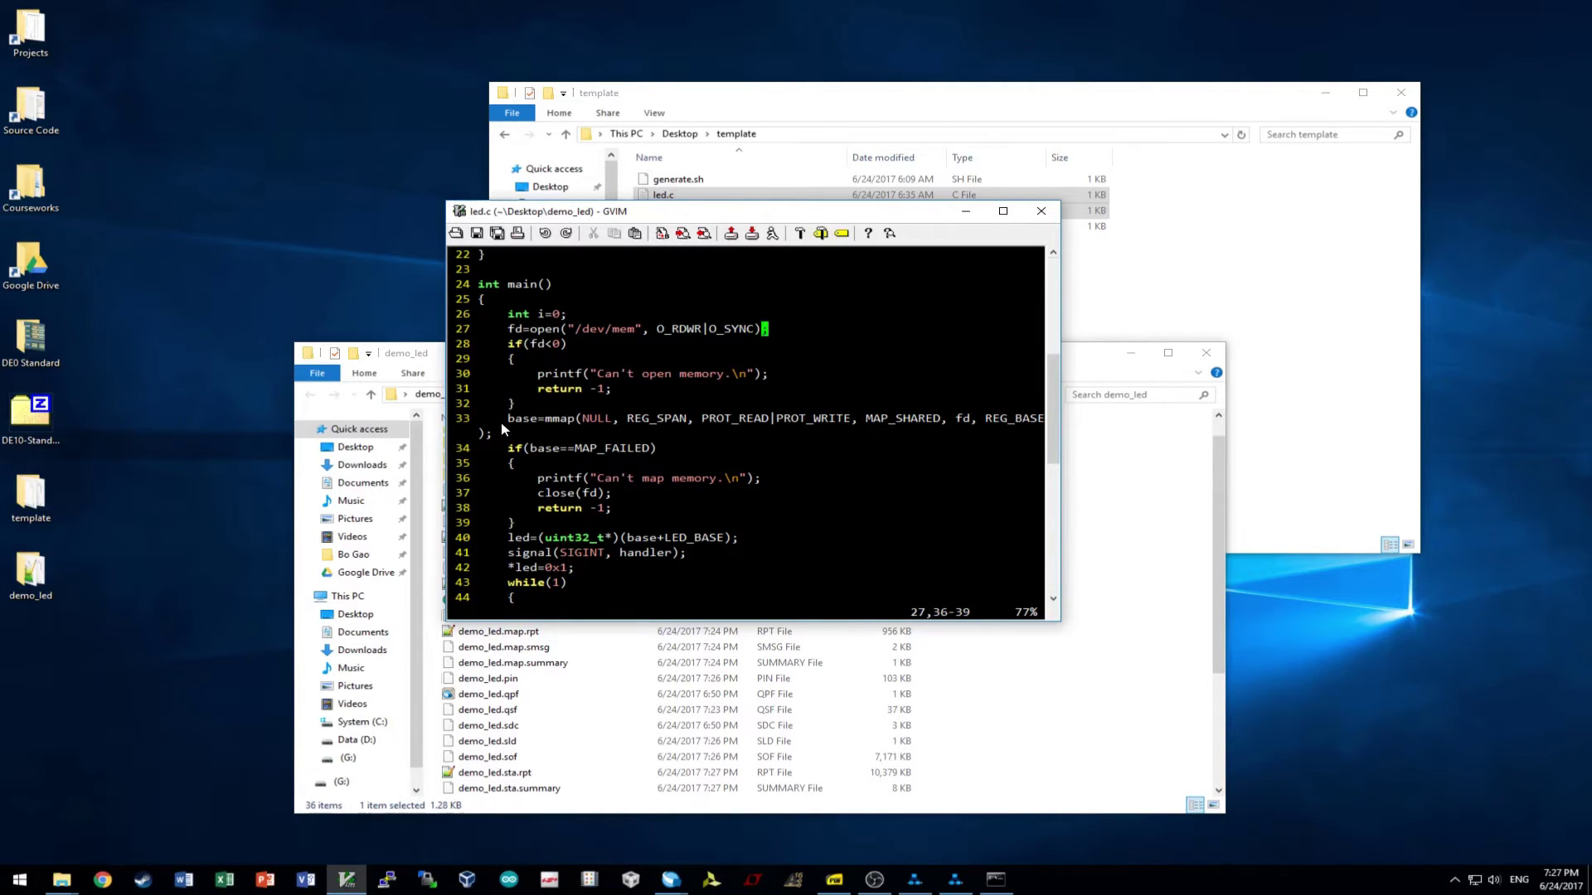
pyautogui.scroll(6, 501, 428)
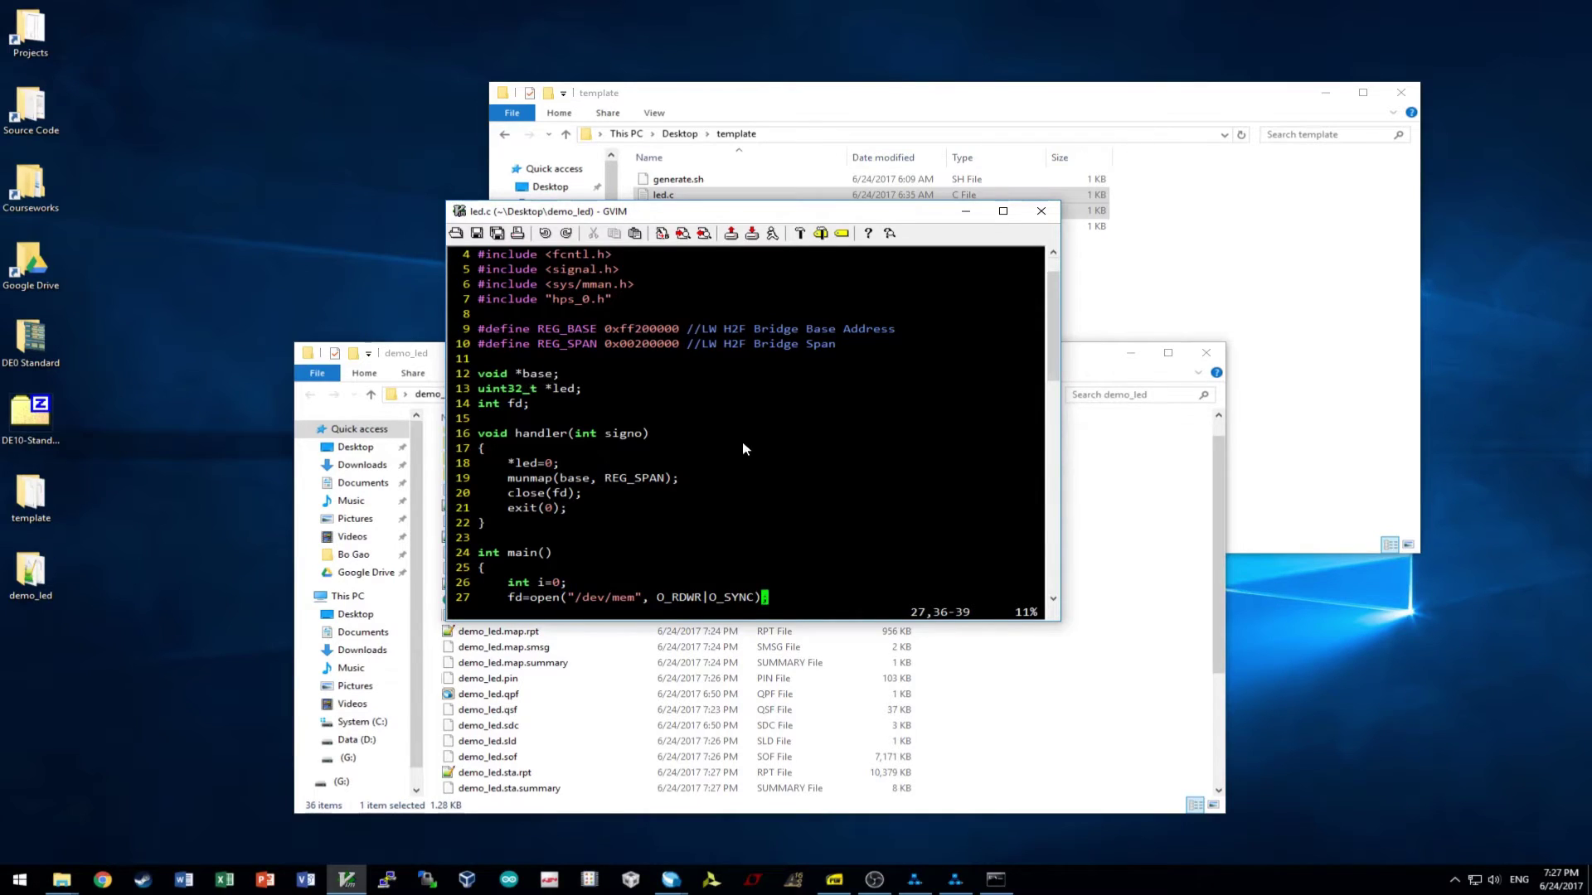
pyautogui.scroll(-7, 742, 448)
pyautogui.scroll(1, 715, 454)
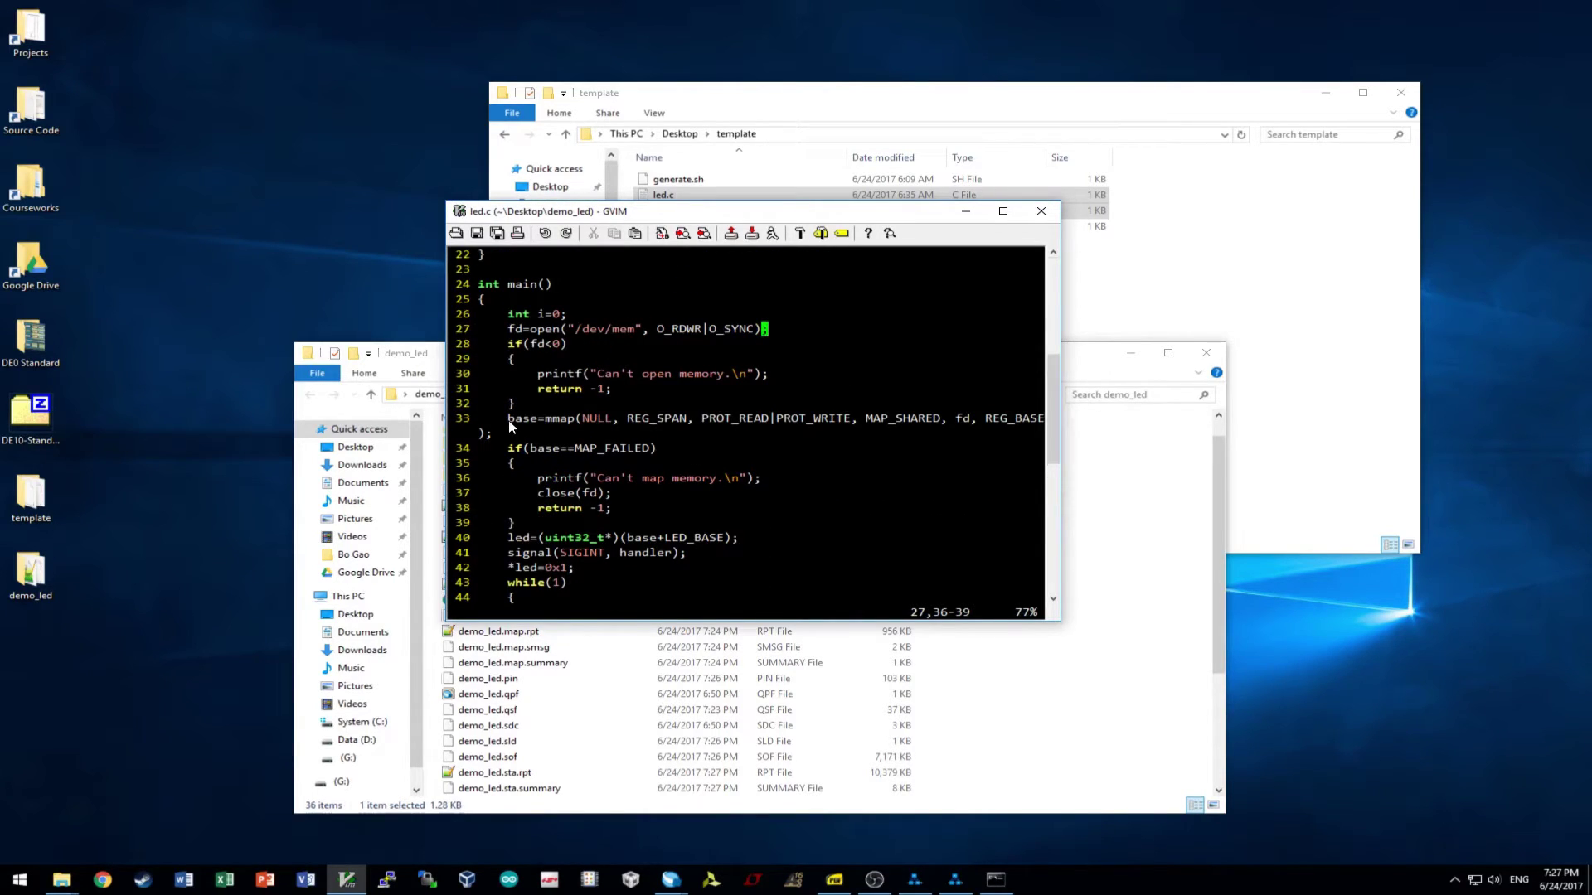
pyautogui.click(650, 419)
pyautogui.click(794, 419)
pyautogui.click(905, 419)
pyautogui.click(966, 418)
pyautogui.click(1033, 419)
pyautogui.click(686, 419)
pyautogui.scroll(-2, 615, 493)
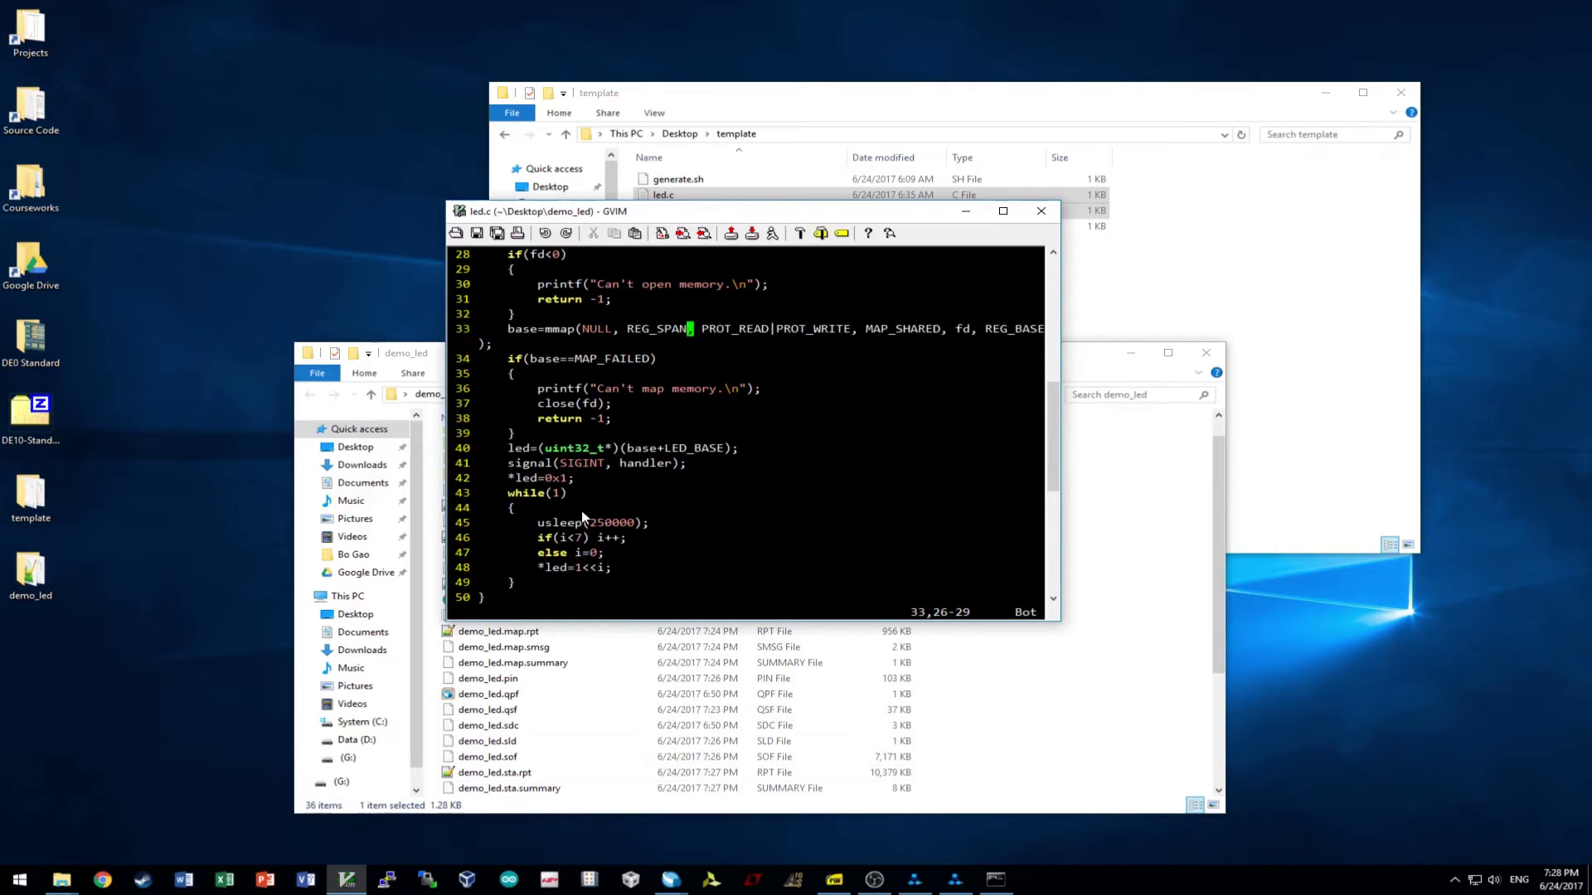
# - Delete the *led=1<<i; line from the while loop in led.c
pyautogui.scroll(5, 551, 554)
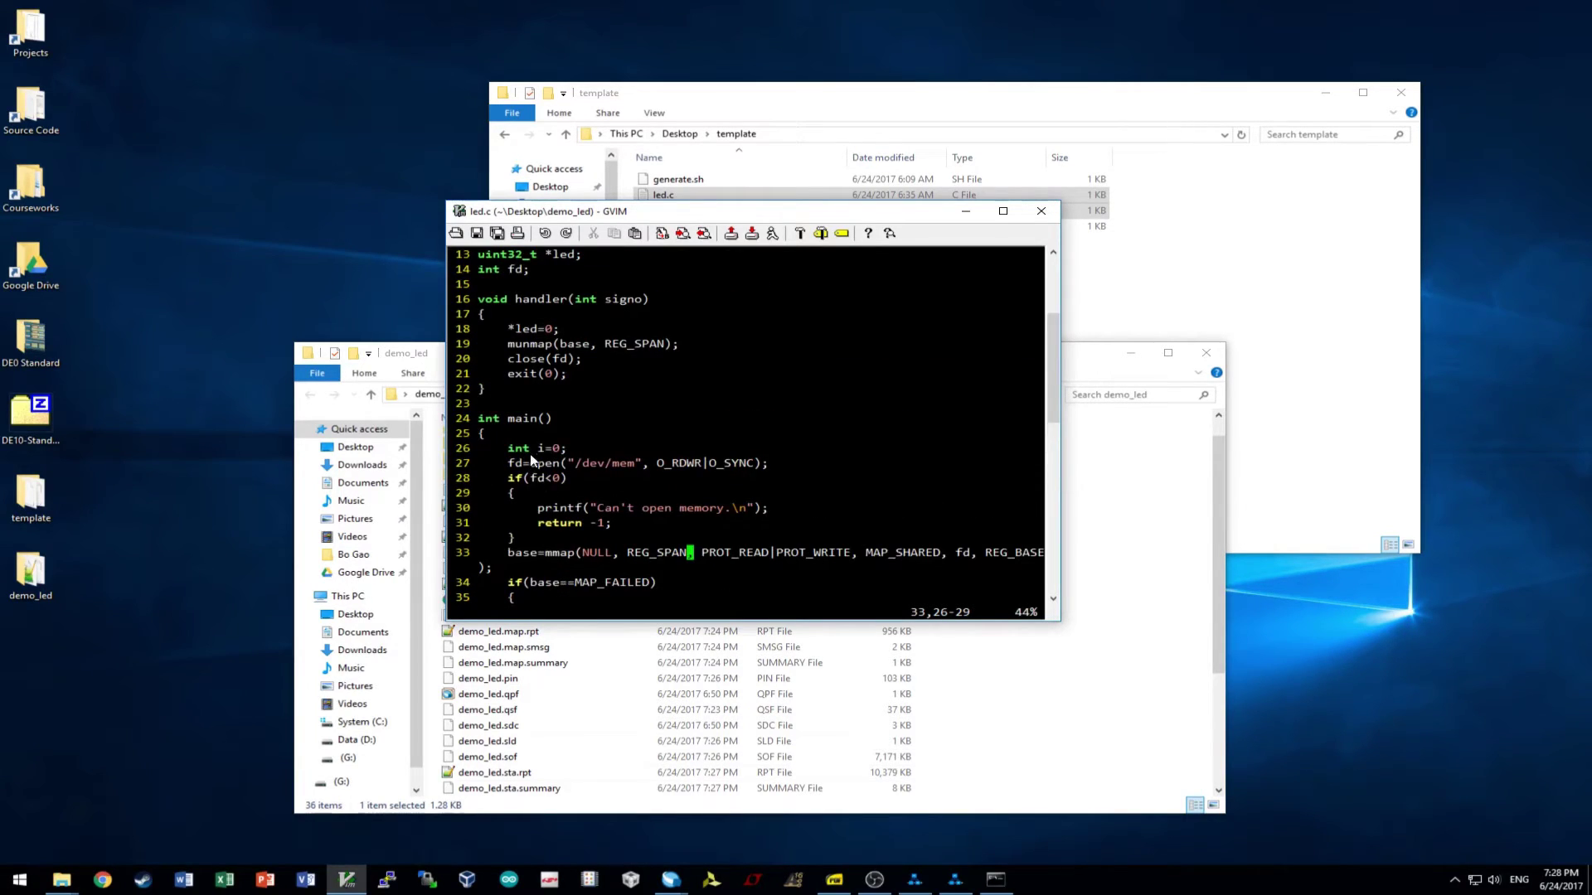
pyautogui.scroll(-6, 531, 456)
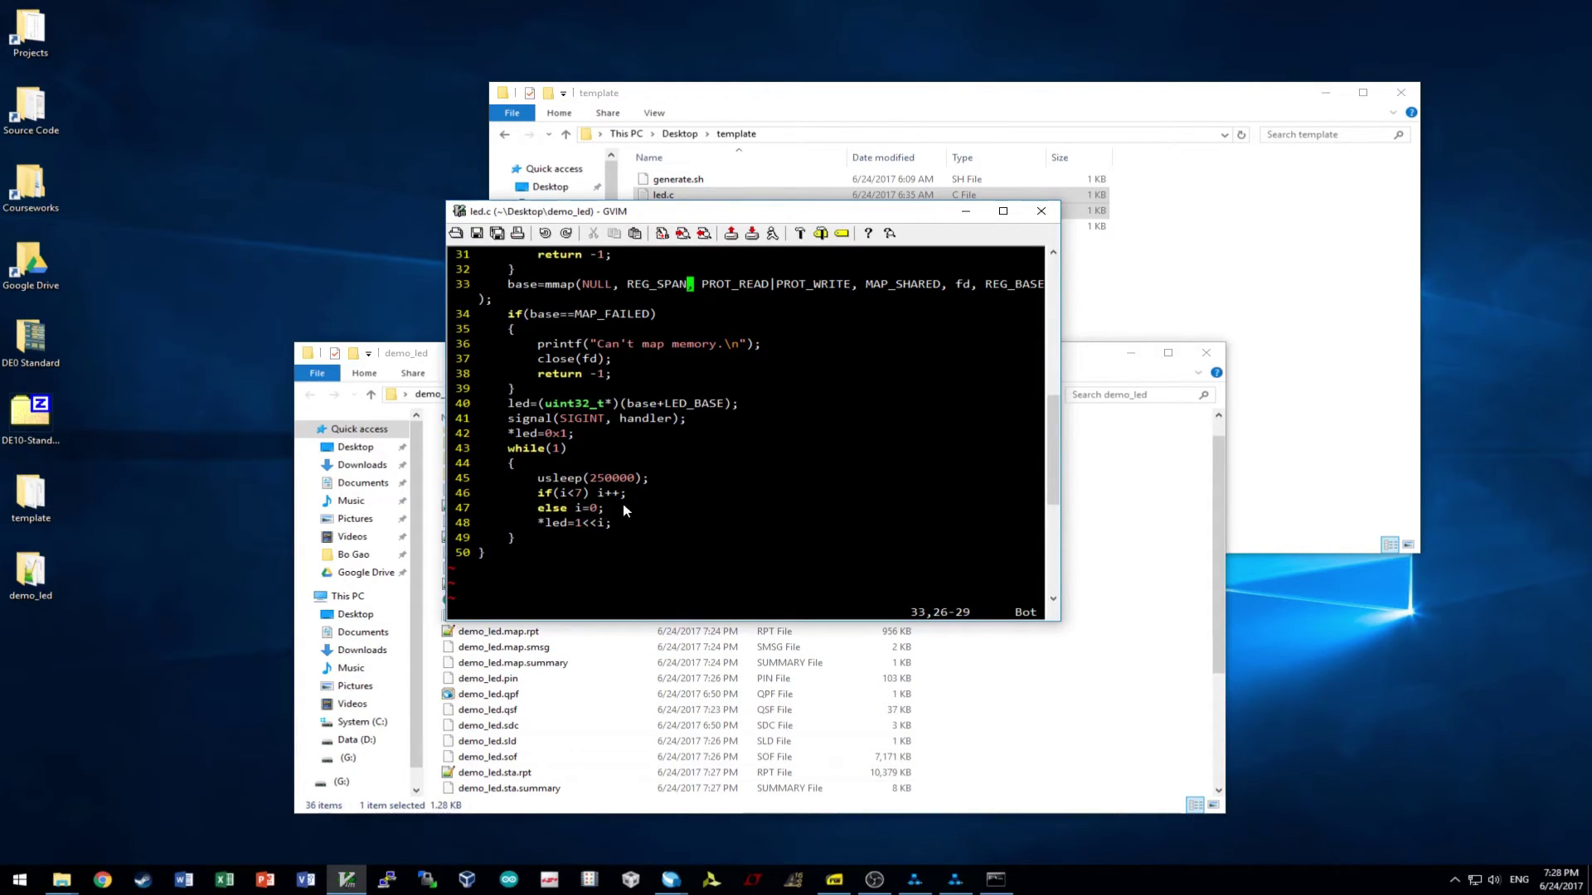
pyautogui.click(542, 523)
pyautogui.click(555, 524)
pyautogui.click(609, 524)
pyautogui.click(539, 524)
pyautogui.press('d')
pyautogui.press('d')
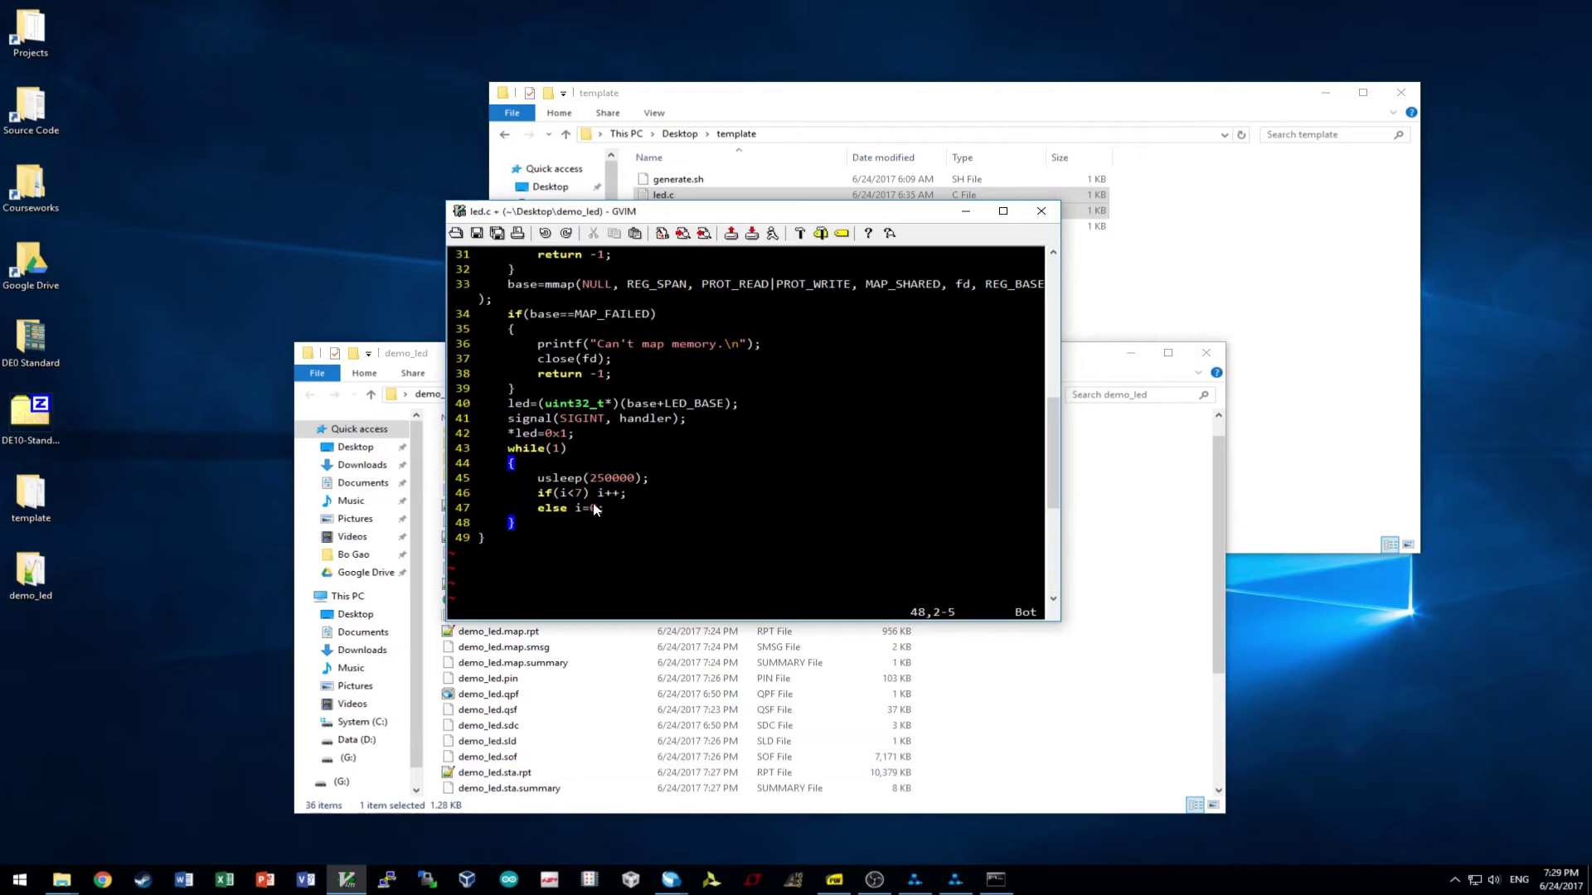
# - Save the edited led.c, now 49 lines long, in GVIM
pyautogui.click(606, 508)
pyautogui.scroll(6, 606, 508)
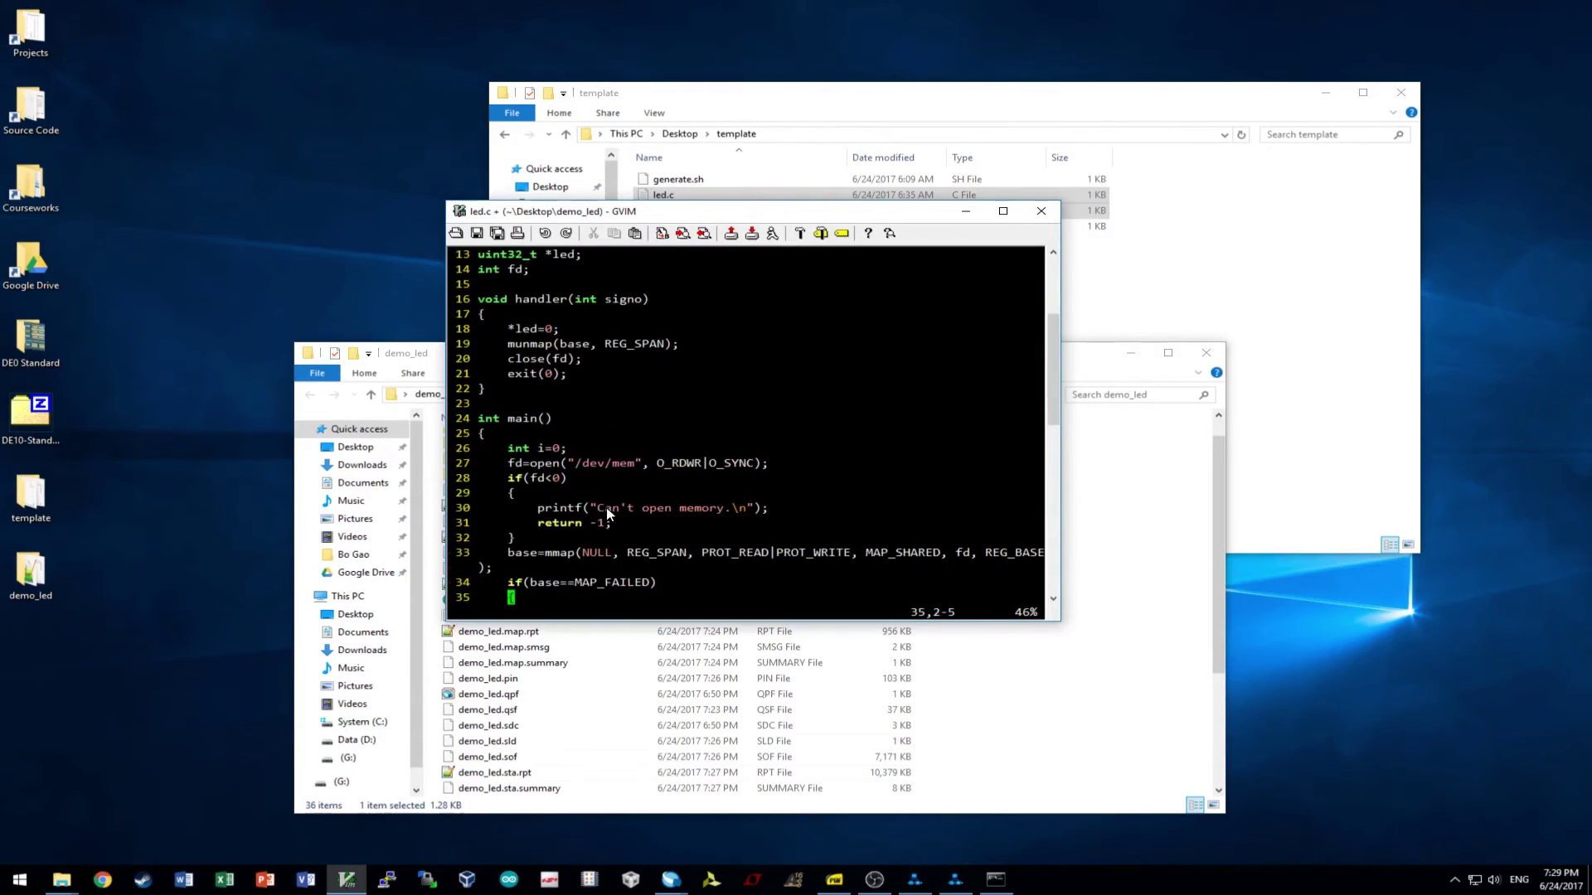
pyautogui.scroll(-6, 565, 452)
pyautogui.click(602, 539)
pyautogui.click(478, 232)
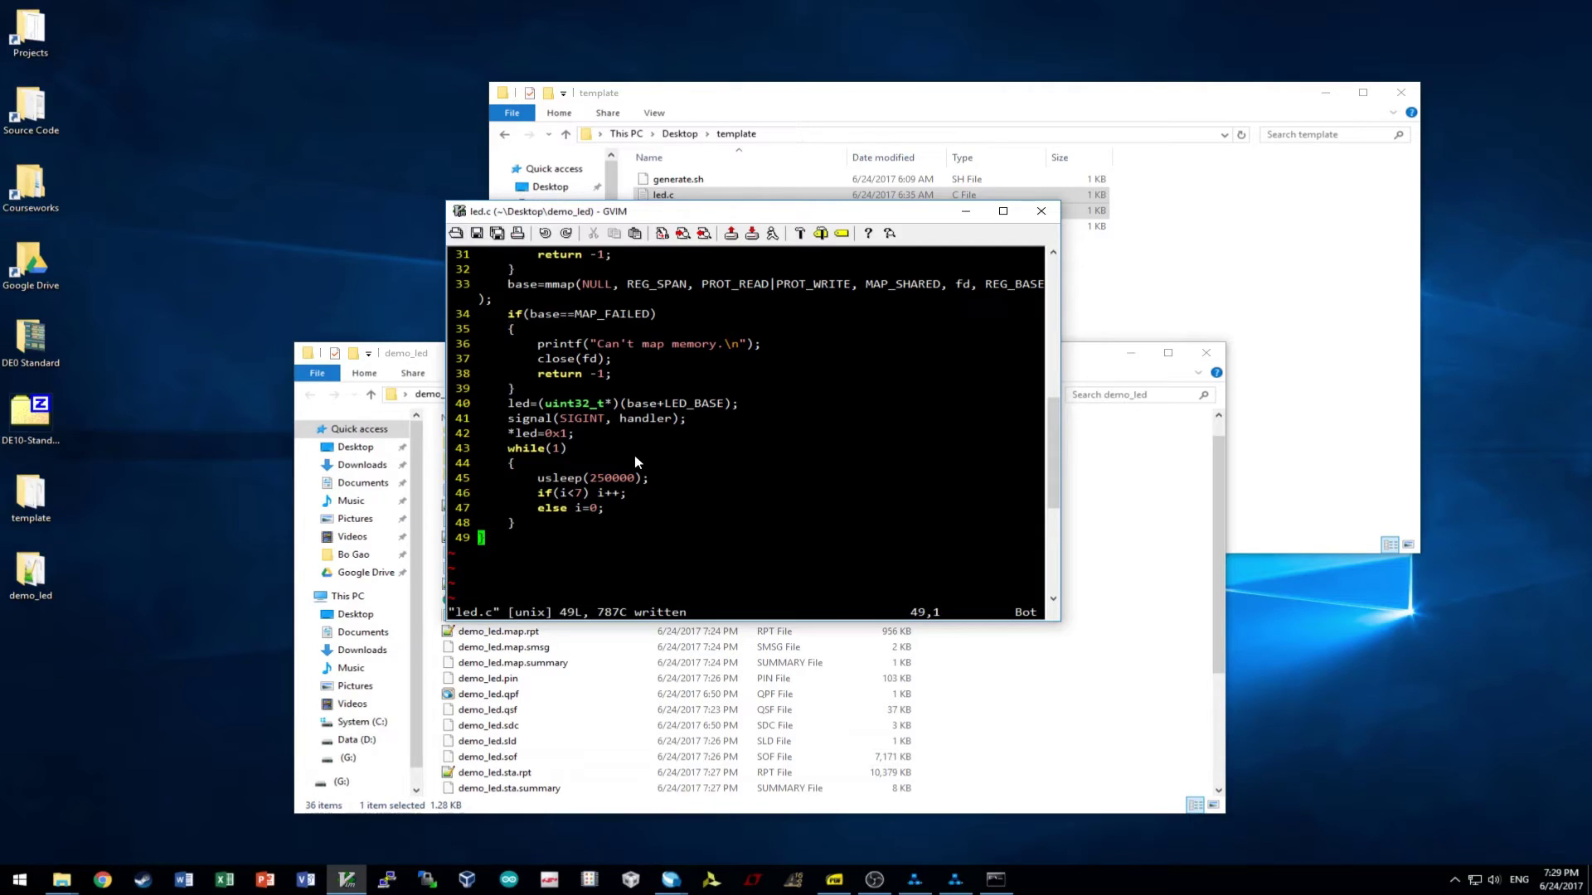
pyautogui.scroll(6, 634, 455)
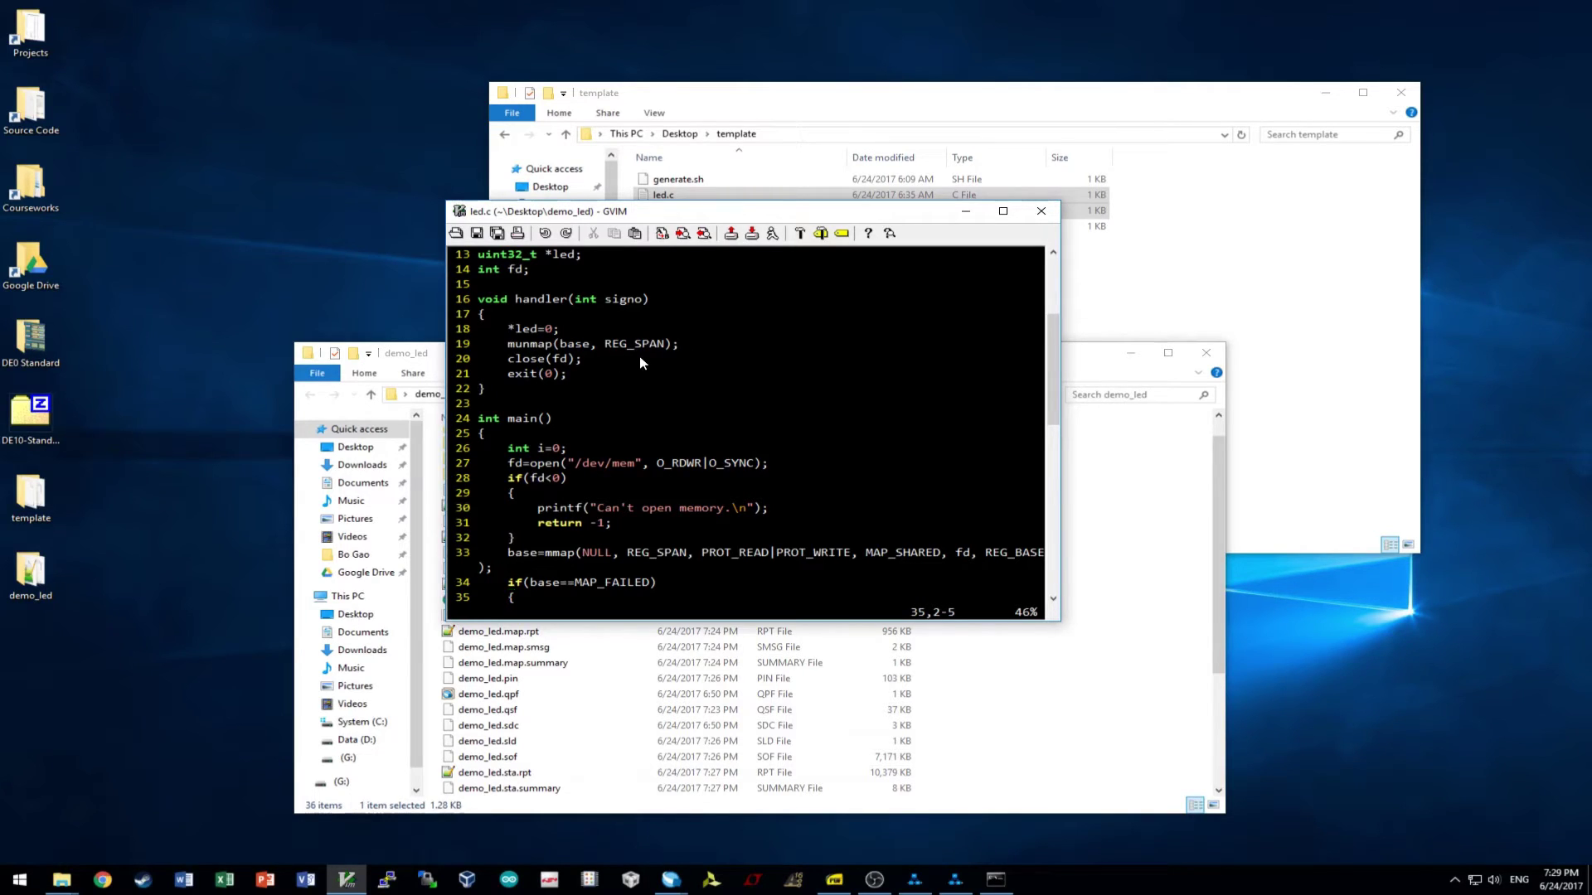
pyautogui.scroll(-6, 630, 373)
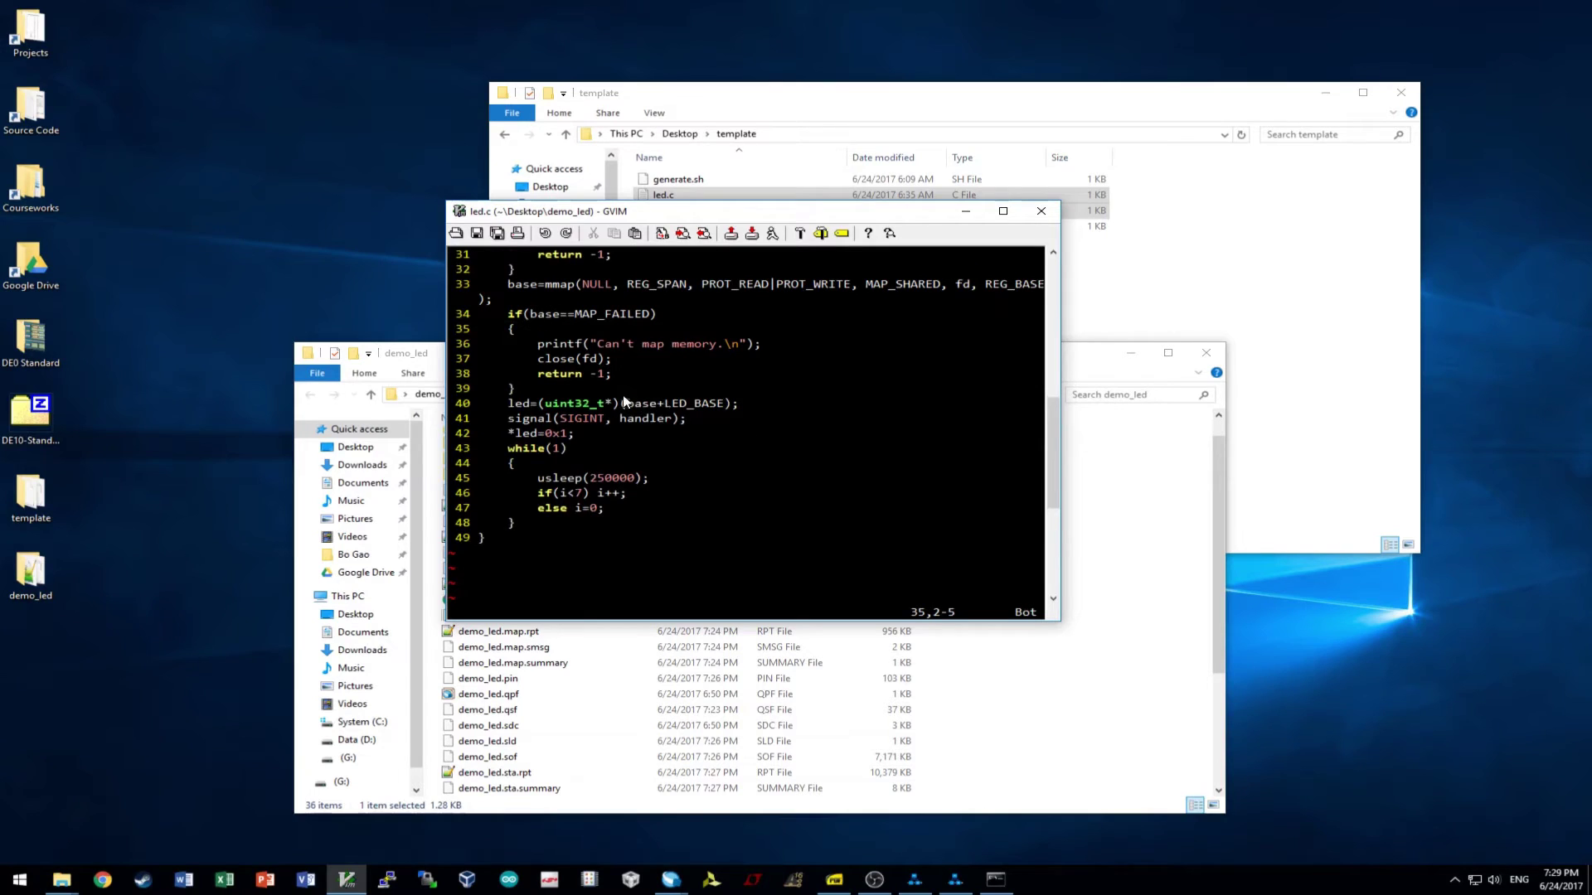
# - Close the led.c editor and minimize Quartus Prime to reveal the folder windows
pyautogui.click(1041, 210)
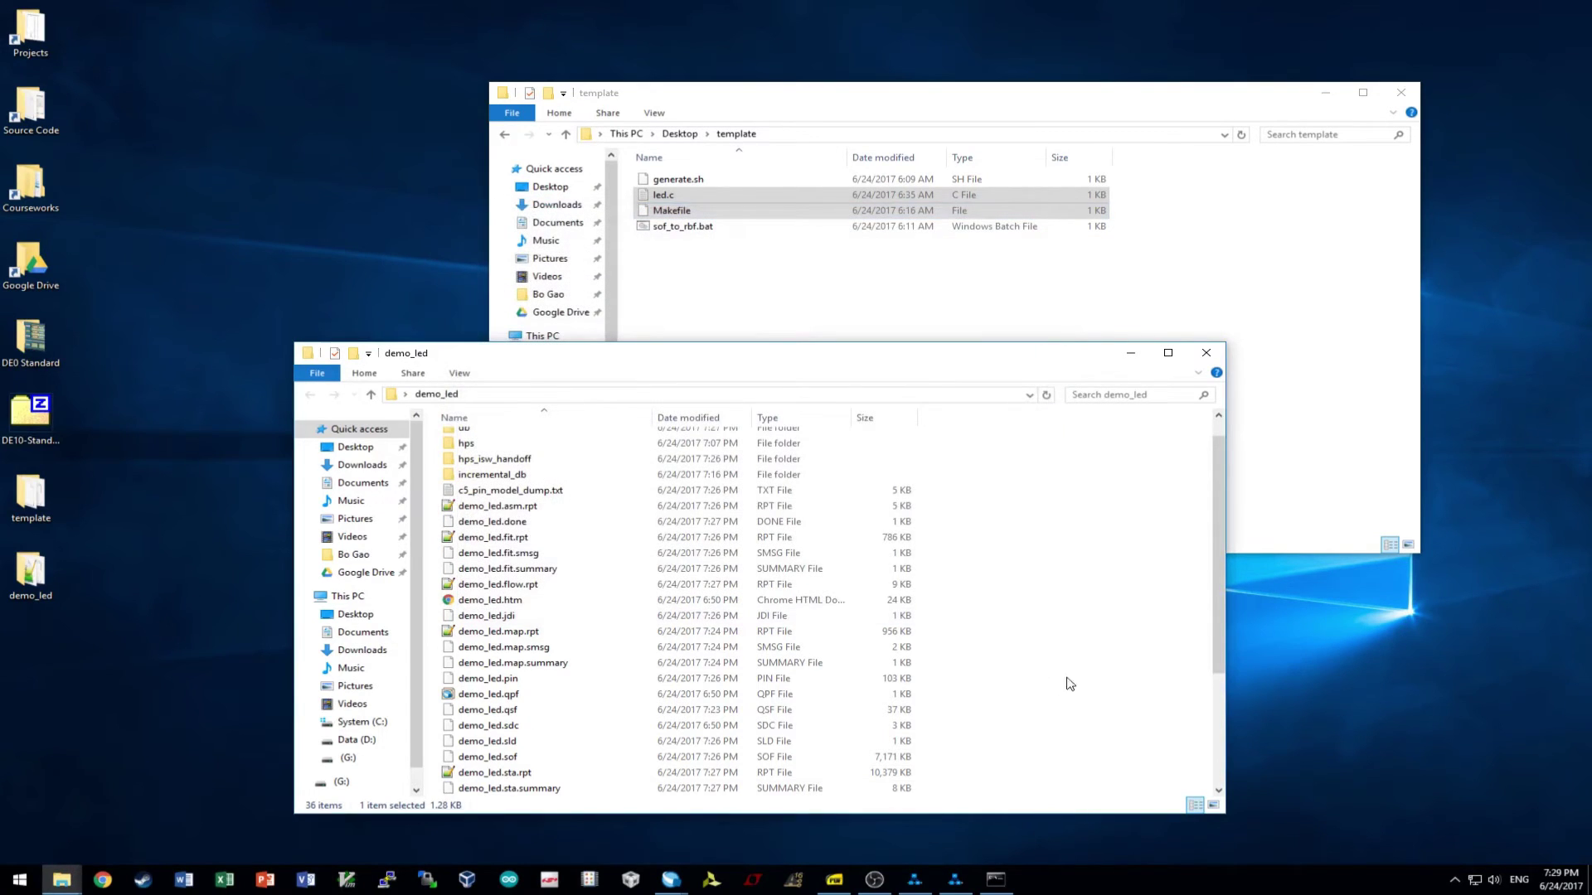
pyautogui.moveTo(670, 880)
pyautogui.click(622, 788)
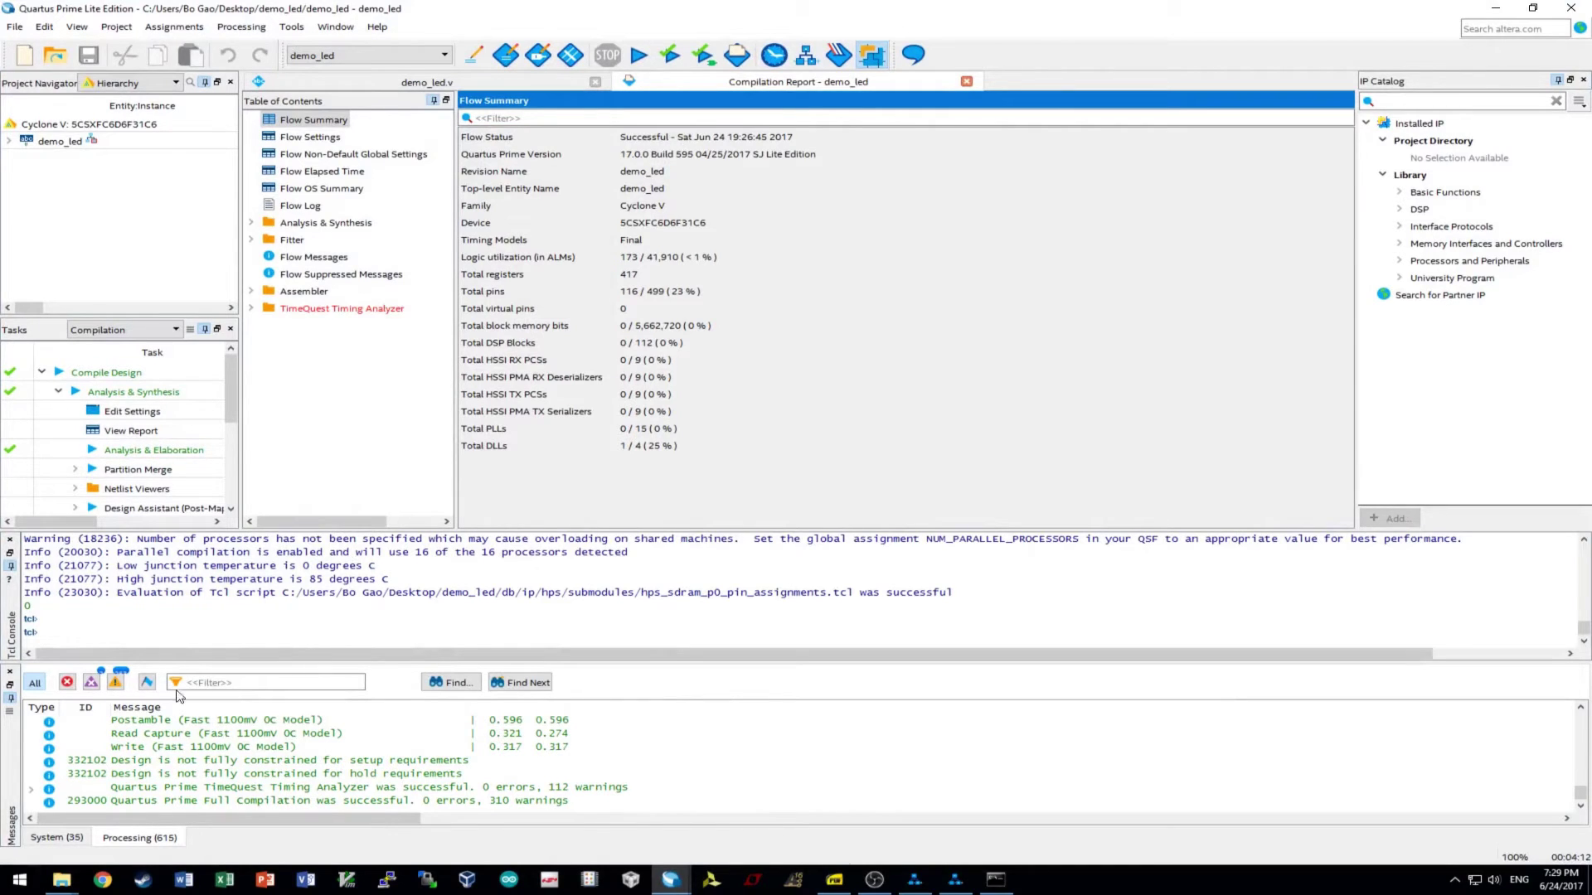
pyautogui.click(667, 748)
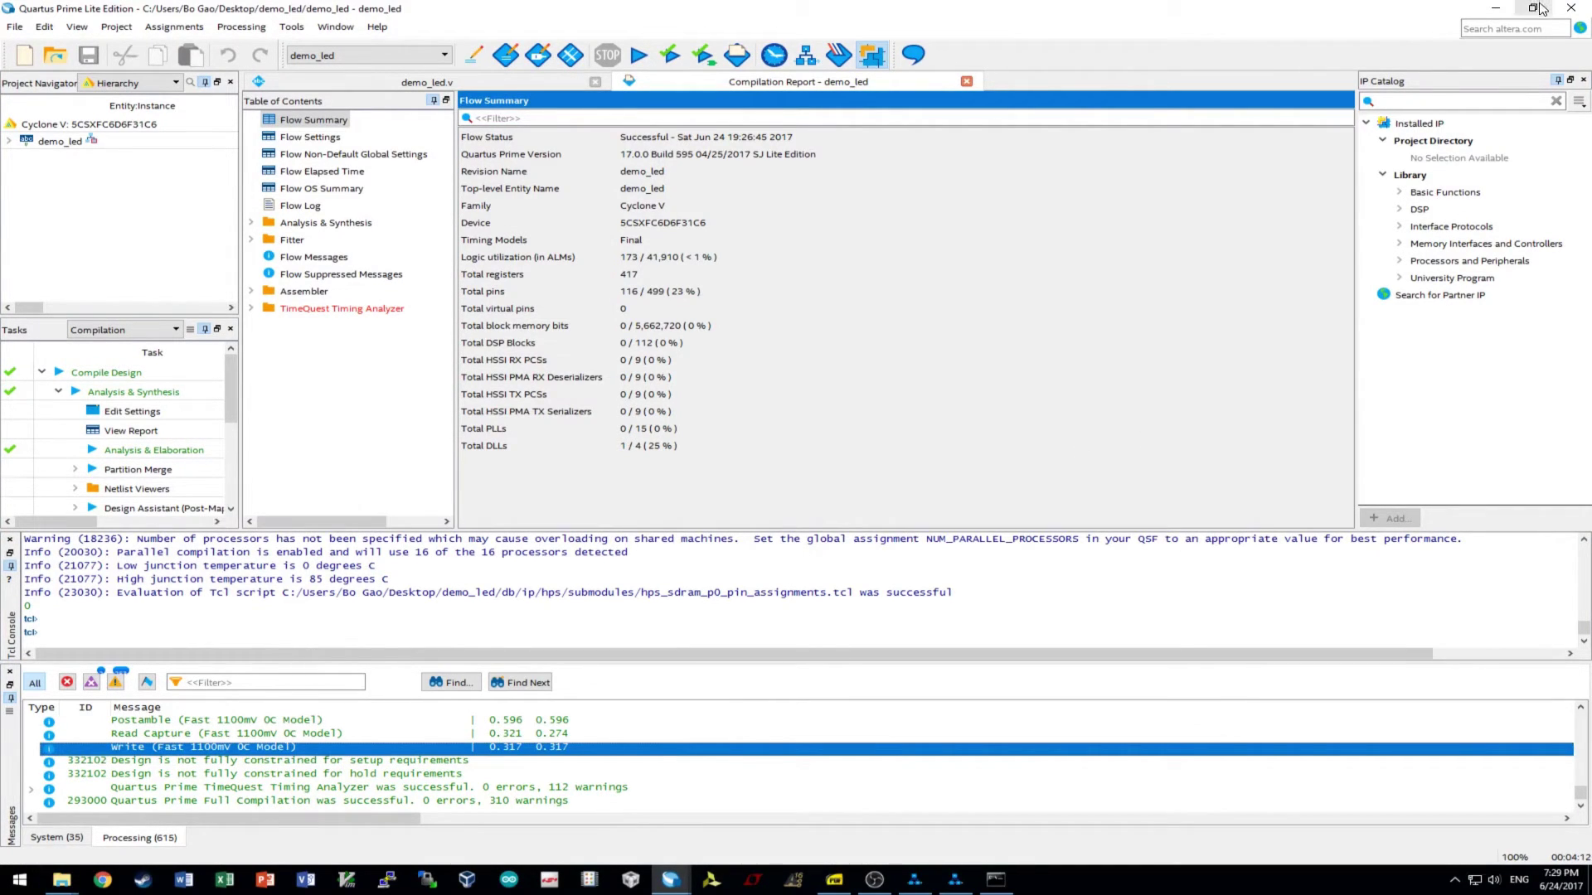
pyautogui.click(1495, 8)
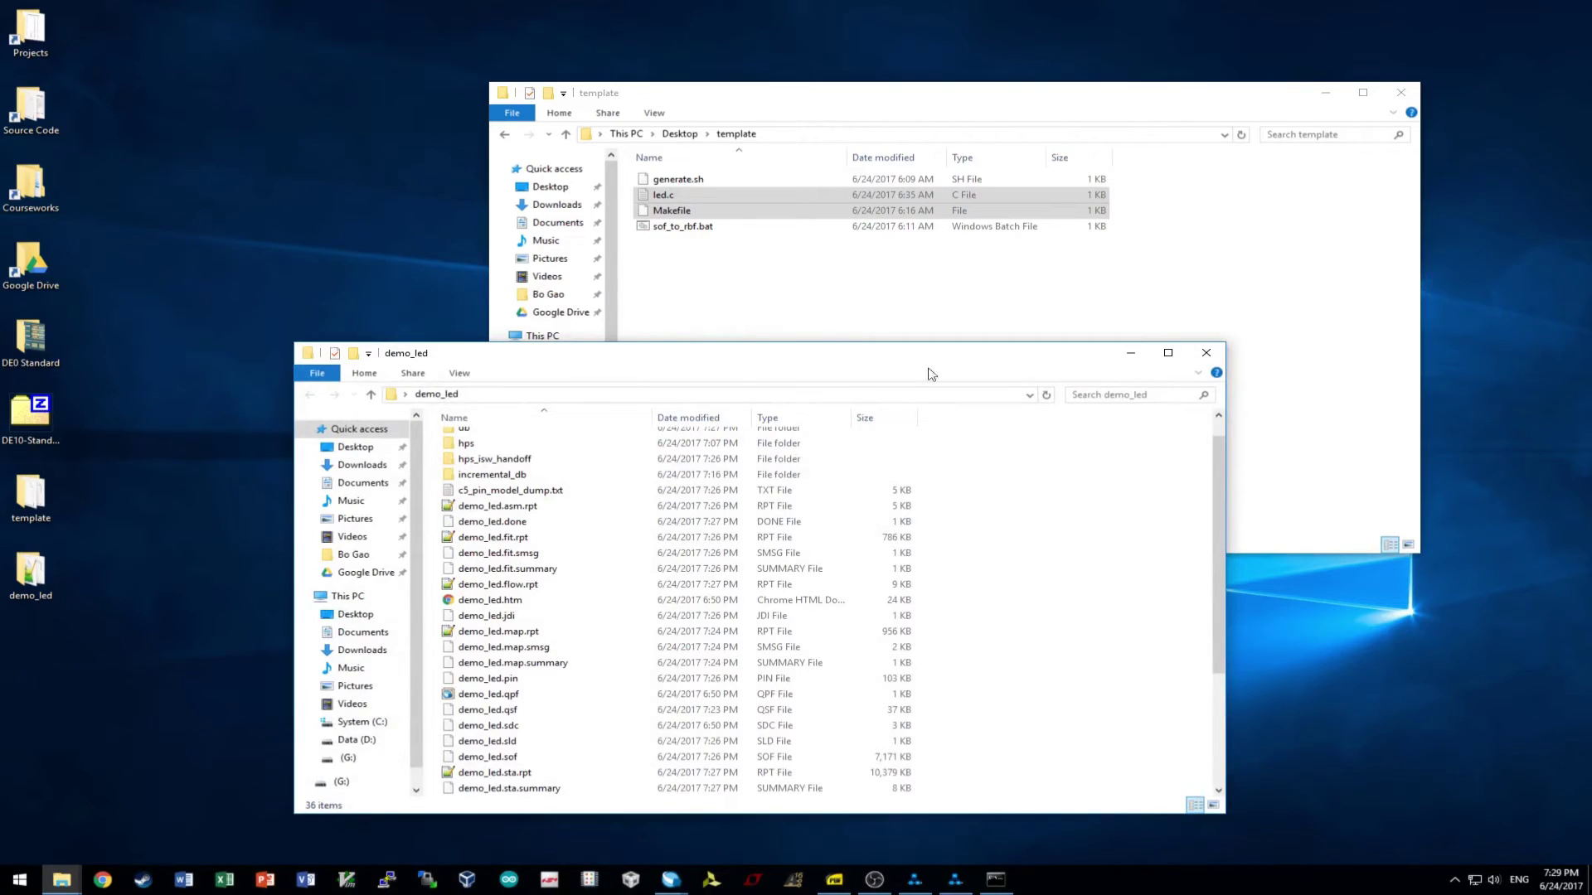
# - Copy sof_to_rbf.bat from the template folder into the demo_led folder
pyautogui.moveTo(729, 355); pyautogui.dragTo(763, 297)
pyautogui.click(699, 227)
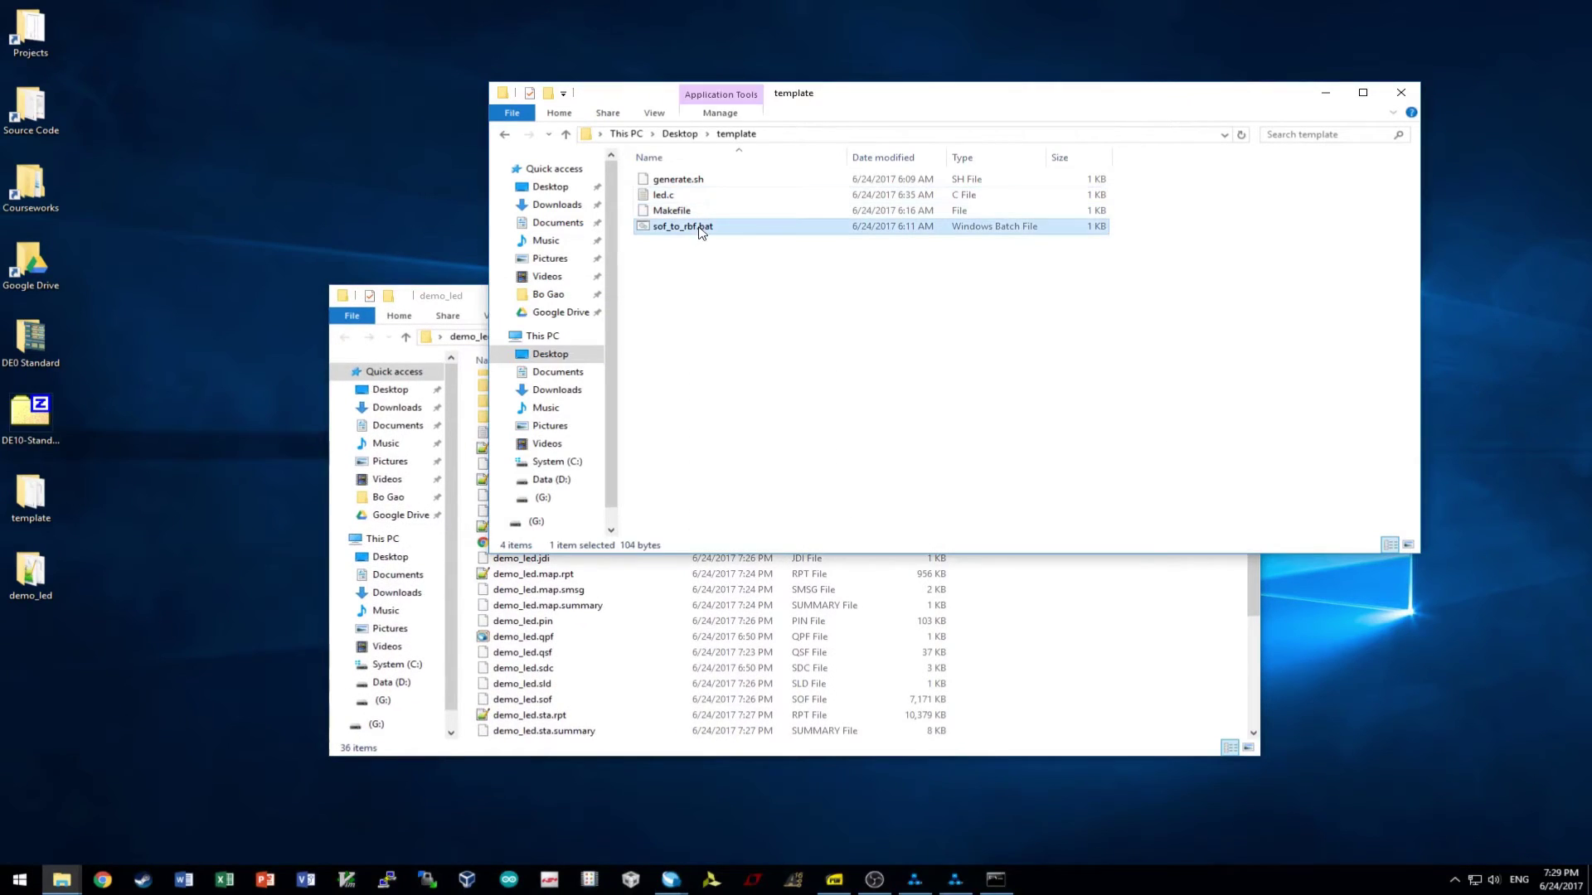
pyautogui.hotkey('ctrl', 'c')
pyautogui.click(1066, 580)
pyautogui.hotkey('ctrl', 'v')
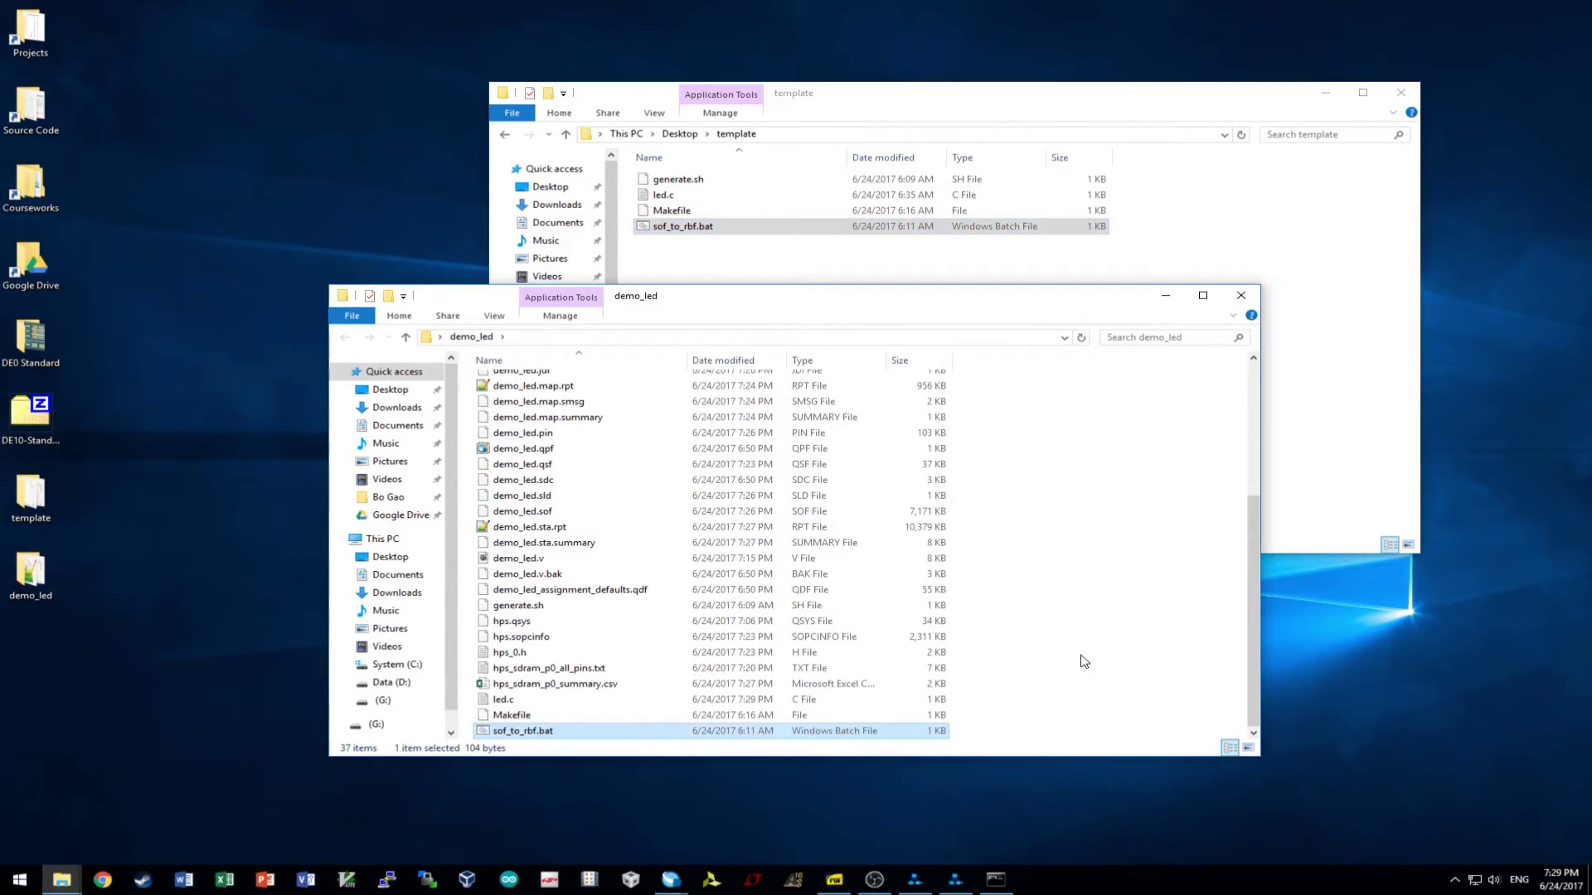
pyautogui.rightClick(529, 731)
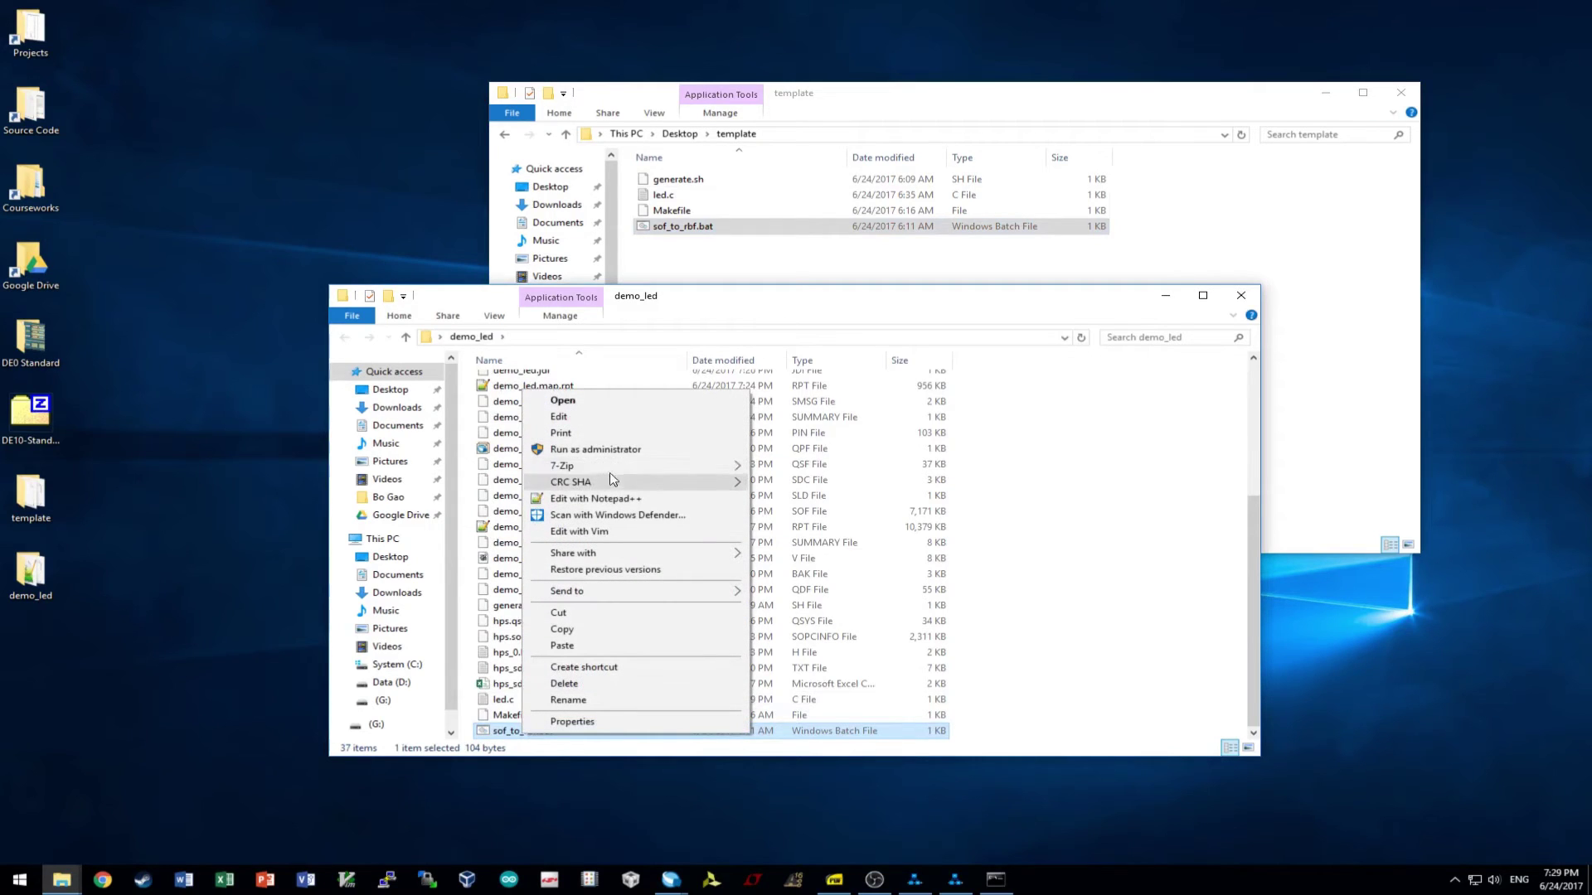
# - Edit sof_to_rbf.bat in Notepad so demo_qsys.sof becomes demo_led.sof
pyautogui.click(617, 419)
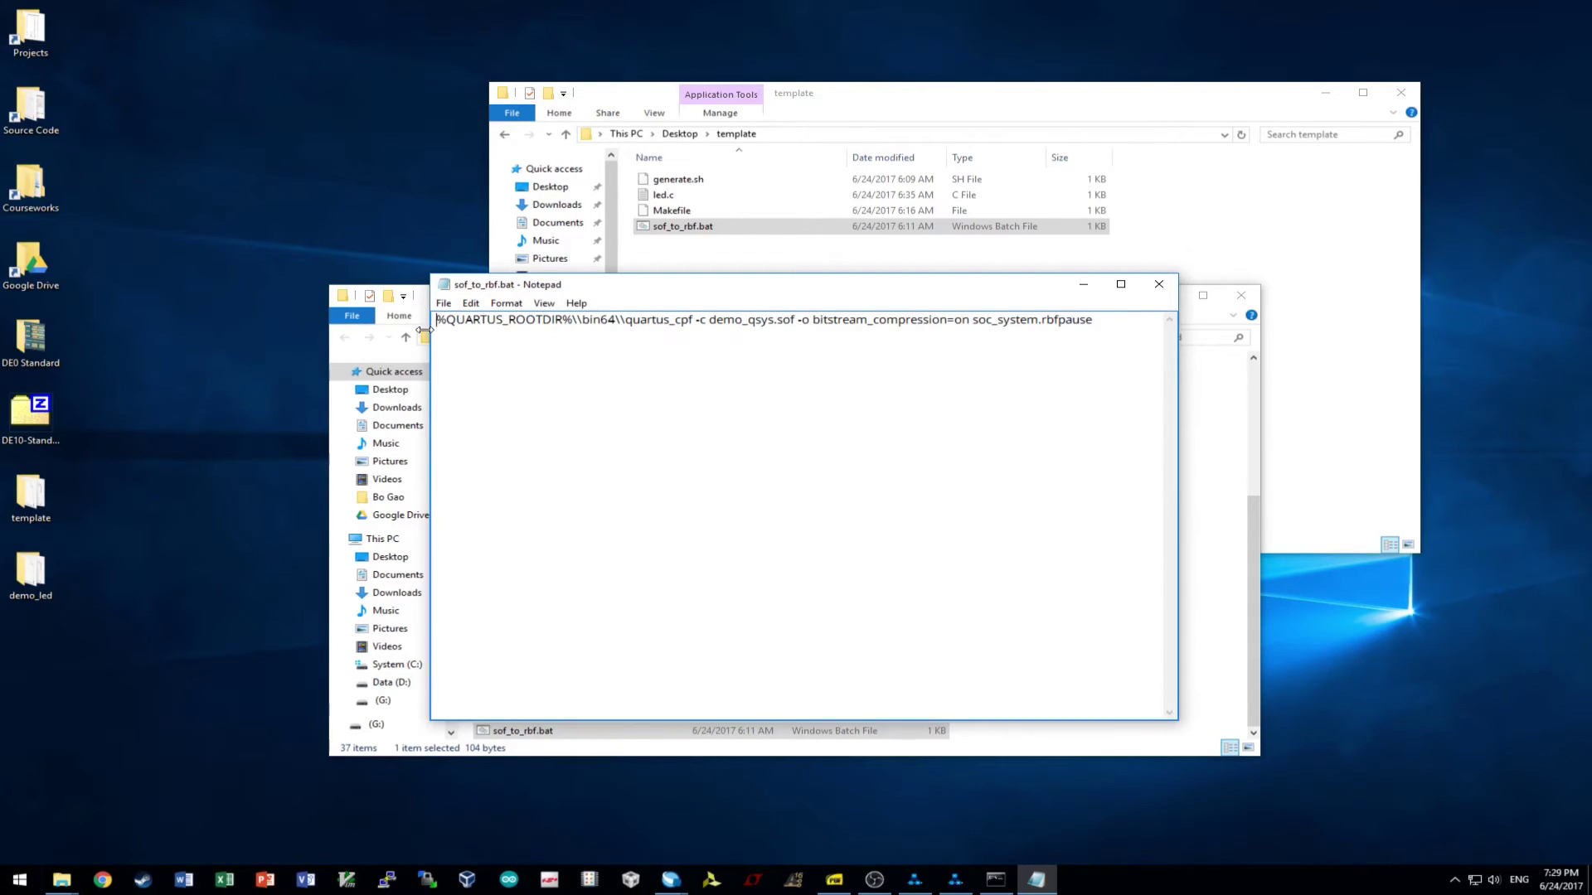
pyautogui.moveTo(441, 322); pyautogui.dragTo(694, 321)
pyautogui.click(741, 321)
pyautogui.moveTo(710, 322); pyautogui.dragTo(1056, 420)
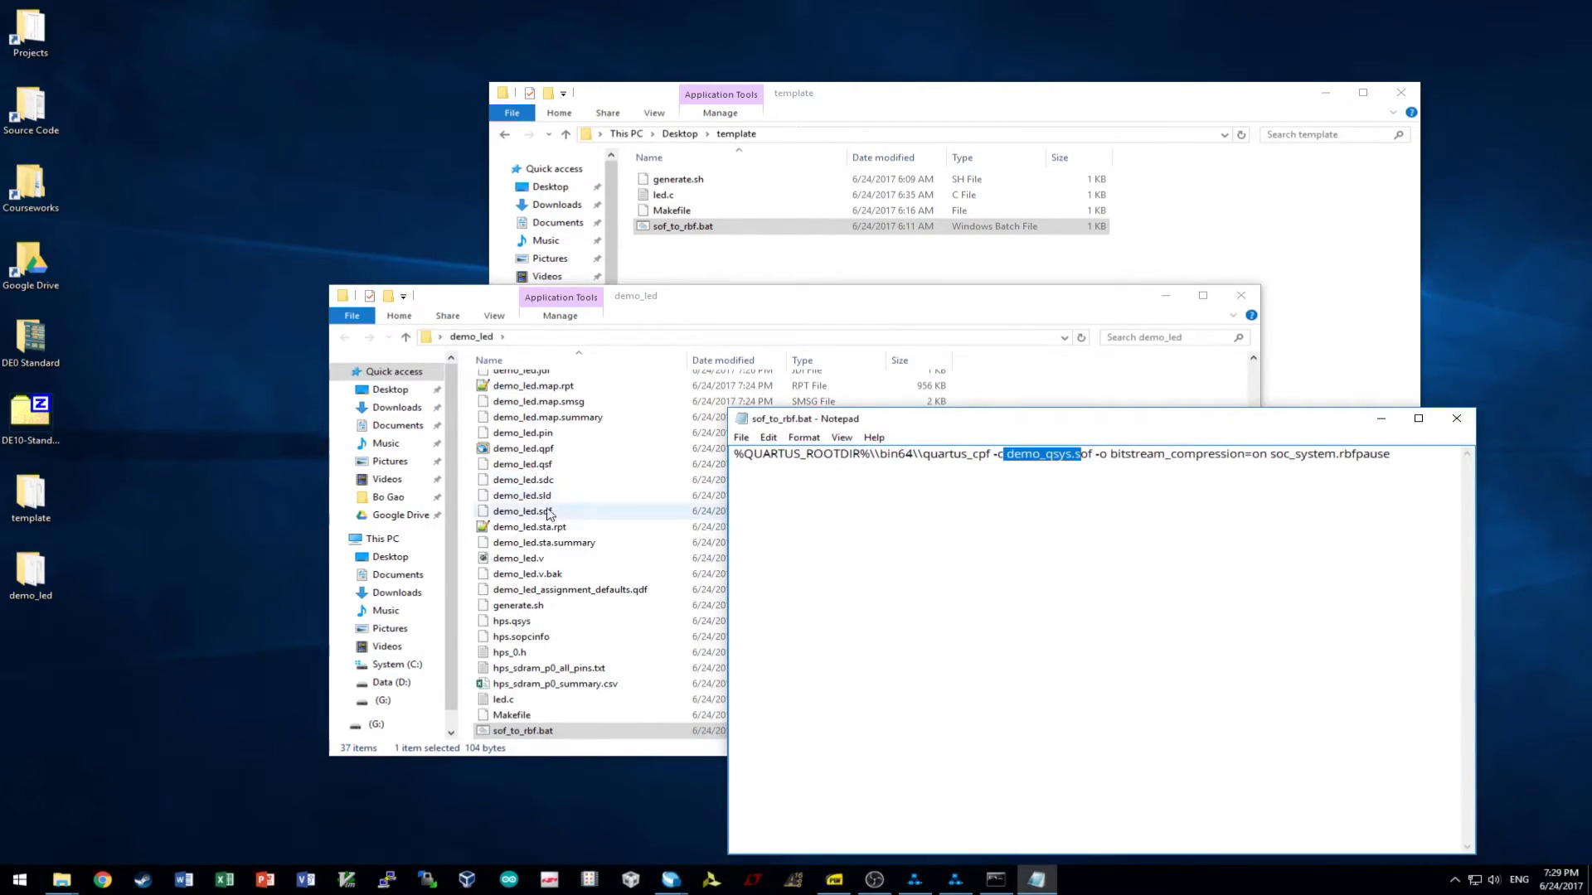
pyautogui.click(1022, 455)
pyautogui.moveTo(1047, 455); pyautogui.dragTo(1071, 455)
pyautogui.write('led')
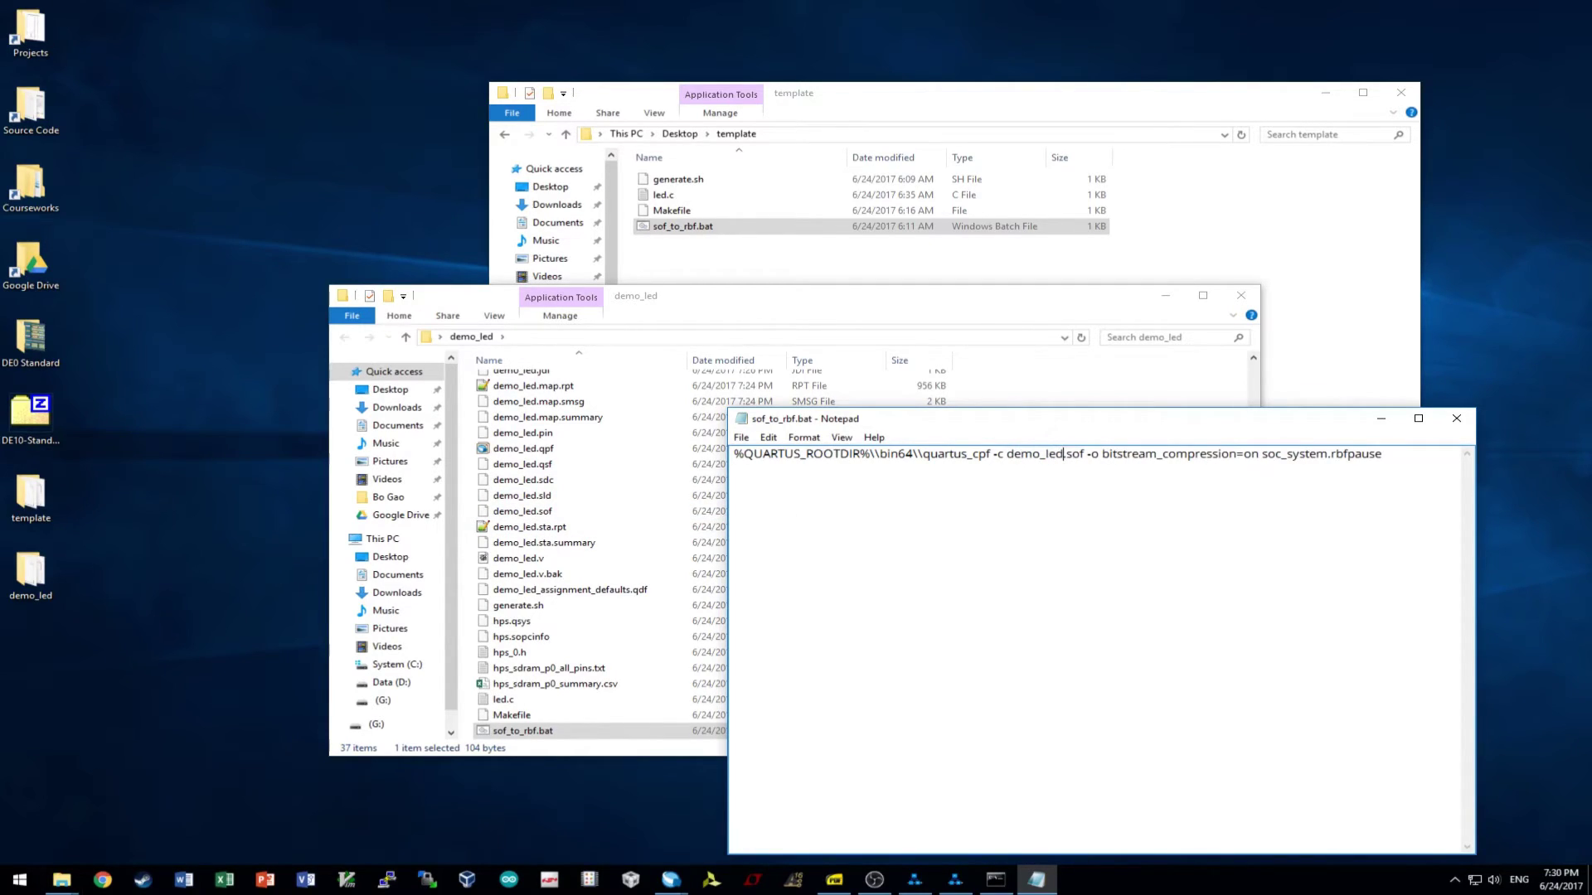
# - Close Notepad, saving the changes to sof_to_rbf.bat
pyautogui.click(1408, 459)
pyautogui.moveTo(1323, 421); pyautogui.dragTo(972, 398)
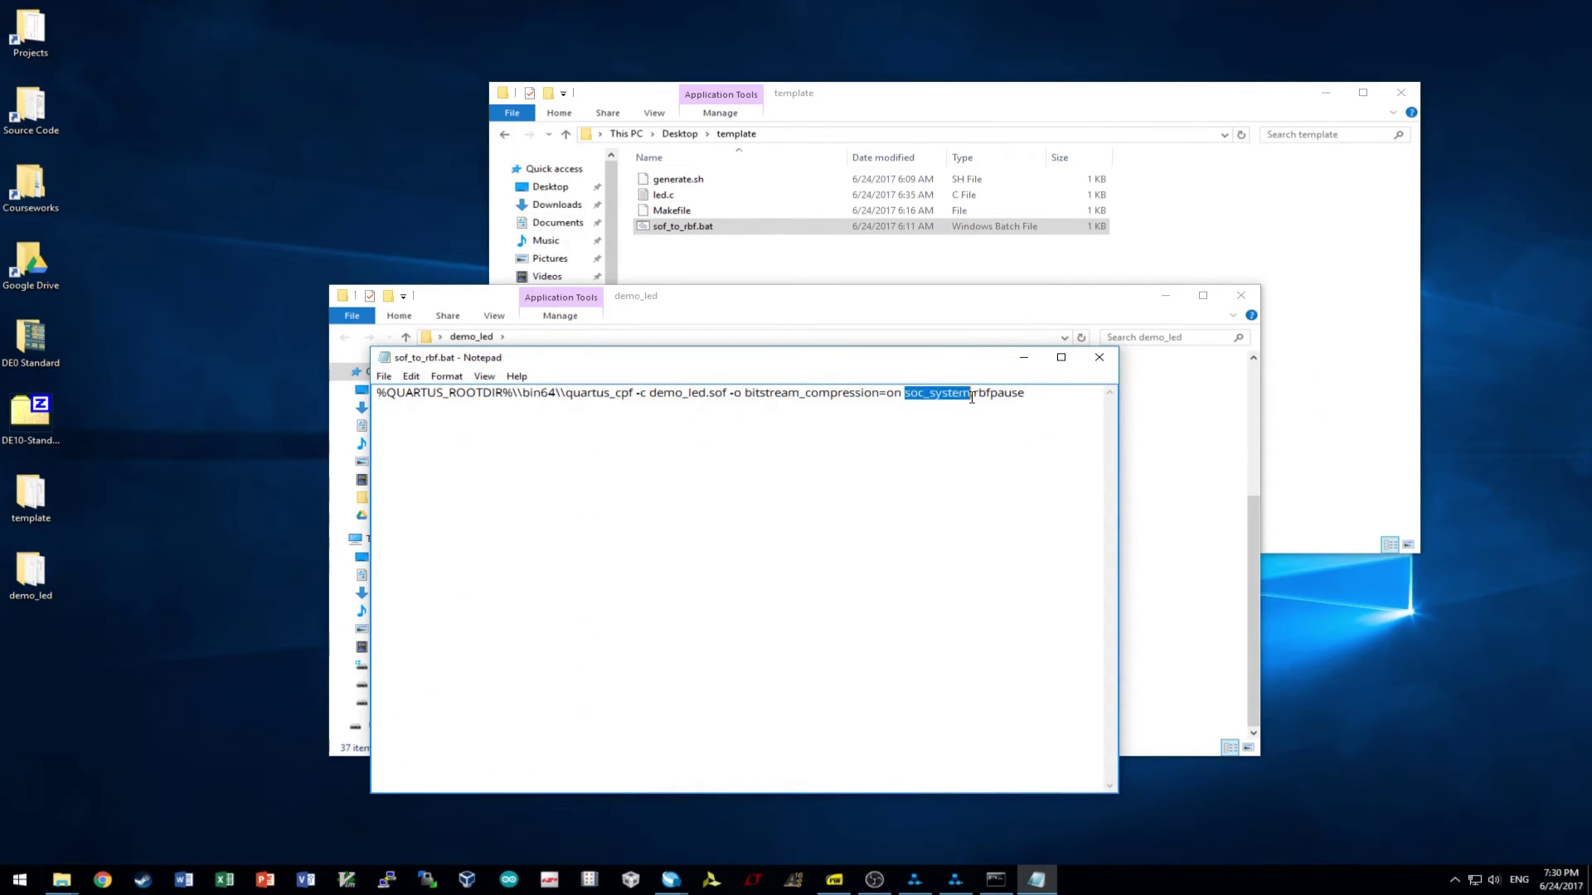
pyautogui.click(1100, 357)
pyautogui.click(751, 448)
pyautogui.click(1143, 494)
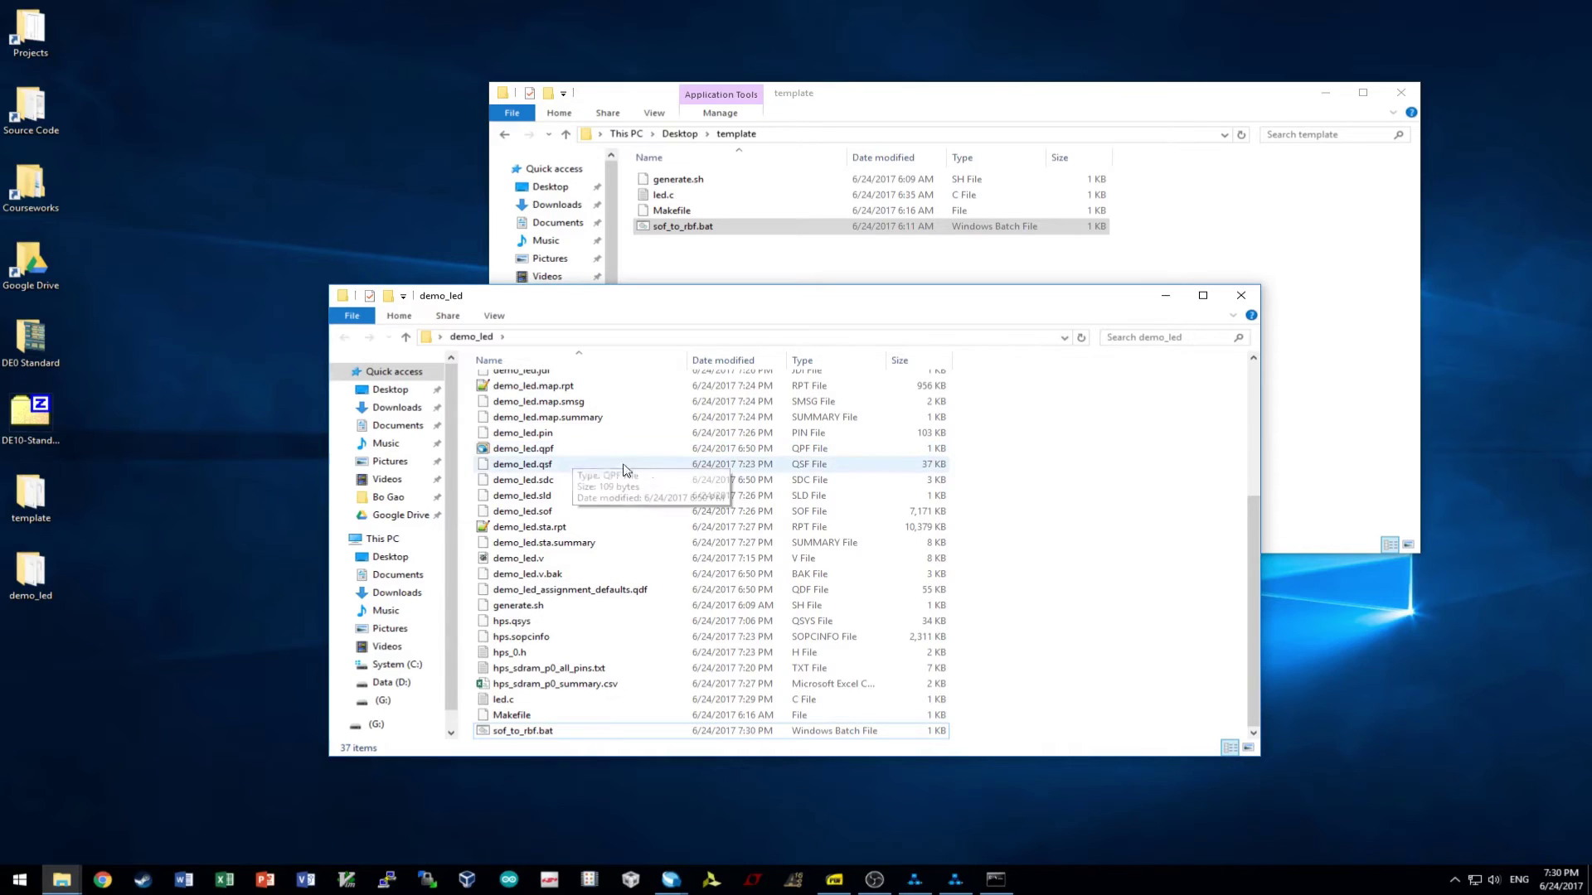
# - Run sof_to_rbf.bat to produce soc_system.rbf and check its 1.86 MB properties
pyautogui.doubleClick(524, 731)
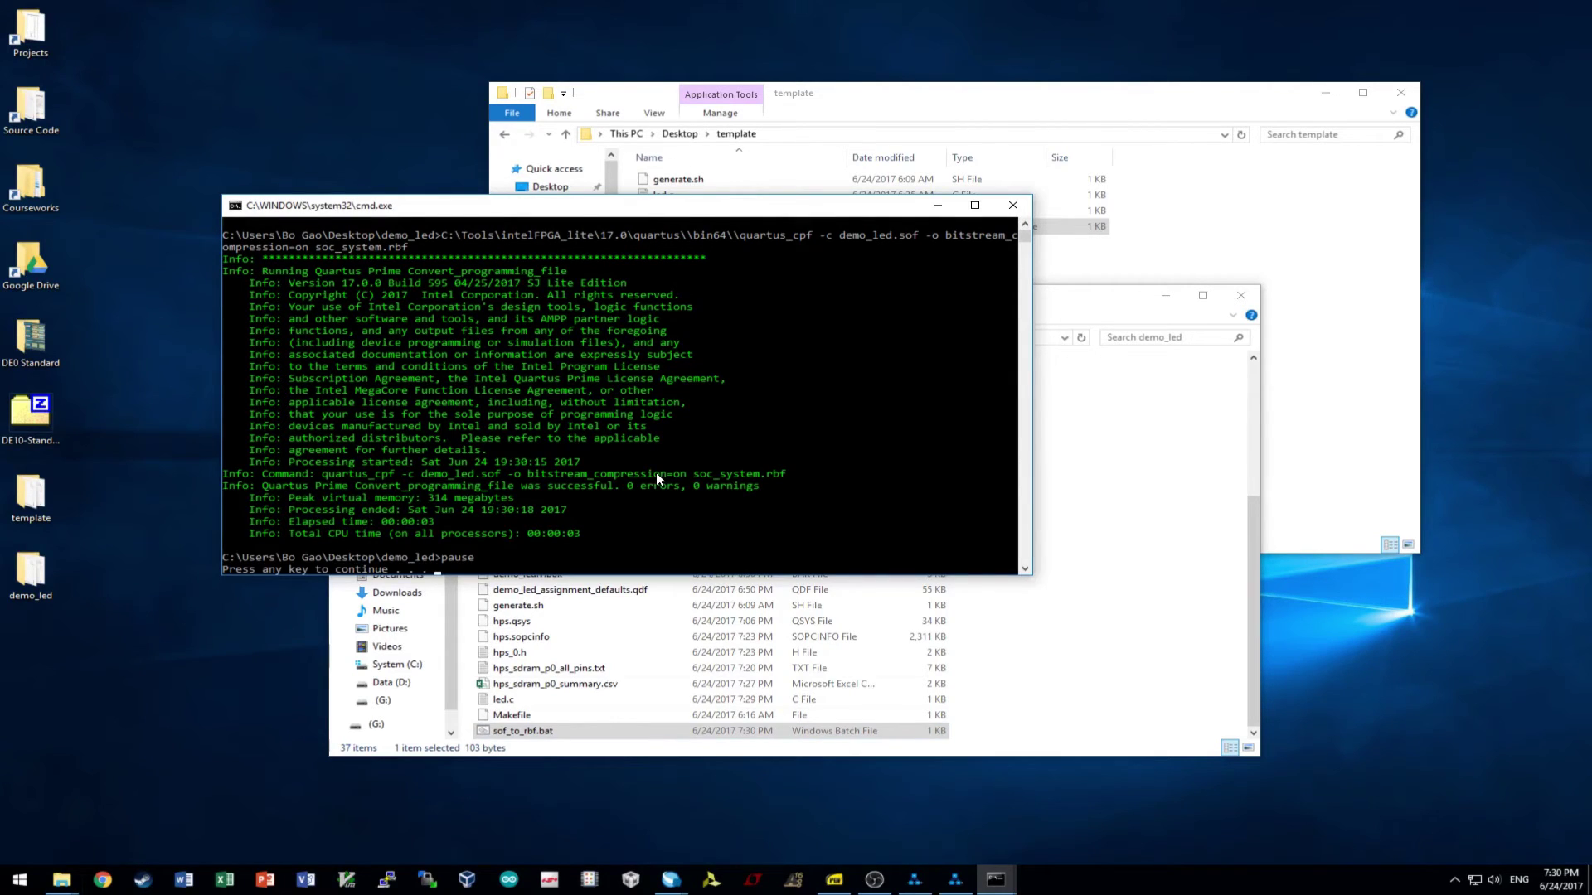
pyautogui.press('Return')
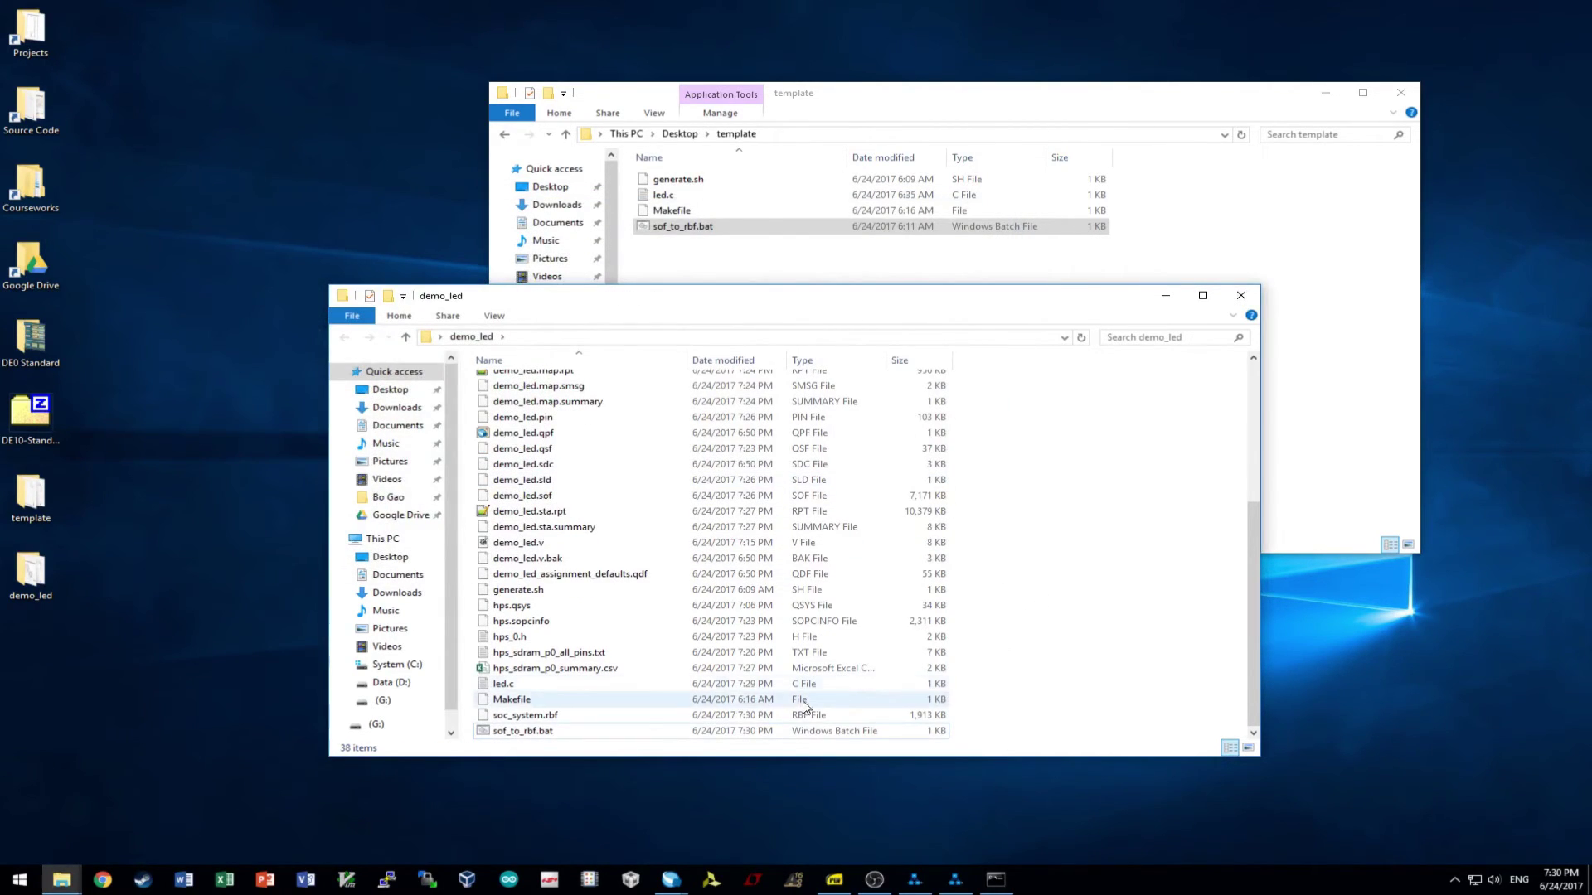
pyautogui.click(539, 715)
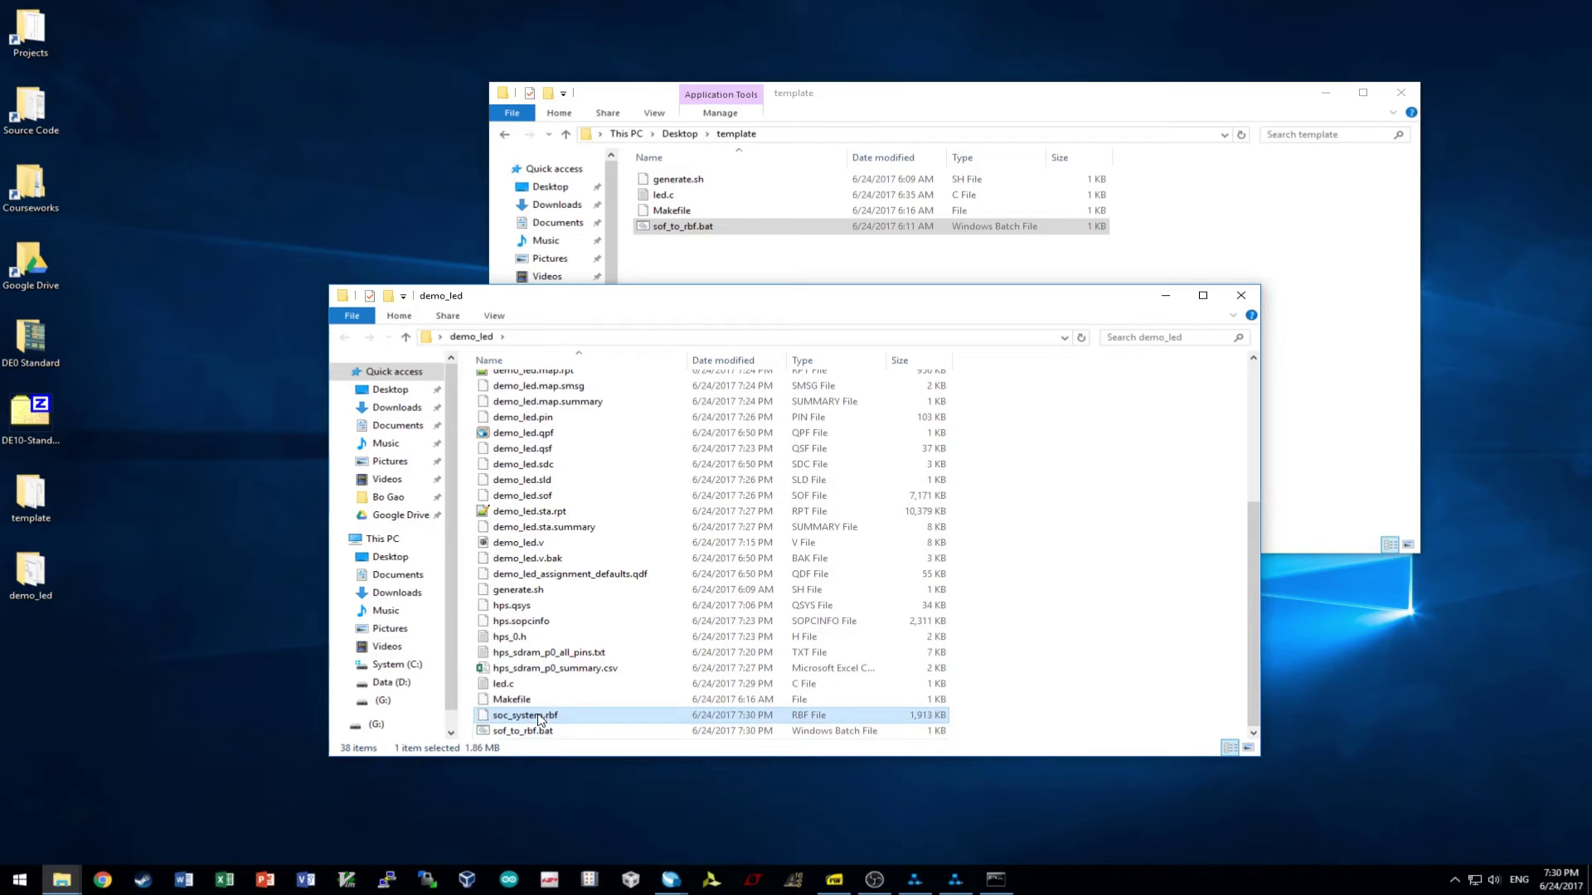
pyautogui.rightClick(547, 711)
pyautogui.click(564, 702)
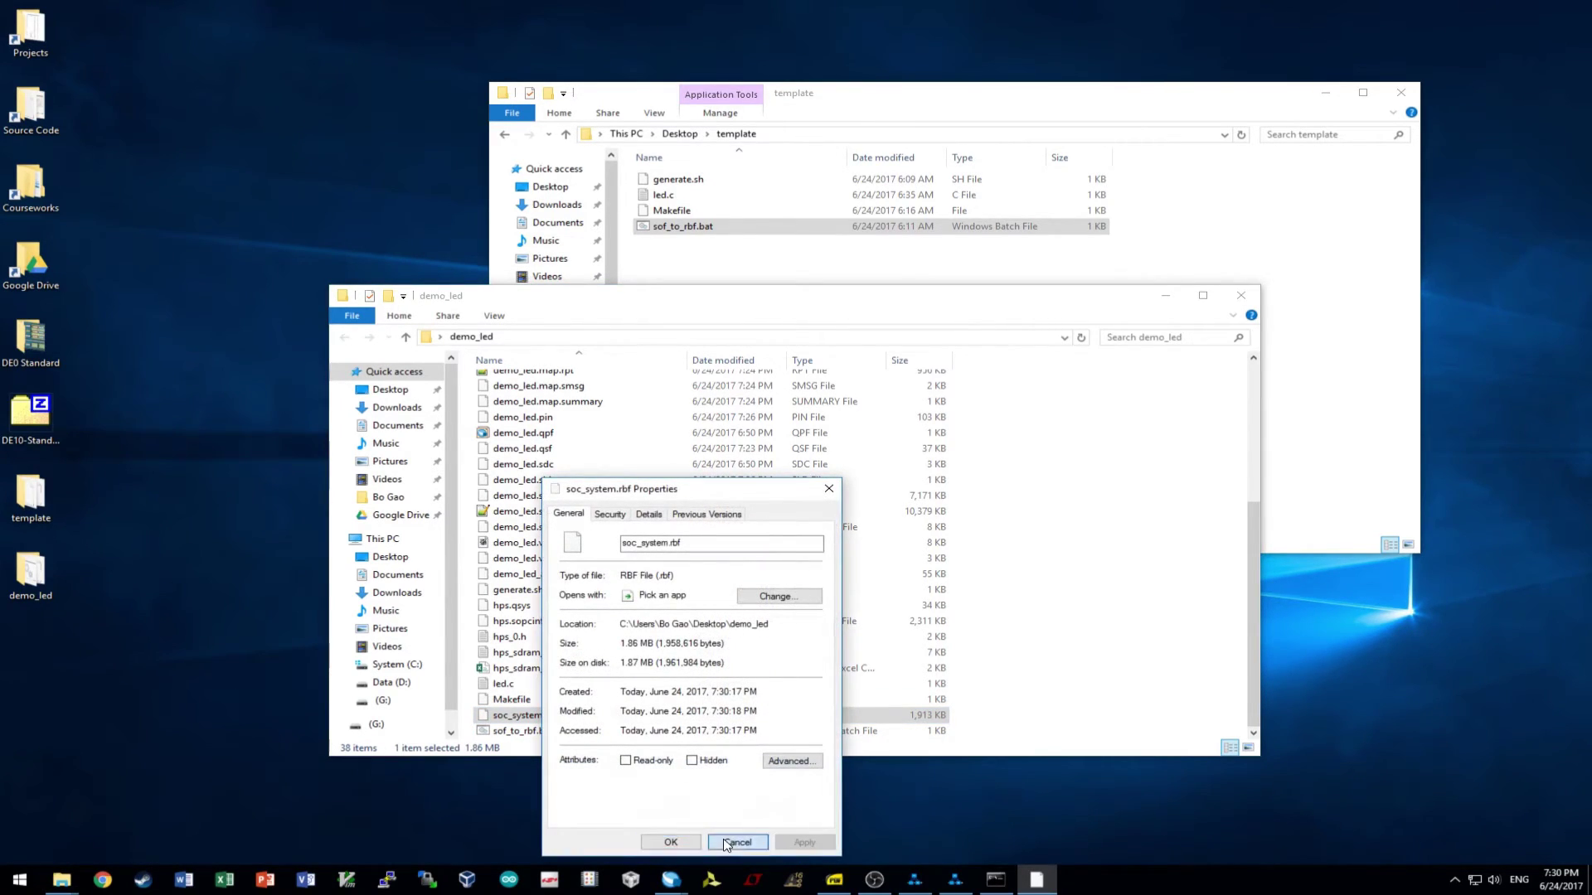
pyautogui.click(737, 842)
pyautogui.click(1127, 616)
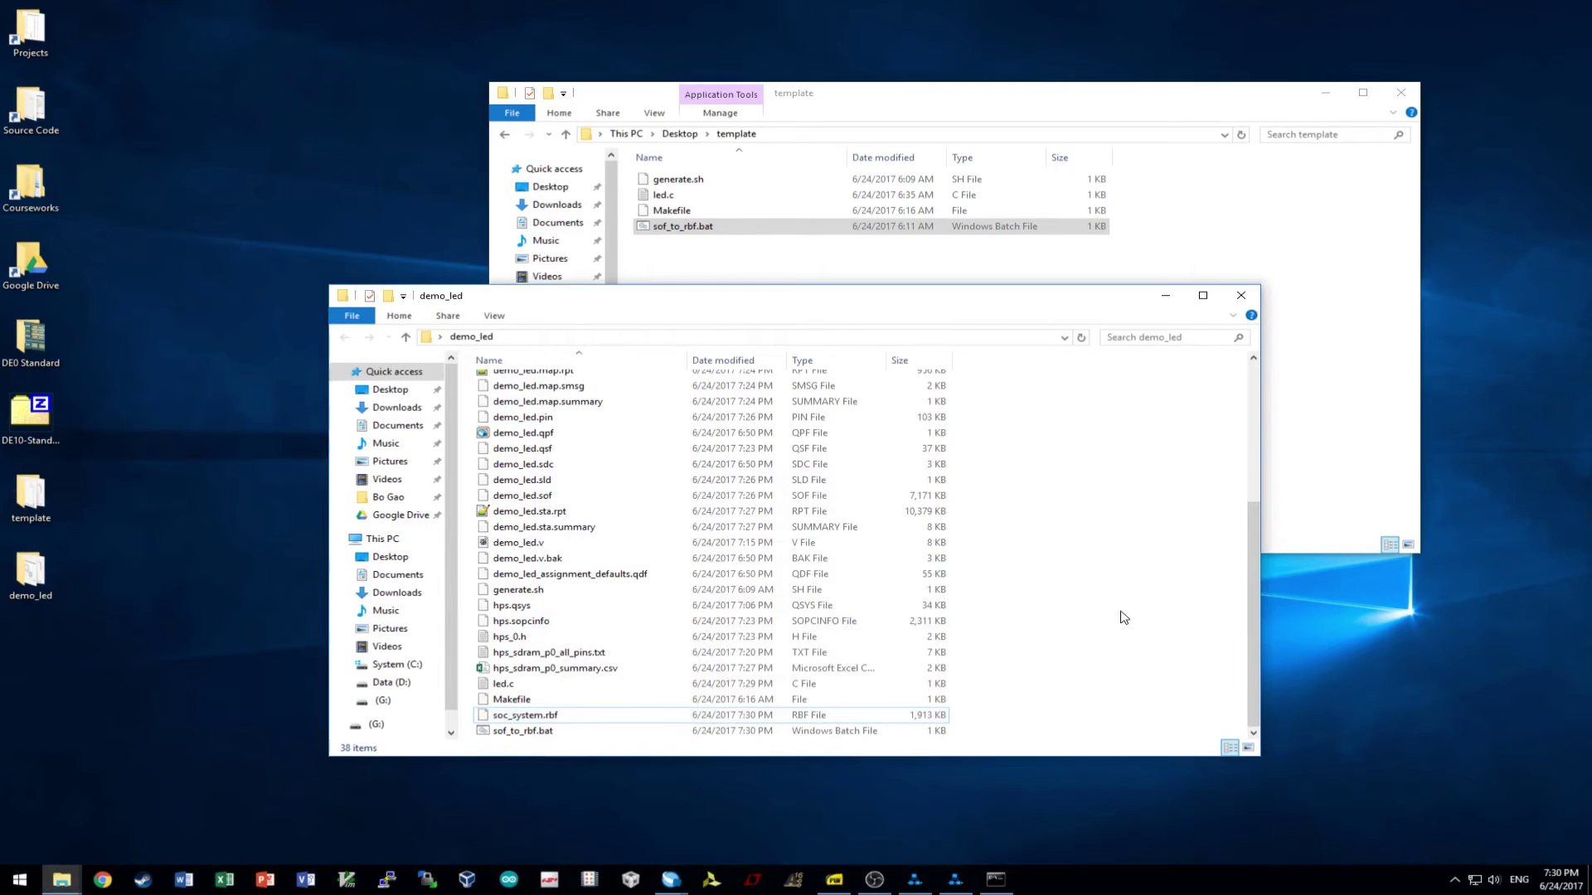
pyautogui.click(530, 717)
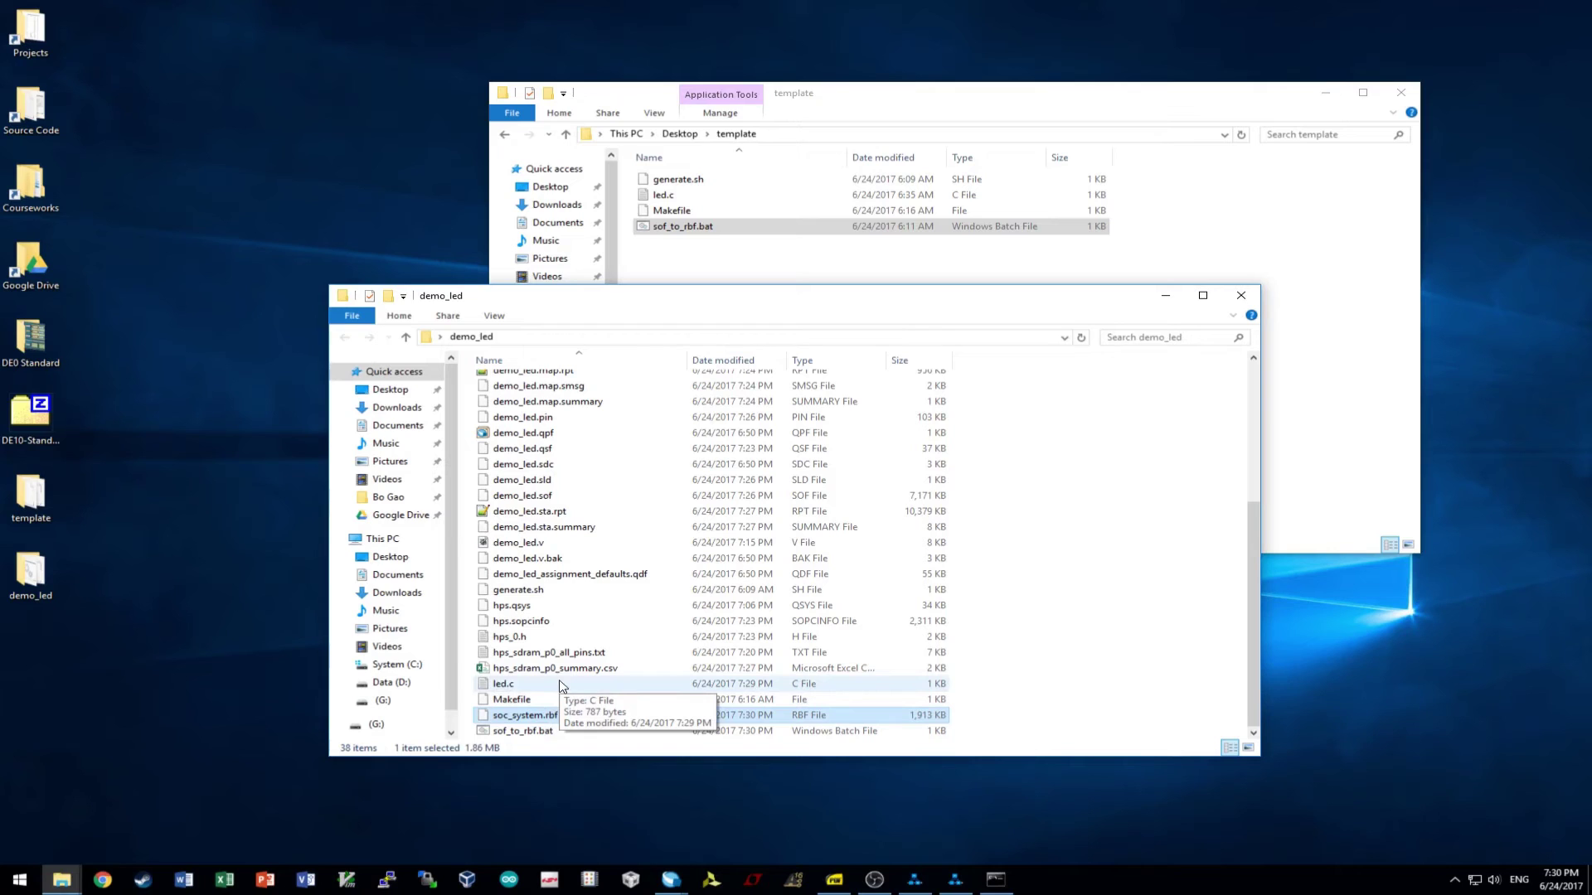
pyautogui.rightClick(578, 716)
# - Replace the old soc_system.rbf on the (G:) drive with the newly generated one
pyautogui.click(618, 625)
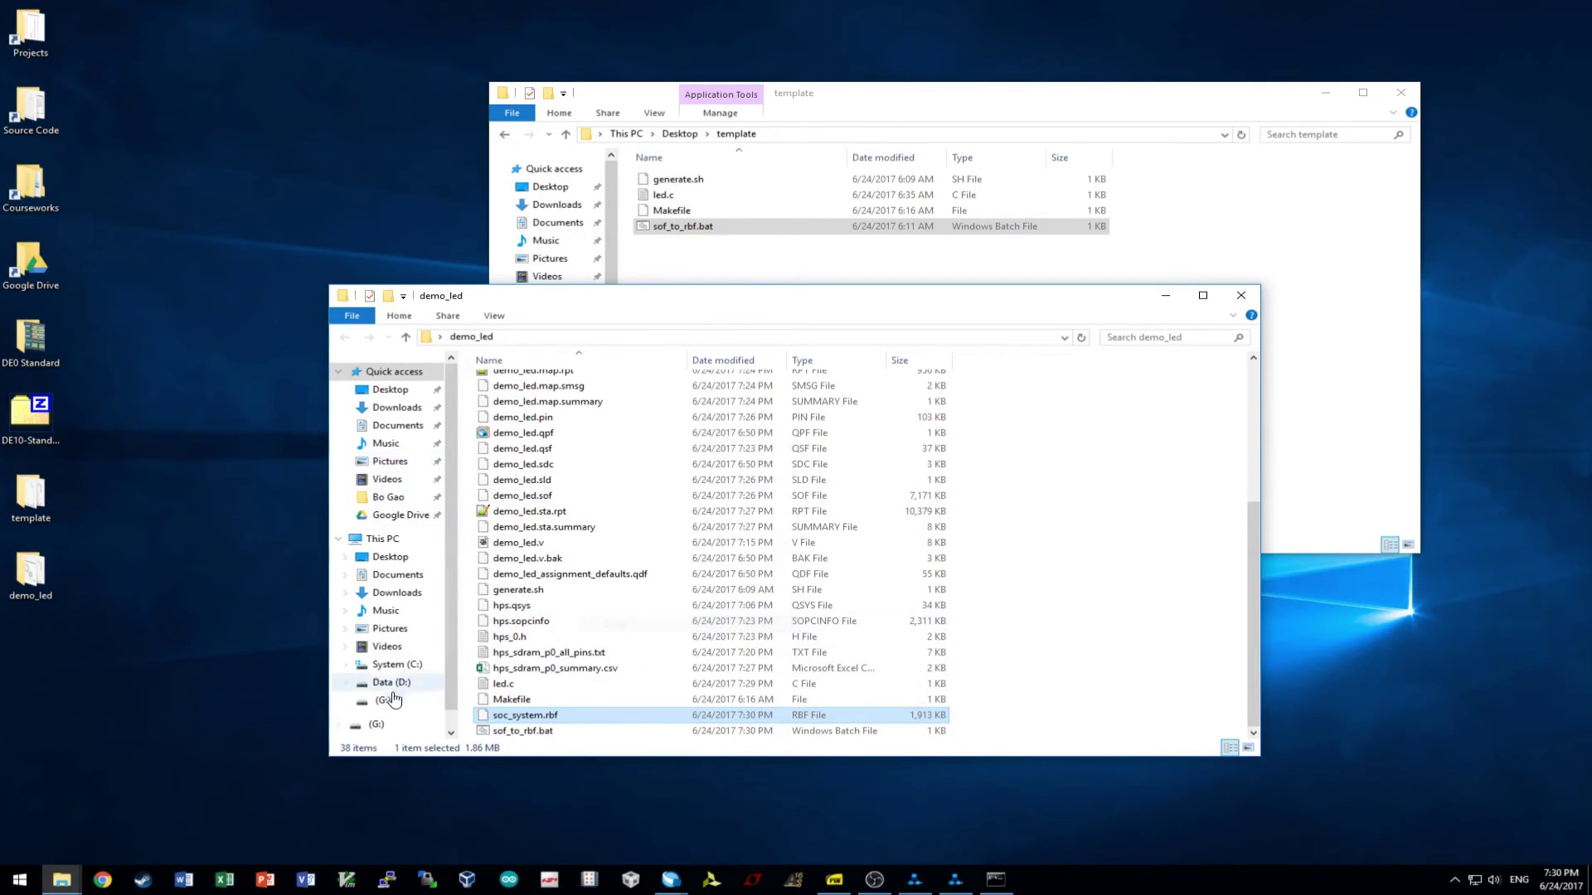
pyautogui.click(393, 705)
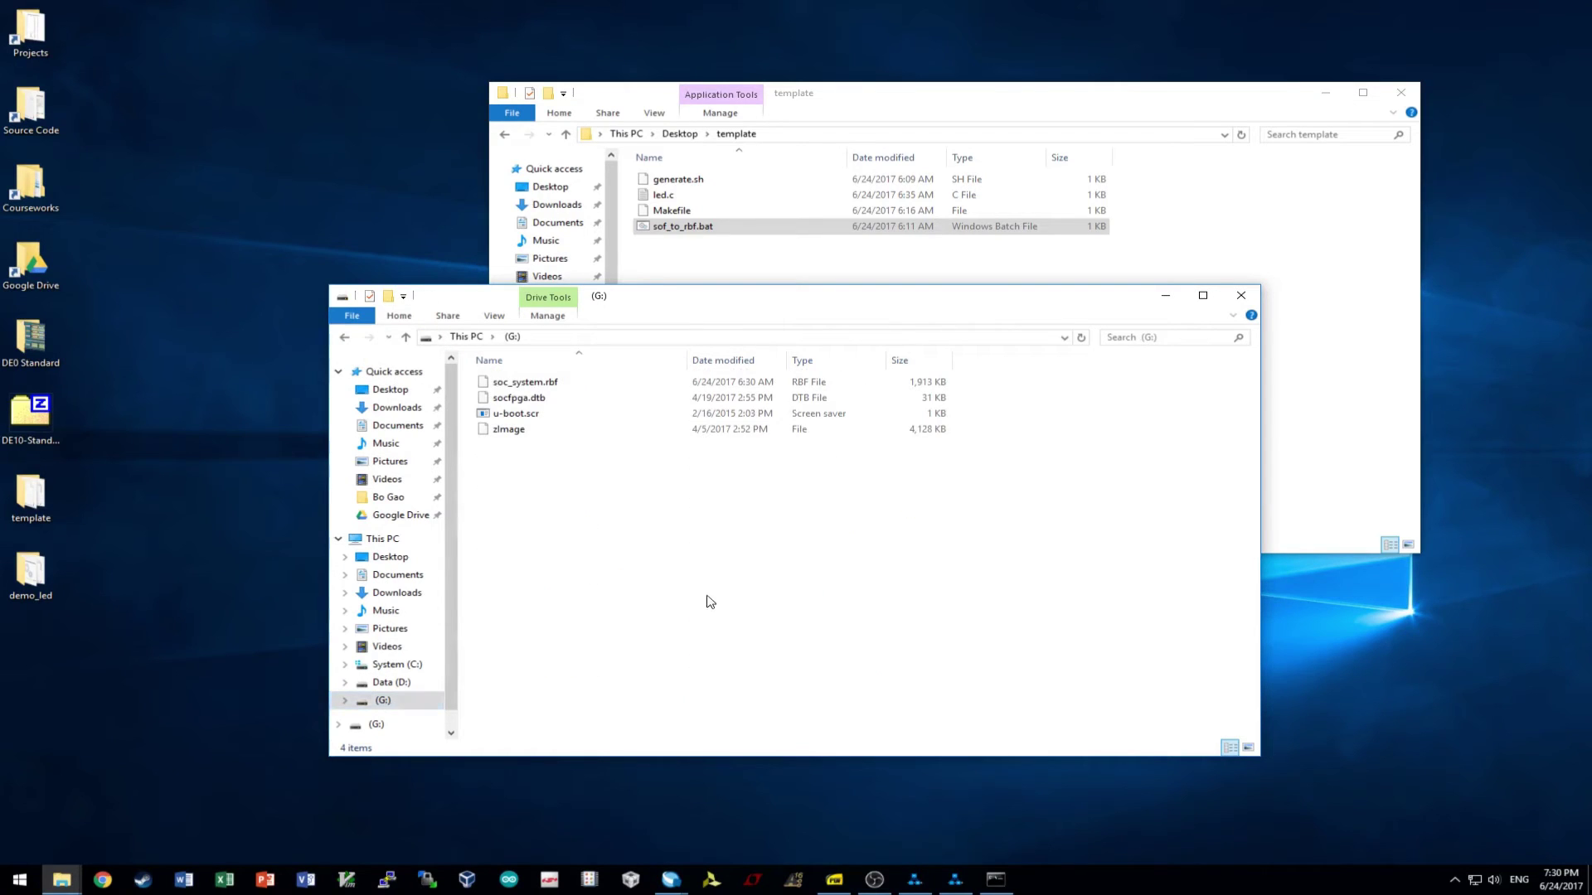
pyautogui.click(554, 383)
pyautogui.press('Delete')
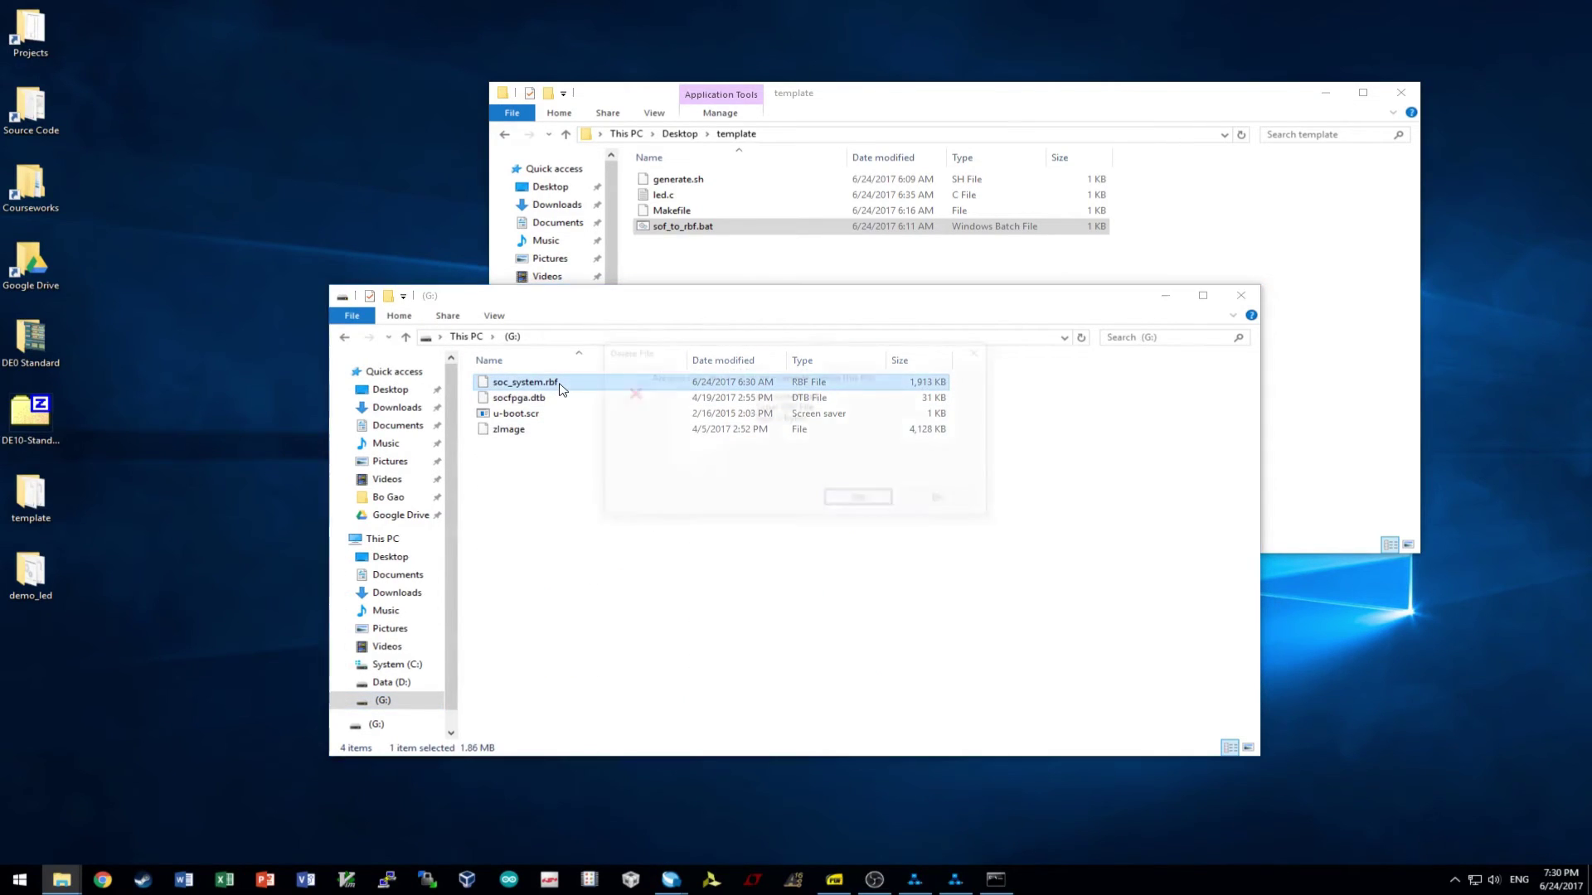
pyautogui.press('Return')
pyautogui.rightClick(564, 451)
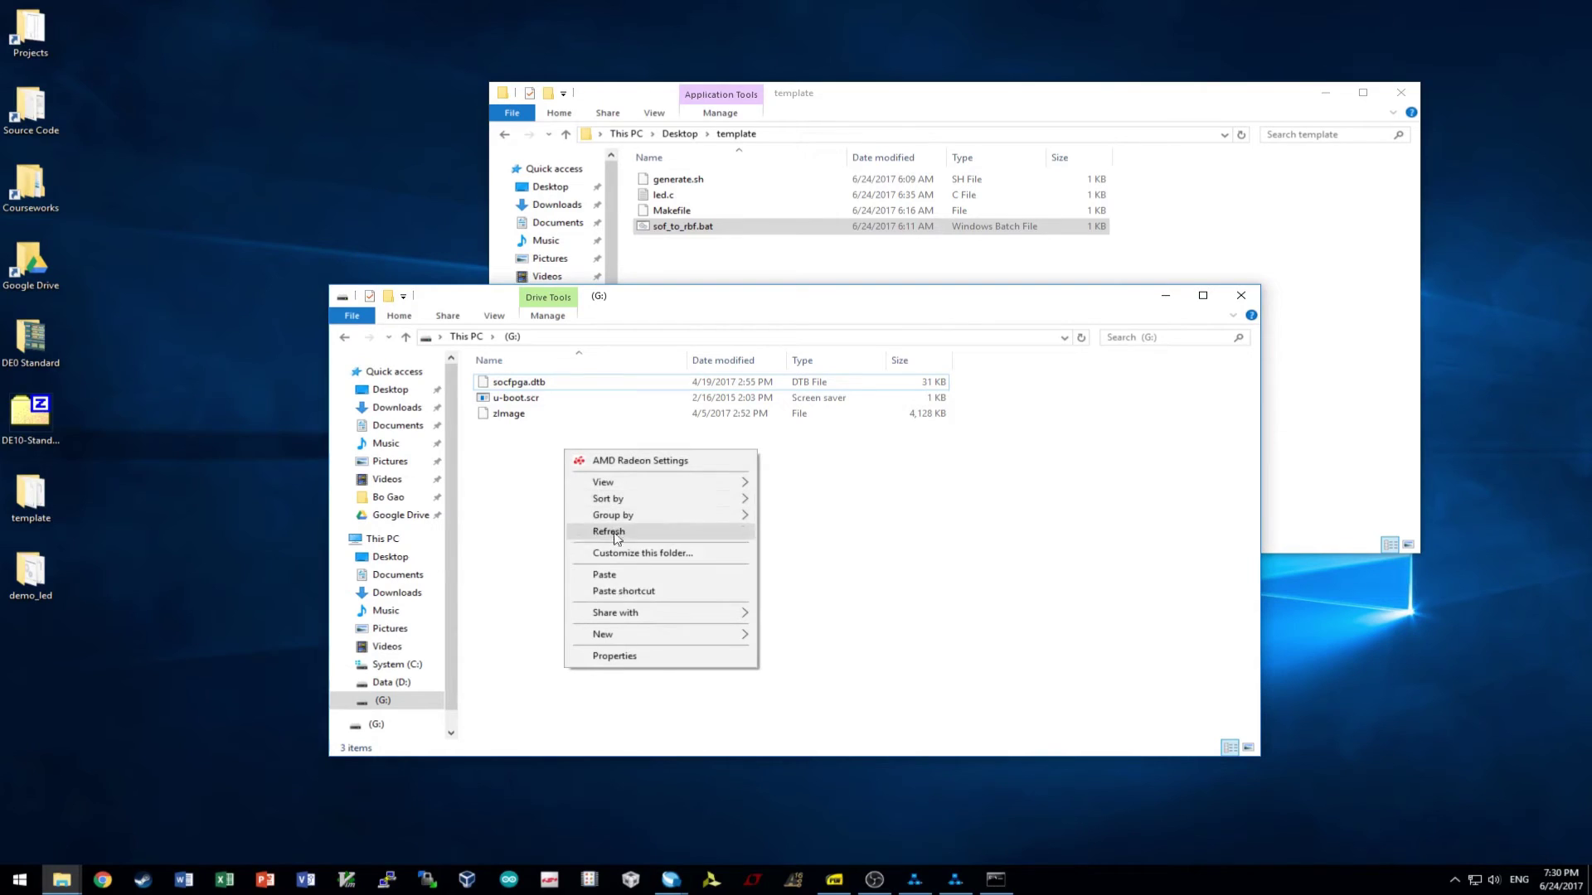
pyautogui.click(628, 578)
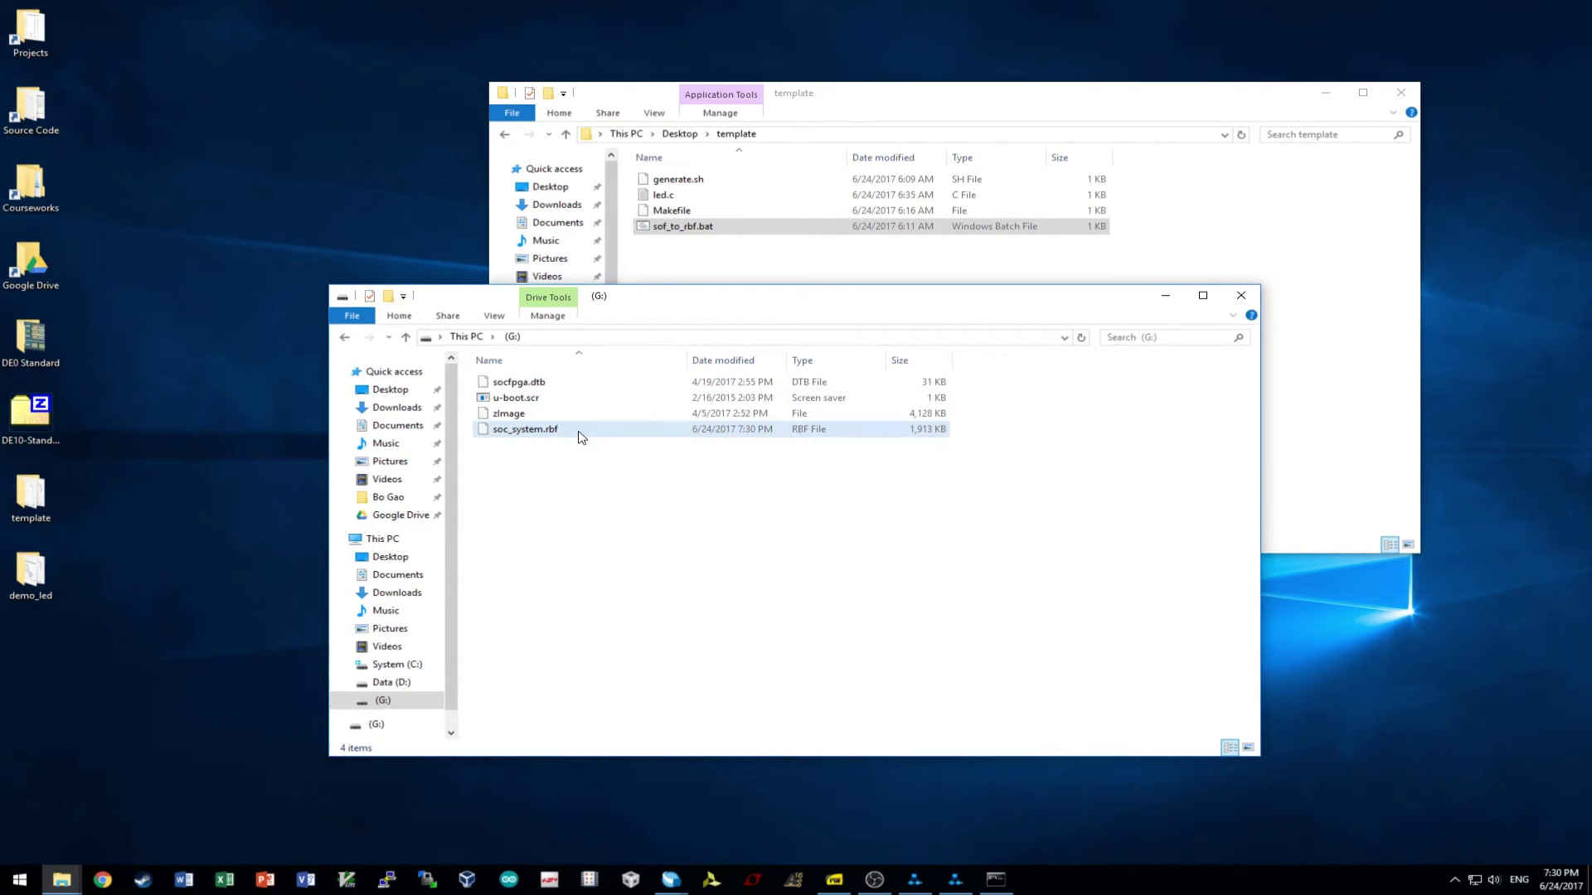
# - Check the drive's files and safely eject the (G:) SD card drive
pyautogui.click(31, 414)
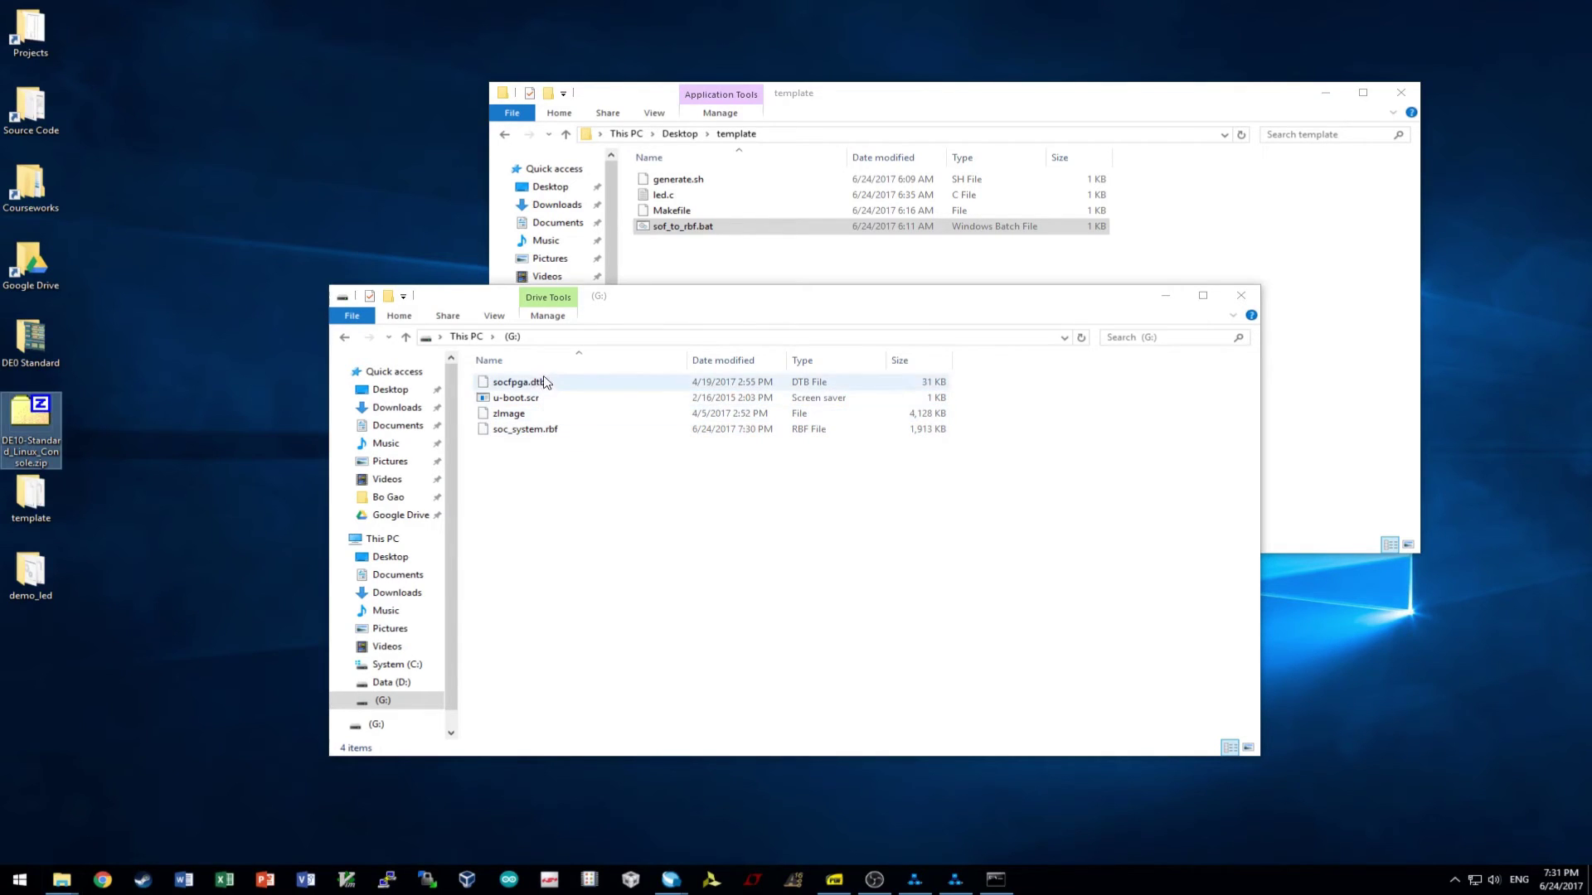
pyautogui.click(578, 384)
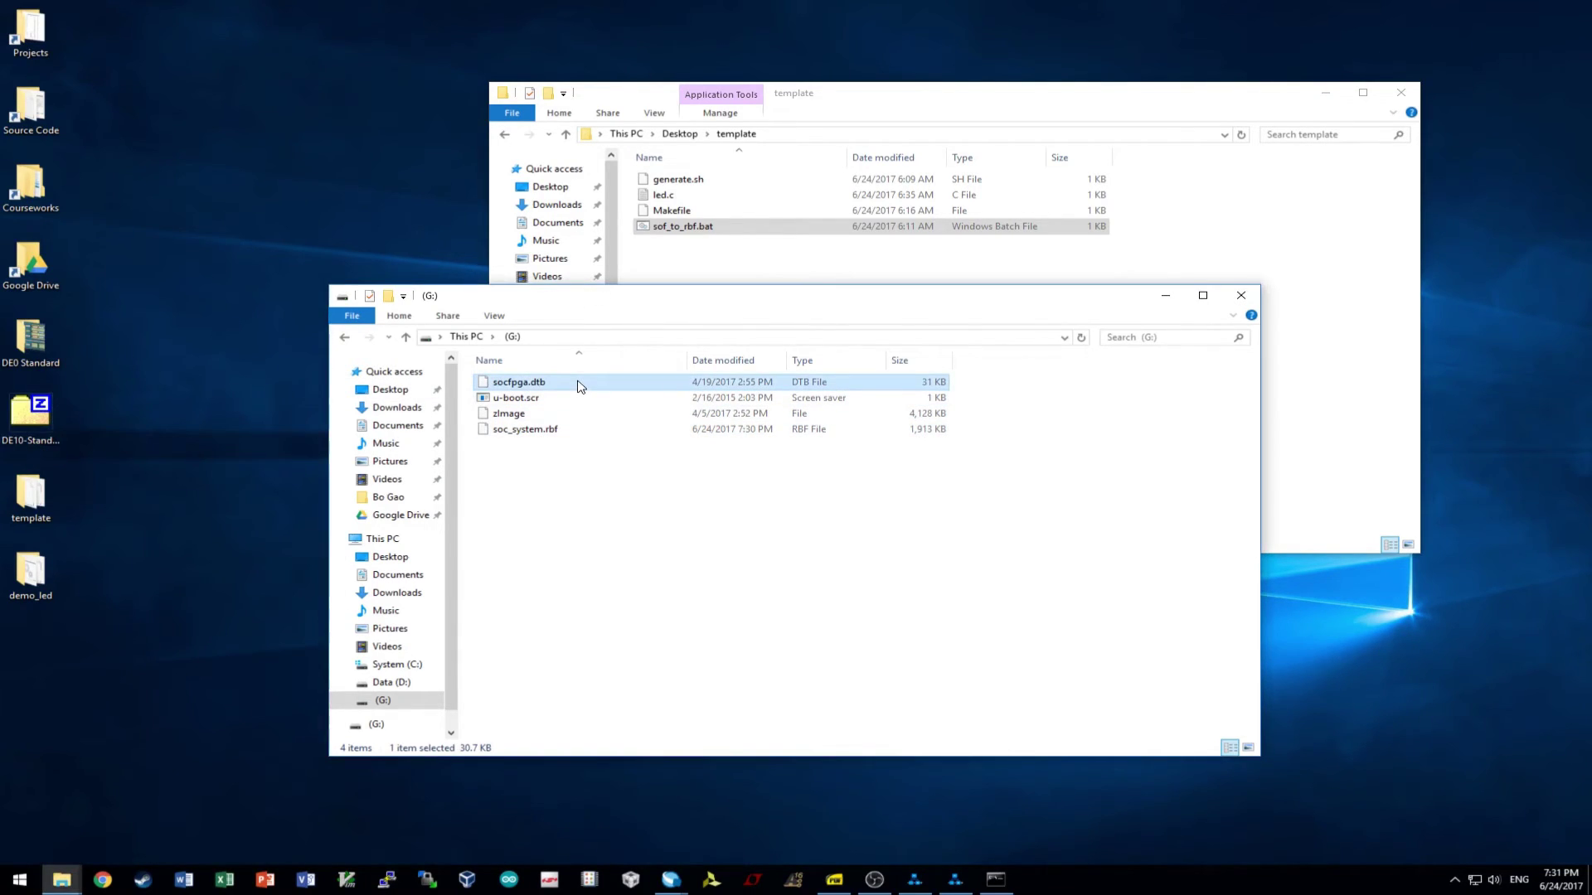
pyautogui.click(38, 415)
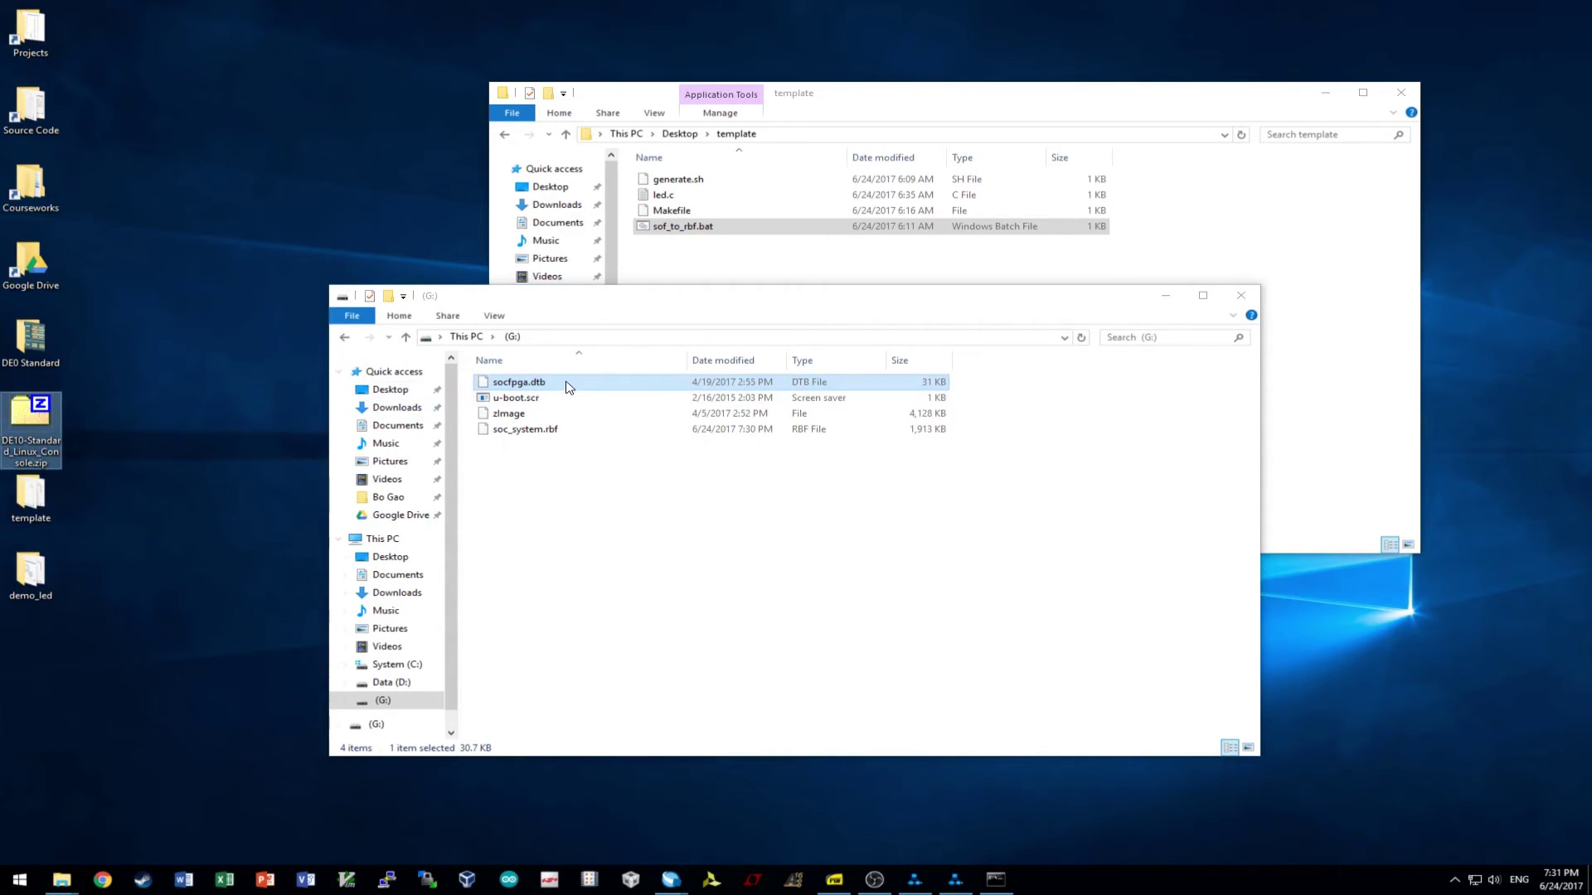
pyautogui.click(634, 485)
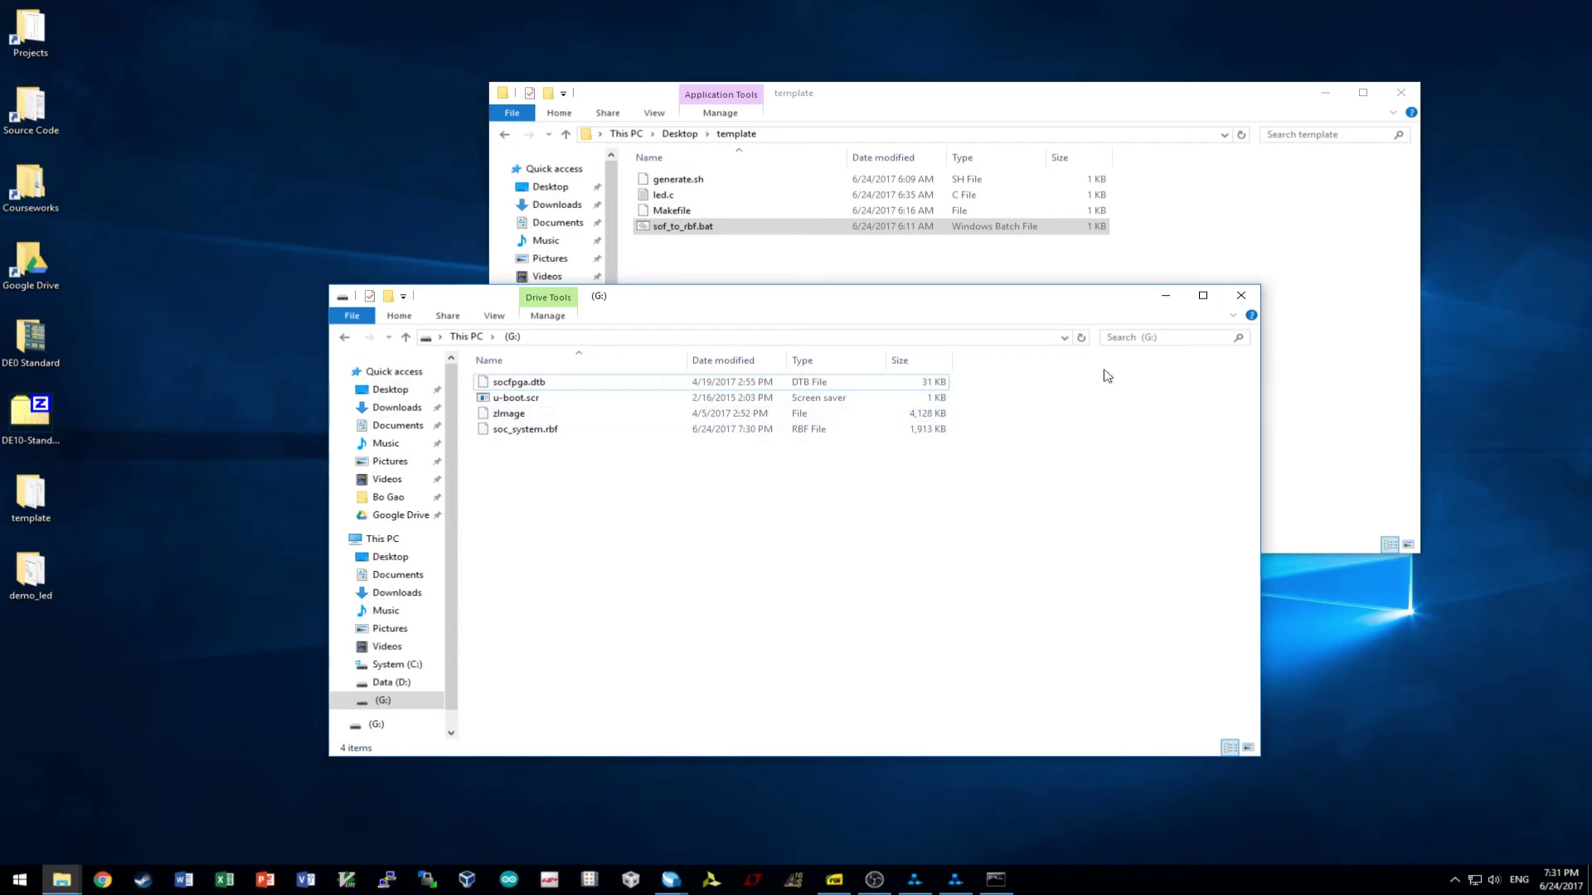
pyautogui.rightClick(421, 700)
pyautogui.click(502, 567)
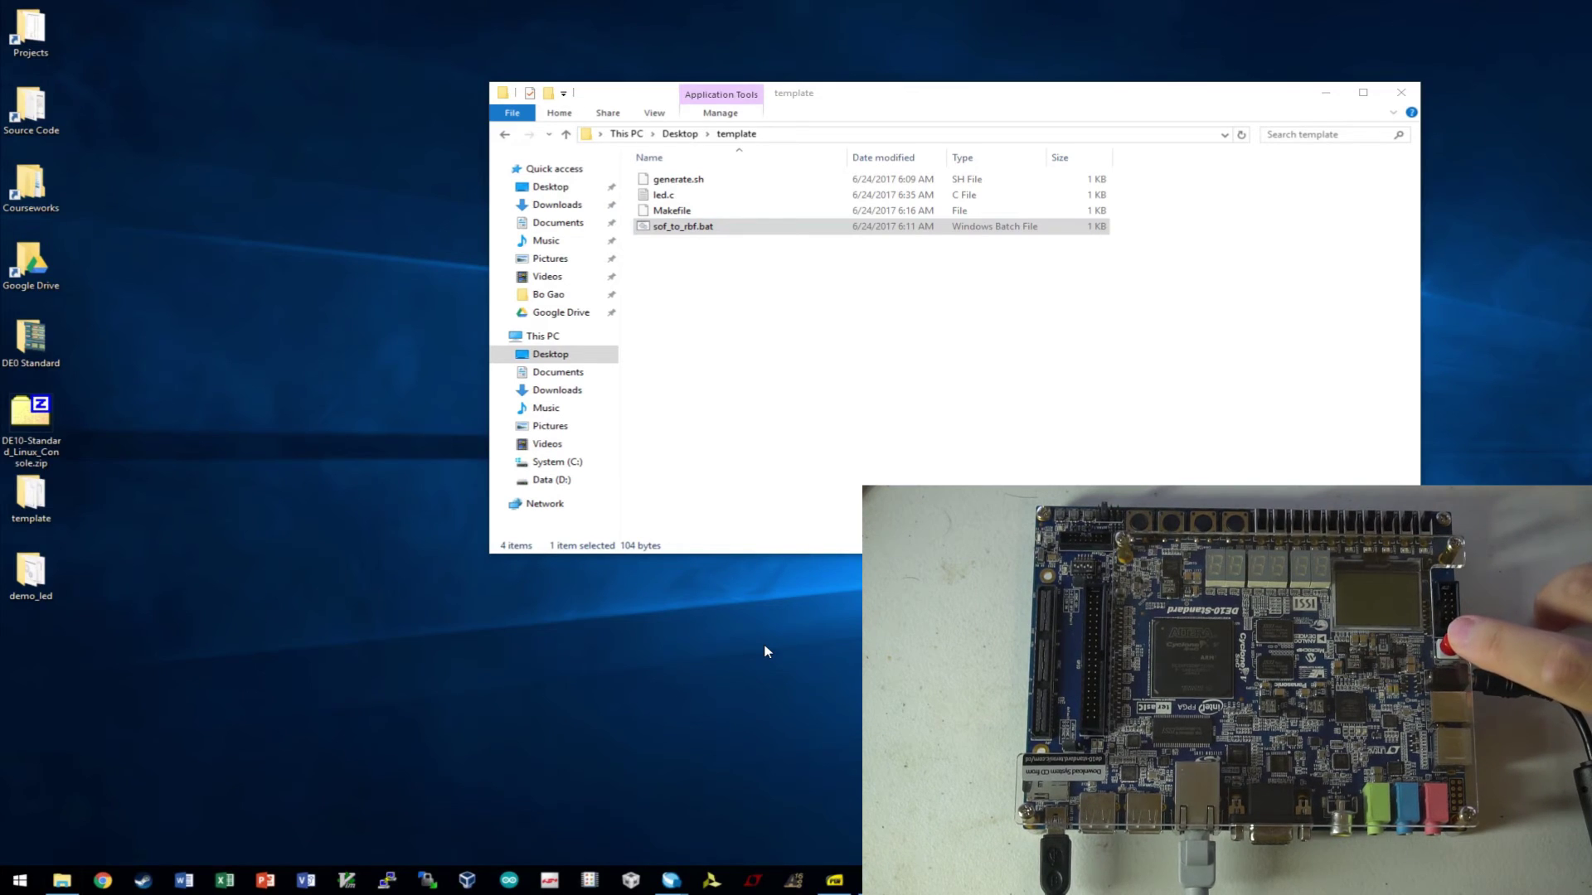
# - Open the saved DE10 serial session in PuTTY and log in as root
pyautogui.click(386, 880)
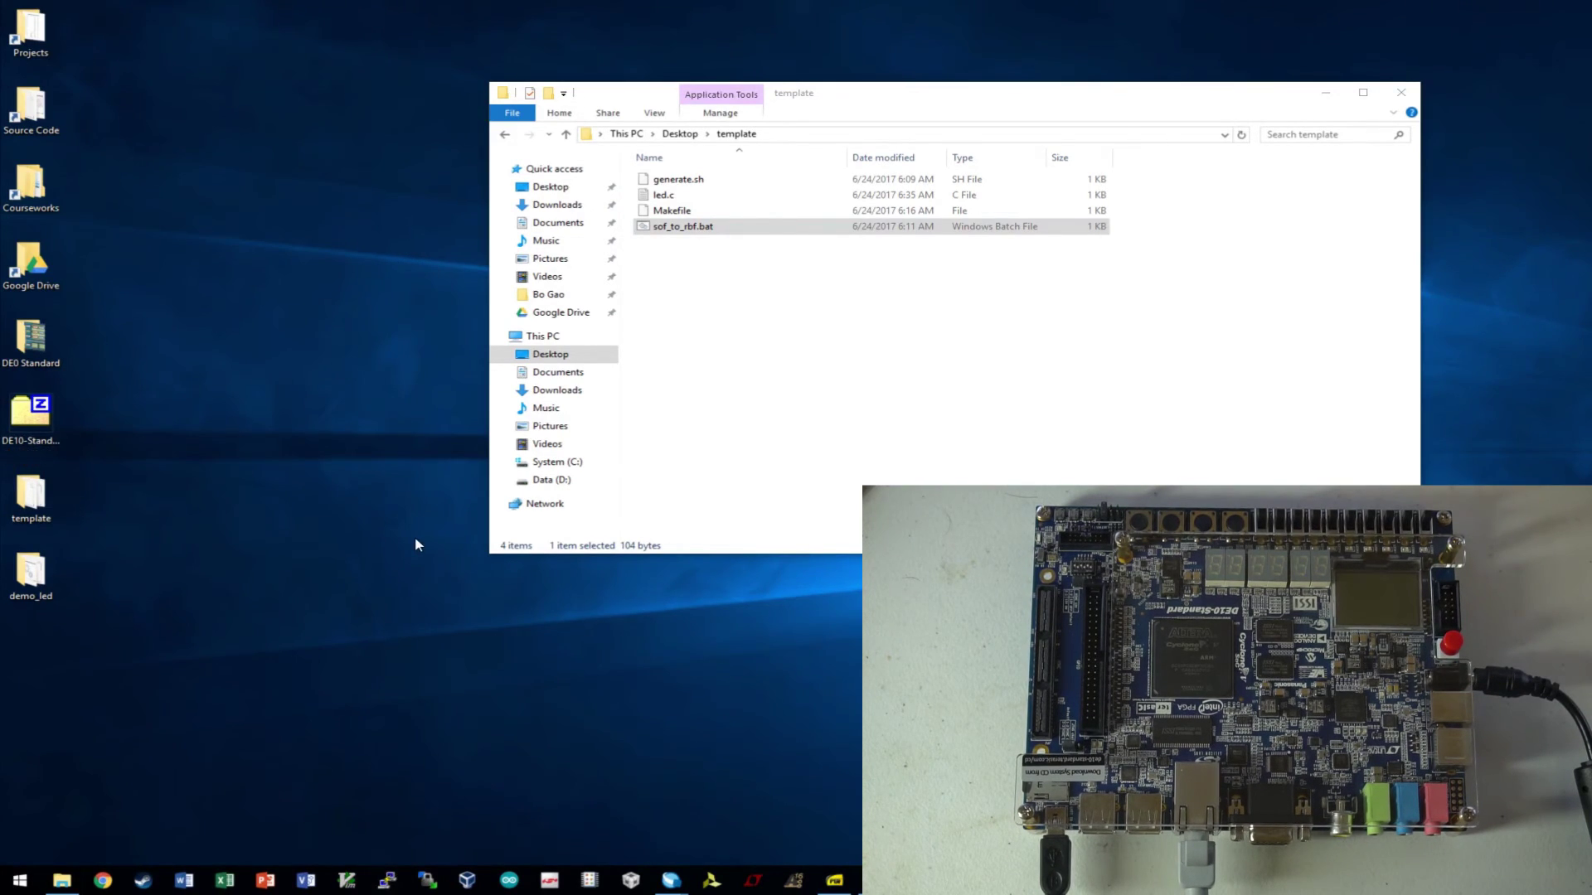
pyautogui.doubleClick(761, 480)
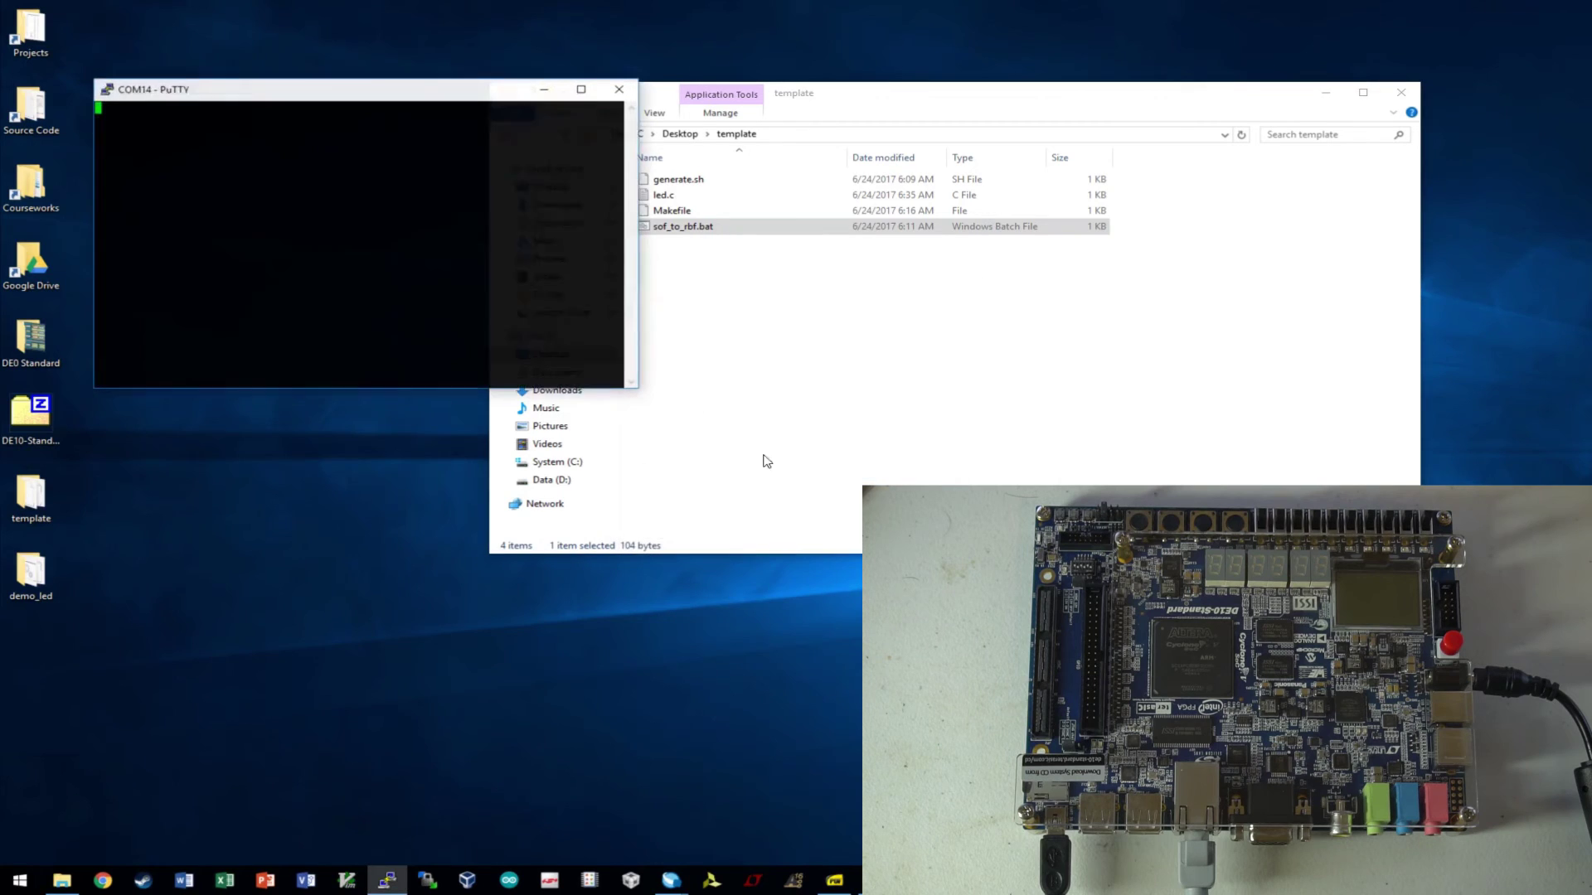
pyautogui.moveTo(418, 97); pyautogui.dragTo(790, 275)
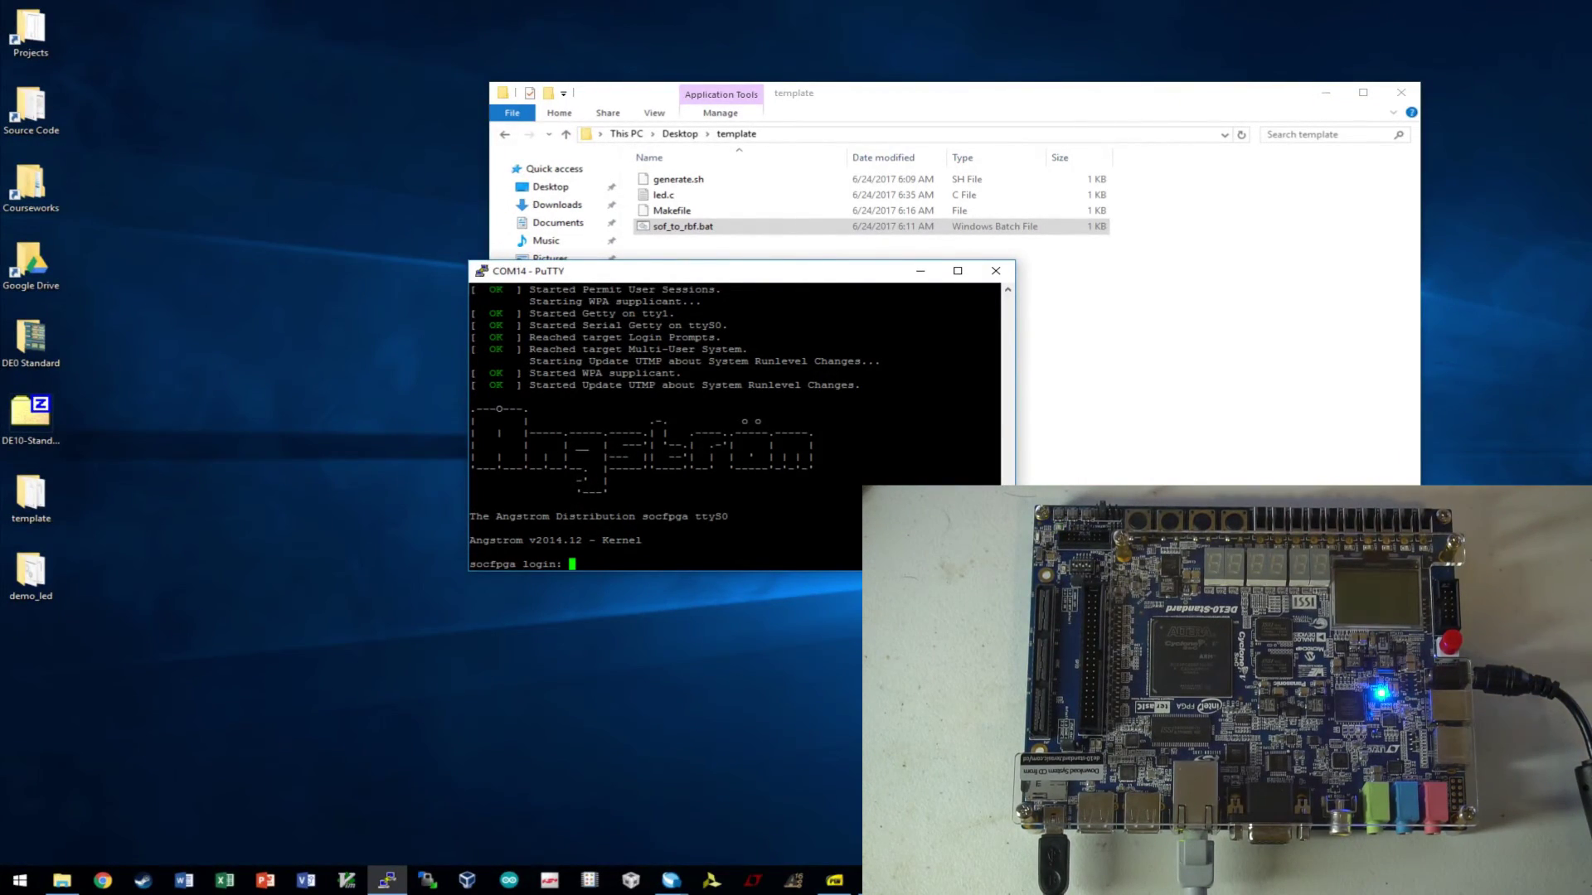
pyautogui.write('root')
pyautogui.press('Return')
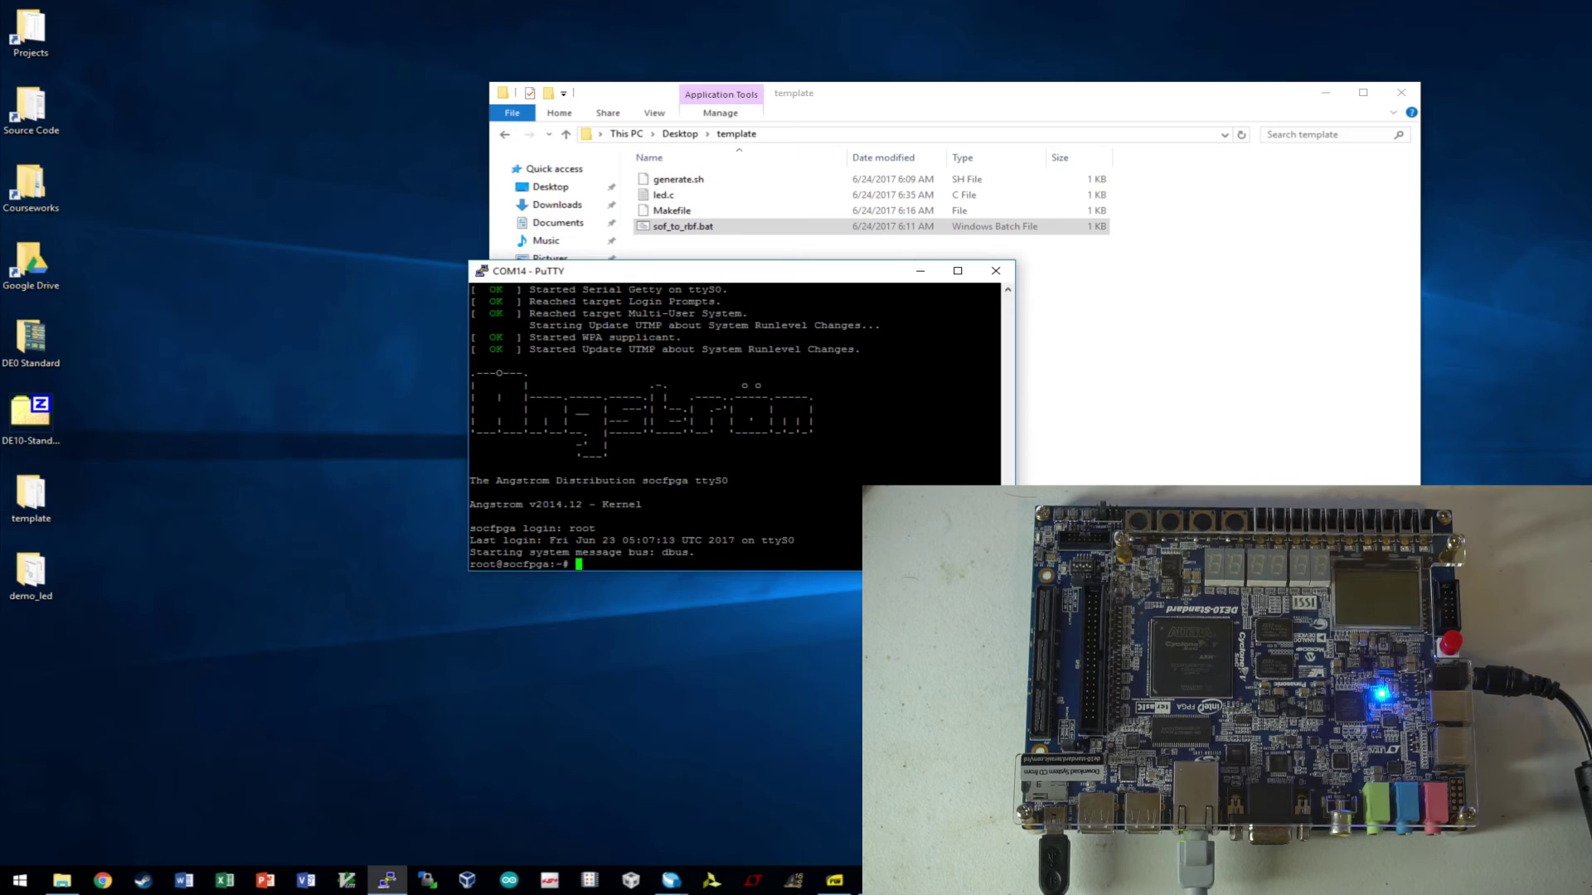
# - Run udhcpc on the board to obtain IP address 192.168.2.32
pyautogui.write('udhcp')
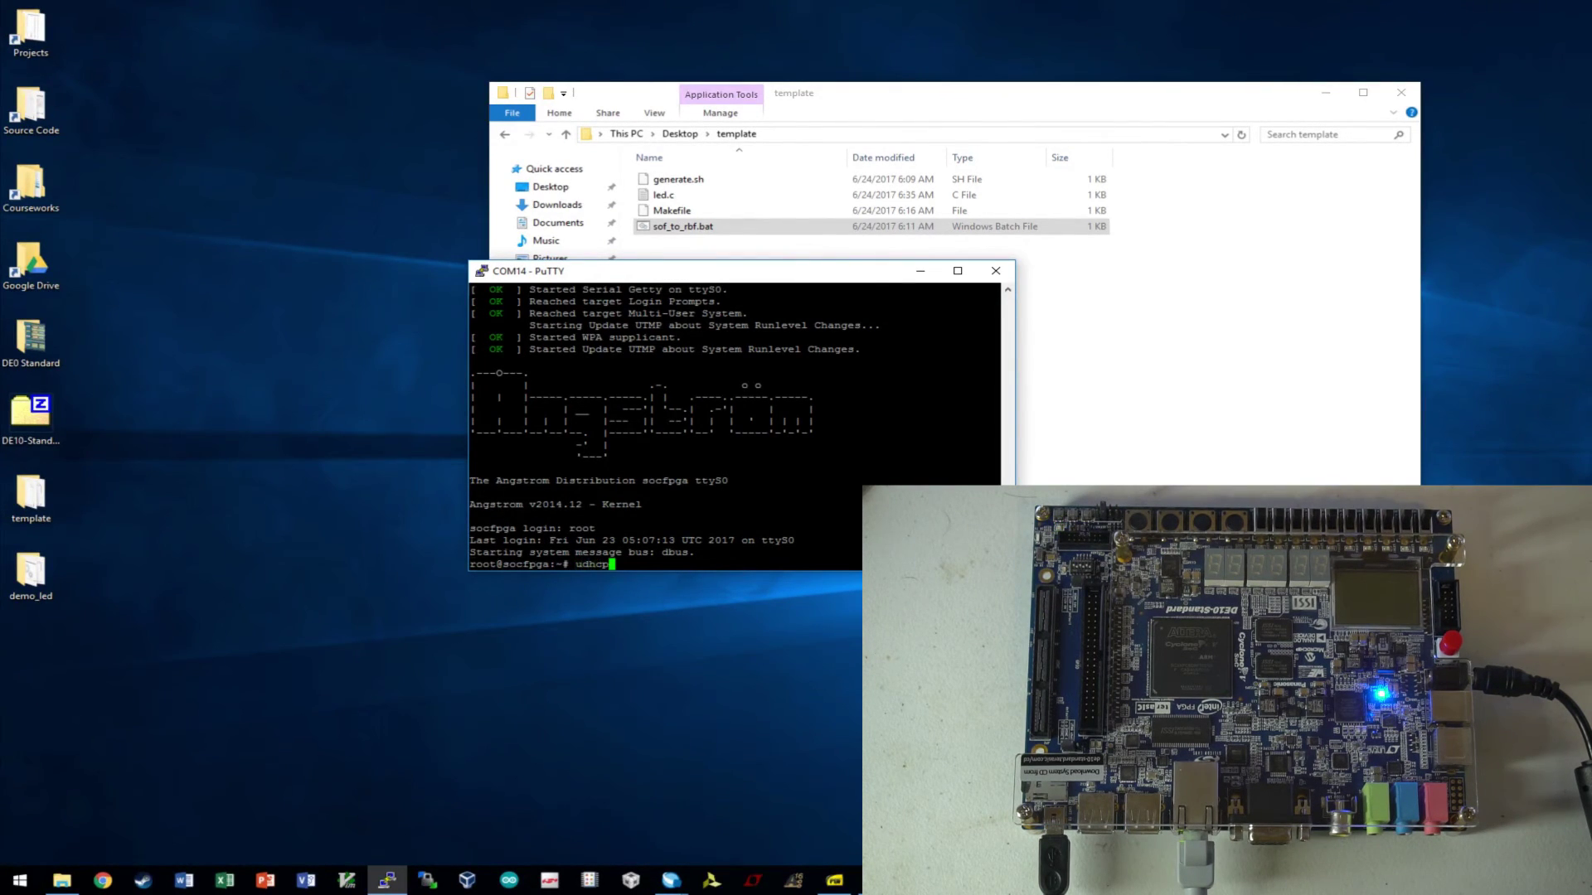
pyautogui.write('c')
pyautogui.press('Return')
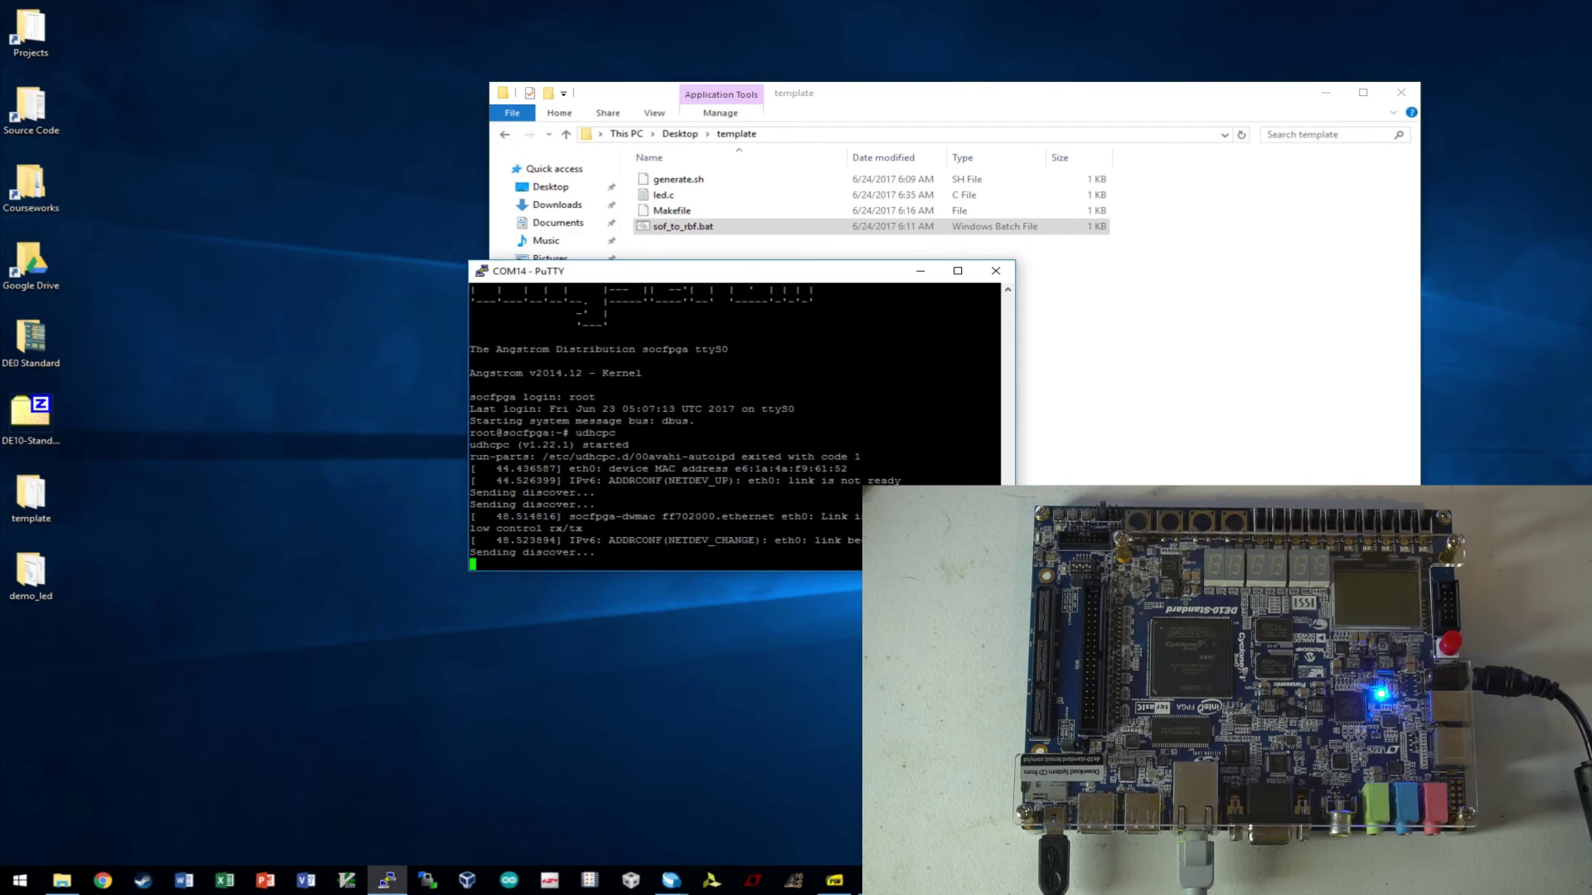
pyautogui.press('Return')
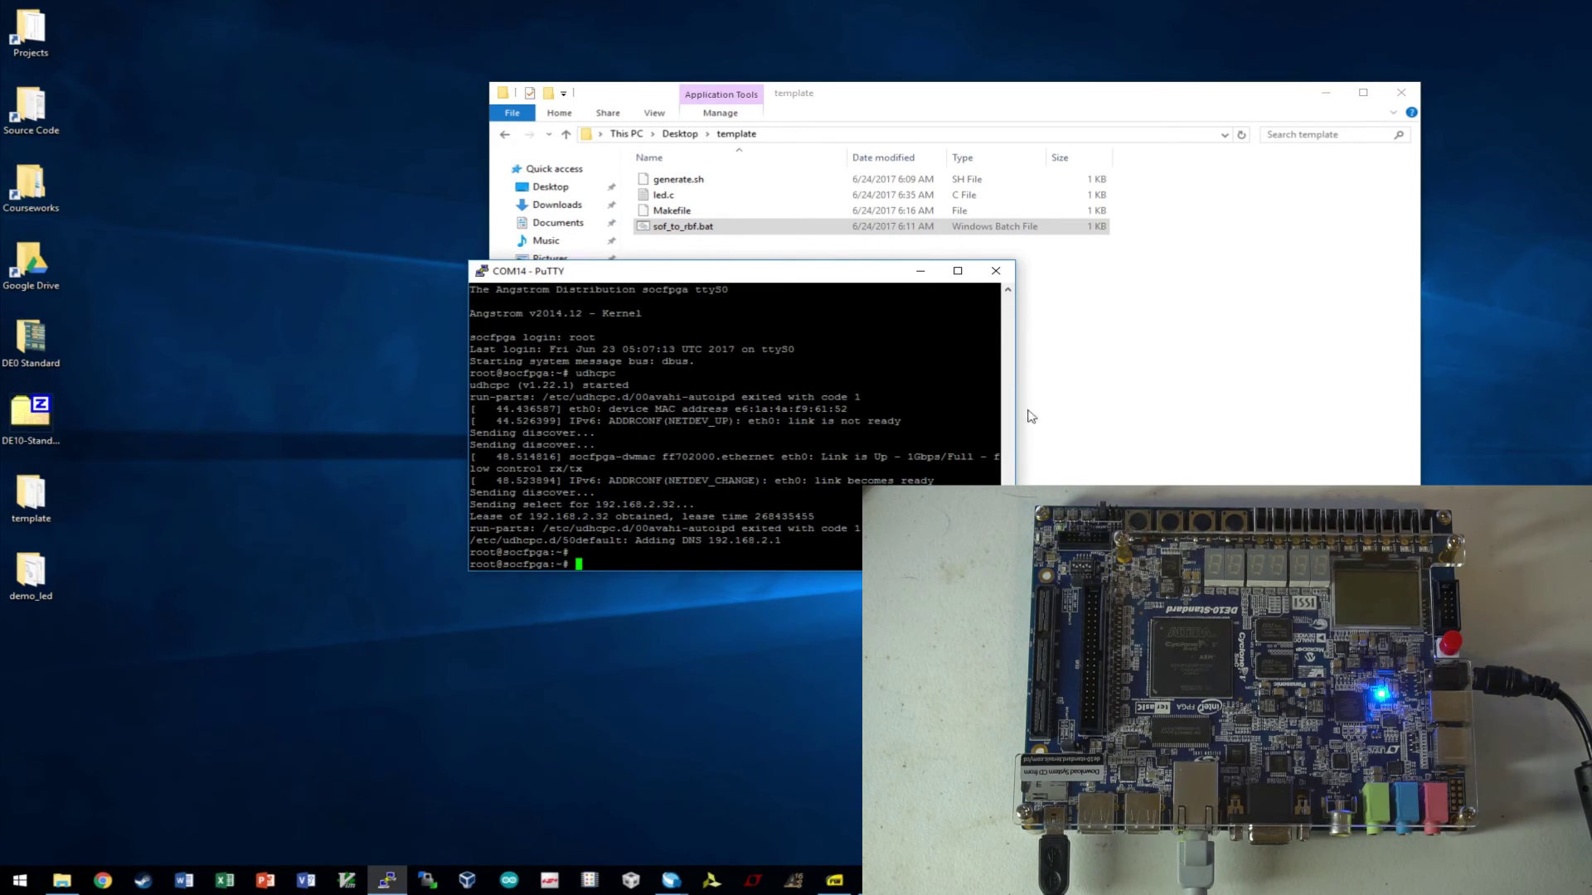
pyautogui.hotkey('alt', 'Tab')
pyautogui.moveTo(718, 223); pyautogui.dragTo(517, 320)
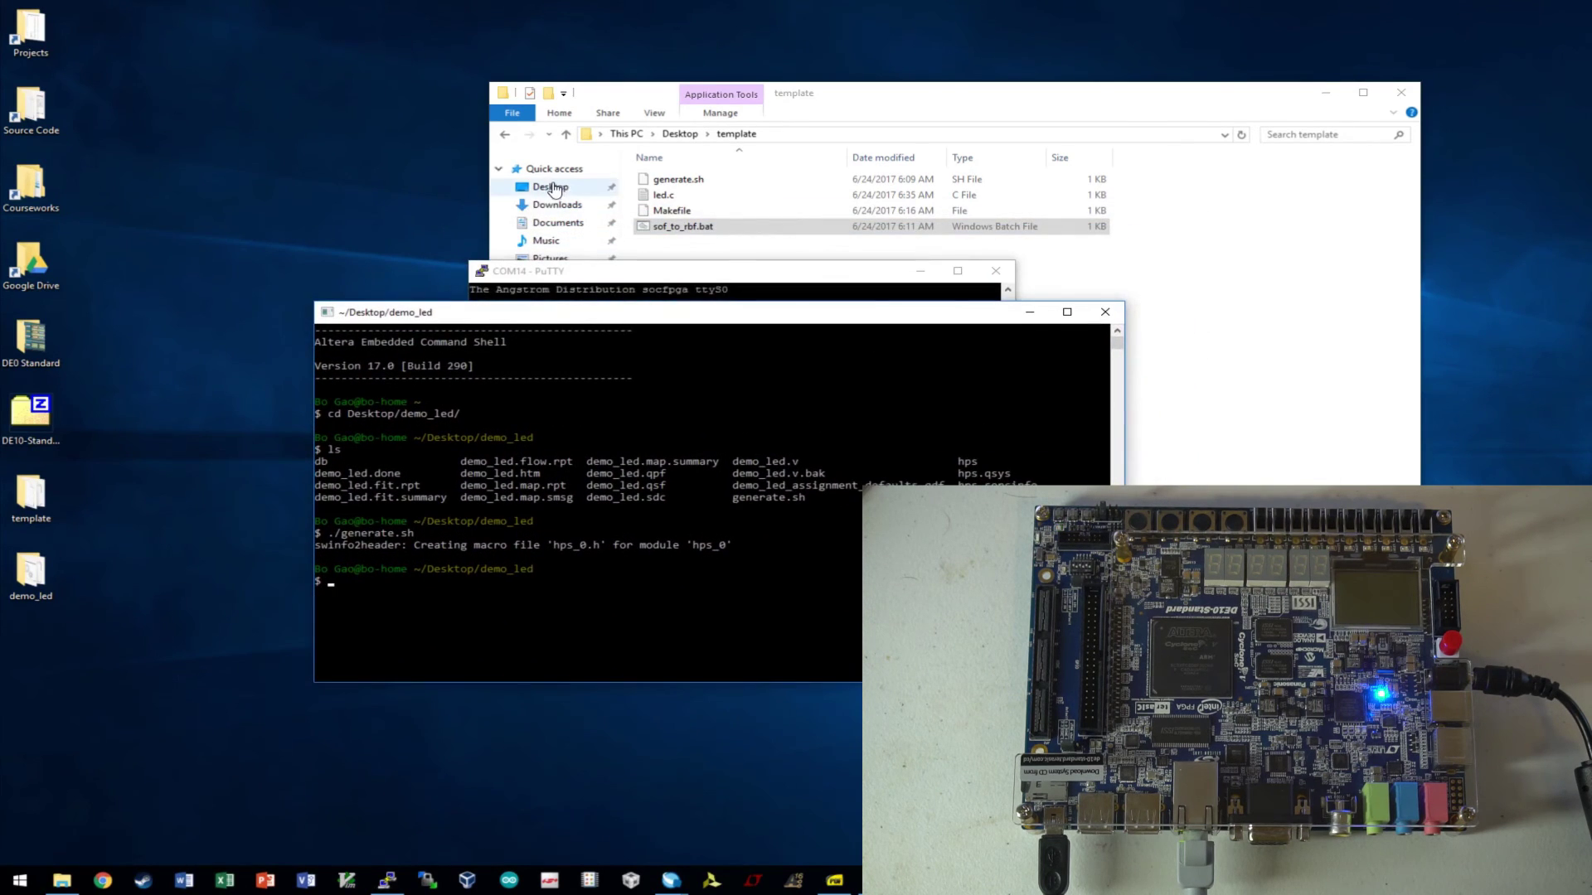
# - Open led.c from the demo_led folder in GVIM to review the code, then close it
pyautogui.click(1413, 92)
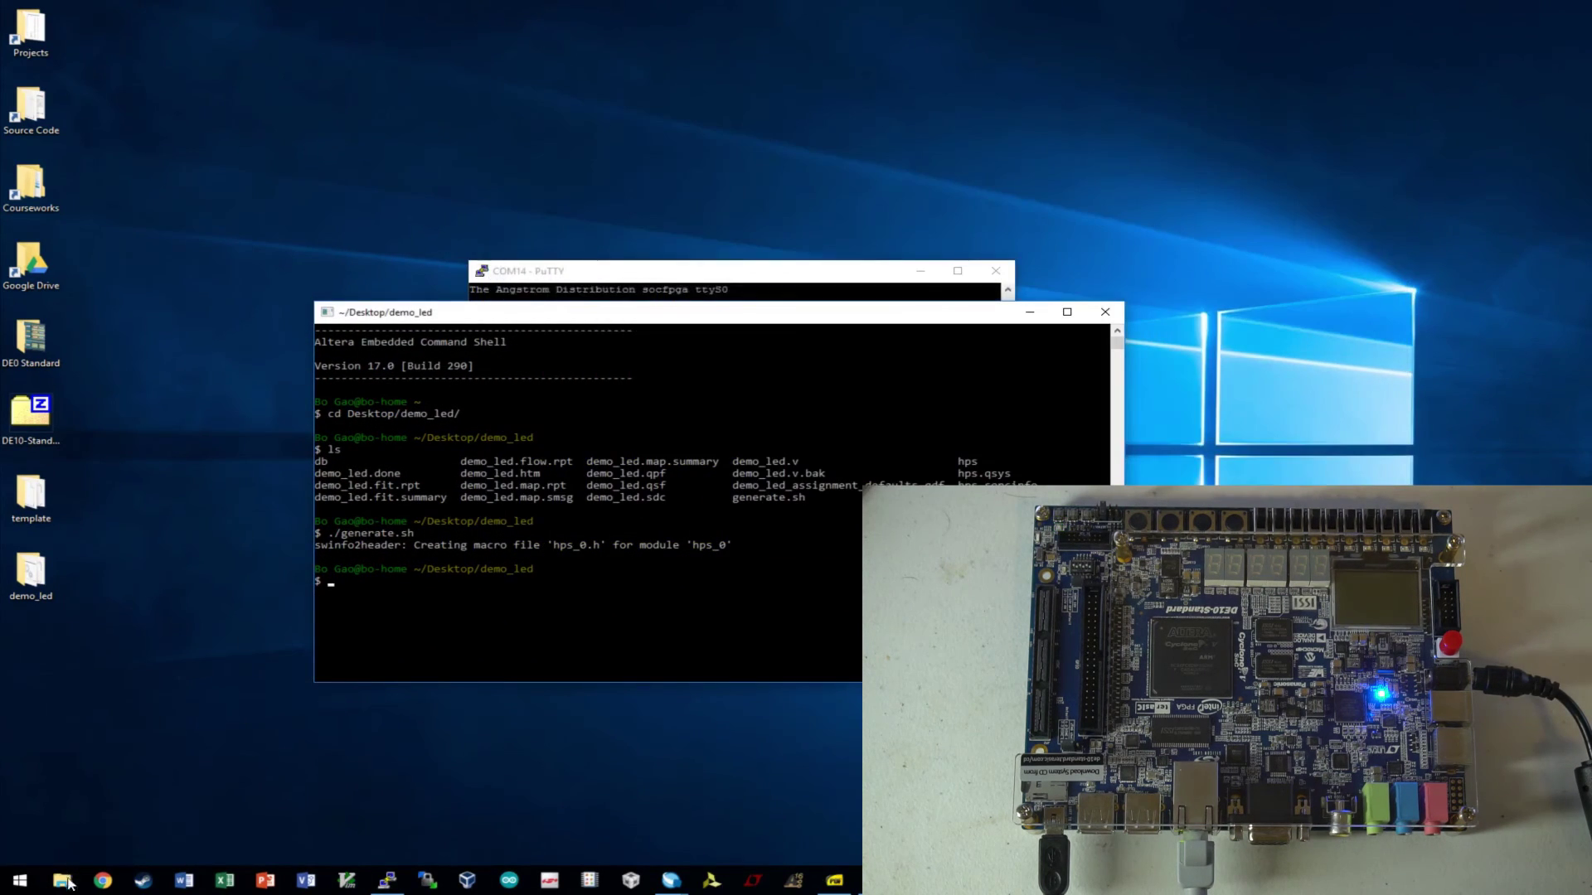
pyautogui.doubleClick(50, 572)
pyautogui.scroll(-5, 650, 650)
pyautogui.doubleClick(563, 685)
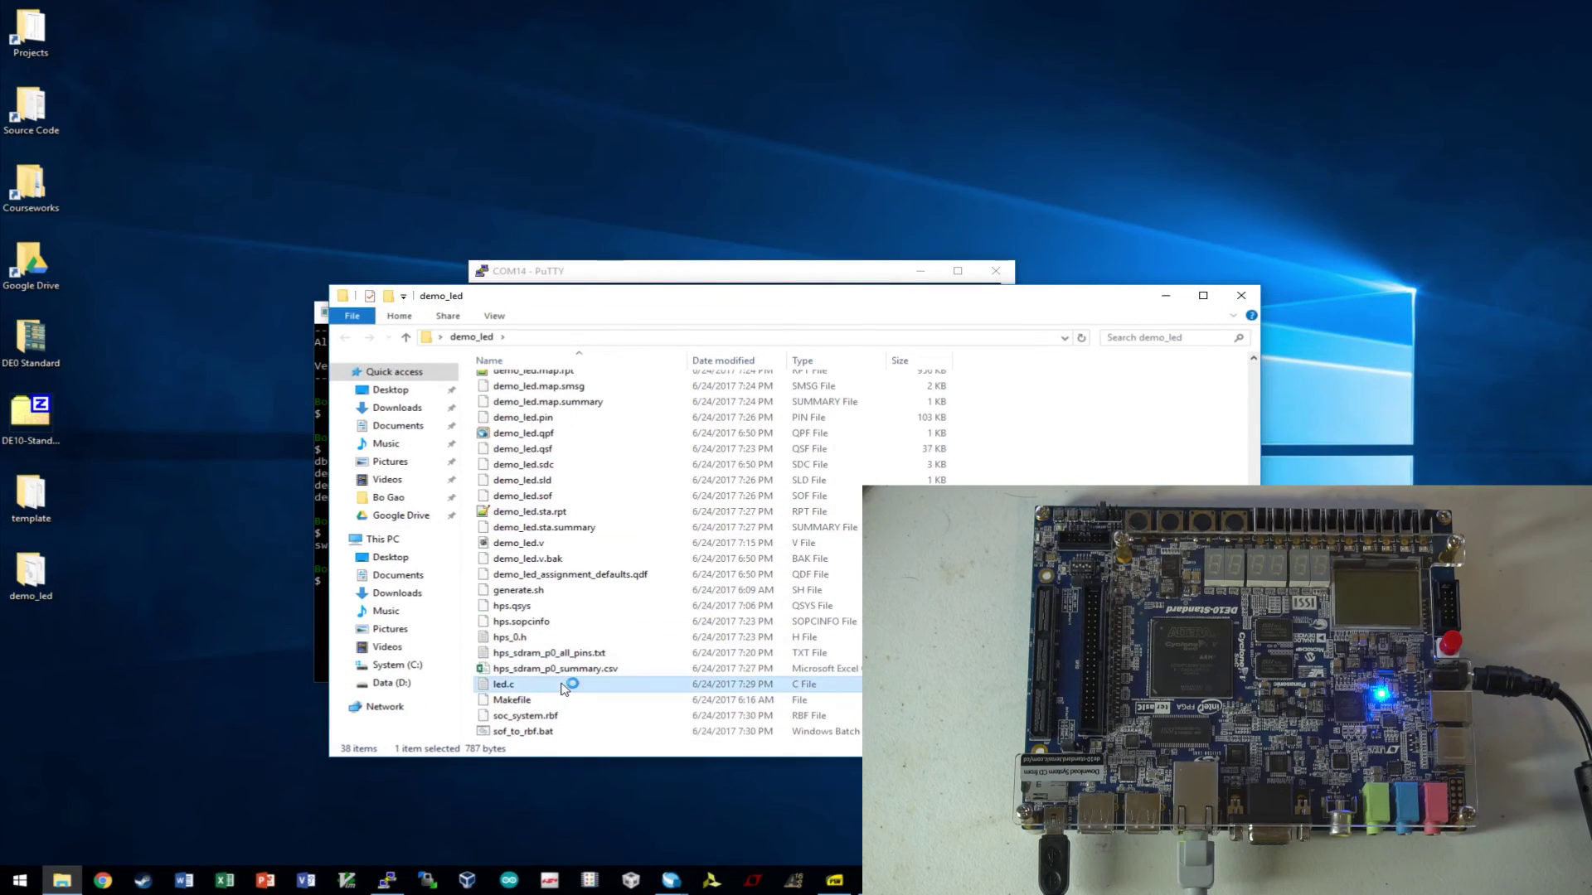
pyautogui.scroll(-11, 338, 423)
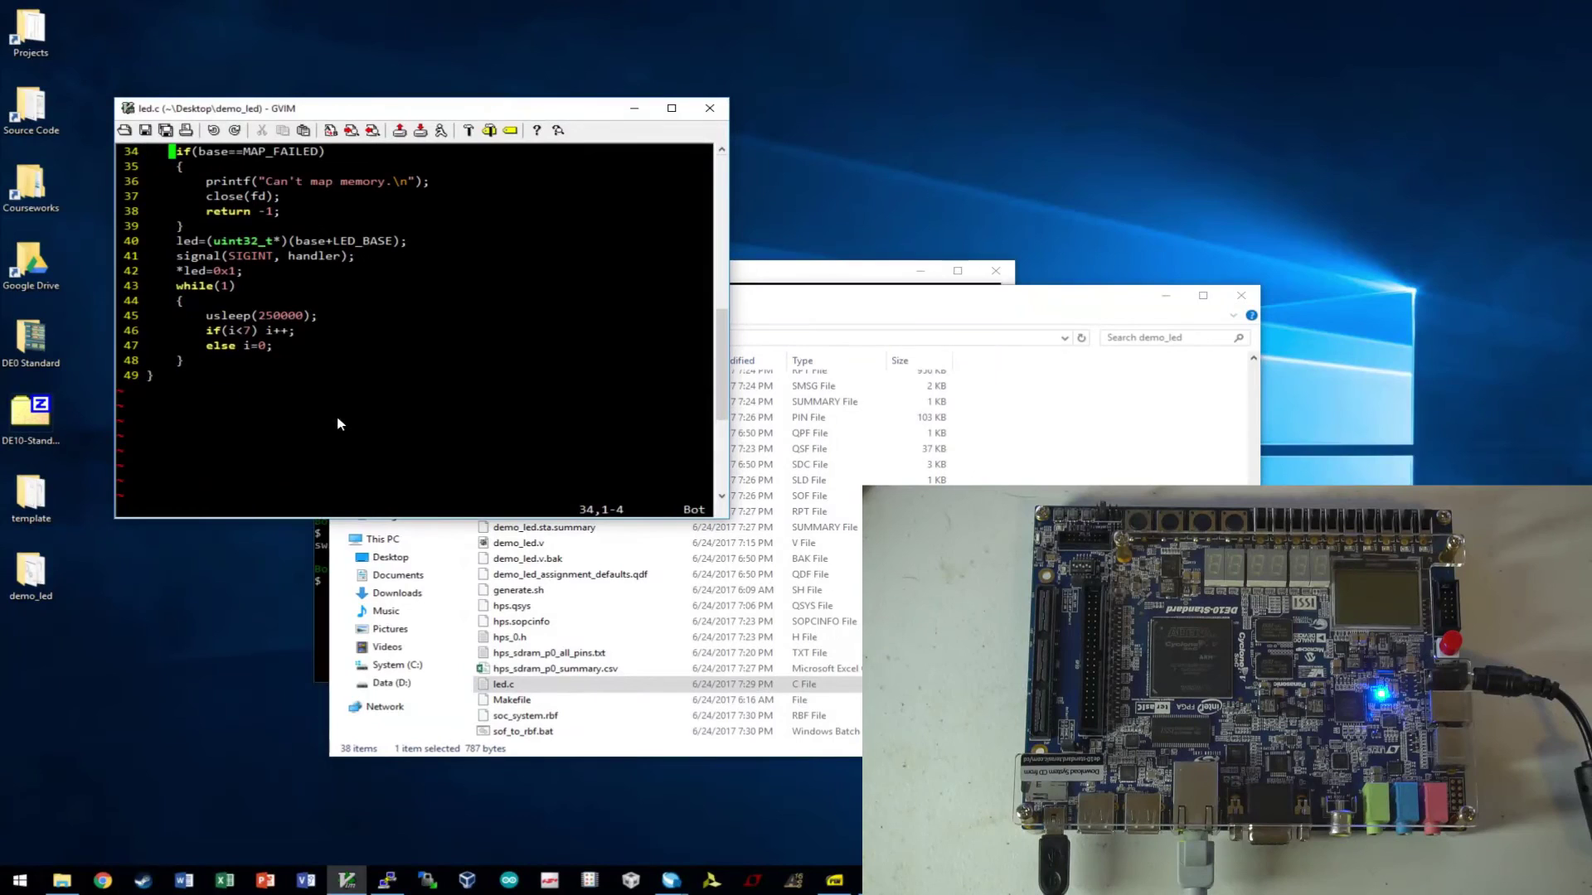
pyautogui.scroll(6, 559, 320)
pyautogui.click(710, 109)
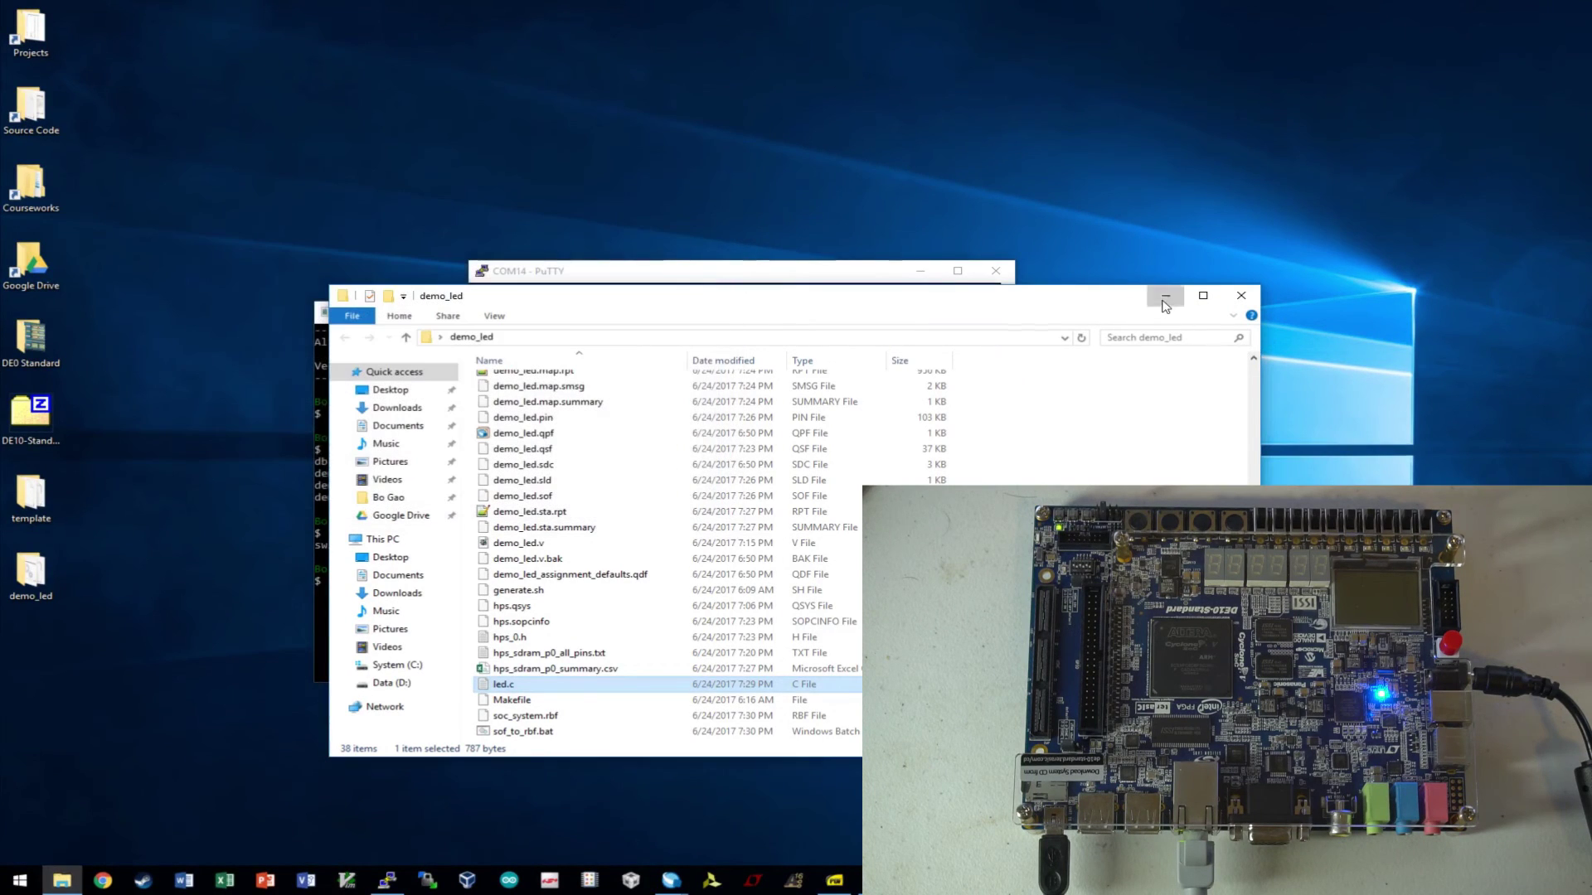
pyautogui.click(1166, 296)
# - Cross-compile led.c with make and list the demo_led folder with ls
pyautogui.write('make')
pyautogui.press('Return')
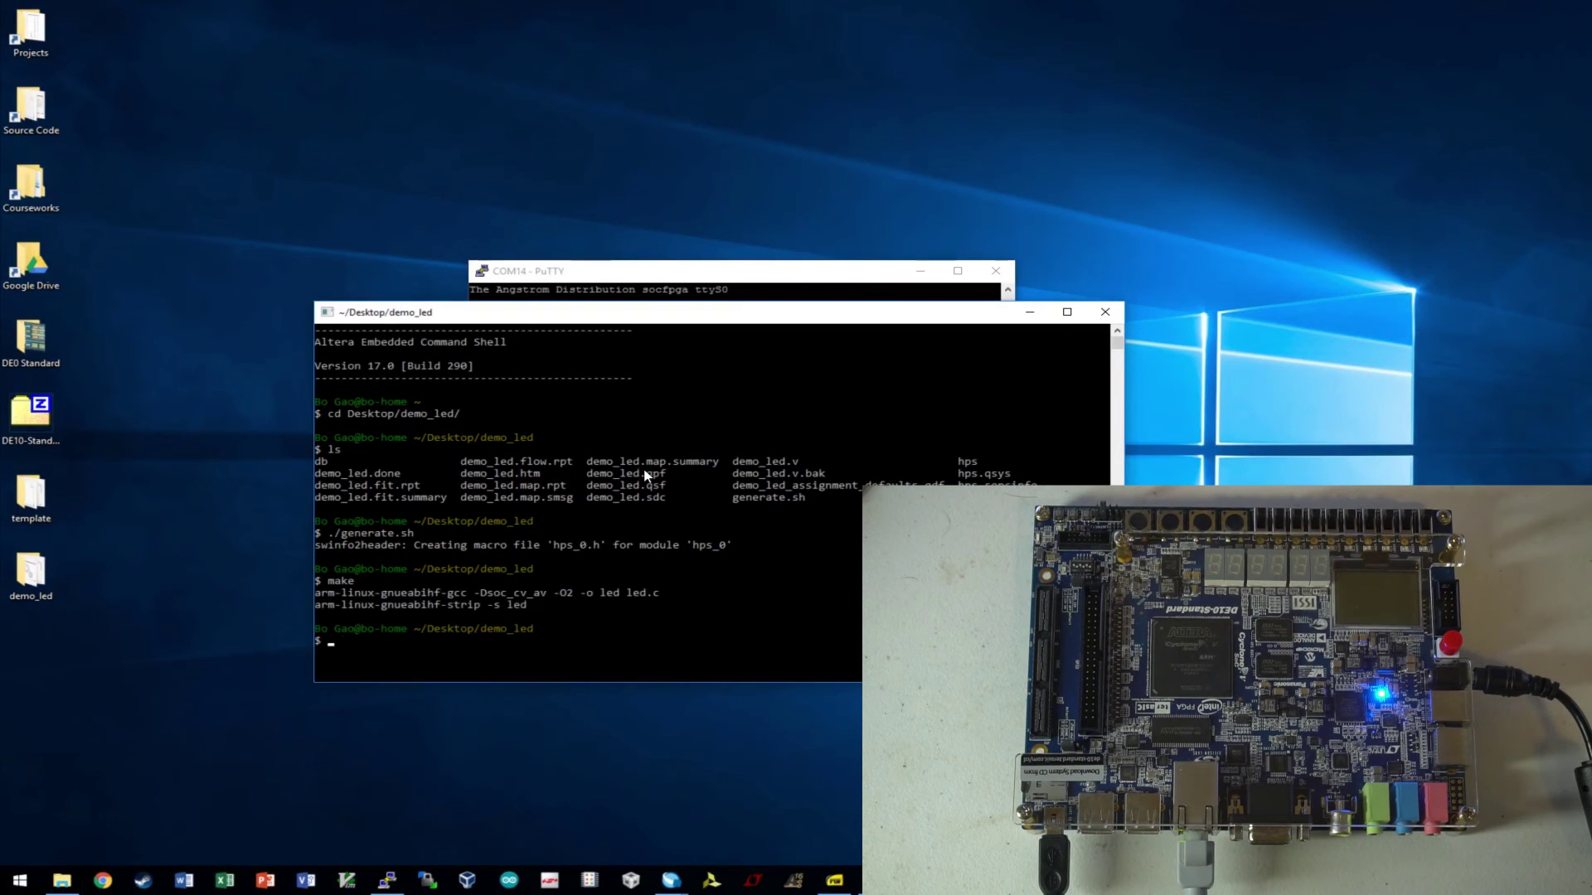
pyautogui.write('ls')
pyautogui.press('Return')
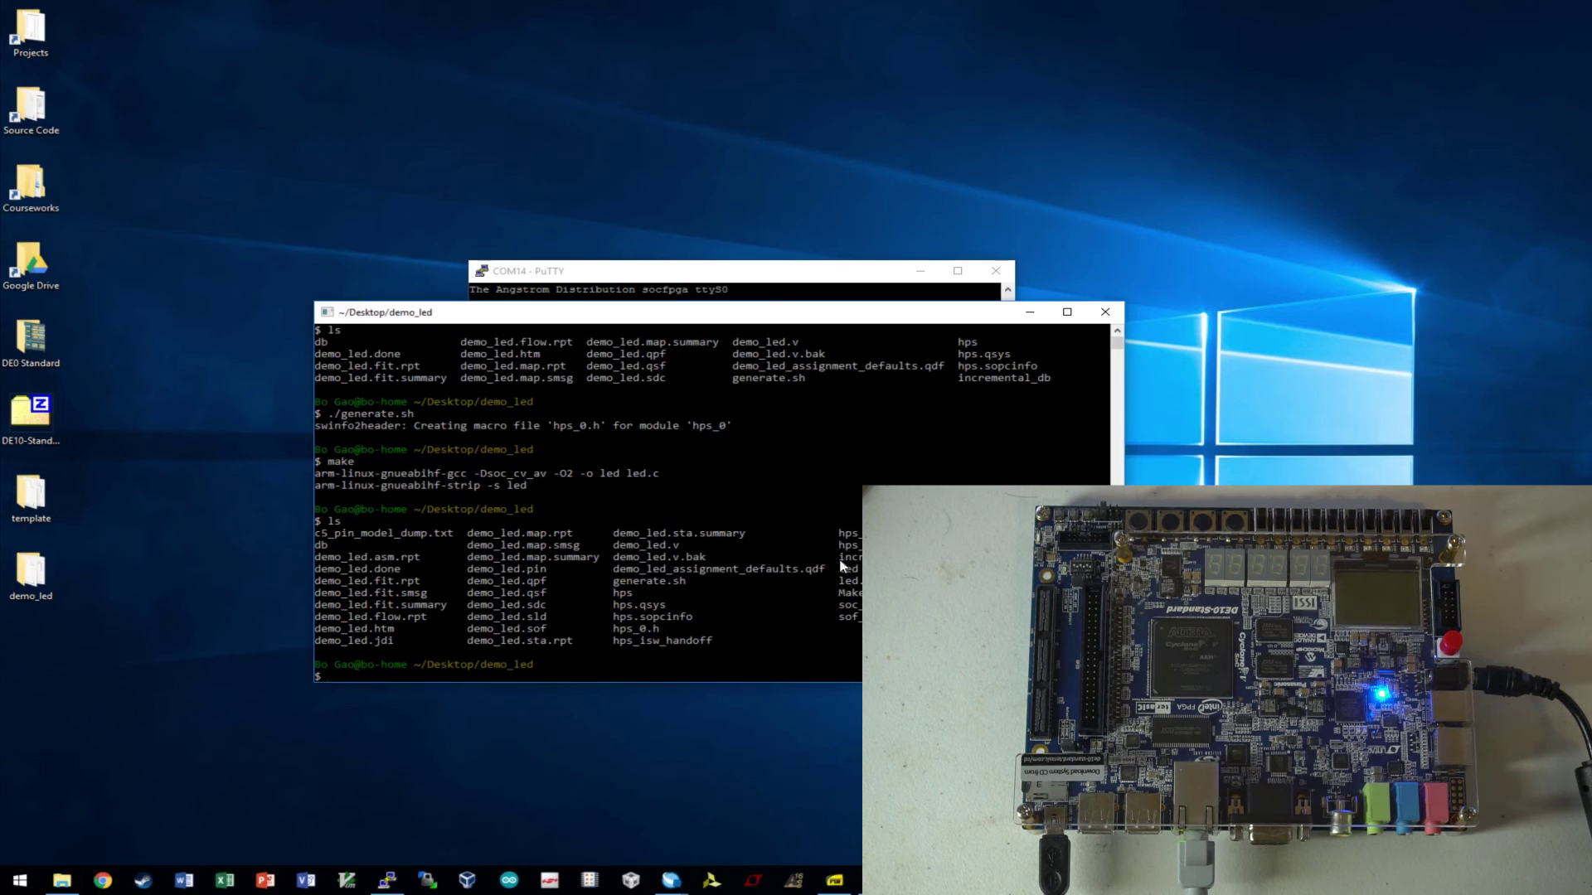
pyautogui.write('scp ')
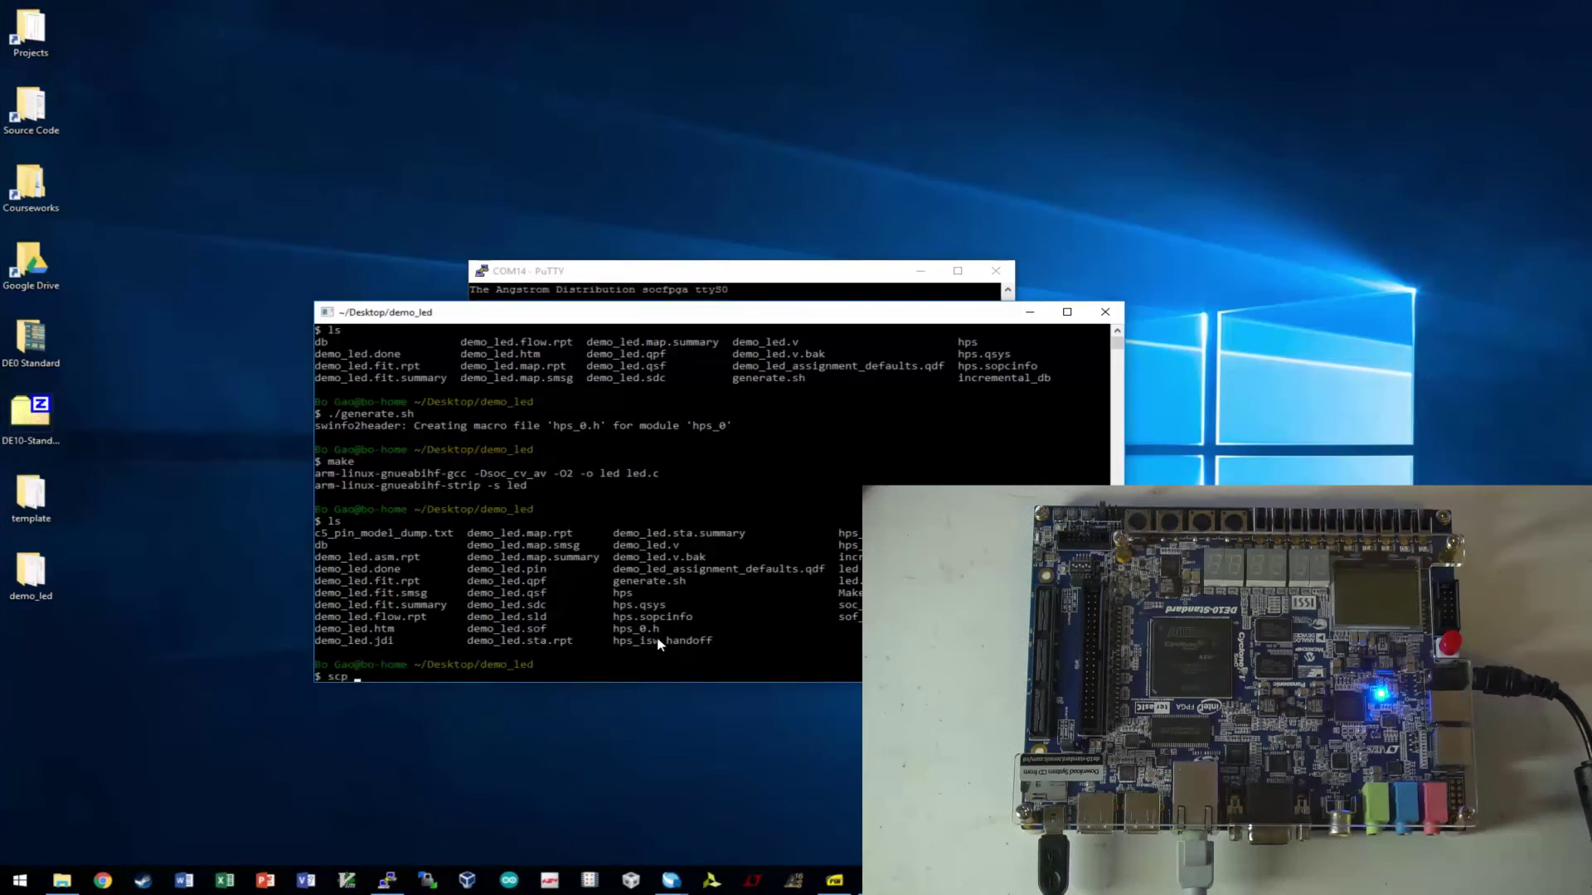
pyautogui.write('led roo')
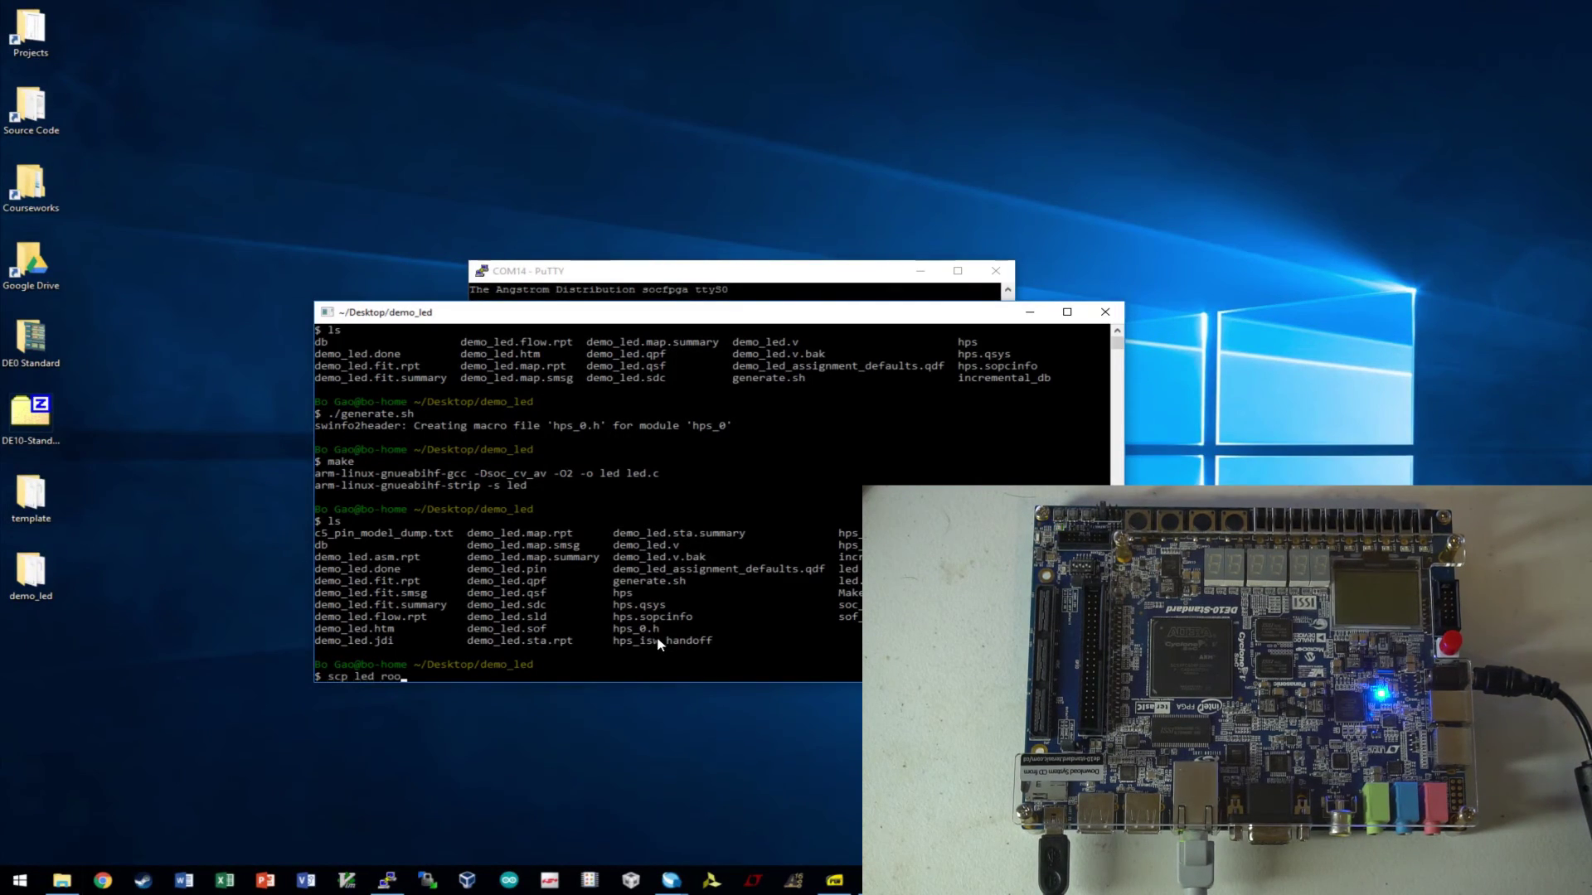
pyautogui.write('t@')
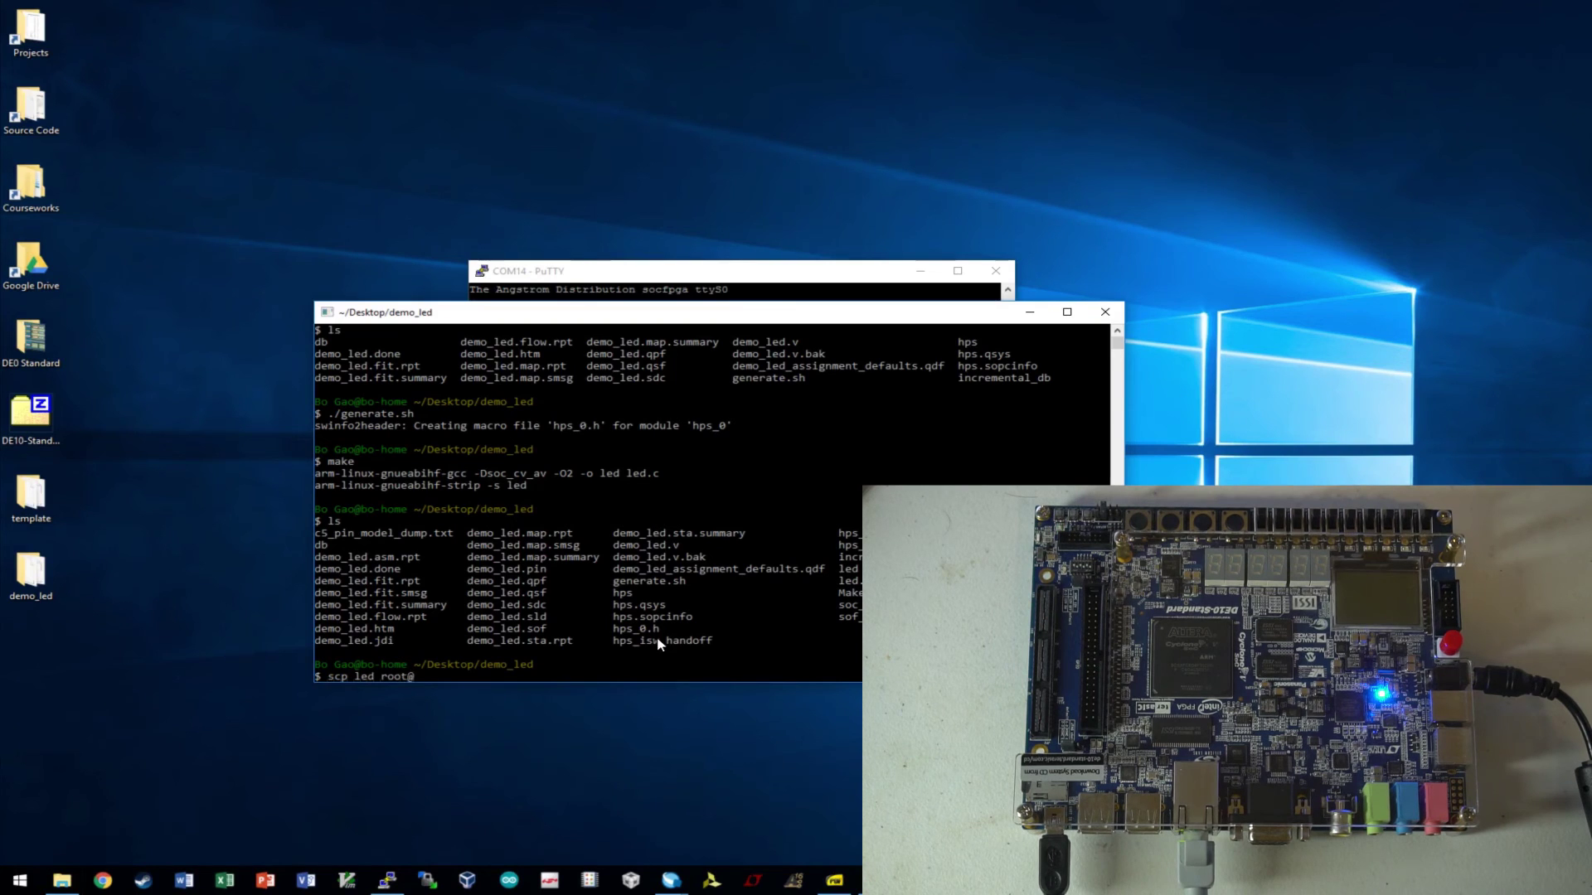
pyautogui.write('192.168.')
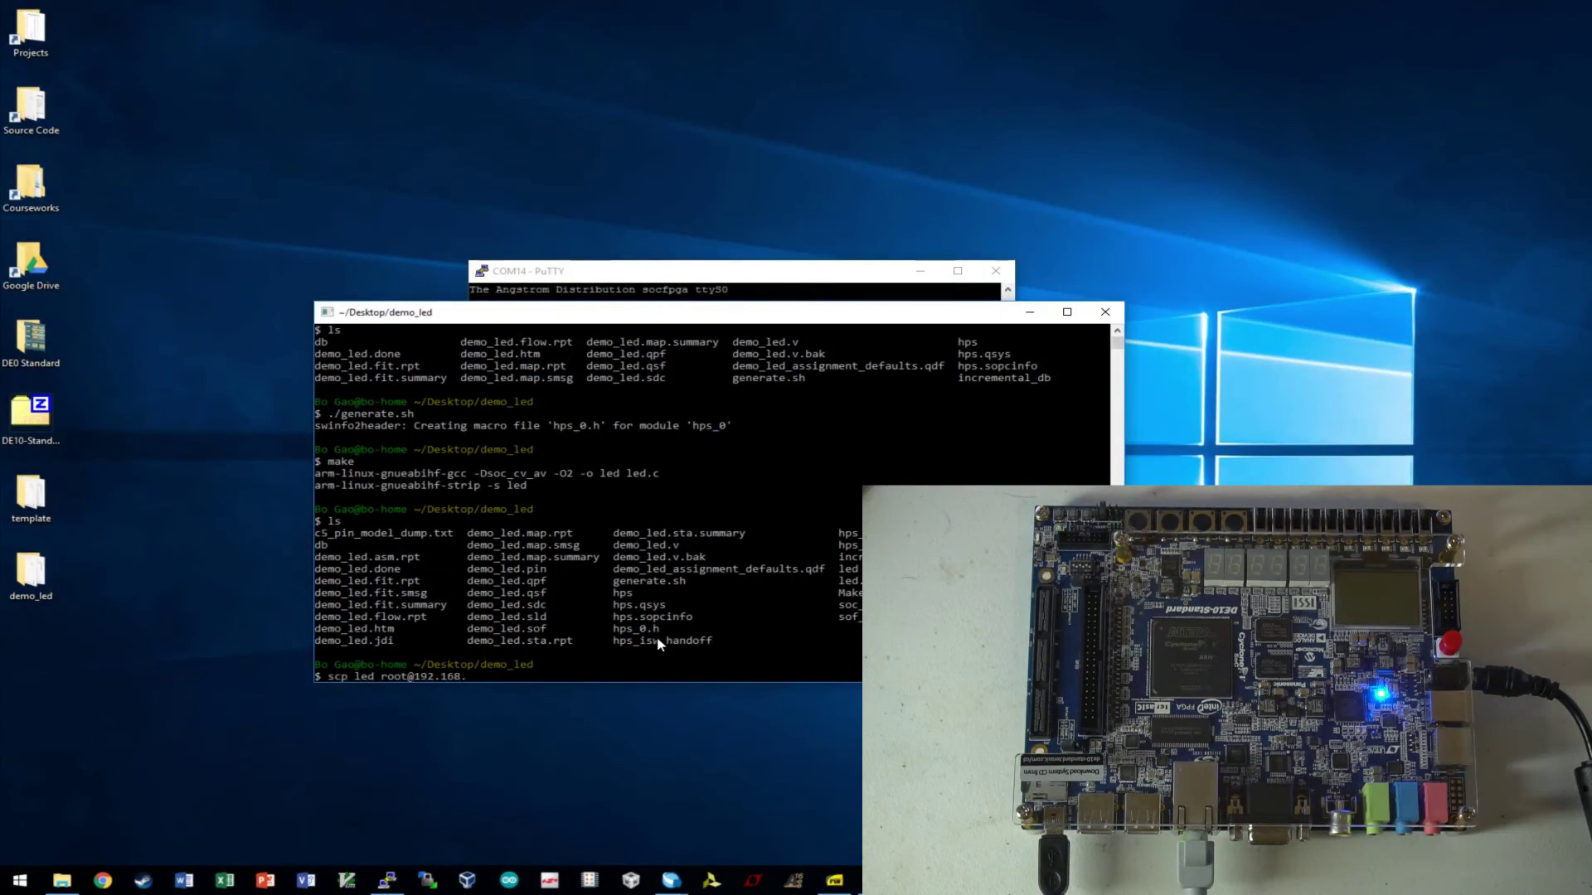
pyautogui.write('2.32:~')
pyautogui.press('Return')
pyautogui.write('ye')
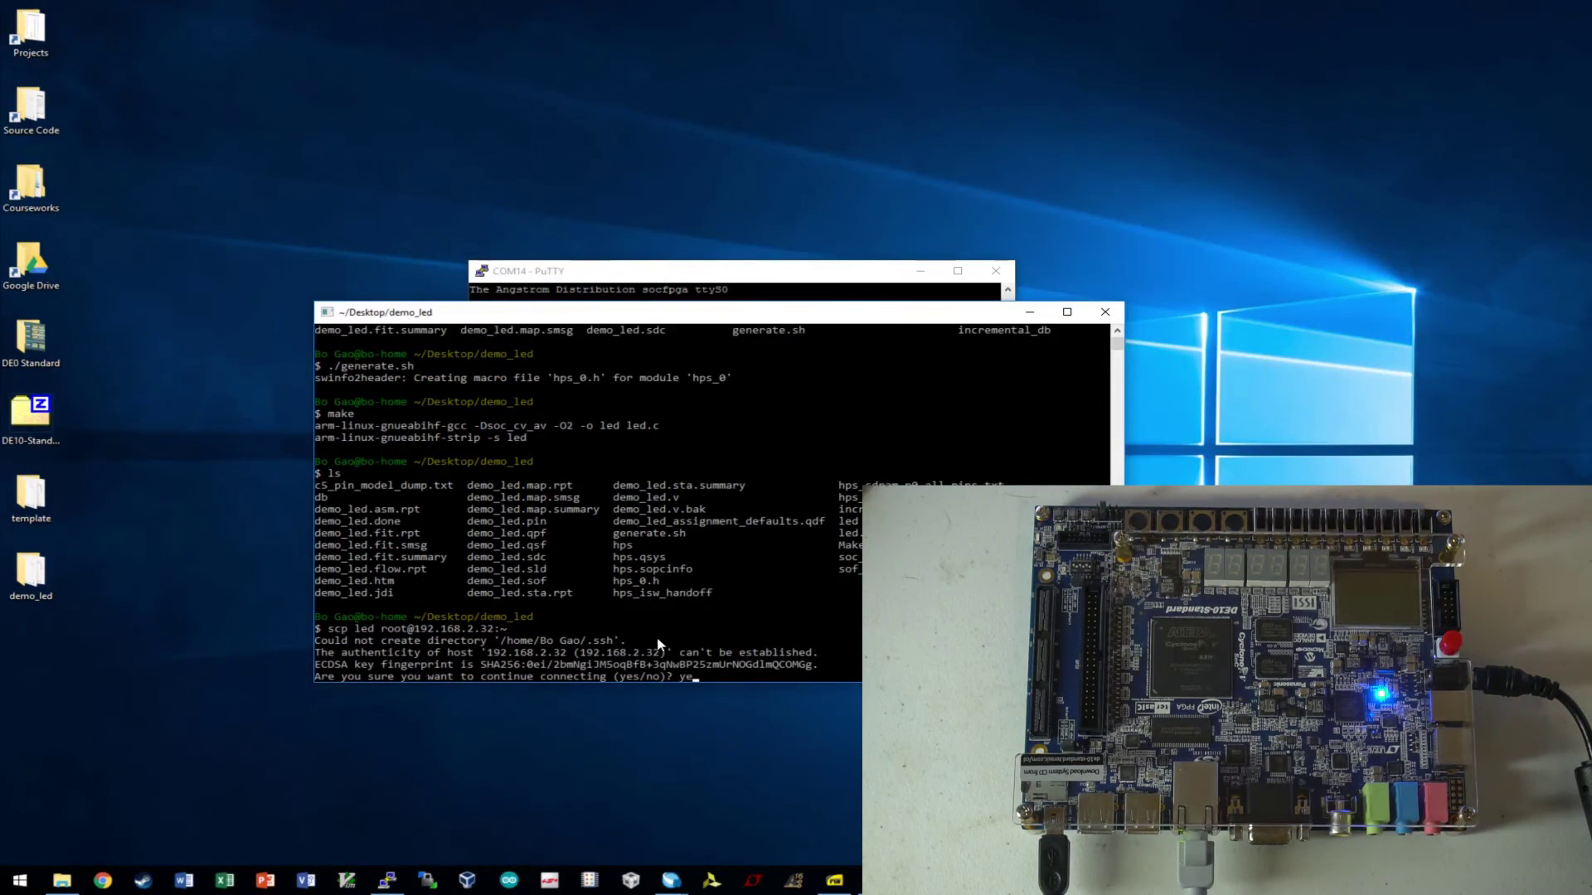
pyautogui.write('s')
pyautogui.press('Return')
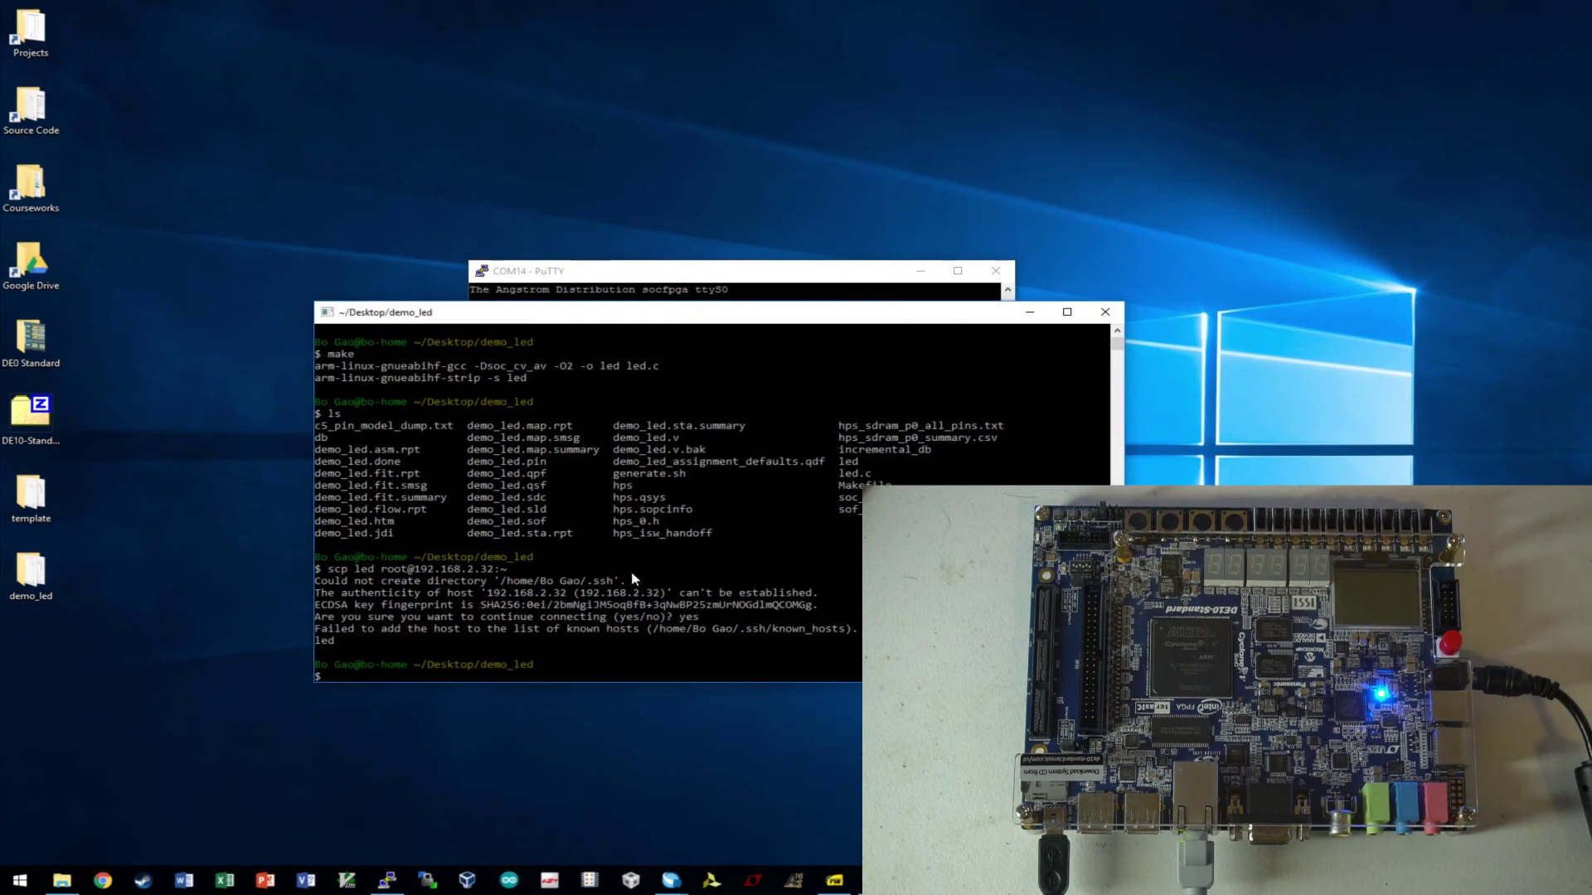
# - List the board's home folder, run ./led, then stop it with Ctrl+C
pyautogui.click(630, 276)
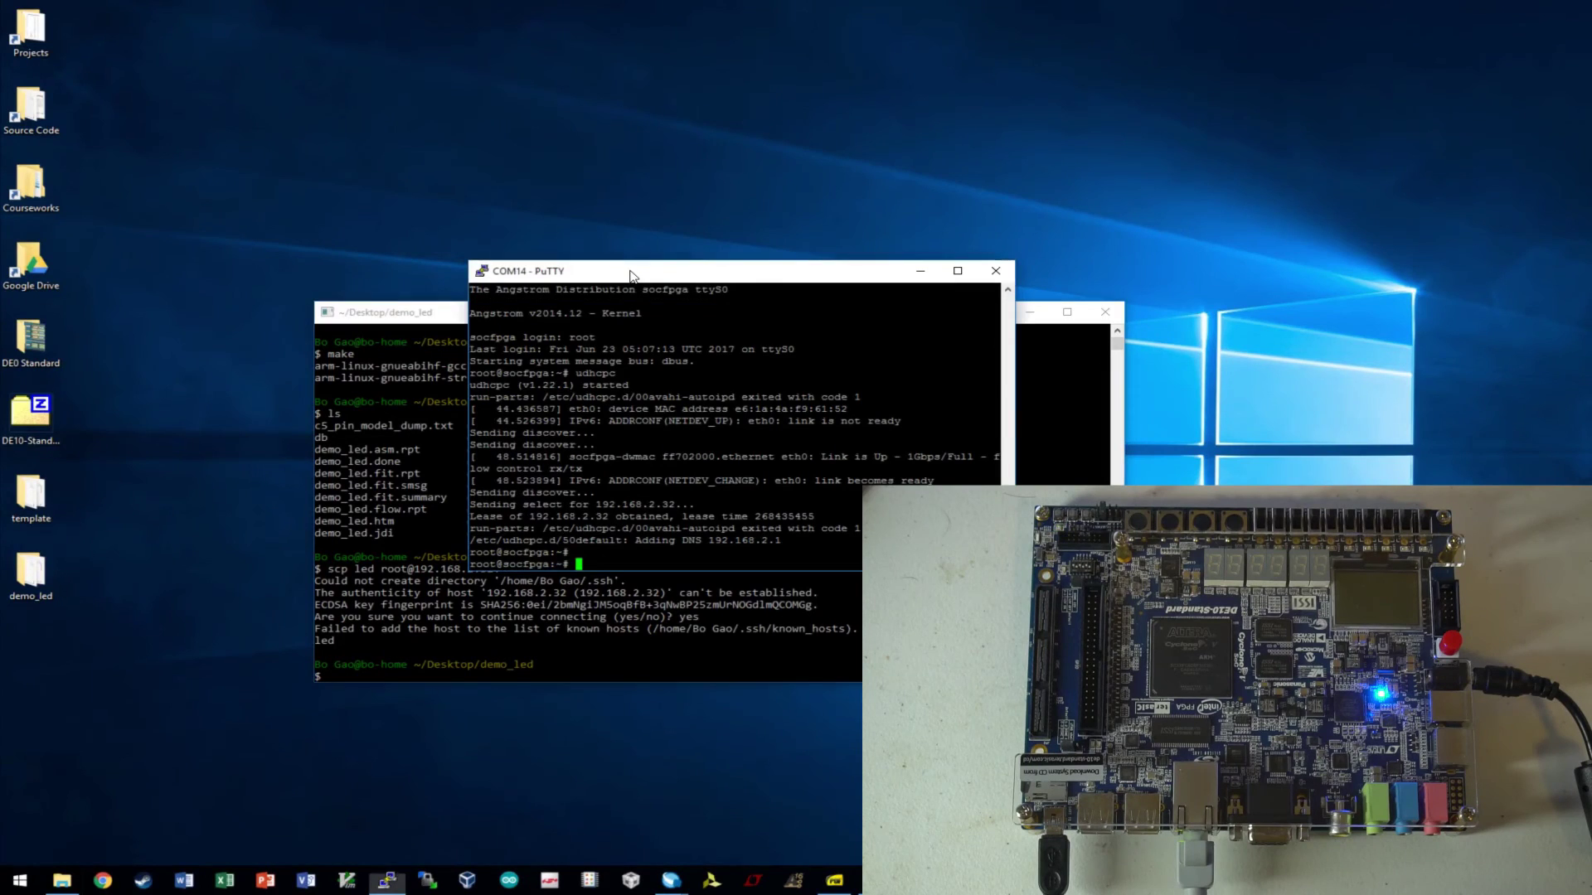
pyautogui.write('ls')
pyautogui.press('Return')
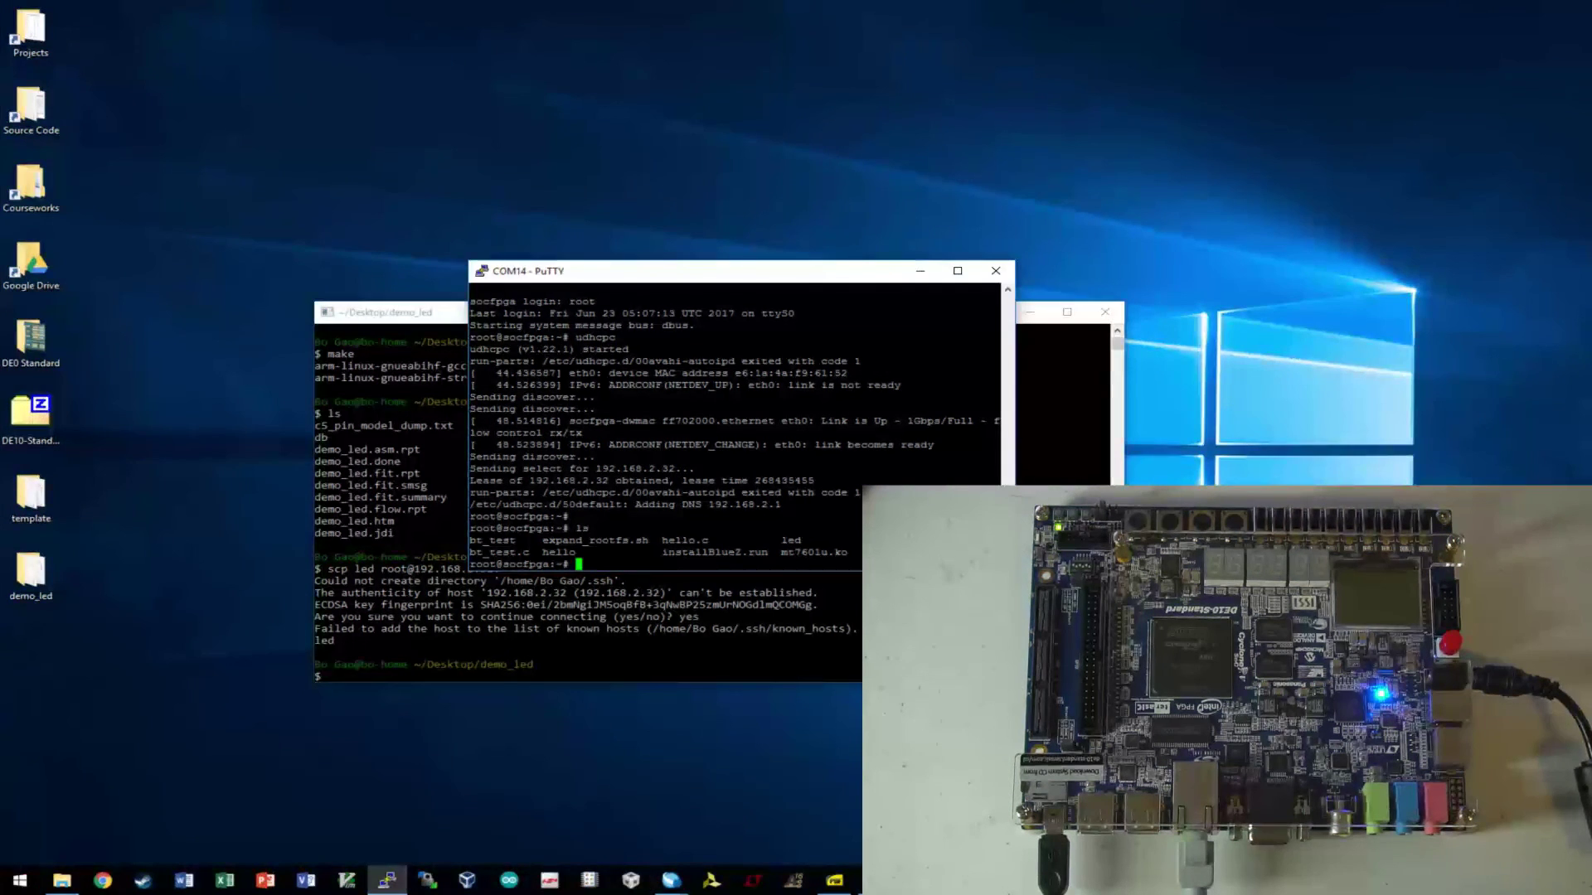
pyautogui.write('./led')
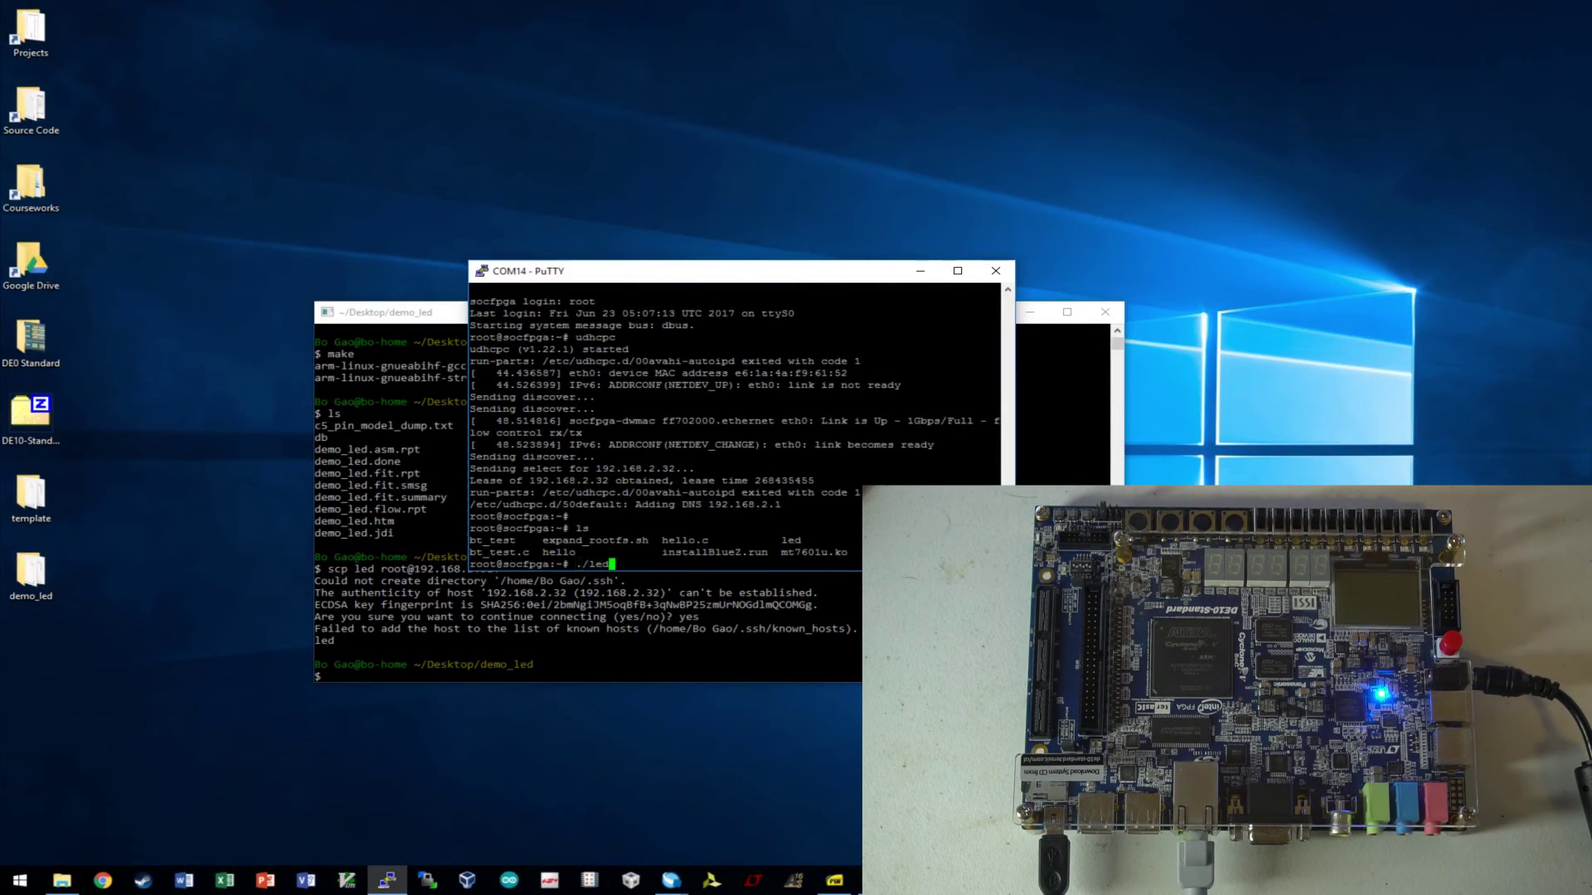
pyautogui.press('Return')
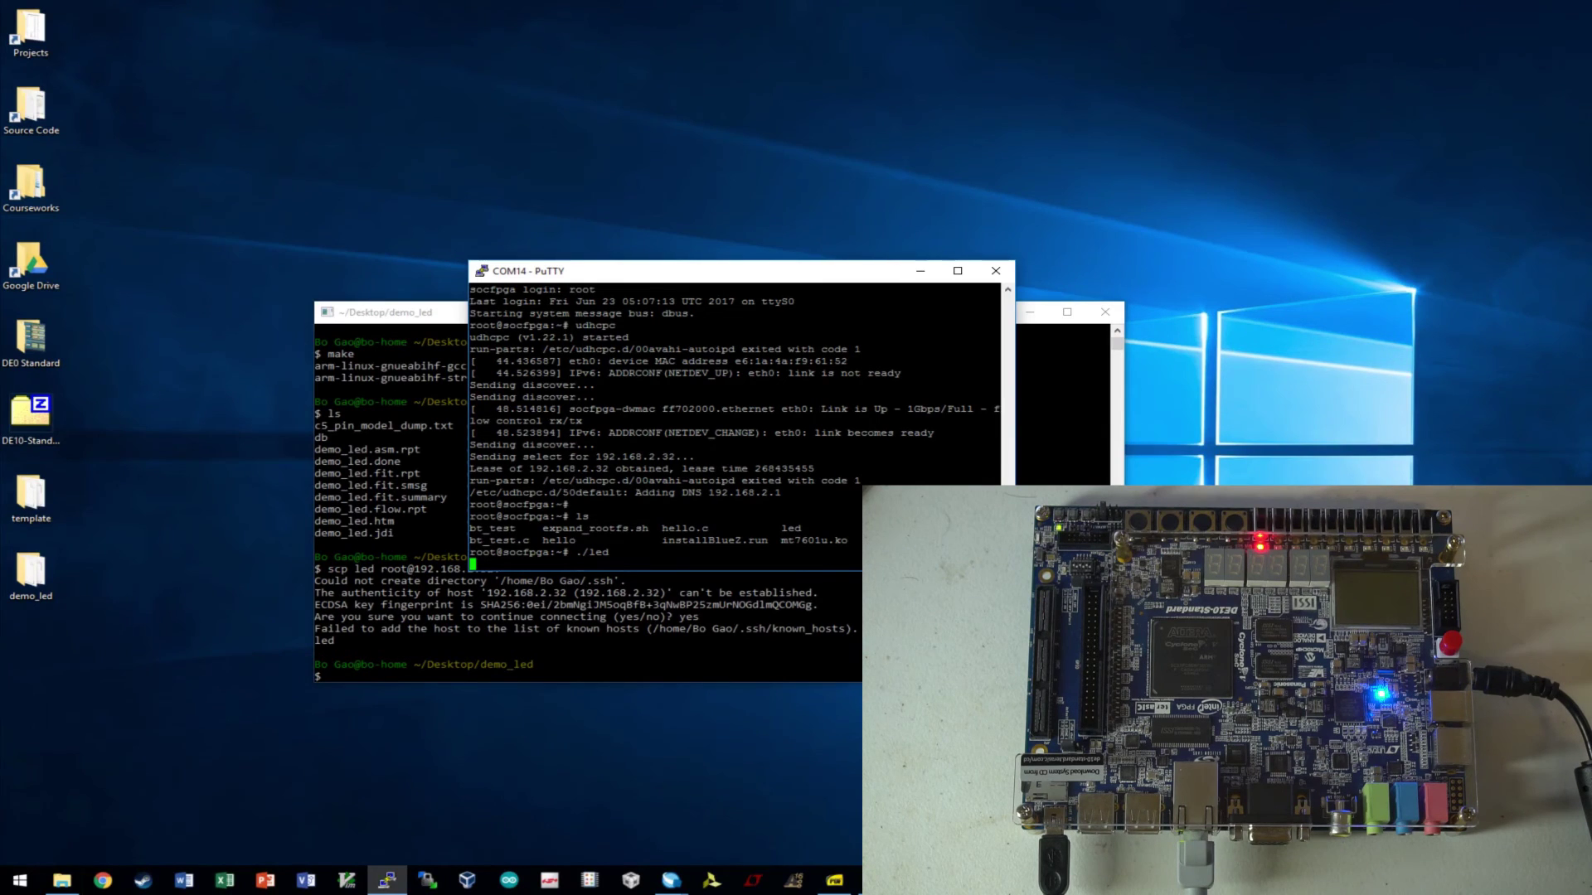
pyautogui.hotkey('ctrl', 'c')
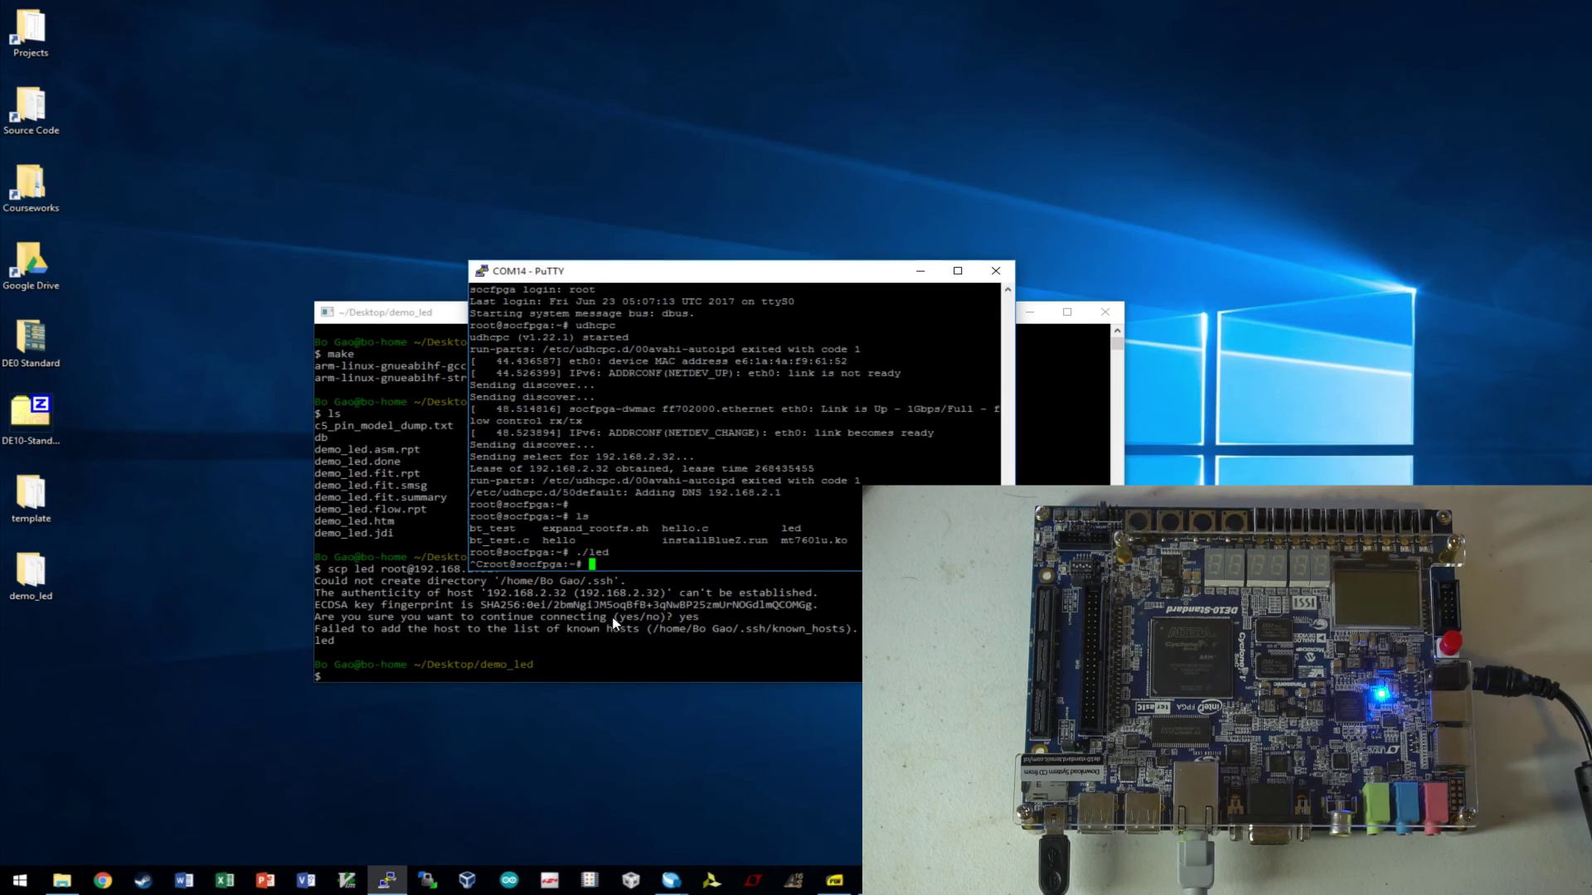
# - Delete the led file from the board with rm led and confirm with ls
pyautogui.write('em led')
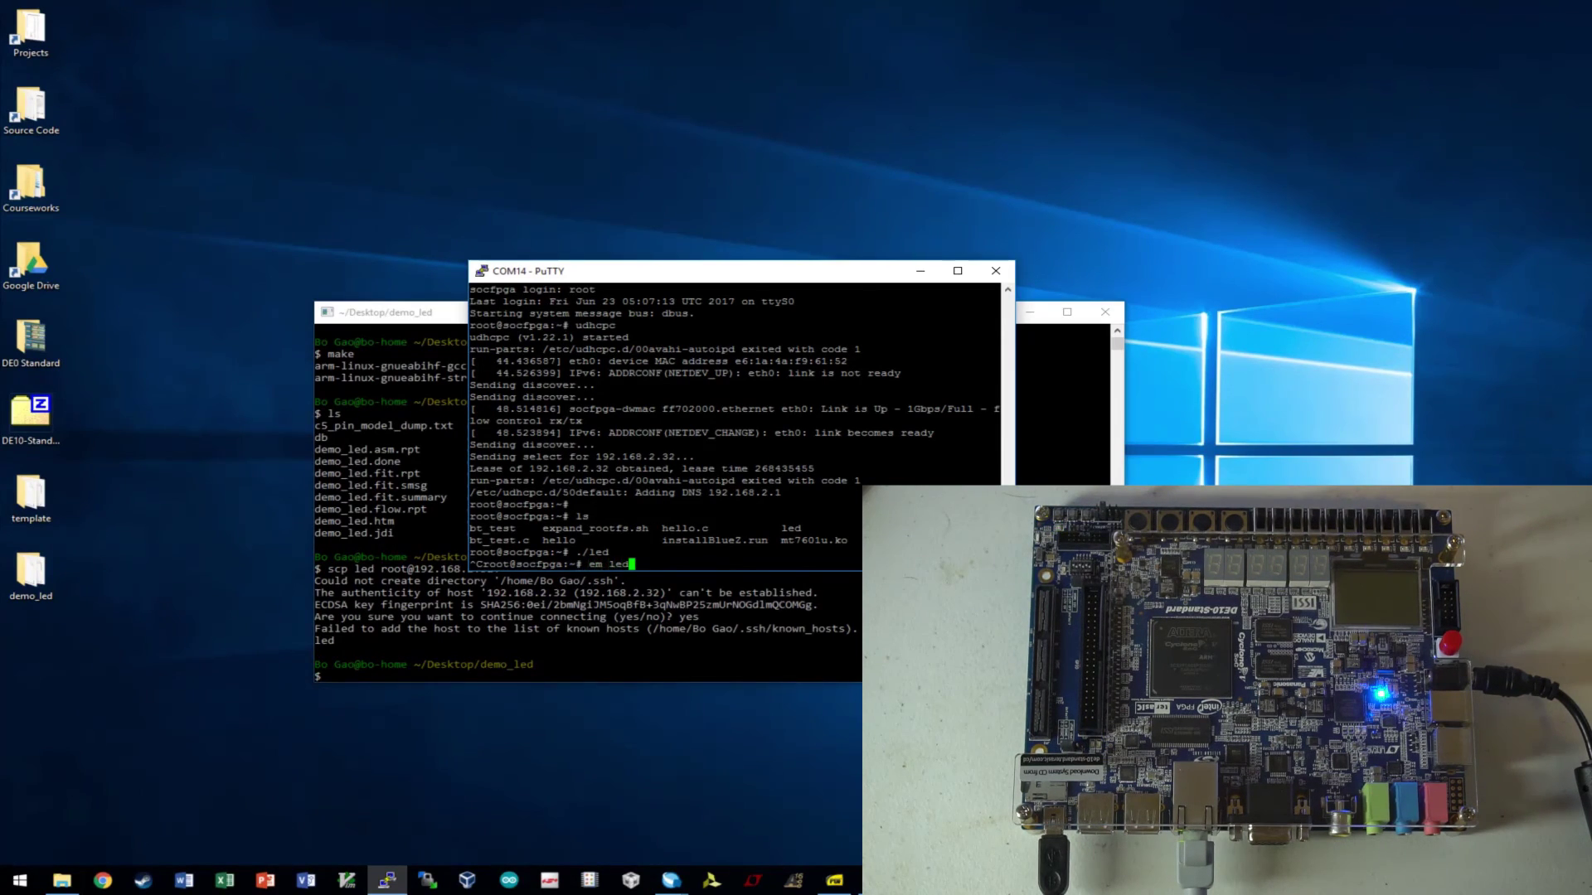
pyautogui.press('Return')
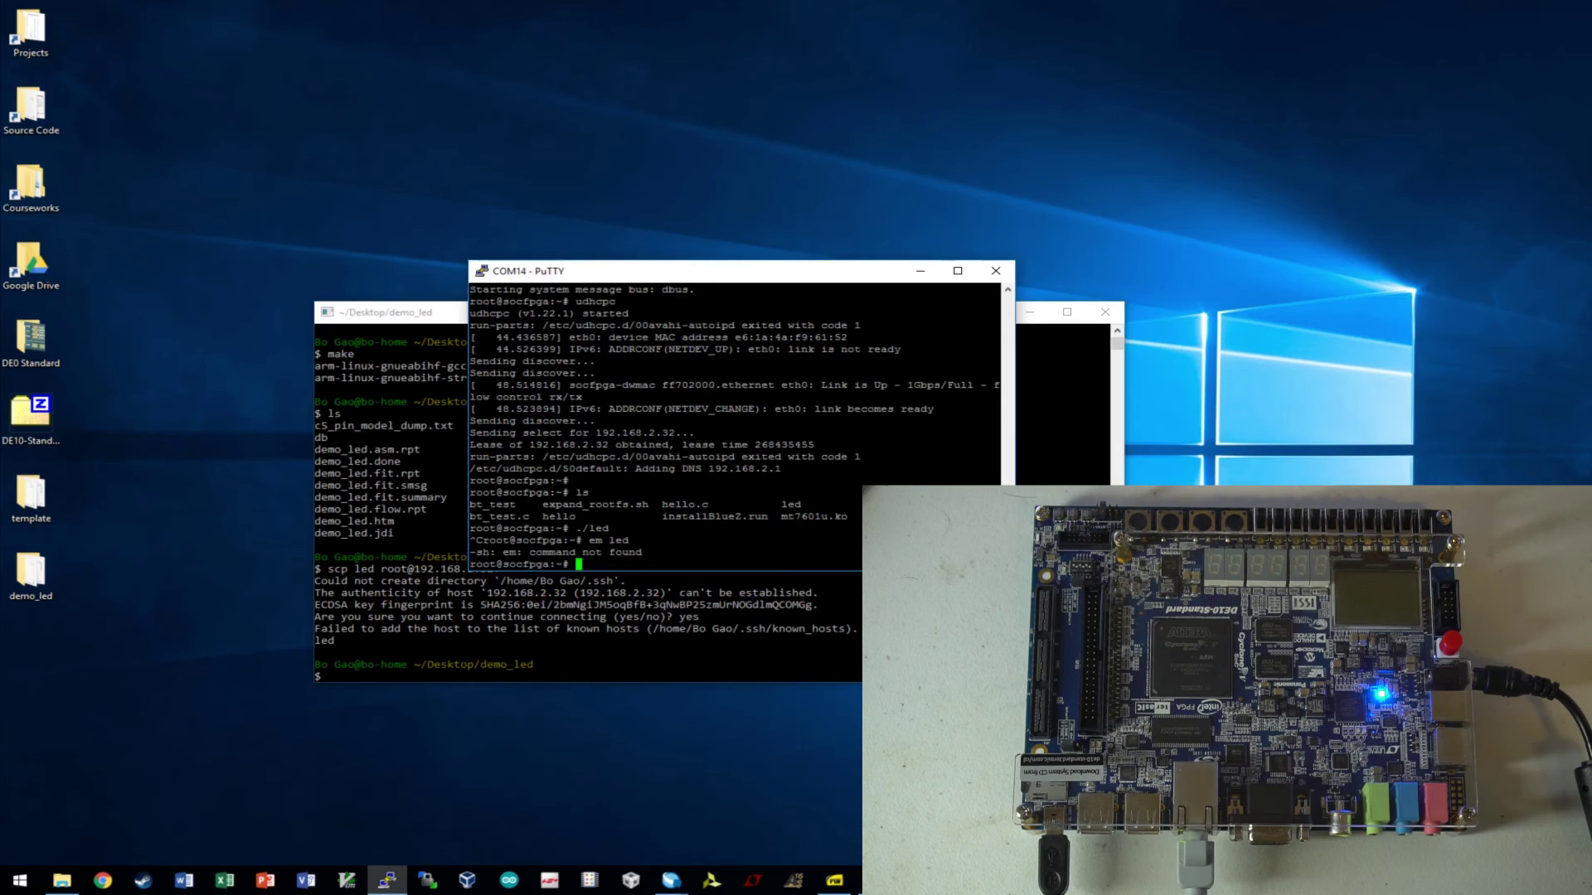
pyautogui.write('rm k')
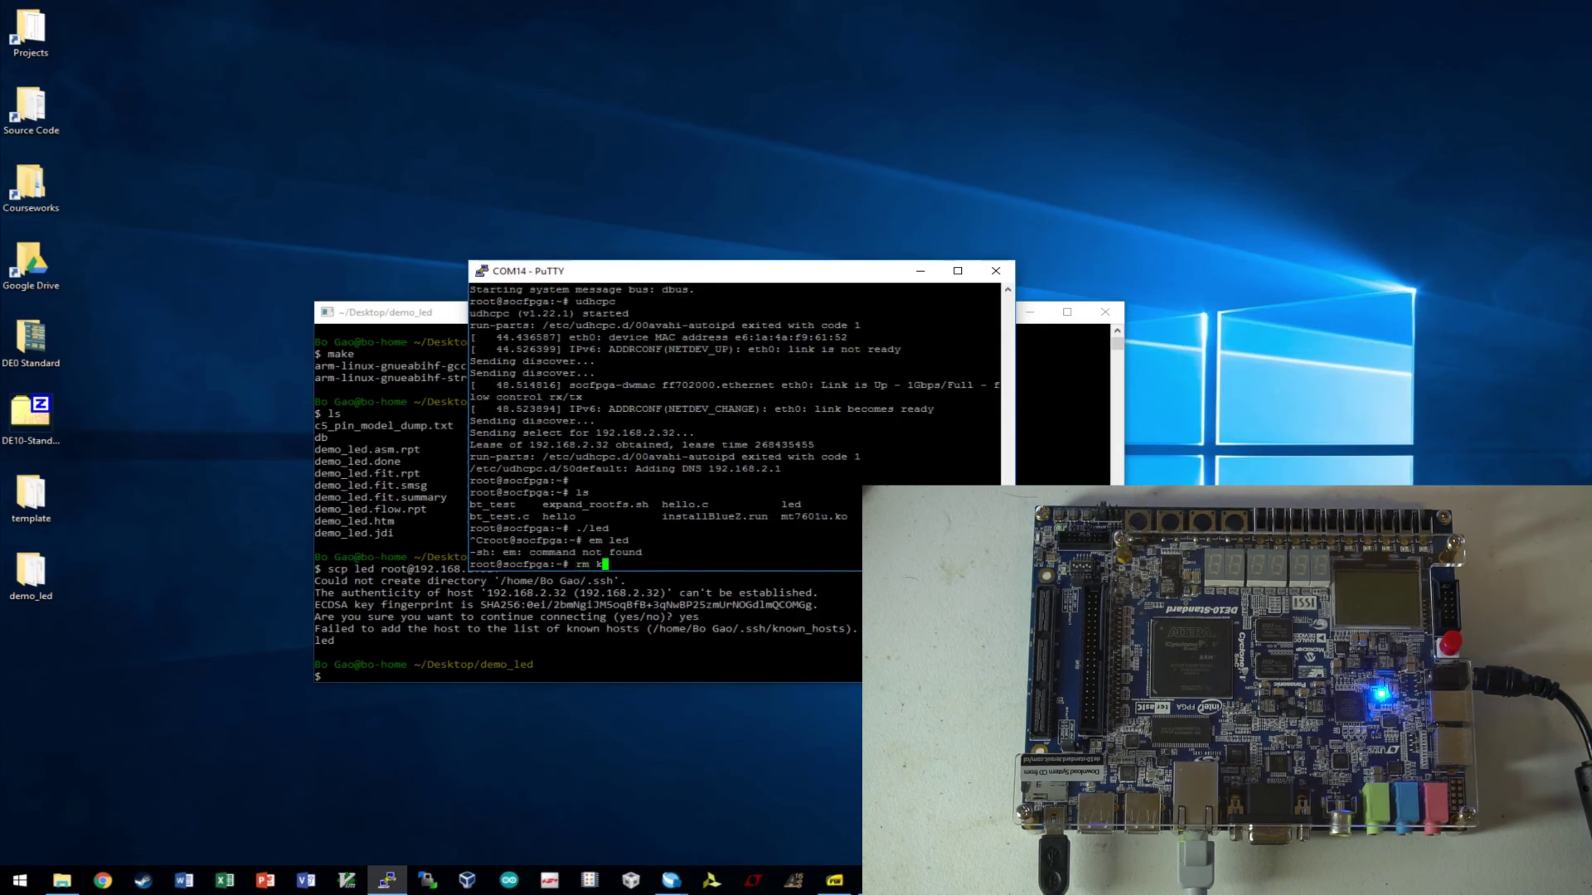
pyautogui.press('BackSpace')
pyautogui.write('led')
pyautogui.press('Return')
pyautogui.write('ls')
pyautogui.press('Return')
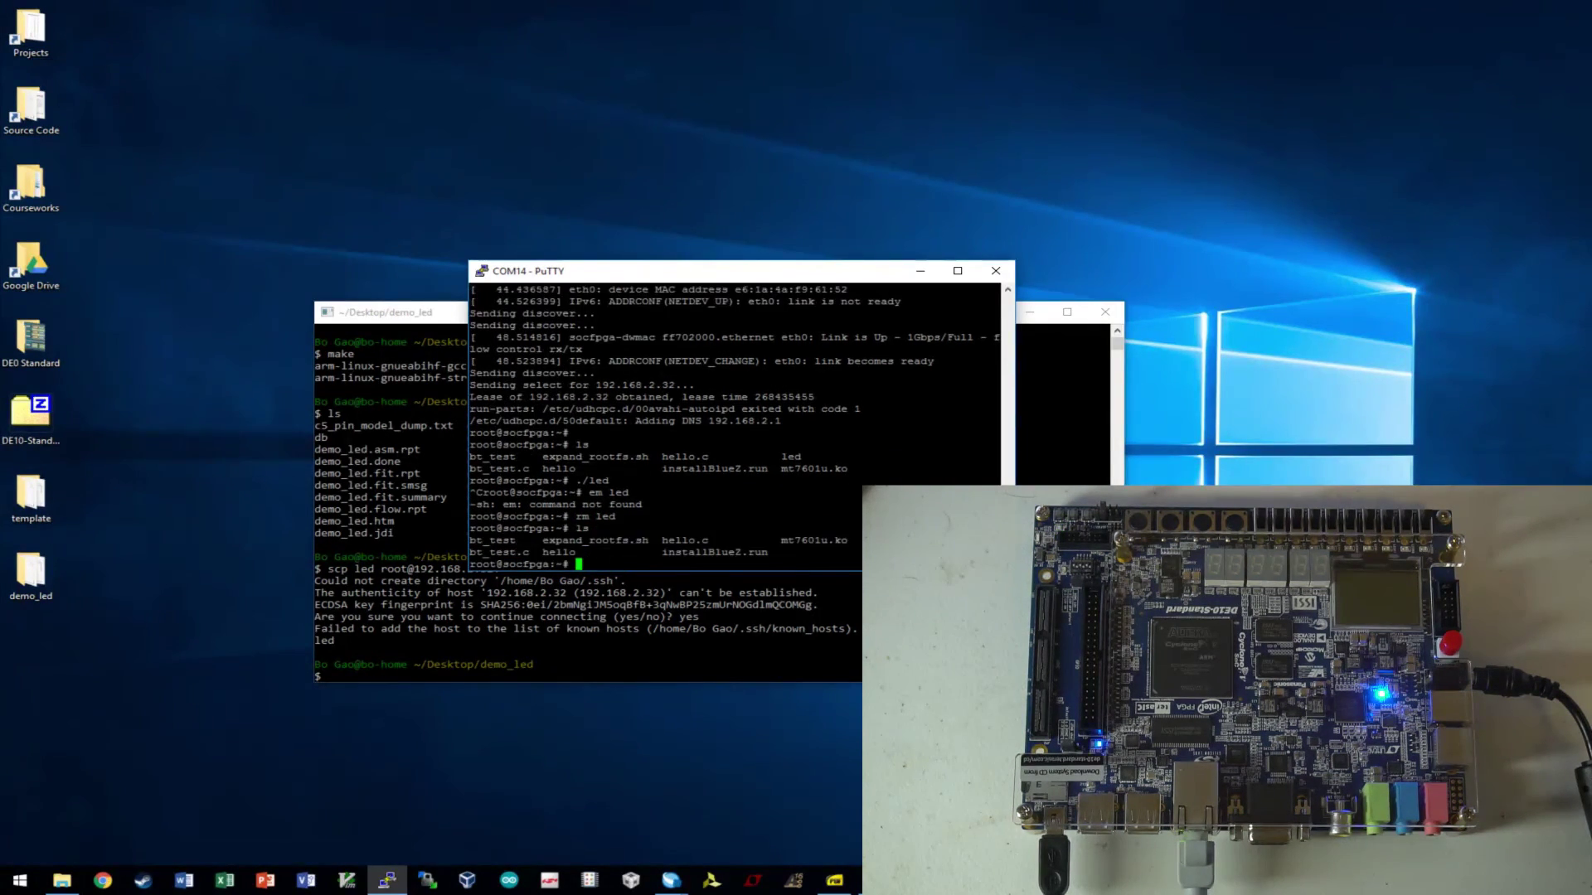
pyautogui.click(500, 657)
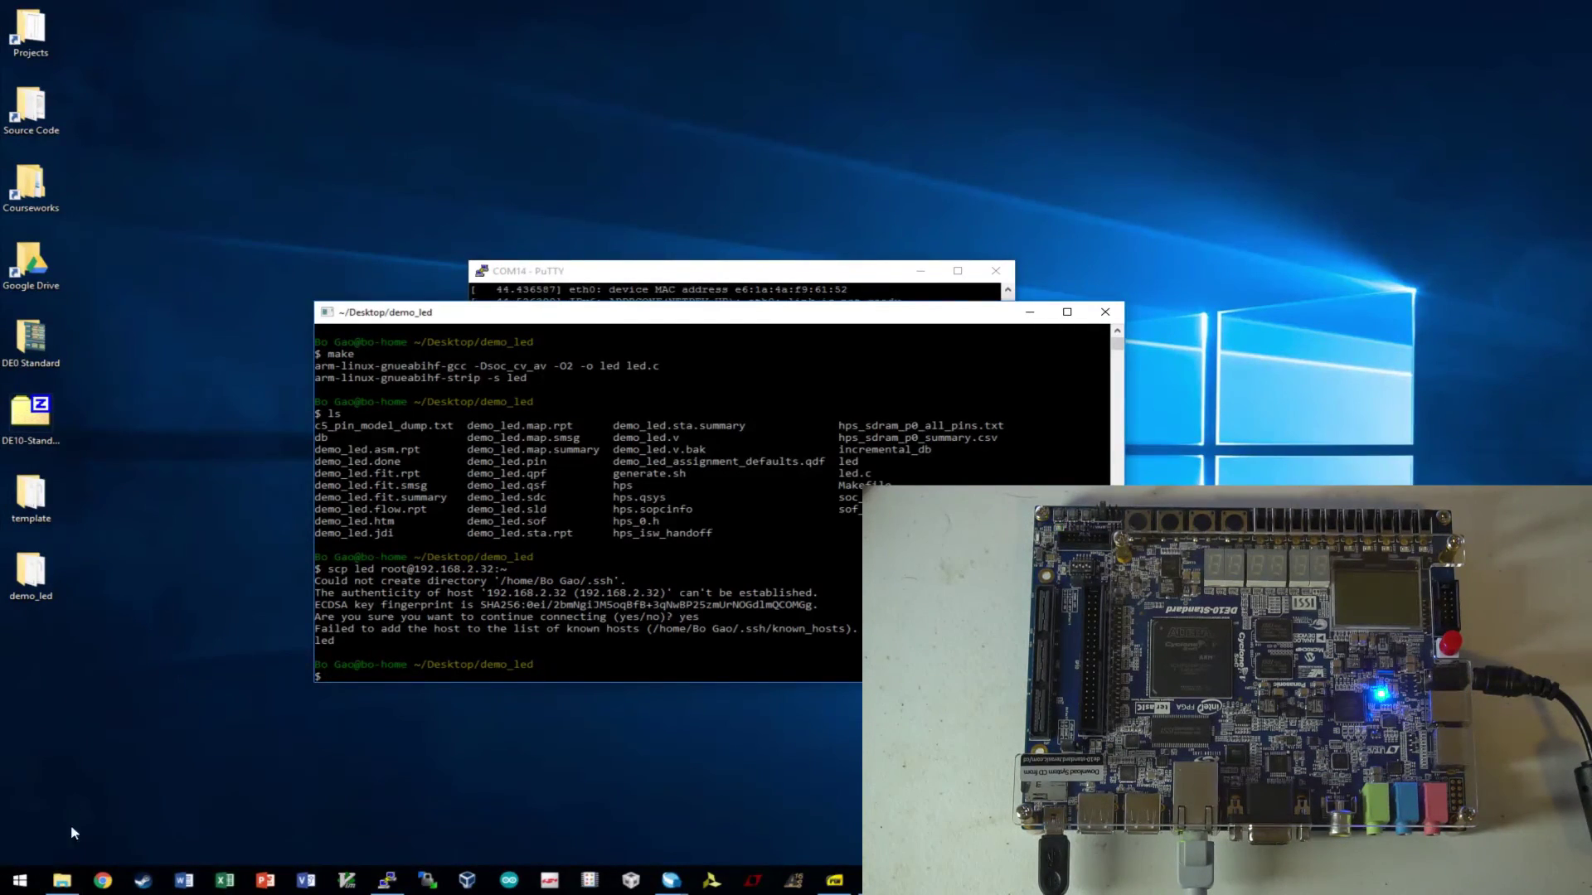
# - Open led.c from the demo_led folder in GVIM and scroll to the while loop
pyautogui.click(62, 880)
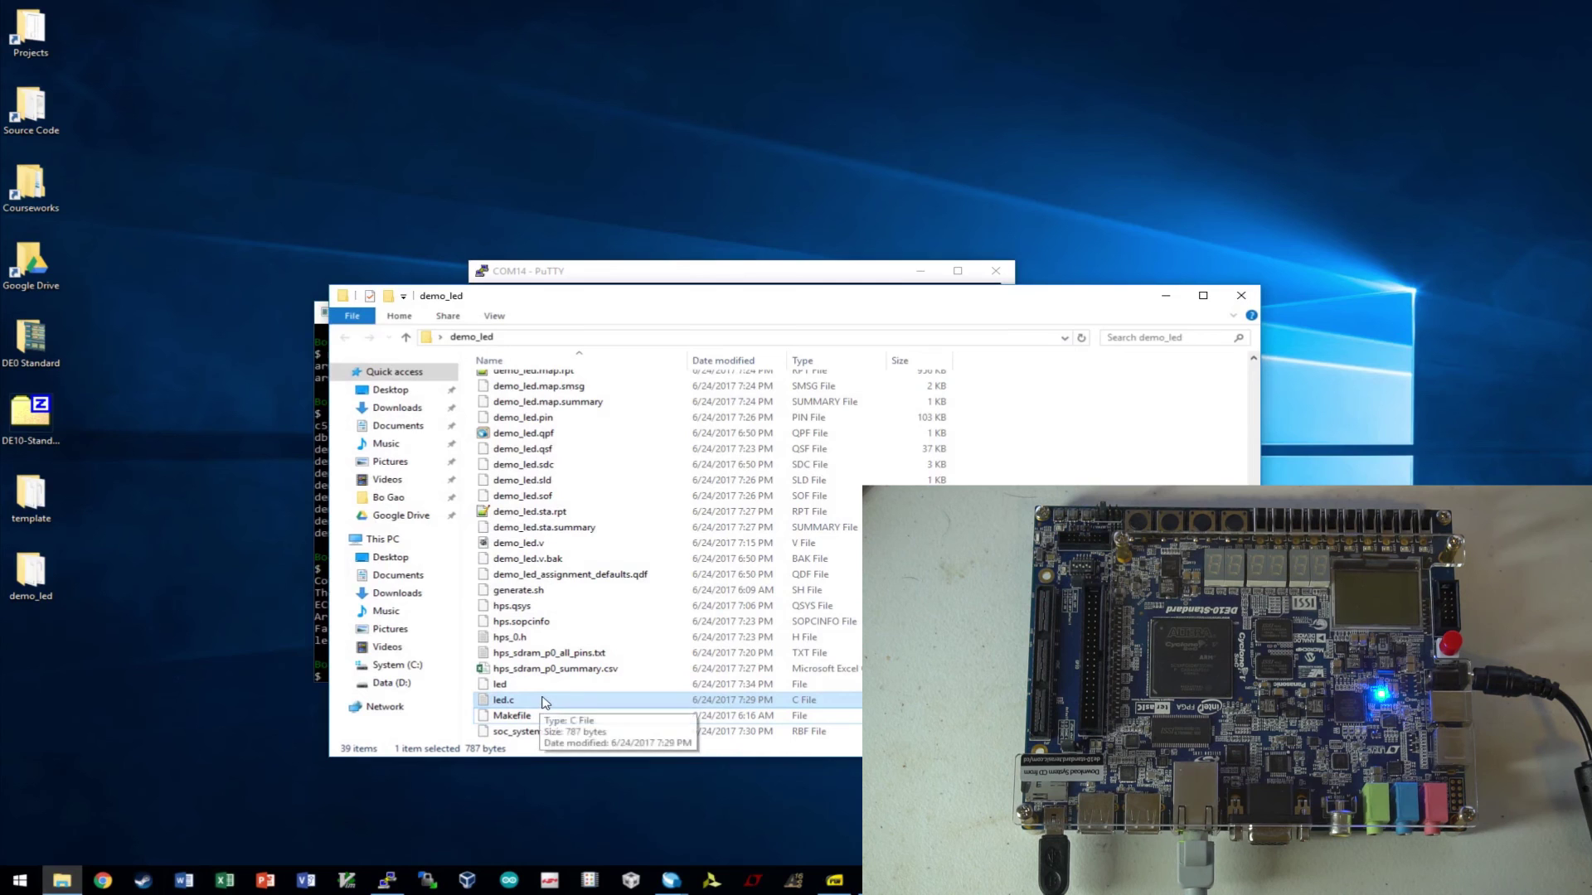
pyautogui.doubleClick(520, 700)
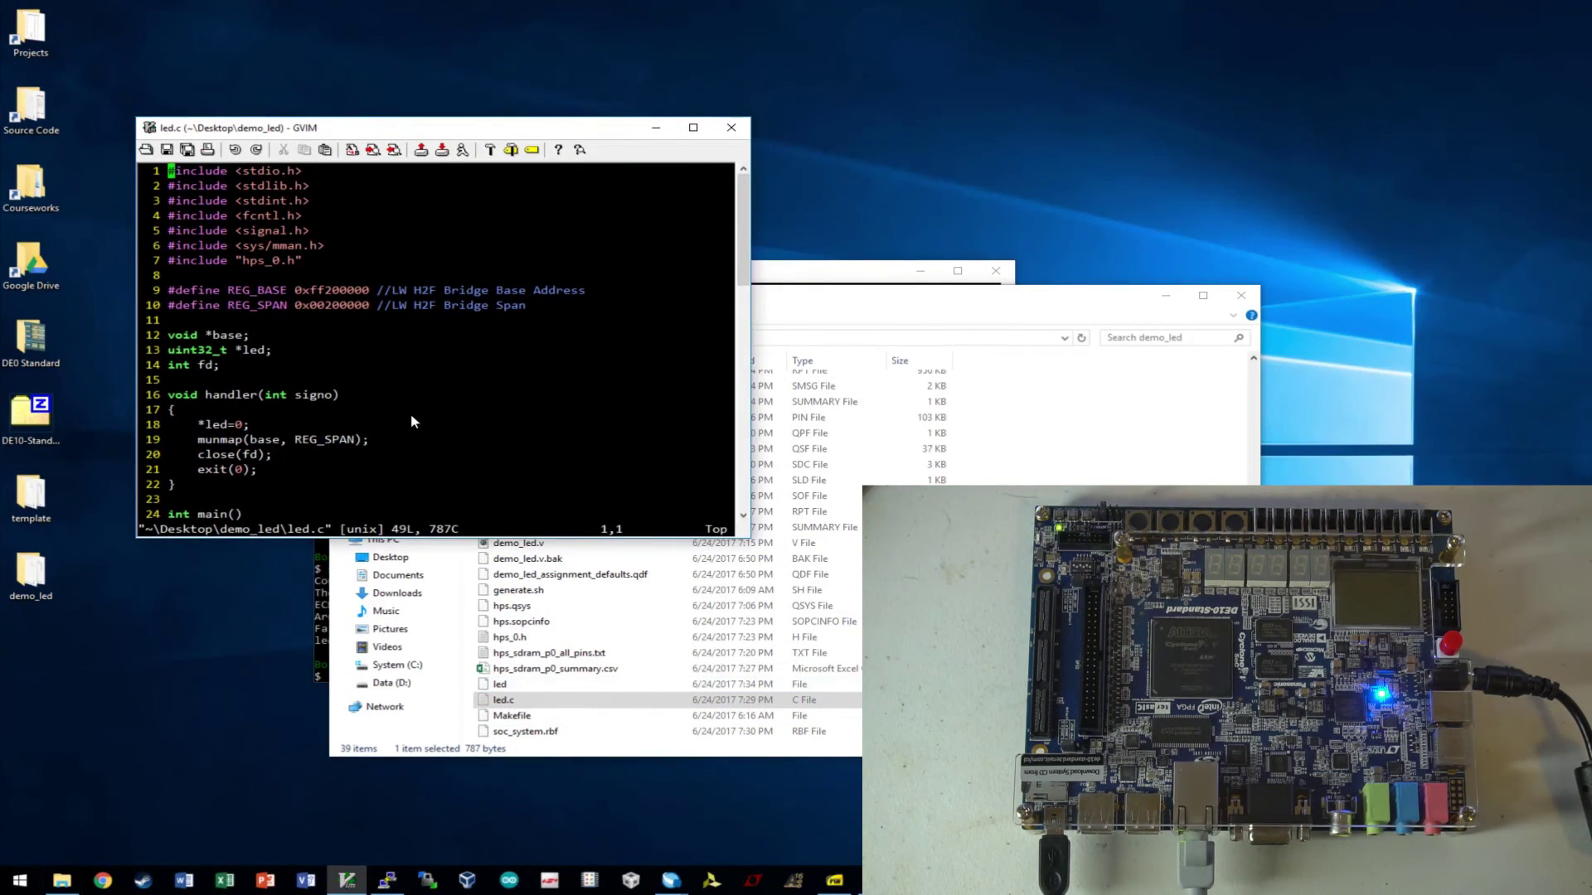
pyautogui.scroll(-3, 411, 411)
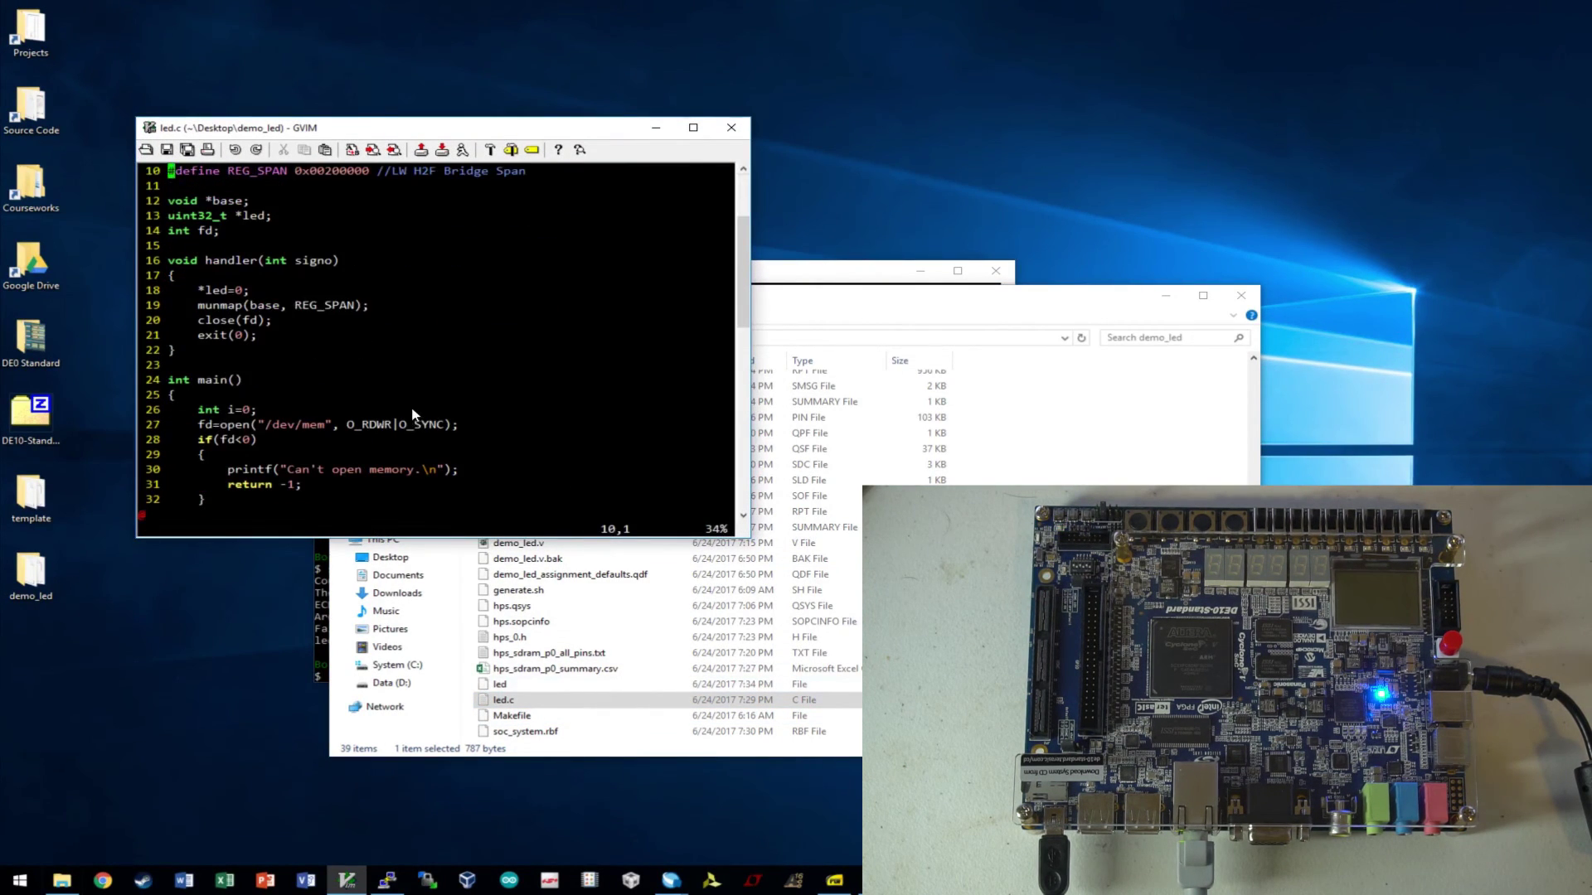
pyautogui.scroll(-3, 411, 406)
pyautogui.scroll(-5, 412, 404)
pyautogui.scroll(5, 411, 403)
pyautogui.click(253, 275)
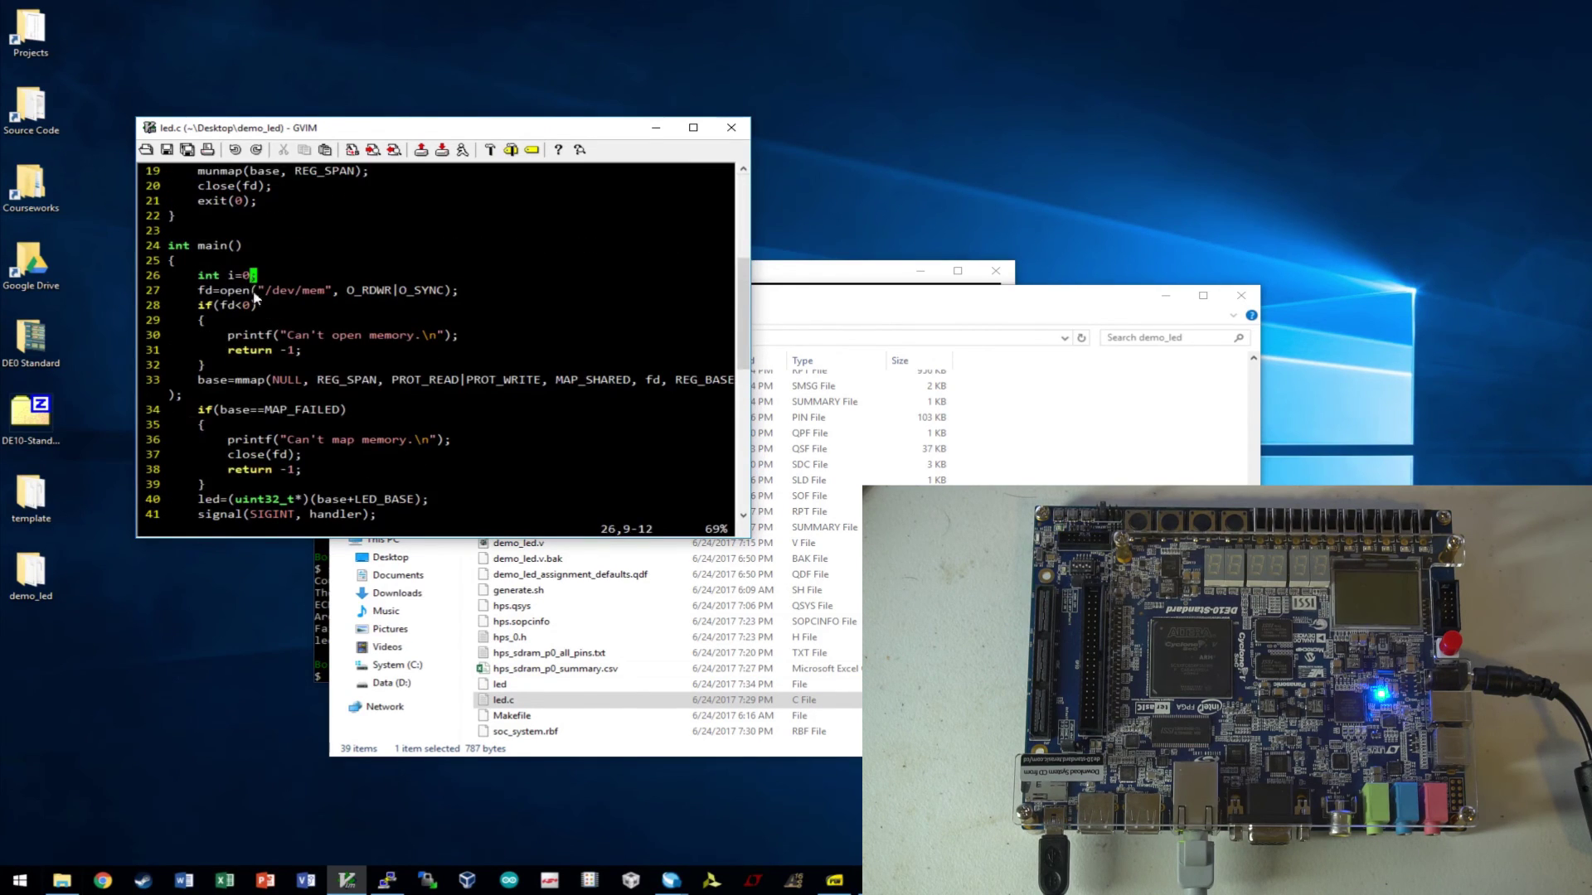
pyautogui.scroll(-2, 361, 367)
pyautogui.scroll(-2, 443, 433)
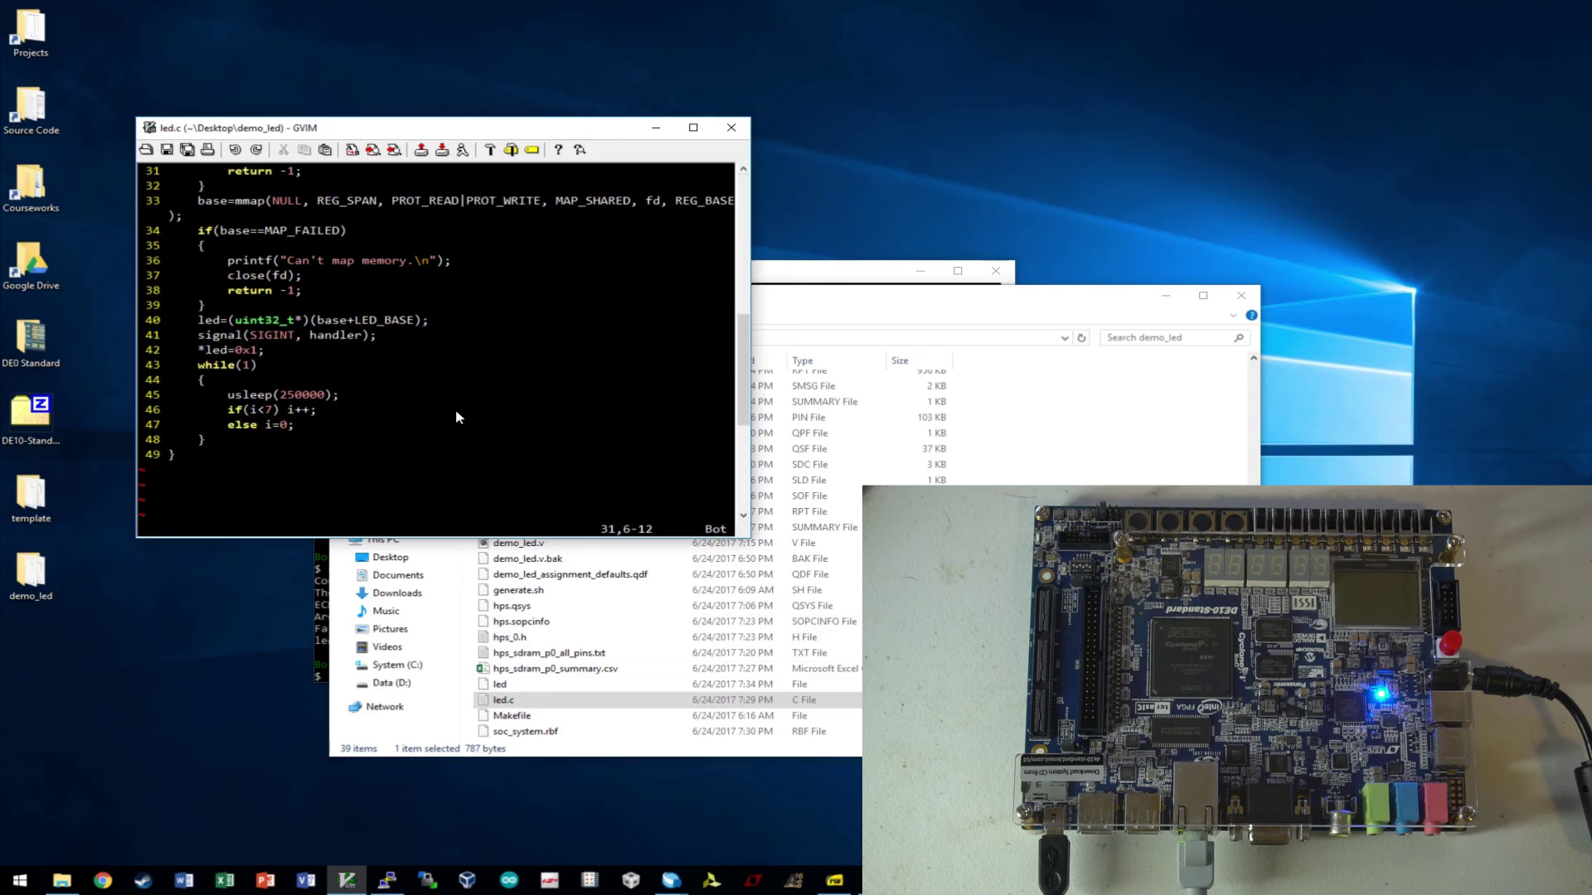
# - Insert *led=1<<i; after the else i=0; line, then save and quit with :wq
pyautogui.click(290, 424)
pyautogui.press('i')
pyautogui.press('Return')
pyautogui.write('*led=1<<i;')
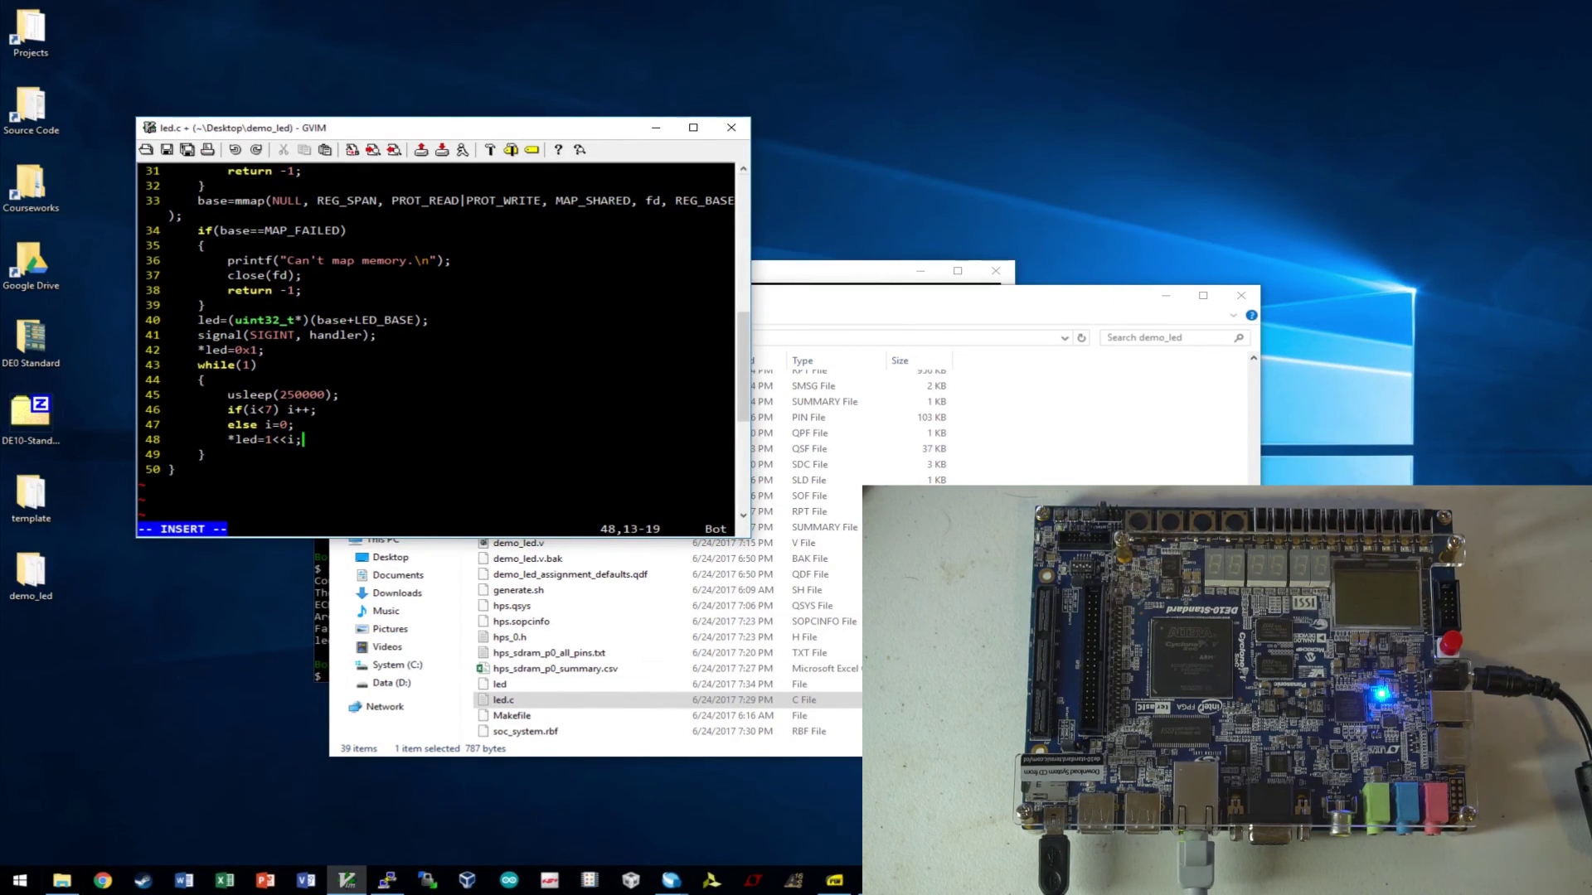
pyautogui.press('Return')
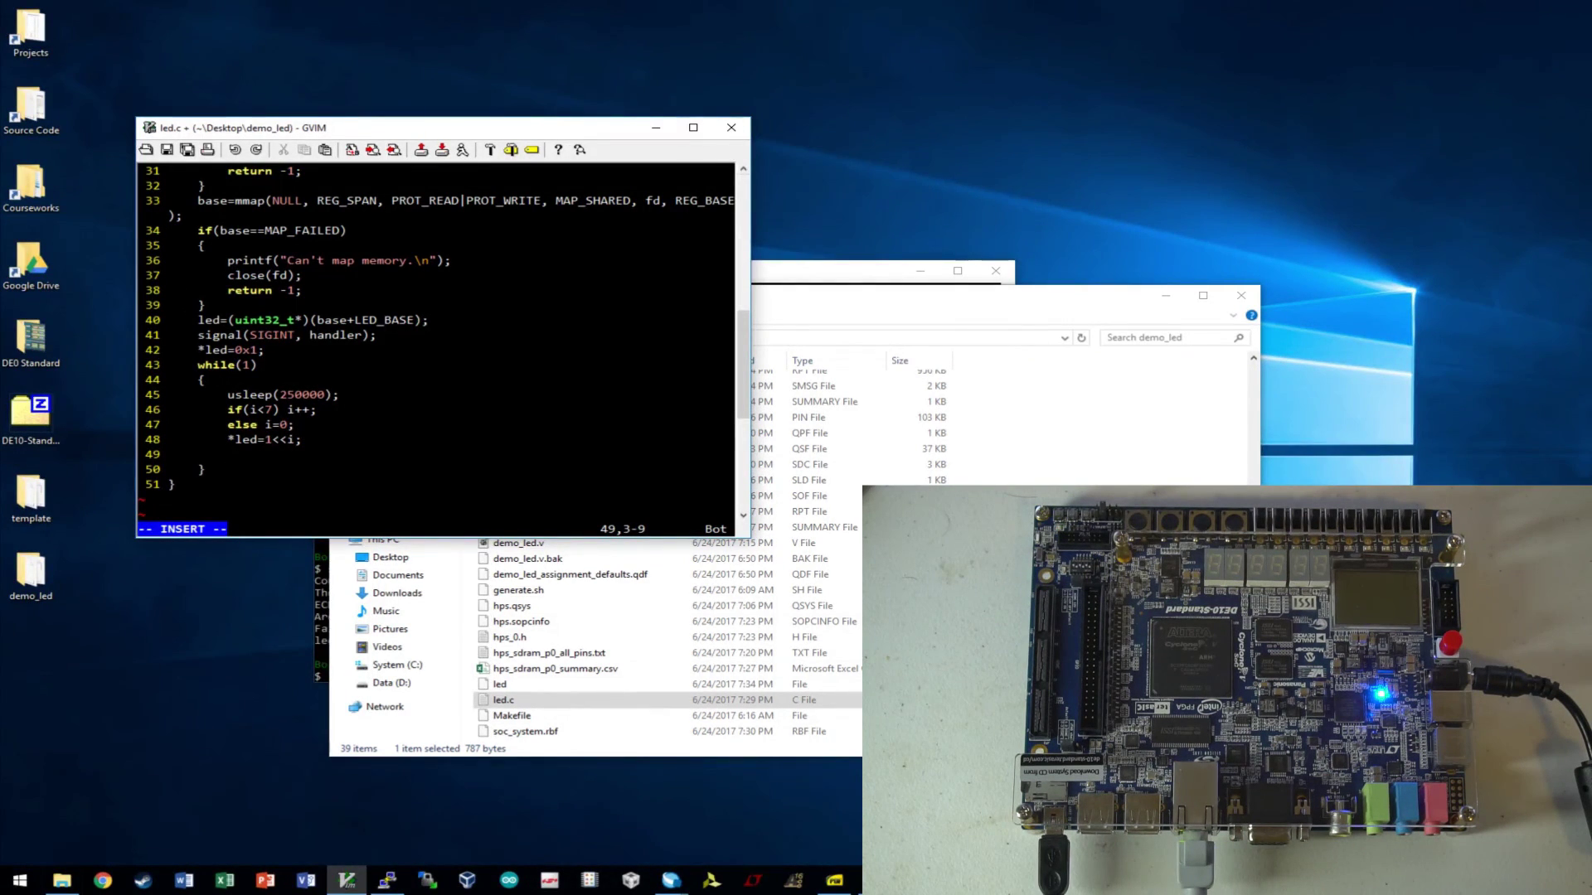
pyautogui.write('*')
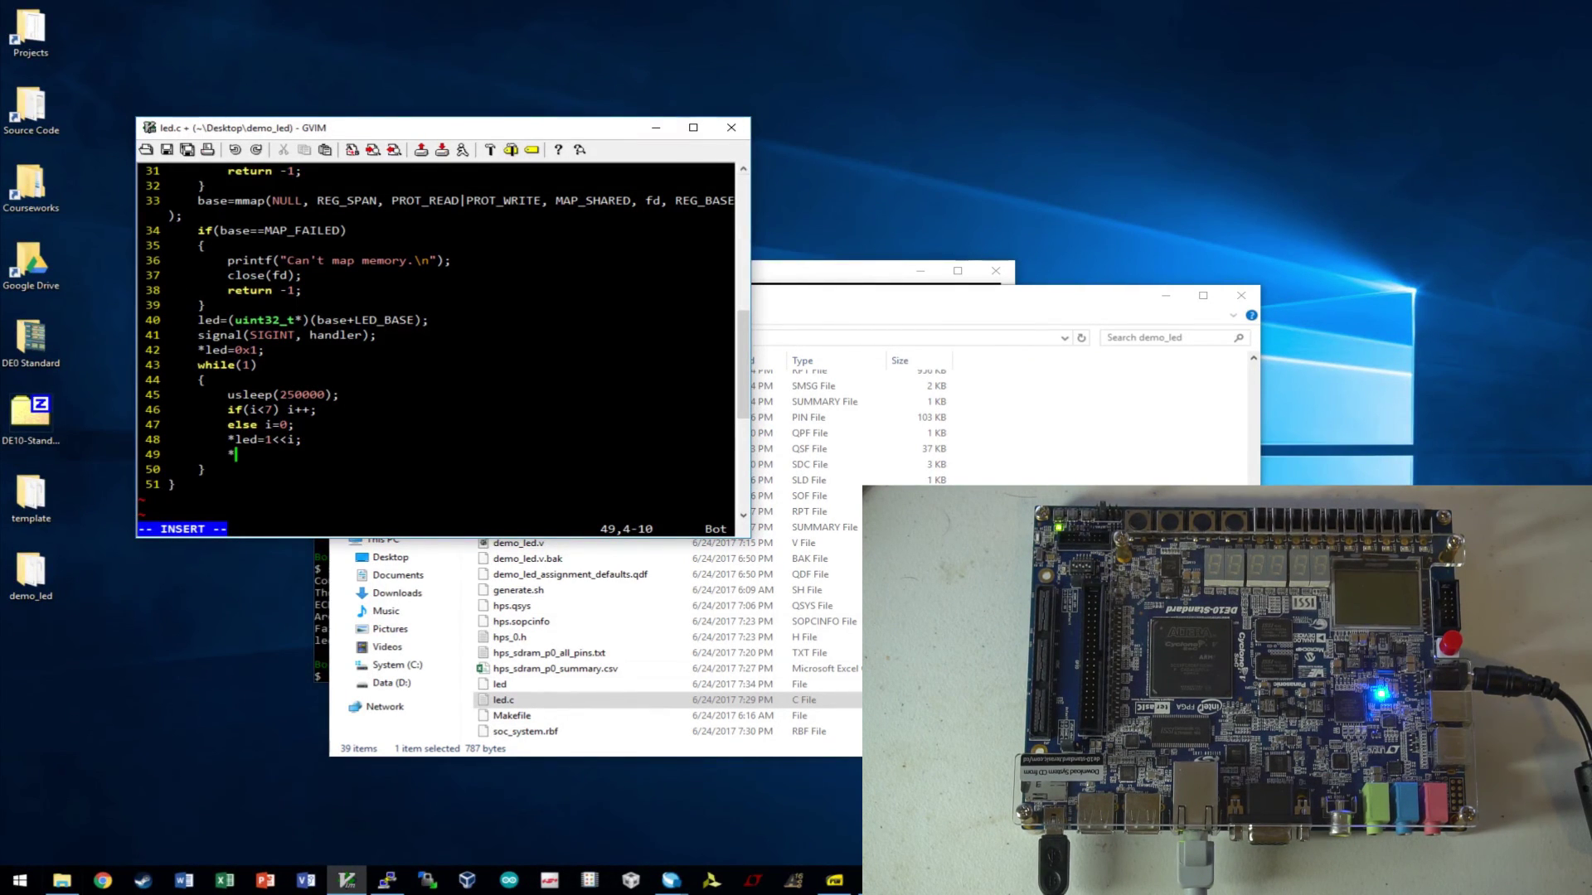
pyautogui.write('led<<=1;')
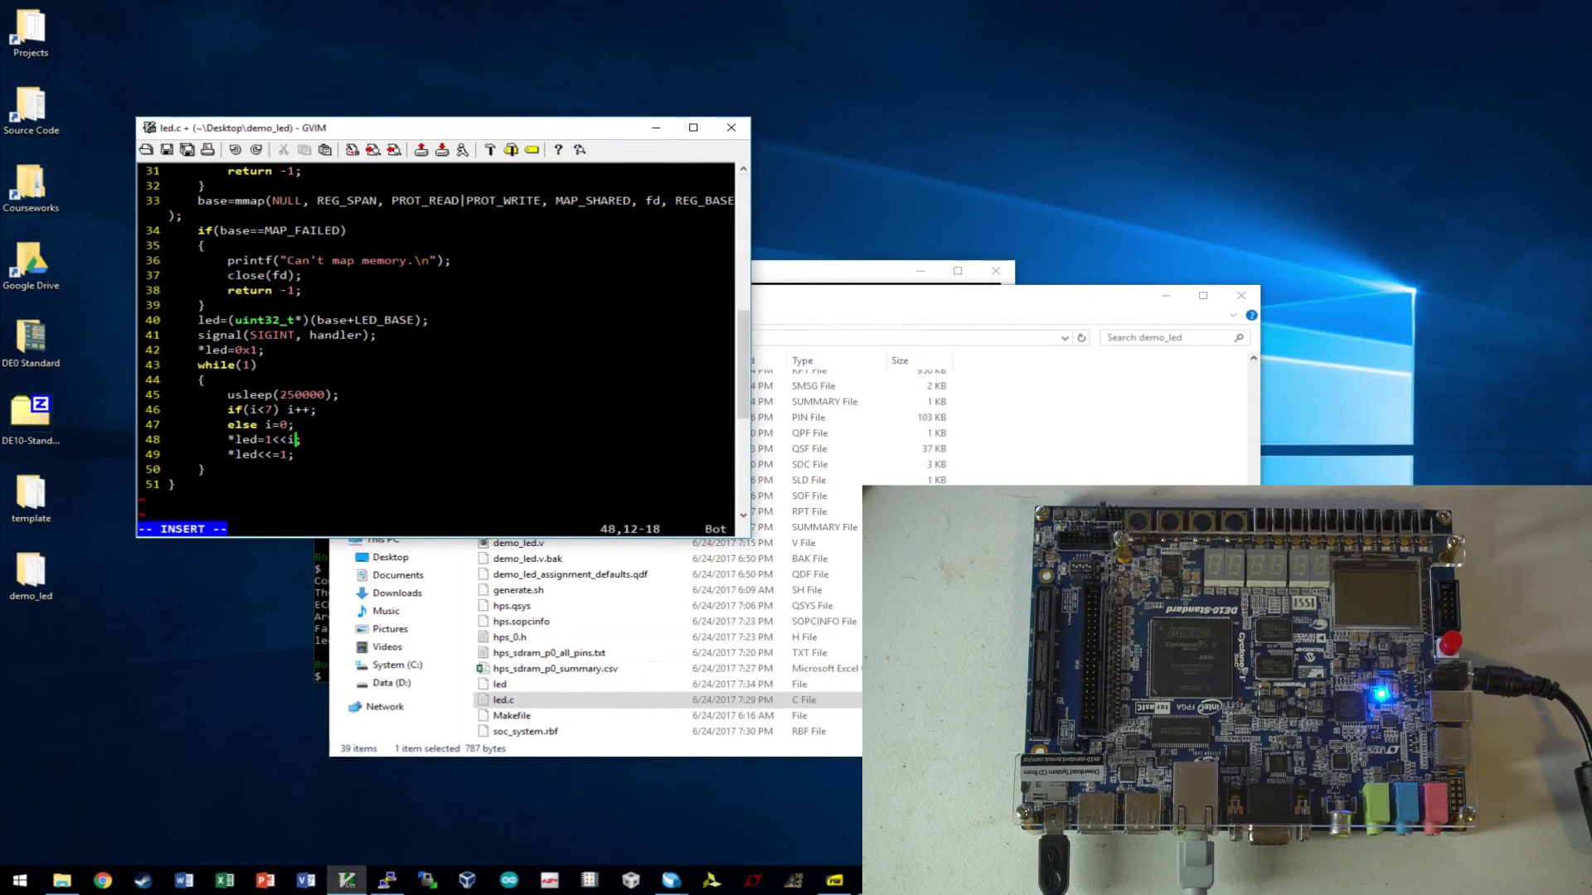
pyautogui.press('BackSpace')
pyautogui.press('BackSpace')
pyautogui.press('BackSpace')
pyautogui.press('BackSpace')
pyautogui.press('BackSpace')
pyautogui.press('BackSpace')
pyautogui.press('BackSpace')
pyautogui.press('BackSpace')
pyautogui.press('BackSpace')
pyautogui.press('BackSpace')
pyautogui.press('BackSpace')
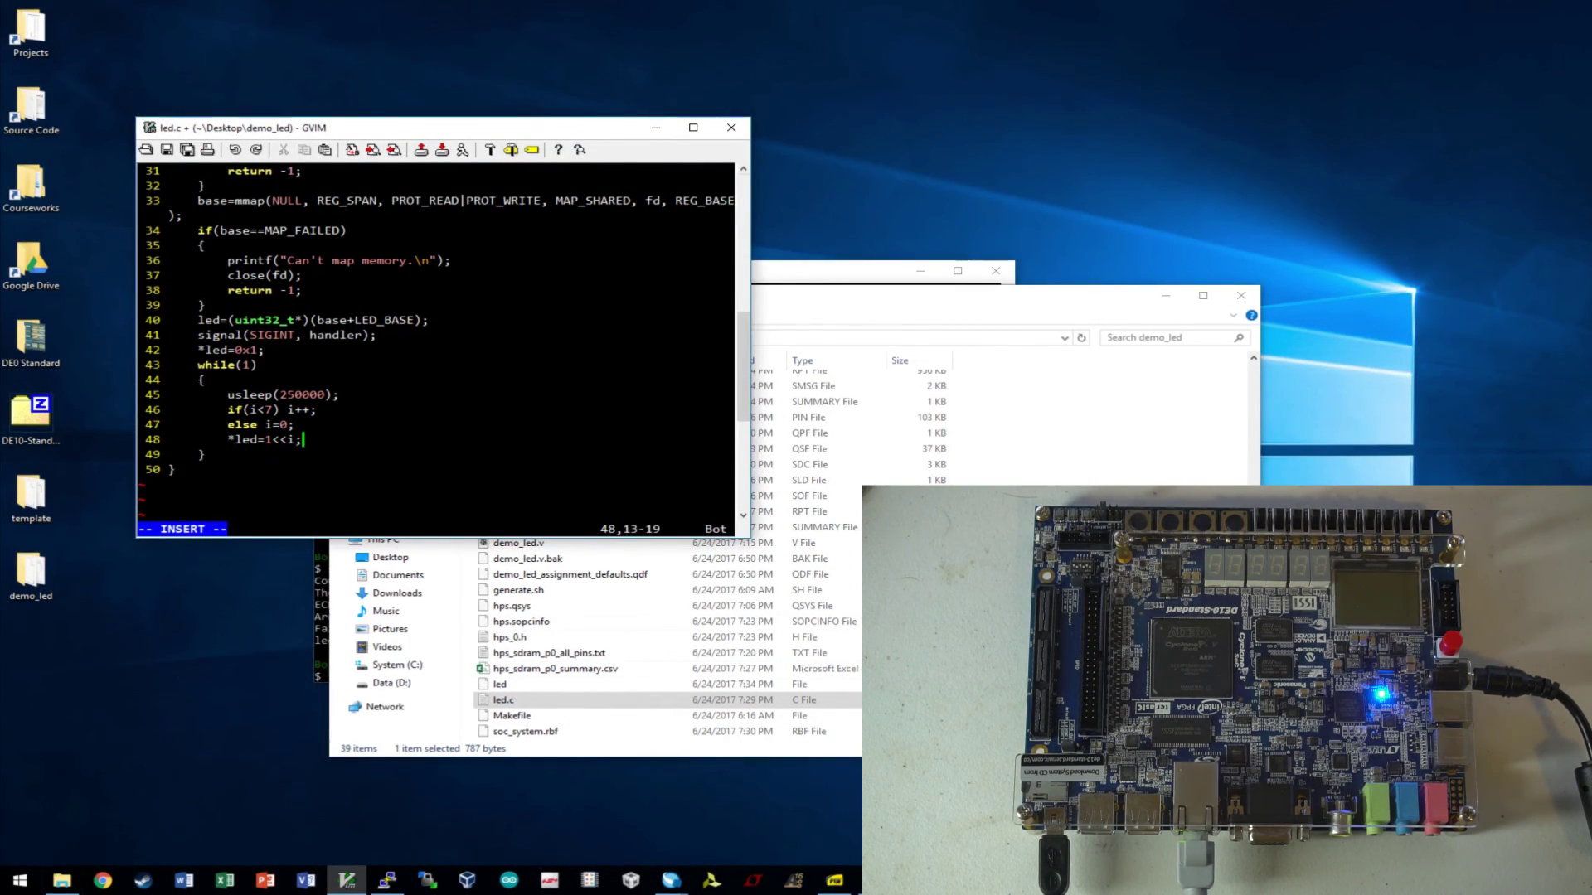
pyautogui.press('Escape')
pyautogui.write(':wq')
pyautogui.press('Return')
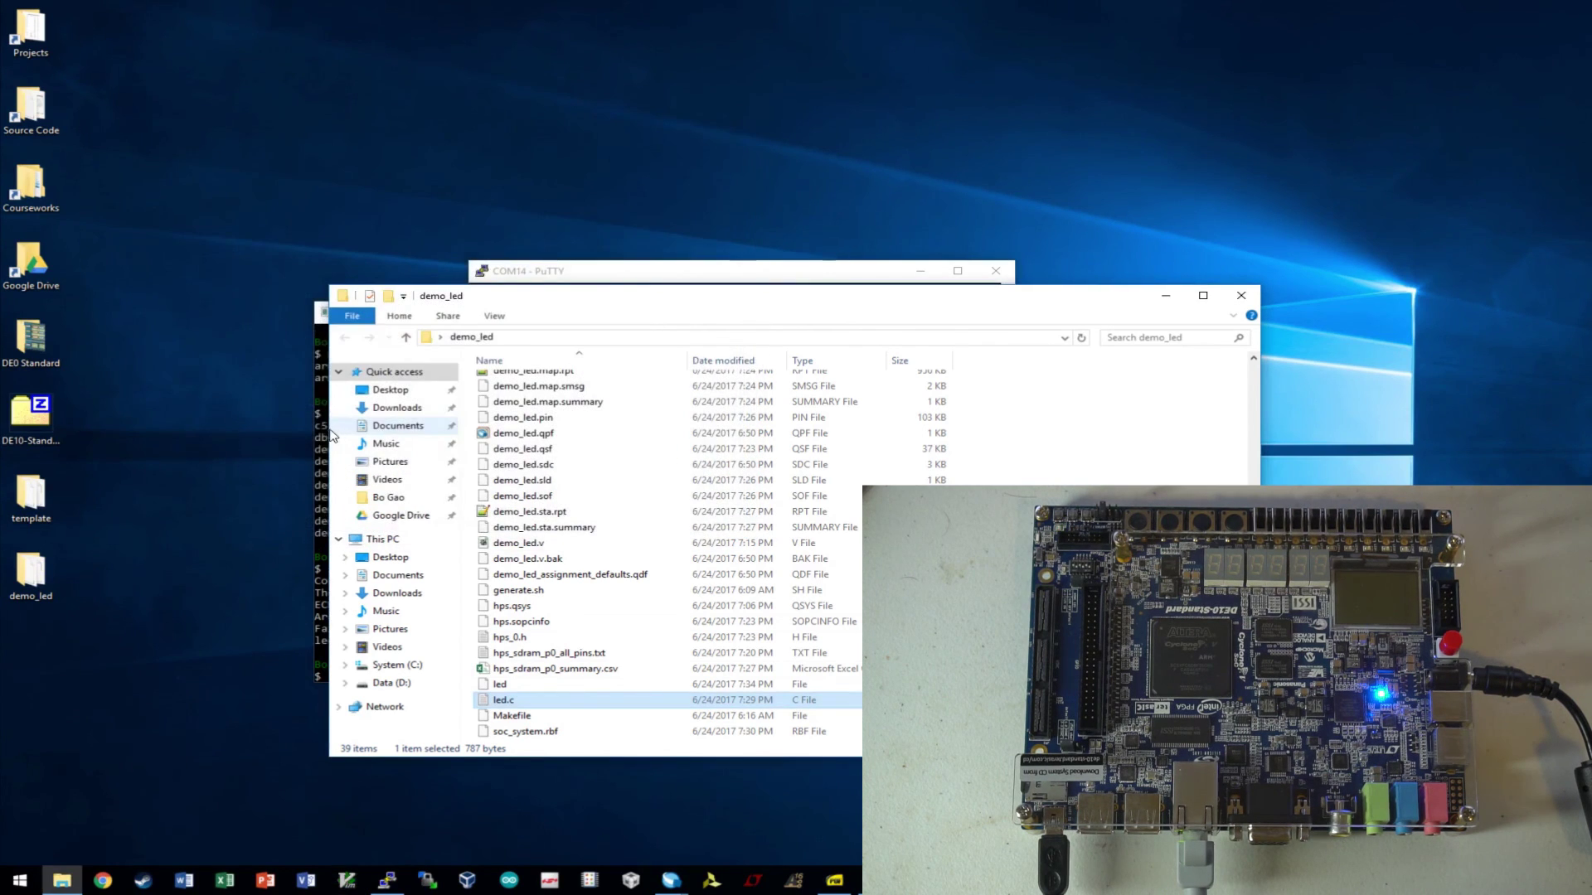
# - Rebuild the edited led program with make
pyautogui.click(321, 444)
pyautogui.click(573, 507)
pyautogui.press('Escape')
pyautogui.write('make')
pyautogui.press('Return')
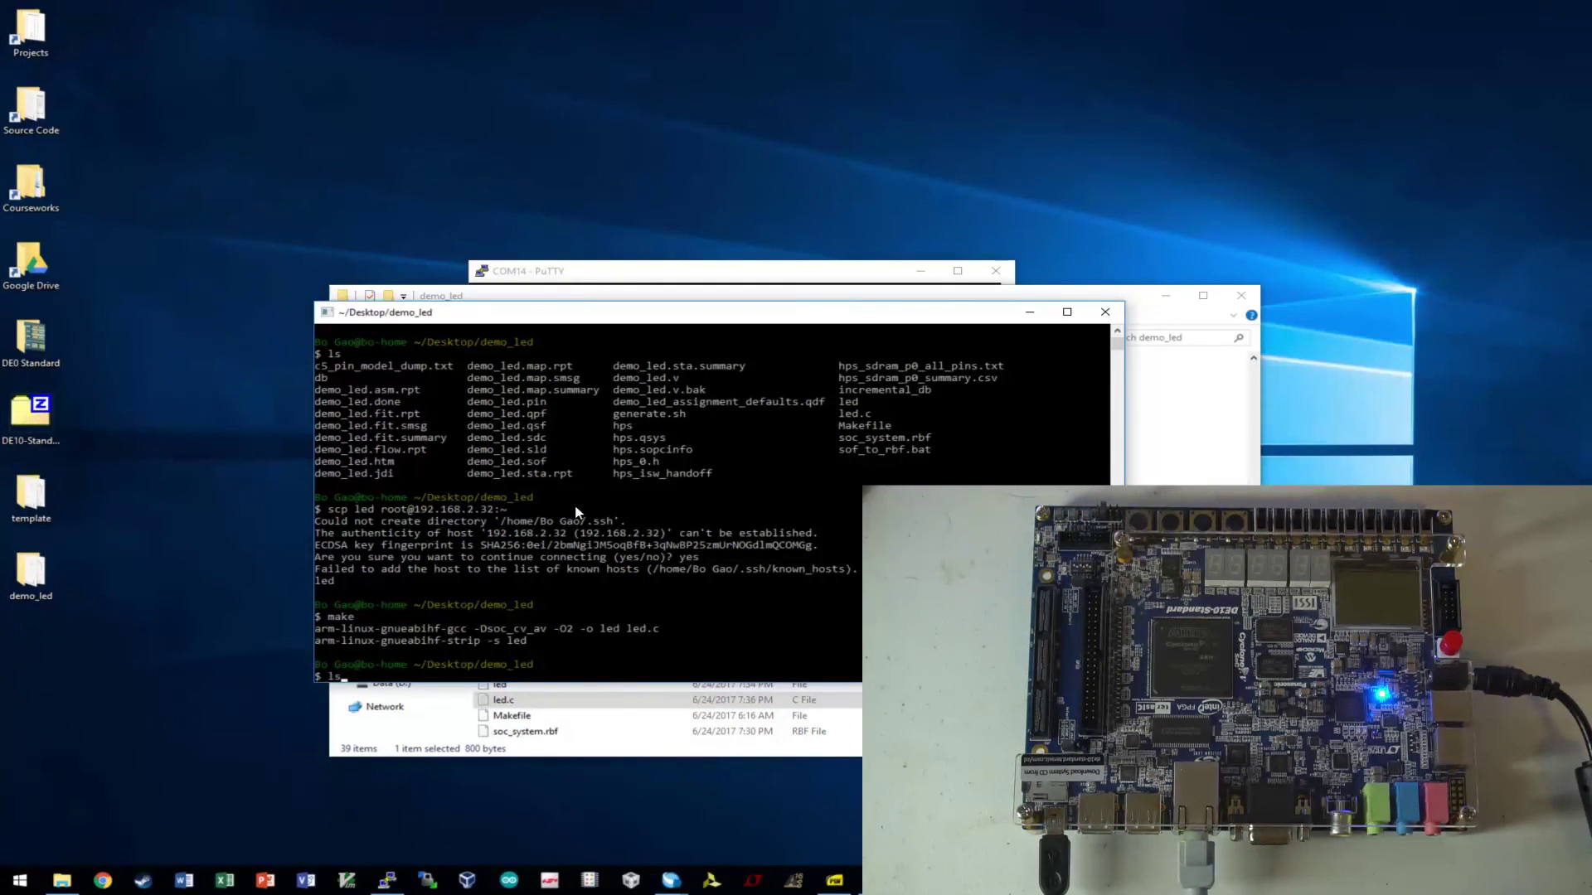
pyautogui.press('Up')
pyautogui.press('Up')
pyautogui.press('Return')
pyautogui.write('y')
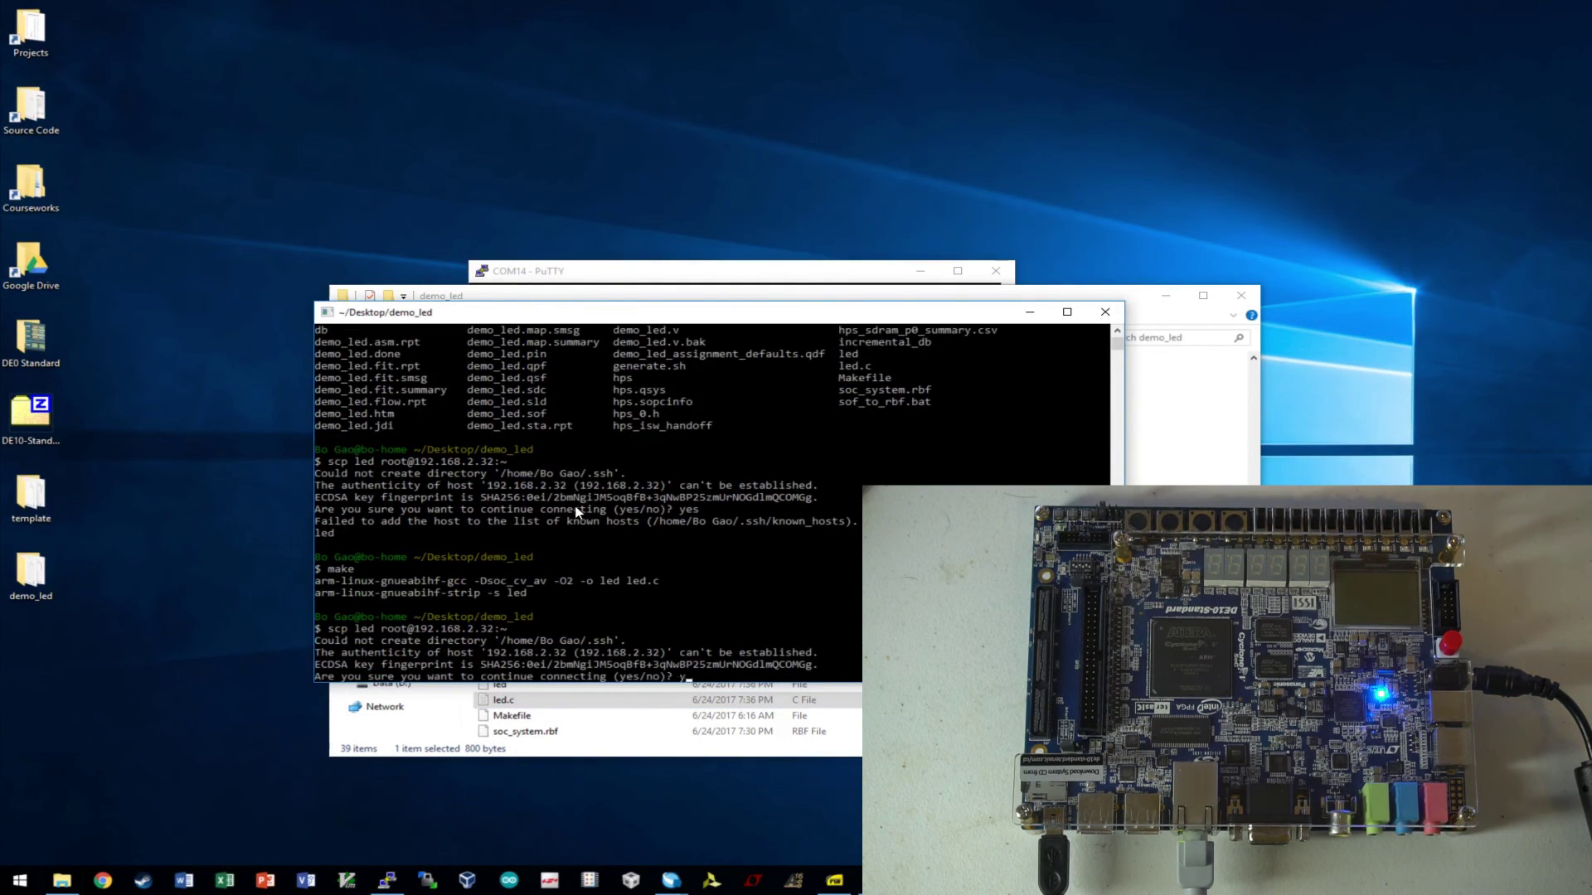
pyautogui.write('es')
pyautogui.press('Return')
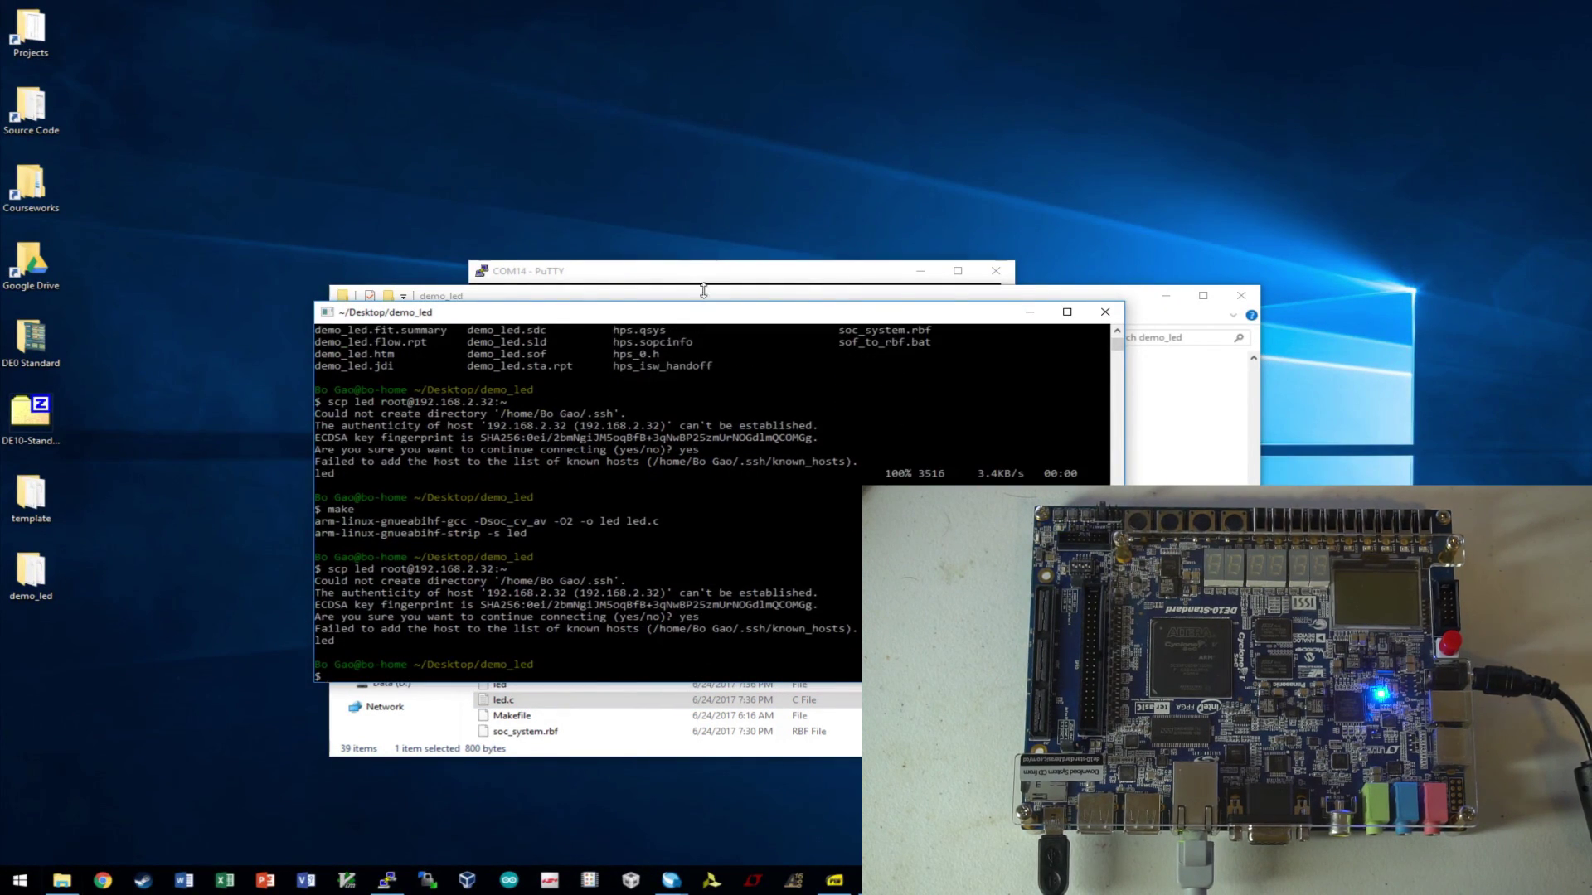
pyautogui.click(703, 291)
pyautogui.write('./led')
pyautogui.press('Return')
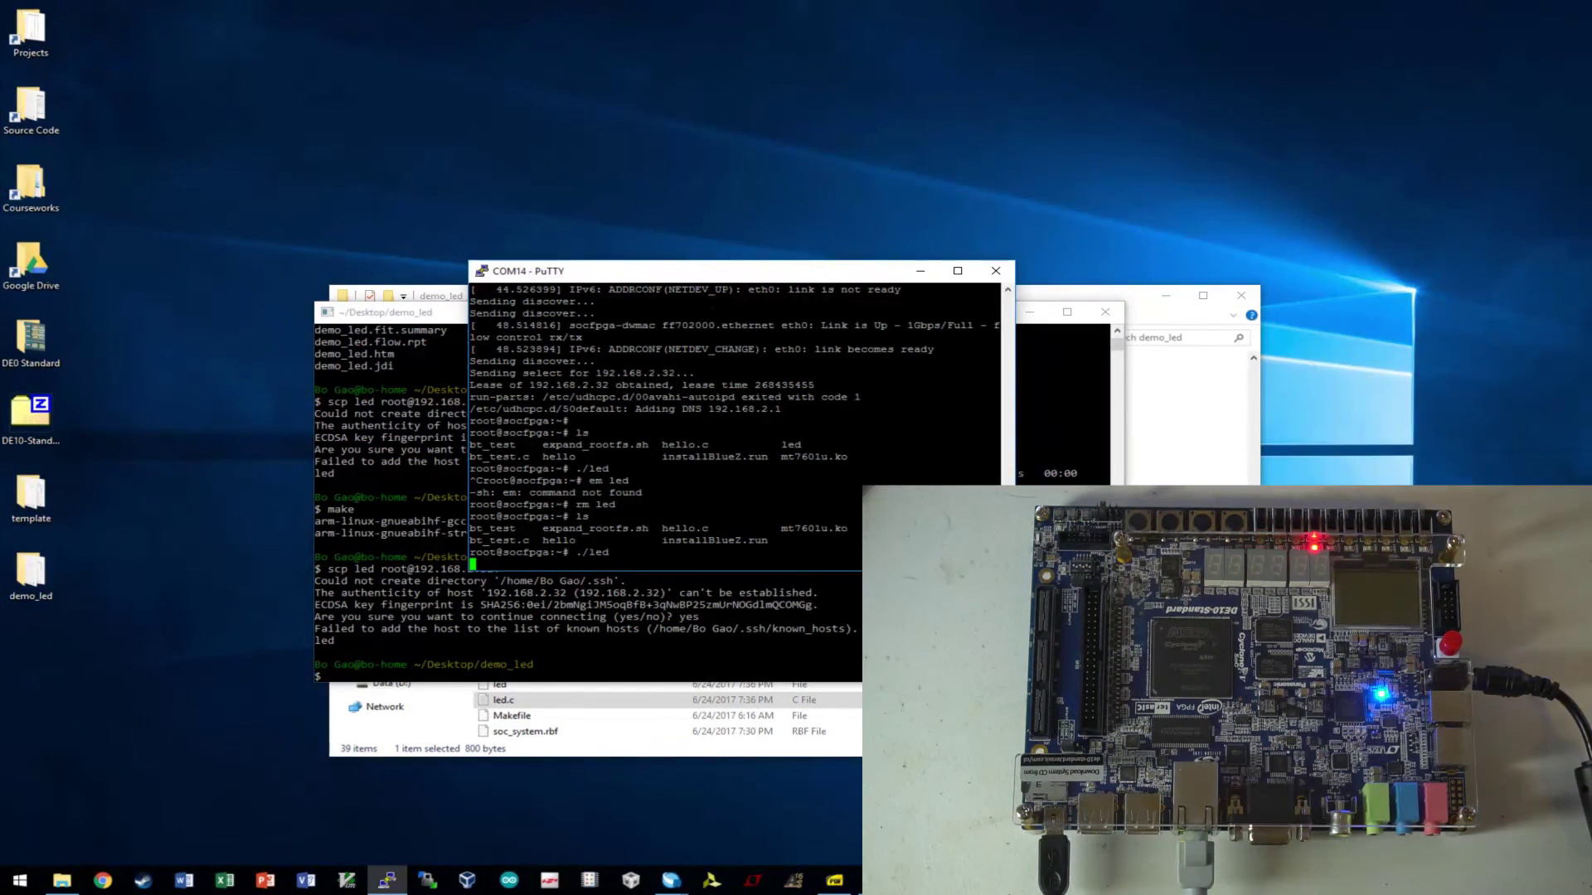
# - Interrupt the running led program with Ctrl+C, then rerun the previous ./led command in PuTTY's serial console
pyautogui.hotkey('ctrl', 'c')
pyautogui.press('Return')
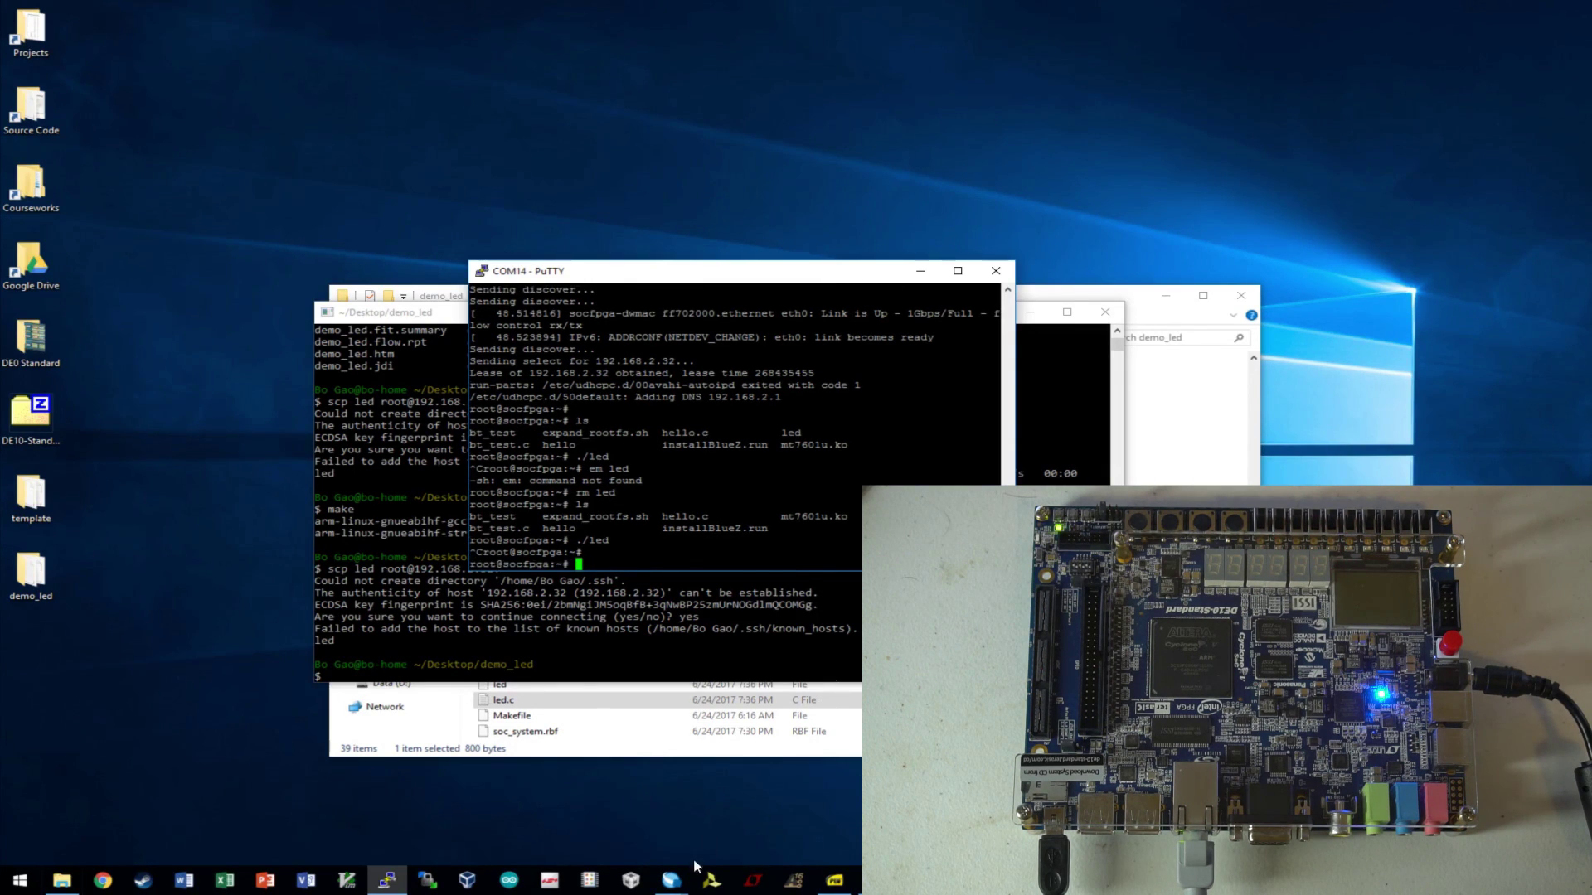
pyautogui.click(605, 817)
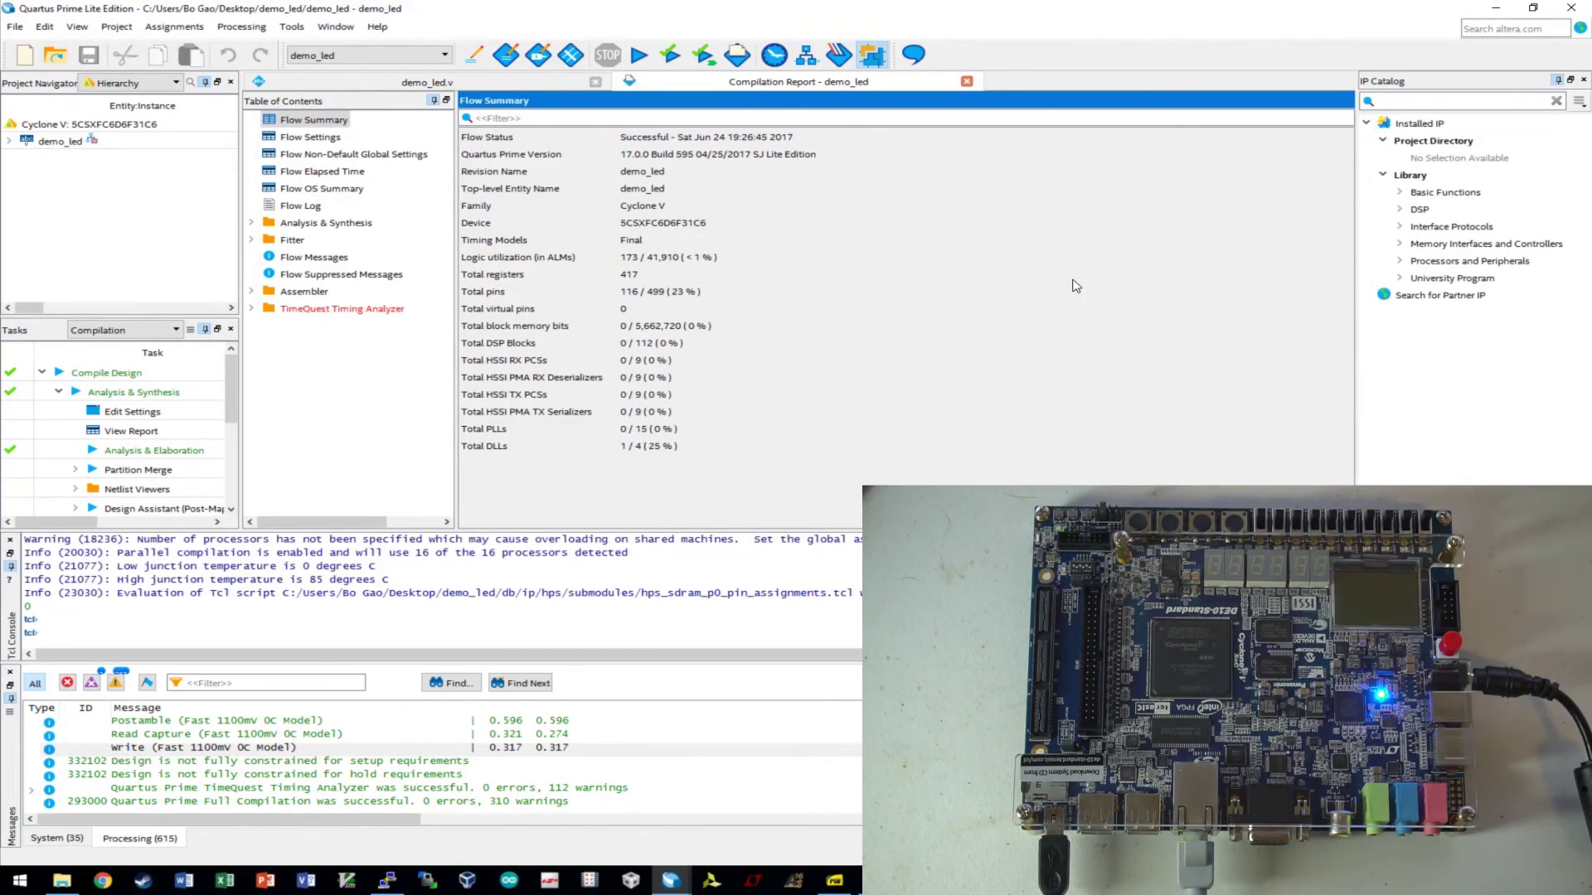
pyautogui.click(387, 880)
pyautogui.press('Up')
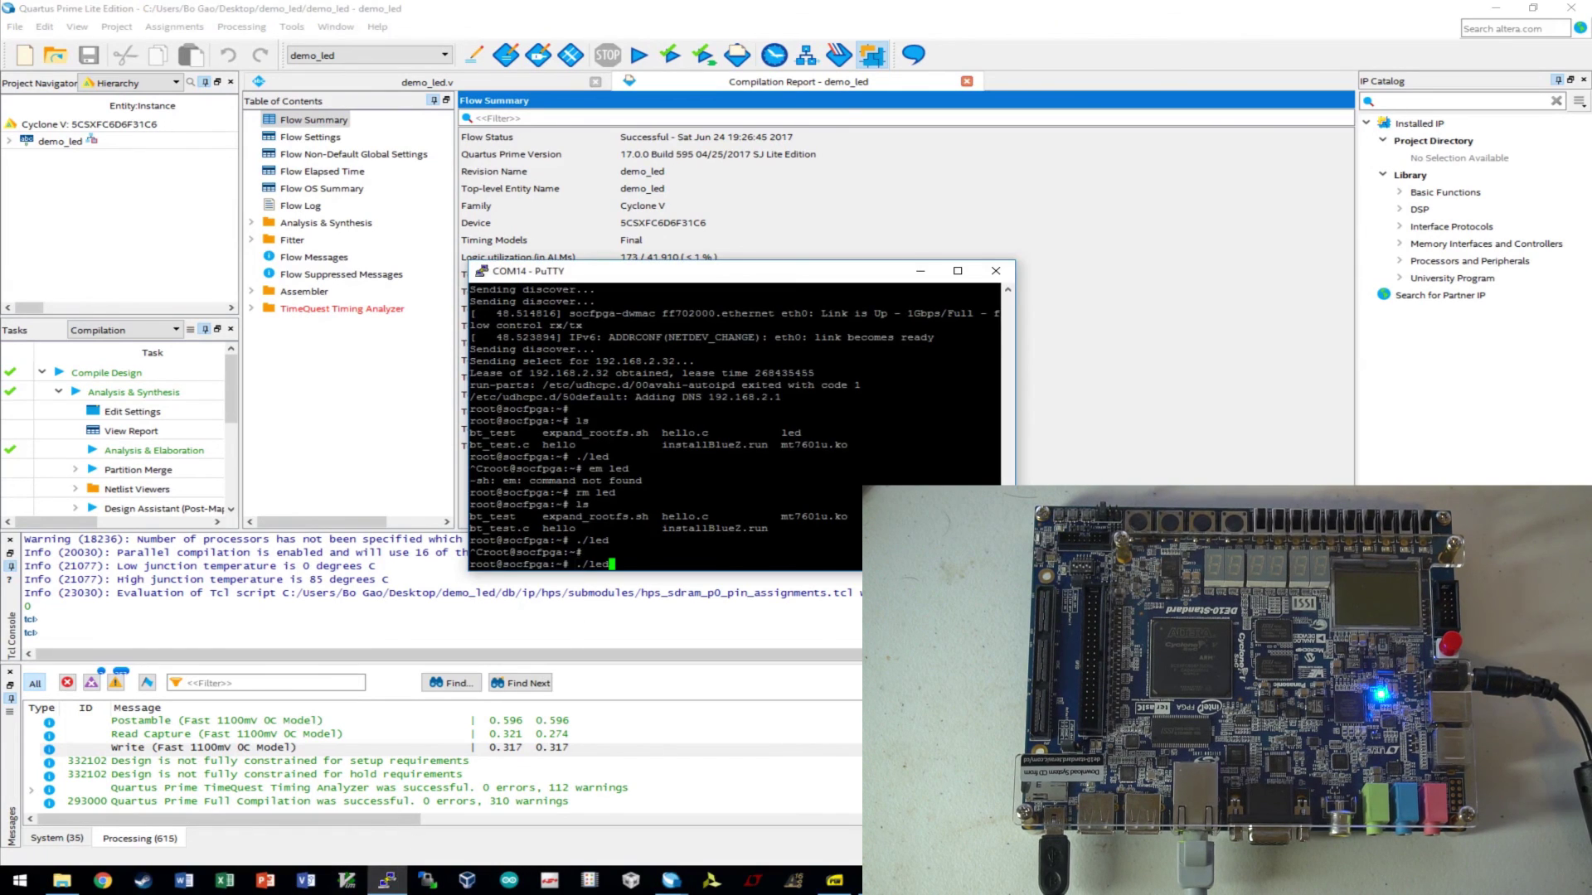
pyautogui.press('Return')
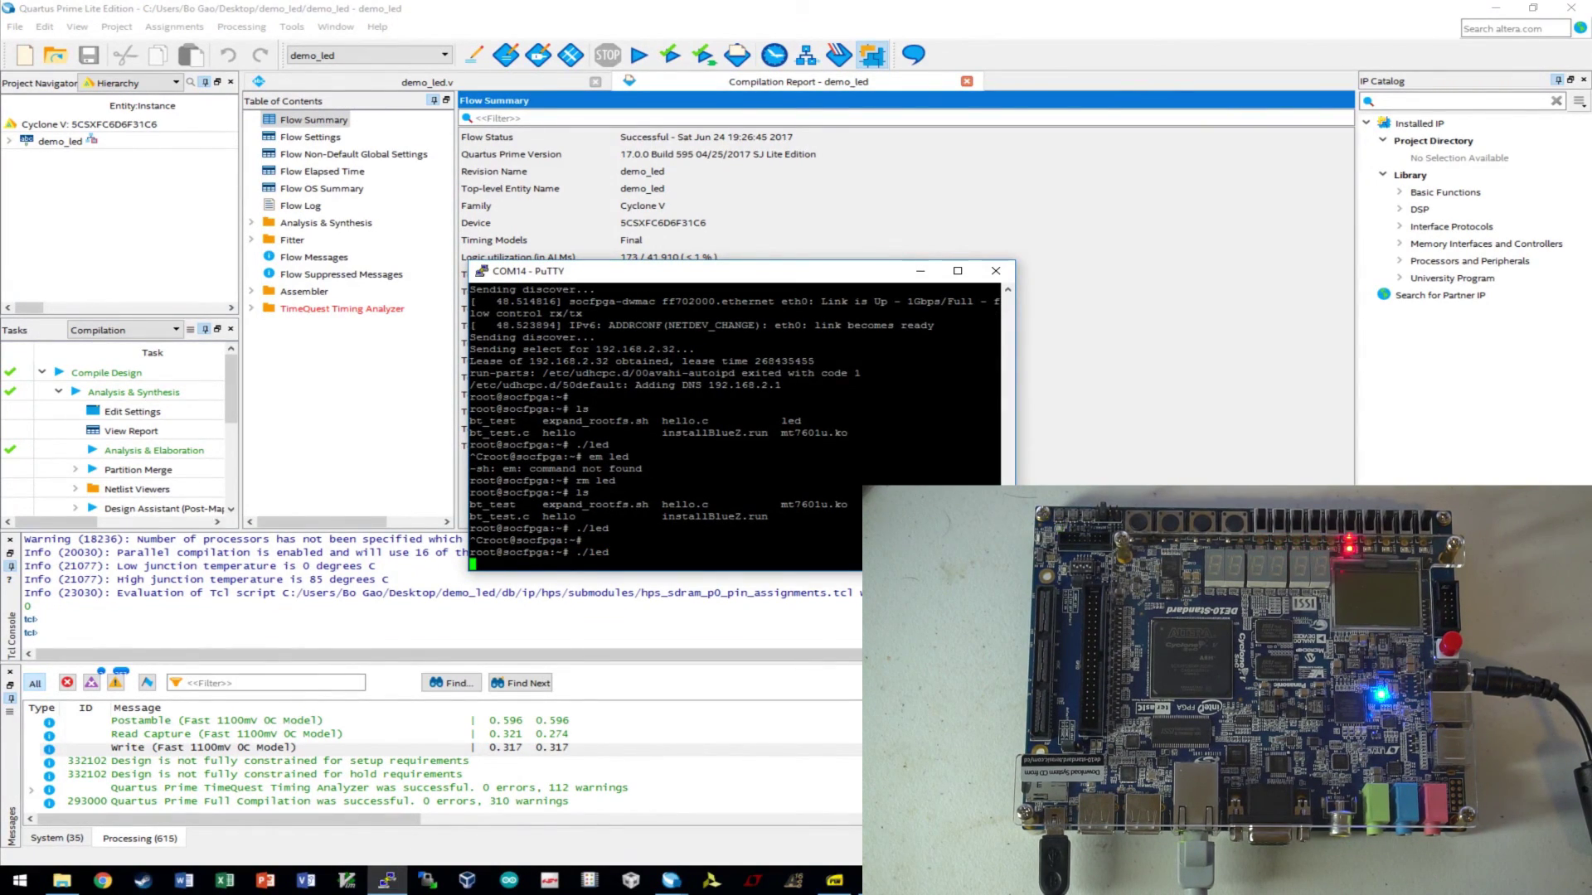